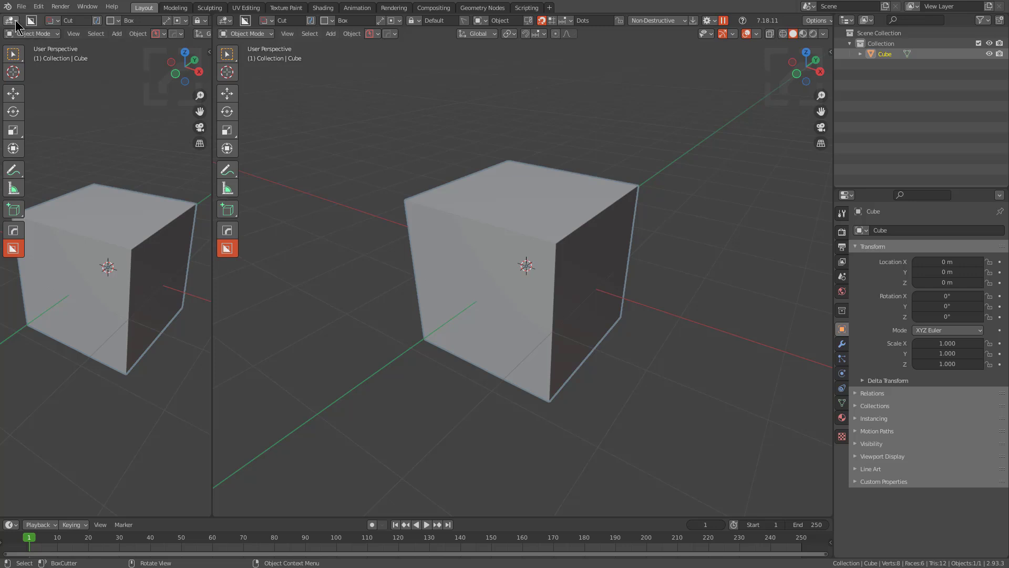
Step: Turn the narrow side viewport into an Image Editor, split it into two stacked editors and load helper(4).png in the upper one
click(38, 70)
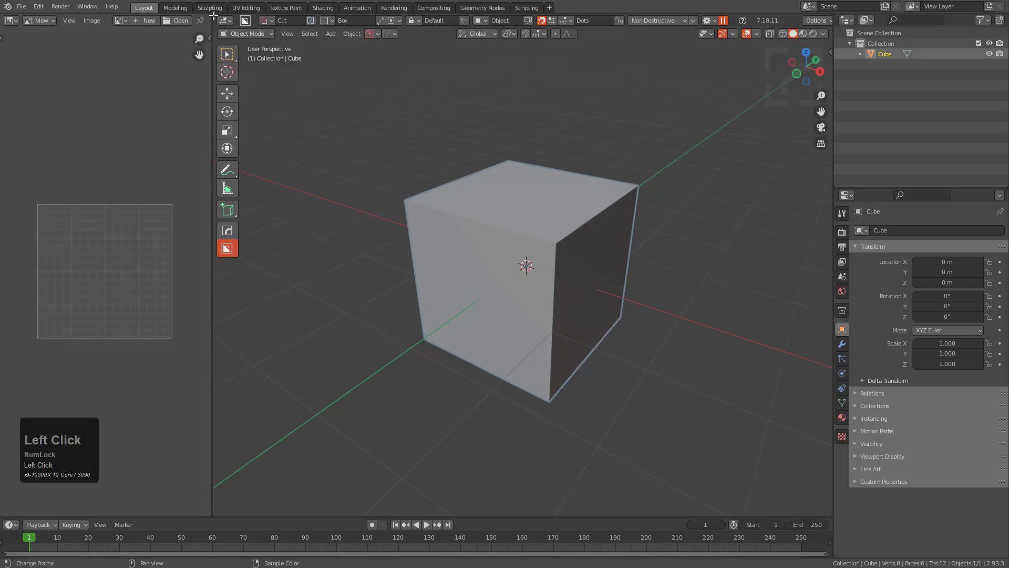
drag(208, 17, 187, 256)
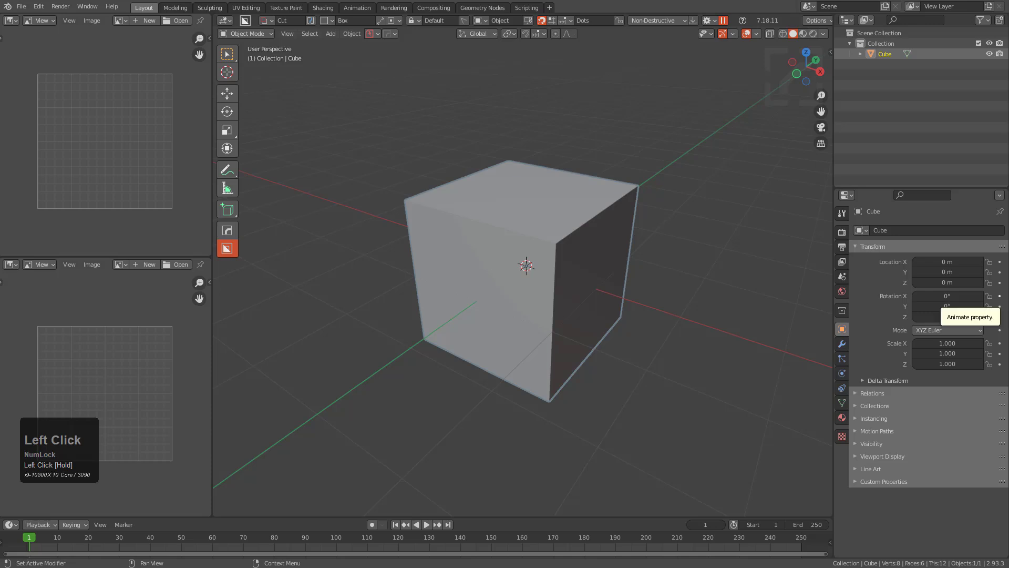
drag(118, 165, 118, 165)
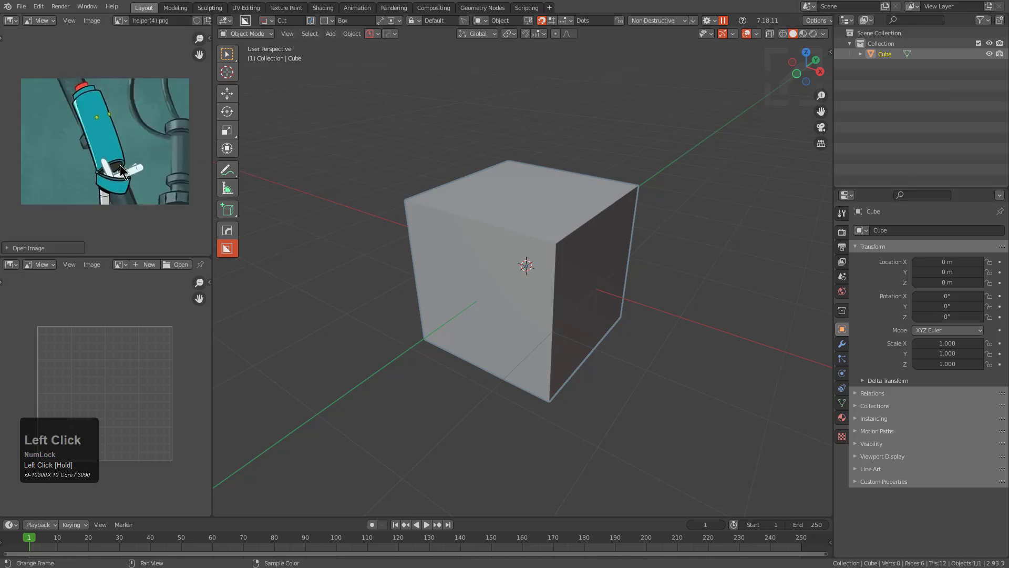
scroll(118, 152, up, 4)
middle_drag(119, 153, 117, 139)
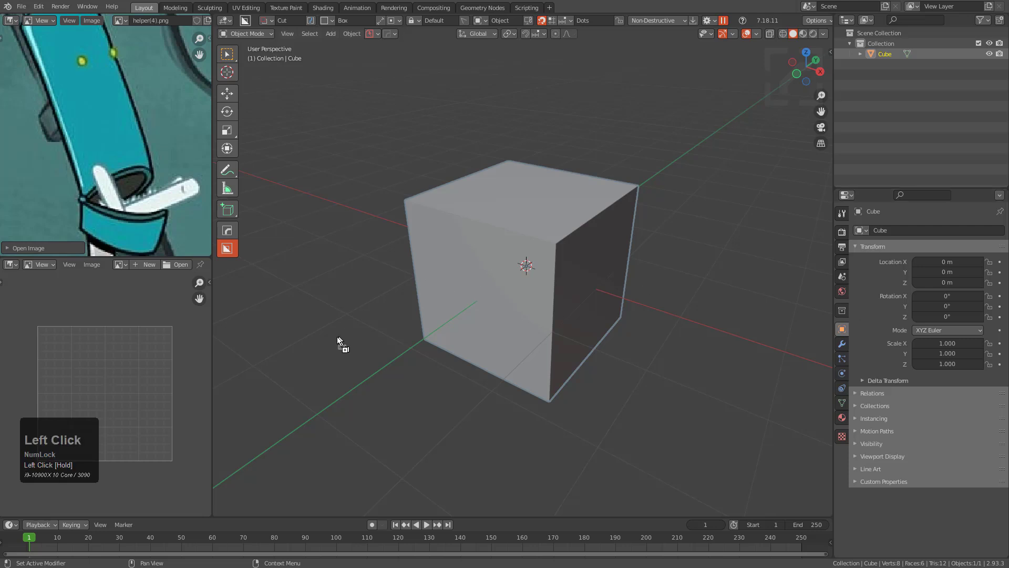
Step: Load helper(9).png in the lower image editor and frame the collar where the blue tube meets the segmented neck
drag(126, 374, 129, 376)
middle_drag(140, 379, 42, 365)
middle_drag(106, 365, 105, 426)
scroll(106, 426, down, 1)
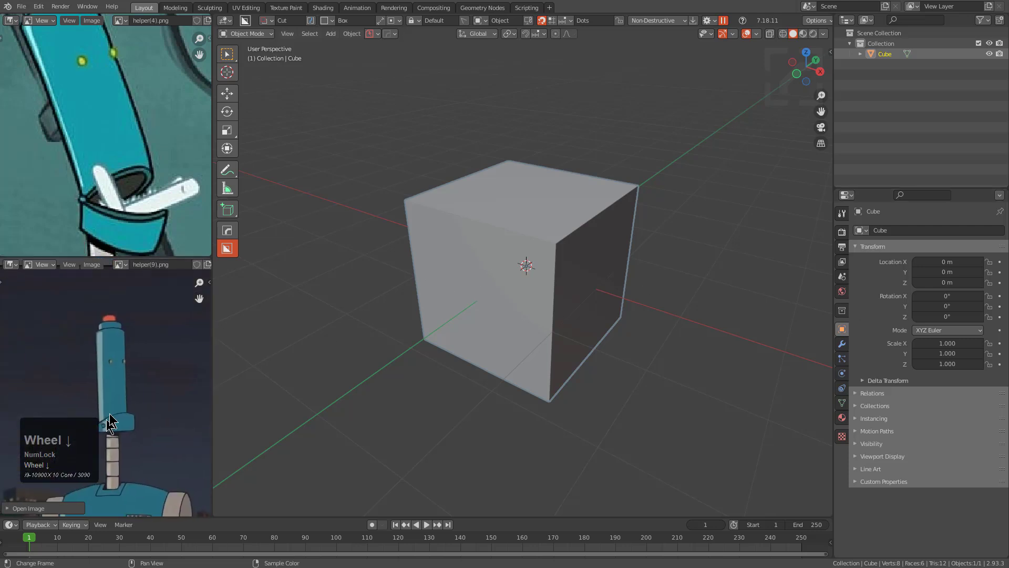
scroll(117, 394, up, 3)
scroll(119, 392, up, 2)
middle_drag(119, 392, 111, 414)
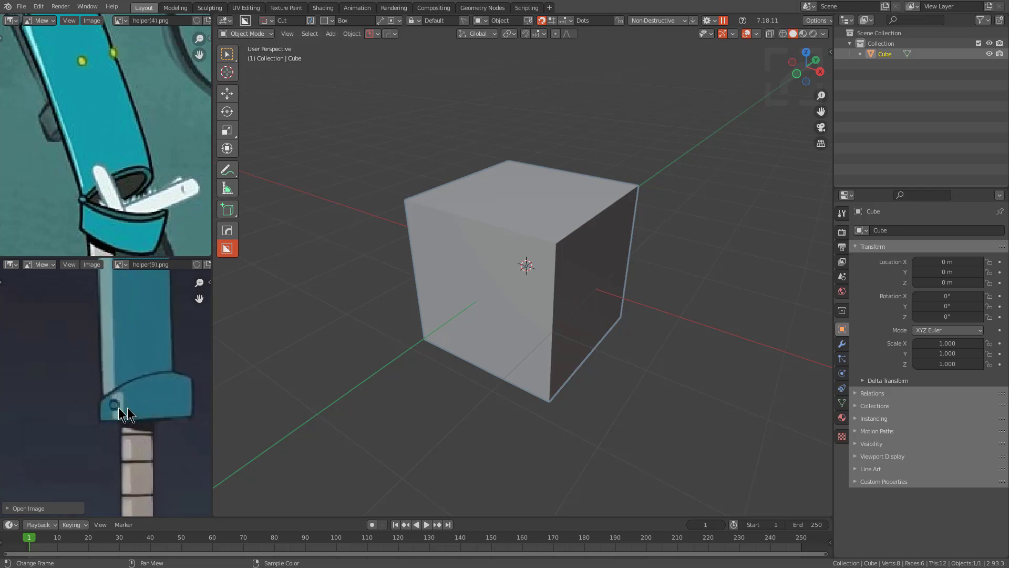
scroll(113, 413, down, 1)
middle_drag(125, 382, 126, 424)
middle_drag(134, 476, 141, 418)
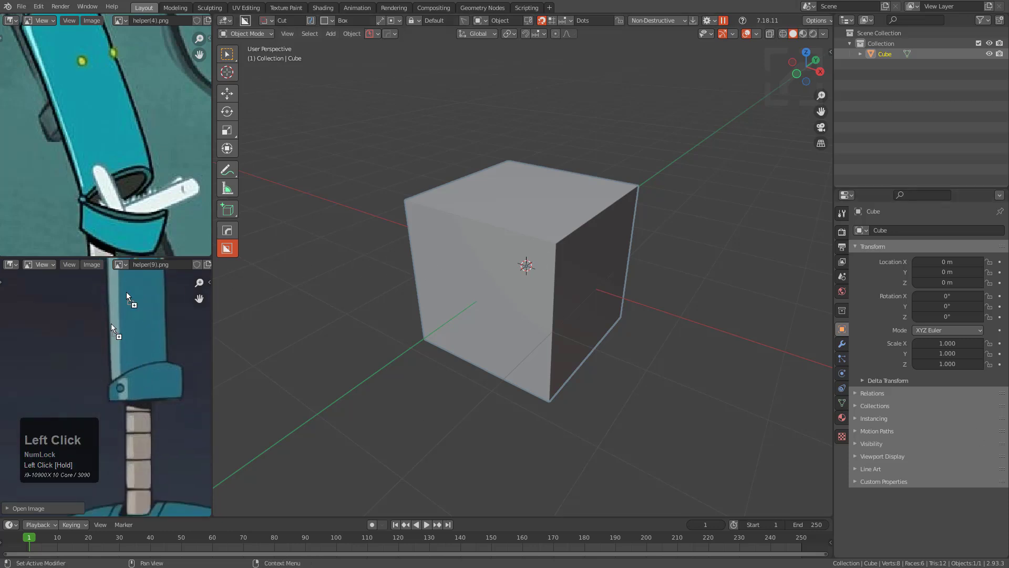
Step: Load helper(14).png in the upper image editor, replace it with helper(8).png and frame the blue tube
drag(110, 323, 148, 164)
middle_drag(151, 164, 188, 164)
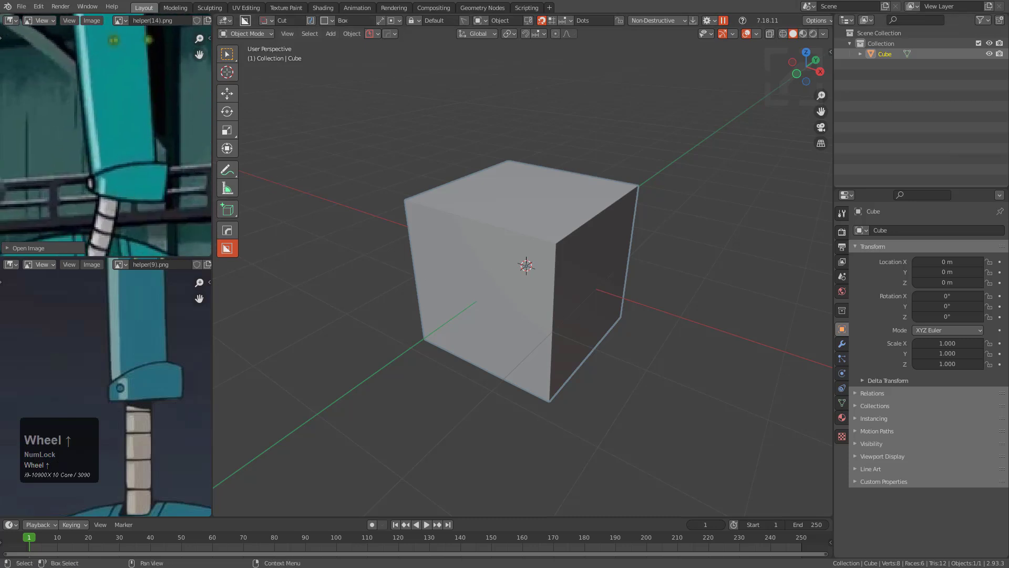
drag(1007, 95, 113, 138)
scroll(146, 129, down, 5)
scroll(158, 131, down, 4)
middle_drag(169, 127, 14, 133)
scroll(140, 134, up, 4)
middle_drag(140, 134, 123, 164)
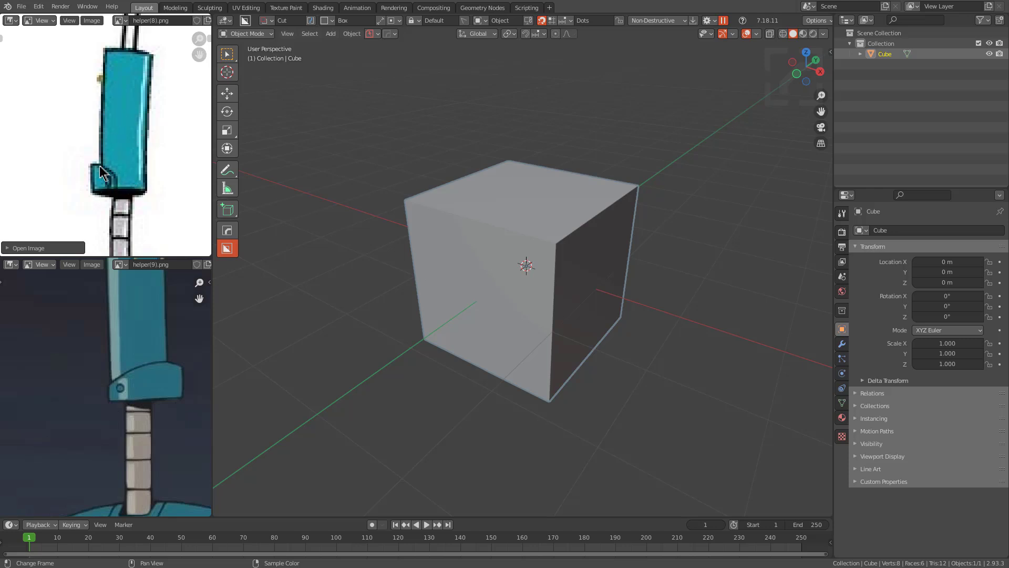
Step: Examine the blue tube, its collar and the segmented neck from the different robot views in helper(8).png
scroll(122, 194, down, 2)
middle_drag(122, 194, 118, 181)
scroll(106, 172, up, 1)
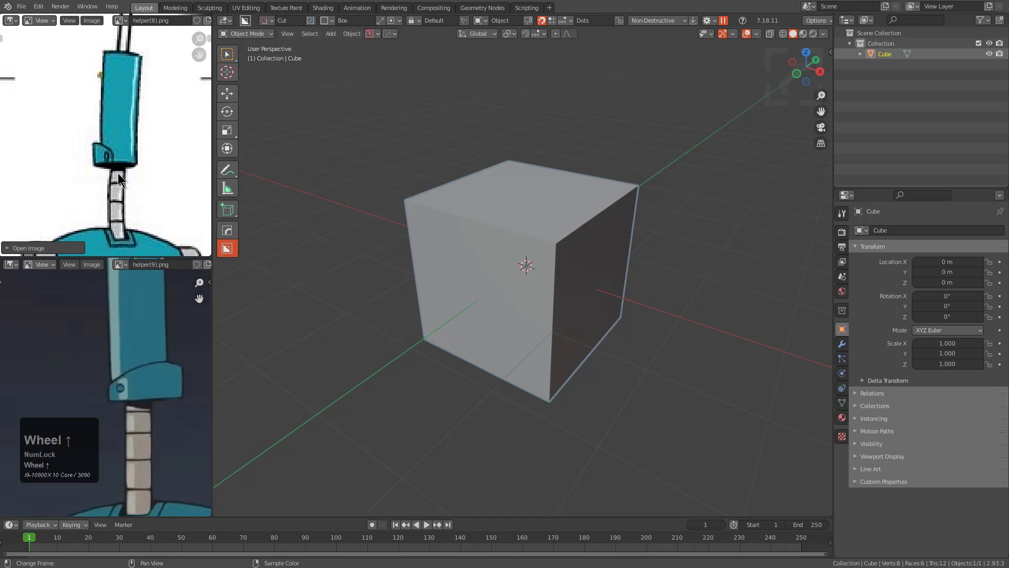
middle_drag(113, 206, 103, 196)
scroll(84, 184, up, 1)
scroll(63, 174, down, 2)
middle_drag(63, 168, 153, 151)
scroll(78, 163, down, 2)
scroll(94, 160, down, 2)
middle_drag(94, 160, 121, 162)
scroll(134, 162, up, 3)
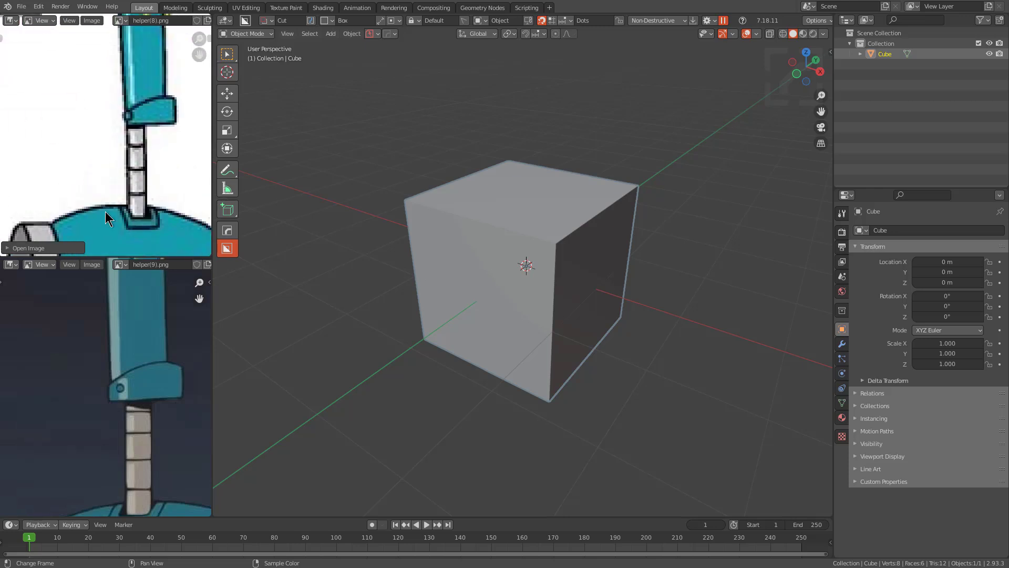
scroll(162, 191, down, 3)
middle_drag(163, 191, 99, 154)
scroll(113, 107, down, 2)
scroll(137, 93, up, 5)
scroll(142, 162, up, 2)
scroll(98, 154, down, 1)
Step: Delete the default cube, add a mesh cylinder and show it in front orthographic view
middle_drag(446, 238, 532, 243)
scroll(532, 243, down, 2)
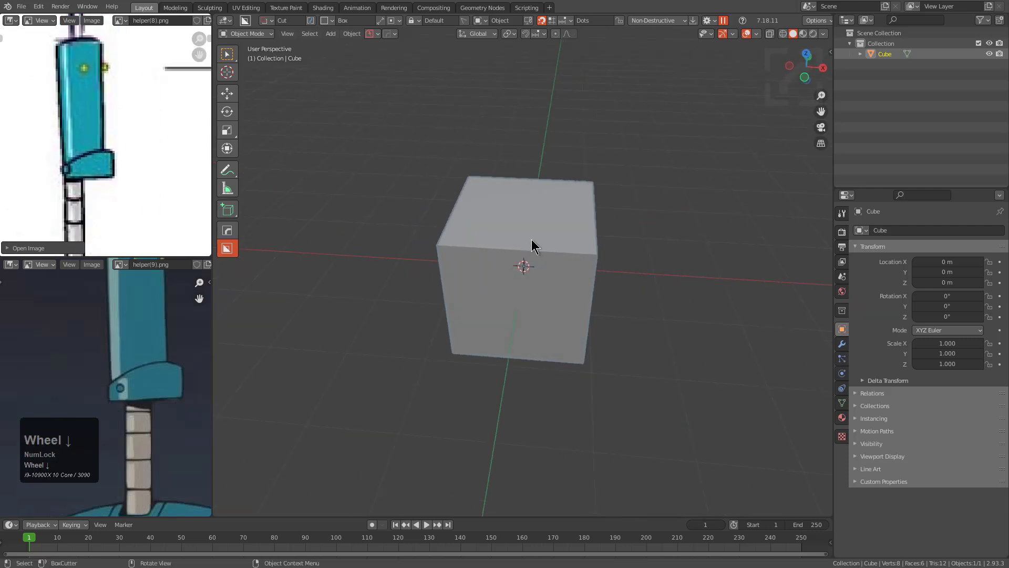
key(x)
click(531, 243)
key(shift+a)
mouse_move(534, 243)
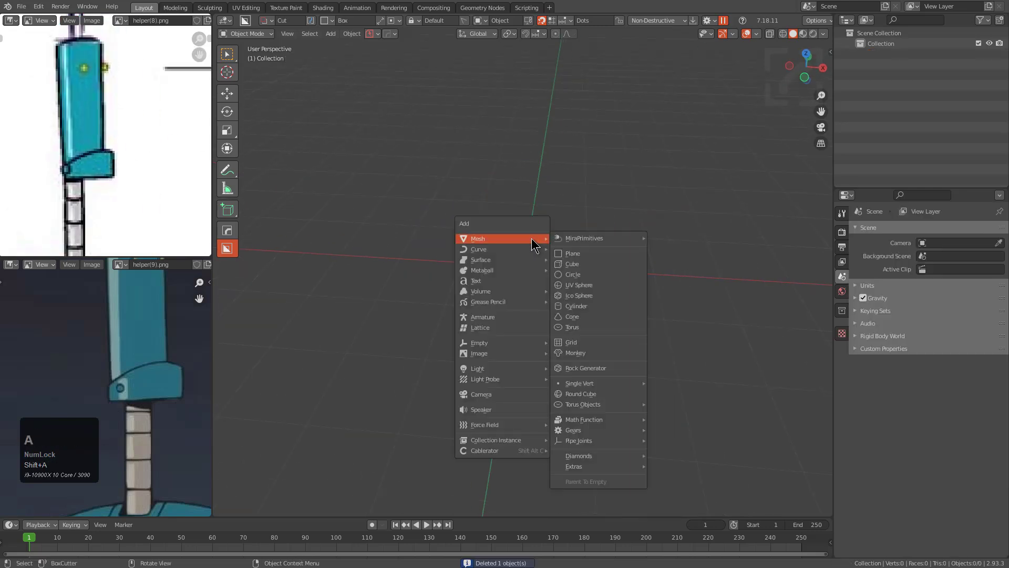
click(584, 307)
key(KP_1)
key(KP_5)
key(F9)
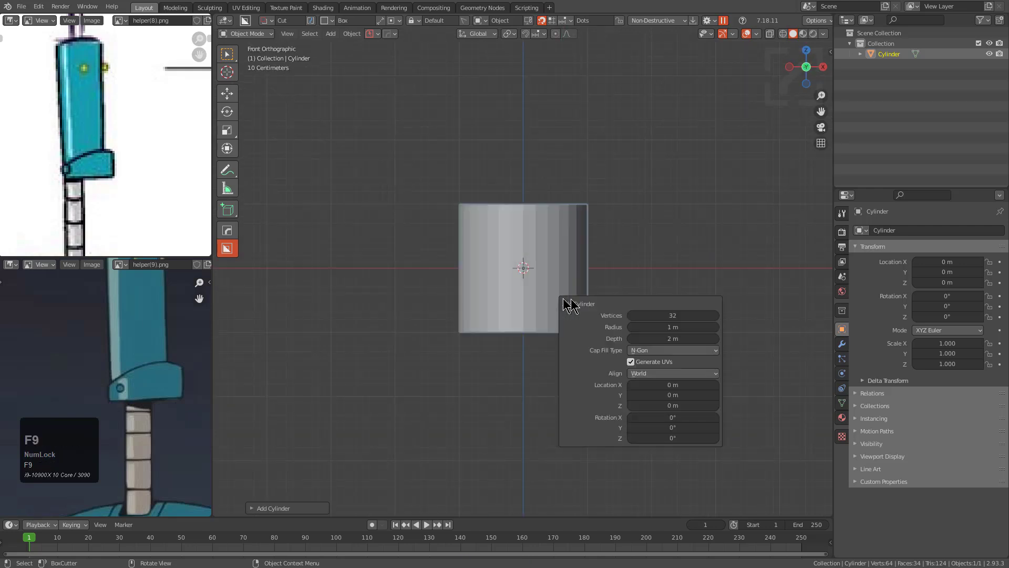
key(s)
key(z)
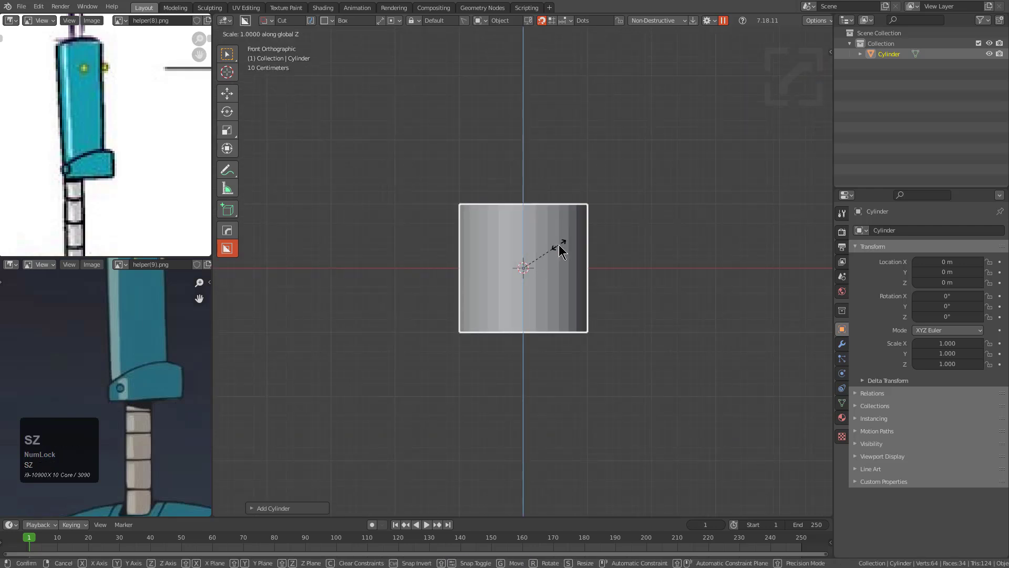
text(20)
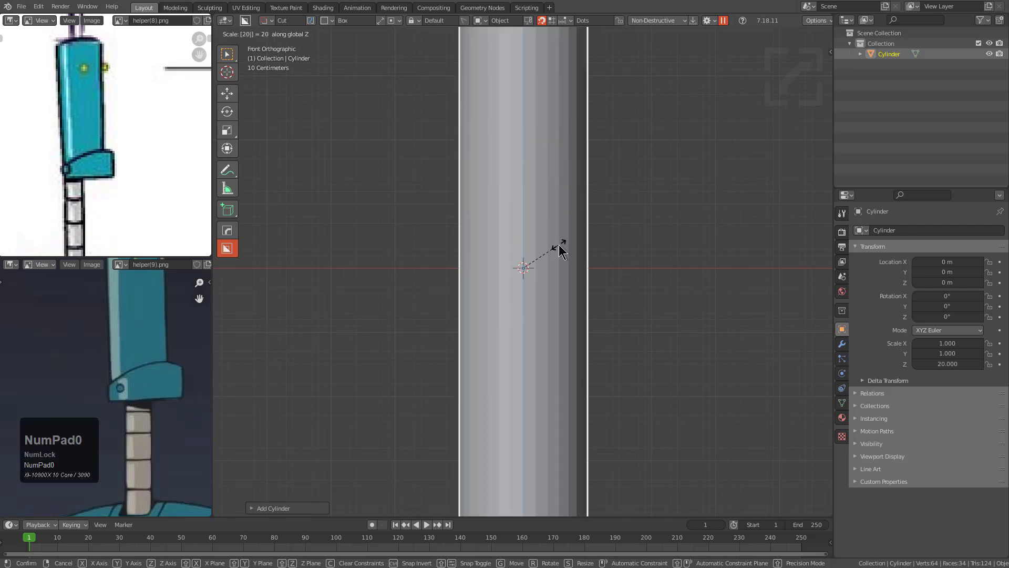
key(Escape)
Step: Scale the cylinder by 2 along the global Z axis and convert its visual geometry to mesh
text(sz23)
key(BackSpace)
key(BackSpace)
text(2)
key(Return)
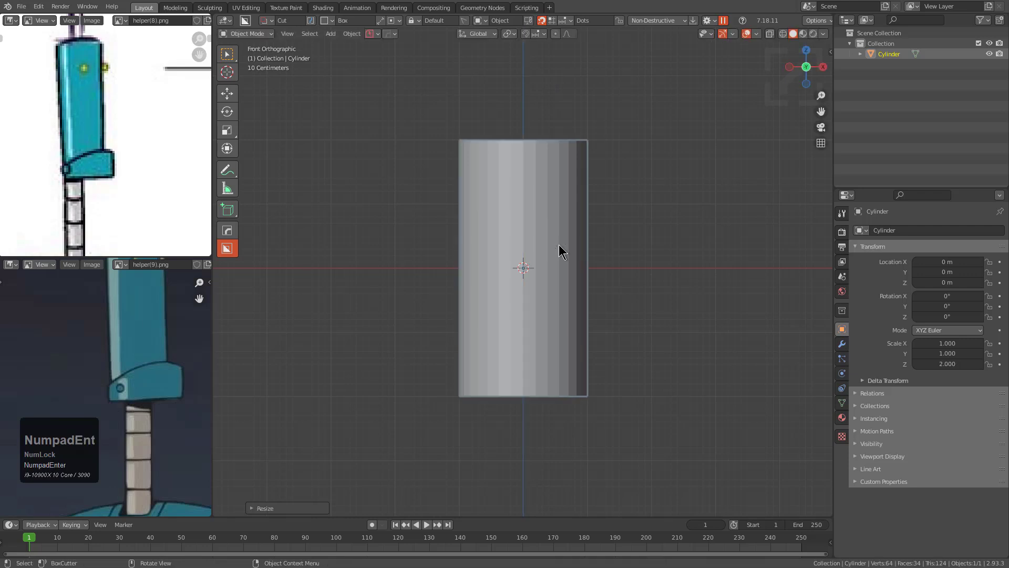
middle_drag(555, 216, 590, 243)
key(KP_Decimal)
key(ctrl+a)
click(542, 220)
Step: Inset the cylinder's top face and extrude it upward to form a narrower first tier, matching the reference
scroll(158, 342, down, 2)
middle_drag(151, 336, 143, 392)
scroll(151, 334, up, 2)
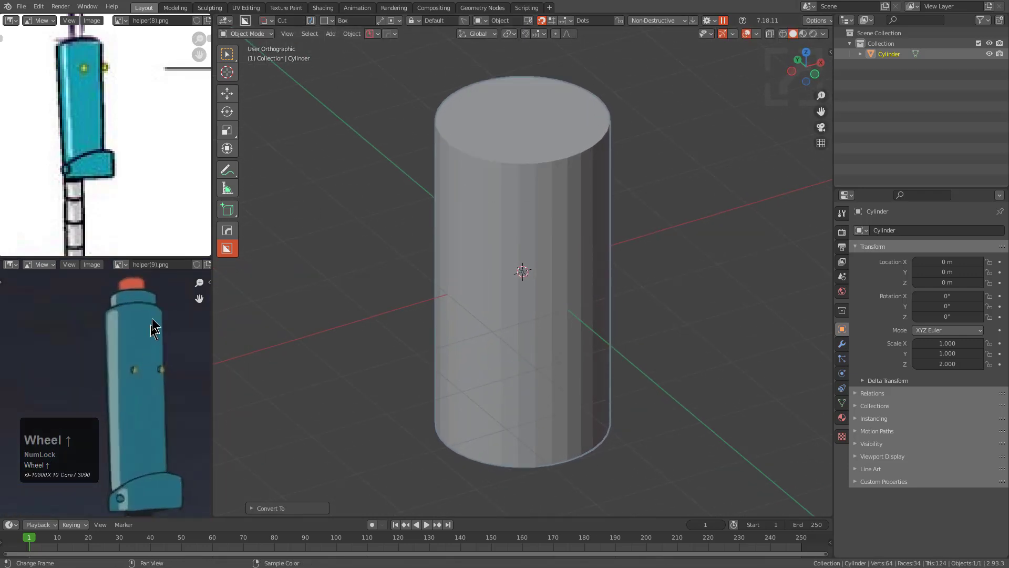
middle_drag(151, 335, 134, 376)
key(Tab)
key(3)
click(573, 174)
scroll(592, 216, up, 2)
key(i)
click(573, 234)
key(e)
click(559, 178)
Step: Inset the first tier's top face and extrude it upward to form a smaller second tier
key(i)
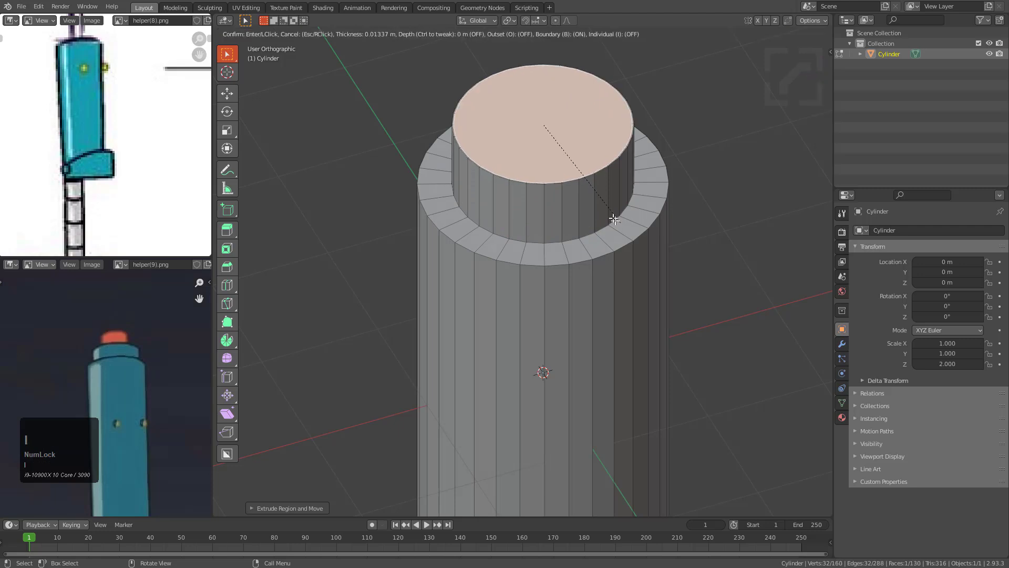
click(591, 193)
key(e)
click(587, 140)
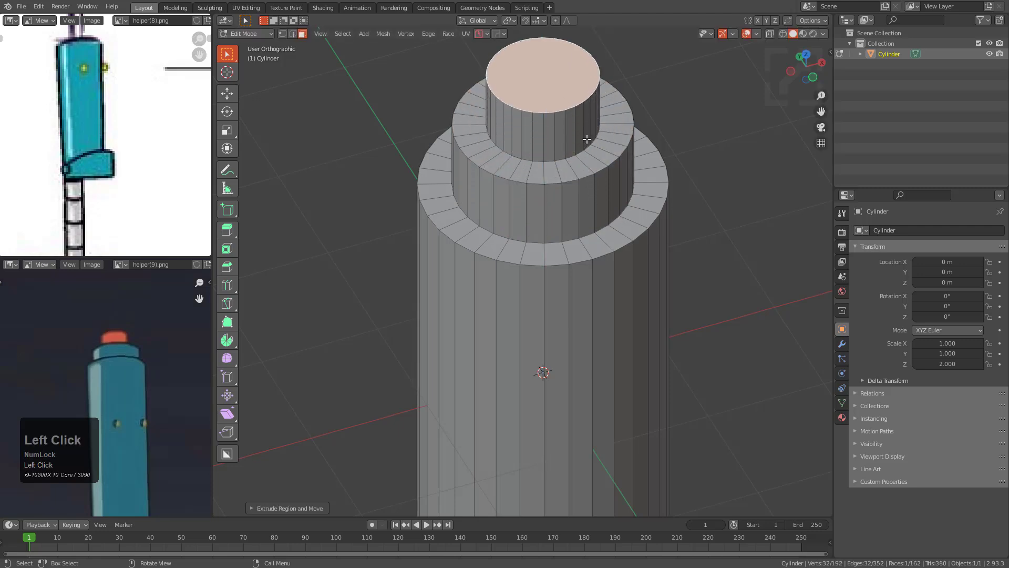
Step: Select the second tier with the ledge around it and lower it along Z to shorten the first tier
key(ctrl+KP_Add)
key(ctrl+KP_Add)
key(g)
key(z)
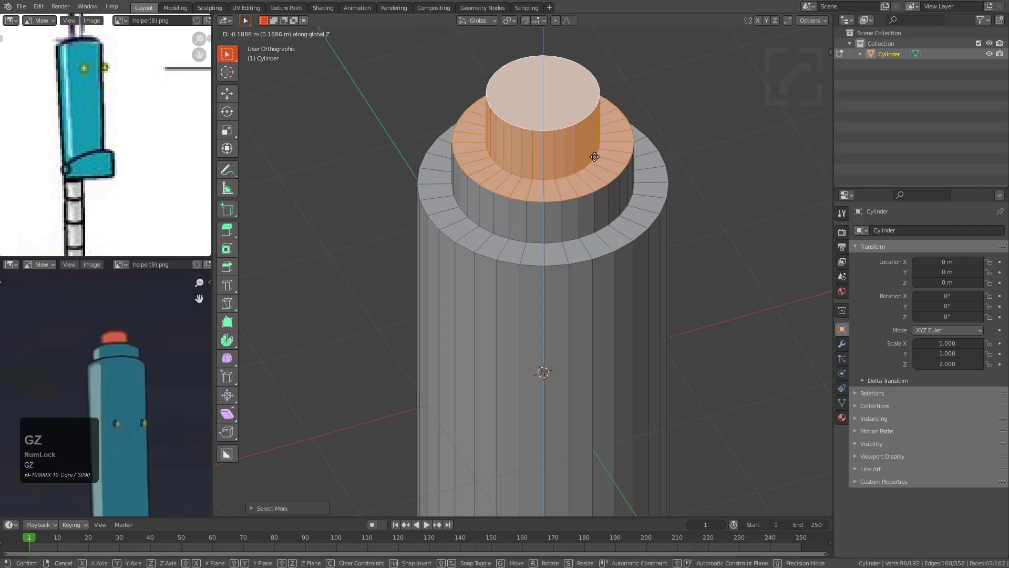
click(596, 163)
Step: Lower the topmost face along Z to shorten the second tier
shift+middle_drag(597, 163, 630, 224)
scroll(606, 198, up, 1)
click(581, 140)
key(g)
key(z)
click(581, 167)
shift+middle_drag(582, 169, 561, 204)
Step: Apply the cylinder's scale in Object Mode and return to mesh editing
scroll(562, 204, up, 5)
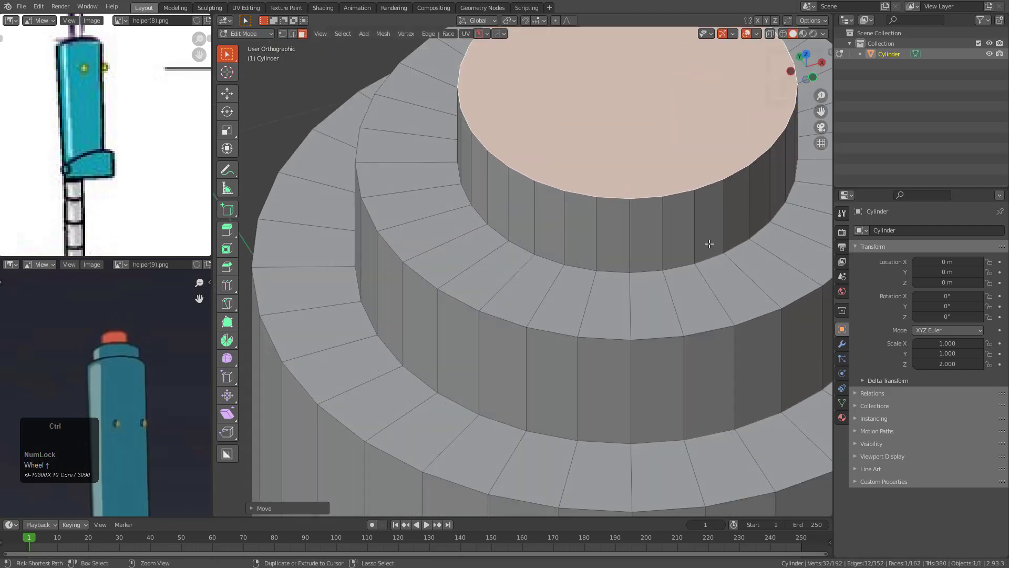
key(ctrl+b)
click(699, 244)
key(Tab)
key(ctrl+a)
click(652, 141)
key(Tab)
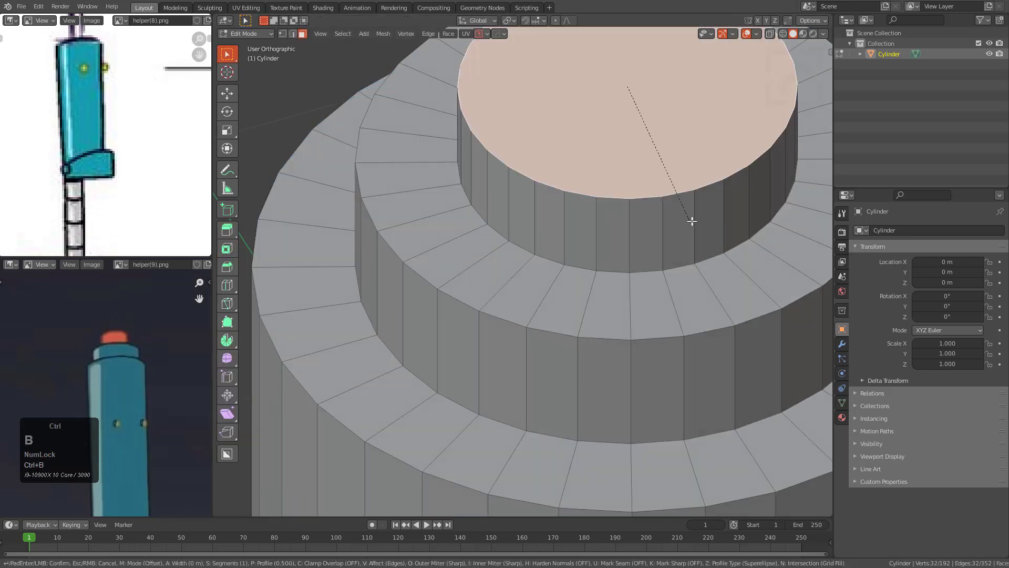
Step: Bevel the rim of the topmost face about 0.06 m wide with 2 segments and a profile of 1
key(ctrl+b)
scroll(707, 239, up, 1)
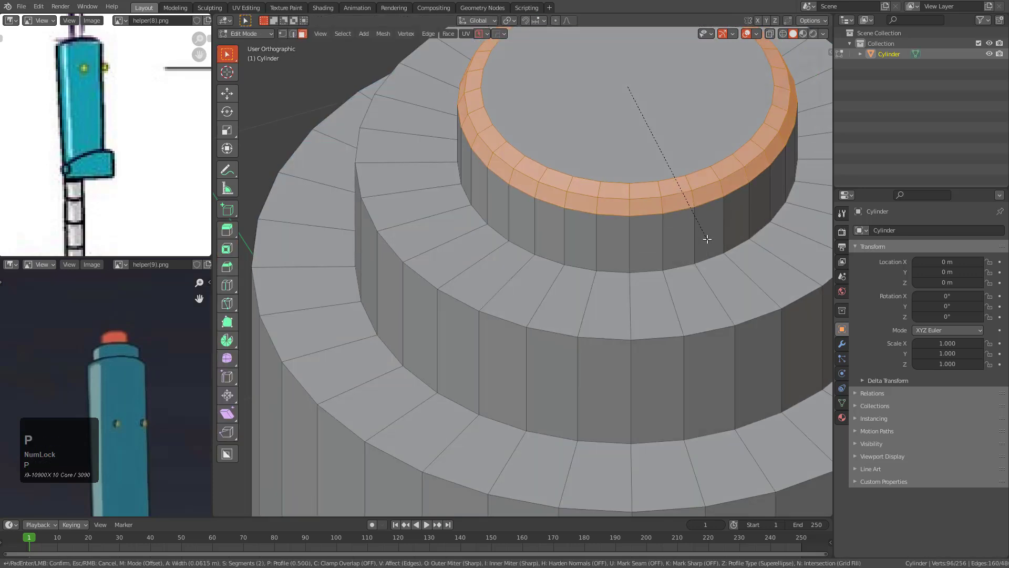
key(p)
key(a)
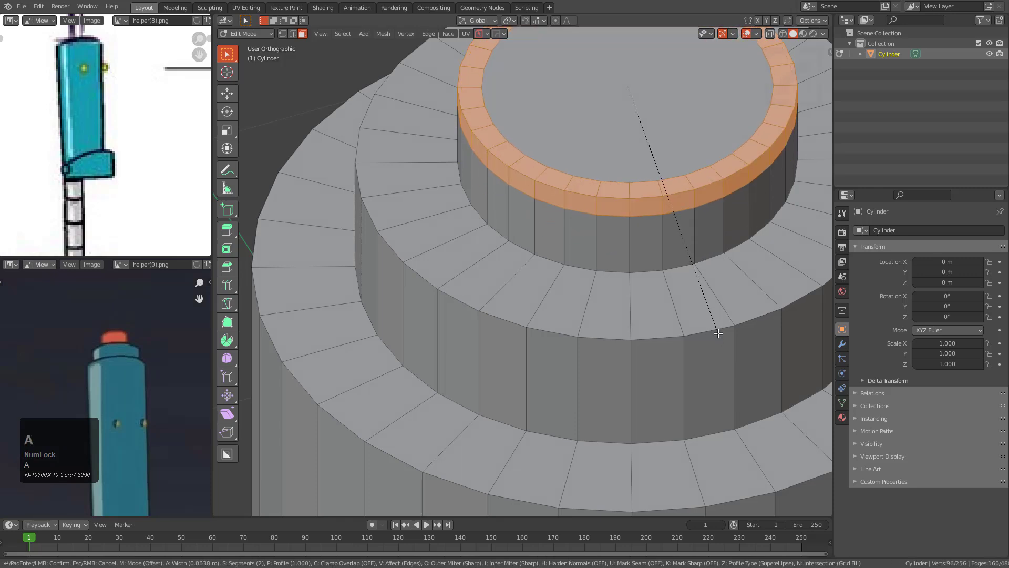
click(682, 298)
Step: Select the remaining rim and base edge loops of both tiers and the body's top rim, and bevel them about 0.05 m
key(2)
alt+click(649, 271)
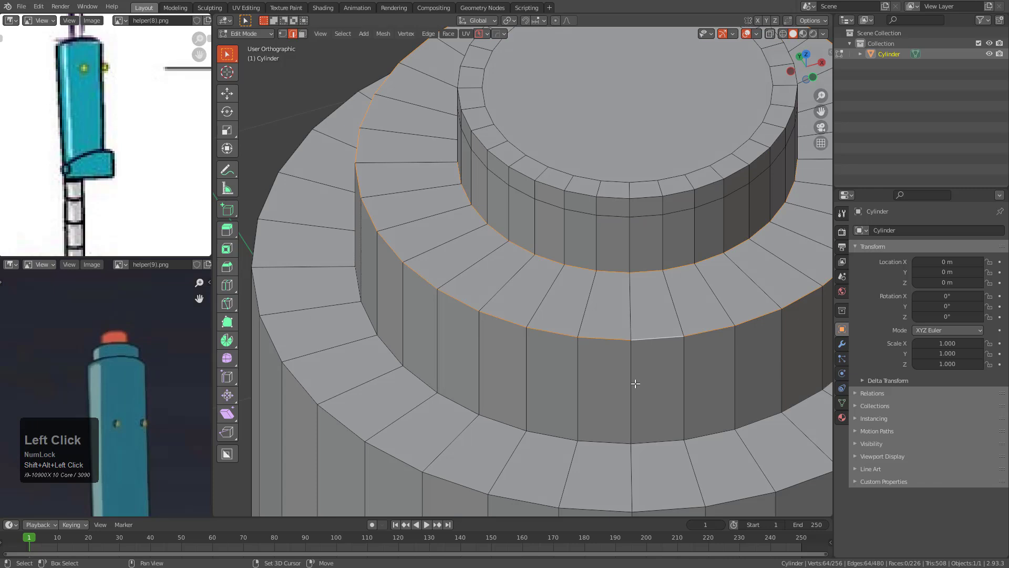
shift+middle_drag(637, 384, 610, 299)
key(ctrl+b)
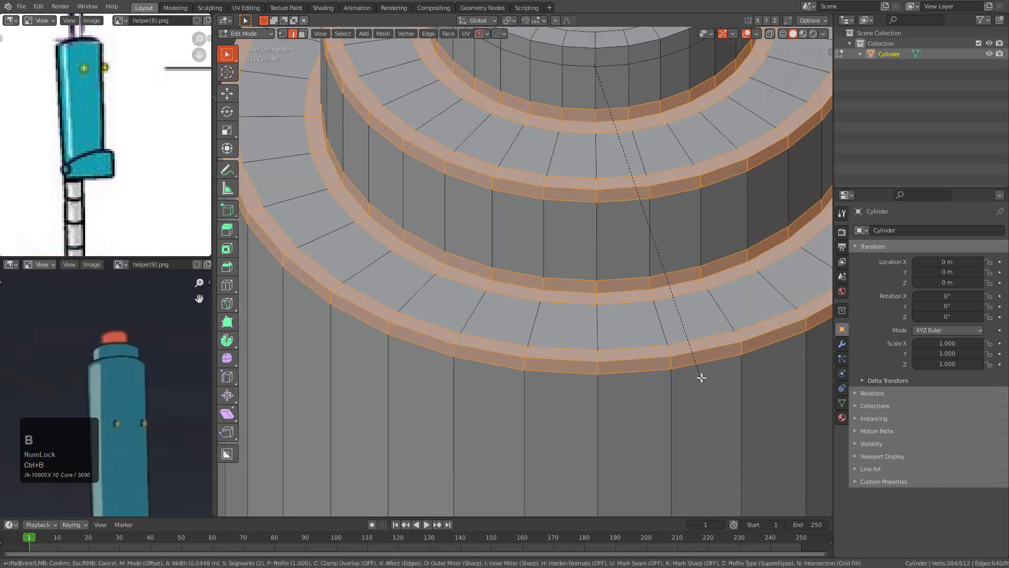
click(708, 383)
Step: Bevel the edge loop around the cylinder's bottom face
scroll(638, 358, down, 7)
key(Tab)
middle_drag(559, 384, 556, 315)
shift+middle_drag(542, 454, 525, 266)
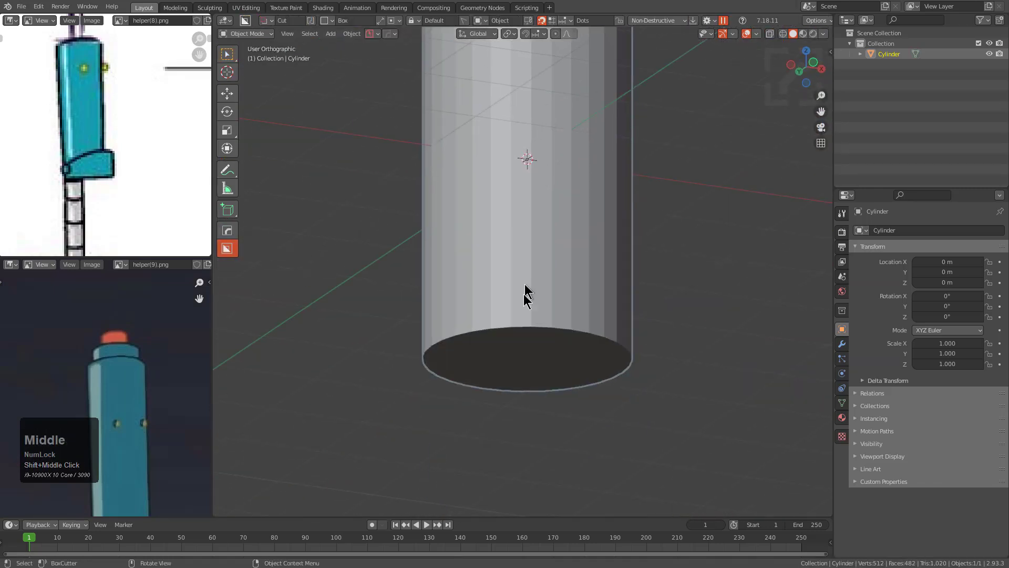
key(Tab)
alt+click(525, 326)
key(ctrl+b)
click(661, 327)
key(Tab)
Step: Add level 1 subdivision to the cylinder and view it from the front
middle_drag(605, 257, 568, 293)
scroll(531, 221, down, 1)
shift+middle_drag(512, 189, 552, 292)
key(ctrl+1)
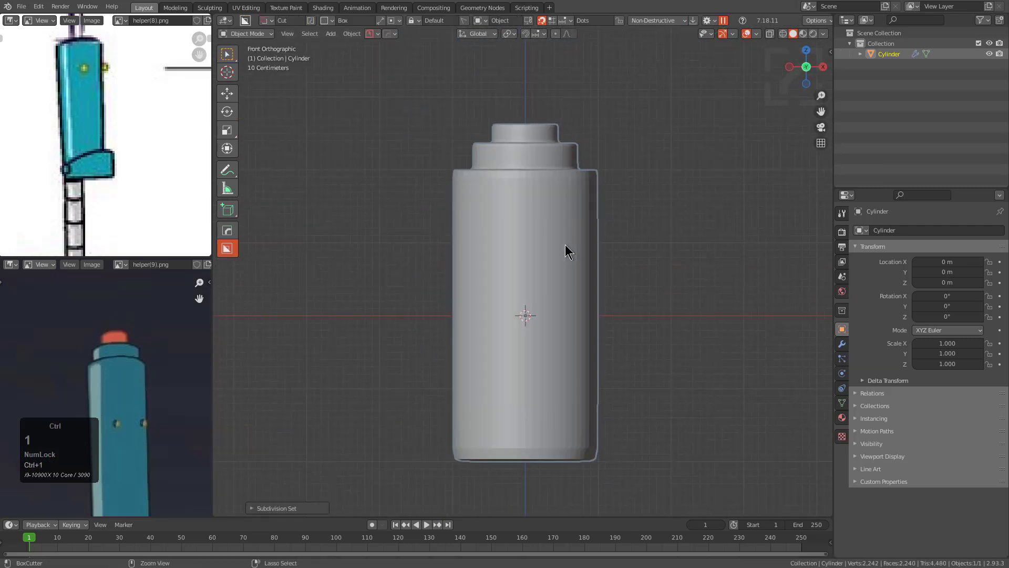
Step: Place support loops near the main body's upper and lower ends by bevelling a centred loop cut and dissolving its middle loop
scroll(525, 185, up, 2)
key(Tab)
key(ctrl+r)
click(588, 331)
right_click(589, 331)
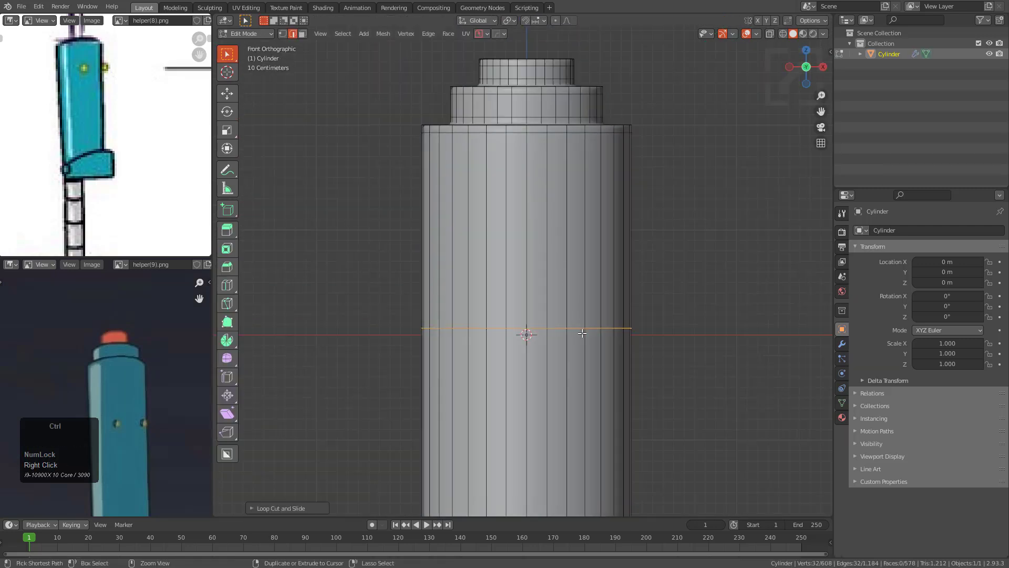
key(ctrl+b)
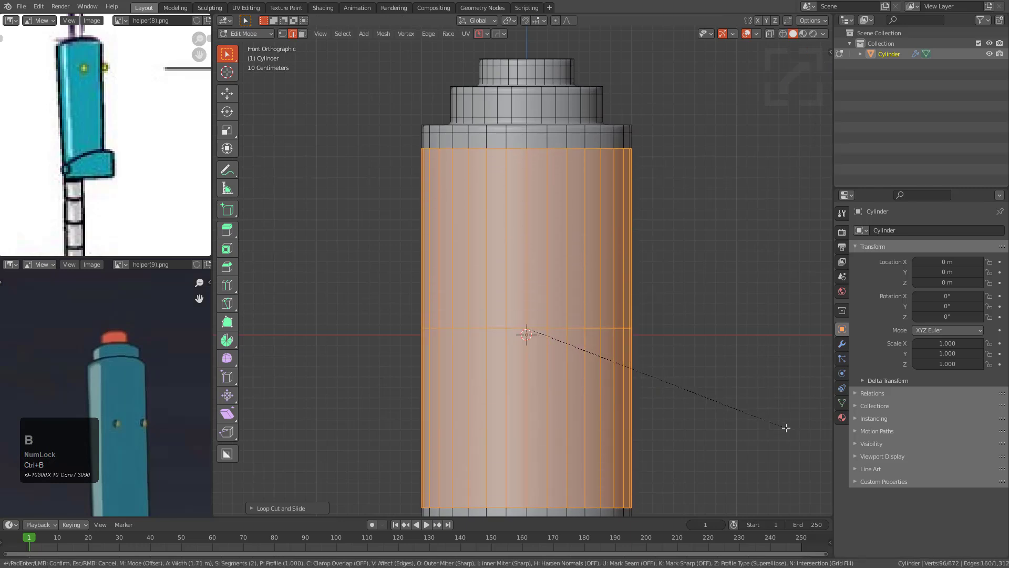
click(635, 341)
key(ctrl+x)
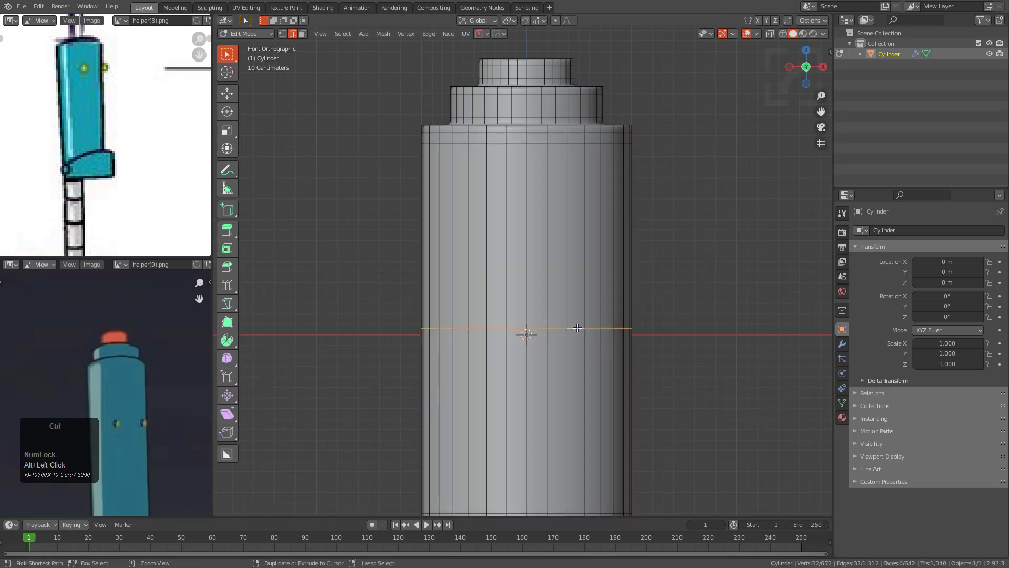
Step: Add a loop cut around the main body above its middle, bevel it into a two-row band, and raise the band about 0.32 m
scroll(557, 300, down, 4)
scroll(535, 264, up, 4)
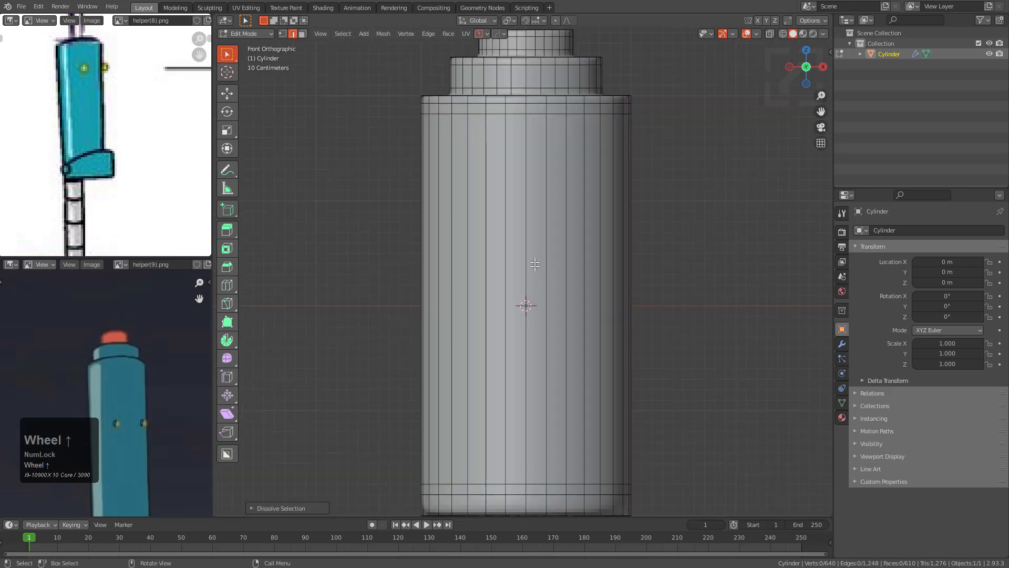
key(ctrl+r)
click(533, 236)
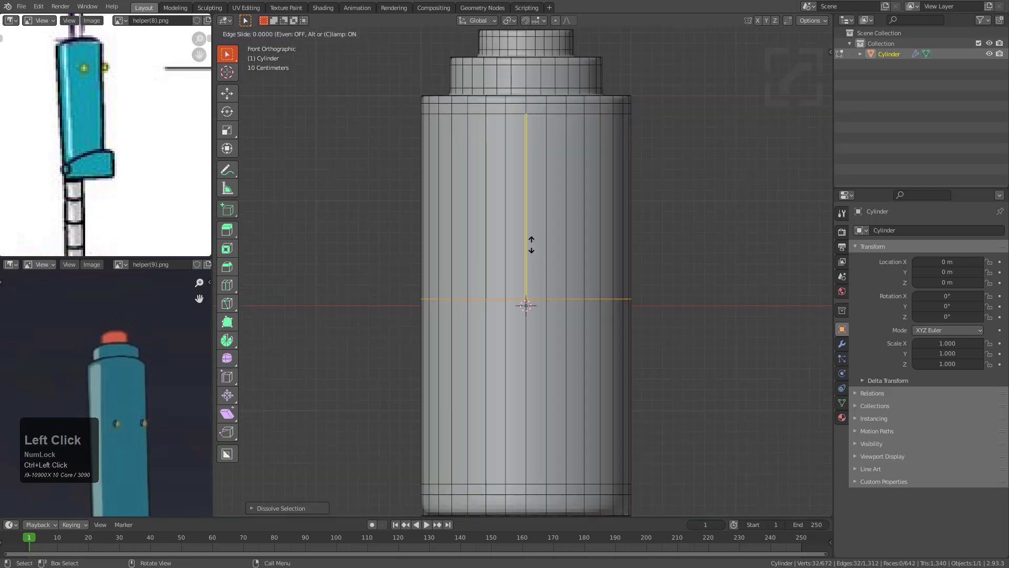
click(541, 203)
key(ctrl+b)
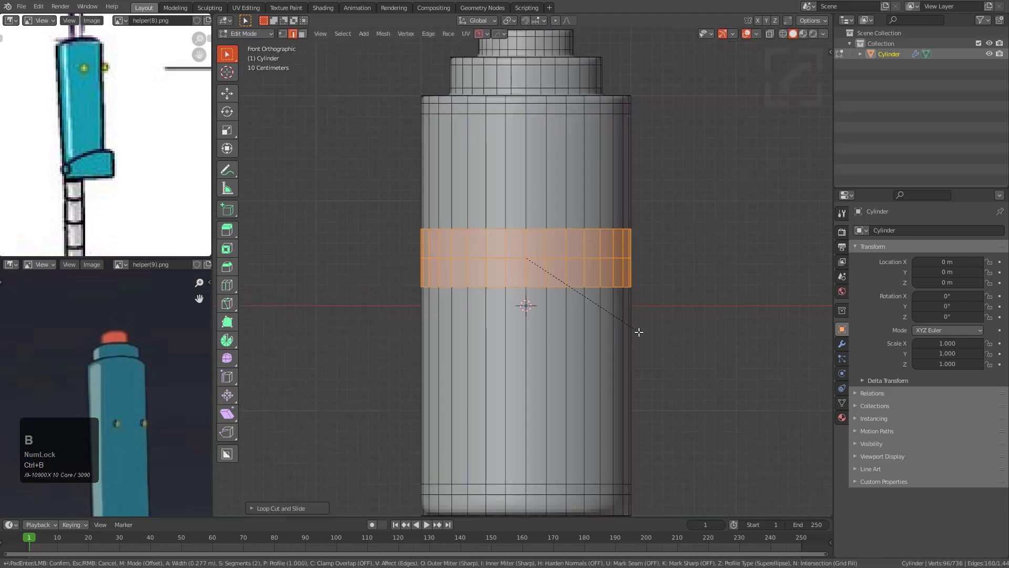
click(633, 323)
key(g)
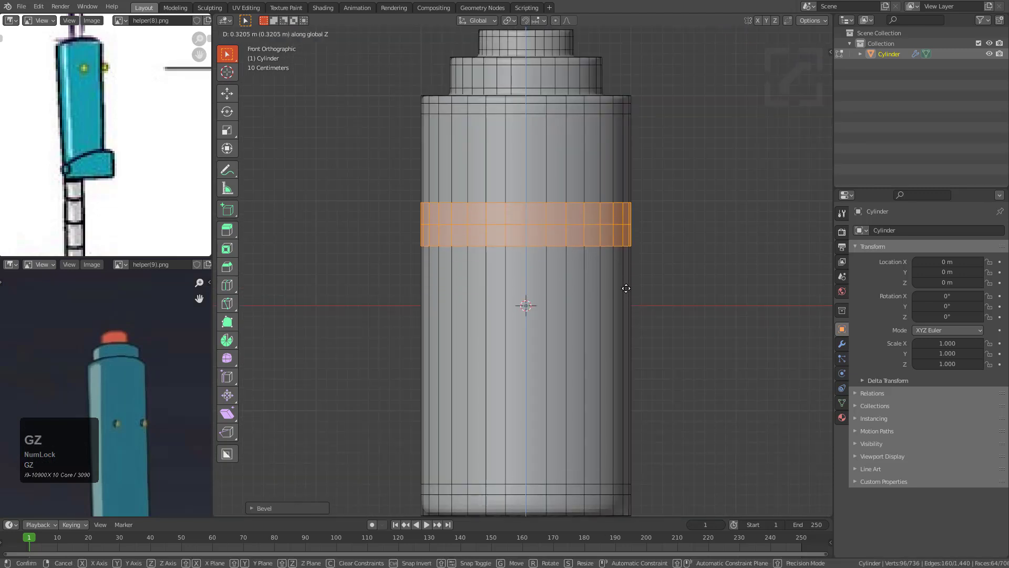
click(624, 287)
scroll(597, 275, up, 4)
key(1)
click(501, 231)
key(KP_Decimal)
mouse_move(501, 232)
middle_down()
mouse_move(519, 249)
mouse_move(499, 238)
middle_up()
scroll(519, 249, up, 2)
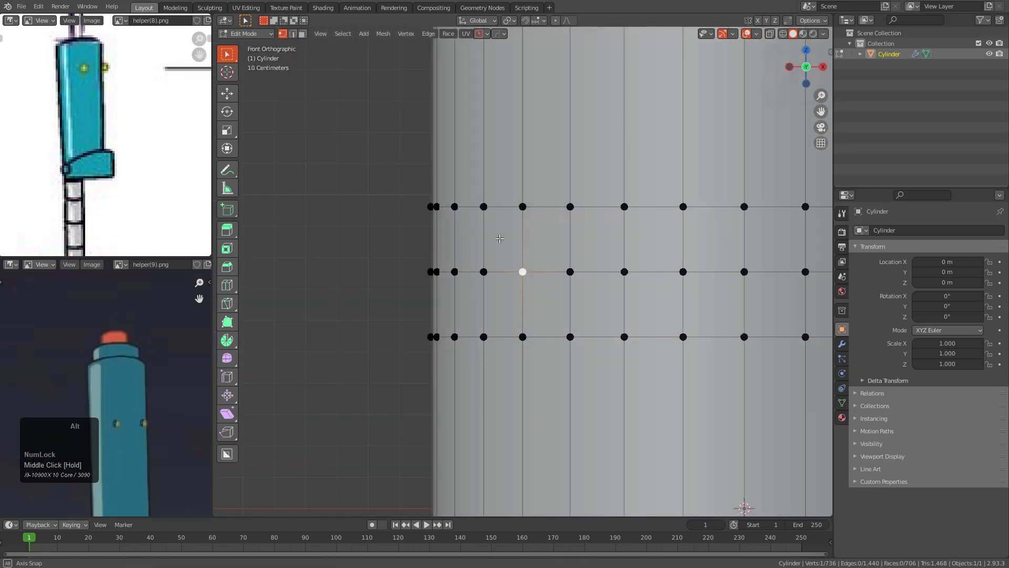
key(x)
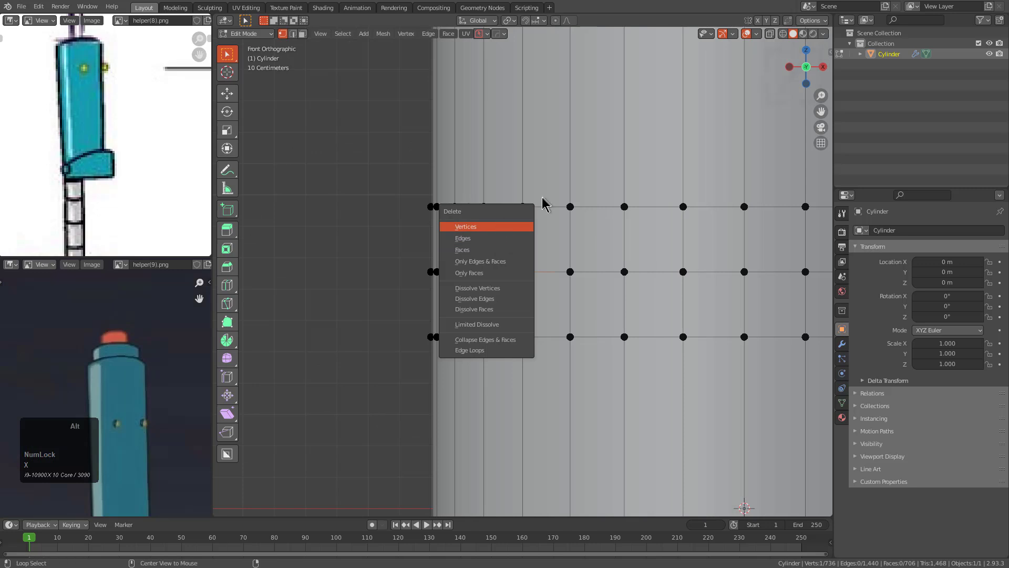
key(Escape)
Step: Select a two-by-two block of faces on the front of the band near its outer edge and inset them
key(3)
click(547, 239)
click(842, 345)
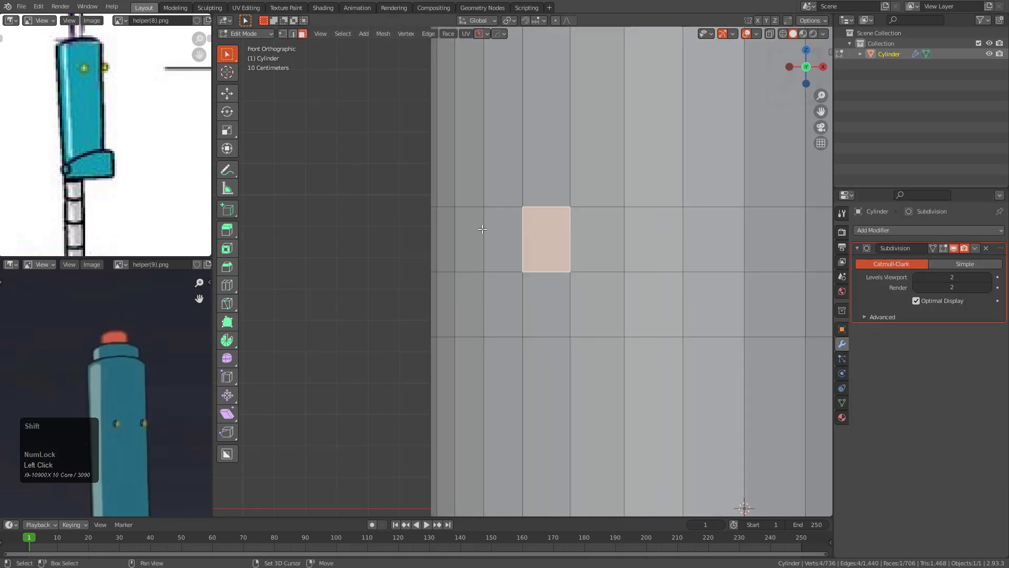
shift+click(495, 248)
shift+click(506, 300)
shift+click(527, 303)
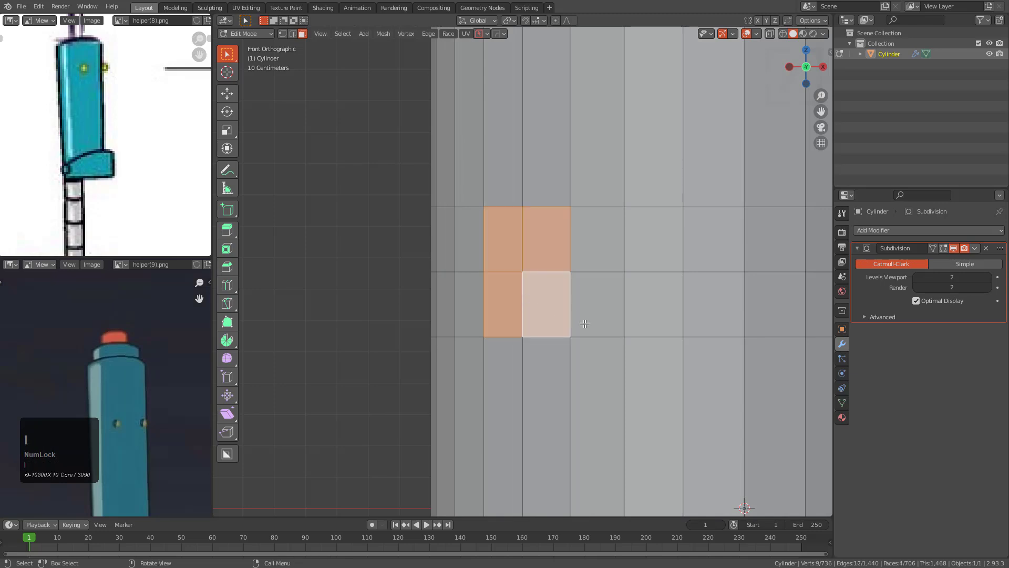
key(i)
click(562, 315)
Step: Reshape the edge outline of the inset faces into a rounded loop with the LoopTools Circle command
scroll(557, 287, up, 4)
key(shift+grave)
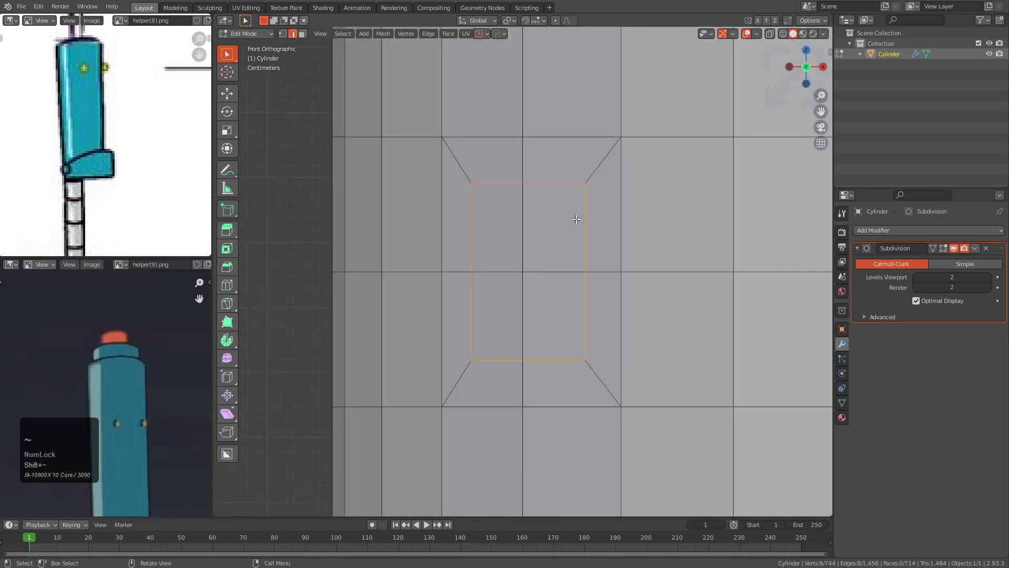
right_click(574, 221)
click(565, 210)
click(619, 220)
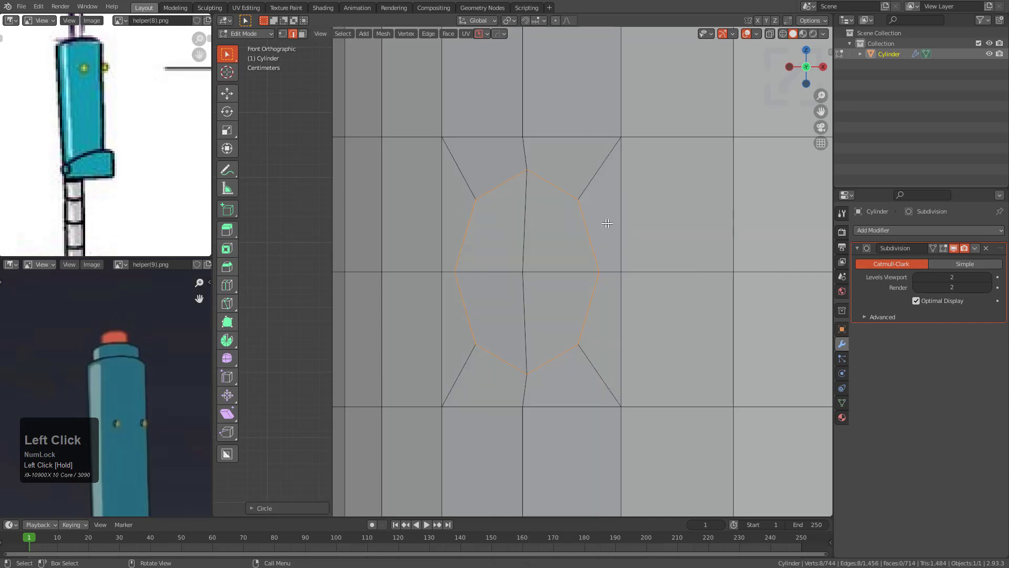
Step: In the top view, move the rounded loop's outermost vertex along Y onto the cylinder wall
scroll(512, 241, down, 1)
middle_drag(516, 252, 585, 263)
scroll(585, 263, down, 1)
key(KP_7)
key(alt+z)
scroll(526, 248, up, 2)
key(1)
scroll(557, 288, up, 2)
scroll(538, 245, up, 2)
key(alt+a)
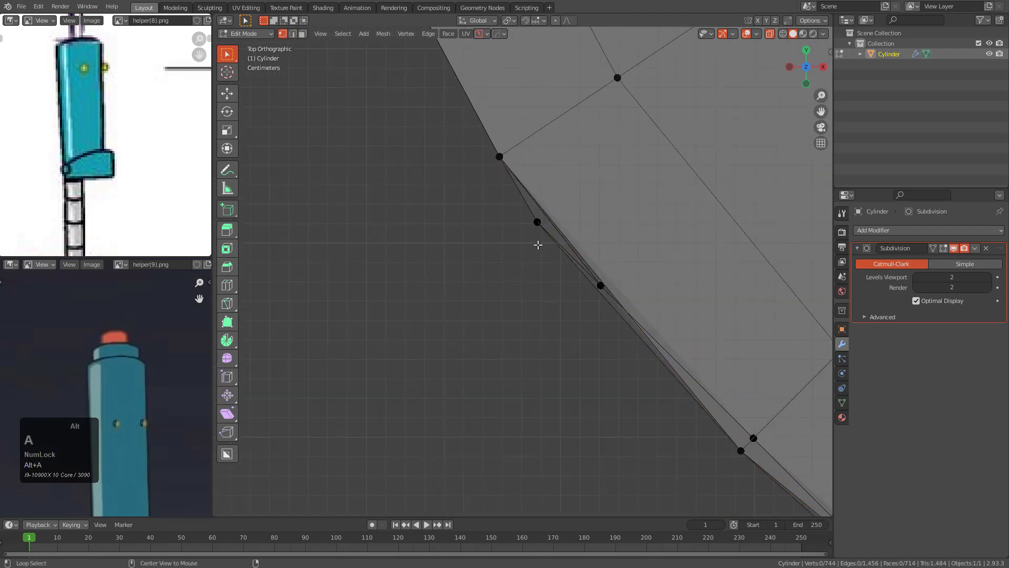
drag(491, 192, 534, 221)
key(g)
key(y)
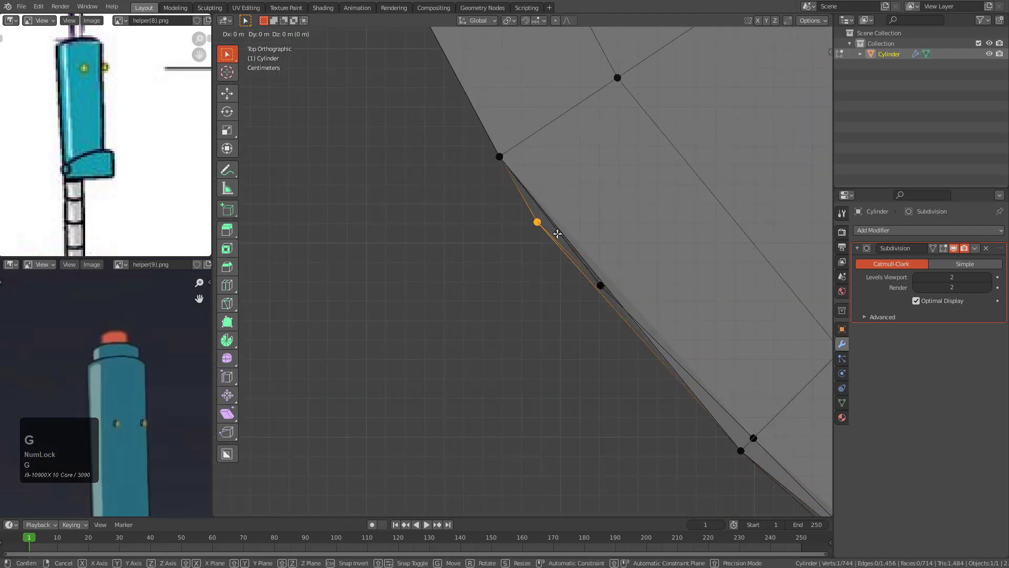
click(568, 216)
Step: Move the vertices at the rounded loop's middle along Y so they line up with the cylinder wall
key(alt+a)
scroll(603, 264, down, 4)
shift+middle_drag(713, 389, 561, 241)
scroll(561, 241, up, 3)
key(alt+a)
shift+middle_drag(457, 174, 542, 310)
scroll(501, 280, up, 2)
drag(499, 285, 530, 313)
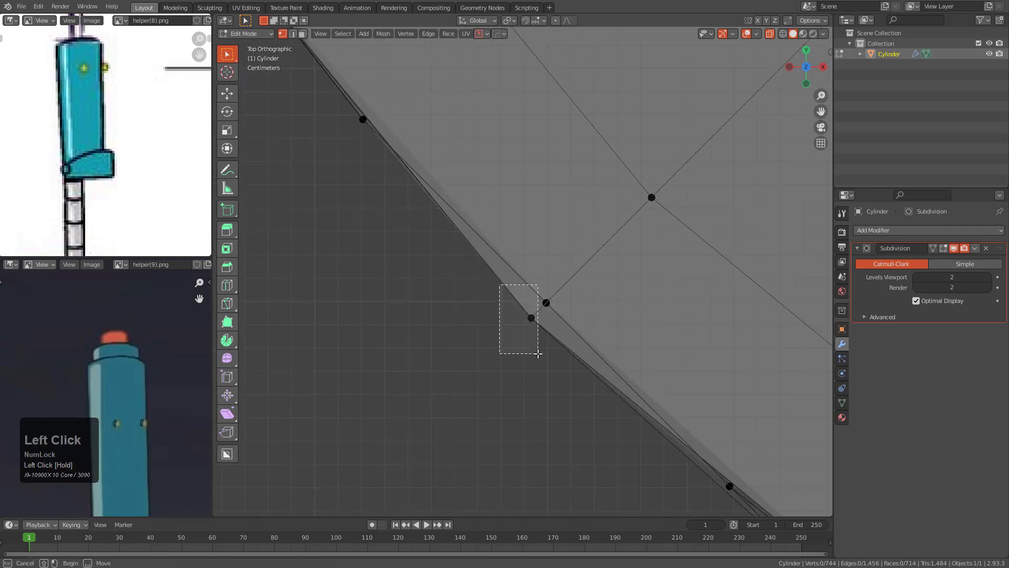
drag(538, 354, 536, 354)
key(g)
key(y)
click(573, 353)
Step: Align the loop's two upper and lower vertices on the centre-facing side, and then its innermost vertex, with the wall along Y
scroll(609, 378, down, 4)
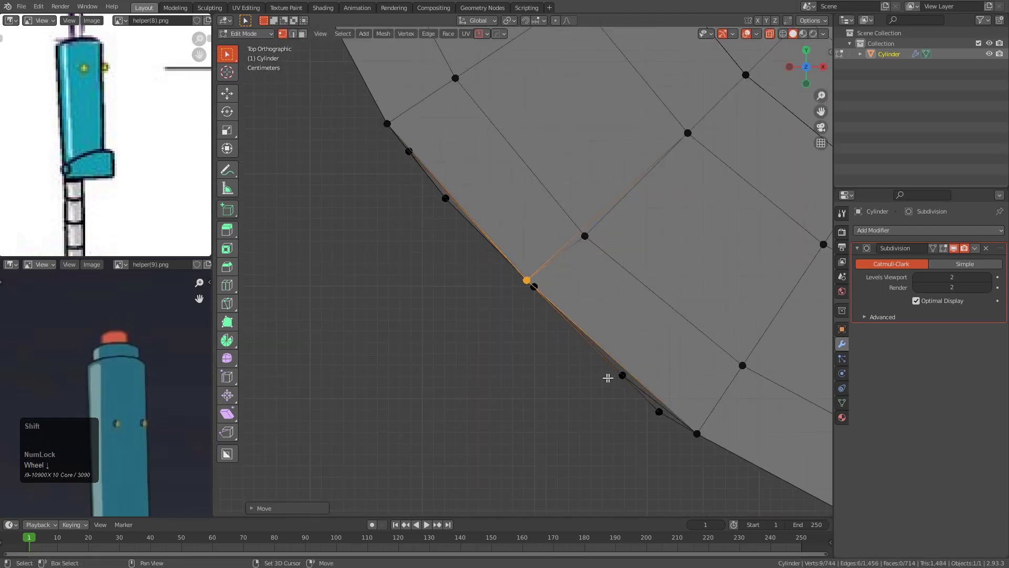
scroll(511, 270, up, 4)
drag(503, 273, 505, 274)
key(g)
key(y)
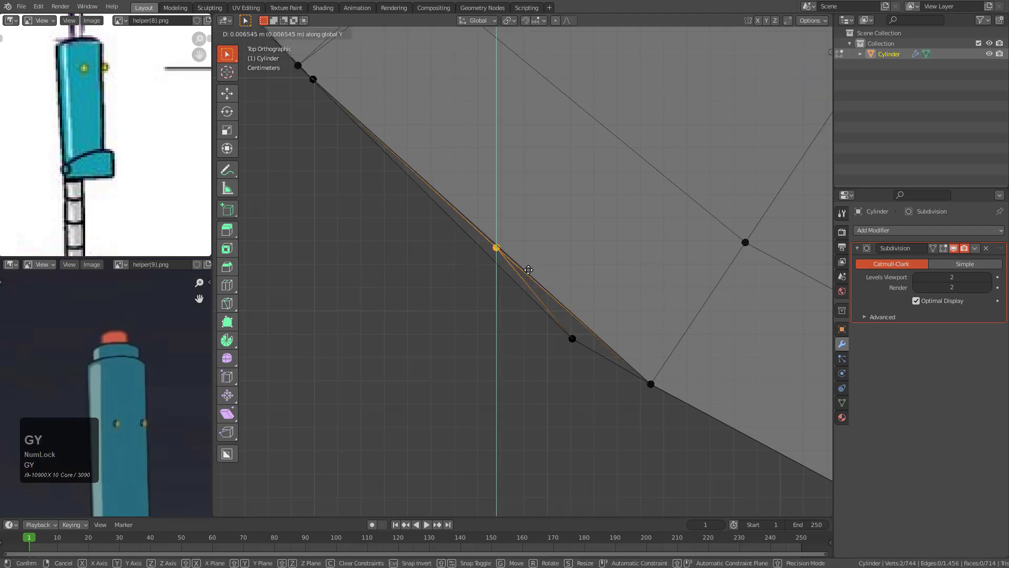
click(526, 272)
drag(515, 310, 577, 345)
key(g)
key(y)
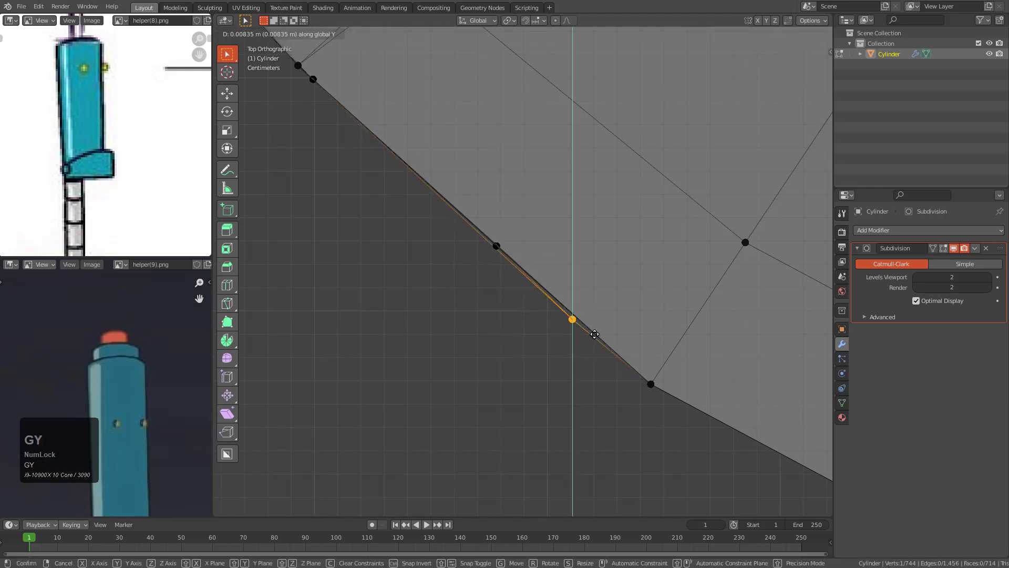
click(595, 329)
scroll(550, 307, down, 4)
middle_drag(550, 307, 659, 336)
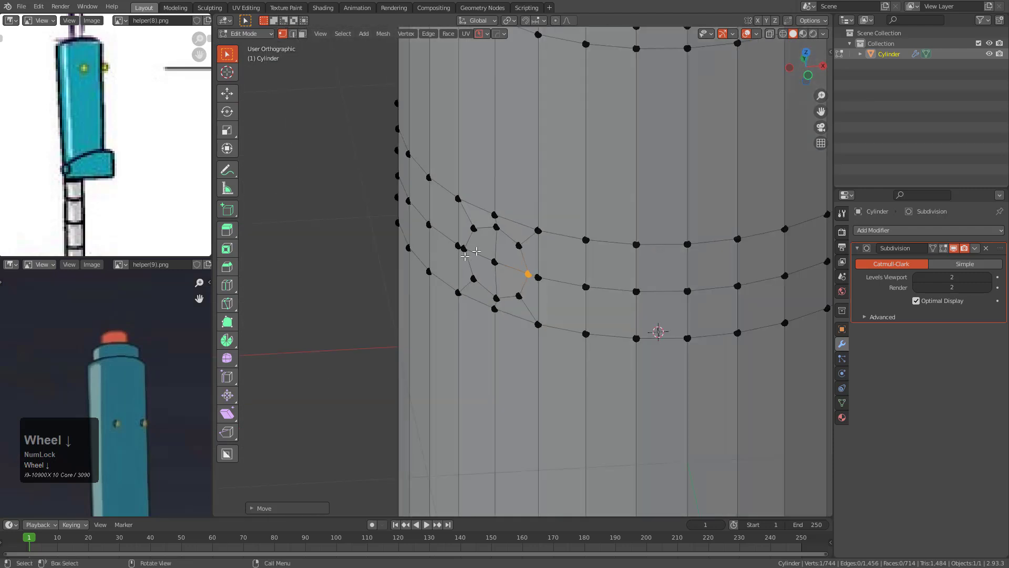
scroll(500, 256, up, 3)
key(3)
click(451, 253)
scroll(397, 244, up, 2)
key(1)
click(493, 278)
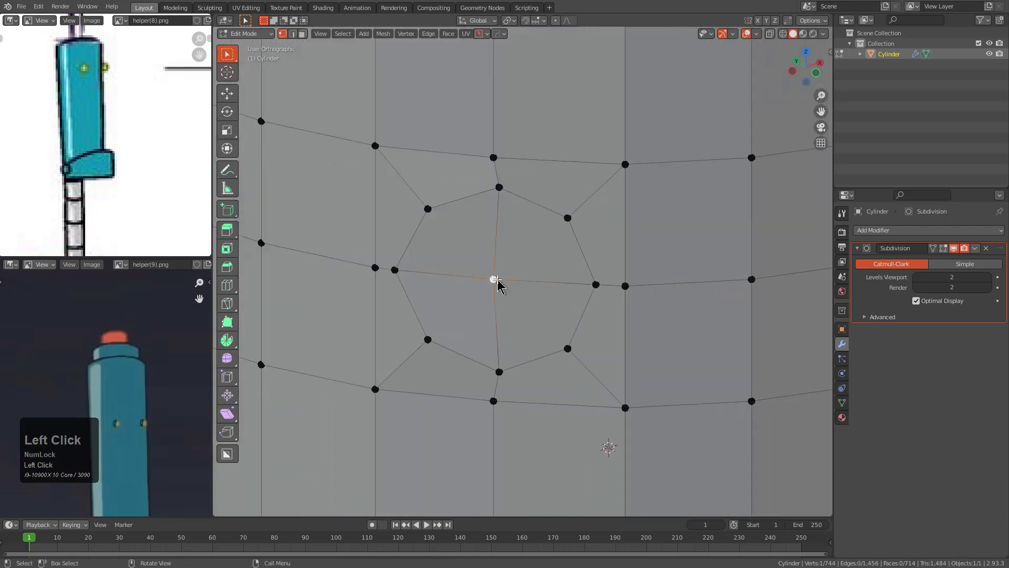
key(x)
click(482, 284)
Step: Select the four faces inside the rounded loop and inset them about 0.02 m
click(463, 247)
shift+click(531, 244)
shift+click(526, 316)
shift+click(468, 301)
scroll(525, 319, down, 2)
mouse_move(526, 318)
middle_down()
mouse_move(522, 303)
mouse_move(478, 284)
mouse_move(541, 322)
middle_up()
alt+scroll(478, 284, down, 1)
scroll(483, 285, down, 4)
scroll(487, 286, up, 3)
scroll(542, 321, up, 1)
key(i)
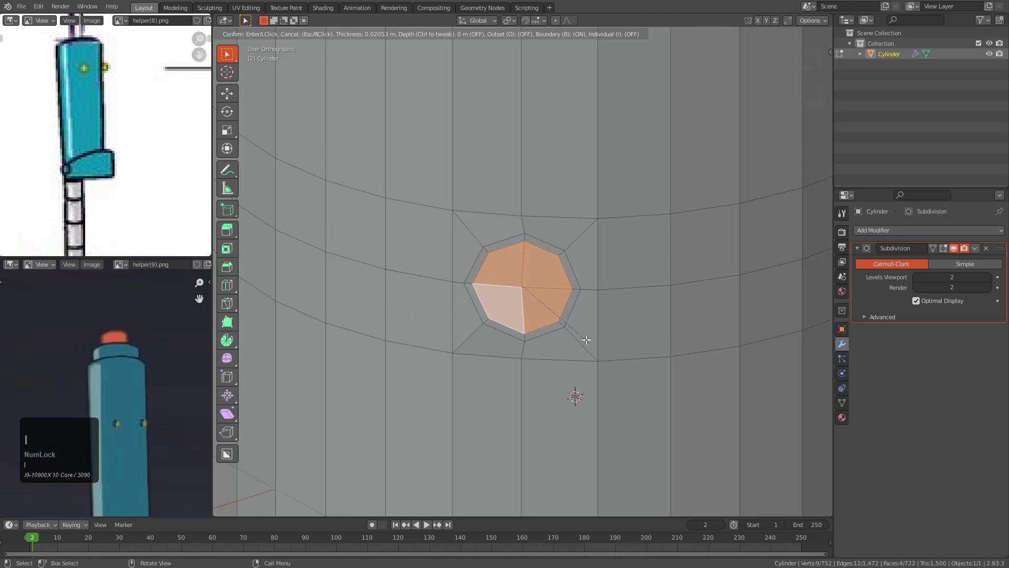
click(585, 339)
Step: Resize the inset faces slightly and extrude them into the body along Y to form a recess
scroll(585, 339, up, 2)
key(s)
click(599, 342)
key(e)
key(y)
click(563, 324)
Step: Flatten the recess floor by scaling it to 0 along Y
middle_drag(563, 325, 491, 293)
key(s)
key(y)
key(KP_0)
key(KP_Enter)
Step: Expand the selection to the whole recess and its rim, and scale it wider along X for a rounder outline
key(alt+z)
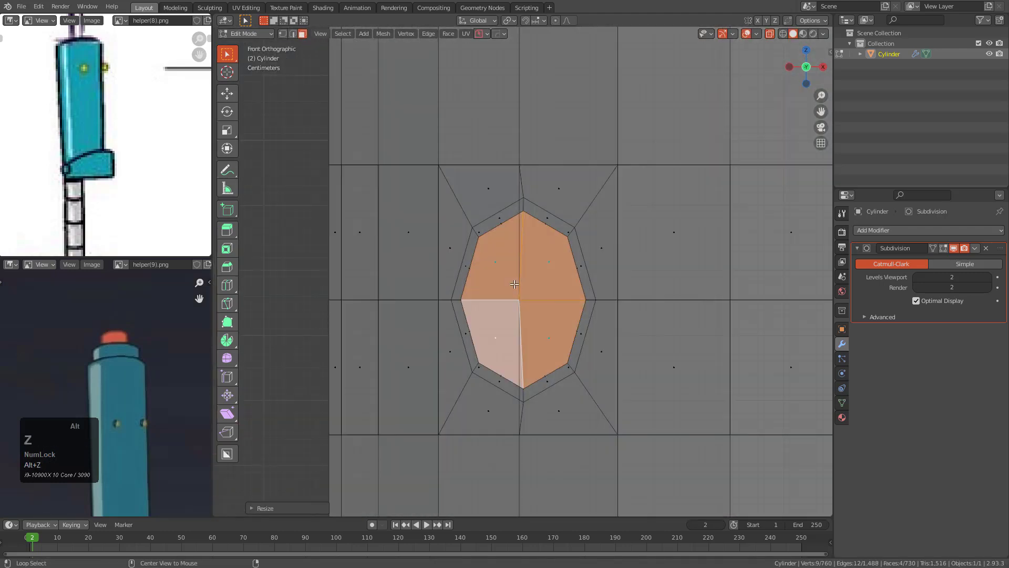
key(ctrl+KP_Add)
key(ctrl+KP_Add)
key(ctrl+z)
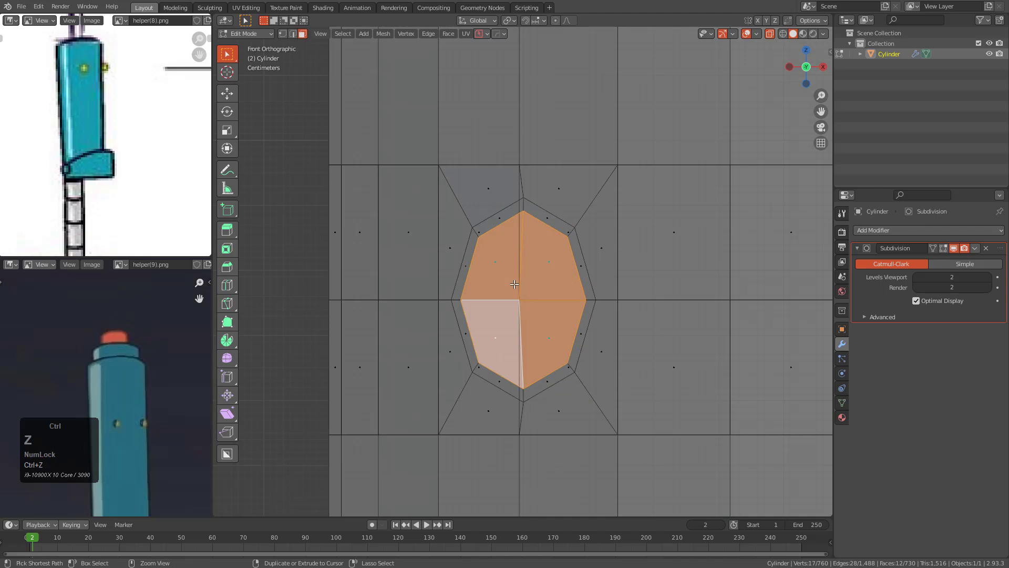
scroll(545, 286, down, 2)
key(ctrl+KP_Add)
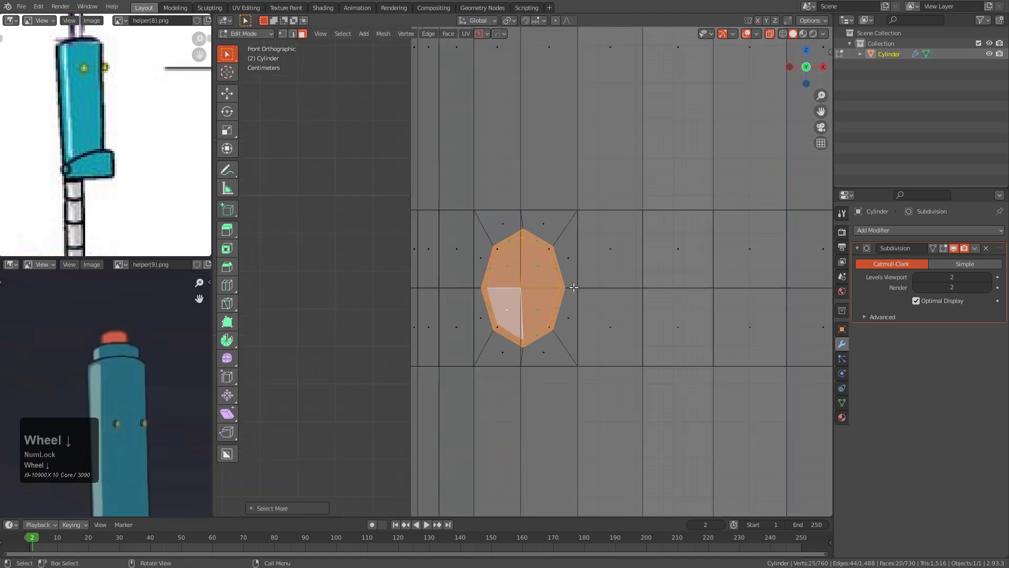
scroll(573, 287, down, 1)
key(alt+z)
scroll(598, 307, up, 4)
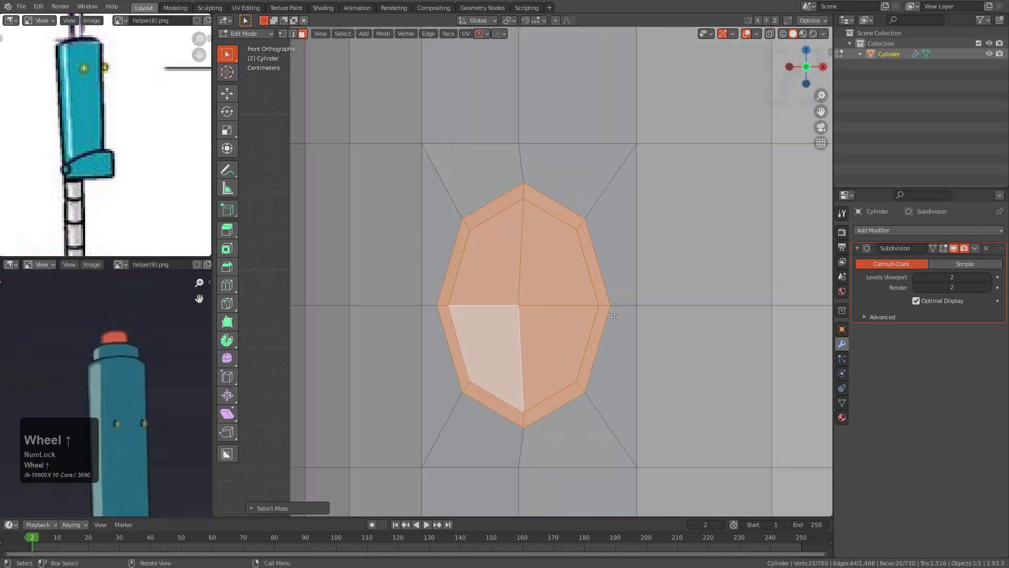
key(s)
key(x)
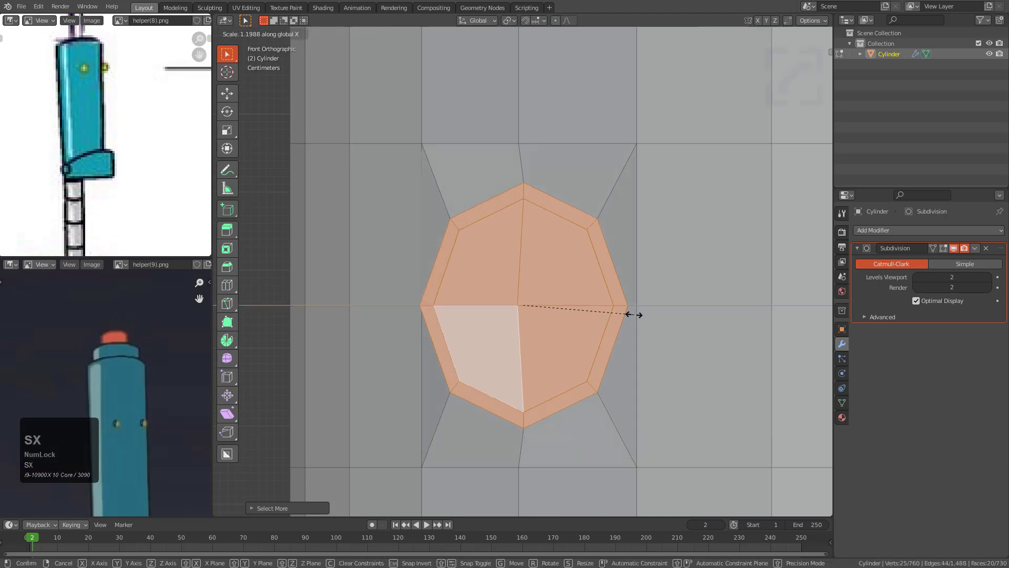
click(646, 315)
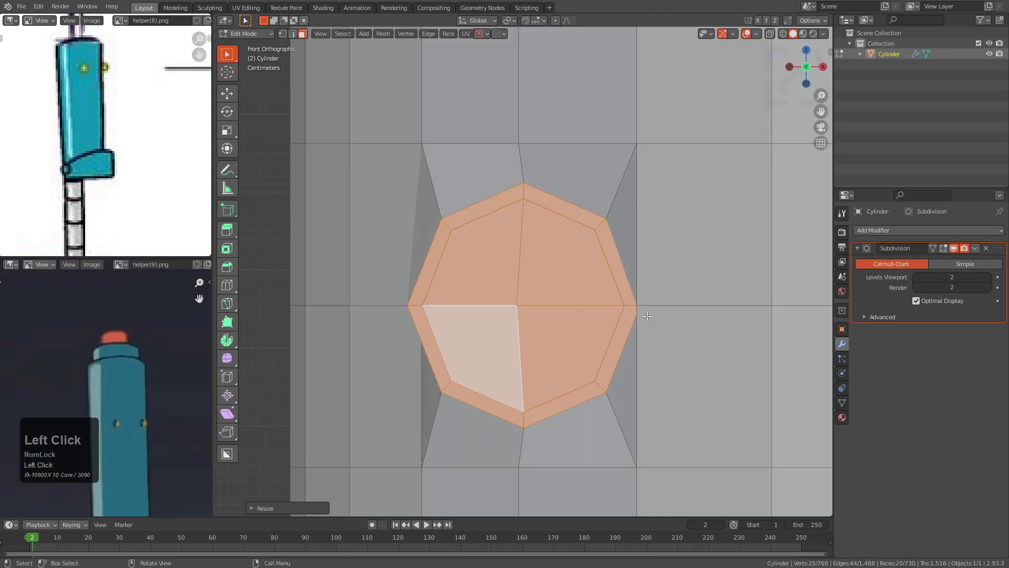
Step: Slide the band's middle-row vertex on the recess's centre-facing side away from the rim
key(1)
click(640, 305)
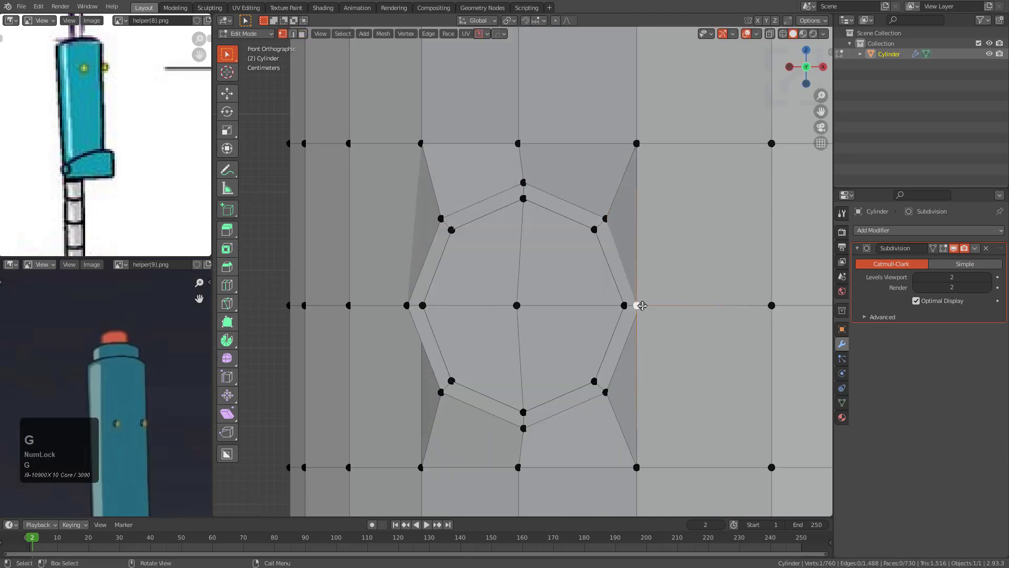
key(g)
key(g)
click(671, 306)
Step: Slide the band's middle-row vertex on the recess's outer side away from the rim
shift+middle_drag(373, 303, 416, 266)
scroll(394, 294, up, 1)
key(alt+z)
click(449, 298)
key(alt+z)
key(g)
key(g)
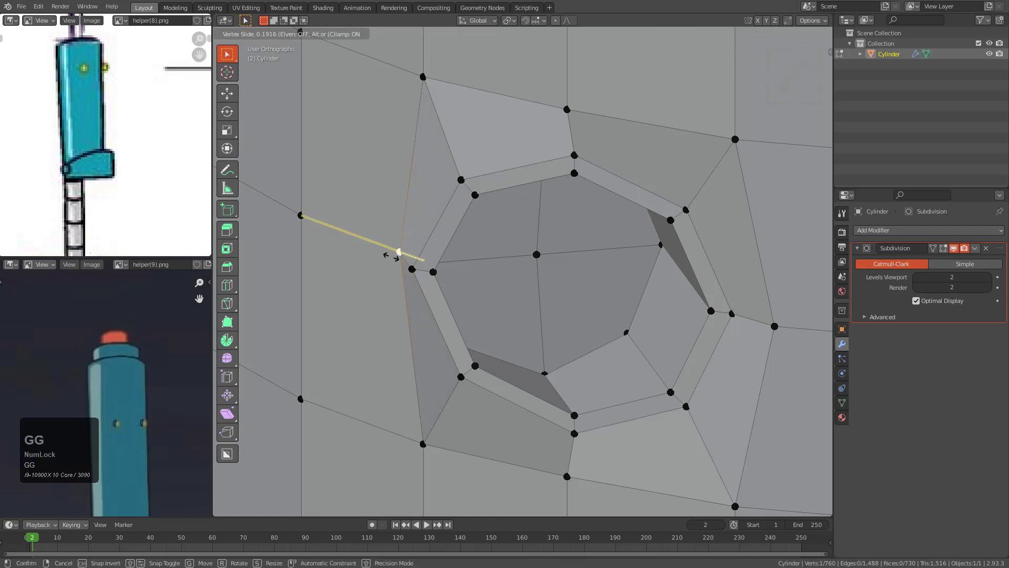
click(386, 248)
scroll(430, 283, down, 2)
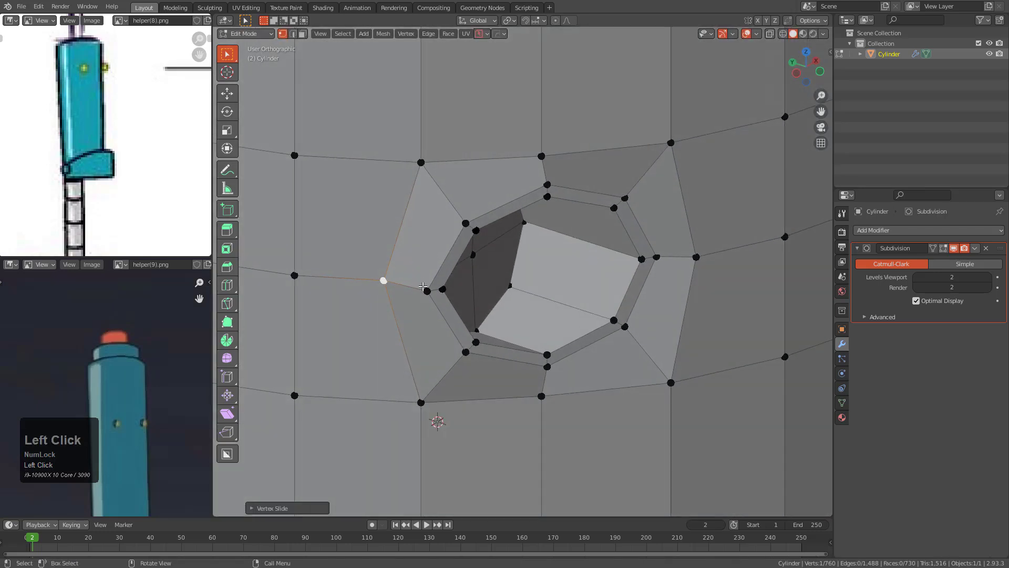
Step: In the top view, select the protruding rim vertices on the recess's outer side and move them about 0.032 m along Y
key(KP_7)
key(alt+z)
shift+middle_drag(444, 284, 538, 354)
key(alt+a)
scroll(502, 284, up, 2)
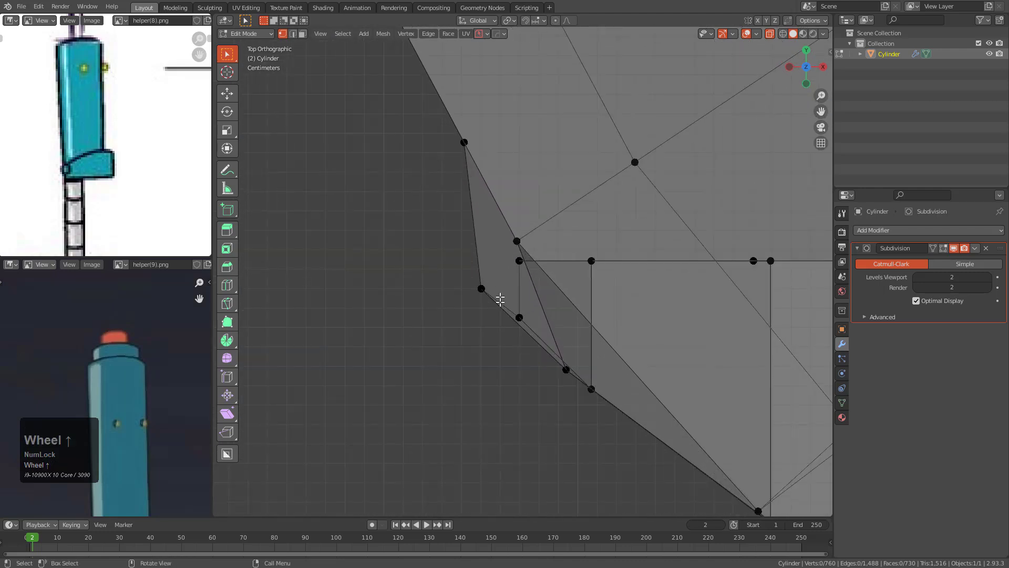
drag(423, 274, 620, 415)
key(g)
key(y)
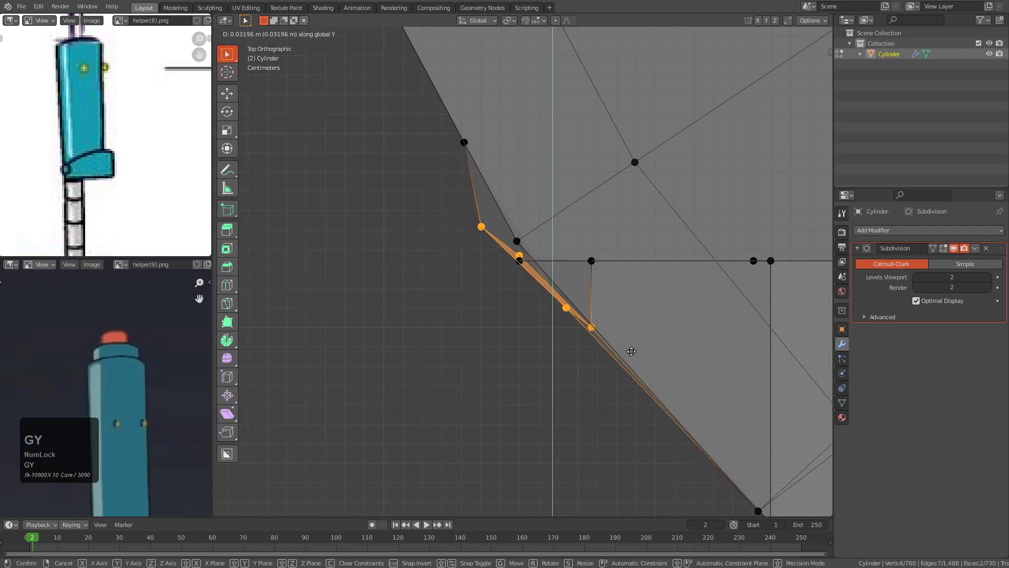
click(631, 351)
Step: Deselect the rim vertices nearest the body's centre and move the remaining ones about 0.005 m along Y
shift+middle_drag(631, 351, 586, 365)
scroll(607, 377, up, 1)
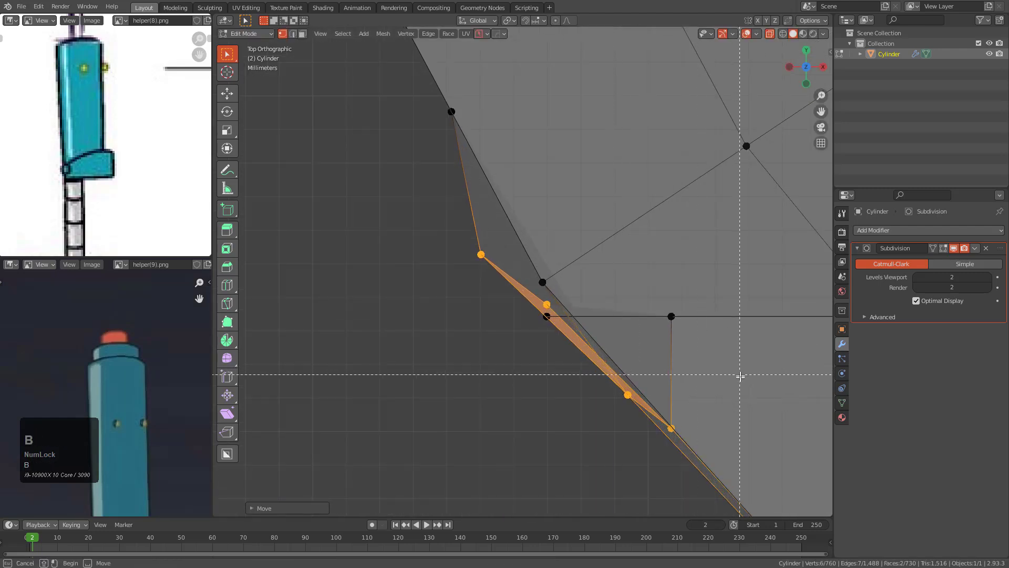
ctrl+drag(664, 484, 664, 483)
key(g)
key(y)
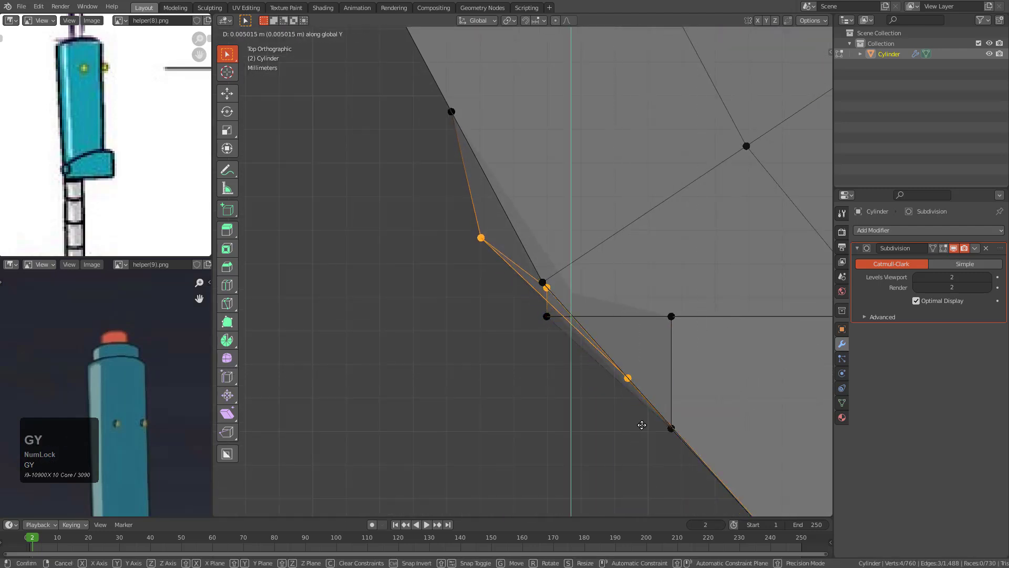
click(642, 425)
Step: In the top view, move the recess's outermost protruding rim vertex about 0.019 m along Y onto the body's outline
middle_drag(609, 403, 609, 402)
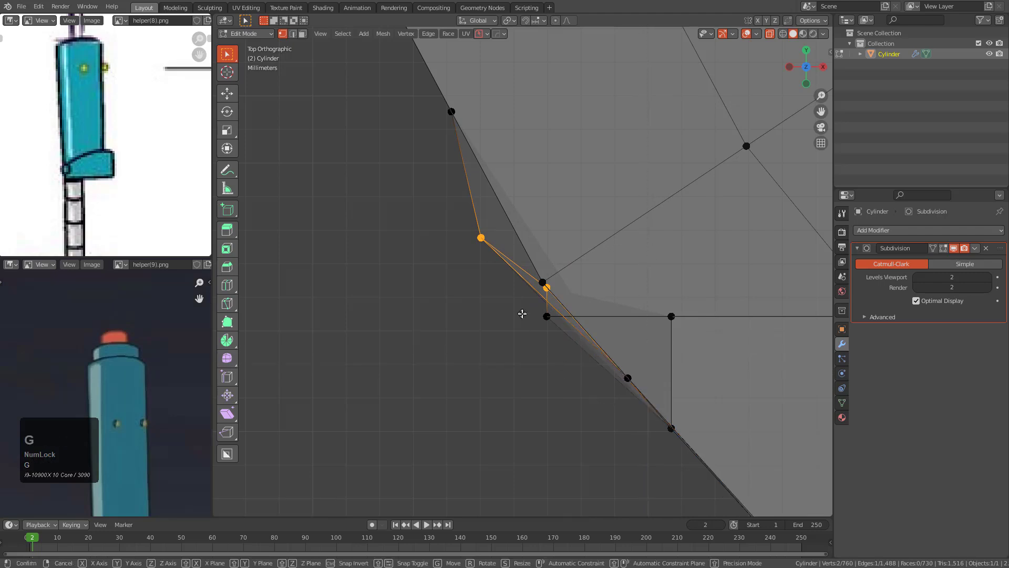
key(g)
key(y)
click(520, 313)
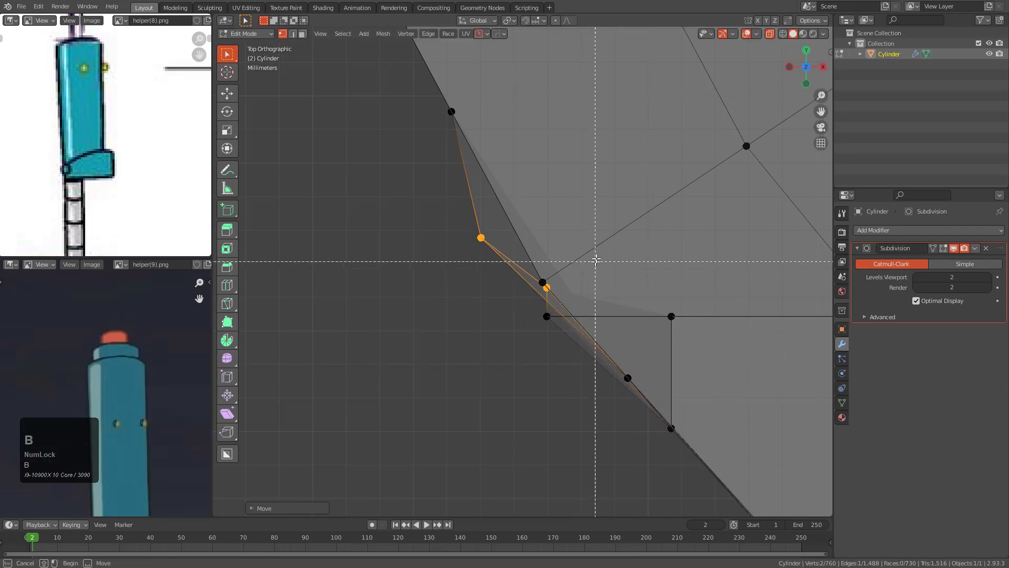
key(g)
key(y)
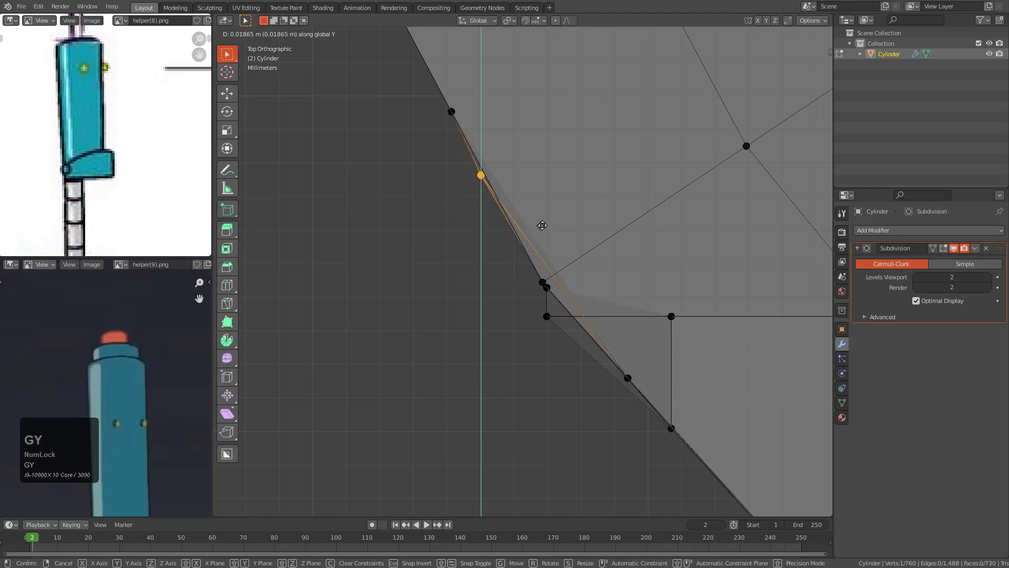
click(542, 226)
Step: Select the next protruding rim vertex on the recess's outer side and move it along Y to the body's outline
shift+middle_drag(563, 302, 556, 237)
key(alt+a)
drag(498, 235, 581, 270)
key(g)
key(y)
click(594, 226)
Step: Select the four faces of the recess floor and move them along Y
scroll(594, 226, down, 5)
shift+middle_drag(643, 346, 528, 266)
scroll(559, 270, down, 1)
key(KP_3)
click(557, 255)
shift+click(631, 258)
shift+click(632, 317)
shift+click(596, 319)
key(g)
mouse_move(596, 319)
middle_down()
mouse_move(647, 328)
mouse_move(600, 333)
middle_up()
key(y)
click(577, 275)
scroll(626, 347, down, 4)
key(Tab)
key(Tab)
key(KP_4)
key(KP_8)
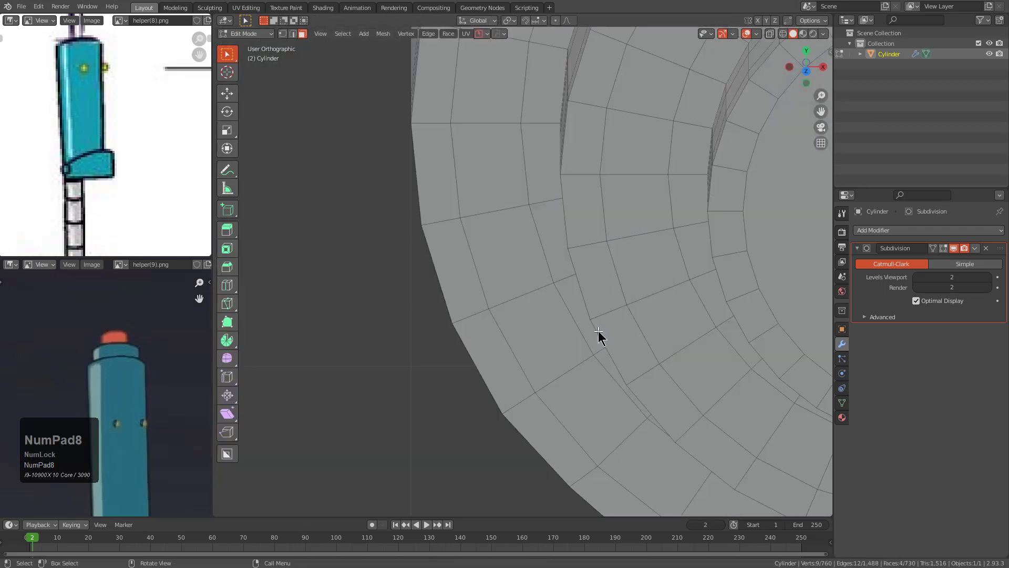
Step: In the see-through top view, move the two stray rim points on the recess's centre-facing side in negative Y toward the body's outline
key(KP_7)
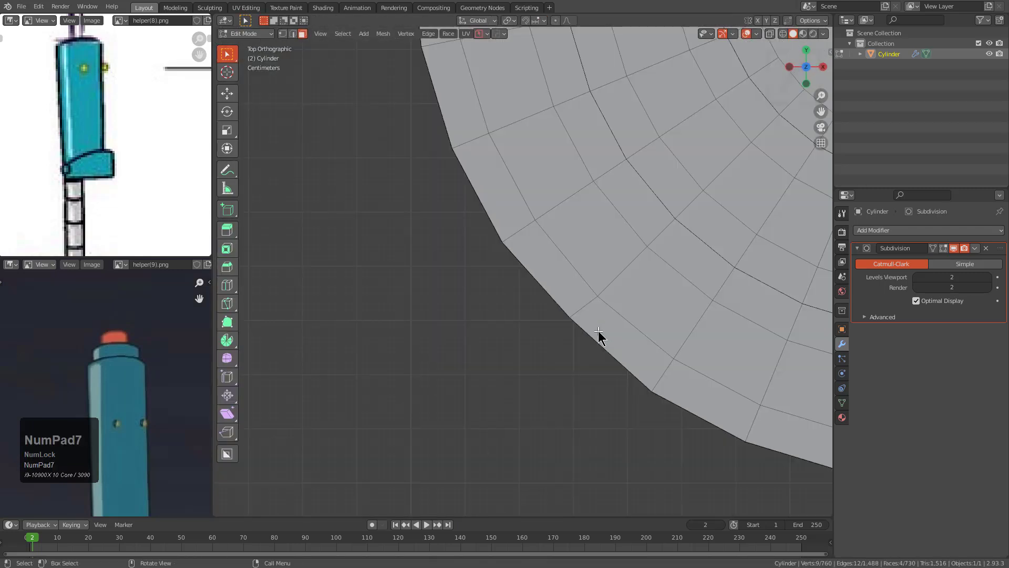
scroll(520, 376, down, 3)
key(alt+z)
shift+middle_drag(499, 374, 481, 273)
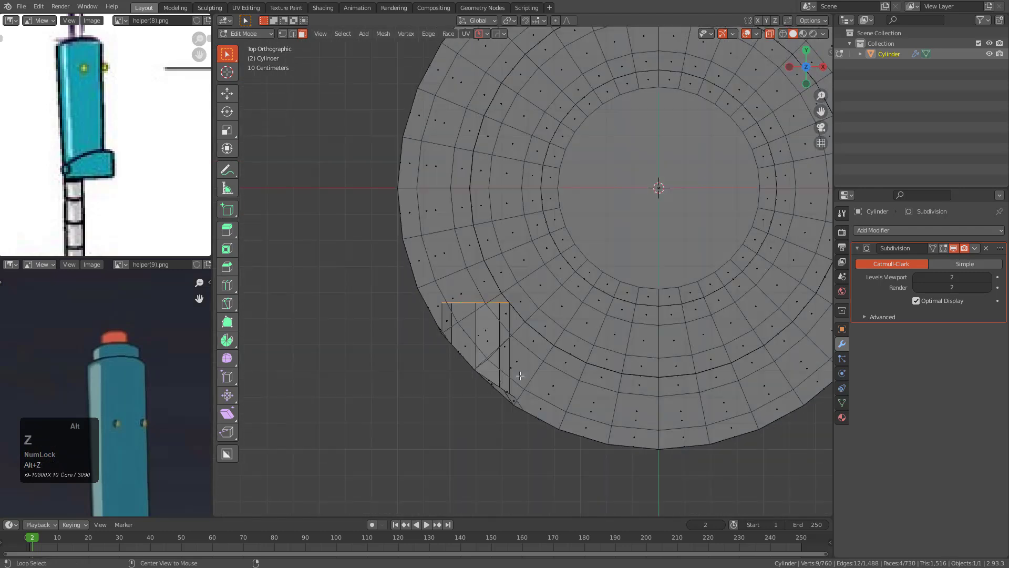
scroll(505, 284, up, 6)
key(1)
scroll(586, 297, up, 3)
shift+middle_drag(423, 338, 568, 318)
key(alt+a)
scroll(567, 318, up, 4)
key(alt+a)
drag(603, 359, 649, 394)
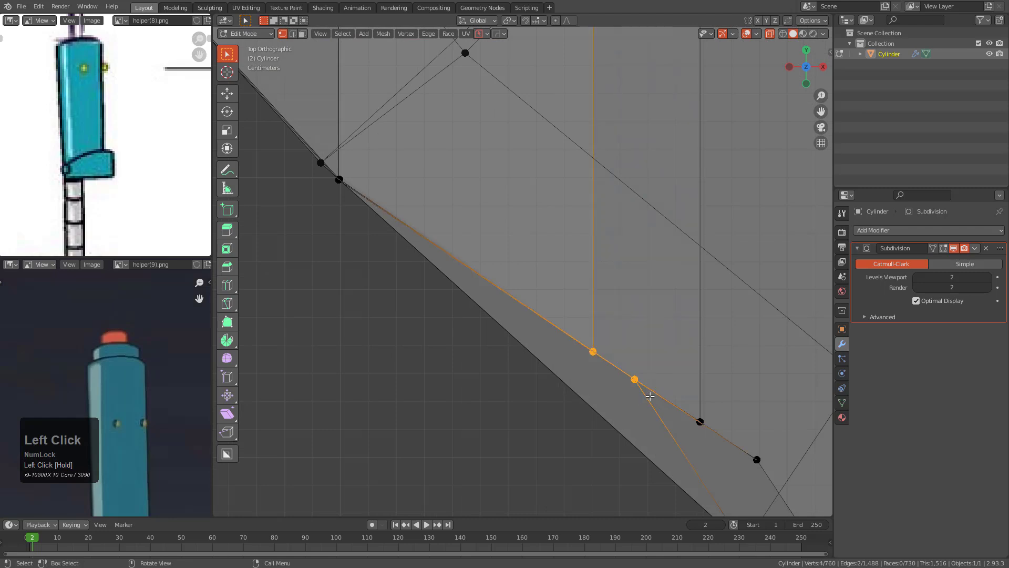
key(g)
key(y)
click(654, 453)
Step: Select the overlapping rim vertices just inside the body's outline and nudge them along Y onto it
shift+middle_drag(622, 445, 617, 322)
scroll(616, 322, up, 3)
key(alt+a)
drag(641, 306, 641, 306)
key(g)
key(y)
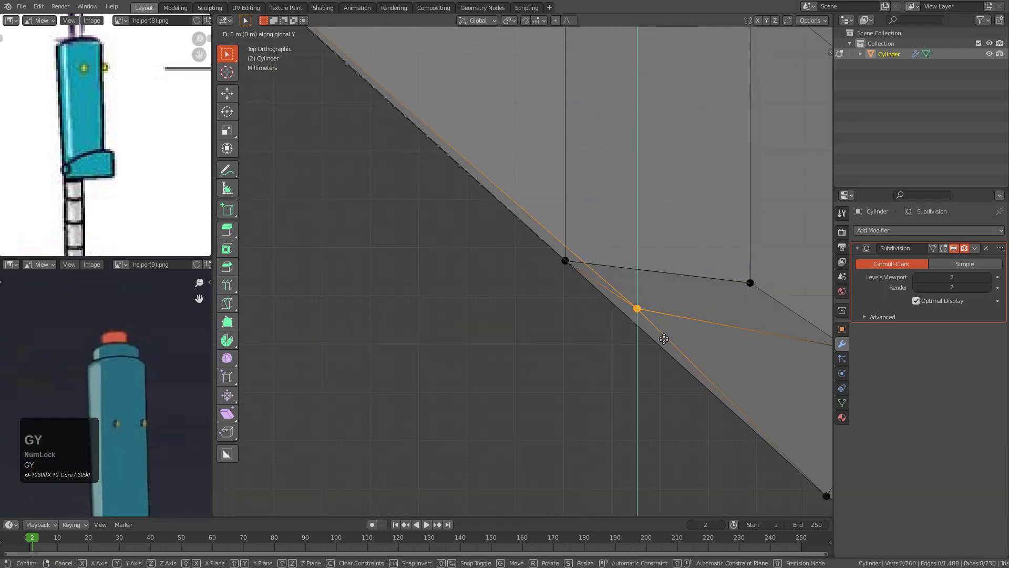
click(667, 350)
Step: Select the two centre-facing rim vertices still inside the body and move them in negative Y to the outline
shift+middle_drag(669, 334, 492, 281)
scroll(491, 281, down, 2)
key(alt+a)
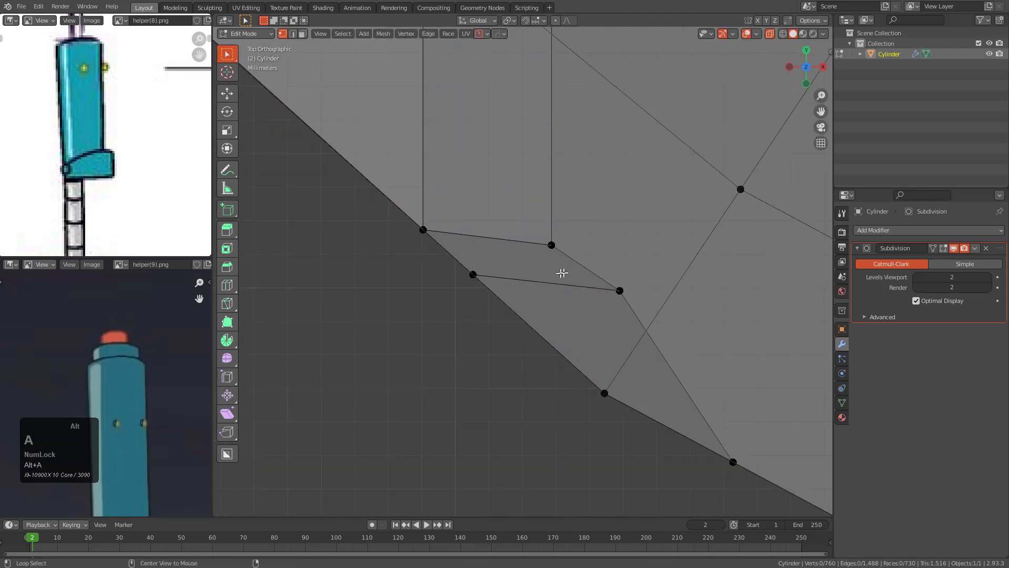
drag(597, 265, 649, 315)
key(g)
key(y)
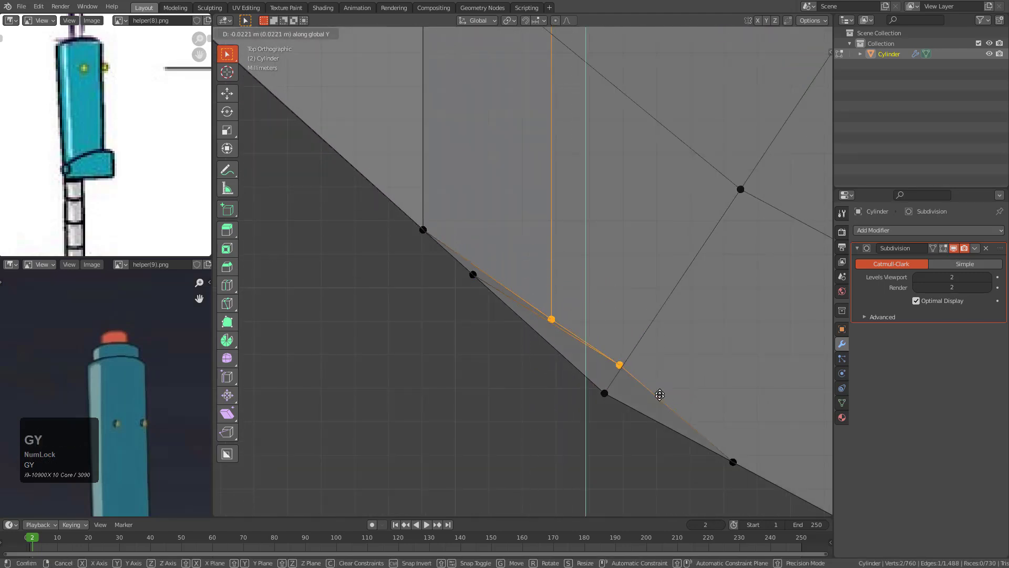
click(660, 417)
Step: Move the last rim vertex beside the outline's corner about -0.0024 m along Y
shift+middle_drag(633, 406, 587, 331)
scroll(587, 331, up, 5)
key(alt+a)
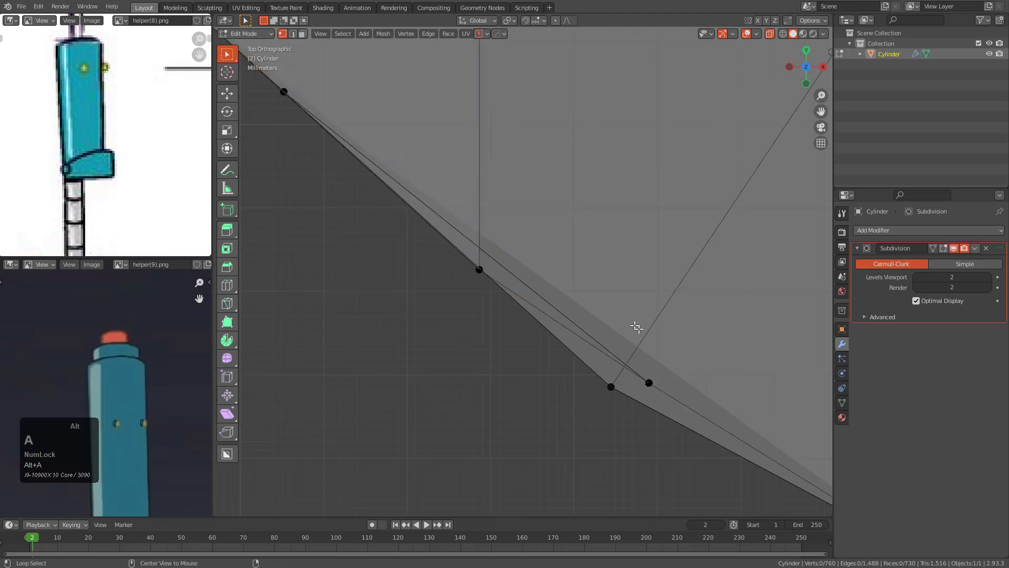
drag(628, 412, 628, 411)
key(g)
key(y)
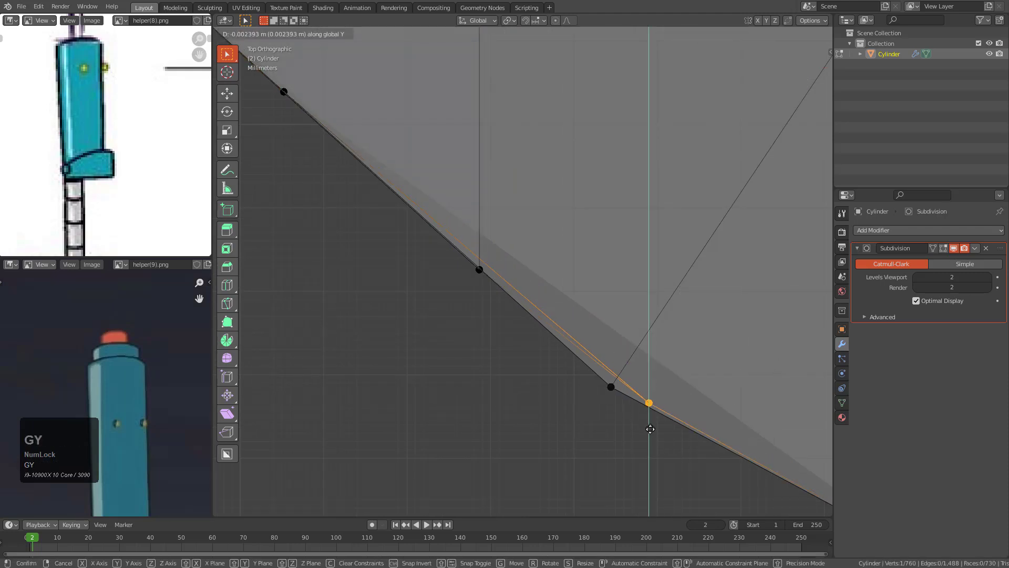
click(651, 428)
scroll(599, 307, down, 6)
scroll(600, 310, down, 6)
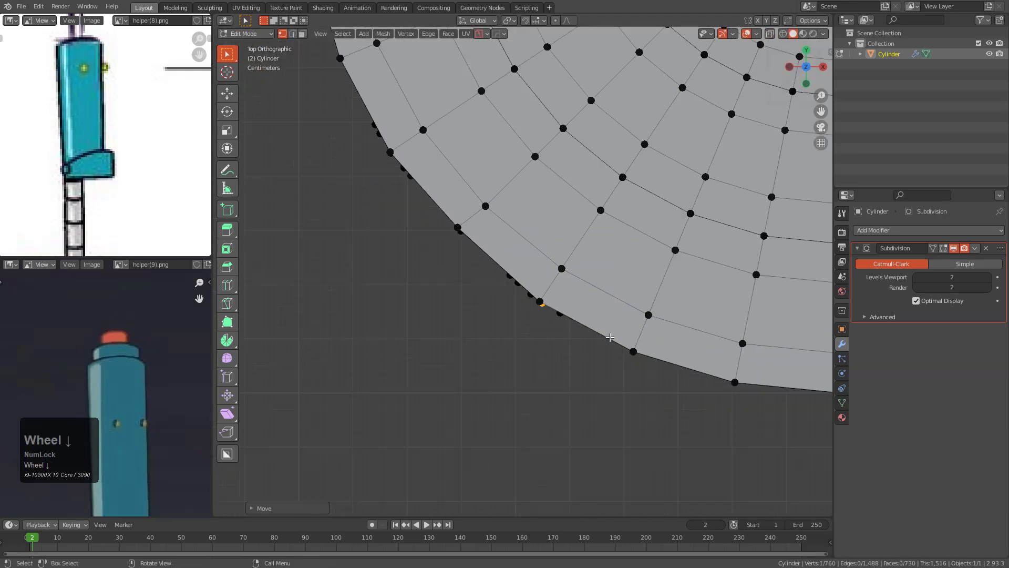
Step: Add an edge loop around the recess's inner wall and slide it toward the rim
key(Tab)
middle_drag(647, 373, 624, 275)
scroll(542, 307, down, 3)
middle_drag(539, 304, 613, 266)
key(Tab)
scroll(479, 292, up, 5)
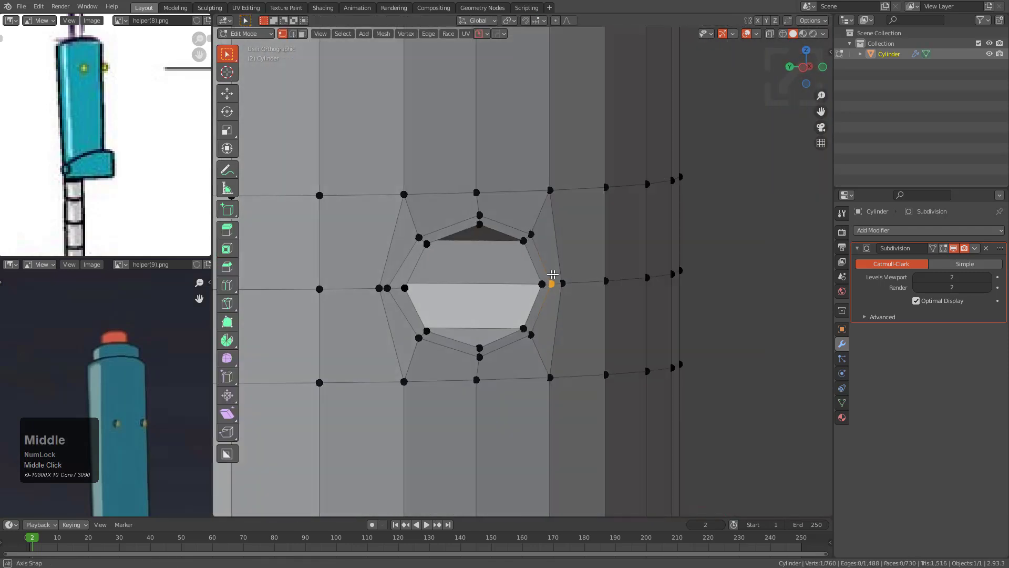
click(479, 293)
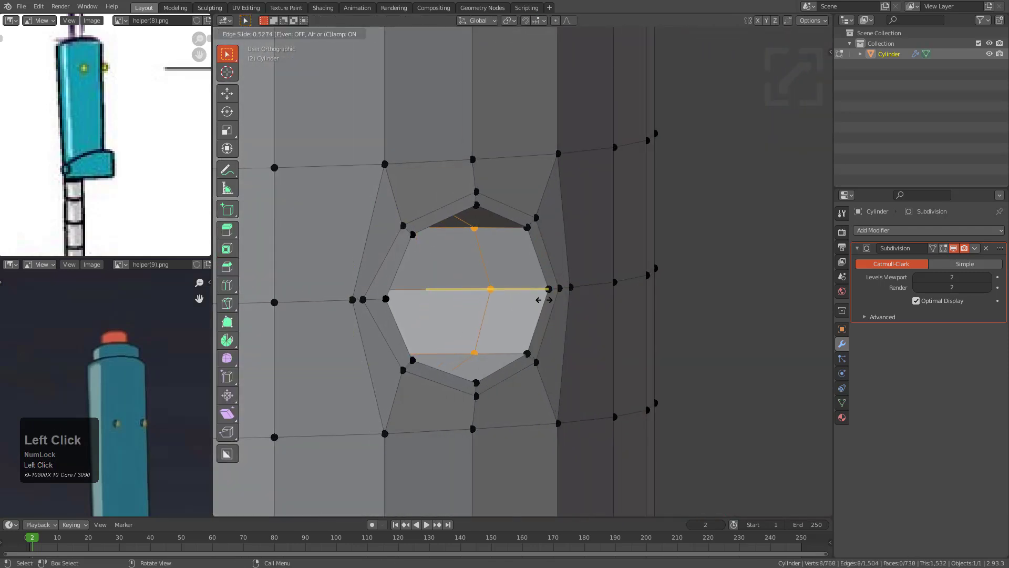
click(584, 305)
Step: Apply smooth shading to the tube in Object Mode
key(Tab)
middle_drag(574, 300, 491, 320)
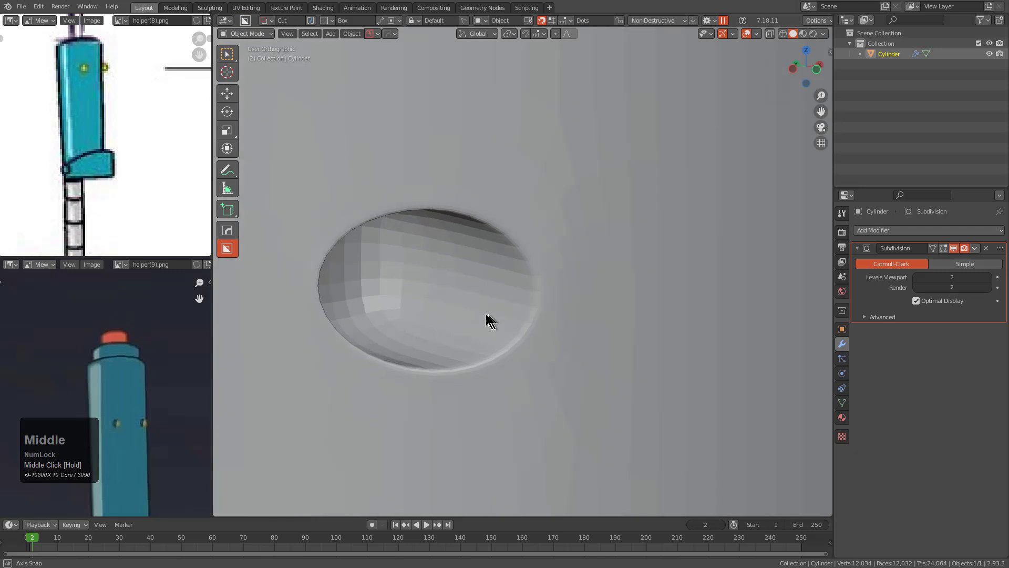
key(Tab)
key(Tab)
key(ctrl+grave)
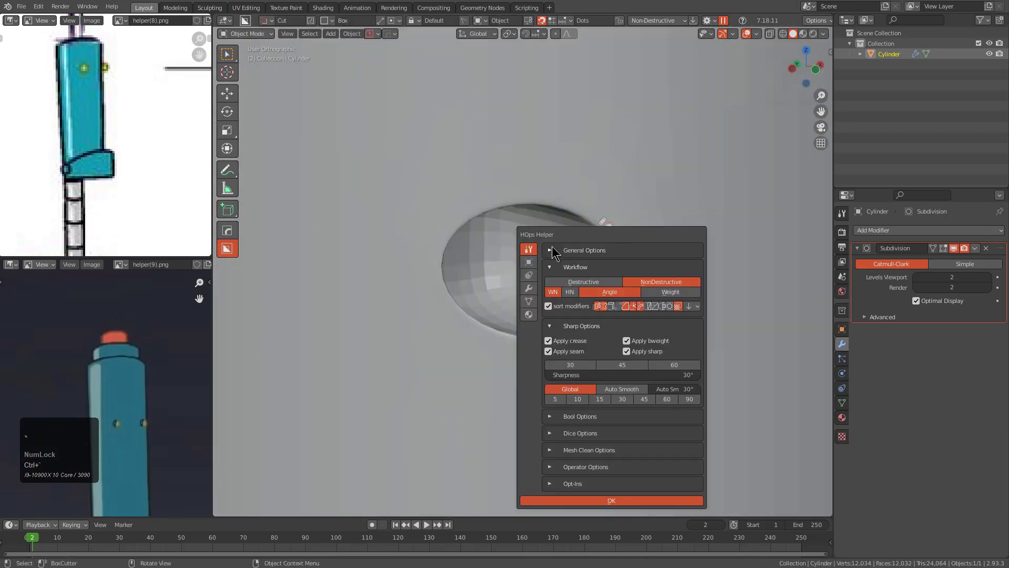
click(552, 251)
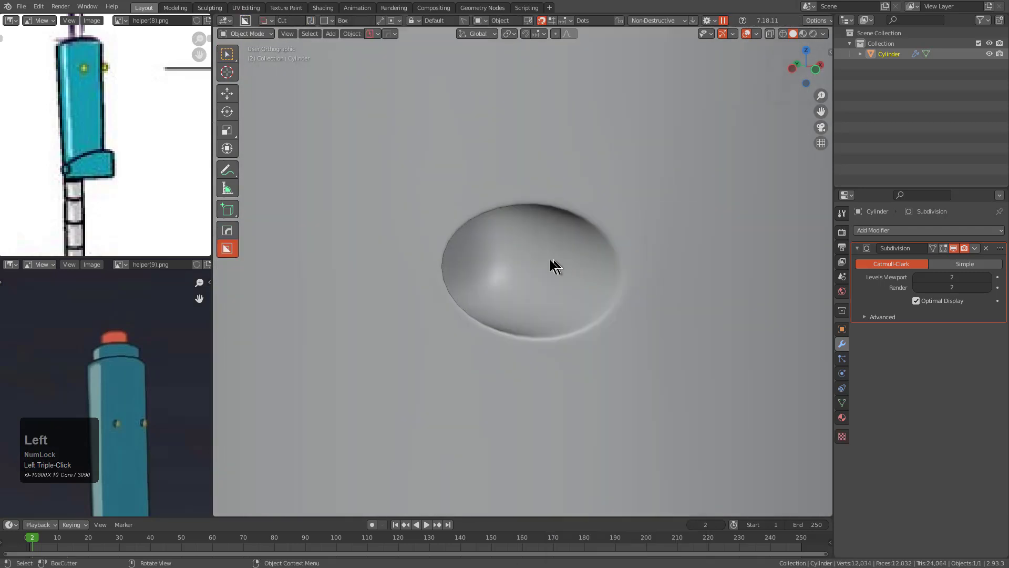
Step: Select the four faces of the recess floor in Edit Mode
key(Tab)
scroll(581, 300, up, 5)
key(3)
click(615, 311)
shift+click(526, 295)
shift+click(536, 232)
shift+click(579, 228)
middle_drag(579, 242, 699, 373)
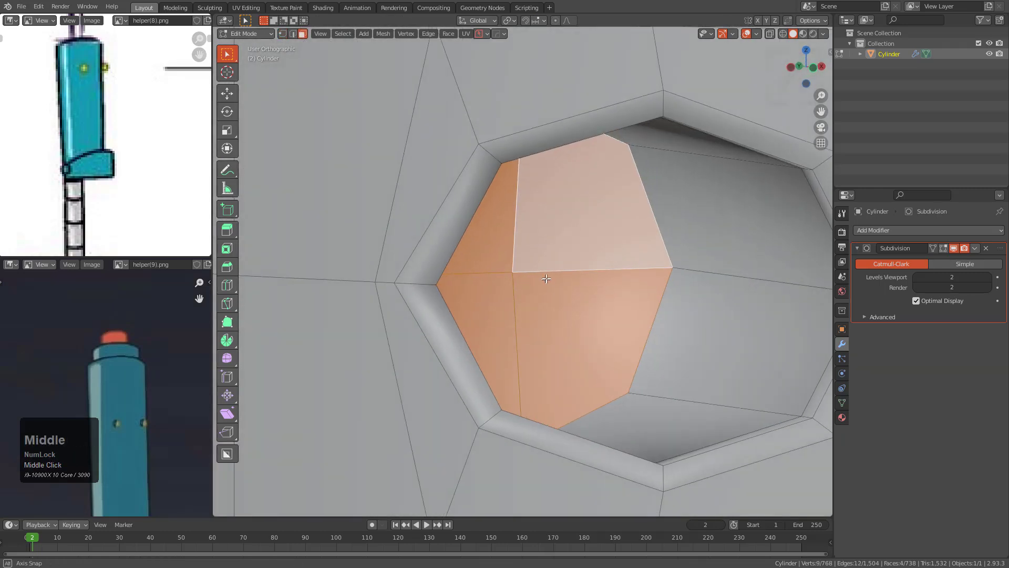
Step: Try to inset, extrude and scale the four recess floor faces, and undo the attempt
scroll(699, 372, down, 2)
key(i)
click(666, 347)
key(e)
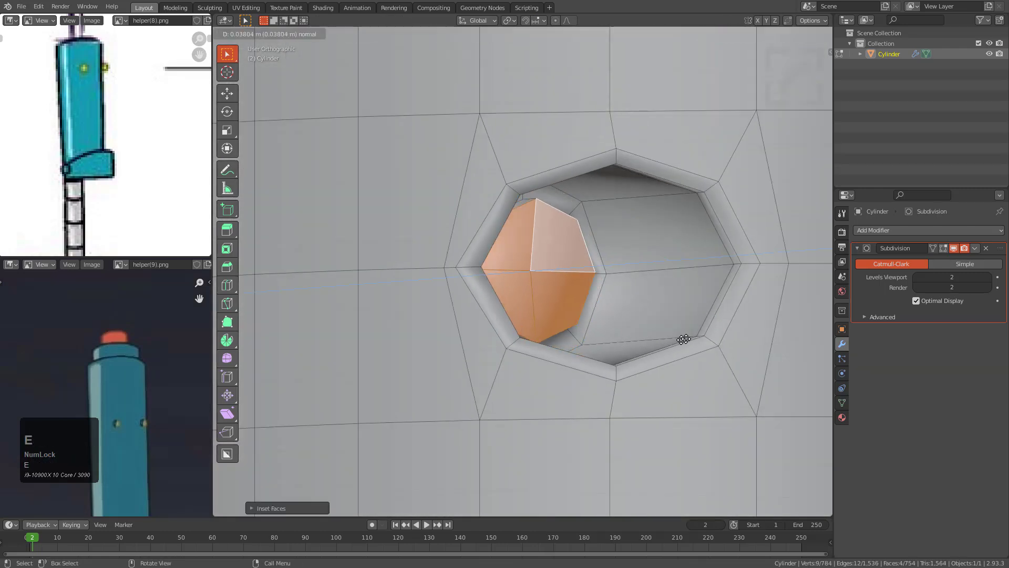
click(682, 340)
middle_drag(683, 340, 557, 306)
key(s)
click(609, 314)
key(ctrl+z)
scroll(539, 298, up, 1)
key(ctrl+z)
key(ctrl+z)
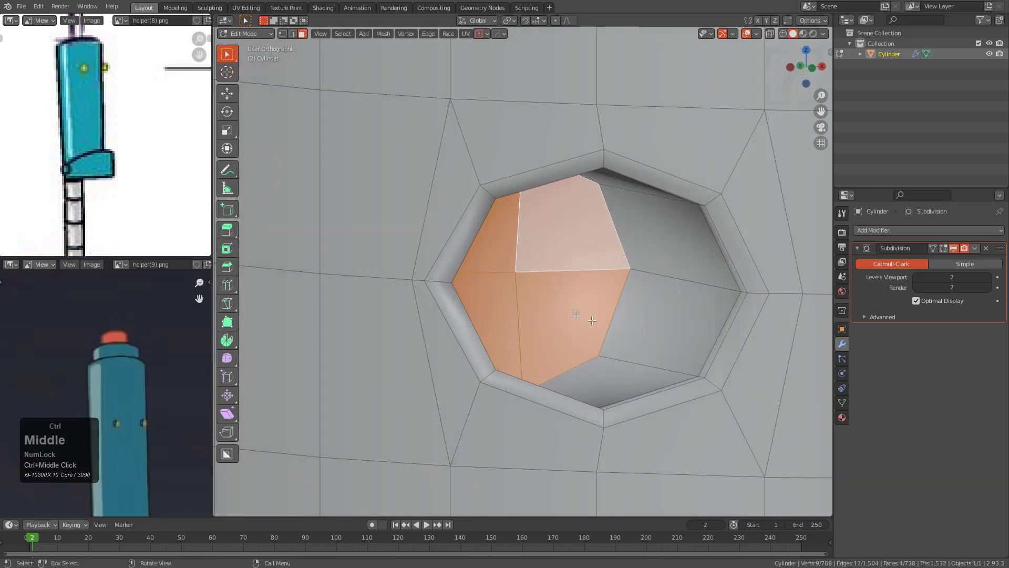
Step: Inset the recess floor faces and scale them about 1.07 along X in the front view
key(i)
click(610, 329)
alt+middle_drag(610, 328, 574, 320)
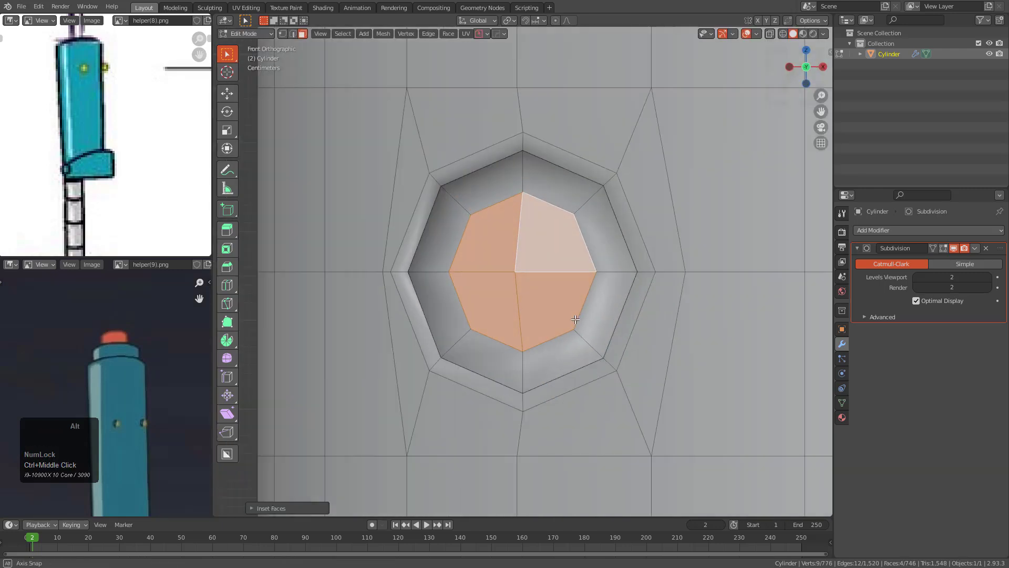
scroll(594, 318, up, 1)
key(s)
key(x)
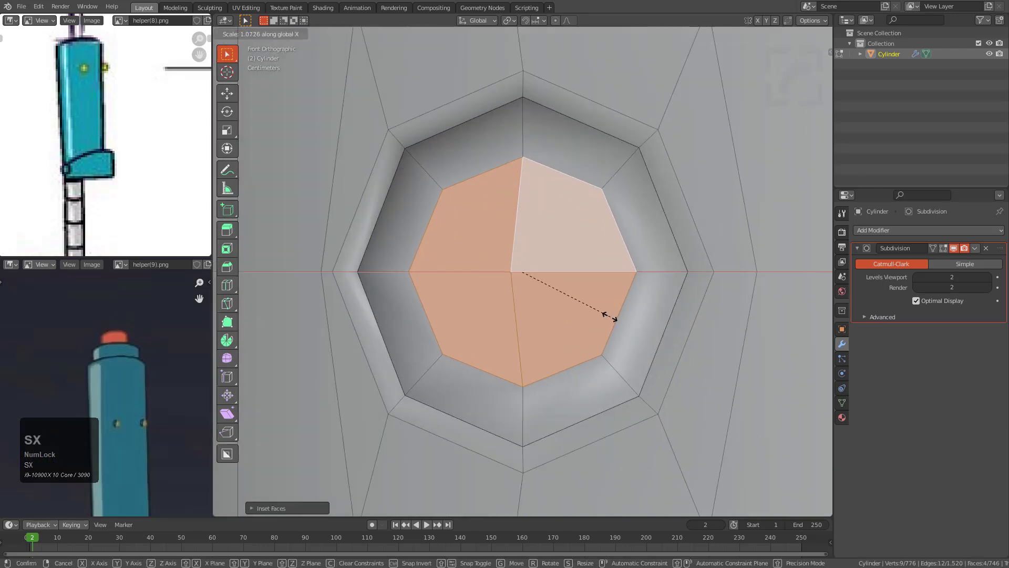
click(608, 316)
Step: Merge the inset floor faces into a single face and round its outline using To Sphere with factor 1
key(f)
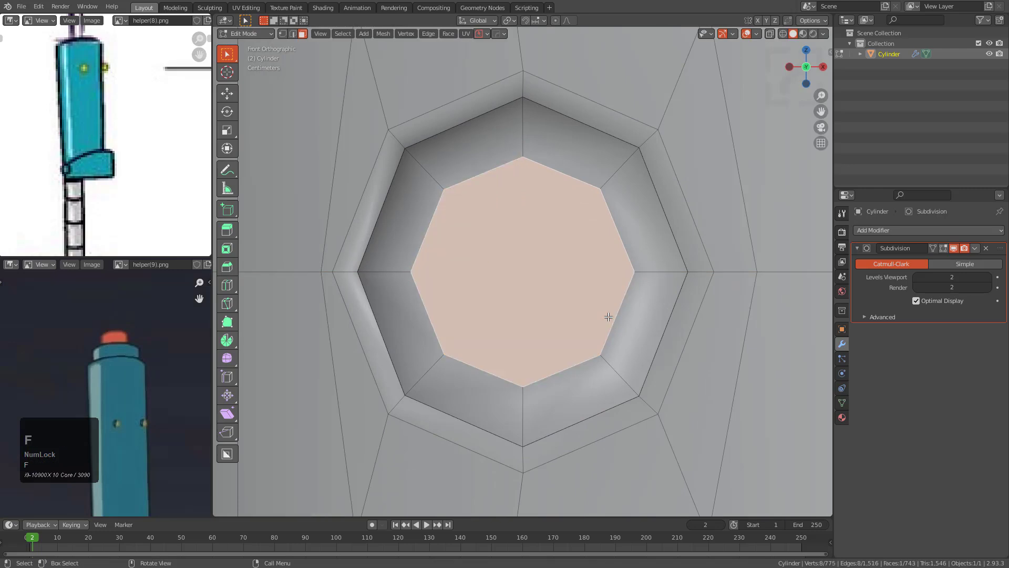
right_click(558, 273)
mouse_move(527, 273)
click(599, 283)
key(shift+alt+s)
text(1)
key(Return)
Step: Check the rounded floor face from several views and slightly enlarge it in the front view
key(KP_7)
key(alt+z)
scroll(594, 286, down, 1)
middle_drag(594, 285, 558, 245)
key(alt+z)
alt+scroll(557, 269, down, 1)
scroll(557, 268, down, 2)
middle_drag(524, 341, 561, 268)
key(KP_1)
scroll(623, 308, up, 2)
key(s)
click(669, 318)
Step: Extrude and scale down the round floor face to form a raised button, and bevel its edge
middle_drag(670, 318, 631, 294)
key(e)
click(624, 295)
key(s)
click(595, 284)
scroll(604, 291, up, 1)
key(ctrl+b)
click(679, 331)
Step: Connect the opposite vertices of the button's centre face with a horizontal and a vertical edge
key(1)
click(479, 272)
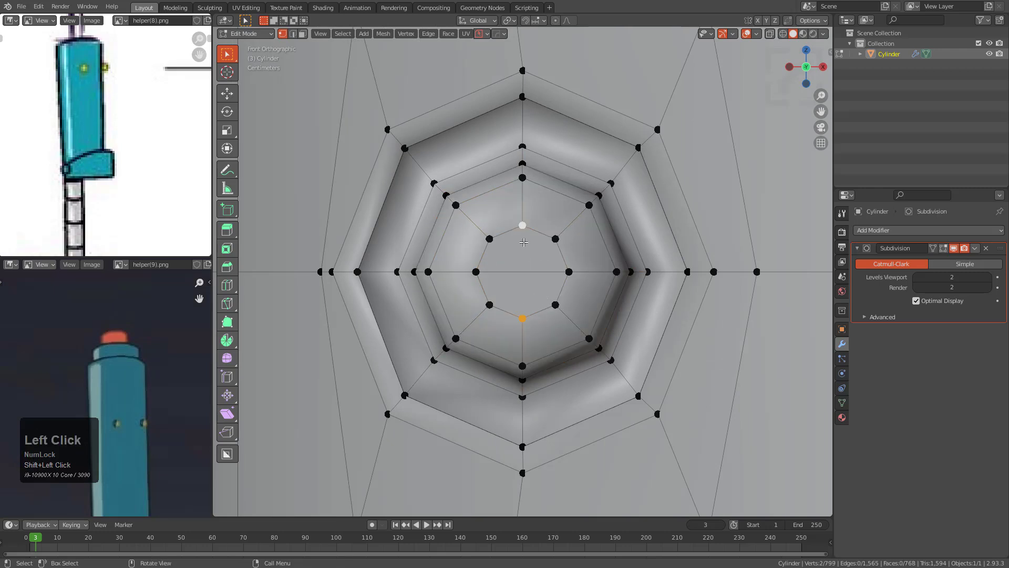
scroll(552, 251, down, 3)
middle_drag(552, 250, 584, 252)
scroll(582, 263, up, 6)
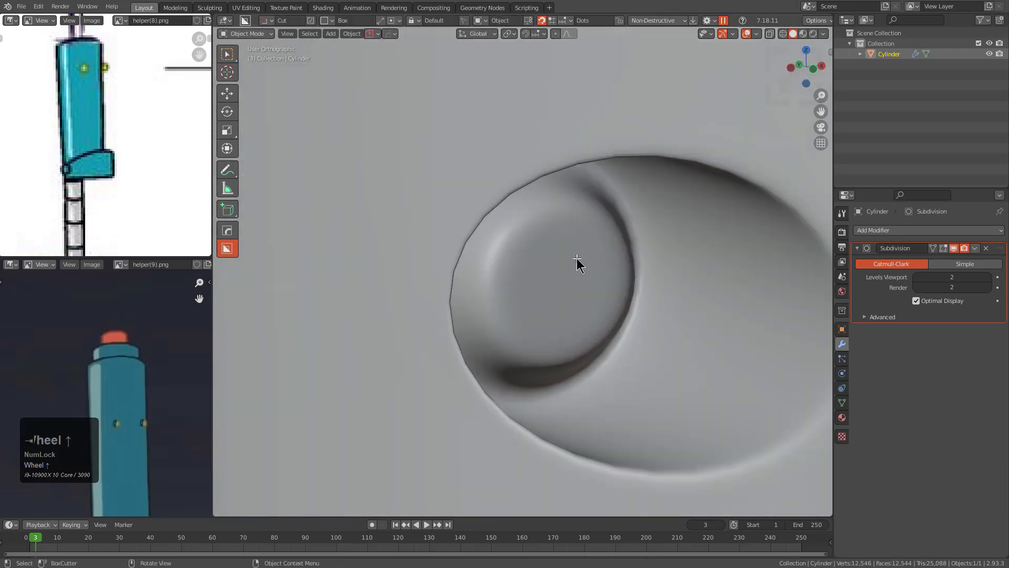
Step: Select the edge loop on the recess's inner rim, edge-slide it twice to adjust it, and check the smoothed shape
alt+click(460, 225)
key(g)
key(g)
click(480, 225)
key(g)
key(g)
click(472, 230)
key(Tab)
scroll(472, 230, down, 1)
middle_drag(472, 230, 549, 266)
key(Tab)
key(1)
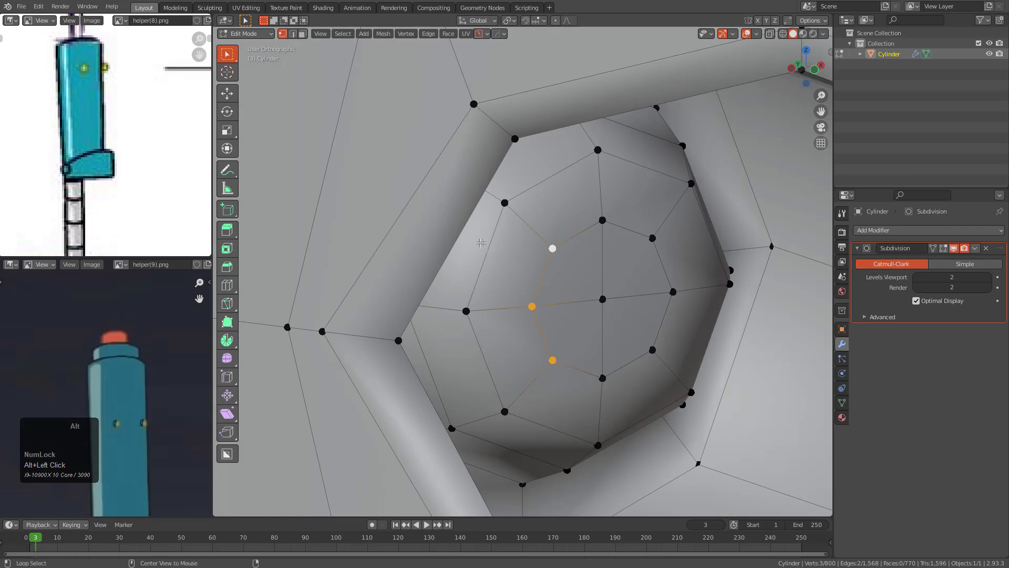
Step: Edge-slide the edge loop around the raised button in the recess outward with several small adjustments
key(g)
key(g)
click(473, 227)
key(g)
key(g)
click(485, 230)
key(g)
key(g)
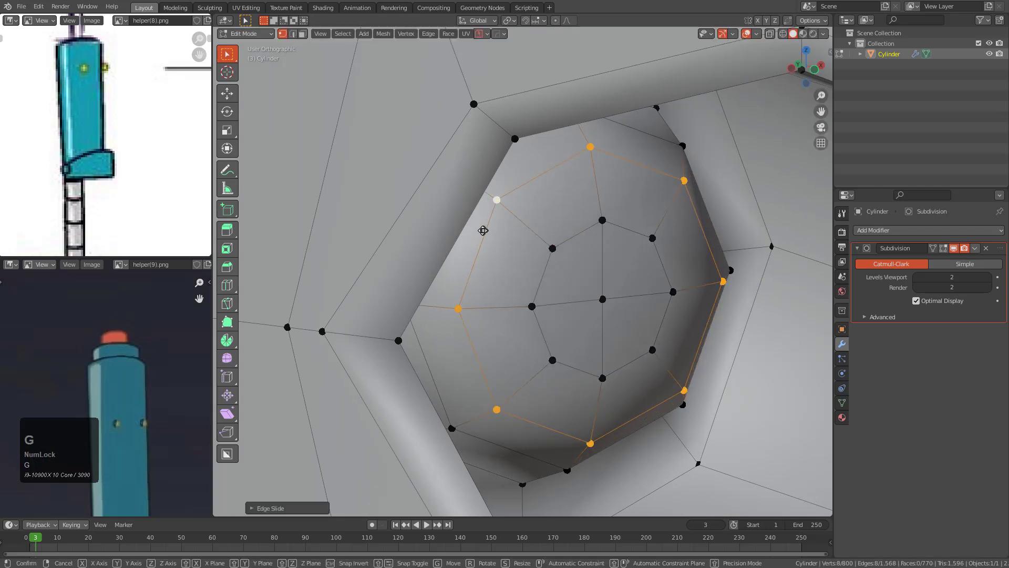
click(468, 220)
Step: Fine-tune the loop beside the button's edge with two more edge slides and check the smoothed tube
middle_drag(468, 220, 480, 129)
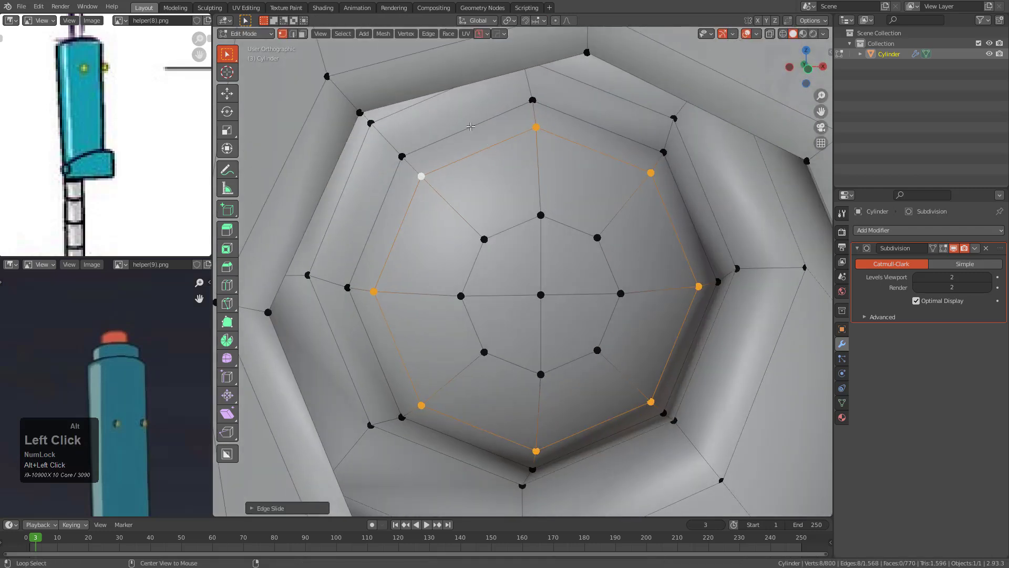
key(g)
key(g)
click(462, 118)
key(g)
key(g)
click(465, 119)
key(Tab)
middle_drag(478, 128, 559, 268)
scroll(493, 266, down, 8)
scroll(472, 247, up, 3)
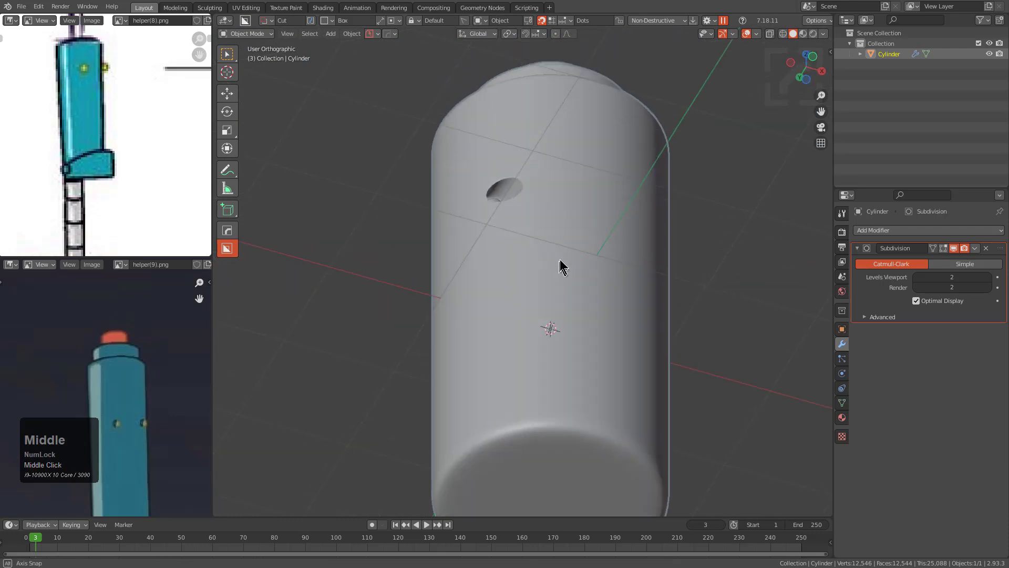
Step: Edge-slide the supporting edge loop near the tube's lower rim to adjust the rounding of the bottom edge
key(Tab)
scroll(587, 310, up, 4)
key(g)
key(g)
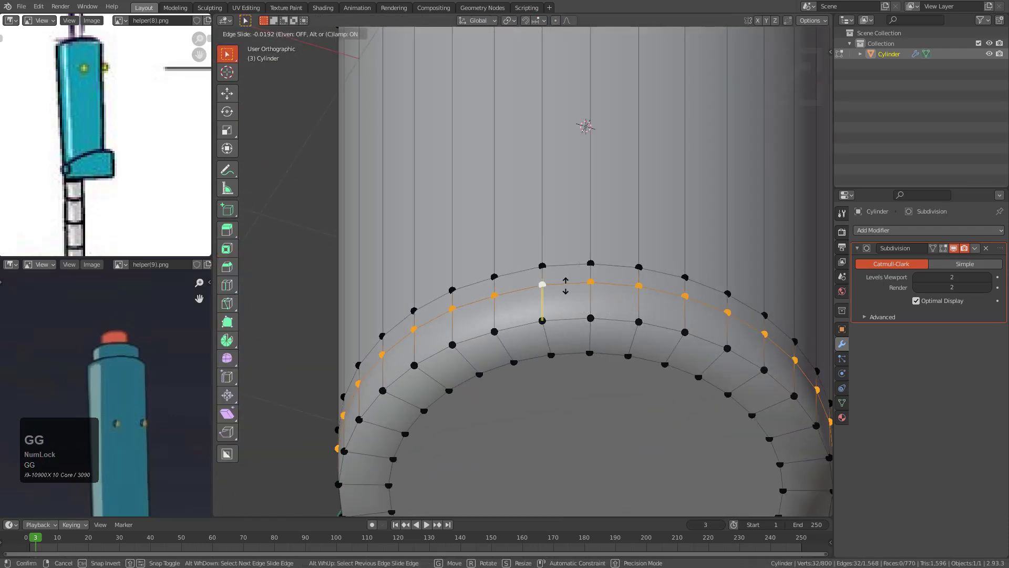
click(569, 298)
Step: Scale the inner edge loop on the tube's underside outward toward the rim and check the whole smoothed tube
alt+click(567, 351)
scroll(635, 360, down, 2)
key(s)
click(683, 358)
key(Tab)
middle_drag(596, 288, 601, 329)
scroll(578, 237, down, 3)
middle_drag(579, 237, 575, 313)
scroll(526, 295, up, 1)
middle_drag(523, 294, 578, 271)
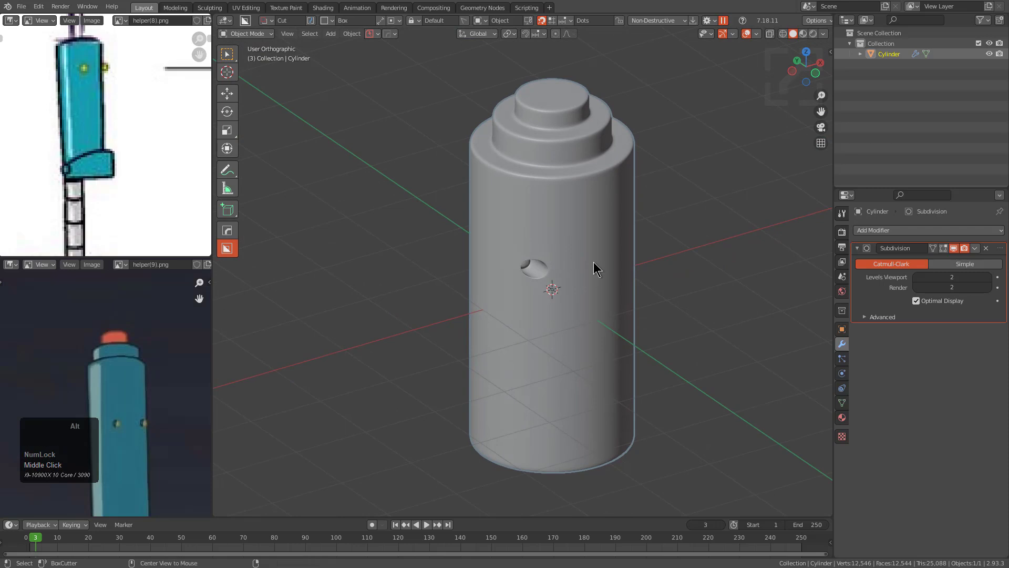
Step: Mirror the tube across the X axis with bisect and place the mirror modifier above the Subdivision modifier
key(alt+x)
alt+scroll(544, 347, down, 2)
alt+scroll(544, 347, up, 1)
click(475, 311)
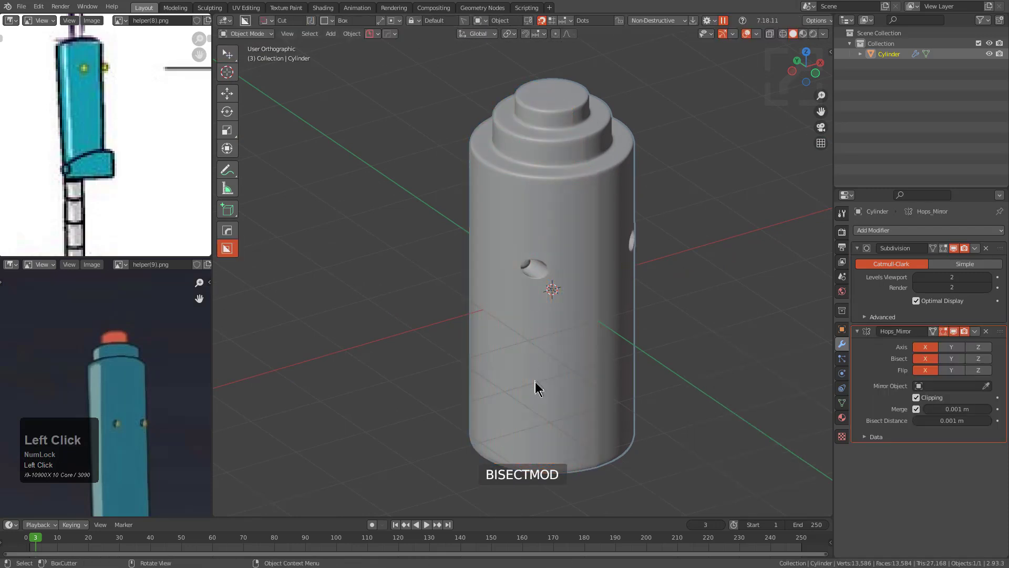
drag(1000, 332, 894, 234)
Step: Select all vertices at the tube's lower end in the front view and move them along Z
middle_drag(631, 294, 513, 241)
scroll(513, 242, down, 1)
shift+middle_drag(567, 298, 564, 275)
key(Tab)
scroll(575, 329, up, 1)
key(z)
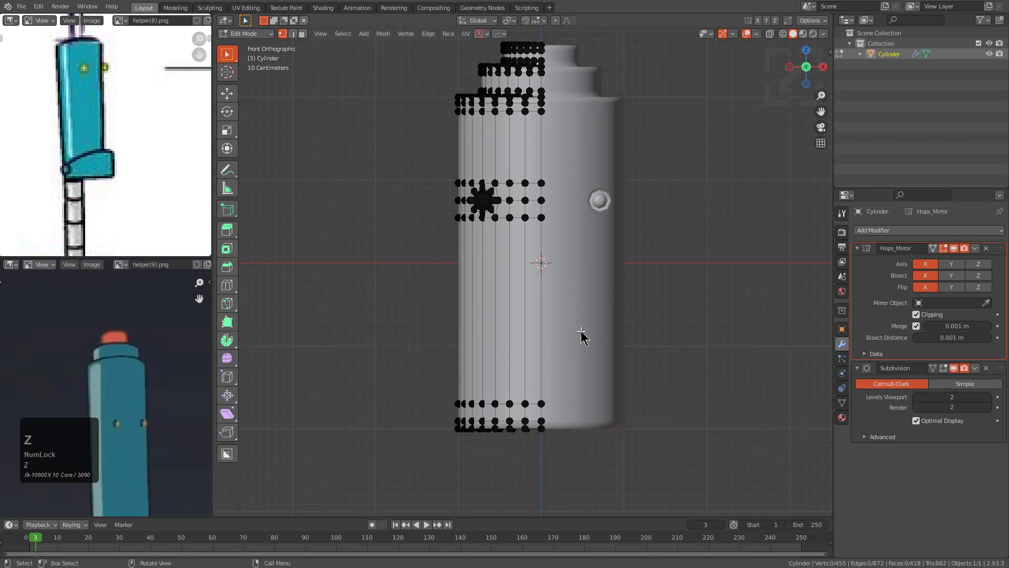
shift+middle_drag(581, 334, 608, 288)
key(alt+z)
key(alt+a)
drag(610, 298, 473, 405)
key(g)
key(z)
click(537, 296)
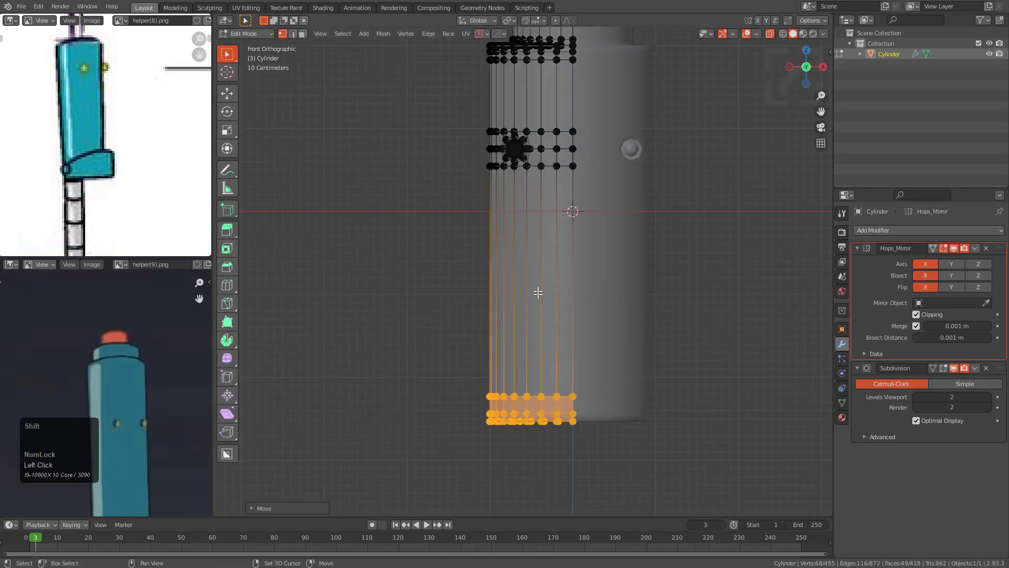
Step: Move the same lower-end vertices down a little further along Z to lengthen the tube, and check its proportions
shift+middle_drag(537, 296, 547, 348)
scroll(547, 347, down, 1)
key(alt+z)
key(g)
key(z)
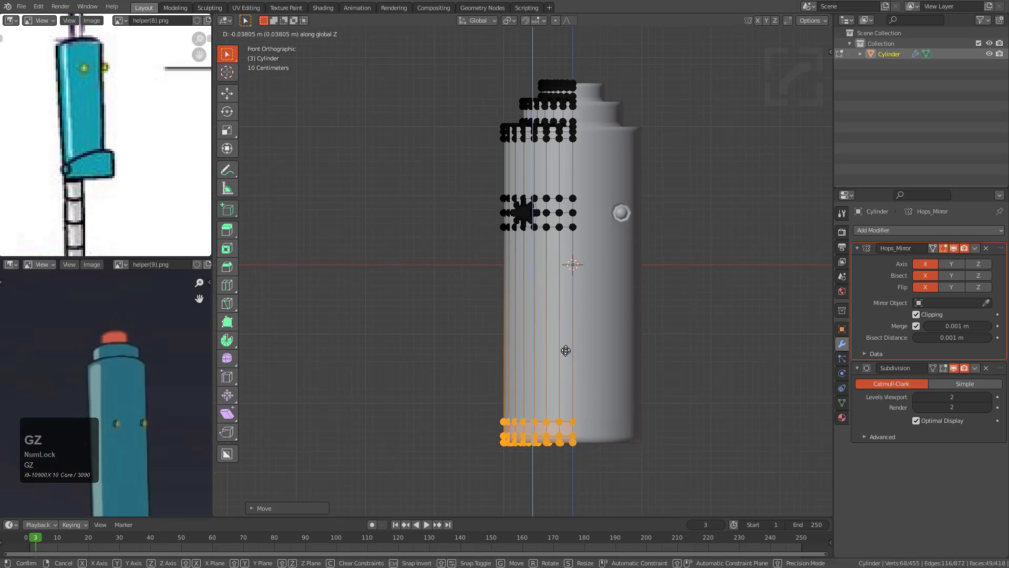
click(563, 347)
key(Tab)
scroll(572, 324, down, 1)
middle_drag(524, 282, 653, 293)
Step: Examine the clamp-like part at the tube's lower end in both reference images and compare it with the model
key(alt+a)
middle_drag(117, 378, 142, 316)
middle_drag(132, 181, 39, 164)
scroll(156, 161, down, 4)
scroll(147, 149, down, 3)
scroll(144, 163, up, 2)
scroll(144, 163, up, 2)
middle_drag(144, 162, 94, 168)
scroll(77, 174, up, 2)
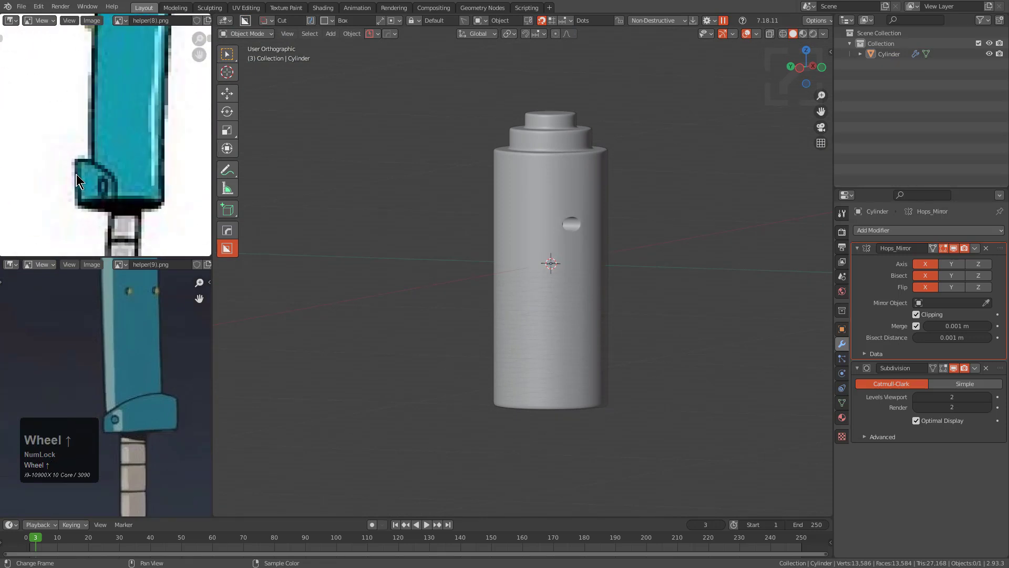
middle_drag(476, 360, 442, 361)
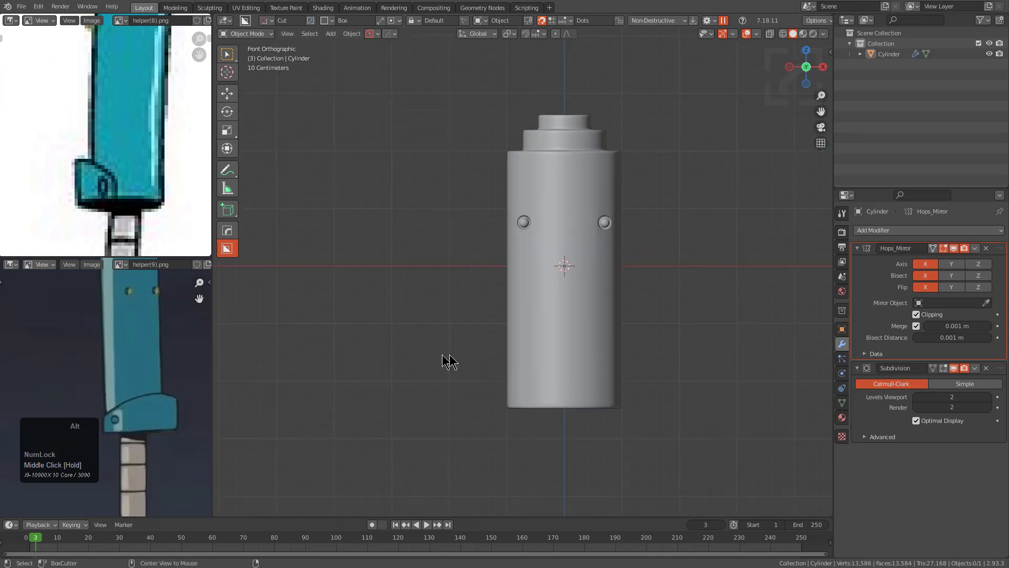
Step: Try a Smart Apply clone of the tube in the right view and delete the copy
click(537, 356)
key(KP_1)
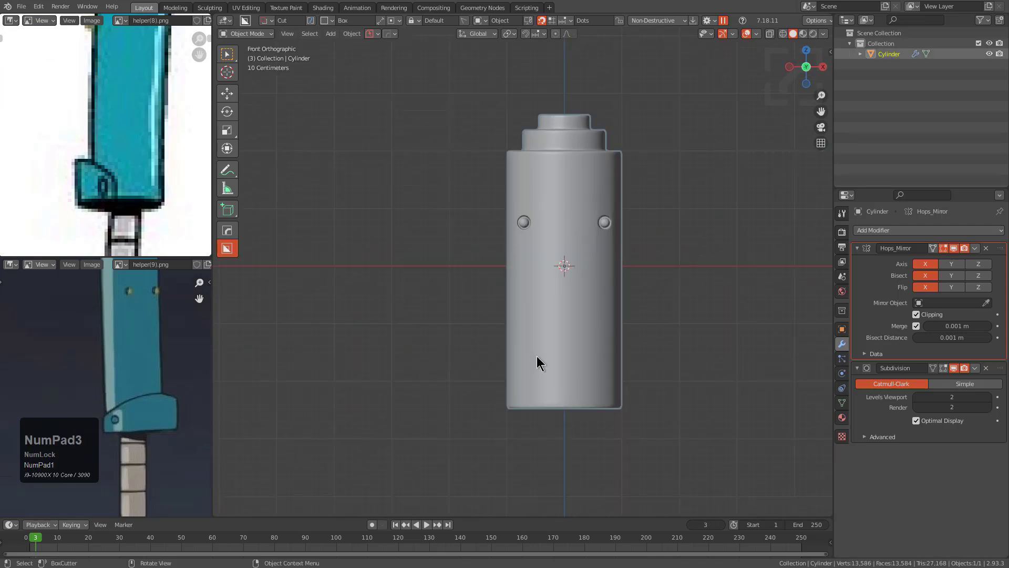
key(KP_3)
key(q)
mouse_move(524, 396)
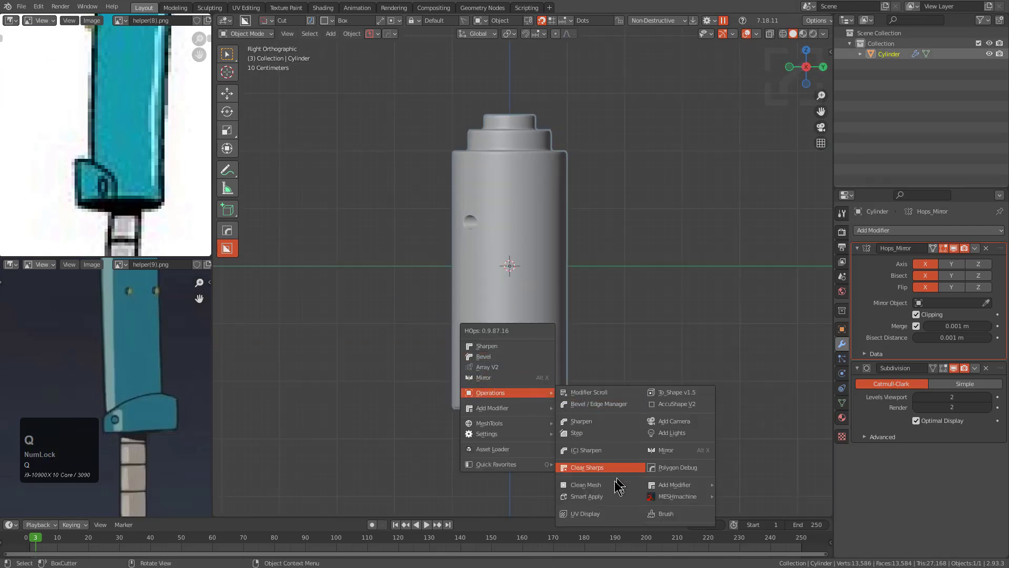
shift+click(607, 497)
scroll(615, 367, up, 5)
key(g)
right_click(639, 315)
click(680, 345)
click(566, 322)
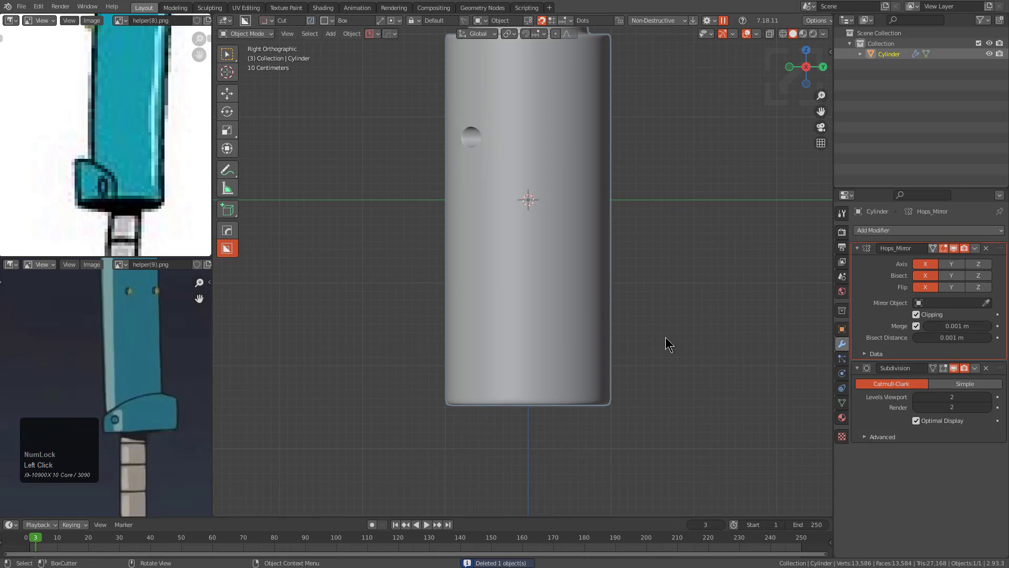
Step: Remove the Subdivision modifier from the tube and clone the tube with Smart Apply
click(986, 368)
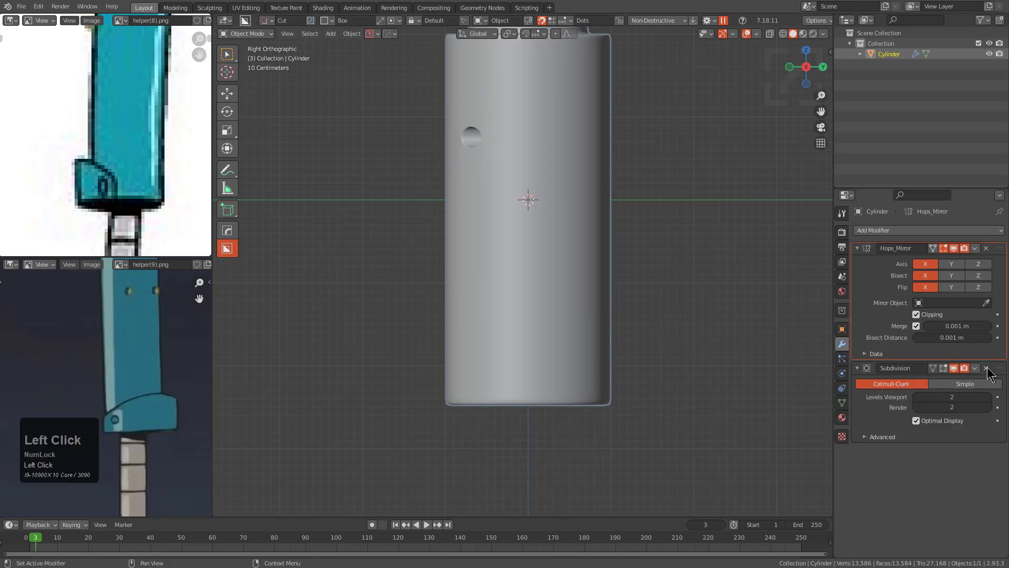
key(q)
mouse_move(631, 293)
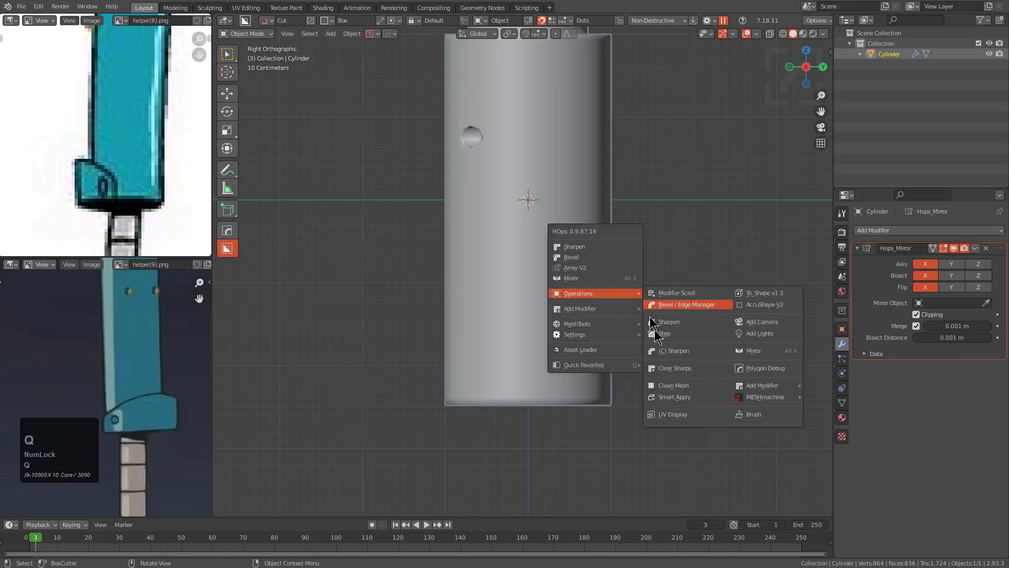
shift+click(672, 396)
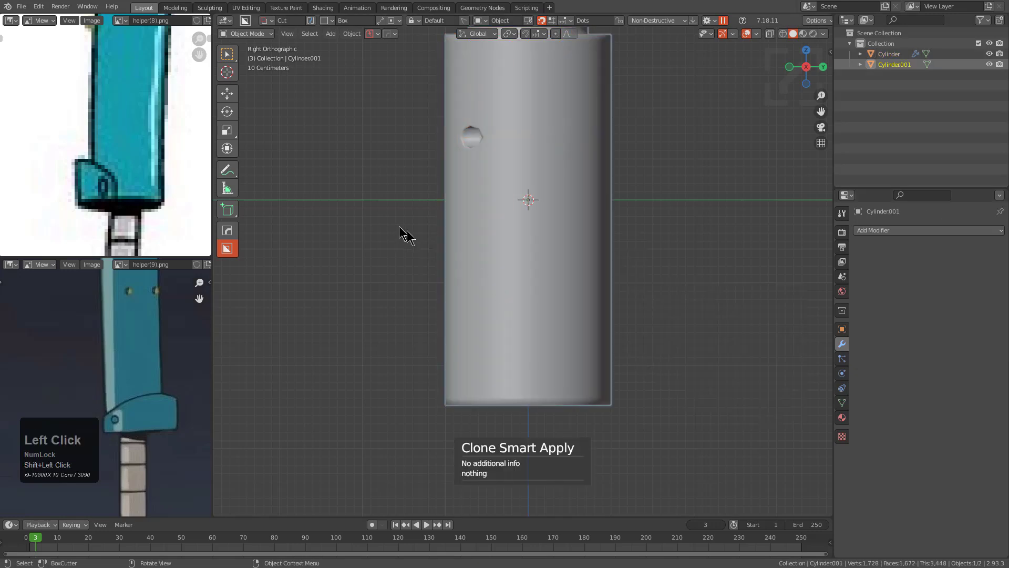
Step: Knife-cut all the way through the clone's lower part with a diagonal line in the right view
key(Tab)
key(alt+z)
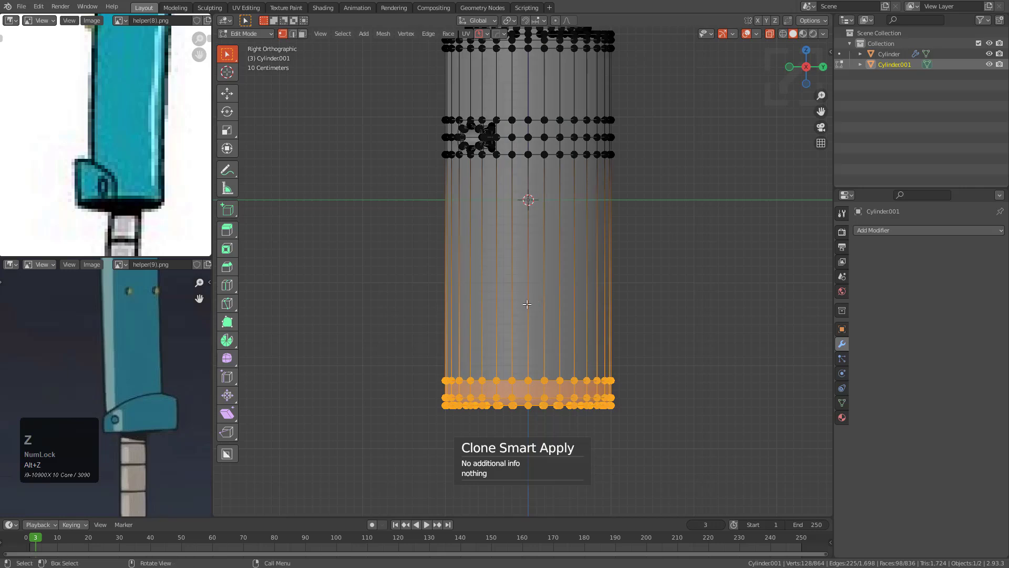
key(alt+a)
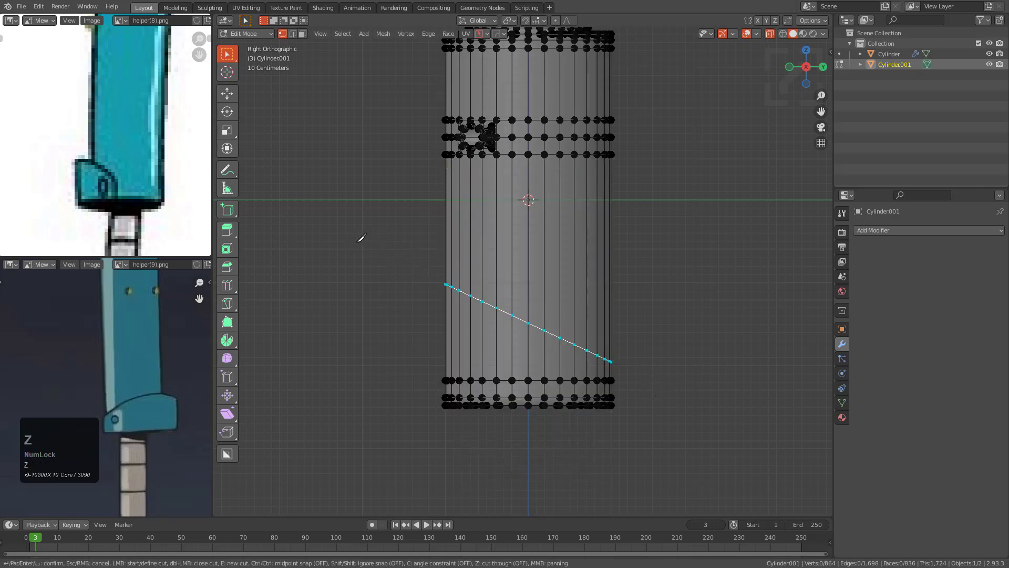
middle_drag(357, 241, 386, 246)
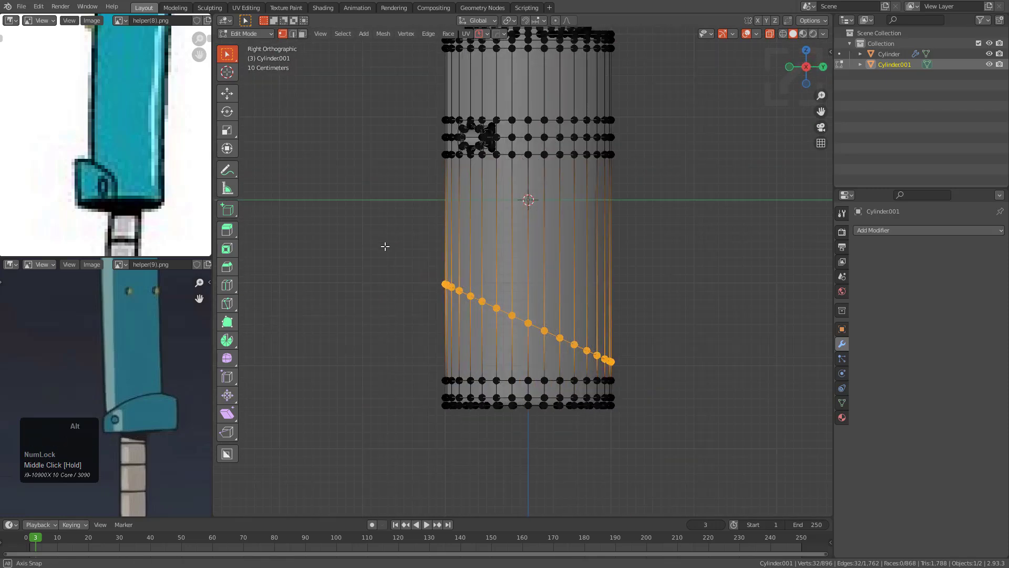
Step: Rip the clone apart along the diagonal cut and delete everything above it
key(v)
key(alt+a)
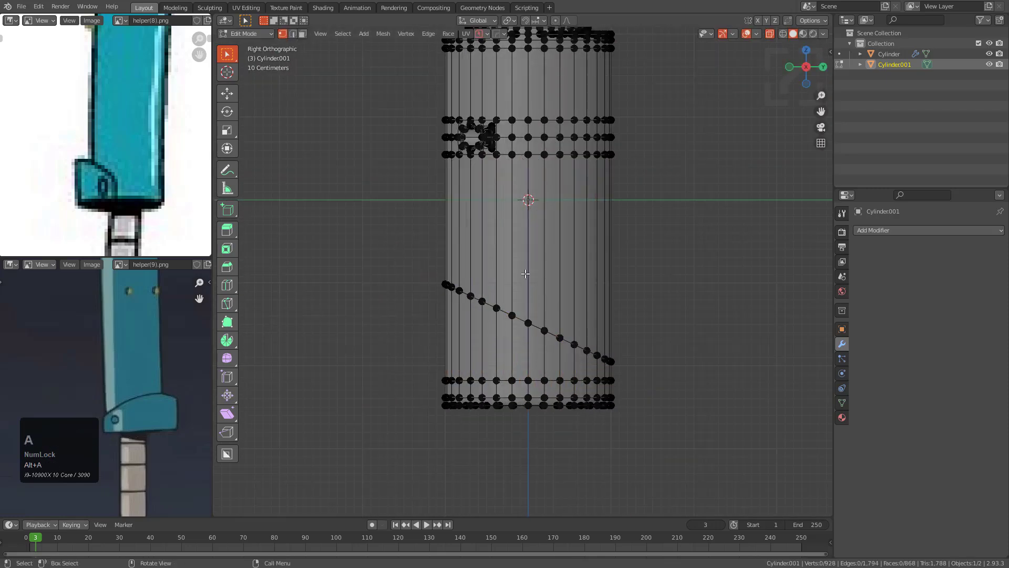
key(l)
key(x)
click(512, 119)
scroll(598, 311, up, 4)
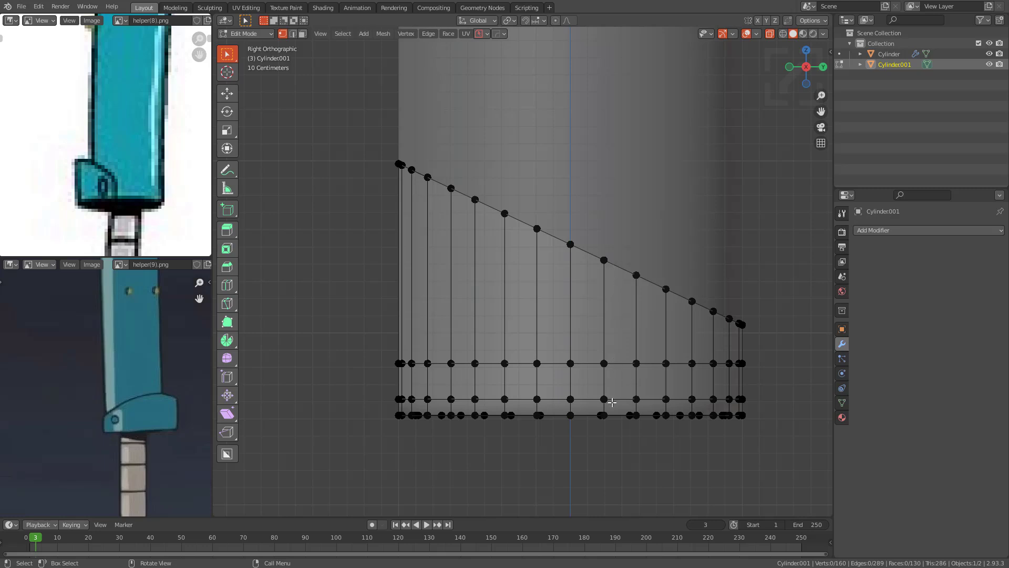
scroll(620, 368, down, 2)
middle_drag(631, 338, 605, 339)
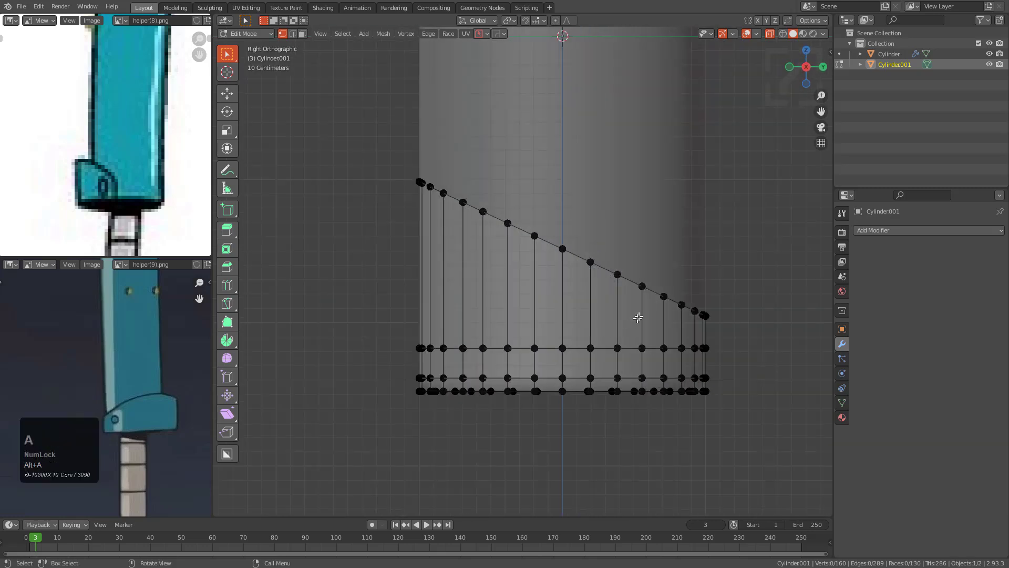
Step: Delete the vertices of the remaining piece's shorter rear part, keeping the taller front part
drag(733, 226, 602, 416)
key(x)
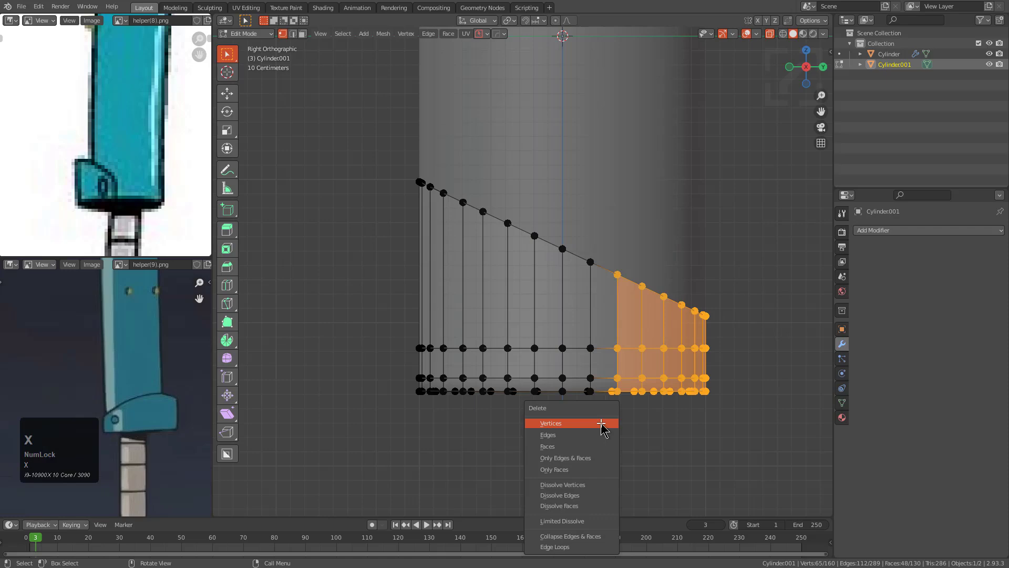
click(604, 424)
key(alt+z)
Step: Delete the piece's leftover underside geometry so that only the curved wall is kept
middle_drag(599, 336, 580, 369)
key(2)
key(x)
click(642, 286)
scroll(579, 369, down, 4)
key(Tab)
middle_drag(633, 332, 581, 290)
scroll(573, 301, up, 3)
Step: Select the two opposite lower end corners of the curved wall and set the object's origin to that selection
key(Tab)
click(604, 245)
shift+click(586, 396)
middle_drag(589, 379, 640, 290)
key(shift+s)
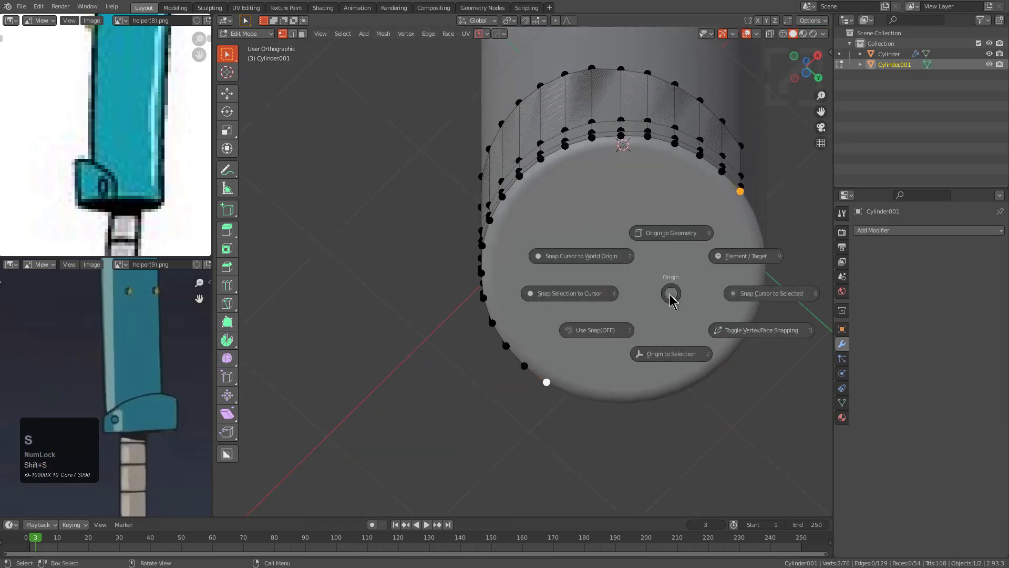
click(668, 362)
Step: Try scaling the curved wall about its new origin and undo it
key(Tab)
middle_drag(638, 295, 584, 307)
key(s)
click(625, 367)
key(ctrl+z)
key(ctrl+z)
Step: Set the curved wall's origin again to the two selected lower corner vertices
middle_drag(679, 339, 617, 273)
key(Tab)
key(Tab)
key(shift+s)
click(656, 347)
Step: Add a Solidify modifier to the curved wall and thicken it outward around the tube
middle_drag(657, 349, 629, 394)
key(q)
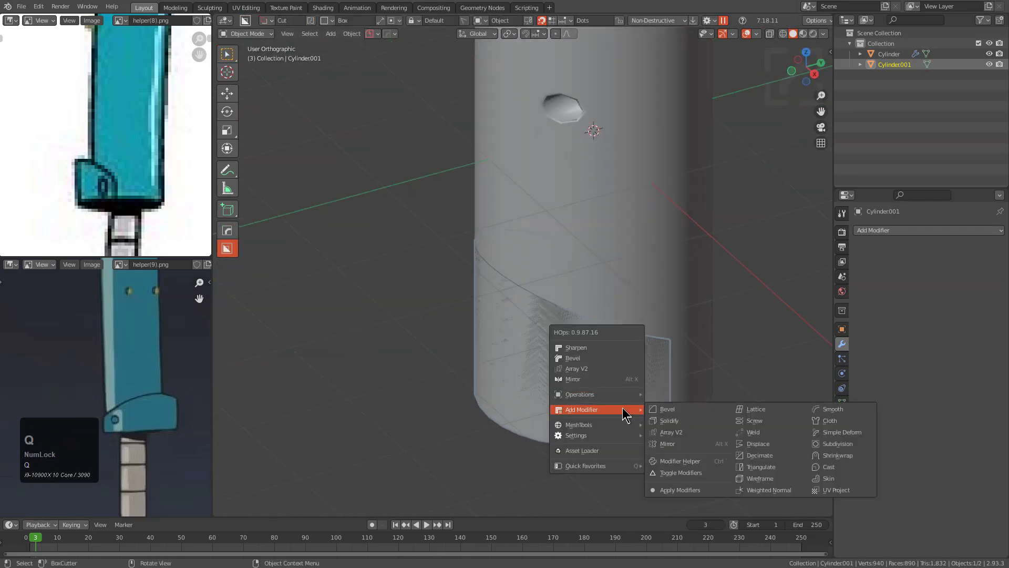
mouse_move(624, 410)
click(670, 419)
click(677, 427)
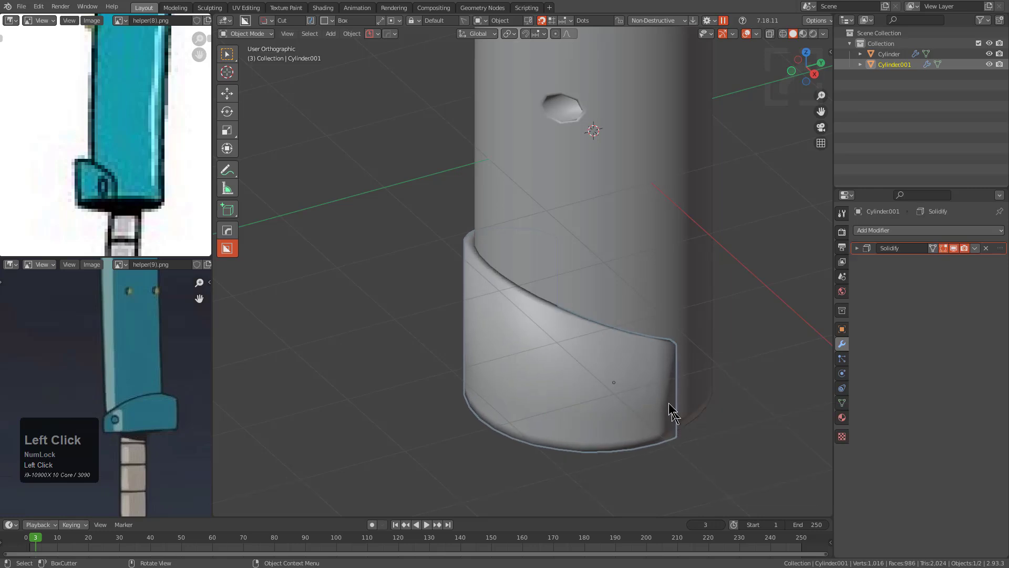
Step: Mark the clamp's open border edges as sharp and enable auto smooth on it
key(Tab)
scroll(662, 374, up, 3)
key(alt+z)
key(q)
click(644, 348)
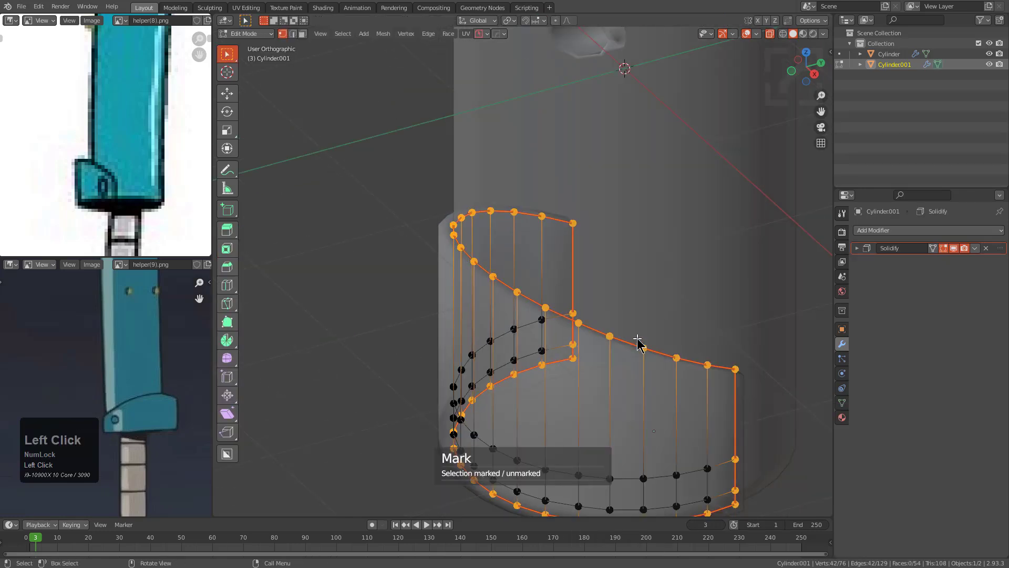
key(alt+z)
key(Tab)
key(ctrl+grave)
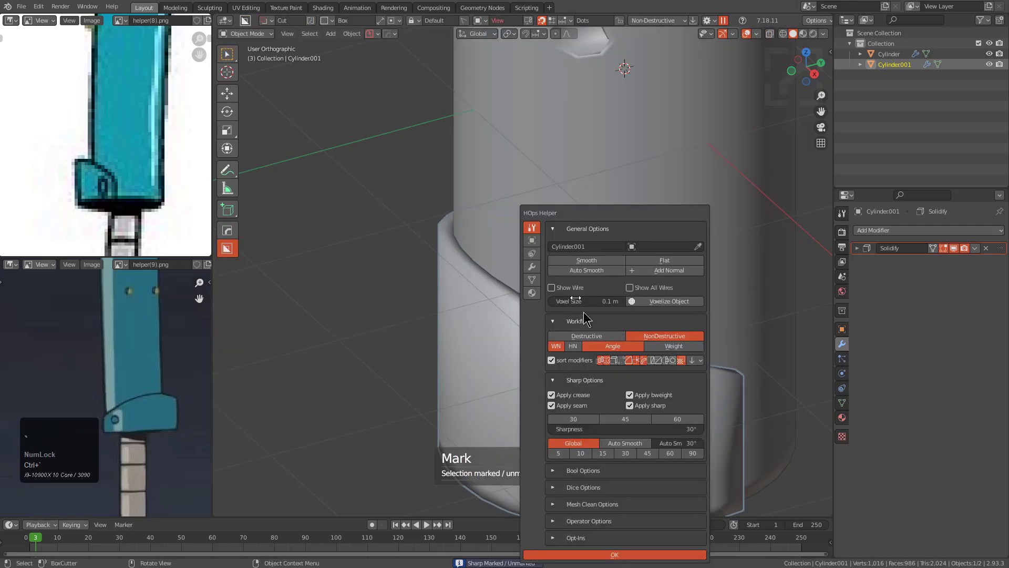
click(580, 266)
Step: Try rotating the clamp in the right view and around the X axis in the front view
middle_drag(536, 338, 577, 331)
click(533, 314)
scroll(646, 399, up, 3)
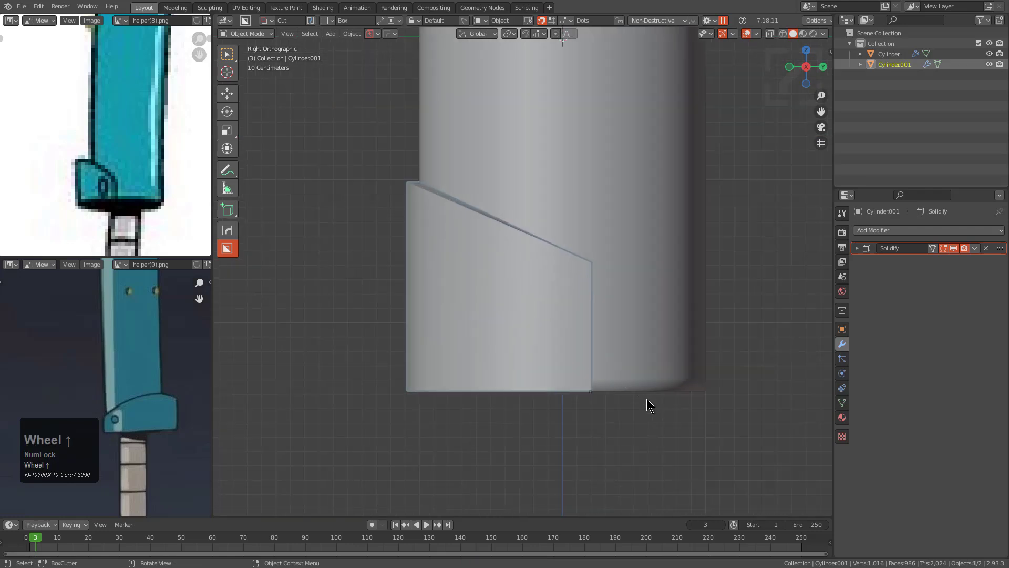
key(r)
right_click(633, 329)
scroll(633, 326, down, 3)
middle_drag(567, 315, 669, 315)
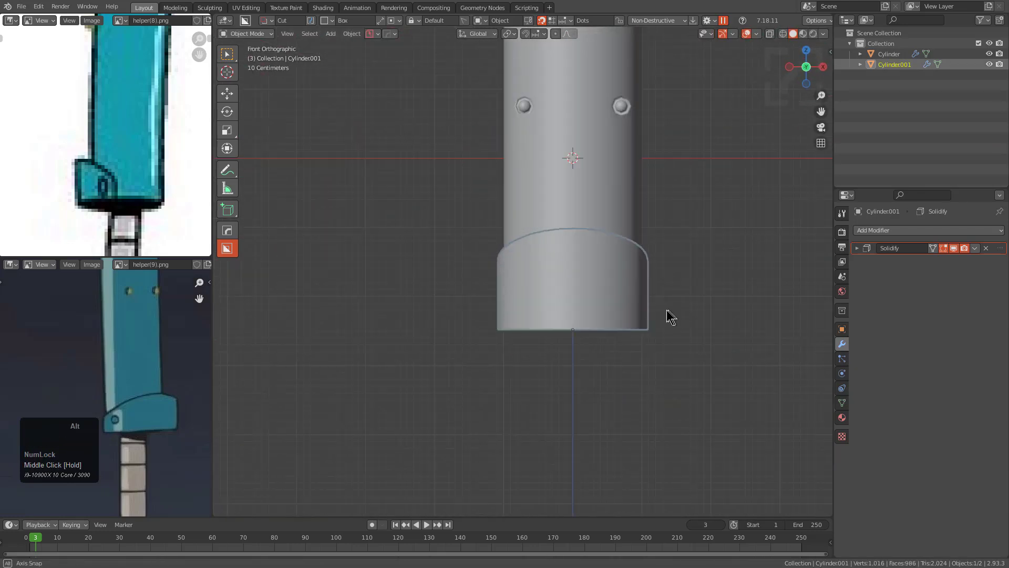
key(r)
key(x)
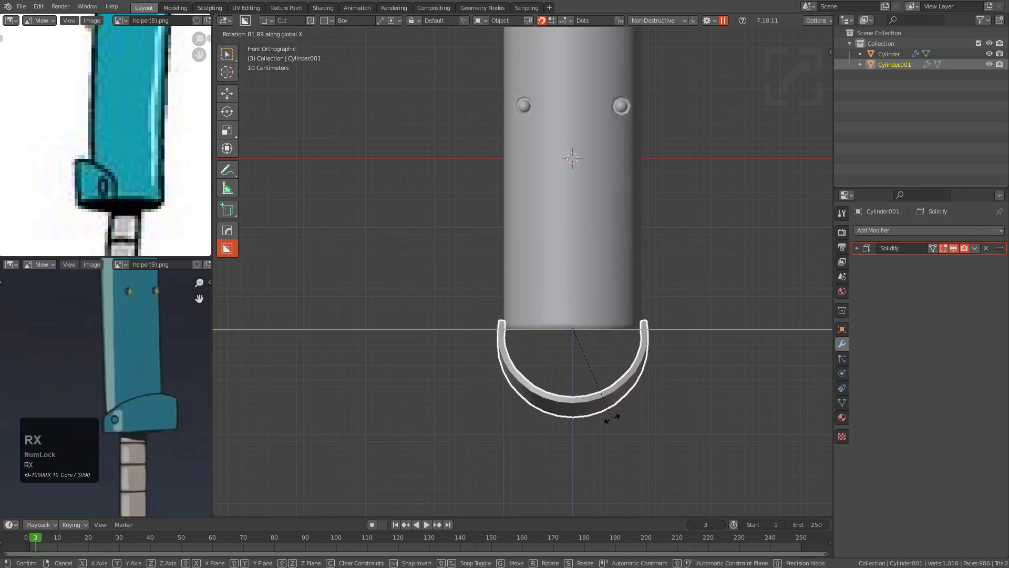
right_click(621, 353)
Step: Clear the sharp marks from all edges of the clamp mesh
scroll(628, 326, down, 2)
scroll(628, 323, up, 3)
middle_drag(628, 323, 542, 339)
scroll(152, 169, up, 2)
scroll(512, 286, up, 1)
click(512, 286)
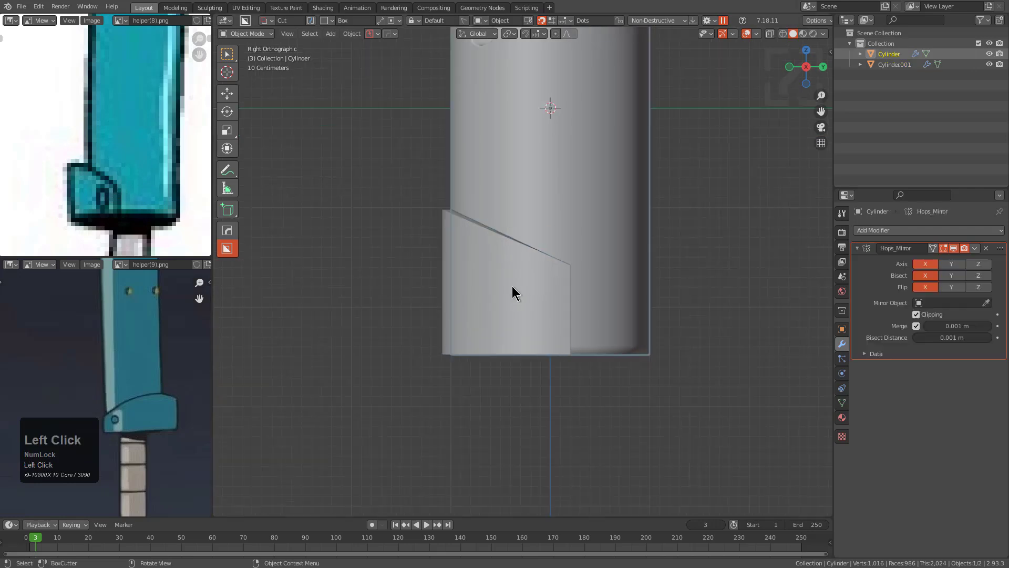
key(Tab)
scroll(516, 285, up, 2)
key(2)
key(alt+z)
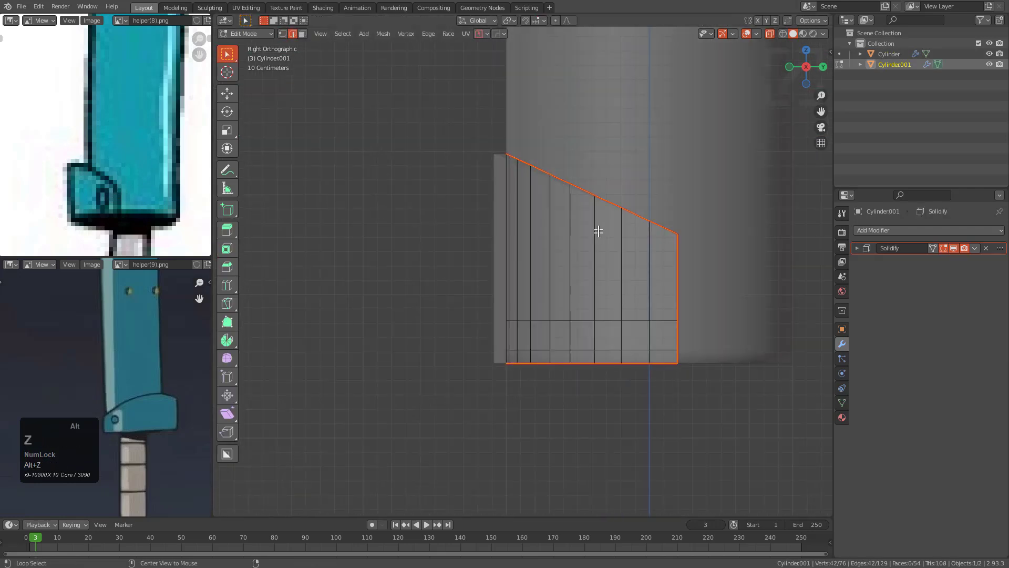
key(a)
key(q)
click(634, 208)
scroll(594, 272, up, 2)
Step: Insert a loop cut just below the clamp's sloped top edge, running parallel to it
key(ctrl+r)
click(603, 292)
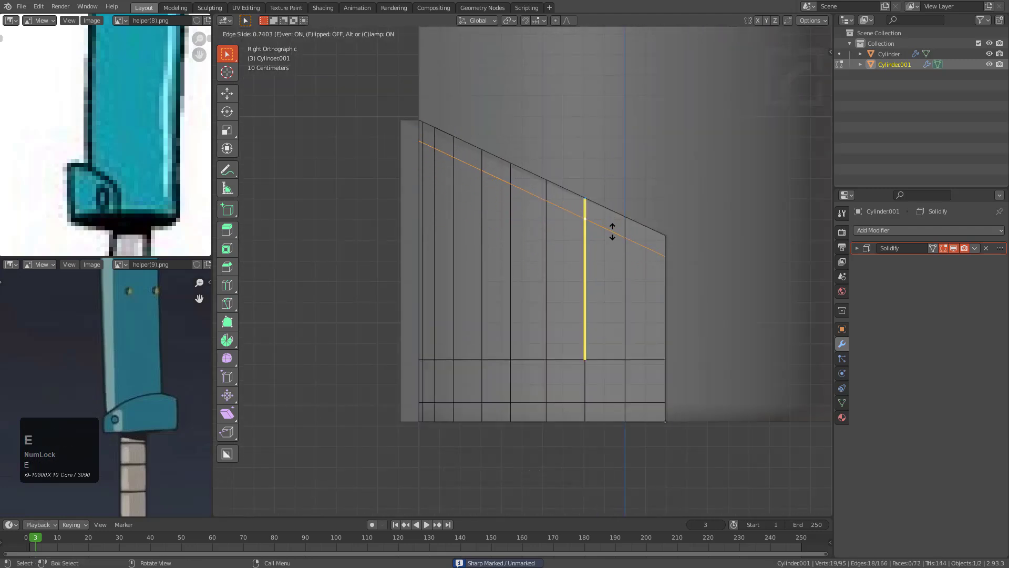
scroll(612, 232, up, 1)
scroll(616, 242, down, 2)
middle_drag(624, 262, 566, 286)
key(Tab)
key(alt+z)
Step: Add a level 2 Subdivision modifier to the clamp and place it above the Solidify modifier
middle_drag(613, 333, 595, 326)
scroll(617, 258, up, 1)
key(ctrl+1)
key(ctrl+2)
middle_drag(617, 257, 589, 326)
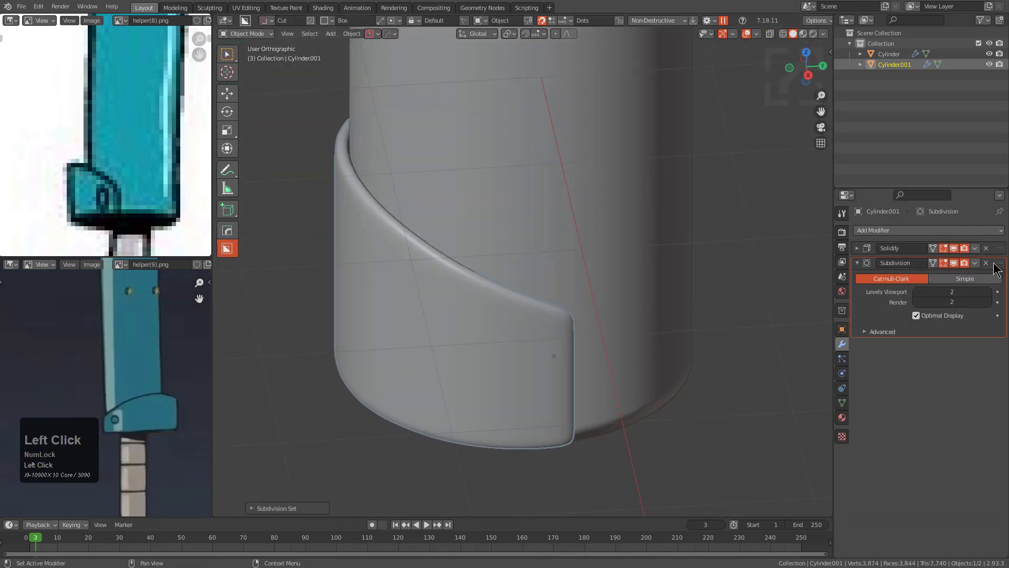
drag(997, 269, 998, 247)
middle_drag(573, 328, 539, 309)
scroll(557, 308, up, 2)
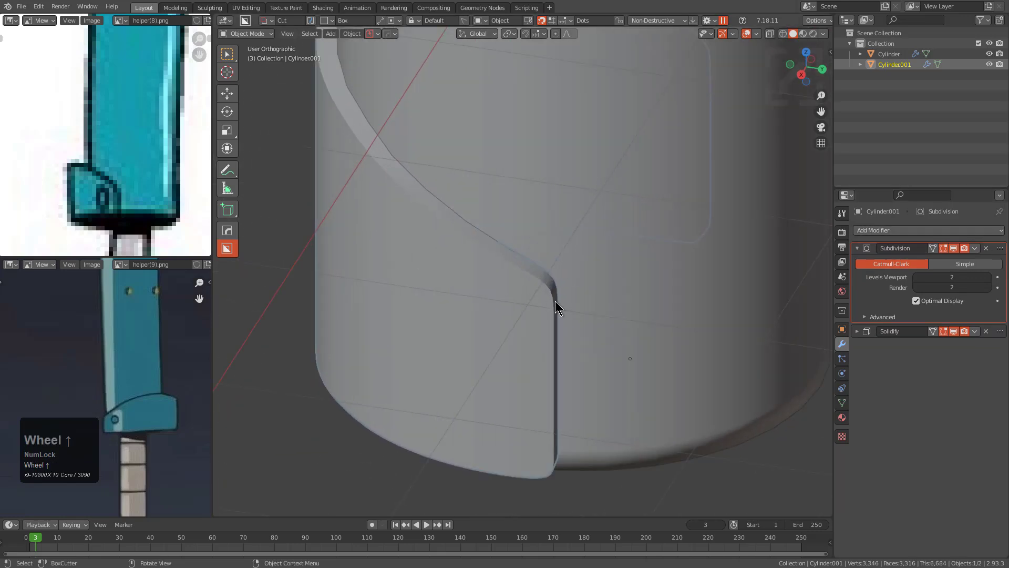
Step: Slide the clamp's slanted edge loop farther down from the sloped top edge, by a factor of about 0.18
scroll(557, 306, down, 1)
key(Tab)
key(alt+z)
key(2)
key(1)
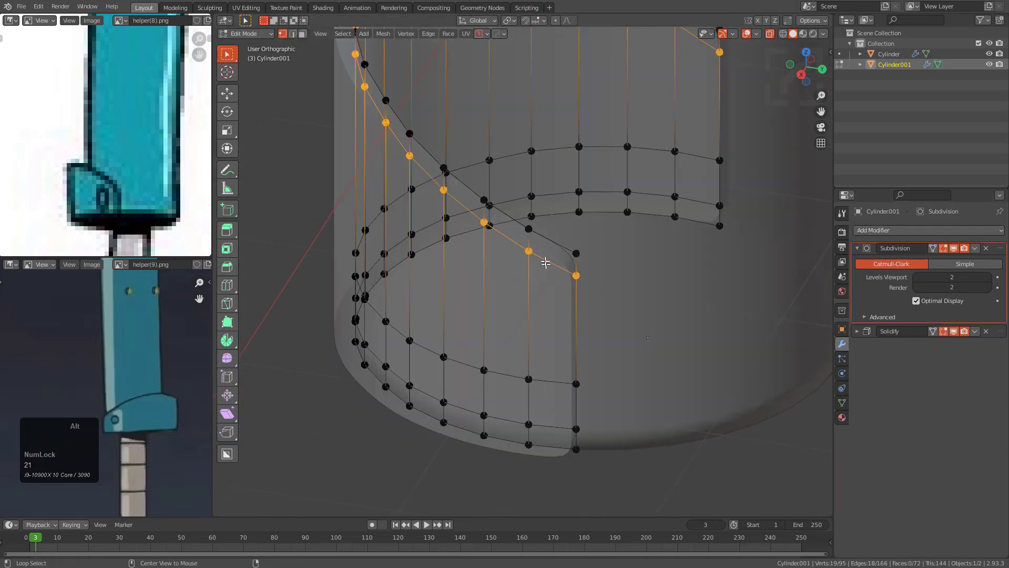
key(2)
key(g)
key(g)
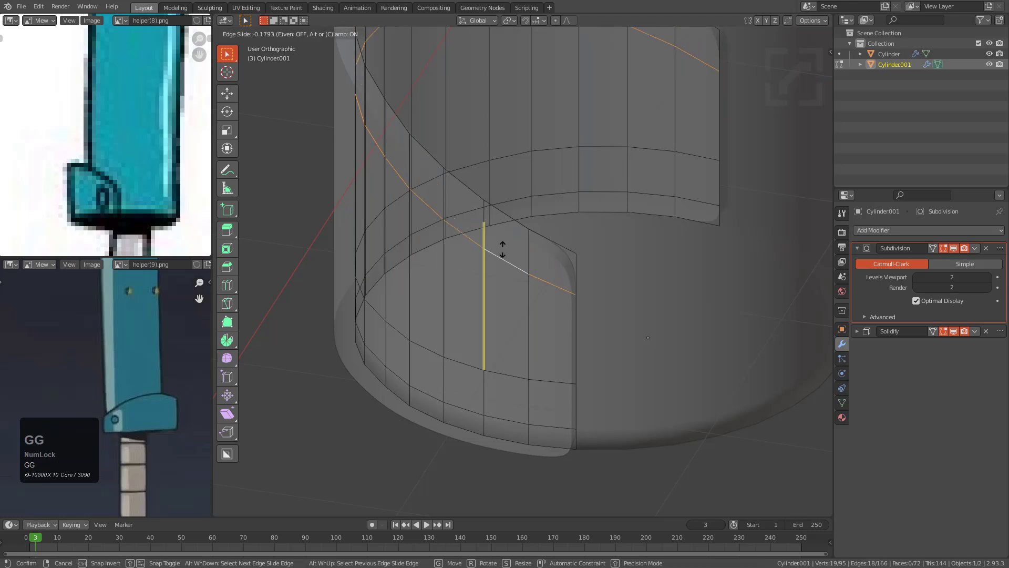
click(503, 251)
key(Tab)
key(alt+z)
Step: Insert a loop cut below the clamp's slanted loop, flatten it along Z by scaling to 0, and move it down
key(KP_3)
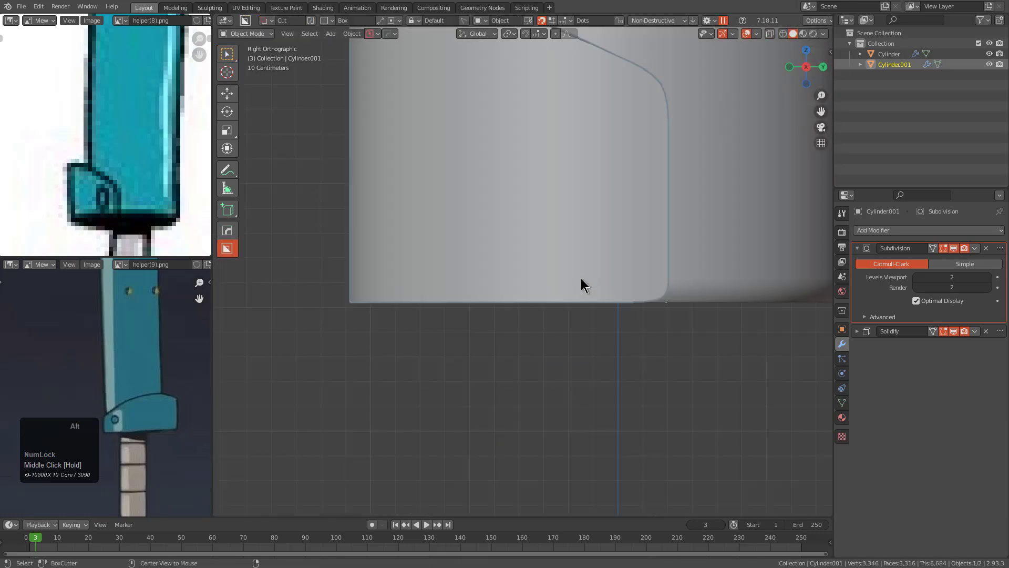
key(KP_Decimal)
scroll(622, 286, up, 1)
key(Tab)
key(alt+z)
ctrl+middle_drag(624, 289, 637, 300)
key(ctrl+r)
click(637, 299)
right_click(638, 300)
key(s)
key(z)
key(0)
click(637, 300)
key(g)
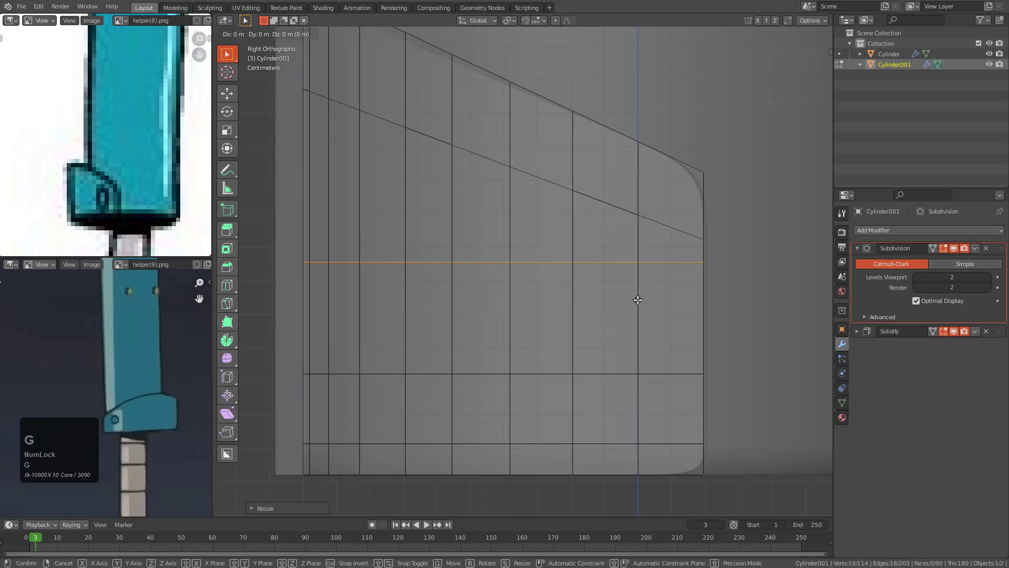
click(634, 353)
Step: Turn off the edit-mode display of the clamp's Subdivision and Solidify modifiers
ctrl+middle_drag(634, 354, 613, 347)
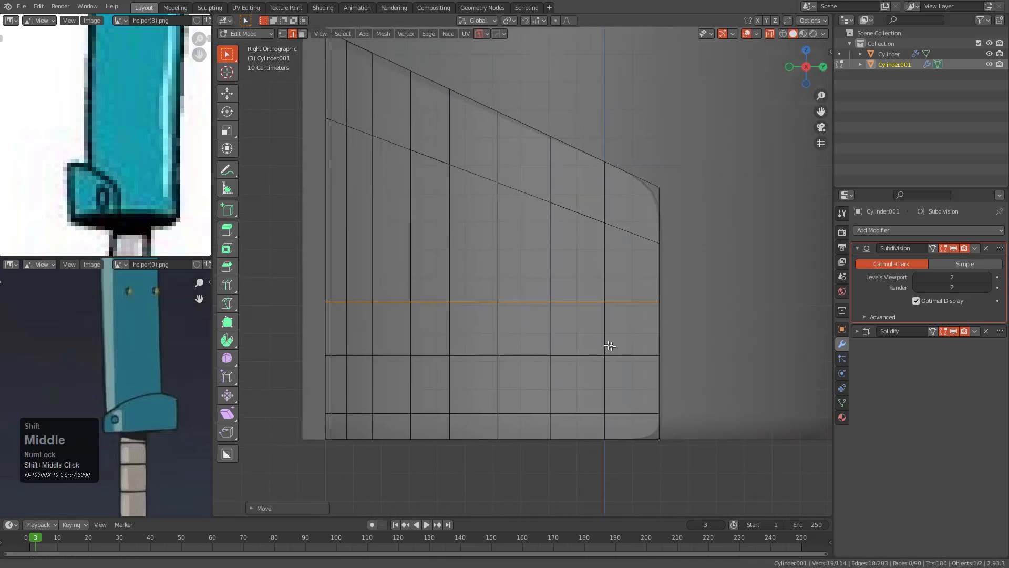
scroll(594, 290, up, 1)
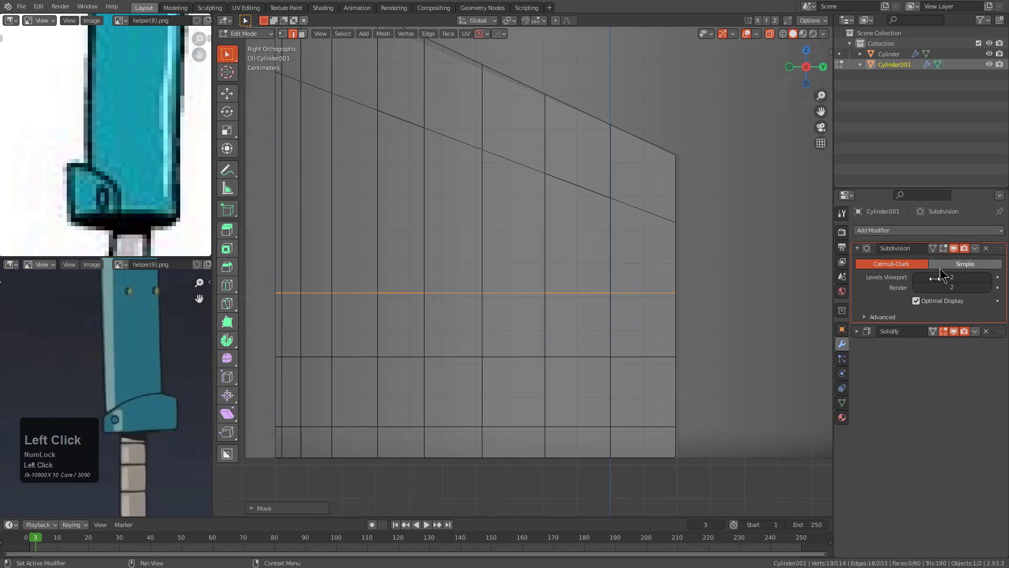
click(944, 331)
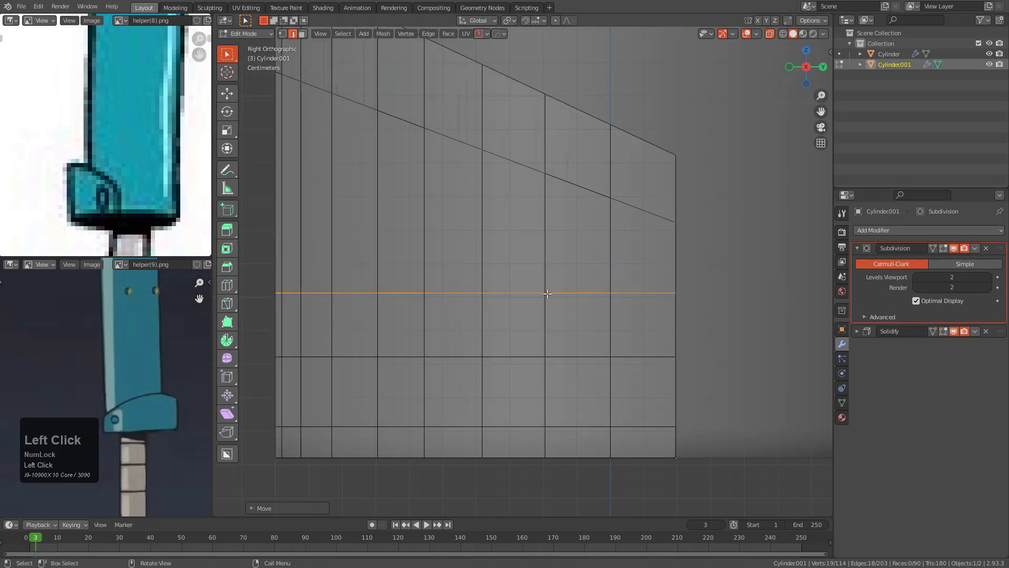
Step: Insert a second horizontal loop, flattened to 0 along Z, just under the slanted loop and even out the spacing with the loop below
key(ctrl+r)
click(546, 236)
right_click(547, 236)
key(s)
key(z)
key(0)
click(548, 236)
key(g)
key(z)
scroll(548, 251, up, 1)
click(551, 255)
alt+click(563, 294)
key(g)
Step: Delete the negative X half of the clamp's vertices
key(1)
key(x)
middle_drag(610, 309, 665, 348)
scroll(593, 322, down, 3)
Step: Mirror the clamp across X with a Mirror modifier and place it first in the modifier stack
key(Tab)
key(alt+x)
click(646, 347)
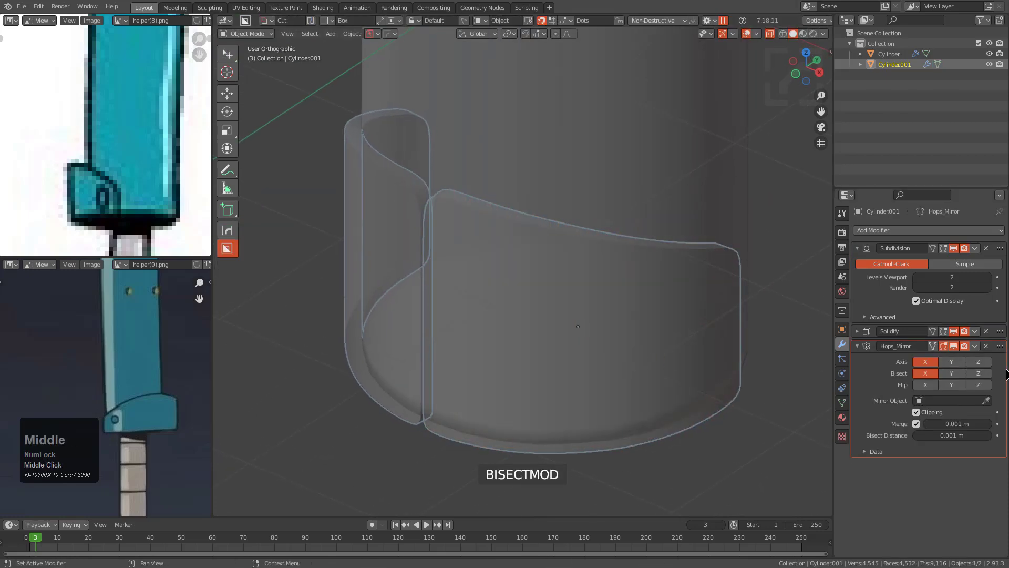
drag(992, 350, 992, 248)
click(858, 248)
mouse_move(583, 295)
middle_down()
mouse_move(599, 292)
mouse_move(587, 275)
middle_up()
key(alt+z)
Step: Move the clamp's slanted edge loop slightly up along Z toward the sloped top edge
key(Tab)
key(alt+z)
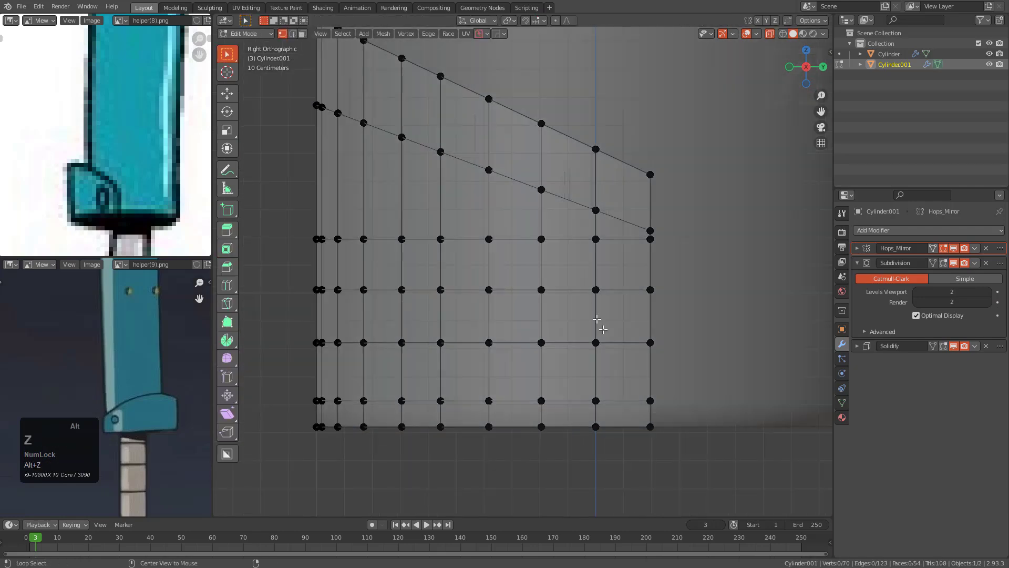
key(g)
key(z)
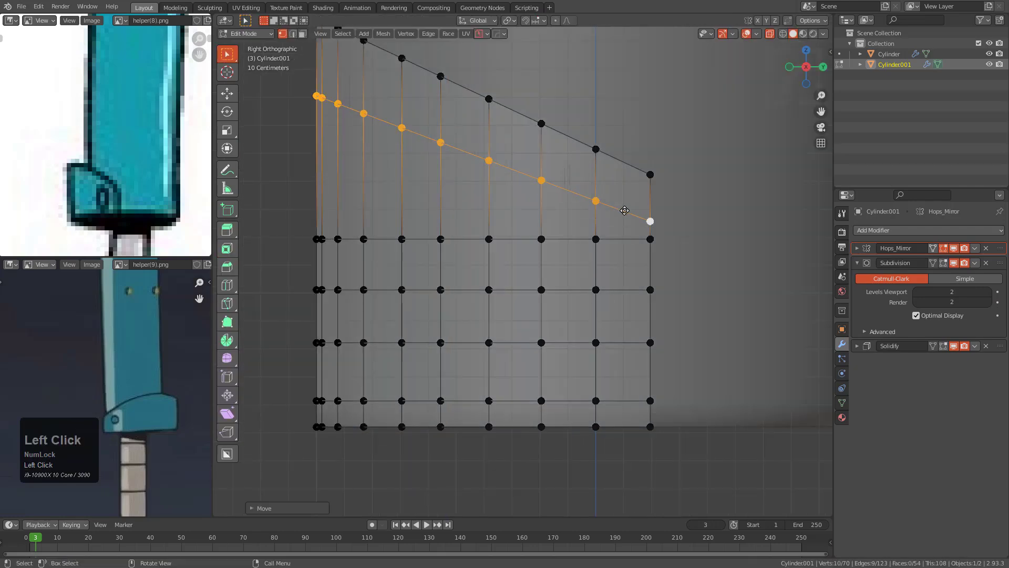
key(alt+z)
key(x)
key(Escape)
Step: Select the two-by-two block of faces on the clamp's side below the slanted loop and inset it slightly
shift+middle_drag(526, 290, 571, 290)
scroll(571, 290, up, 1)
key(3)
click(583, 279)
shift+click(618, 289)
shift+click(616, 306)
shift+click(586, 315)
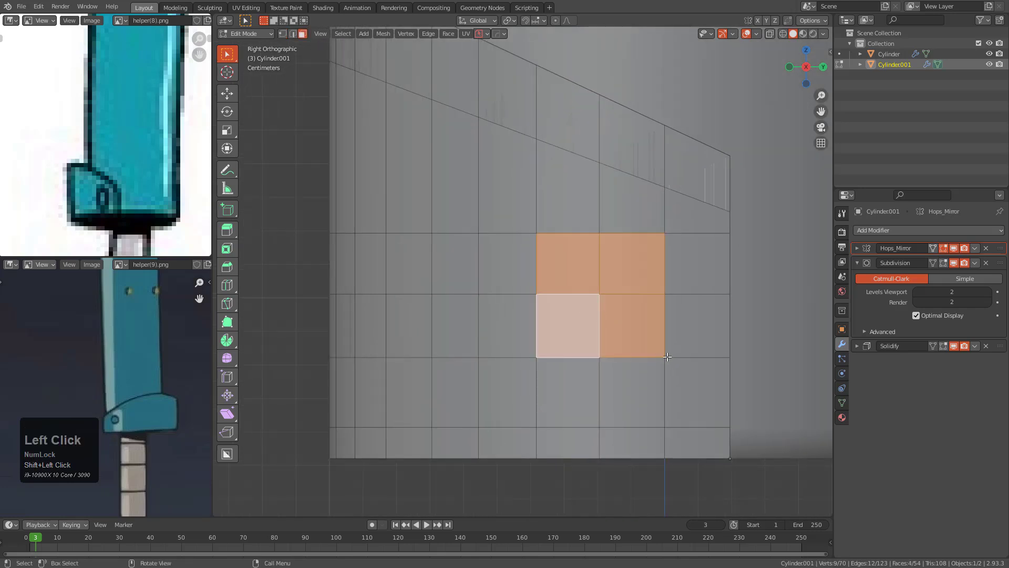
key(i)
click(631, 324)
right_click(631, 324)
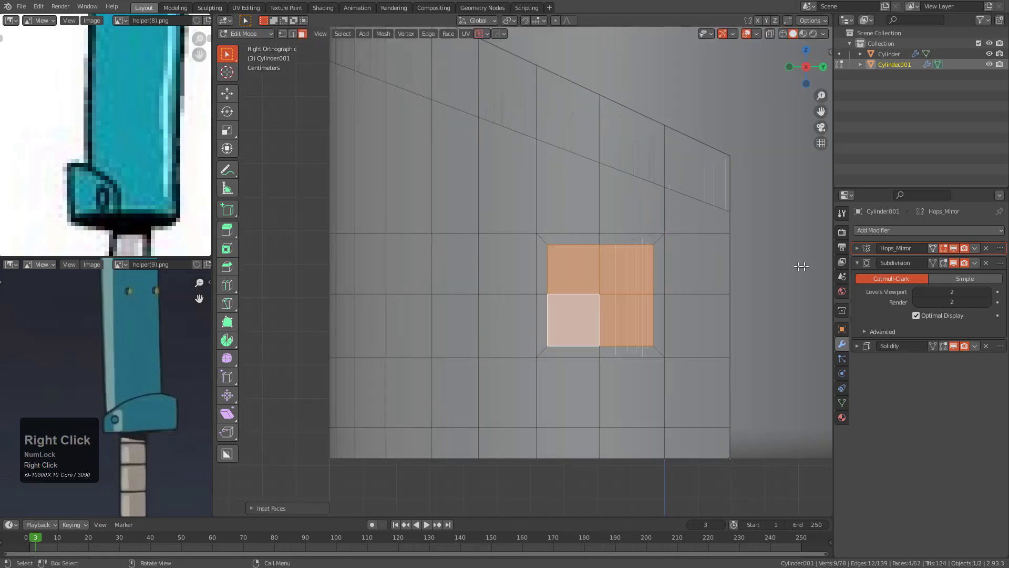
Step: Shape the inset's eight border vertices into a circle with LoopTools and scale the circle down
right_click(631, 277)
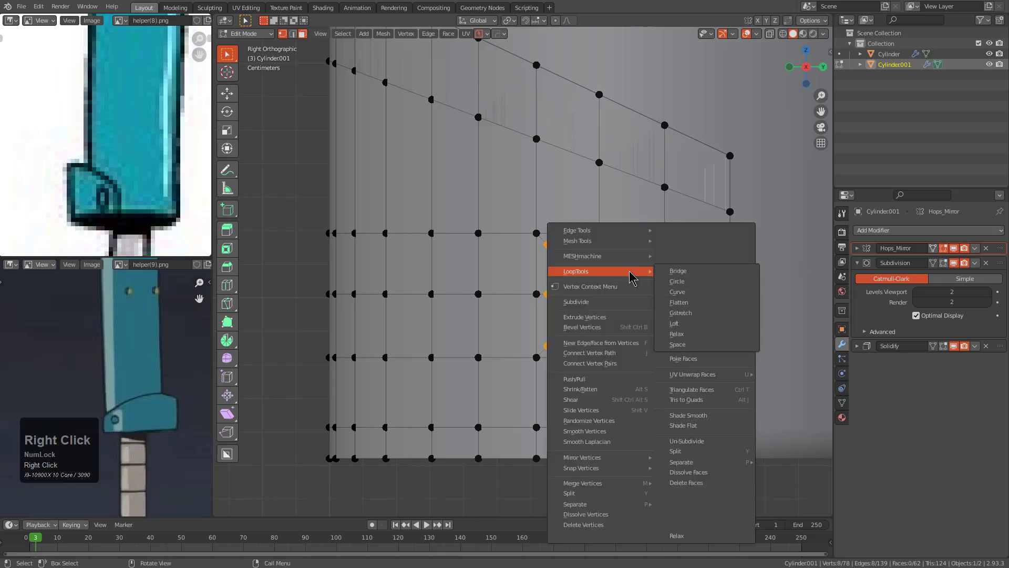
click(700, 286)
scroll(714, 326, up, 1)
key(s)
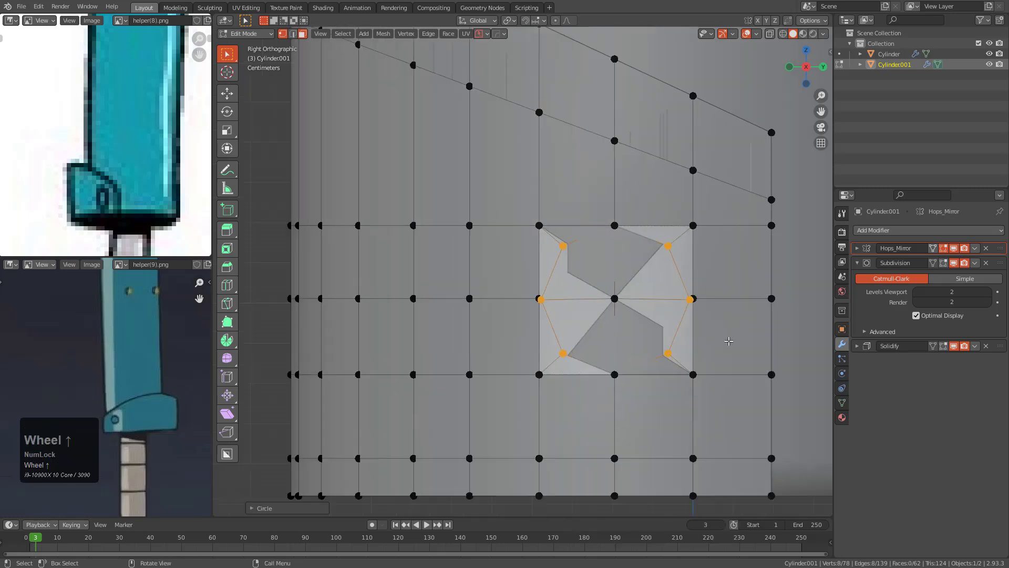
click(718, 333)
Step: From the top view, move the circle's protruding front vertex inward along X onto the clamp's curved outline
key(alt+z)
key(KP_7)
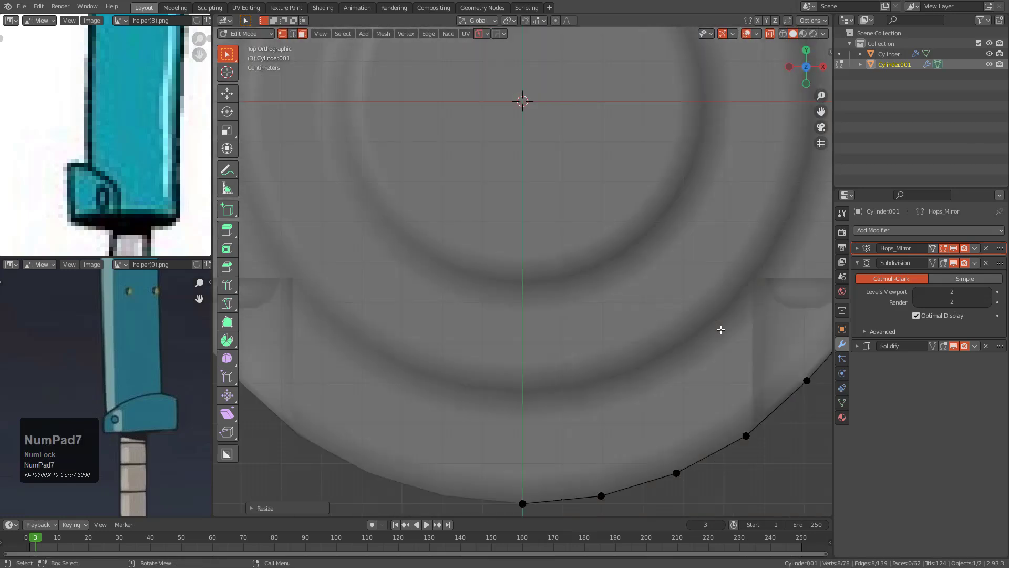
key(KP_Decimal)
key(alt+z)
shift+middle_drag(707, 331, 679, 289)
key(alt+z)
scroll(628, 341, up, 2)
shift+middle_drag(634, 351, 609, 295)
scroll(625, 305, up, 3)
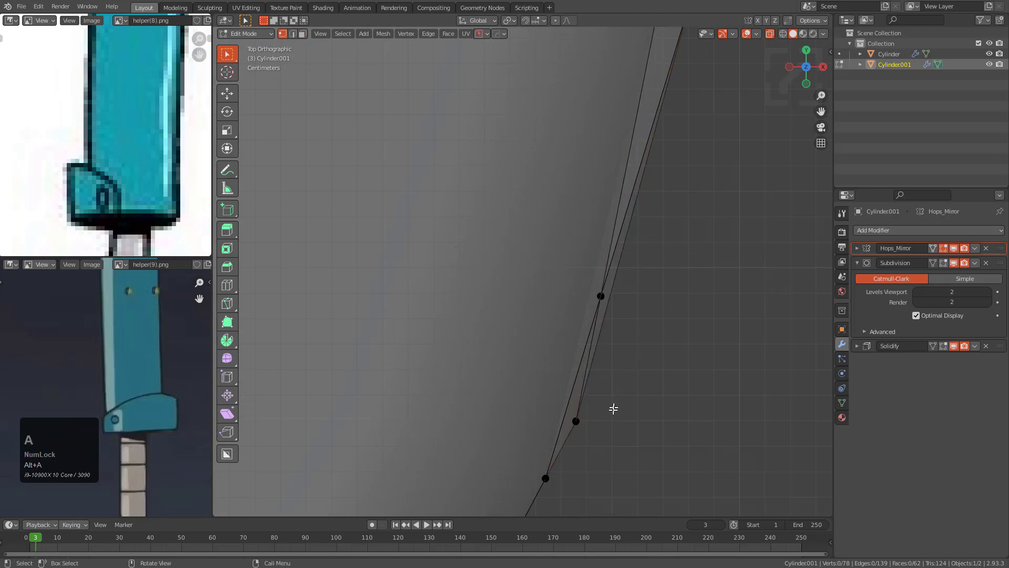
shift+middle_drag(616, 402, 623, 348)
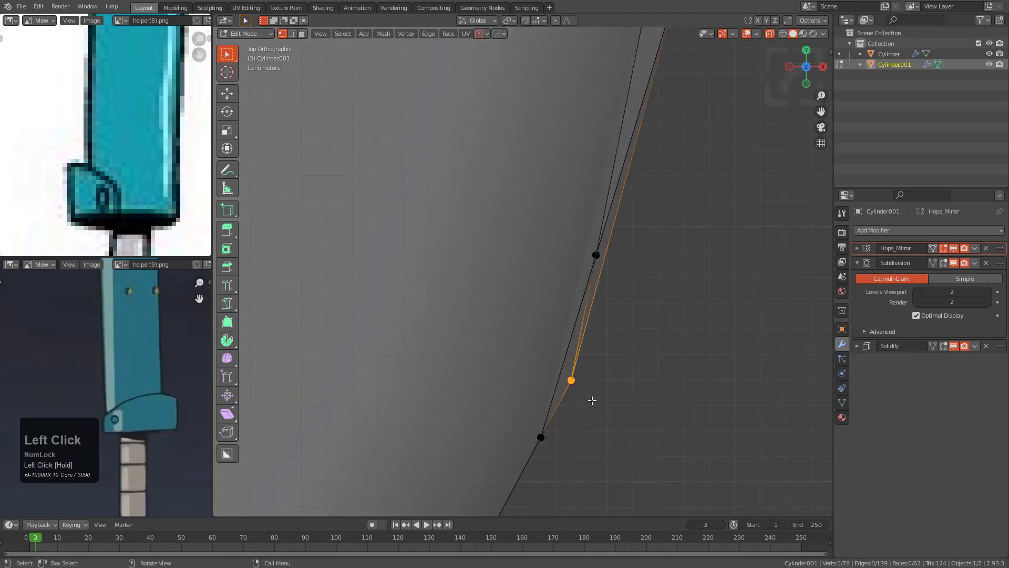
drag(593, 401, 592, 401)
key(g)
key(y)
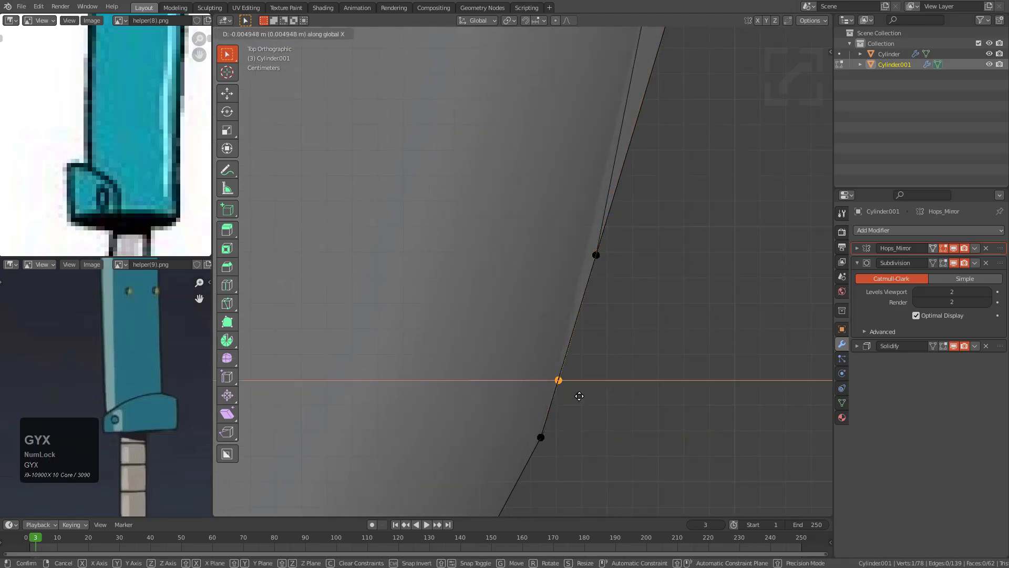
click(574, 393)
Step: Move the circle's pair of sunken middle vertices outward along X onto the clamp's curved outline
middle_drag(615, 321, 491, 225)
key(alt+a)
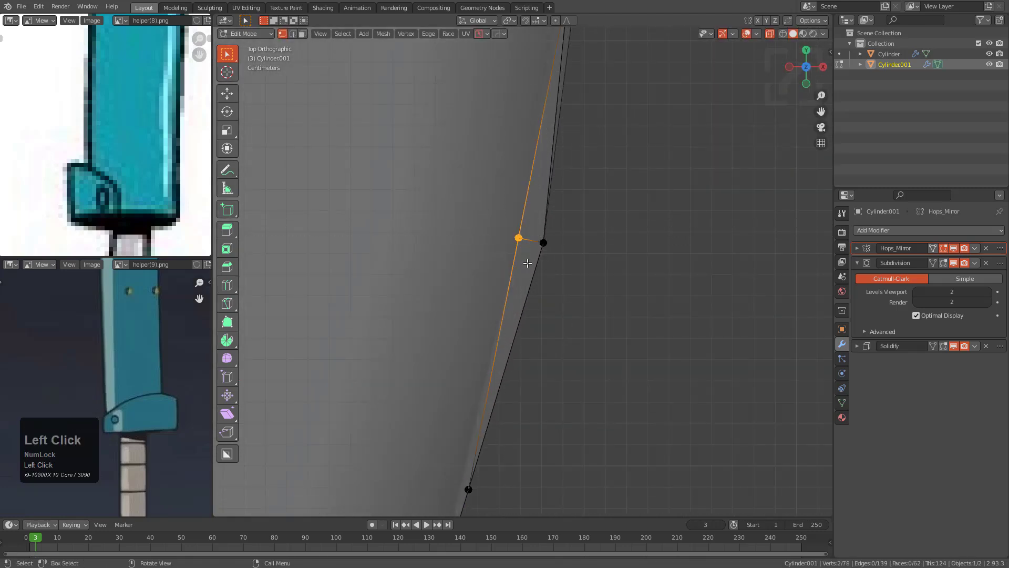
key(g)
key(x)
click(557, 270)
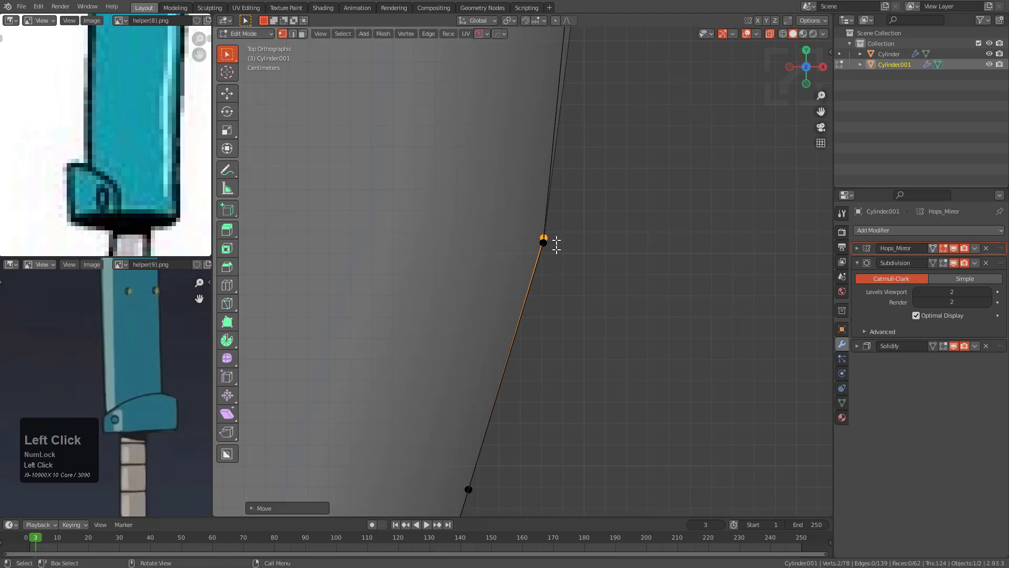
shift+middle_drag(556, 254, 584, 313)
scroll(606, 333, up, 3)
key(alt+a)
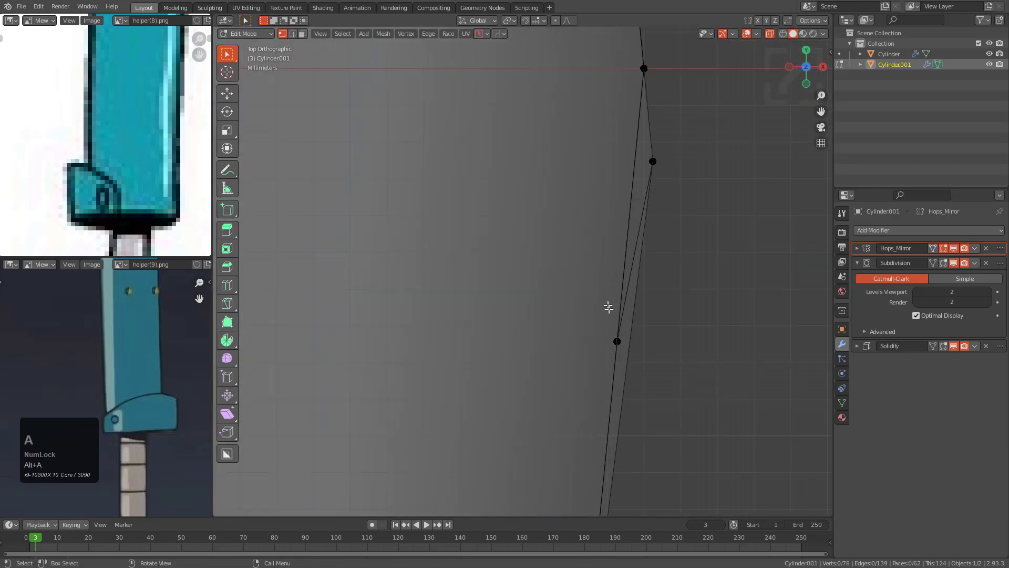
scroll(608, 302, down, 1)
key(g)
key(x)
right_click(615, 343)
Step: Move the circle's protruding rear vertex about 0.0046 m inward along X onto the clamp's curved outline
shift+middle_drag(643, 252, 611, 343)
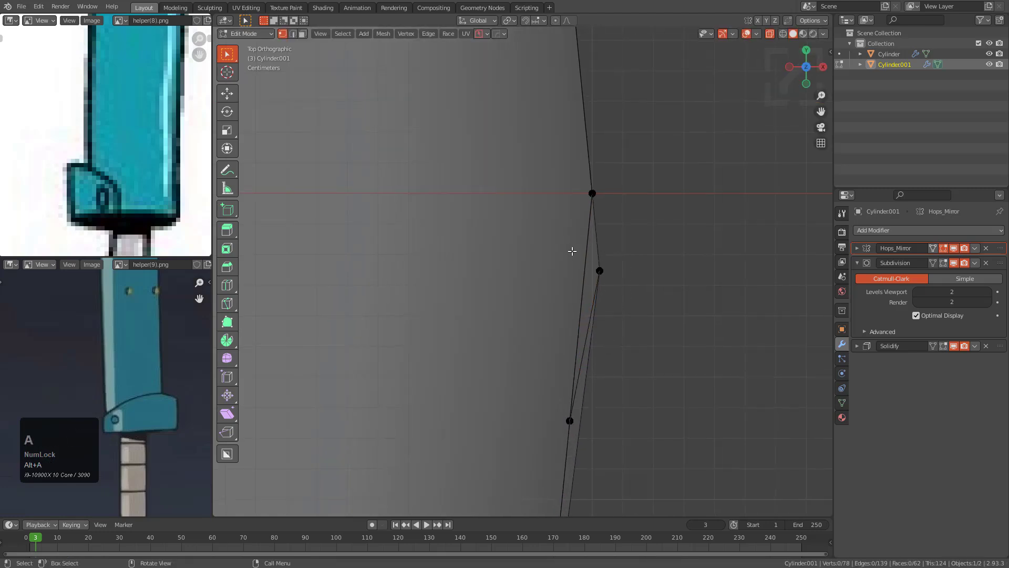
drag(618, 291, 617, 291)
key(g)
key(x)
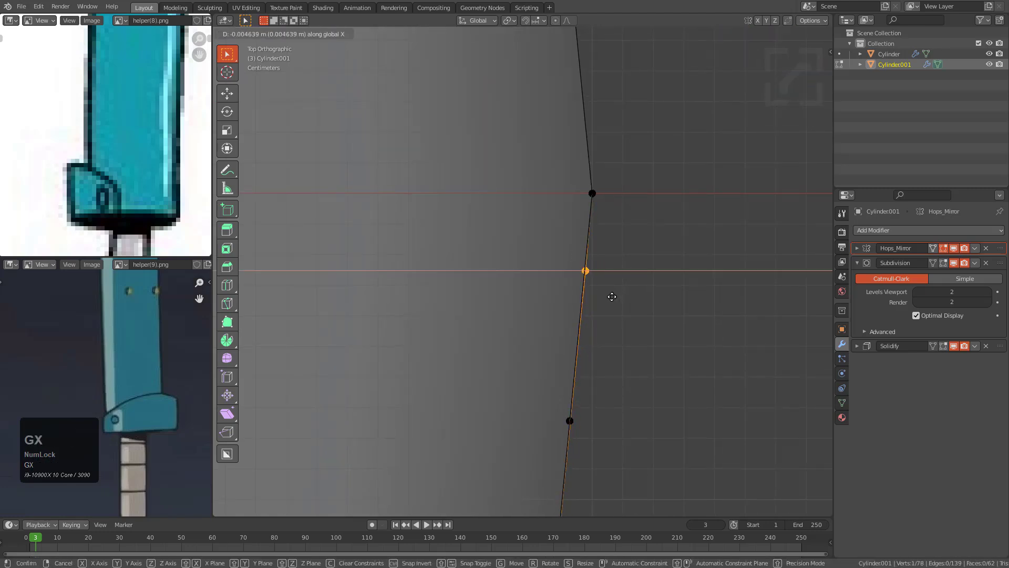
click(611, 297)
Step: Slide the midpoint vertices on the rear and upper sides of the square around the circle outward along their edges
scroll(611, 297, down, 6)
key(alt+z)
middle_drag(591, 331, 500, 267)
scroll(500, 267, down, 1)
shift+scroll(510, 349, up, 1)
scroll(525, 316, up, 4)
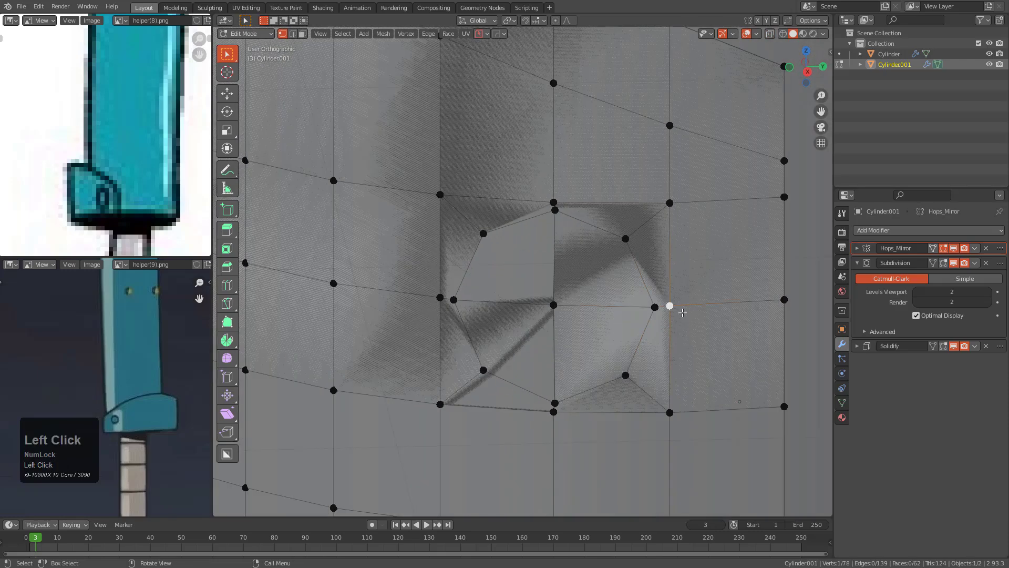
key(g)
key(g)
click(686, 308)
click(553, 200)
key(g)
key(g)
click(550, 164)
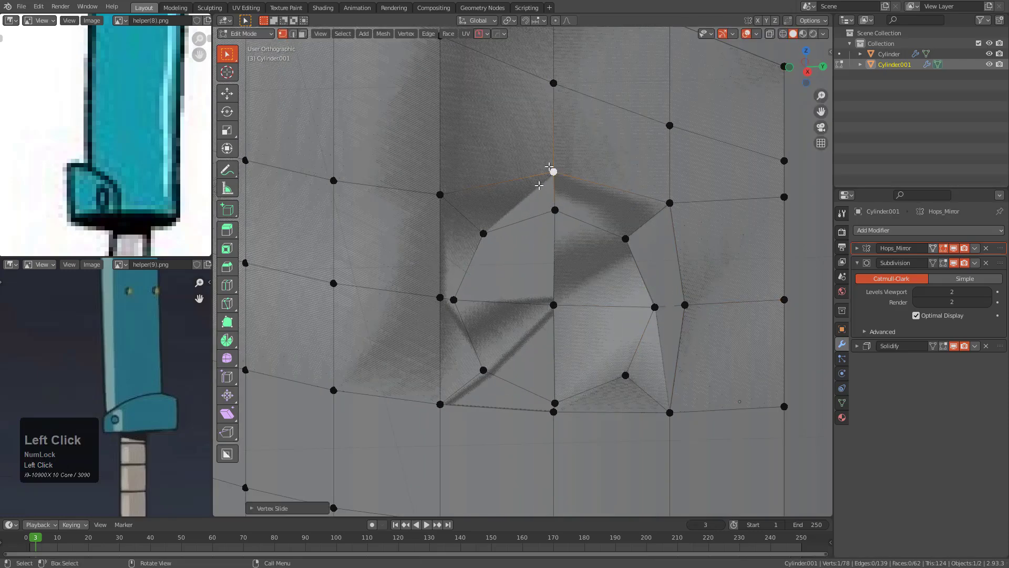
Step: Slide the midpoint vertices on the front and lower sides of the square around the circle outward along their edges
click(440, 297)
key(g)
key(g)
click(415, 293)
click(553, 412)
key(g)
key(g)
click(546, 456)
Step: Delete the circle's centre vertex to open a round hole in the clamp and check the smoothed result
scroll(545, 455, down, 2)
click(541, 289)
key(x)
click(514, 295)
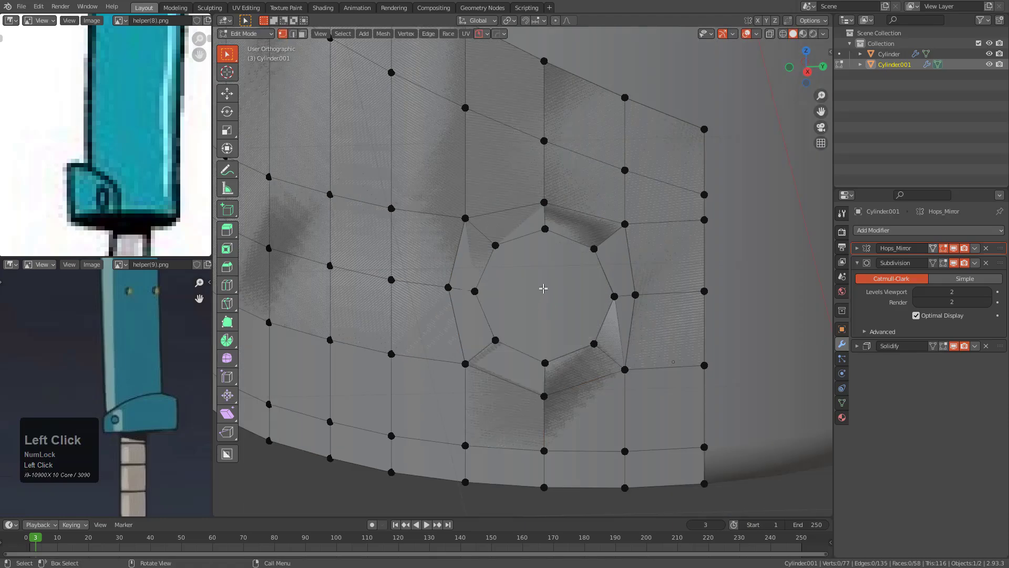
key(Tab)
middle_drag(548, 323, 580, 344)
scroll(620, 343, down, 5)
scroll(643, 354, up, 4)
key(Tab)
middle_drag(643, 354, 526, 319)
key(Tab)
scroll(599, 339, down, 2)
key(Tab)
scroll(609, 304, up, 5)
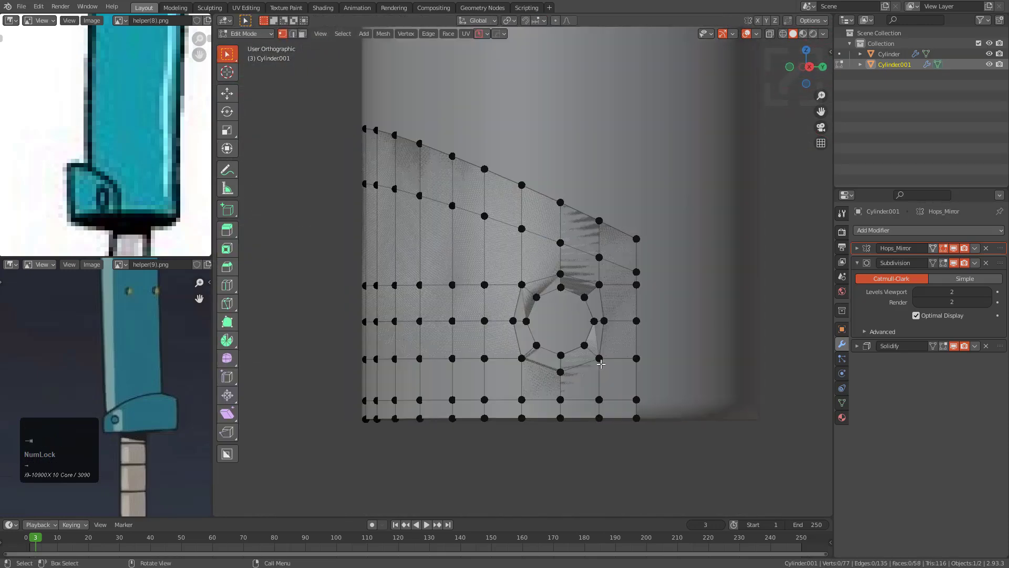
Step: Slide the horizontal edge loop below the hole down closer to the clamp's bottom rim
scroll(610, 304, up, 1)
alt+click(619, 365)
key(g)
key(g)
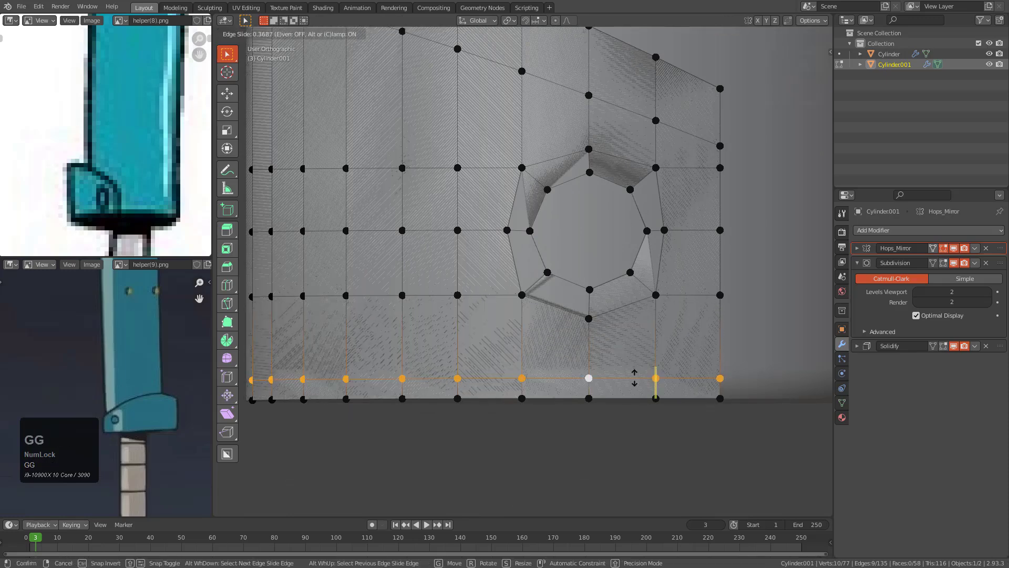
click(635, 379)
key(Tab)
scroll(636, 380, down, 2)
middle_drag(635, 380, 626, 373)
scroll(635, 331, down, 2)
scroll(616, 327, up, 2)
key(Tab)
middle_drag(635, 331, 598, 315)
scroll(616, 342, up, 1)
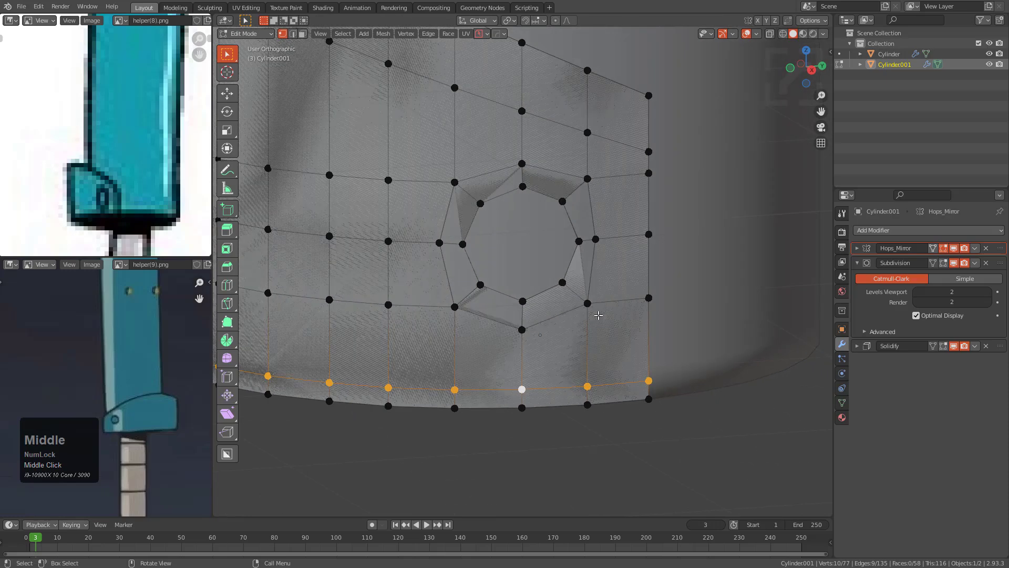
Step: Slide the three vertices on the square's rear side, and the vertex above them, toward the clamp's rear edge
key(g)
key(g)
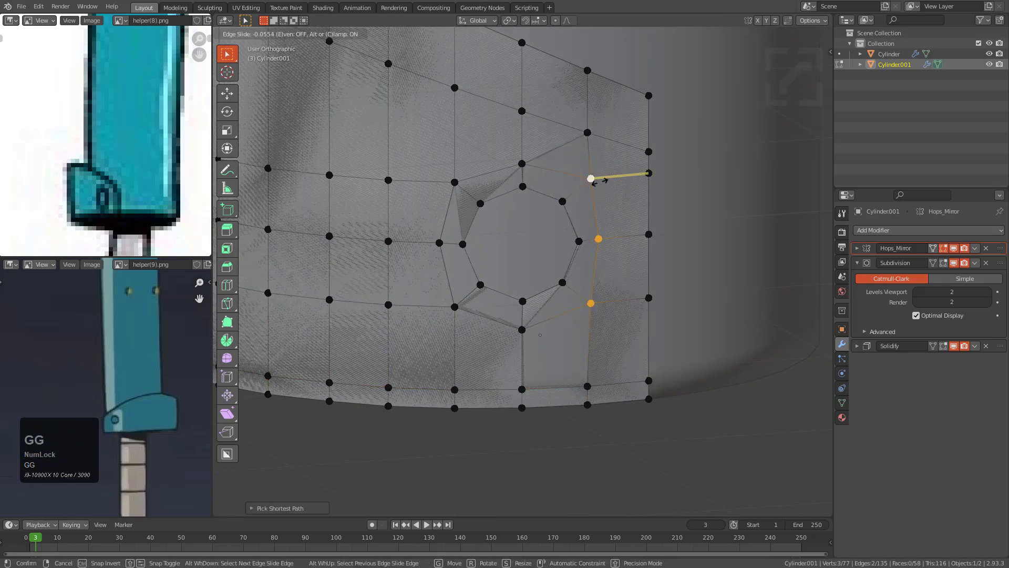
click(606, 181)
key(g)
key(g)
click(595, 138)
key(Tab)
scroll(593, 284, down, 2)
middle_drag(593, 285, 566, 256)
scroll(555, 247, down, 2)
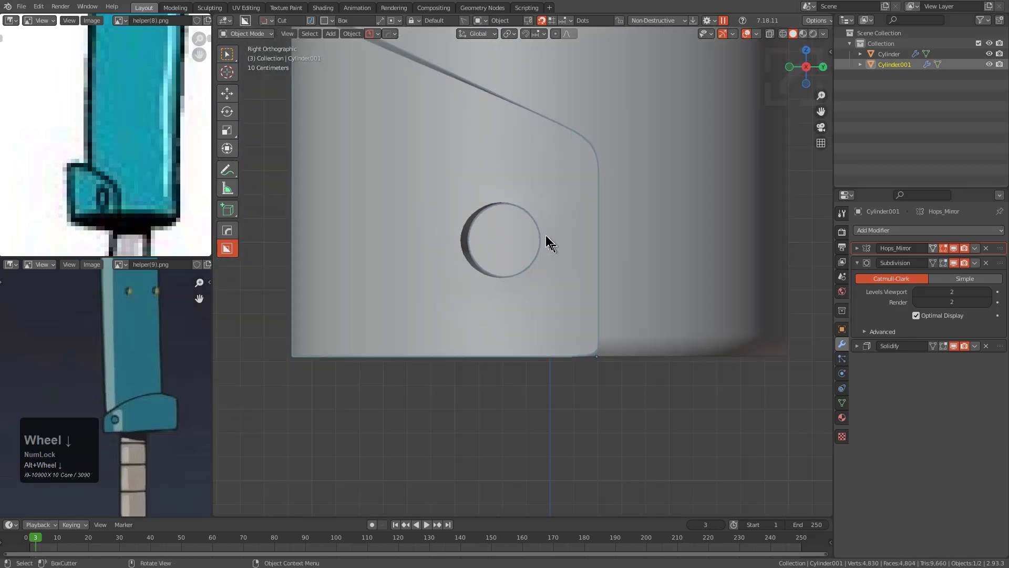
Step: Snap the 3D cursor to the centre of the round hole's edge loop
key(Tab)
key(alt+z)
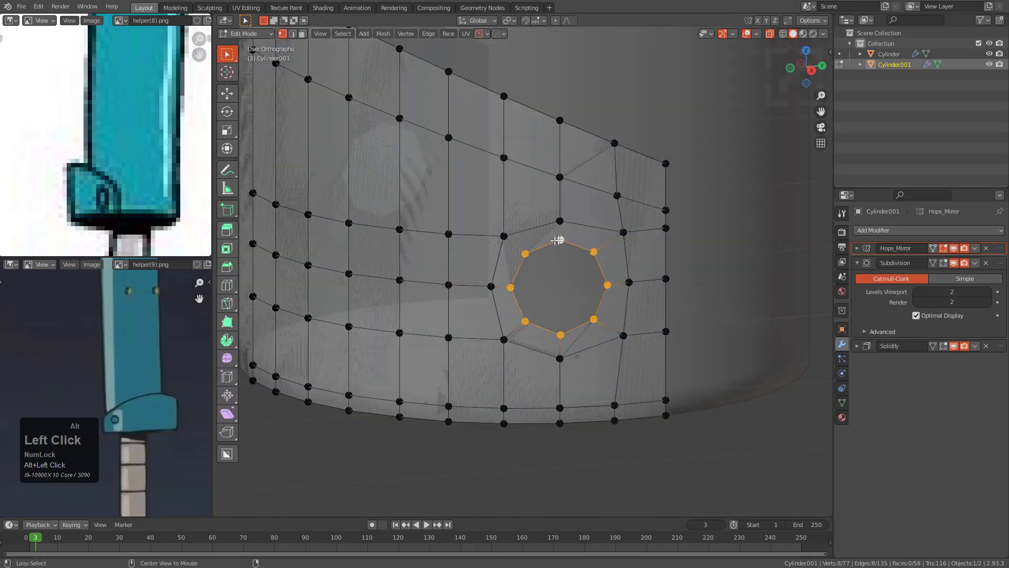
scroll(560, 240, down, 3)
middle_drag(543, 247, 547, 250)
key(shift+s)
click(594, 257)
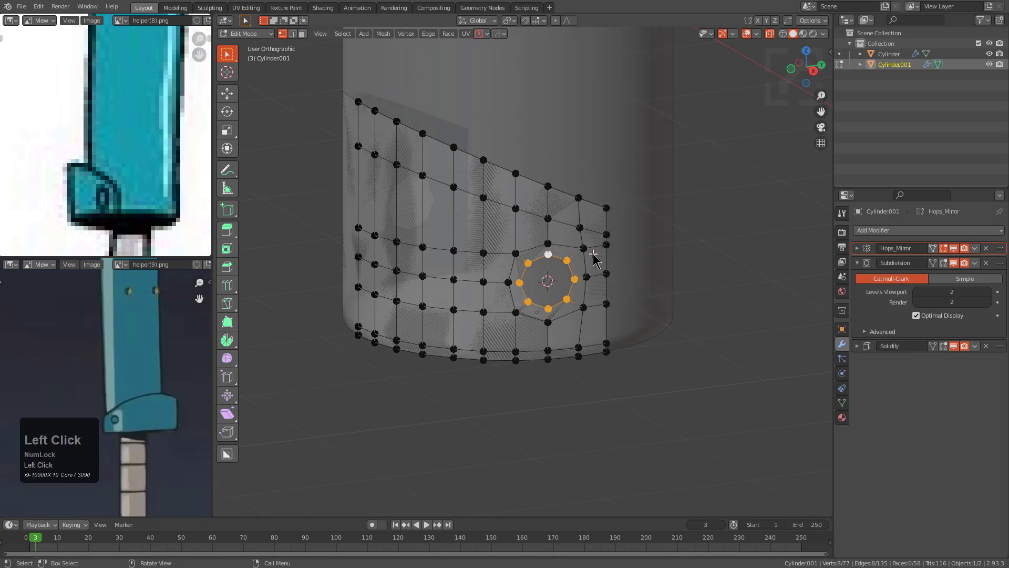
Step: From the front view, add a mesh cylinder at the 3D cursor and rotate it 90 degrees
key(KP_1)
key(Tab)
key(shift+a)
mouse_move(595, 258)
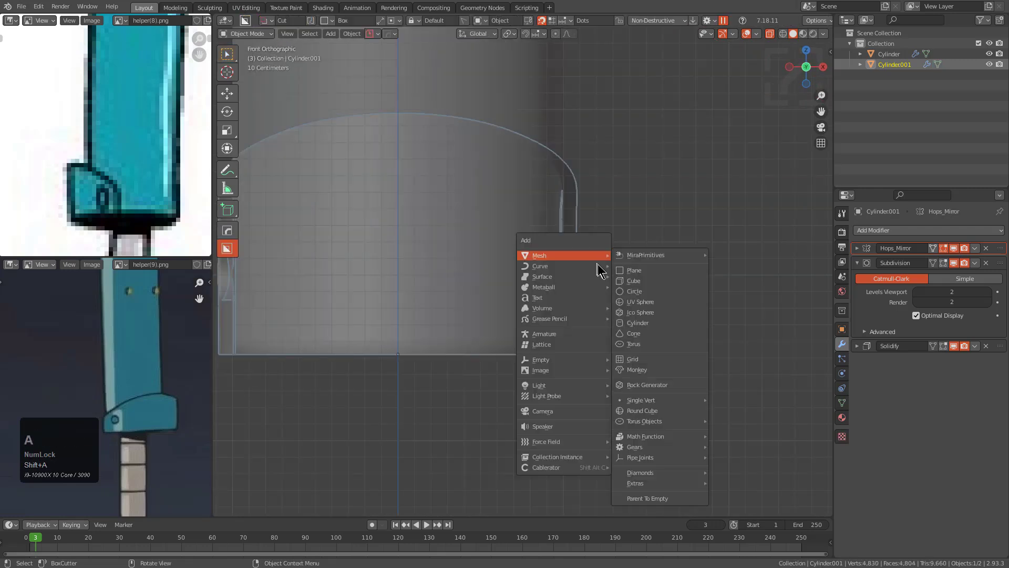
click(632, 324)
text(r)
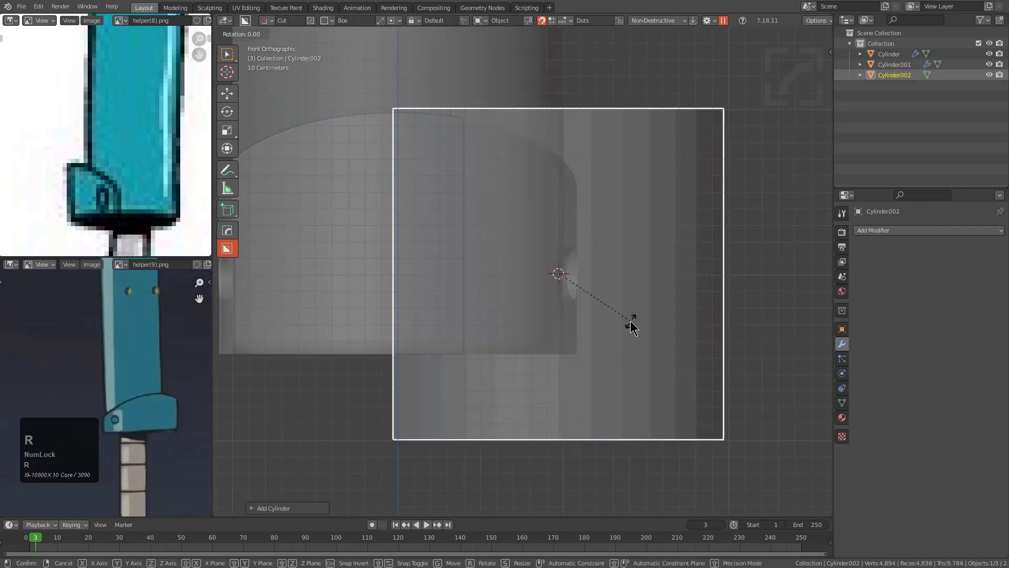
text(90)
key(KP_Enter)
Step: Scale the new cylinder down to roughly the hole's size and run the HOps Reset Axis operation on it
key(q)
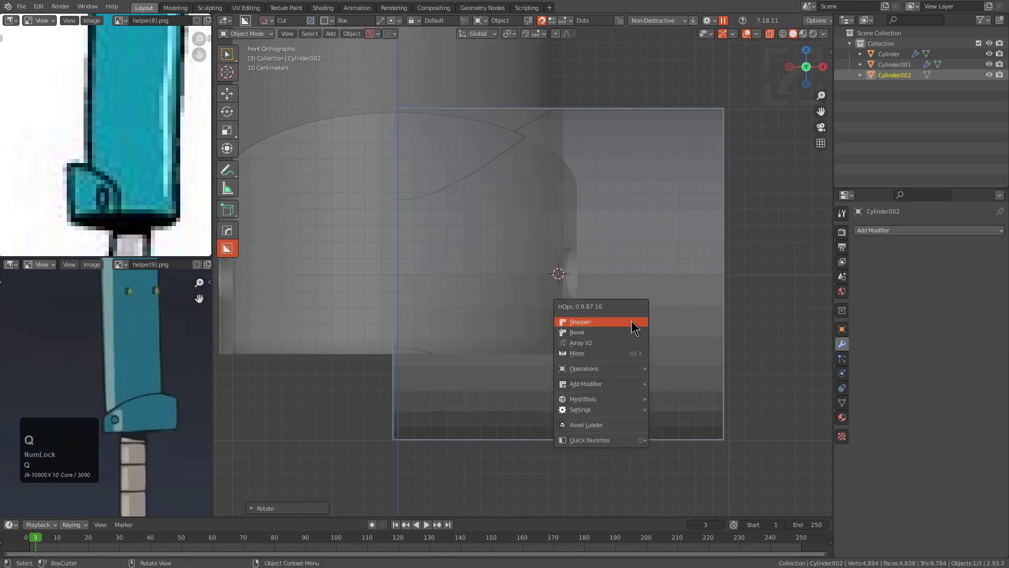
key(s)
click(592, 292)
key(q)
mouse_move(585, 363)
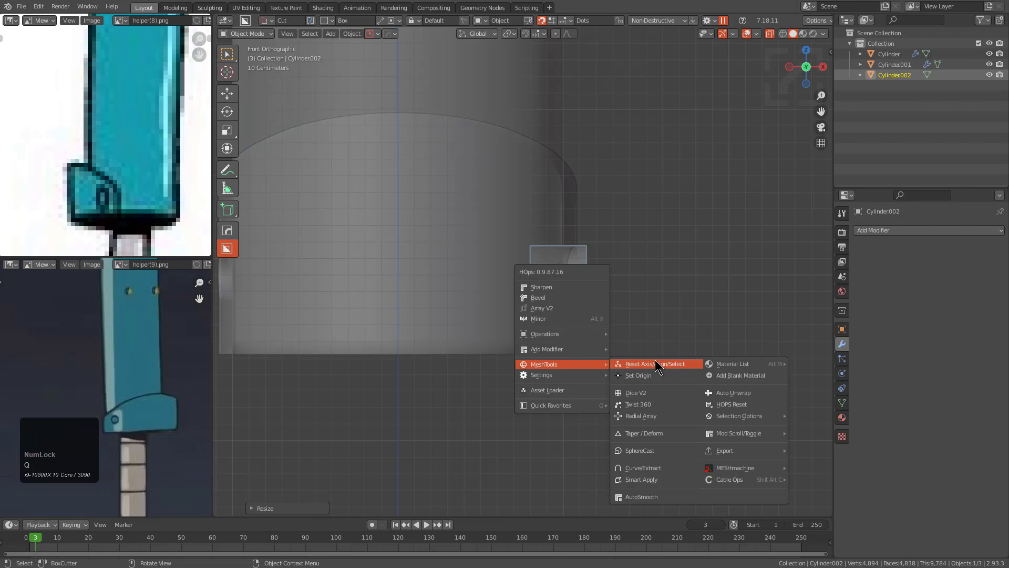
click(657, 363)
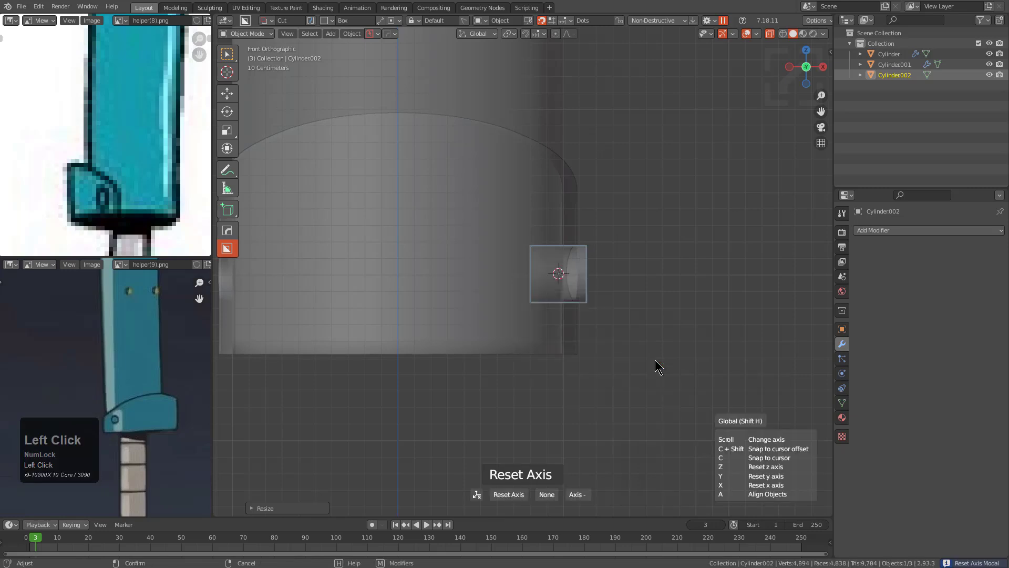
click(657, 366)
Step: Stretch the cylinder along X and move it outward along X so it passes through the clamp's hole
key(s)
key(x)
click(586, 315)
key(s)
key(x)
click(457, 288)
key(g)
key(x)
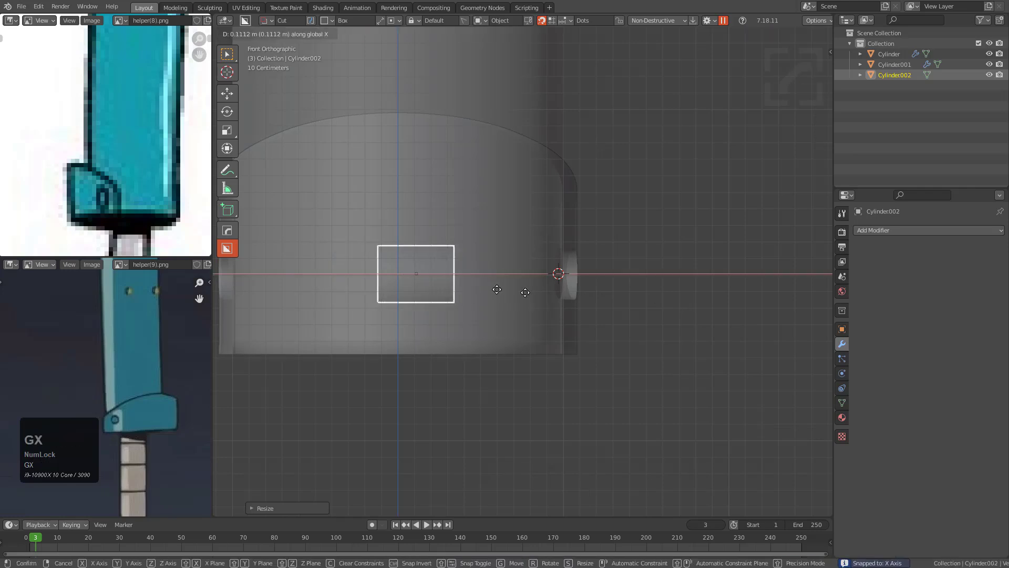
click(631, 304)
key(alt+z)
middle_drag(656, 305, 570, 347)
scroll(570, 348, up, 2)
Step: From the right view, align the cylinder with the hole along Y and scale it to fit the opening
key(s)
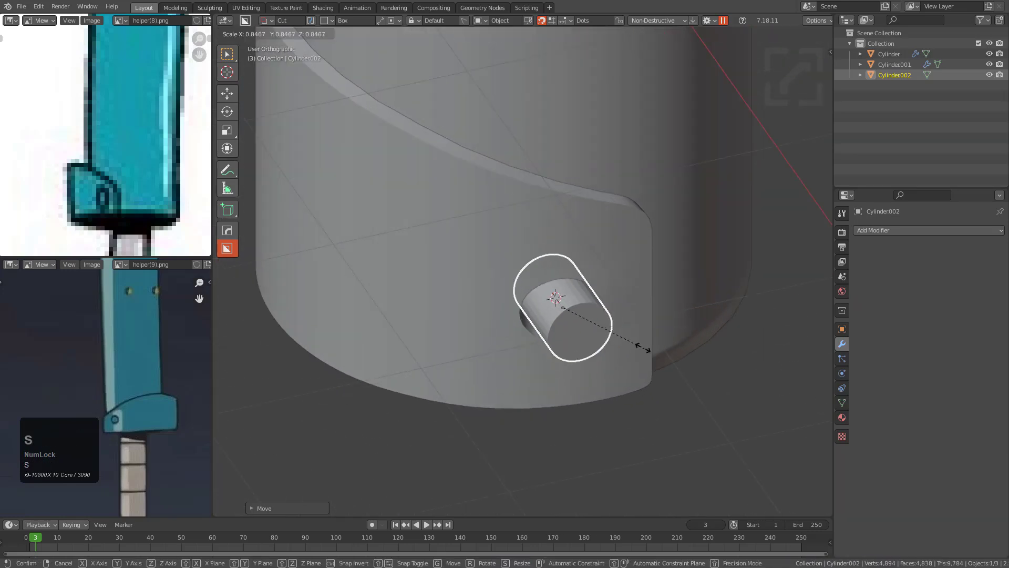
key(KP_3)
scroll(633, 315, up, 2)
click(658, 314)
key(g)
key(x)
key(Escape)
key(g)
key(y)
click(640, 310)
key(s)
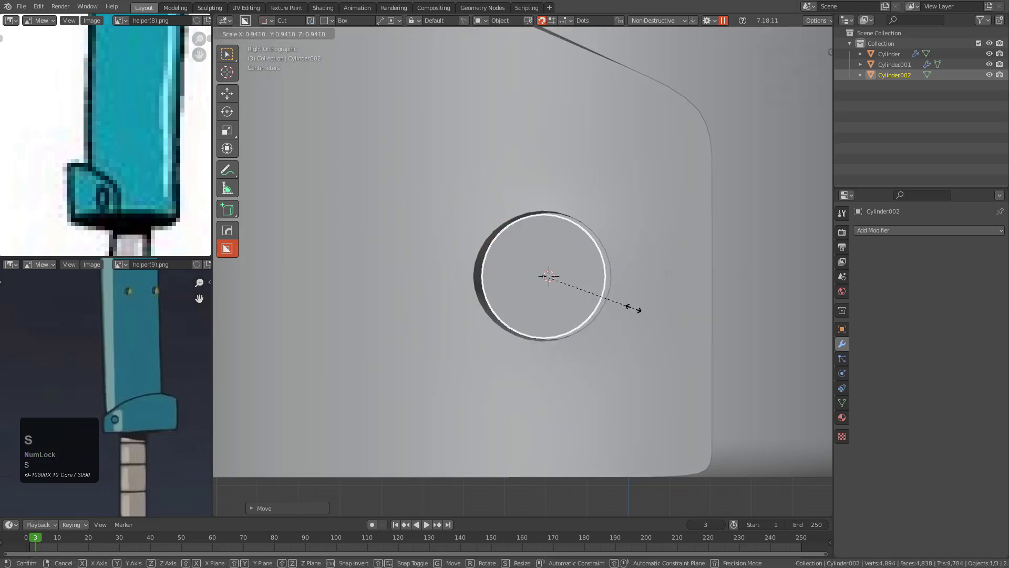
click(640, 315)
Step: Push the cylinder inward along X so that only a short pin protrudes from the clamp
middle_drag(639, 315, 642, 342)
key(g)
key(y)
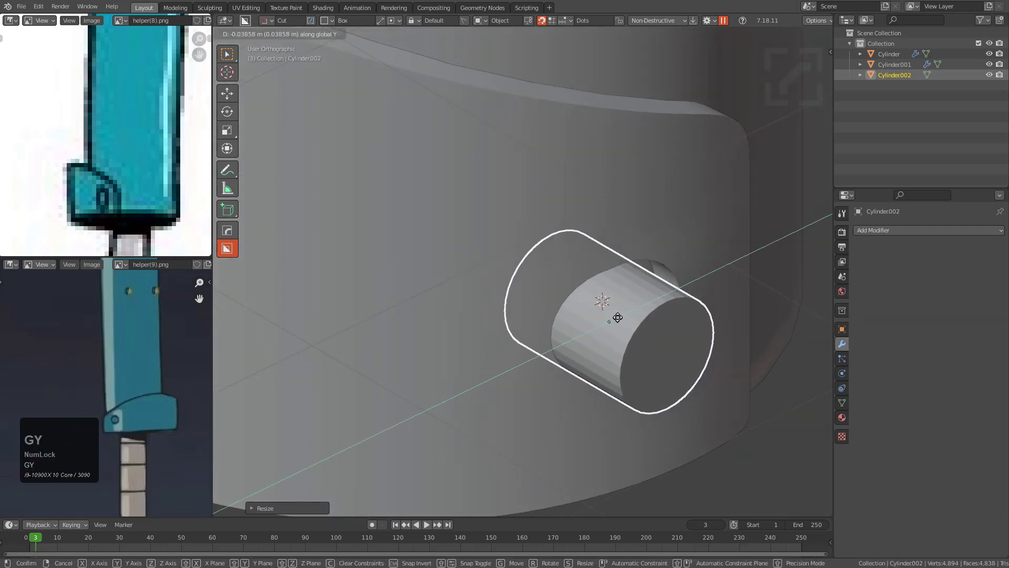
key(x)
click(612, 311)
Step: Bevel the rim of the pin's outer cap with 2 segments
scroll(534, 295, up, 3)
key(Tab)
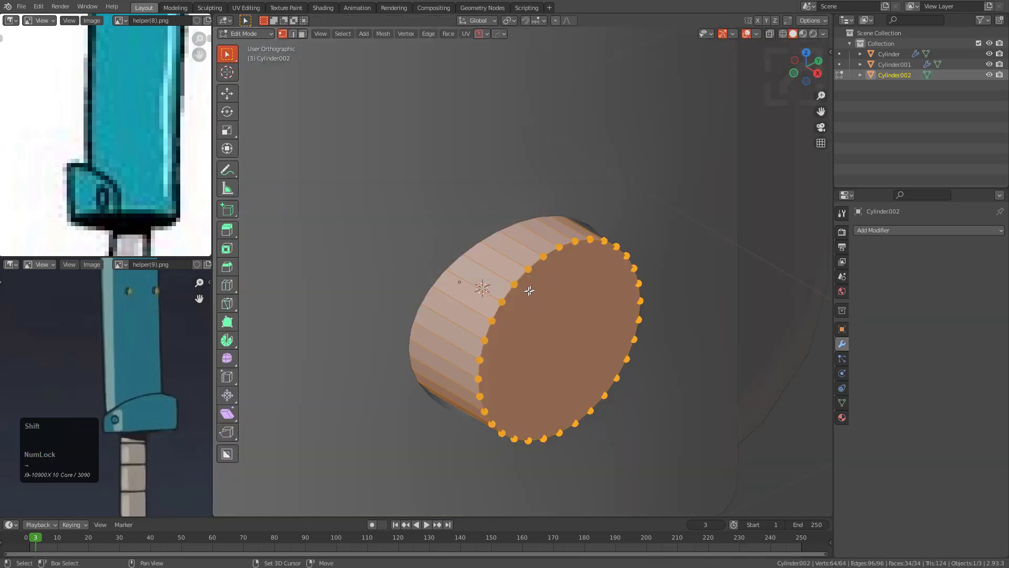
key(3)
click(568, 298)
key(ctrl+b)
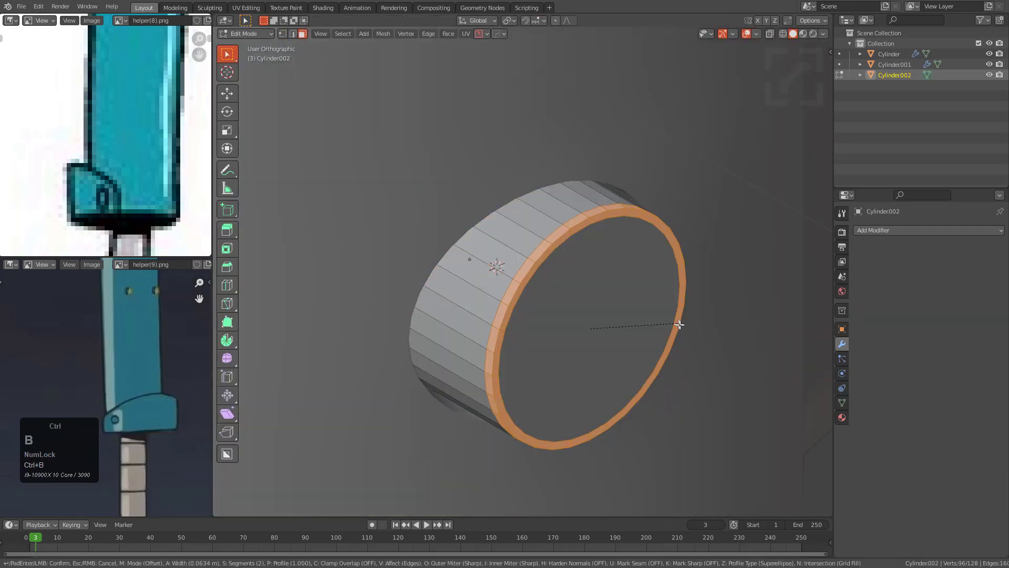
click(706, 337)
scroll(557, 322, up, 2)
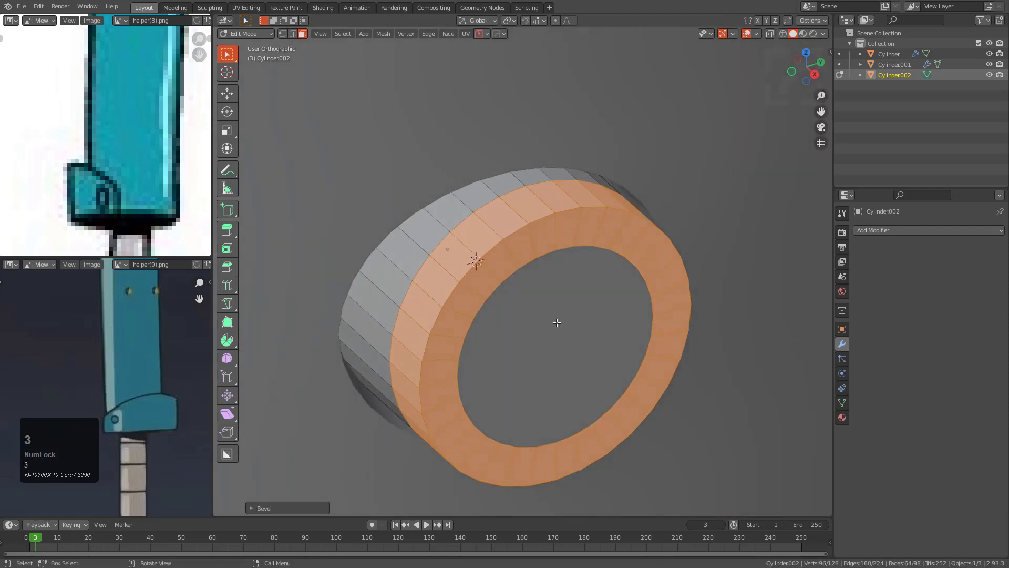
Step: Inset the pin's outer cap face and delete the inner face
click(556, 323)
key(i)
click(646, 357)
key(x)
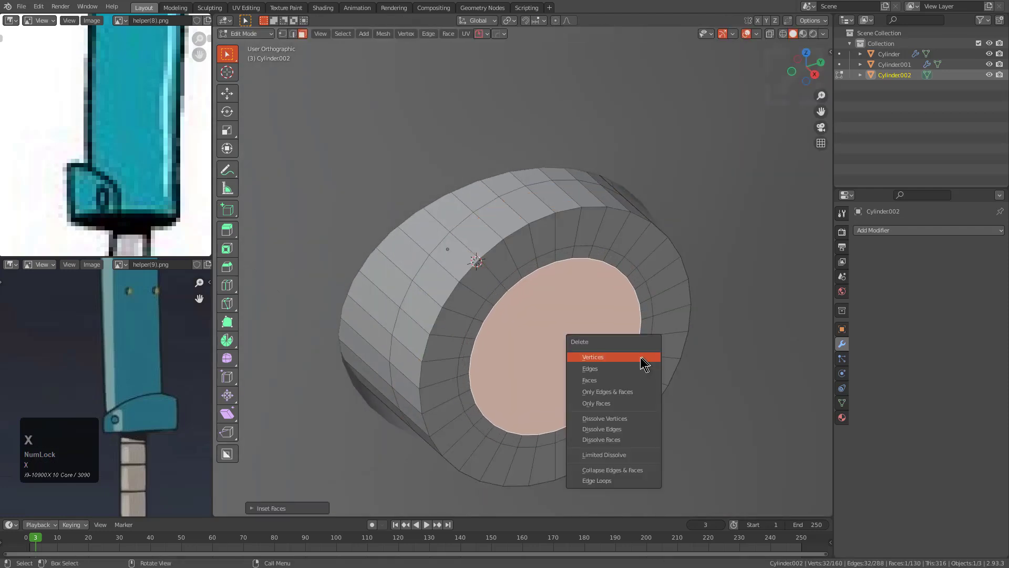
click(624, 380)
Step: Select the open inner edge loop of the pin's outer cap and close it with Grid Fill
key(1)
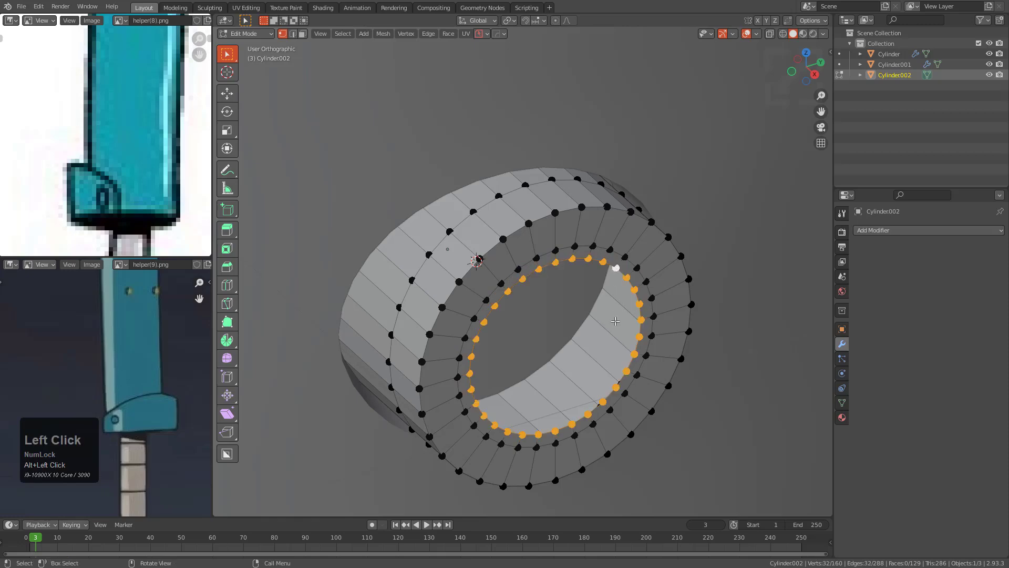
key(KP_3)
key(KP_Decimal)
key(ctrl+f)
click(604, 273)
key(F9)
Step: Add a Subdivision modifier with viewport level 2 to the pin
scroll(447, 185, down, 6)
key(Tab)
middle_drag(448, 185, 614, 229)
scroll(484, 234, up, 2)
key(Tab)
click(422, 182)
key(Tab)
key(ctrl+2)
scroll(583, 291, down, 2)
middle_drag(583, 292, 470, 313)
Step: Delete the pin's hidden cap face at the end inside the tube
key(Tab)
key(alt+z)
scroll(530, 261, up, 2)
key(3)
click(504, 287)
key(x)
key(Tab)
key(alt+z)
Step: Inspect the pin's smoothed surface and open the HOps Helper options for it
middle_drag(703, 234, 561, 264)
scroll(560, 264, down, 2)
scroll(561, 264, up, 4)
key(ctrl+grave)
key(ctrl+grave)
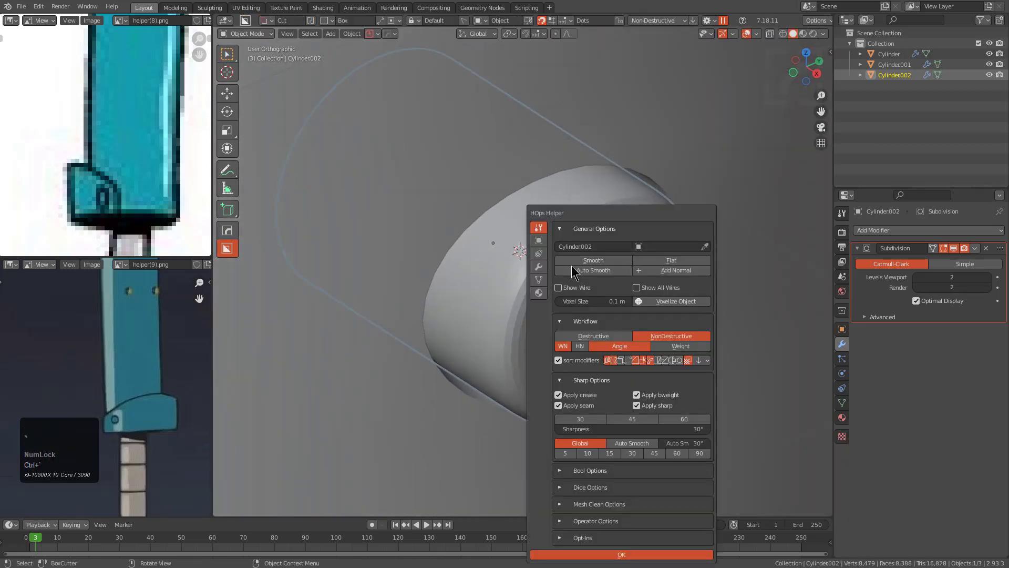
Step: Mirror the pin across the X axis to the opposite side, using the tube as the mirror object
scroll(583, 265, down, 3)
middle_drag(563, 273, 586, 220)
shift+click(536, 218)
key(alt+x)
key(x)
click(574, 187)
key(alt+a)
Step: Add a Subdivision modifier with viewport level 1 to the tube
click(585, 228)
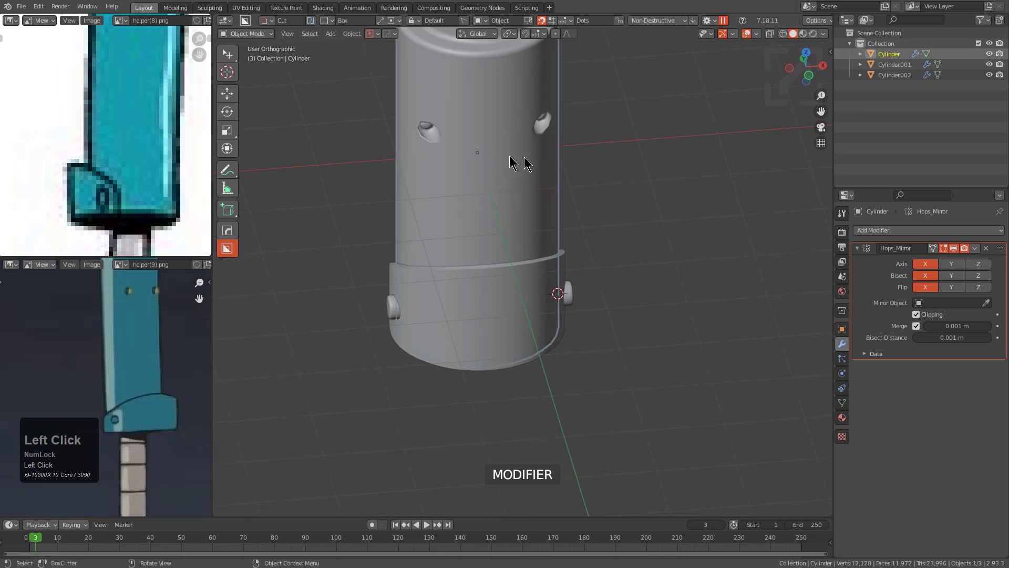
key(ctrl+1)
middle_drag(545, 189, 532, 189)
scroll(544, 258, down, 2)
middle_drag(544, 257, 578, 279)
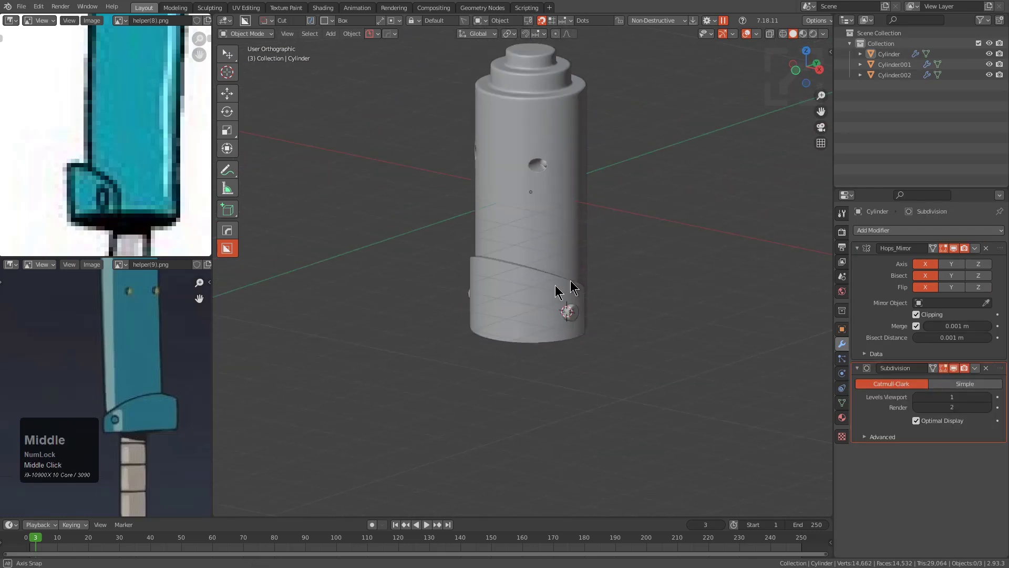
Step: Move the mirrored pin slightly inward along X so it sits closer to the clamp's surface
scroll(505, 311, up, 8)
click(620, 352)
middle_drag(620, 353, 644, 372)
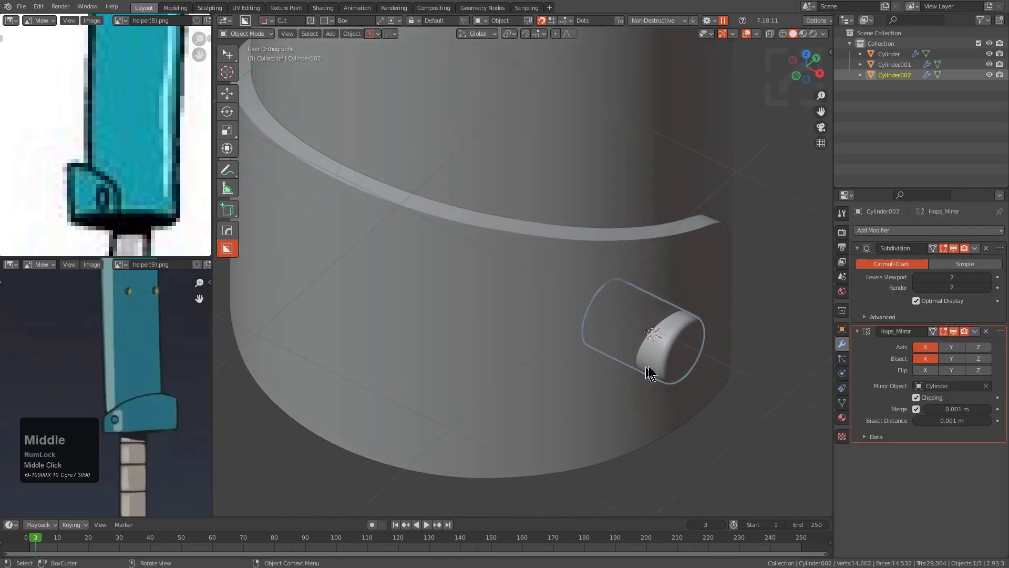
scroll(644, 372, up, 2)
key(g)
key(x)
click(715, 365)
key(alt+a)
scroll(545, 293, down, 6)
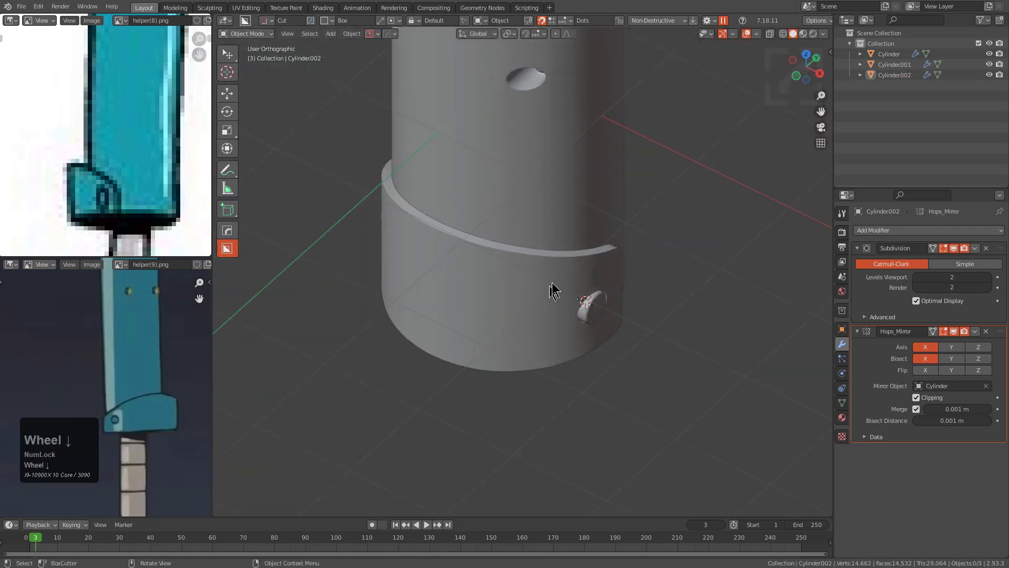
Step: Compare the whole tube model with the tube and its top end in both reference images
mouse_move(549, 356)
middle_down()
mouse_move(655, 308)
mouse_move(597, 296)
mouse_move(584, 363)
mouse_move(560, 371)
middle_up()
scroll(584, 363, down, 1)
scroll(126, 158, down, 2)
mouse_move(145, 158)
middle_down()
mouse_move(127, 243)
mouse_move(140, 174)
middle_up()
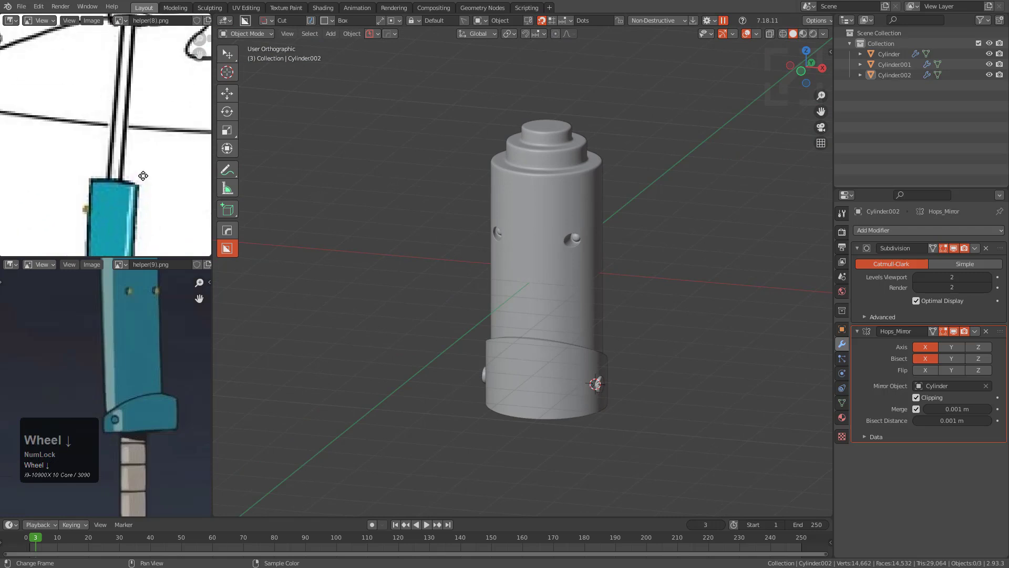
scroll(147, 352, down, 3)
scroll(120, 360, up, 6)
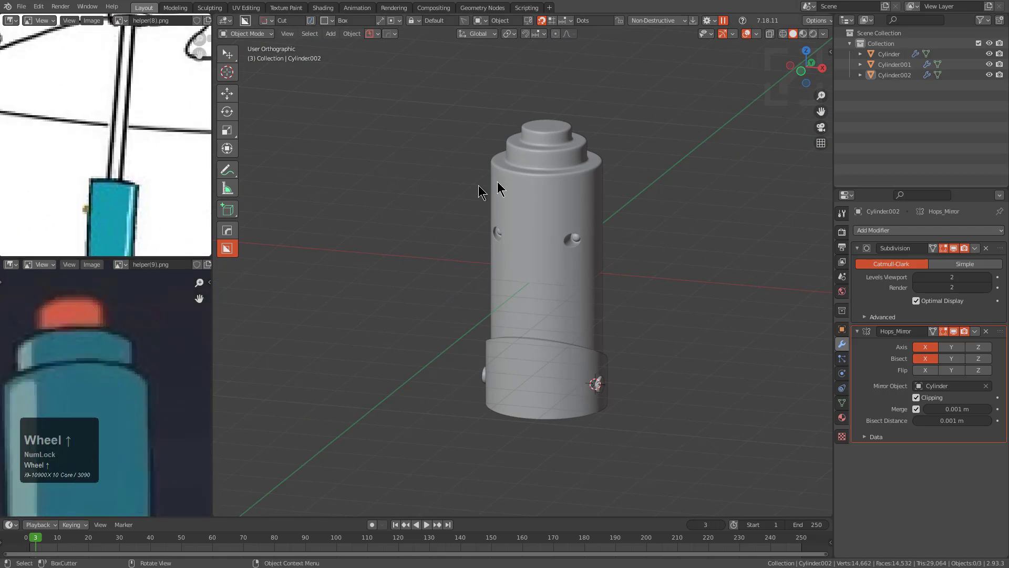
scroll(526, 189, up, 2)
Step: Separate the tube's topmost cap, including its top face and side wall, into its own object
click(547, 192)
key(Tab)
scroll(499, 237, up, 3)
click(479, 212)
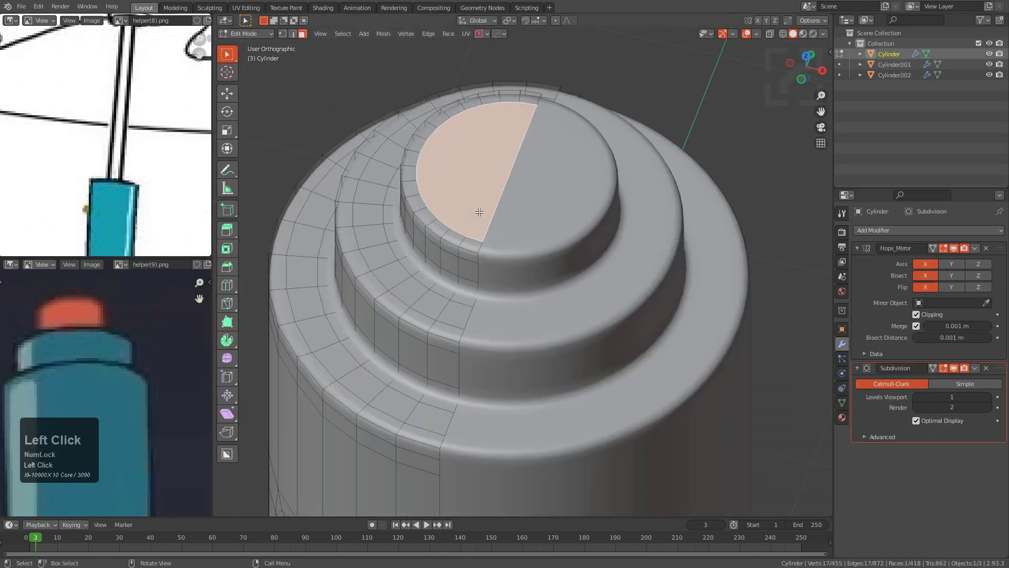
key(ctrl+KP_Add)
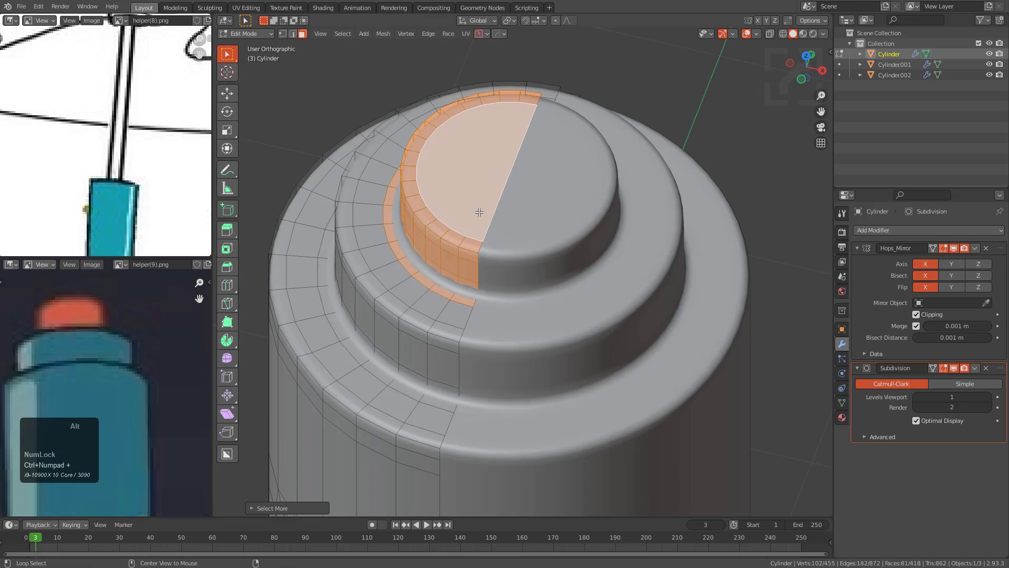
key(alt+z)
key(p)
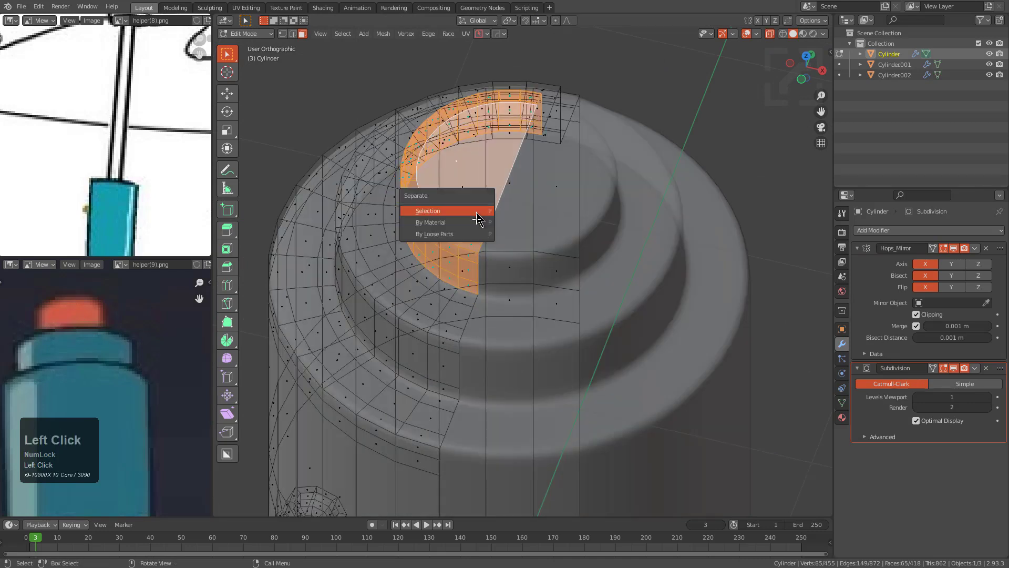
click(477, 215)
key(Tab)
key(alt+a)
Step: Bridge the opening left in the tube's top step with strip faces between opposing rim edges
click(423, 299)
key(Tab)
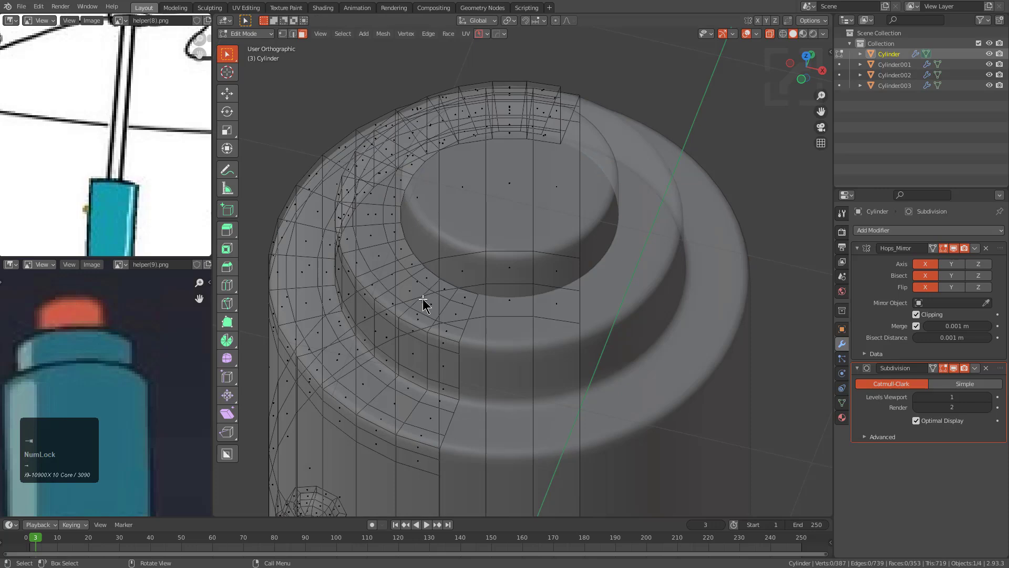
key(KP_7)
key(a)
scroll(482, 420, down, 1)
scroll(502, 276, up, 2)
shift+middle_drag(482, 421, 543, 238)
key(alt+z)
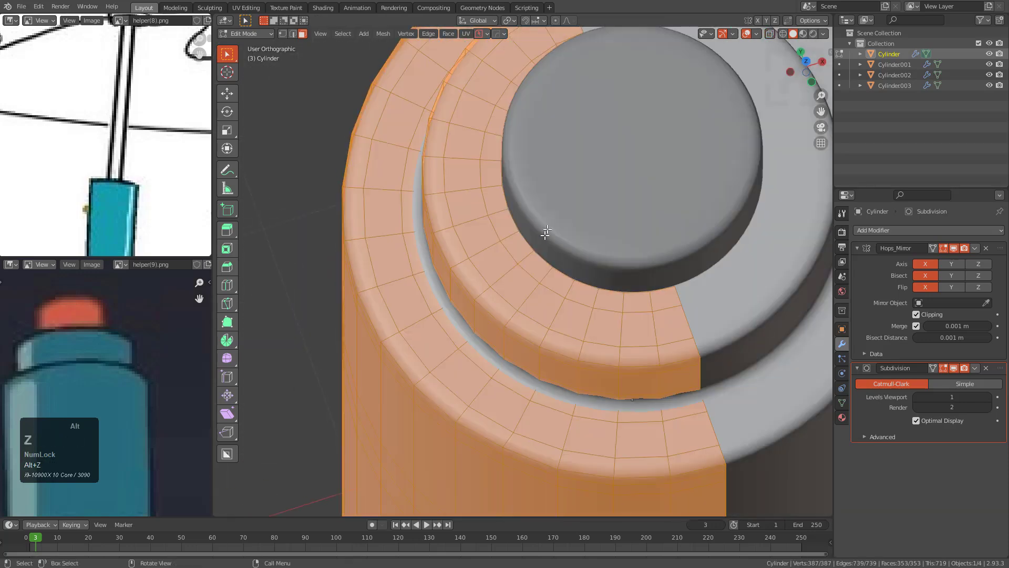
scroll(559, 175, down, 1)
key(2)
key(alt+z)
click(573, 108)
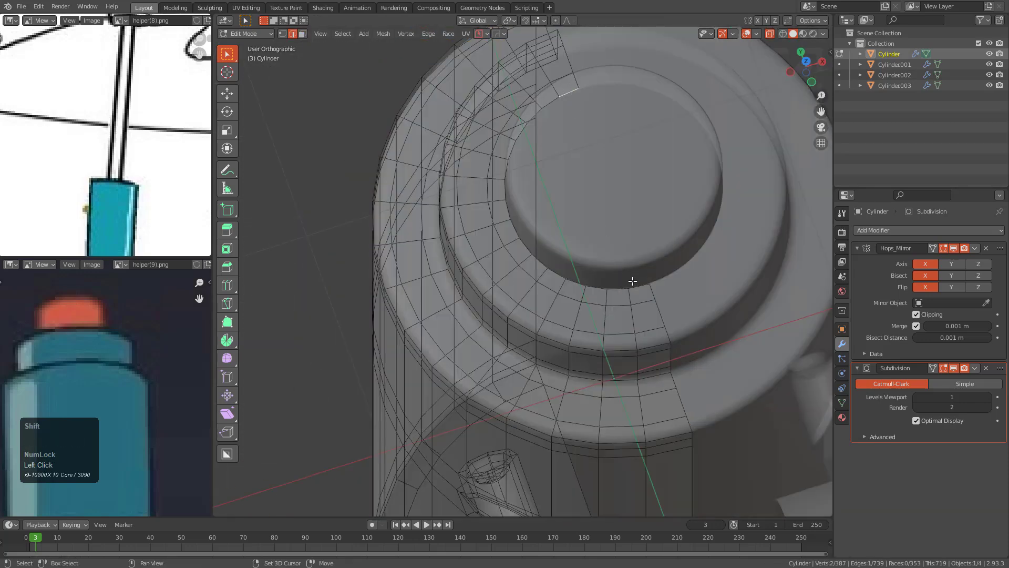
key(f)
key(d)
click(599, 207)
key(f)
key(f)
key(f)
key(f)
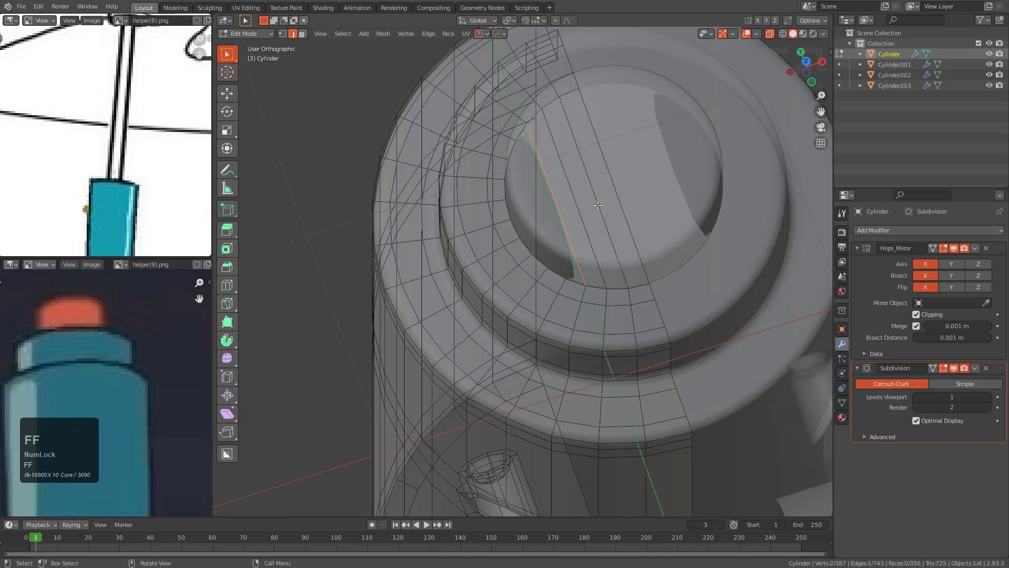
Step: Cut cross edge loops through the strip faces that fill the tube's top opening
key(ctrl+r)
click(535, 185)
right_click(529, 183)
key(ctrl+r)
click(553, 238)
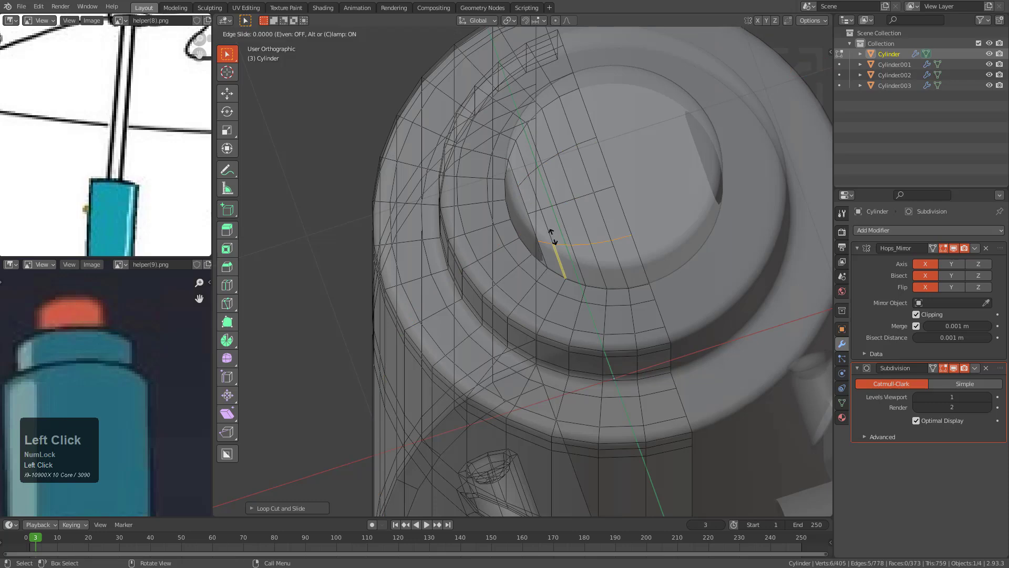
right_click(540, 264)
Step: Undo the stray edit and fill the remaining side gaps in the tube's top opening with faces
key(ctrl+z)
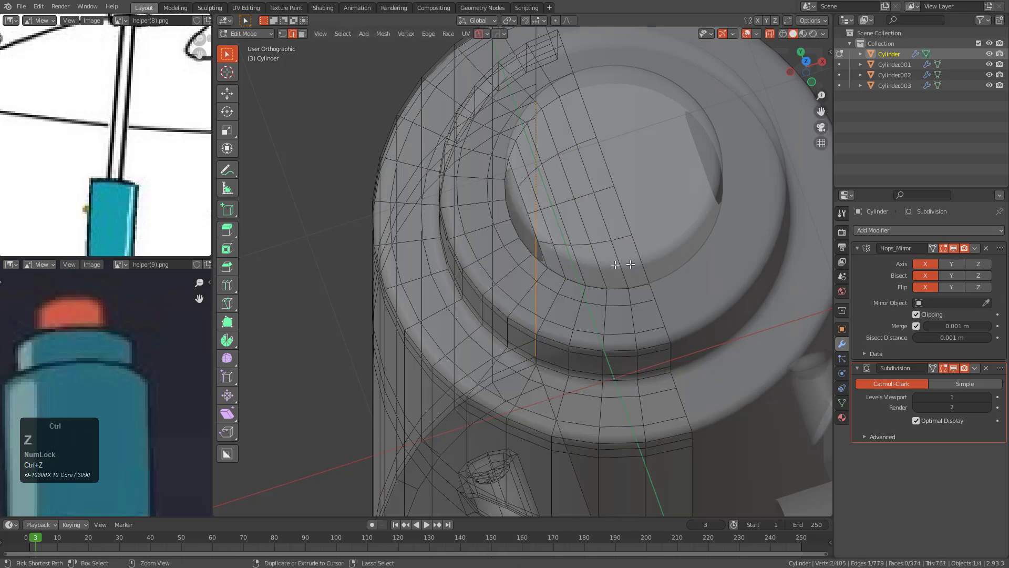
middle_drag(541, 263, 561, 132)
key(f)
key(f)
scroll(594, 230, down, 5)
key(Tab)
key(alt+z)
scroll(577, 235, down, 2)
Step: Isolate the separated cap and fill its open bottom edge loop with a single face
click(562, 98)
right_click(538, 83)
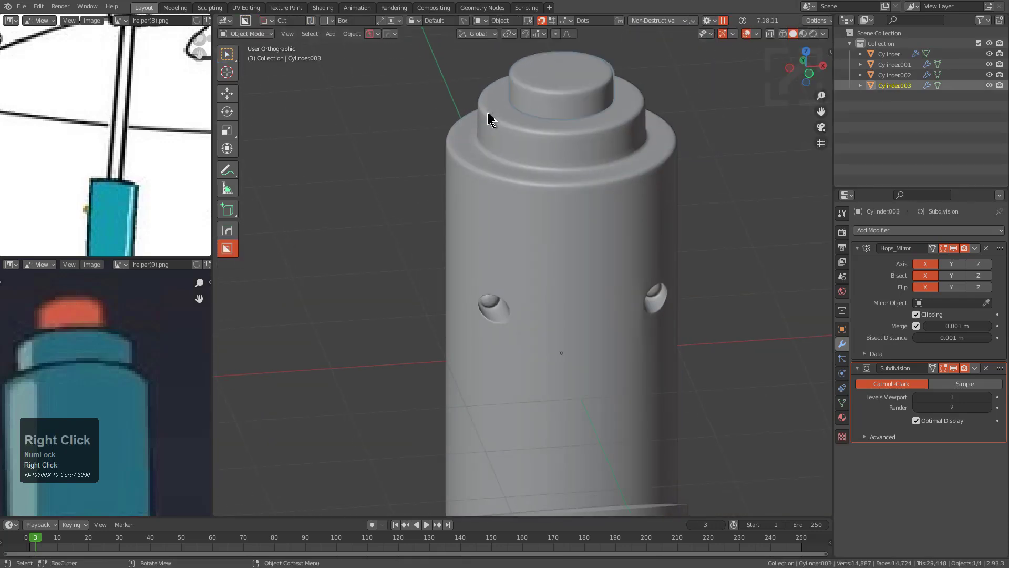
key(KP_Divide)
key(Tab)
key(KP_Decimal)
middle_drag(554, 302, 576, 230)
alt+click(564, 259)
key(f)
key(g)
right_click(648, 242)
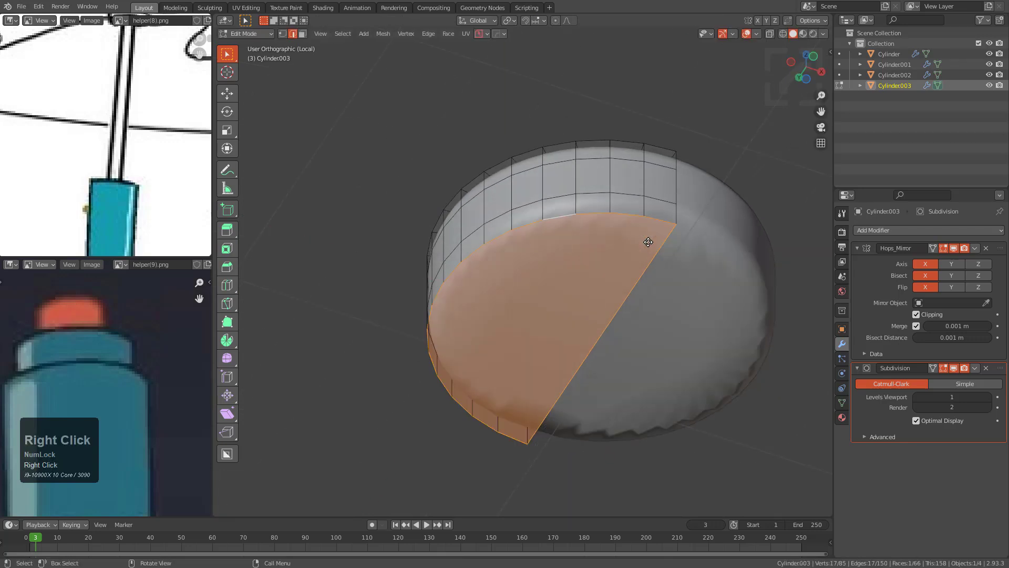
Step: Inset the cap's bottom face by about 0.05 m with Boundary off so the mirror seam stays closed
scroll(730, 265, up, 1)
key(i)
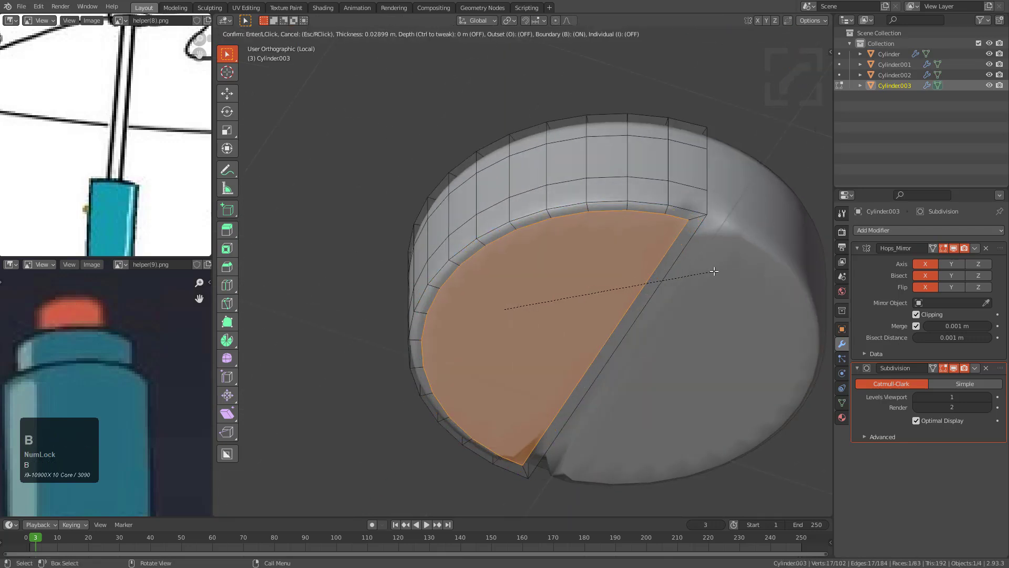
key(b)
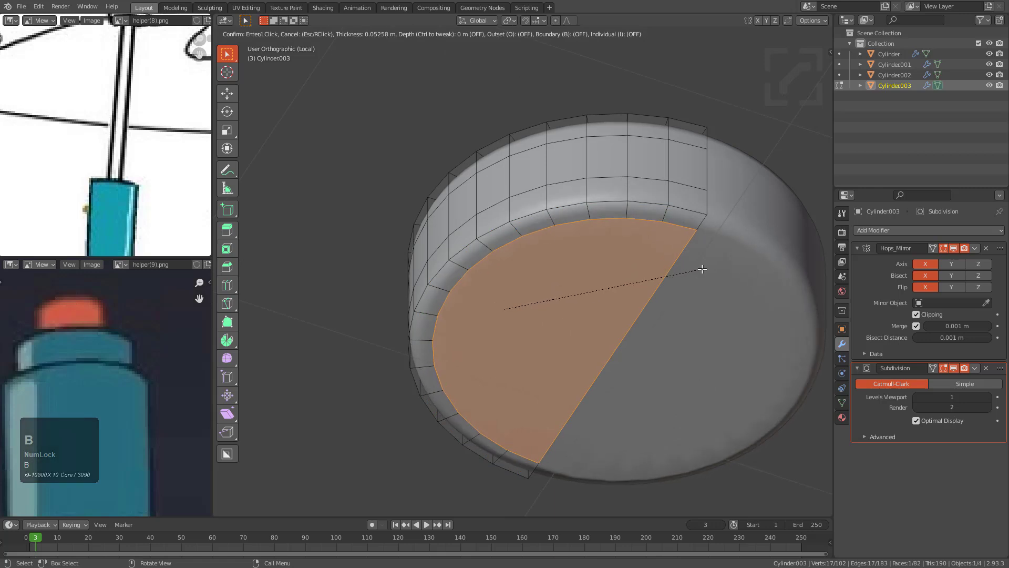
click(703, 269)
Step: Delete the cap's inner bottom face and refill the opening with strip faces between opposing edges
middle_drag(688, 241, 694, 219)
key(x)
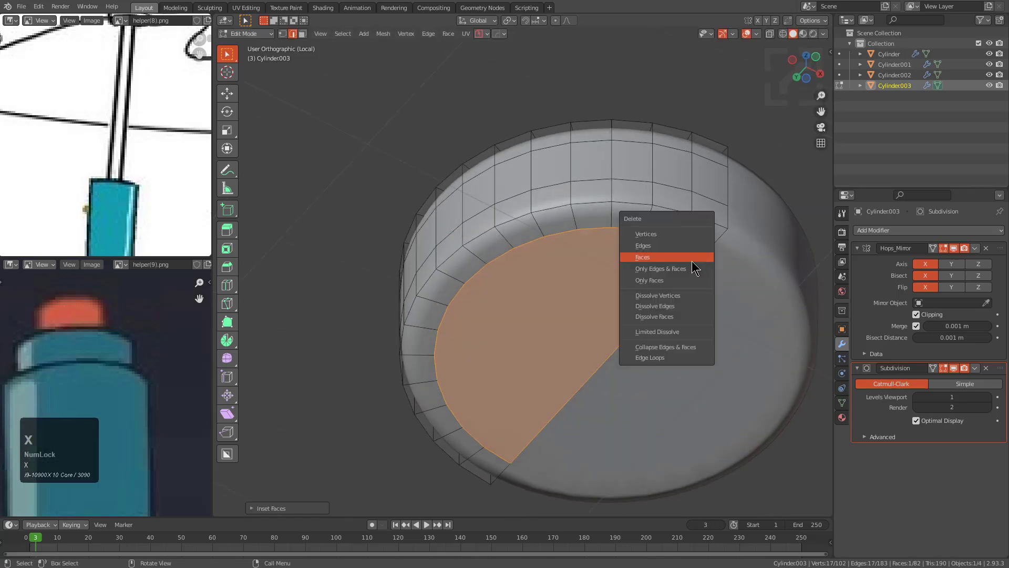
click(668, 257)
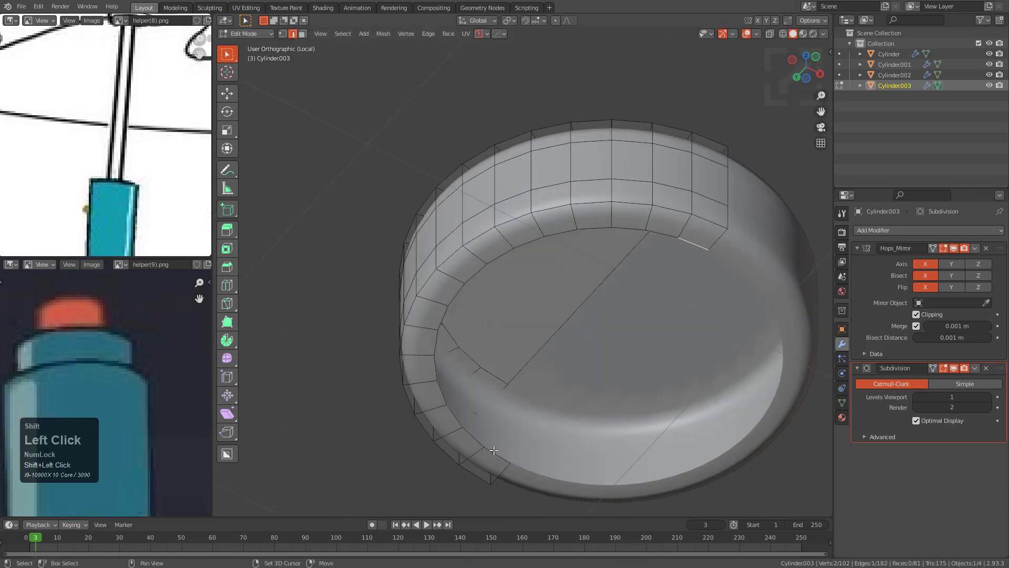
key(f)
key(f)
key(f)
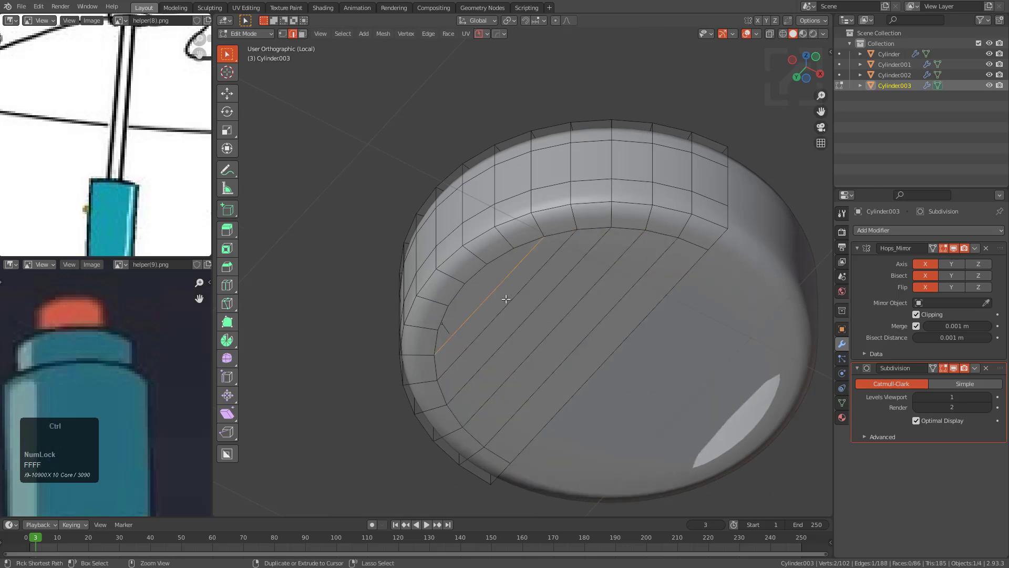
Step: Cut three centred cross loops through the cap's bottom strips and fill the remaining gaps at the curved side
key(ctrl+r)
click(506, 301)
right_click(507, 299)
key(ctrl+r)
click(521, 268)
right_click(521, 267)
key(ctrl+r)
click(464, 331)
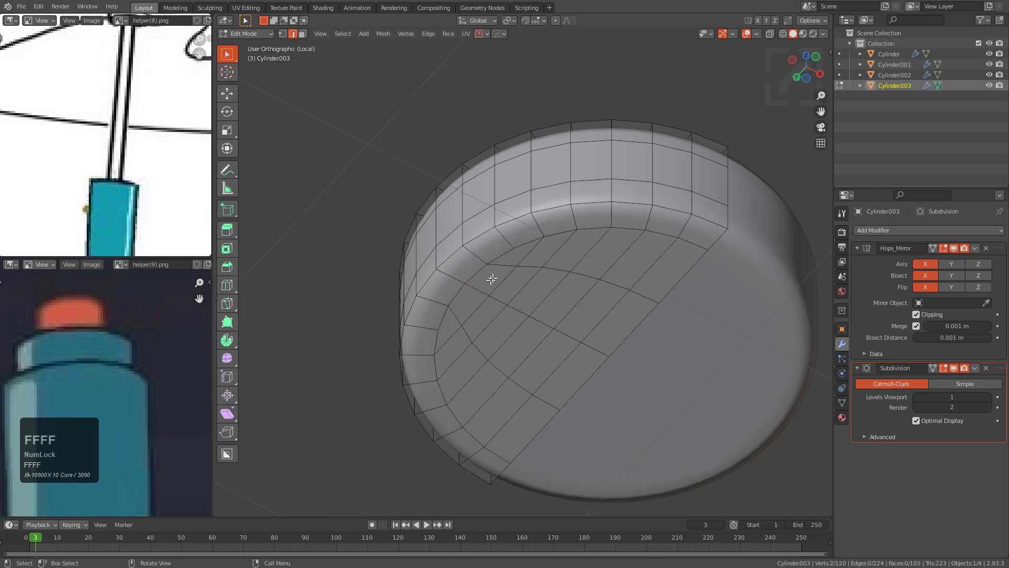
key(f)
Step: Move the cap's lower side edge loop down along Z toward its bottom rim and leave the isolated view
scroll(564, 264, down, 1)
middle_drag(563, 264, 591, 257)
key(Tab)
key(Tab)
scroll(599, 257, up, 1)
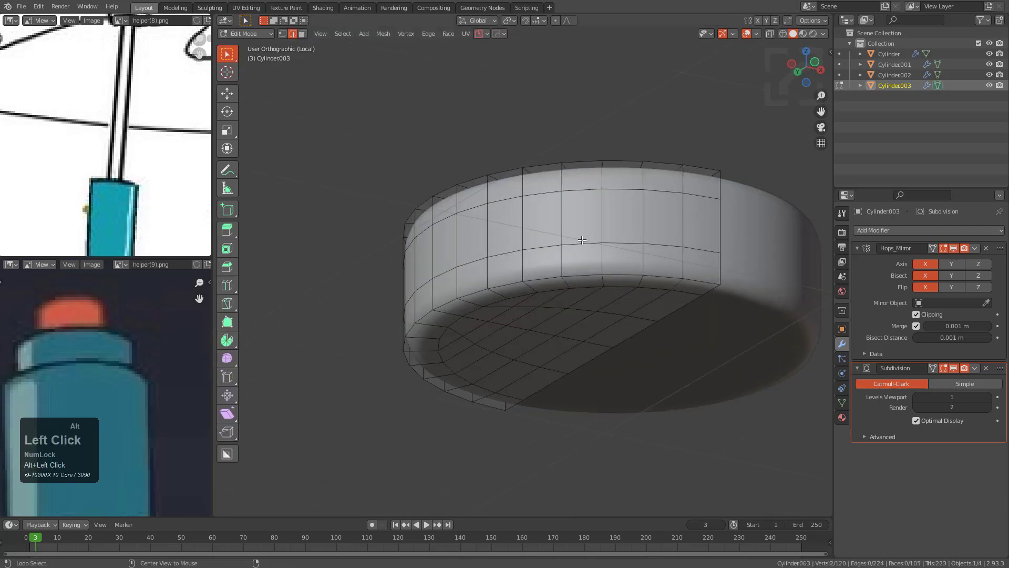
alt+click(582, 240)
key(g)
key(z)
click(582, 256)
key(Tab)
middle_drag(583, 255, 600, 284)
key(Tab)
key(KP_Divide)
Step: Adjust the selected cap geometry once more along Z with the whole tube in view
key(Tab)
scroll(584, 310, down, 3)
key(alt+a)
middle_drag(599, 348, 547, 257)
key(Tab)
scroll(558, 262, up, 6)
key(g)
key(z)
click(557, 273)
key(Tab)
Step: Apply the Solidify modifier on the clamp around the tube's lower end
scroll(547, 257, down, 10)
shift+middle_drag(567, 308, 519, 293)
scroll(564, 277, down, 3)
shift+middle_drag(518, 293, 500, 252)
scroll(534, 295, up, 3)
scroll(500, 253, up, 4)
click(516, 349)
middle_drag(516, 349, 540, 332)
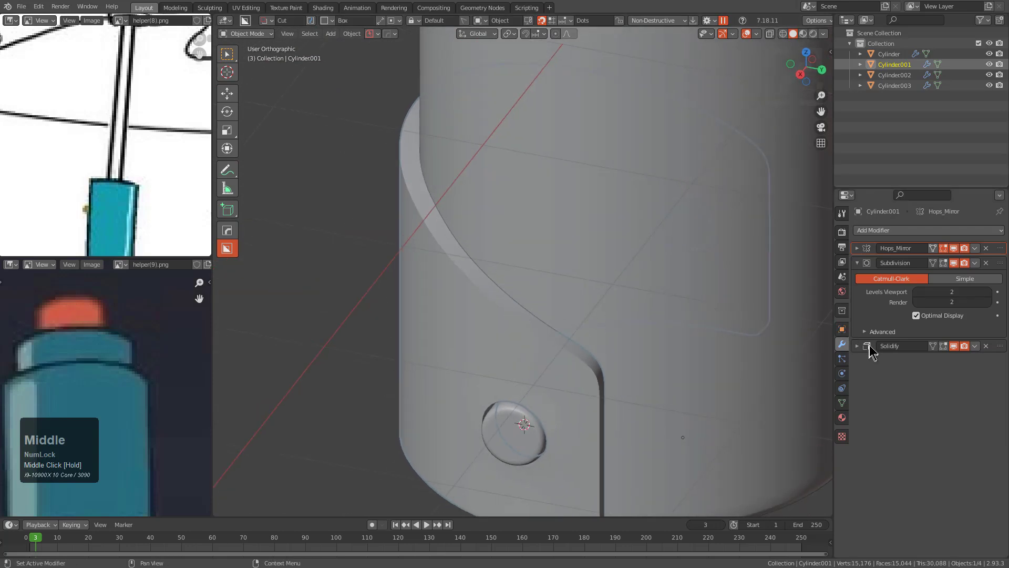
key(ctrl+a)
Step: Shift the clamp's centre-seam geometry along X and delete the faces closing the mirror seam
middle_drag(710, 358, 624, 306)
key(Tab)
key(alt+z)
shift+middle_drag(514, 277, 554, 253)
key(alt+a)
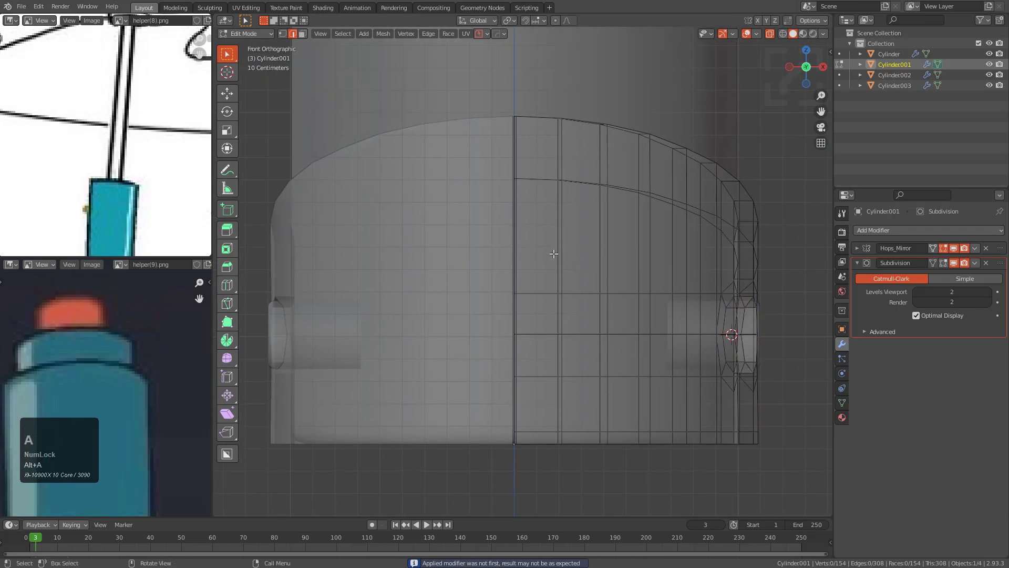
drag(530, 479, 530, 479)
key(g)
key(x)
click(563, 426)
key(x)
click(583, 310)
Step: Add two support edge loops along the clamp's rim thickness, one close to each border
key(alt+z)
middle_drag(614, 252, 518, 331)
scroll(518, 331, up, 3)
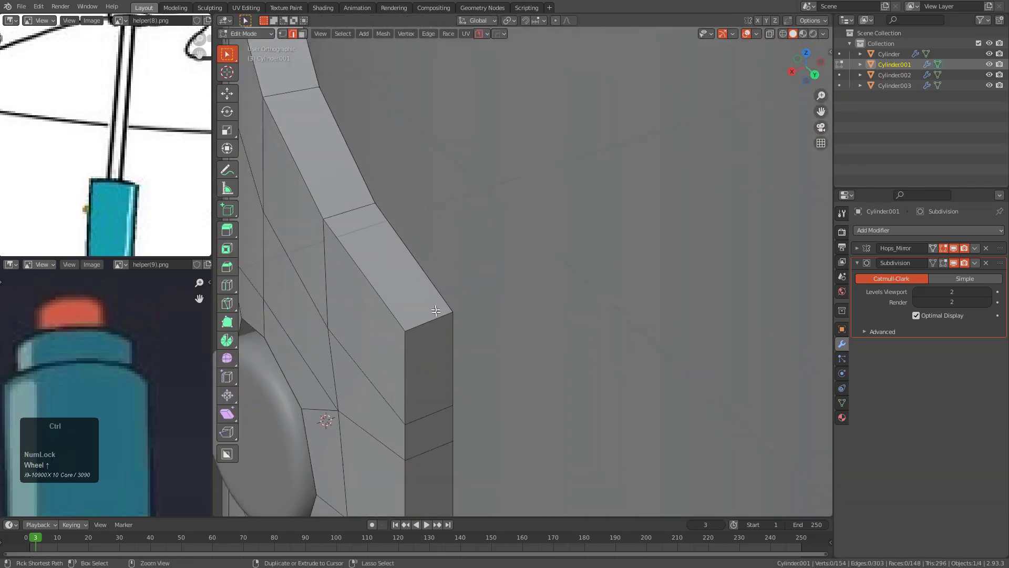
key(ctrl+r)
ctrl+click(437, 328)
click(450, 322)
key(ctrl+r)
click(423, 320)
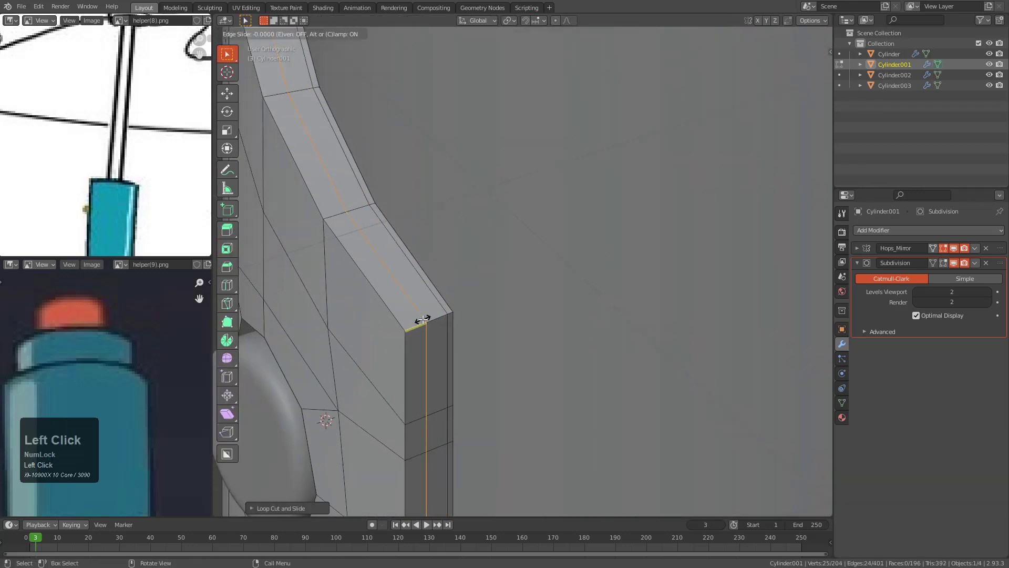
click(409, 323)
Step: Add an evenly offset support loop around the pin hole on the clamp's outer face
scroll(409, 323, down, 5)
middle_drag(409, 324, 552, 286)
scroll(605, 278, up, 4)
key(Tab)
key(Tab)
scroll(616, 273, up, 3)
key(ctrl+r)
click(578, 257)
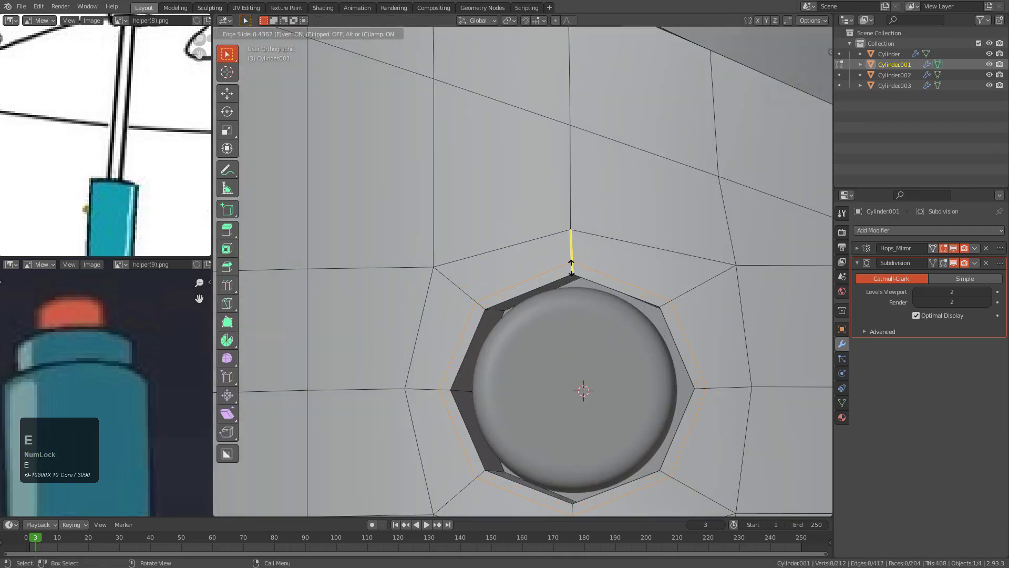
click(575, 268)
Step: Isolate the clamp and add an evenly offset support loop around the pin hole on its inner face
scroll(575, 268, down, 5)
key(Tab)
middle_drag(561, 295, 360, 336)
key(KP_Divide)
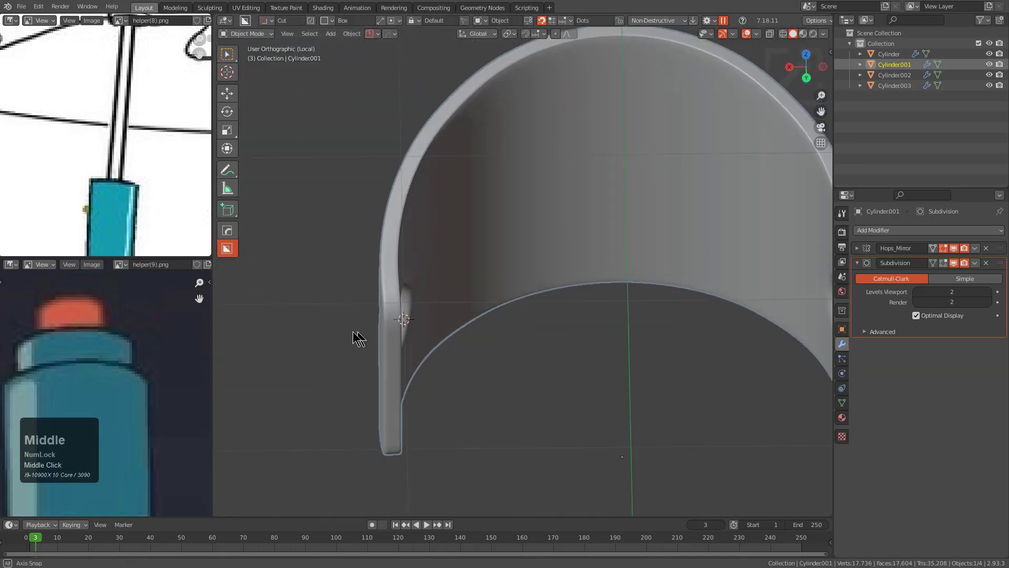
key(Tab)
scroll(570, 333, up, 5)
middle_drag(571, 333, 591, 328)
key(ctrl+r)
click(596, 324)
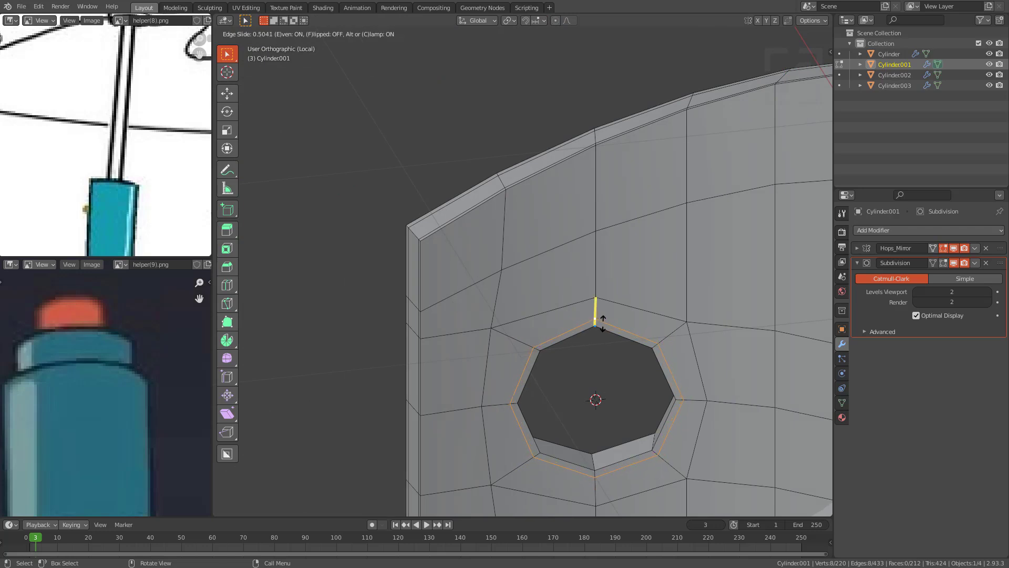
click(604, 324)
key(Tab)
middle_drag(590, 351, 689, 363)
key(Tab)
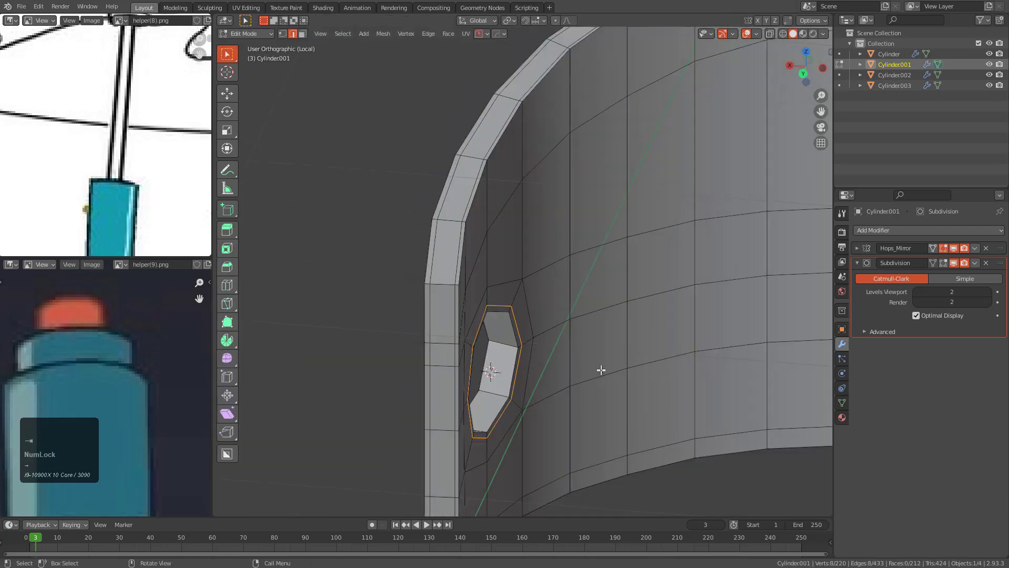
Step: Add two support edge loops around the wall inside the clamp's pin hole, one near each rim
shift+middle_drag(602, 369, 639, 316)
scroll(626, 327, up, 4)
click(558, 396)
click(577, 398)
key(ctrl+r)
click(543, 403)
click(535, 405)
key(Tab)
Step: Bring the other parts back into view and slide the selected edge loop along the pin hole's wall
scroll(535, 405, down, 5)
middle_drag(535, 405, 604, 360)
scroll(605, 360, down, 3)
shift+middle_drag(604, 360, 576, 306)
scroll(518, 323, up, 3)
key(Tab)
key(Tab)
key(KP_Divide)
key(Tab)
key(Tab)
key(ctrl+grave)
key(Tab)
scroll(595, 282, up, 3)
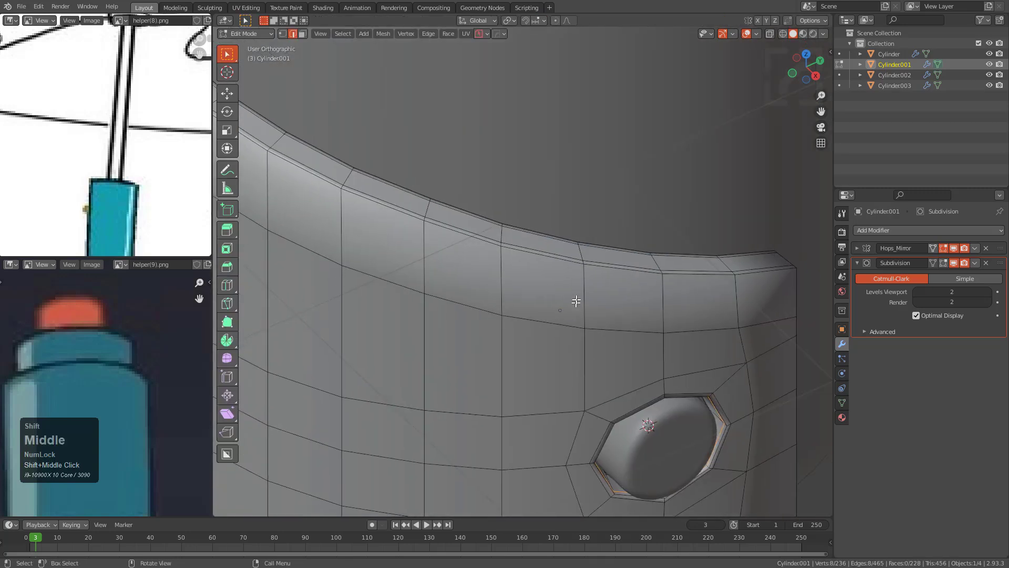
key(g)
key(g)
click(613, 320)
key(Tab)
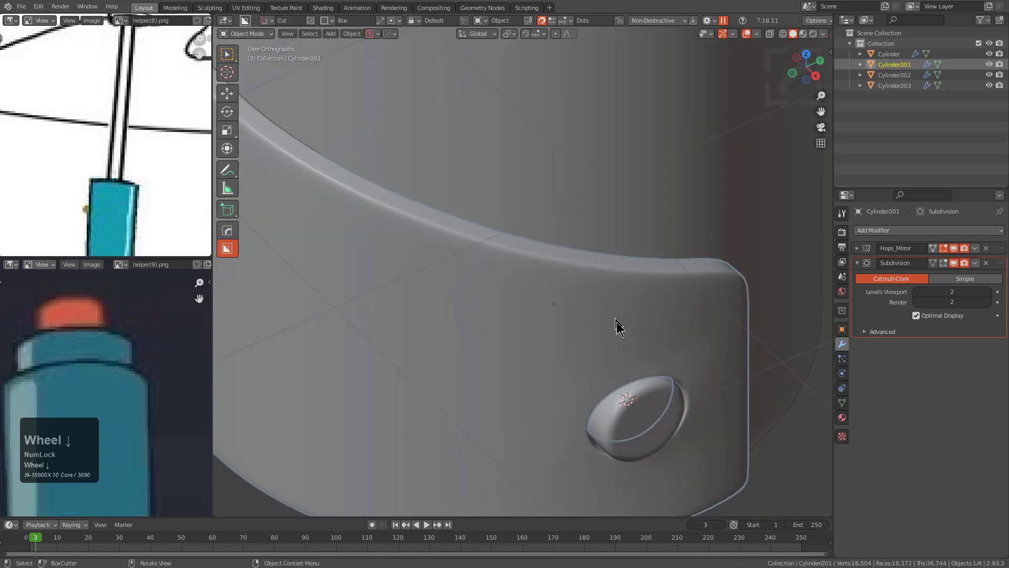
Step: Deselect everything and save the project with PowerSave using the name topostudy_helper
scroll(615, 322, down, 4)
middle_drag(639, 347, 606, 320)
key(alt+a)
scroll(599, 319, down, 5)
middle_drag(514, 288, 526, 247)
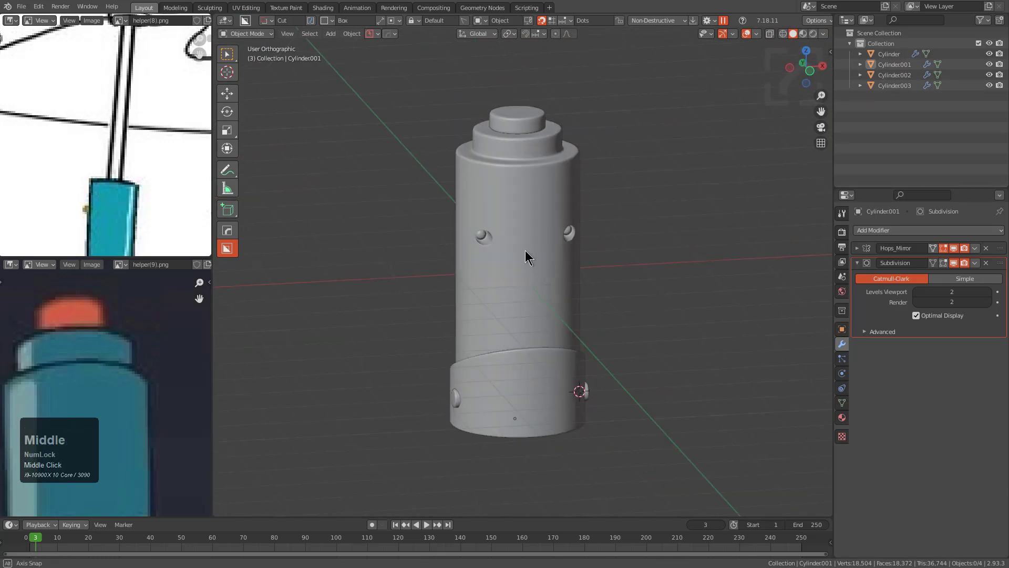
click(370, 33)
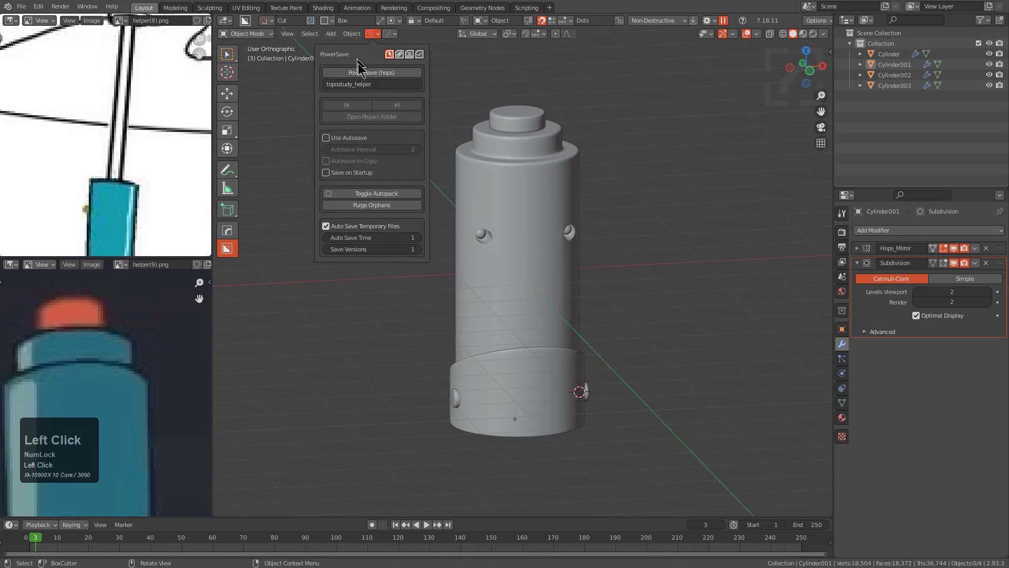
click(360, 73)
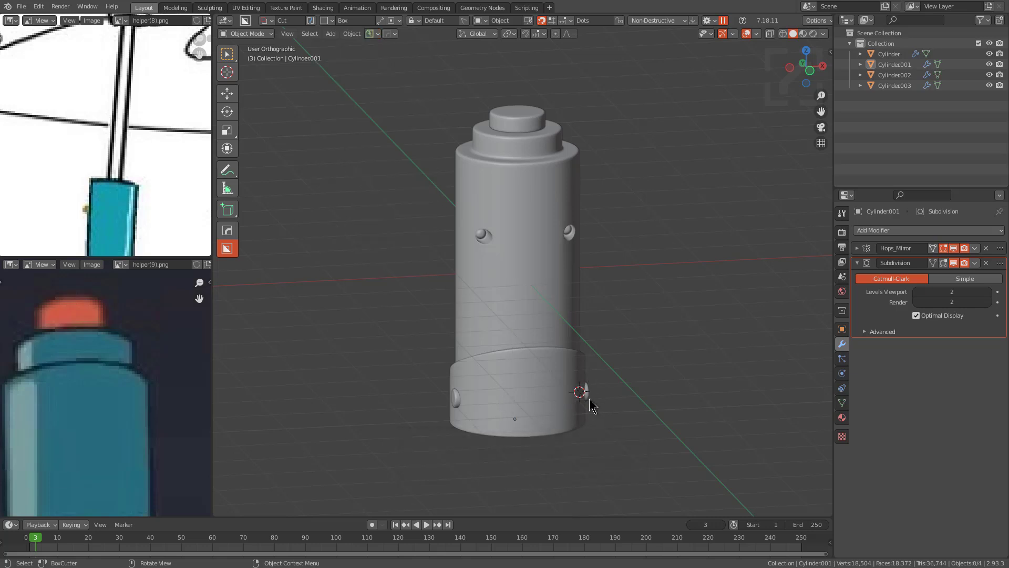
Step: Frame the neck below the blue tube in the helper(8).png reference and reset the 3D cursor to the world origin
middle_drag(582, 386, 547, 412)
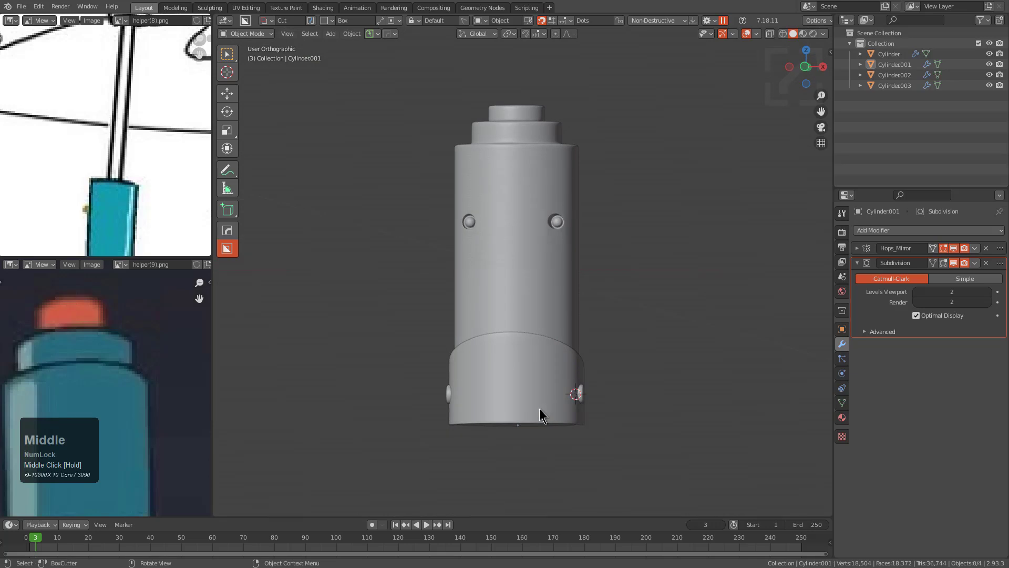
scroll(171, 215, down, 4)
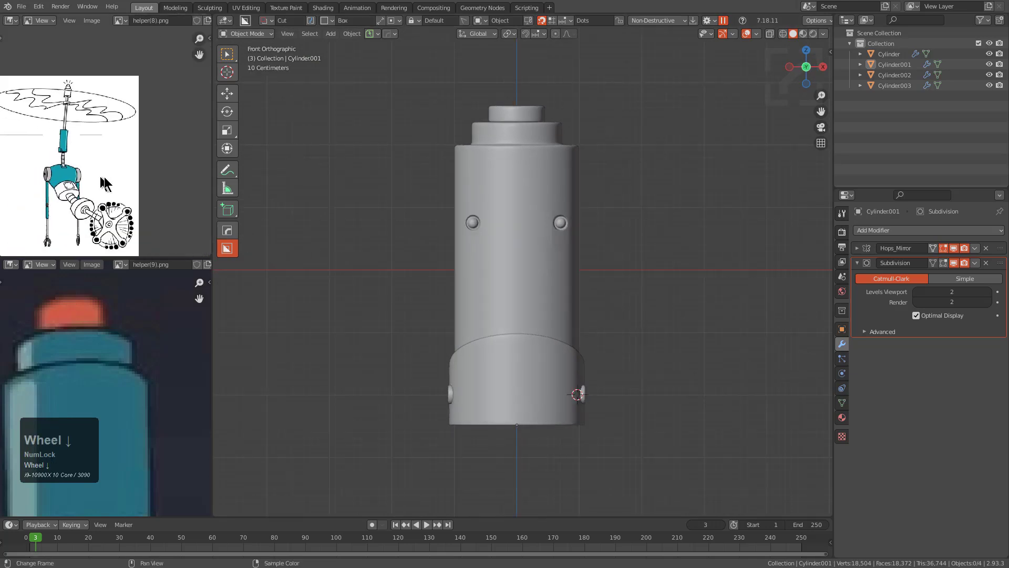
middle_drag(42, 184, 86, 163)
scroll(87, 163, up, 3)
scroll(87, 163, up, 2)
middle_drag(525, 336, 538, 292)
key(shift+c)
key(shift+a)
mouse_move(545, 287)
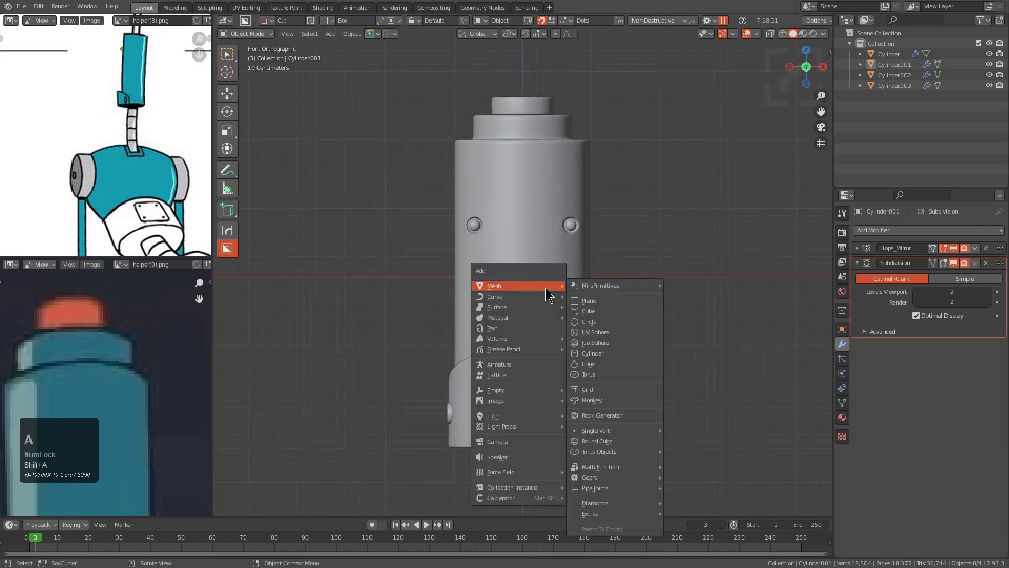
click(602, 361)
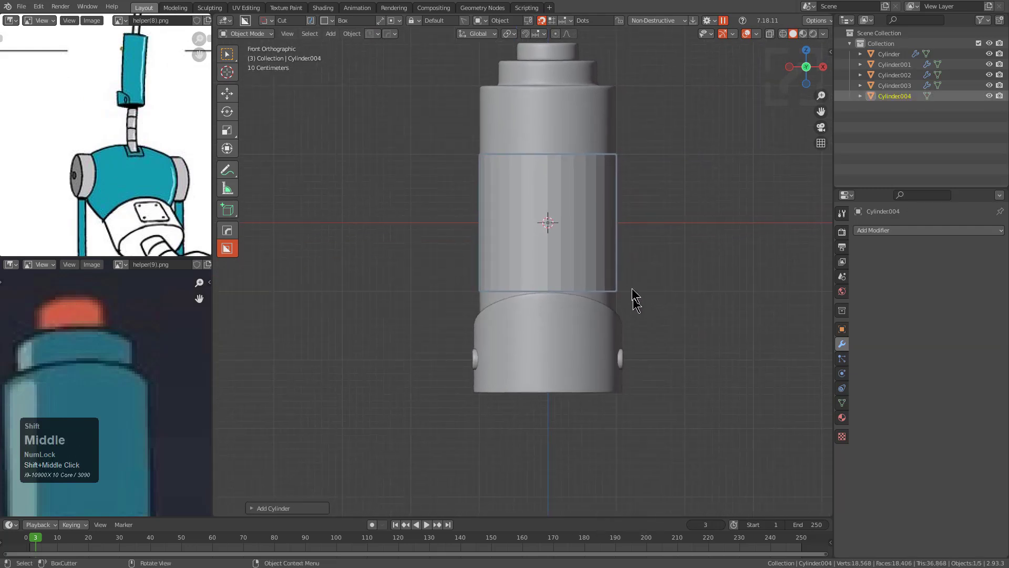
scroll(635, 310, down, 2)
key(s)
key(shift+z)
key(g)
key(z)
click(587, 405)
key(s)
key(z)
right_click(571, 385)
scroll(571, 383, down, 4)
shift+middle_drag(574, 350, 584, 325)
scroll(584, 325, up, 3)
key(x)
click(584, 325)
Step: Select all the tube parts, raise them along Z so they sit clear above the world origin, and deselect them
key(KP_1)
key(KP_3)
key(KP_1)
key(a)
shift+middle_drag(575, 335, 525, 389)
scroll(525, 389, up, 2)
key(g)
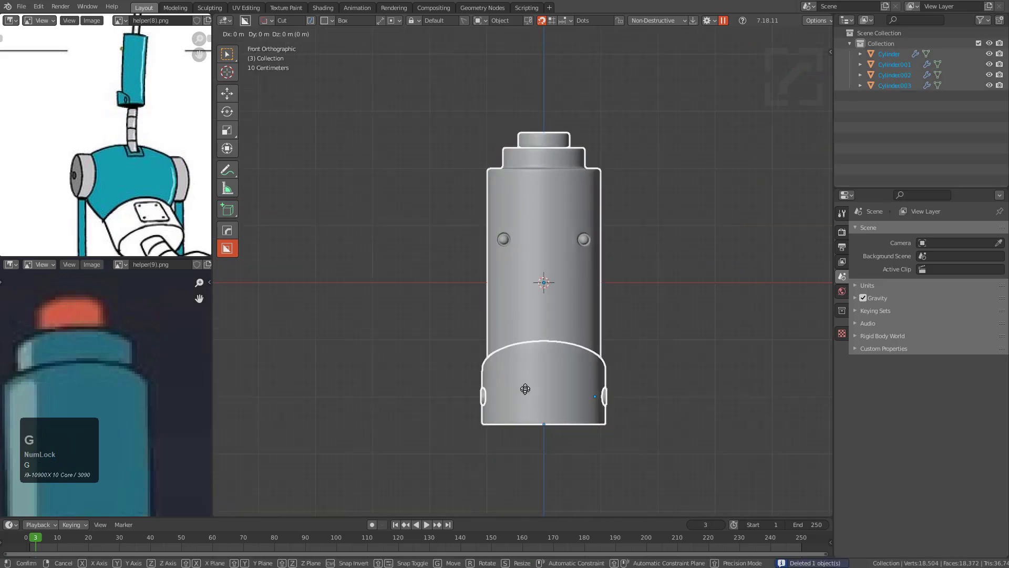
key(z)
click(568, 135)
shift+middle_drag(578, 189, 593, 339)
scroll(594, 342, down, 4)
key(g)
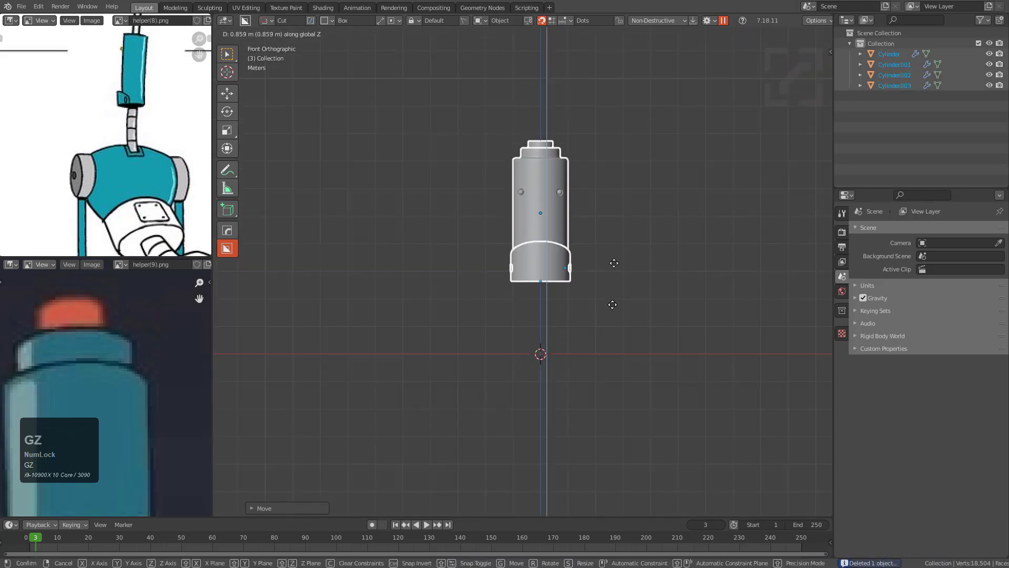
click(625, 358)
shift+middle_drag(625, 357, 604, 295)
scroll(604, 295, up, 3)
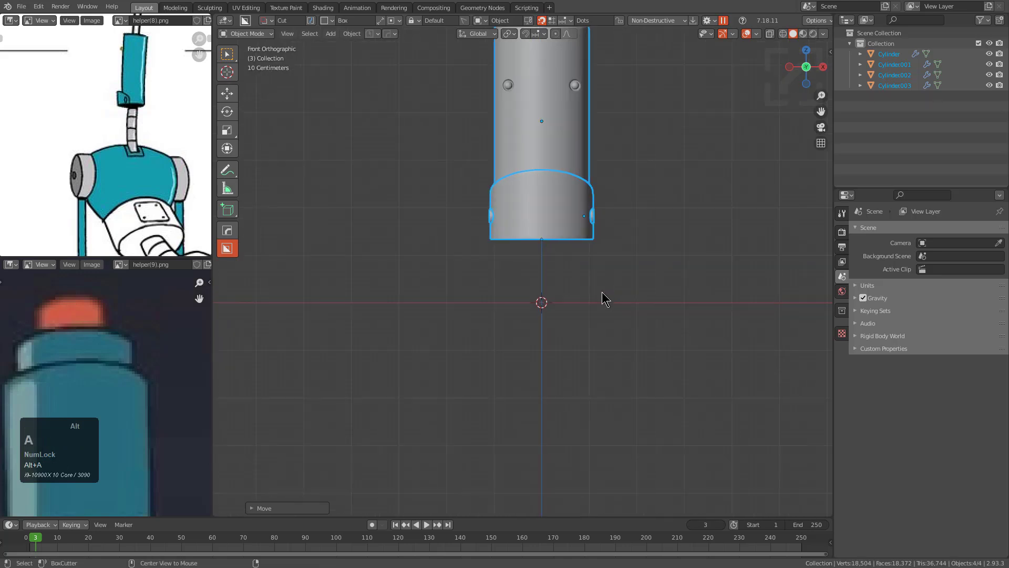
key(alt+a)
Step: Slide the main tube's lowest horizontal support edge loop down closer to its bottom rim
key(KP_3)
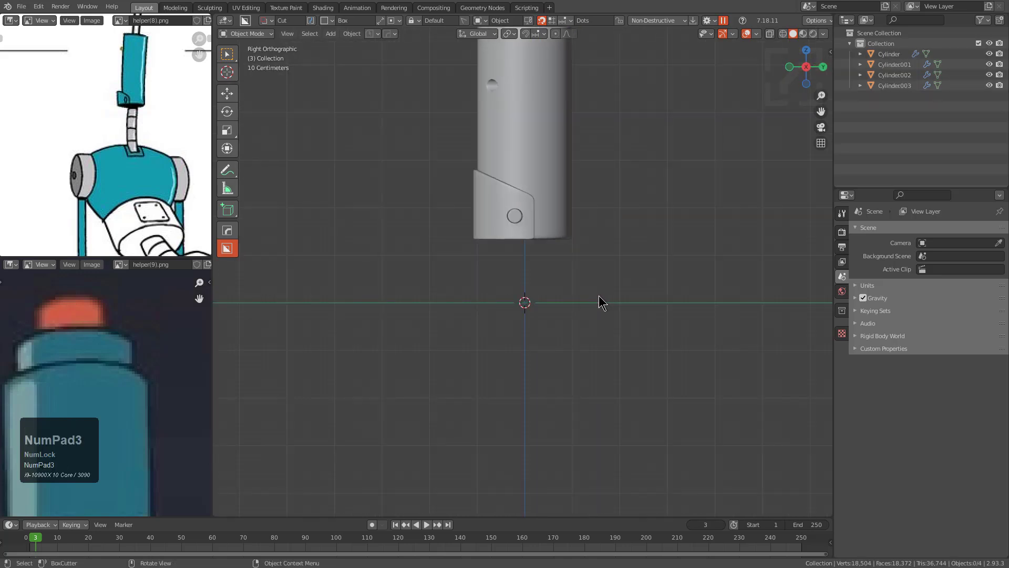
scroll(568, 288, up, 4)
scroll(573, 268, up, 2)
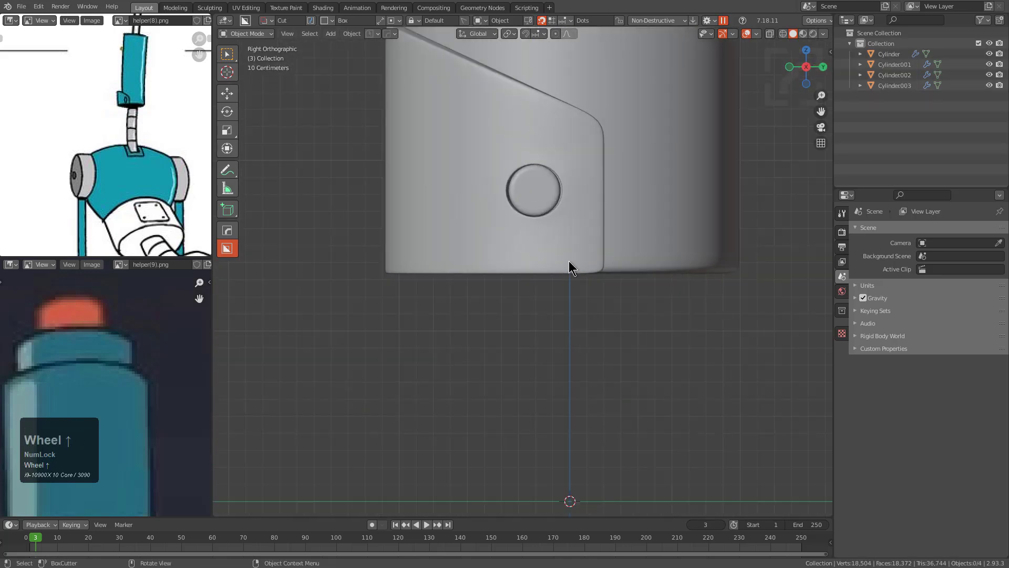
click(655, 256)
scroll(699, 257, up, 2)
key(Tab)
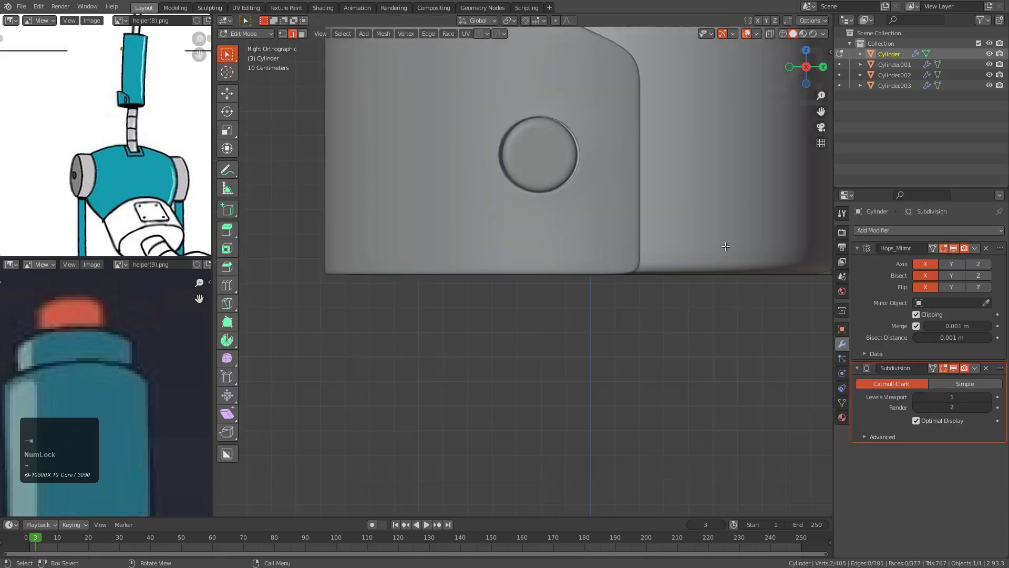
key(alt+z)
alt+click(669, 253)
key(g)
key(g)
click(667, 266)
key(alt+z)
Step: Inset the large half face on the tube's underside and delete the inner face
middle_drag(667, 266, 667, 310)
ctrl+middle_drag(700, 358, 536, 307)
scroll(540, 297, up, 1)
key(3)
click(552, 315)
scroll(554, 310, up, 1)
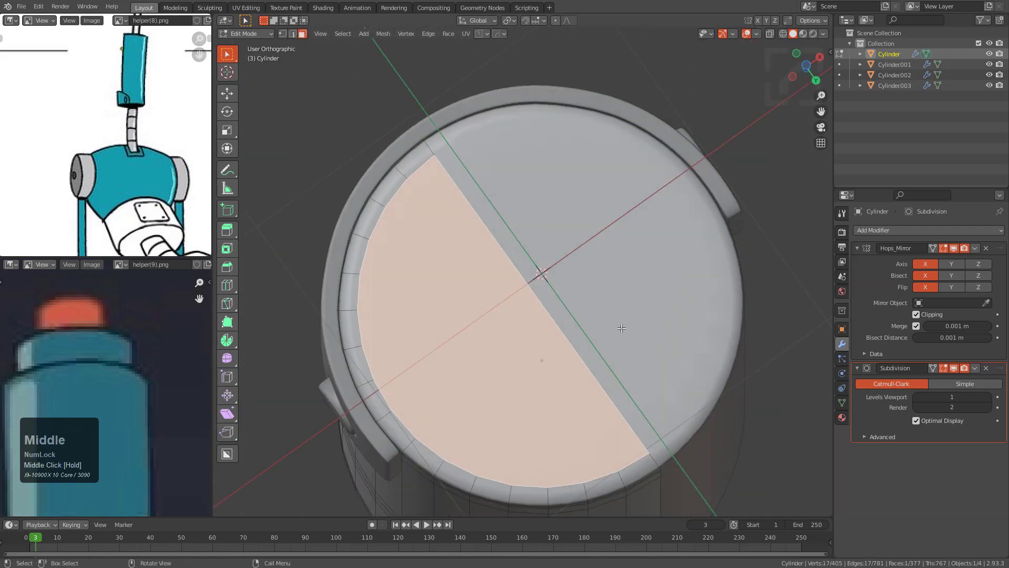
key(i)
click(600, 322)
key(x)
click(600, 321)
Step: Fill the opening in the tube's underside with strips of faces between opposite edges and cut edge loops across them
key(2)
click(430, 187)
key(f)
key(f)
key(f)
key(f)
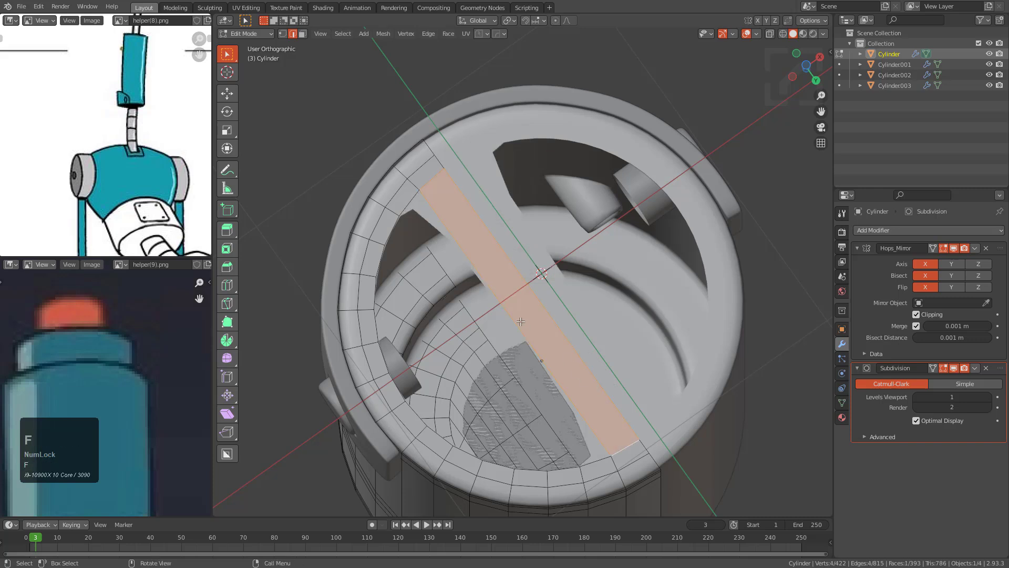
click(433, 376)
right_click(432, 377)
key(ctrl+r)
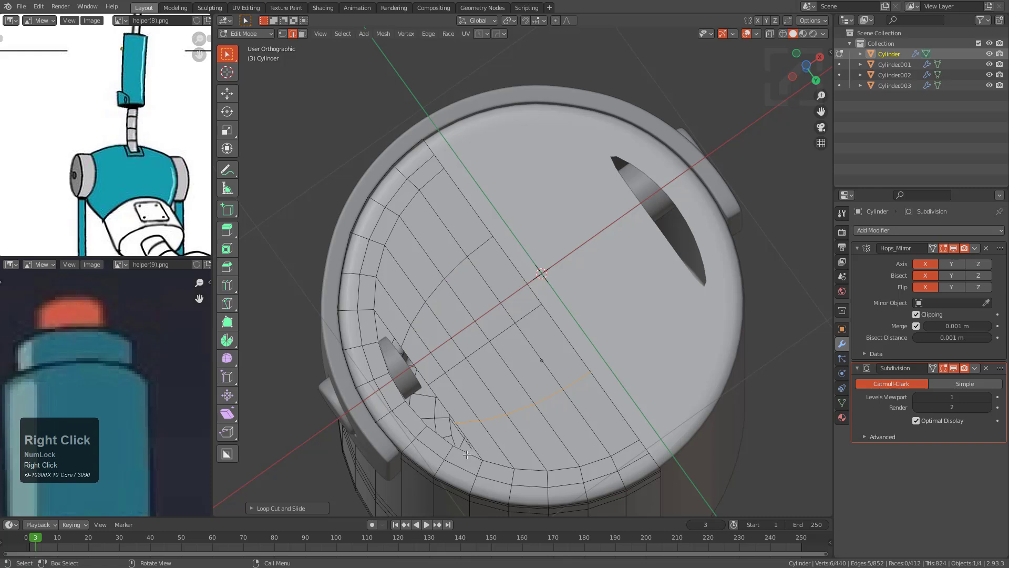
key(Tab)
scroll(509, 327, down, 2)
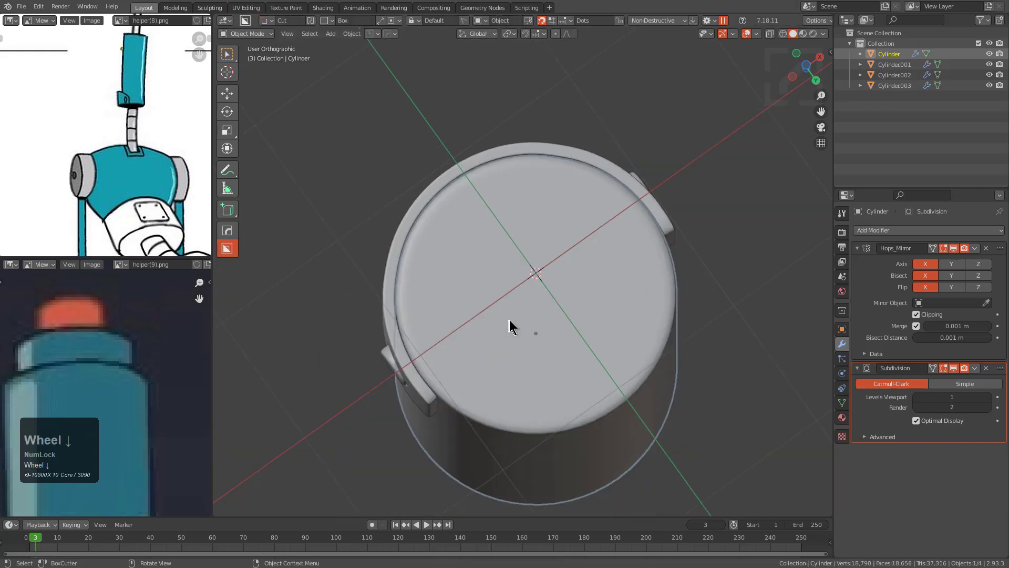
Step: Save the project file with the rebuilt tube bottom
key(KP_1)
scroll(500, 273, down, 5)
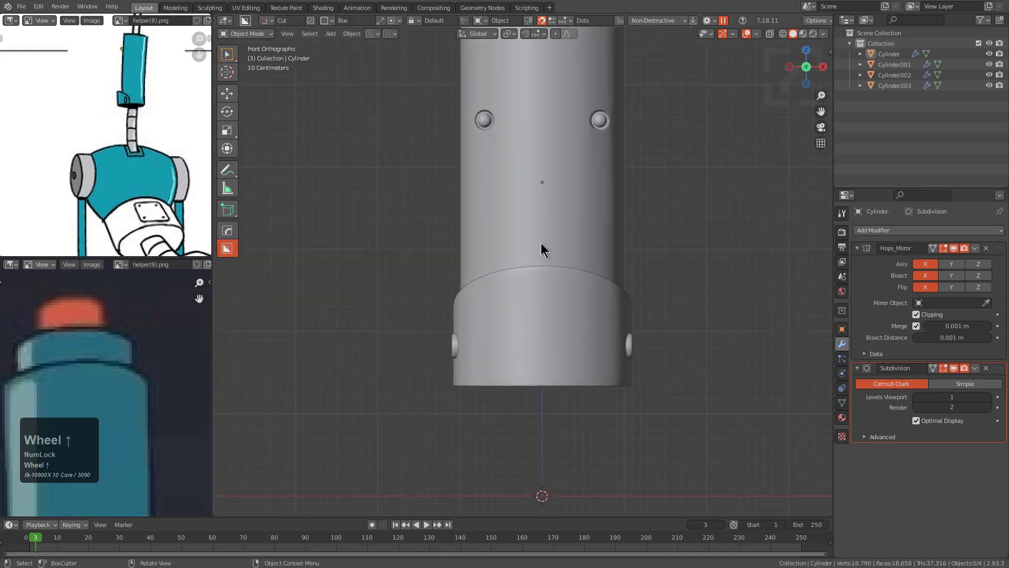
key(ctrl+s)
scroll(538, 221, up, 1)
middle_drag(549, 269, 568, 314)
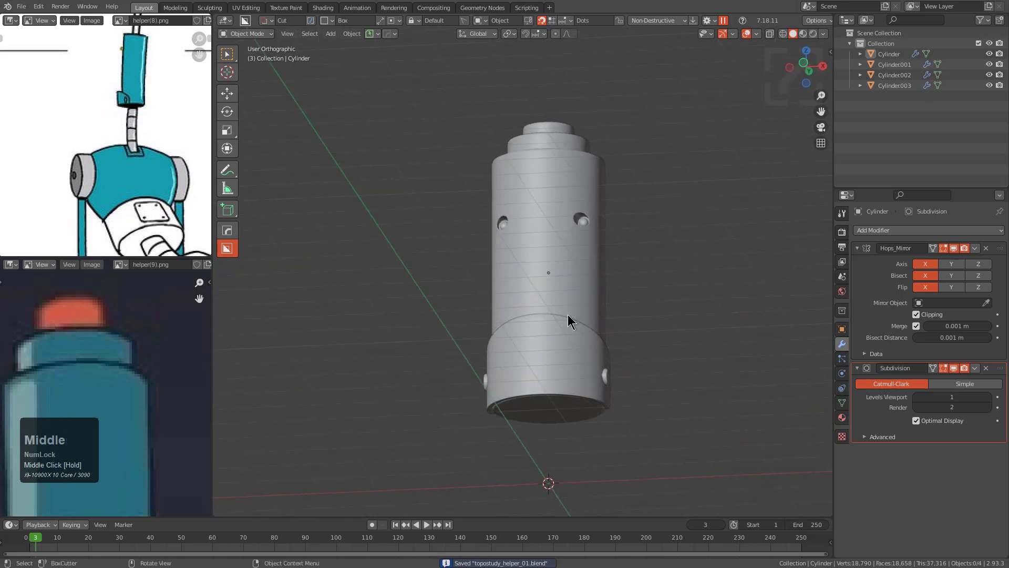
Step: Add a Bezier curve at the world origin, turn on X-ray and rotate the curve upright
key(KP_1)
key(shift+a)
click(572, 339)
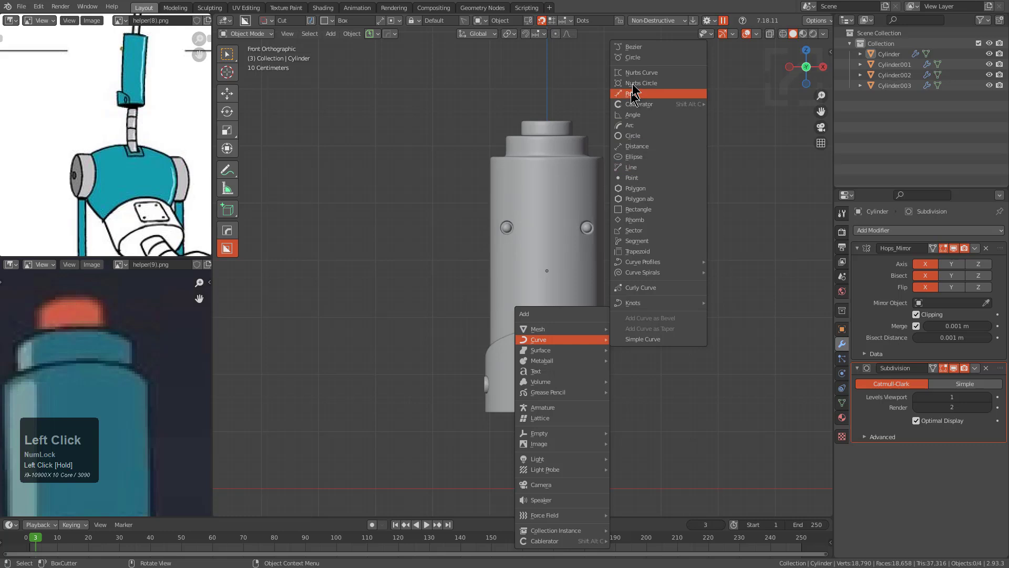
click(642, 50)
key(alt+z)
key(KP_1)
key(r)
key(KP_Enter)
key(KP_3)
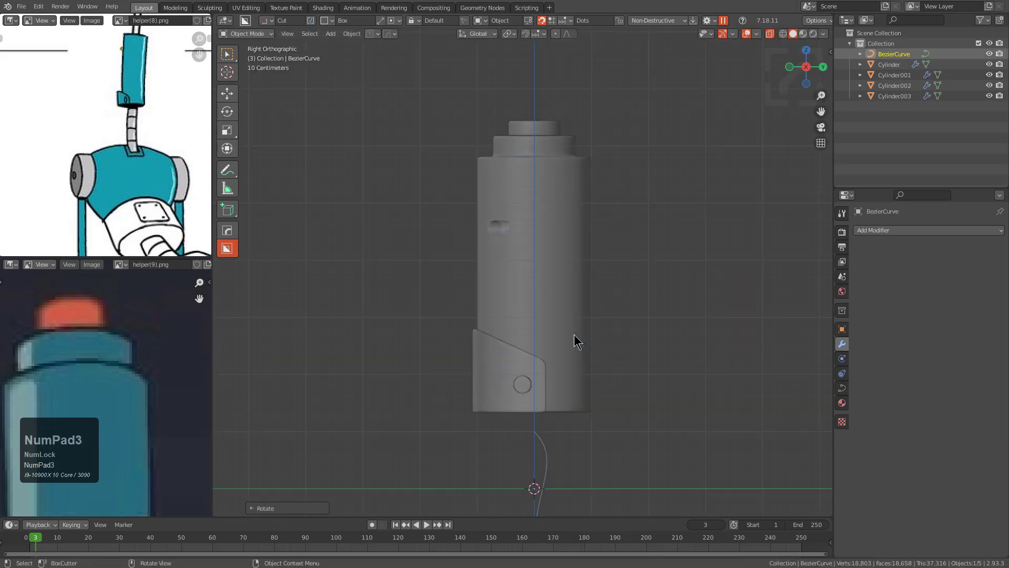
Step: Move the curve's upper control point to the centre of the tube's bottom and rotate its handles
key(Tab)
scroll(604, 282, up, 2)
key(g)
click(569, 269)
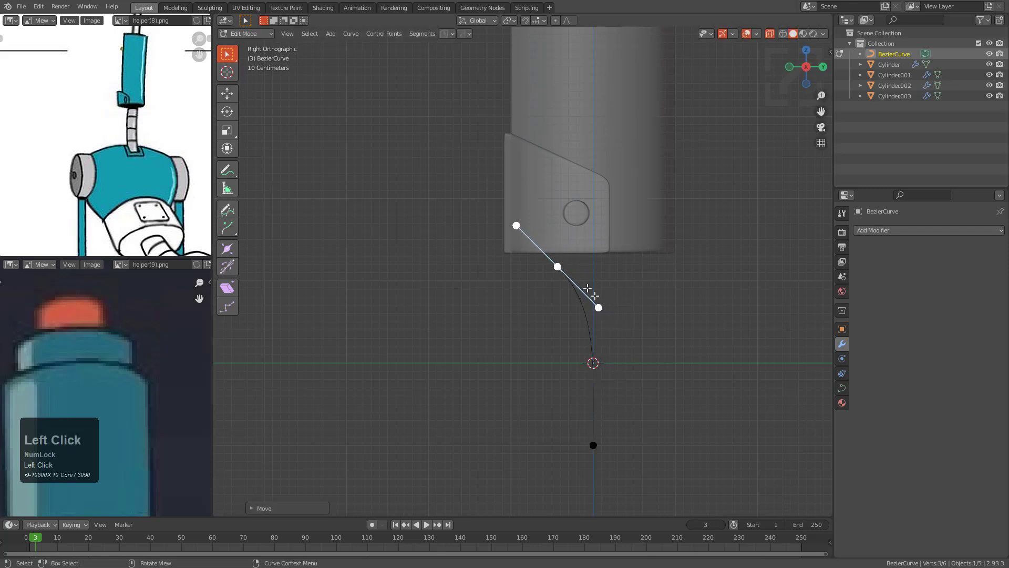
key(r)
click(535, 333)
key(g)
click(569, 321)
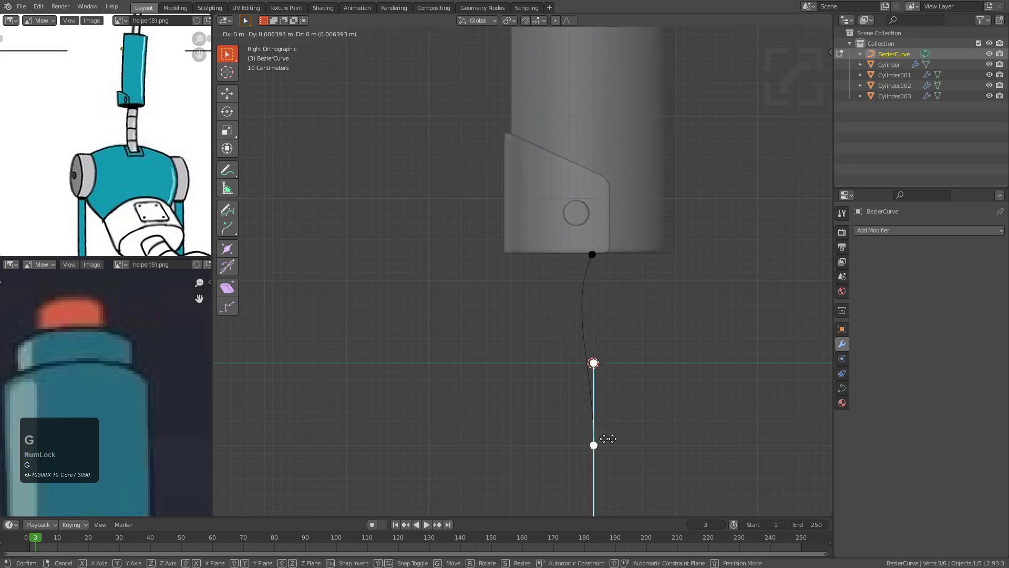
Step: Rotate the curve's lower control point and move it diagonally down along positive Y to give the neck a bend
key(r)
click(670, 417)
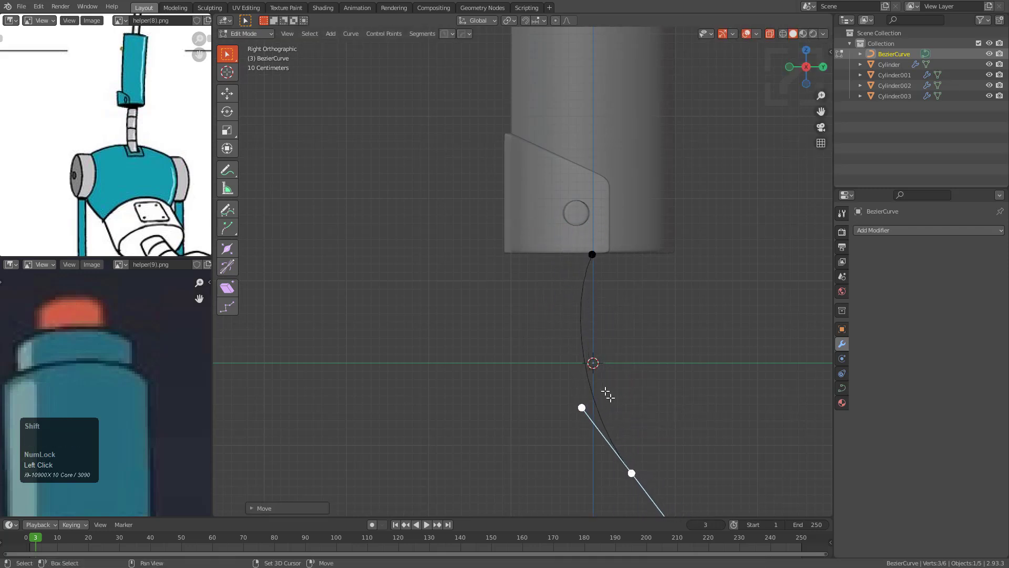
shift+middle_drag(620, 412, 581, 332)
key(g)
click(613, 383)
key(r)
click(597, 372)
key(g)
click(608, 385)
Step: Reposition the curve's lower control point and extend its upper handle to smooth the bend
click(560, 375)
key(g)
click(550, 323)
click(627, 439)
key(g)
click(509, 364)
key(g)
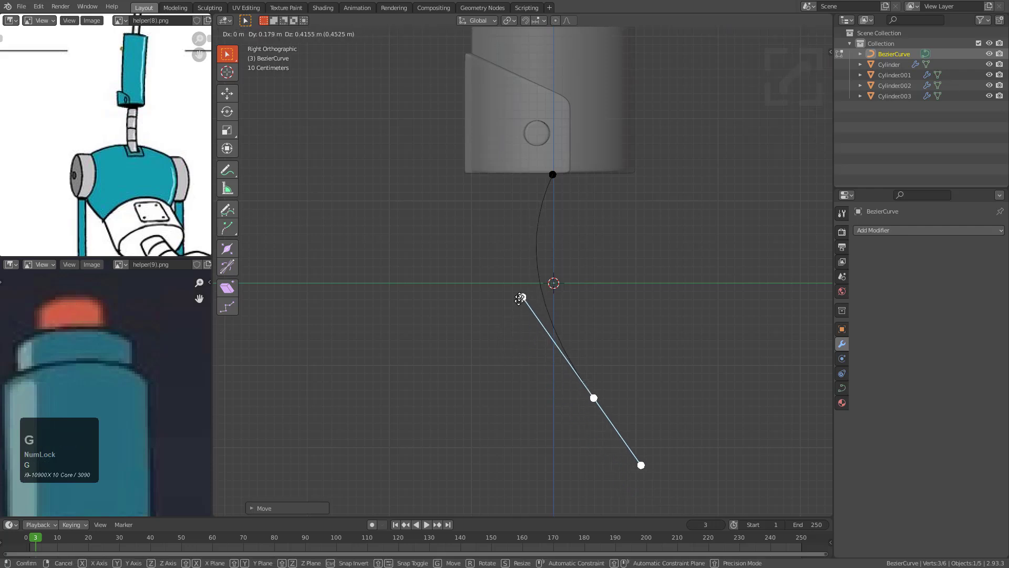
click(532, 349)
click(531, 349)
key(g)
click(517, 272)
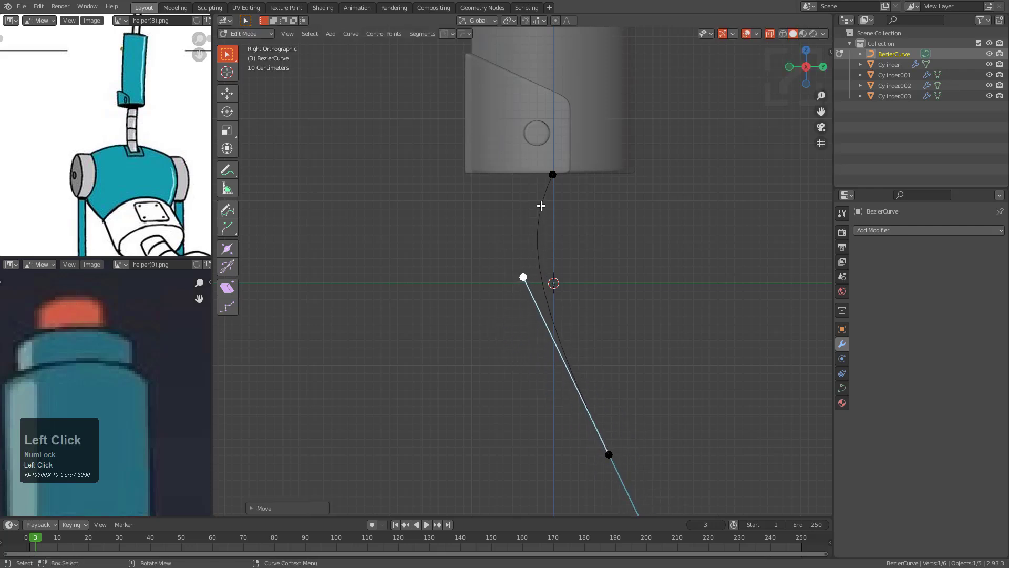
Step: Straighten the upper point's lower handle beneath the tube, adjust the lower point's upper handle, and raise the lower point to shorten the curve
key(g)
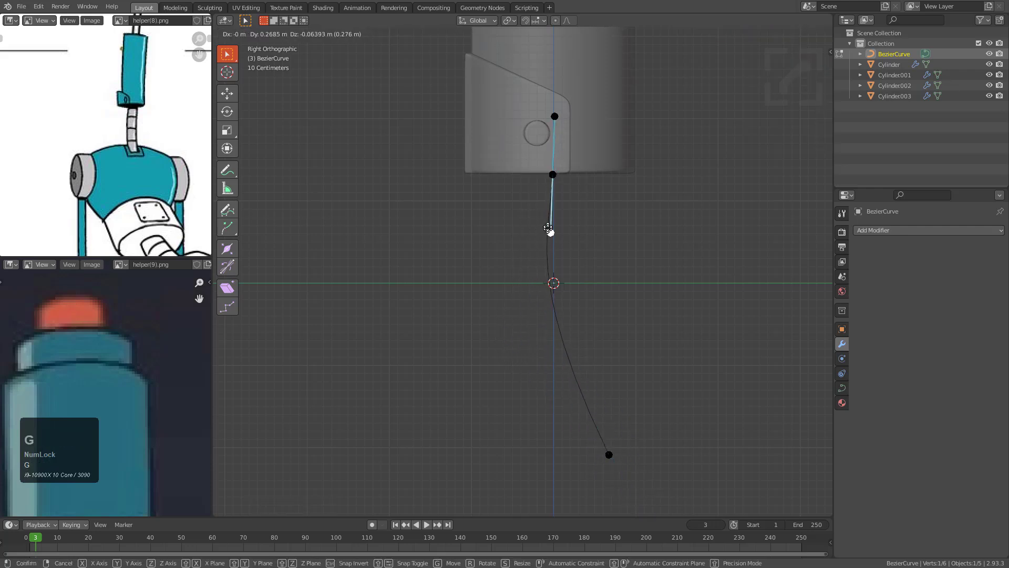
click(549, 203)
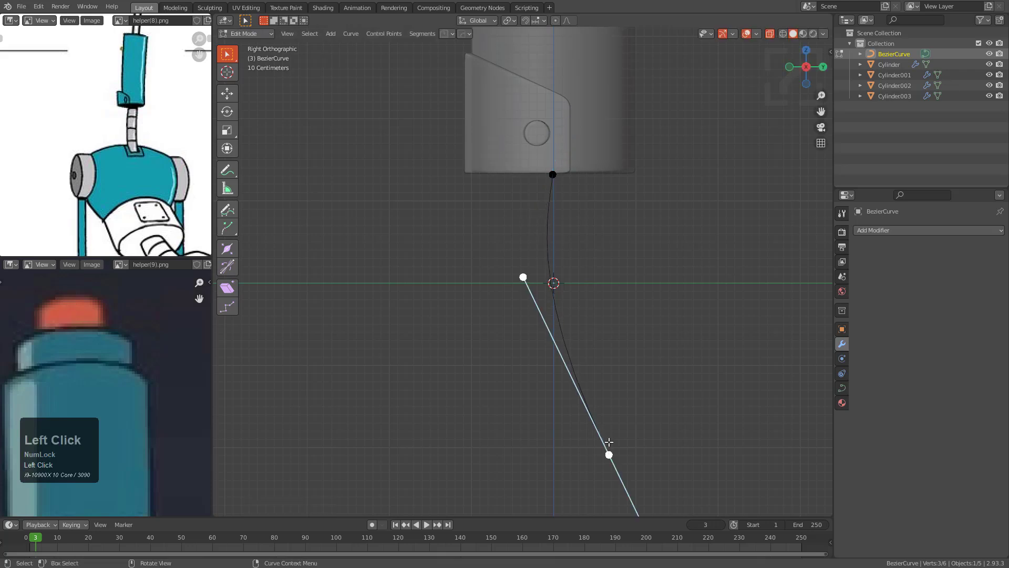
click(518, 284)
key(g)
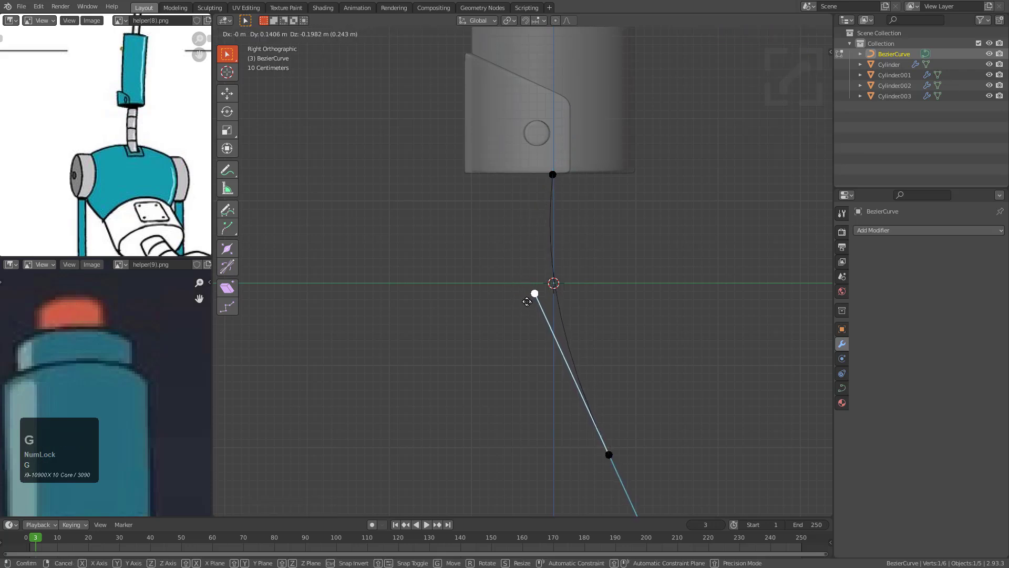
click(533, 312)
click(609, 445)
key(g)
click(587, 377)
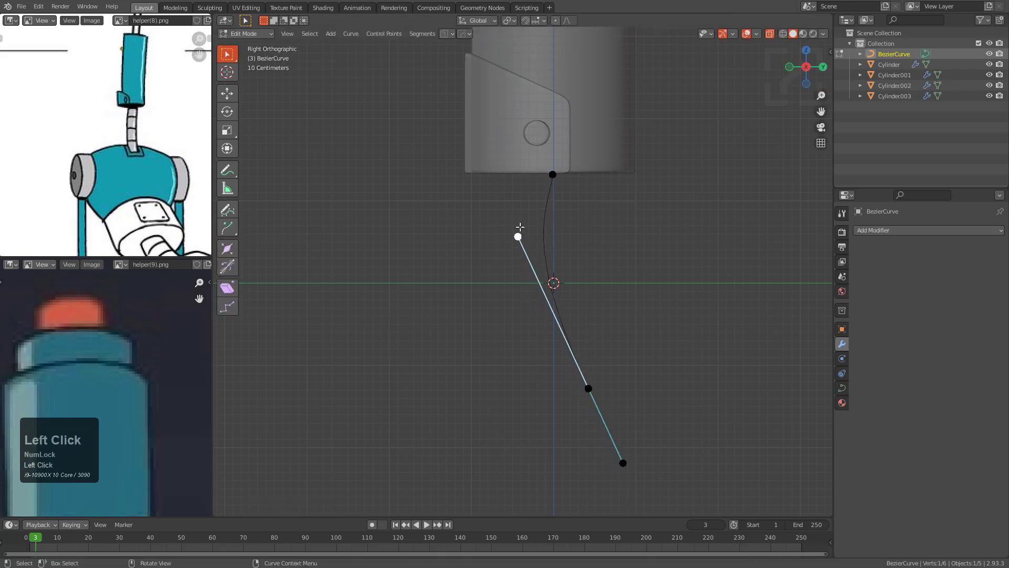
Step: Pull the upper handle of the curve's lower point in closer to refine the neck bend, and save the file
key(g)
click(542, 286)
key(Tab)
middle_drag(542, 287, 661, 292)
scroll(545, 244, down, 3)
shift+scroll(545, 245, up, 3)
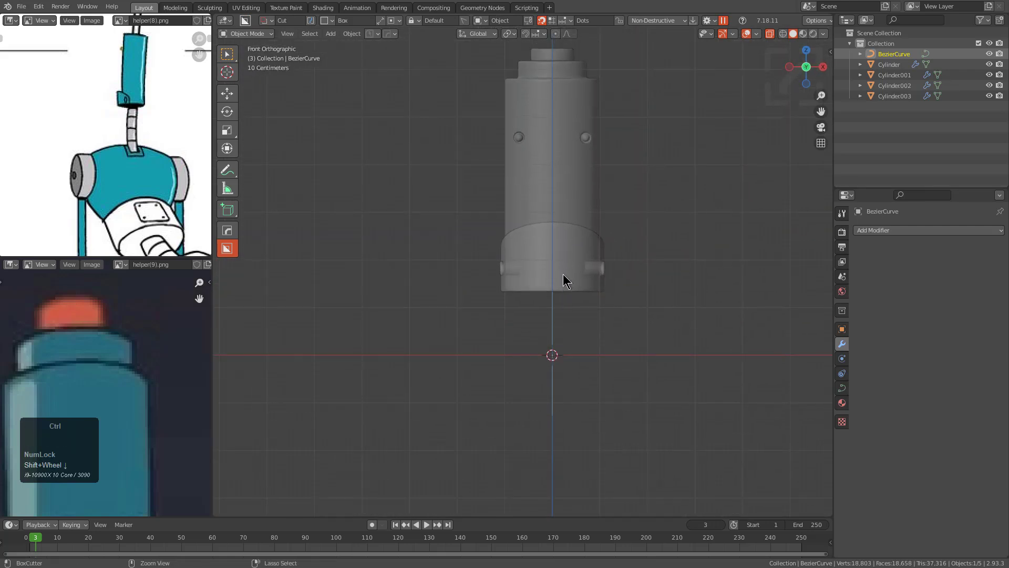
key(ctrl+s)
alt+middle_drag(571, 248, 570, 265)
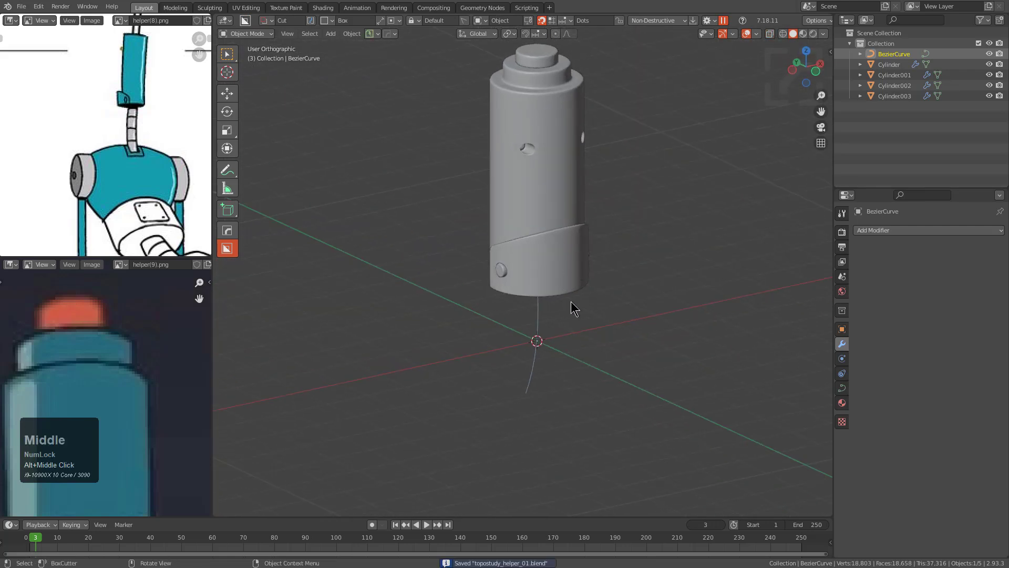
Step: Deselect everything and add a mesh cylinder at the 3D cursor below the tube for a neck segment
key(alt+a)
key(shift+a)
click(614, 277)
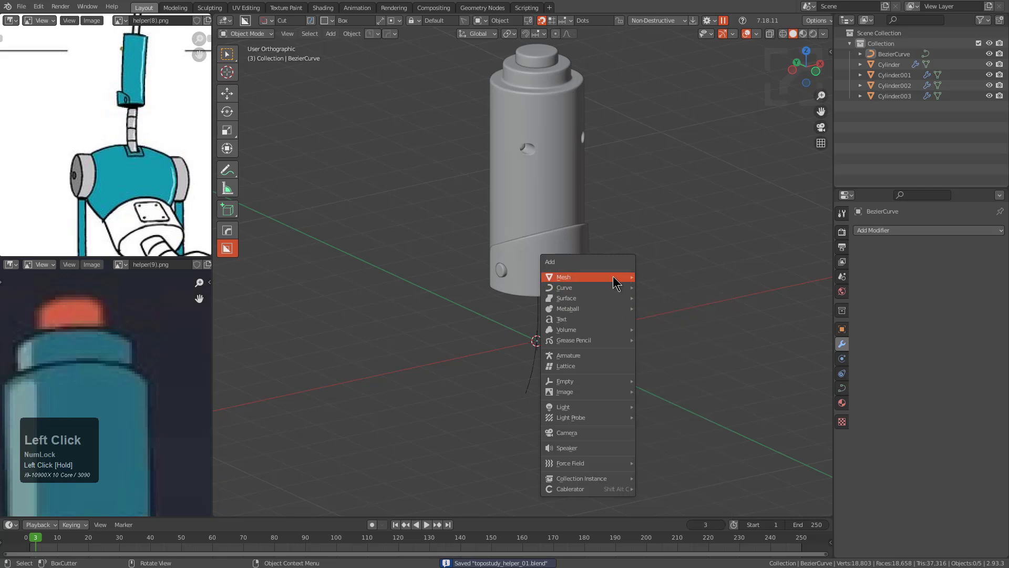
click(667, 345)
key(KP_Decimal)
middle_drag(619, 324, 593, 309)
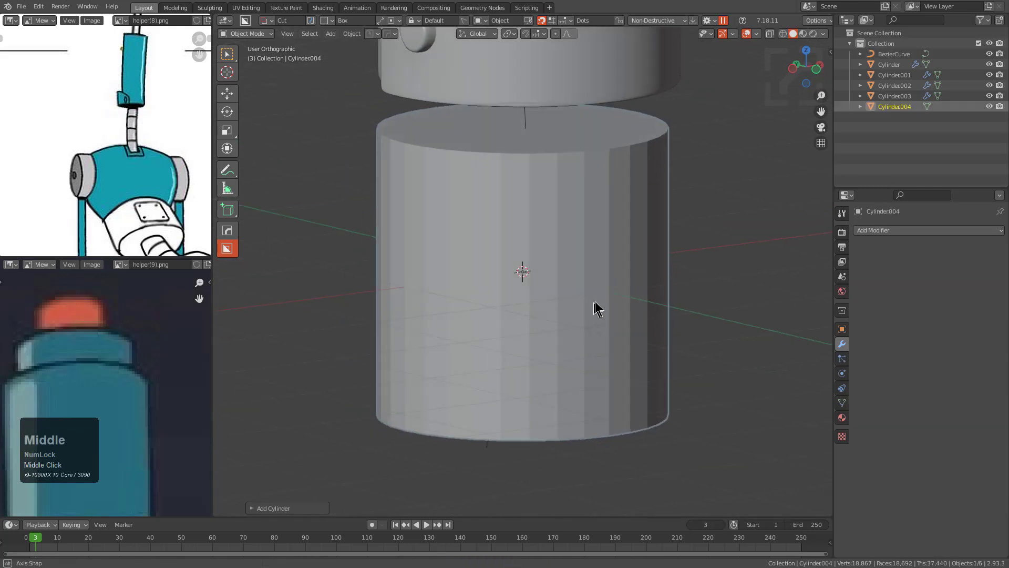
Step: Cut an edge loop around the new cylinder's middle and bevel it into two loops near its top and bottom ends
scroll(140, 129, up, 4)
middle_drag(92, 113, 112, 113)
scroll(102, 113, up, 2)
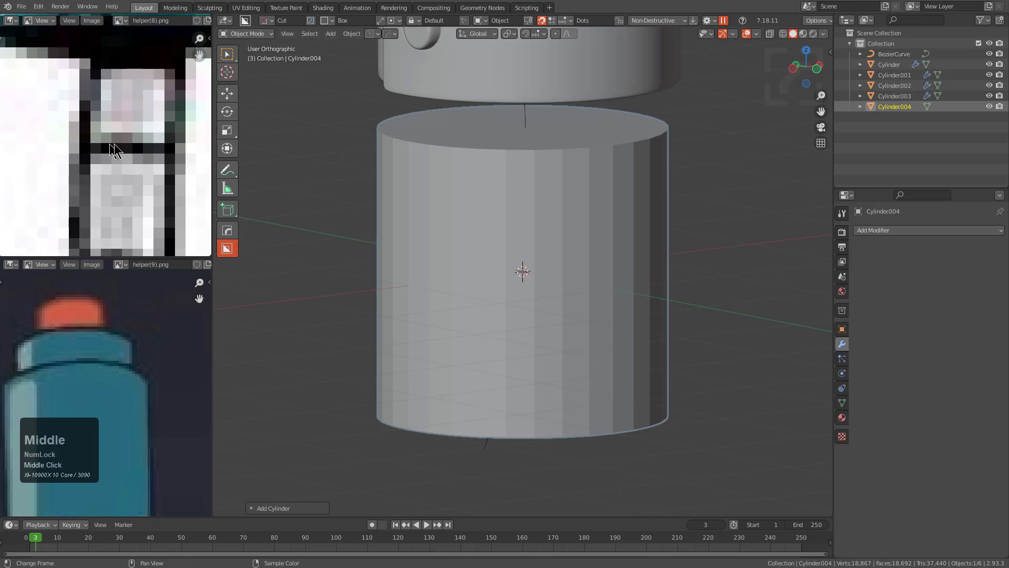
scroll(105, 119, down, 1)
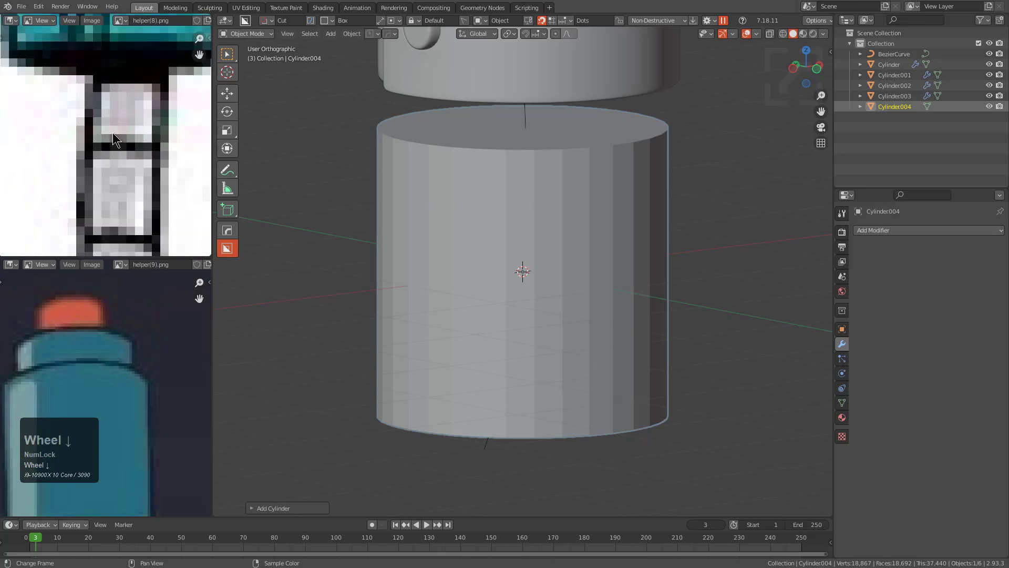
scroll(511, 243, down, 2)
middle_drag(510, 257, 548, 213)
scroll(530, 260, up, 1)
key(Tab)
key(3)
click(511, 182)
key(ctrl+r)
click(553, 252)
right_click(552, 268)
key(ctrl+b)
scroll(690, 382, down, 1)
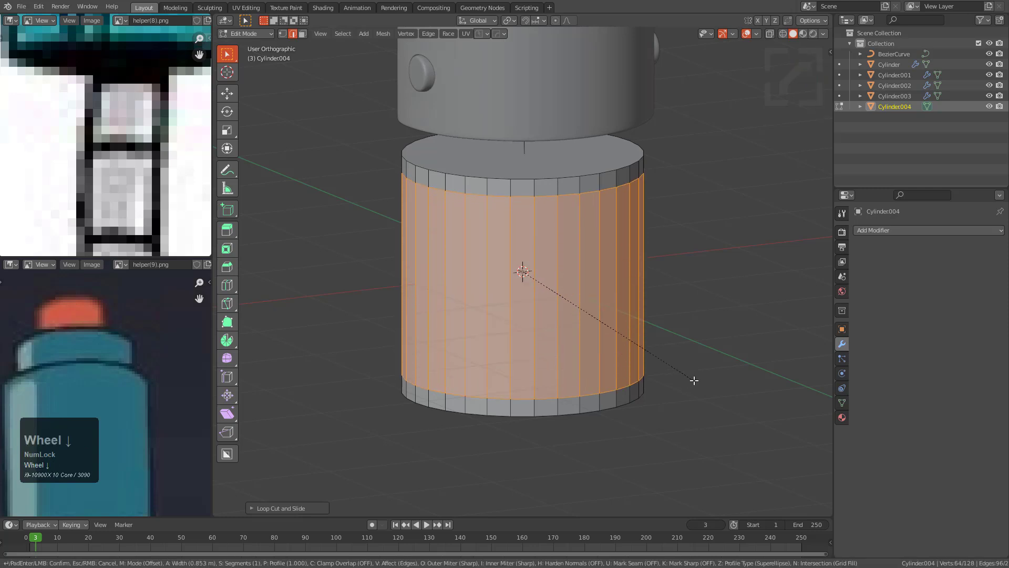
click(689, 374)
Step: Step in the cylinder's top cap and upper band with EM_Macro, and mirror the result to the bottom with Symmetrize
key(3)
click(551, 164)
key(ctrl+KP_Add)
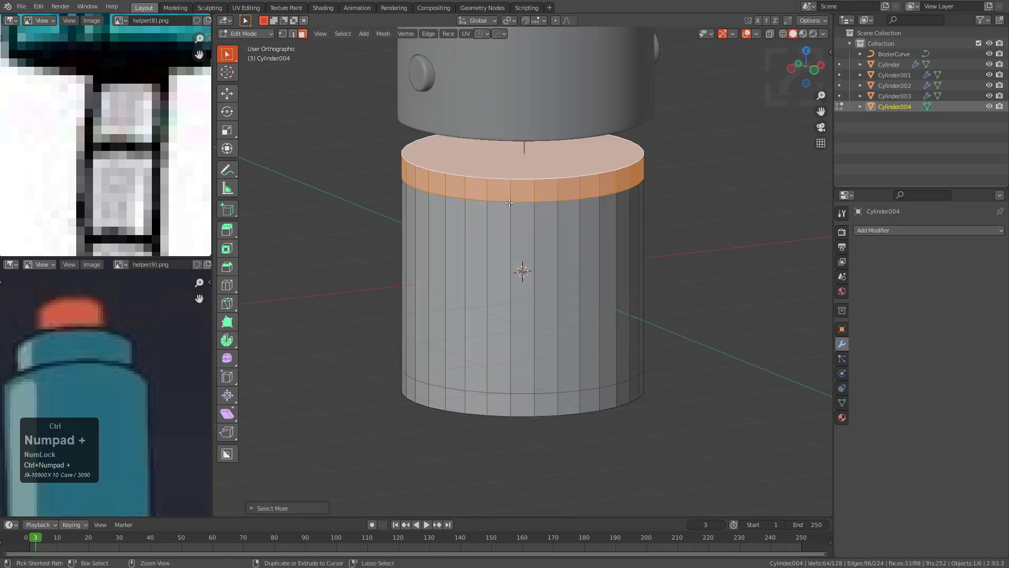
key(q)
click(484, 282)
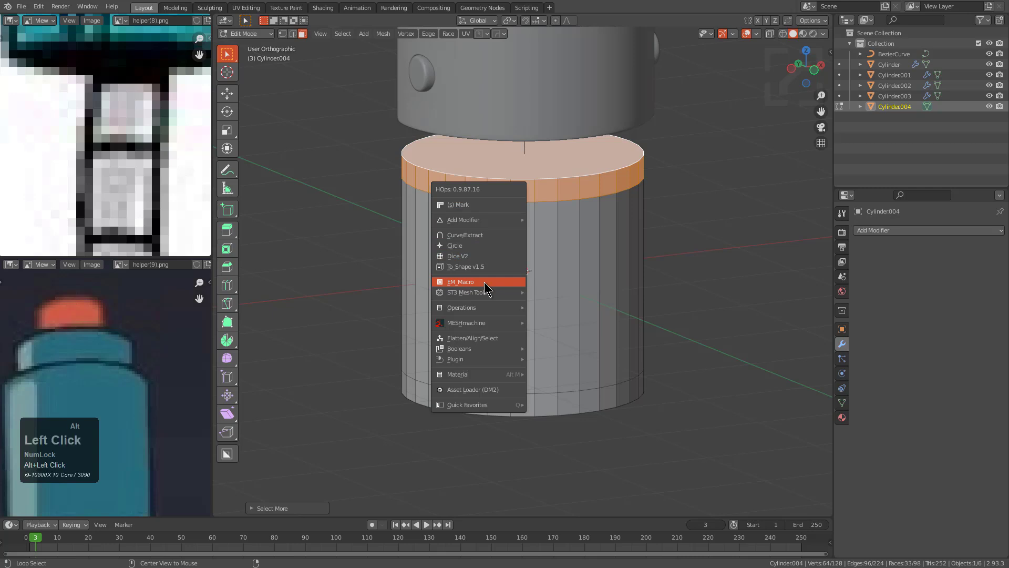
click(474, 274)
middle_drag(474, 273, 545, 413)
key(alt+x)
middle_drag(535, 229, 527, 227)
Step: Bevel the three edge loops of the stepped top rim with 2 segments and a width of about 0.023 m
scroll(529, 263, up, 6)
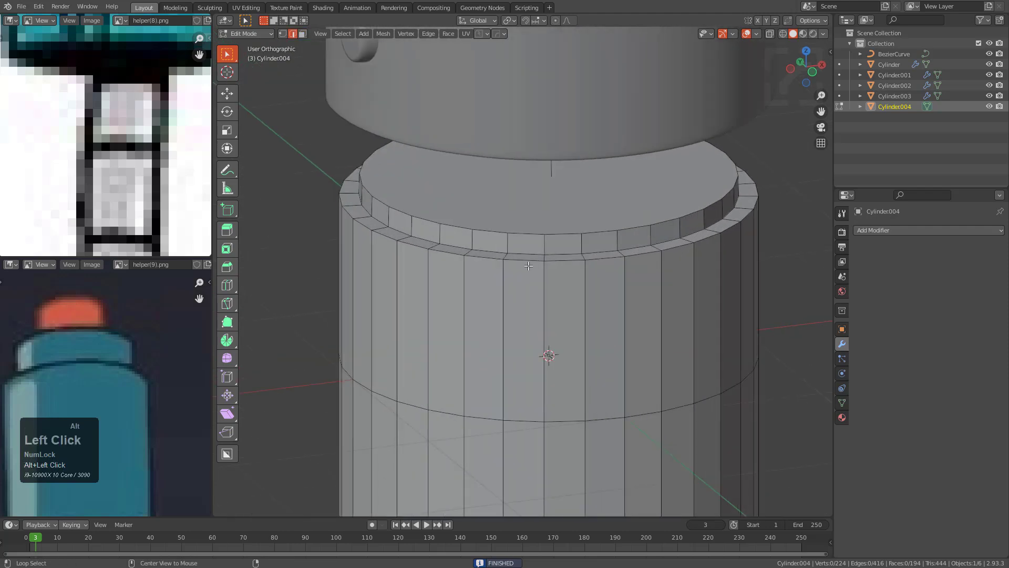
scroll(529, 266, up, 2)
alt+click(544, 199)
scroll(614, 262, up, 2)
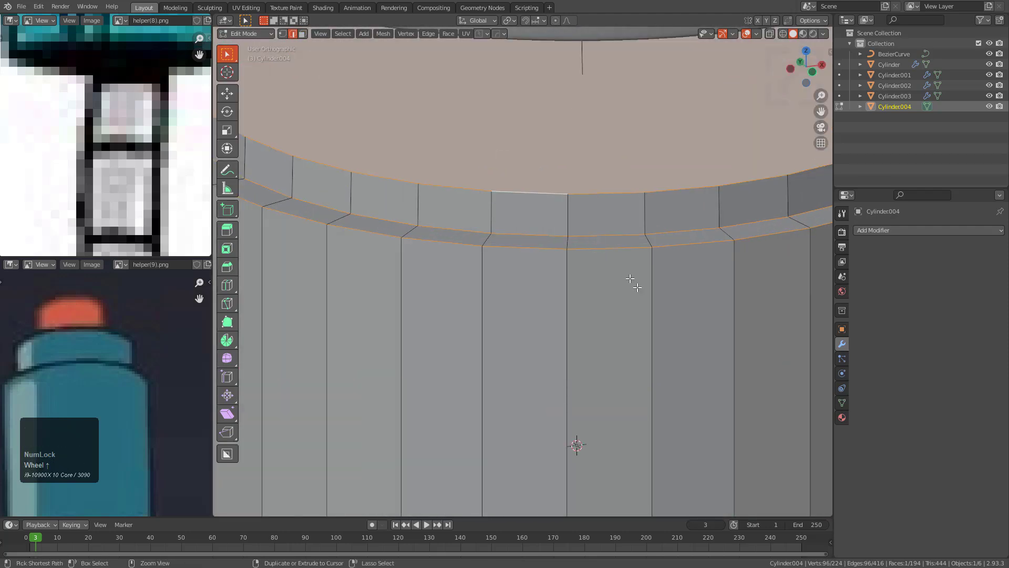
key(ctrl+b)
scroll(654, 310, up, 1)
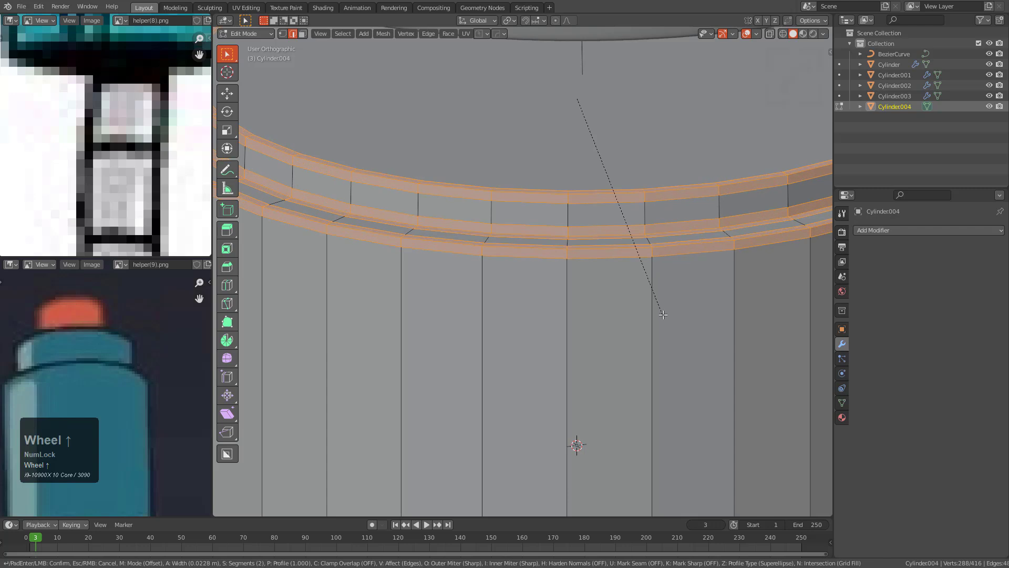
click(661, 313)
scroll(593, 295, down, 4)
key(alt+a)
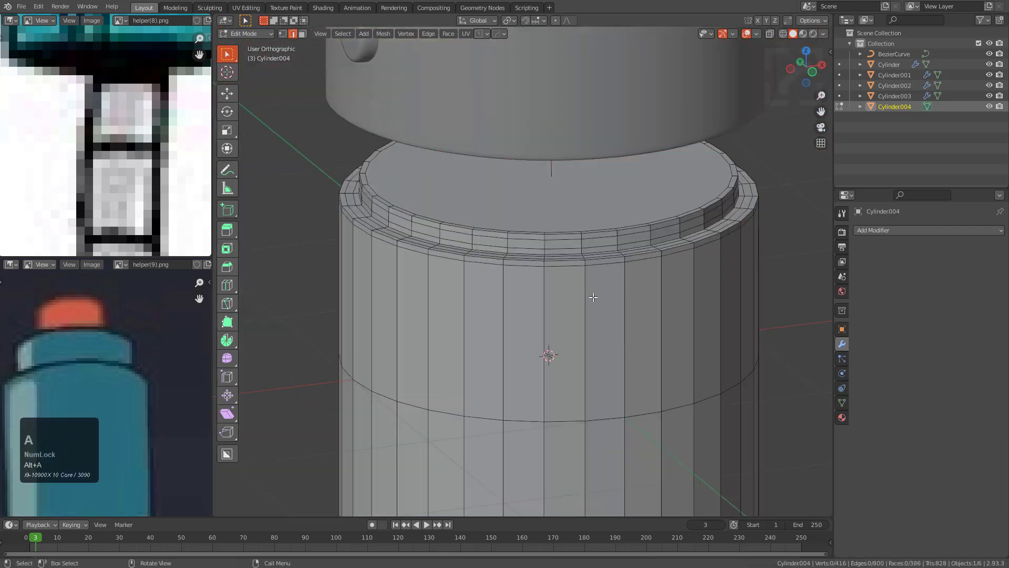
Step: Isolate the cylinder in local view and inset its top face
scroll(593, 296, up, 2)
key(3)
click(559, 263)
key(KP_Divide)
key(KP_7)
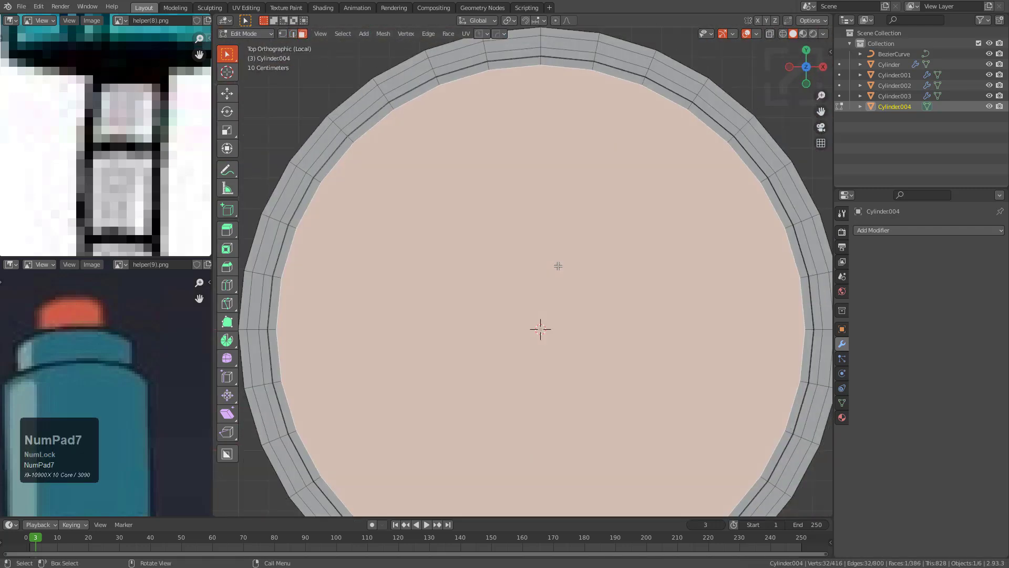
key(i)
click(559, 273)
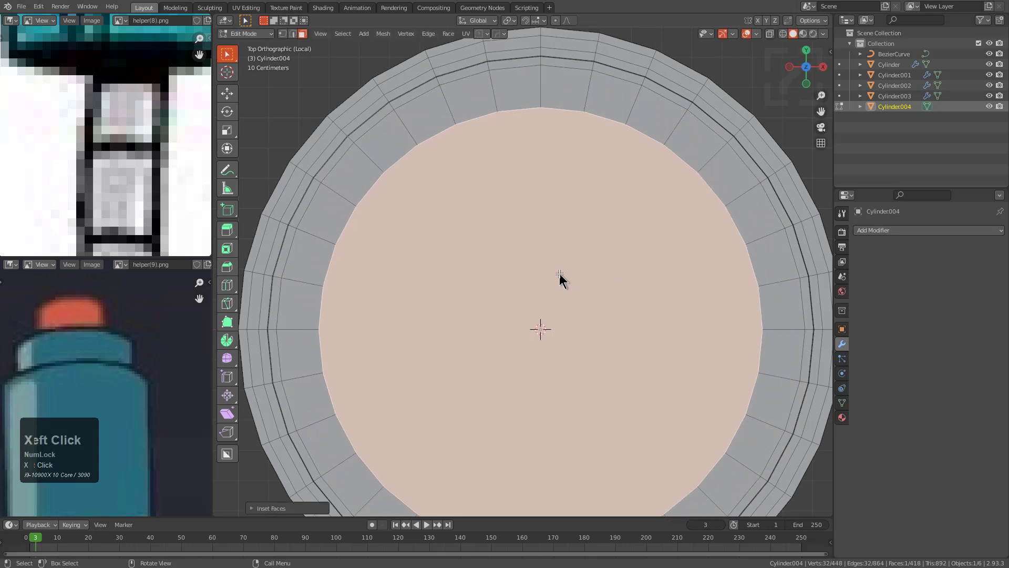
Step: Delete the inset centre face on the cylinder's top and close the hole with Grid Fill
key(x)
scroll(571, 254, down, 3)
middle_drag(571, 254, 581, 198)
key(2)
alt+click(581, 153)
alt+middle_drag(581, 153, 568, 187)
key(ctrl+f)
click(569, 195)
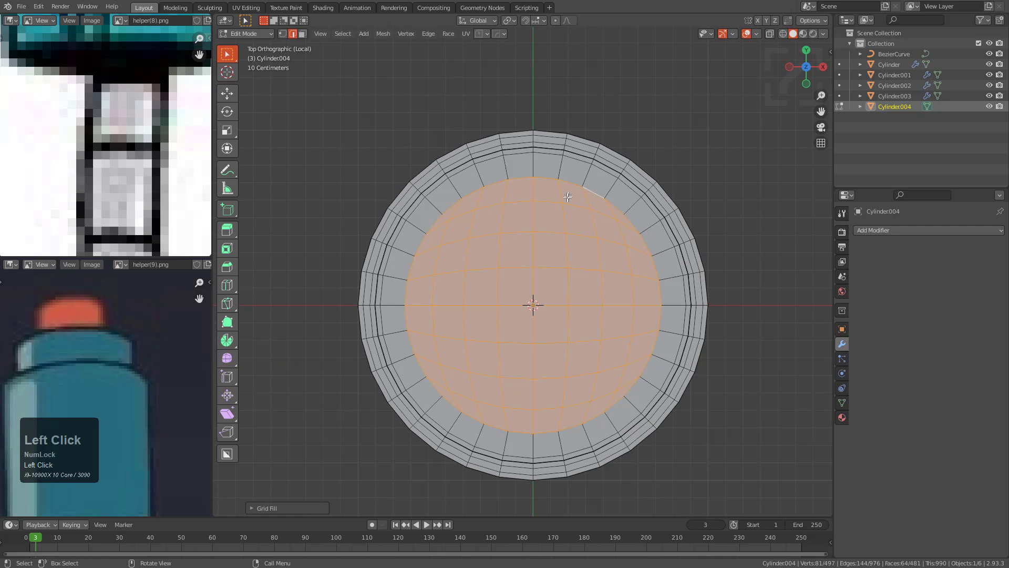
Step: Add a level 2 Subdivision modifier to the cylinder and mirror its refined top half to the bottom with Symmetrize
scroll(559, 231, down, 2)
middle_drag(559, 231, 525, 198)
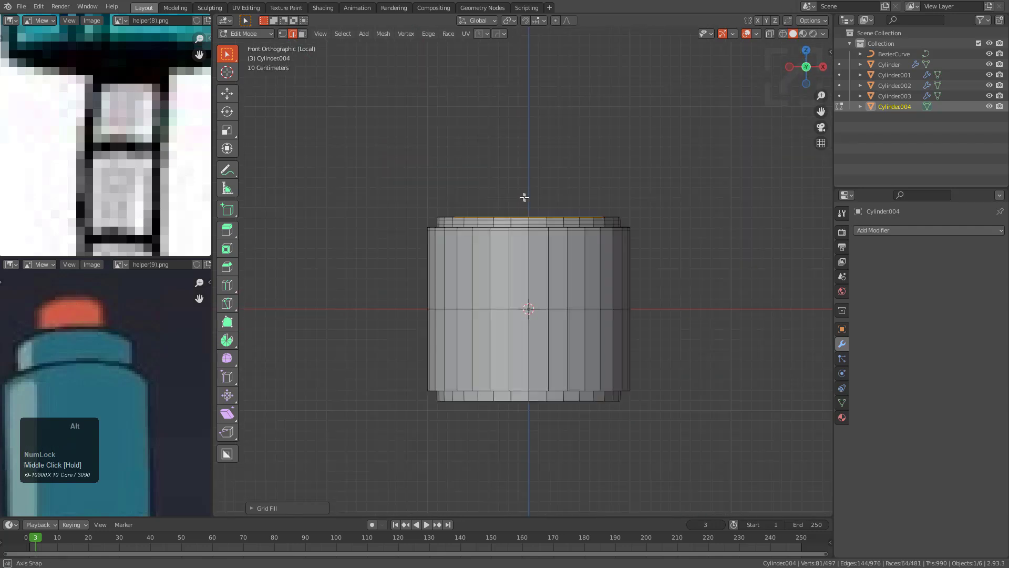
key(Tab)
middle_drag(547, 300, 577, 210)
scroll(562, 285, up, 3)
key(ctrl+2)
key(Tab)
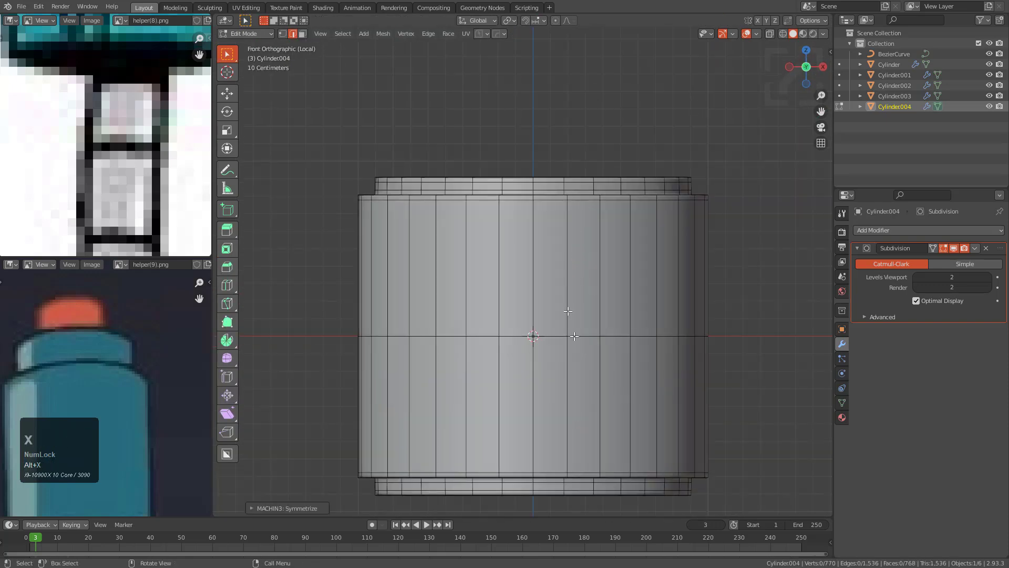
Step: Examine the subdivided cylinder's stepped rim from several angles
key(Tab)
scroll(525, 271, down, 1)
middle_drag(525, 271, 565, 291)
key(ctrl+grave)
click(569, 256)
middle_drag(569, 256, 557, 286)
scroll(557, 286, up, 2)
middle_drag(547, 395, 581, 254)
shift+scroll(575, 289, up, 1)
Step: Slide the support loop on the rim's ledge slightly upward and the loop below the shoulder slightly down
key(Tab)
scroll(535, 315, up, 4)
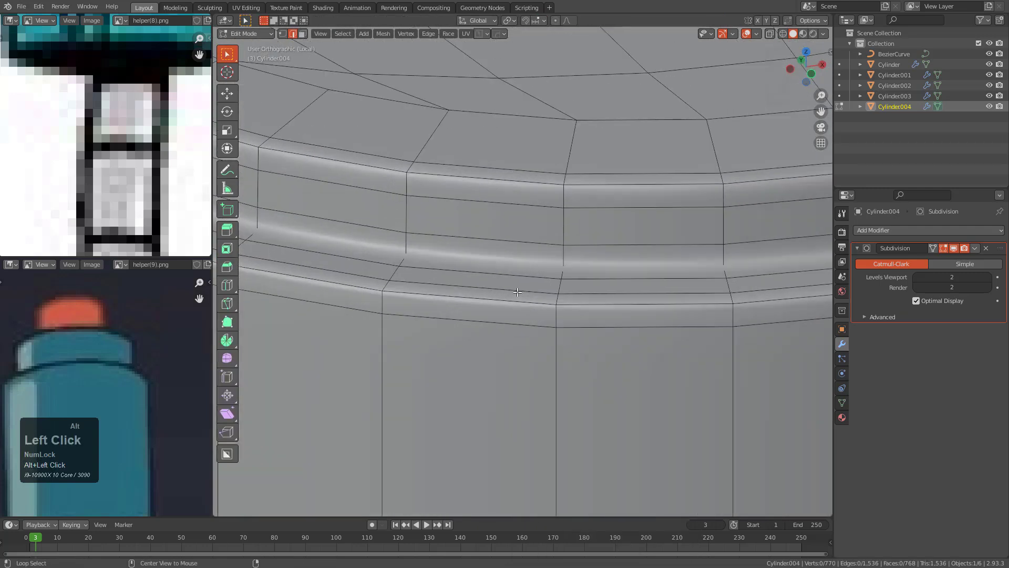
alt+click(517, 292)
key(g)
key(g)
click(519, 289)
alt+click(524, 325)
key(g)
key(g)
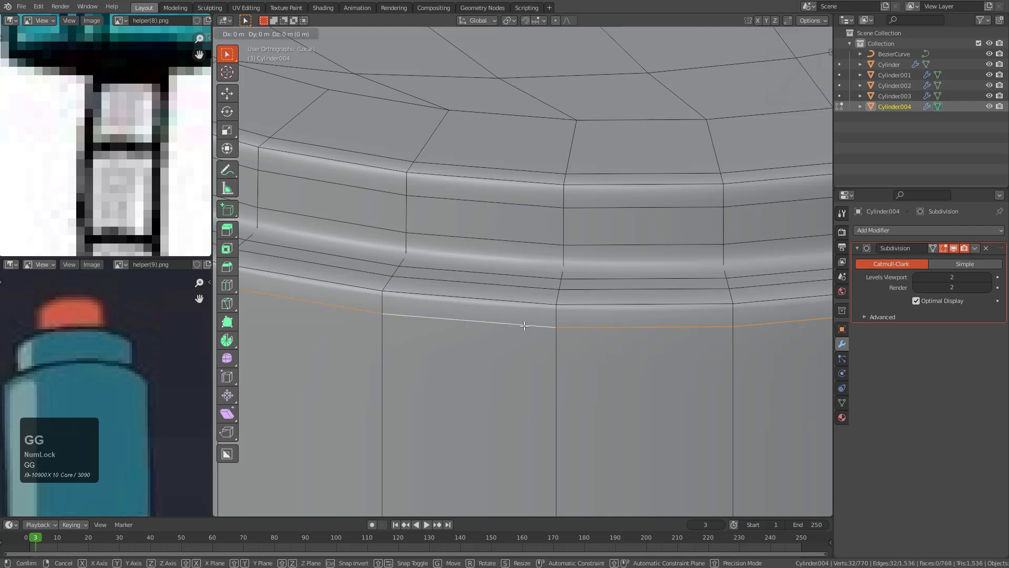
click(525, 341)
key(Tab)
Step: Select the cylinder's whole top cap in X-ray from the front and delete its faces
scroll(534, 313, down, 10)
middle_drag(563, 280, 530, 248)
scroll(536, 277, down, 2)
key(Tab)
key(alt+z)
scroll(565, 215, up, 3)
shift+middle_drag(571, 206, 579, 284)
key(alt+a)
scroll(568, 244, up, 2)
key(b)
drag(254, 139, 840, 212)
key(x)
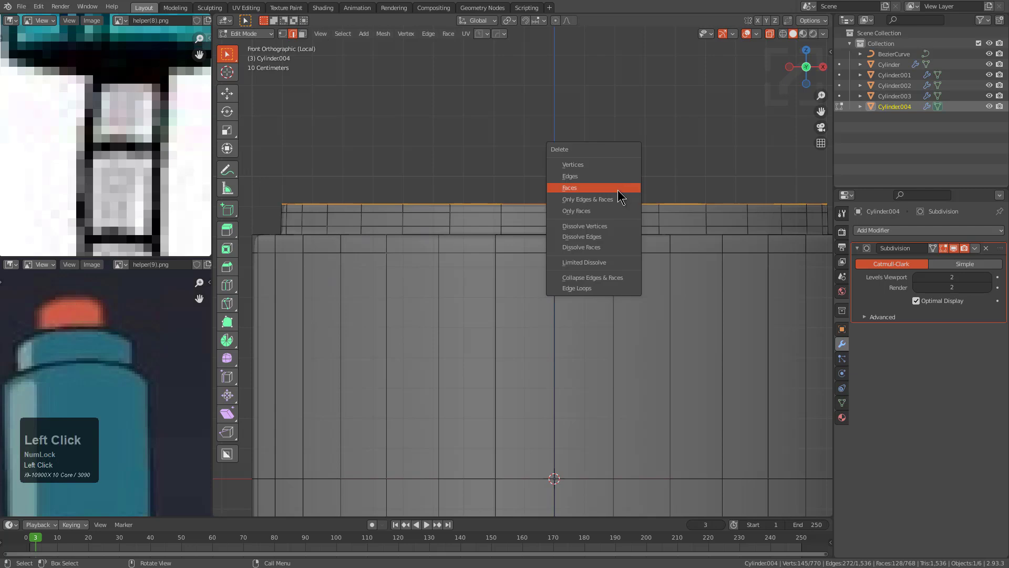
click(618, 190)
Step: Symmetrize the opened top onto the bottom half of the cylinder, and return to Object Mode
scroll(523, 205, down, 5)
key(alt+z)
shift+middle_drag(557, 310, 557, 237)
key(alt+x)
middle_drag(561, 271, 565, 295)
key(Tab)
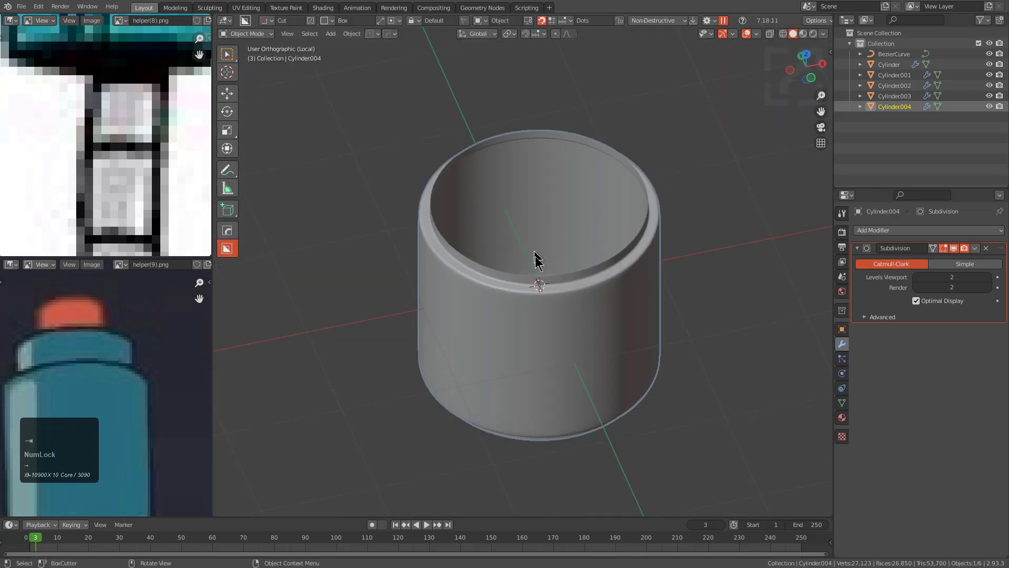
Step: Add an Array modifier stacking the segment upward along Z with a count of 7 and a constant offset of 1.816
key(q)
click(608, 287)
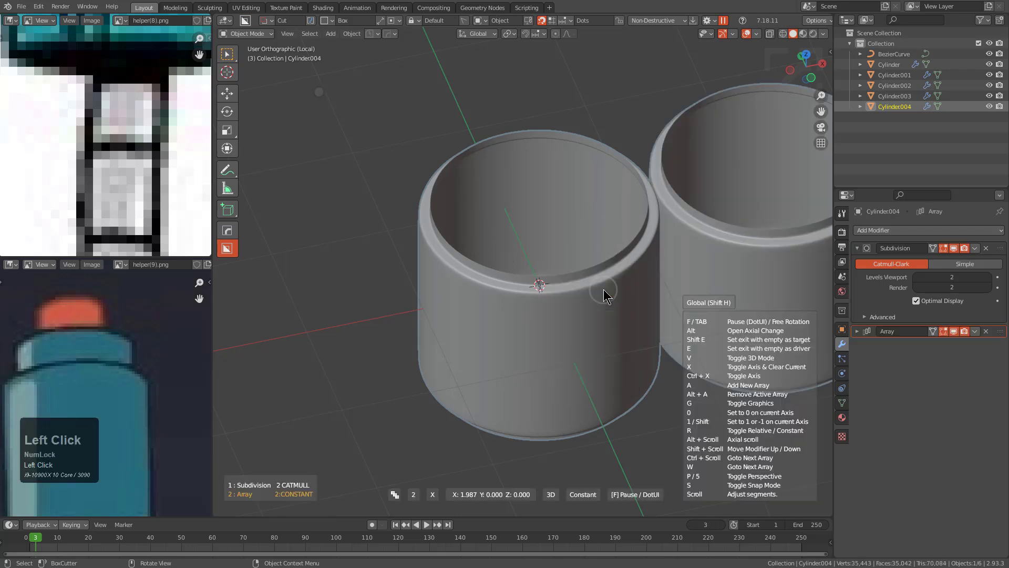
key(x)
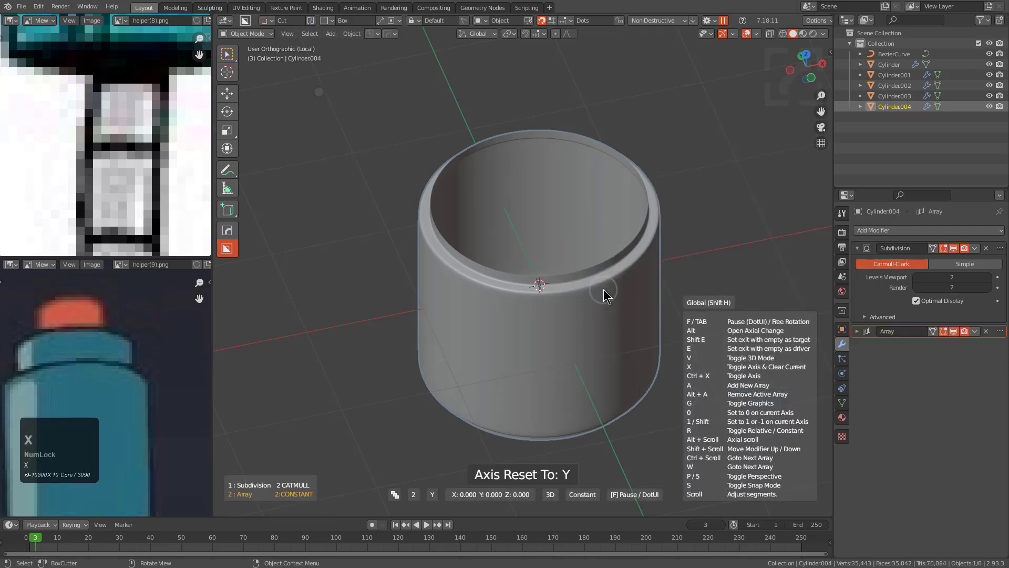
key(1)
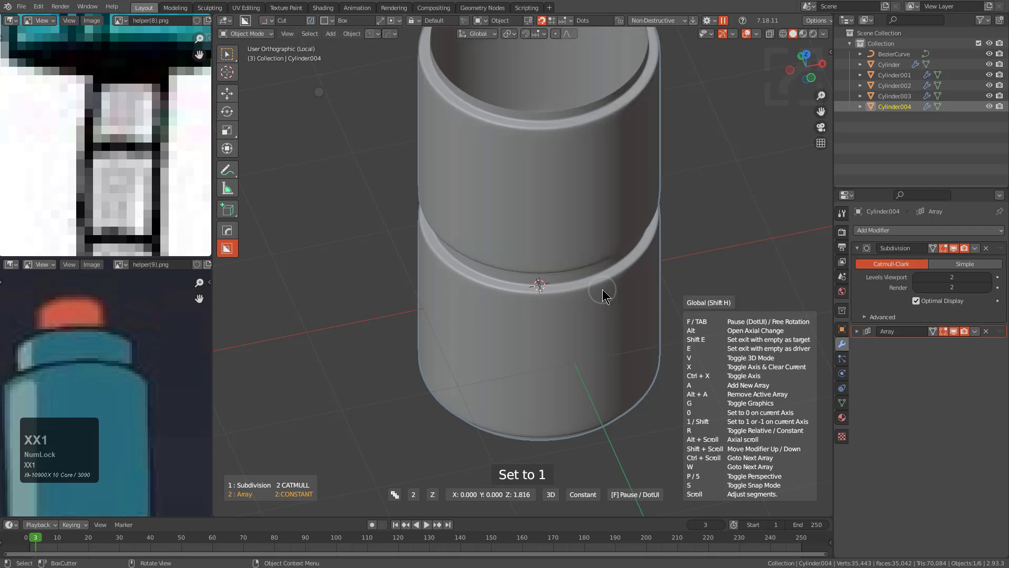
scroll(603, 290, up, 5)
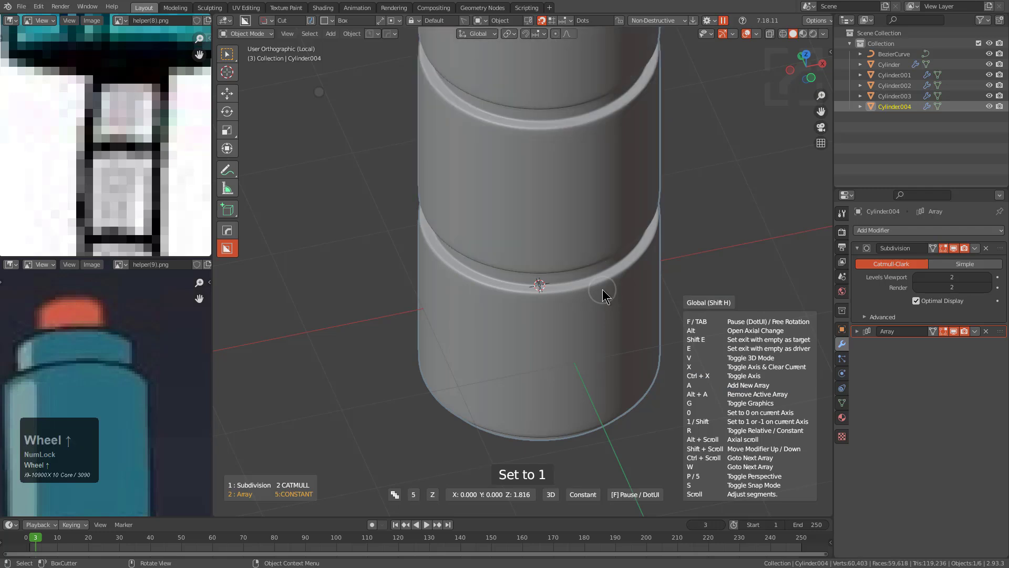
click(602, 289)
Step: Compare the stacked segments with the neck segments in the helper(8).png and helper(9).png references
scroll(608, 289, down, 7)
shift+middle_drag(619, 283, 563, 289)
scroll(131, 185, down, 4)
middle_drag(131, 185, 113, 81)
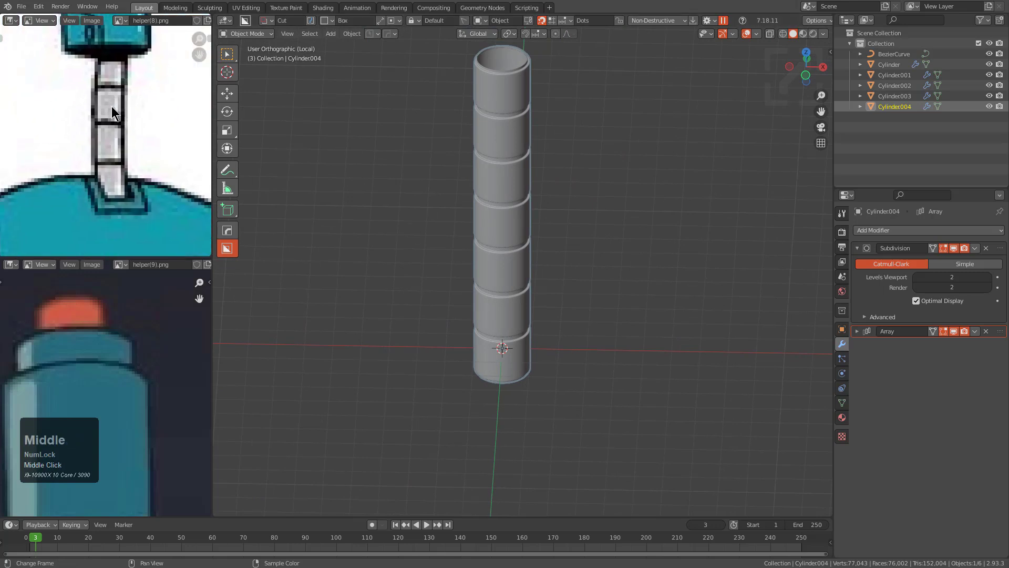
scroll(102, 435, down, 3)
middle_drag(101, 435, 141, 405)
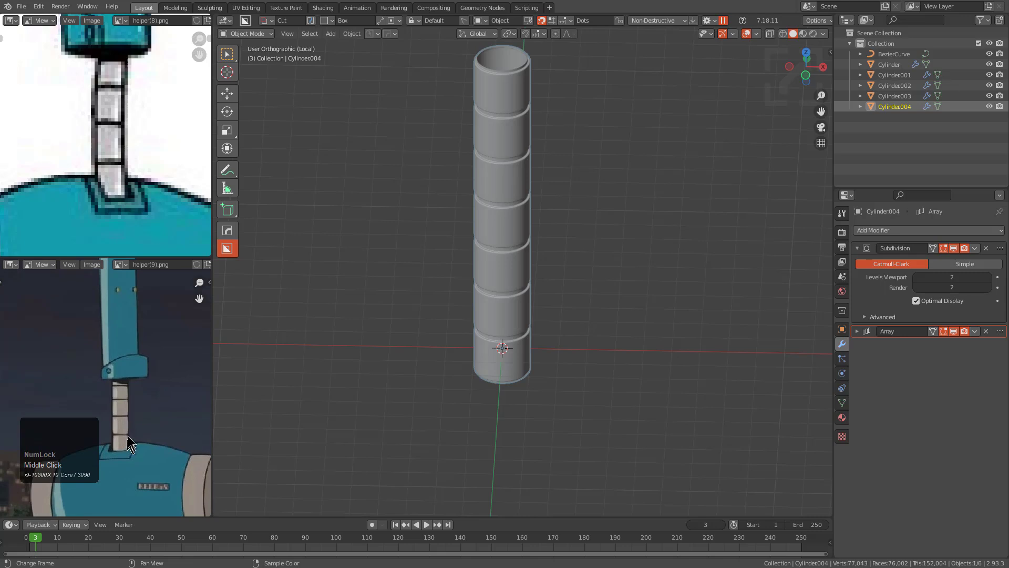
scroll(137, 426, up, 3)
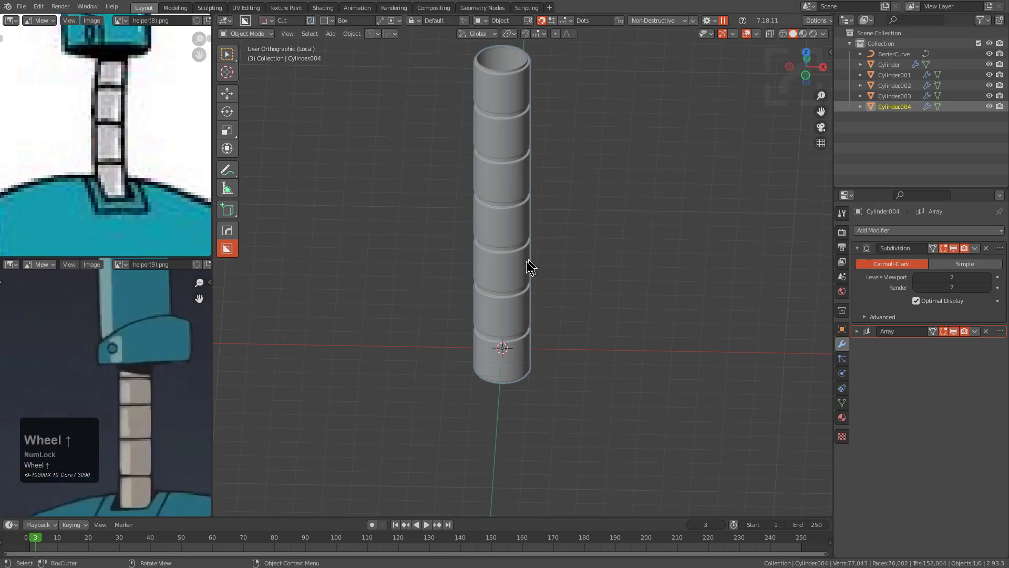
scroll(529, 258, down, 1)
shift+middle_drag(501, 214, 500, 289)
scroll(136, 138, down, 3)
middle_drag(136, 140, 20, 166)
scroll(135, 174, down, 4)
scroll(97, 157, up, 5)
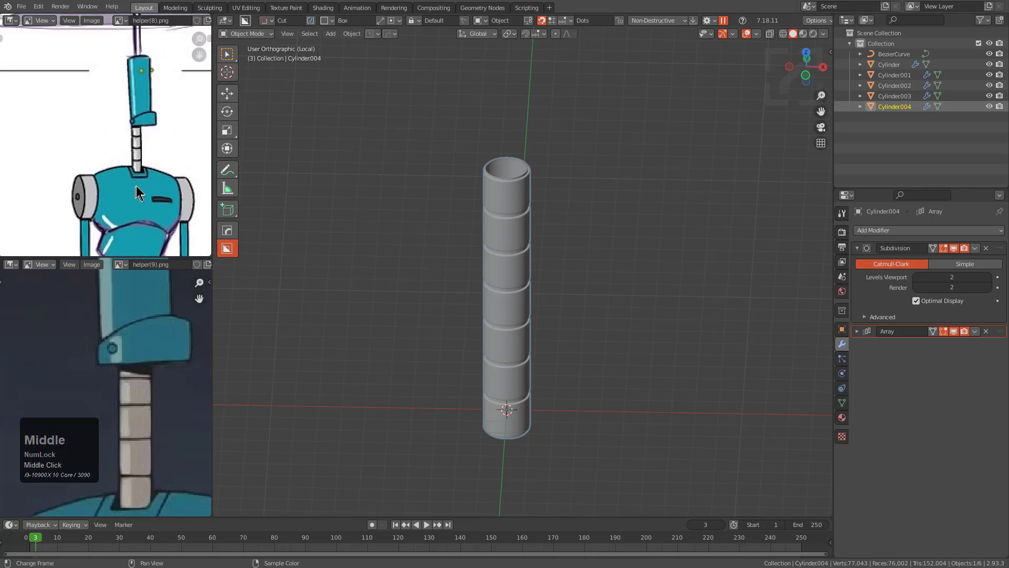
scroll(169, 189, up, 3)
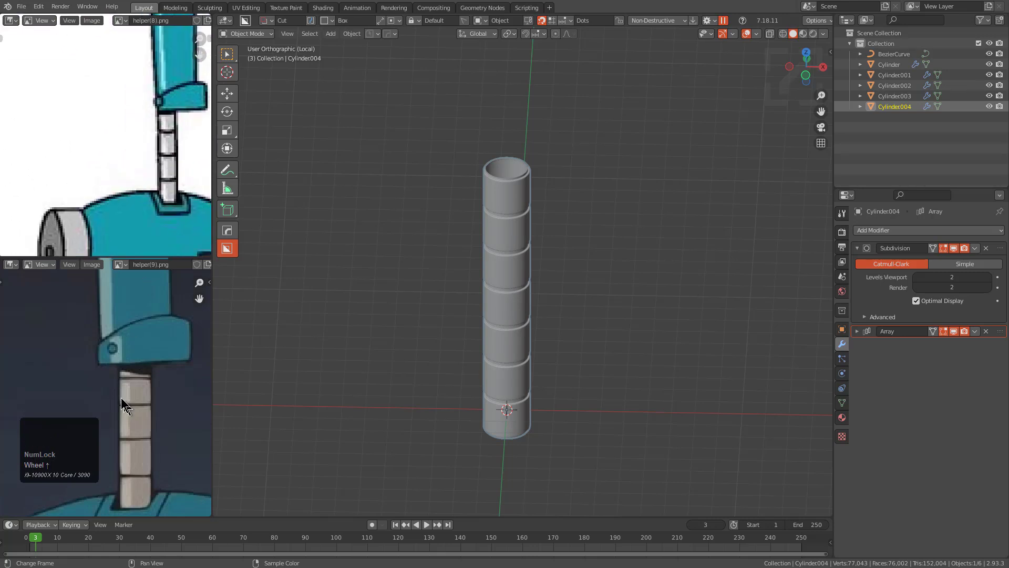
middle_drag(124, 401, 93, 356)
scroll(93, 357, down, 2)
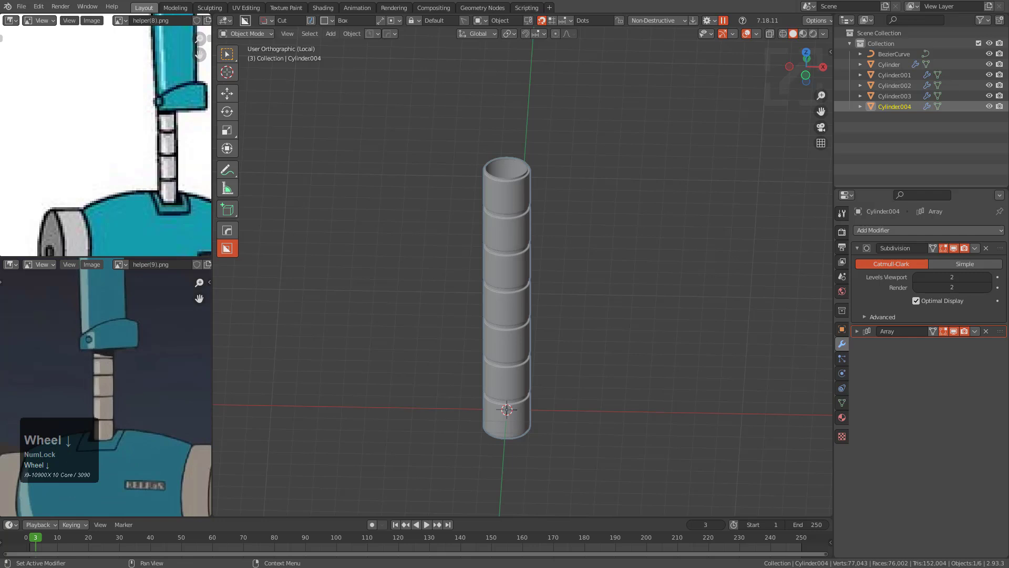
Step: Load helper(10).png in place of the helper(8).png reference and examine its neck segments
click(917, 236)
drag(98, 81, 110, 108)
scroll(125, 136, down, 6)
middle_drag(124, 136, 84, 203)
scroll(113, 135, up, 5)
scroll(80, 209, up, 3)
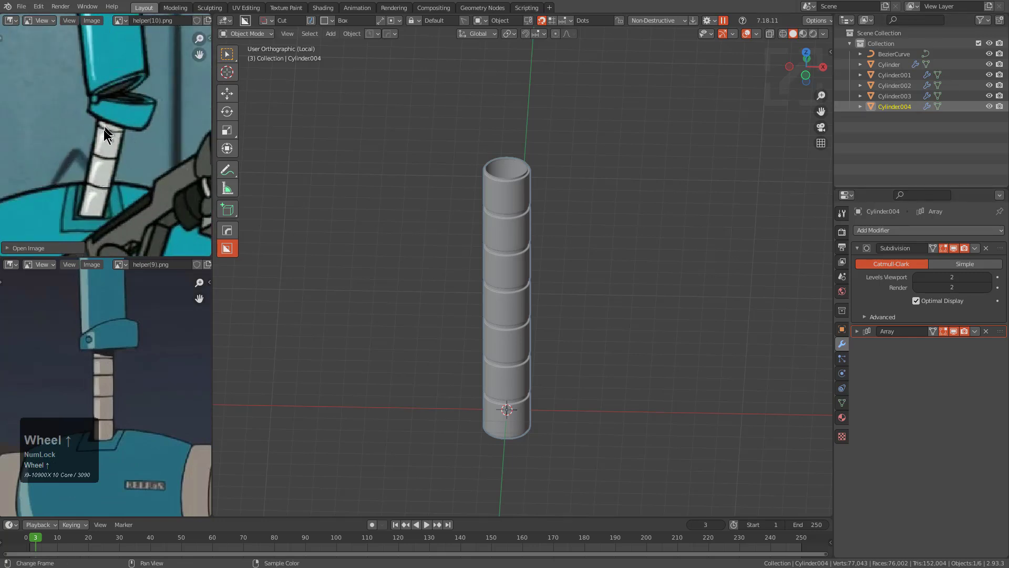
scroll(105, 127, down, 2)
Step: Expand the Array modifier's settings and set its count to 5
middle_drag(484, 289, 537, 368)
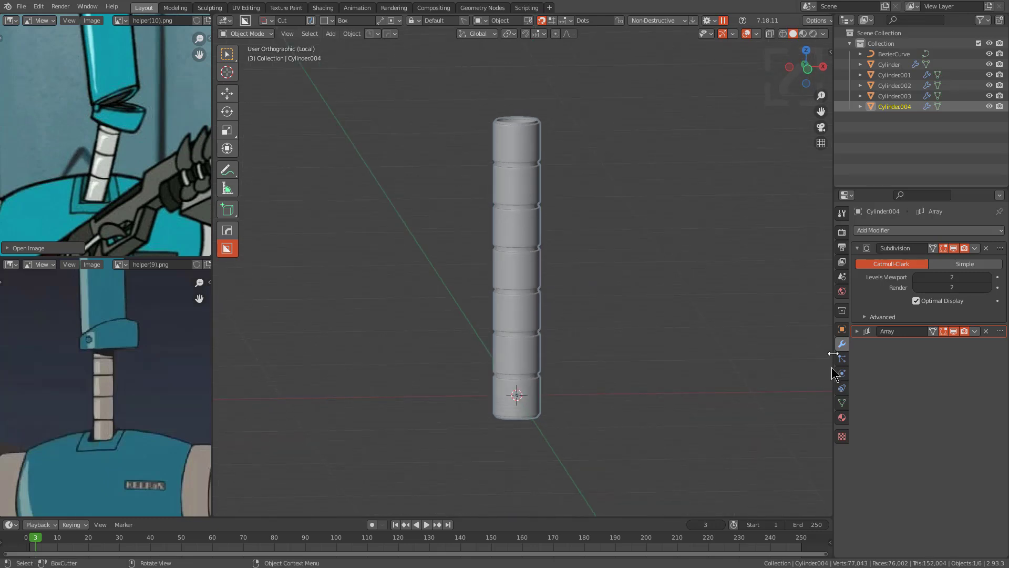
click(857, 331)
click(918, 361)
click(918, 360)
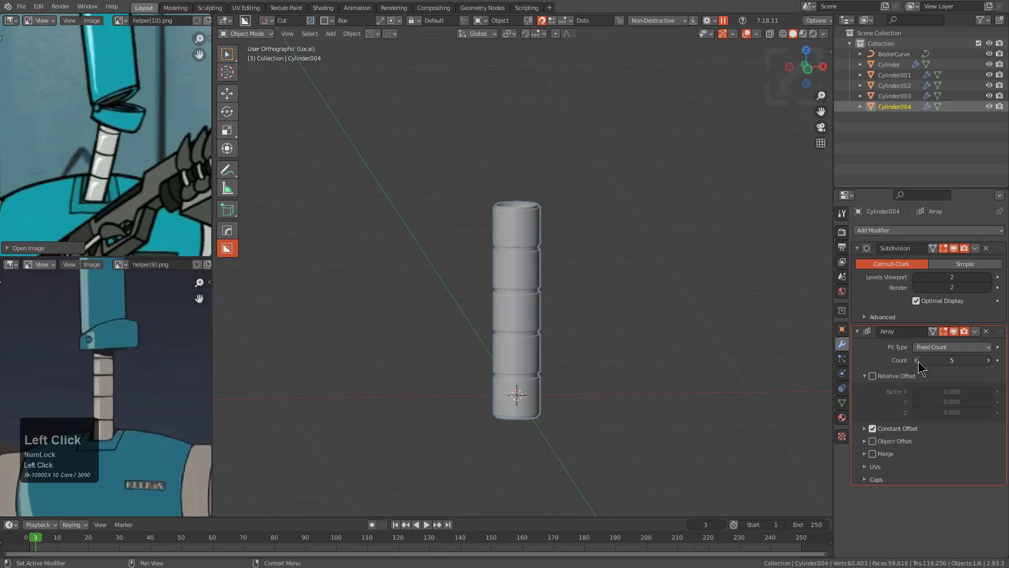
Step: Try an array count of 4, return it to 5, and collapse the Array modifier's settings
click(918, 361)
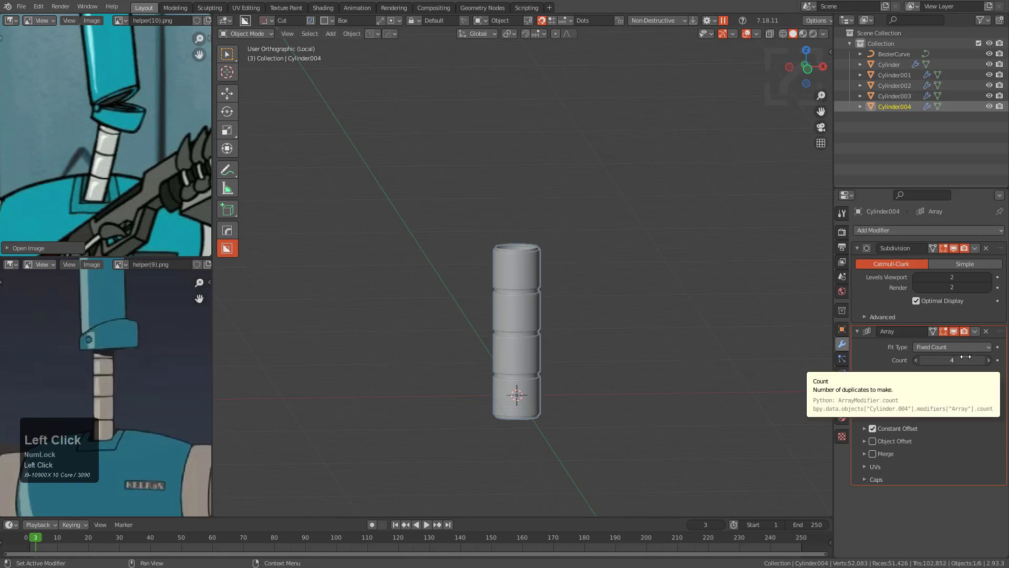
click(988, 360)
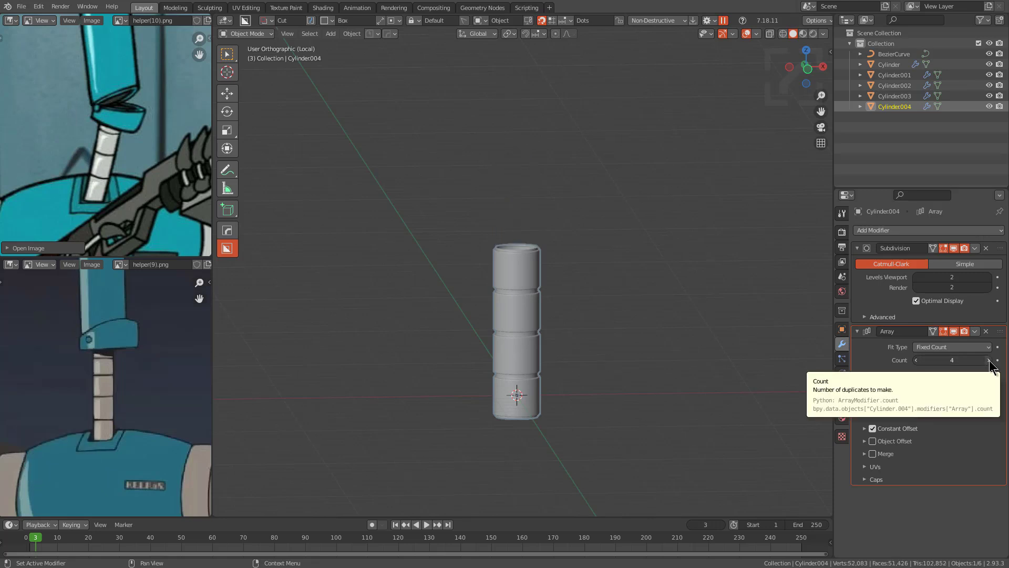
click(859, 334)
Step: Bring the rest of the model back into view and scale the segment stack down to fit inside the clamp
middle_drag(578, 287, 520, 314)
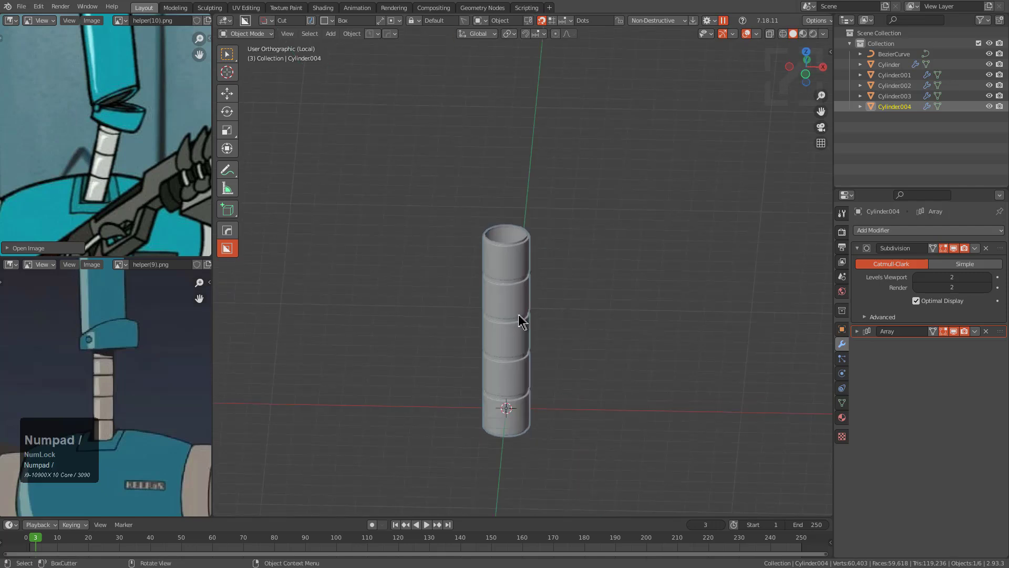
key(KP_1)
key(alt+z)
scroll(513, 319, up, 2)
key(s)
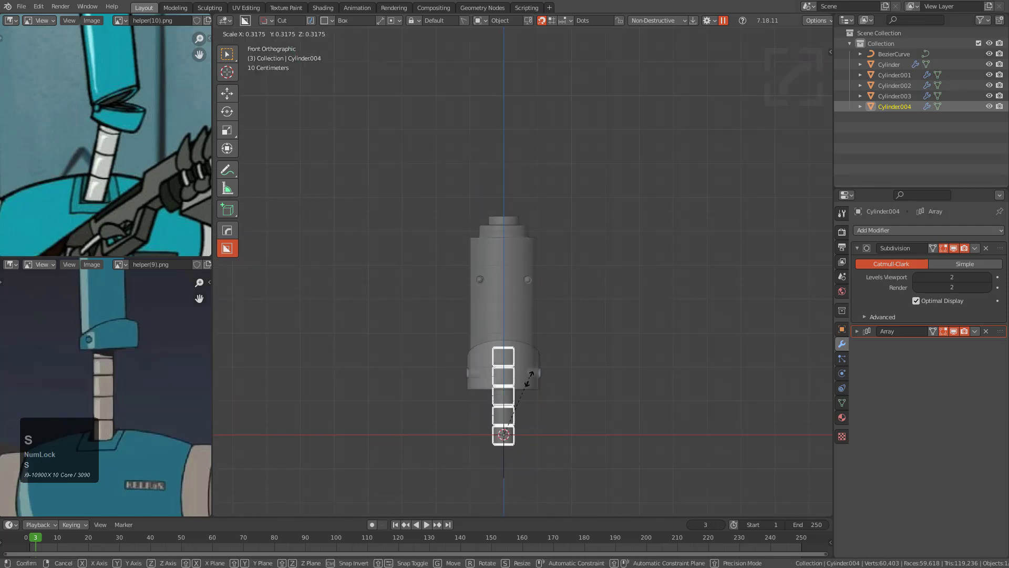
click(530, 372)
shift+middle_drag(525, 387, 532, 255)
scroll(531, 257, up, 1)
key(s)
click(582, 274)
Step: Lower the segment stack along Z so only its uppermost segment sits inside the clamp, and save the file
key(g)
key(z)
click(568, 331)
key(KP_Decimal)
key(alt+z)
middle_drag(567, 325, 508, 327)
key(ctrl+s)
key(alt+z)
key(alt+z)
key(alt+z)
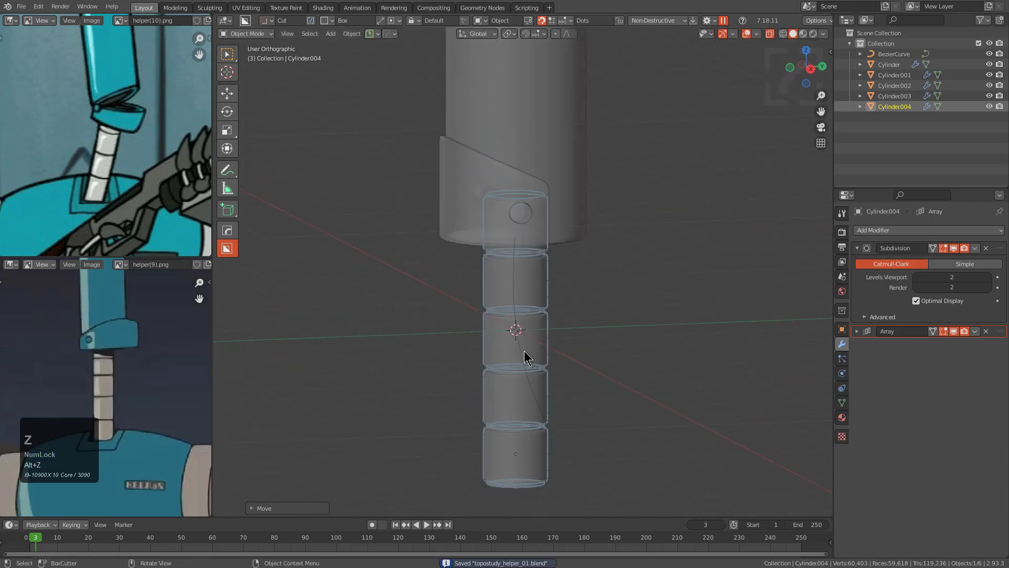
Step: Select the segment stack together with the Bezier curve, keeping the curve as the active object
right_click(497, 336)
shift+click(539, 409)
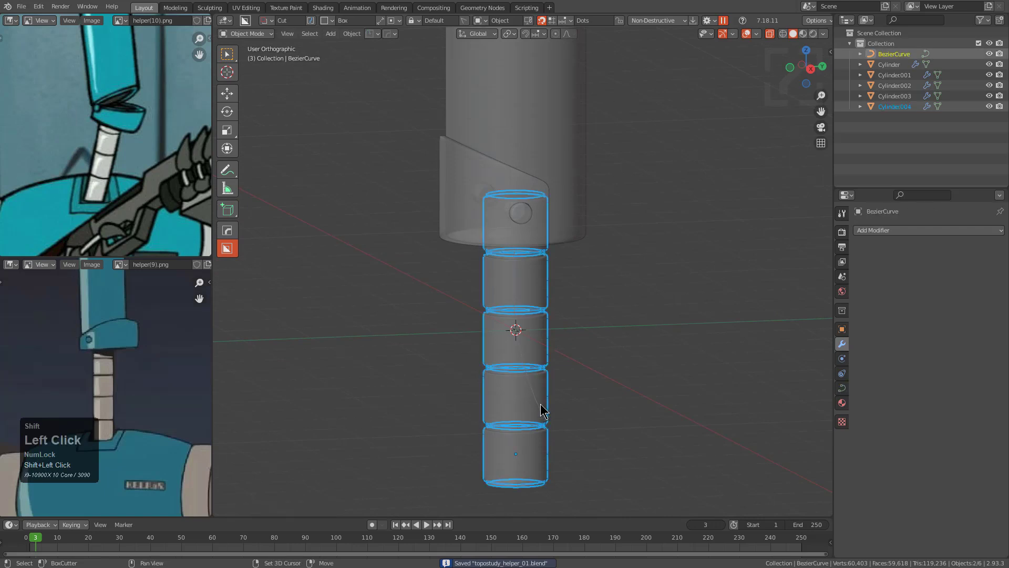
right_click(524, 392)
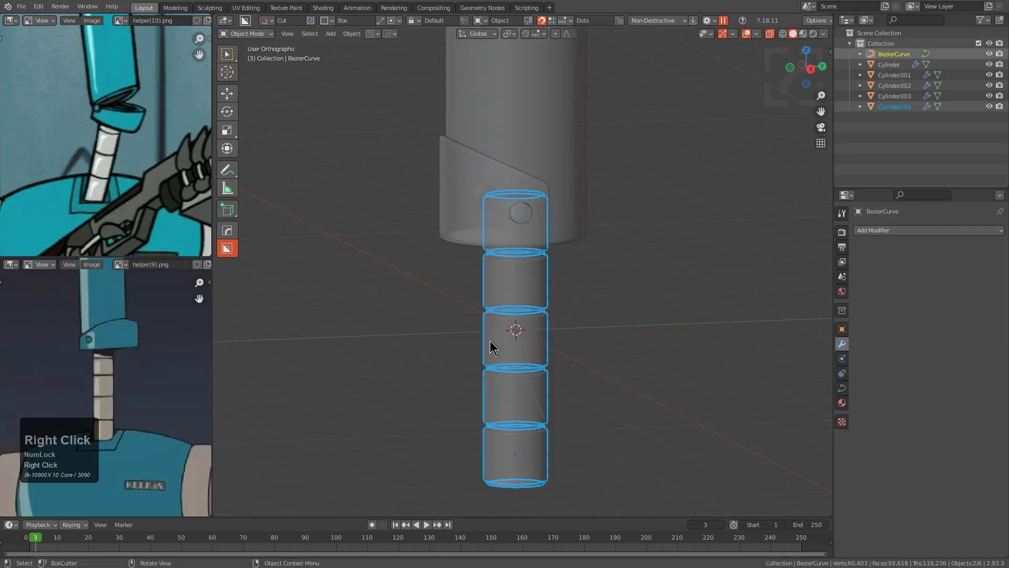
Step: Try to parent the segment stack to the Bezier curve with Curve Deform
key(ctrl+p)
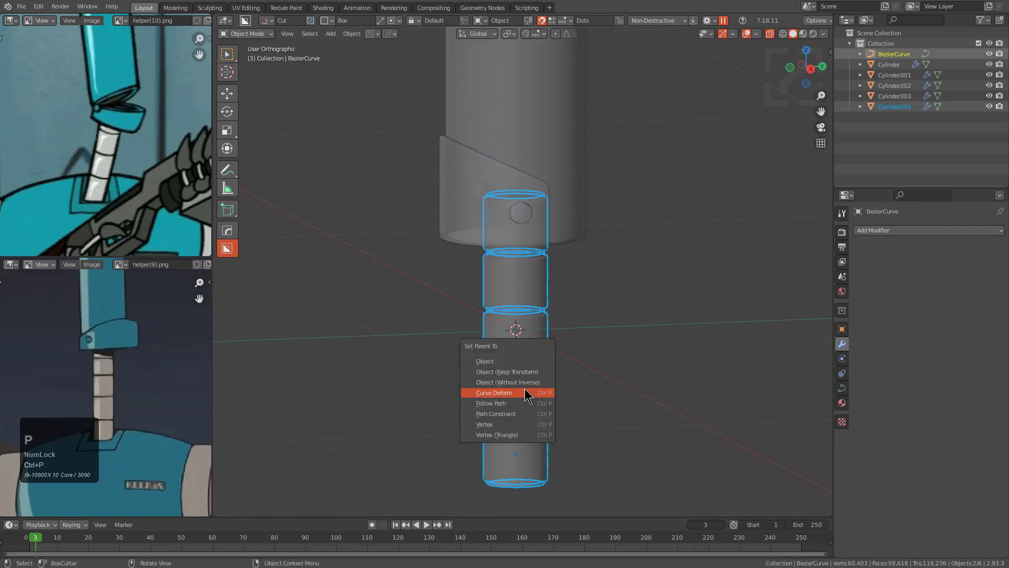
click(525, 390)
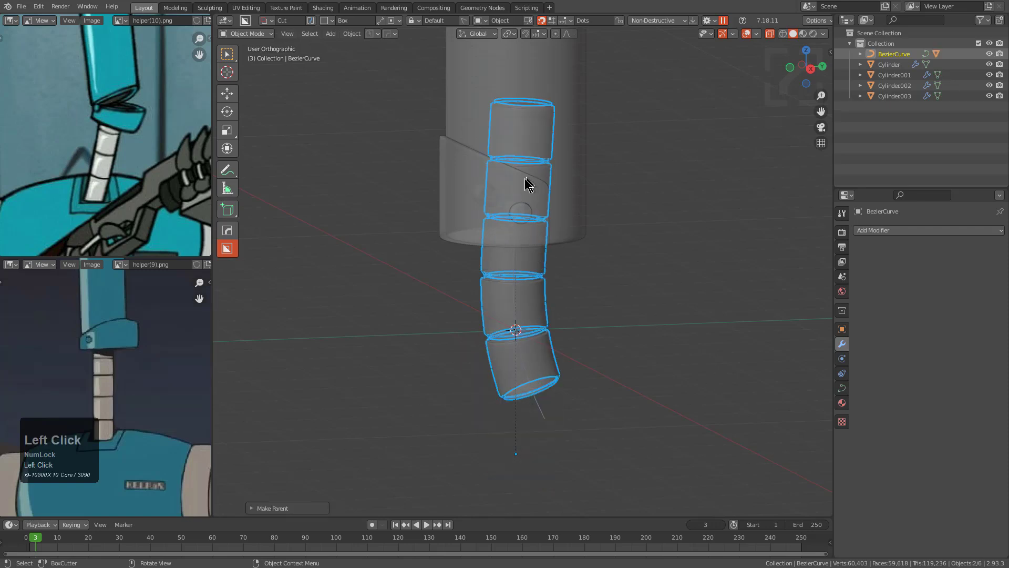
click(543, 322)
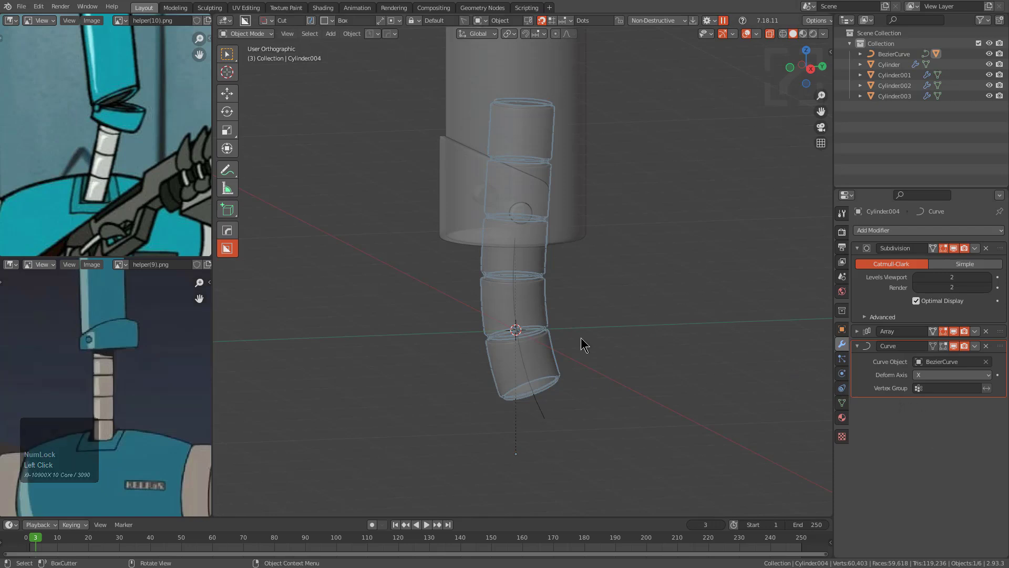
key(F9)
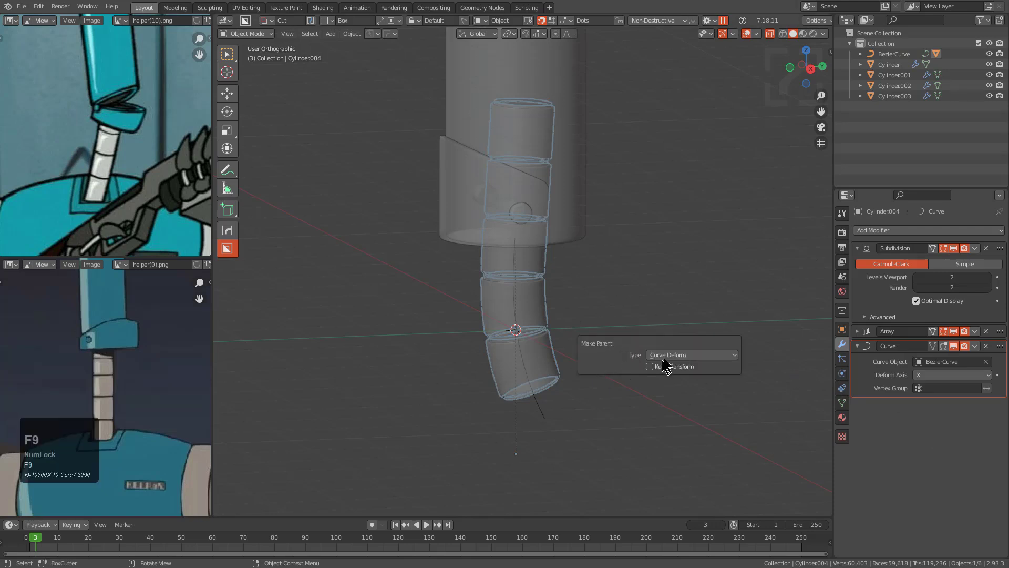
key(ctrl+z)
key(ctrl+z)
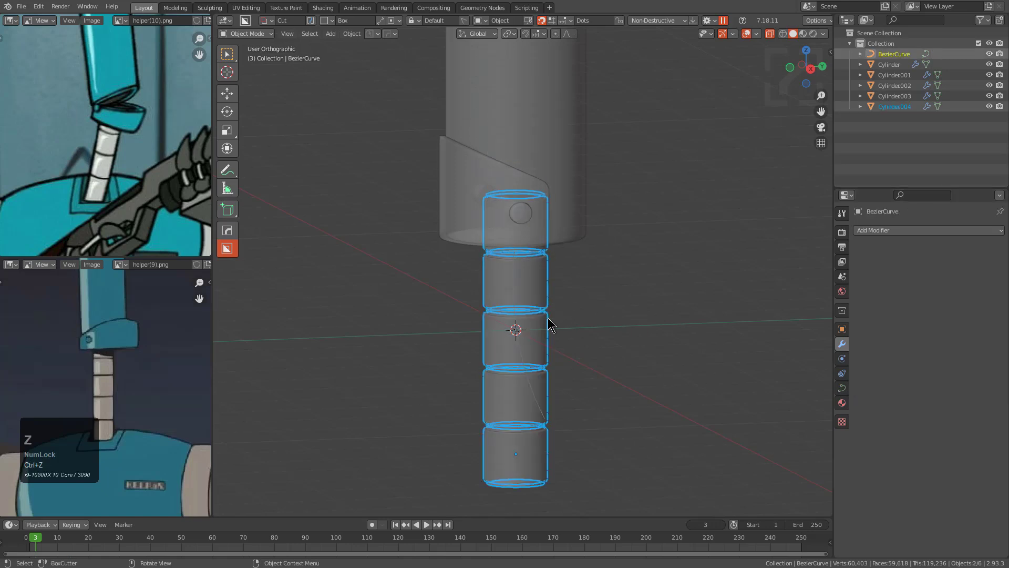
Step: Add the HardOps Curve Modifier so the segments follow the Bezier curve, with its mode set to -X
middle_drag(591, 303, 585, 309)
key(q)
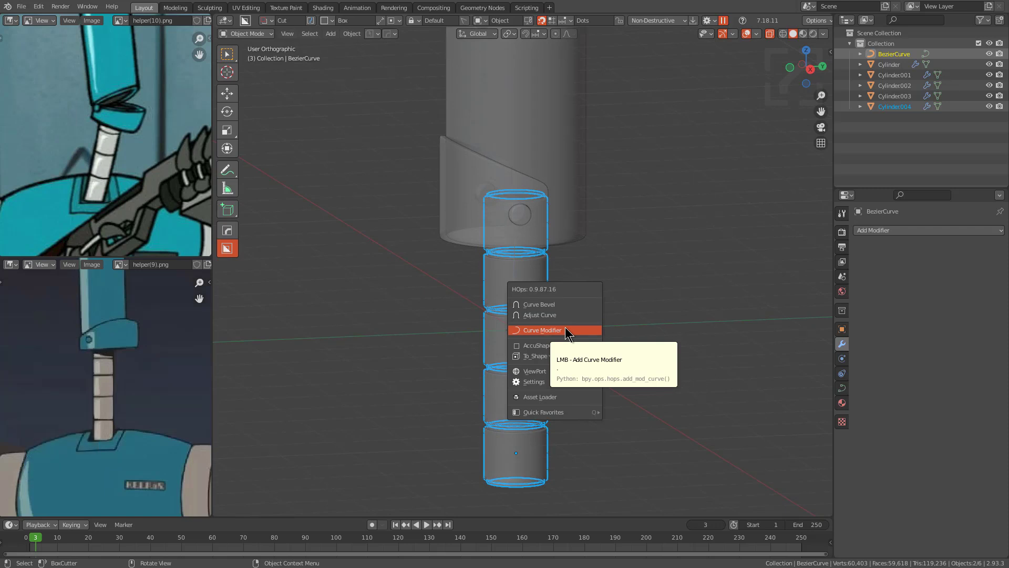
click(565, 331)
key(F9)
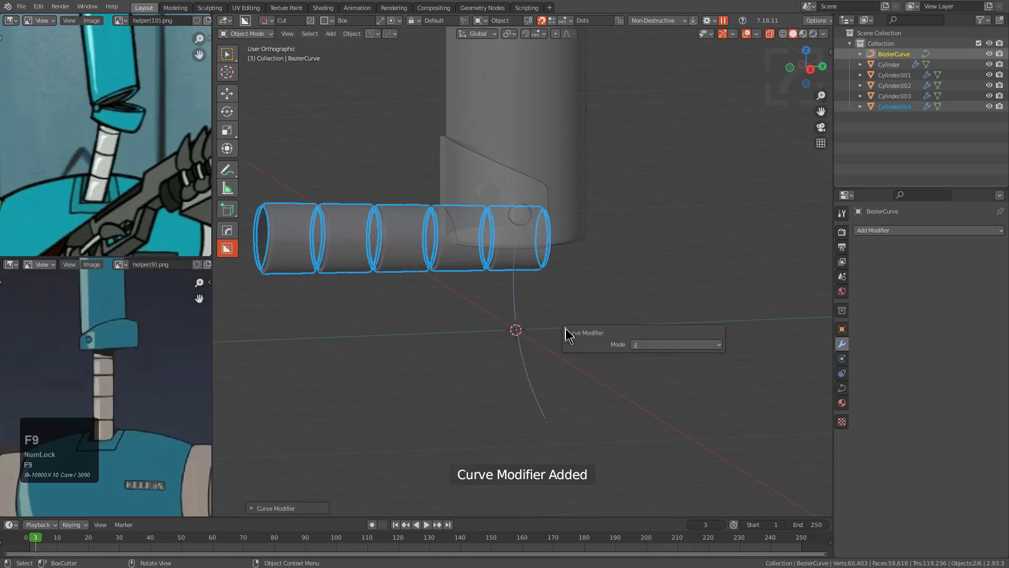
ctrl+scroll(644, 346, down, 1)
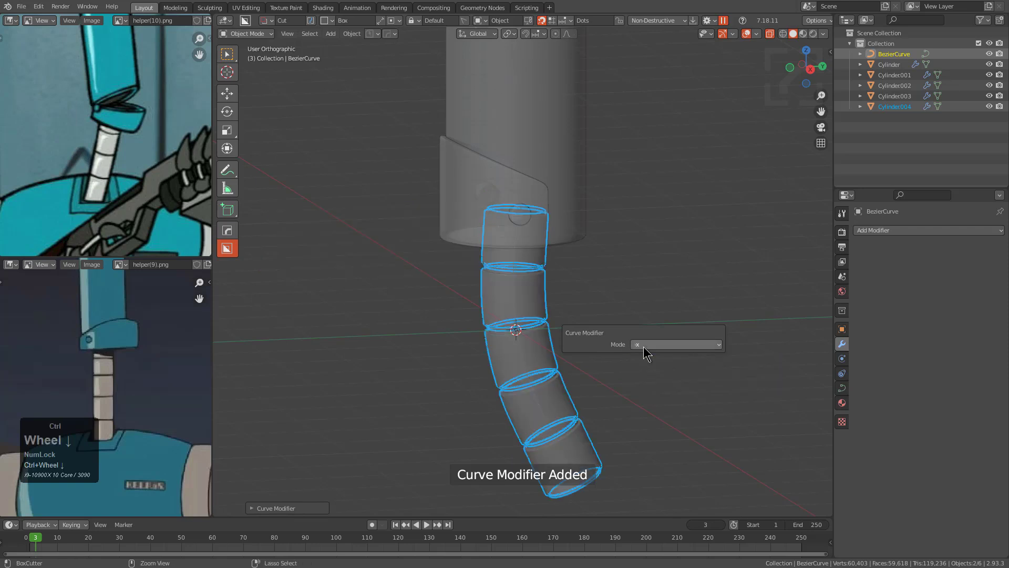
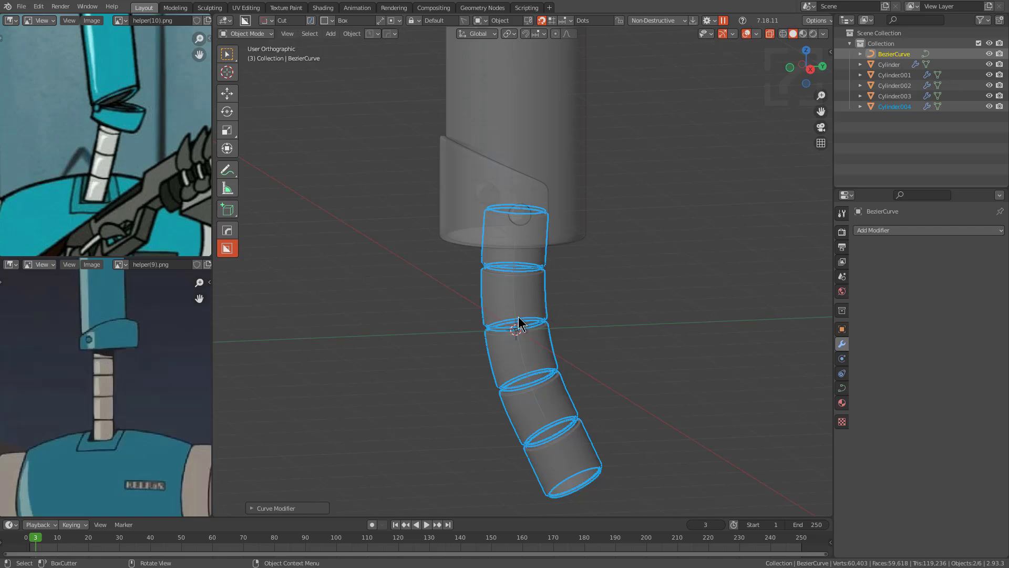
Step: Switch to the selection tool and move the Bezier curve along positive Y in the right view, away from the clamp side
key(KP_1)
scroll(630, 321, down, 1)
key(alt+z)
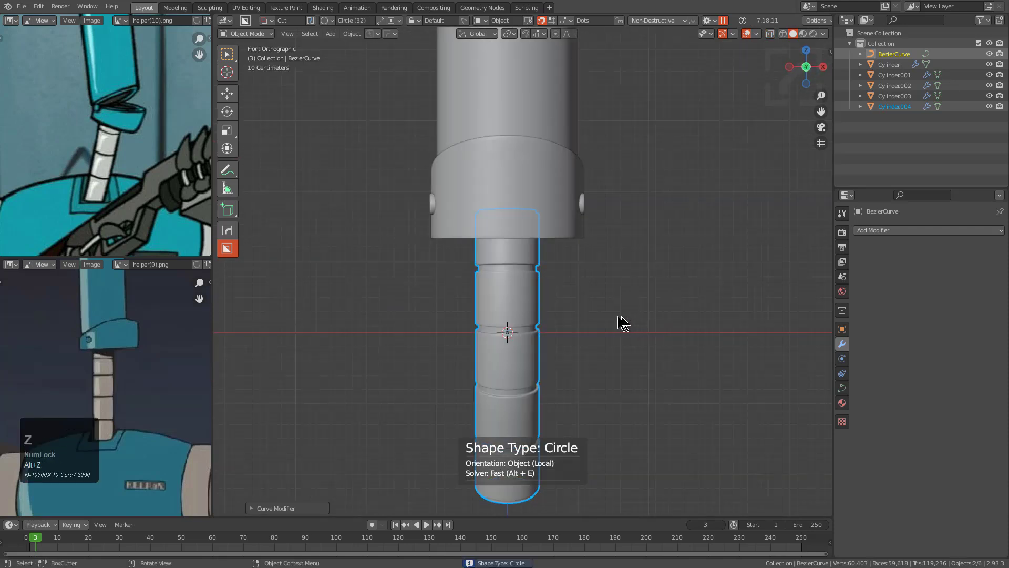
scroll(626, 322, up, 1)
key(w)
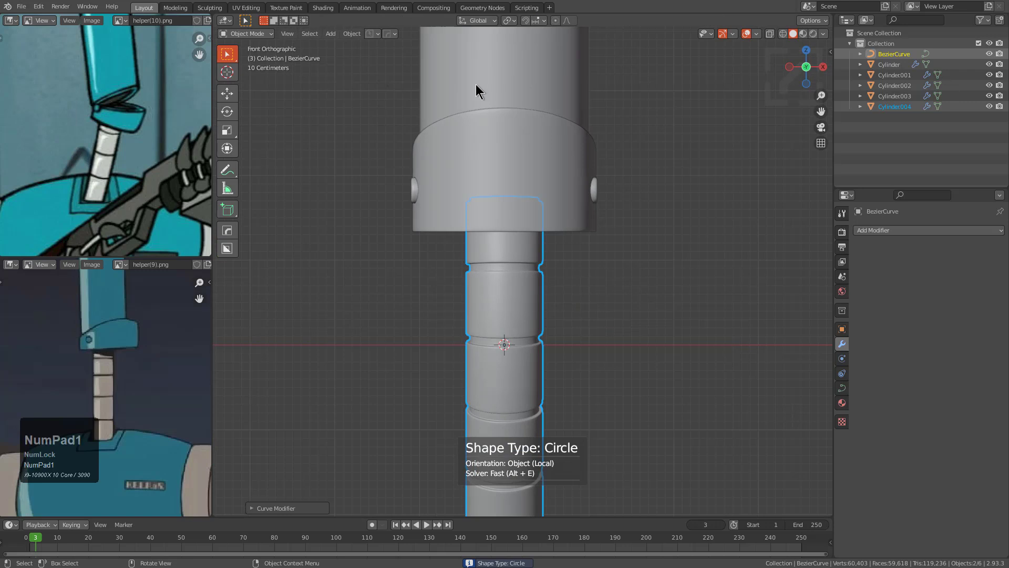
key(KP_3)
key(alt+z)
click(518, 296)
click(517, 297)
click(515, 297)
key(g)
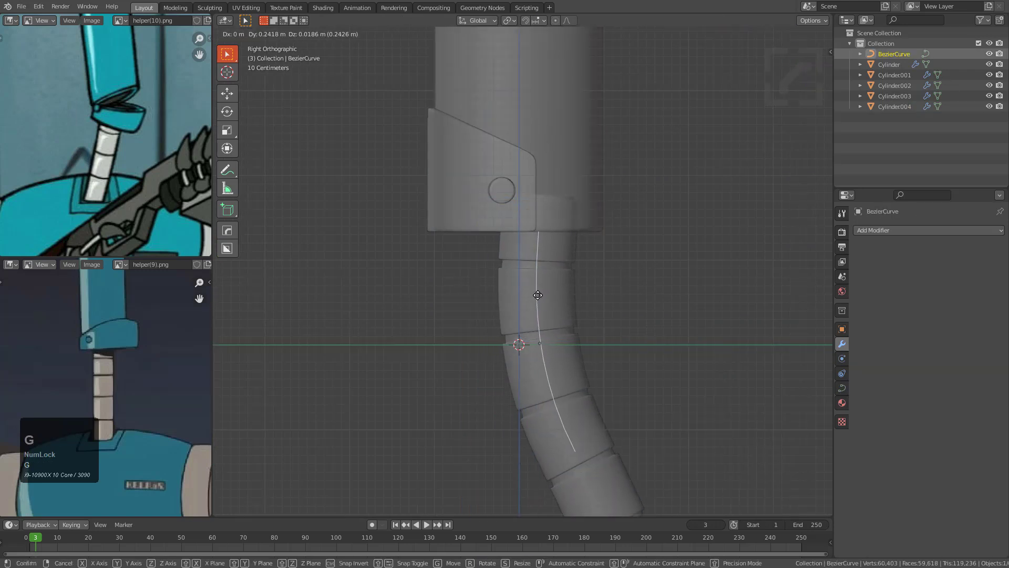
click(550, 298)
key(g)
click(560, 294)
Step: Reposition and rotate the Bezier curve's lower control point to give the neck a gentler, nearly straight bend
scroll(568, 263, down, 2)
alt+middle_click(558, 273)
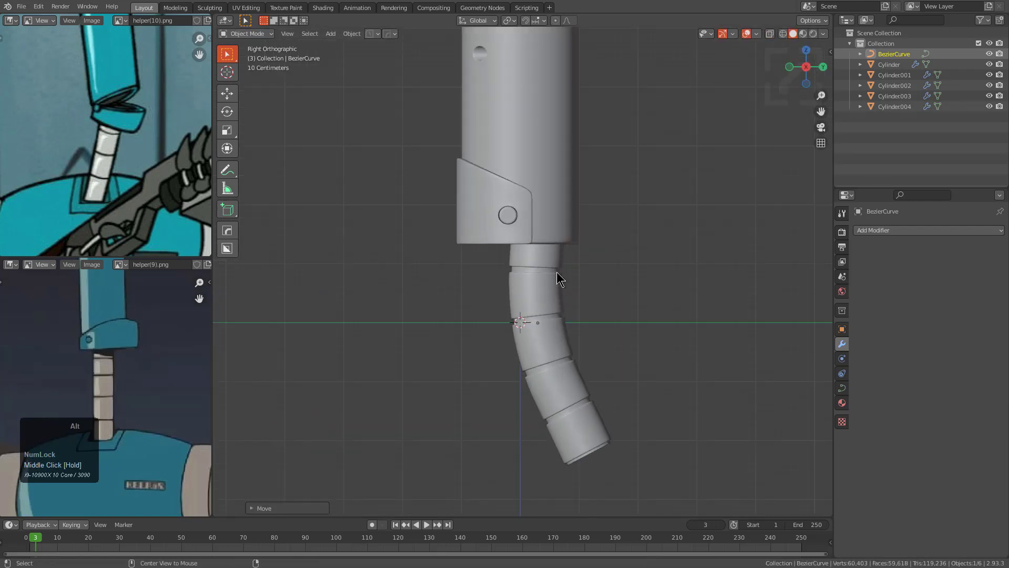
key(Tab)
click(587, 359)
key(g)
click(580, 376)
key(r)
click(622, 412)
key(g)
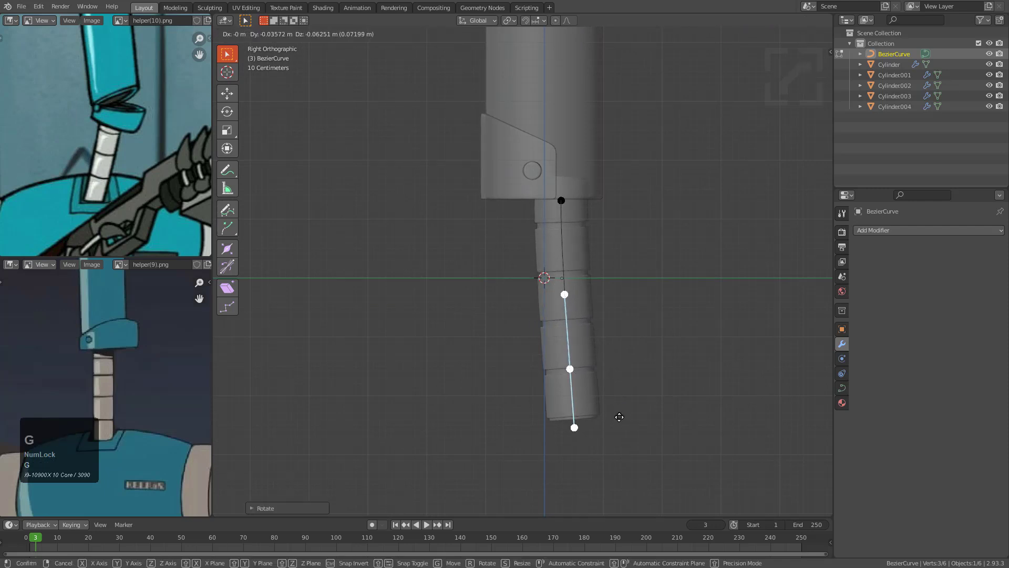
click(630, 419)
key(r)
click(637, 416)
key(g)
click(637, 417)
key(Tab)
Step: Try to shift the segment stack sideways towards the tube's centre line in the front view
key(alt+z)
middle_drag(520, 273, 634, 310)
alt+scroll(634, 310, down, 1)
scroll(634, 310, down, 1)
shift+middle_drag(563, 289, 570, 306)
key(alt+z)
scroll(565, 302, up, 3)
key(g)
right_click(563, 311)
click(556, 318)
key(g)
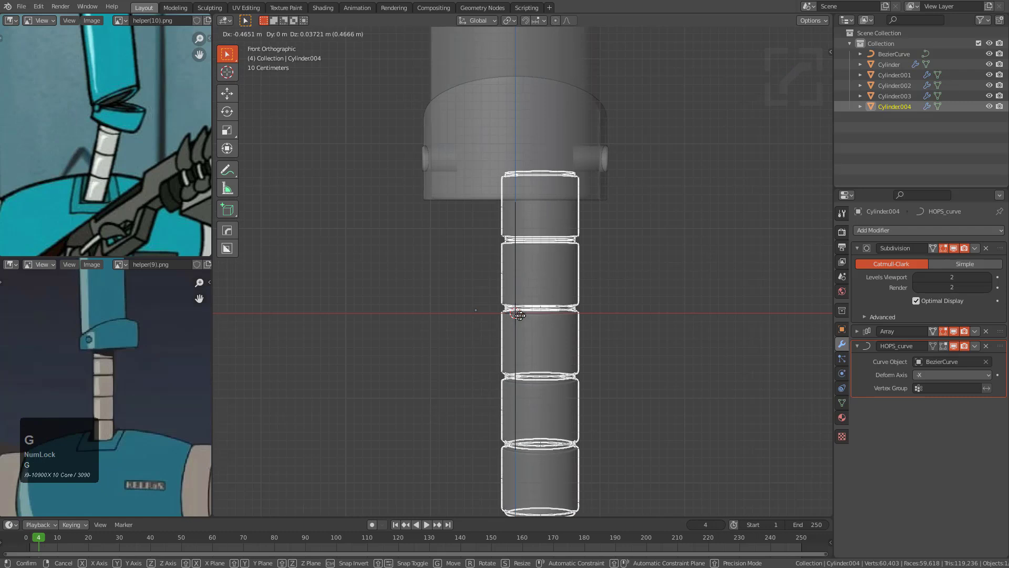
right_click(521, 326)
Step: Clear the segment stack's location and set its Curve modifier's deform axis to X
click(517, 326)
click(516, 330)
click(544, 295)
middle_drag(547, 293, 554, 175)
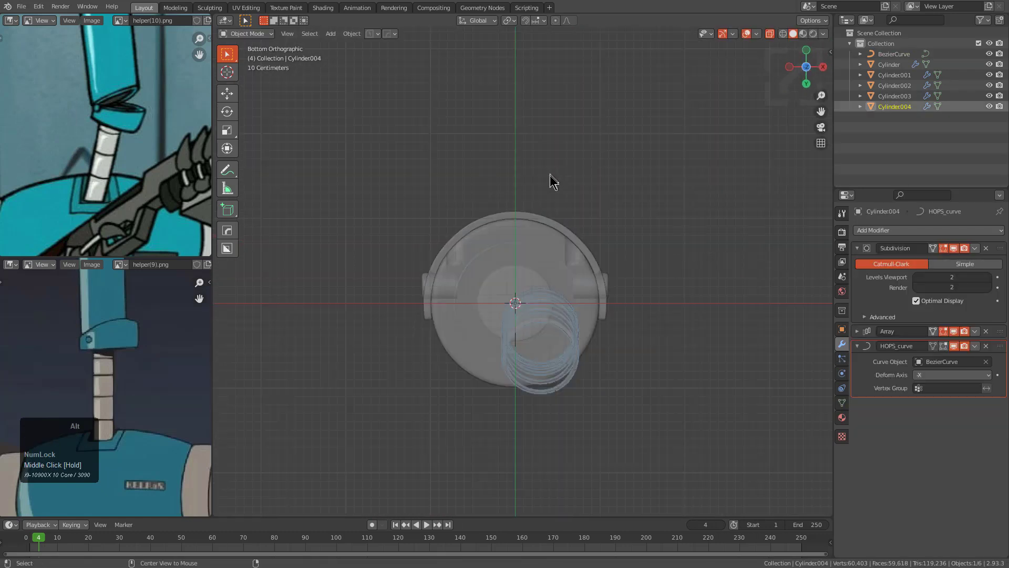
key(alt+z)
scroll(563, 321, up, 2)
key(g)
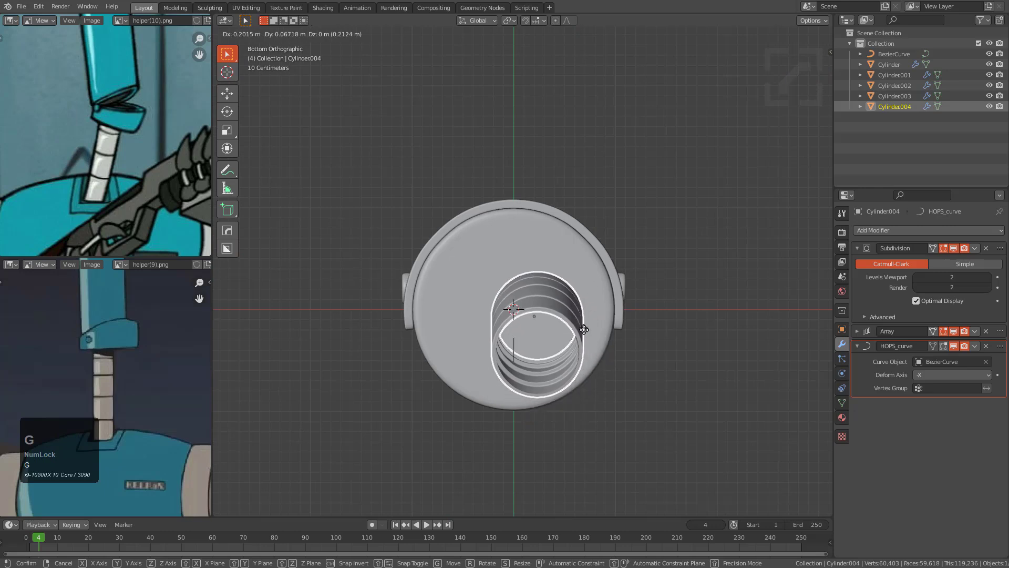
right_click(584, 327)
key(alt+z)
middle_drag(568, 309, 567, 353)
click(940, 375)
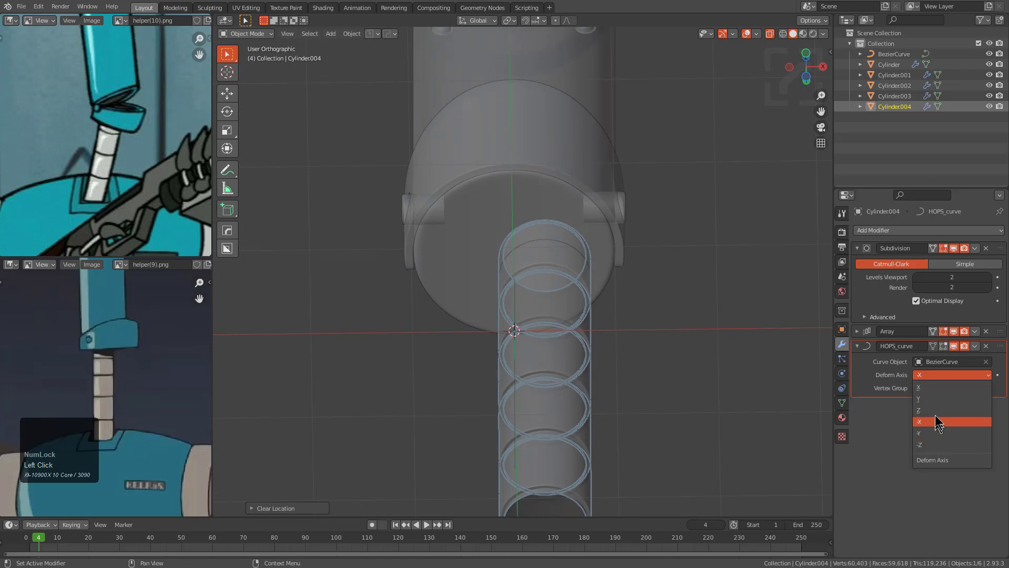
click(935, 387)
Step: Lower the segment stack along Z so the neck hangs below the clamp with its upper end tucked inside
key(alt+z)
middle_drag(610, 236, 481, 292)
key(alt+z)
scroll(532, 225, down, 3)
key(g)
key(z)
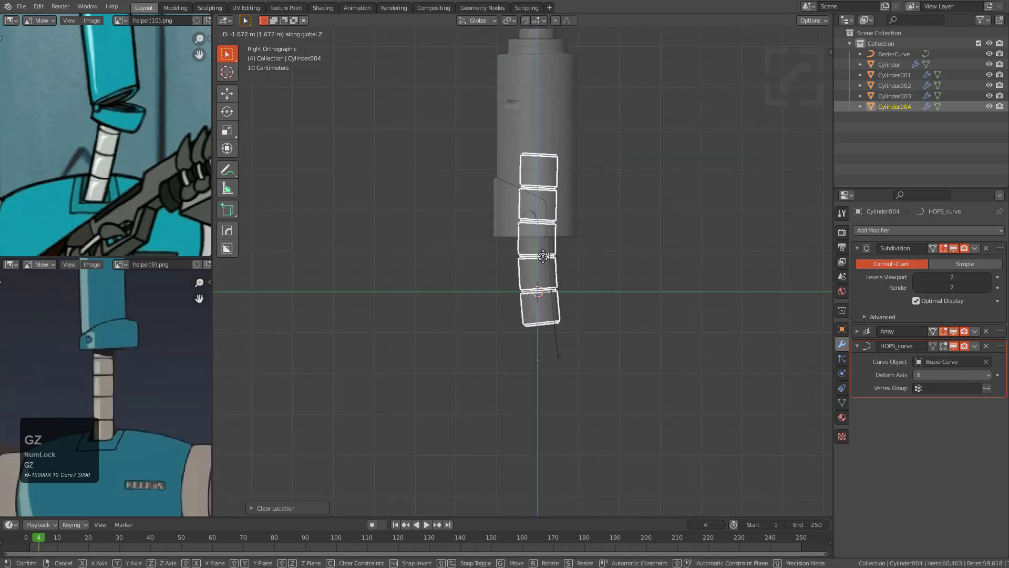
click(543, 321)
key(alt+z)
alt+middle_drag(498, 297, 613, 295)
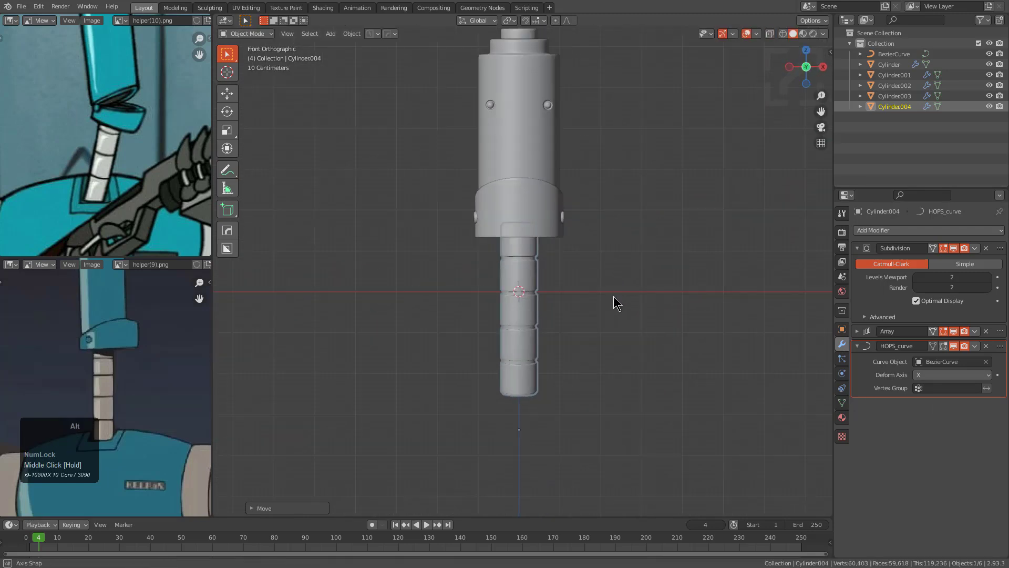
Step: Deselect everything, check the assembled neck against the body in the helper(9).png reference, and save the file
key(alt+a)
middle_drag(509, 286, 478, 223)
scroll(415, 235, down, 2)
key(KP_1)
scroll(415, 231, down, 2)
scroll(546, 286, up, 2)
shift+middle_drag(545, 286, 553, 256)
scroll(553, 254, down, 1)
middle_drag(89, 446, 88, 354)
scroll(554, 295, down, 1)
middle_drag(554, 295, 531, 260)
key(ctrl+s)
Step: Add one edge loop just below and one just above the small side hole in the main tube
scroll(519, 300, up, 4)
click(500, 257)
key(Tab)
scroll(531, 261, up, 3)
key(ctrl+r)
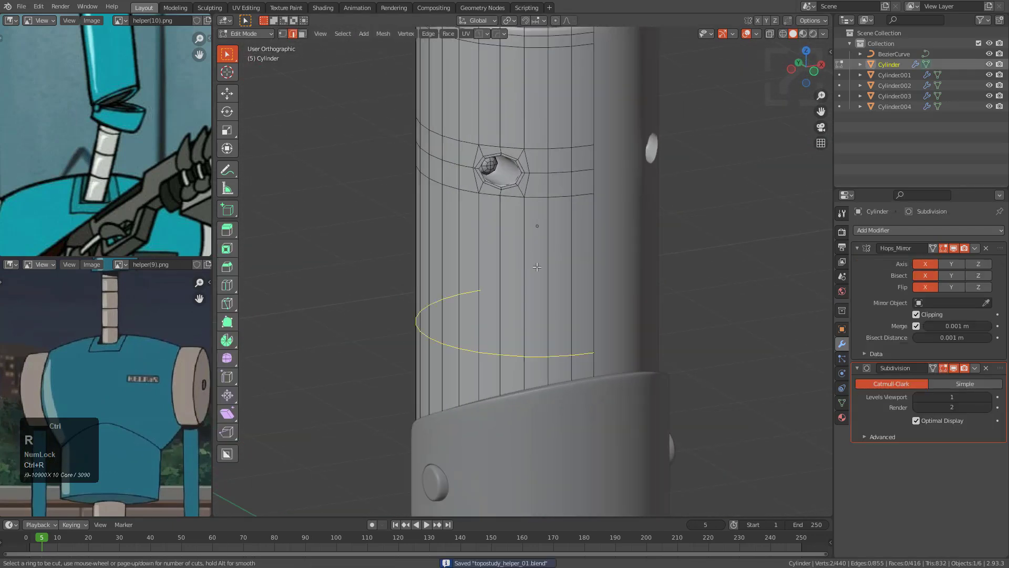
click(542, 252)
click(557, 127)
key(ctrl+r)
click(542, 122)
click(537, 133)
key(Tab)
key(Tab)
Step: Slide the vertices directly above and below the side hole outward to round the topology surrounding it
middle_drag(538, 184, 546, 197)
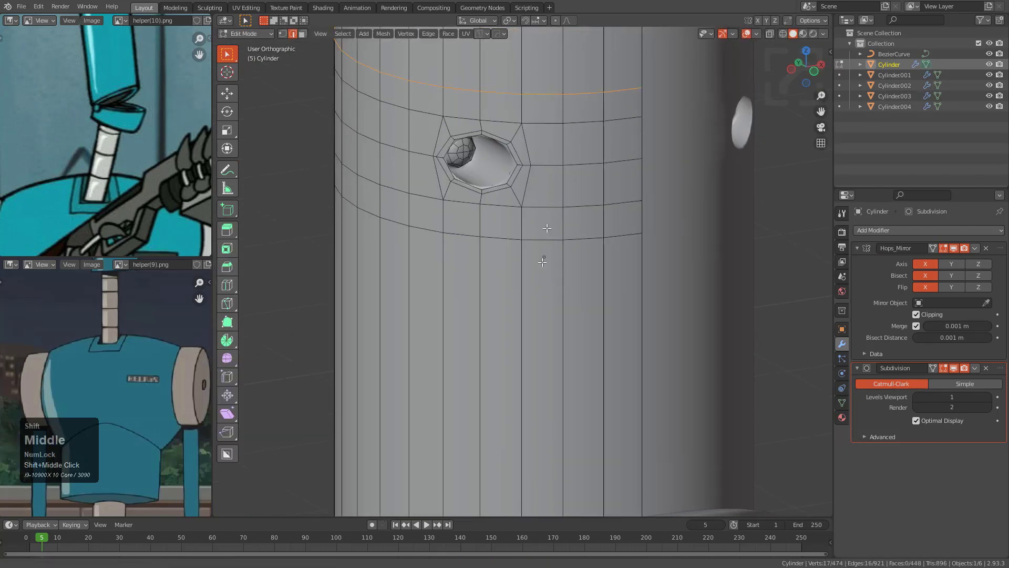
scroll(529, 194, up, 3)
key(2)
key(1)
key(g)
key(g)
click(453, 135)
click(451, 272)
key(g)
key(g)
click(465, 291)
Step: Add an edge loop around the tube near the clamp and a centred one between the hole and the upper rim
scroll(465, 291, down, 5)
scroll(500, 248, up, 2)
ctrl+click(559, 266)
click(559, 255)
scroll(568, 245, down, 2)
shift+middle_drag(571, 220, 556, 303)
scroll(536, 221, up, 1)
key(ctrl+r)
click(522, 181)
right_click(522, 181)
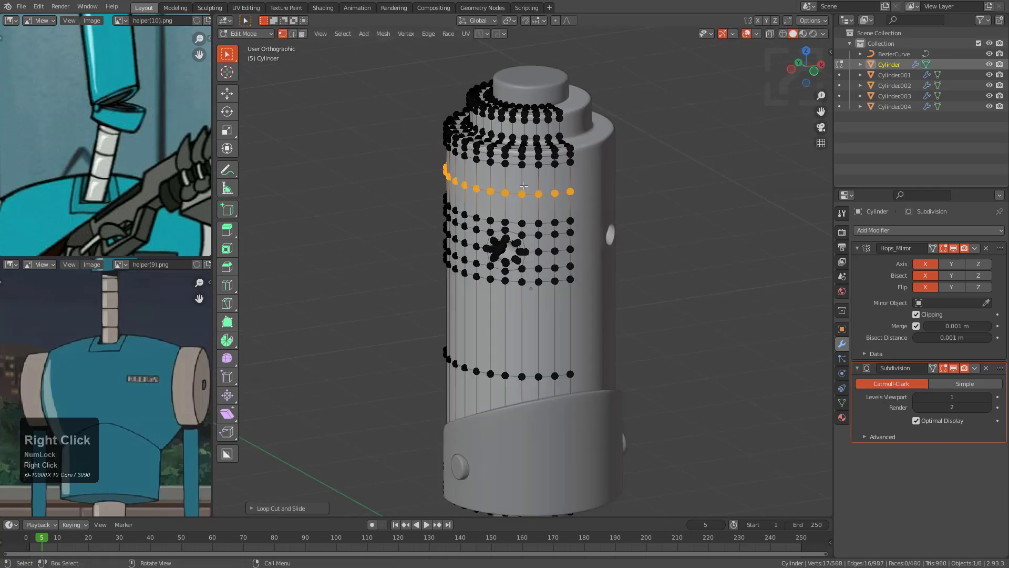
Step: Return to Object Mode, turn on the wireframe overlay, and inspect the topology around the side hole
key(Tab)
scroll(508, 207, up, 5)
key(alt+v)
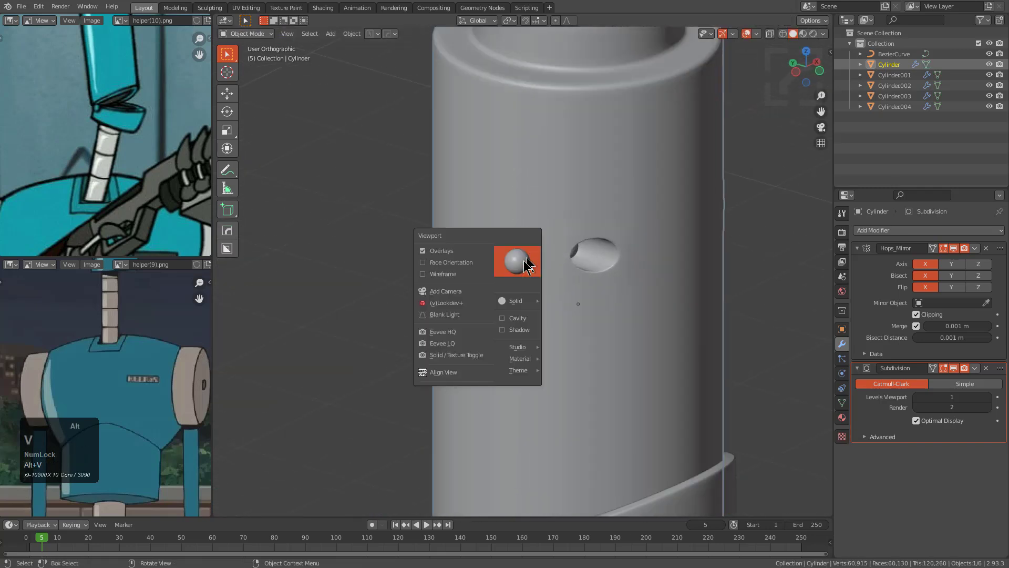
click(469, 275)
scroll(513, 239, down, 2)
middle_drag(513, 239, 554, 300)
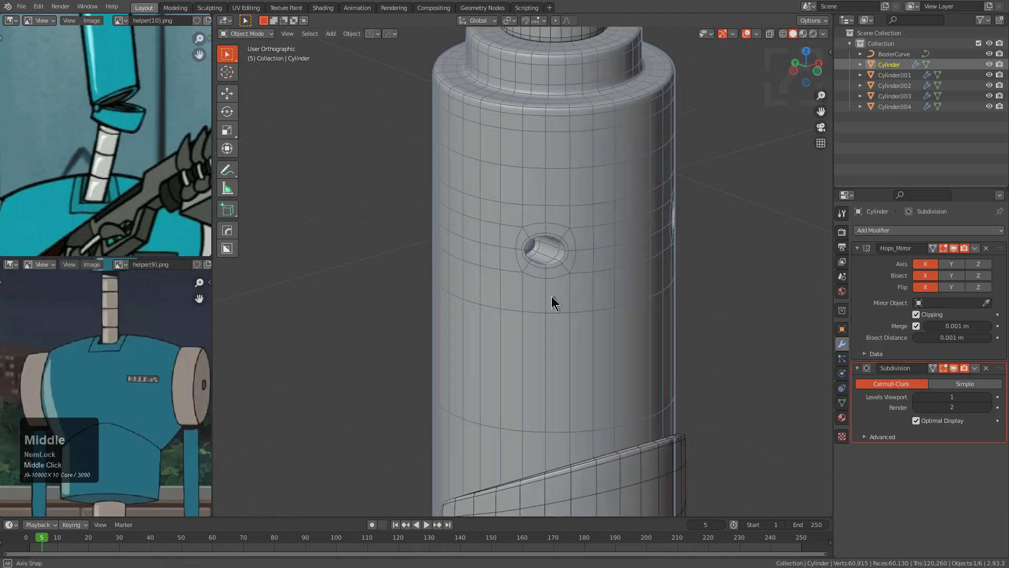
scroll(576, 237, up, 3)
middle_drag(575, 238, 545, 288)
scroll(594, 264, up, 3)
Step: Slide the inner rim edge loop of the main tube's side hole deeper into the hole to widen its beveled band
key(Tab)
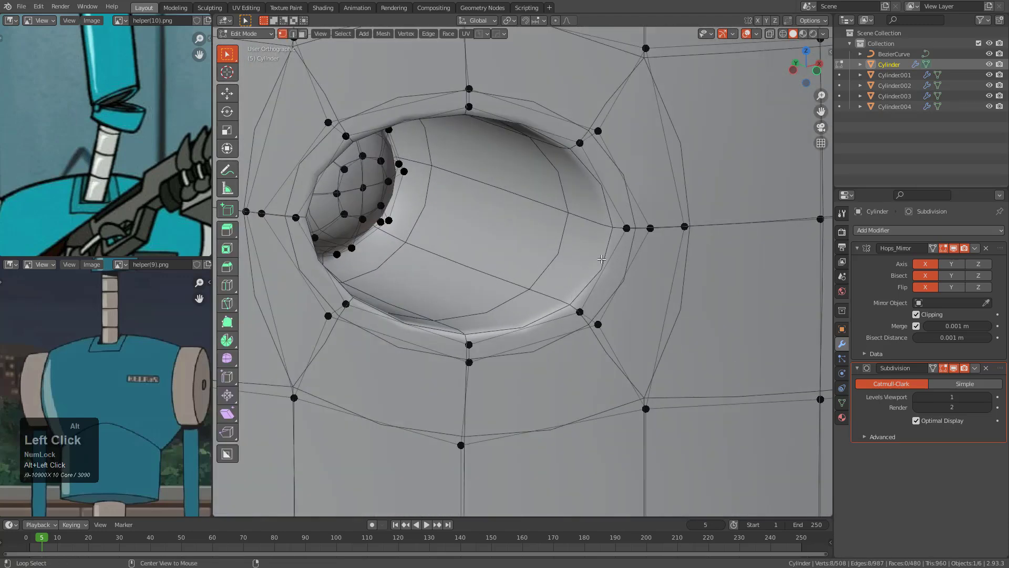
key(3)
alt+click(604, 266)
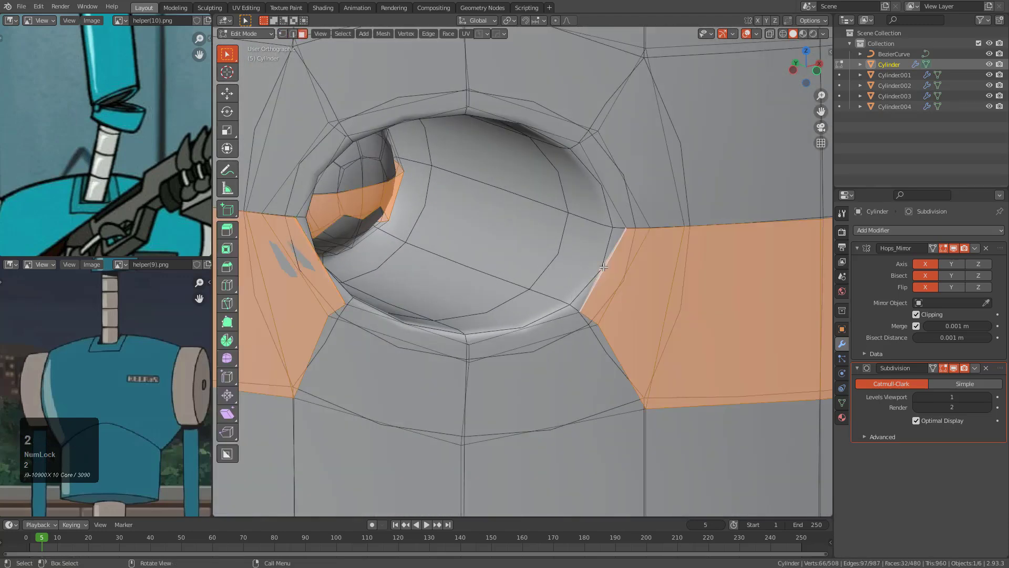
click(604, 267)
key(g)
key(g)
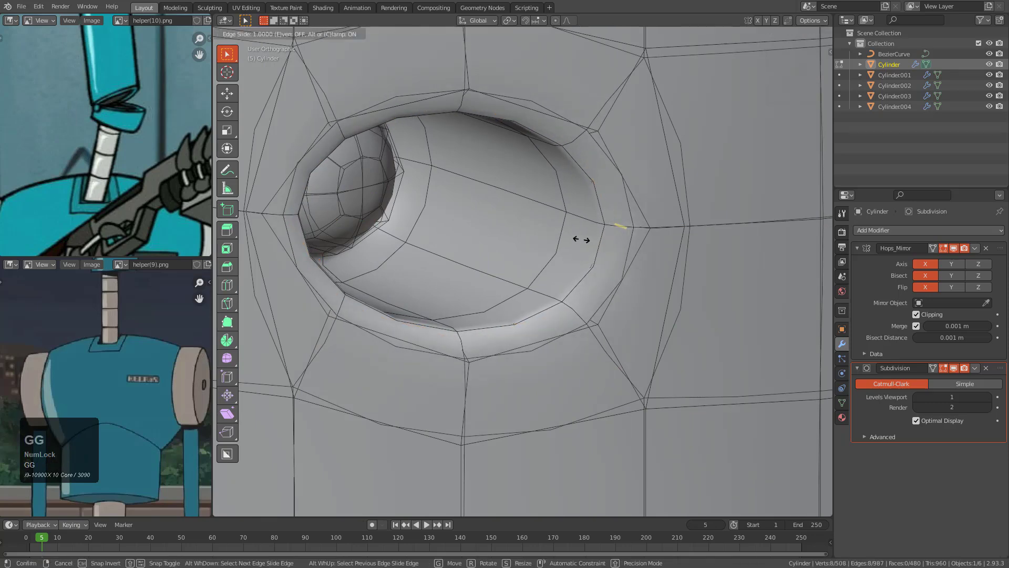
click(581, 240)
Step: Add an edge loop to the hole's beveled band, turn off the Subdivision preview in Edit Mode, and slide the loop close to the outer rim
key(ctrl+r)
click(625, 227)
click(638, 227)
key(ctrl+r)
ctrl+click(611, 230)
click(613, 231)
click(945, 368)
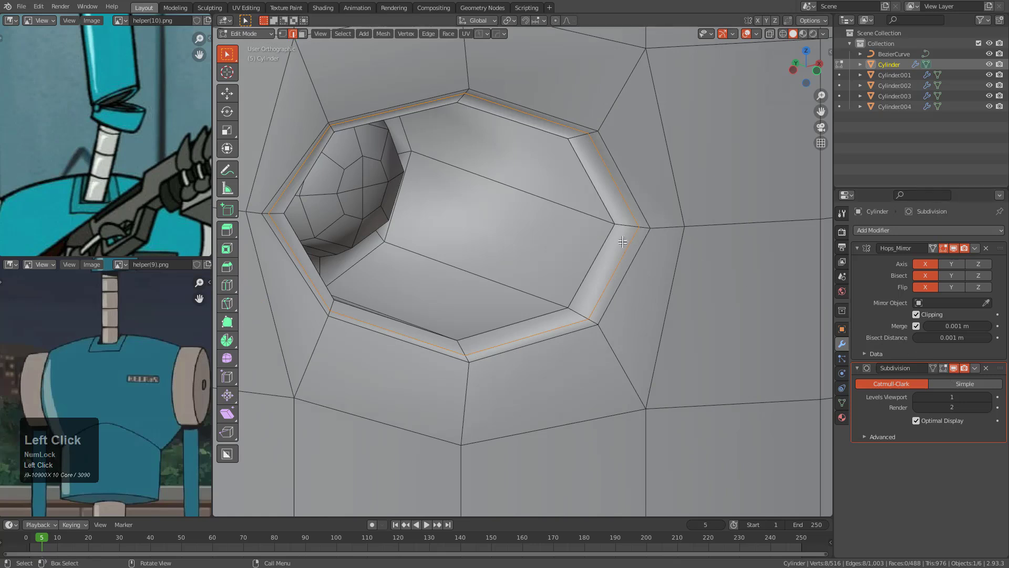
key(g)
key(g)
click(636, 253)
Step: Add supporting edge loops just outside and just inside the inner edge of the side hole's bevel
key(ctrl+r)
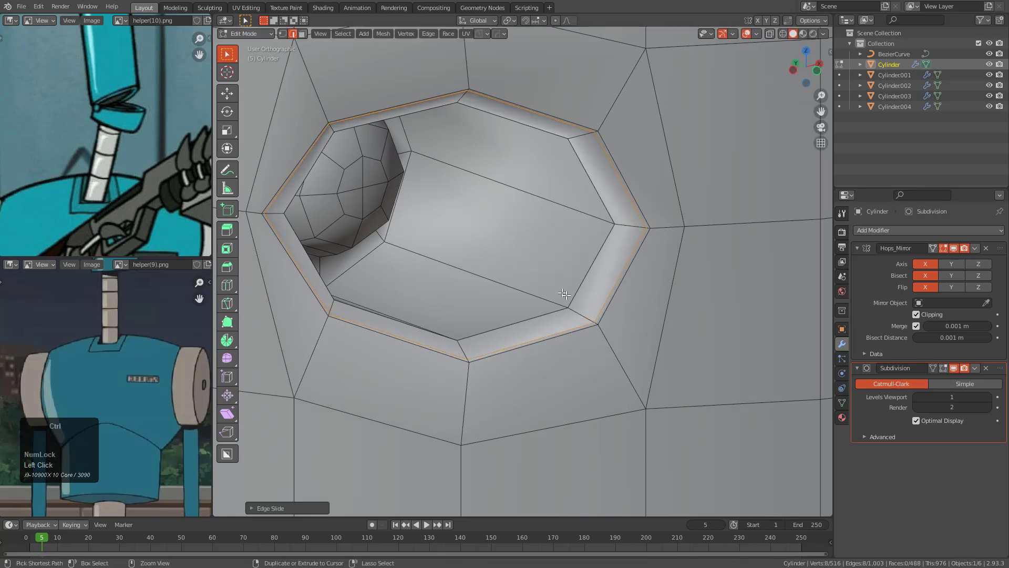
click(581, 316)
click(572, 312)
key(Tab)
key(Tab)
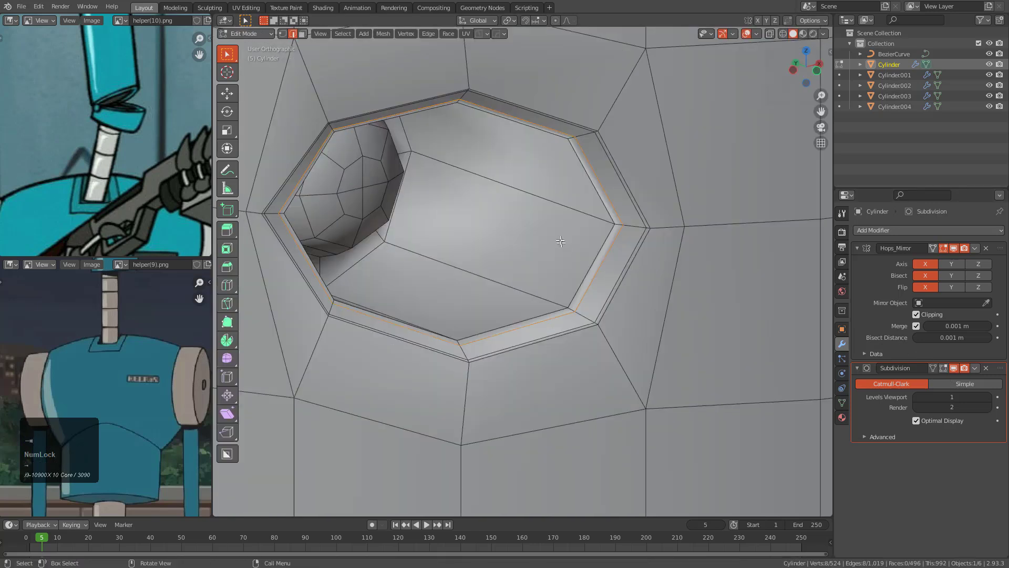
click(591, 222)
click(680, 252)
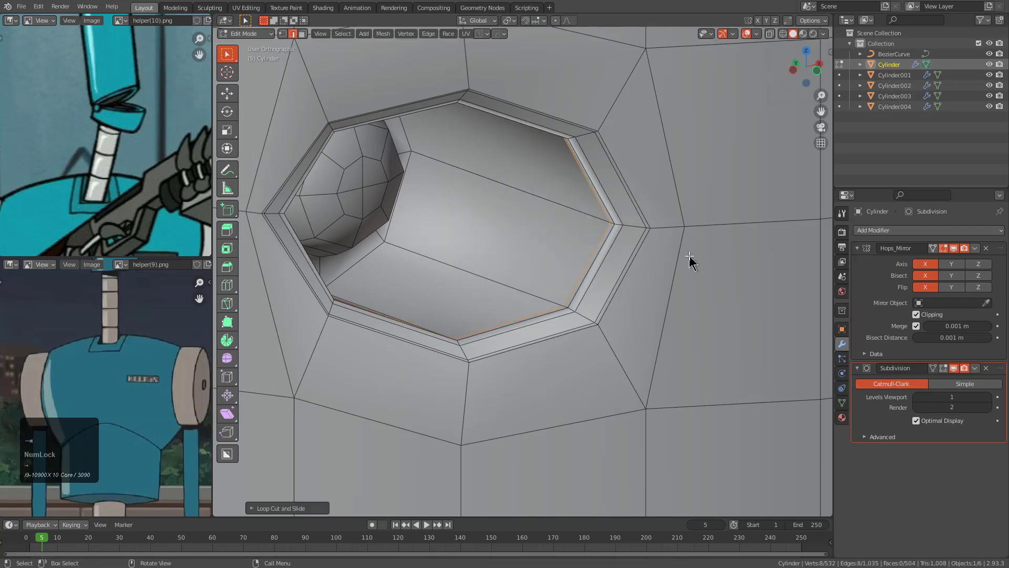
Step: In Object Mode with overlays hidden, examine the tube's smoothed side holes and compare the overall shape with the upper reference image
scroll(613, 239, down, 6)
key(Tab)
middle_drag(574, 266, 527, 286)
click(748, 34)
mouse_move(500, 252)
middle_down()
mouse_move(468, 273)
mouse_move(495, 236)
middle_up()
middle_drag(478, 189, 507, 219)
scroll(538, 283, down, 4)
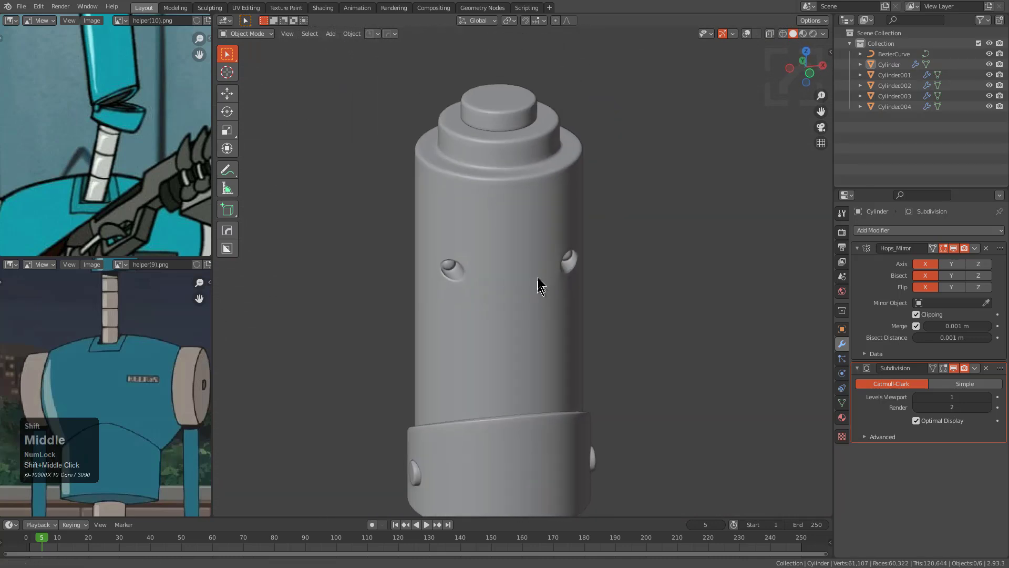
scroll(537, 284, down, 2)
middle_drag(551, 274, 542, 248)
scroll(543, 247, down, 1)
middle_drag(130, 151, 121, 204)
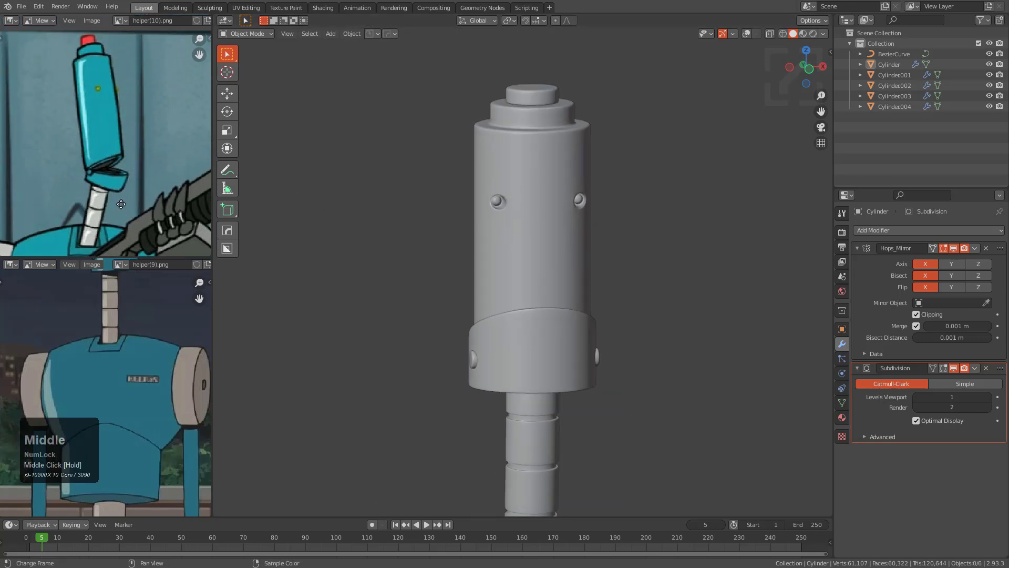
Step: Examine the surface shading up close around the side hole and the tube's upper rim
scroll(520, 263, up, 5)
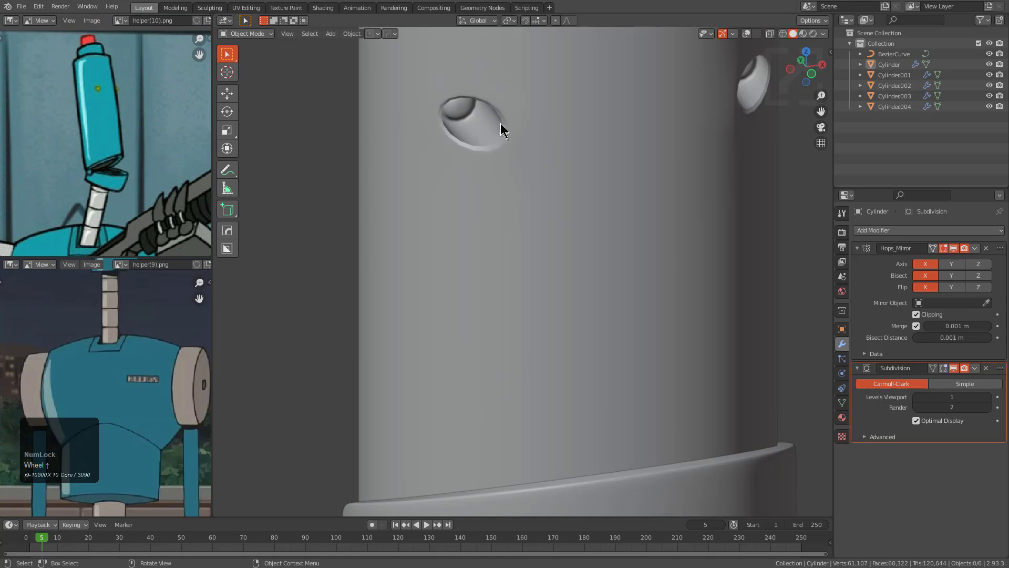
scroll(502, 134, down, 2)
scroll(500, 194, down, 2)
middle_drag(541, 158, 554, 172)
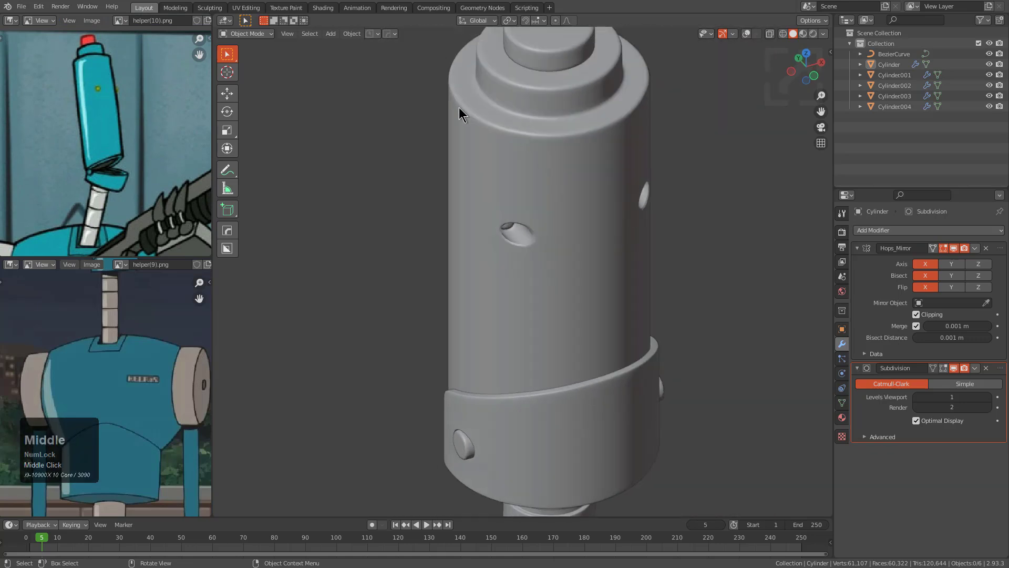
scroll(506, 135, up, 1)
scroll(532, 131, up, 5)
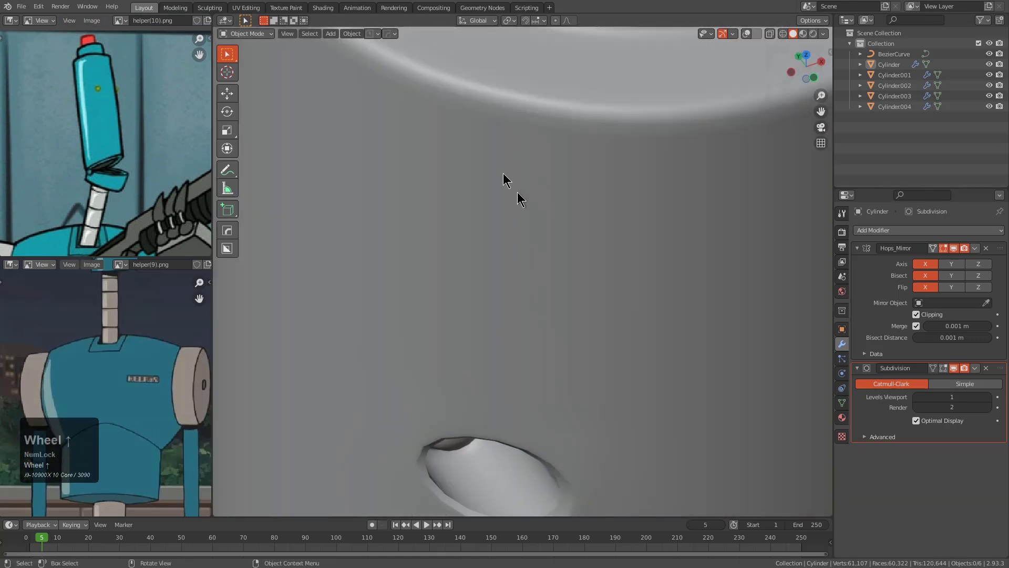
scroll(560, 153, down, 4)
key(Tab)
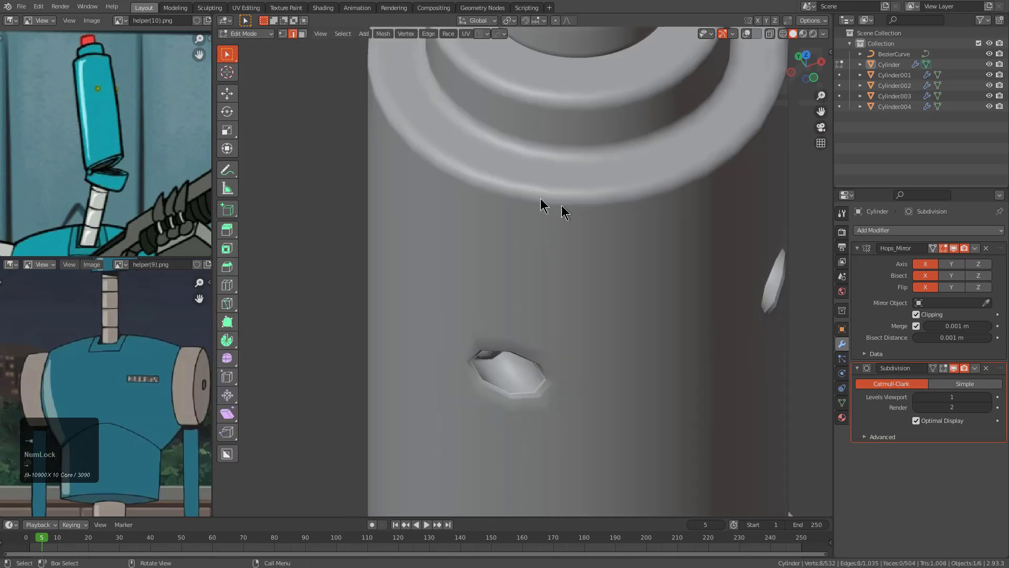
key(Tab)
Step: In front view, add a cube and place it at the lower end of the segmented neck as the torso base
scroll(559, 196, down, 6)
middle_drag(598, 316, 573, 198)
scroll(599, 274, down, 4)
key(KP_3)
key(KP_1)
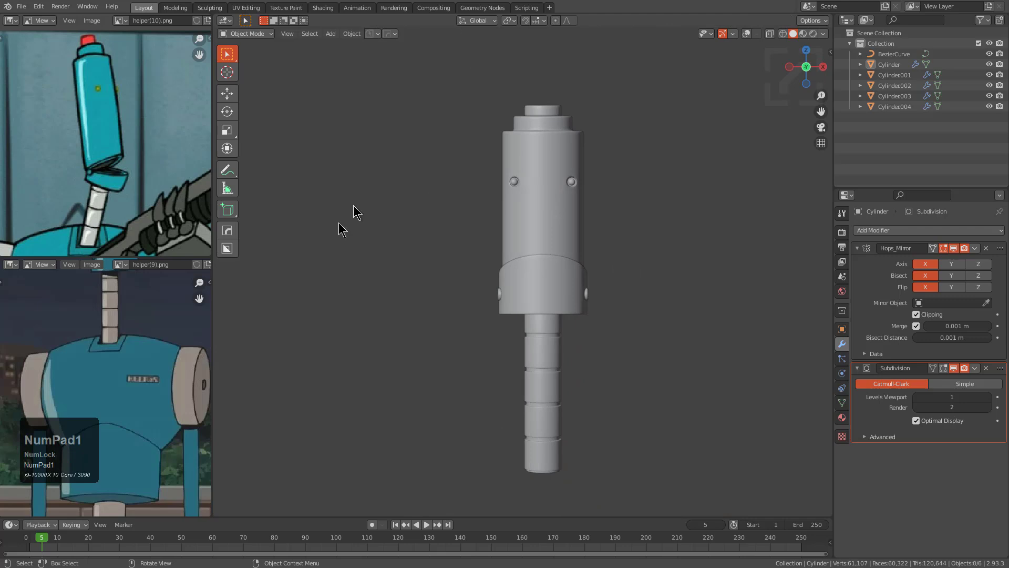
middle_drag(473, 337, 622, 302)
key(shift+a)
mouse_move(630, 304)
click(662, 324)
shift+scroll(579, 194, down, 4)
key(g)
click(575, 316)
Step: Stretch the cube along X, enlarge it uniformly, and adjust its X width to form a wide torso block
key(s)
key(x)
click(640, 329)
key(s)
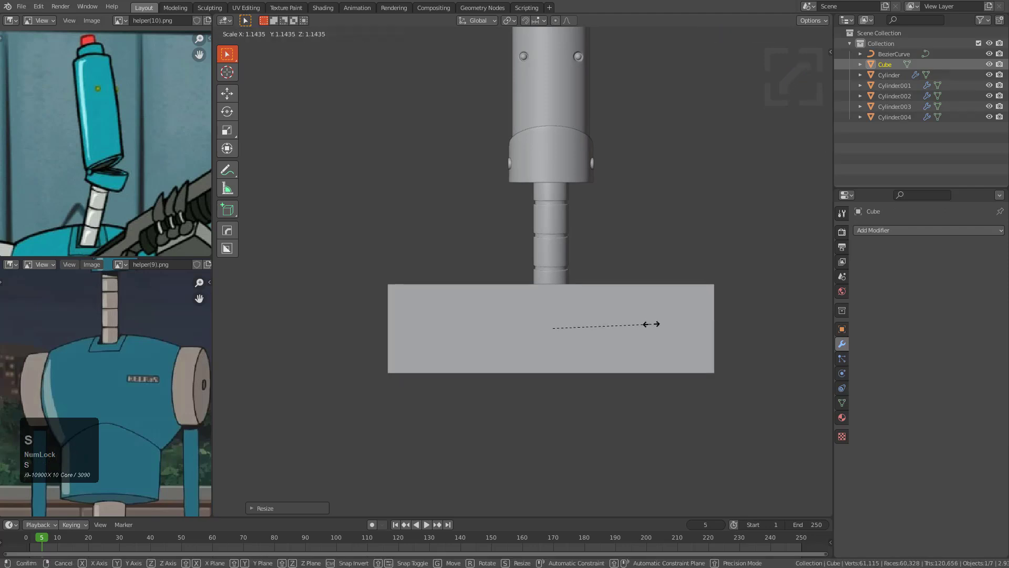
click(695, 340)
key(s)
key(x)
click(650, 319)
Step: Lower the torso block along Z until its top meets the neck's lower end, and show the viewport overlays again
key(g)
key(z)
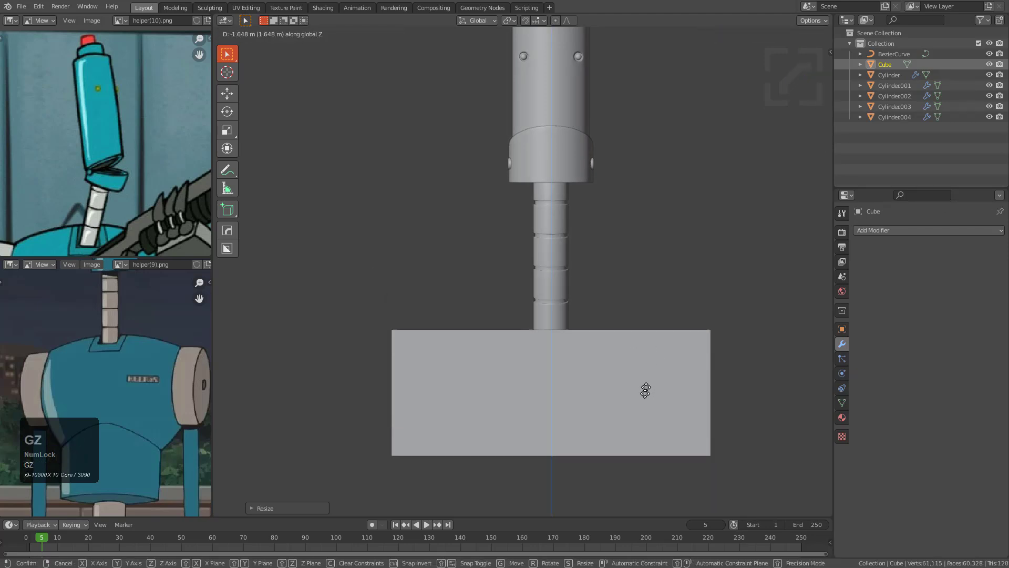
click(655, 366)
shift+scroll(595, 258, down, 3)
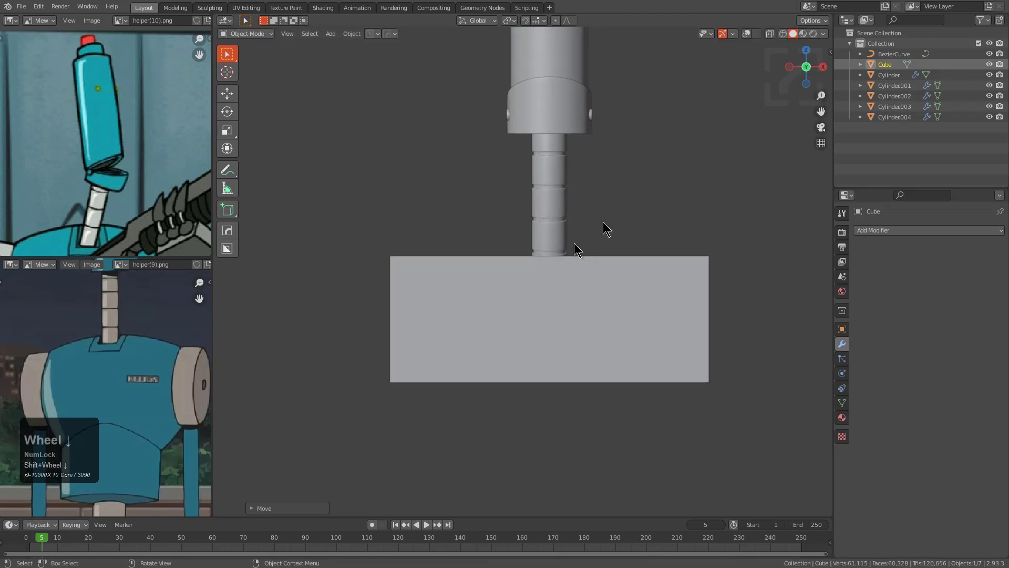
click(747, 33)
shift+middle_drag(583, 255, 603, 206)
key(g)
key(z)
click(608, 229)
Step: On the segmented neck, move the Subdivision modifier below the curve modifier and enable Merge in the Array modifier
click(572, 179)
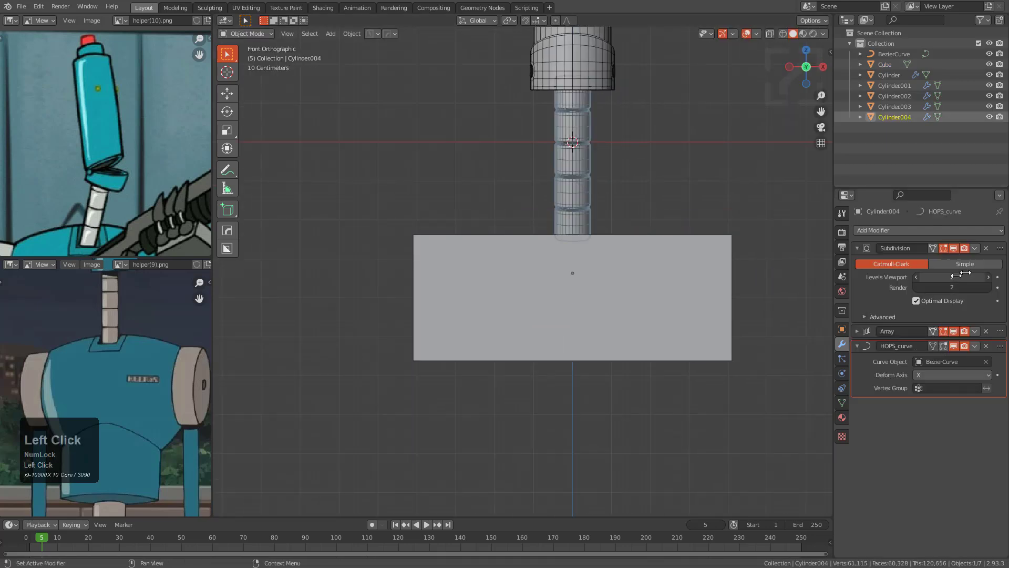
drag(1001, 251, 985, 370)
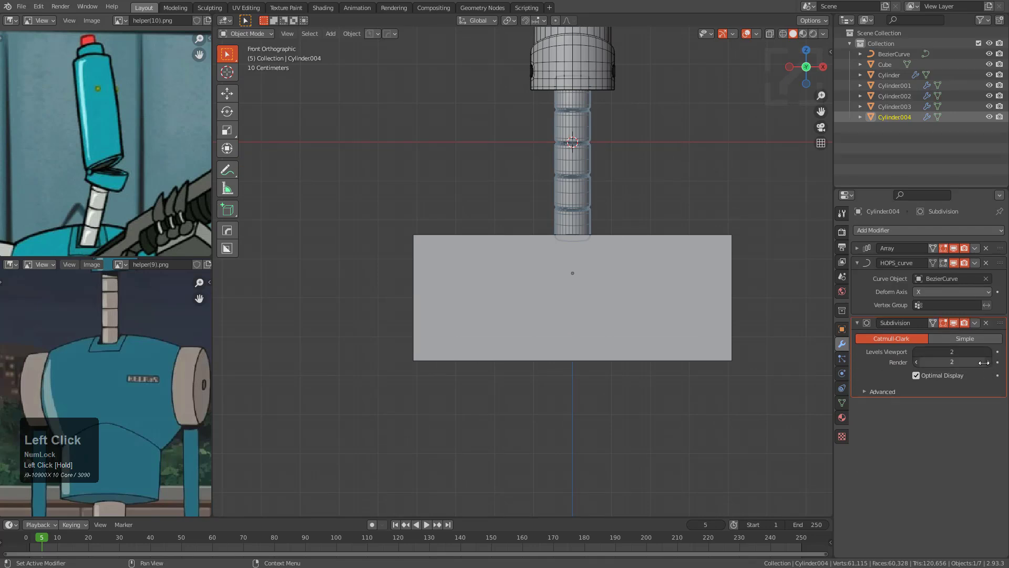
click(859, 249)
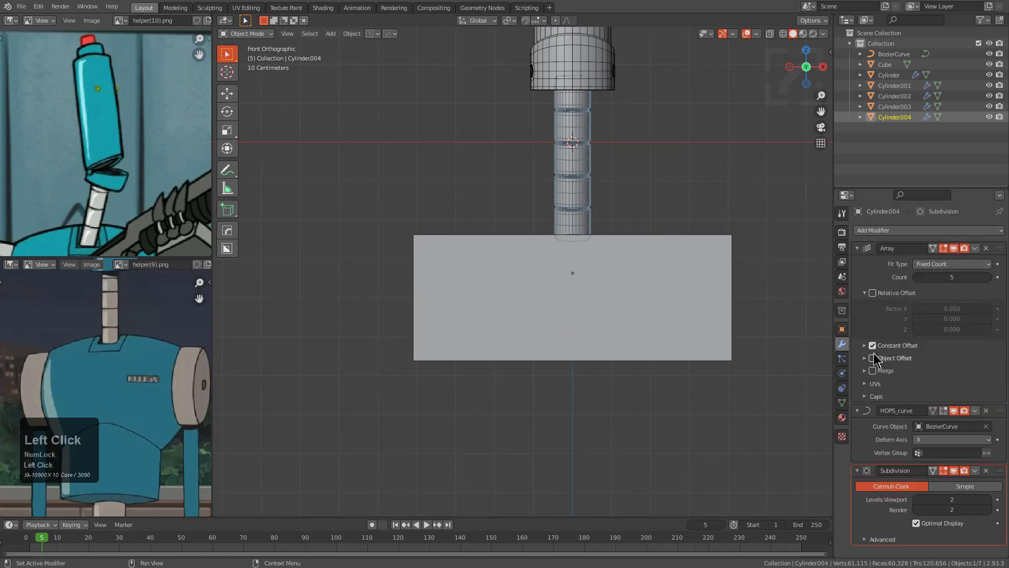
click(872, 371)
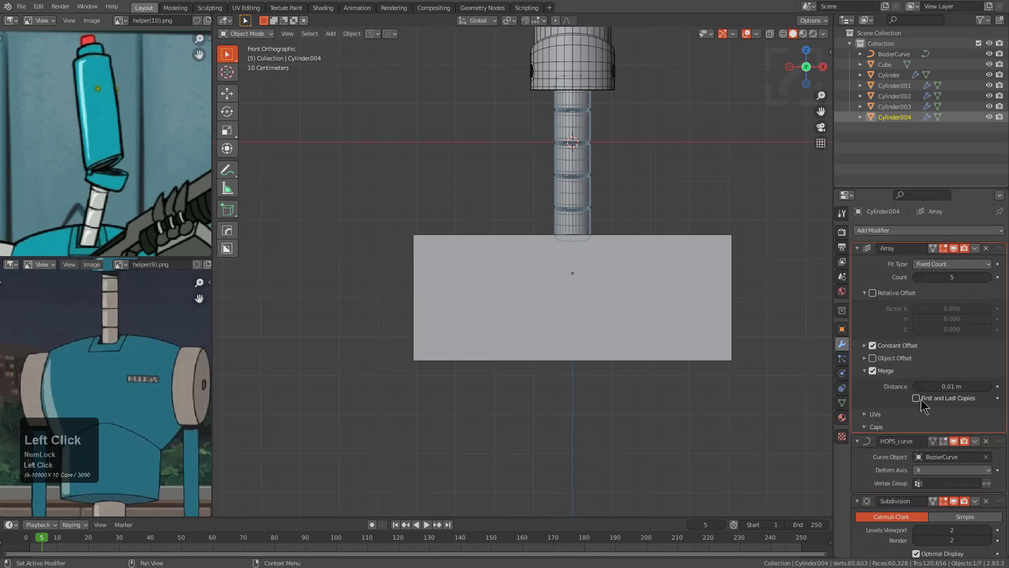
click(857, 248)
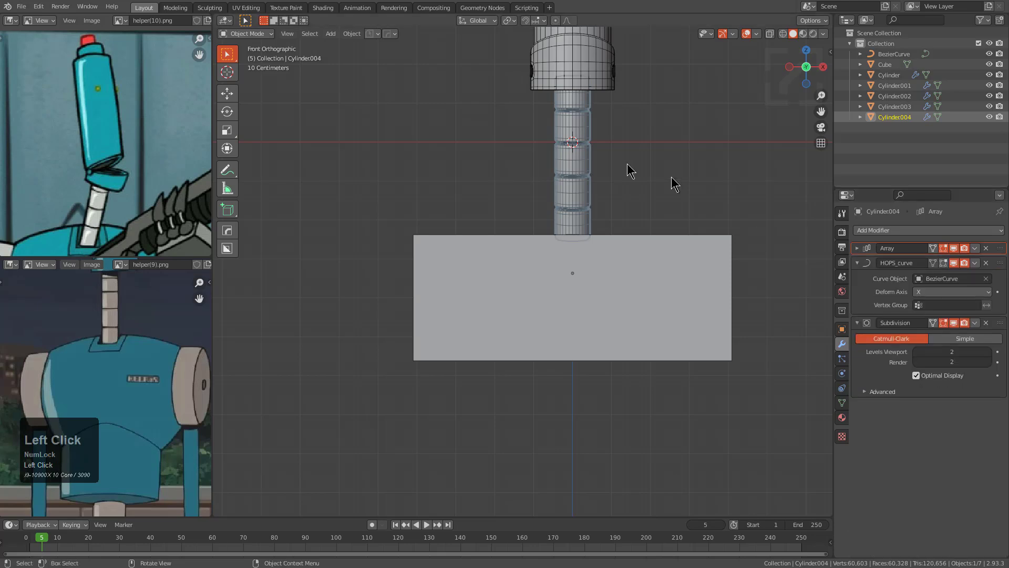
Step: Examine the wireframe at the grooves and joints between the neck segments
scroll(606, 139, up, 3)
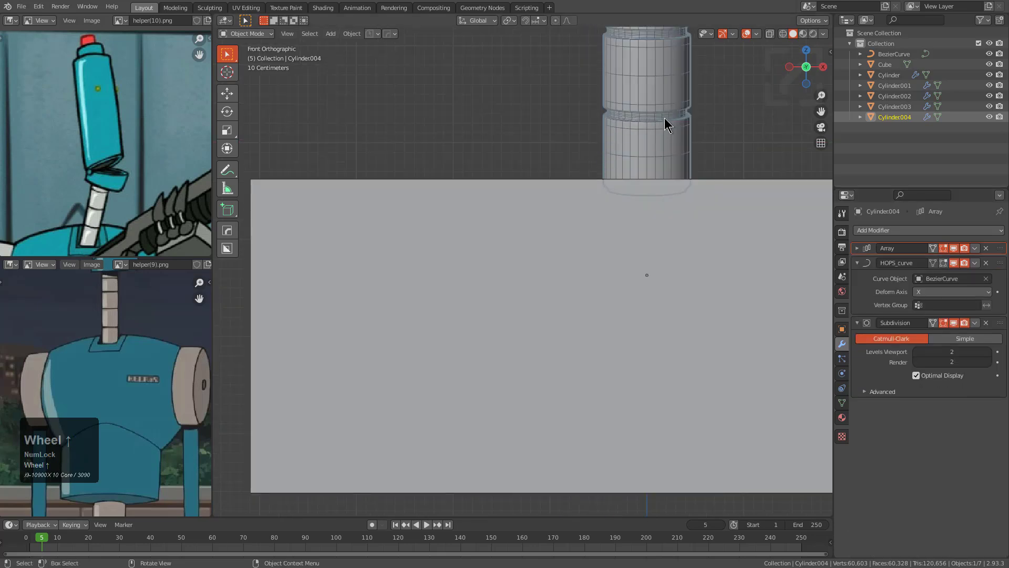
scroll(630, 132, down, 3)
shift+middle_drag(628, 153, 532, 268)
scroll(532, 268, up, 9)
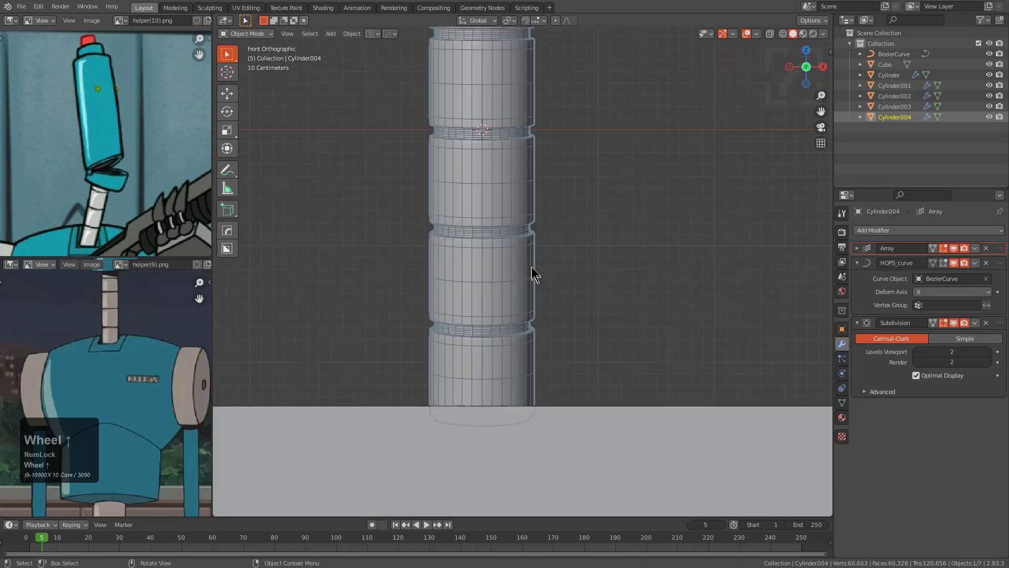
key(alt+a)
shift+middle_drag(471, 291, 462, 328)
click(540, 200)
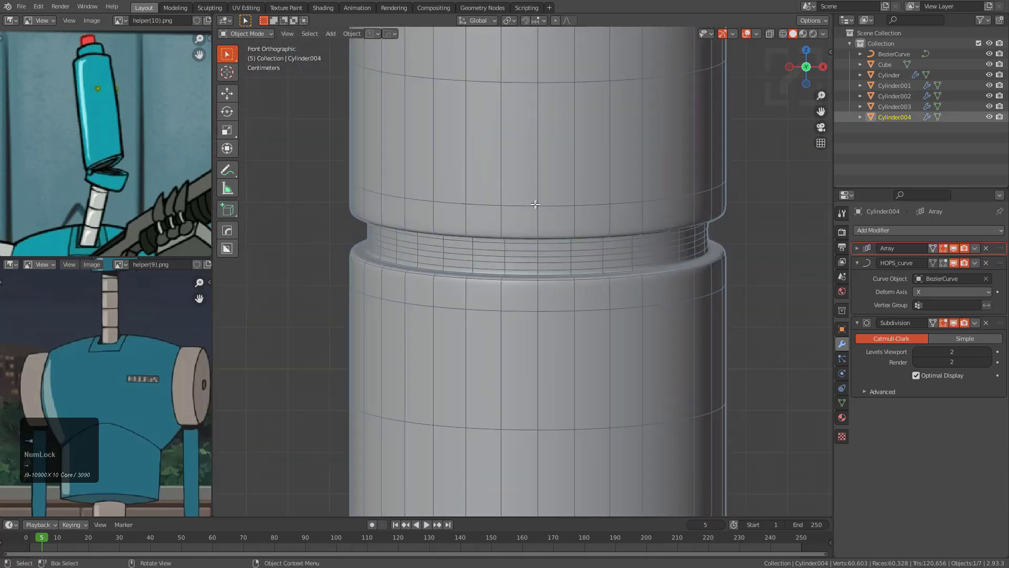
key(Tab)
key(a)
key(KP_Divide)
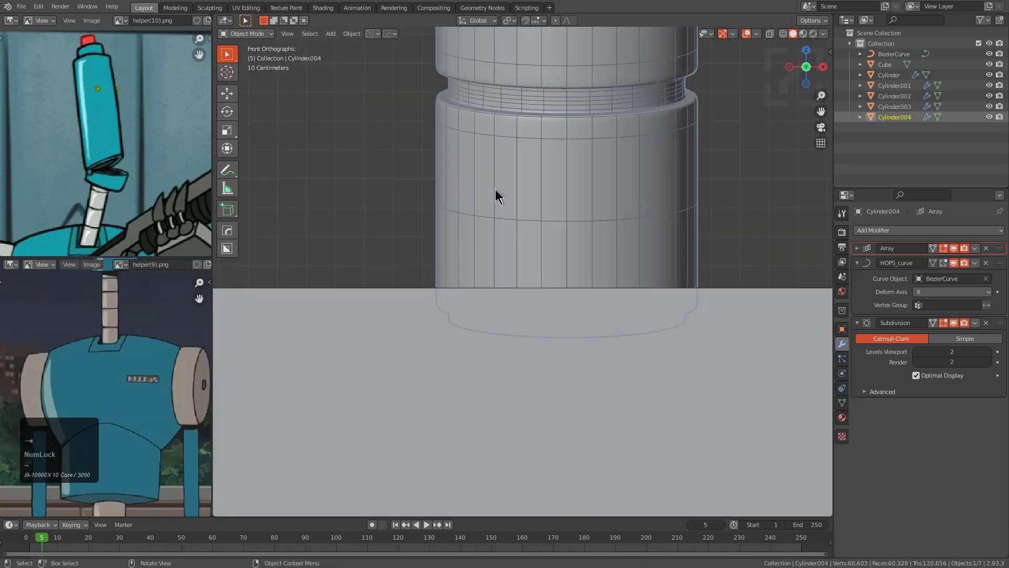
Step: Dissolve surplus horizontal edge loops around the recessed lip at the end of the segmented neck's mesh
scroll(507, 211, up, 5)
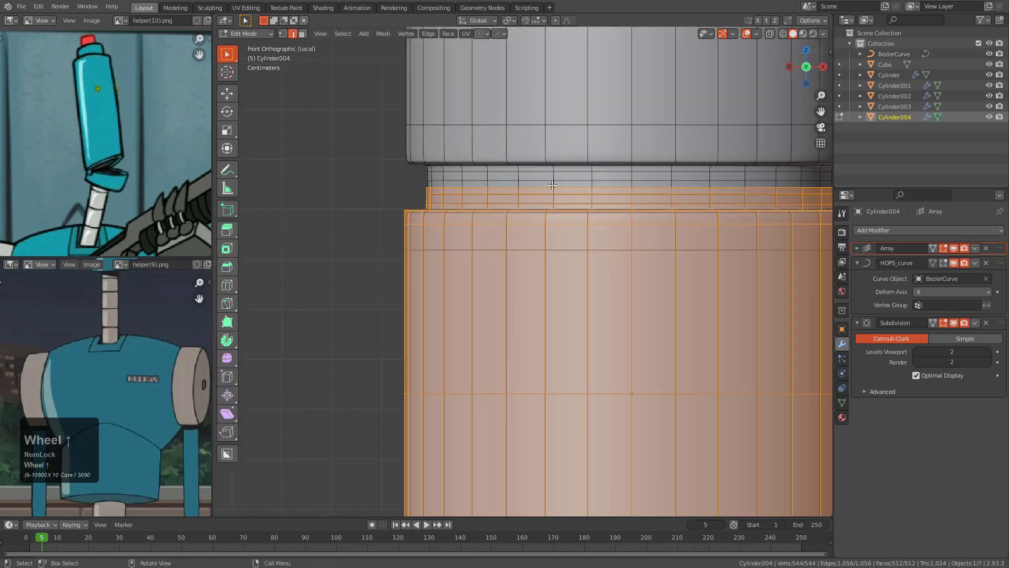
alt+click(479, 156)
scroll(510, 348, down, 3)
scroll(532, 331, up, 5)
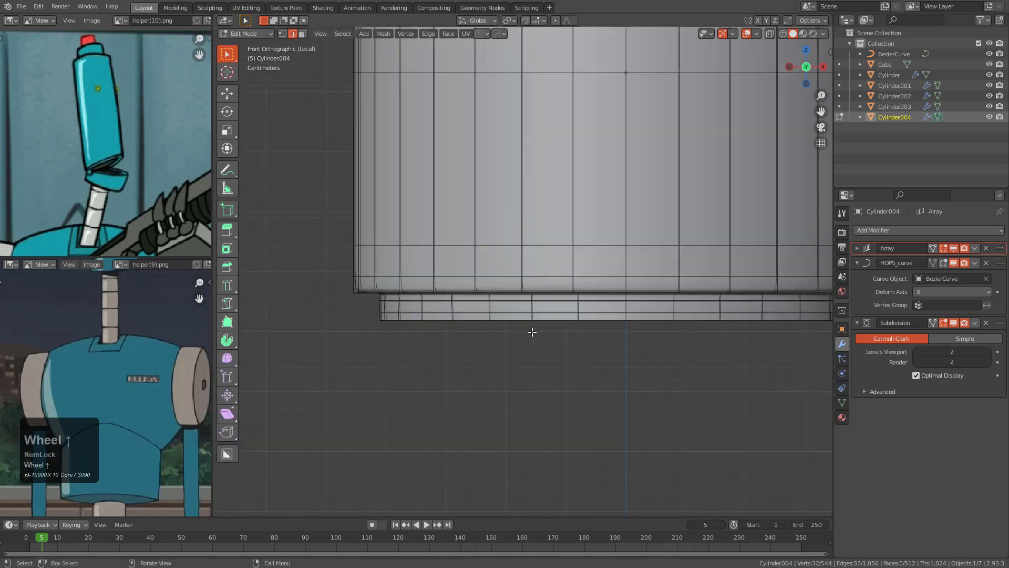
key(ctrl+x)
scroll(531, 272, down, 2)
shift+middle_drag(582, 203, 557, 338)
scroll(557, 338, down, 2)
shift+middle_drag(556, 249, 557, 286)
scroll(557, 286, up, 2)
key(ctrl+Tab)
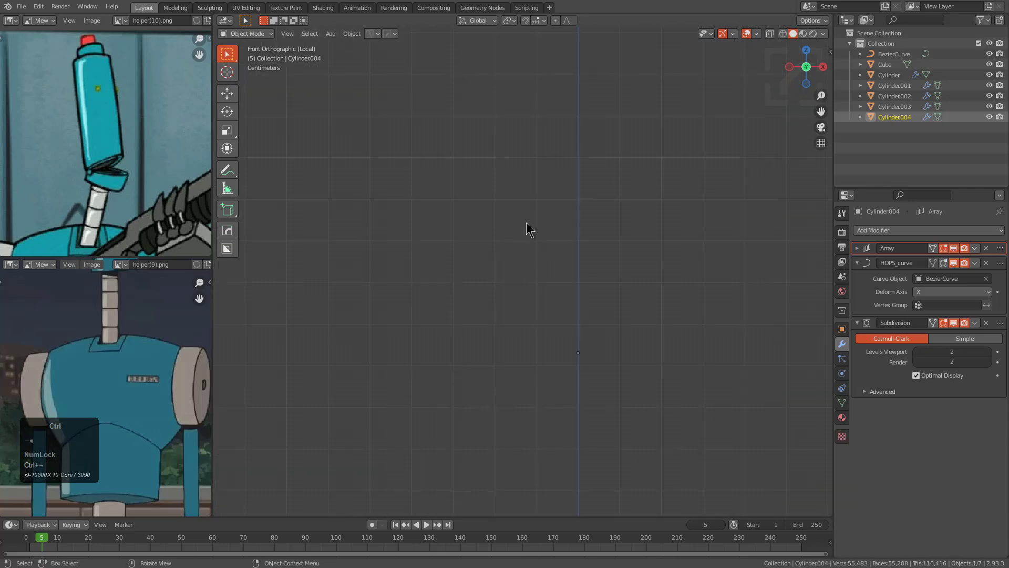
Step: Clear the selection and exit local view to bring the rest of the robot back around the segmented neck
scroll(526, 222, down, 15)
key(alt+a)
shift+middle_drag(536, 162, 535, 209)
scroll(532, 168, up, 5)
scroll(524, 227, down, 2)
scroll(524, 227, down, 2)
shift+middle_drag(518, 278, 525, 269)
scroll(522, 284, down, 6)
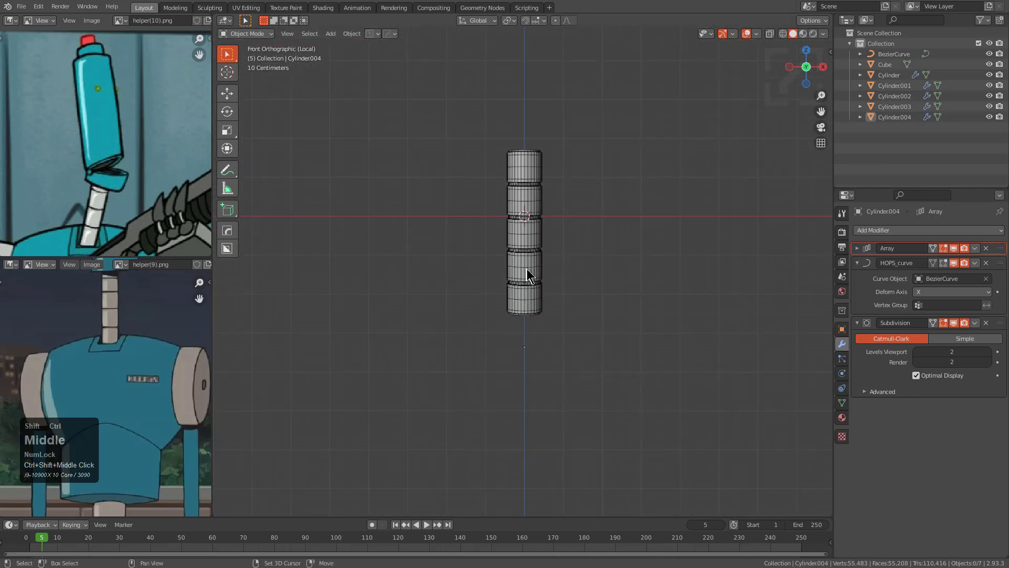
key(KP_Divide)
scroll(520, 263, up, 5)
ctrl+click(488, 259)
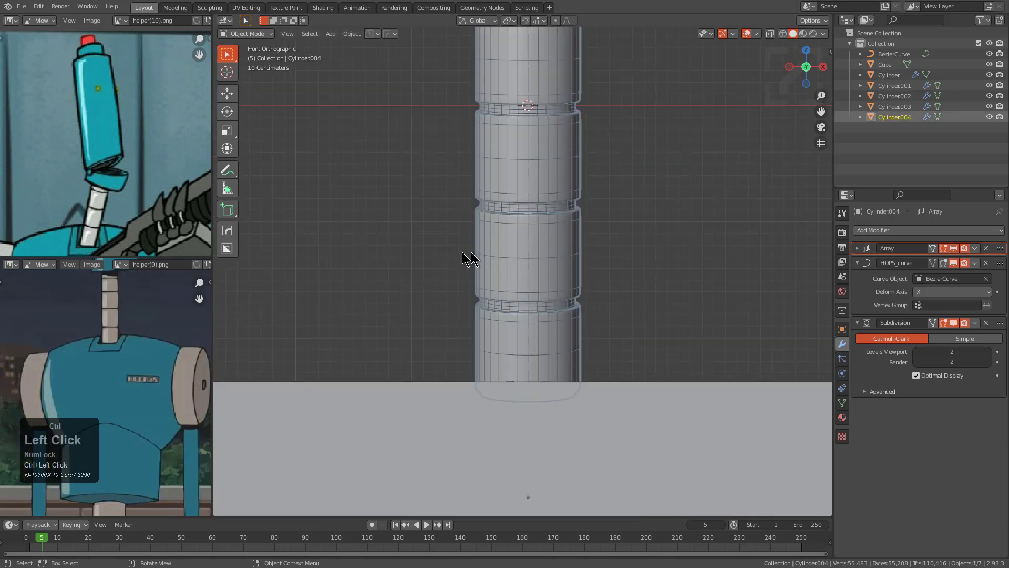
Step: Select the body block below the neck and frame the whole model in the front view
scroll(473, 365, down, 5)
click(505, 329)
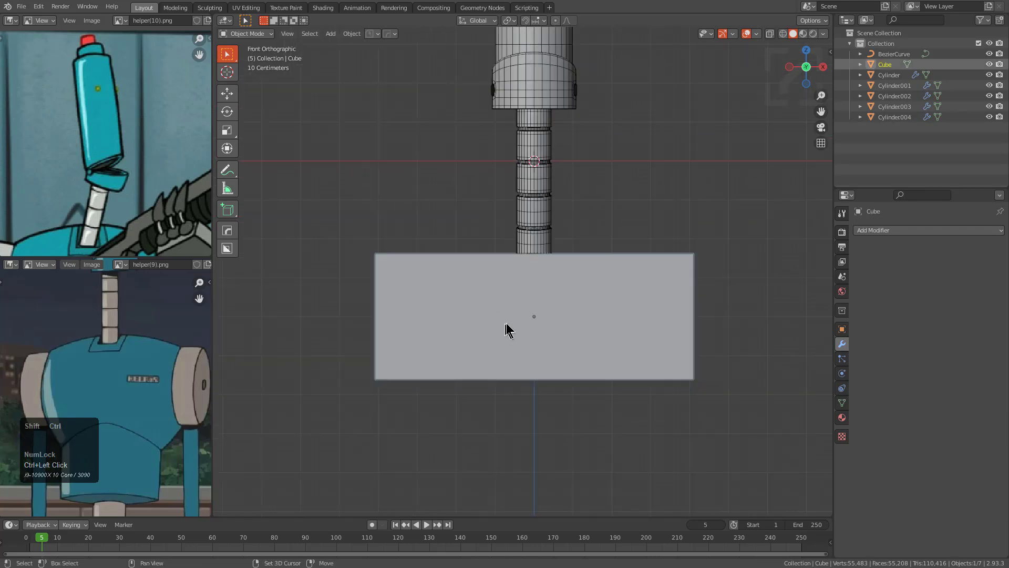
ctrl+scroll(535, 315, down, 2)
shift+middle_drag(529, 296, 528, 311)
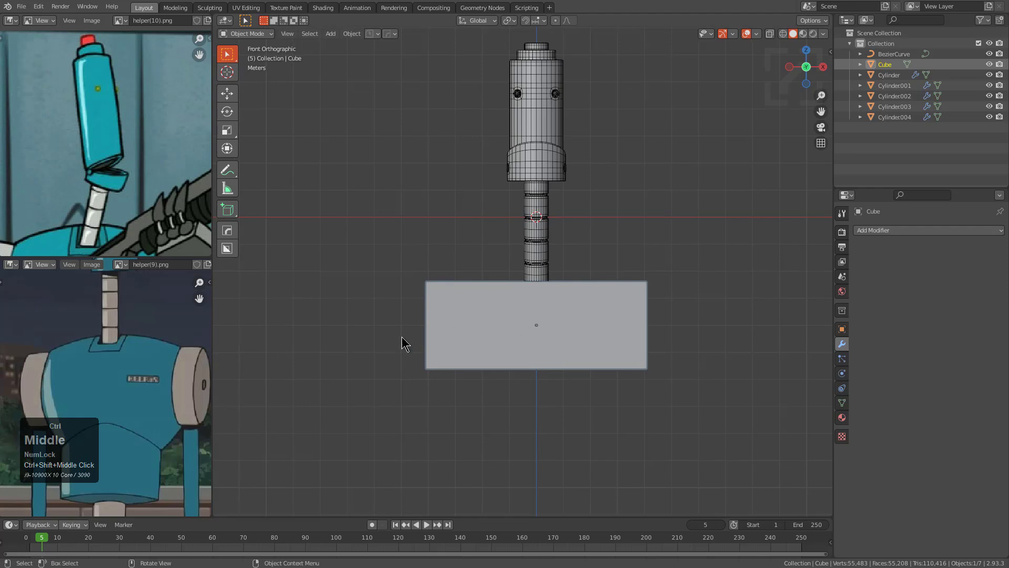
ctrl+shift+middle_drag(640, 339, 620, 323)
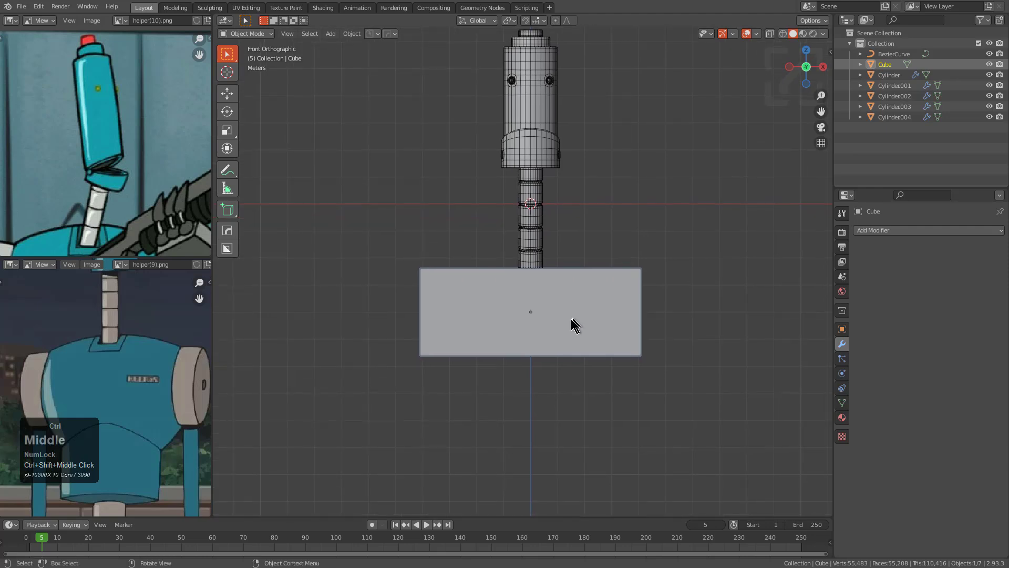
Step: Load helper(8).png as the upper reference image and frame the robot's torso in both reference images
middle_drag(152, 382, 149, 362)
scroll(138, 353, down, 1)
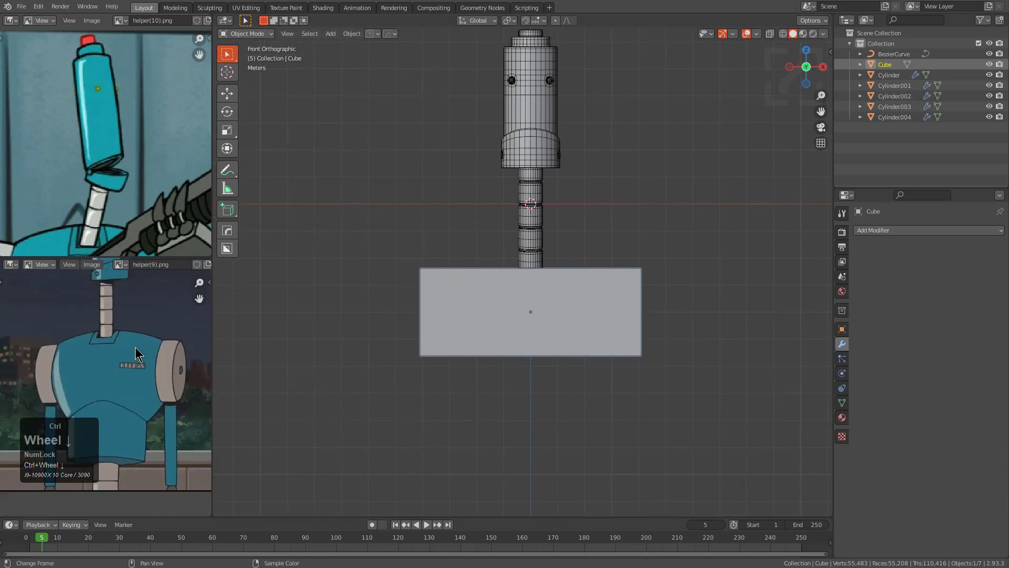
scroll(117, 180, down, 6)
ctrl+scroll(113, 131, up, 4)
click(120, 22)
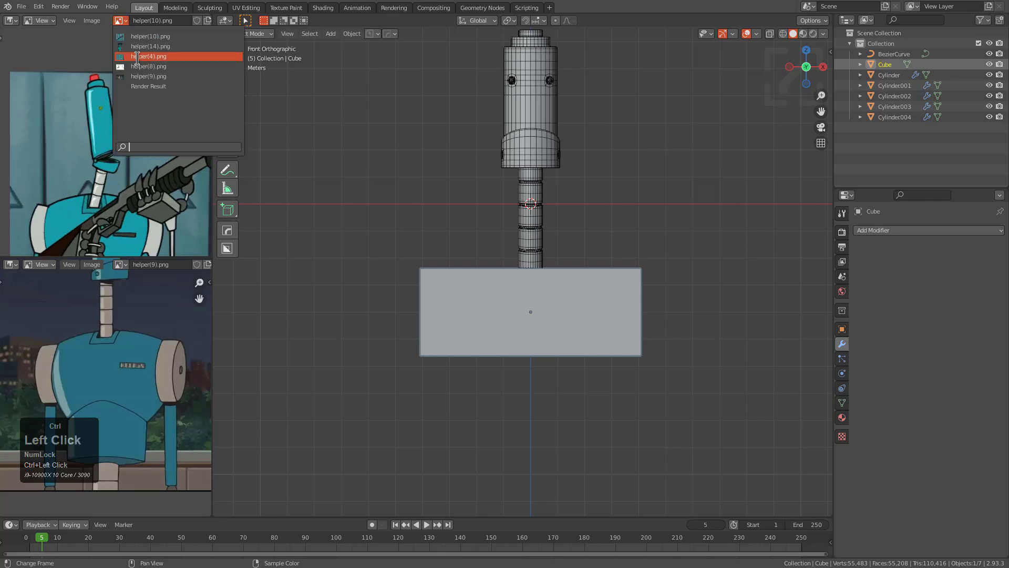
click(139, 66)
ctrl+scroll(128, 153, down, 3)
ctrl+scroll(73, 168, up, 4)
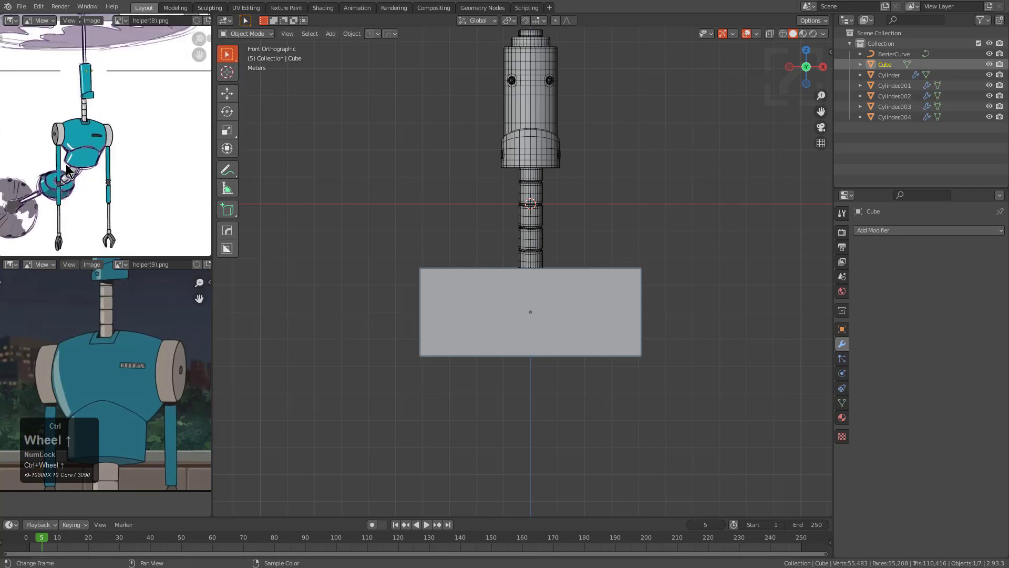
middle_drag(73, 162, 55, 153)
scroll(55, 153, down, 3)
scroll(144, 157, up, 4)
mouse_move(173, 157)
middle_down()
mouse_move(87, 157)
mouse_move(96, 161)
middle_up()
ctrl+scroll(131, 154, up, 3)
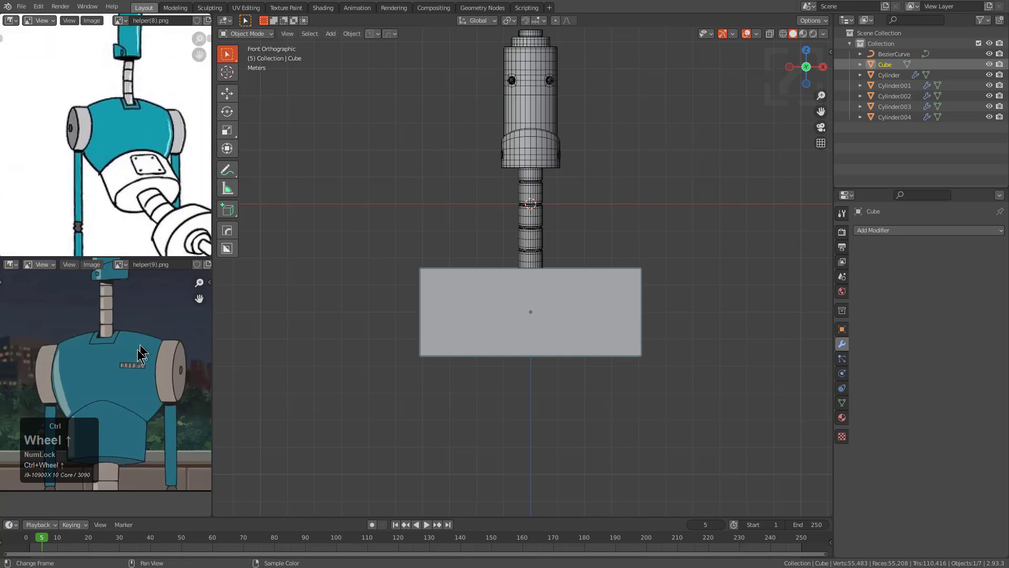
middle_drag(145, 348, 138, 333)
Step: Add a vertical loop cut through the middle of the body block and scale it up beyond the block's outline
click(528, 323)
key(Tab)
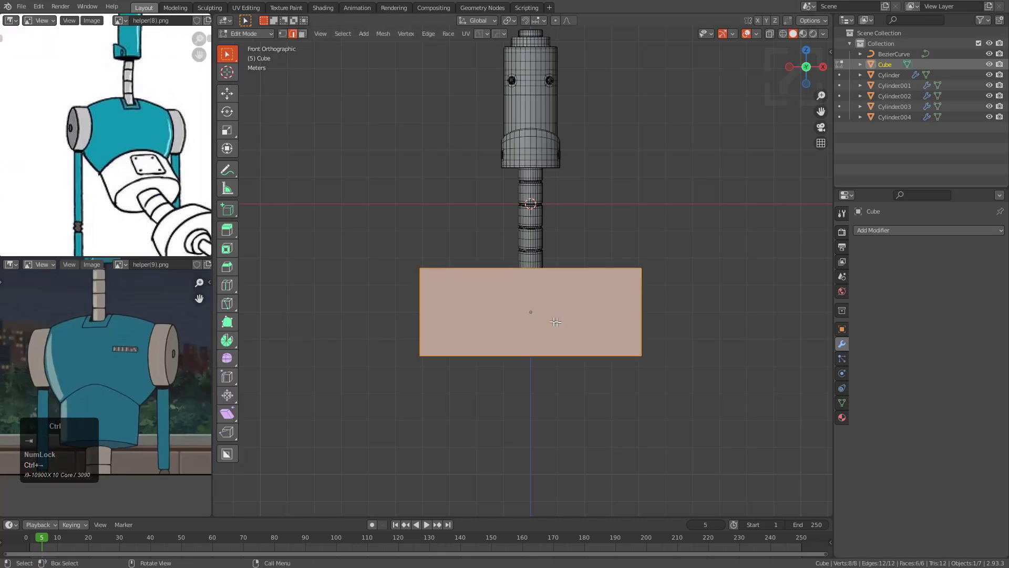
click(529, 270)
right_click(530, 269)
key(s)
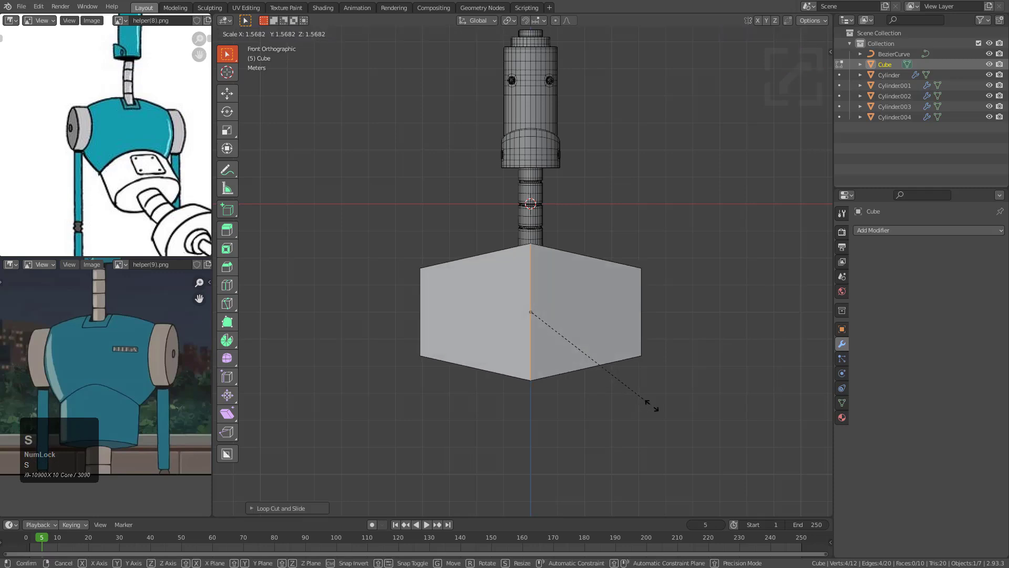
click(627, 382)
Step: Try a 4-segment bevel about 0.813 m wide with shape 0.5 on the body's centre loop and undo it
key(ctrl+b)
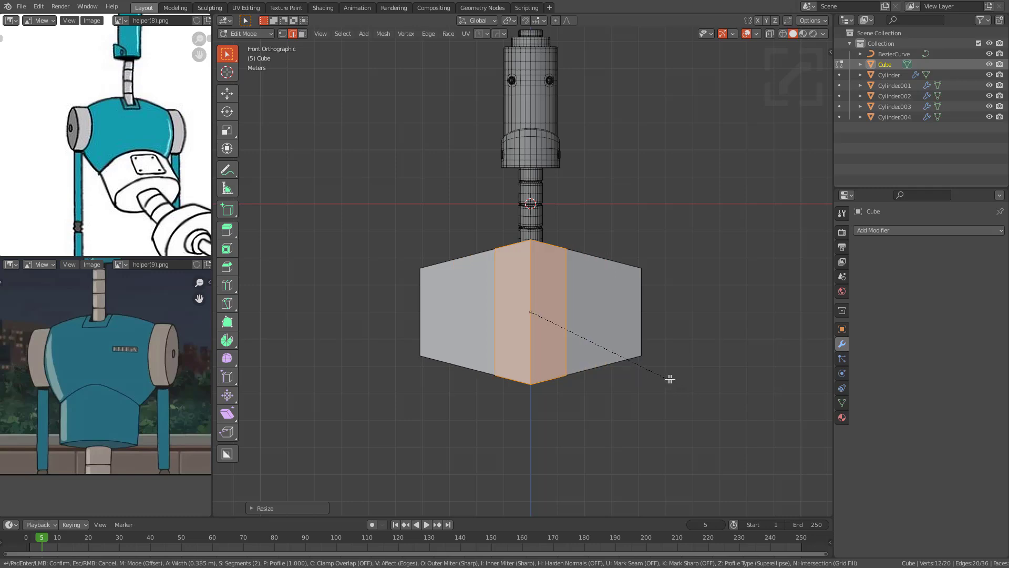
scroll(694, 385, down, 1)
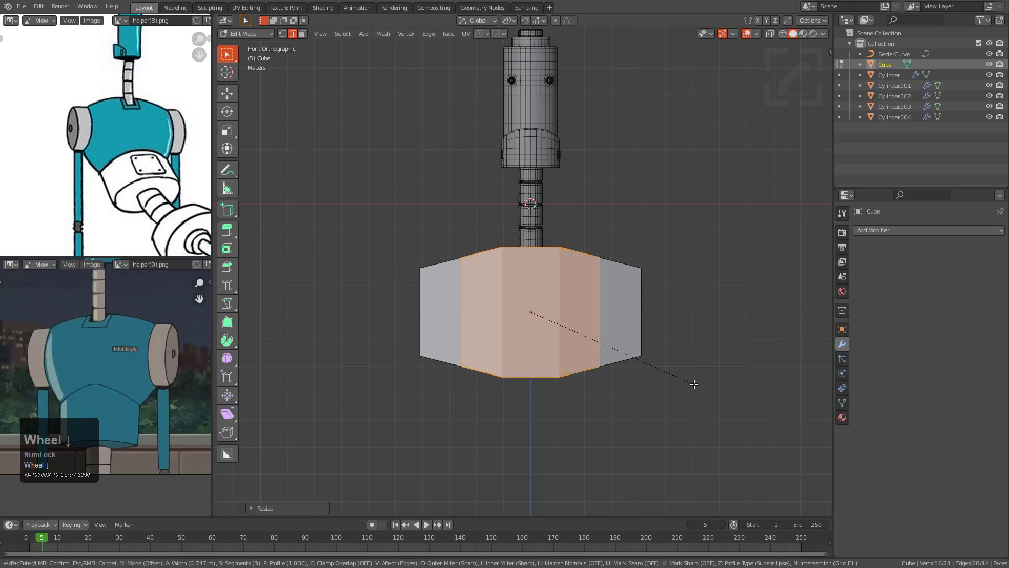
scroll(693, 384, up, 1)
scroll(694, 384, up, 2)
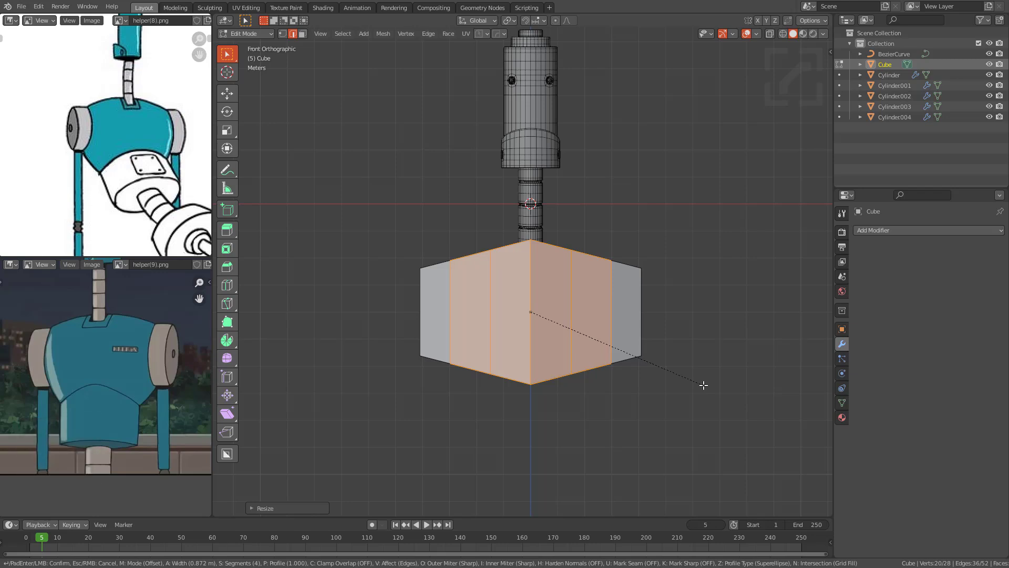
key(p)
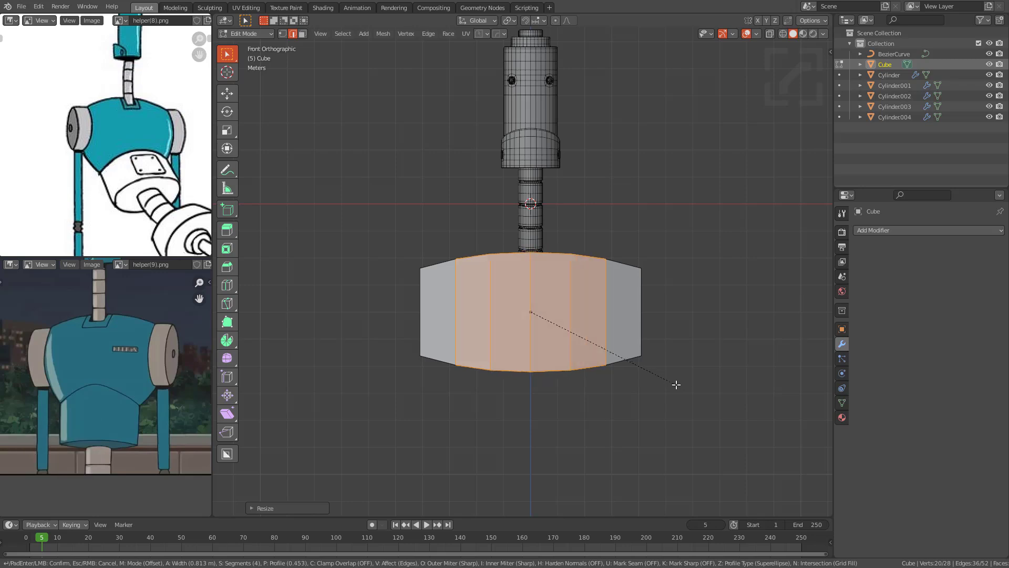
click(678, 384)
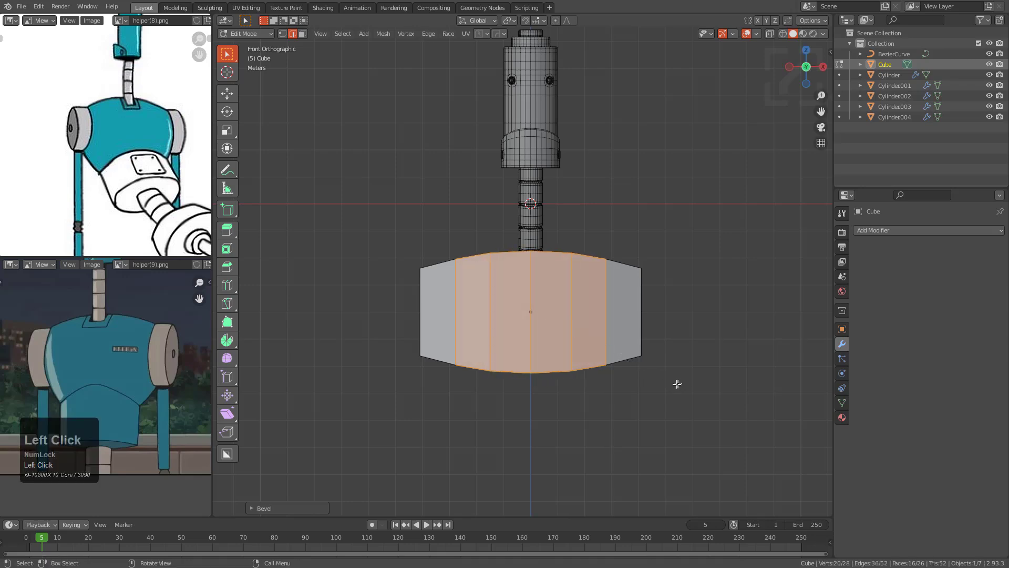
key(F9)
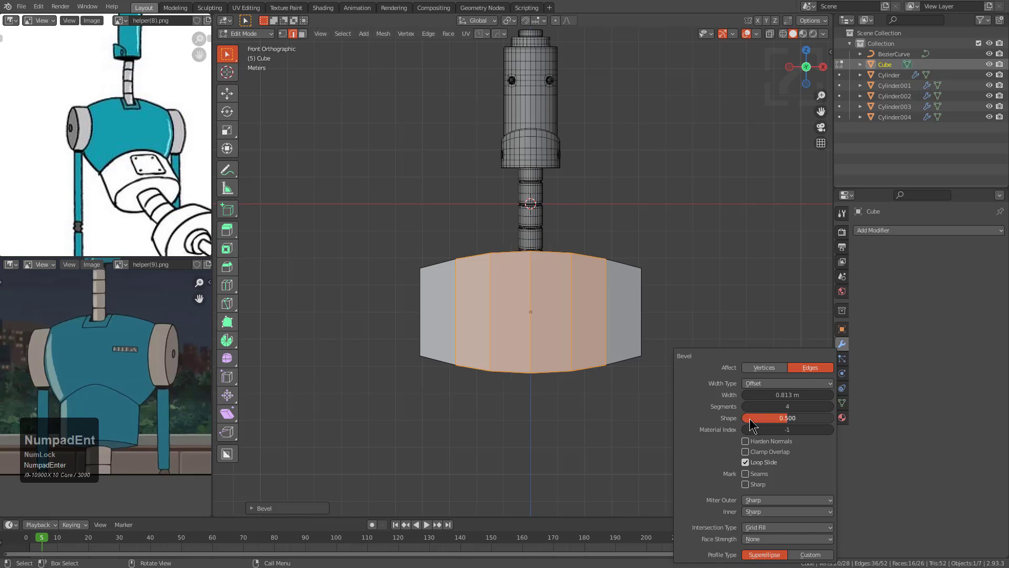
key(ctrl+z)
Step: Scale the body's centre edge loop up further by about 1.11
key(s)
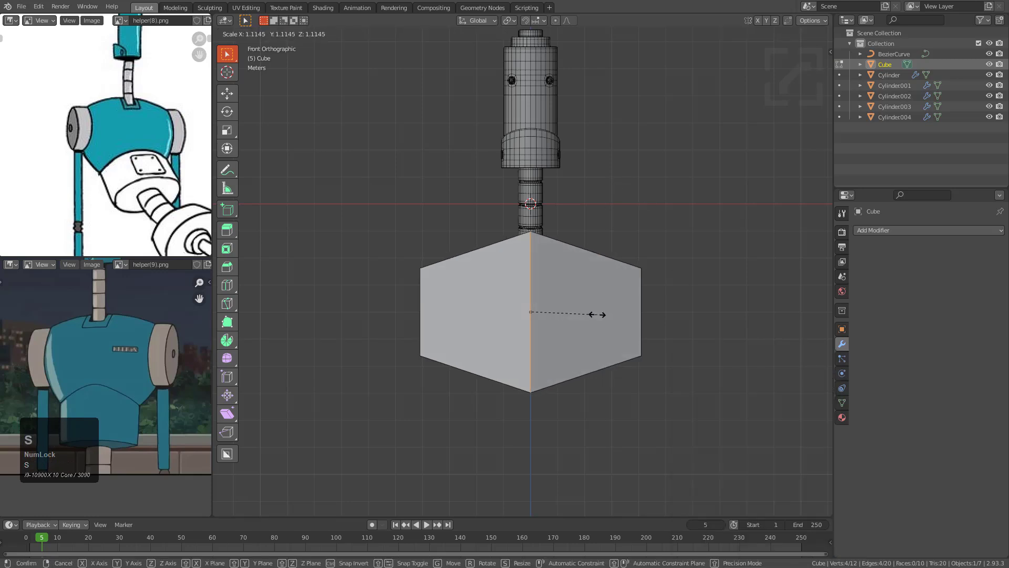
click(590, 303)
key(ctrl+b)
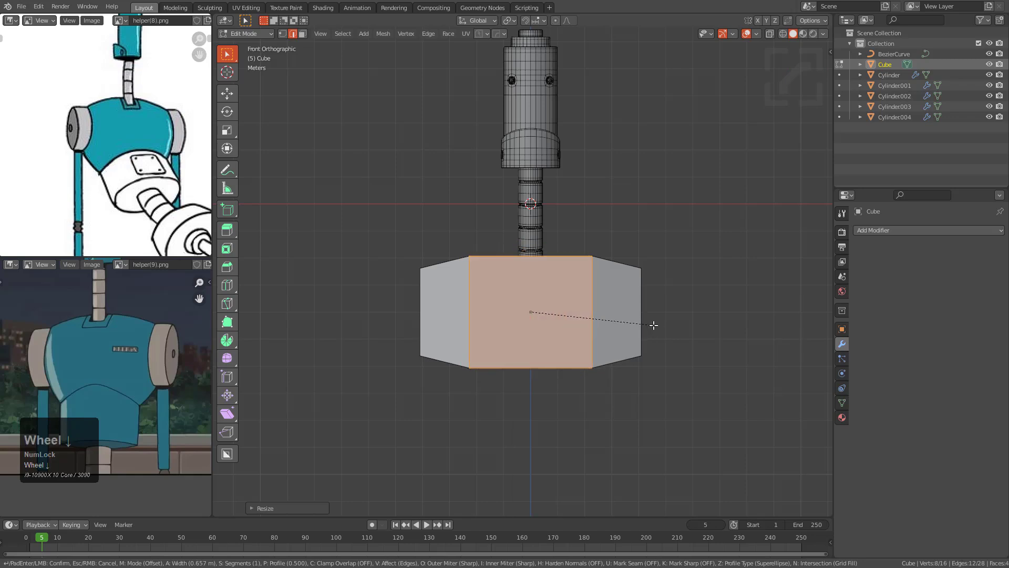
right_click(649, 321)
click(595, 298)
Step: Add a Subdivision modifier to the body block with 2 viewport levels
key(Tab)
key(ctrl+2)
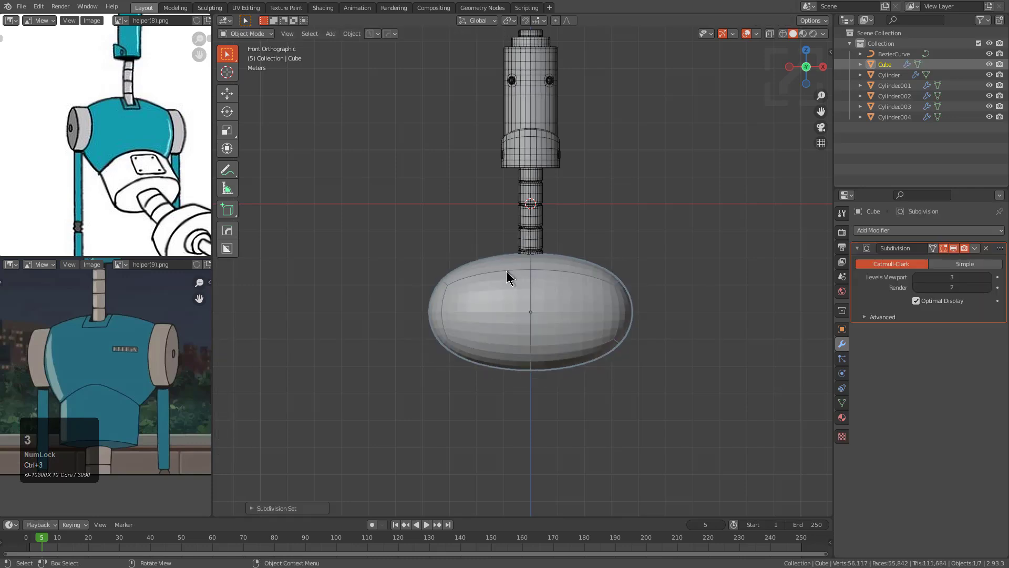
scroll(523, 286, up, 2)
Step: Select the two opposite end faces of the body and mark them as sharp
key(Tab)
middle_drag(466, 300, 516, 330)
key(3)
click(420, 349)
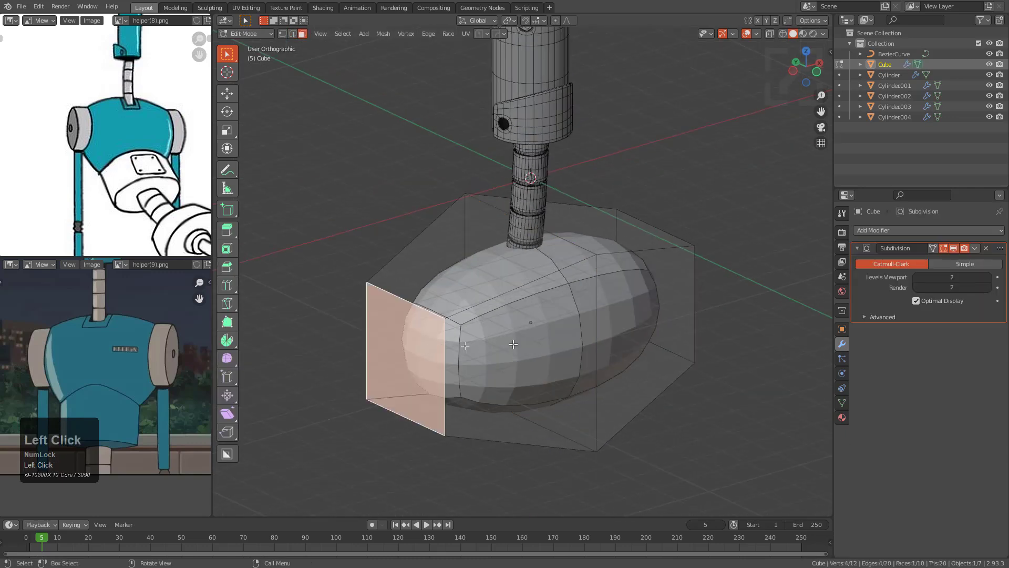
middle_drag(420, 350, 304, 353)
shift+click(621, 352)
key(q)
click(621, 349)
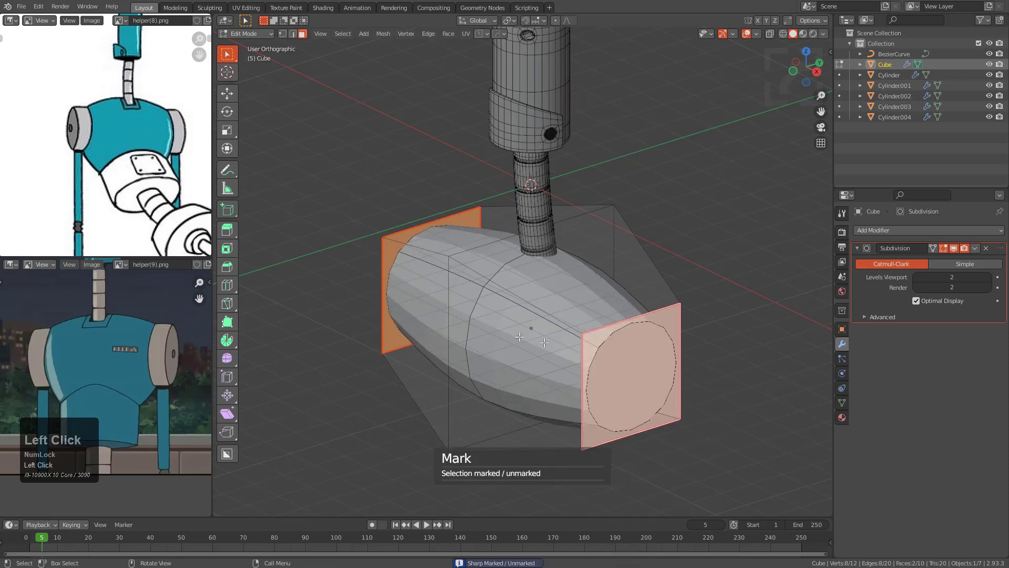
Step: Narrow the body by scaling its two end faces inward along X
middle_drag(622, 349, 575, 301)
key(Tab)
key(Tab)
key(s)
key(x)
click(686, 331)
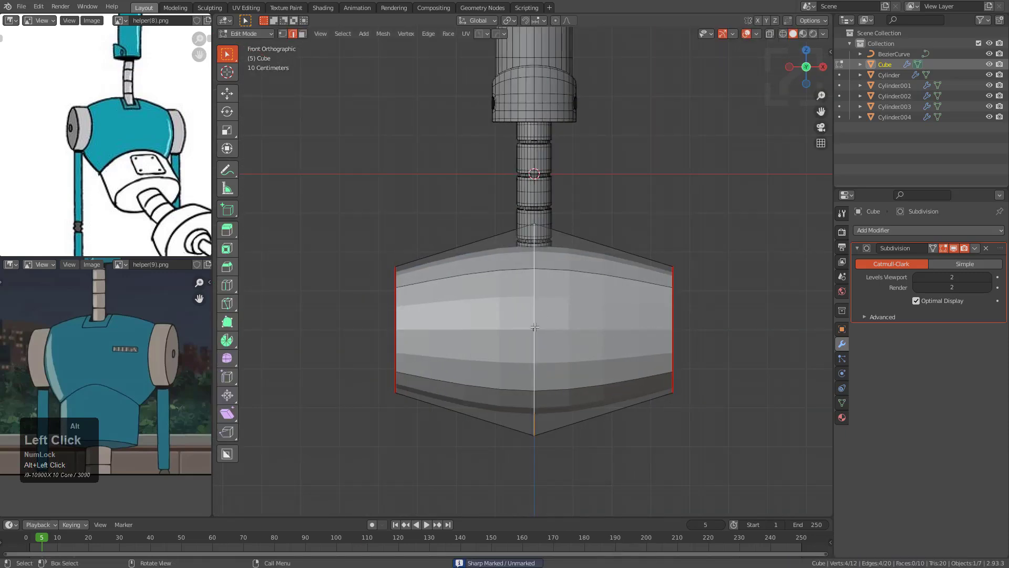
Step: Scale up the body's centre edge loop for a rounder middle and check the shape from the side
key(s)
click(596, 369)
key(Tab)
scroll(561, 330, down, 2)
shift+middle_drag(571, 285, 568, 284)
scroll(623, 302, up, 2)
middle_drag(623, 302, 569, 338)
key(Tab)
key(KP_3)
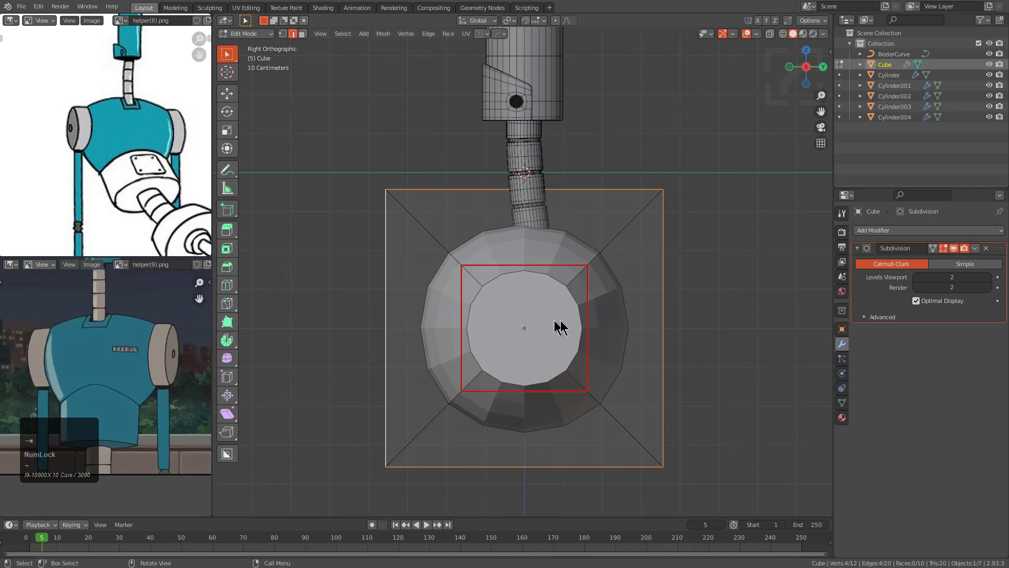
scroll(574, 280, down, 3)
scroll(582, 297, up, 3)
key(Tab)
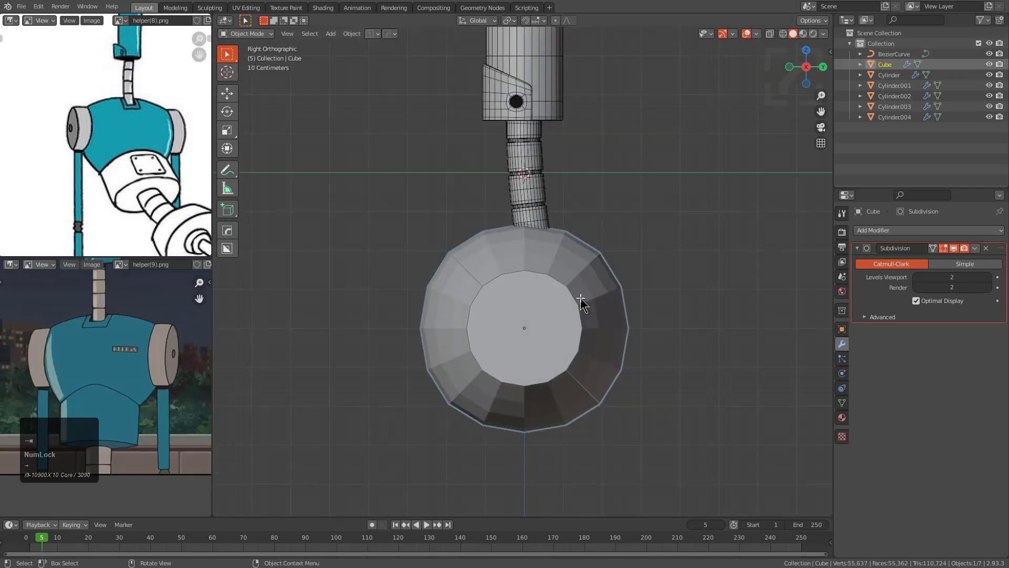
Step: Move the body down slightly beneath the neck in the side view
key(g)
click(589, 305)
scroll(514, 295, down, 1)
Step: Scale the body's two end faces closer together along X
middle_drag(514, 295, 609, 326)
key(Tab)
click(614, 342)
click(609, 340)
key(s)
key(x)
click(673, 376)
key(Tab)
Step: Reduce the body's viewport subdivision to 1 and reposition the body under the neck in the front view
middle_drag(671, 375, 548, 315)
key(ctrl+1)
scroll(565, 324, up, 2)
scroll(547, 300, down, 1)
scroll(547, 301, down, 1)
key(g)
click(575, 311)
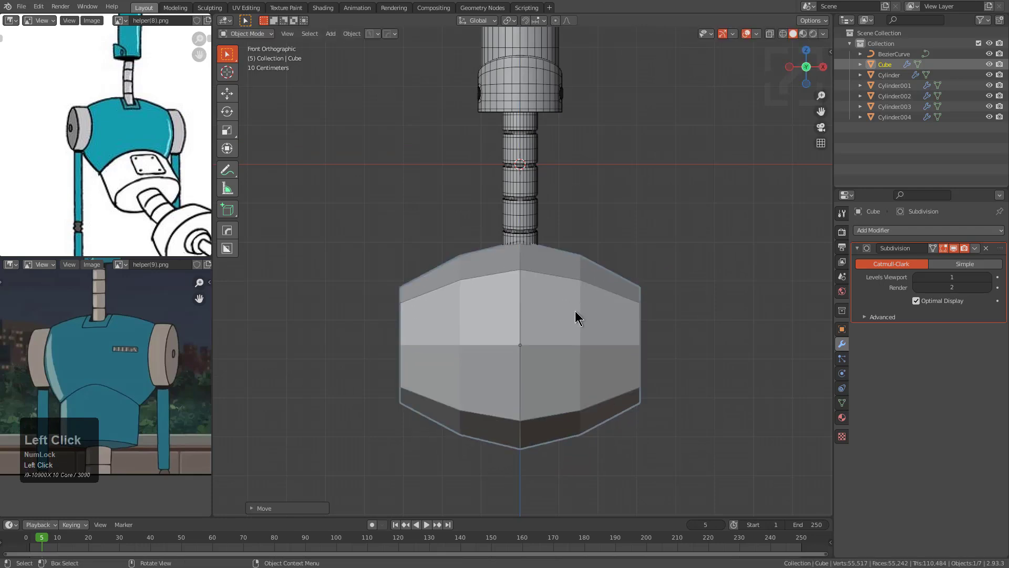
scroll(576, 312, down, 2)
shift+middle_drag(554, 289, 557, 281)
Step: Widen the body by scaling its end faces along X, followed by a correction of about 0.95
key(Tab)
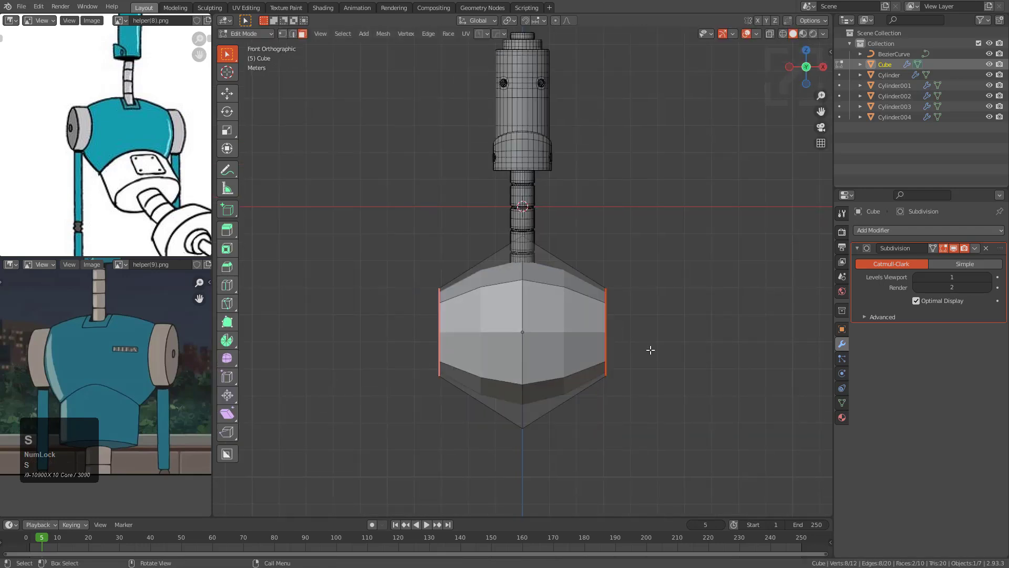
key(s)
key(x)
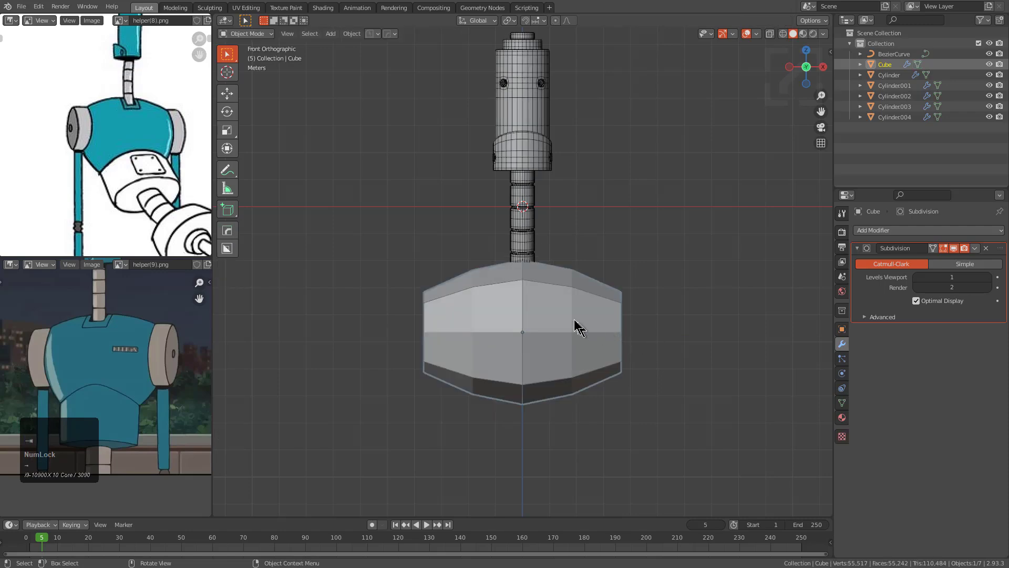
scroll(558, 307, up, 2)
key(s)
key(x)
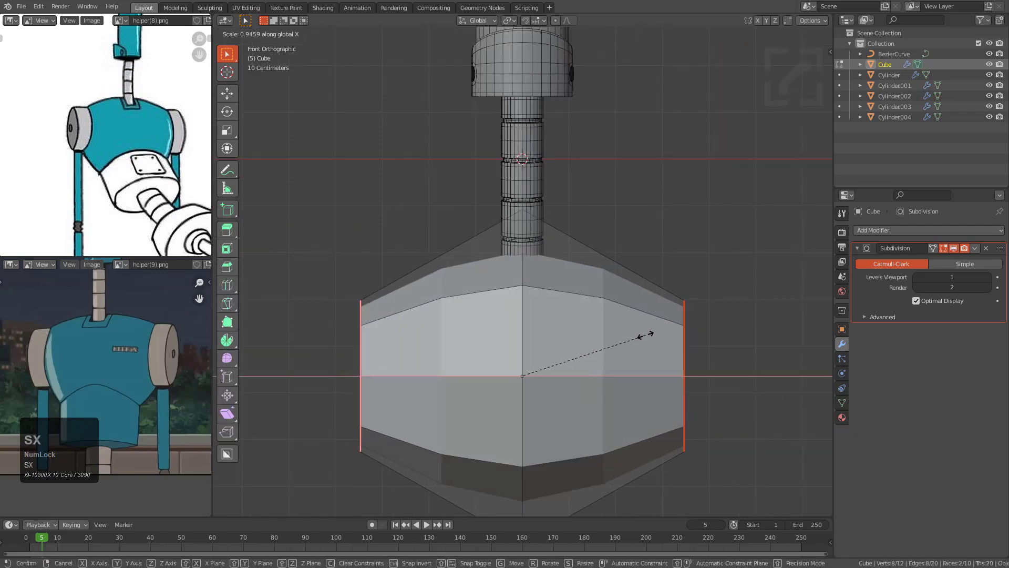
click(645, 336)
key(Tab)
Step: Reposition the body beneath the neck's lower end, working in both the side and front views
middle_drag(591, 329, 656, 319)
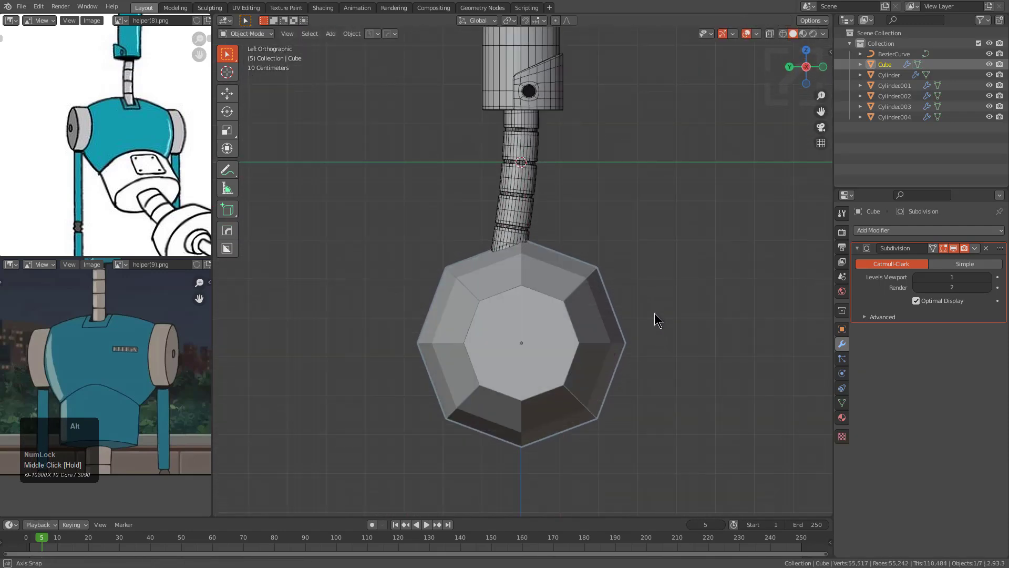
key(g)
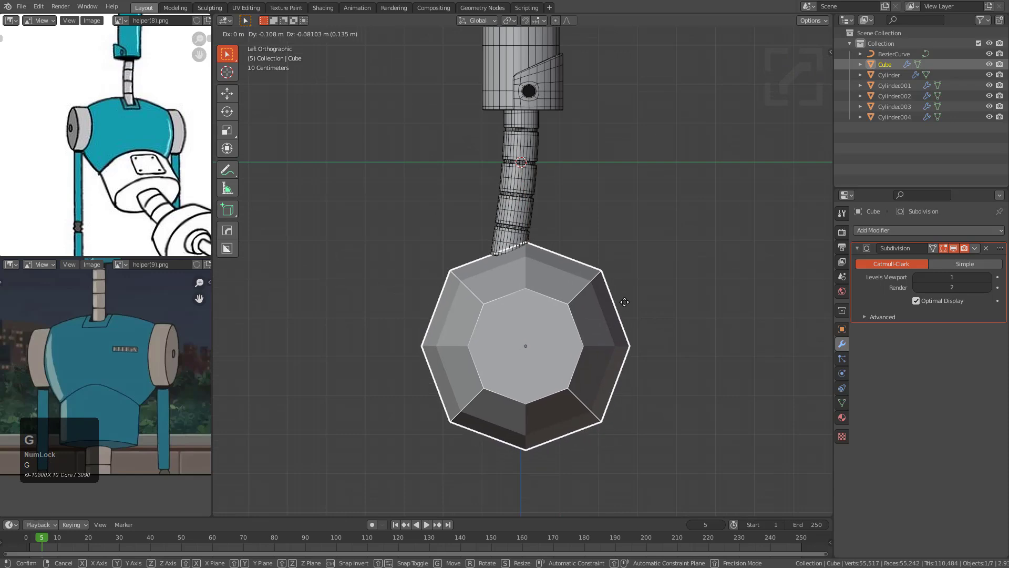
right_click(624, 296)
key(g)
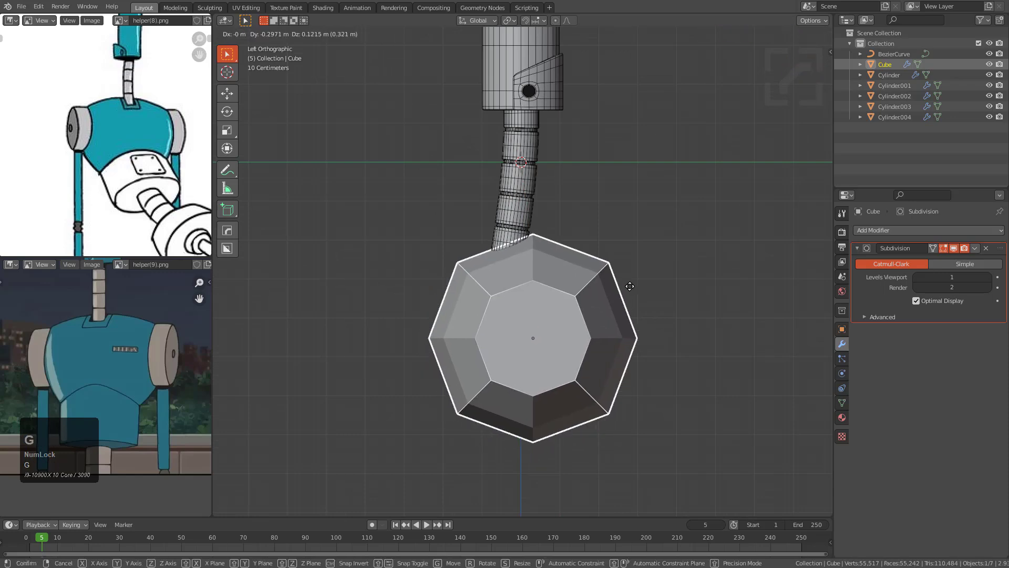
click(629, 284)
middle_drag(629, 285, 506, 293)
key(g)
click(603, 274)
key(g)
click(642, 277)
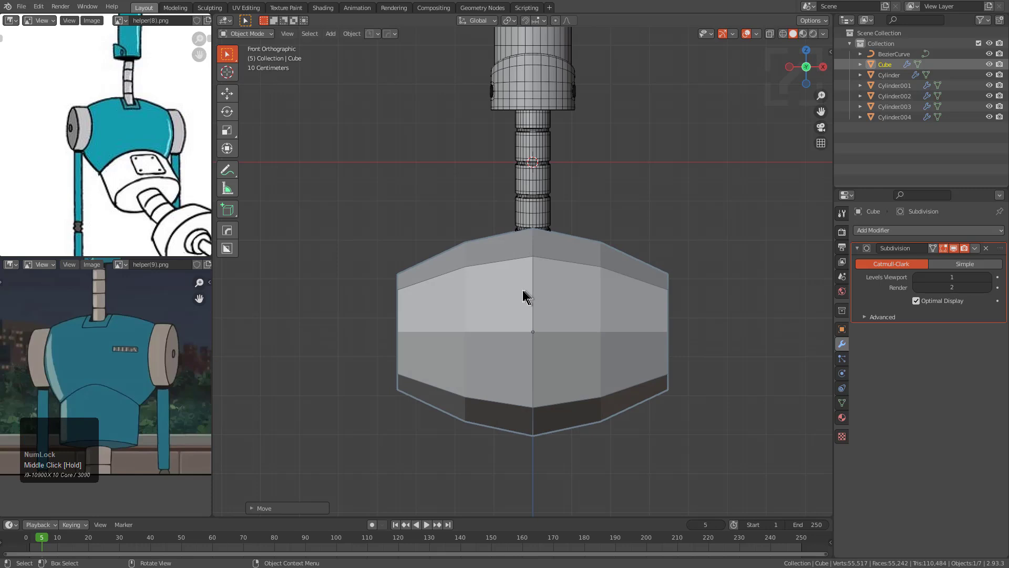
Step: Add a cube for the lower torso and move it down along Z to just beneath the body
shift+middle_drag(576, 356, 577, 278)
scroll(579, 261, down, 1)
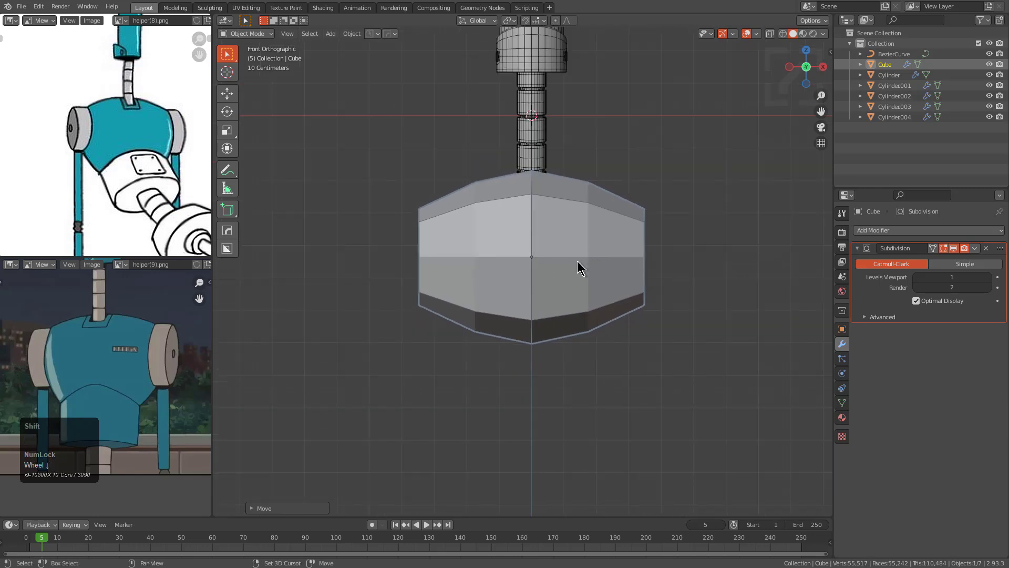
middle_drag(135, 343, 144, 271)
middle_drag(136, 332, 129, 355)
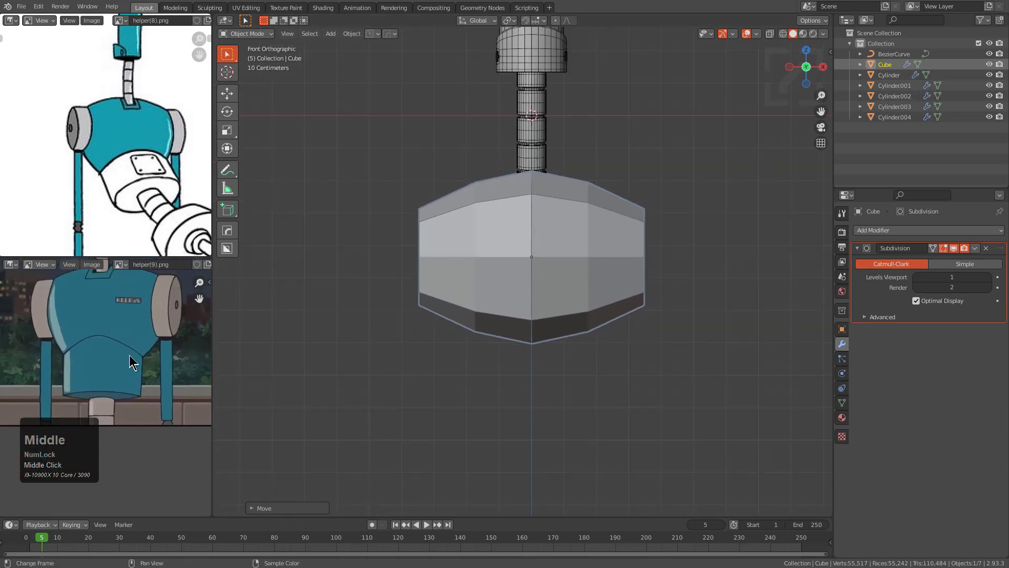
ctrl+middle_drag(139, 207, 58, 191)
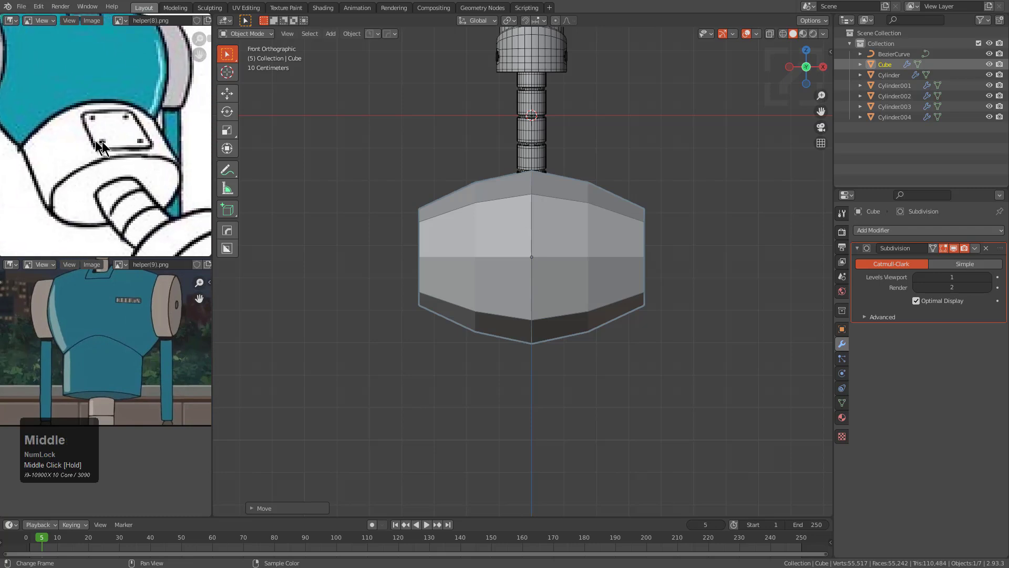
key(shift+a)
mouse_move(597, 306)
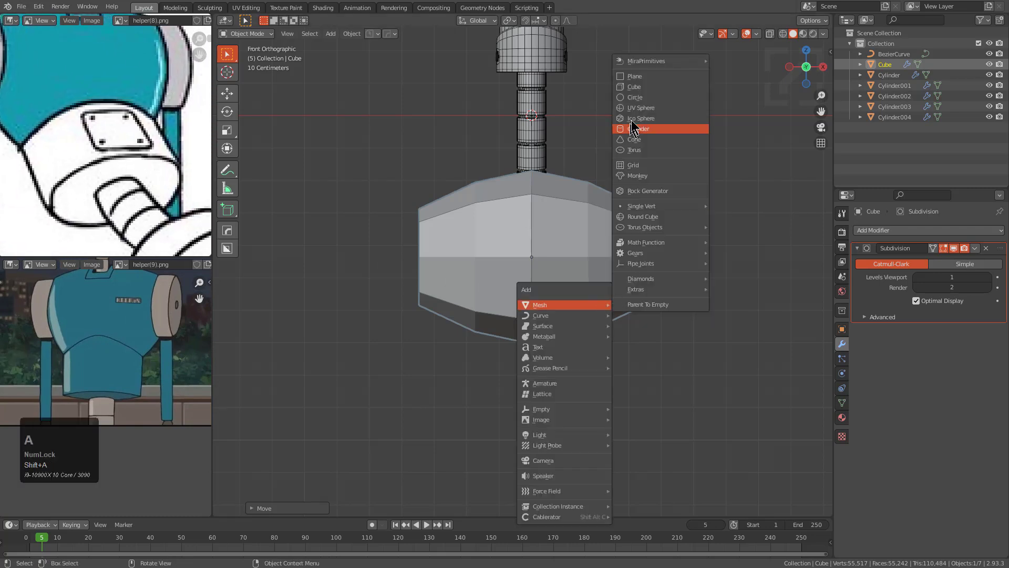
click(650, 92)
key(g)
key(z)
click(599, 433)
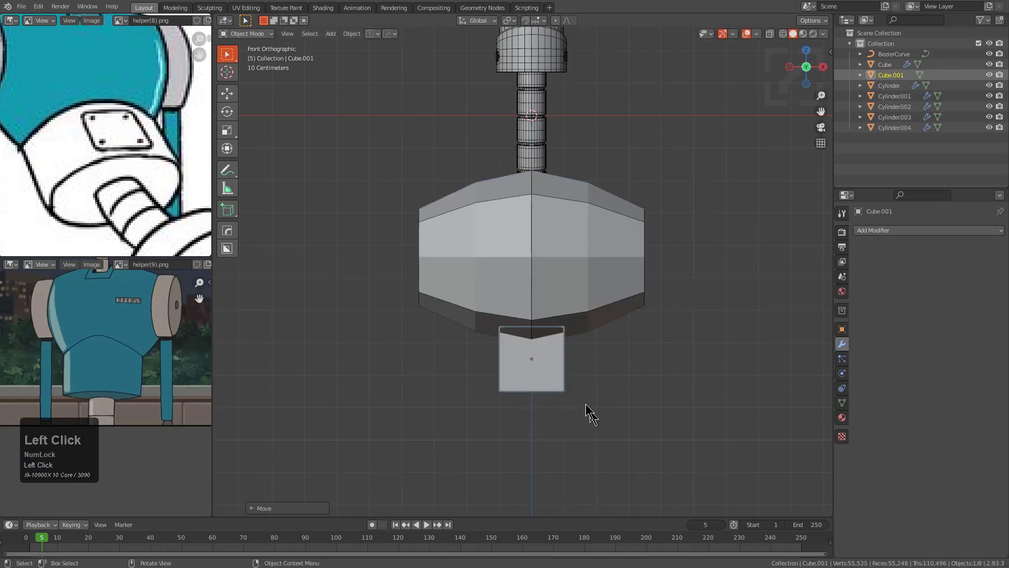
Step: Enlarge the lower cube, narrow it along Y and move it under the body in the side view
key(s)
click(646, 401)
key(s)
key(x)
middle_drag(640, 371, 676, 367)
key(y)
click(595, 340)
middle_drag(596, 341, 575, 347)
key(g)
click(602, 347)
Step: Widen the lower cube along Y and X and nudge it against the body's underside
key(s)
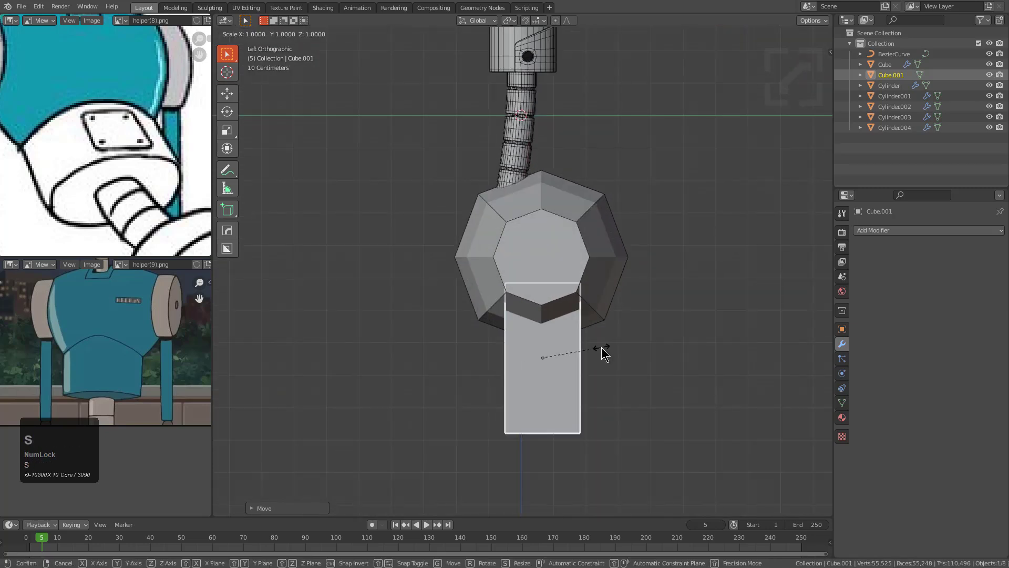
key(x)
key(y)
click(629, 347)
key(g)
click(622, 345)
middle_drag(622, 345, 518, 342)
key(s)
key(x)
click(663, 368)
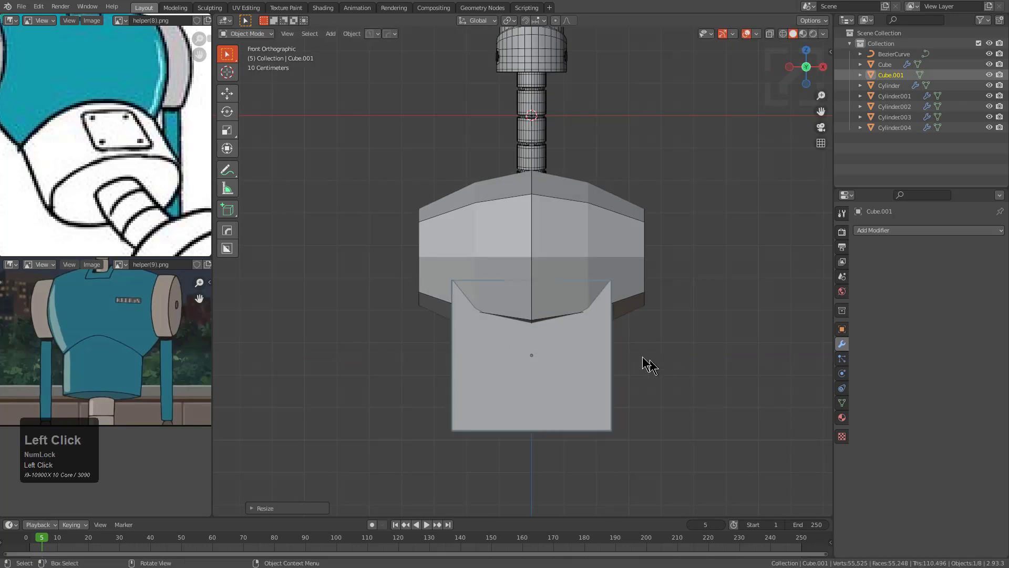
Step: Add one loop cut through the middle of the lower cube, splitting its depth in half
scroll(657, 368, down, 2)
middle_drag(34, 111, 79, 150)
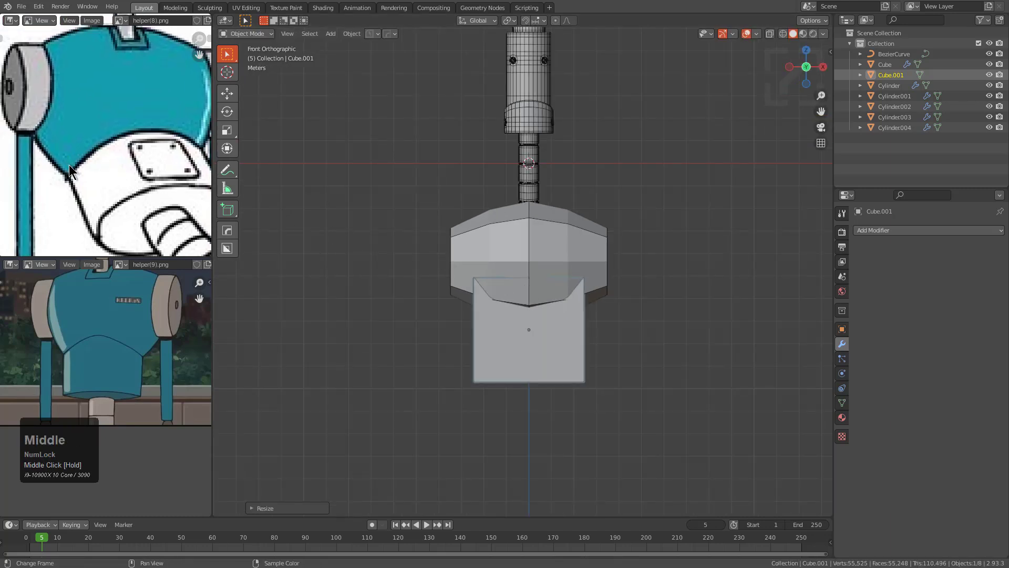
middle_drag(439, 318, 492, 270)
scroll(532, 304, up, 3)
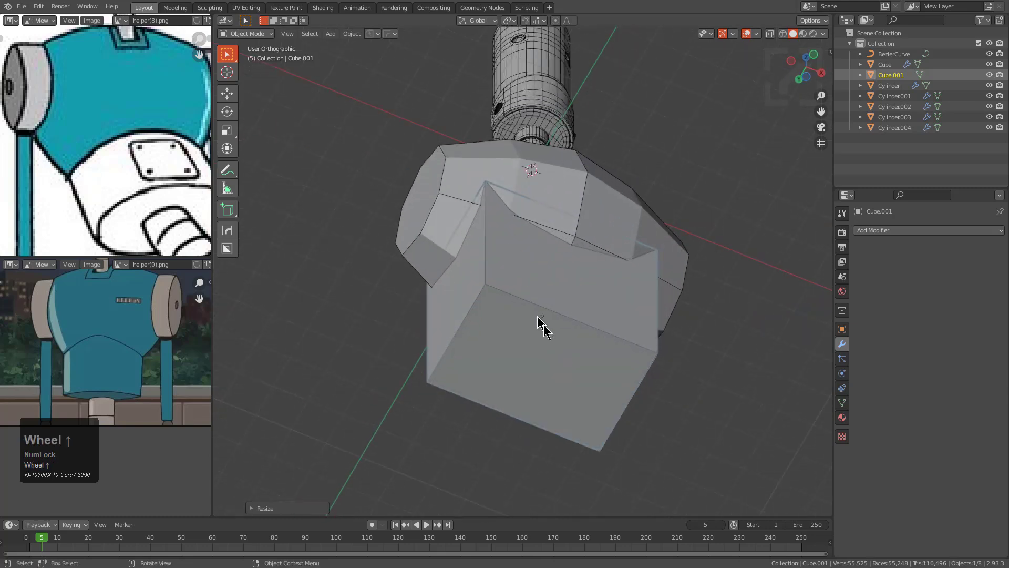
key(Tab)
middle_drag(532, 304, 576, 310)
click(483, 305)
right_click(482, 292)
click(472, 289)
middle_drag(473, 289, 508, 270)
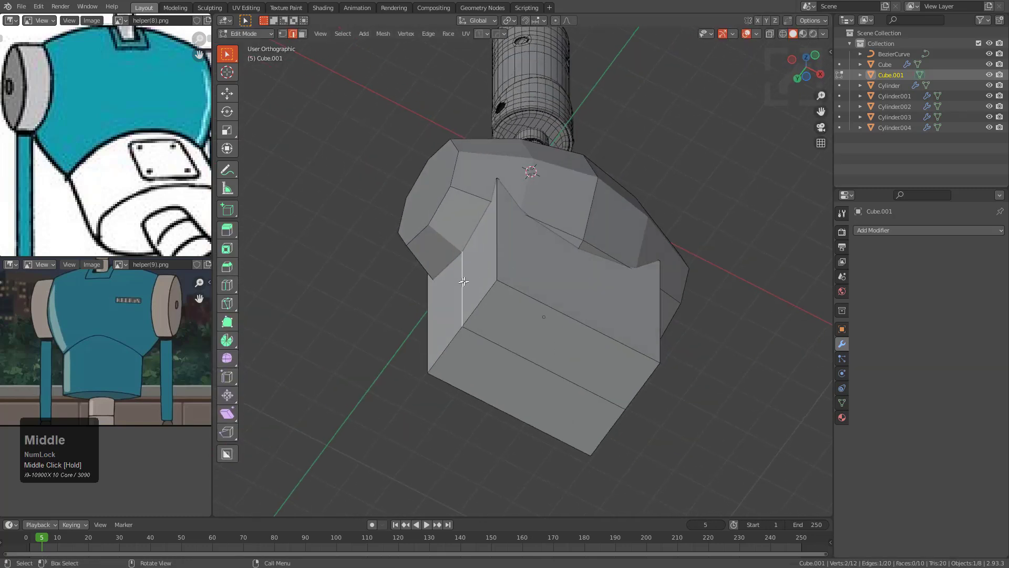
Step: Mark the boundary edges of the lower cube's top and bottom faces as sharp
middle_drag(506, 332, 469, 232)
click(515, 296)
shift+click(575, 286)
key(alt+z)
middle_drag(608, 237, 568, 363)
shift+click(538, 278)
key(q)
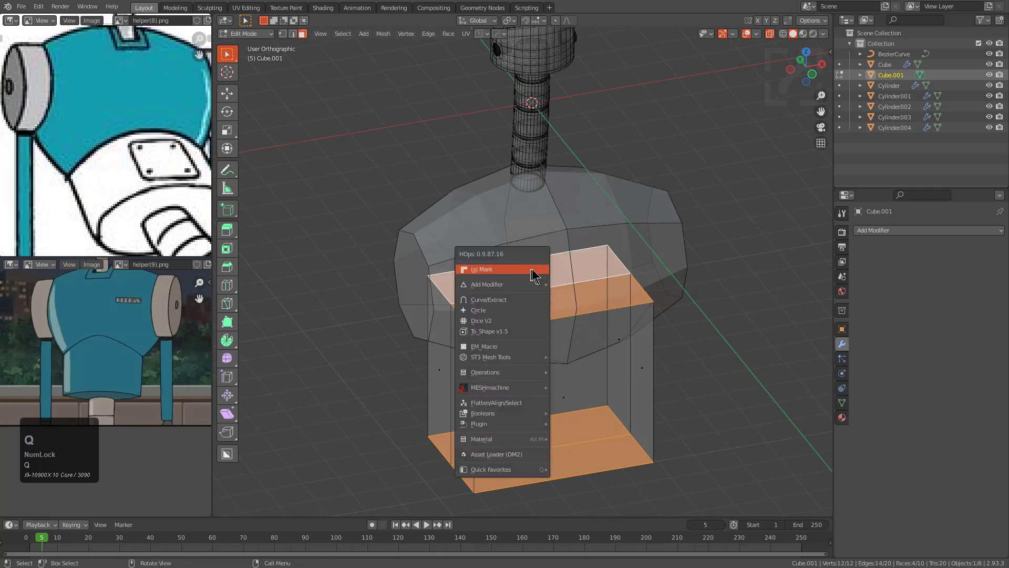
click(533, 273)
key(q)
click(632, 256)
middle_drag(607, 305, 509, 289)
scroll(509, 289, up, 3)
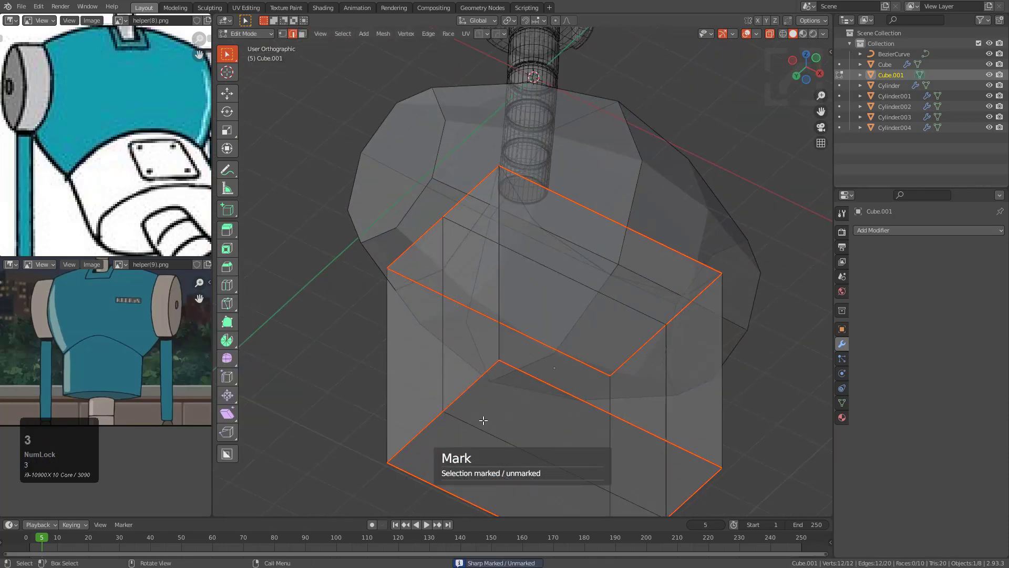
Step: Select the boundary loop of the lower cube's two bottom faces
key(3)
click(483, 420)
shift+click(507, 489)
click(343, 33)
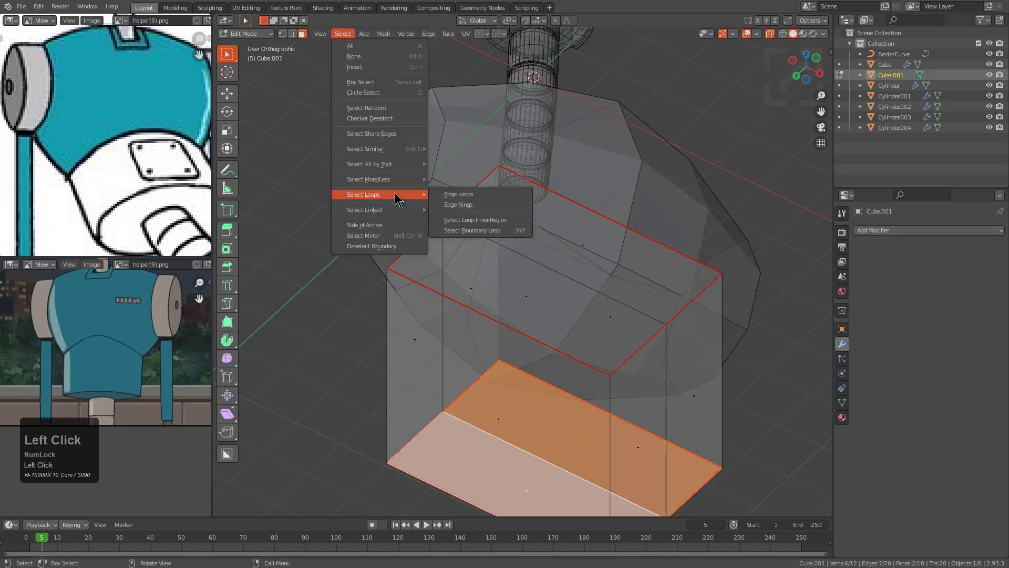
click(472, 231)
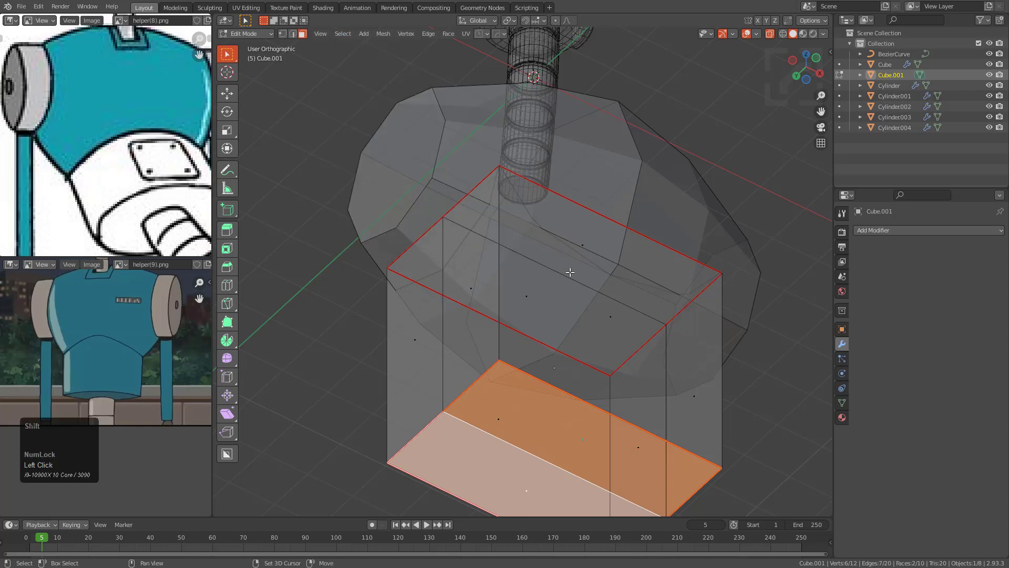
scroll(462, 419, down, 2)
middle_drag(462, 419, 512, 332)
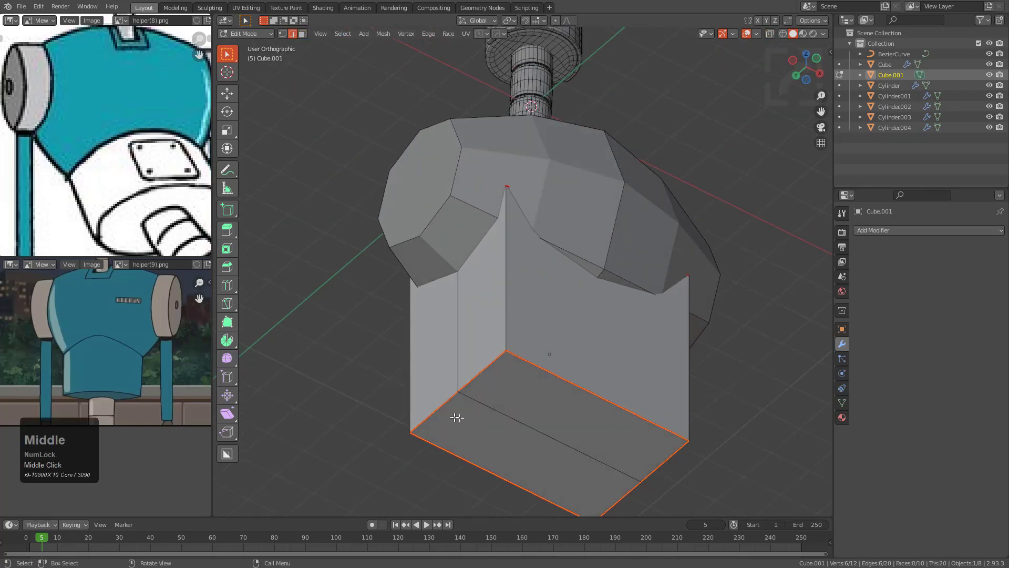
Step: Subdivide the lower cube at viewport level 2 and edge-slide its two vertical corner edges on one side inward
key(Tab)
key(ctrl+1)
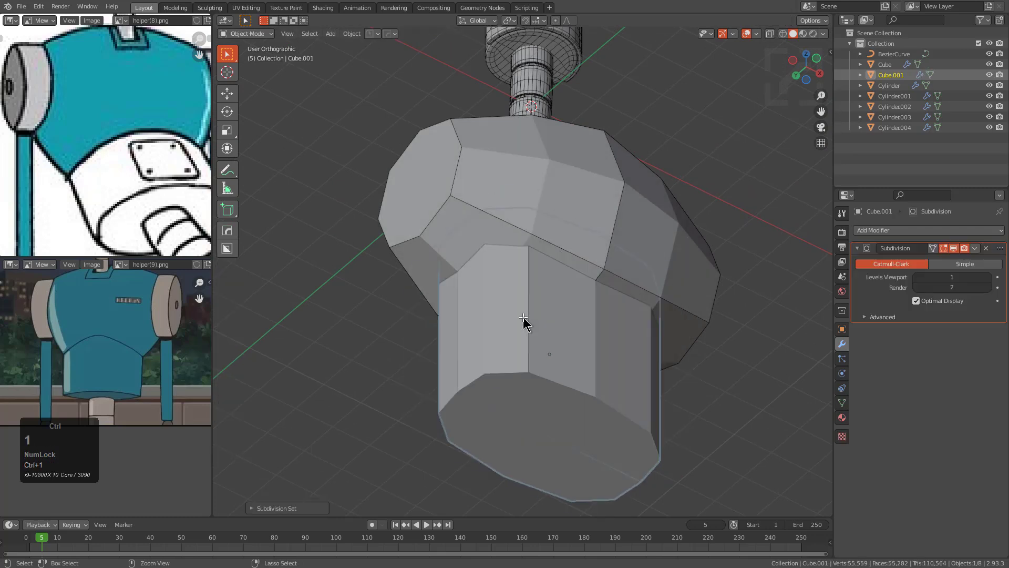
middle_drag(524, 320, 459, 284)
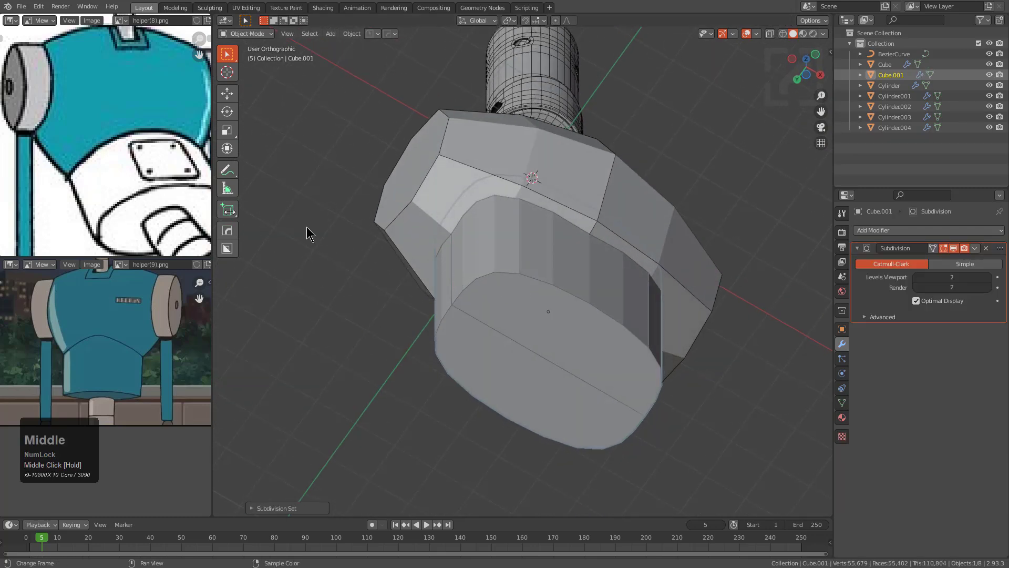
key(Tab)
key(g)
key(g)
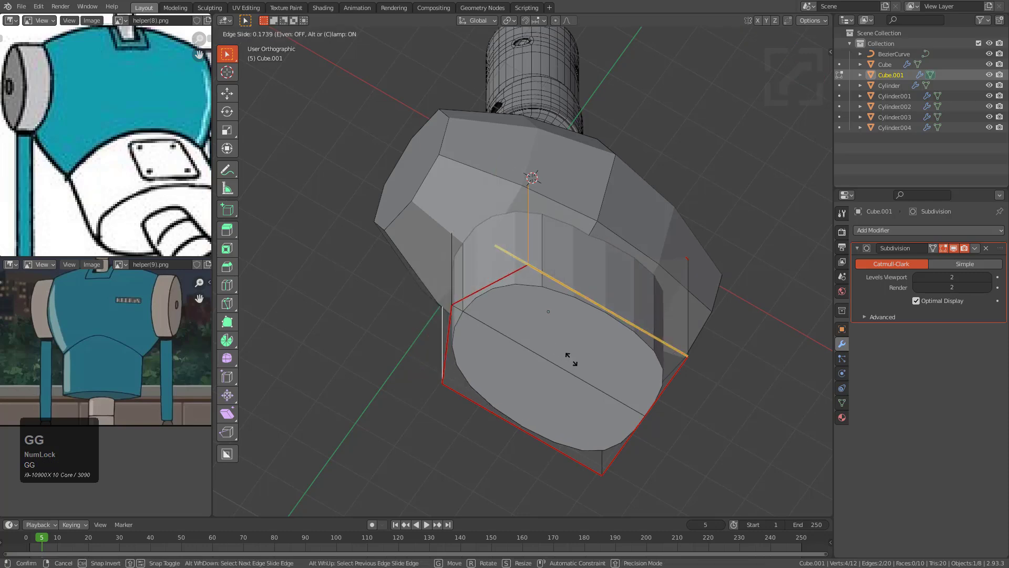
click(572, 361)
Step: Mirror the lower torso across X with bisect and flip, and place the Mirror modifier above Subdivision
key(Tab)
key(Tab)
key(alt+x)
middle_drag(568, 319, 599, 310)
key(Tab)
middle_drag(125, 226, 102, 210)
middle_drag(541, 369, 580, 262)
key(Tab)
key(alt+x)
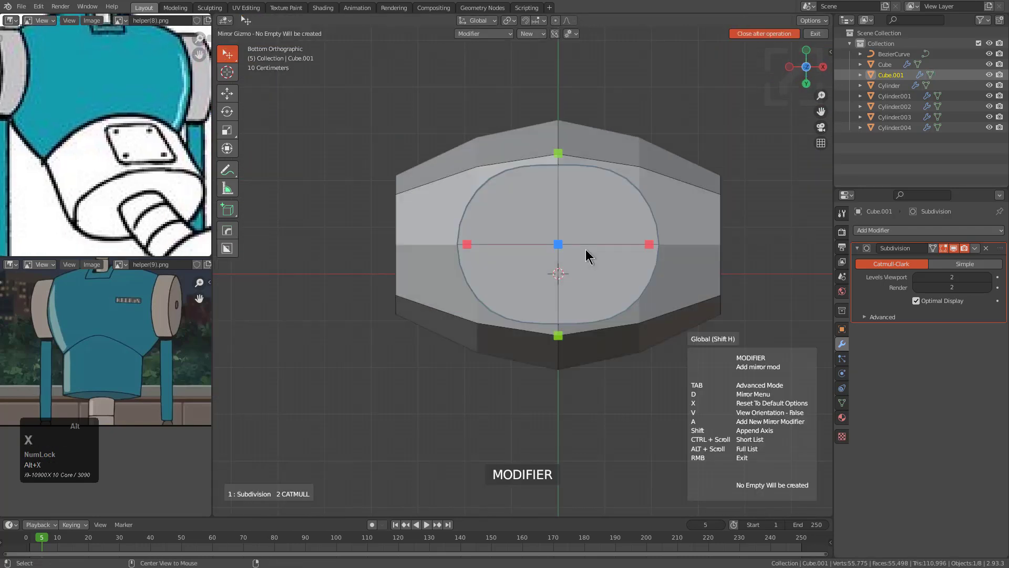
scroll(505, 279, down, 1)
click(468, 243)
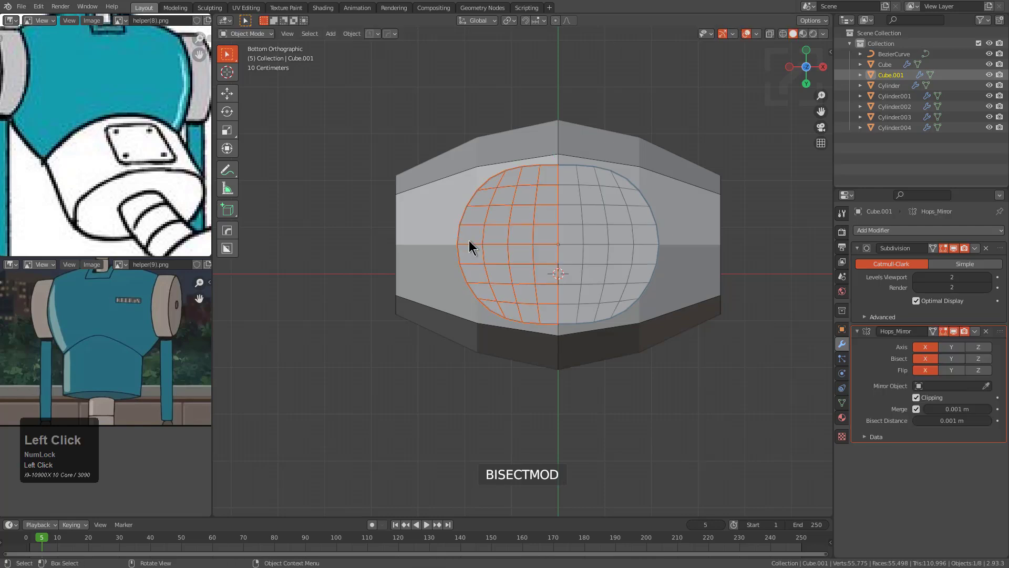
drag(998, 332, 946, 240)
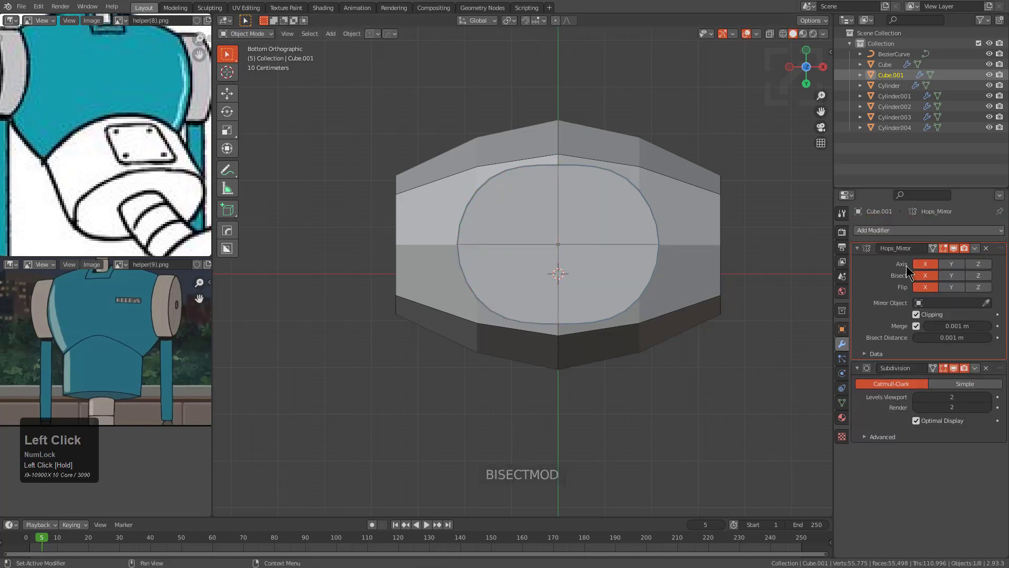
Step: Widen the mirrored lower torso by moving its whole mesh about -0.48 m along X
key(Tab)
key(a)
key(g)
key(x)
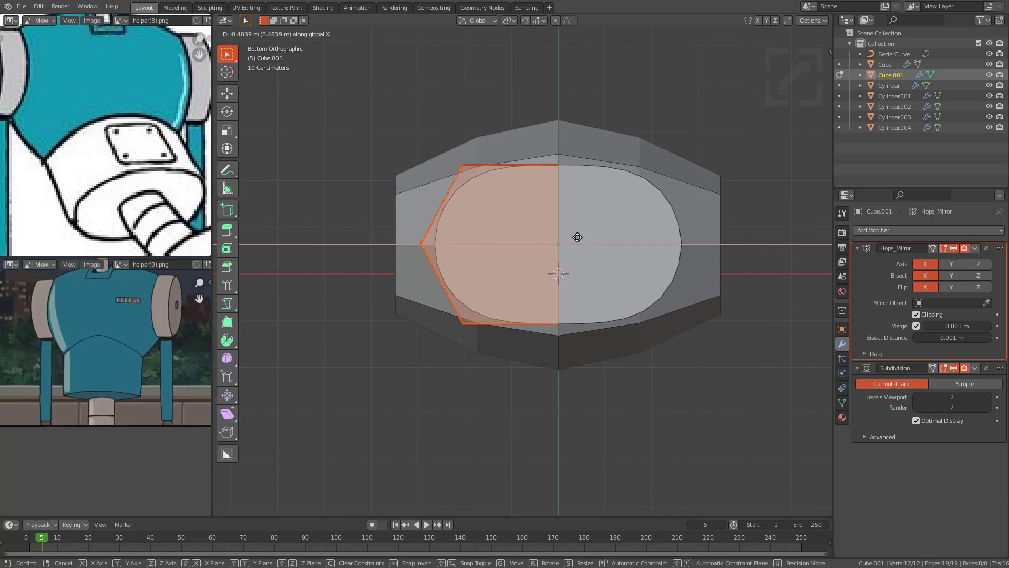
click(578, 234)
key(Tab)
Step: Narrow the lower torso in the front view by moving its mesh back toward the centre along X
middle_drag(568, 236, 564, 355)
key(alt+a)
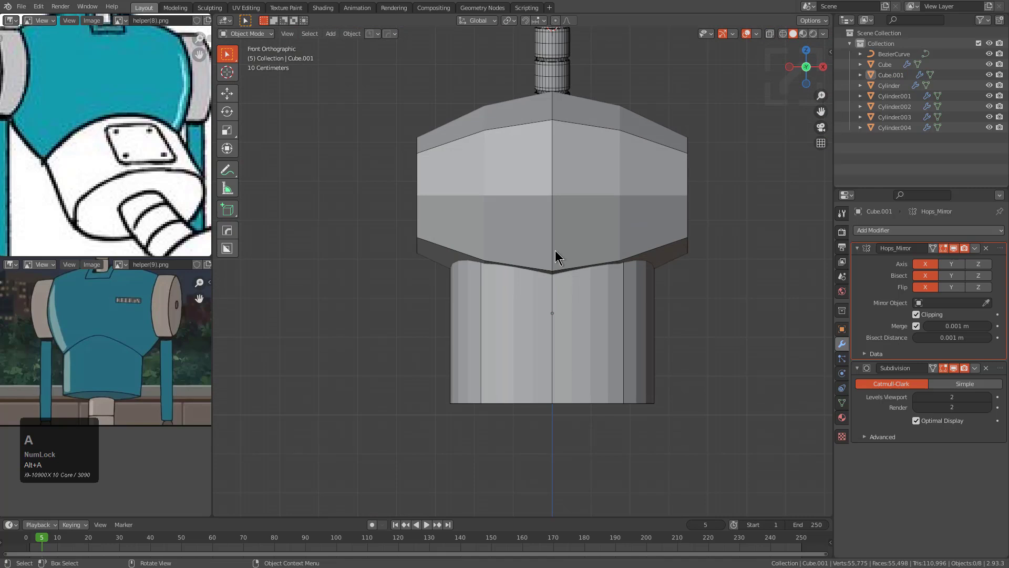
key(Tab)
key(g)
key(x)
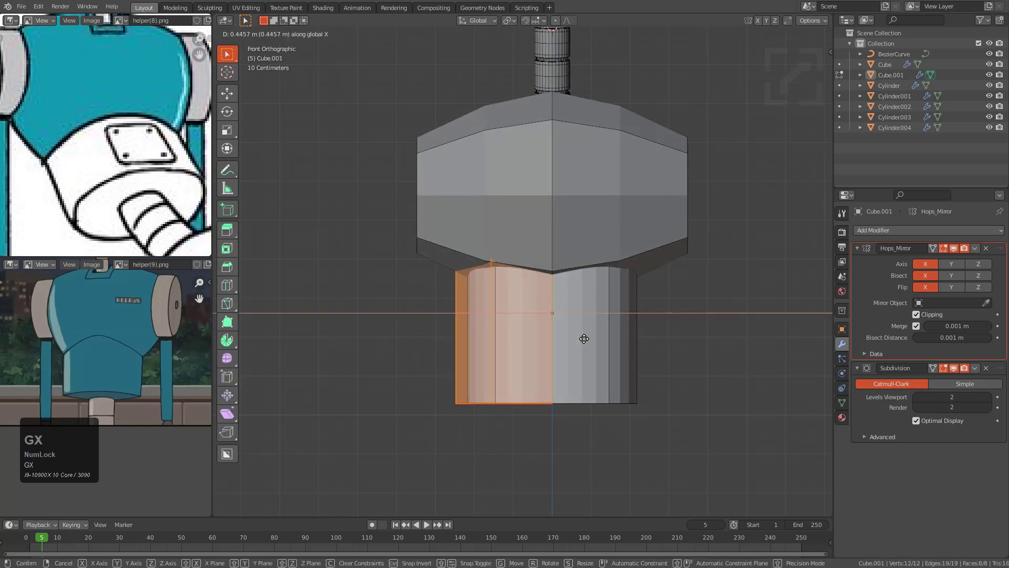
click(589, 339)
key(Tab)
Step: Dissolve the horizontal edge loop around the middle of the neck's base segment mesh
mouse_move(589, 339)
middle_down()
mouse_move(563, 343)
mouse_move(536, 289)
mouse_move(589, 322)
middle_up()
scroll(589, 322, up, 4)
click(556, 273)
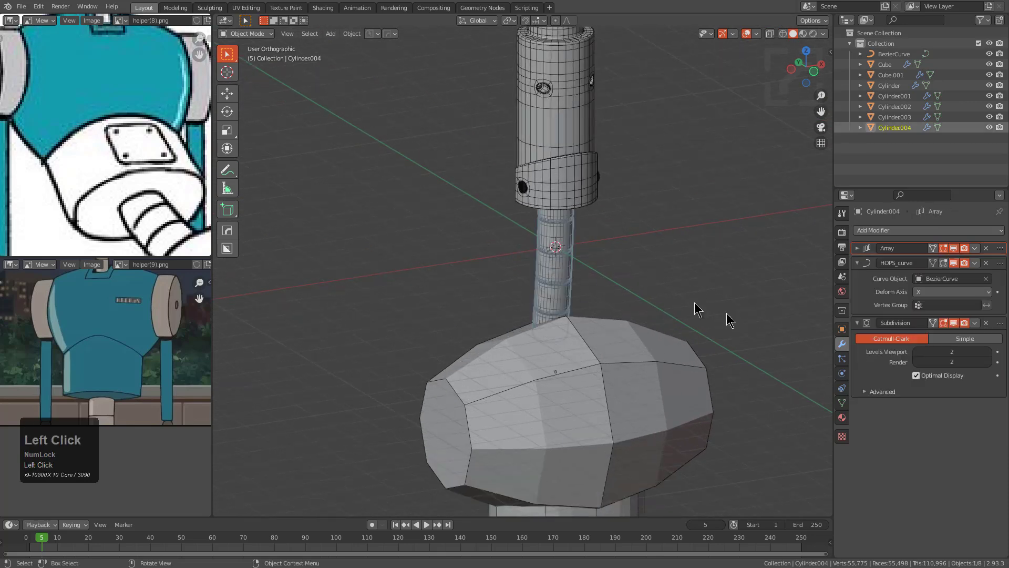
click(917, 375)
middle_drag(600, 310, 609, 313)
scroll(570, 286, up, 3)
key(Tab)
scroll(603, 294, up, 3)
key(alt+z)
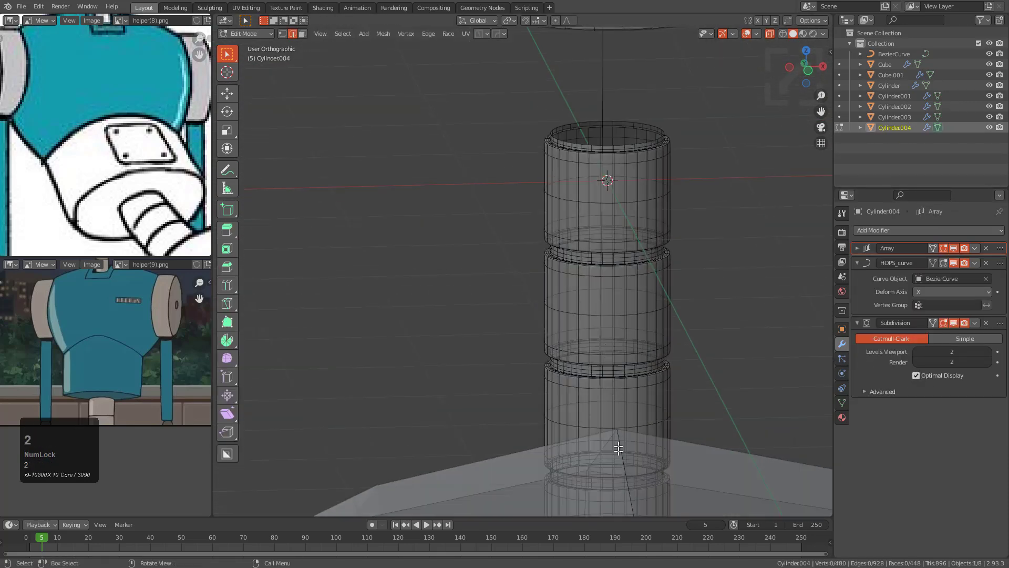
shift+middle_drag(619, 439, 597, 363)
scroll(596, 358, up, 1)
key(a)
key(KP_Decimal)
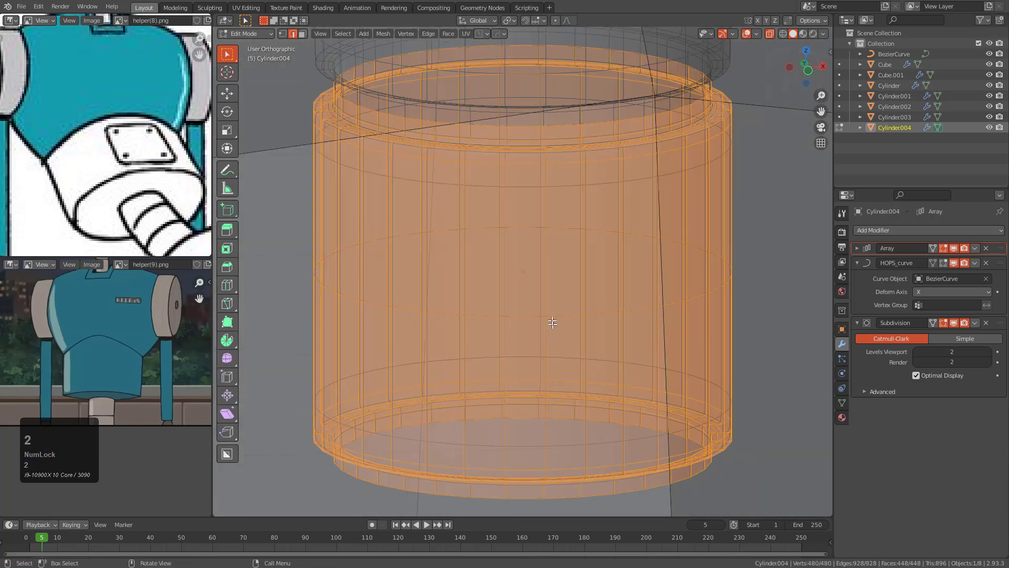
alt+click(534, 314)
key(ctrl+x)
middle_drag(544, 244, 595, 314)
key(alt+z)
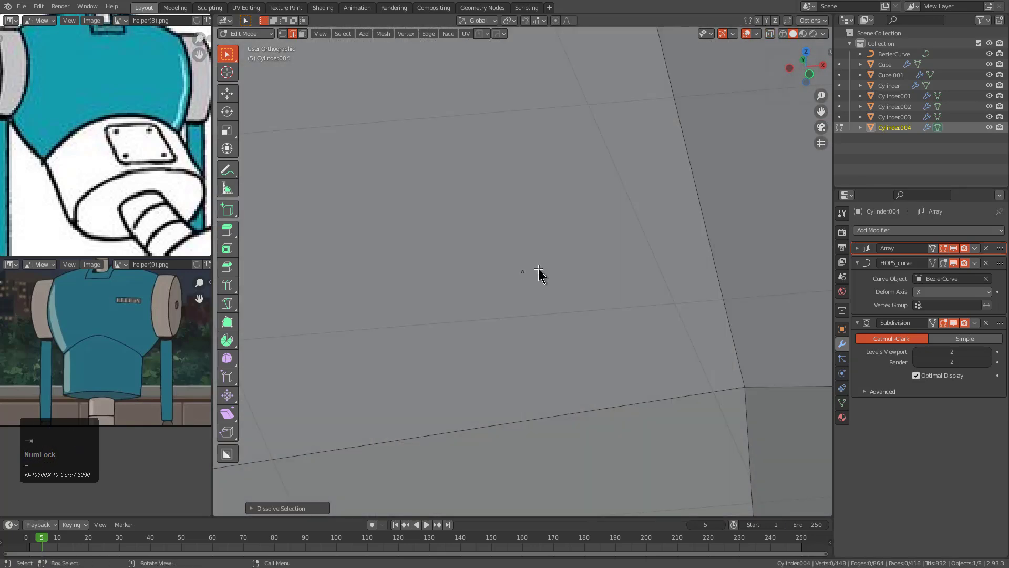
key(Tab)
Step: Examine the whole model and compare its torso proportions with both robot reference images
scroll(539, 269, down, 12)
key(alt+a)
alt+scroll(530, 238, down, 1)
scroll(530, 238, down, 3)
scroll(544, 287, down, 2)
scroll(527, 323, up, 2)
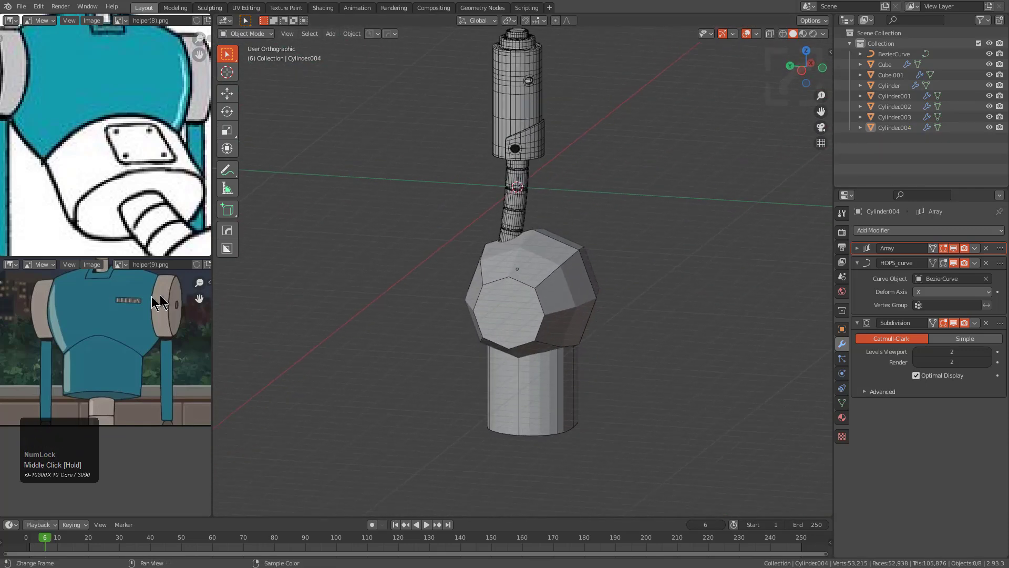
scroll(105, 342, down, 1)
scroll(134, 140, down, 1)
scroll(132, 135, down, 1)
middle_drag(132, 135, 108, 174)
scroll(125, 187, down, 3)
scroll(108, 173, down, 2)
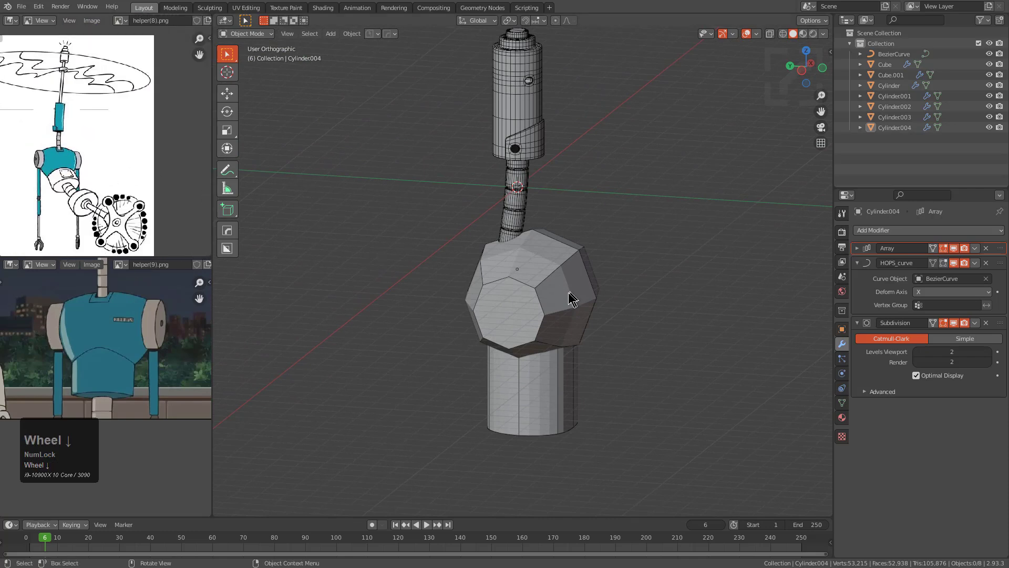
scroll(573, 296, up, 1)
Step: Move the upper and lower torso together in the side view so the torso sits directly beneath the end of the neck
alt+middle_drag(572, 296, 575, 280)
click(534, 293)
key(g)
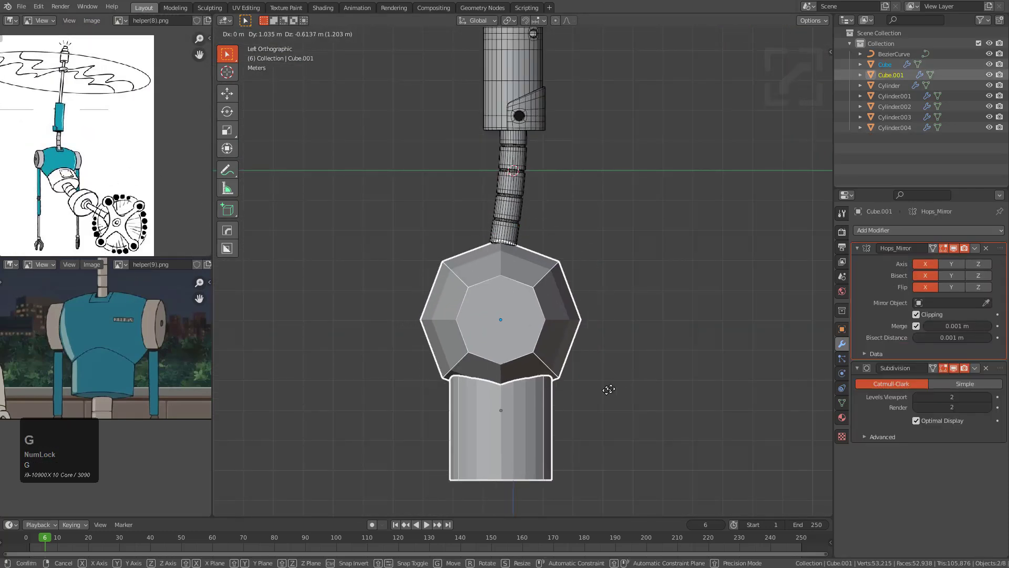
click(603, 379)
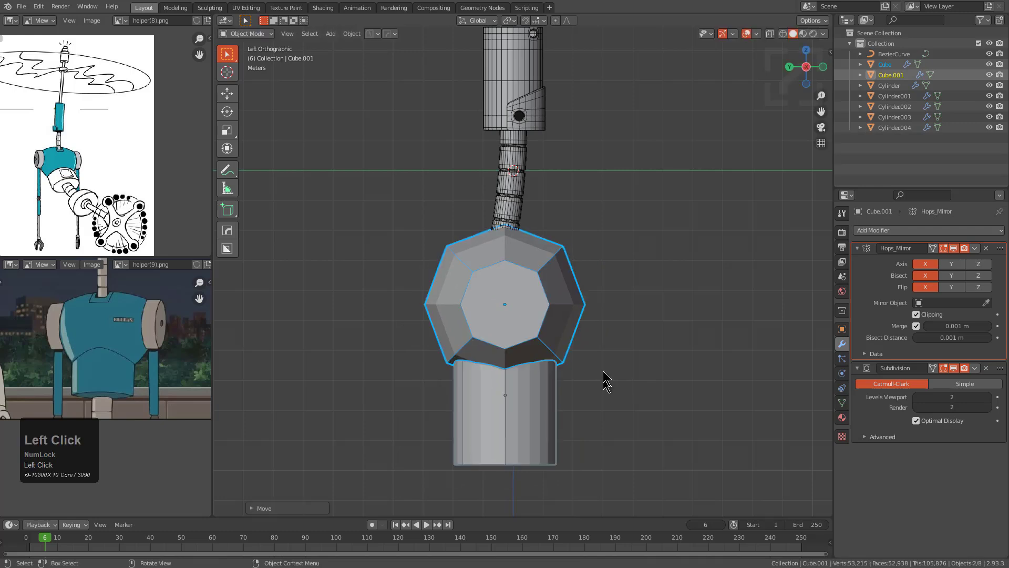
alt+middle_drag(604, 377, 476, 368)
scroll(530, 324, down, 1)
shift+middle_drag(547, 308, 545, 329)
scroll(545, 329, down, 1)
key(alt+a)
scroll(520, 314, up, 2)
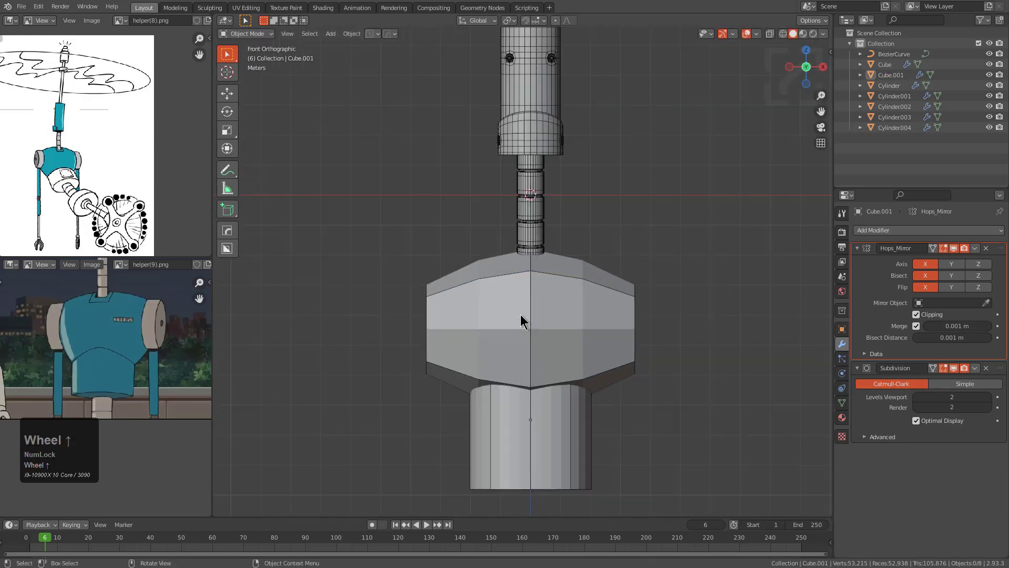
Step: Try subdivision level 2 on the upper torso
middle_drag(149, 335, 184, 339)
scroll(186, 347, up, 2)
shift+middle_drag(453, 335, 413, 358)
scroll(458, 320, up, 1)
click(458, 319)
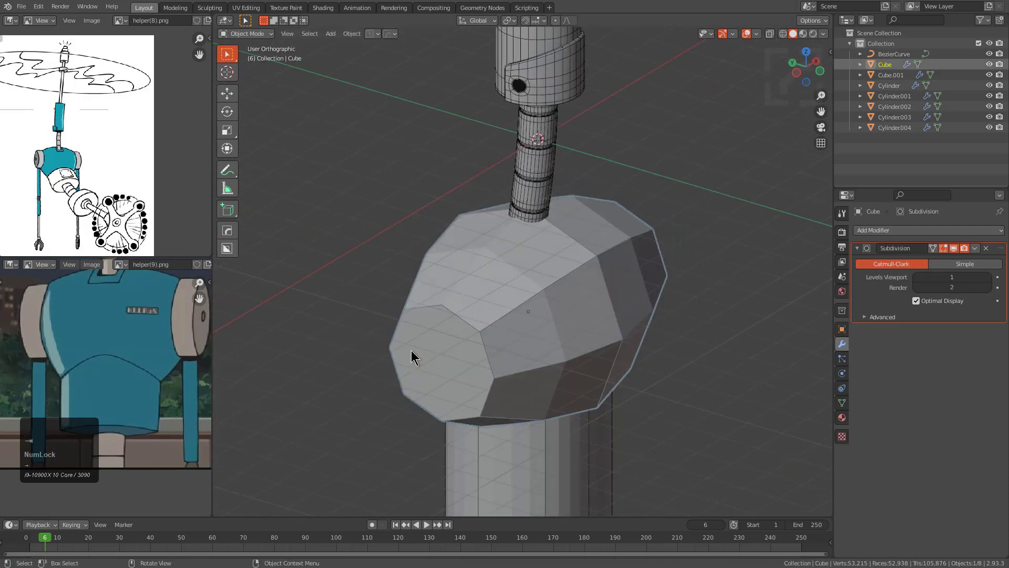
key(ctrl+2)
middle_drag(500, 326, 429, 355)
key(ctrl+1)
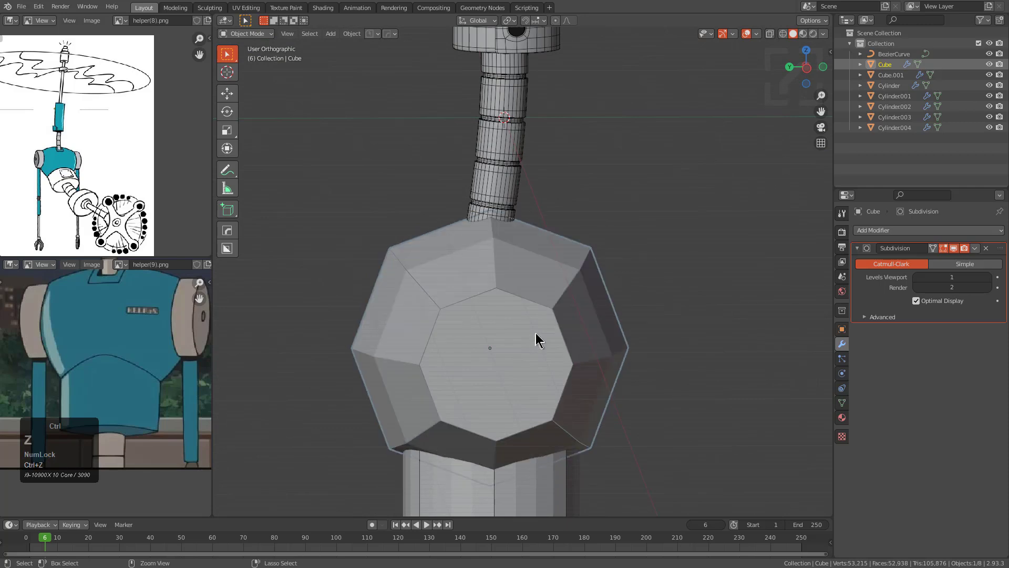
Step: Make a short BoxCutter cylinder from a 32-vertex circle centred on the flat side end of the upper torso
middle_drag(557, 315, 516, 329)
key(d)
key(Escape)
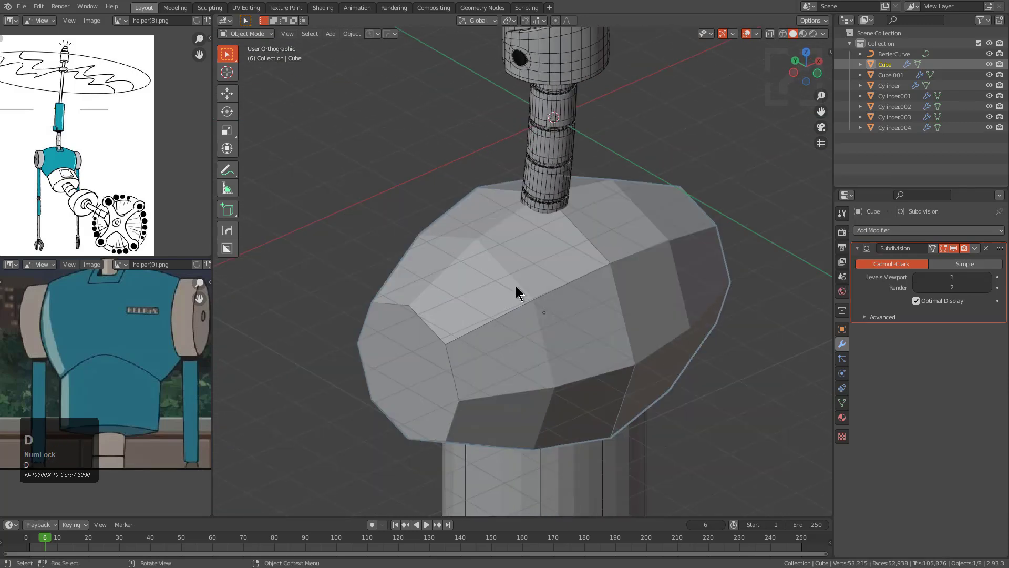
key(w)
key(d)
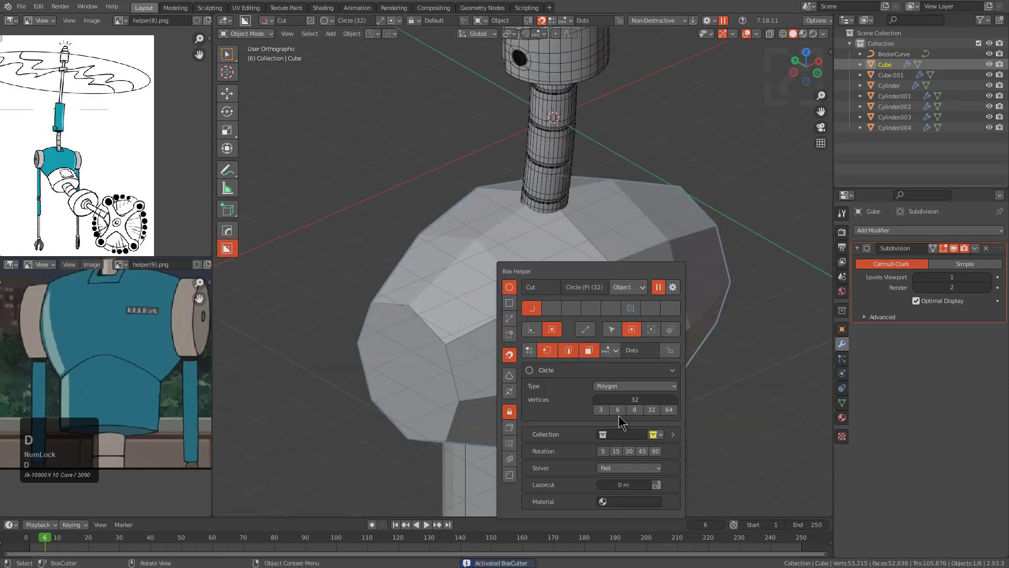
click(654, 409)
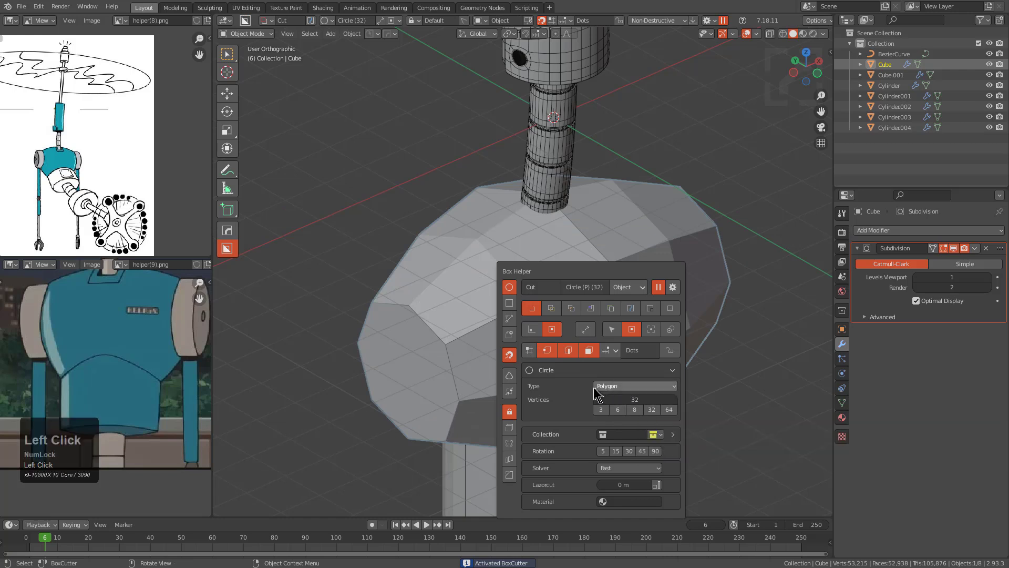
middle_drag(513, 391, 505, 401)
scroll(488, 315, up, 3)
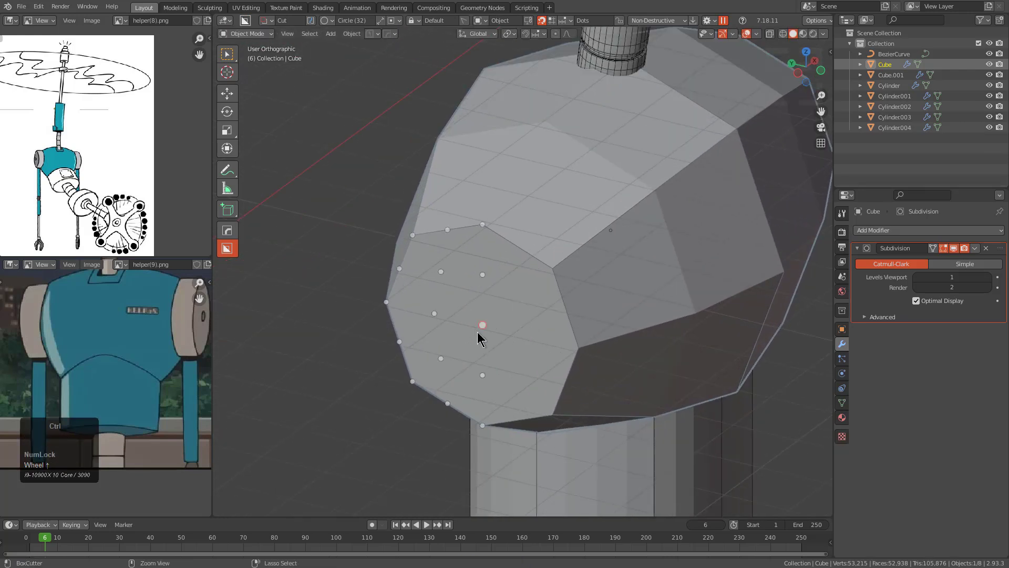
mouse_move(483, 329)
mouse_down()
mouse_move(559, 378)
mouse_move(587, 381)
mouse_up()
key(a)
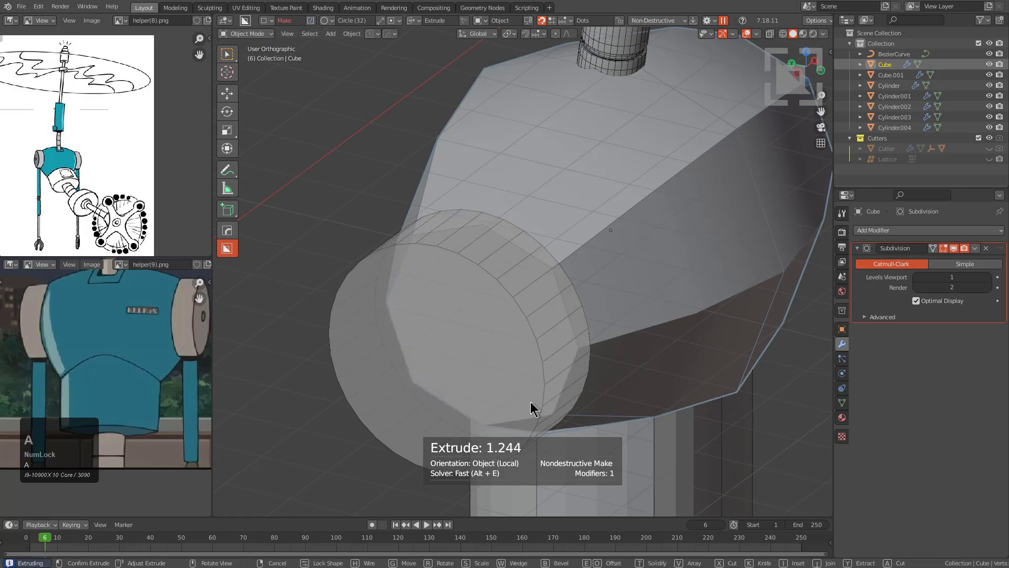
click(537, 394)
key(KP_1)
key(g)
key(x)
right_click(610, 363)
Step: Place the shoulder cylinder's origin at its inner face and scale the cylinder along X from there
key(Tab)
middle_drag(606, 361, 491, 334)
key(alt+z)
click(486, 300)
key(shift+s)
click(539, 365)
key(s)
key(x)
click(583, 336)
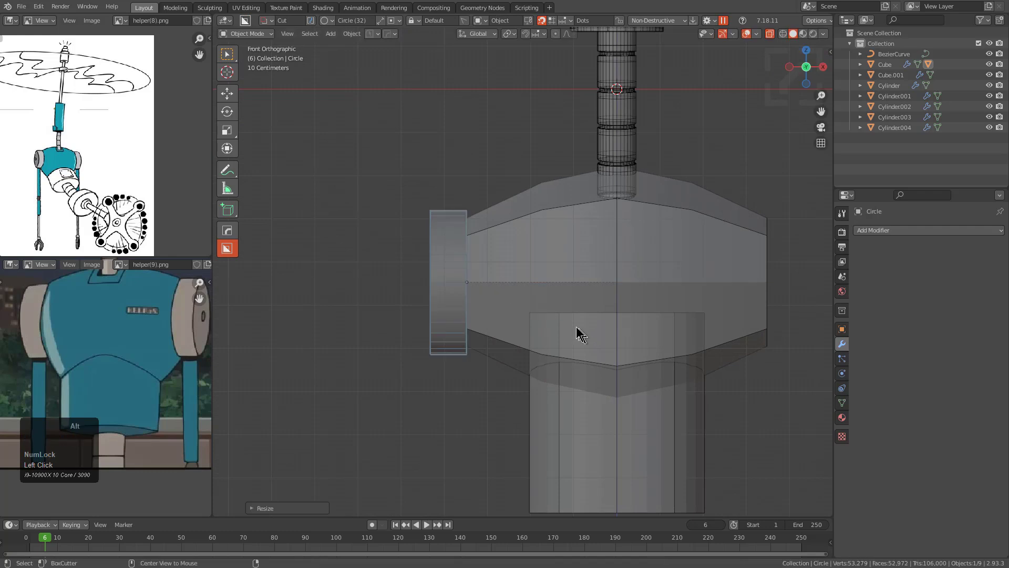
Step: Mirror the shoulder cylinder across the upper torso along X to form the opposite shoulder
scroll(553, 295, down, 2)
click(566, 279)
key(x)
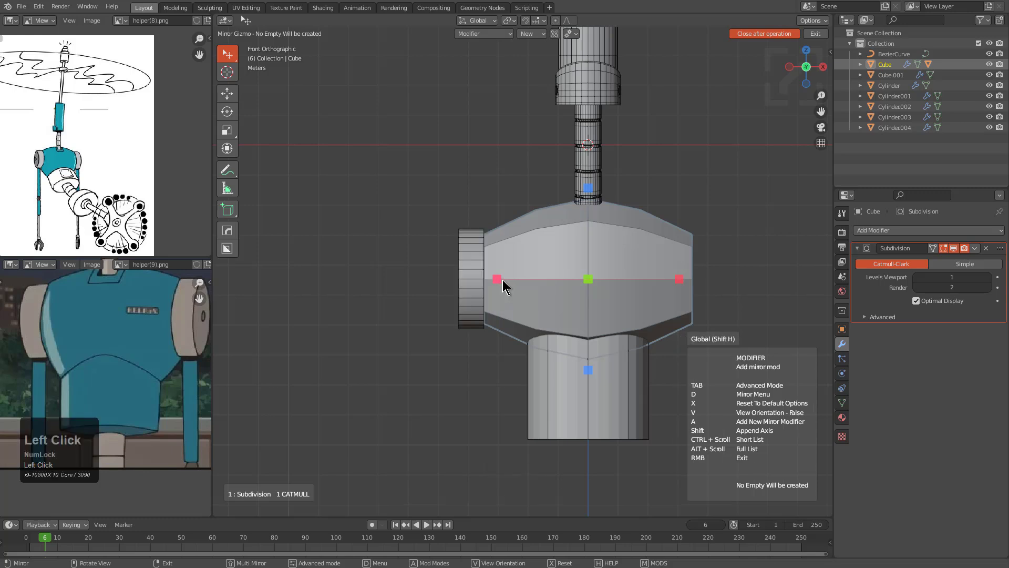
click(482, 276)
shift+click(526, 257)
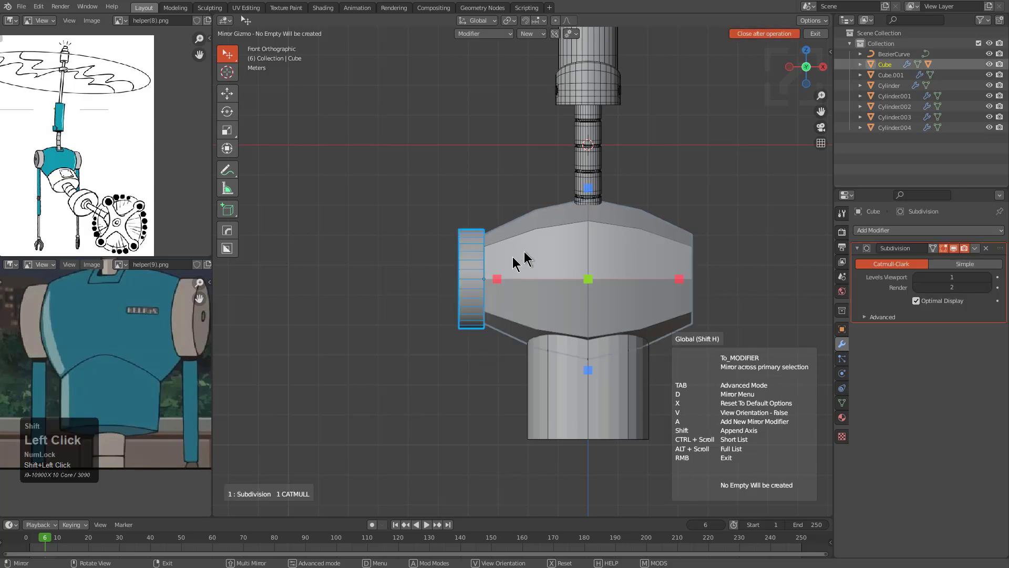
click(498, 279)
mouse_move(505, 279)
middle_down()
mouse_move(563, 259)
mouse_move(568, 273)
mouse_move(529, 309)
mouse_move(520, 278)
middle_up()
scroll(530, 309, down, 1)
Step: Disable BoxCutter's dot snapping and apply the level 1 Subdivision modifier on the upper torso
click(520, 279)
scroll(520, 279, up, 4)
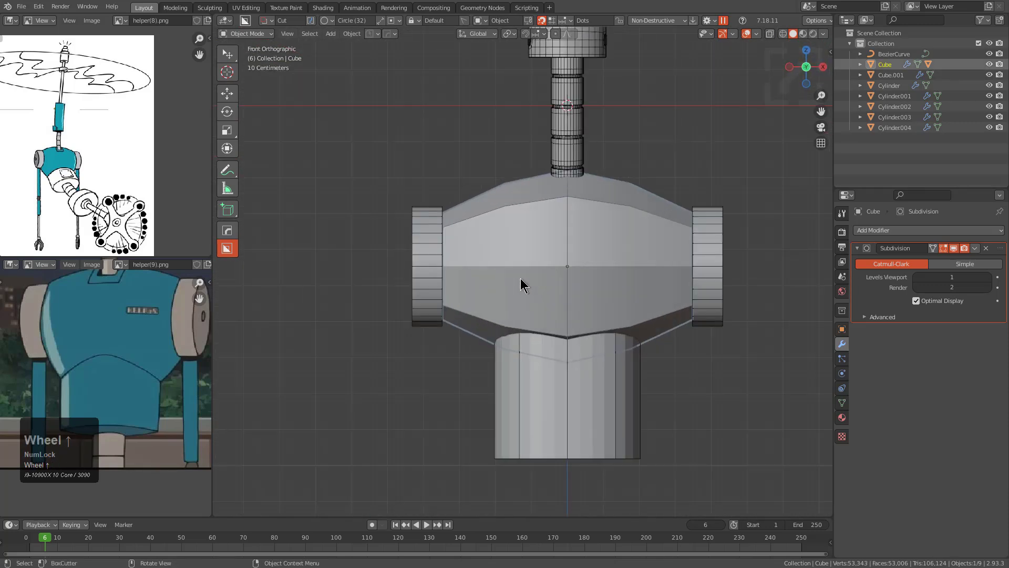
key(Tab)
key(alt+z)
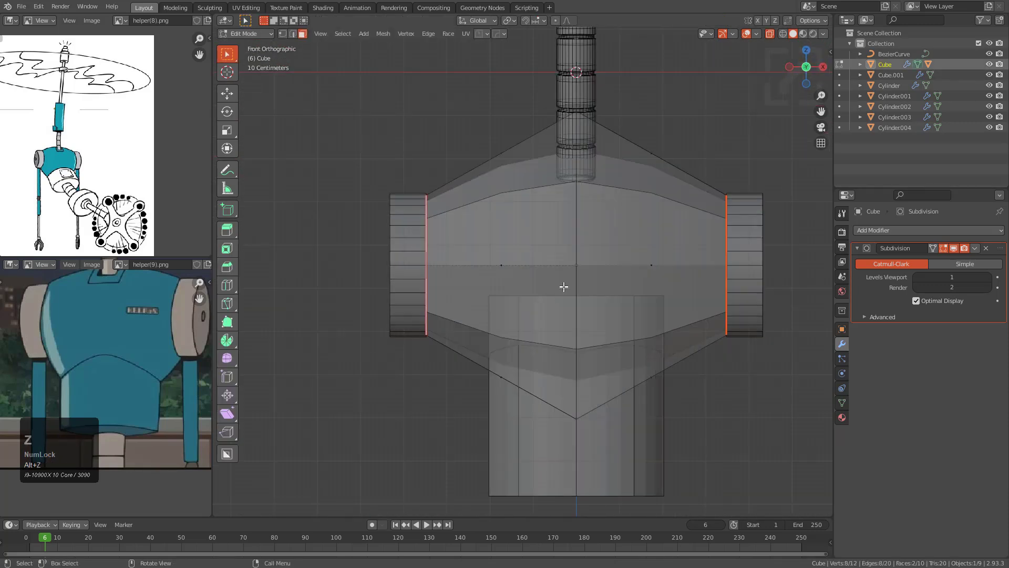
key(Tab)
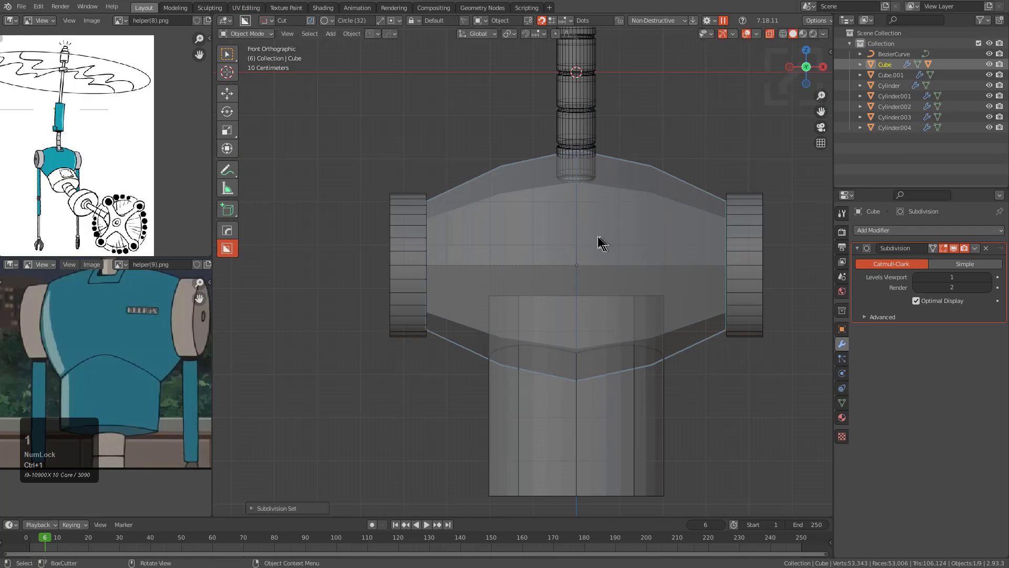
key(alt+z)
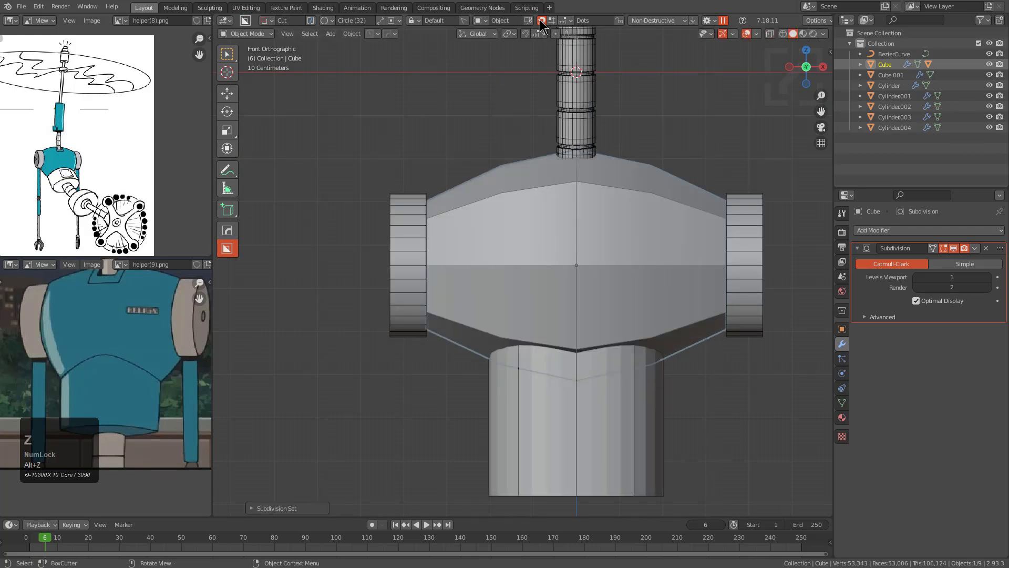
shift+middle_drag(541, 203, 780, 314)
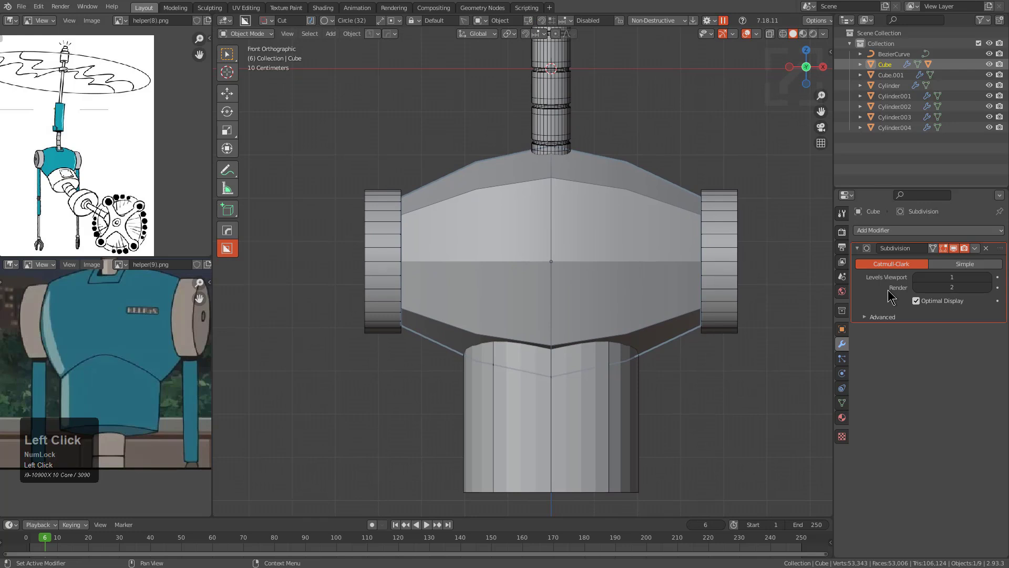
key(ctrl+a)
Step: Lower the off-centre bottom vertices on the torso's -X half along Z, vertex-snapping them level with the bottom centre vertex
key(Tab)
key(alt+z)
key(1)
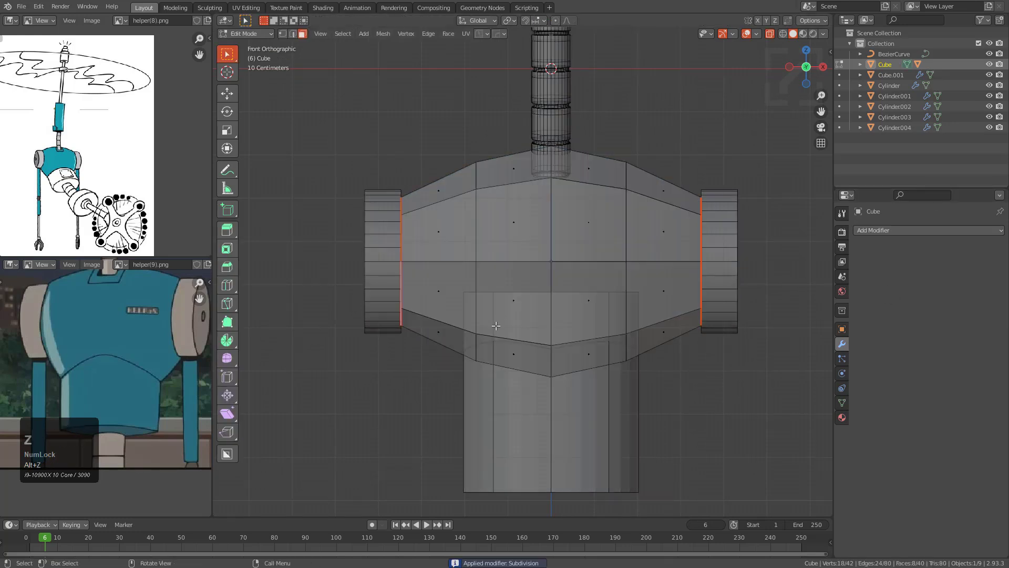
key(alt+a)
drag(482, 314, 463, 370)
key(g)
key(z)
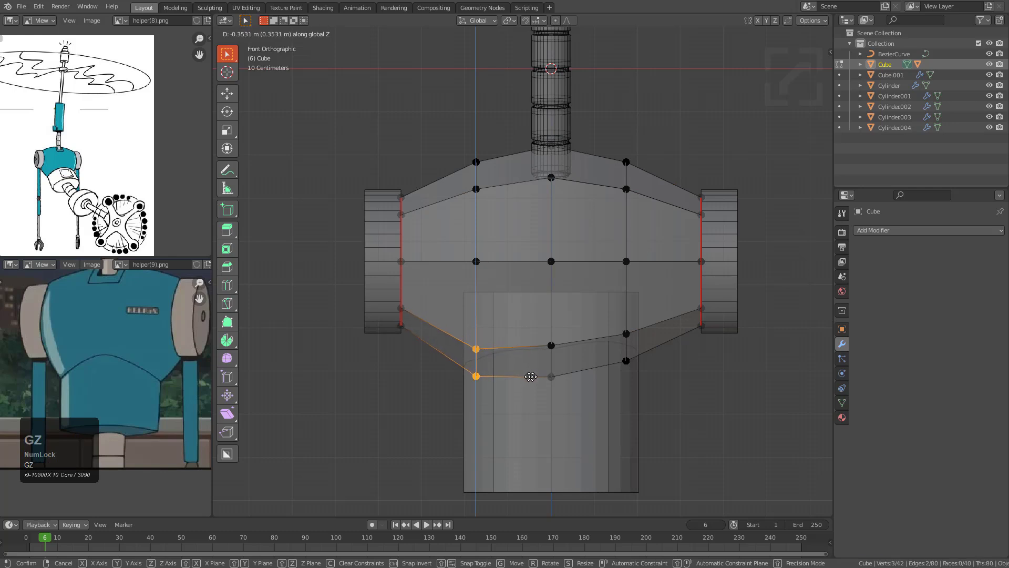
right_click(548, 376)
key(ctrl+shift+Tab)
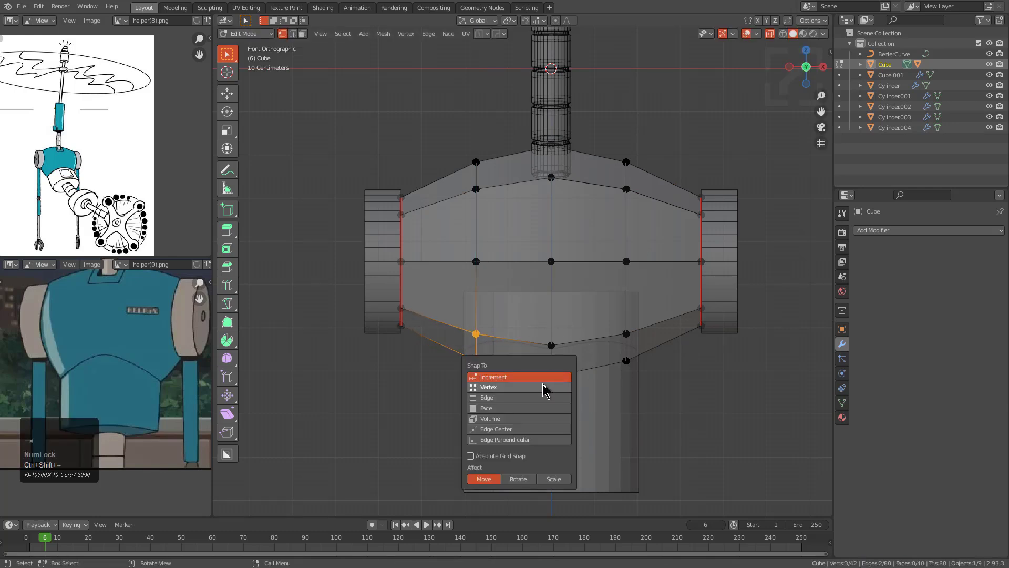
click(544, 389)
key(g)
key(z)
ctrl+click(583, 349)
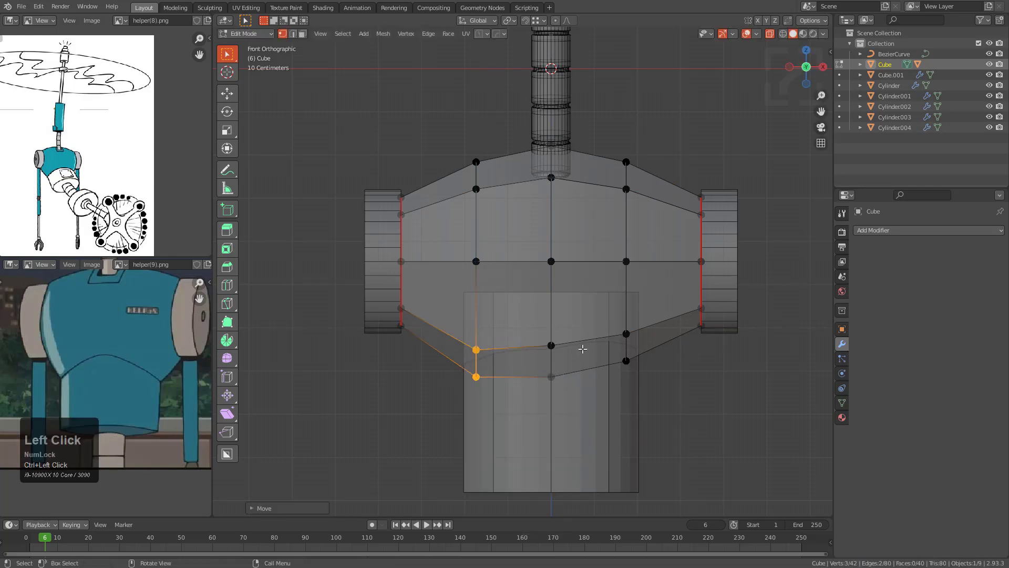
Step: Bisect the upper torso and mirror its reshaped -X half across X with a mirror modifier
key(Tab)
key(alt+x)
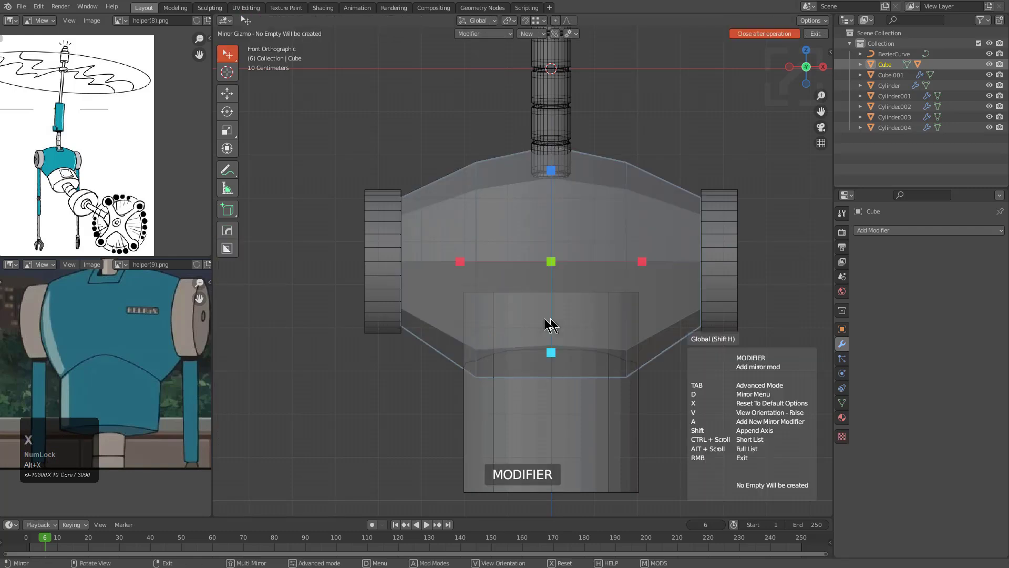
scroll(496, 289, up, 1)
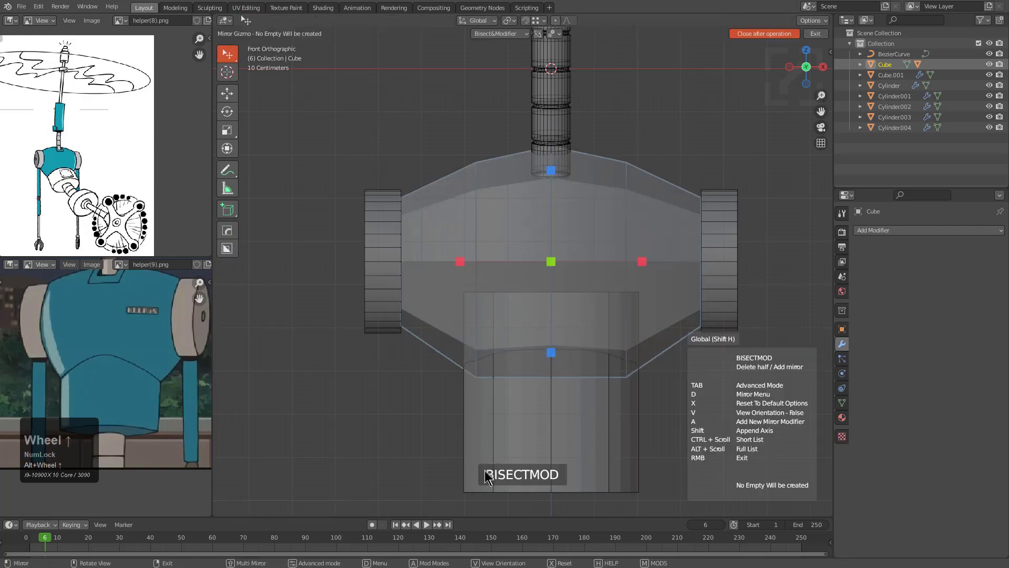
click(460, 261)
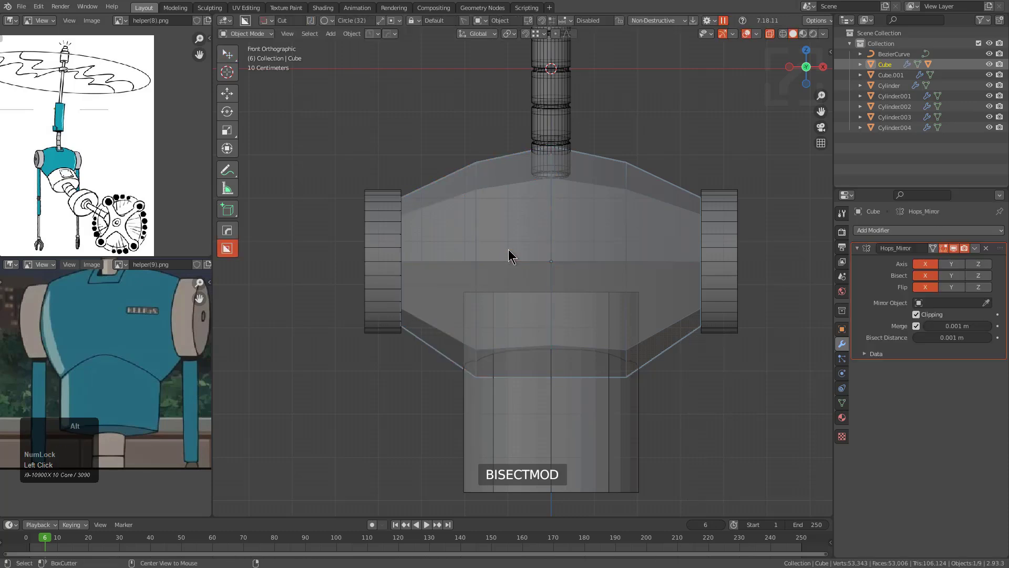
Step: Move the middle vertex of the torso's bottom edge below the shoulder outward along X by about 0.55 m
middle_drag(638, 275, 555, 308)
scroll(575, 256, up, 2)
scroll(555, 307, up, 2)
key(Tab)
key(alt+z)
click(567, 332)
key(alt+z)
key(g)
key(y)
key(x)
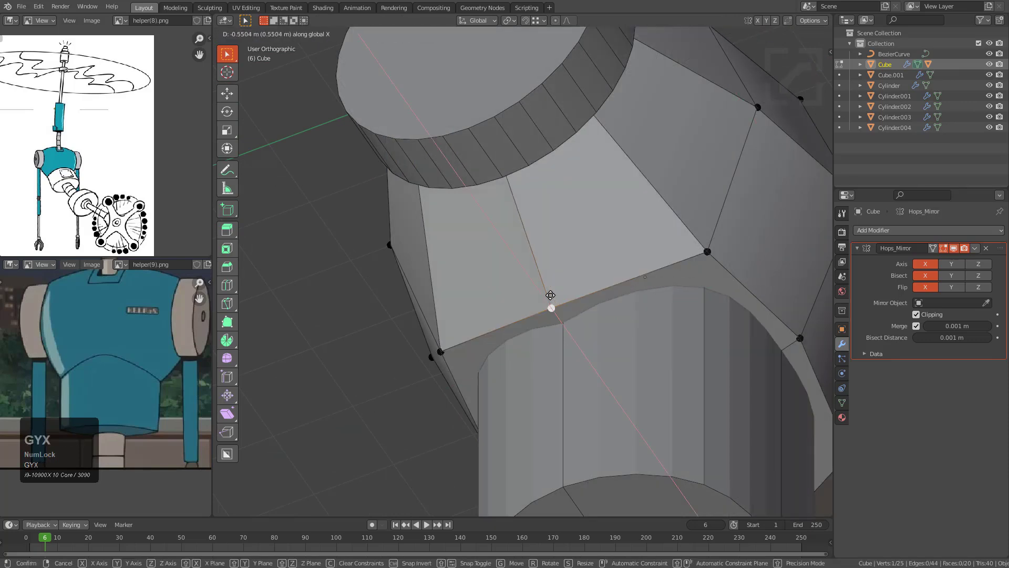
click(558, 298)
Step: Reposition another vertex on the upper torso mesh near the shoulder end
middle_drag(705, 250, 586, 194)
click(509, 215)
key(g)
click(518, 240)
Step: Examine the reshaped lower edge of the upper torso from several angles and compare it with the robot reference image
middle_drag(517, 240, 435, 302)
scroll(544, 283, down, 2)
scroll(435, 302, down, 1)
middle_drag(589, 247, 512, 230)
scroll(512, 230, down, 1)
key(Tab)
middle_drag(631, 295, 570, 281)
scroll(575, 300, up, 2)
scroll(570, 281, up, 2)
key(Tab)
middle_drag(163, 367, 157, 369)
middle_drag(616, 324, 581, 315)
key(Tab)
key(Tab)
Step: Subdivide the edges rising from the torso's bottom rim to add an edge loop around its lower sides
key(2)
scroll(722, 247, up, 3)
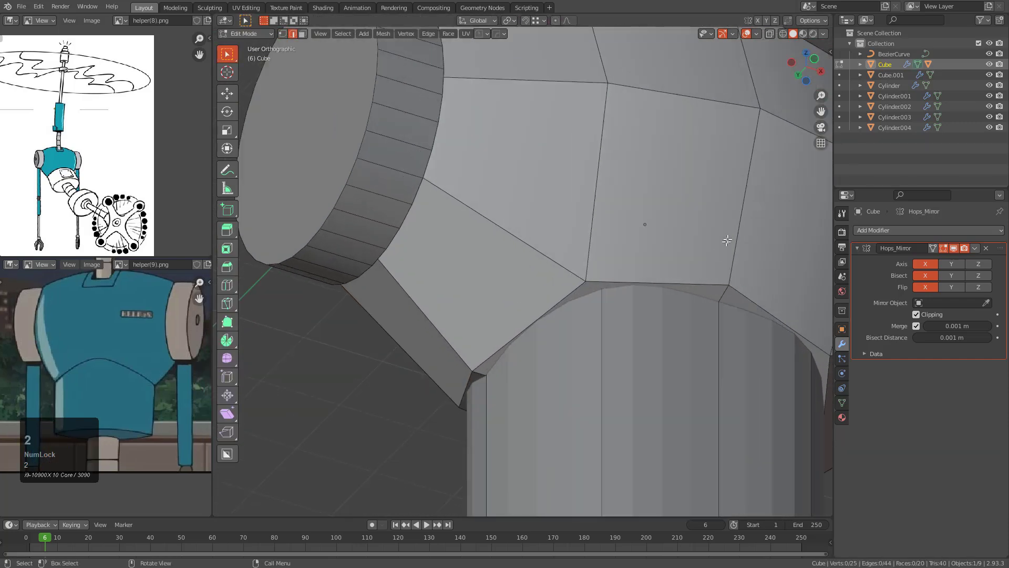
middle_drag(511, 269, 617, 285)
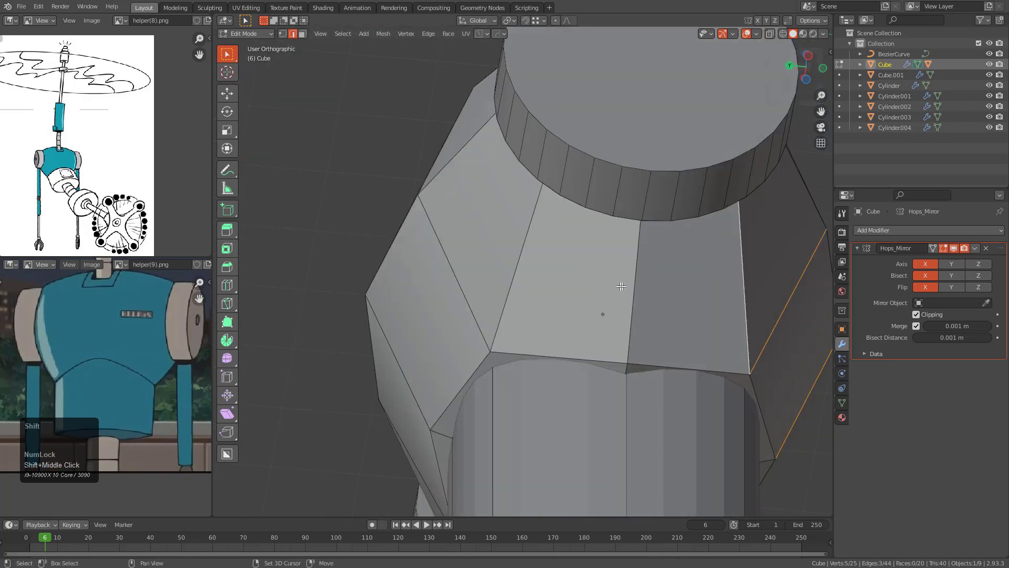
shift+click(521, 284)
middle_drag(521, 284, 571, 315)
shift+click(390, 341)
middle_drag(390, 342, 537, 337)
right_click(537, 336)
click(499, 239)
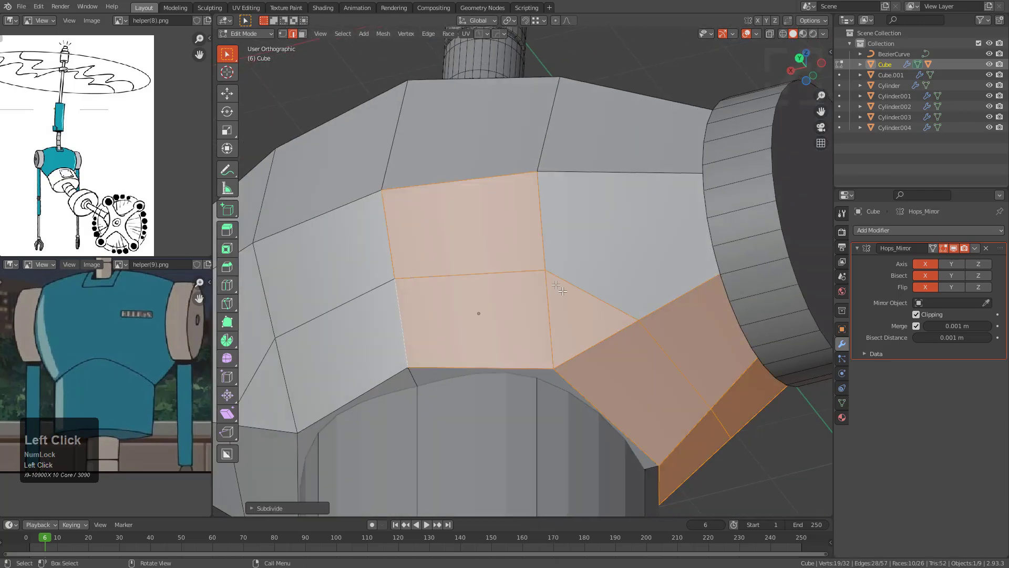
Step: Slide the new edge loop down until it runs close to the torso's bottom rim
alt+click(595, 287)
key(g)
key(g)
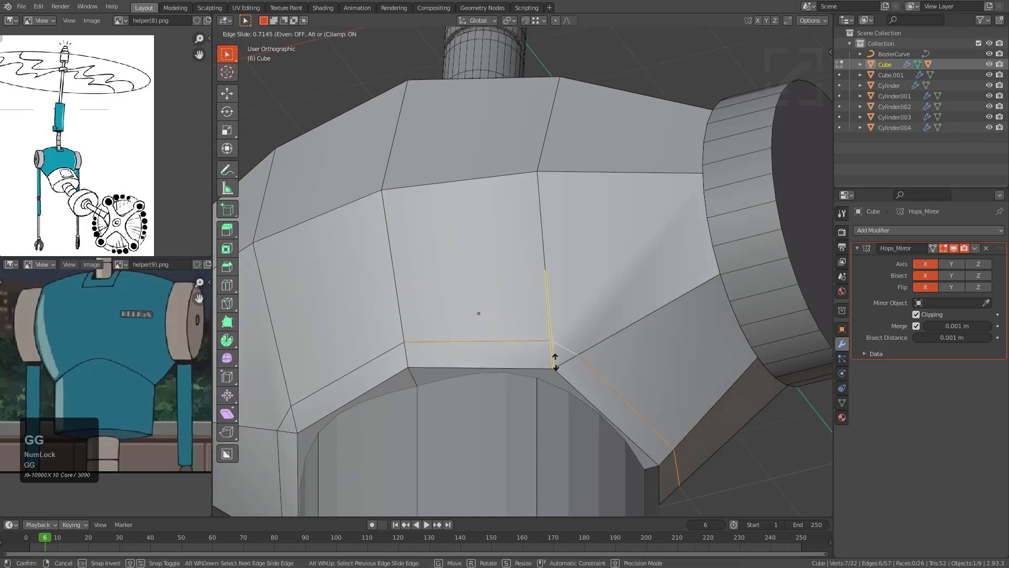
click(551, 372)
Step: Isolate the upper torso, vertex-bevel one corner of its bottom rim with one segment, and dissolve the surplus bevel edges
middle_drag(551, 372, 557, 334)
key(KP_Divide)
scroll(547, 334, up, 4)
key(1)
click(561, 334)
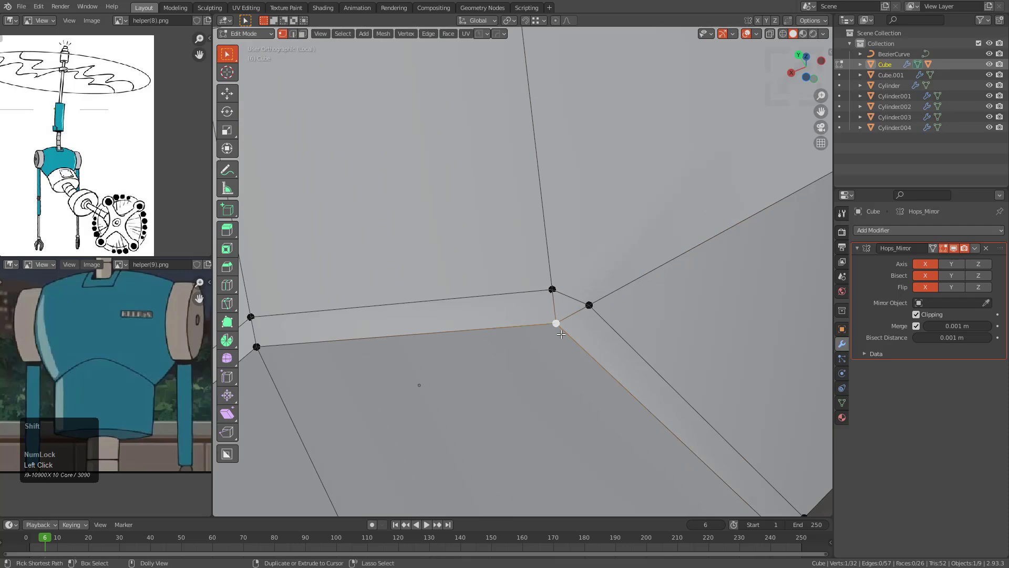
key(ctrl+shift+b)
scroll(586, 347, down, 1)
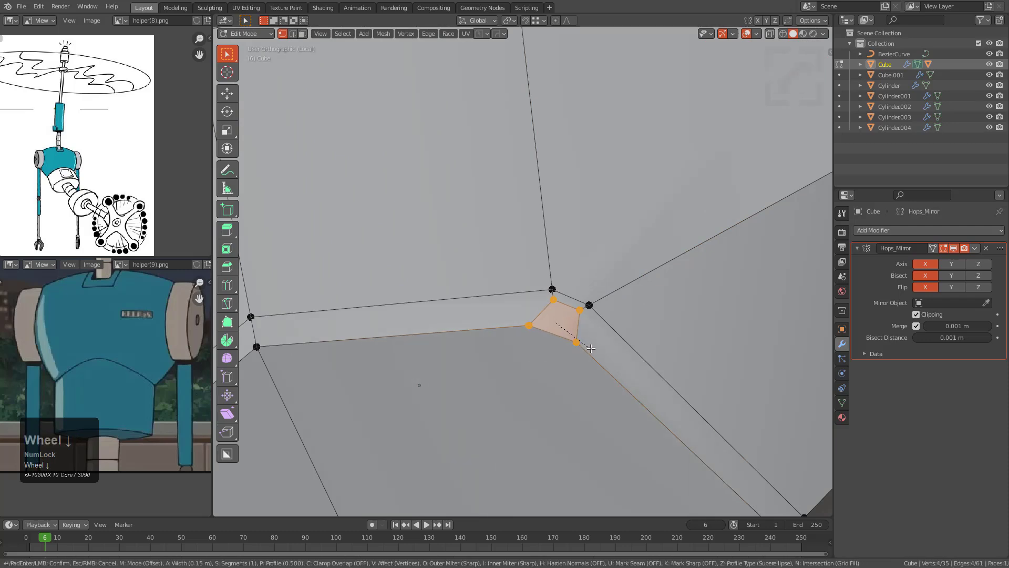
click(584, 340)
key(2)
scroll(562, 314, down, 7)
Step: Vertex-bevel the other corner of the torso's bottom rim and dissolve the surplus bevel edges there
middle_drag(562, 313, 520, 247)
scroll(626, 232, up, 4)
scroll(520, 247, up, 4)
key(1)
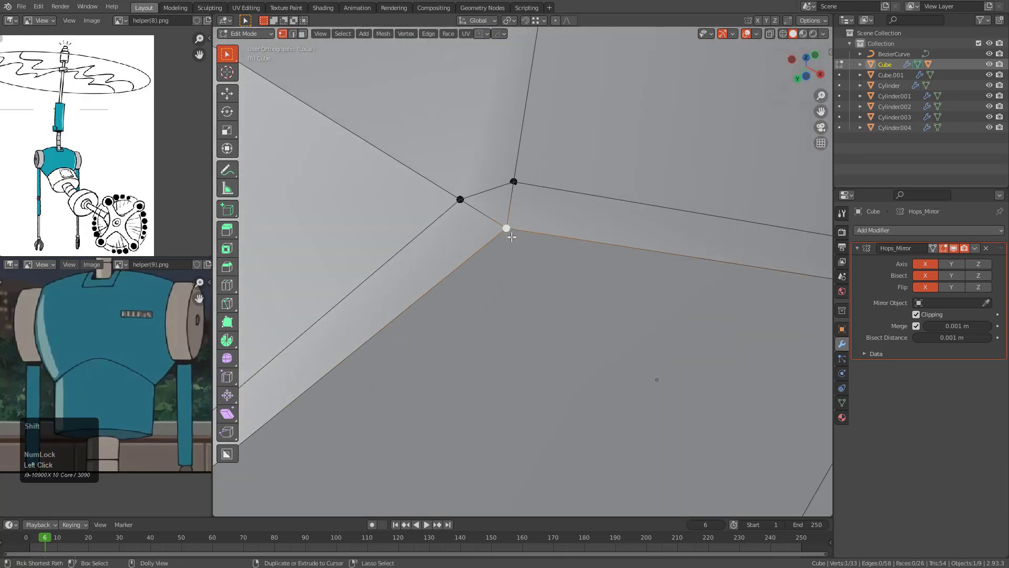
key(ctrl+shift+b)
click(549, 249)
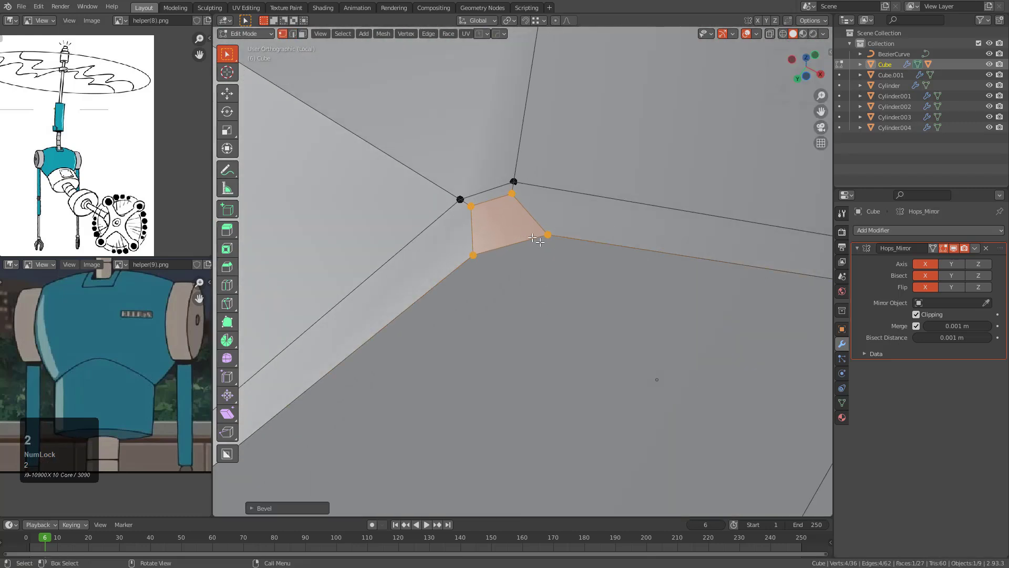
key(ctrl+x)
scroll(494, 205, down, 4)
middle_drag(519, 297, 576, 237)
scroll(559, 323, up, 3)
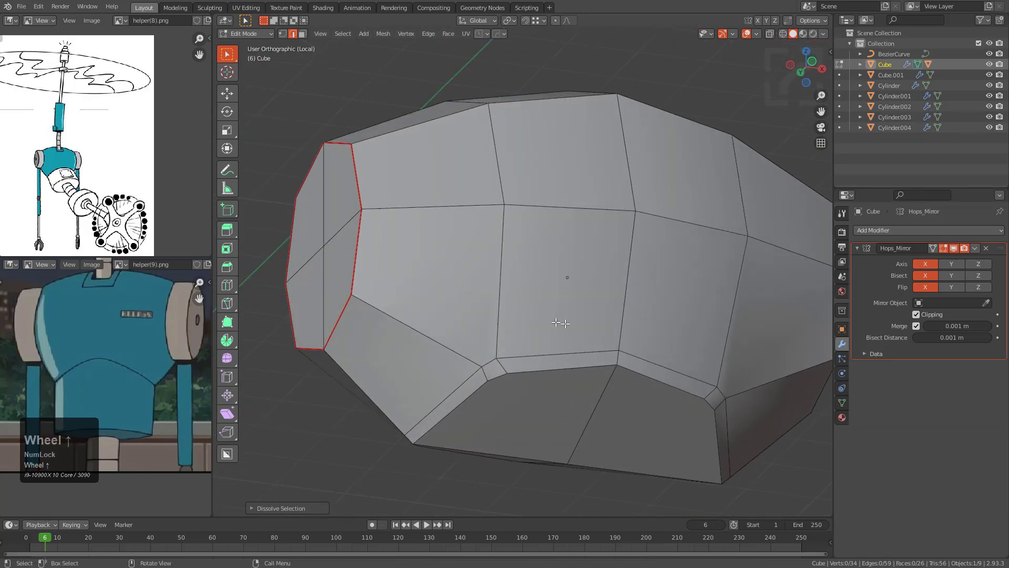
Step: Mark the edges of the upper torso's bottom rim as sharp
key(Tab)
scroll(550, 277, down, 3)
scroll(564, 306, up, 3)
key(Tab)
shift+click(554, 325)
shift+click(522, 394)
key(shift+grave)
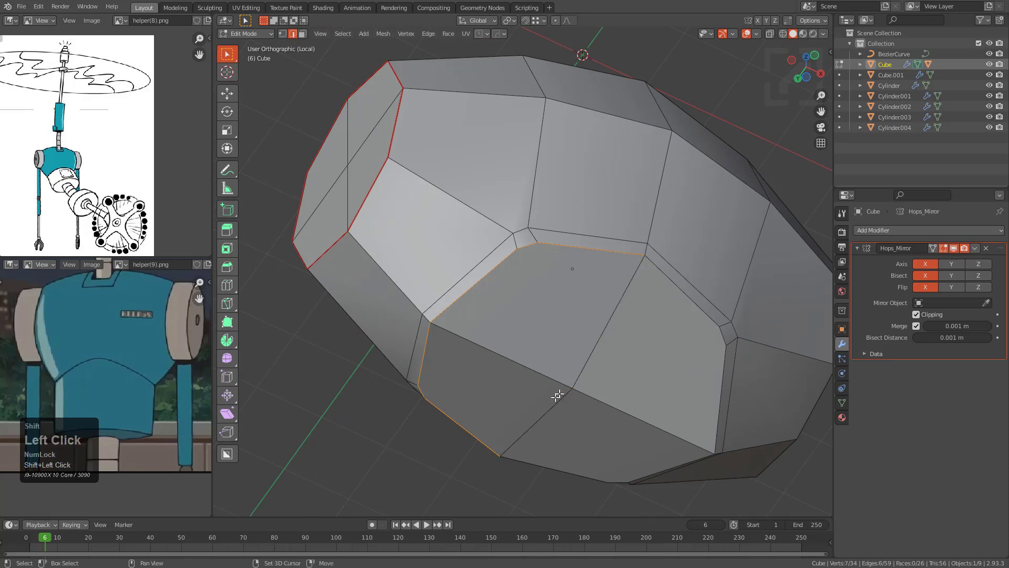
key(q)
click(663, 288)
middle_drag(589, 273, 590, 327)
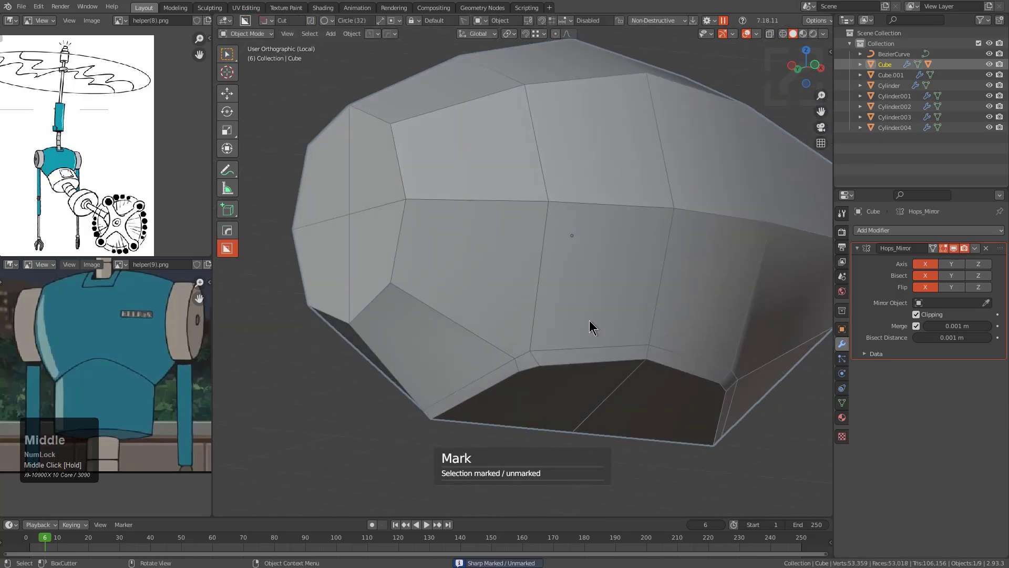
Step: Examine the upper torso's marked rim together with the rest of the robot, then isolate the torso for editing
scroll(571, 283, down, 1)
key(KP_Divide)
key(Tab)
key(Tab)
middle_drag(556, 285, 518, 294)
key(KP_Divide)
key(Tab)
middle_drag(578, 239, 604, 284)
scroll(448, 343, up, 3)
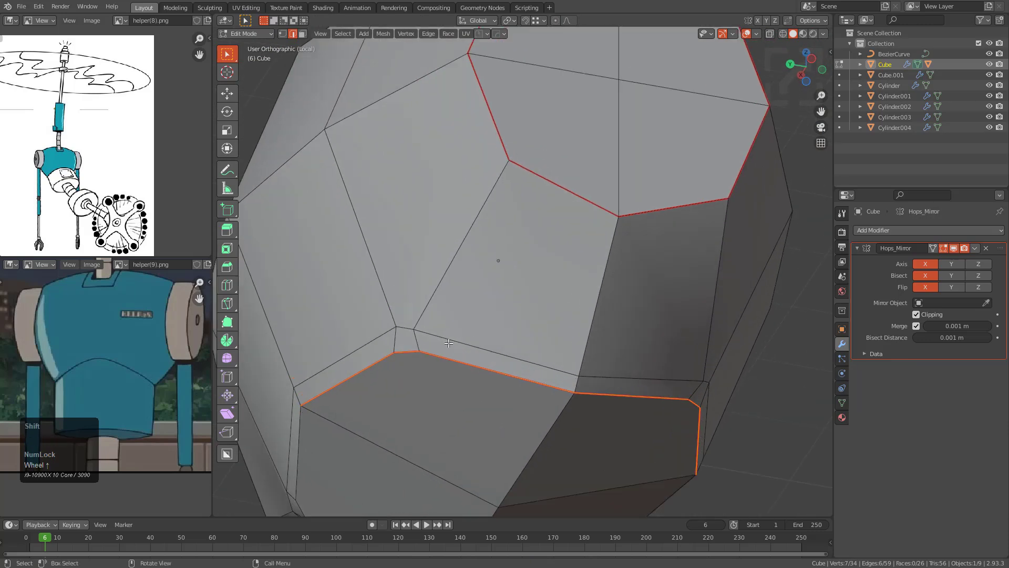
Step: Slide vertices at the corner of the loop above the torso's bottom rim to even out their spacing
scroll(449, 342, up, 2)
key(g)
key(g)
click(525, 319)
key(g)
key(g)
click(467, 316)
Step: Add a level 2 subdivision to the upper torso and bring the other robot parts back into view
scroll(504, 282, down, 3)
middle_drag(503, 282, 557, 263)
key(Tab)
scroll(577, 259, down, 2)
key(ctrl+2)
middle_drag(625, 305, 471, 268)
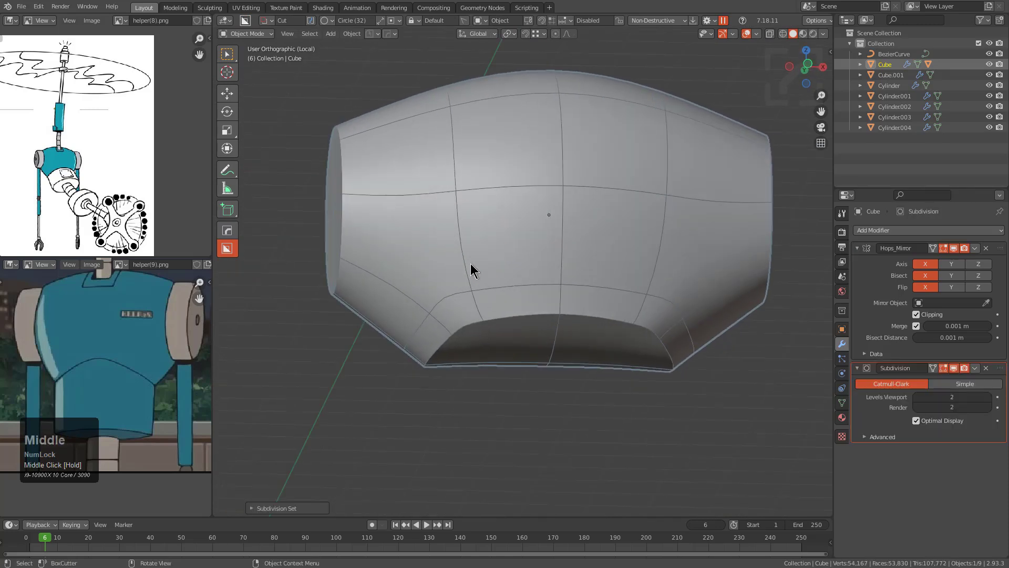
key(KP_Divide)
key(KP_1)
key(alt+a)
Step: In Sculpt Mode, pull the torso's lower rim around the lower torso cylinder with the Grab brush at a 189 px radius
mouse_move(461, 316)
shift+middle_down()
mouse_move(502, 221)
mouse_move(547, 275)
mouse_move(514, 302)
shift+middle_up()
scroll(502, 221, up, 1)
click(476, 236)
scroll(476, 235, up, 2)
scroll(514, 302, up, 2)
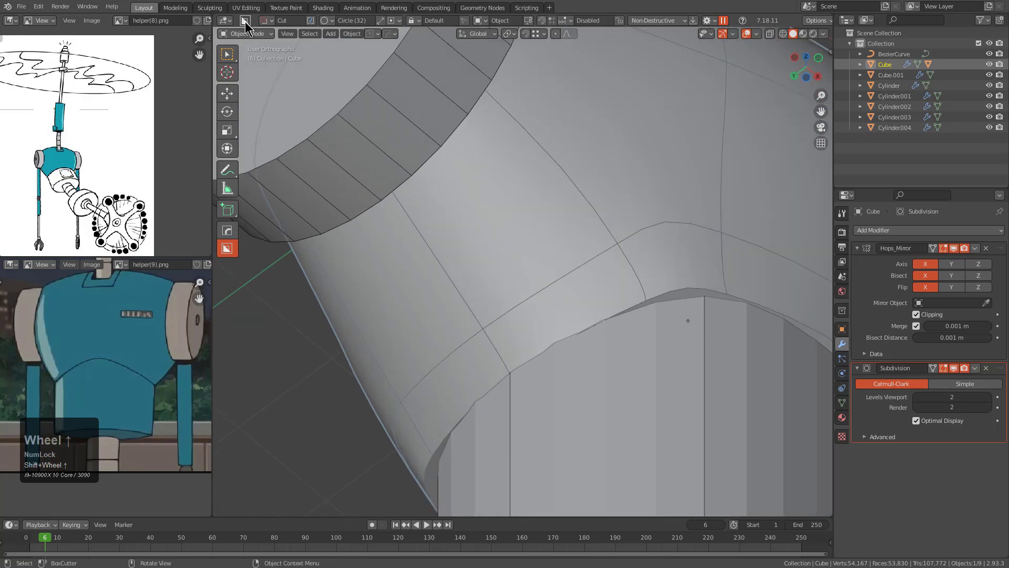
click(246, 33)
middle_drag(480, 235, 479, 225)
key(f)
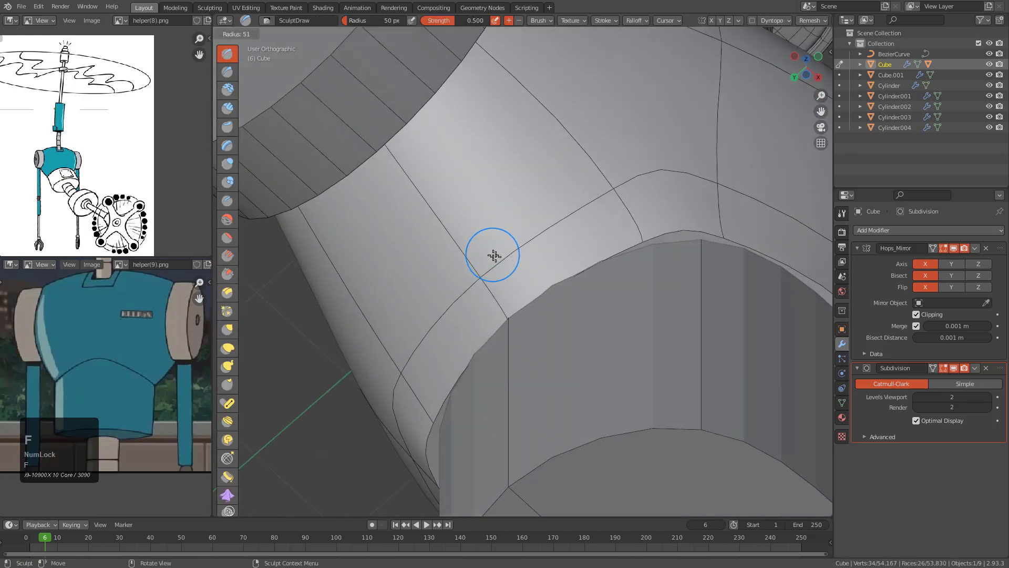
click(566, 264)
key(g)
middle_drag(527, 295, 500, 300)
mouse_move(500, 300)
mouse_down()
mouse_move(469, 274)
mouse_move(607, 194)
mouse_up()
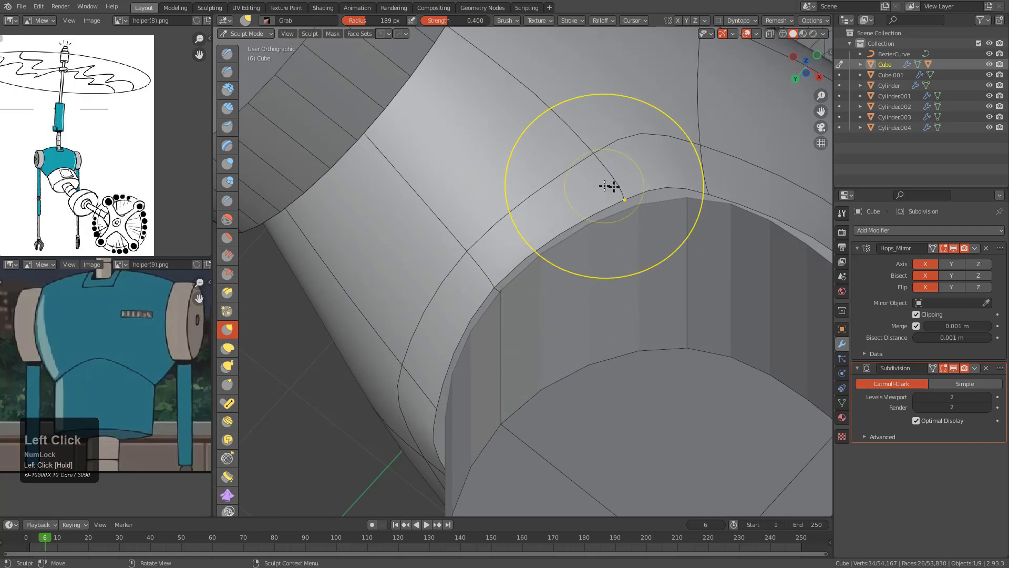
Step: In Edit Mode, slide a vertex of the loop just above the lower rim slightly along its rising edge
scroll(505, 266, up, 3)
key(Tab)
key(g)
key(g)
click(444, 253)
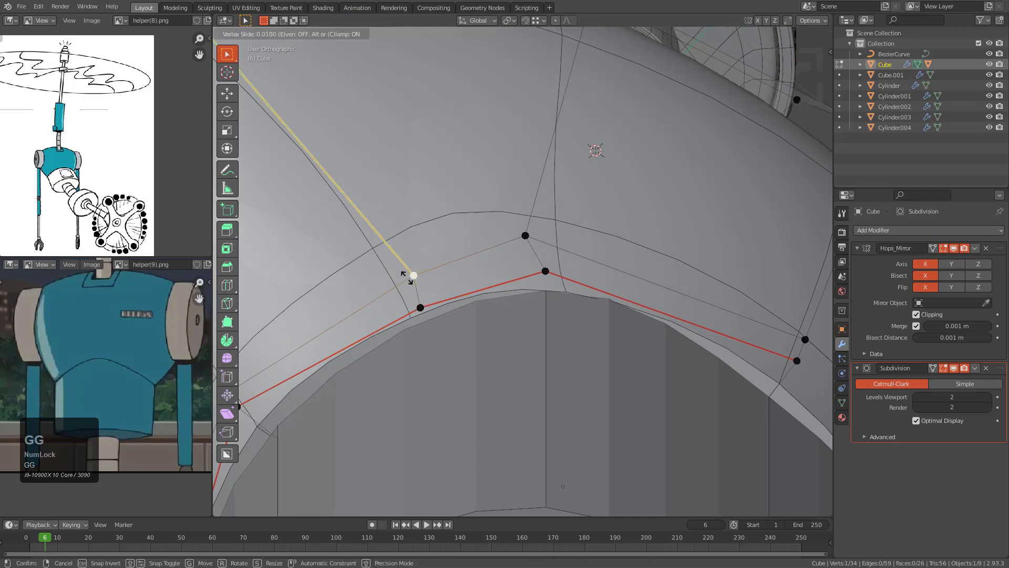
Step: Reshape the rim on both sides of its corner with the Grab brush to follow the lower torso cylinder
key(Tab)
scroll(409, 304, down, 2)
shift+middle_drag(394, 328, 490, 261)
drag(441, 298, 450, 311)
drag(500, 245, 602, 218)
Step: Slide the vertex pair at the lower rim's corner along its edges and move it by about 0.12 m
key(Tab)
key(g)
key(g)
click(515, 246)
key(g)
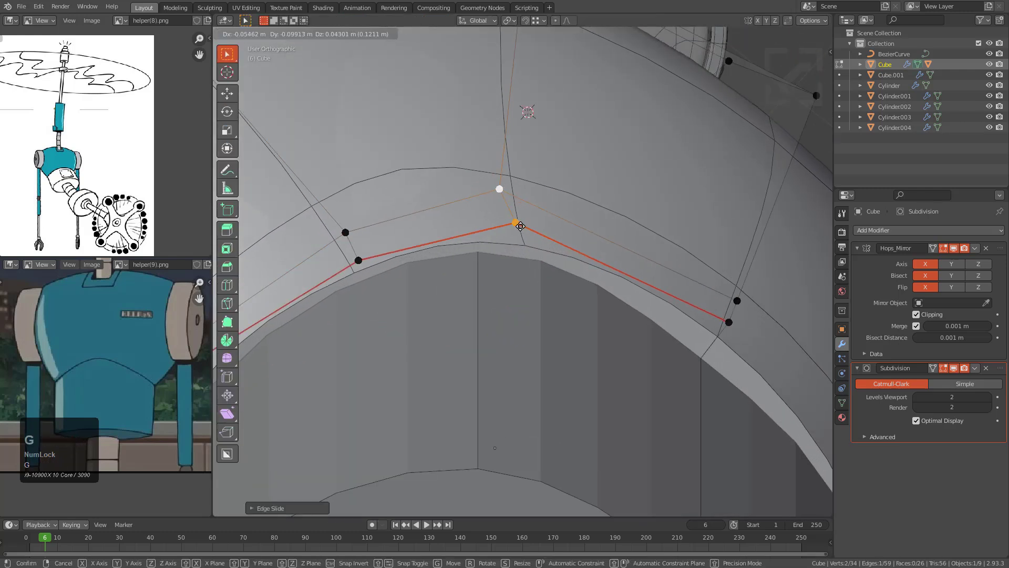
click(520, 226)
Step: Grab-sculpt the rim's far end closer to the cylinder and slide a vertex above the front rim along its edge
key(Tab)
drag(708, 319, 696, 337)
mouse_move(676, 348)
middle_down()
mouse_move(525, 331)
mouse_move(521, 365)
mouse_move(508, 251)
mouse_move(432, 326)
middle_up()
key(Tab)
key(g)
key(g)
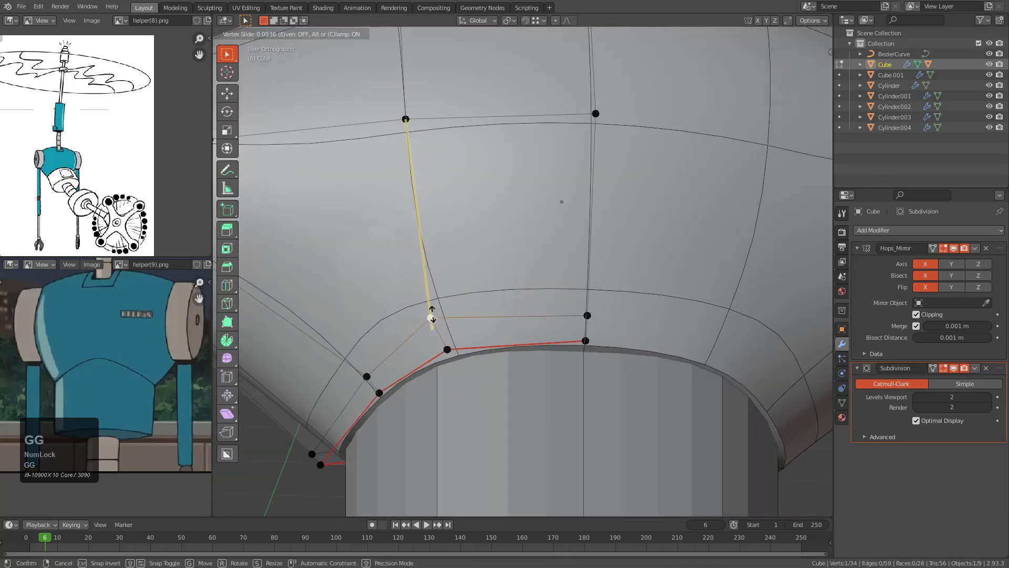
click(432, 318)
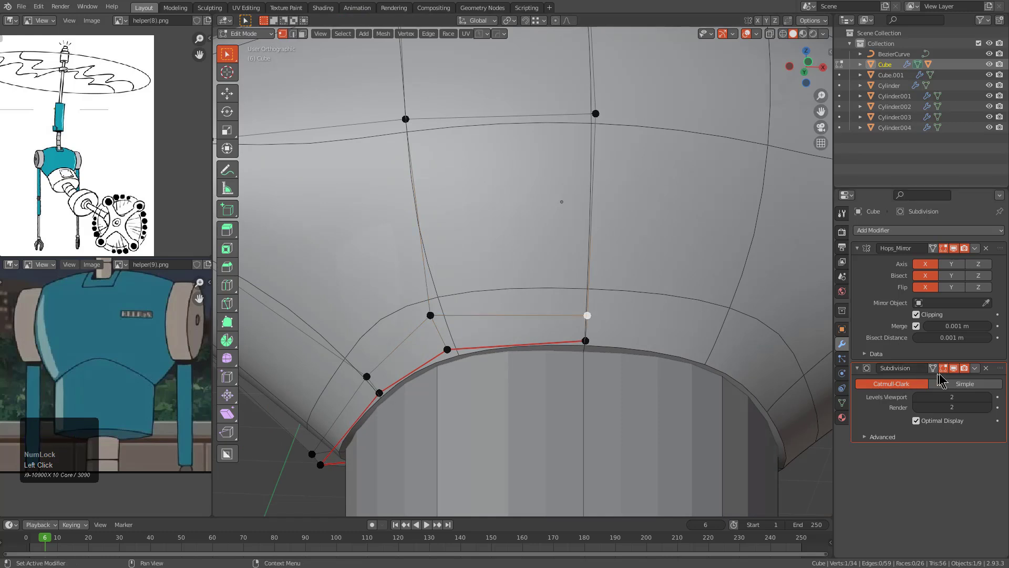
Step: Turn off the subdivision's Edit Mode display and slide the loop vertices near the front rim's corner along their edges
click(874, 369)
click(952, 369)
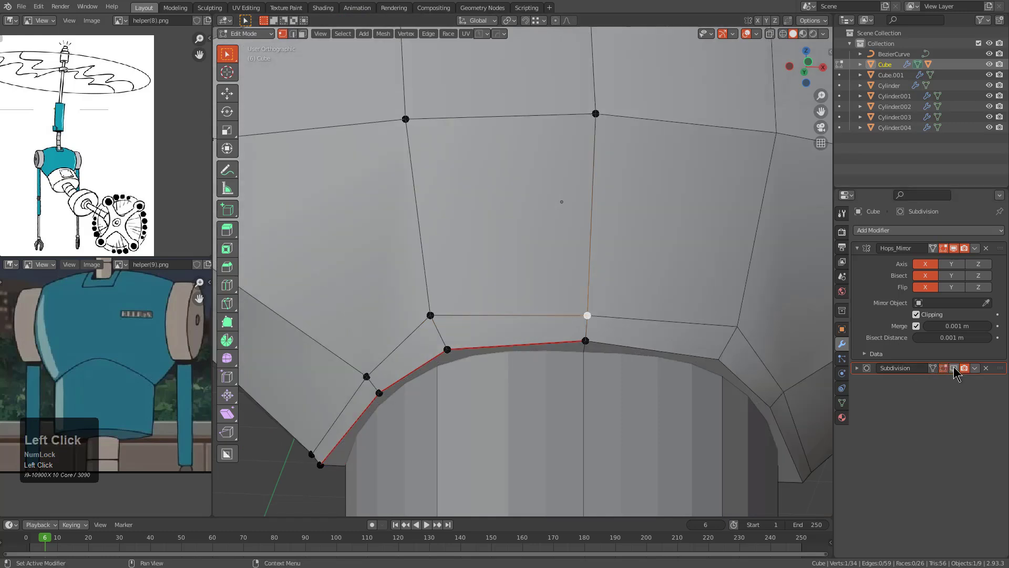
key(g)
key(g)
click(418, 297)
click(368, 367)
key(g)
key(g)
click(356, 358)
Step: Slide the loop vertices above the side and back of the lower rim along their rising edges
middle_drag(355, 358, 550, 300)
scroll(551, 301, up, 3)
key(g)
key(g)
click(376, 248)
middle_drag(376, 248, 597, 271)
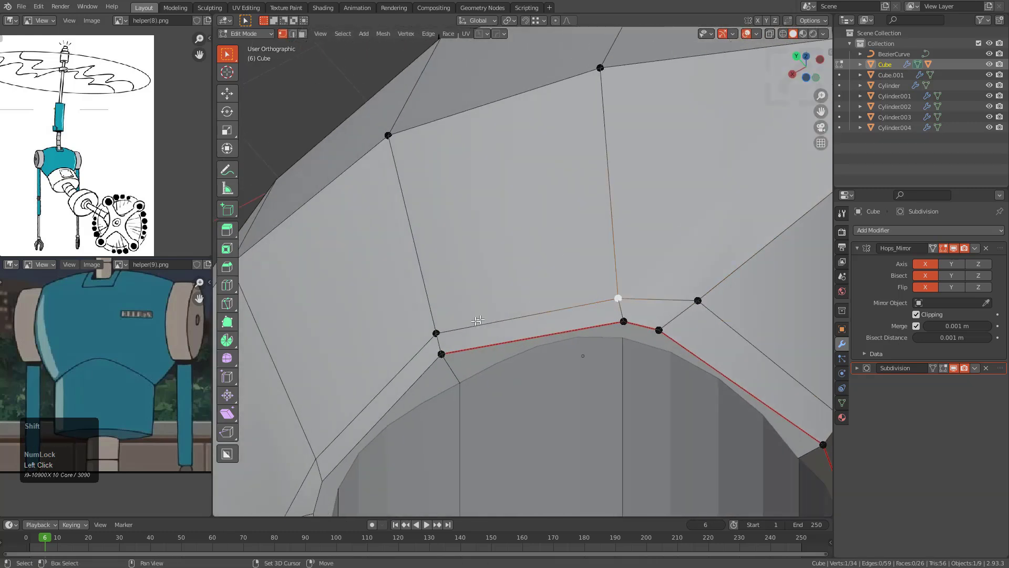
shift+click(442, 321)
key(g)
key(g)
click(443, 312)
Step: Slide the two neighbouring vertices at the back rim's corner farther apart along the rim
click(623, 323)
key(g)
key(g)
click(612, 325)
click(659, 331)
key(g)
key(g)
click(678, 340)
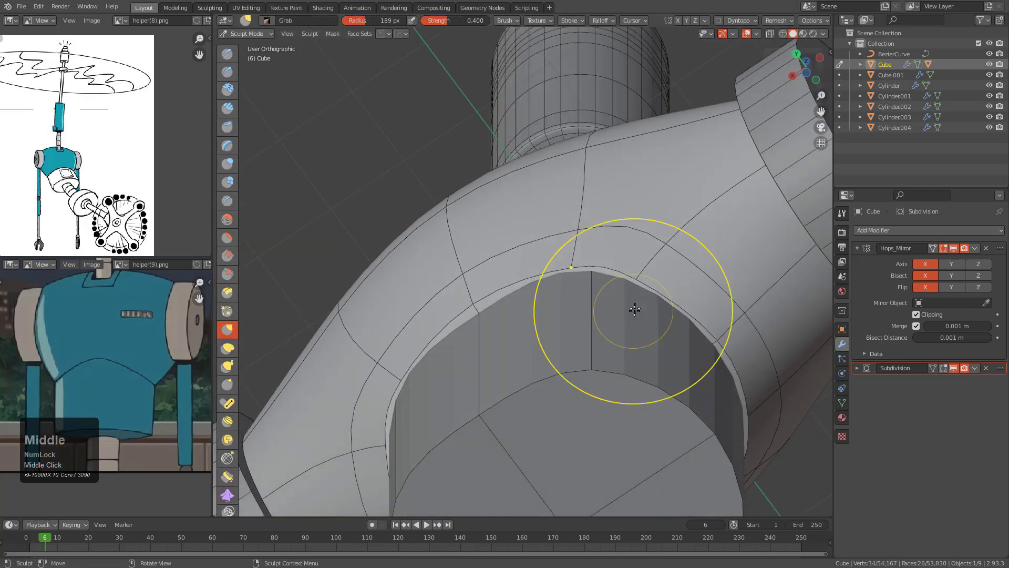
Step: Refine the back of the lower rim against the cylinder with the Grab brush reduced to a 96 px radius
click(636, 279)
scroll(674, 293, up, 2)
mouse_move(649, 272)
mouse_down()
mouse_move(650, 281)
mouse_move(630, 269)
mouse_up()
key(f)
click(653, 288)
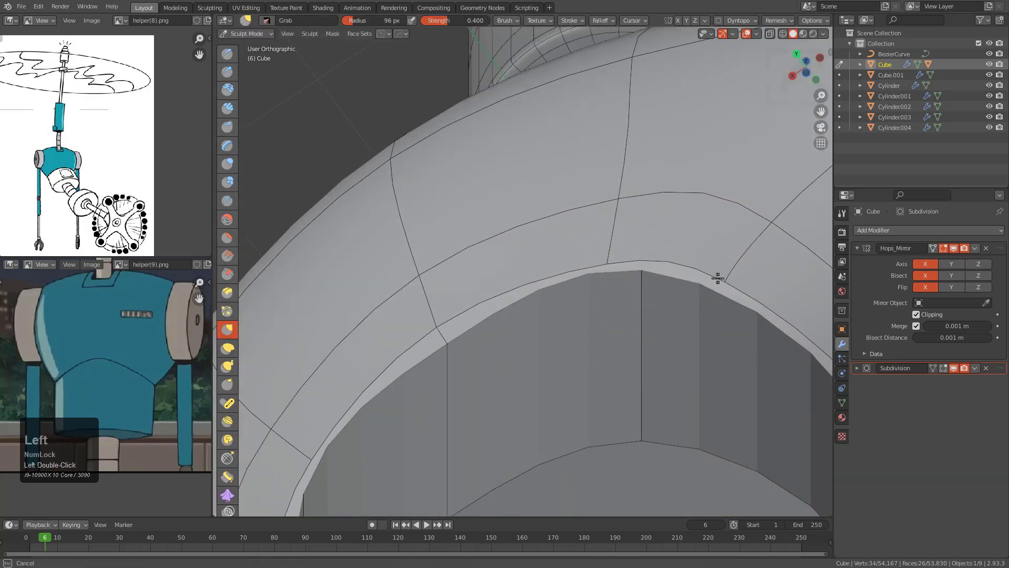
scroll(598, 281, down, 2)
middle_drag(597, 282, 514, 298)
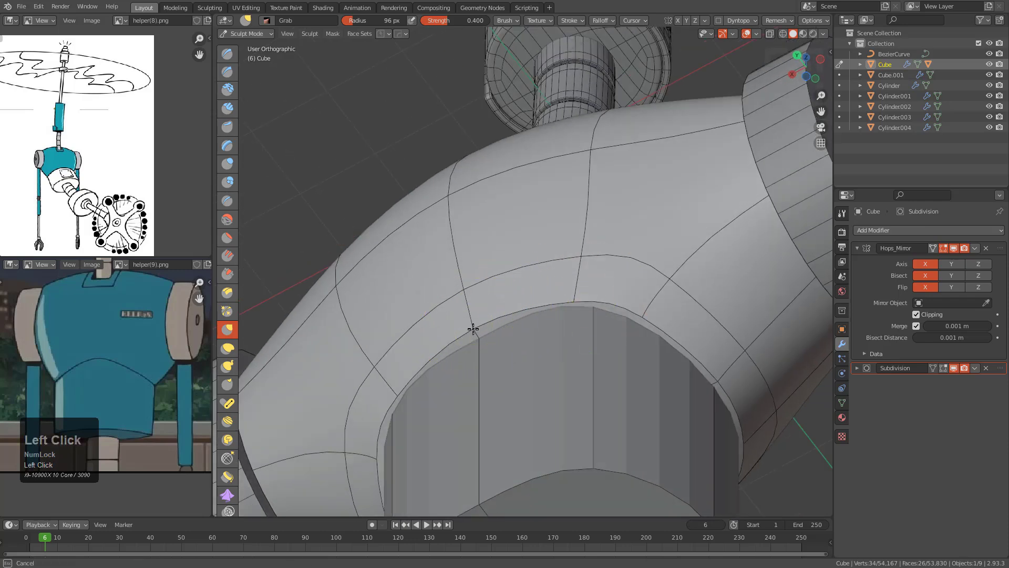
middle_drag(506, 312, 541, 331)
scroll(486, 360, up, 2)
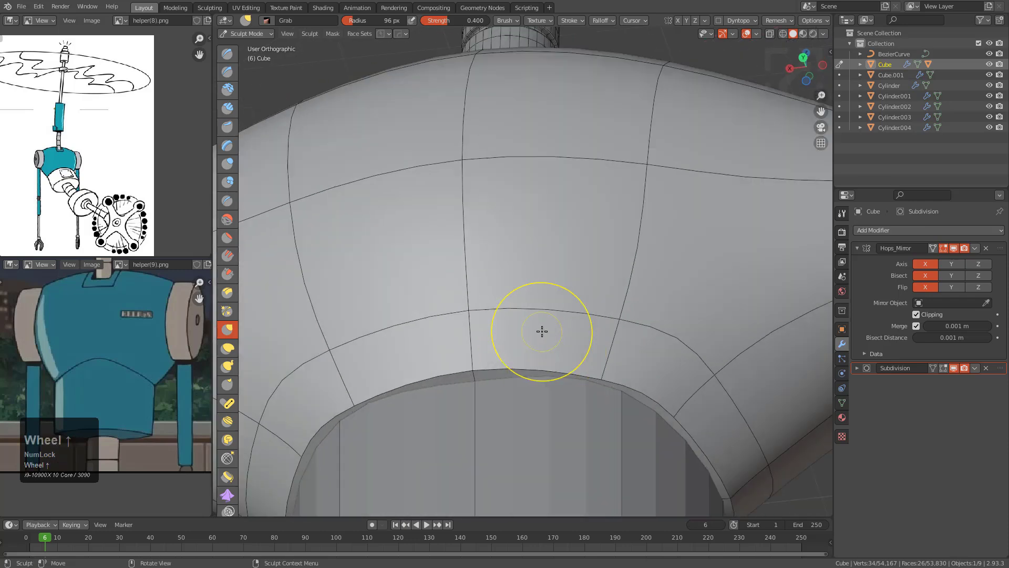
scroll(483, 396, down, 2)
mouse_move(484, 396)
middle_down()
mouse_move(534, 311)
mouse_move(520, 299)
mouse_move(489, 334)
middle_up()
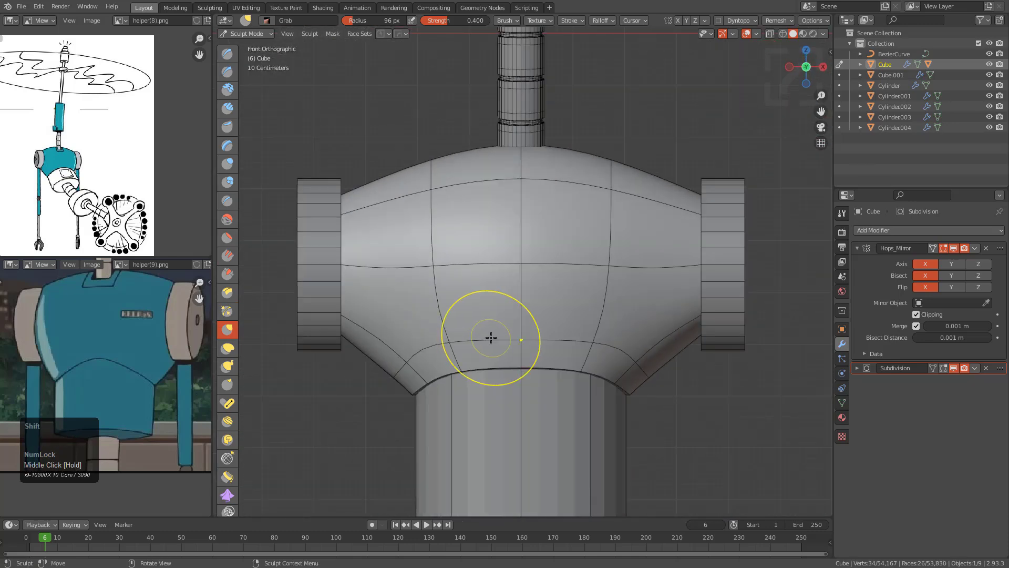
Step: Enlarge the Grab brush radius to 222 px and pull the rim's side corner down along the lower torso in front view
key(f)
click(548, 336)
key(f)
click(529, 354)
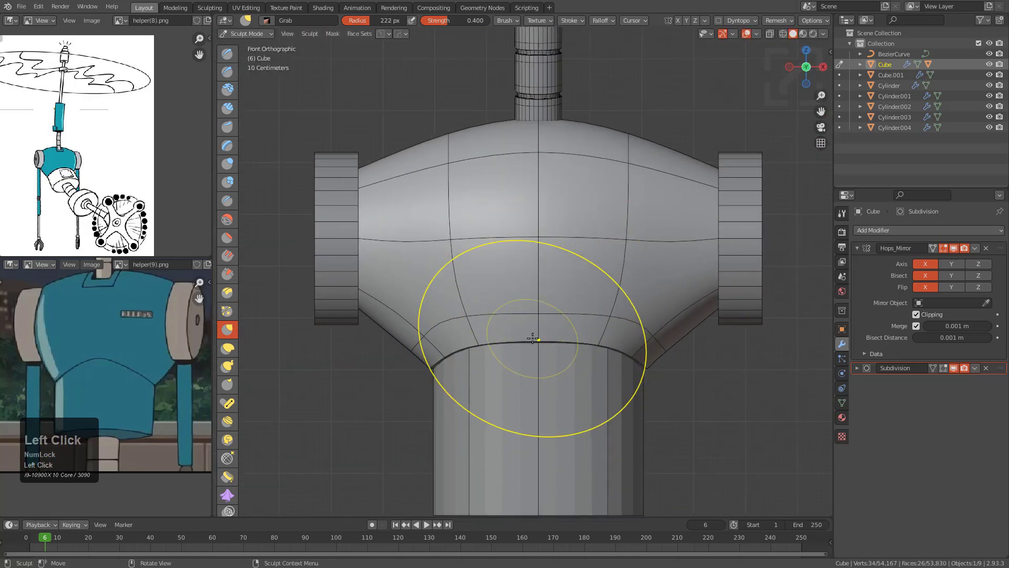
drag(530, 338, 529, 254)
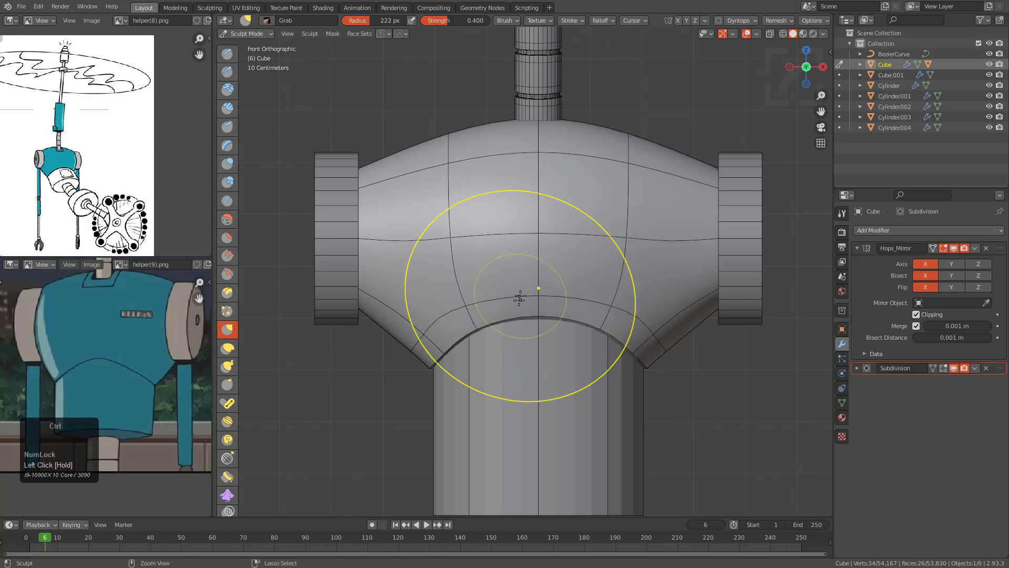
key(ctrl+z)
drag(429, 364, 433, 466)
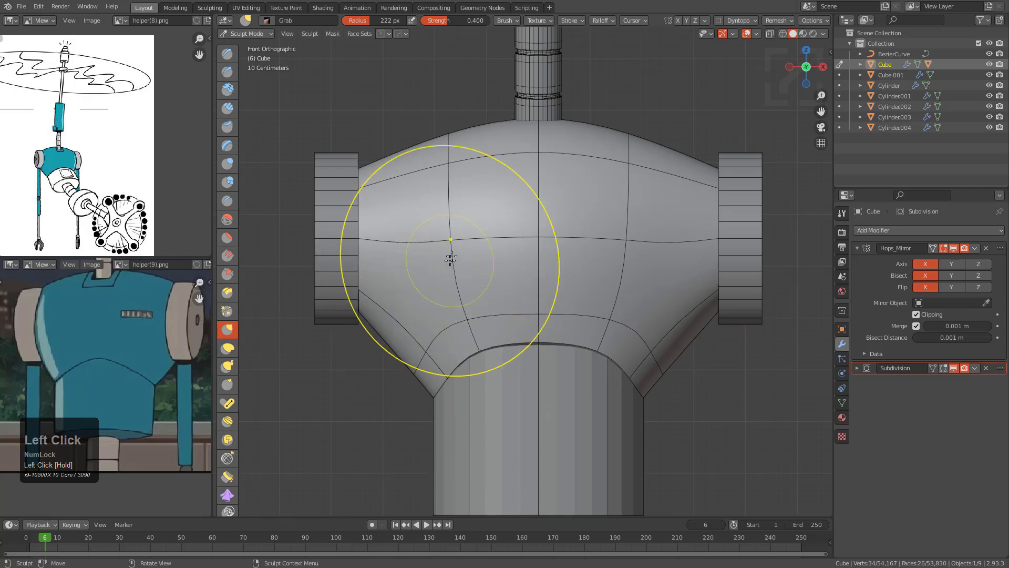
Step: Add an edge loop around the torso's side beside the shoulder cylinder without sliding it
key(Tab)
middle_drag(393, 368, 451, 358)
key(ctrl+r)
click(499, 289)
right_click(508, 310)
click(539, 200)
click(543, 209)
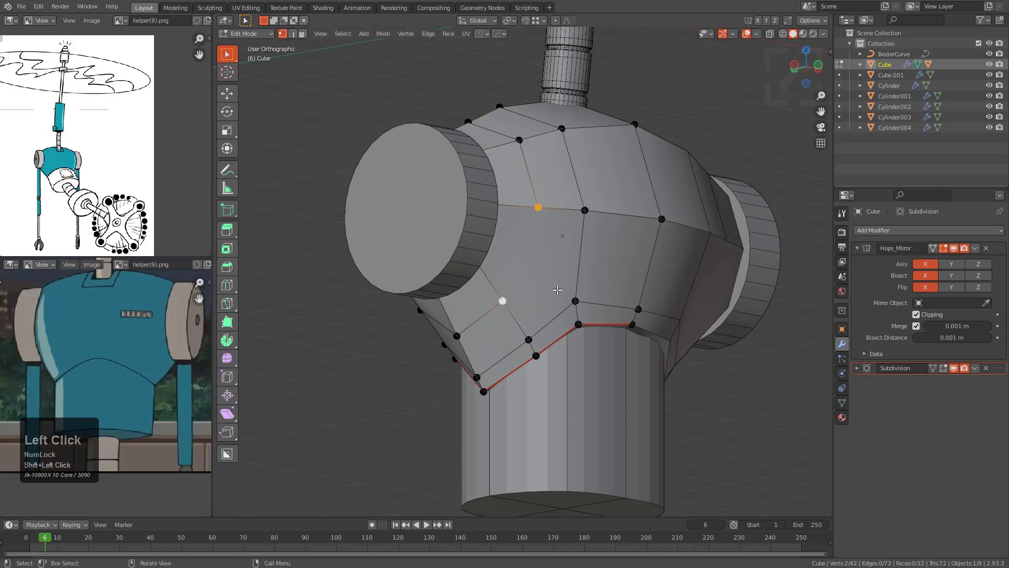
Step: Add an edge loop across the torso's lower front faces, between the middle loop and the loop above the rim
key(ctrl+r)
click(575, 266)
click(579, 272)
mouse_move(529, 276)
middle_down()
mouse_move(526, 264)
mouse_move(484, 318)
mouse_move(515, 325)
mouse_move(525, 340)
middle_up()
key(ctrl+Tab)
key(ctrl+Tab)
Step: Adjust the new lower loop's vertices along their normals with Shrink/Fatten to round out the torso
click(581, 353)
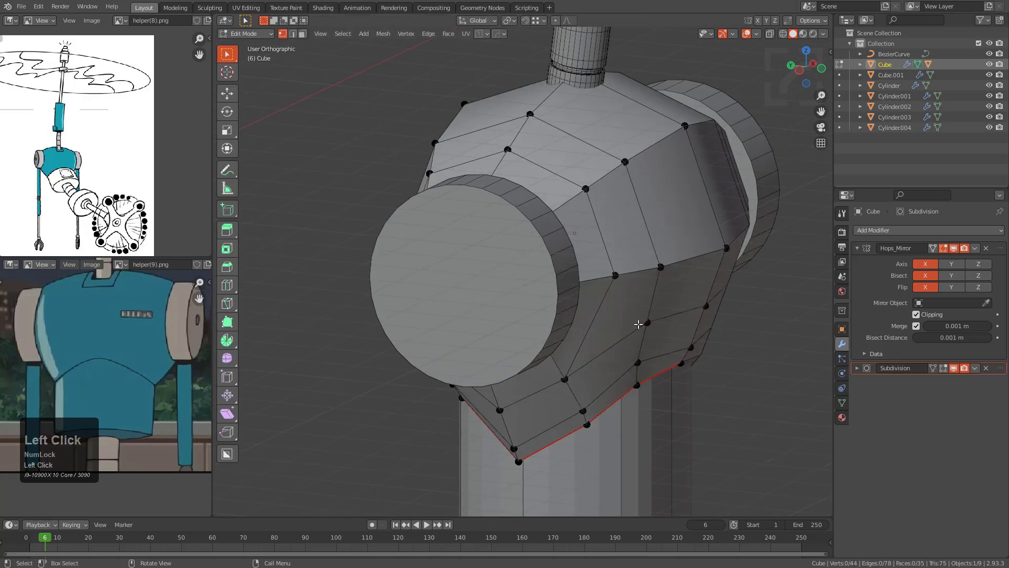
key(alt+s)
click(653, 324)
middle_drag(653, 324, 622, 320)
shift+click(650, 324)
key(alt+s)
click(647, 318)
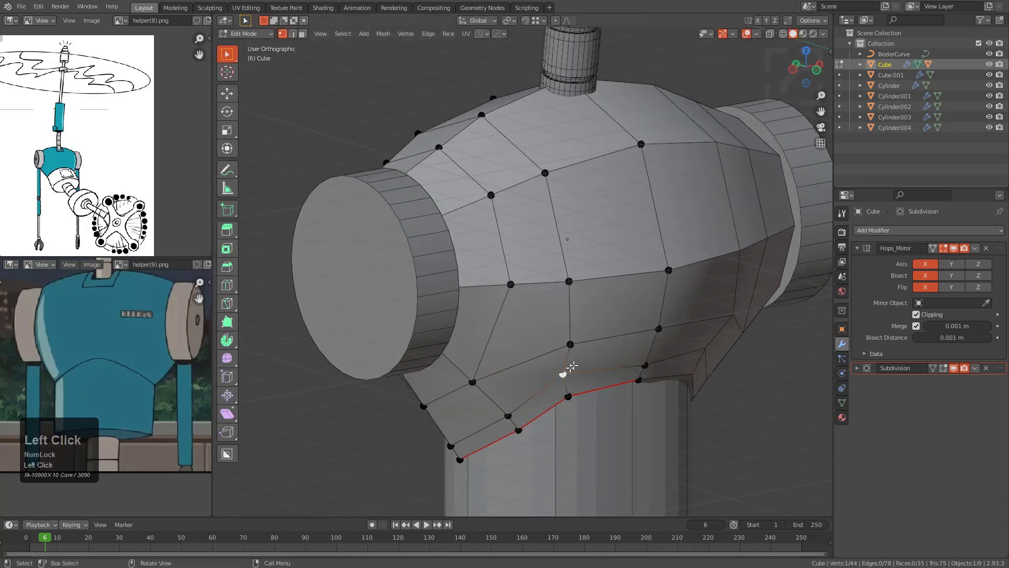
Step: Slide a lower-side vertex along its edge and adjust it along its normal with Shrink/Fatten
middle_drag(565, 371, 604, 331)
key(g)
key(g)
click(608, 334)
key(alt+s)
click(673, 326)
Step: Select the torso's end cap inside the shoulder cylinder and move it inward about 0.21 m along X
key(Tab)
mouse_move(661, 319)
middle_down()
mouse_move(570, 299)
mouse_move(541, 326)
mouse_move(552, 318)
middle_up()
scroll(581, 326, down, 1)
mouse_move(448, 332)
shift+middle_down()
mouse_move(534, 330)
mouse_move(547, 293)
mouse_move(545, 311)
shift+middle_up()
key(Tab)
key(3)
key(alt+z)
click(527, 280)
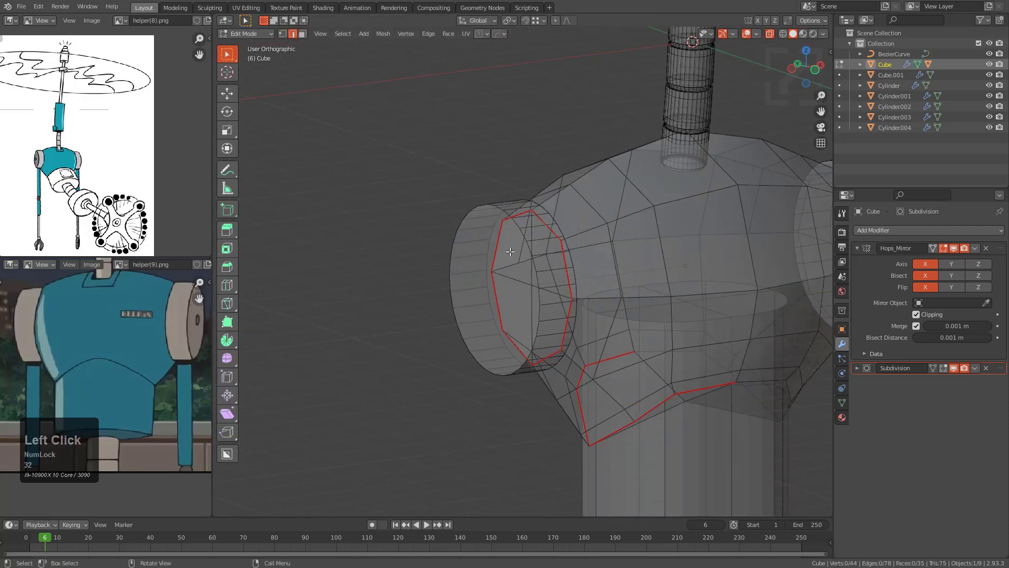
key(ctrl+KP_Add)
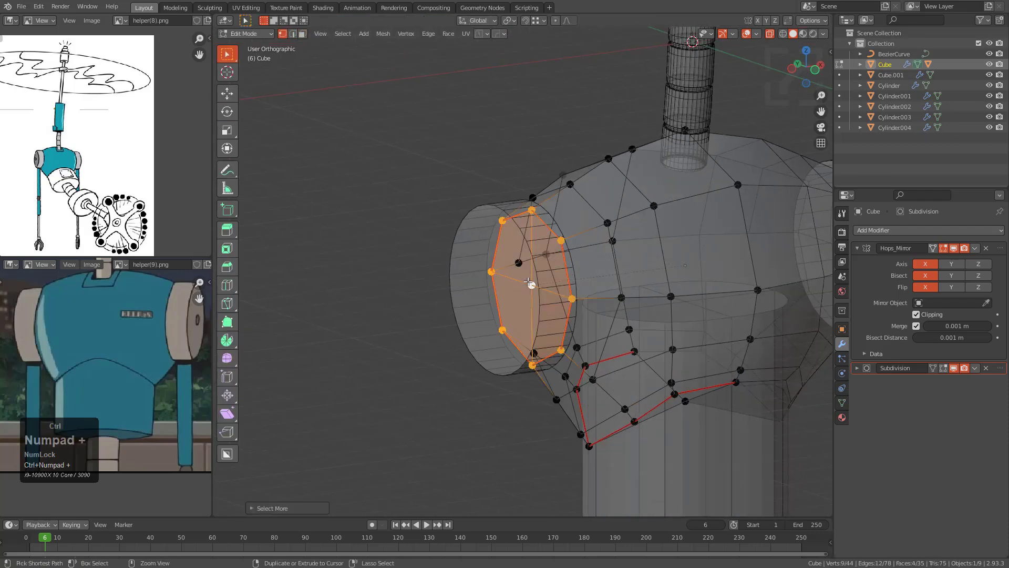
key(KP_1)
key(g)
key(x)
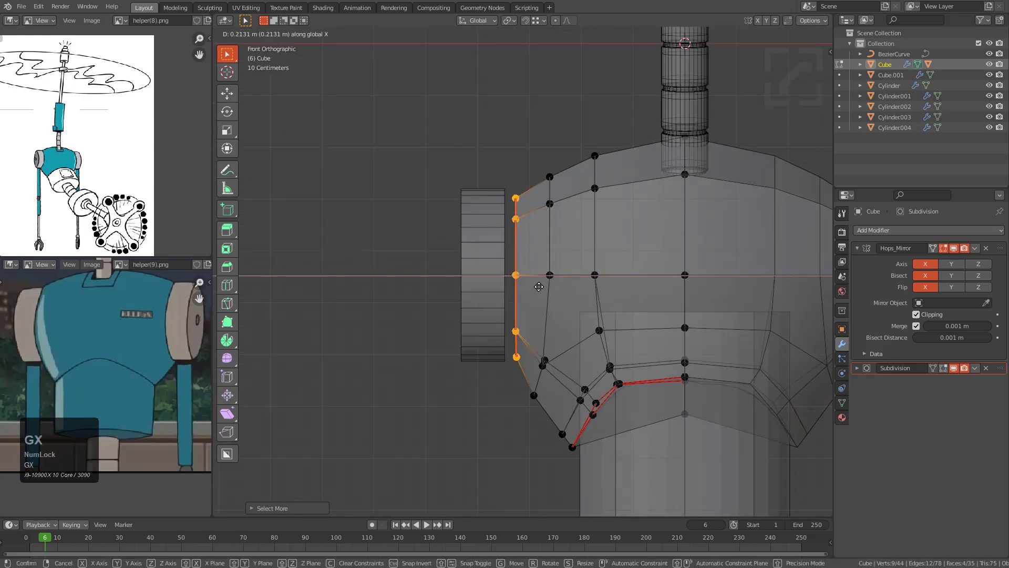
click(539, 287)
key(Tab)
click(489, 284)
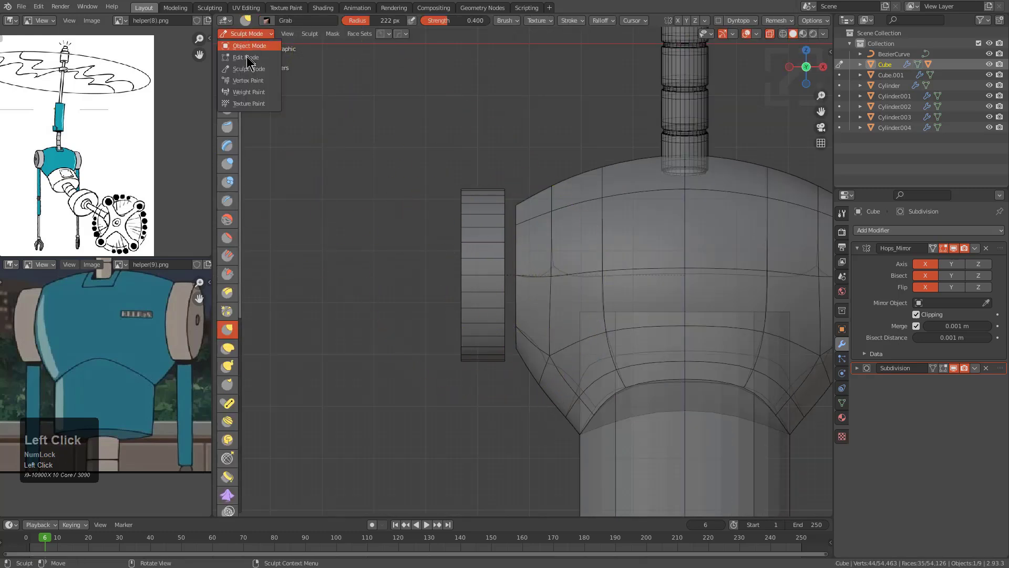
Step: In Object Mode, scale the shoulder cylinder down and move it about 0.2 m inward along X against the torso's end
click(247, 47)
click(496, 288)
key(s)
click(577, 325)
key(g)
key(x)
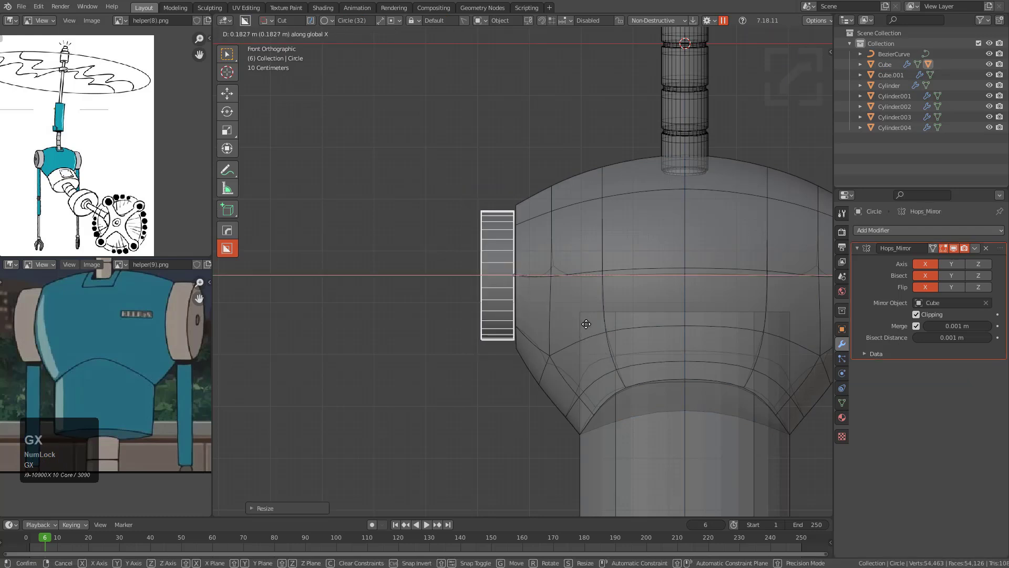
click(592, 323)
Step: Scale up the shoulder cylinder with see-through display off, and try lowering it along Z
key(alt+z)
scroll(578, 299, down, 3)
scroll(437, 274, up, 2)
click(469, 277)
key(s)
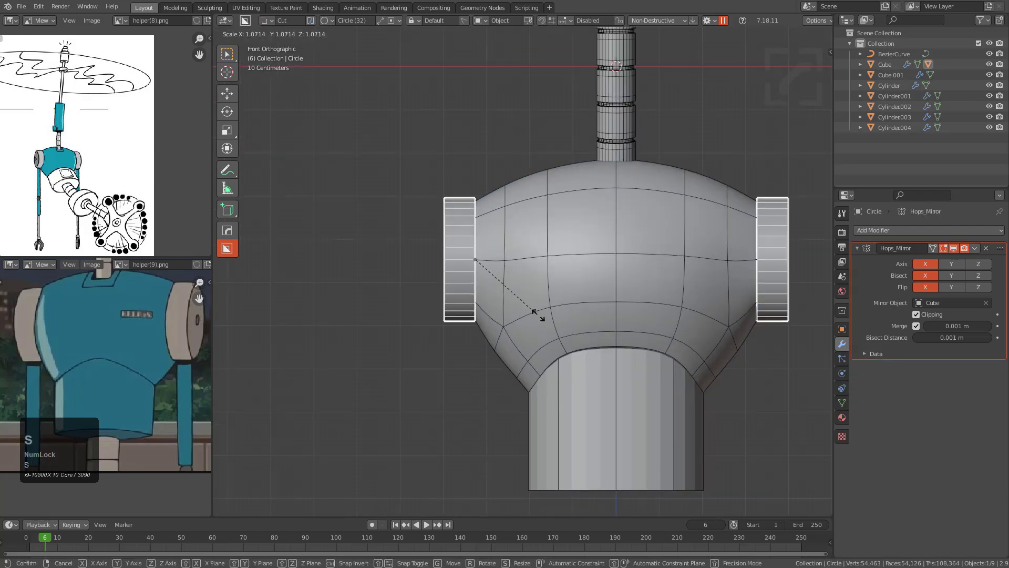
right_click(542, 313)
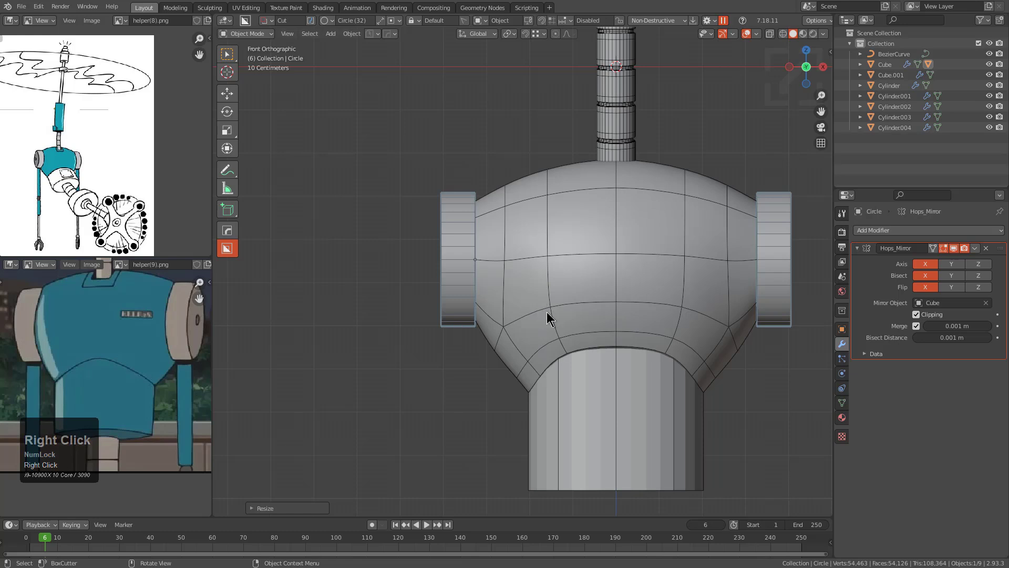
click(559, 315)
key(g)
key(z)
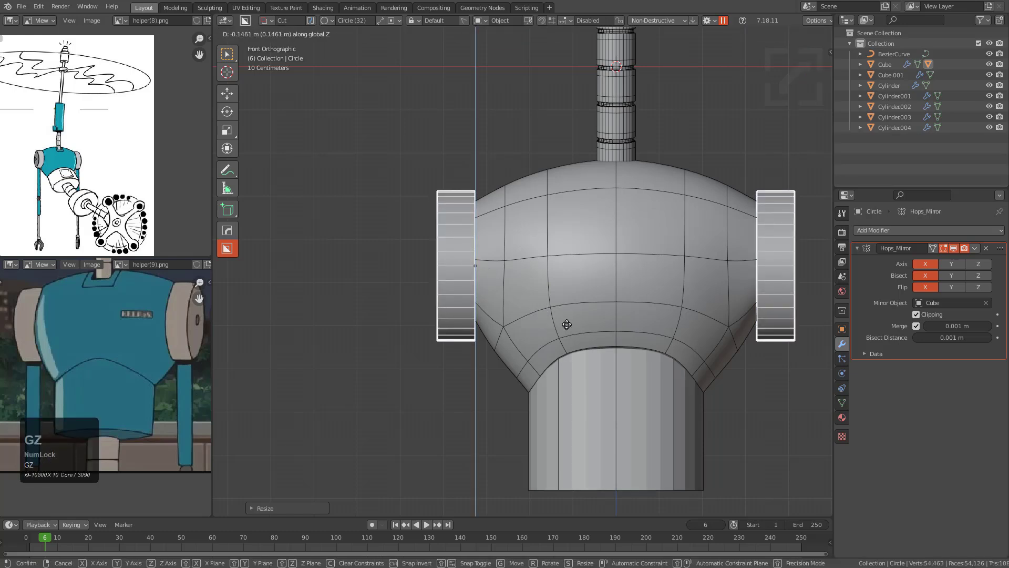
right_click(533, 295)
Step: Scale up the vertices of the torso's end cap by about 1.18 to approach the shoulder cylinder's diameter
click(514, 275)
middle_drag(514, 274, 518, 274)
key(Tab)
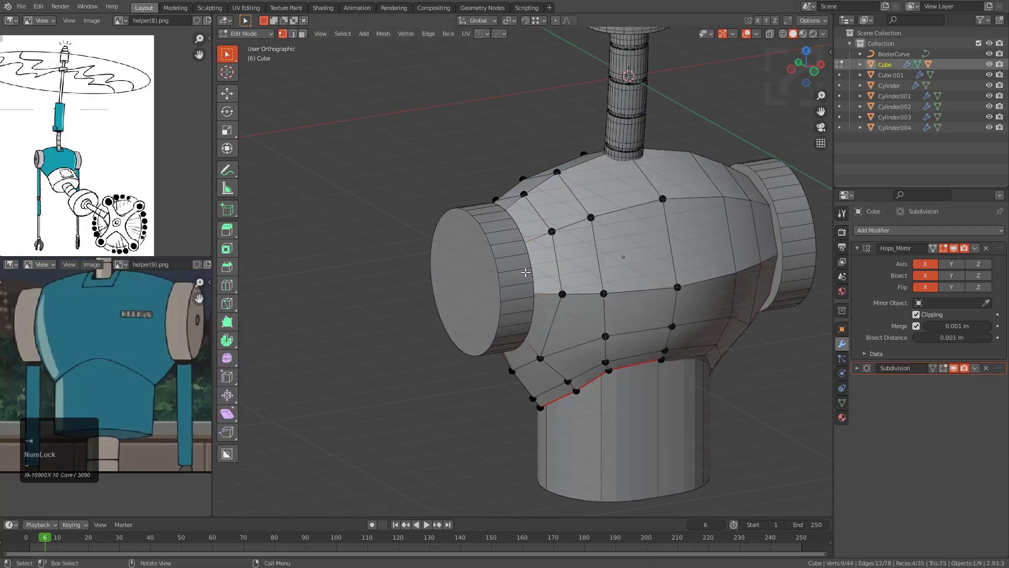
key(alt+z)
scroll(518, 274, up, 3)
key(KP_1)
key(s)
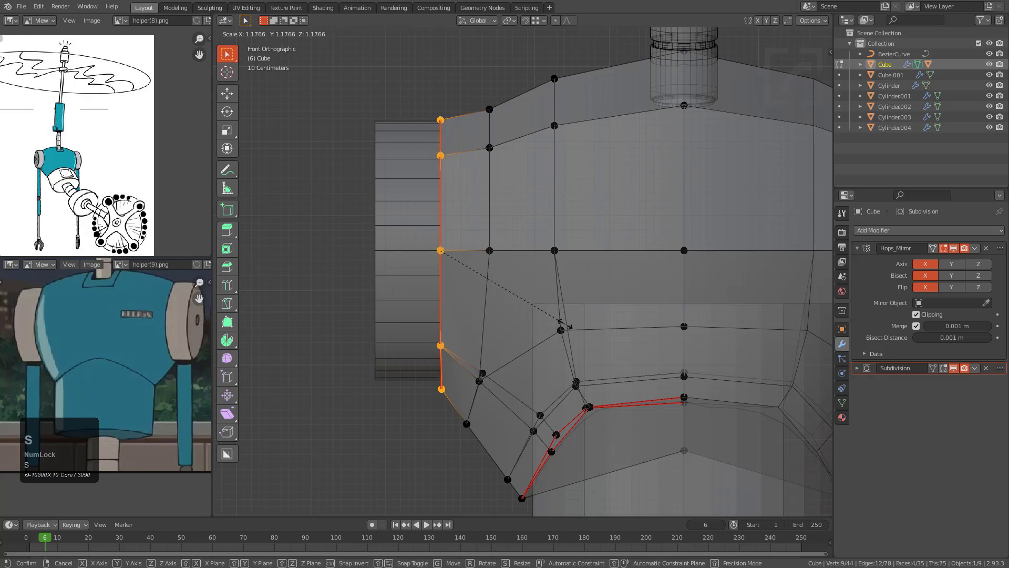
click(562, 317)
Step: Rescale the torso's end cap once more to refine its fit against the shoulder cylinder
key(Tab)
key(Tab)
click(542, 320)
key(Tab)
key(Tab)
key(s)
click(544, 320)
Step: Lower the torso's end cap slightly along Z
key(Tab)
middle_drag(509, 289, 513, 248)
key(Tab)
key(g)
key(z)
click(505, 300)
key(Tab)
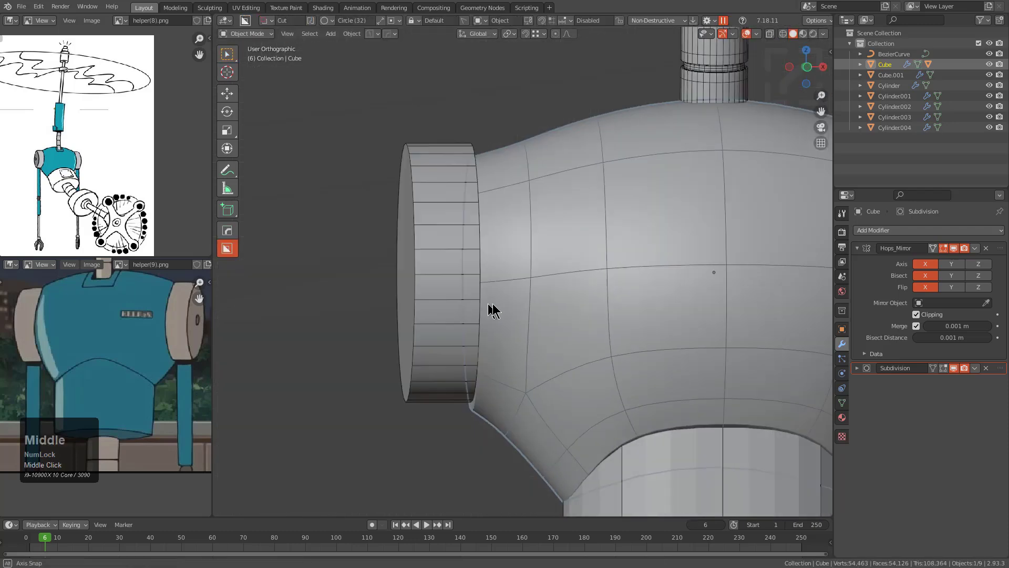
Step: Lower the shoulder cylinder along Z to line up with the torso's end cap
middle_drag(482, 304, 534, 303)
click(534, 303)
key(g)
key(z)
click(550, 297)
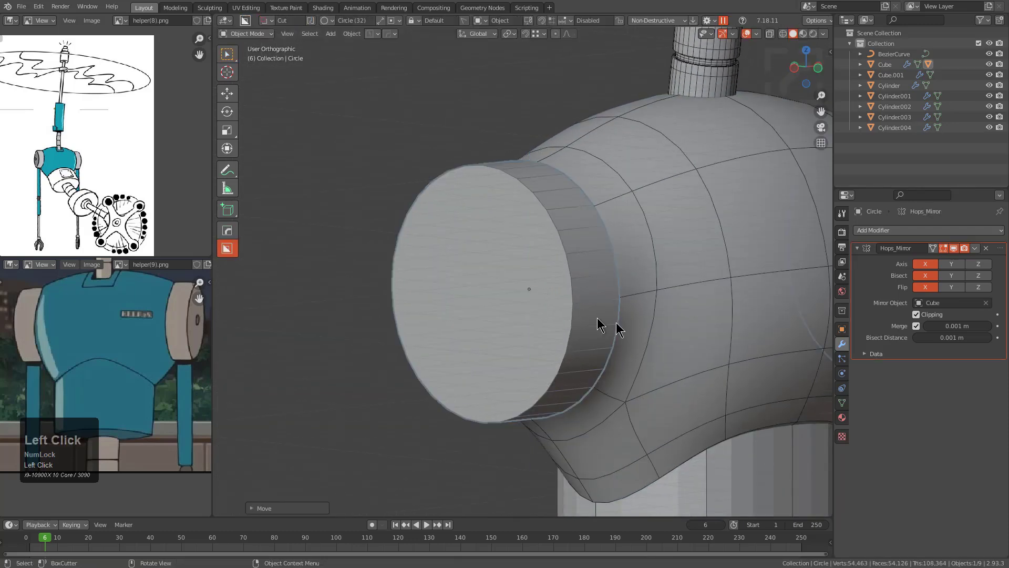
Step: Scale up the shoulder cylinder slightly, about 1.06 times, so it covers the torso's end cap
key(s)
click(642, 325)
middle_drag(639, 324, 585, 308)
key(s)
click(586, 309)
key(s)
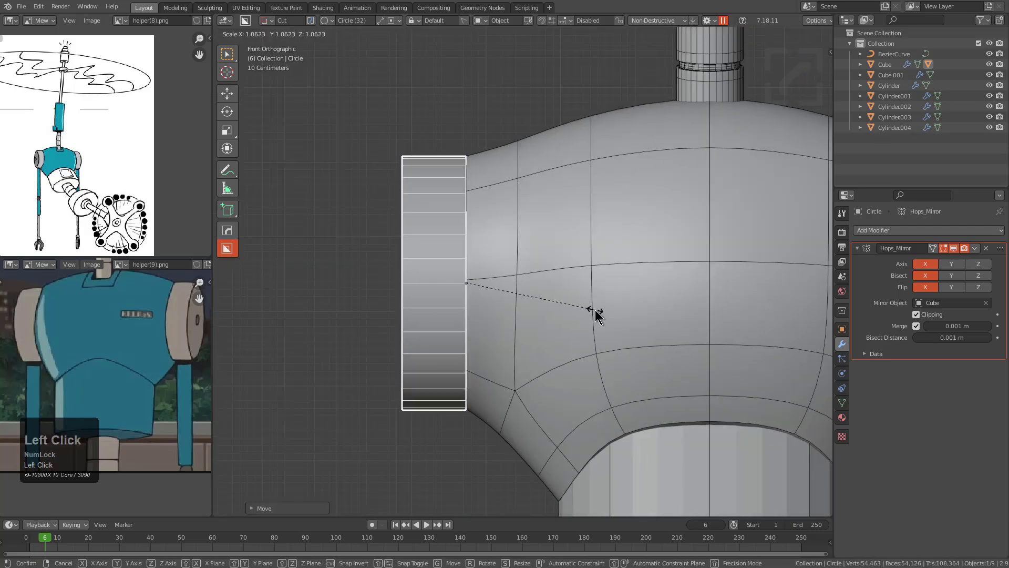
click(595, 310)
Step: Deselect all objects and turn off the wireframe overlay to show the plain shaded surfaces
shift+middle_drag(562, 301, 468, 326)
click(472, 273)
scroll(468, 326, down, 3)
key(alt+a)
middle_drag(447, 289, 496, 315)
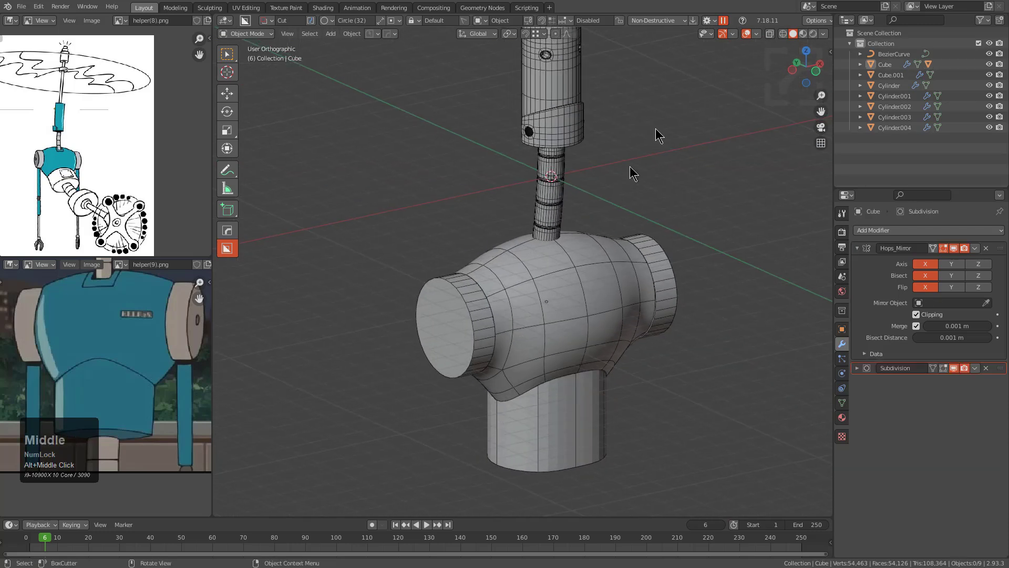
click(747, 34)
key(alt+v)
click(553, 270)
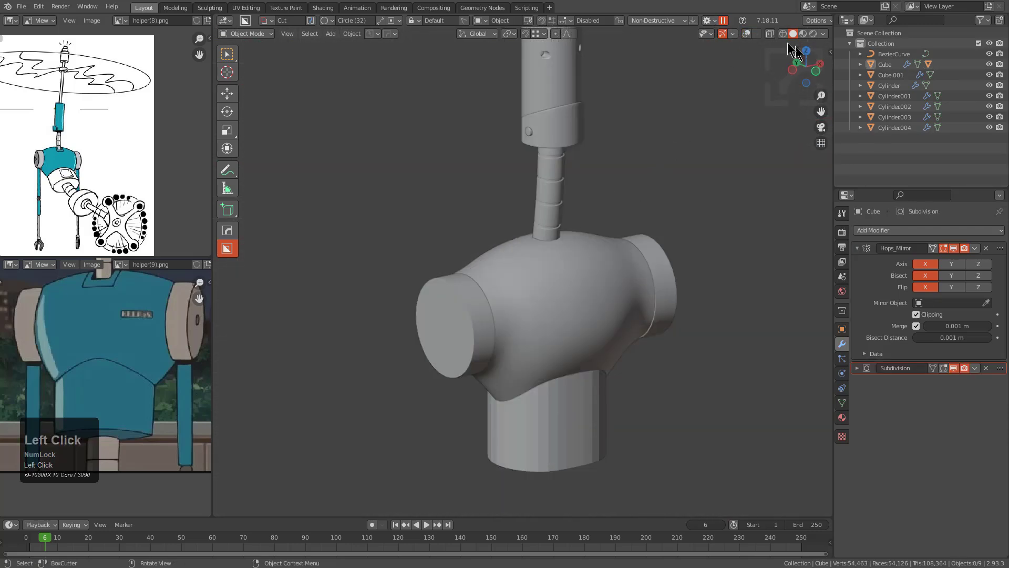
middle_drag(610, 202, 539, 219)
scroll(525, 247, up, 1)
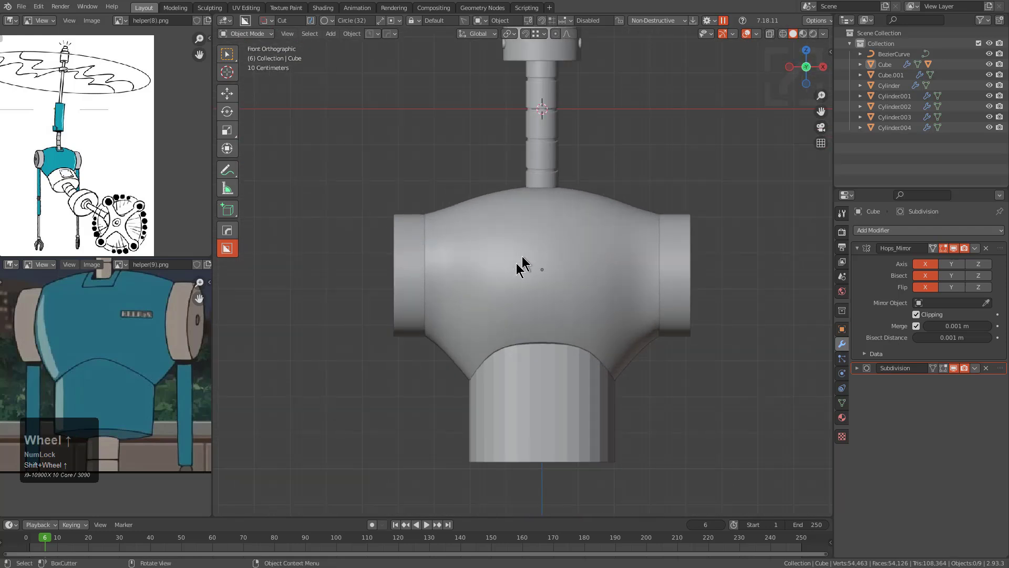
Step: Slide the torso's lower rim vertices beneath the shoulder along their edges to follow the lower torso
click(516, 271)
shift+middle_drag(518, 274, 537, 248)
scroll(542, 252, up, 2)
mouse_move(544, 286)
middle_down()
mouse_move(554, 258)
mouse_move(556, 275)
middle_up()
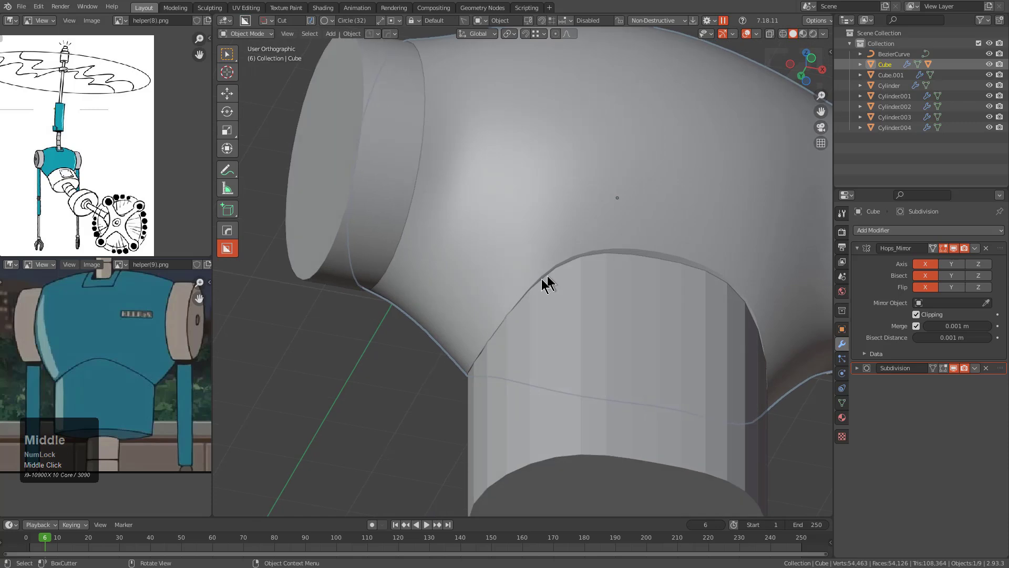
key(Tab)
key(Tab)
key(Tab)
shift+click(498, 264)
middle_drag(498, 264, 542, 234)
key(g)
key(g)
click(479, 256)
key(g)
click(477, 256)
Step: Move the neighbouring pairs of rim and support-loop vertices on the torso's underside to even out the opening
click(542, 234)
key(g)
key(g)
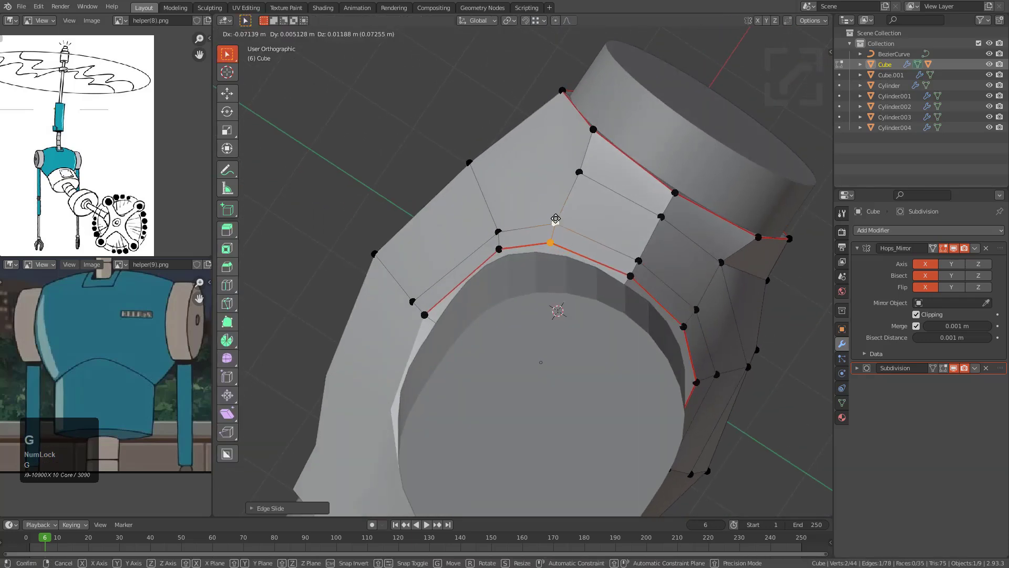
click(528, 231)
shift+click(497, 250)
key(g)
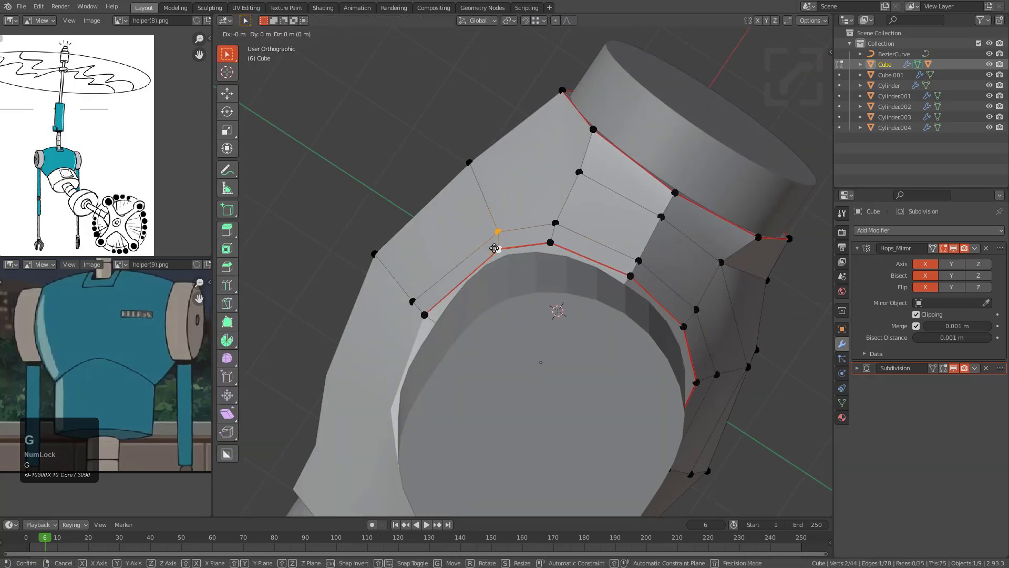
click(496, 244)
key(Tab)
Step: Examine how the smoothed torso fits the neck, shoulders and lower torso
middle_drag(496, 244, 487, 300)
scroll(575, 246, down, 3)
scroll(487, 300, down, 3)
shift+middle_drag(558, 216, 562, 301)
shift+scroll(545, 295, down, 1)
scroll(545, 295, up, 1)
scroll(553, 281, up, 2)
click(555, 302)
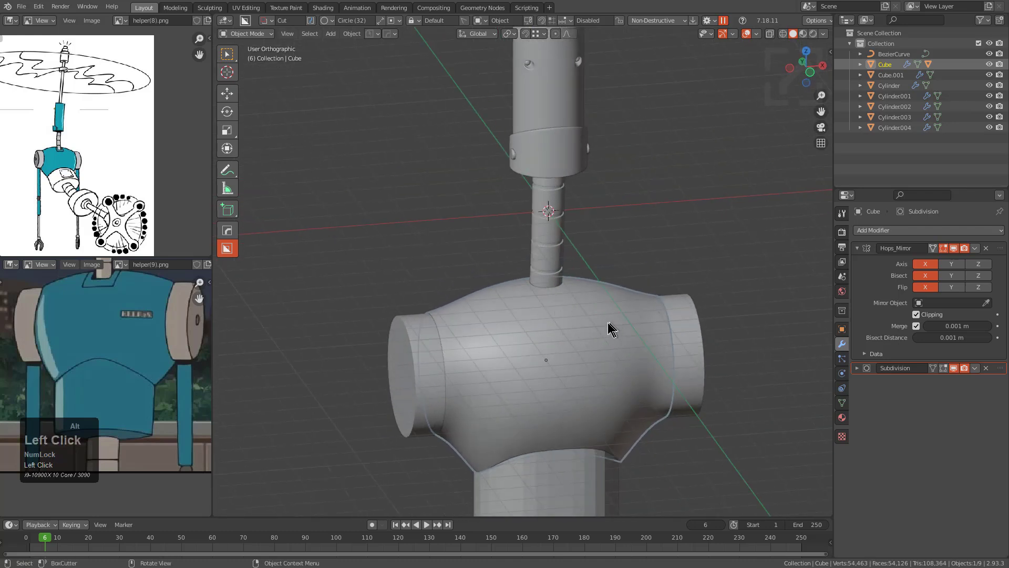
key(alt+a)
Step: Isolate the torso in local view, seen from the front, and open its mesh for editing
click(633, 388)
click(633, 387)
key(KP_Divide)
key(KP_1)
shift+middle_drag(547, 385, 556, 333)
scroll(556, 332, up, 3)
key(Tab)
Step: Move individual vertices on the torso's side to smooth the transition toward the end cap
shift+middle_drag(483, 401, 501, 309)
click(423, 358)
middle_drag(425, 363, 498, 314)
click(583, 310)
middle_drag(657, 312, 606, 349)
key(g)
click(702, 283)
click(629, 344)
key(g)
click(640, 345)
key(Tab)
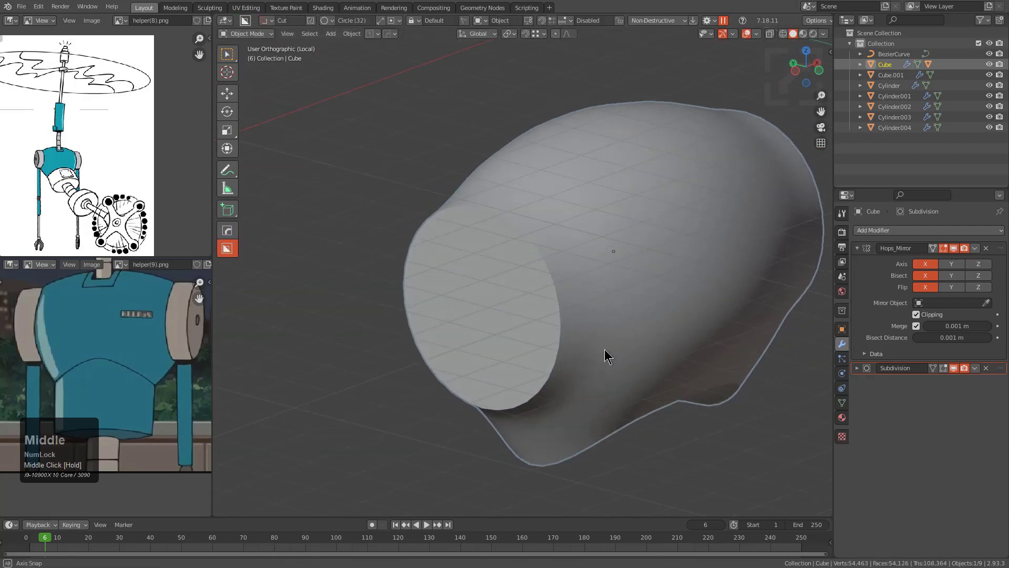
Step: Nudge one more side vertex near the end cap and check the smoothed torso surface
key(Tab)
middle_drag(637, 304, 603, 314)
key(g)
click(590, 276)
key(Tab)
Step: Select the outline edges of the torso's end cap and toggle their sharp mark with HOps Mark
key(Tab)
click(513, 263)
shift+click(447, 279)
shift+click(453, 328)
shift+click(497, 330)
key(2)
key(q)
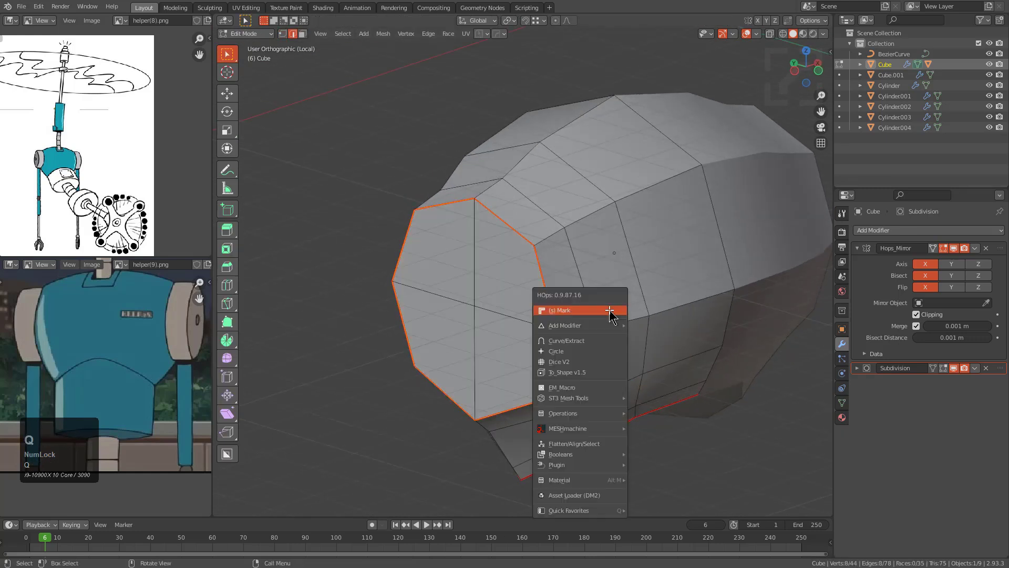
click(611, 313)
Step: Try to bevel the end cap's outline edges, and restore their sharp mark
scroll(610, 314, up, 2)
scroll(610, 301, up, 1)
key(ctrl+b)
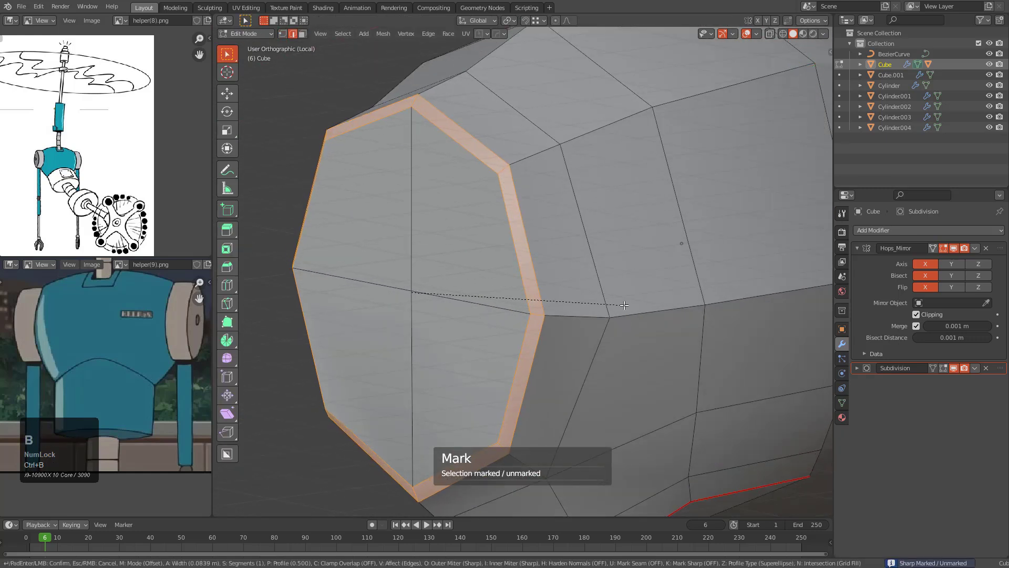
right_click(630, 307)
key(q)
click(624, 286)
Step: Examine the torso's end cap and lower rim from below, comparing the editable mesh with the smoothed surface
scroll(624, 286, down, 3)
middle_drag(624, 286, 577, 275)
scroll(560, 264, up, 1)
key(1)
click(628, 322)
middle_drag(627, 315, 521, 303)
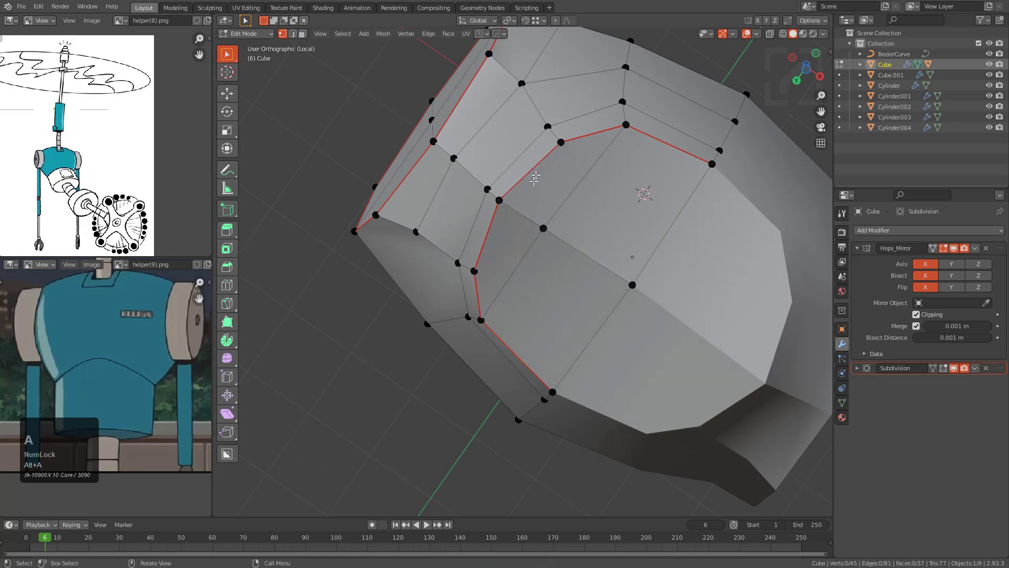
key(Tab)
middle_drag(628, 186, 588, 276)
key(Tab)
key(Tab)
Step: Set the torso's Subdivision viewport level to 1 and apply both the mirror and Subdivision modifiers
click(858, 368)
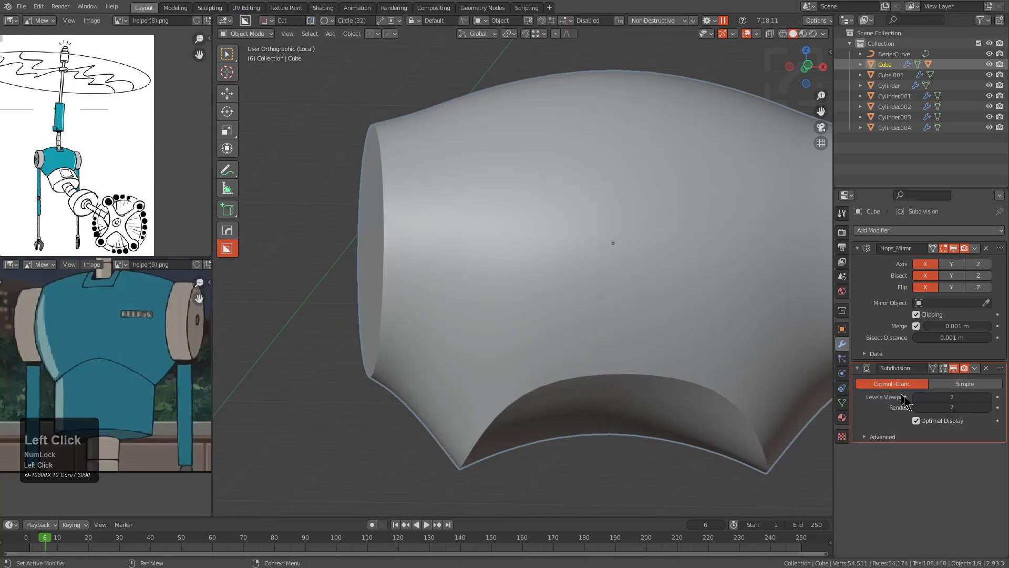
click(918, 397)
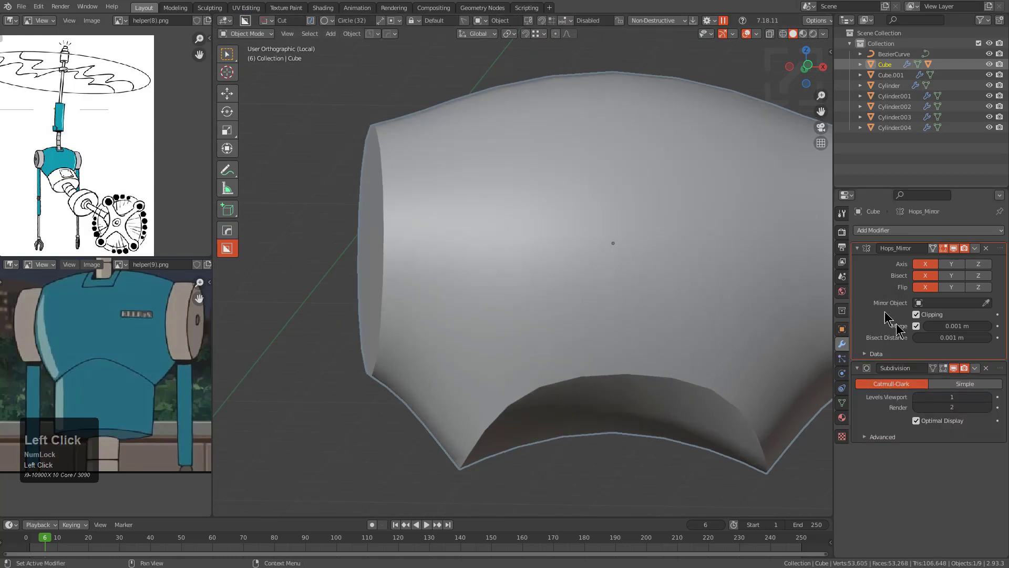
key(ctrl+a)
key(ctrl+a)
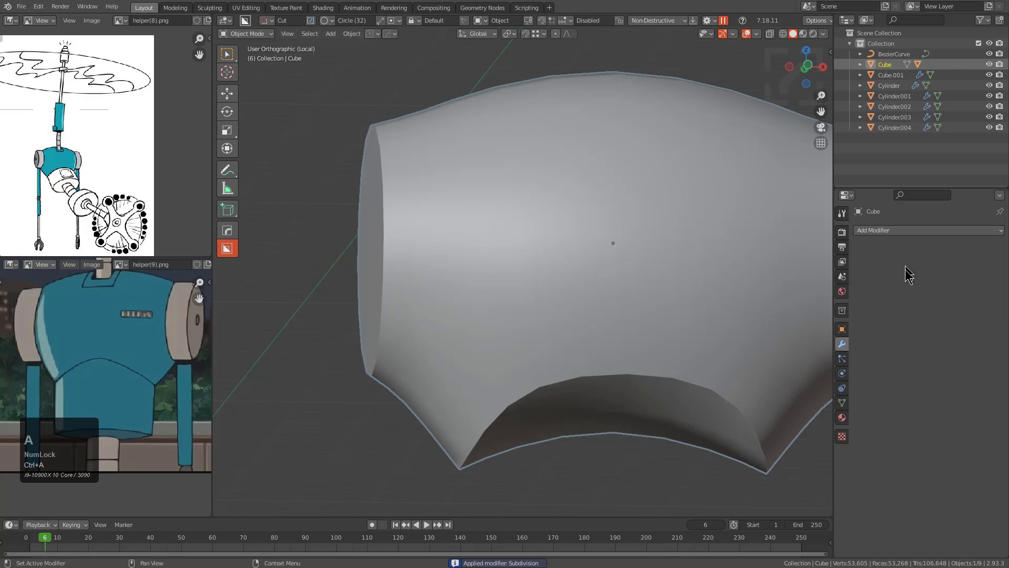
Step: Mirror the torso across X again with the HOps mirror tool
middle_drag(612, 281, 617, 281)
key(alt+x)
scroll(616, 281, down, 2)
click(500, 255)
Step: Switch the torso mesh to edge selection, leave local view and return to the front view of the robot
key(Tab)
middle_drag(562, 286, 520, 270)
key(2)
scroll(570, 381, down, 2)
key(Tab)
scroll(559, 312, up, 2)
key(KP_Divide)
key(KP_1)
Step: Extend the collar outline selection across the torso's front and vertex-slide the front center-line vertex to level the outline's lower edge
key(Tab)
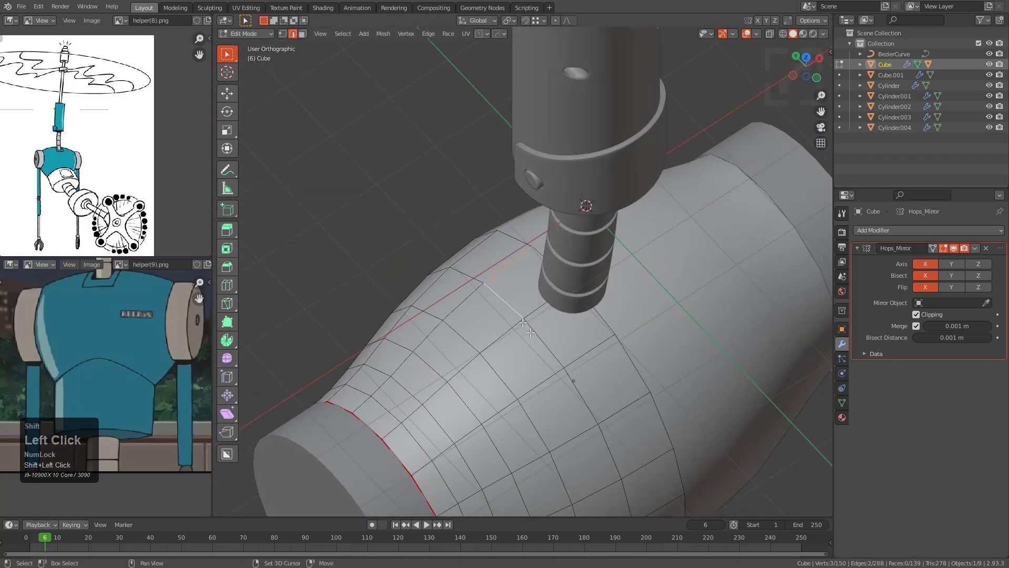
shift+click(623, 404)
middle_drag(623, 404, 502, 279)
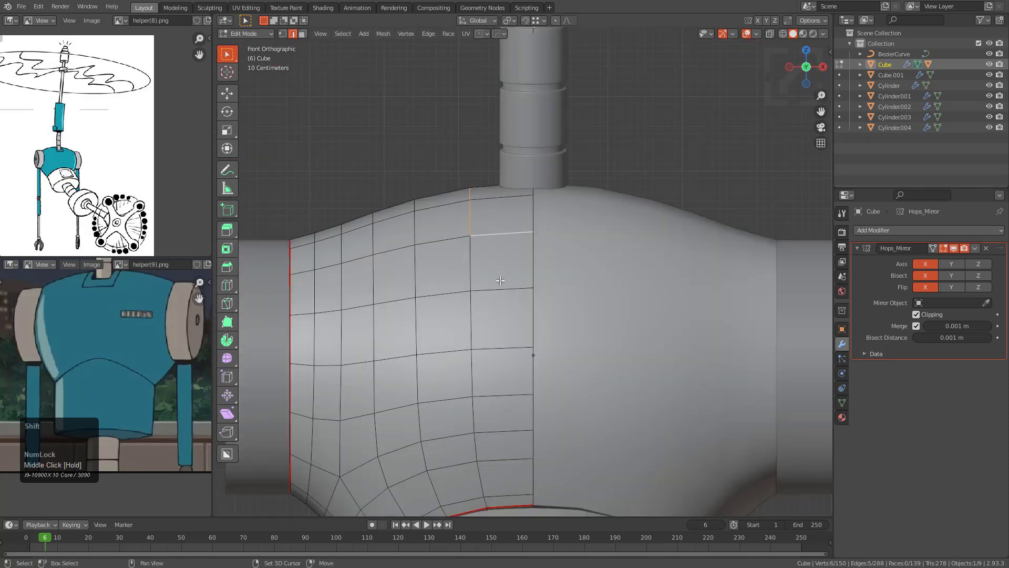
scroll(500, 281, up, 3)
key(1)
click(563, 309)
key(g)
key(g)
click(554, 315)
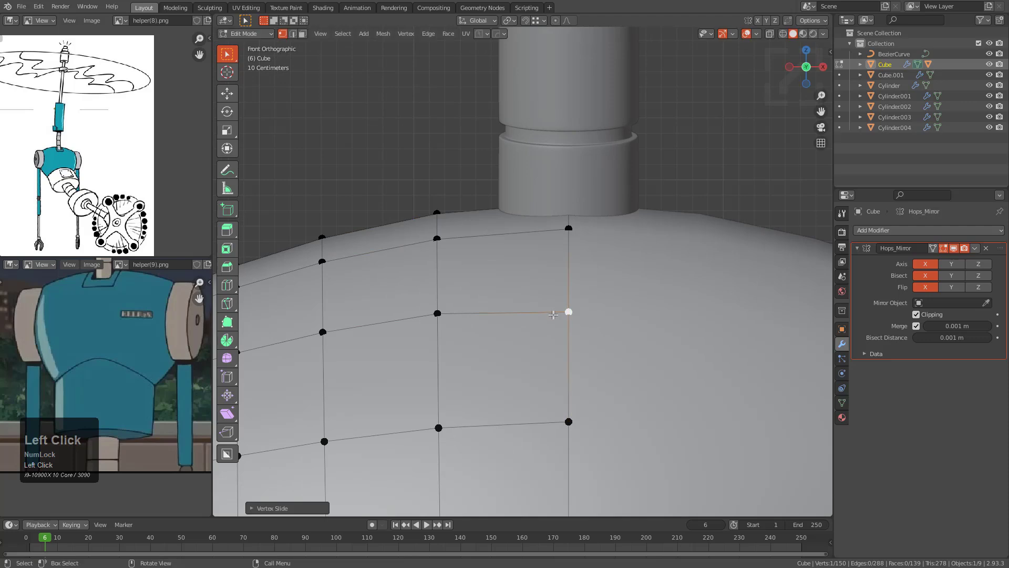
Step: Select the edge path outlining the collar around the neck and bevel it with one segment, about 0.036 m wide
scroll(441, 305, down, 3)
middle_drag(440, 306, 450, 260)
scroll(450, 260, up, 3)
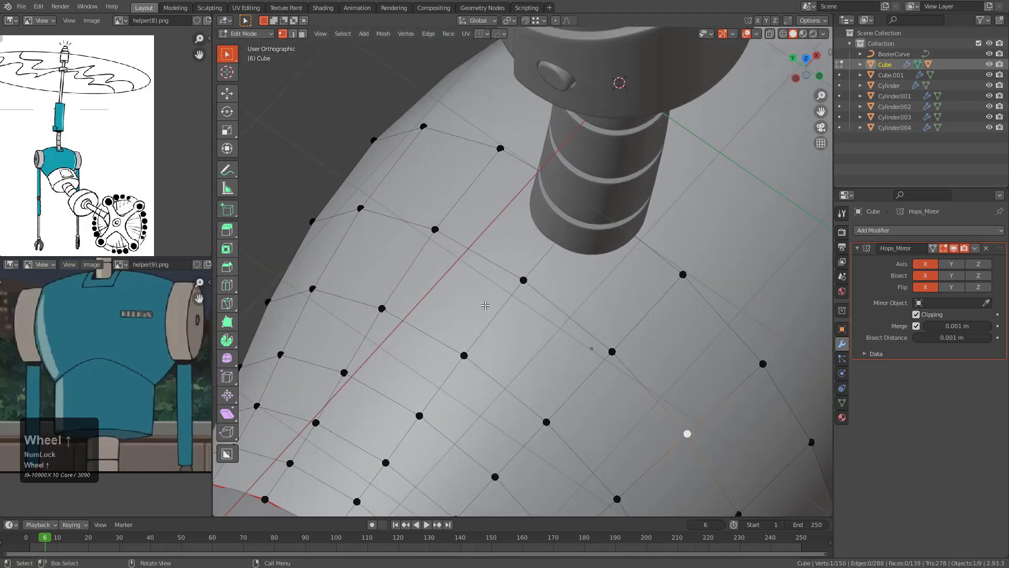
middle_drag(450, 221, 447, 209)
key(2)
click(465, 211)
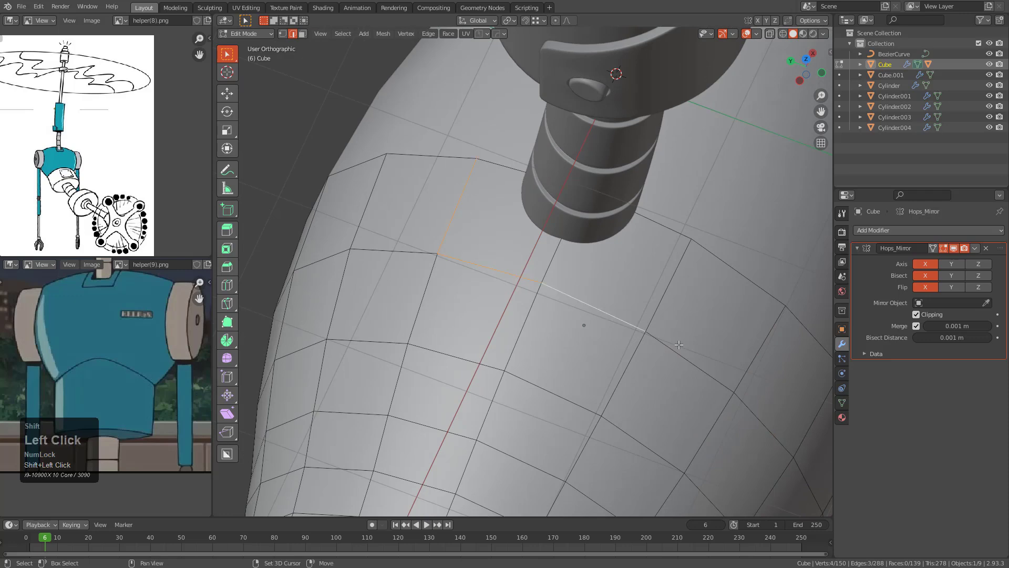
middle_drag(733, 359, 649, 367)
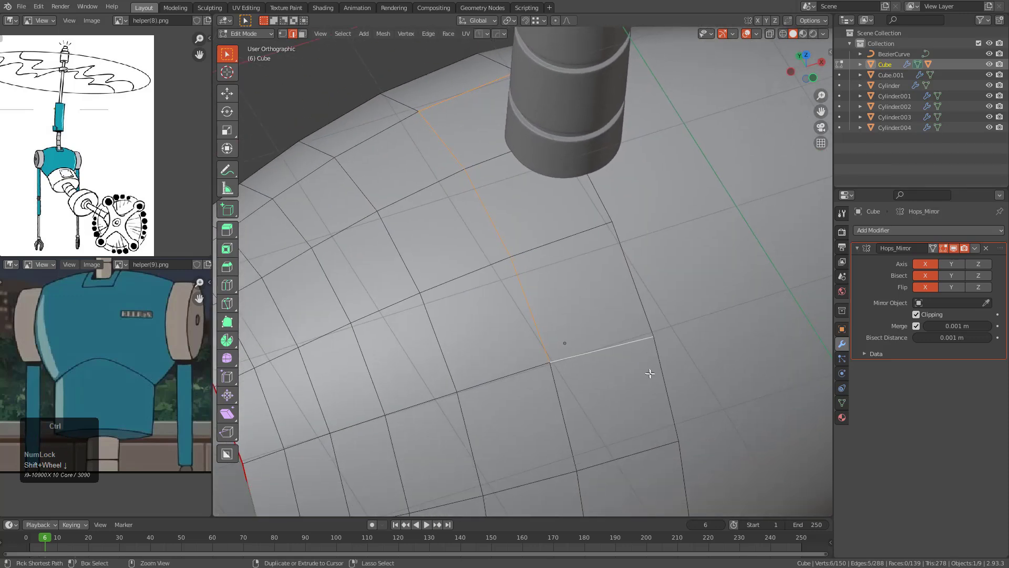
key(ctrl+b)
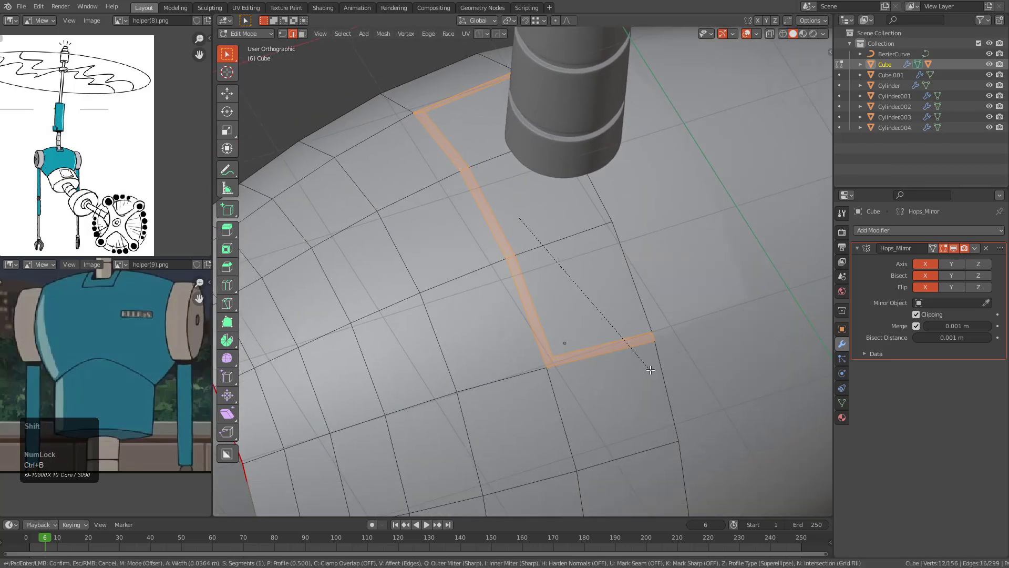
click(650, 370)
Step: Add a centered edge loop along the bevelled collar strip and shrink it inward to form a groove
scroll(585, 295, up, 4)
key(ctrl+r)
click(543, 358)
right_click(544, 358)
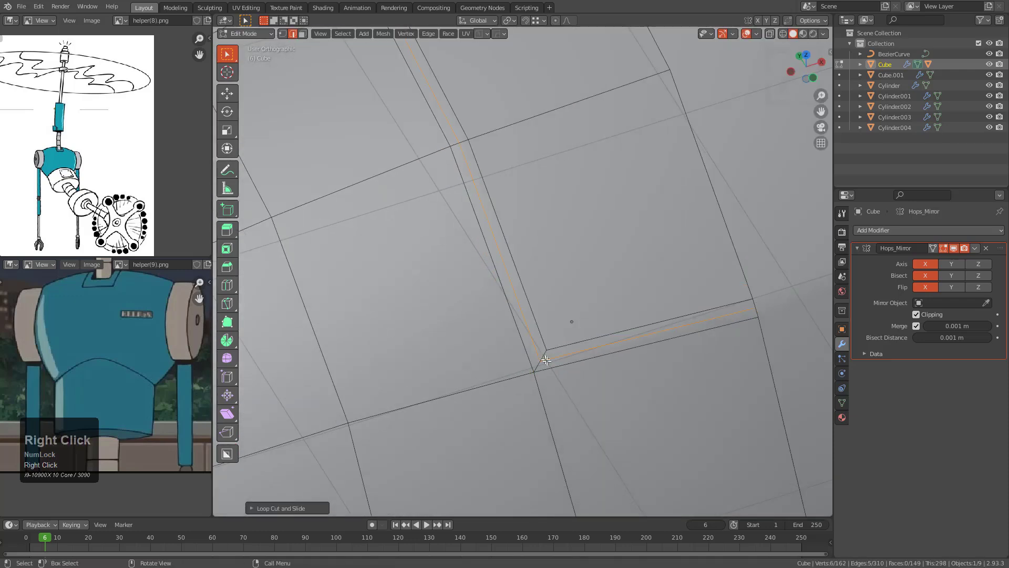
key(alt+s)
click(554, 369)
key(Tab)
scroll(542, 349, down, 7)
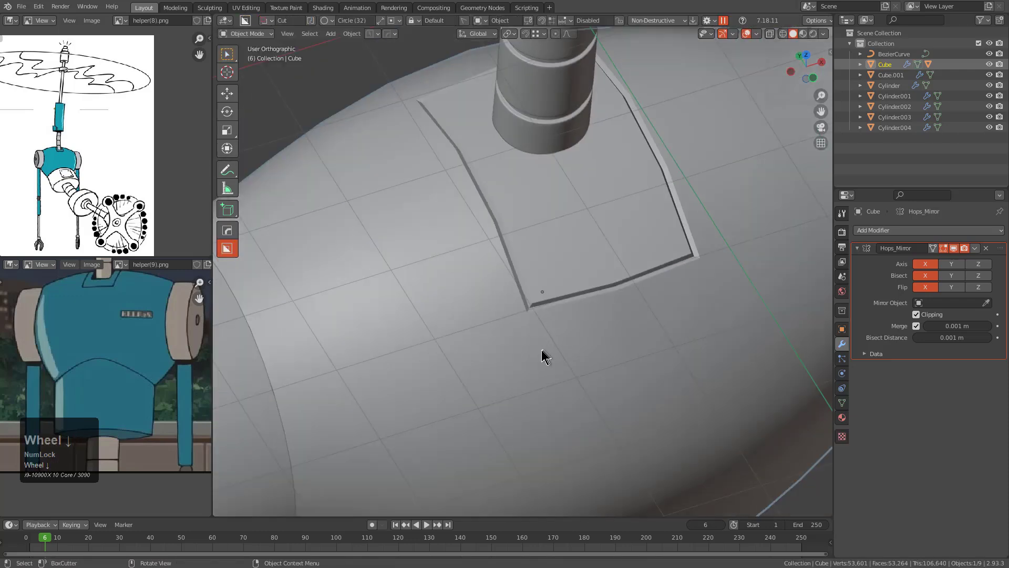
Step: Add a Subdivision modifier at viewport level 1 to the torso and return to editing its mesh
middle_drag(543, 349, 509, 310)
key(ctrl+1)
scroll(520, 336, up, 3)
key(Tab)
scroll(543, 290, up, 5)
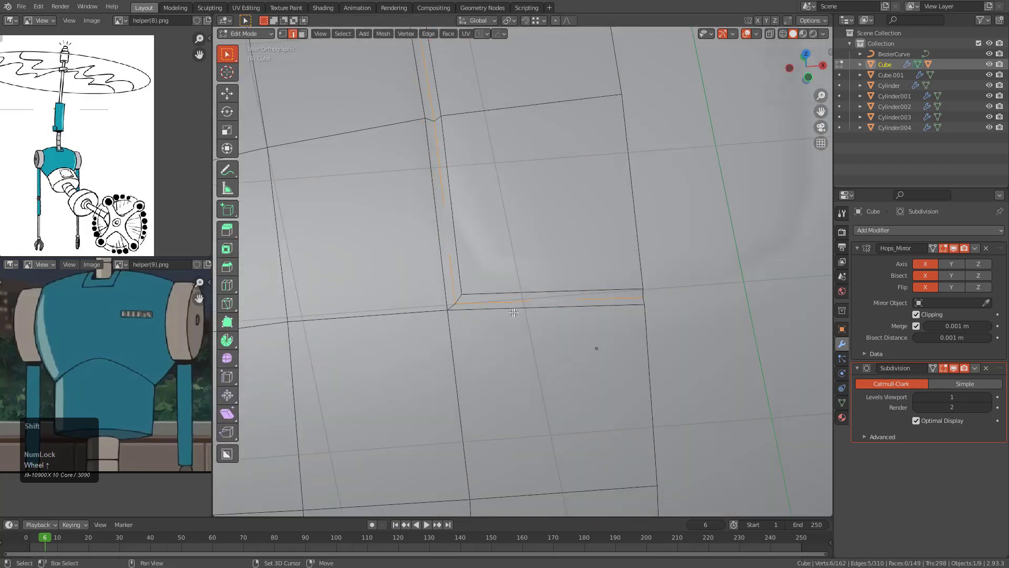
Step: Select the inner border edges of the collar groove from front to rear and bevel them with two segments
scroll(543, 289, down, 4)
middle_drag(542, 288, 588, 279)
shift+click(550, 274)
scroll(588, 279, up, 3)
ctrl+click(427, 165)
middle_drag(427, 164, 488, 184)
scroll(489, 184, up, 1)
key(ctrl+z)
ctrl+click(437, 226)
scroll(439, 226, up, 1)
middle_drag(439, 226, 459, 231)
scroll(459, 231, down, 2)
key(ctrl+b)
scroll(608, 301, up, 1)
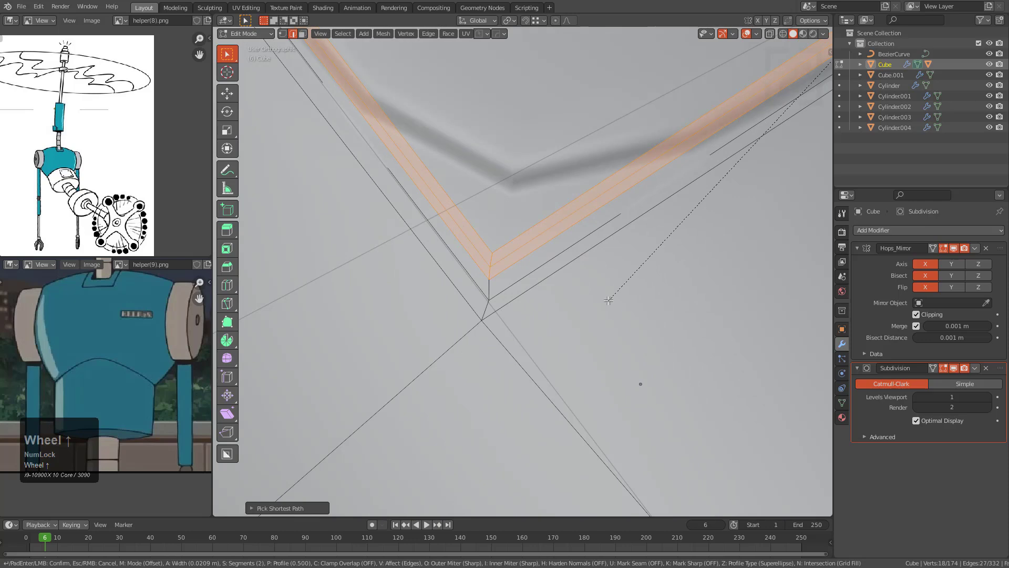
click(484, 340)
Step: Hide the Subdivision effect in edit mode and bevel the outer border edges of the collar groove with two segments
scroll(484, 340, down, 4)
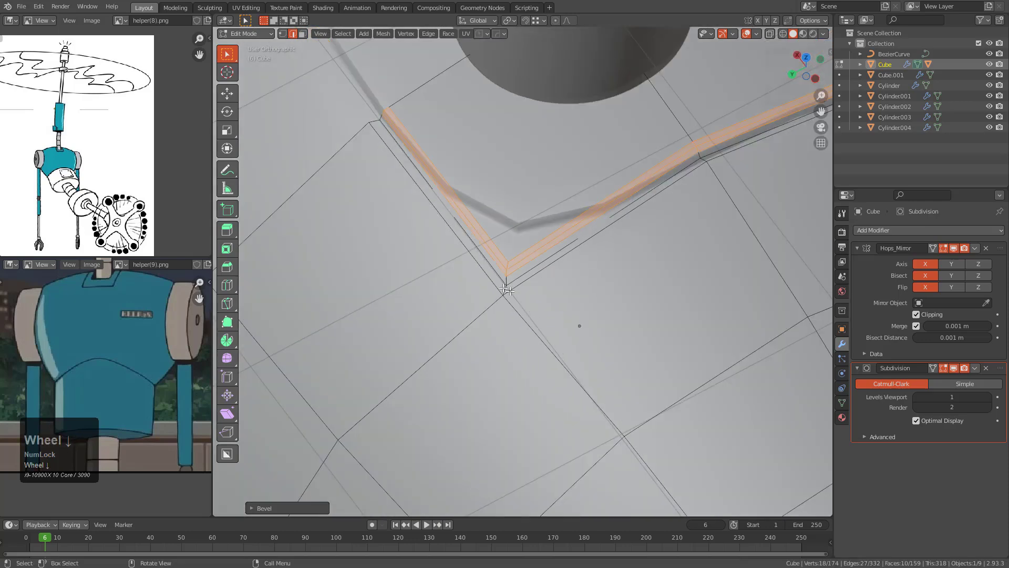
scroll(476, 303, up, 3)
click(562, 291)
scroll(560, 281, down, 5)
middle_drag(560, 282, 504, 235)
scroll(505, 237, up, 2)
ctrl+click(488, 271)
ctrl+click(519, 318)
click(943, 368)
key(KP_Decimal)
shift+middle_drag(546, 451, 506, 290)
scroll(575, 349, up, 8)
key(ctrl+b)
key(ctrl+b)
click(593, 428)
Step: Bevel the edges that cross the collar groove at its front corner
key(alt+a)
scroll(507, 290, up, 3)
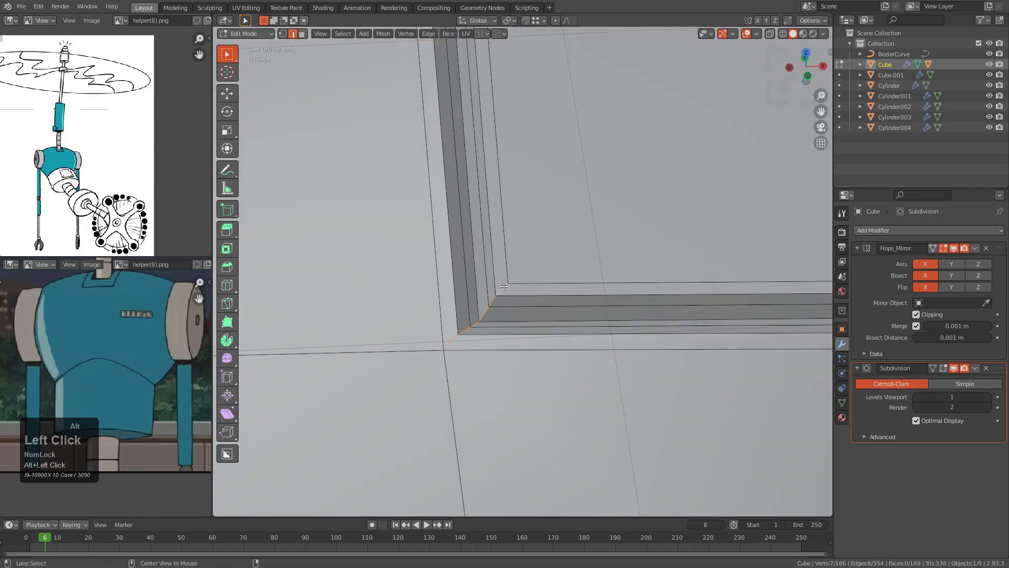
scroll(504, 286, down, 6)
scroll(538, 250, up, 3)
click(555, 292)
key(ctrl+b)
click(588, 319)
scroll(521, 260, down, 4)
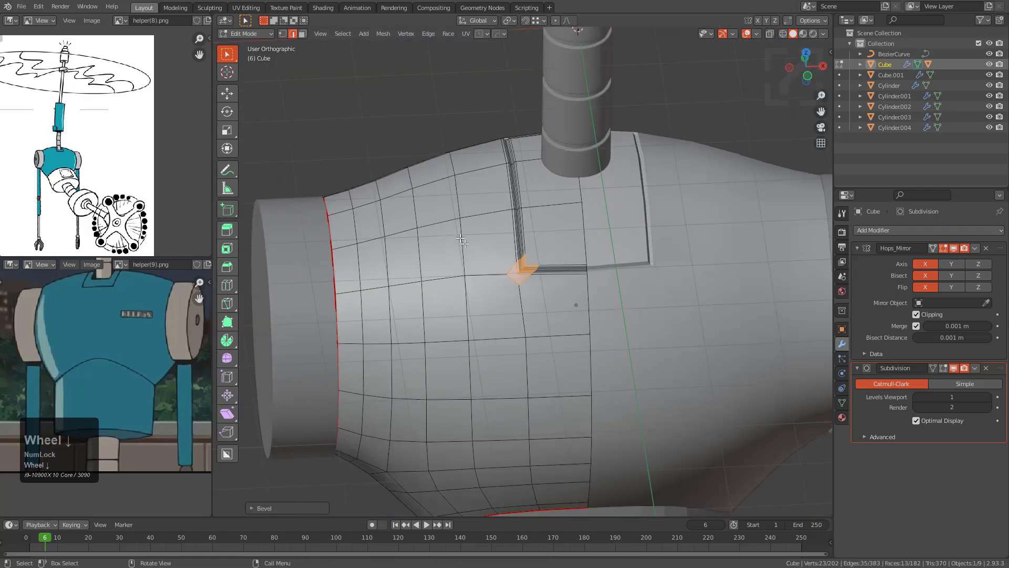
Step: Bevel the edges that cross the collar groove at its rear corner
scroll(559, 255, up, 6)
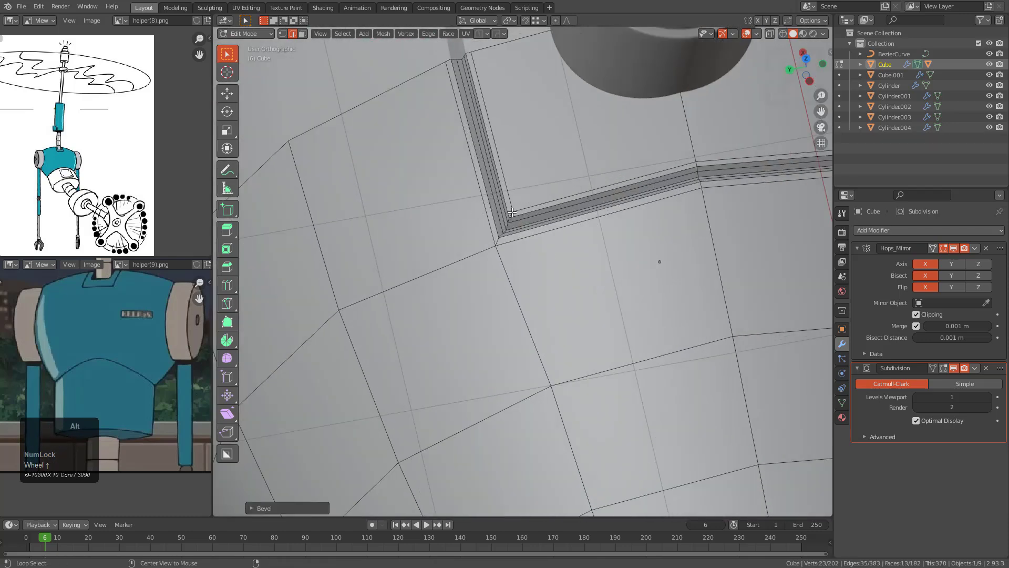
key(ctrl+b)
click(574, 255)
middle_drag(489, 281, 579, 281)
Step: Cut a vertex into the center-line edge behind the collar, slide it toward the rim and connect it to the rear corner
key(ctrl+r)
ctrl+click(388, 256)
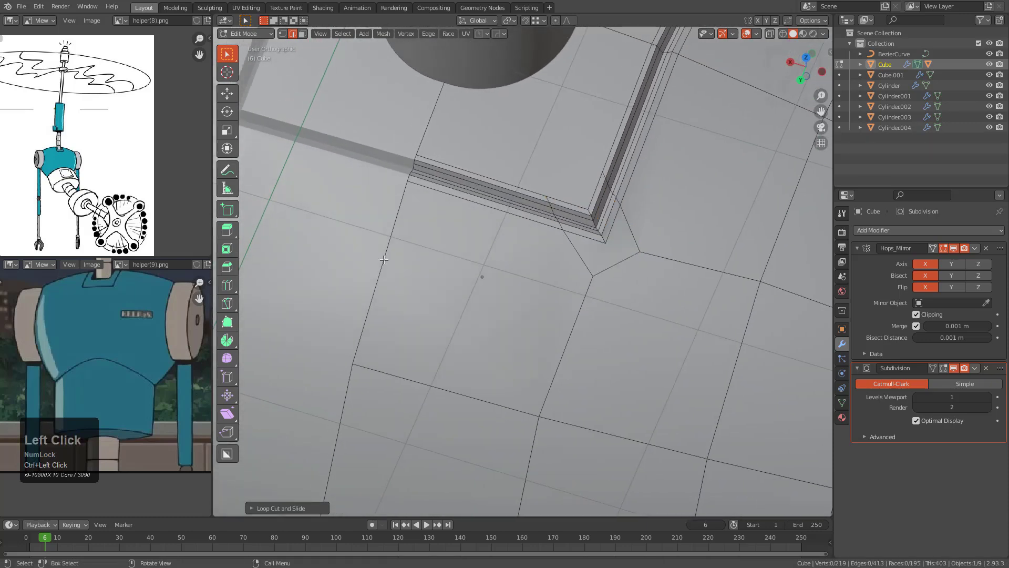
key(1)
click(380, 272)
key(g)
key(g)
click(401, 239)
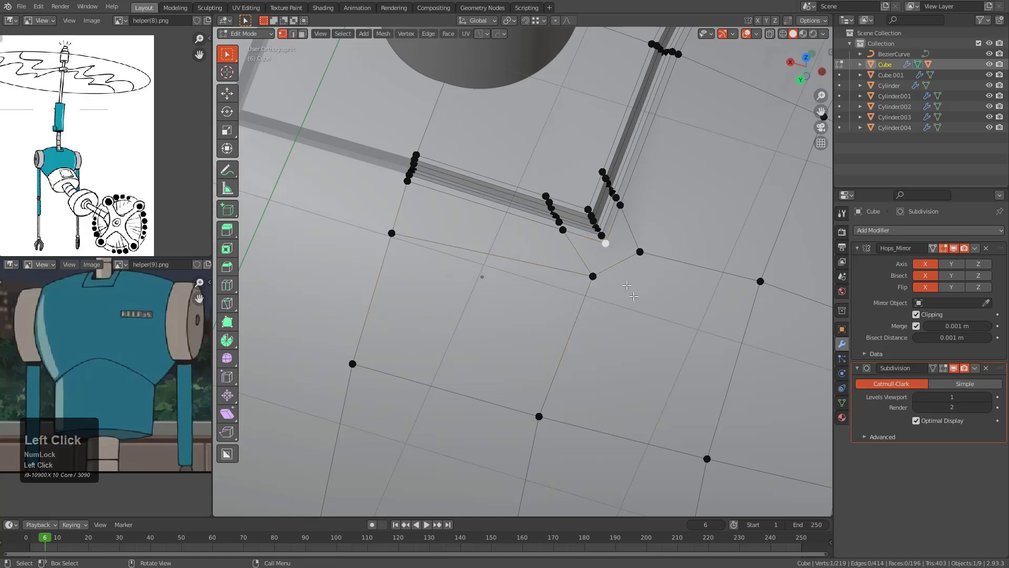
Step: Vertex-slide the support vertex beside the collar's rear corner to even out the surrounding faces
click(596, 281)
key(g)
key(g)
click(576, 274)
key(g)
key(g)
right_click(699, 258)
Step: Loop cut the faces along the collar's outer side and slide the new edges toward the groove
middle_drag(700, 258, 589, 279)
ctrl+middle_drag(589, 279, 495, 316)
shift+middle_drag(494, 315, 450, 306)
key(ctrl+r)
click(552, 289)
click(564, 279)
Step: Connect the new side vertex to the rear corner's support vertex and slide the corner vertex along that edge
middle_drag(463, 265, 526, 250)
scroll(526, 249, up, 3)
click(494, 240)
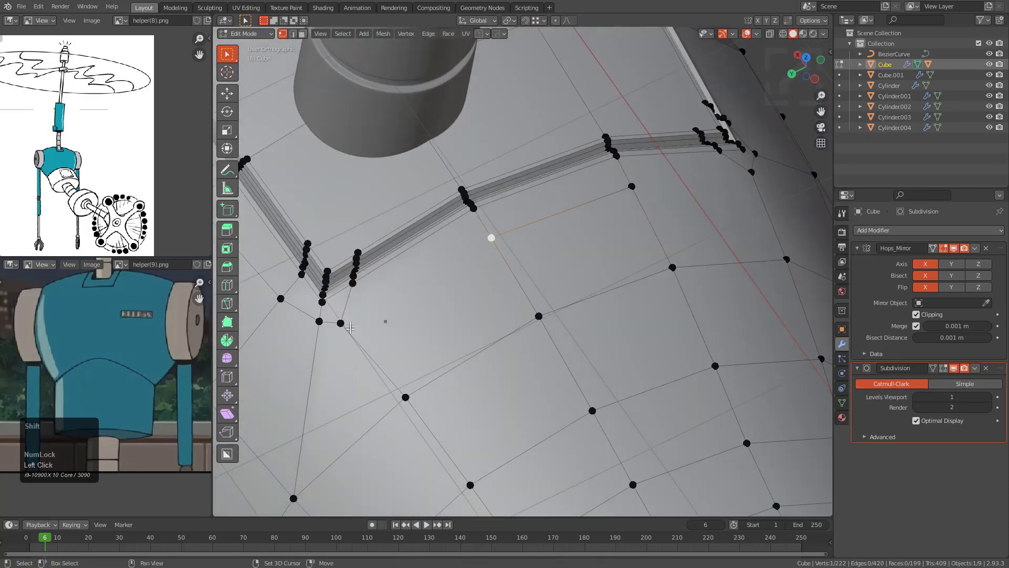
key(g)
key(g)
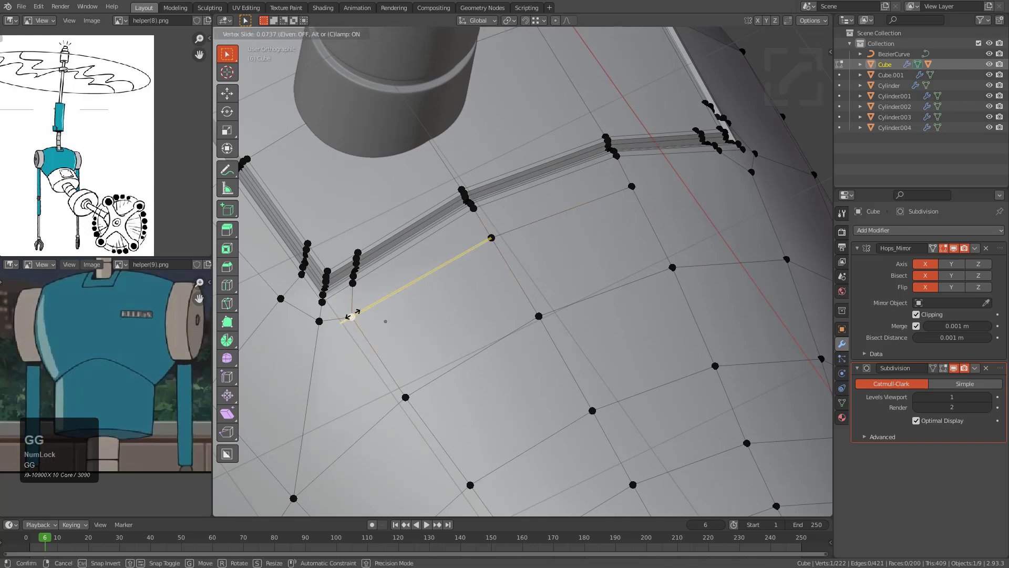
click(358, 311)
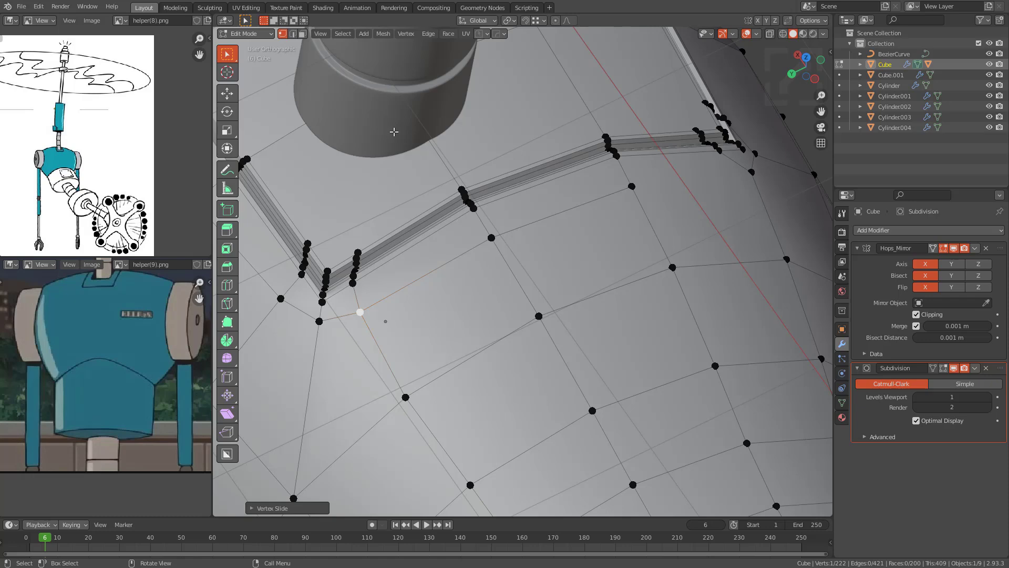
Step: Rework the support edges outside the collar's front corner, adding a vertex between the two corner support points
middle_drag(615, 239, 487, 217)
middle_drag(561, 356, 504, 332)
scroll(529, 277, up, 3)
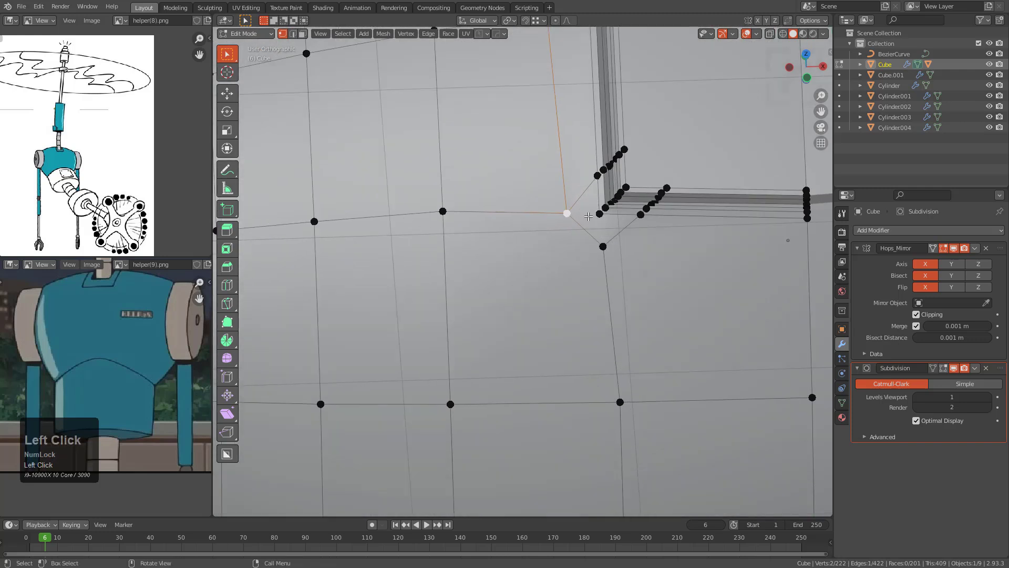
click(566, 213)
key(g)
key(g)
click(589, 235)
scroll(633, 259, down, 2)
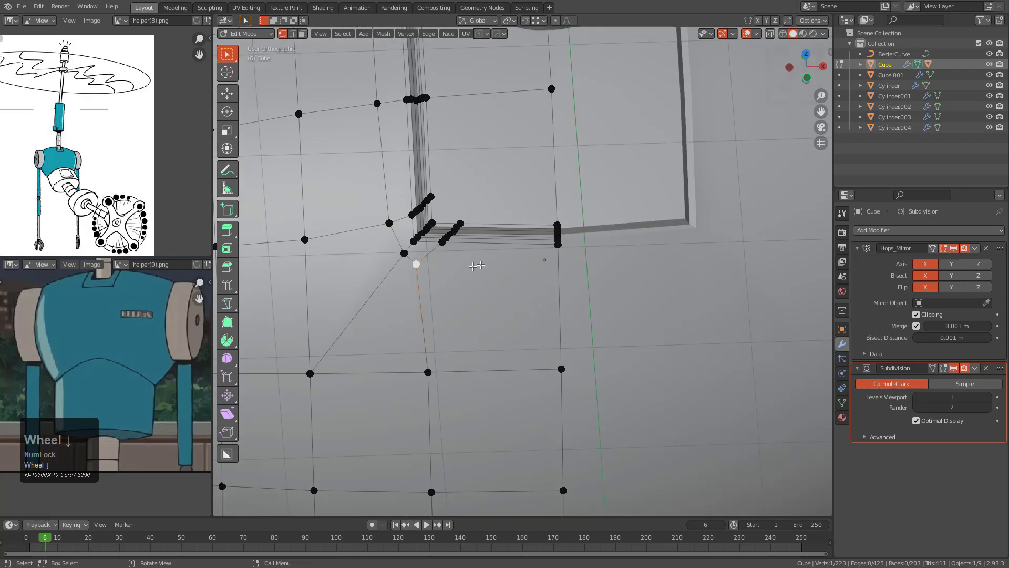
Step: Add a center-line vertex below the collar's front rim, connect it to the corner support vertex and slide that vertex inward
click(560, 276)
key(g)
key(g)
click(441, 275)
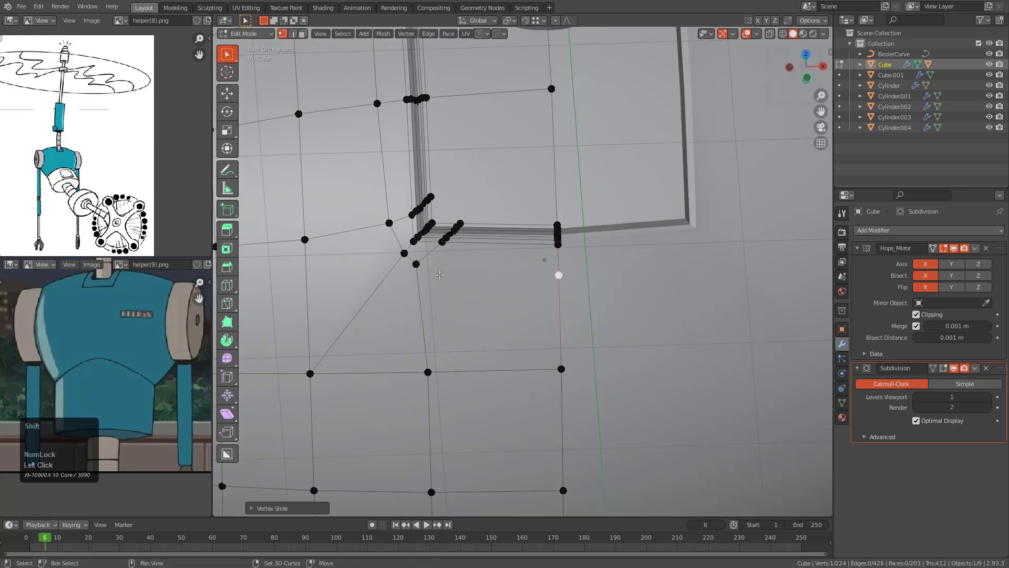
click(418, 273)
key(g)
key(g)
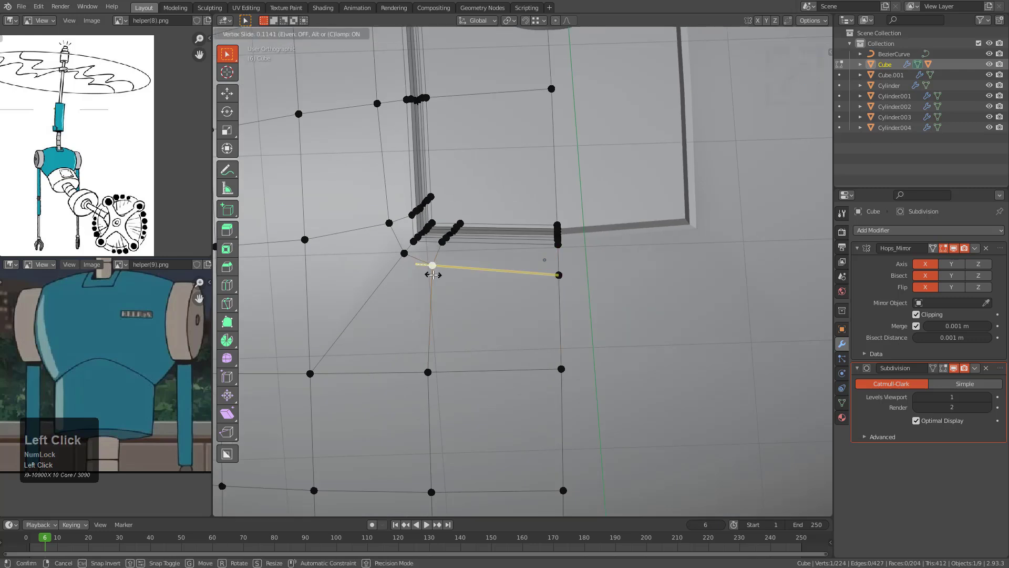
click(433, 275)
Step: Vertex-slide the support vertices outside the collar's front corner to space them evenly around the groove
shift+middle_drag(420, 273, 489, 300)
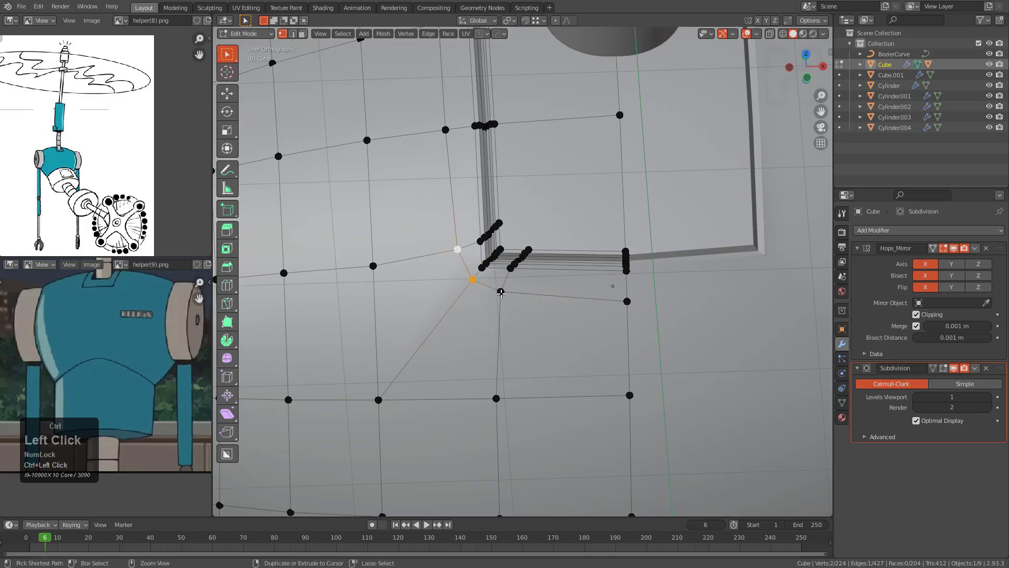
ctrl+click(501, 294)
key(g)
key(g)
click(498, 304)
click(499, 303)
key(g)
key(g)
click(509, 302)
Step: Cut a center-line vertex inside the collar's front, slide it near the groove and connect it to the inner front corner
scroll(636, 138, down, 2)
shift+middle_drag(636, 139, 610, 235)
scroll(611, 234, up, 3)
key(ctrl+r)
click(596, 287)
key(g)
key(g)
click(596, 318)
key(g)
key(g)
click(598, 331)
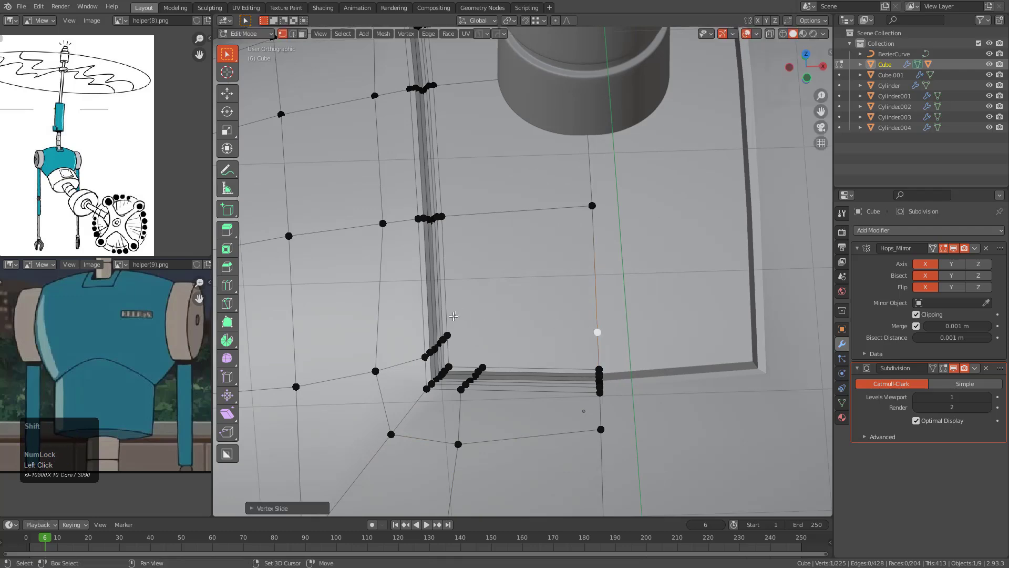
key(j)
Step: Cut a vertex into the center-line edge inside the collar's rear, slide it toward the groove and select it with the inner corner vertex
scroll(483, 300, down, 3)
middle_drag(483, 299, 515, 273)
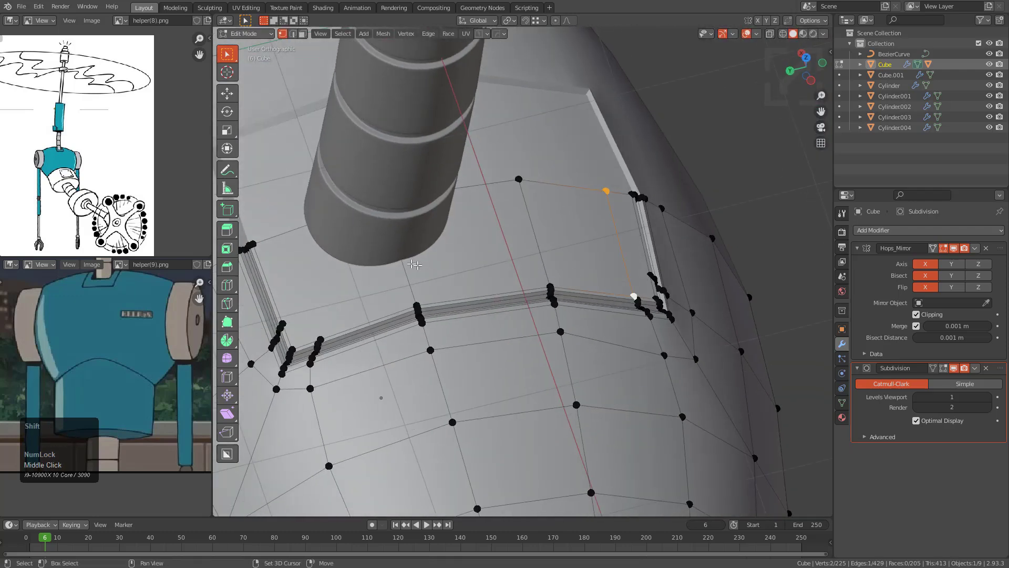
scroll(517, 269, up, 3)
key(ctrl+r)
click(458, 174)
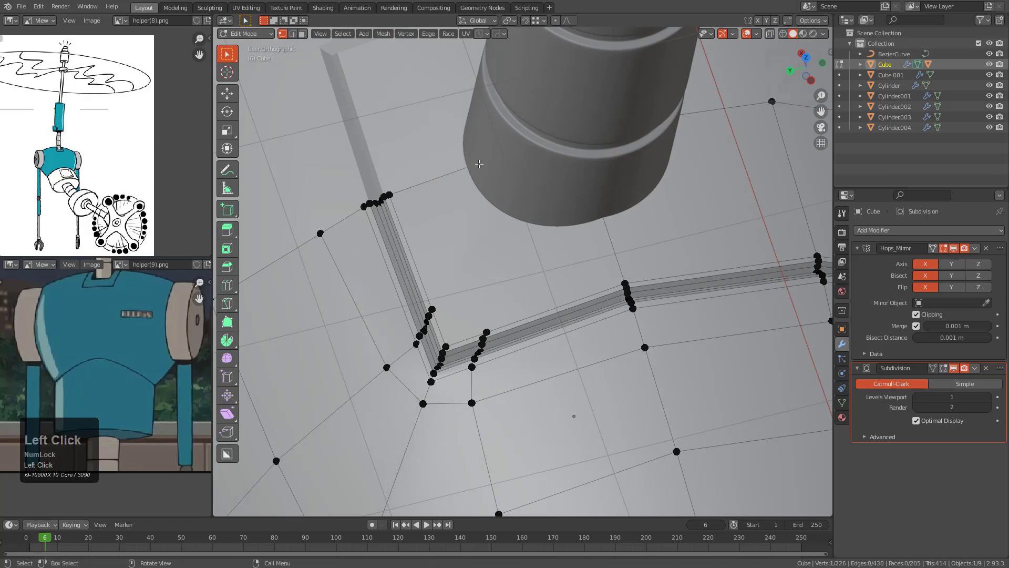
key(g)
key(g)
click(475, 303)
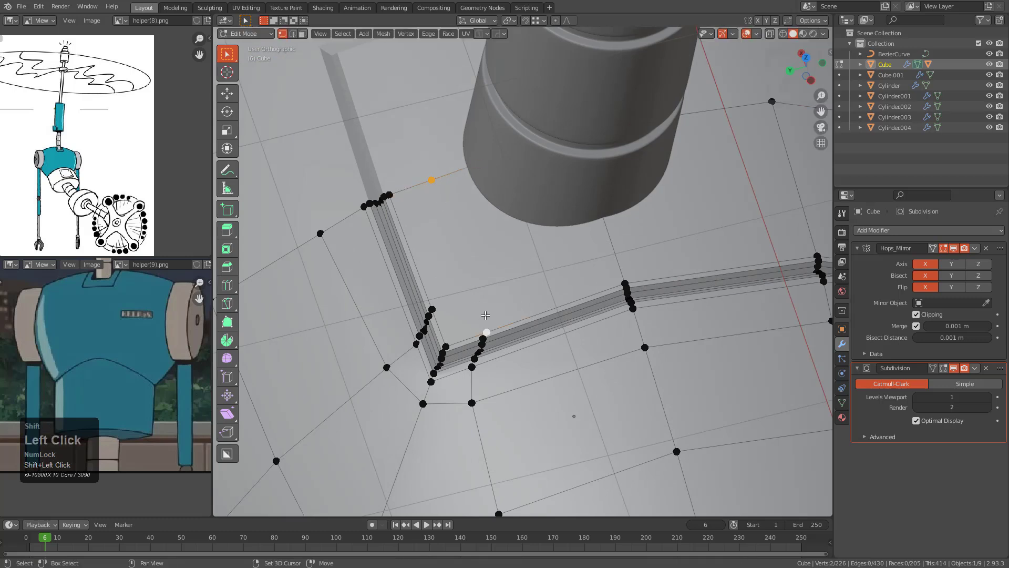
Step: Loop cut the faces inside the collar's side and slide the new edges toward the groove
key(ctrl+r)
click(481, 281)
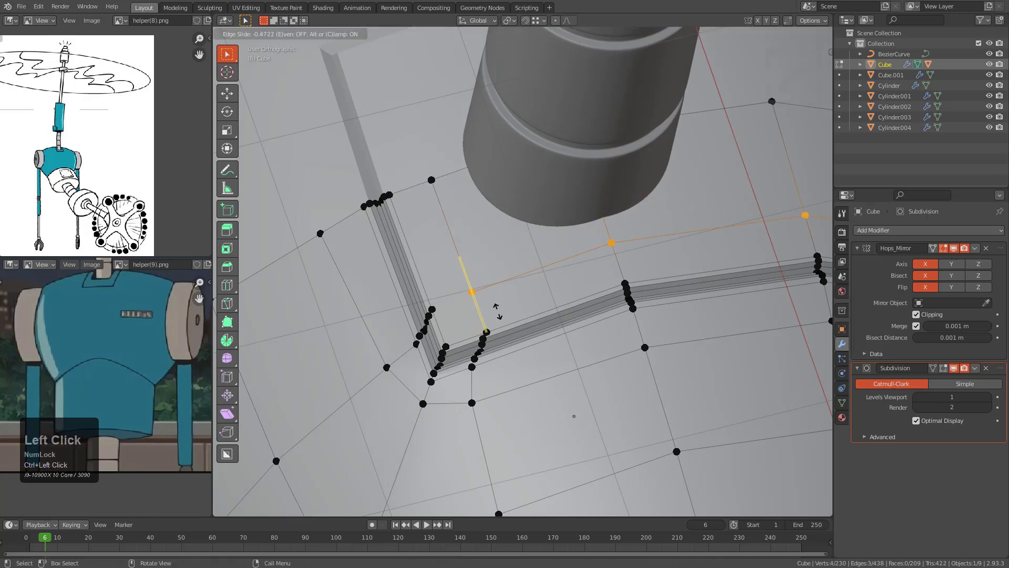
click(500, 307)
click(489, 298)
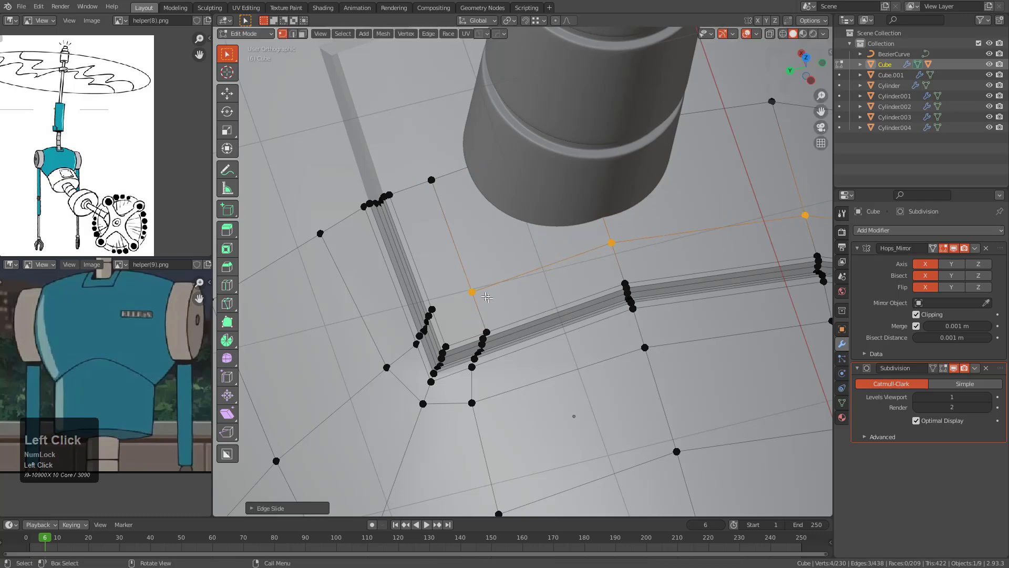
Step: Connect the new support vertices inside the collar's corners to the neighbouring groove vertices
middle_drag(550, 279, 445, 250)
scroll(537, 337, down, 1)
shift+middle_drag(620, 425, 472, 276)
scroll(537, 302, up, 1)
key(Tab)
scroll(534, 261, down, 8)
scroll(520, 264, up, 3)
scroll(491, 350, up, 1)
scroll(472, 276, up, 2)
key(Tab)
scroll(505, 267, up, 2)
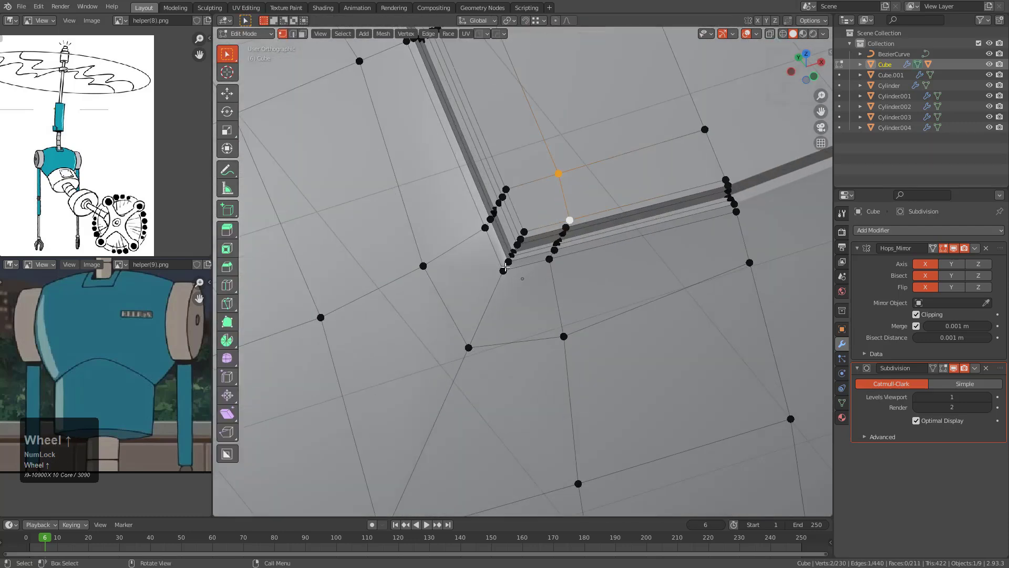
scroll(505, 268, up, 1)
scroll(532, 242, down, 3)
Step: Select the collar groove's supporting edge loops inside, outside and within the groove and dissolve them
key(Tab)
middle_drag(532, 268, 486, 266)
shift+middle_drag(478, 263, 523, 271)
scroll(547, 253, up, 3)
key(Tab)
key(KP_Decimal)
scroll(523, 271, up, 3)
key(2)
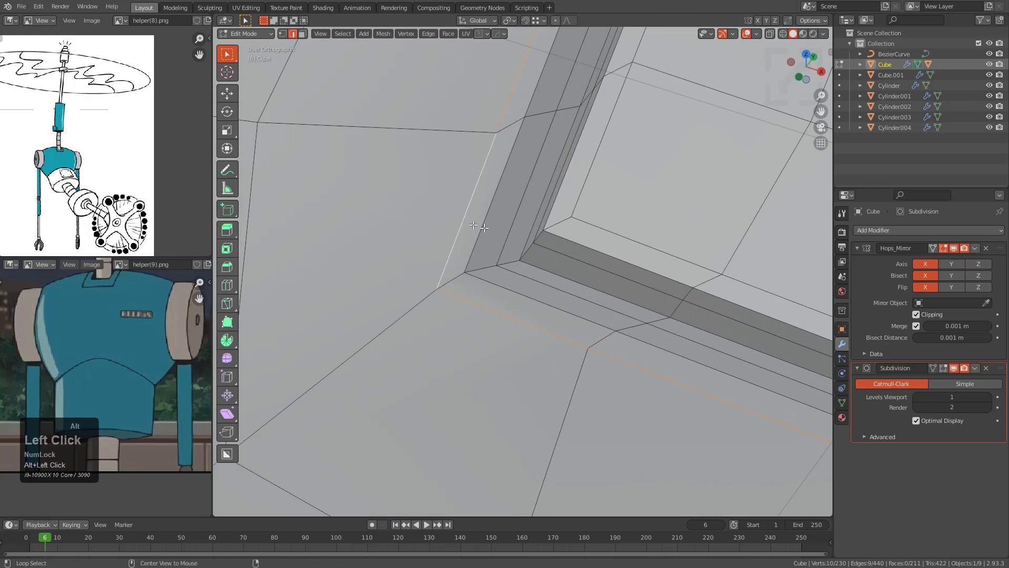
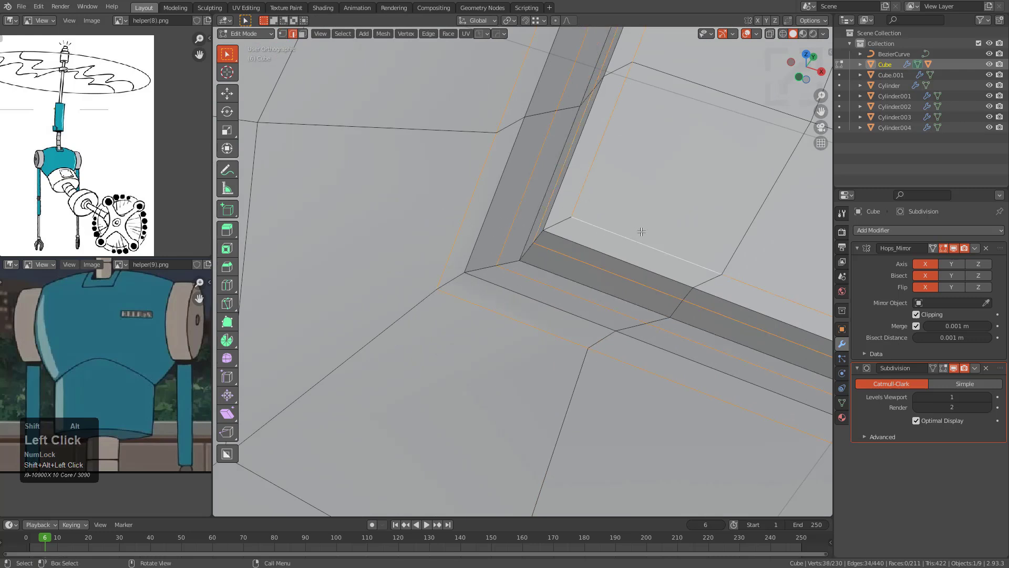
scroll(641, 231, down, 4)
middle_drag(639, 234, 632, 255)
scroll(573, 281, up, 3)
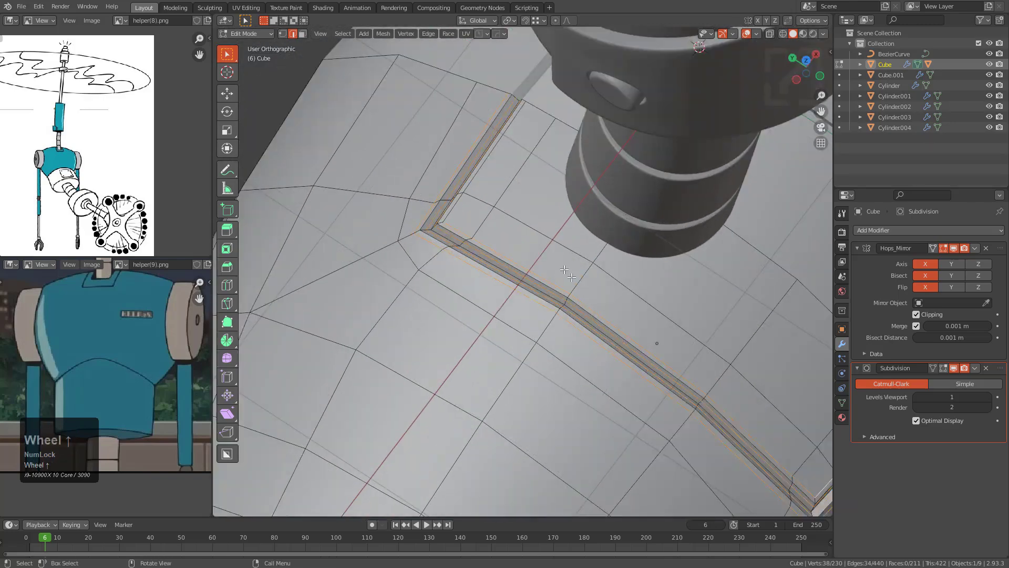
middle_drag(465, 238, 525, 240)
scroll(525, 240, up, 3)
shift+middle_drag(426, 254, 576, 261)
scroll(577, 261, up, 2)
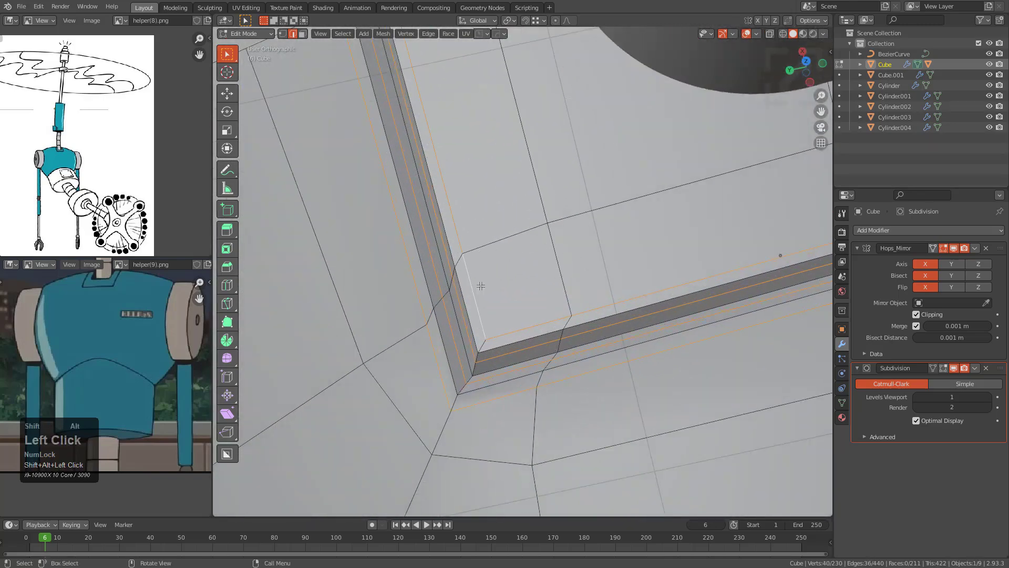
key(ctrl+x)
Step: Inspect the smoothed collar groove and its corners around the neck from several angles
scroll(518, 286, down, 6)
key(Tab)
middle_drag(536, 289, 591, 284)
scroll(653, 331, up, 1)
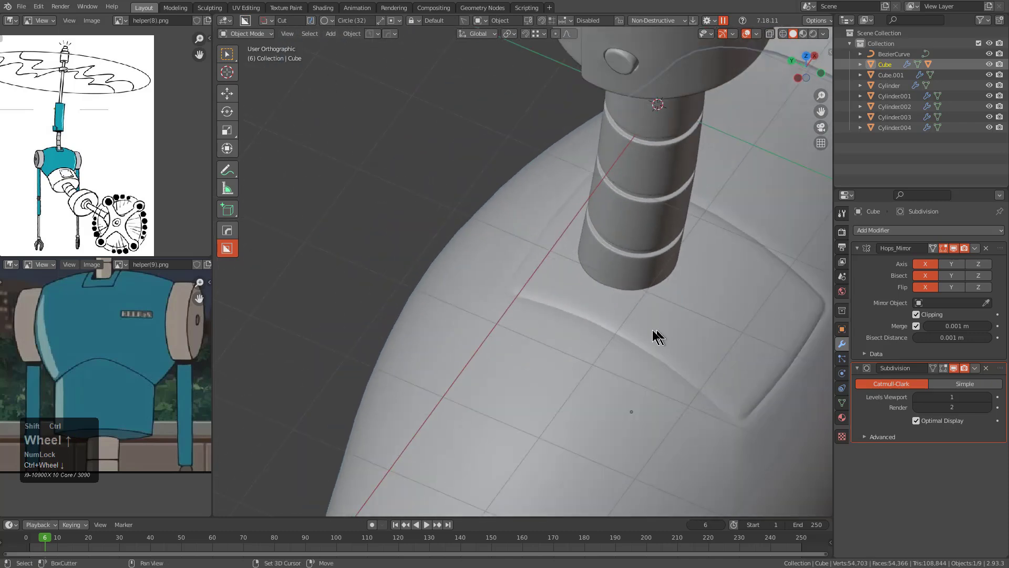
scroll(657, 336, down, 3)
scroll(556, 252, up, 3)
scroll(522, 227, down, 1)
scroll(521, 227, down, 1)
shift+middle_drag(522, 247, 524, 271)
middle_drag(525, 270, 535, 284)
shift+middle_drag(525, 249, 523, 290)
scroll(522, 268, up, 2)
Step: Edge-slide the edge loop surrounding the outside of the collar groove farther away from the groove
key(Tab)
ctrl+scroll(520, 289, down, 2)
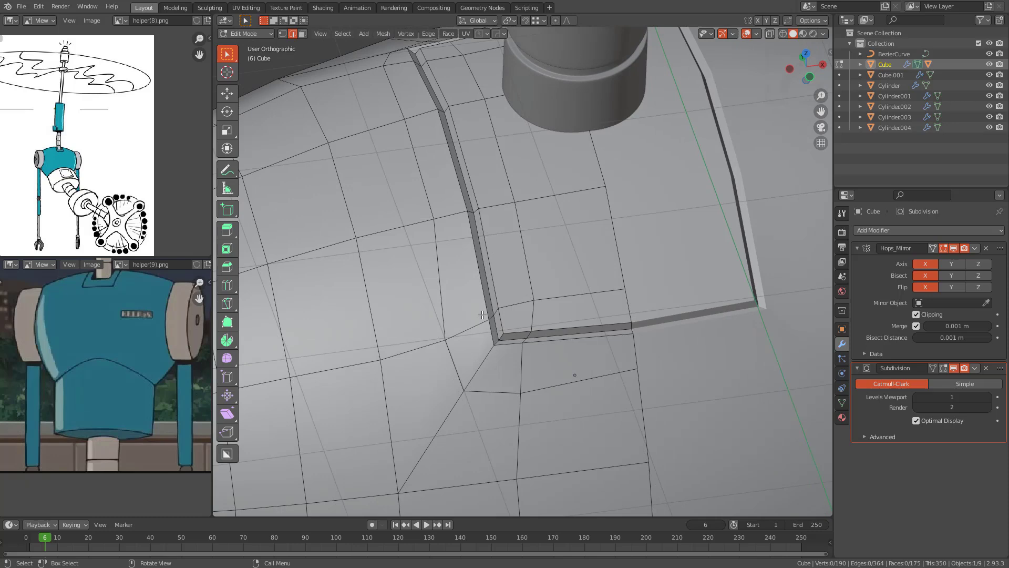
ctrl+alt+click(442, 304)
key(g)
key(g)
click(484, 276)
middle_drag(473, 288, 509, 311)
ctrl+scroll(511, 298, up, 3)
key(g)
key(g)
click(509, 302)
key(Tab)
scroll(531, 307, down, 1)
key(Tab)
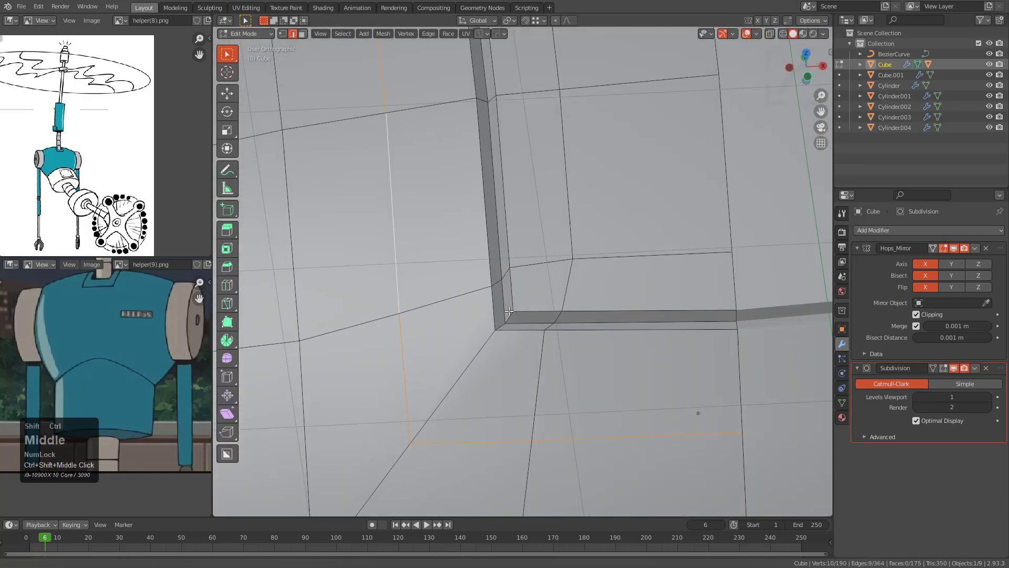
Step: Delete the collar groove's faces and separate the inner collar panel into its own object
ctrl+alt+click(497, 240)
key(x)
click(498, 227)
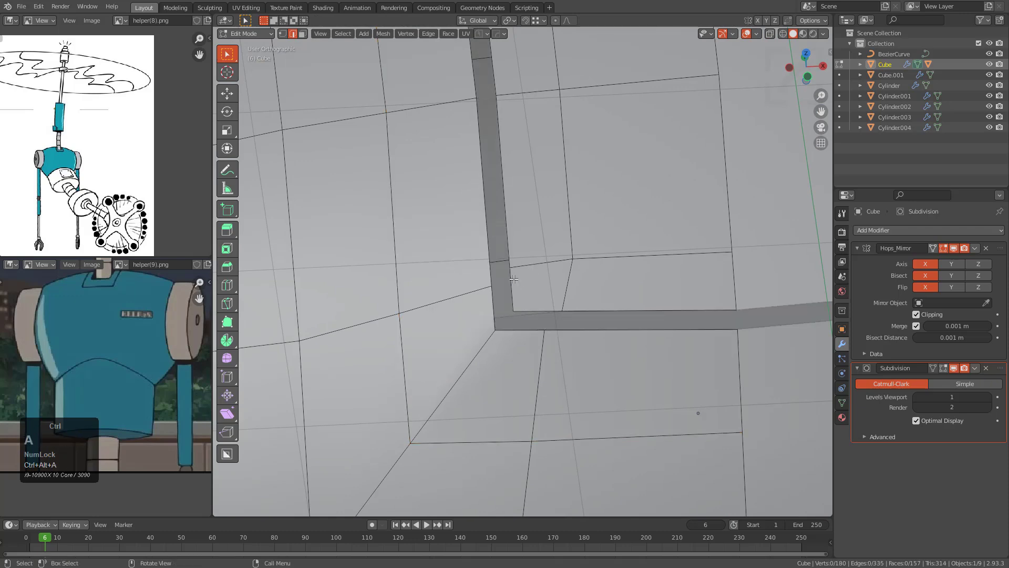
key(l)
key(p)
click(514, 279)
scroll(524, 269, down, 5)
shift+middle_drag(502, 214, 512, 297)
key(Tab)
key(Tab)
key(ctrl+1)
Step: Extrude the torso's open border loop around the collar downward along Z to form a wall
scroll(512, 286, up, 2)
key(alt+a)
key(Tab)
key(alt+a)
key(ctrl+Tab)
alt+click(451, 304)
key(e)
key(z)
click(486, 317)
ctrl+scroll(543, 297, up, 3)
key(Tab)
key(Tab)
Step: Loop cut the extruded collar wall and slide the new loop close to its upper edge
shift+middle_drag(615, 295, 429, 320)
scroll(504, 295, up, 3)
key(ctrl+r)
ctrl+click(492, 296)
click(495, 278)
key(Tab)
key(ctrl+grave)
click(559, 270)
scroll(559, 284, down, 3)
middle_drag(558, 284, 531, 273)
key(Tab)
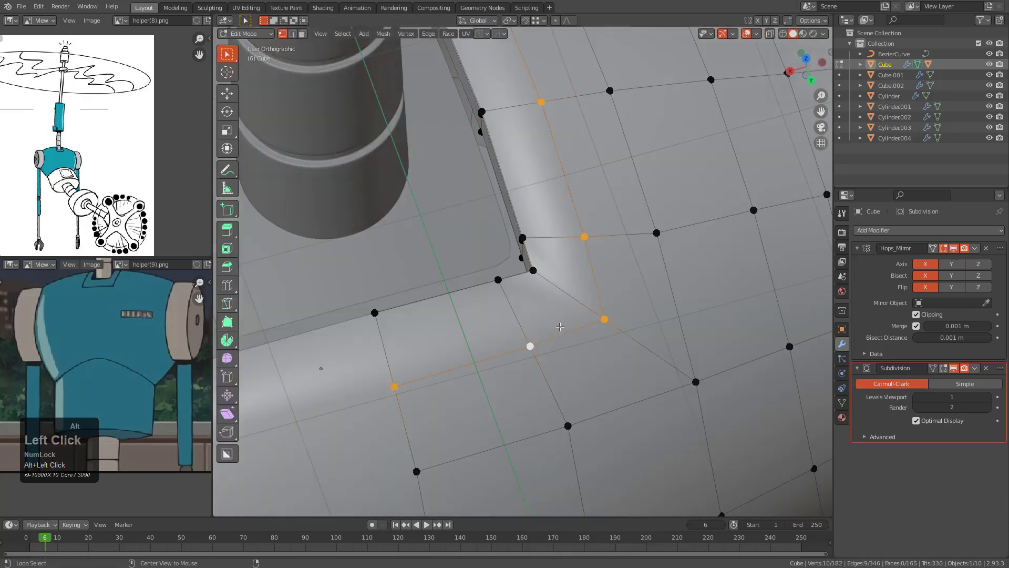
Step: Edge-slide the torso's edge loop outside the collar opening close against the rim
alt+click(560, 326)
key(g)
key(g)
click(500, 267)
key(Tab)
middle_drag(502, 273, 520, 257)
scroll(503, 250, up, 4)
Step: Select the rim and wall vertex column beside the collar's front corner and edge-slide it toward the corner
key(Tab)
scroll(536, 259, up, 3)
key(alt+z)
click(520, 254)
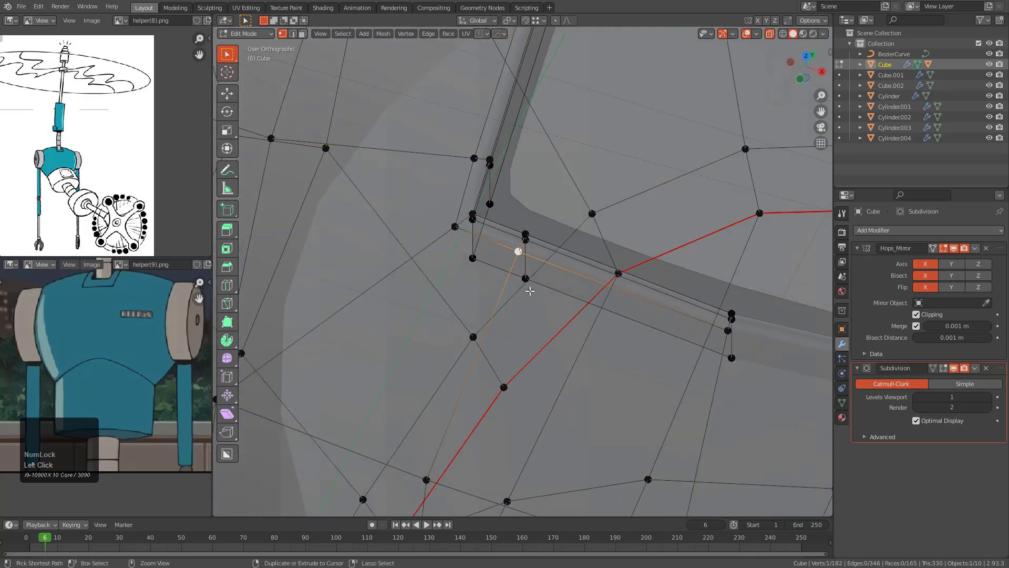
key(alt+z)
key(g)
key(g)
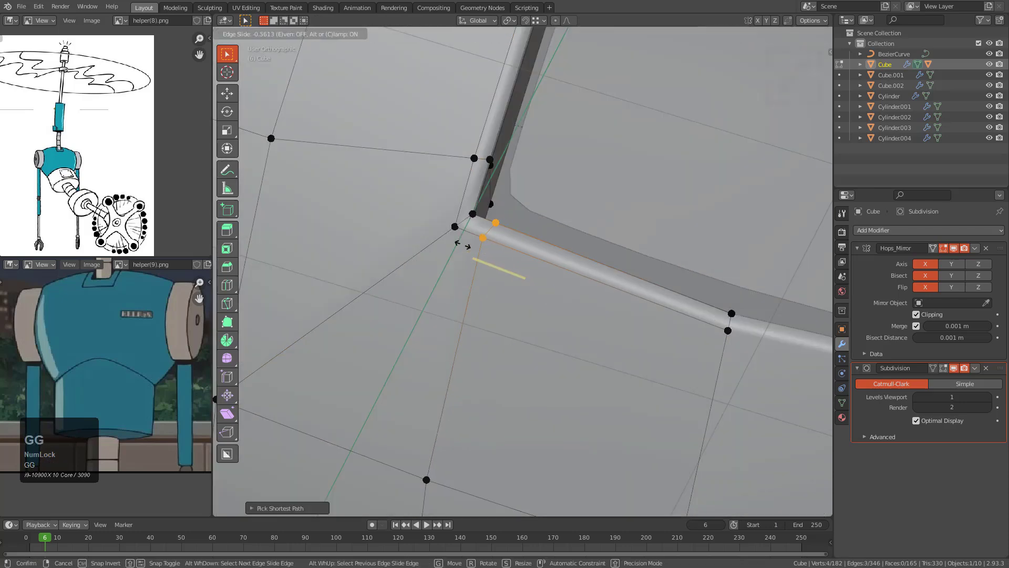
click(441, 230)
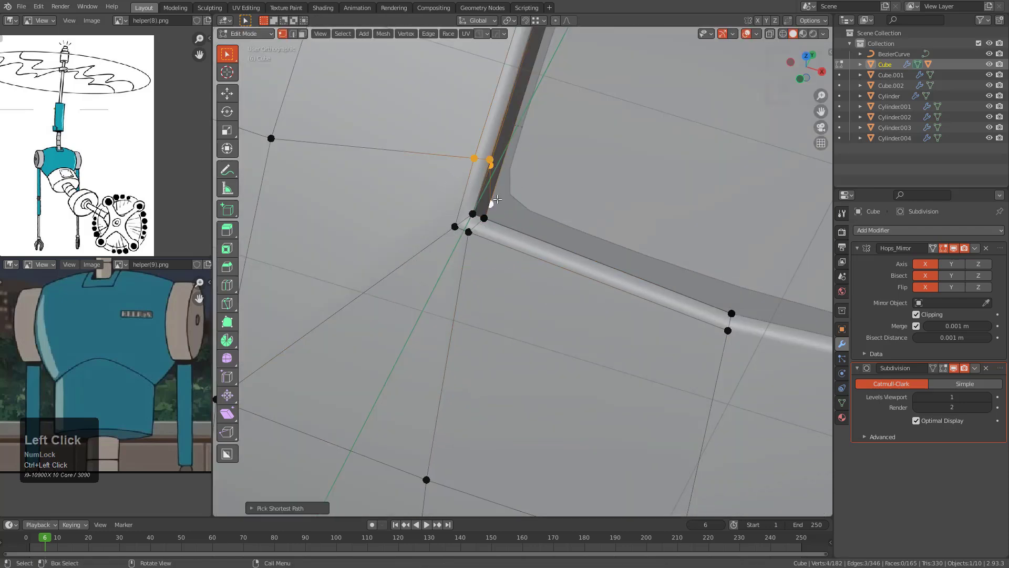
Step: Edge-slide the vertex column on the side edge of the collar's front corner toward that corner
key(g)
key(g)
click(470, 277)
mouse_move(466, 282)
middle_down()
mouse_move(466, 268)
mouse_move(515, 247)
mouse_move(473, 264)
middle_up()
scroll(564, 240, up, 3)
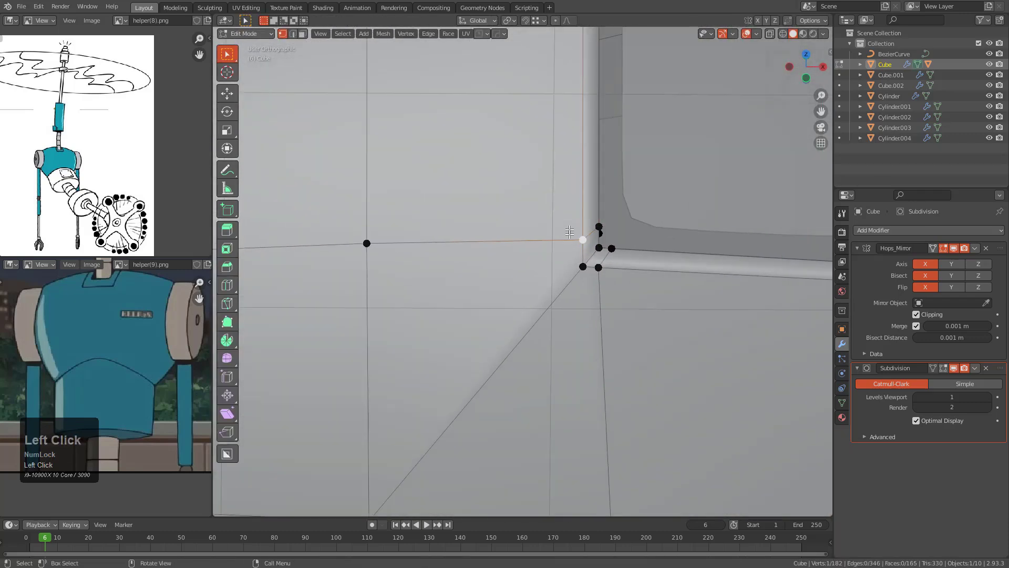
Step: Dissolve the edges running through the collar's corners so that each corner is chamfered
scroll(496, 277, down, 3)
scroll(500, 277, up, 2)
key(2)
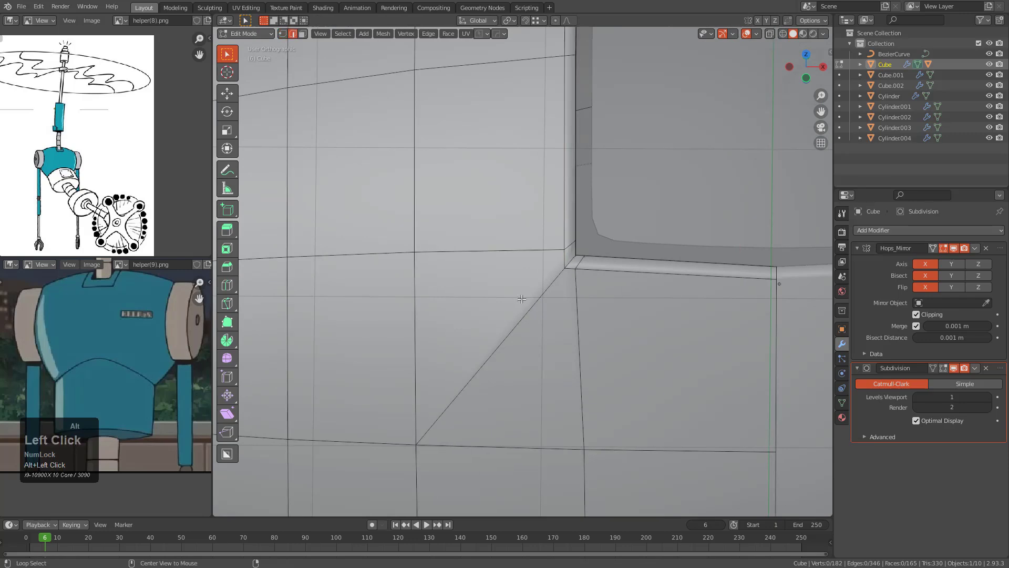
key(Tab)
middle_drag(566, 289, 513, 245)
key(Tab)
shift+scroll(513, 245, up, 2)
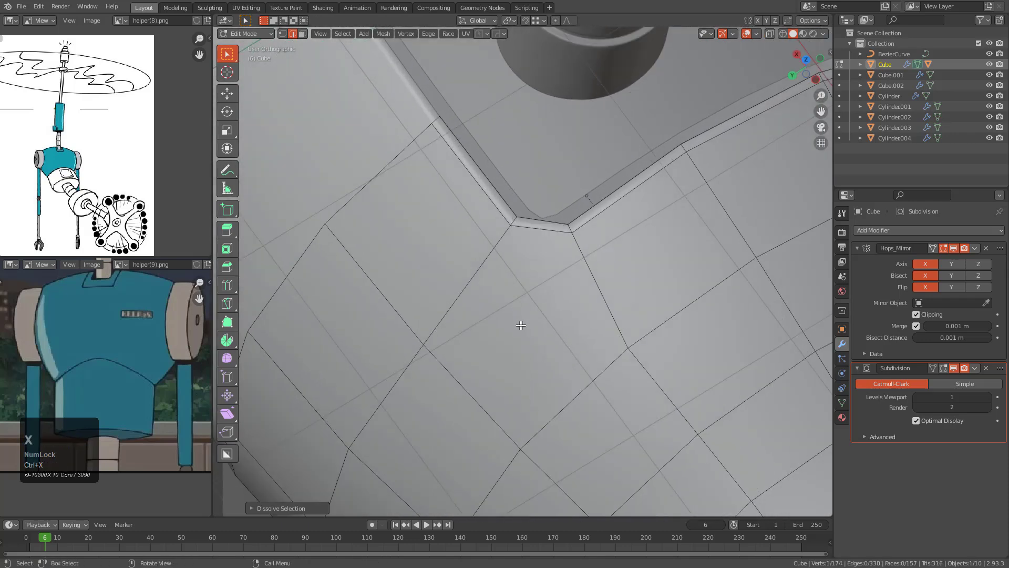
Step: Cut an edge across the torso faces outside the collar's rear corner, from the center line to the outer corner vertex
middle_drag(528, 355, 510, 289)
click(488, 286)
click(492, 282)
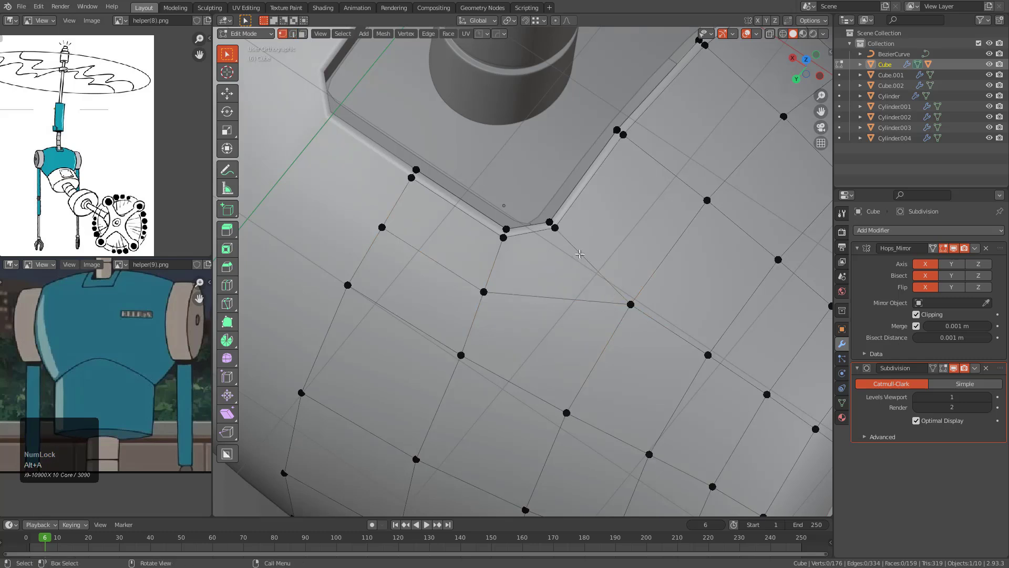
key(ctrl+r)
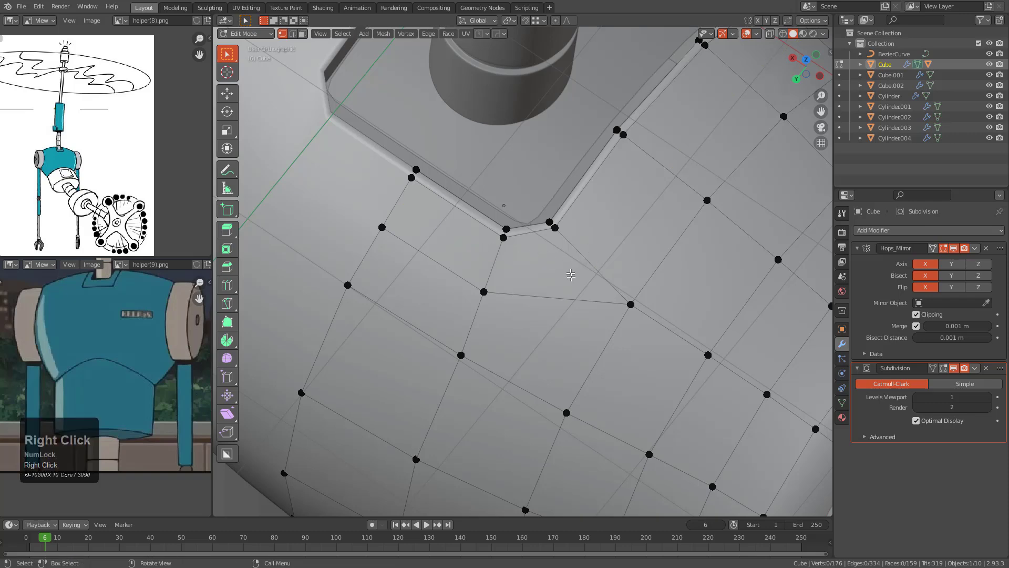
key(Tab)
middle_drag(591, 329, 531, 307)
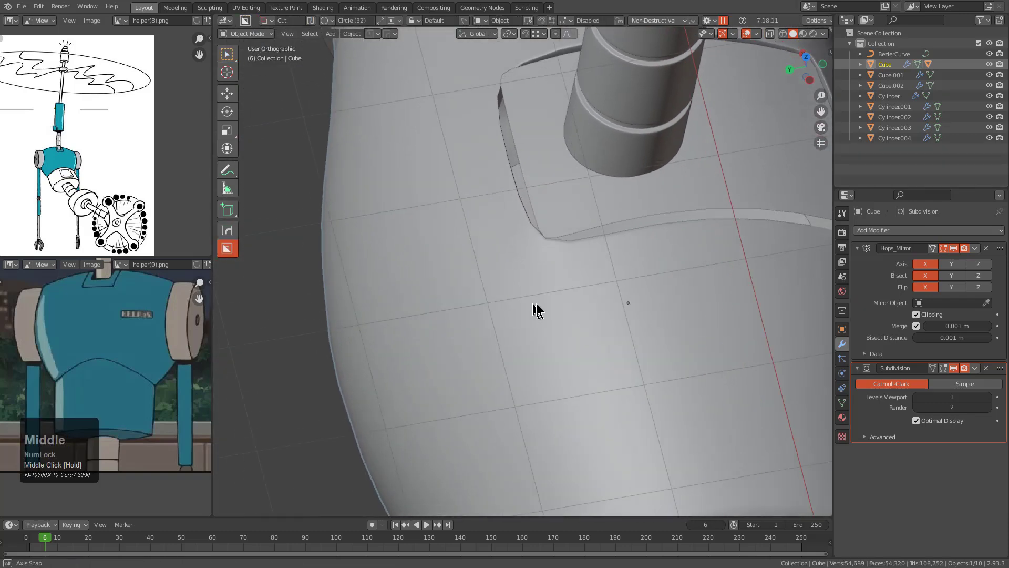
Step: Select the rim and wall vertex column at the collar's rear corner and reposition it in top view
key(Tab)
scroll(578, 281, up, 3)
middle_drag(583, 278, 589, 275)
scroll(592, 274, up, 2)
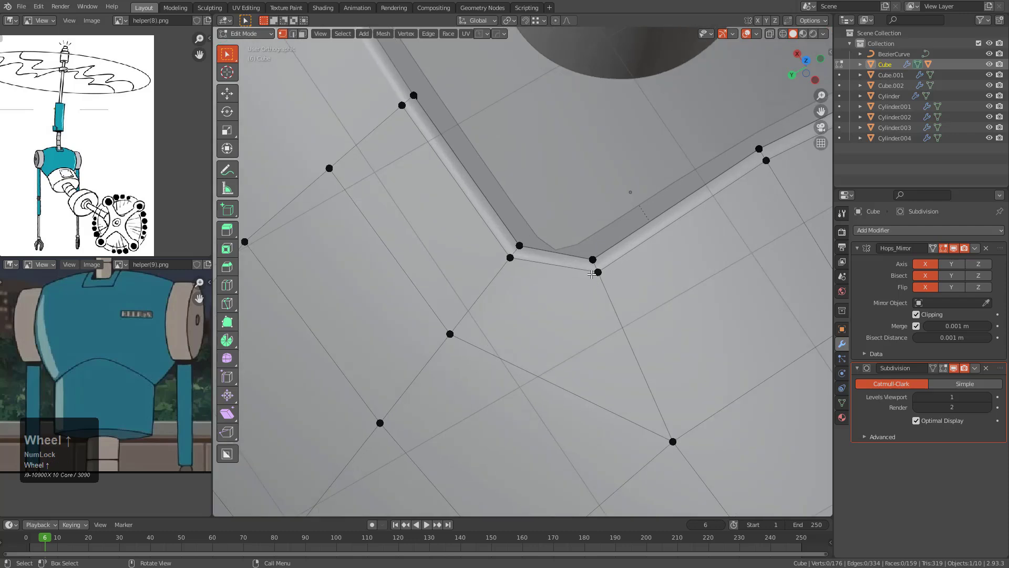
key(alt+z)
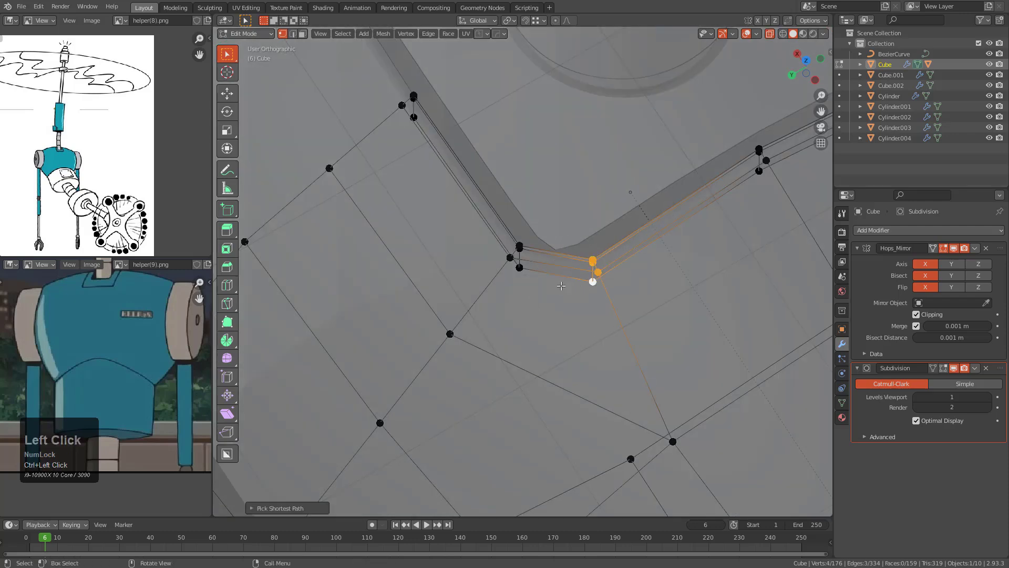
key(KP_7)
key(alt+z)
key(g)
key(Escape)
key(g)
click(519, 282)
Step: Select the vertex column on the rear edge beside the collar's corner and edge-slide it toward the corner
key(alt+z)
click(537, 265)
ctrl+click(543, 292)
key(g)
right_click(553, 296)
middle_drag(553, 296, 500, 224)
click(530, 286)
ctrl+click(533, 271)
middle_drag(539, 271, 556, 304)
scroll(555, 304, up, 1)
key(g)
key(g)
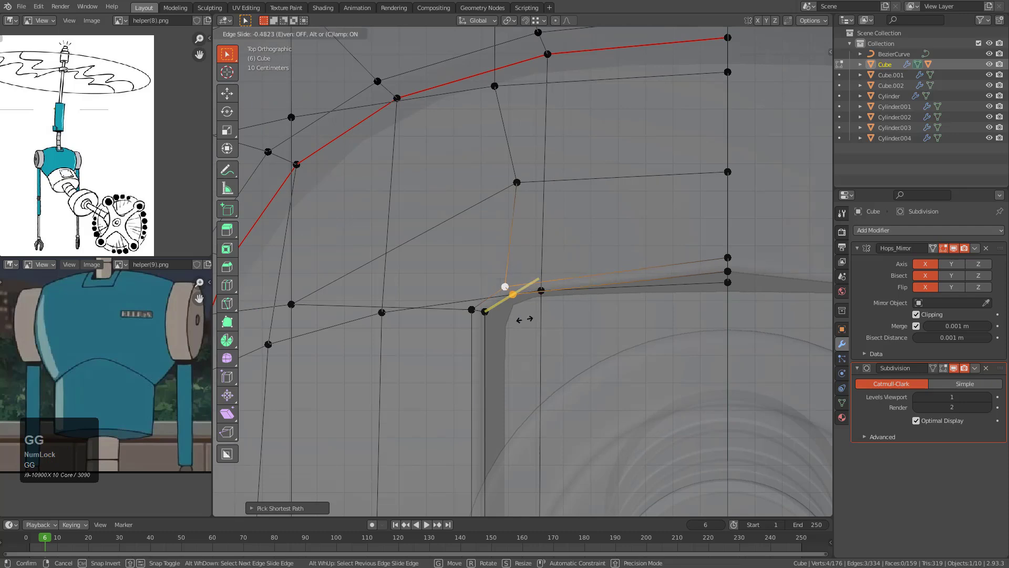
click(491, 338)
Step: Move the center-line vertices of the collar's rear rim toward the neck in top view and check the smoothed shape
middle_drag(491, 338, 446, 310)
shift+middle_drag(447, 310, 563, 216)
scroll(563, 216, up, 1)
alt+scroll(562, 215, up, 1)
key(alt+z)
middle_drag(514, 320, 669, 316)
ctrl+click(522, 284)
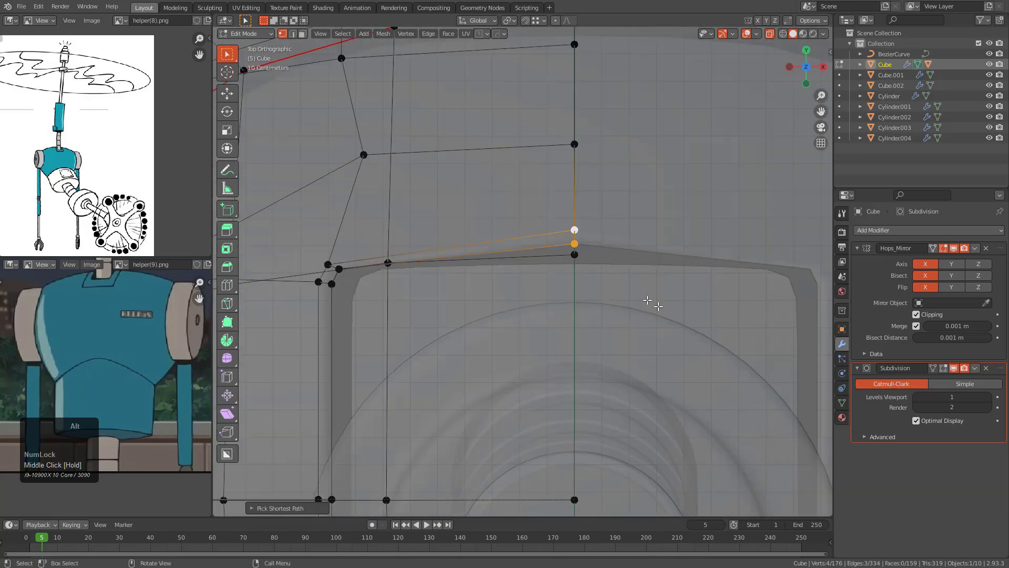
key(g)
click(646, 324)
key(alt+z)
middle_drag(545, 322, 593, 359)
key(Tab)
scroll(629, 318, down, 1)
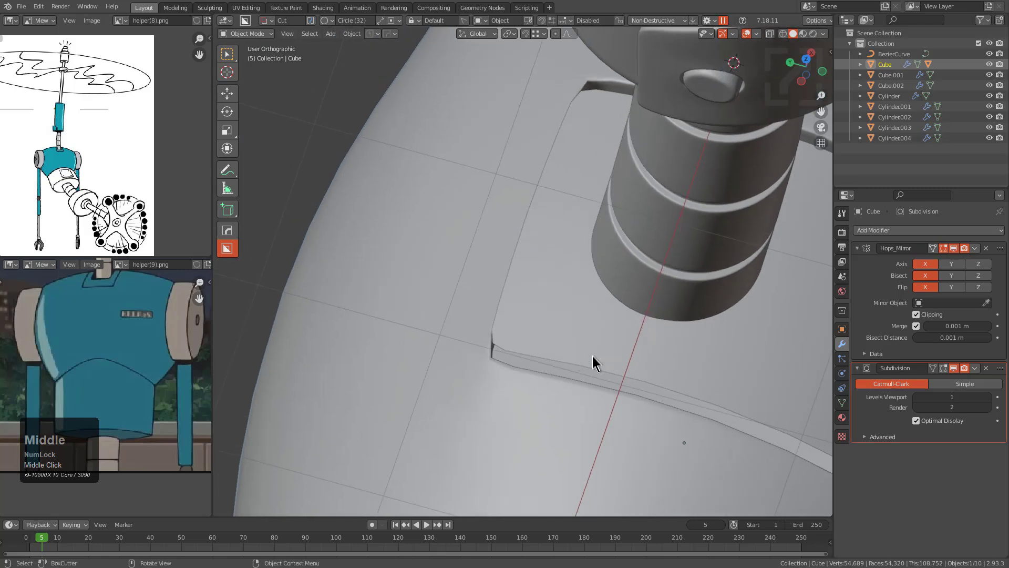
Step: Slide the torso vertex just outside the collar's rear corner along its edge to even out the corner spacing
key(Tab)
scroll(593, 359, down, 3)
shift+middle_drag(513, 314, 570, 263)
scroll(566, 272, up, 2)
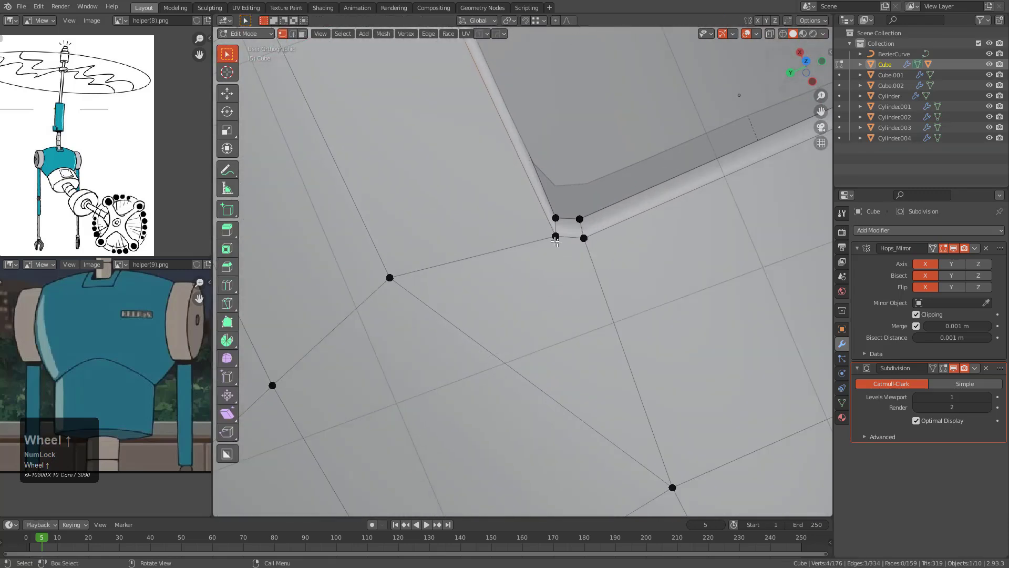
click(542, 228)
middle_drag(542, 227, 468, 186)
scroll(461, 104, up, 3)
key(g)
key(g)
click(469, 184)
Step: Check the smoothed torso and slide the vertex just outside the collar's front corner along its edge
key(Tab)
scroll(547, 252, down, 4)
middle_drag(566, 339, 531, 299)
shift+middle_drag(531, 300, 501, 212)
shift+scroll(501, 212, down, 1)
key(Tab)
scroll(533, 240, up, 5)
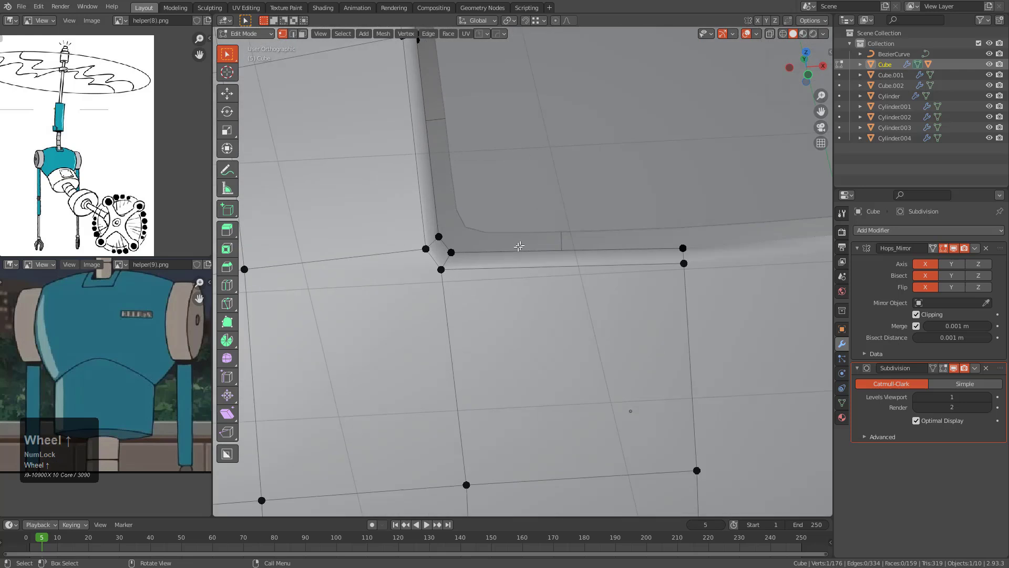
click(505, 252)
key(g)
key(g)
click(509, 252)
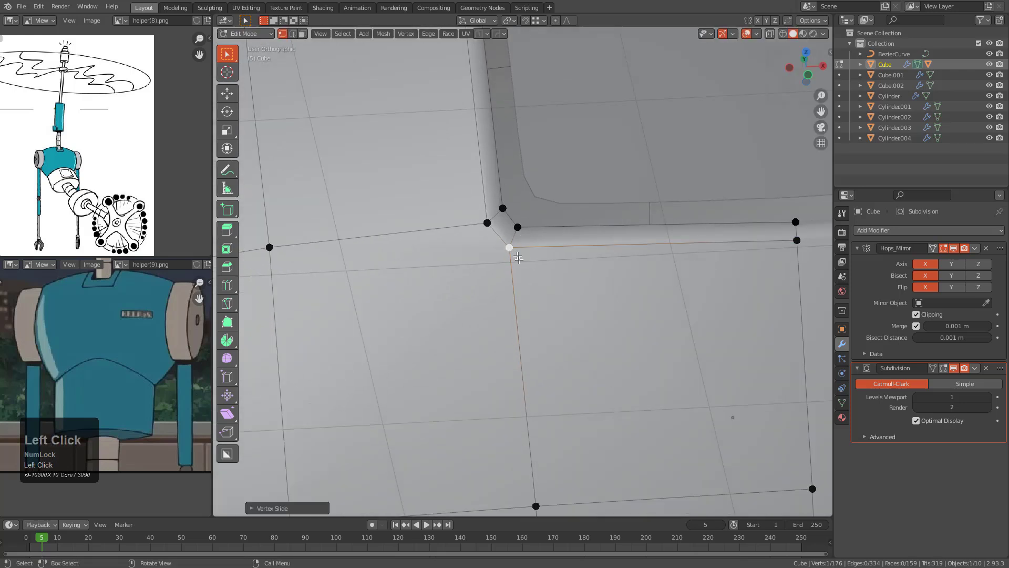
Step: Cut an extra edge loop across the torso faces below the collar's front edge and slide its vertices farther from the collar
scroll(586, 241, down, 3)
key(ctrl+r)
ctrl+click(548, 295)
click(547, 296)
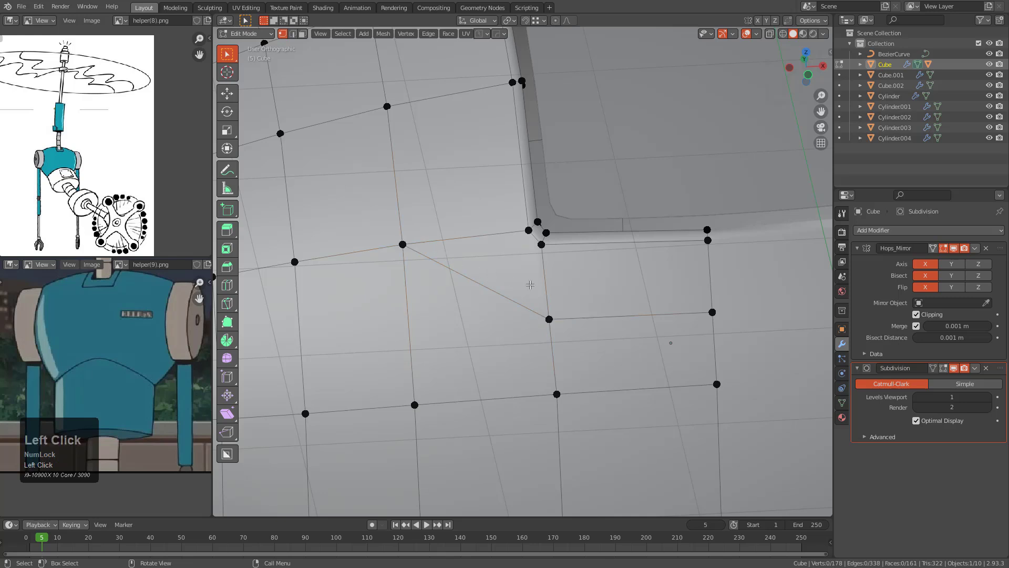
shift+click(705, 309)
key(g)
key(g)
click(589, 352)
scroll(589, 385, down, 3)
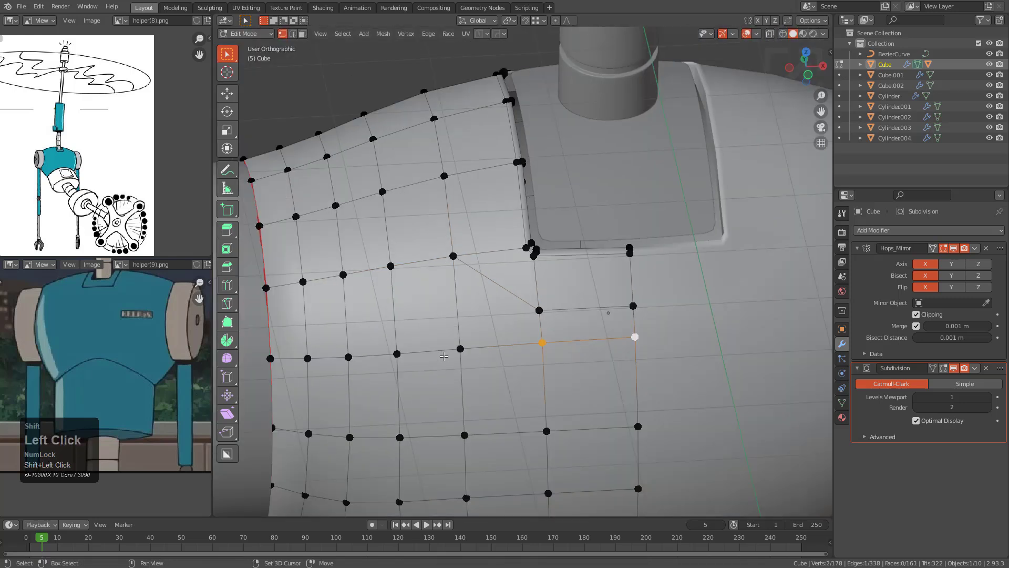
Step: Dissolve the surplus horizontal edge loop across the torso below the collar's front edge and check the smoothed surface
middle_drag(594, 351, 506, 291)
key(2)
key(ctrl+x)
key(Tab)
scroll(435, 275, down, 3)
key(Tab)
scroll(458, 278, up, 1)
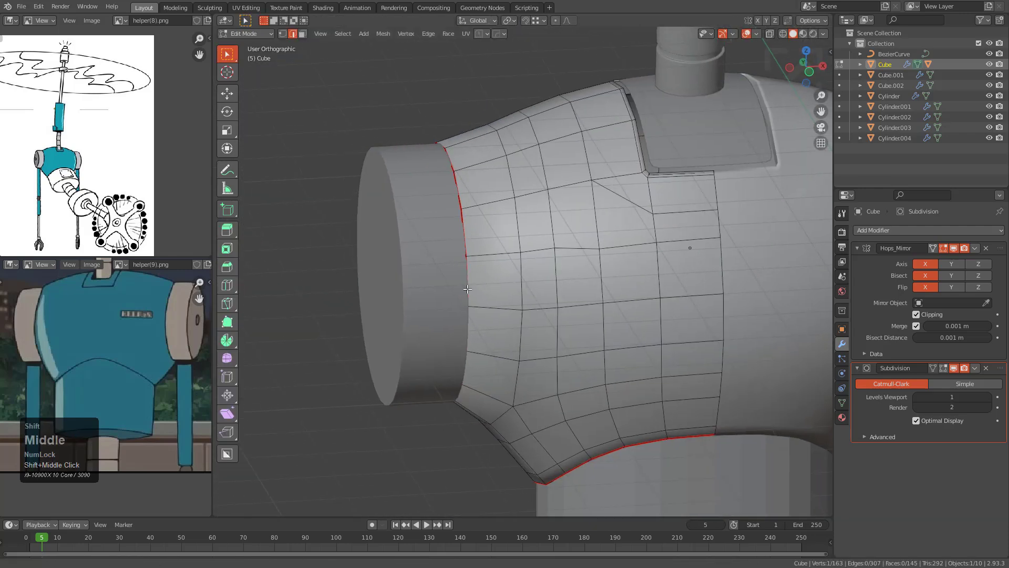
Step: Isolate the torso in local view and inspect the faces and seam edges of its shoulder cap
key(alt+z)
key(KP_Divide)
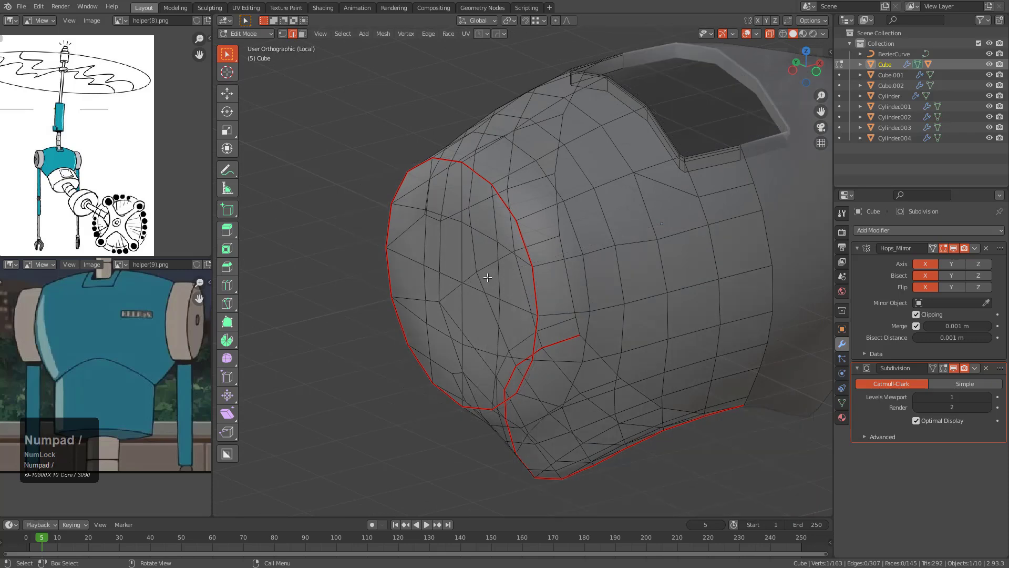
key(alt+z)
key(3)
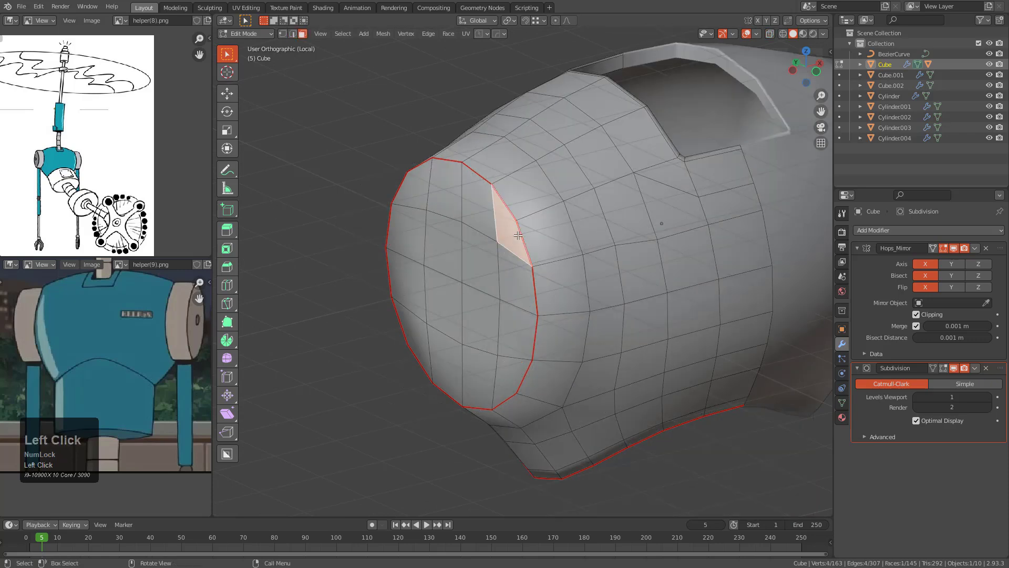
key(Tab)
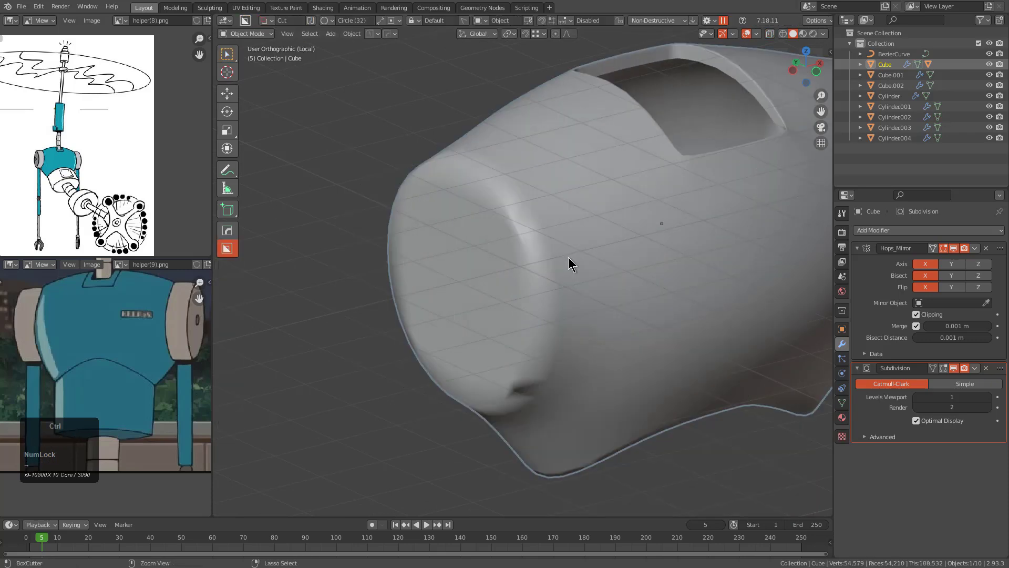
Step: Apply crease, bevel weight, seam and sharp marks from the existing seam edges with the HOps Sharp Manager
key(ctrl+grave)
key(Escape)
key(q)
mouse_move(585, 306)
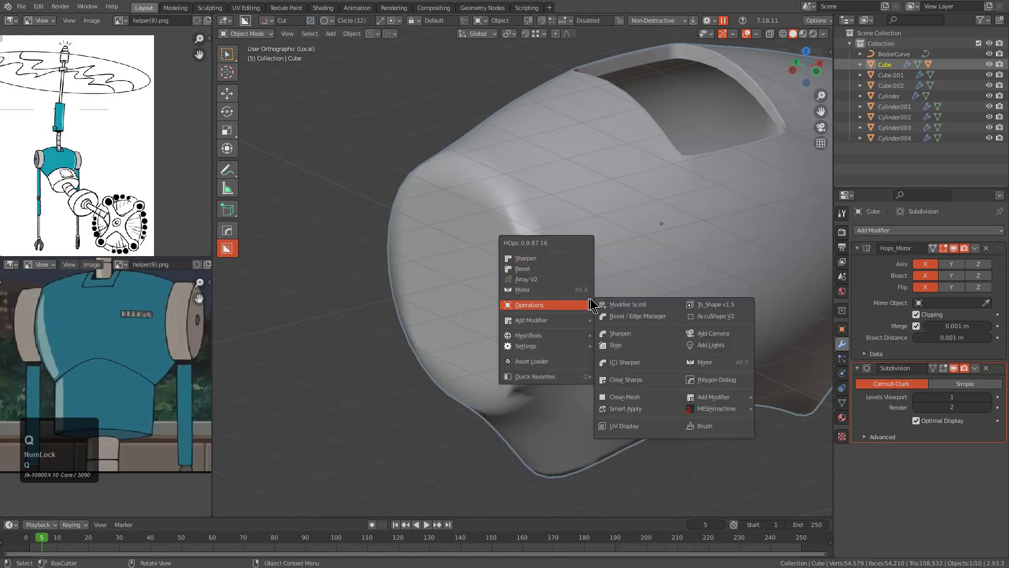
click(655, 318)
drag(657, 304, 683, 178)
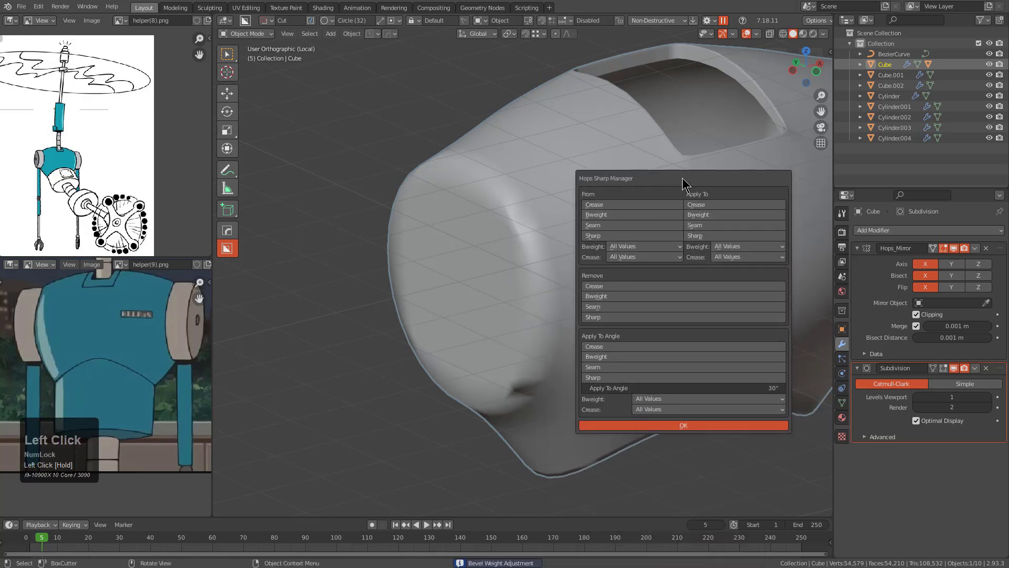
click(642, 227)
click(705, 226)
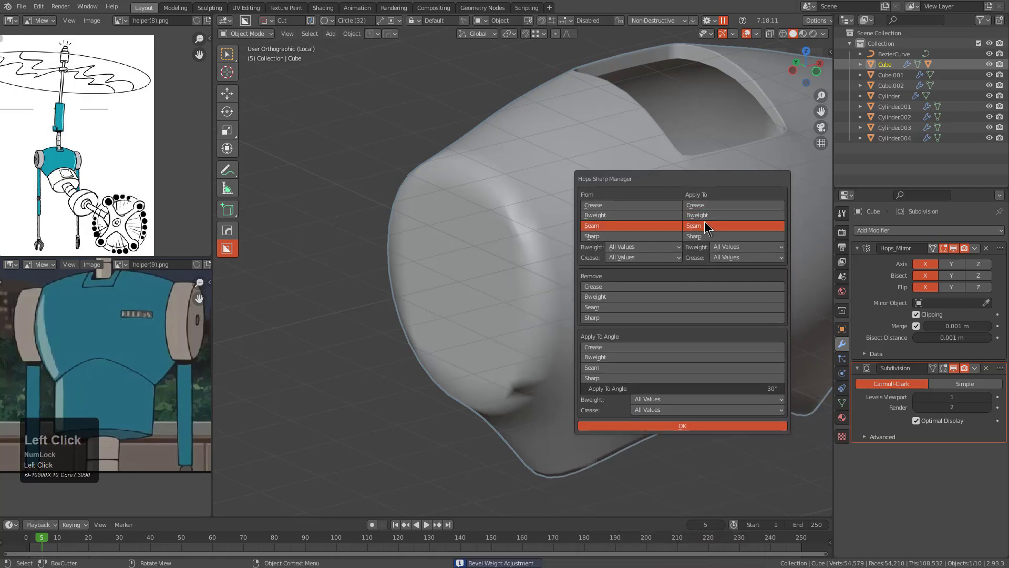
shift+drag(714, 206, 707, 219)
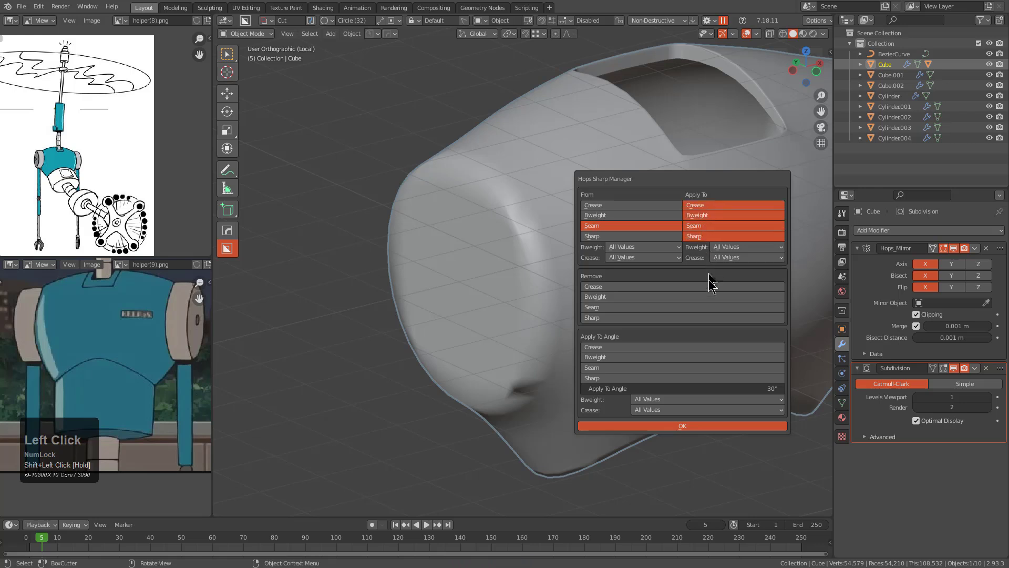
click(683, 424)
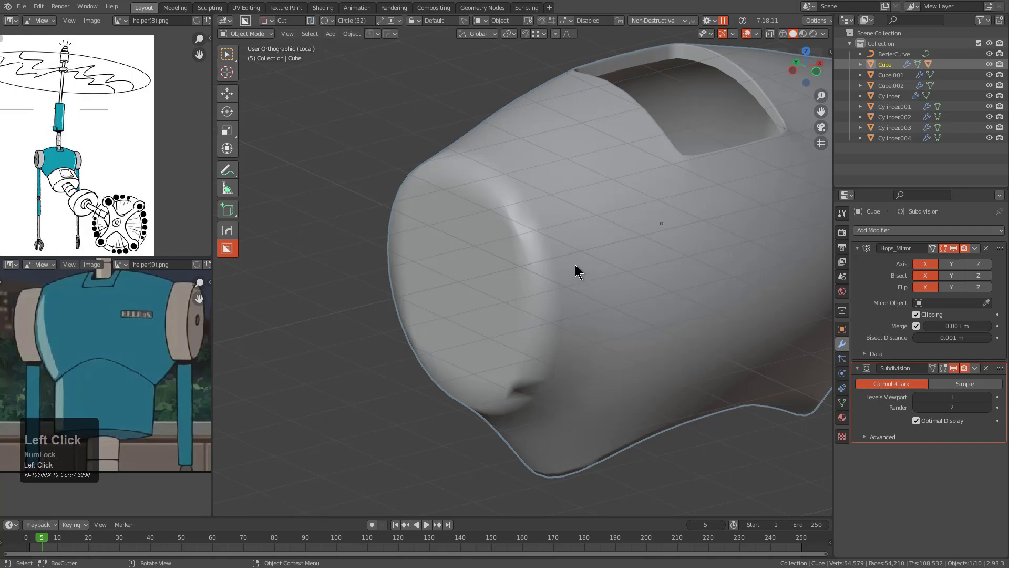
Step: Select the torso's seam edges with Select Similar, run HOps Mark on them and check the HOps Helper options
shift+middle_drag(577, 273, 542, 322)
key(Tab)
key(shift+g)
click(468, 350)
key(q)
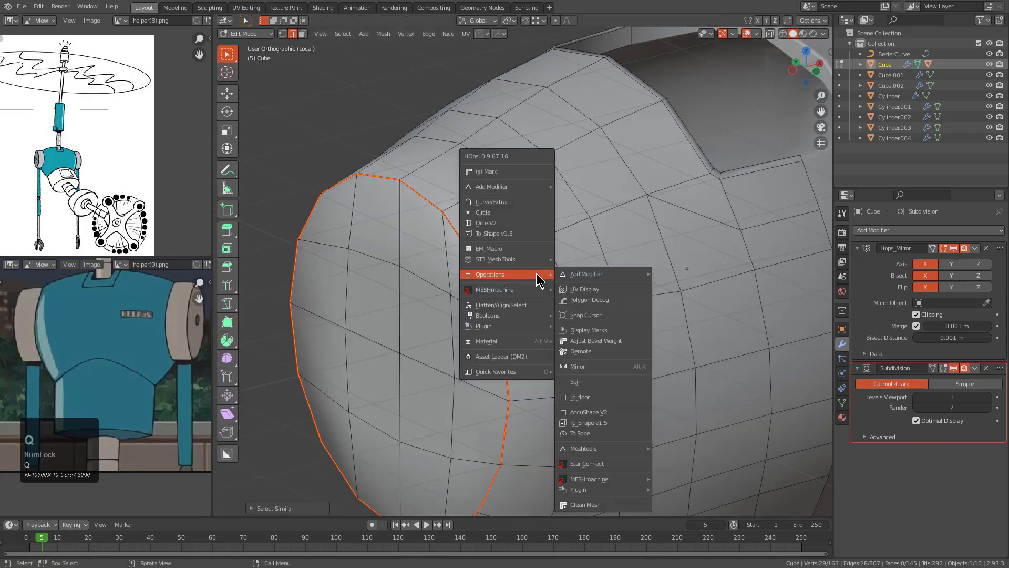
click(522, 172)
key(Tab)
key(ctrl+grave)
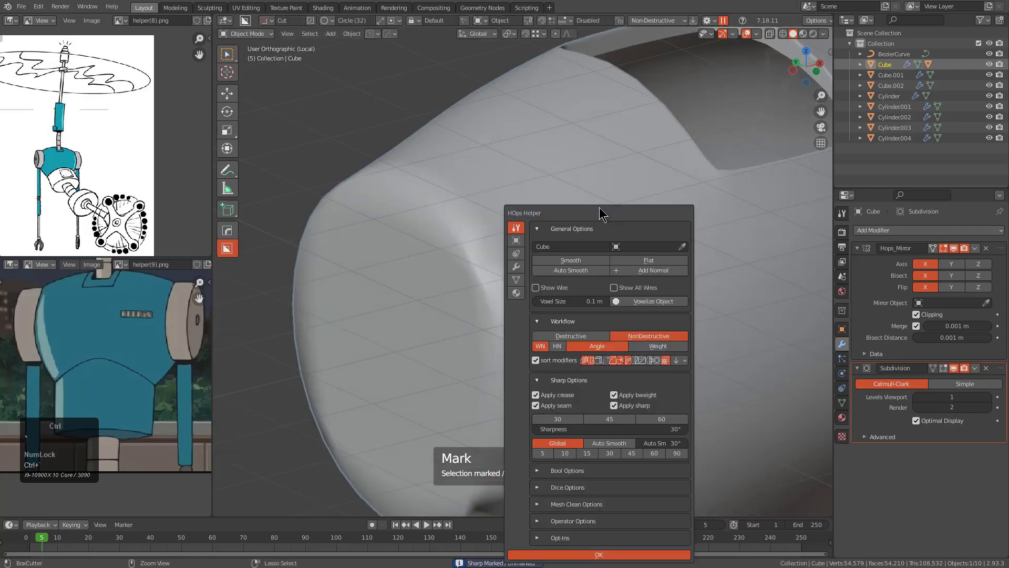
click(561, 266)
Step: Select the wall edges at a corner of the torso's collar opening and edge-slide them slightly
middle_drag(565, 269, 543, 270)
shift+middle_drag(596, 240, 568, 255)
scroll(568, 255, up, 3)
middle_drag(568, 255, 467, 236)
scroll(466, 235, up, 3)
key(Tab)
key(Tab)
key(Tab)
click(518, 246)
key(KP_Decimal)
scroll(518, 293, down, 2)
middle_drag(518, 294, 497, 320)
scroll(509, 313, down, 2)
shift+click(517, 347)
middle_drag(519, 356, 574, 360)
key(g)
key(g)
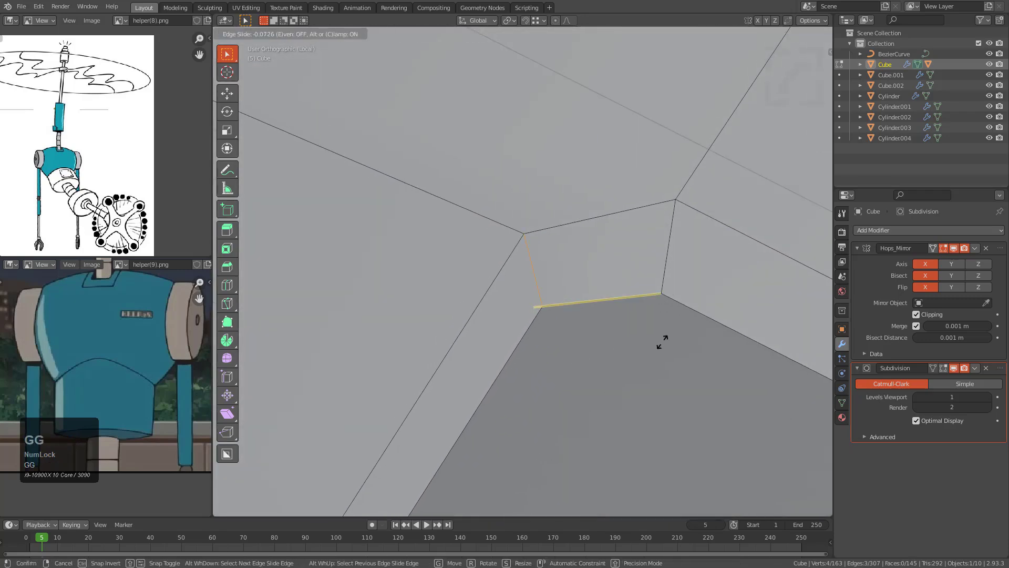
click(244, 259)
Step: Set the torso's viewport subdivision to level 2 and check the collar opening's smoothed corners
scroll(426, 253, down, 3)
scroll(494, 278, down, 6)
middle_drag(494, 278, 684, 336)
key(Tab)
scroll(591, 303, down, 1)
shift+middle_drag(592, 304, 525, 349)
key(ctrl+2)
scroll(499, 315, down, 4)
scroll(559, 367, up, 4)
scroll(531, 342, down, 4)
Step: Vertex-slide two vertices beside the front corner of the collar opening to refine the corner's support spacing
key(Tab)
scroll(528, 315, up, 8)
scroll(532, 297, up, 2)
key(1)
click(520, 302)
key(g)
key(g)
click(529, 308)
click(513, 271)
key(g)
key(g)
click(515, 264)
Step: Select the rim and wall vertex column at the collar opening's rear corner and edge-slide it
scroll(516, 264, down, 5)
shift+middle_drag(583, 190, 503, 320)
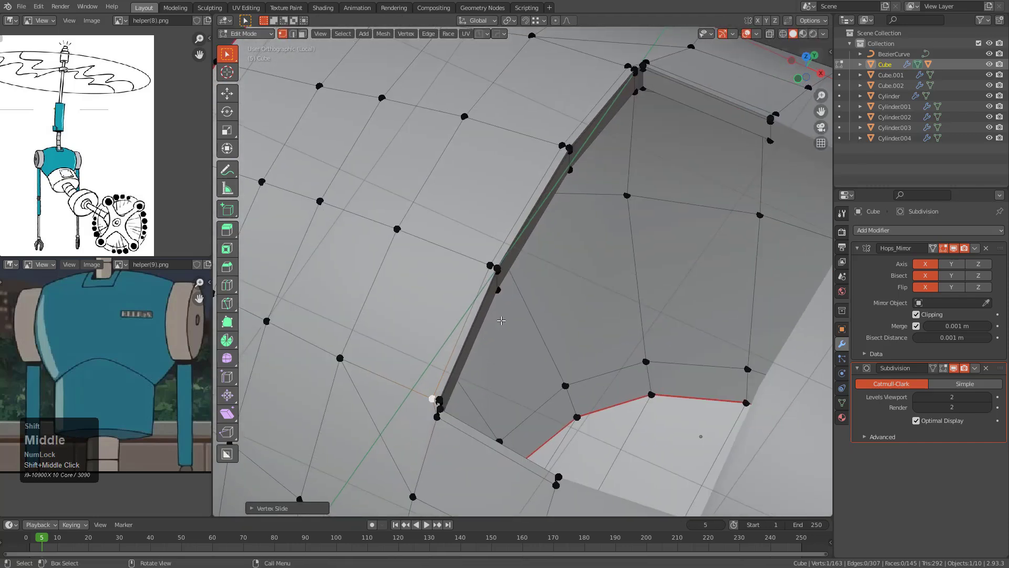
scroll(575, 230, down, 1)
shift+middle_drag(648, 215, 530, 265)
scroll(529, 265, up, 2)
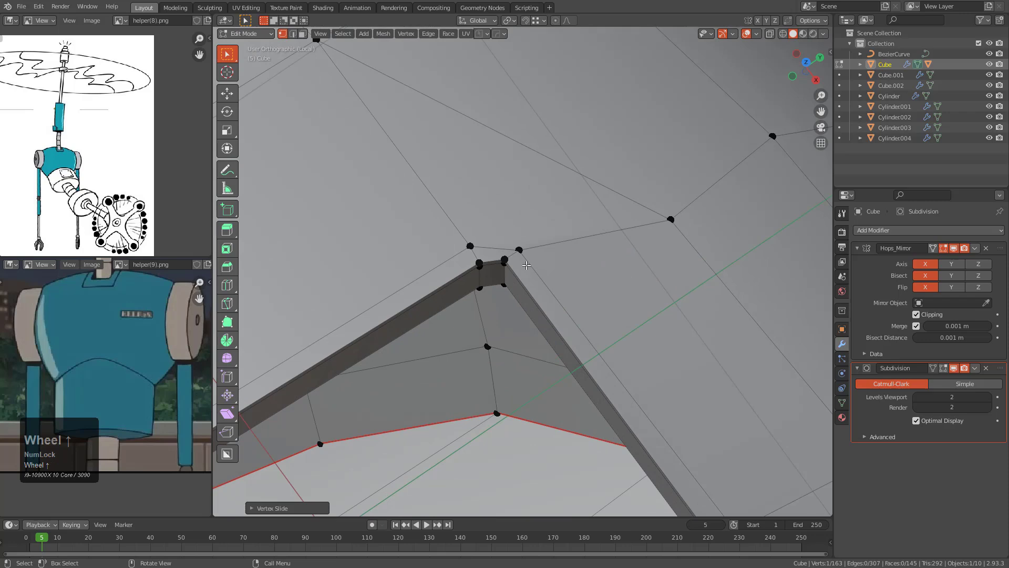
scroll(485, 283, up, 3)
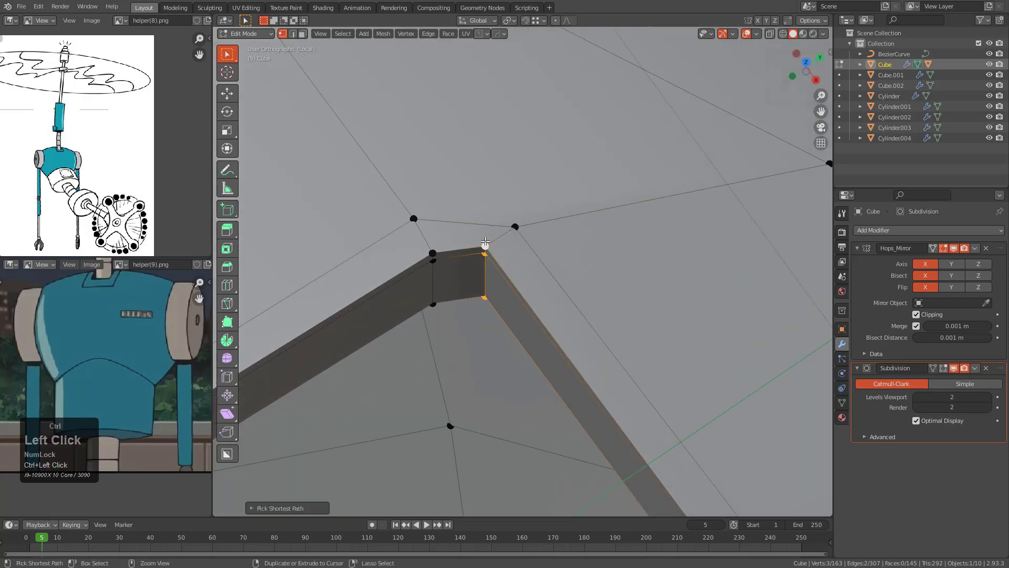
key(g)
key(g)
scroll(490, 255, down, 6)
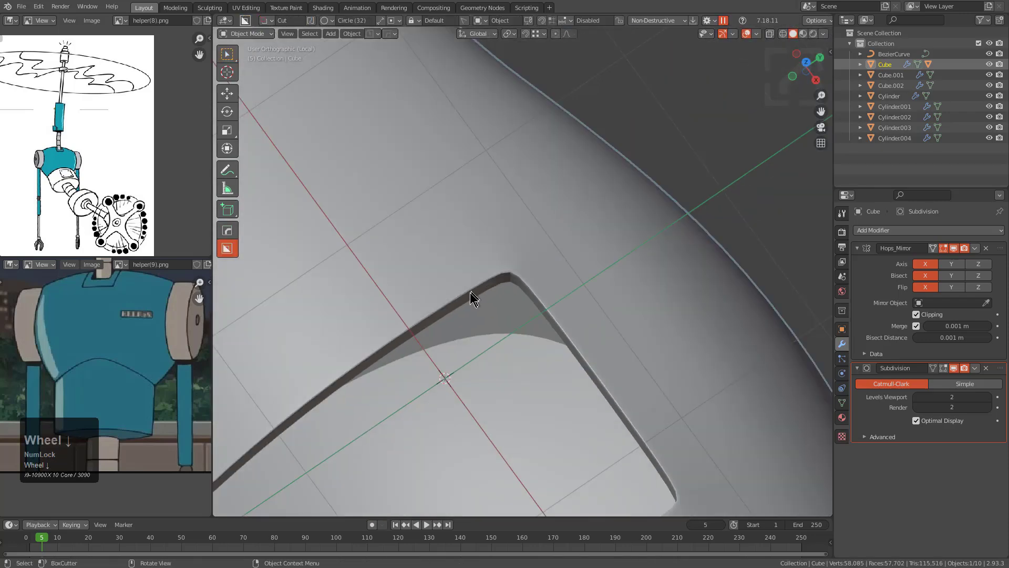
Step: Exit local view, select the separate collar panel around the neck and open its mesh for editing
key(KP_Divide)
key(alt+a)
middle_drag(439, 326, 565, 231)
scroll(514, 289, down, 4)
click(566, 231)
key(KP_Decimal)
key(Tab)
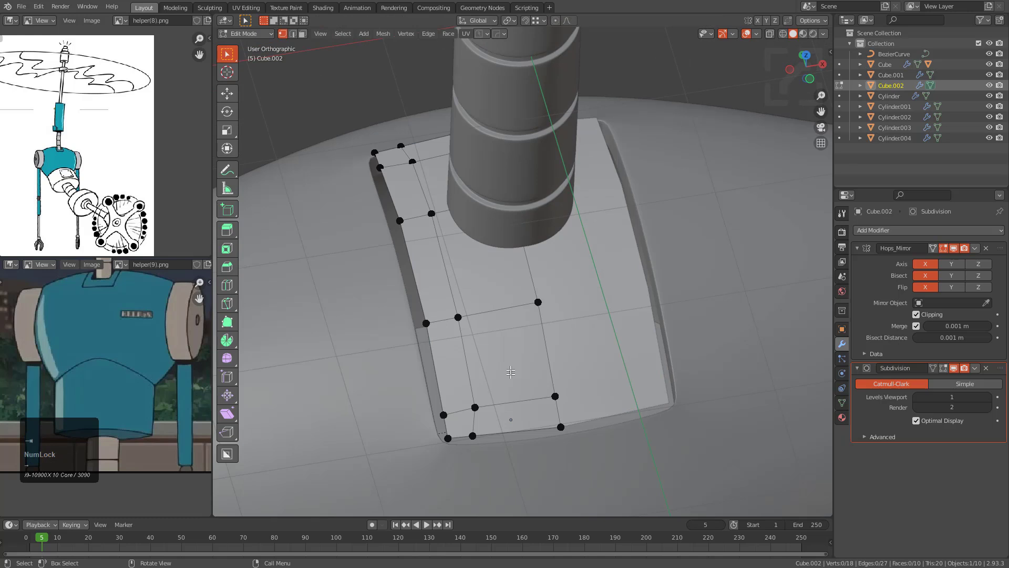
Step: Slide and reposition the collar panel's front-edge vertices to fit the torso opening
scroll(513, 326, up, 3)
drag(456, 339, 461, 383)
click(492, 395)
key(g)
key(g)
click(499, 393)
middle_drag(492, 394, 611, 349)
key(g)
click(654, 321)
Step: Select the collar panel's outer boundary edges and extrude them downward to form its side walls
key(2)
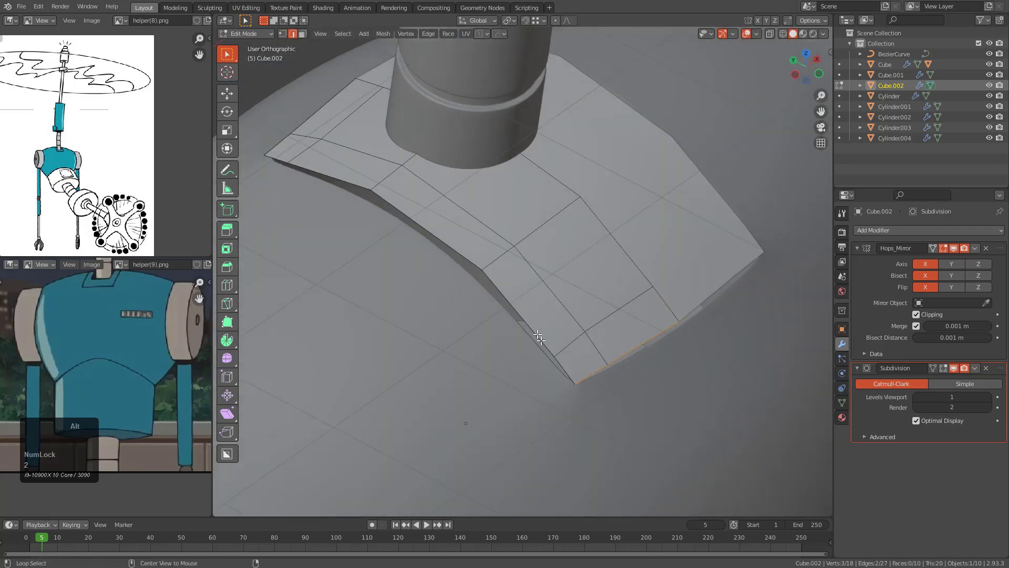
middle_drag(446, 286, 492, 297)
shift+middle_drag(491, 298, 504, 286)
alt+shift+click(277, 219)
middle_drag(277, 219, 383, 241)
key(e)
click(499, 266)
Step: Add a centered edge loop around the collar panel's extruded side walls
mouse_move(500, 266)
middle_down()
mouse_move(500, 277)
mouse_move(492, 274)
middle_up()
scroll(487, 273, up, 3)
ctrl+click(482, 278)
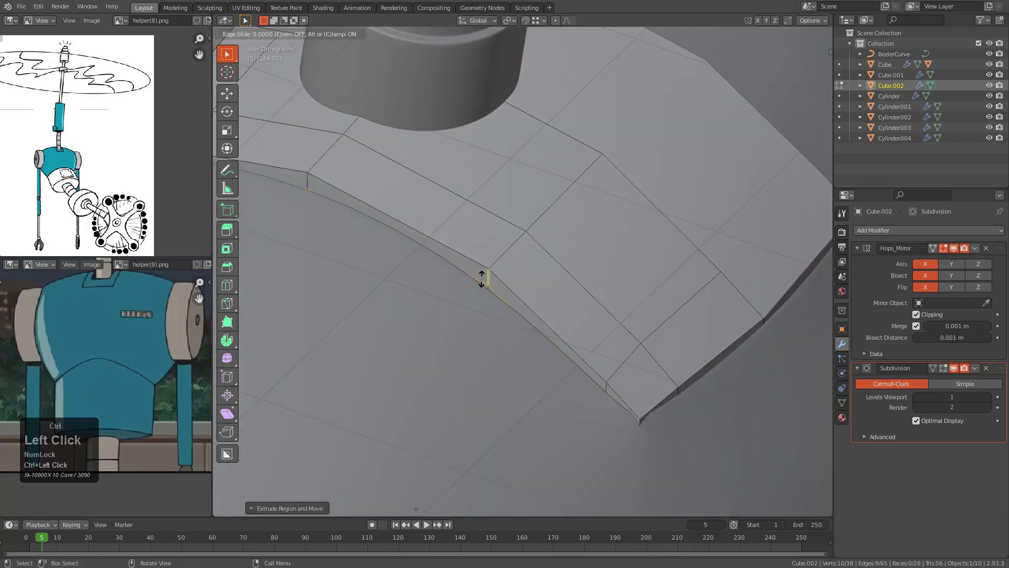
click(486, 274)
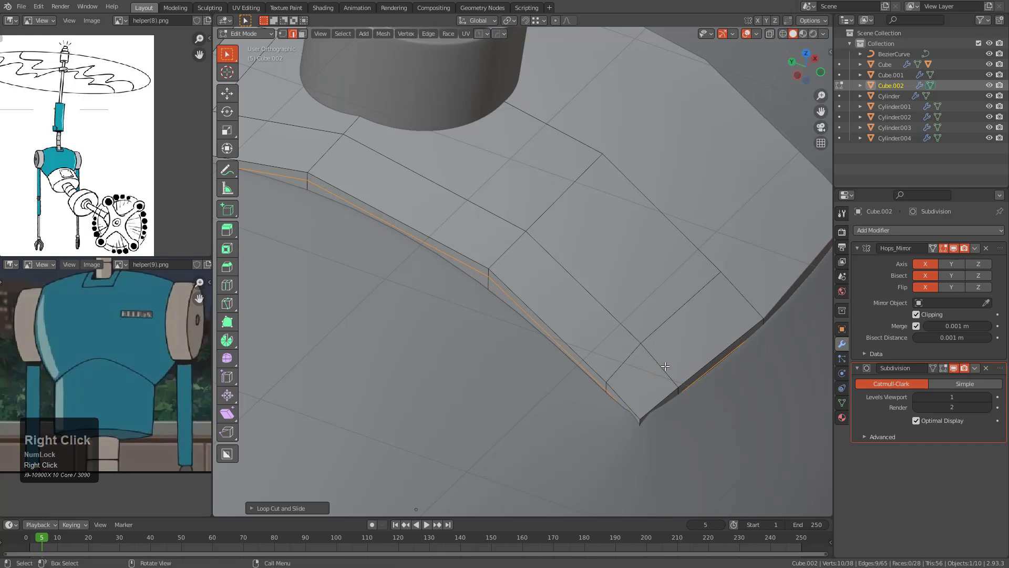
Step: Select the short cross edges of the collar panel's border faces and subdivide them
click(723, 287)
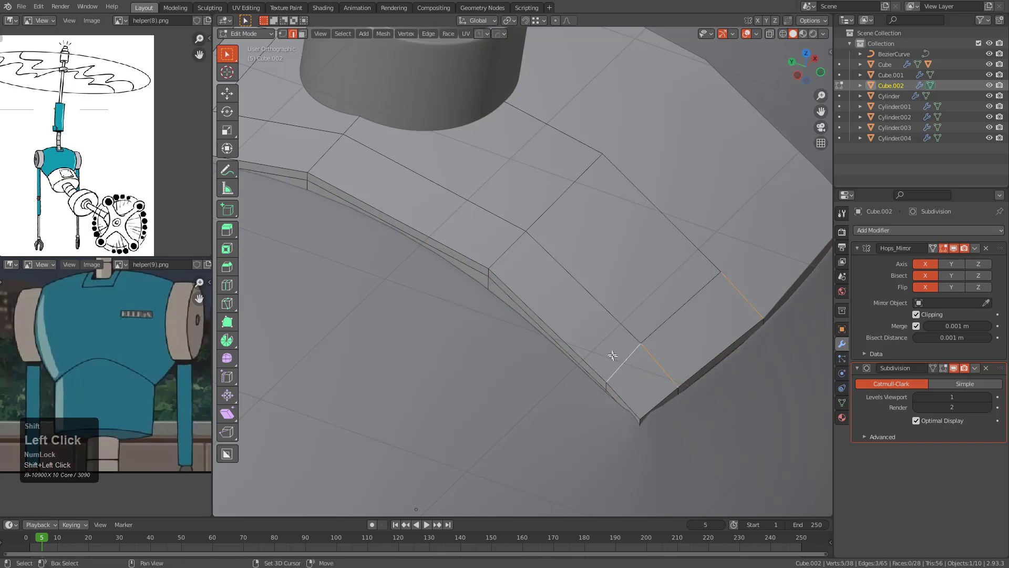
shift+click(504, 248)
middle_drag(504, 248, 506, 301)
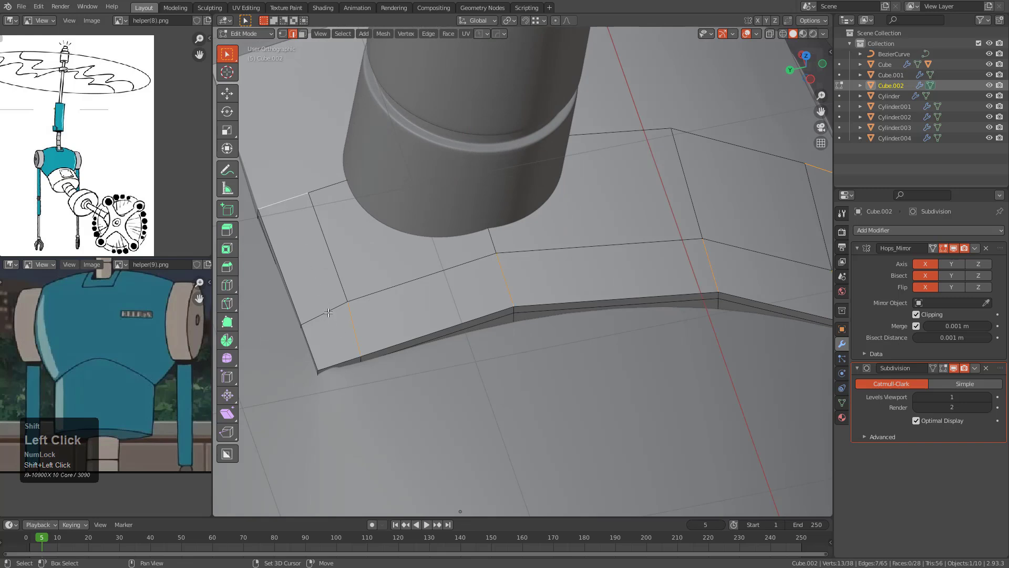
shift+click(328, 312)
right_click(329, 315)
click(302, 254)
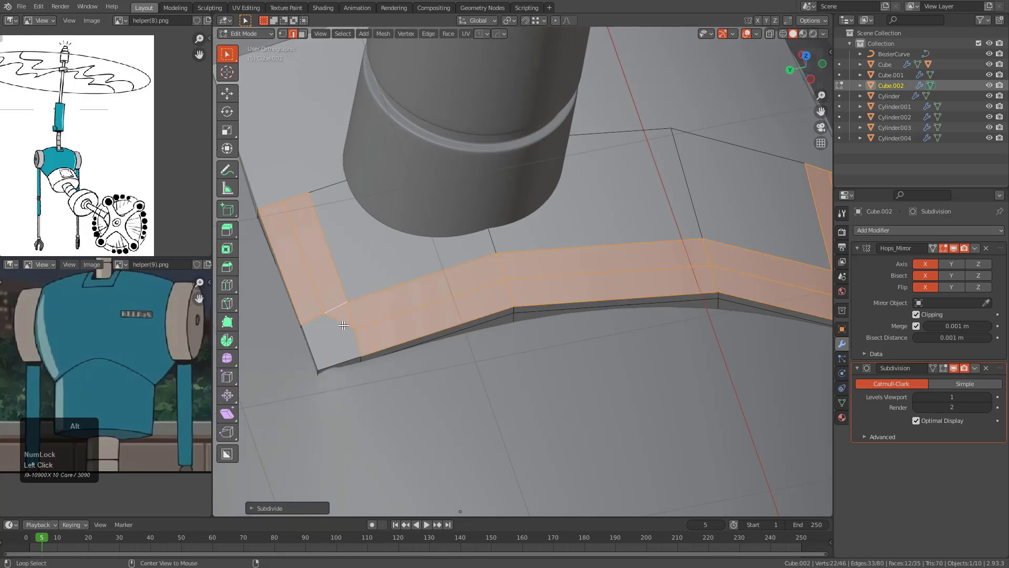
Step: Edge-slide the new border loop on the collar panel's top face close to its outer edge
click(389, 322)
key(g)
key(g)
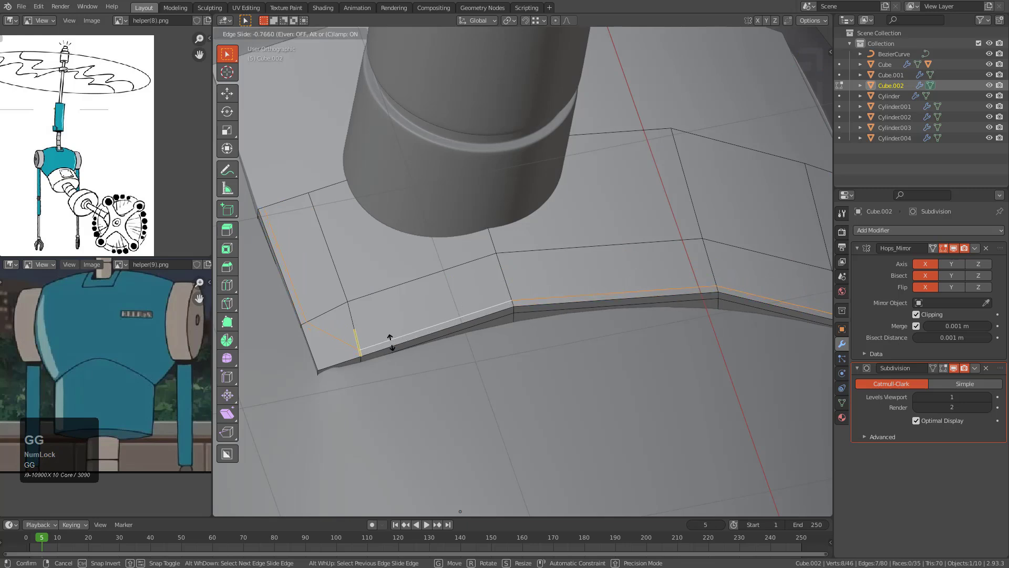
click(390, 343)
Step: Connect the collar panel's rear corner vertex to the inner grid vertex and slide the new intersection vertex toward the corner
middle_drag(390, 343, 449, 322)
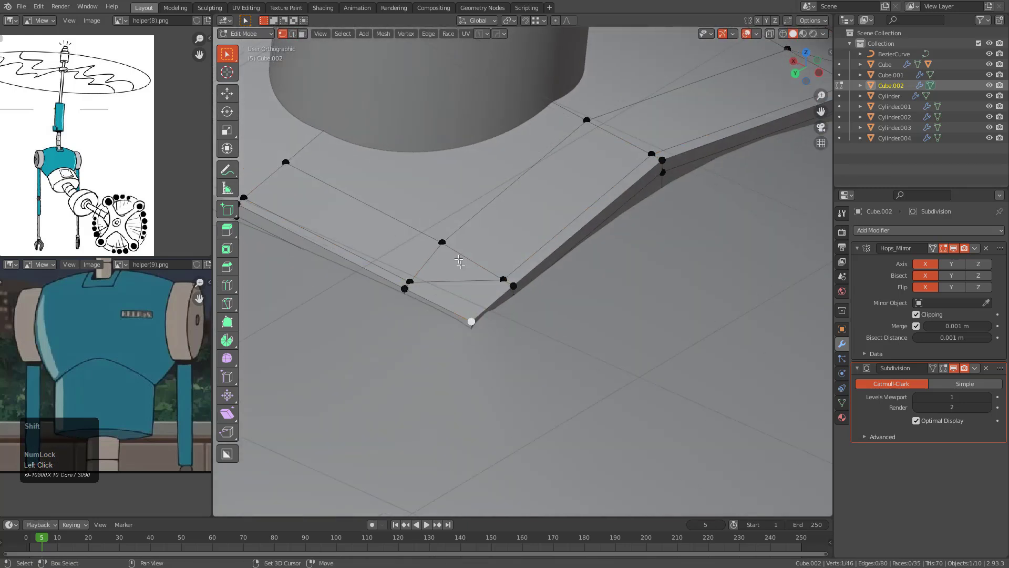
click(457, 281)
key(g)
key(g)
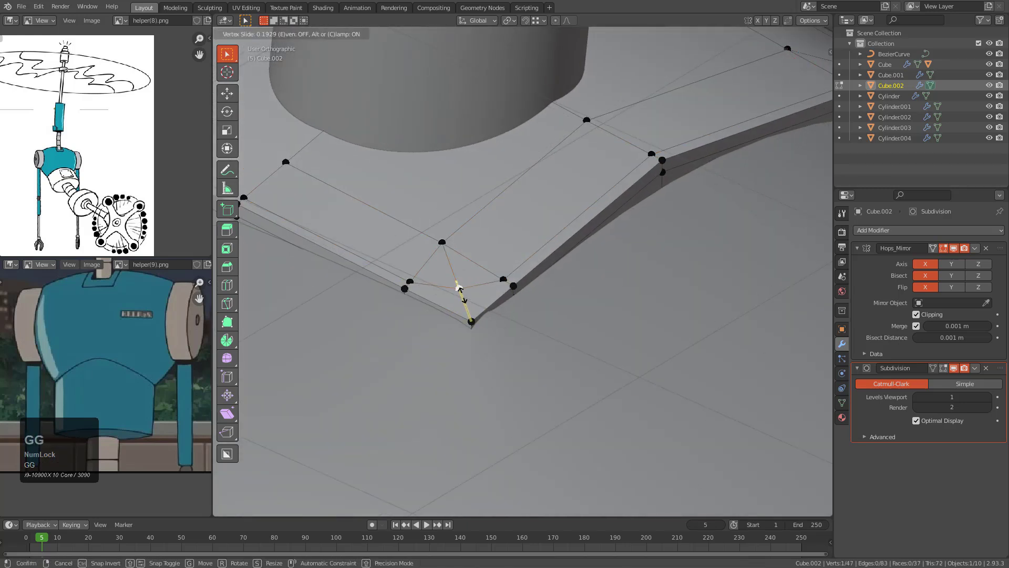
click(469, 312)
Step: Connect the collar panel's other corner vertex to its inner grid vertex and slide the new intersection vertex toward the corner
scroll(518, 288, down, 5)
middle_drag(517, 289, 489, 310)
shift+middle_drag(744, 379, 555, 319)
scroll(554, 319, up, 3)
scroll(554, 319, up, 2)
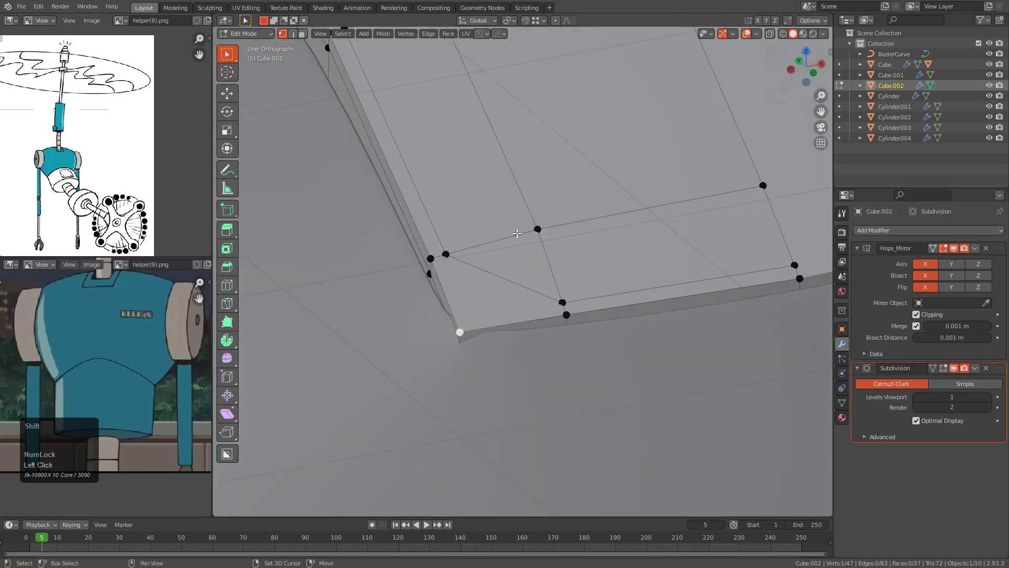
click(504, 277)
key(g)
key(g)
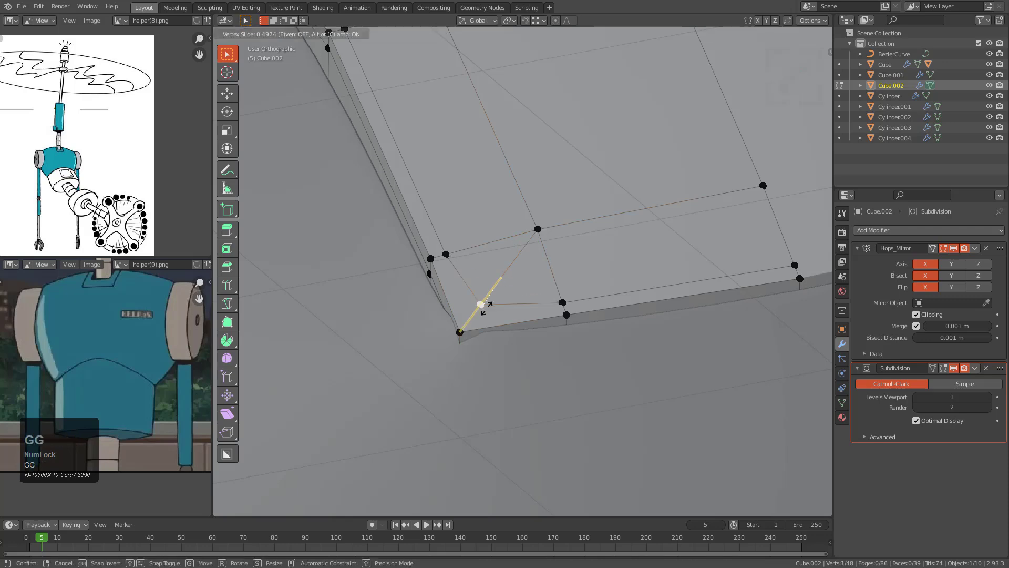
click(482, 315)
Step: Examine the subdivided collar panel and its corners in Object Mode
key(Tab)
scroll(498, 307, down, 7)
middle_drag(498, 307, 518, 316)
scroll(536, 318, down, 5)
key(alt+a)
scroll(532, 300, down, 2)
scroll(518, 315, up, 2)
shift+middle_drag(517, 316, 566, 353)
scroll(566, 353, up, 2)
Step: Select the three faces inside the collar panel's border and extrude them downward
click(552, 293)
key(Tab)
scroll(557, 326, up, 3)
key(3)
click(563, 357)
shift+click(515, 238)
shift+click(494, 190)
middle_drag(493, 191, 539, 308)
scroll(542, 306, up, 1)
key(e)
key(z)
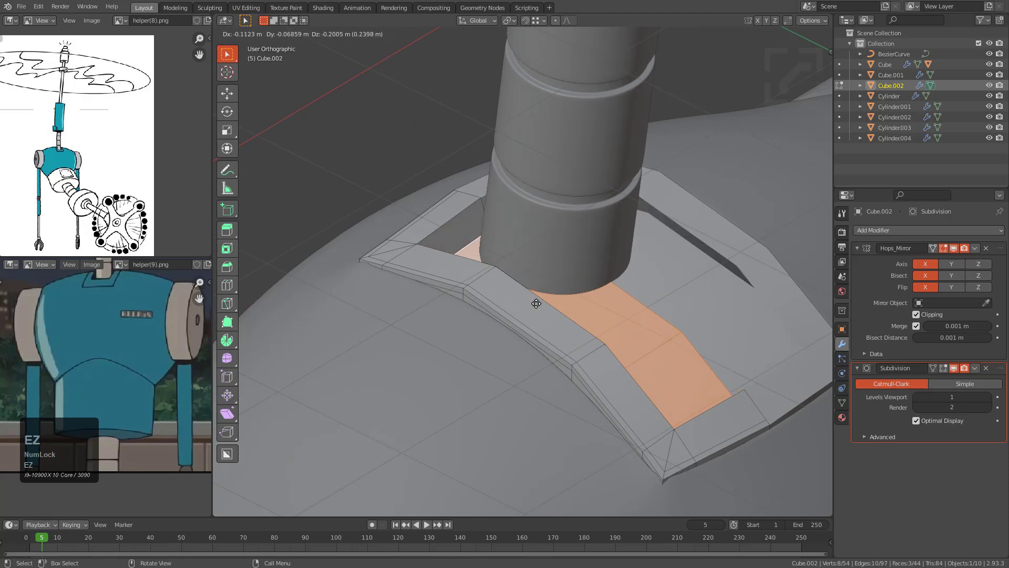
key(z)
click(537, 309)
Step: Isolate the collar panel in local view and delete the extruded inner floor faces, leaving only the walls
key(KP_Divide)
middle_drag(507, 336, 610, 275)
key(x)
click(599, 378)
scroll(616, 272, up, 3)
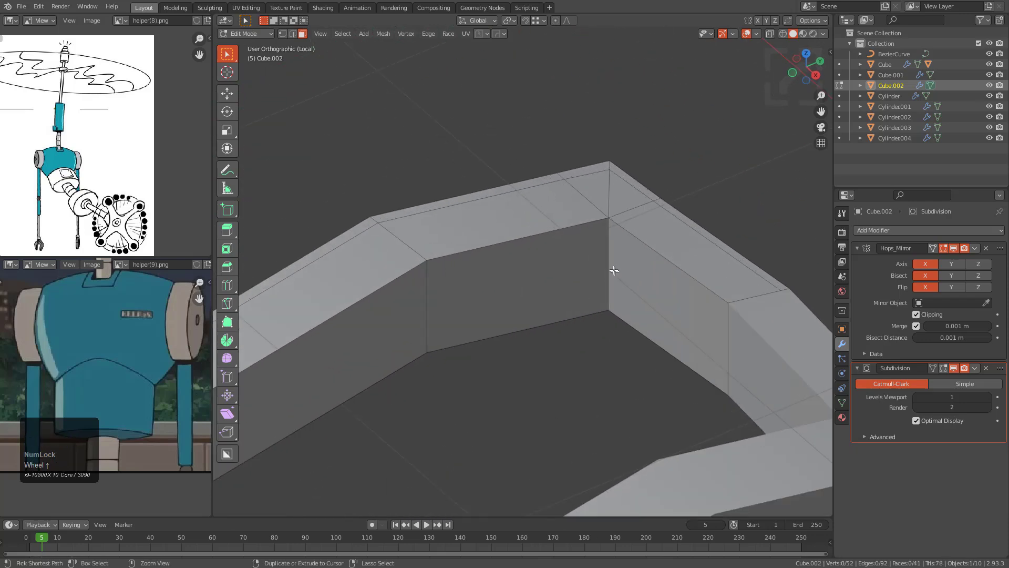
Step: Add two edge loops around the collar panel's inner walls, one close to the upper edge and one close to the lower edge
key(ctrl+r)
click(615, 272)
ctrl+click(609, 288)
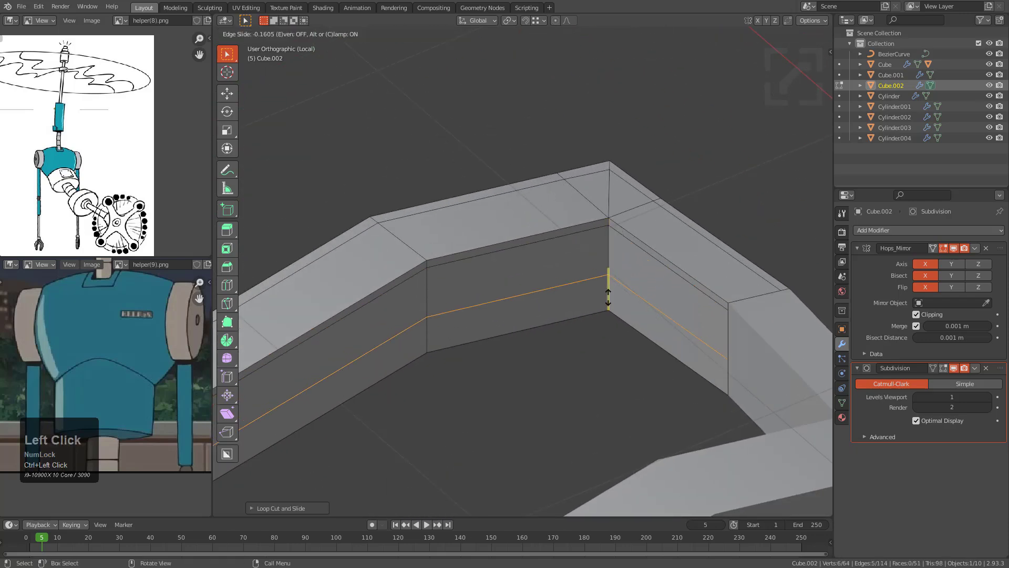
click(608, 318)
key(Tab)
scroll(538, 299, down, 2)
Step: Bevel the inner corner's vertical edges together with the diagonal edge across the top face, using 2 segments
key(Tab)
middle_drag(537, 299, 568, 263)
scroll(552, 263, up, 1)
scroll(568, 252, up, 5)
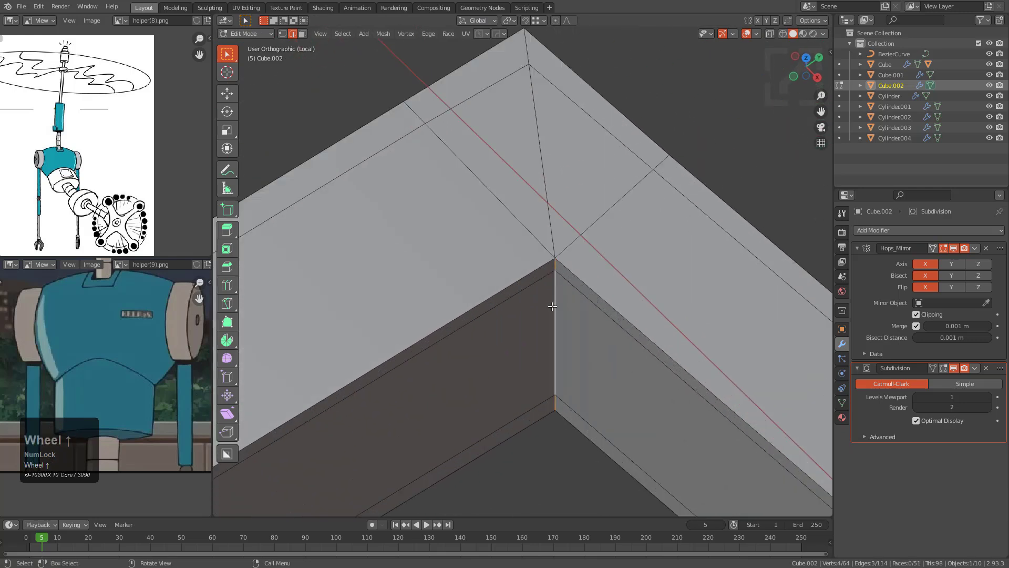
shift+click(558, 224)
scroll(558, 224, down, 3)
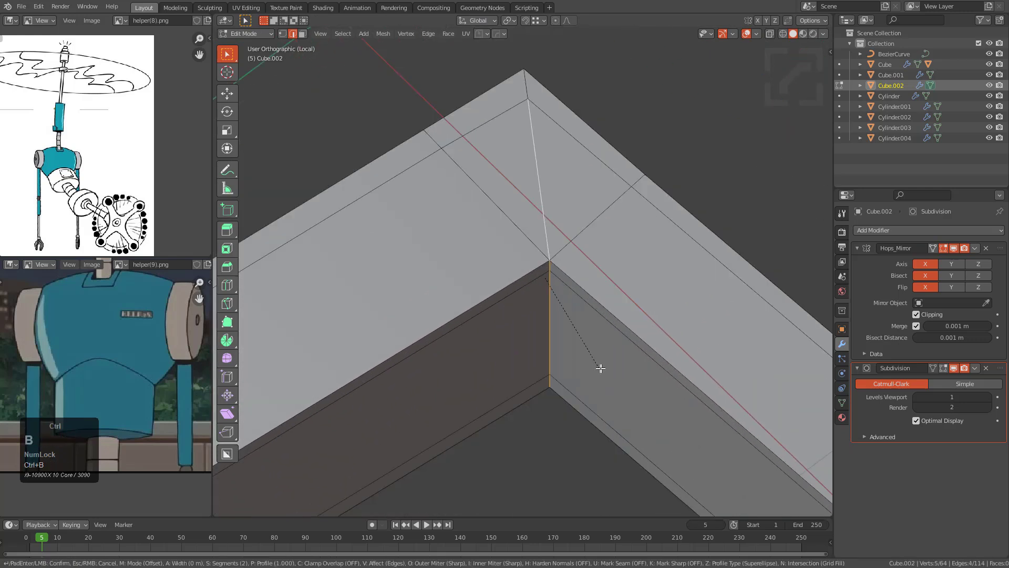
key(ctrl+b)
scroll(622, 378, down, 1)
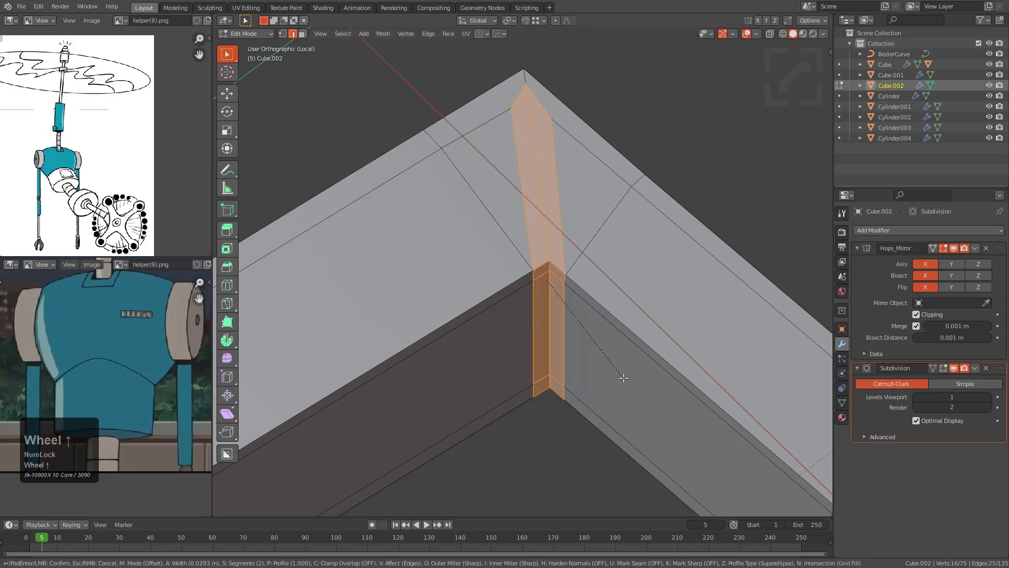
click(628, 378)
Step: Try to merge the bevel's vertices at the outer end of the corner
shift+middle_drag(536, 104, 496, 185)
scroll(496, 185, up, 4)
key(1)
click(469, 141)
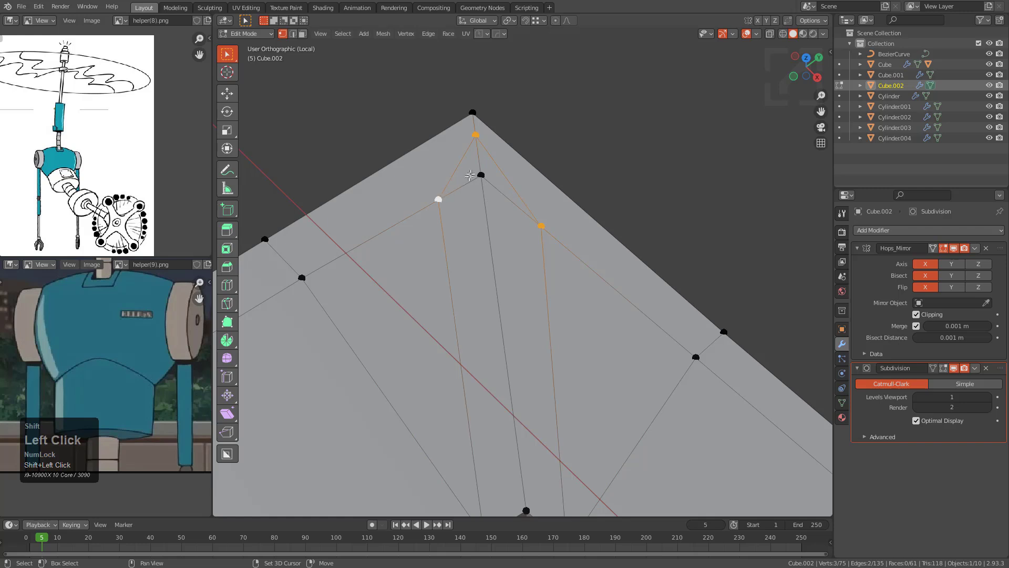
key(m)
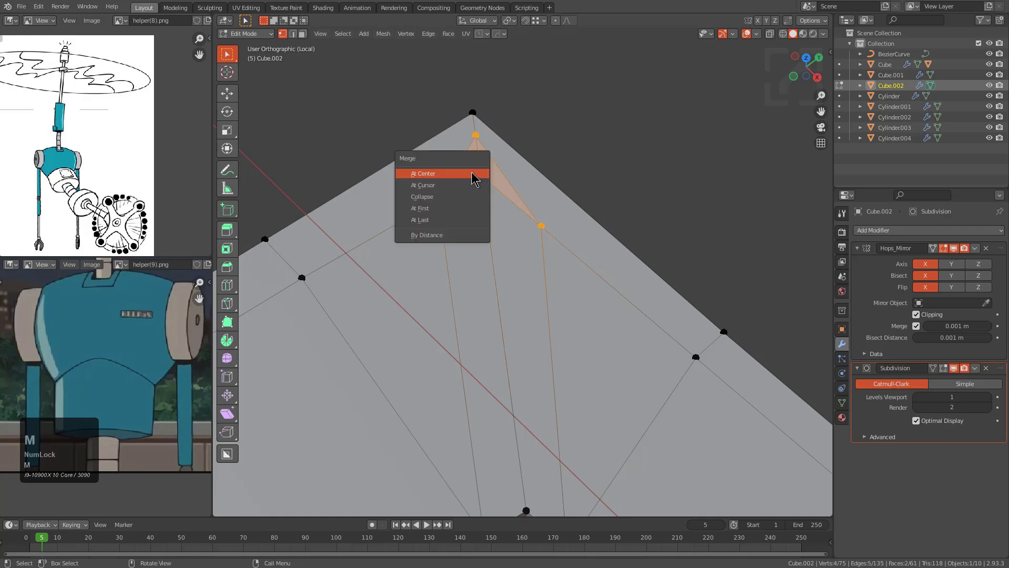
click(457, 220)
middle_drag(457, 227, 510, 338)
key(2)
scroll(530, 364, down, 2)
key(ctrl+z)
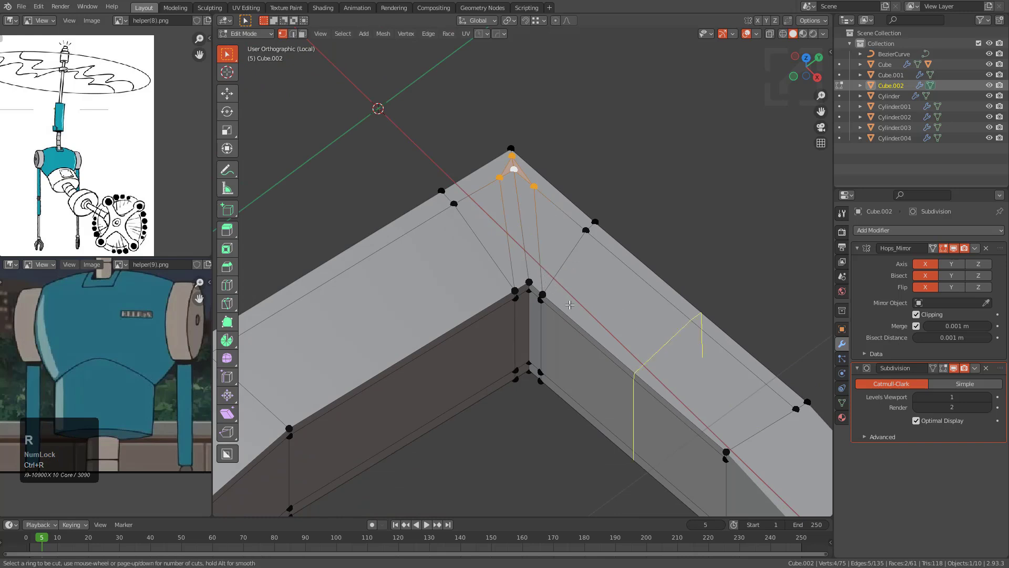
Step: Add edge loops along both top border strips beside the beveled corner, close to the inner edge
click(563, 266)
click(555, 275)
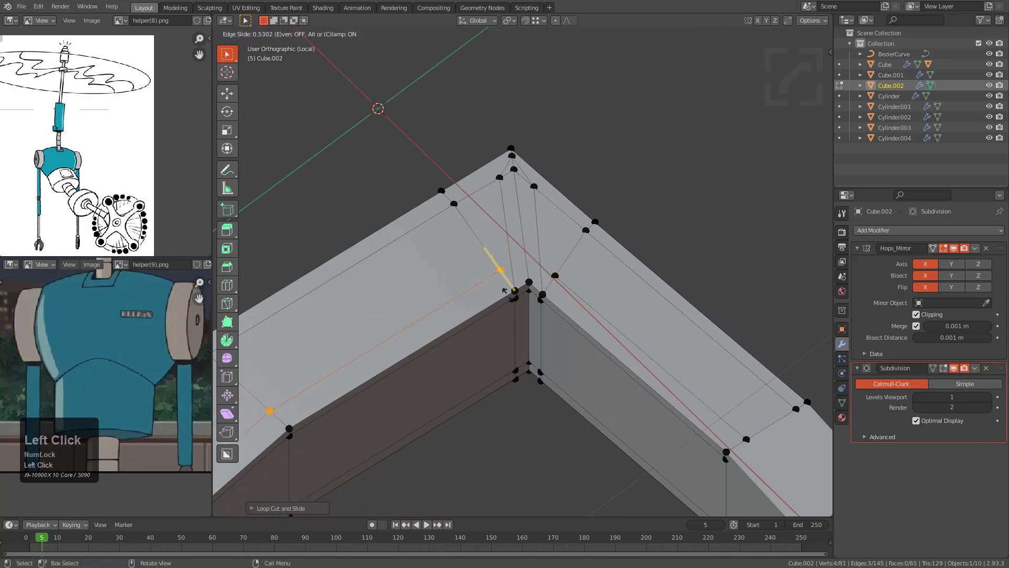
scroll(523, 272, up, 2)
key(ctrl+r)
click(527, 241)
right_click(527, 240)
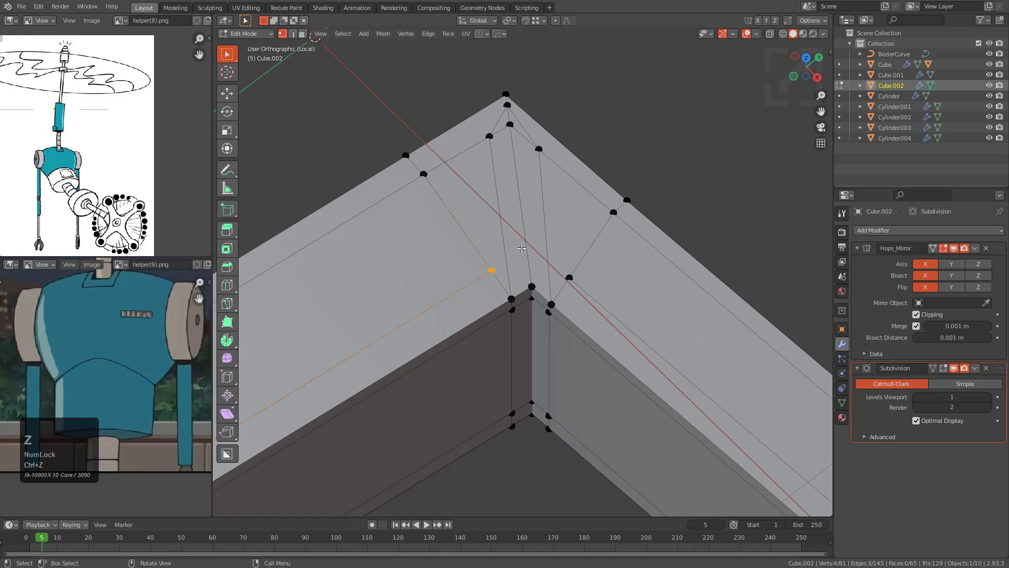
Step: Knife-cut across the beveled corner between the two new loops and slide one cut vertex onto the neighbouring loop vertex
scroll(522, 263, up, 2)
key(k)
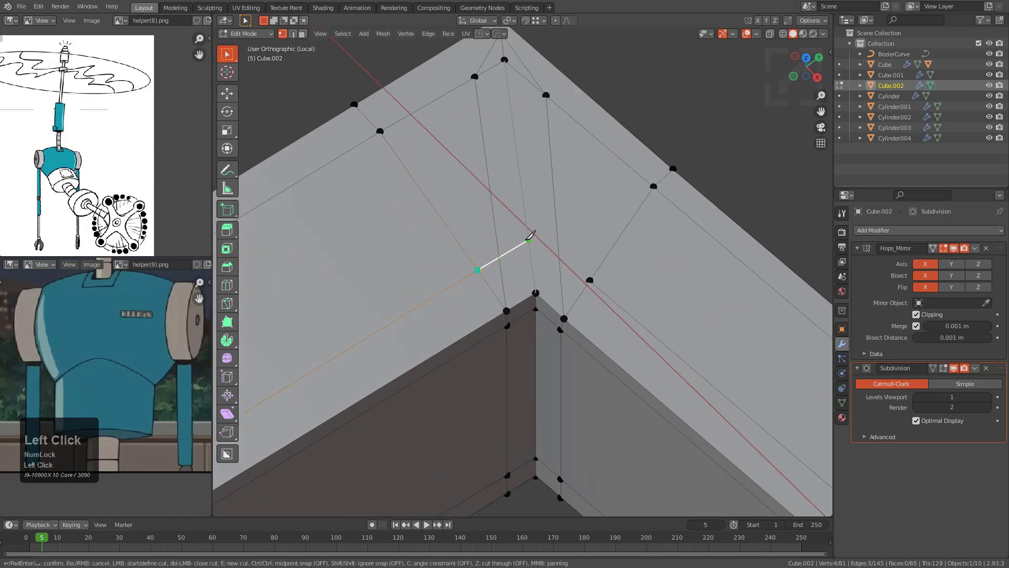
key(KP_Enter)
click(499, 256)
key(g)
key(g)
click(478, 270)
key(g)
right_click(513, 261)
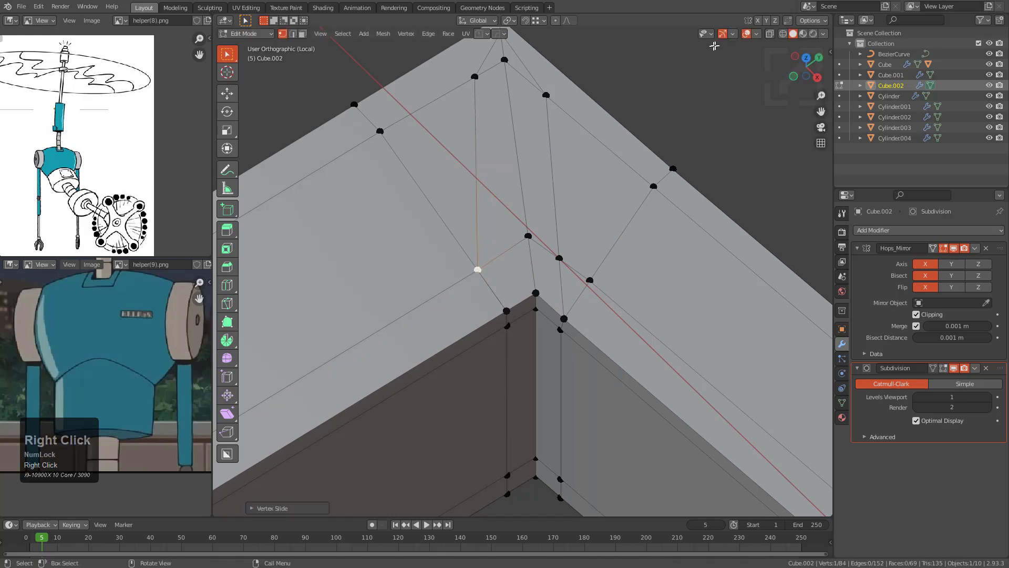
Step: Enable Auto Merge and slide the cut's two side vertices into the neighbouring loop vertices
key(g)
key(g)
click(491, 282)
key(g)
key(g)
click(444, 308)
click(560, 256)
key(g)
key(g)
click(603, 304)
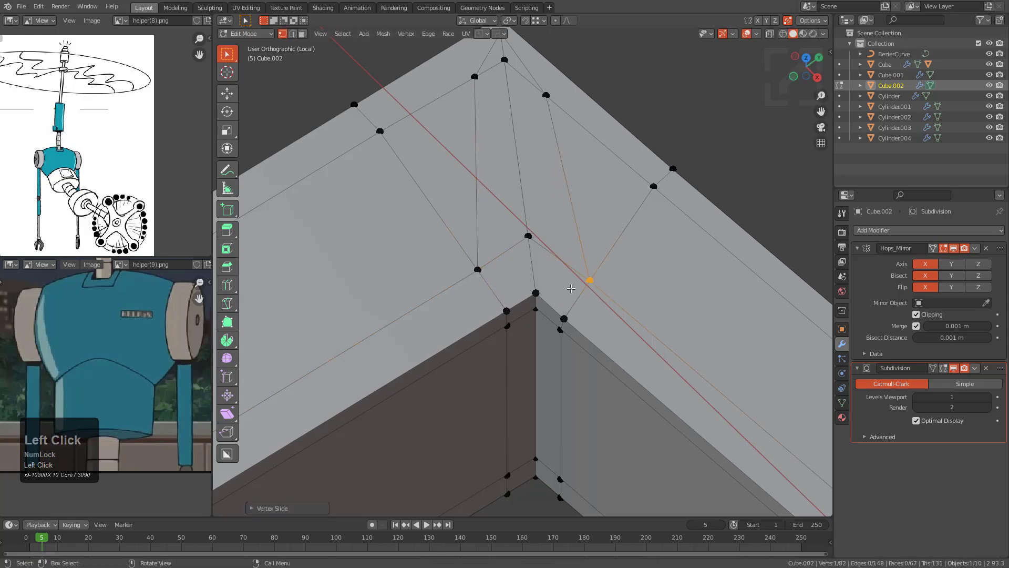
Step: Try dissolving the bevel edges that meet near the outer corner's tip
scroll(588, 292, down, 2)
key(ctrl+r)
scroll(568, 300, up, 2)
shift+middle_drag(511, 234, 525, 264)
scroll(524, 264, down, 2)
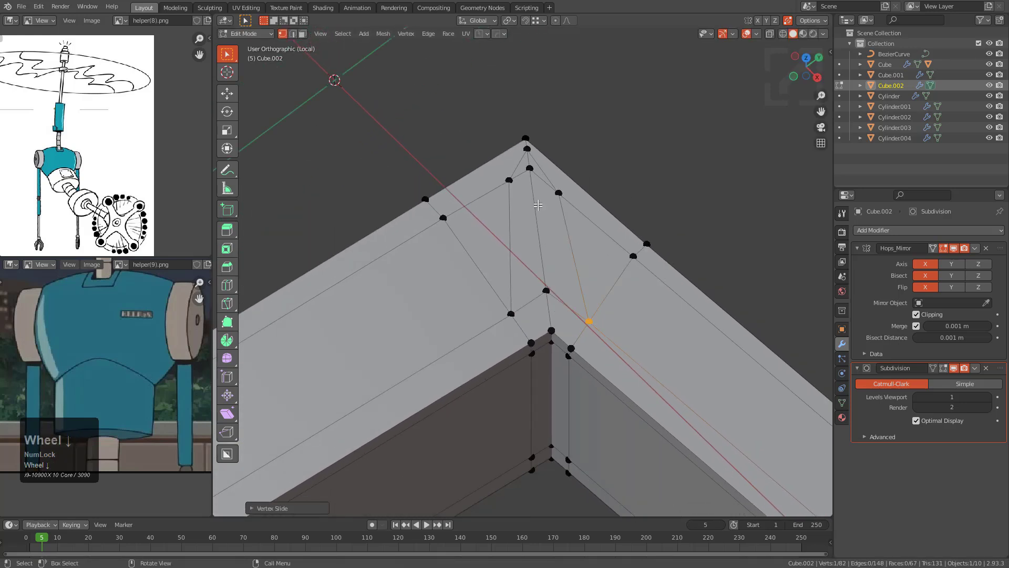
key(2)
click(524, 158)
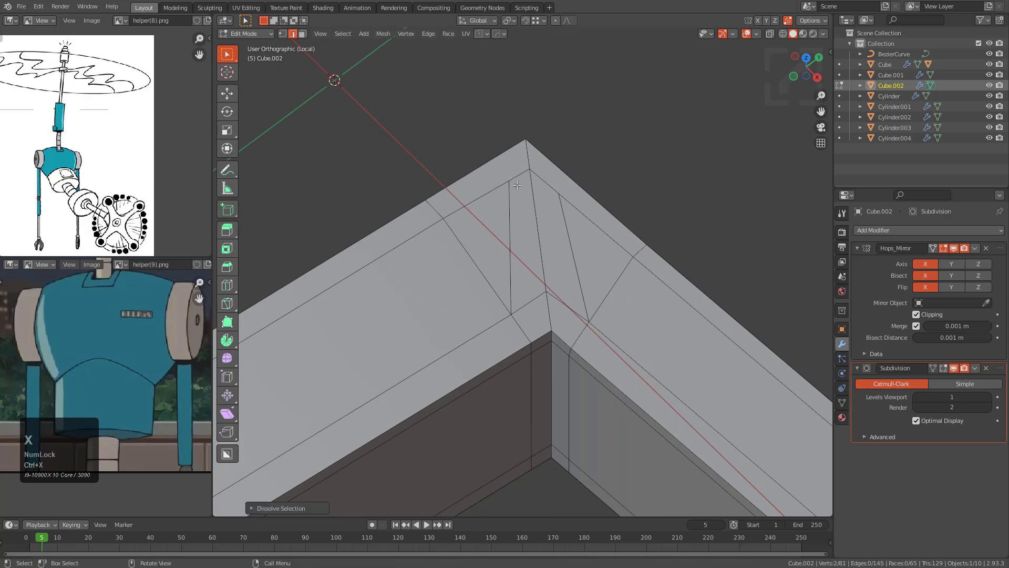
Step: Try sliding the leftover bevel vertices along the outer border loop into the neighbouring grid vertices
key(g)
key(g)
click(446, 218)
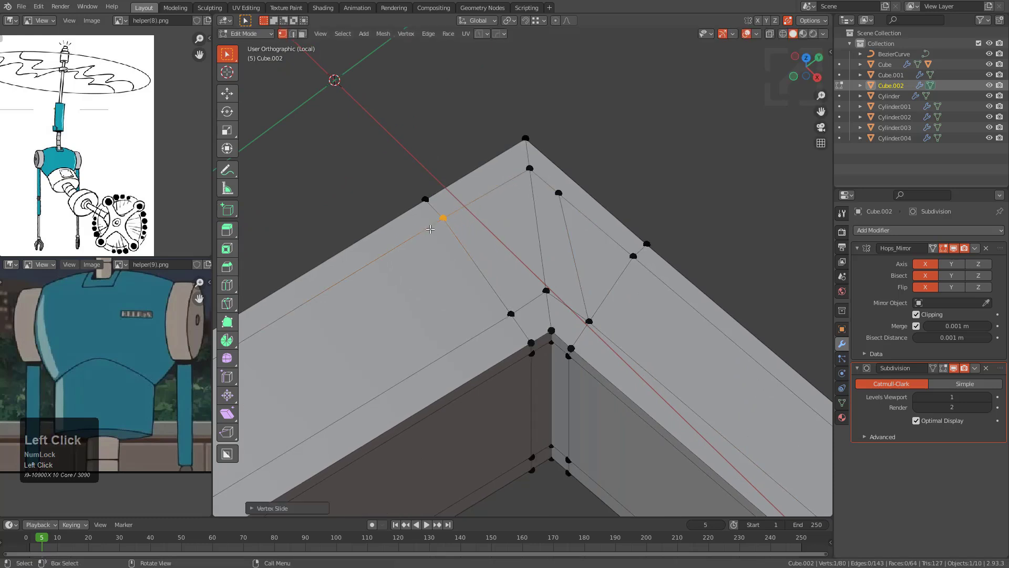
click(558, 191)
key(g)
key(g)
right_click(558, 191)
key(g)
key(g)
click(623, 263)
Step: Undo the vertex slides and the edge dissolve at the outer corner
key(Tab)
scroll(520, 256, down, 2)
scroll(560, 247, up, 3)
key(Tab)
key(Tab)
key(Tab)
key(ctrl+z)
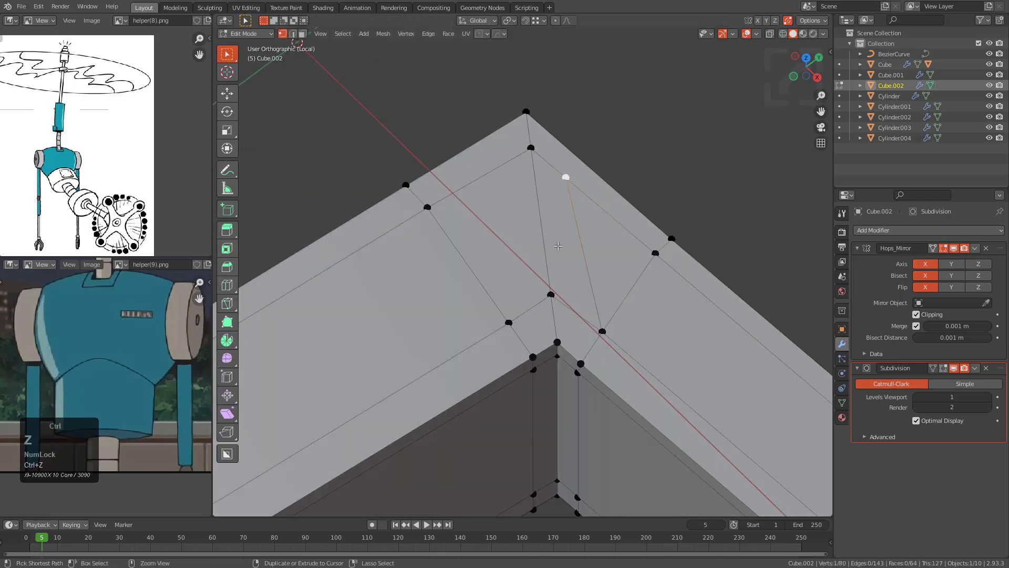
Step: Add a vertical edge loop close to the outer corner on each of the two adjoining outer side walls
scroll(421, 263, down, 4)
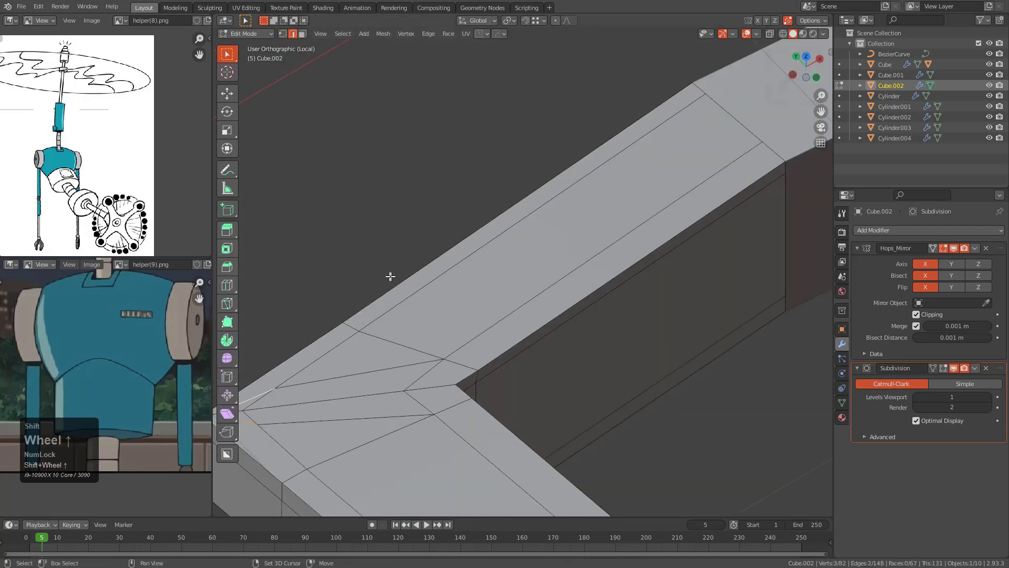
middle_drag(420, 268, 516, 271)
key(ctrl+r)
click(480, 266)
click(437, 270)
middle_drag(436, 270, 494, 273)
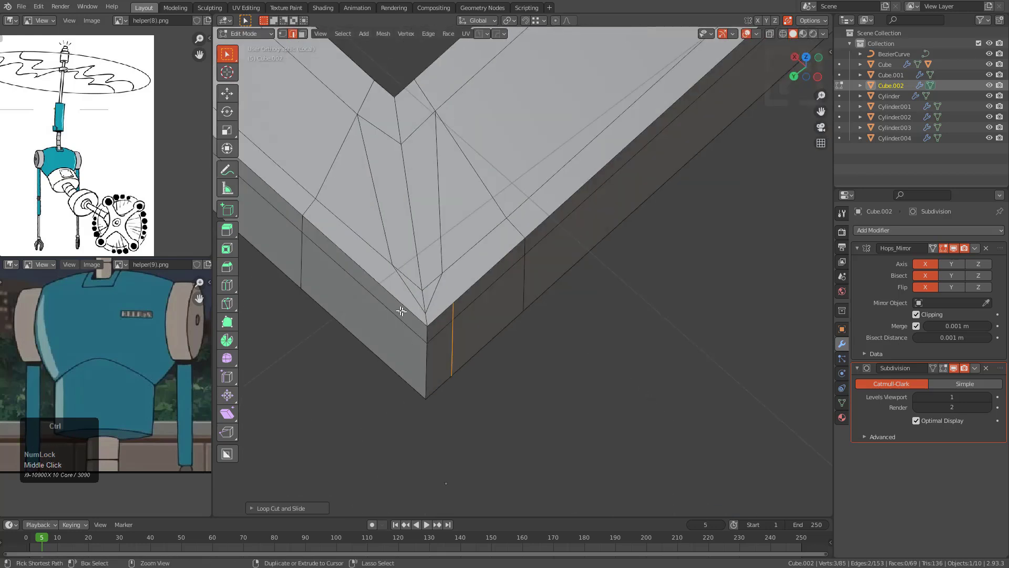
key(ctrl+r)
click(395, 306)
click(427, 332)
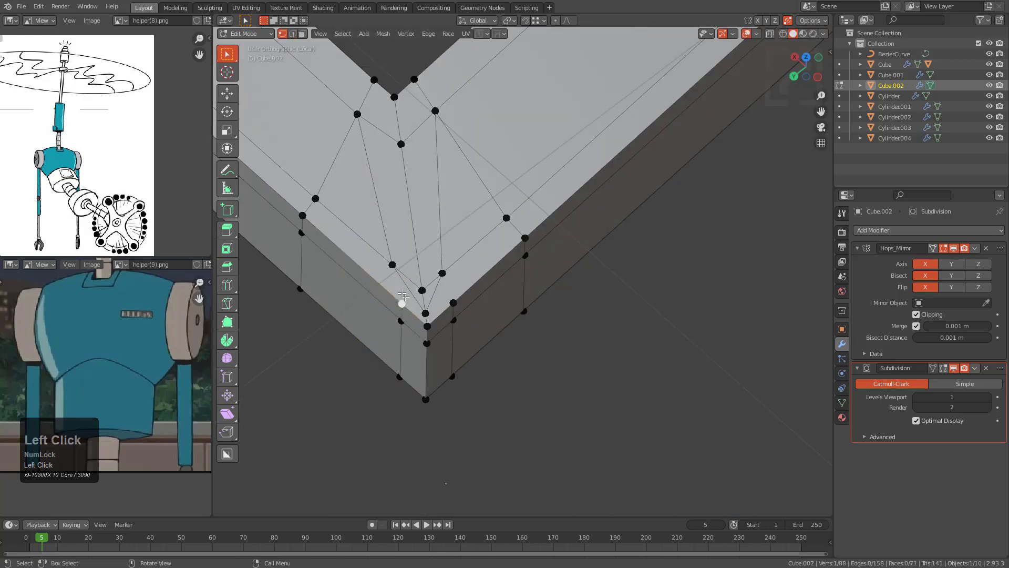
Step: Connect the new side-wall loops to the bevel's top vertices, collapsing the tip vertex into the corner and dissolving the leftover edges
scroll(391, 263, up, 3)
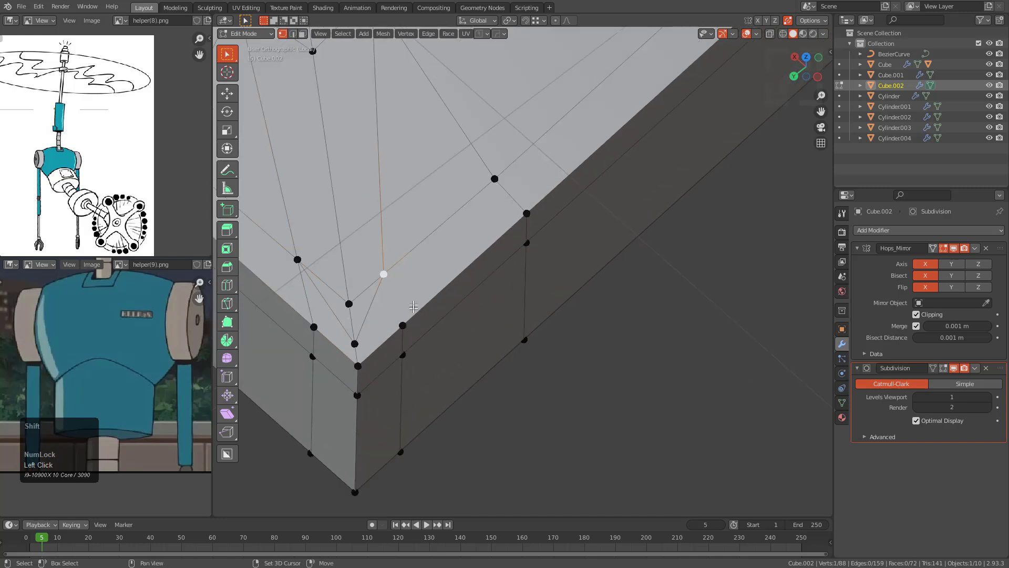
click(352, 342)
key(g)
key(g)
click(369, 392)
key(ctrl+x)
scroll(482, 309, down, 4)
Step: Turn off Auto Smooth for the collar panel and check the shading of its corner
key(Tab)
middle_drag(482, 308, 422, 298)
shift+middle_drag(532, 300, 491, 292)
key(ctrl+grave)
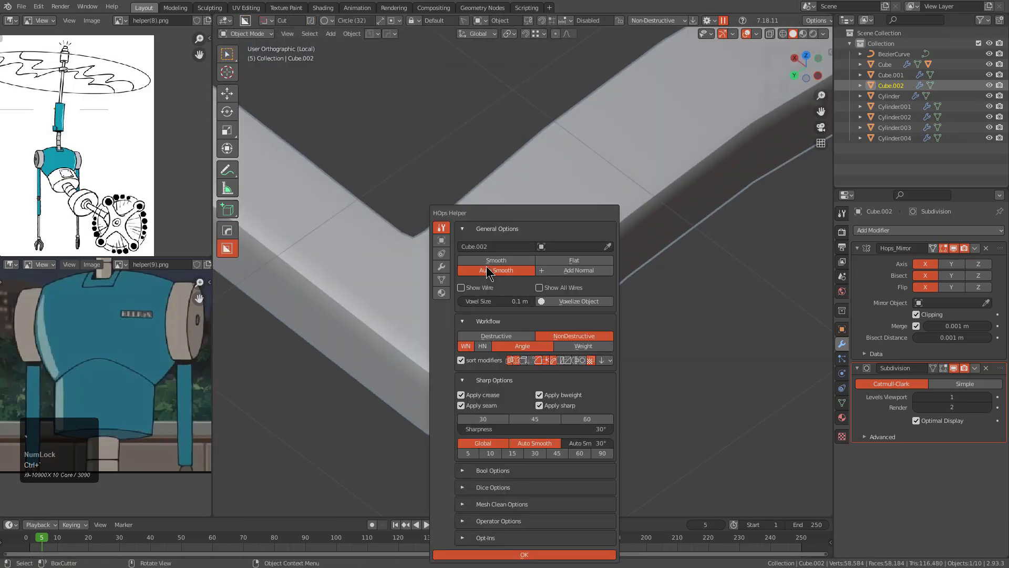
click(487, 267)
key(Escape)
key(Tab)
key(Tab)
middle_drag(581, 261, 538, 280)
Step: Try adding an edge loop on the top face along the inner edge and edge-sliding it into position
key(Tab)
key(ctrl+r)
click(572, 252)
click(574, 251)
key(g)
key(g)
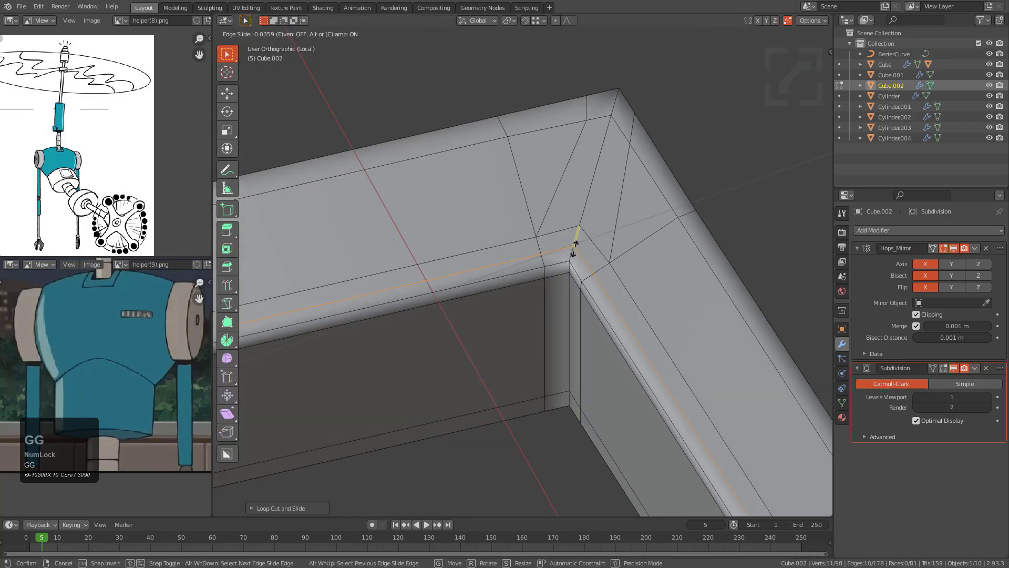
click(575, 248)
Step: Undo the inner-edge loop cut and its edge slide
scroll(575, 248, down, 3)
middle_drag(575, 247, 500, 293)
scroll(548, 199, up, 4)
middle_drag(548, 199, 516, 244)
scroll(516, 232, up, 2)
key(ctrl+z)
key(ctrl+z)
key(ctrl+z)
key(ctrl+z)
Step: Add an edge loop near the inner edge of the border strip at the other corner and knife-cut it across to the adjacent strip
key(ctrl+r)
click(517, 244)
click(516, 245)
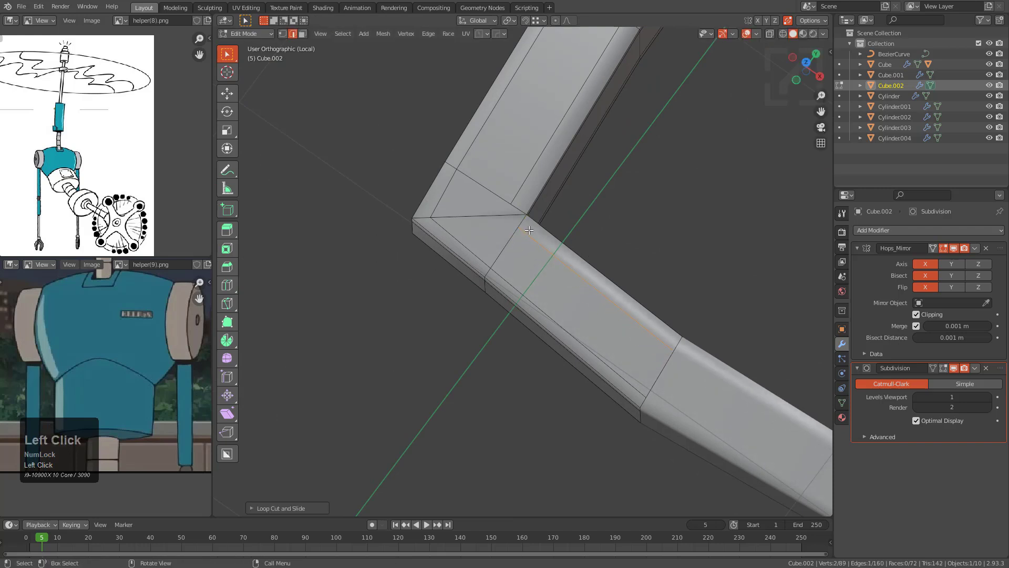
scroll(554, 304, up, 2)
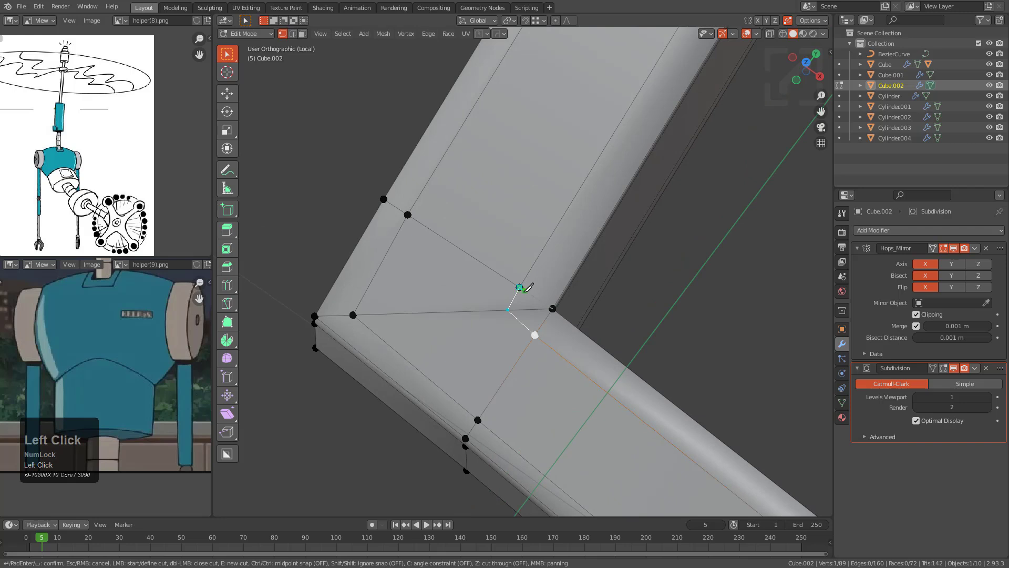
shift+middle_drag(506, 327, 518, 305)
scroll(520, 299, up, 1)
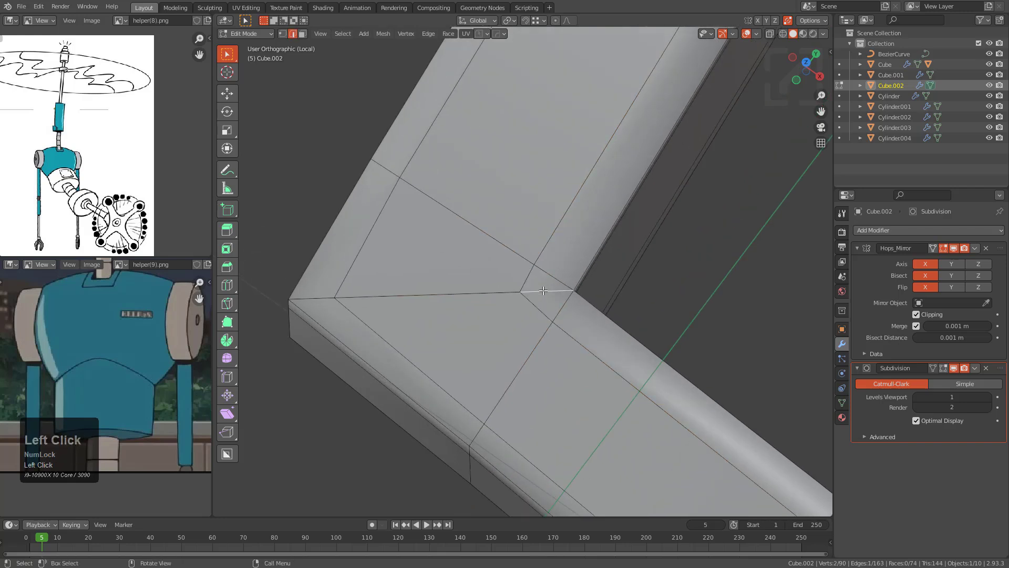
Step: Try vertex-sliding the top-face vertex at the collar panel's inner corner to clean up the junction
click(534, 263)
key(g)
key(g)
click(520, 293)
key(g)
key(g)
right_click(512, 280)
key(g)
key(g)
click(520, 293)
scroll(554, 248, down, 7)
shift+middle_drag(648, 172, 493, 336)
scroll(494, 336, down, 2)
shift+middle_drag(567, 253, 511, 341)
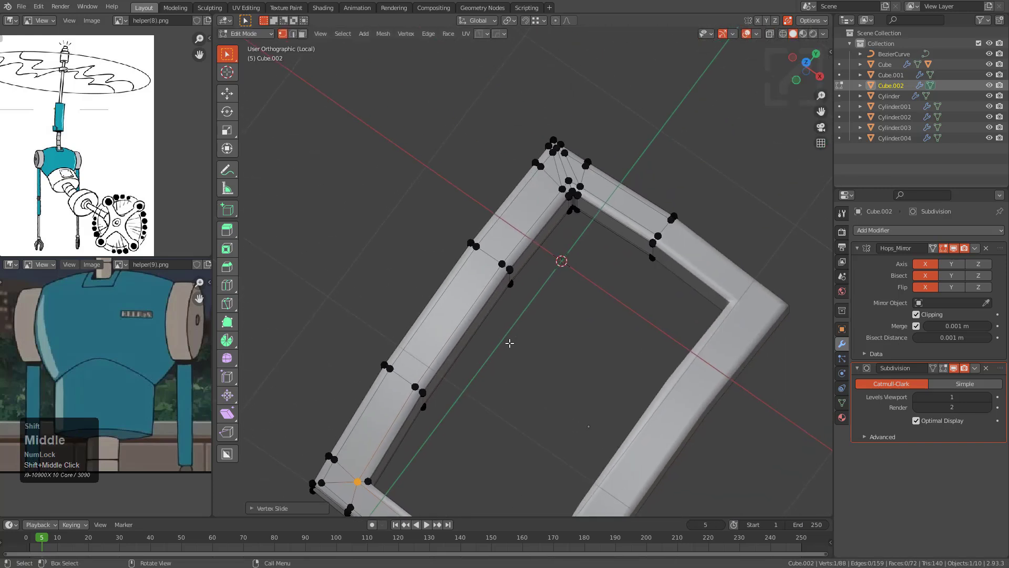
Step: Bevel the vertical inner-corner edge together with its diagonal across the collar panel's top face, using two segments
scroll(510, 340, up, 2)
scroll(575, 183, down, 2)
shift+middle_drag(575, 183, 627, 75)
scroll(415, 376, up, 3)
scroll(526, 268, up, 4)
shift+middle_drag(419, 384, 423, 276)
scroll(505, 291, down, 1)
scroll(423, 276, up, 2)
key(2)
shift+middle_drag(424, 110, 460, 259)
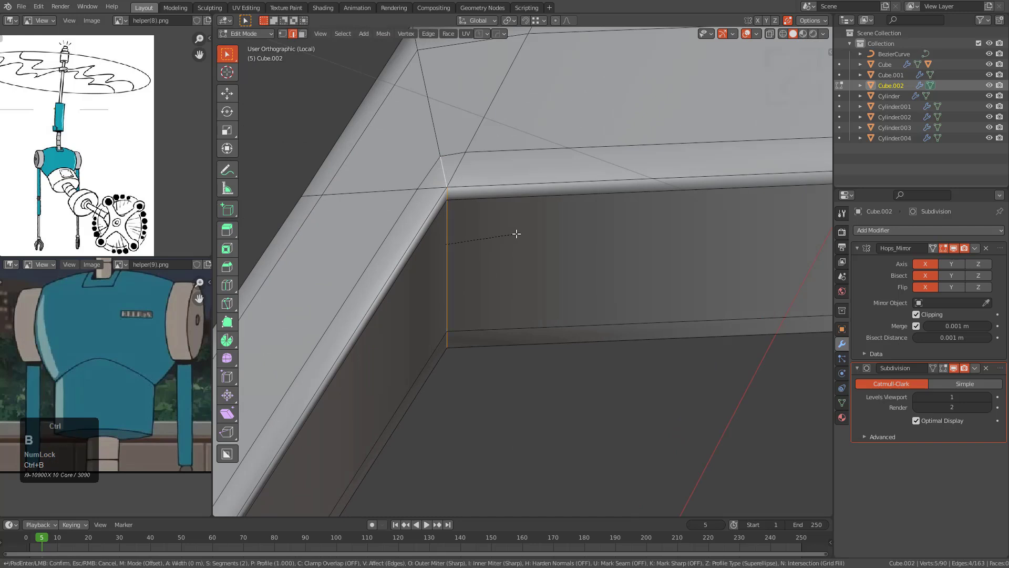
key(ctrl+b)
right_click(547, 250)
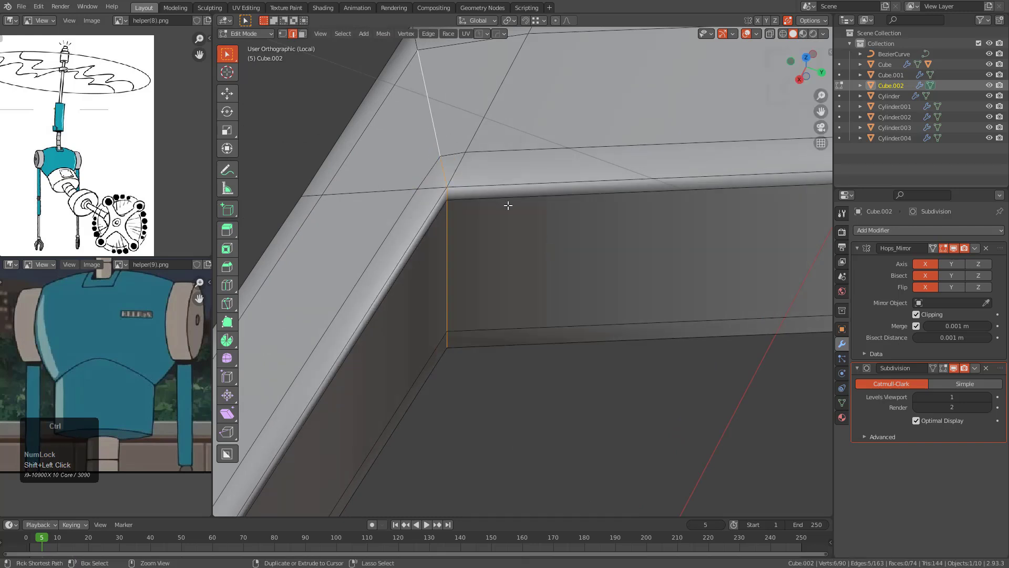
key(ctrl+b)
click(532, 228)
Step: Add a supporting edge loop on each border strip, one on either side of the beveled corner
mouse_move(532, 228)
middle_down()
mouse_move(547, 278)
mouse_move(485, 272)
mouse_move(547, 225)
middle_up()
key(ctrl+r)
click(547, 224)
click(485, 228)
key(ctrl+r)
click(442, 168)
click(450, 221)
Step: Connect the vertices beside the outer corner and dissolve the extra vertex on the corner's diagonal
middle_drag(450, 221, 561, 259)
key(1)
shift+click(566, 210)
scroll(566, 209, up, 1)
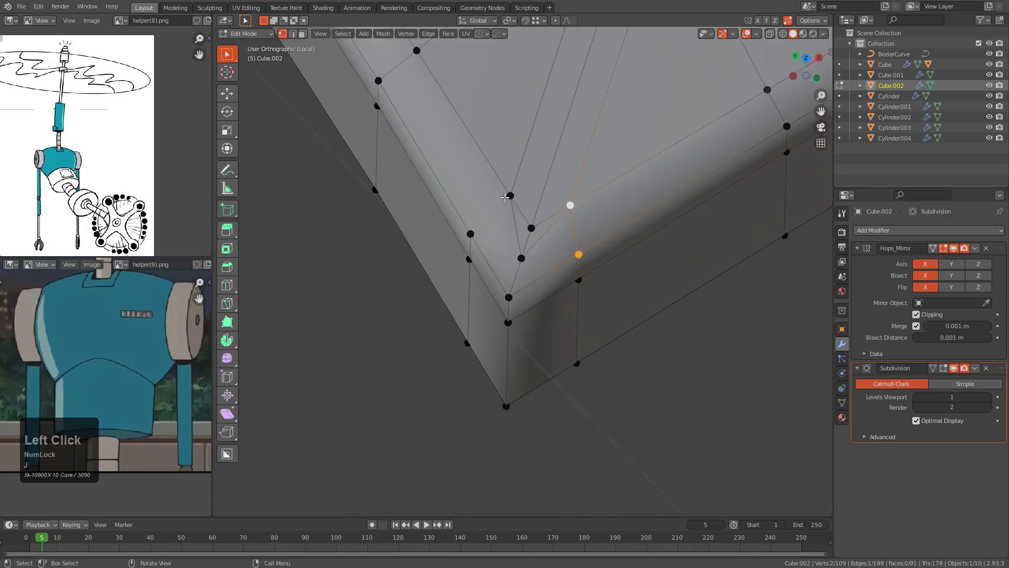
click(521, 258)
key(shift+v)
click(511, 312)
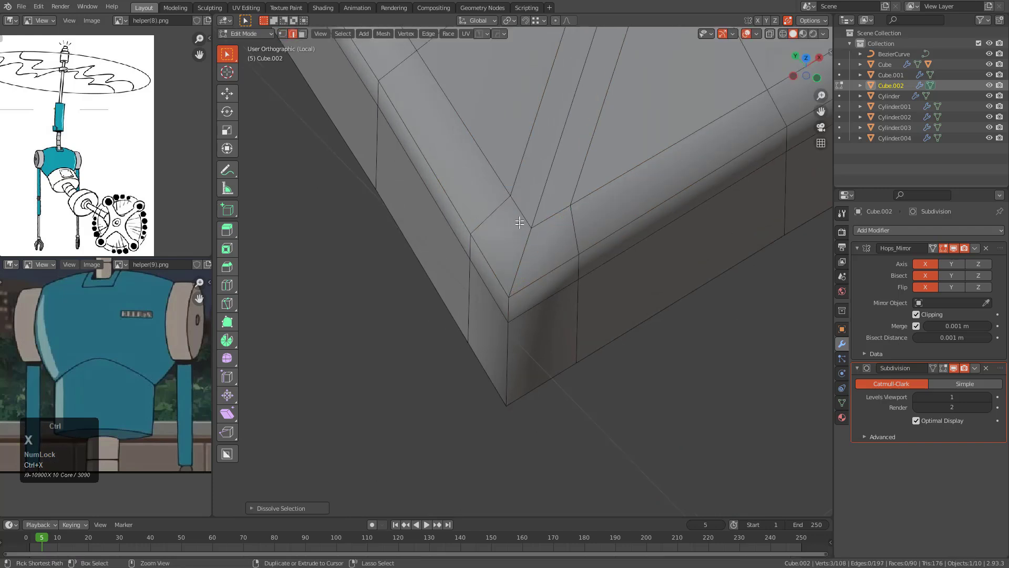
Step: Reposition the two top-face vertices on either side of the outer corner's diagonal
key(1)
click(510, 196)
key(g)
key(g)
click(506, 188)
click(571, 202)
key(g)
click(573, 200)
Step: Slide the top-face vertices around the inner corner along their edges to space out the supporting edges
middle_drag(576, 198, 547, 261)
scroll(513, 255, up, 2)
scroll(546, 261, up, 4)
click(538, 213)
key(g)
key(g)
click(537, 232)
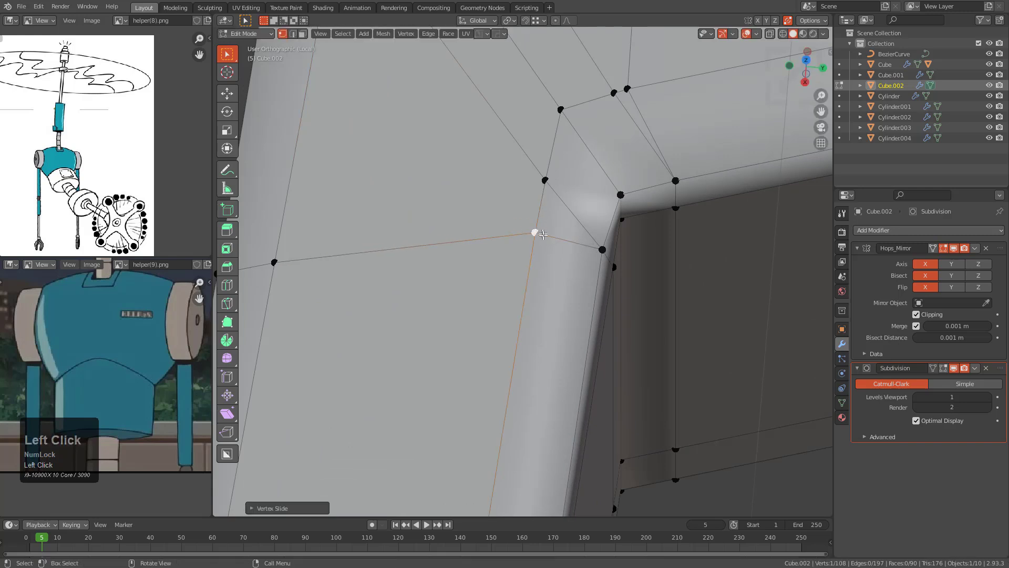
scroll(538, 233, down, 4)
key(g)
key(g)
click(505, 317)
click(565, 242)
key(g)
key(g)
click(575, 243)
Step: Vertex-slide one more top-face corner vertex to even out the collar panel's corner topology
scroll(572, 251, down, 3)
scroll(547, 268, down, 2)
middle_drag(538, 266, 562, 275)
scroll(536, 274, down, 3)
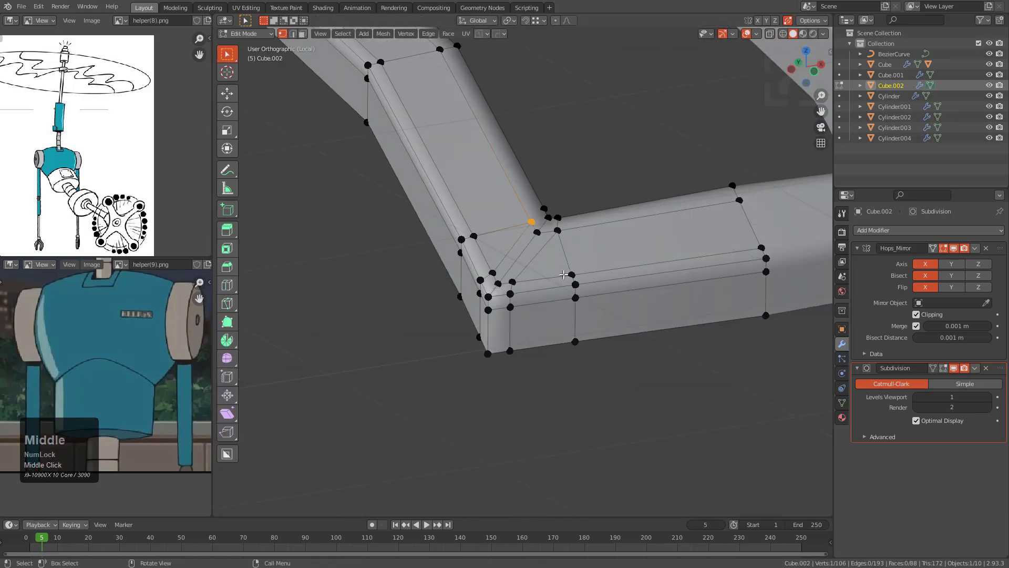
scroll(562, 275, up, 2)
key(g)
key(g)
click(527, 311)
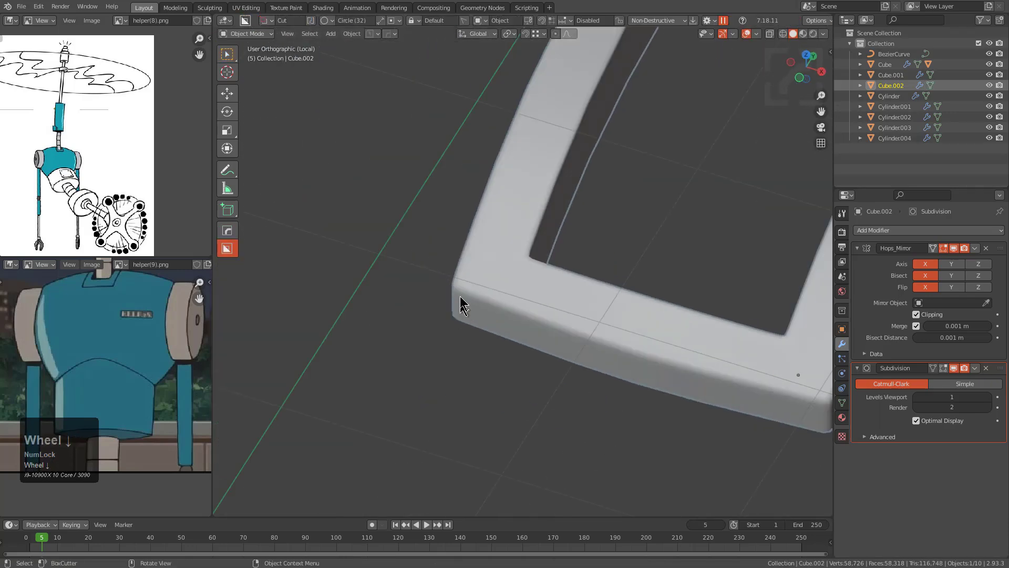
Step: Check the smoothed corners of the isolated collar panel and return to the full model
scroll(508, 298, up, 3)
middle_drag(509, 299, 537, 275)
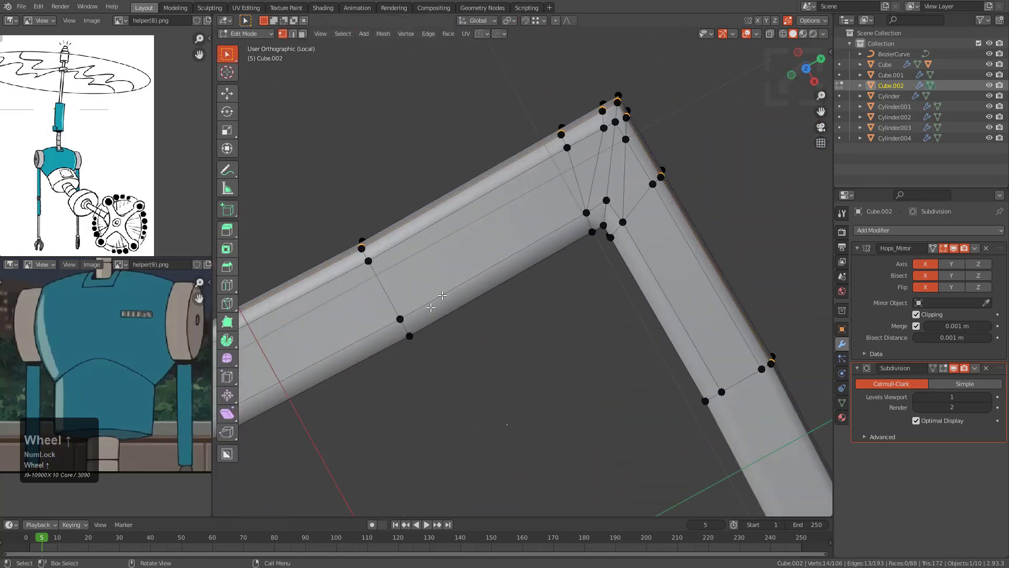
middle_drag(431, 307, 462, 284)
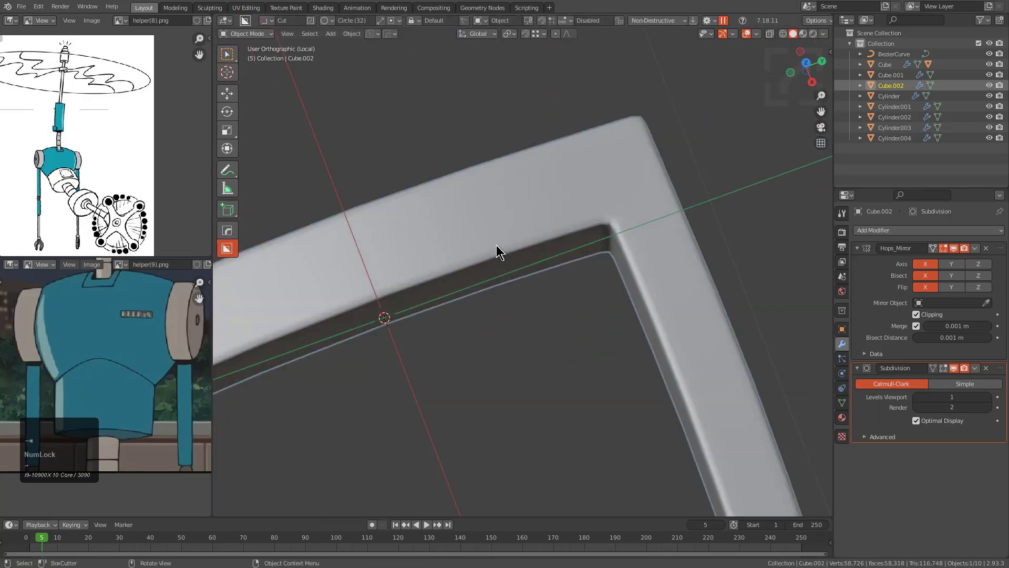
scroll(497, 244, down, 3)
shift+scroll(489, 210, up, 2)
key(KP_Divide)
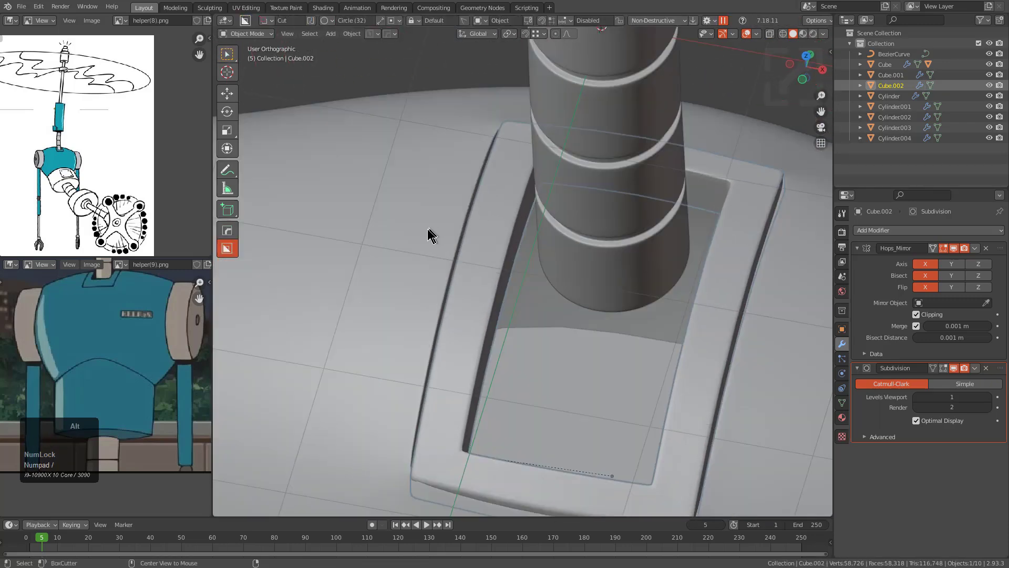
Step: Inspect how the collar panel's corners sit on the torso, up close and from the front
key(alt+a)
scroll(462, 260, down, 4)
middle_drag(494, 290, 547, 255)
shift+middle_drag(546, 255, 541, 232)
scroll(558, 250, up, 5)
middle_drag(573, 268, 500, 339)
scroll(557, 251, down, 5)
scroll(489, 286, down, 2)
scroll(500, 308, up, 2)
scroll(515, 326, up, 8)
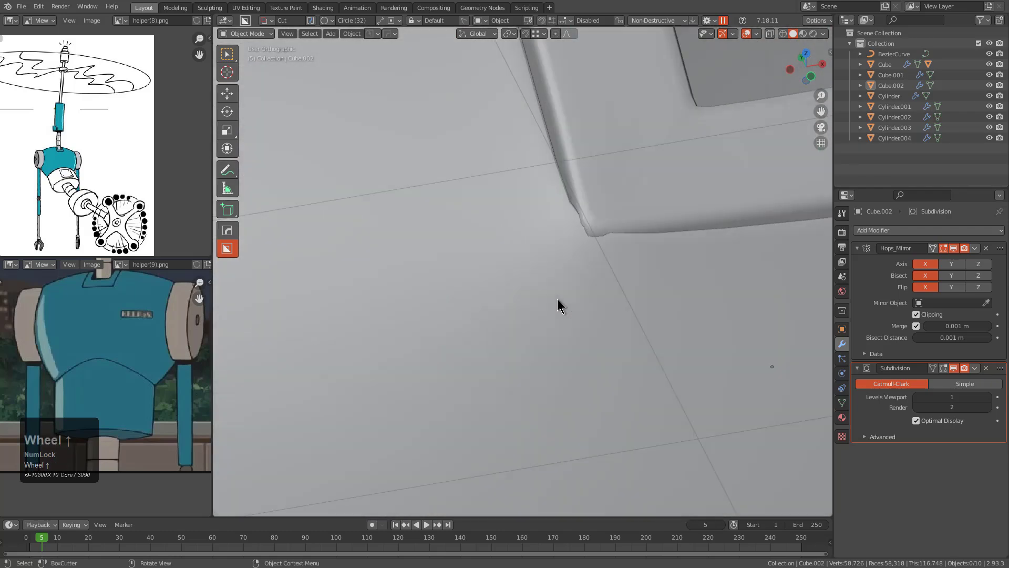
click(566, 253)
scroll(566, 253, down, 8)
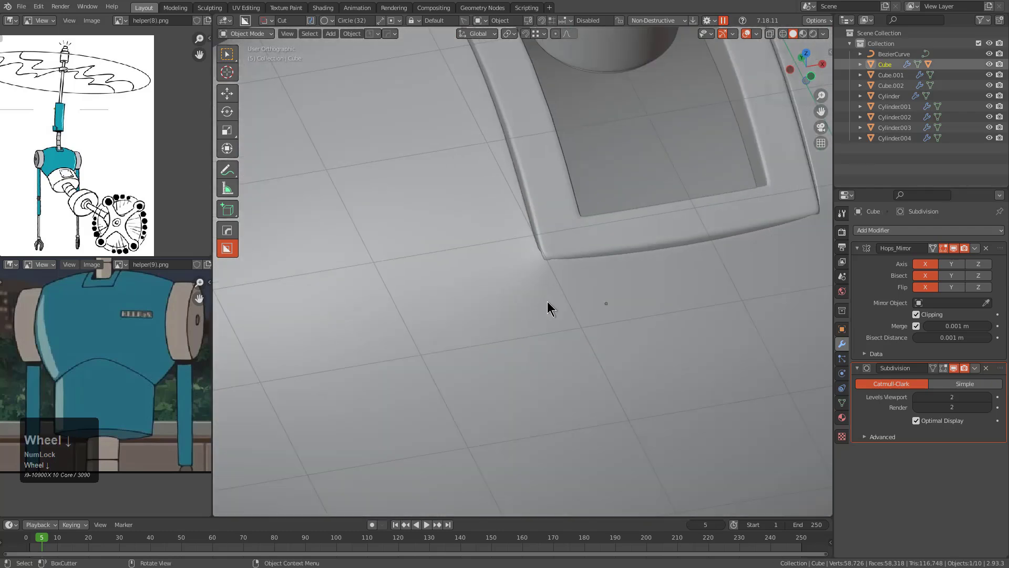
click(537, 322)
scroll(521, 304, down, 1)
key(KP_1)
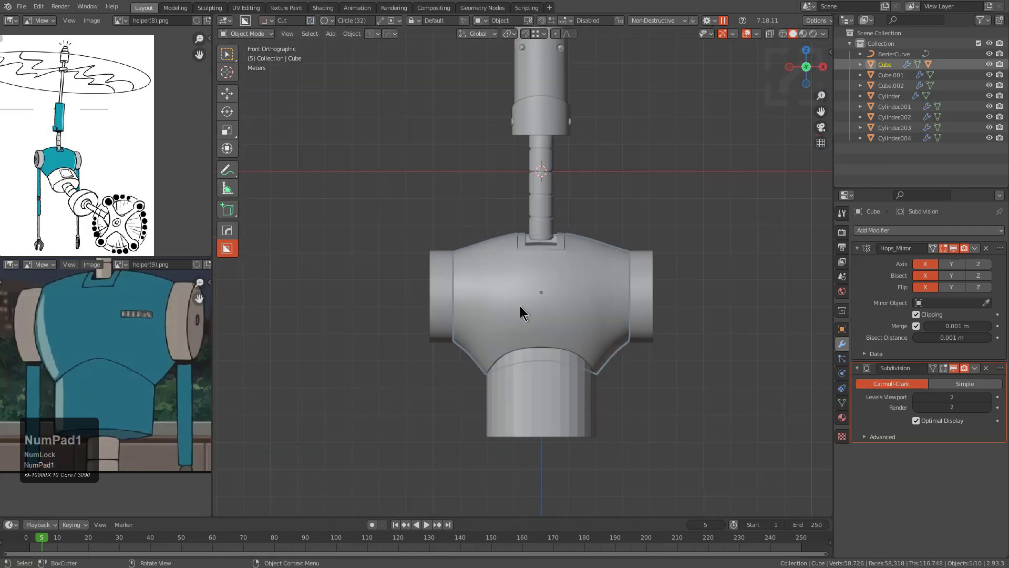
scroll(444, 198, up, 2)
scroll(525, 247, down, 2)
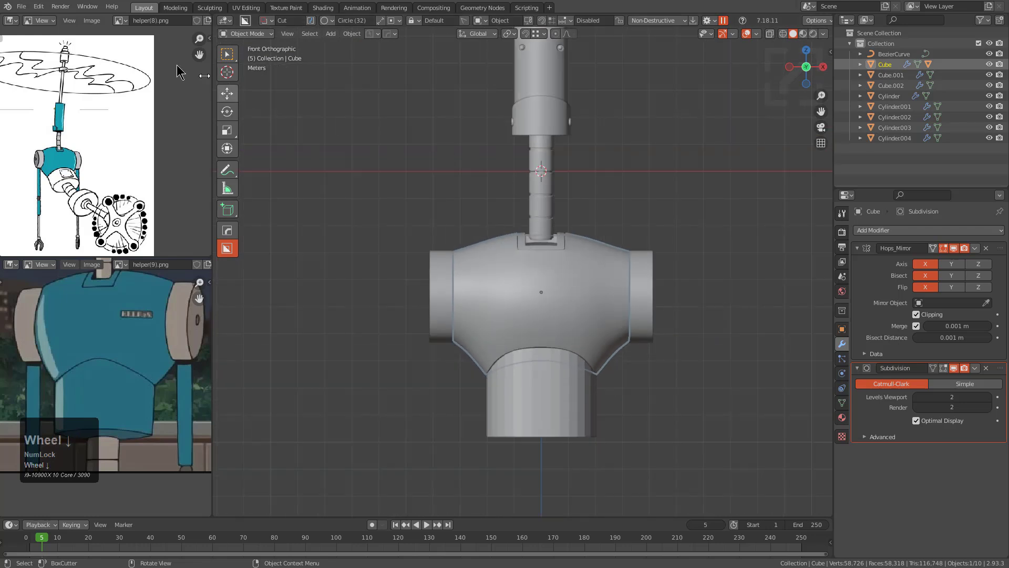
Step: Save the scene as topostudy_helper_01_1.blend and select the collar panel
click(21, 6)
click(61, 87)
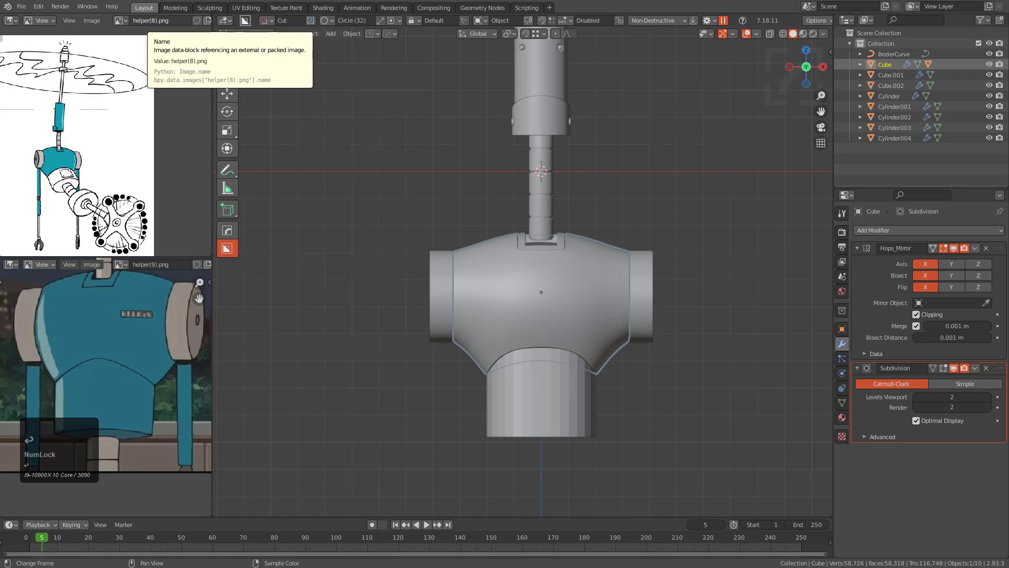
click(519, 237)
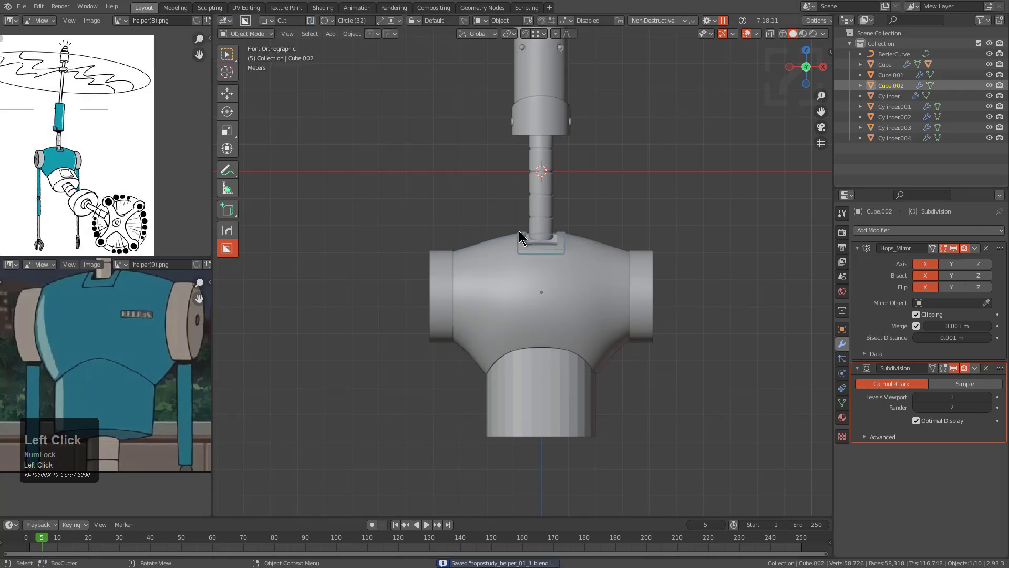
Step: Open the recent file topostudy_helper_01.blend for a brief look and reopen topostudy_helper_01_1.blend
key(ctrl+shift+o)
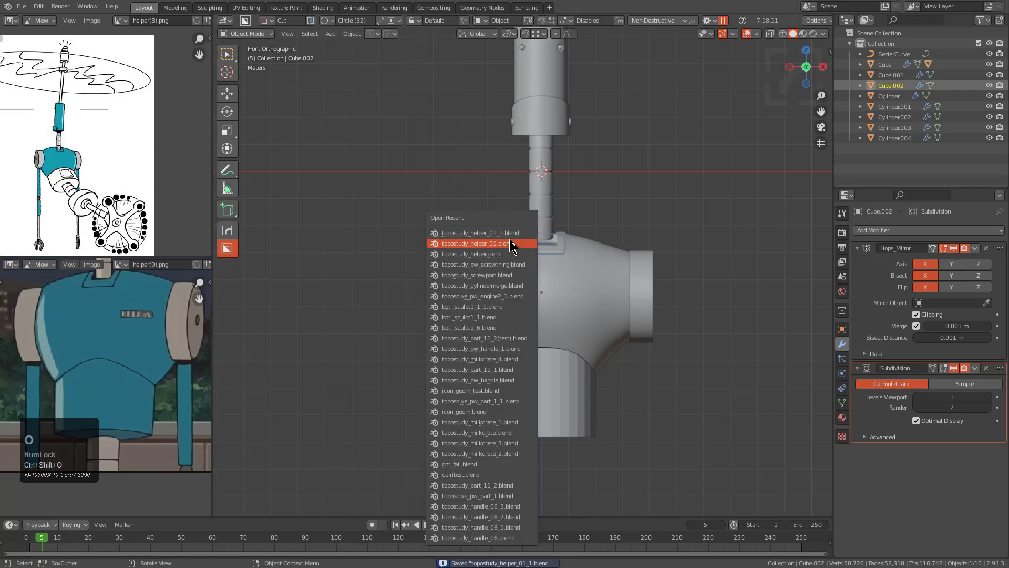
click(508, 242)
scroll(486, 214, up, 2)
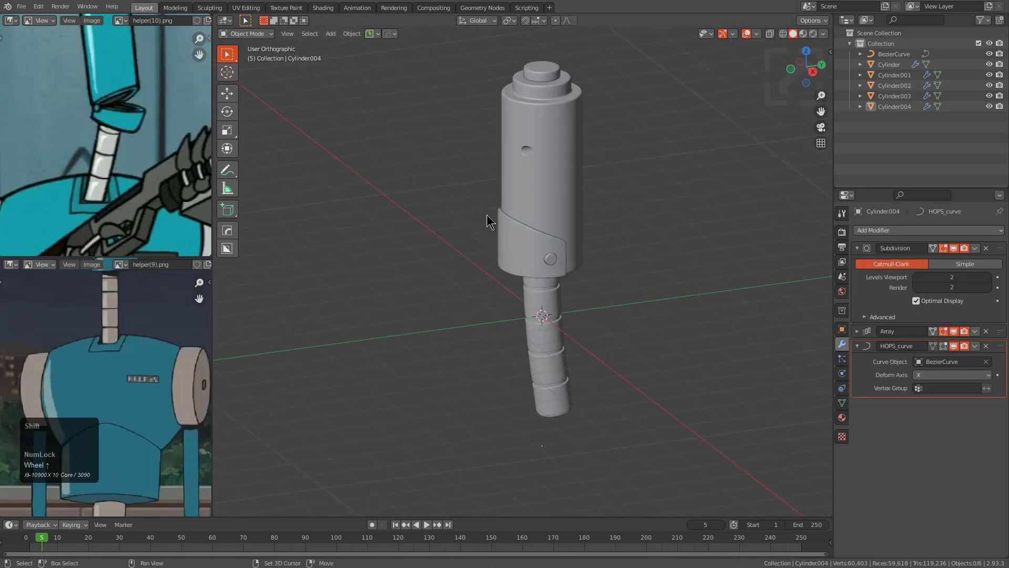
key(ctrl+shift+o)
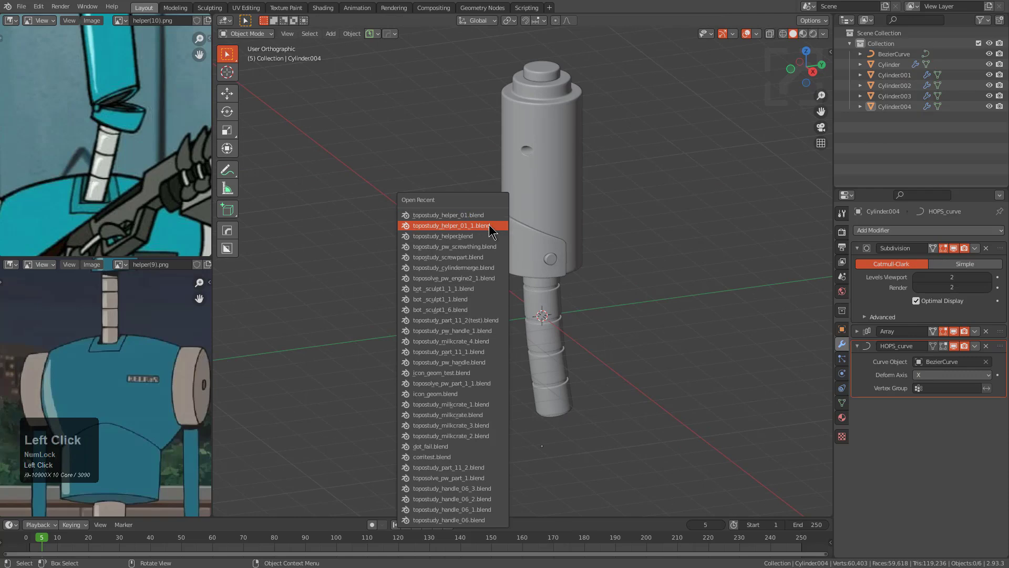
Step: Examine the torso's mesh around the neck opening and from the front
click(535, 275)
key(KP_Decimal)
middle_drag(525, 271, 516, 223)
key(Tab)
key(Tab)
scroll(520, 248, down, 3)
key(Tab)
key(KP_1)
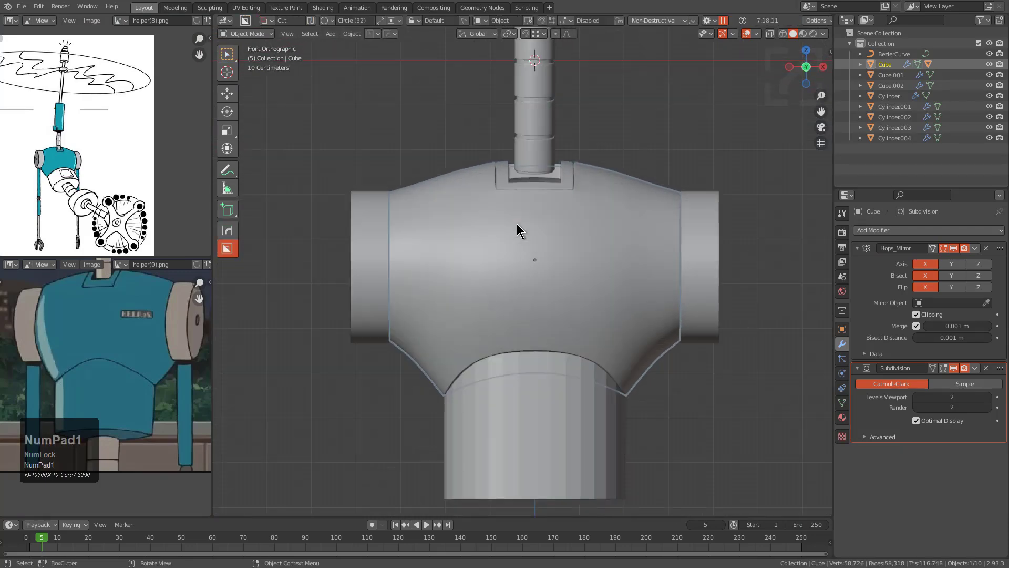
Step: Duplicate the torso body in place and isolate the copy in local view
key(alt+a)
scroll(553, 254, down, 3)
click(566, 225)
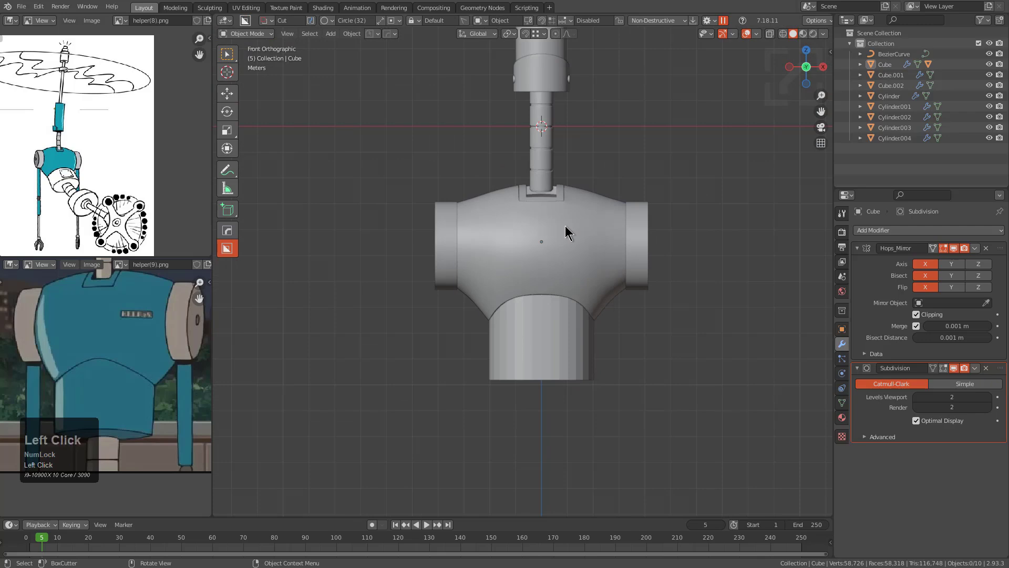
shift+middle_drag(566, 225, 553, 246)
key(shift+d)
right_click(595, 179)
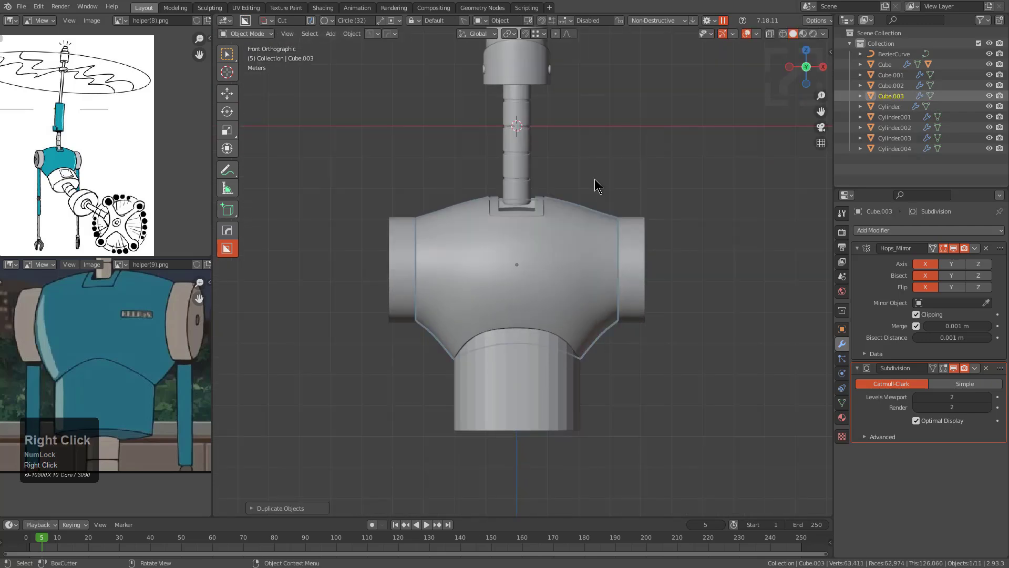
key(KP_Divide)
scroll(582, 184, up, 5)
Step: Select the rim faces around the duplicate's neck opening, grow the selection and delete them
key(Tab)
middle_drag(557, 166, 374, 200)
shift+middle_drag(374, 201, 465, 247)
key(2)
scroll(526, 157, up, 2)
key(ctrl+KP_Add)
key(ctrl+KP_Add)
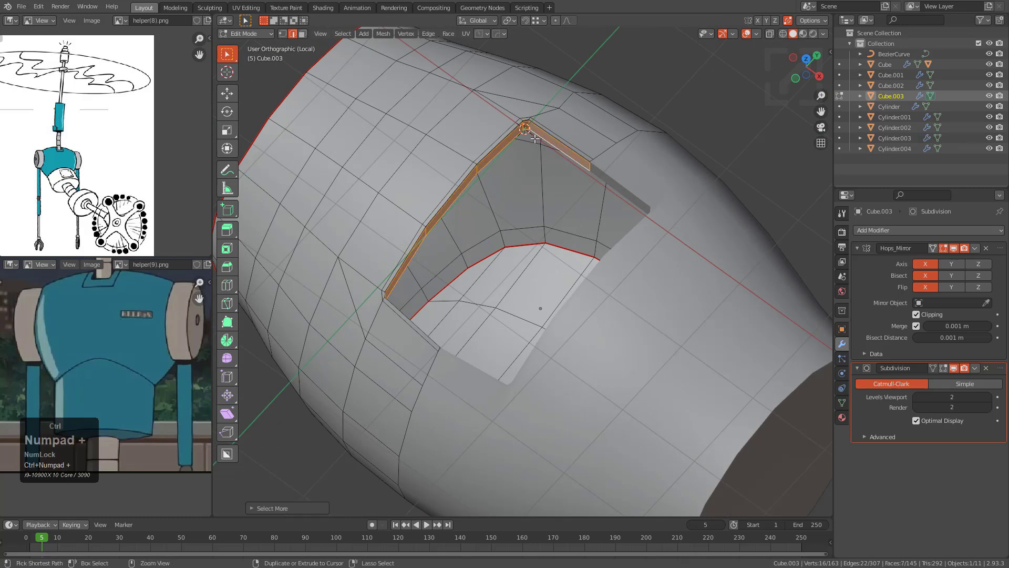
key(1)
key(x)
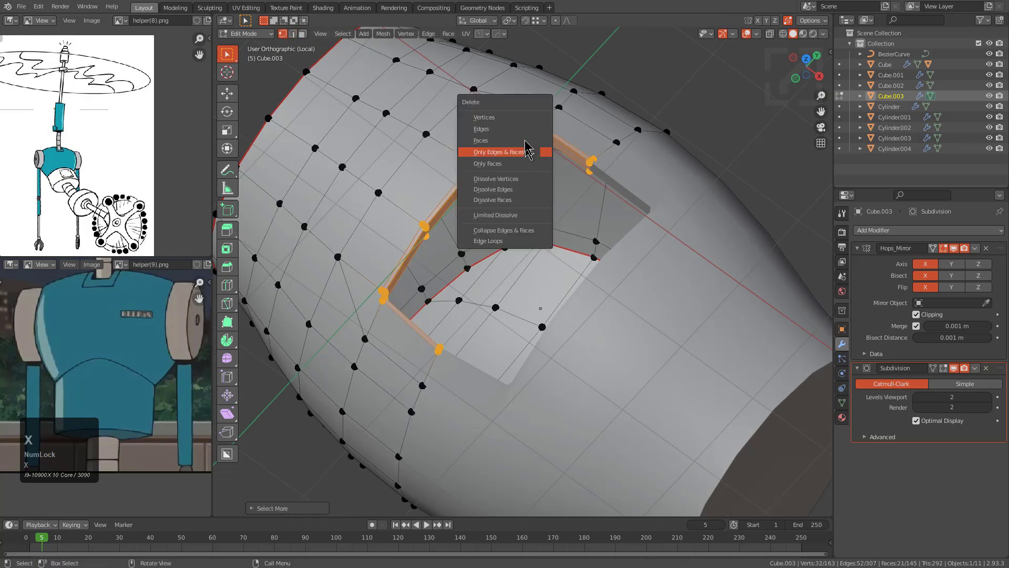
click(528, 134)
Step: Merge the loose vertices at the opening's border and dissolve the leftover rim geometry
middle_drag(515, 147, 518, 182)
key(KP_1)
key(m)
click(491, 158)
key(ctrl+x)
scroll(546, 274, down, 3)
middle_drag(542, 278, 504, 300)
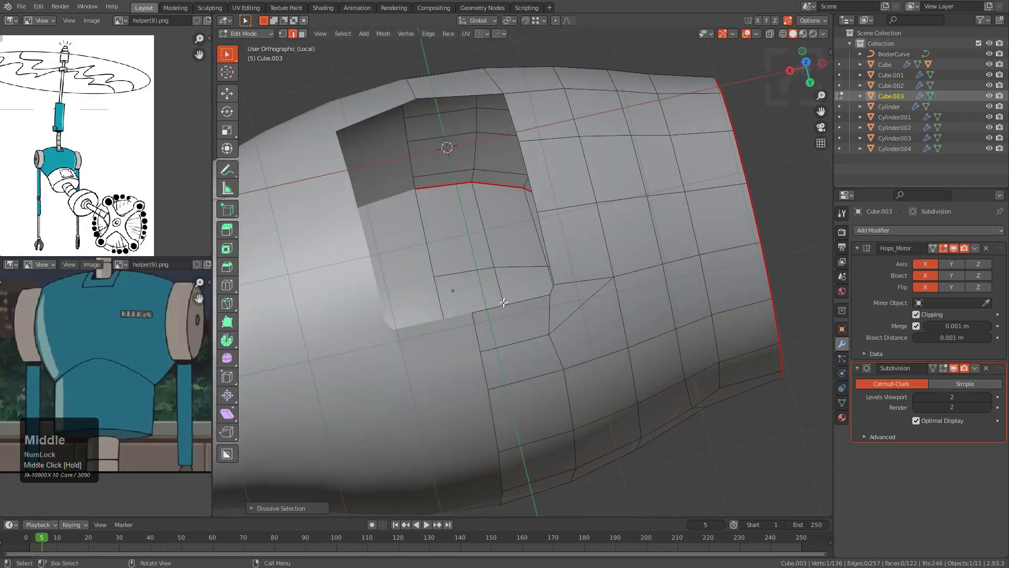
Step: Dissolve the extra edges beside the opening's front corner and merge its two corner vertices
key(ctrl+x)
middle_drag(574, 308, 516, 220)
scroll(566, 295, up, 2)
key(1)
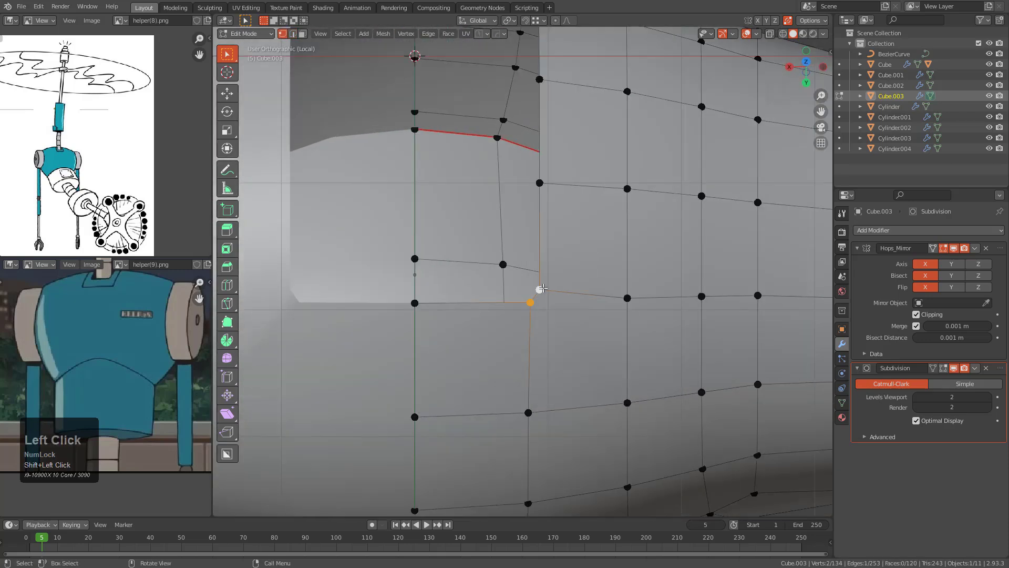
key(m)
click(544, 289)
Step: Extrude a vertex across the opening, fill the gap with faces and check the closed torso surface
scroll(542, 289, down, 4)
key(e)
click(503, 166)
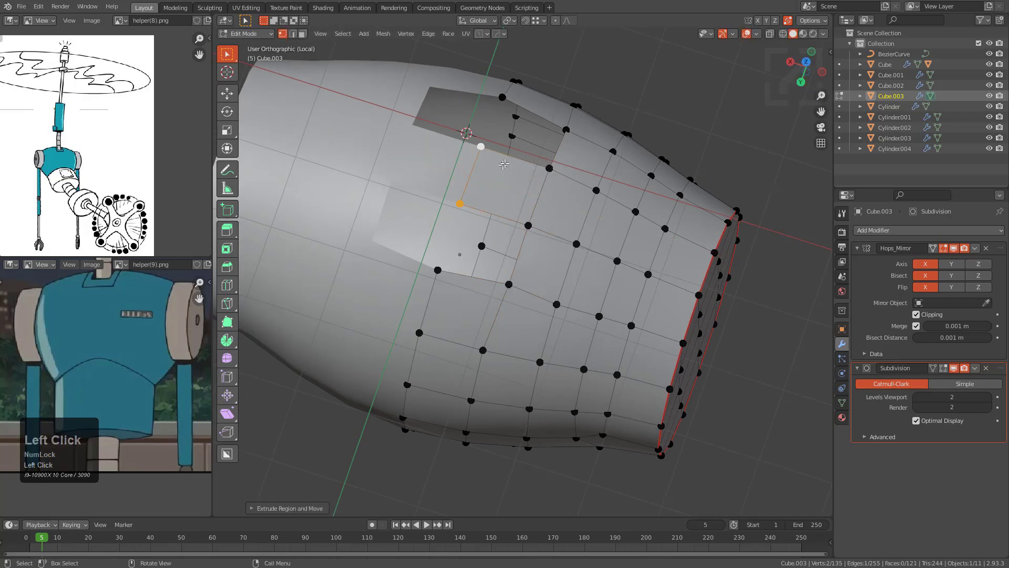
key(f)
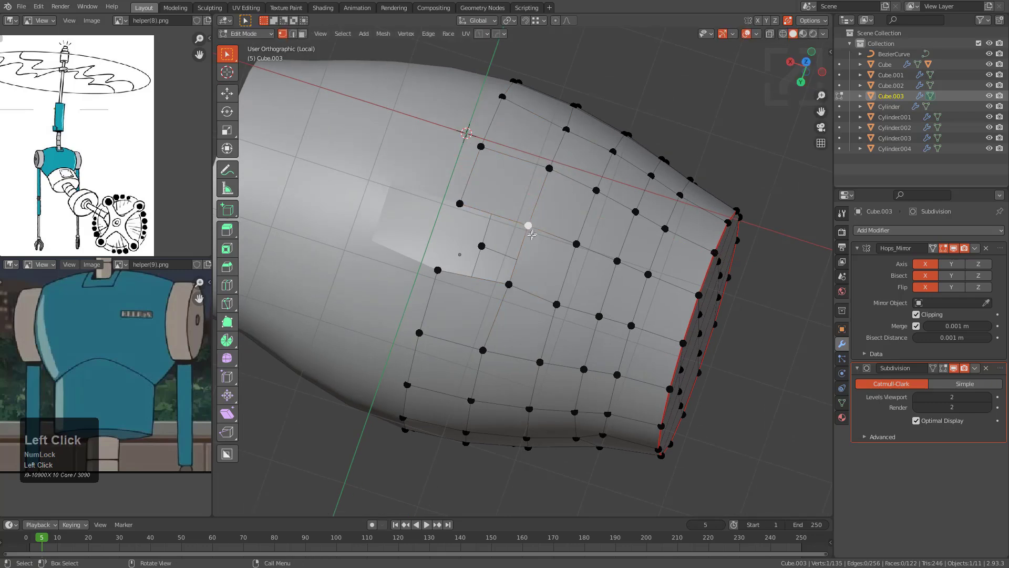
middle_drag(508, 280, 399, 231)
key(Tab)
middle_drag(573, 226, 466, 276)
alt+scroll(522, 184, down, 2)
scroll(468, 230, up, 3)
key(Tab)
Step: Raise the top two vertices on the duplicate torso's front centreline along Z, working from the front view
shift+middle_drag(464, 211, 494, 225)
click(494, 225)
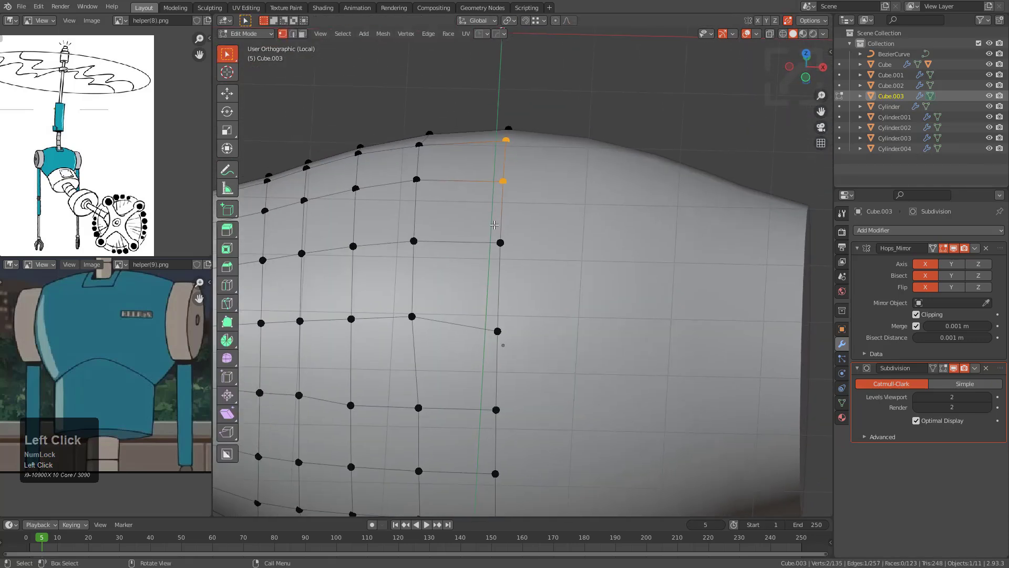
middle_drag(505, 158, 501, 221)
click(500, 221)
shift+click(503, 183)
middle_drag(504, 182, 515, 252)
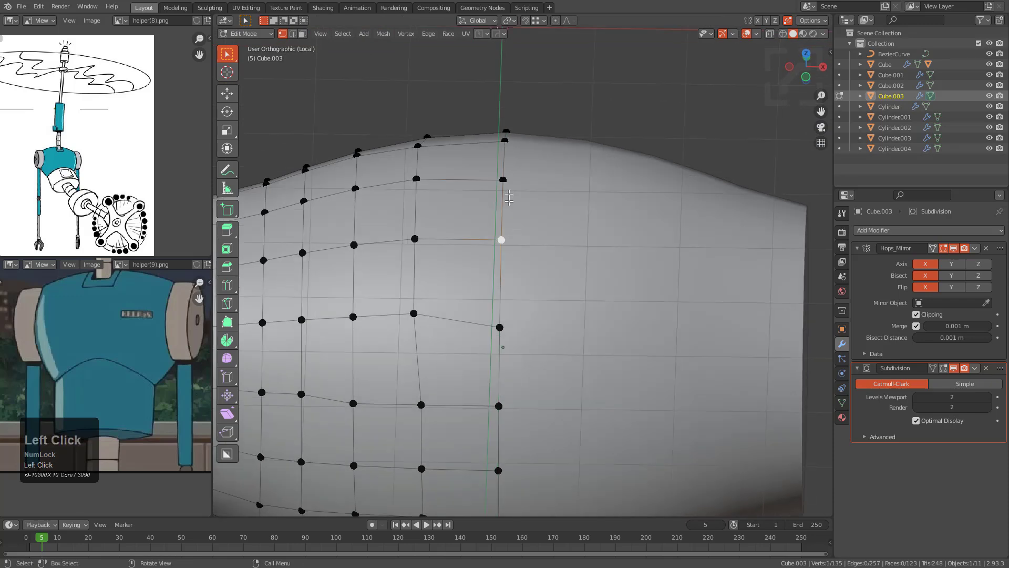
key(KP_1)
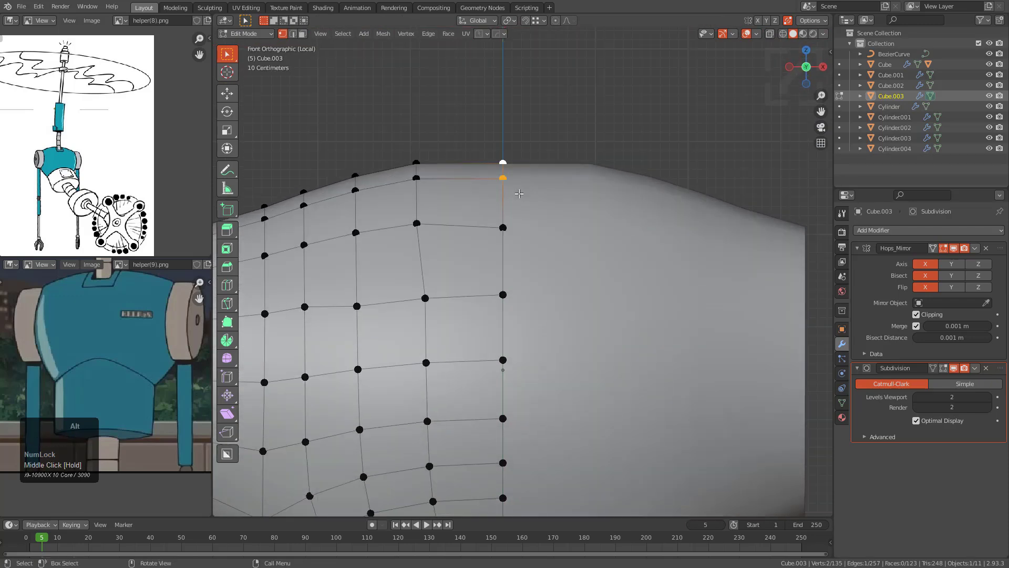
key(g)
key(z)
click(523, 185)
Step: Raise the third centreline vertex slightly along Z and slide its neighbouring vertex to follow the curve
click(505, 220)
key(g)
key(z)
click(508, 215)
key(g)
key(g)
click(410, 216)
Step: Slide the two vertices beside the centreline in the fourth row to straighten their edge flow
click(418, 295)
key(g)
key(g)
click(412, 295)
shift+click(356, 305)
key(g)
key(g)
click(357, 300)
key(g)
key(g)
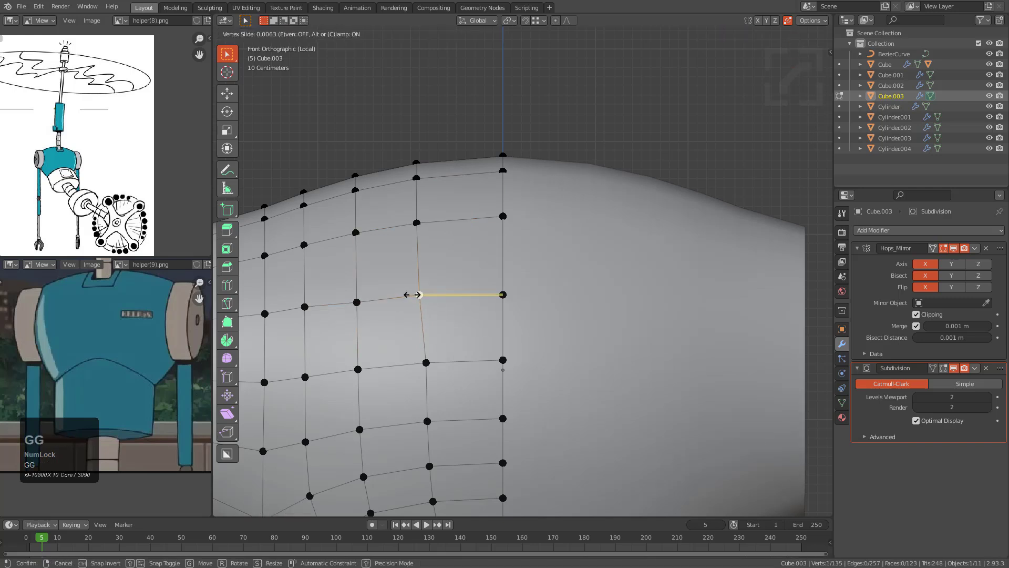
click(418, 288)
Step: Slide the fifth-row vertex beside the centreline outward and adjust the fourth-row centreline vertex along its edge
click(424, 351)
key(g)
key(g)
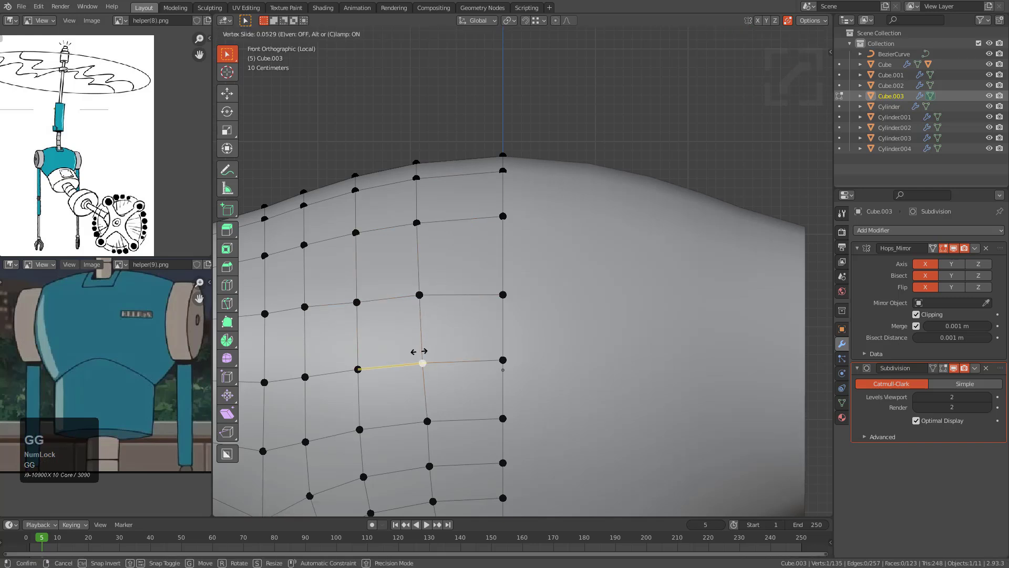
click(419, 352)
scroll(419, 352, down, 2)
click(506, 287)
key(g)
key(g)
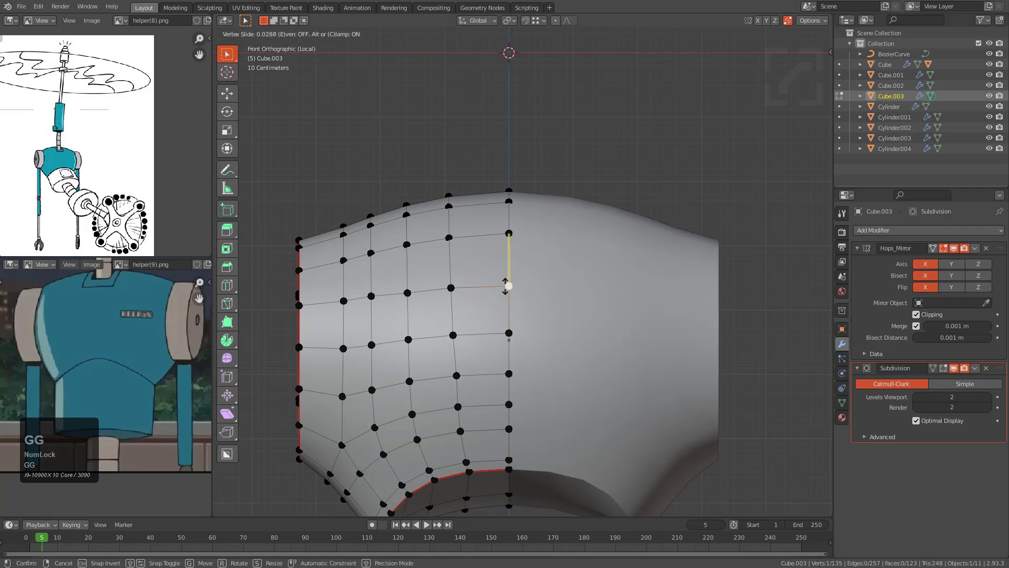
click(508, 286)
Step: Leave mesh editing and isolation, hide the original torso and the collar panel, and select the rebuilt torso
key(Tab)
mouse_move(507, 286)
middle_down()
mouse_move(542, 311)
mouse_move(619, 310)
mouse_move(511, 271)
middle_up()
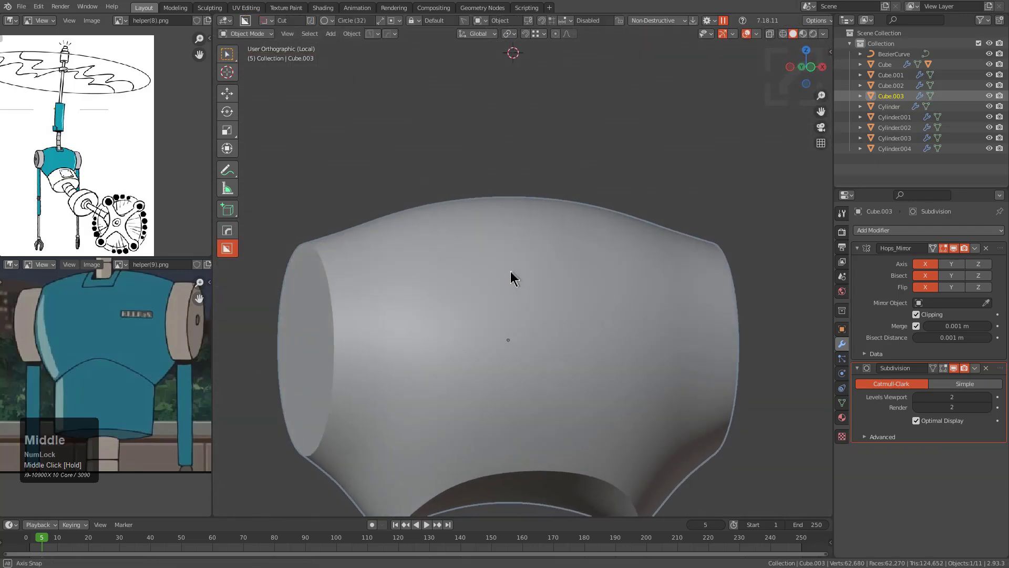
scroll(494, 284, down, 2)
key(KP_Divide)
key(alt+a)
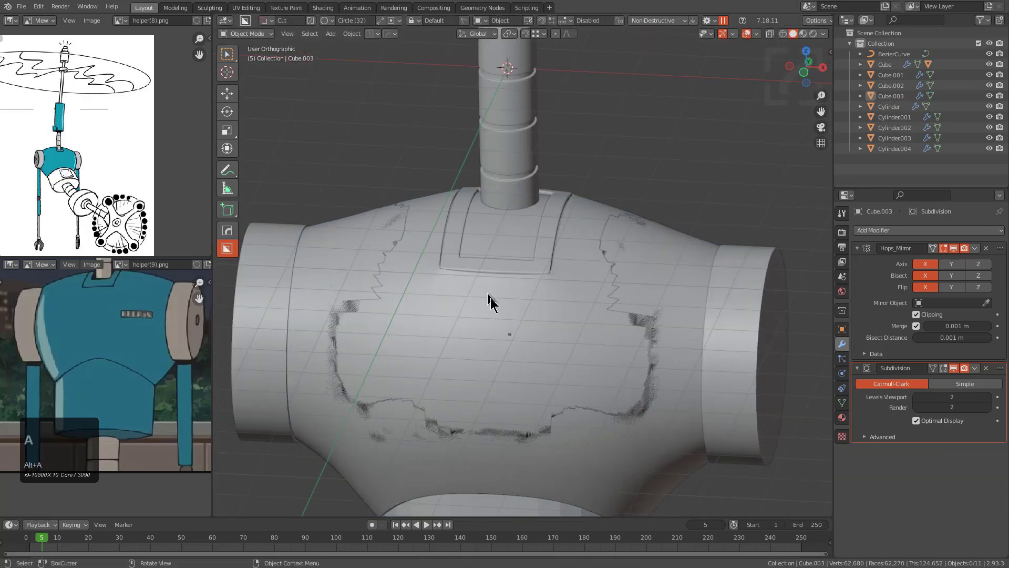
scroll(487, 293, down, 2)
click(488, 310)
key(h)
middle_drag(497, 311, 528, 280)
click(511, 320)
key(g)
right_click(539, 266)
click(538, 266)
key(h)
click(535, 289)
scroll(527, 279, down, 1)
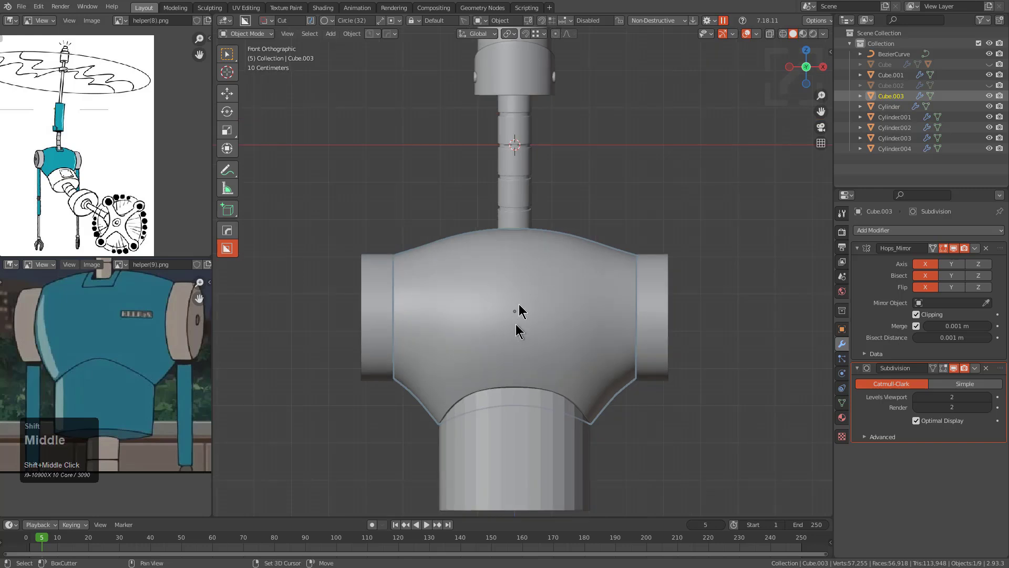
Step: Add the lower body cylinder and the shoulder part to the torso selection and move them slightly upward along Z
shift+middle_drag(517, 330, 537, 280)
shift+click(534, 389)
shift+click(661, 238)
shift+middle_drag(660, 244, 660, 270)
key(g)
key(z)
click(661, 269)
key(alt+a)
Step: Frame the whole robot from the front and save the file
scroll(610, 259, down, 3)
shift+middle_drag(587, 253, 569, 288)
scroll(547, 276, up, 1)
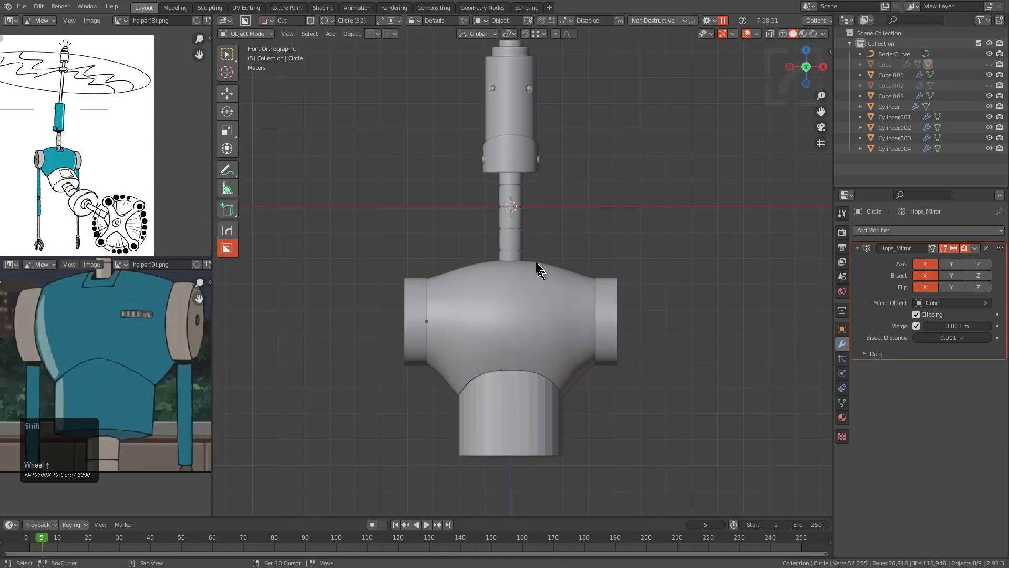
shift+scroll(541, 275, up, 2)
key(ctrl+s)
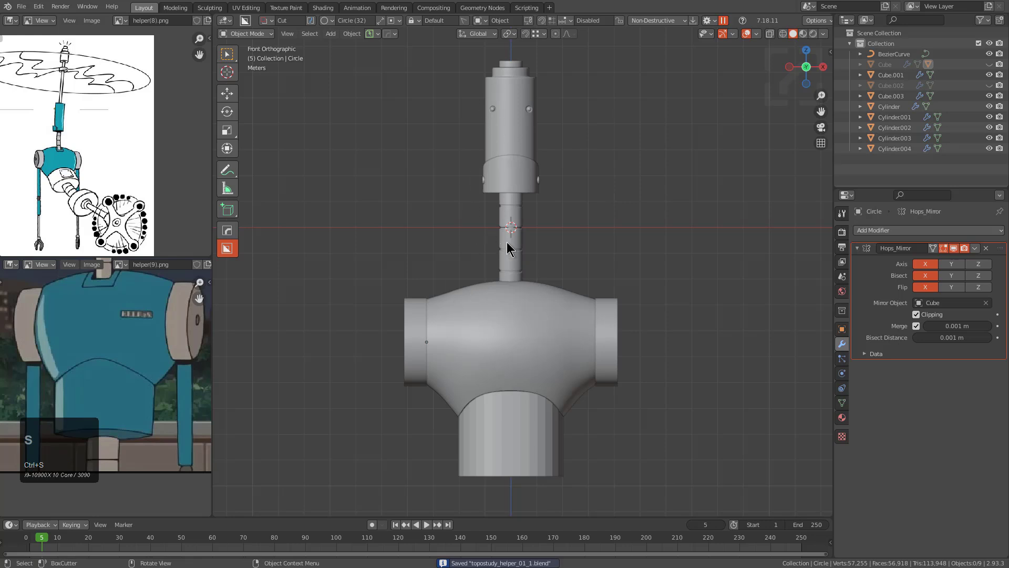
Step: Duplicate the rebuilt torso in place, hide the copy as a backup and reselect the visible torso
scroll(519, 365, up, 2)
click(519, 365)
shift+middle_drag(518, 364, 556, 276)
click(866, 291)
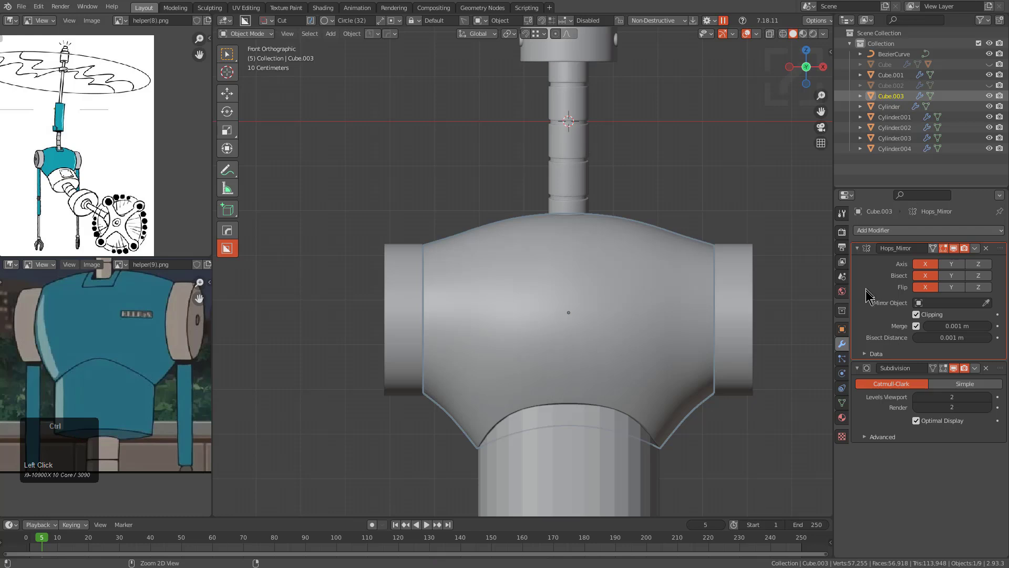
shift+middle_drag(613, 320, 622, 292)
key(shift+d)
right_click(635, 259)
key(h)
click(624, 270)
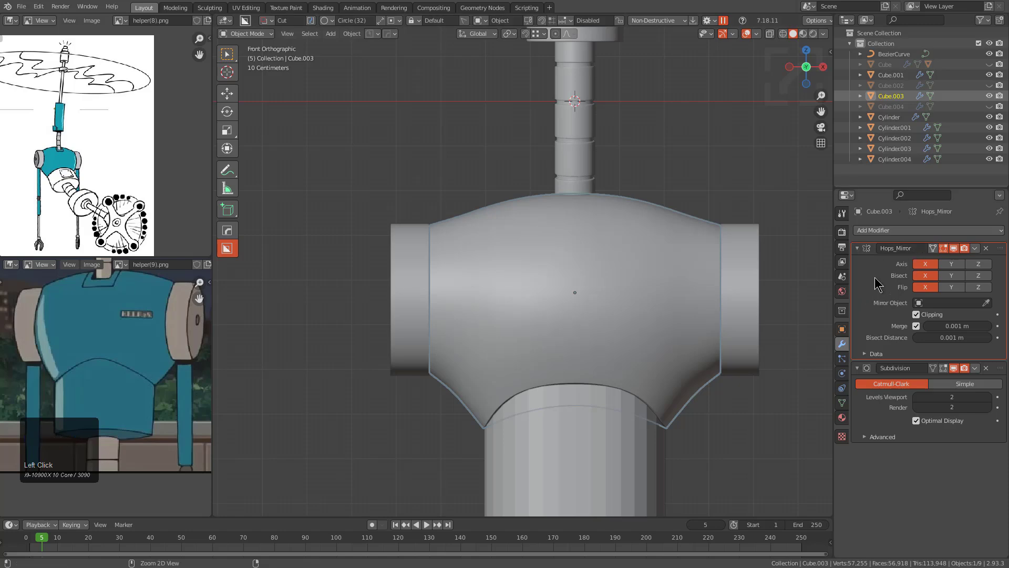
Step: Apply the torso's Mirror modifier, set the Subdivision viewport level to 1 and apply it too
key(ctrl+a)
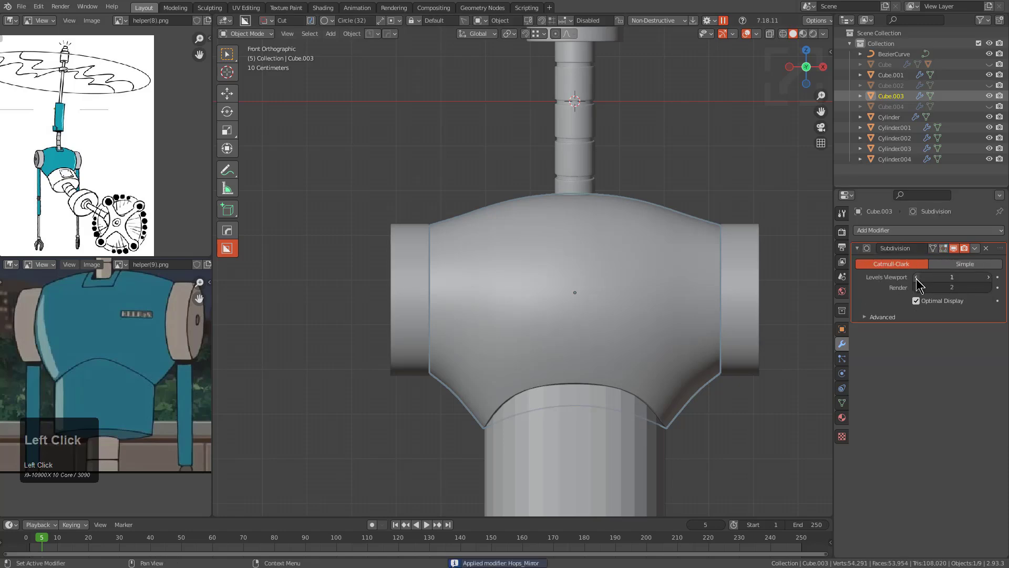
key(ctrl+a)
key(Tab)
Step: Isolate the torso and add a bisecting mirror across X so only one half is editable
middle_drag(615, 219, 597, 265)
scroll(595, 269, up, 2)
key(KP_Divide)
key(Tab)
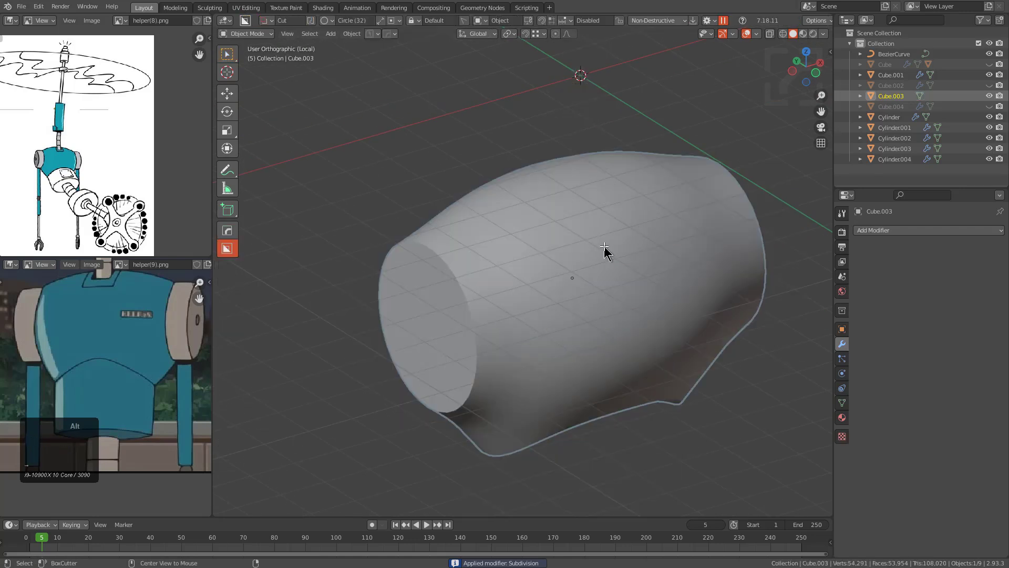
key(alt+x)
click(499, 297)
key(Tab)
scroll(589, 277, up, 2)
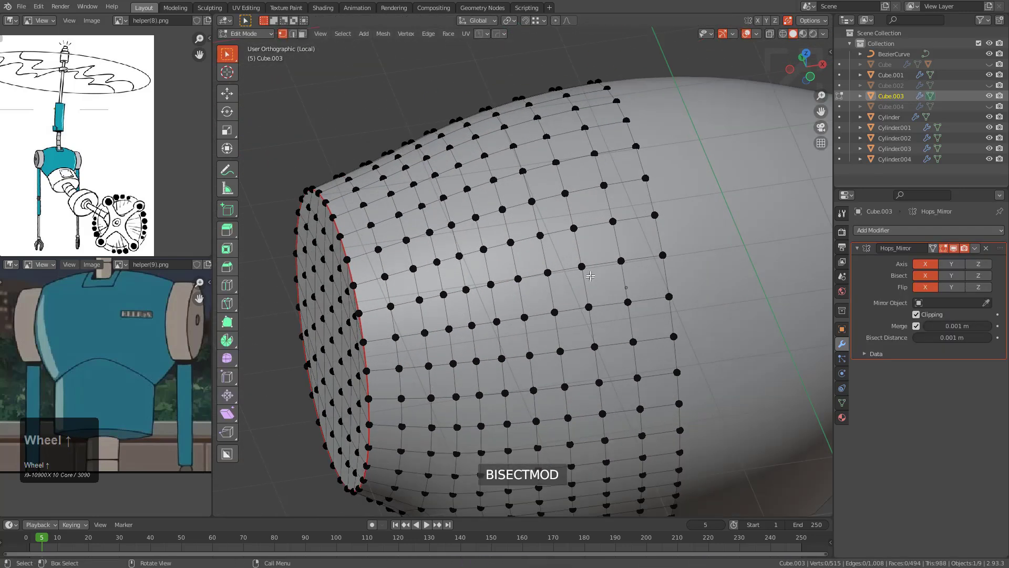
Step: Try an angle-constrained knife cut outward from the centreline on the torso's top, and undo it
shift+middle_drag(590, 277, 545, 290)
key(KP_7)
key(3)
click(551, 174)
shift+middle_drag(521, 168, 517, 169)
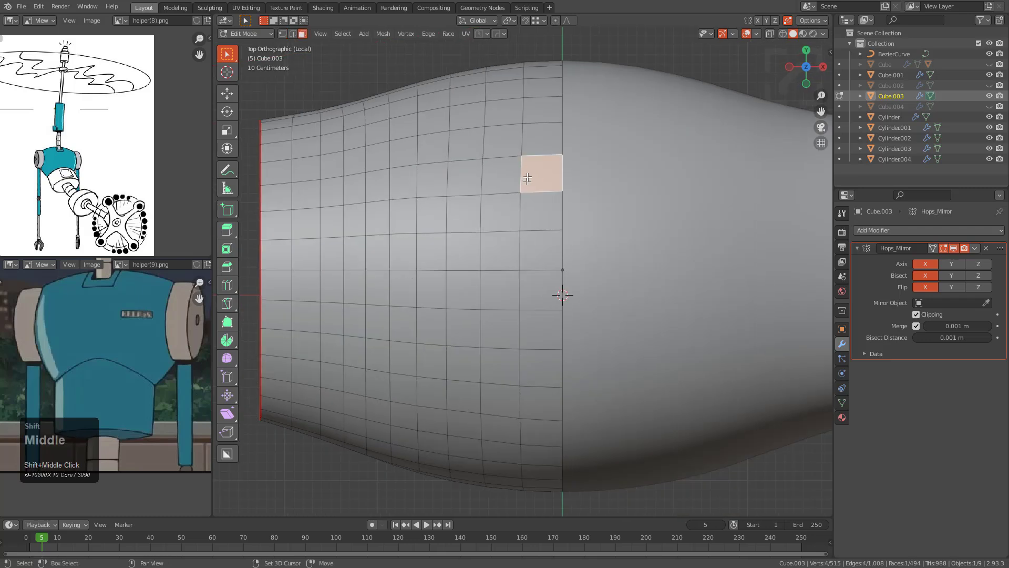
key(alt+a)
key(k)
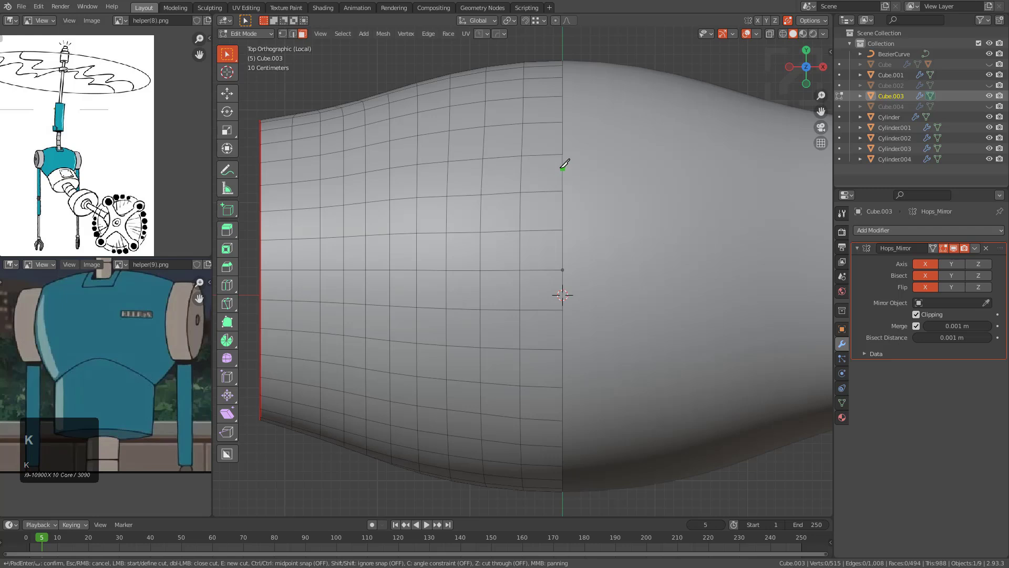
key(c)
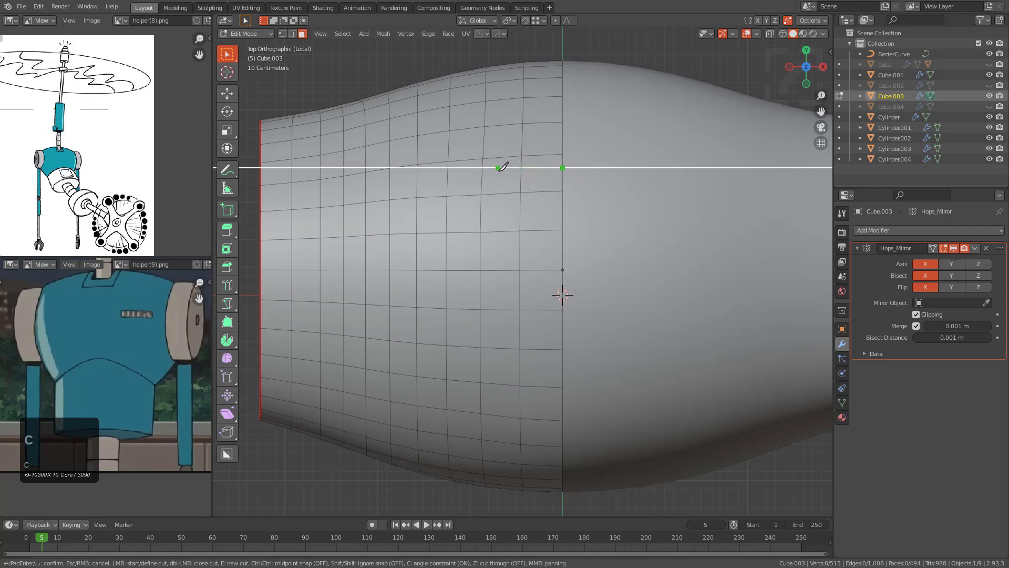
click(498, 168)
key(KP_Enter)
middle_drag(601, 354, 557, 268)
key(KP_Divide)
key(ctrl+z)
key(KP_4)
key(KP_7)
key(KP_Divide)
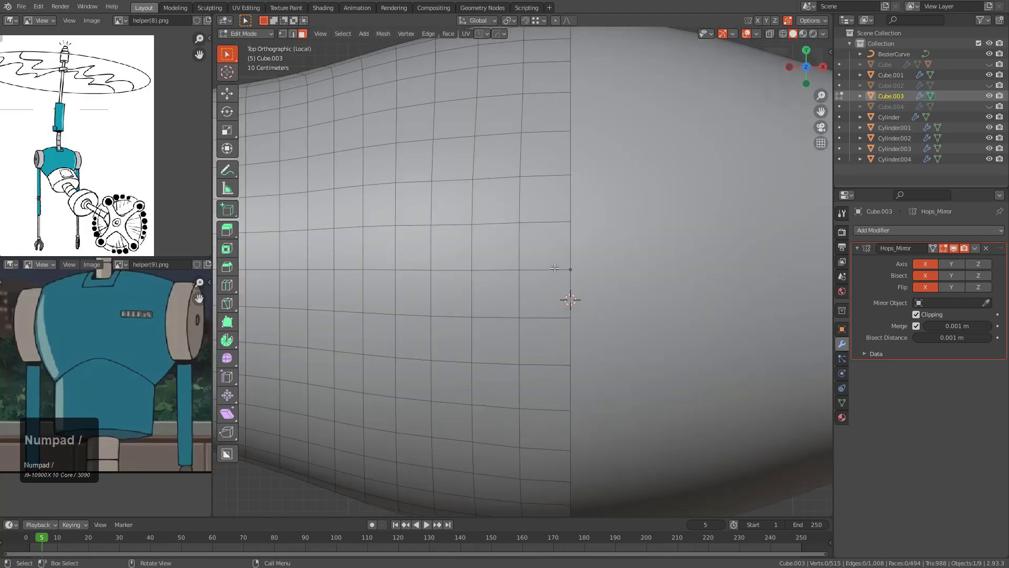
Step: Knife-cut a half-rectangle outline against the centreline on the torso's top, using angle-constrained cuts from the top view
scroll(539, 226, down, 3)
key(k)
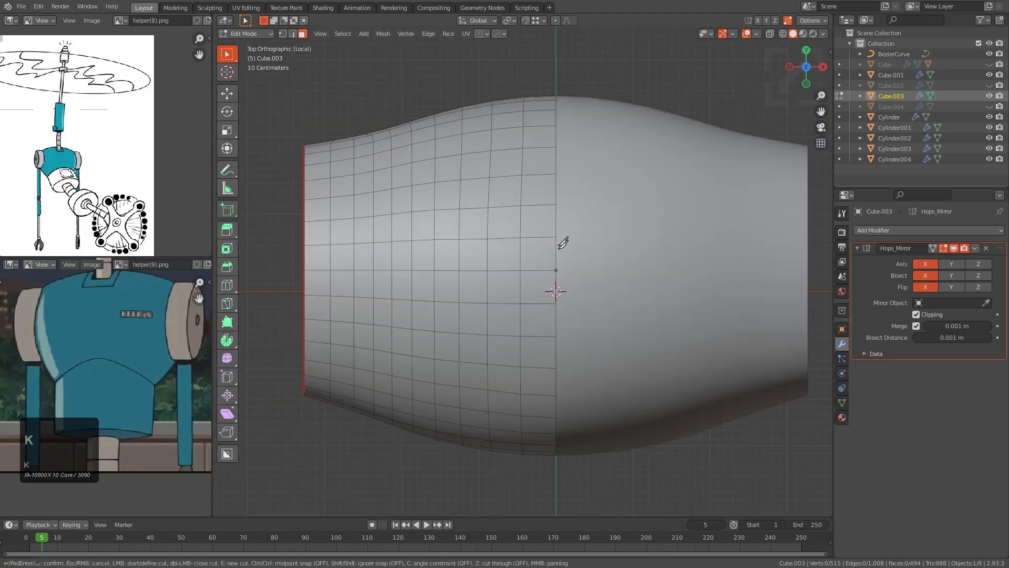
click(556, 223)
key(c)
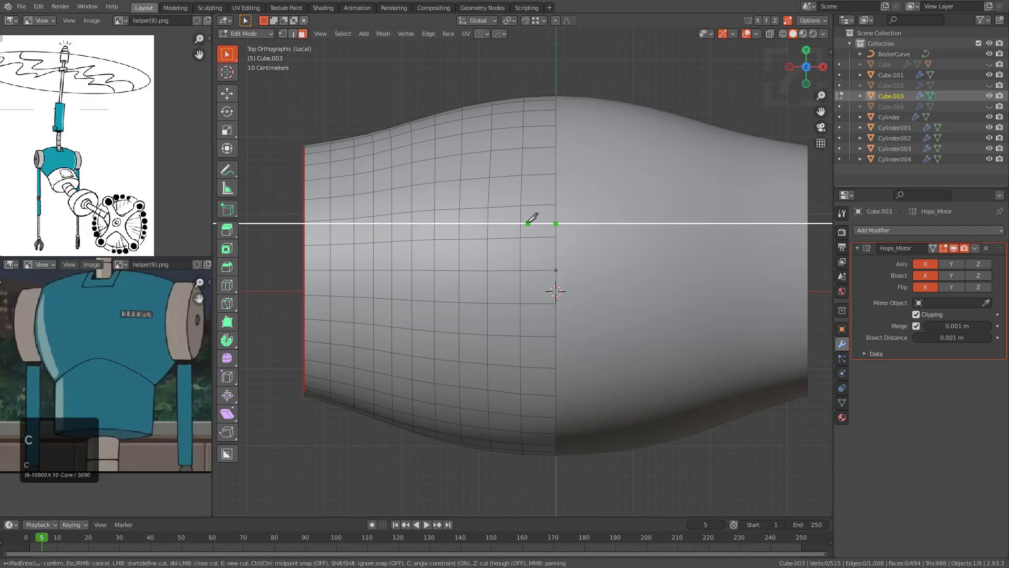
click(506, 223)
click(505, 378)
click(556, 378)
key(KP_Enter)
middle_drag(552, 372, 575, 314)
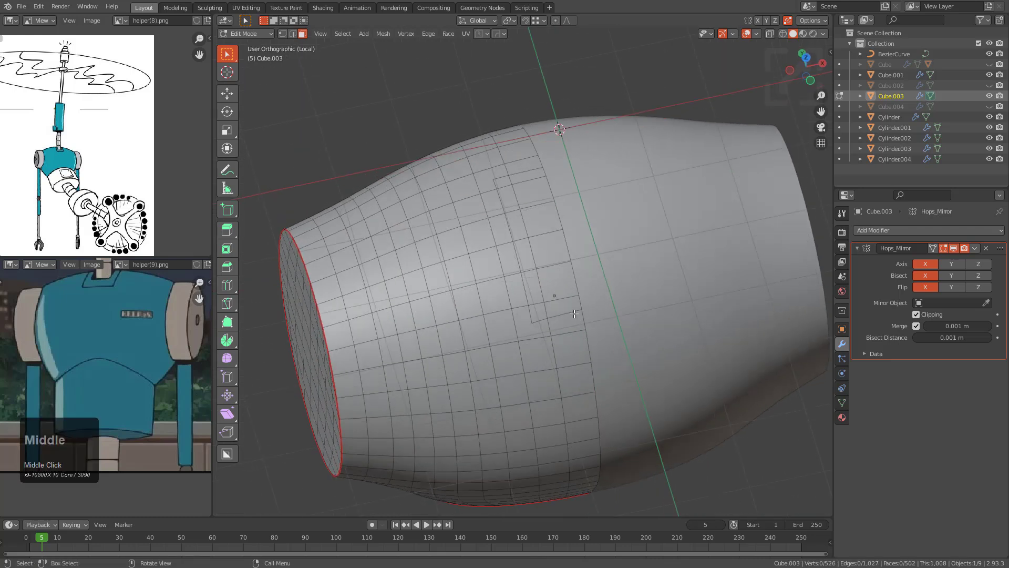
Step: Select the long side edge of the cut outline and move it outward along X
key(KP_Decimal)
middle_click(574, 314)
scroll(558, 295, up, 3)
key(2)
alt+click(541, 254)
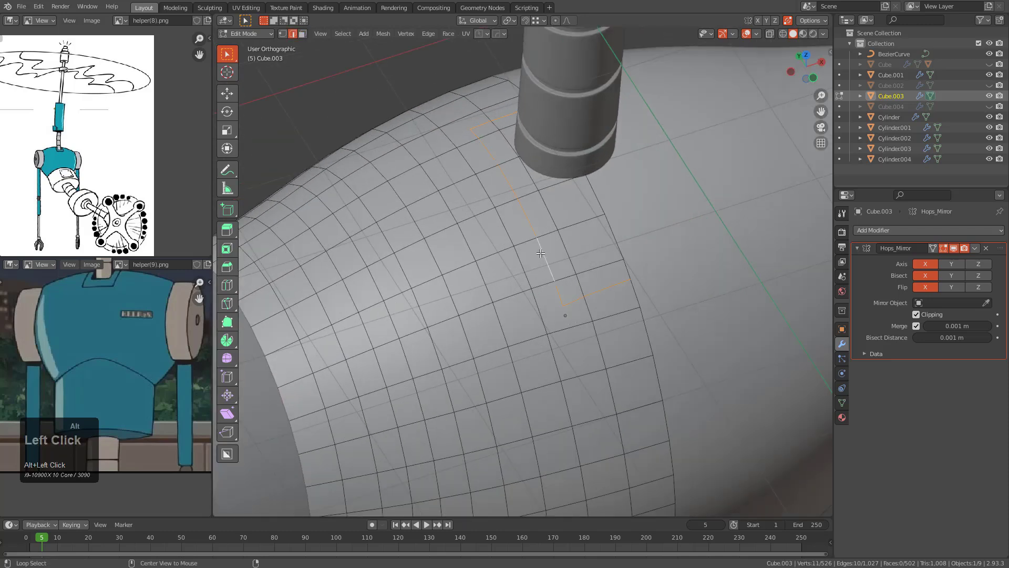
ctrl+click(476, 134)
middle_drag(538, 194, 515, 194)
key(g)
key(x)
click(521, 191)
Step: Slide the vertices along the outline's front edge until that edge runs straight to the centreline
scroll(523, 290, up, 3)
key(1)
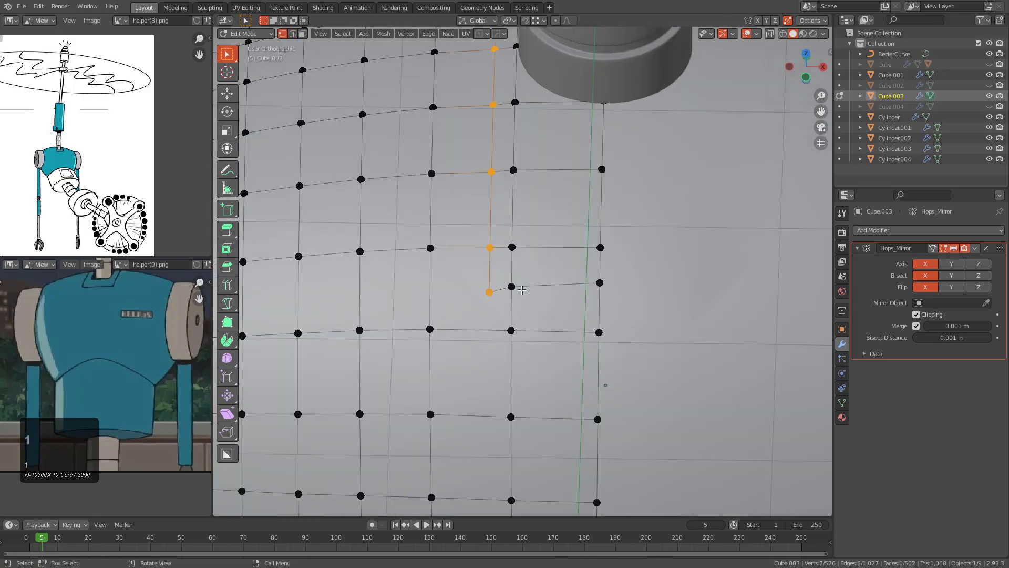
key(g)
key(g)
click(600, 274)
click(603, 288)
key(g)
key(g)
click(605, 291)
key(g)
key(g)
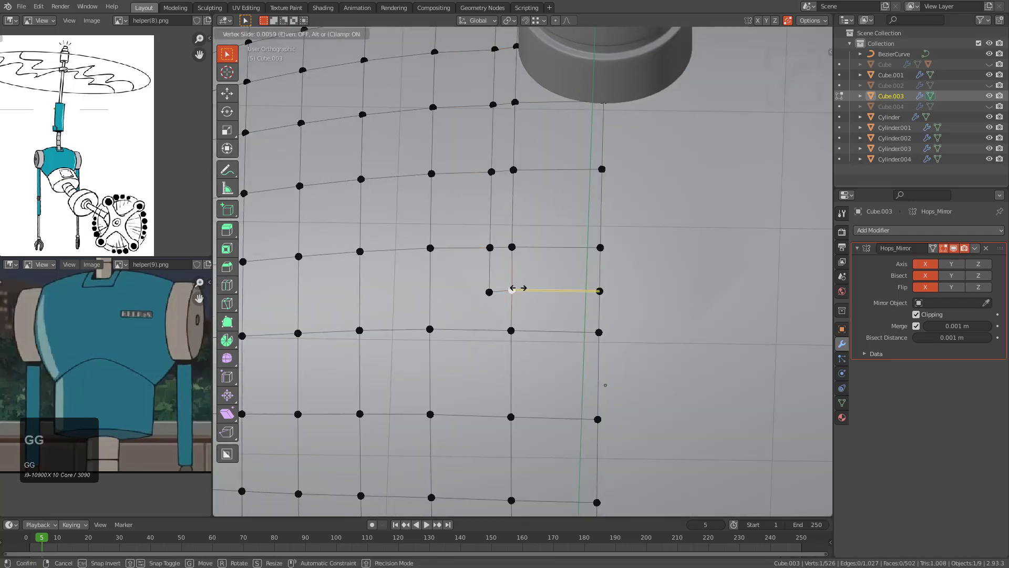
click(518, 289)
Step: Connect the outline's outer corner vertices to the nearest diagonal grid vertices with new edges
middle_drag(434, 319, 472, 227)
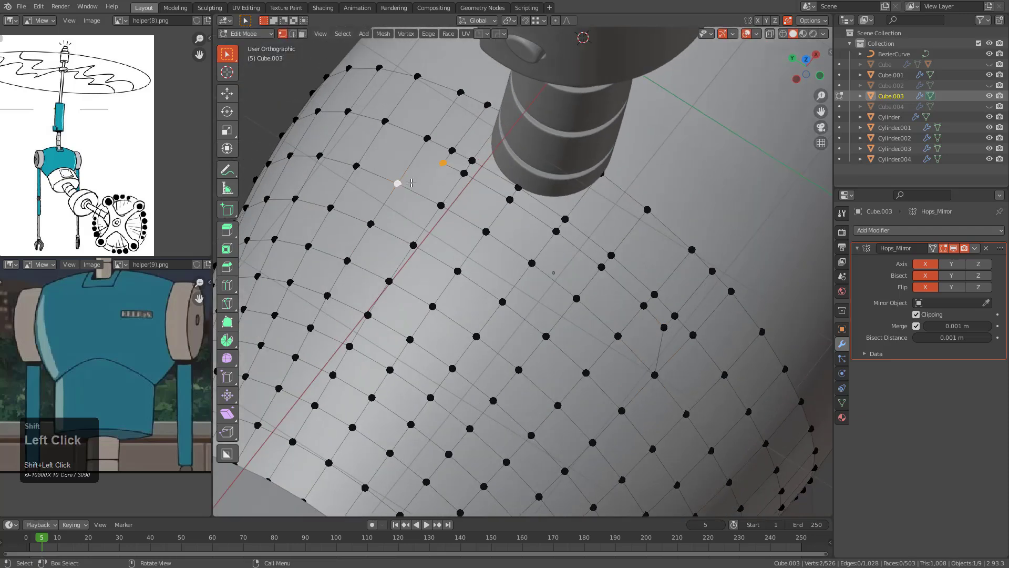
middle_drag(412, 182, 515, 216)
scroll(516, 217, up, 5)
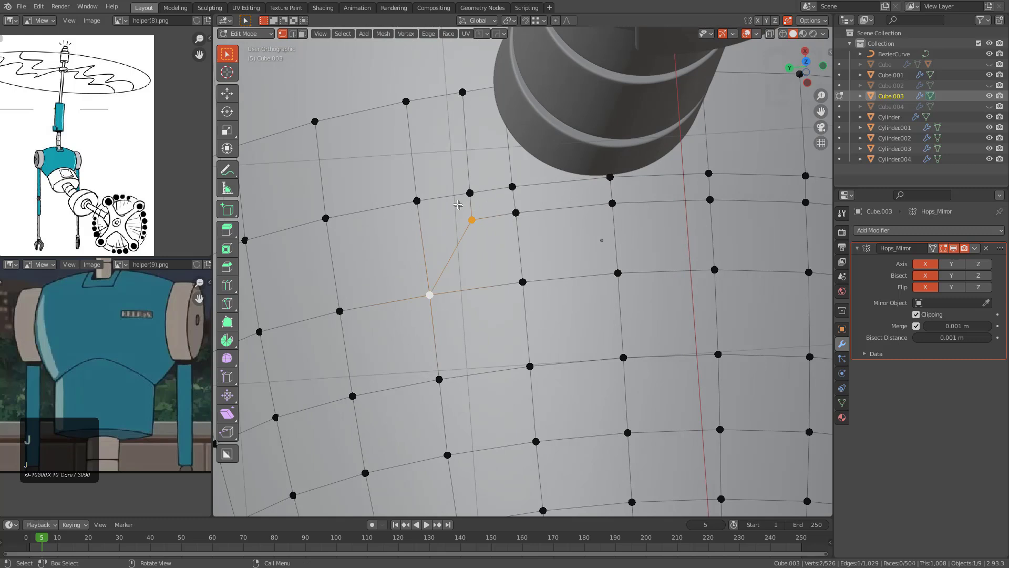
Step: Slide the vertices beside the outline's rear corner closer to that corner to tighten the topology around it
key(g)
key(g)
right_click(435, 220)
click(469, 194)
key(g)
key(g)
click(476, 205)
click(517, 216)
key(g)
key(g)
click(496, 221)
Step: Slide the vertex on the outline's long side nearest the front corner closer to that corner
click(520, 284)
middle_drag(504, 286, 481, 290)
scroll(481, 290, up, 2)
key(g)
key(g)
click(479, 352)
key(ctrl+z)
key(g)
key(g)
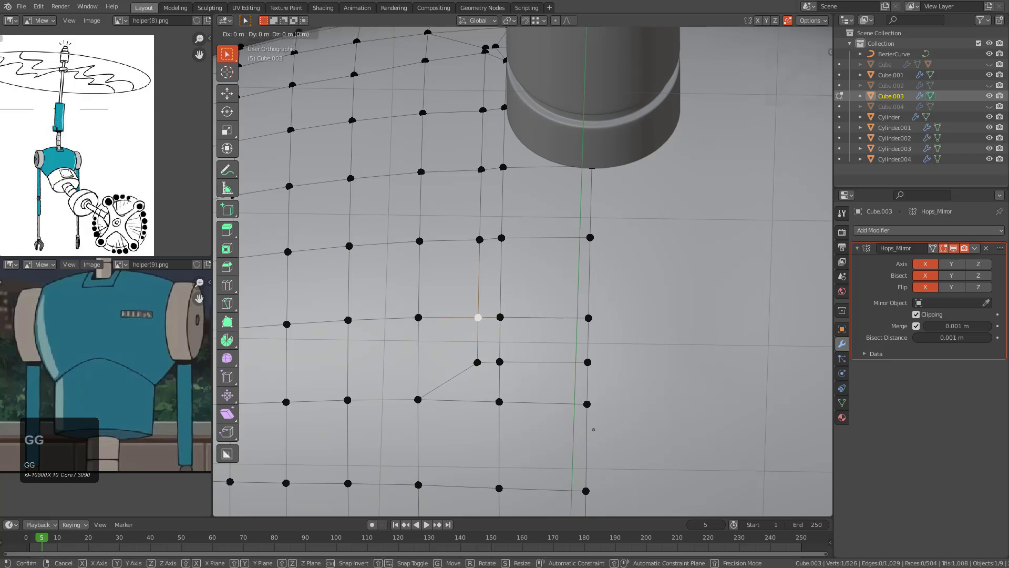
click(492, 326)
Step: Slide the front-edge vertex beside the corner, and the grid vertex just in front of it, towards the outline's long side
key(g)
key(g)
click(489, 364)
click(499, 399)
key(g)
key(g)
click(490, 397)
Step: Slide the inner vertex diagonal to the front corner and the centreline vertex in its row towards the outline's front edge
click(500, 317)
key(g)
key(g)
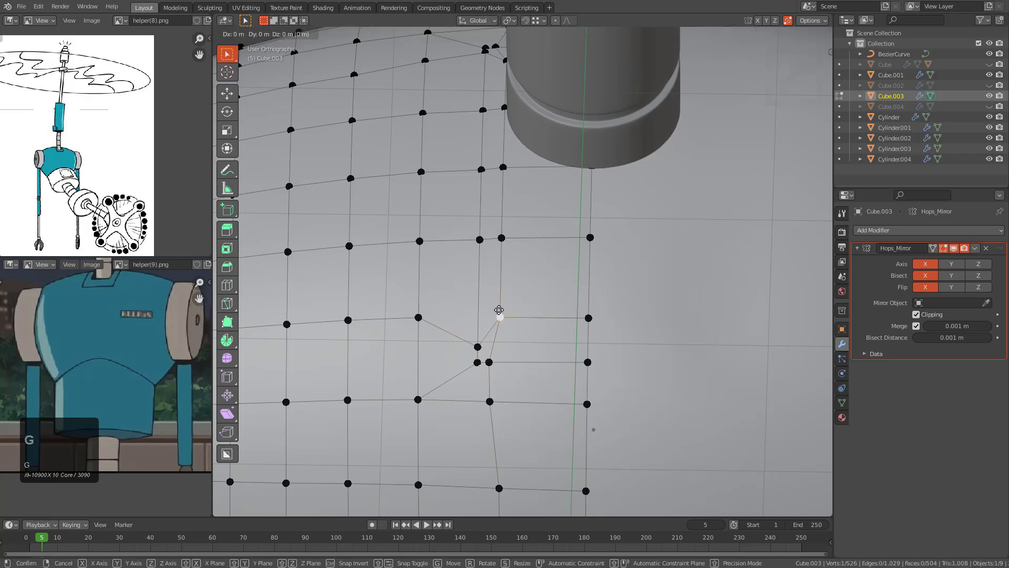
click(492, 342)
click(573, 318)
key(g)
key(g)
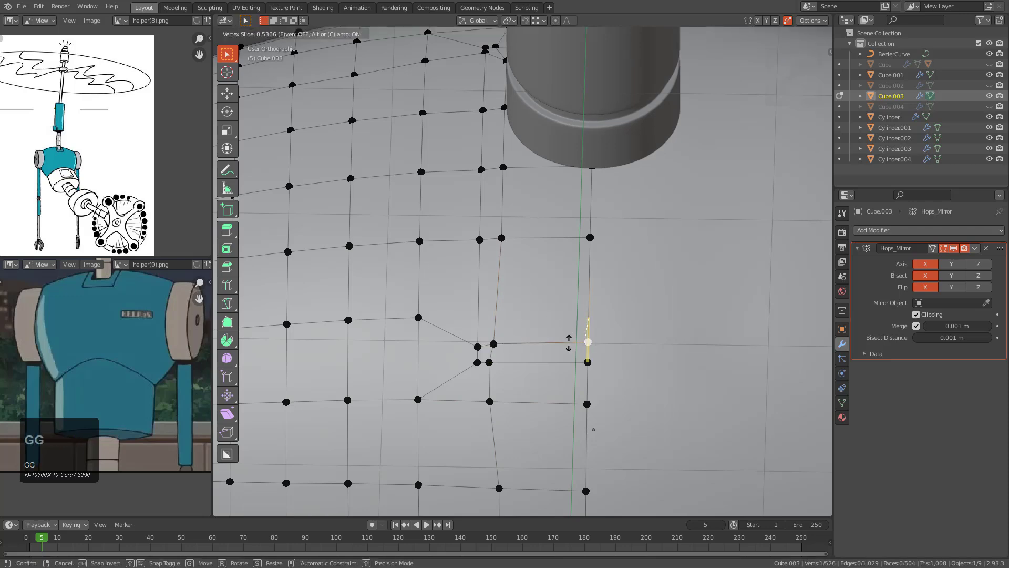
click(568, 345)
Step: Select all faces inside the collar outline by growing a face selection, and separate them into their own object
scroll(569, 344, down, 2)
middle_drag(541, 263, 584, 236)
shift+middle_drag(584, 237, 550, 299)
key(Tab)
key(Tab)
key(3)
click(612, 339)
shift+click(588, 291)
shift+click(524, 215)
middle_drag(521, 217, 508, 242)
key(ctrl+KP_Add)
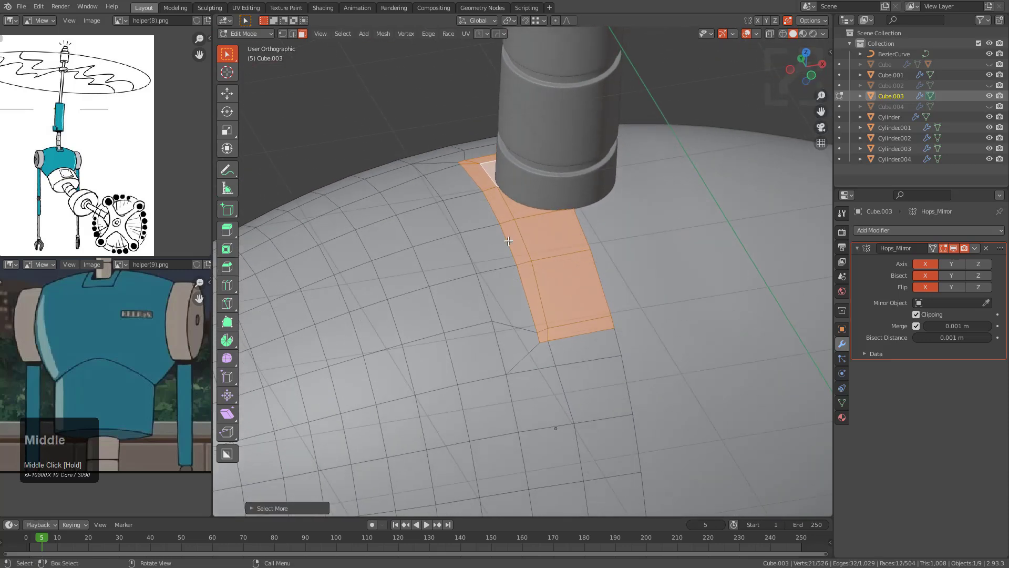
key(p)
click(540, 248)
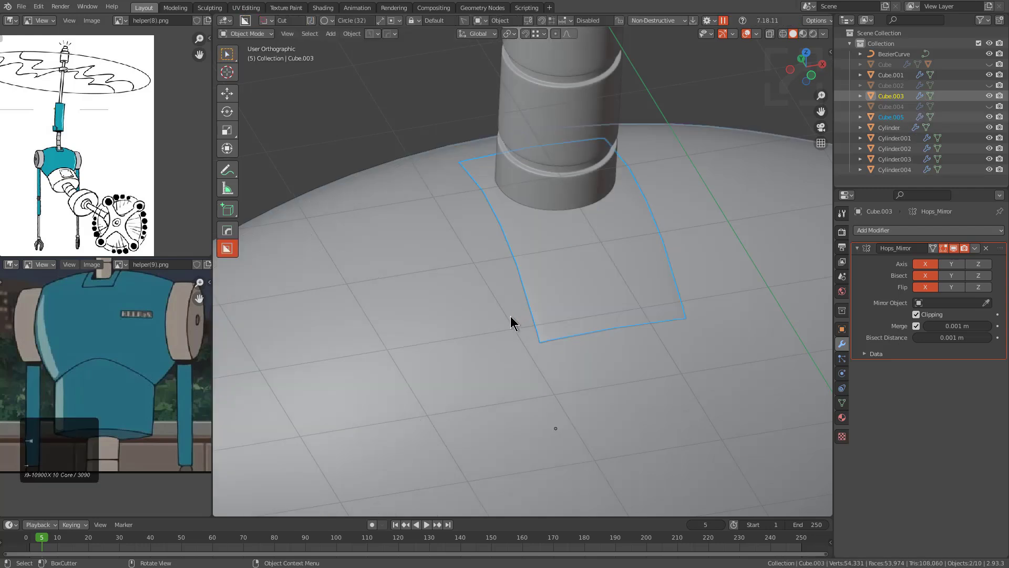
Step: Edit the torso mesh and extrude the border of its collar opening downward along Z to form an inner wall
key(Tab)
key(alt+a)
key(1)
key(Tab)
click(459, 346)
key(Tab)
key(alt+z)
middle_drag(592, 370, 573, 257)
key(e)
key(z)
click(569, 378)
Step: Add supporting loop cuts close to the collar opening's rim, on the extruded wall and on the surrounding surface
click(471, 231)
scroll(501, 252, up, 1)
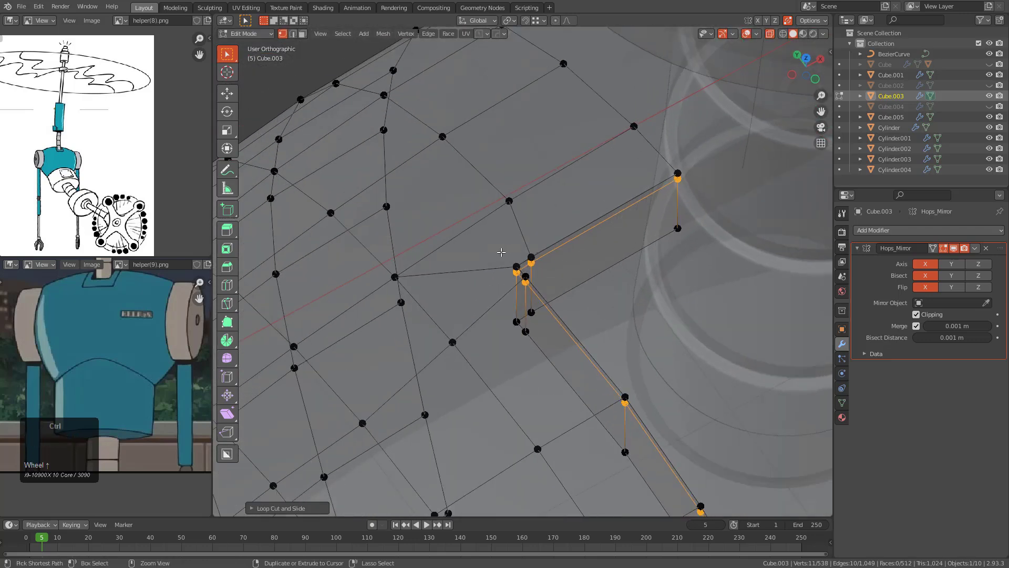
key(ctrl+r)
click(503, 255)
click(543, 264)
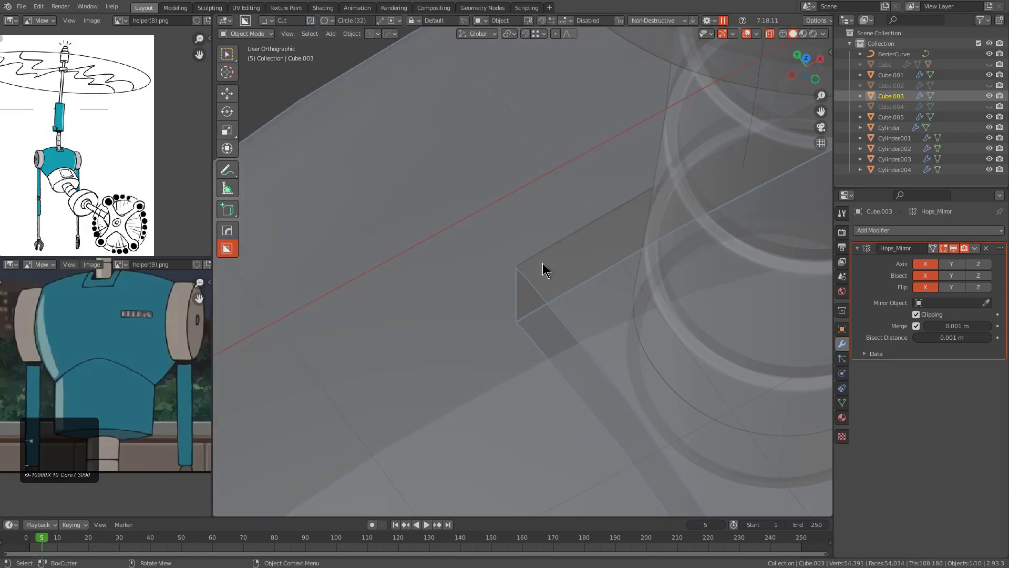
key(Tab)
key(alt+z)
Step: Apply level 2 subdivision to the torso and inspect the seam around the collar opening
scroll(548, 294, down, 5)
middle_drag(550, 297, 549, 373)
key(ctrl+1)
key(ctrl+2)
key(alt+a)
shift+middle_drag(572, 426, 486, 303)
scroll(484, 299, up, 4)
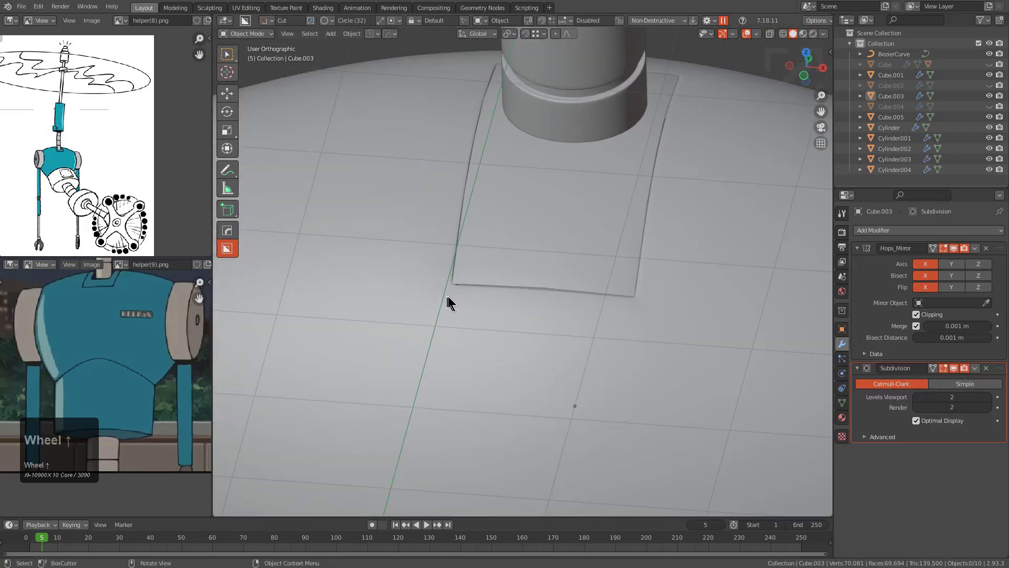
scroll(496, 313, up, 3)
Step: Isolate the separated collar panel in local view and give it level 2 subdivision
click(522, 314)
scroll(523, 313, down, 3)
key(KP_Divide)
key(Tab)
key(Tab)
middle_drag(527, 315, 575, 245)
key(Tab)
key(Tab)
key(ctrl+2)
Step: Select the collar panel's boundary edge loop in edge select mode
key(Tab)
key(a)
alt+click(585, 301)
key(2)
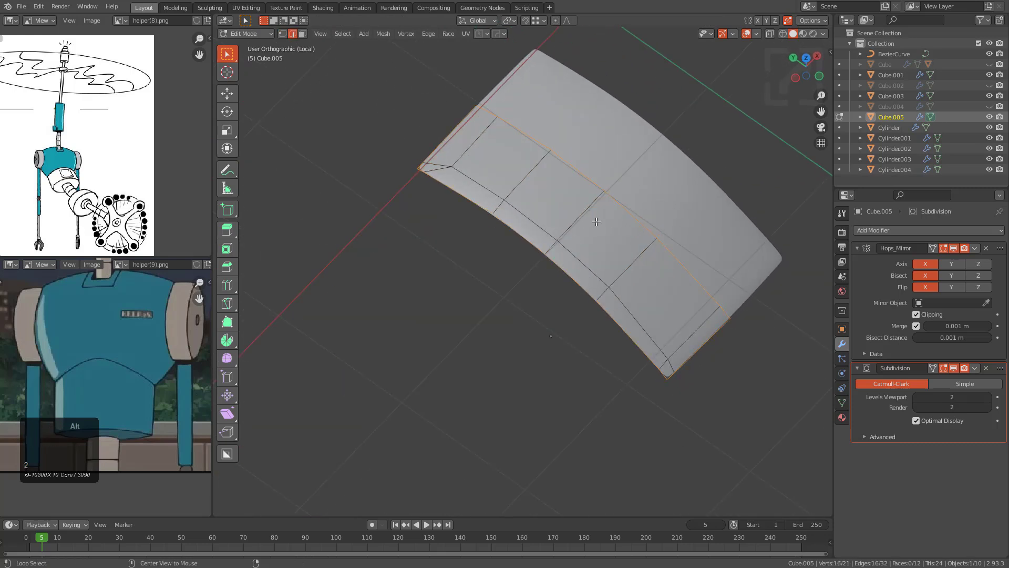
Step: Extrude the curved plate's outer edge loop about 0.07 m downward along global Z to form its side walls
middle_drag(624, 222, 637, 243)
key(z)
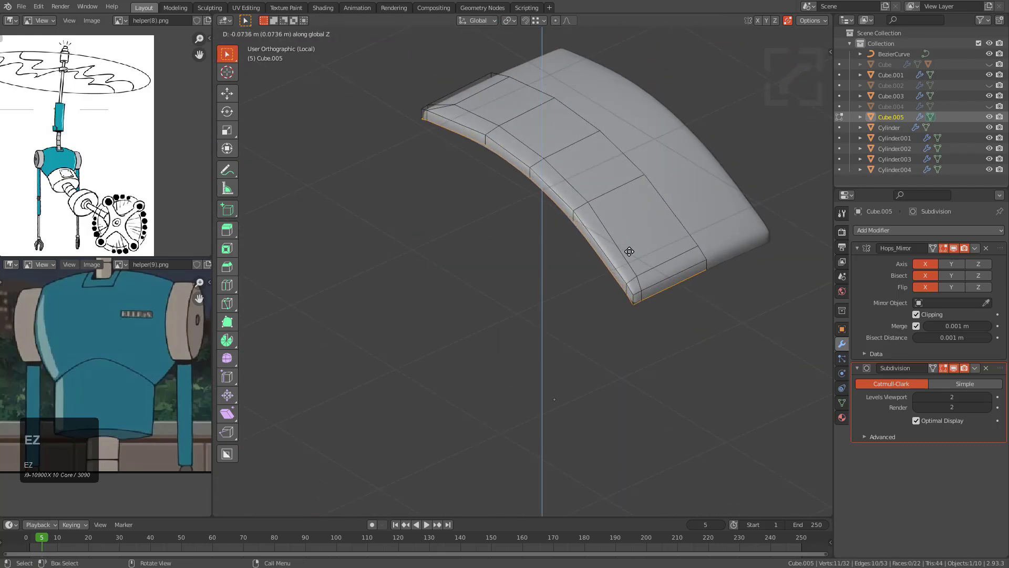
click(630, 261)
middle_drag(663, 290, 563, 314)
Step: Add an edge loop around the plate's side walls, close to their upper edge
scroll(646, 276, up, 4)
key(ctrl+r)
click(695, 245)
click(698, 235)
key(Tab)
Step: Examine how the curved plate sits on the torso around the base of the neck
scroll(678, 266, down, 5)
key(slash)
key(alt+a)
scroll(549, 340, down, 6)
scroll(535, 268, down, 1)
scroll(535, 297, up, 3)
click(541, 265)
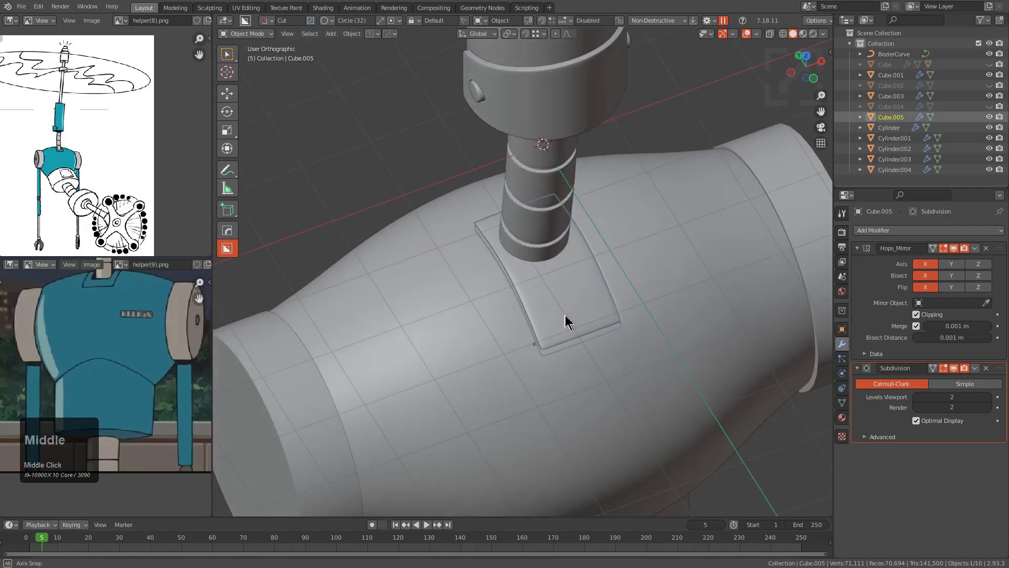
scroll(602, 385, up, 4)
shift+click(629, 403)
key(Tab)
middle_drag(627, 402, 539, 274)
key(Tab)
scroll(578, 306, down, 3)
key(alt+a)
scroll(547, 293, up, 1)
click(547, 293)
Step: Try to extrude the four inner top faces of the plate's half downward into a recess
key(Tab)
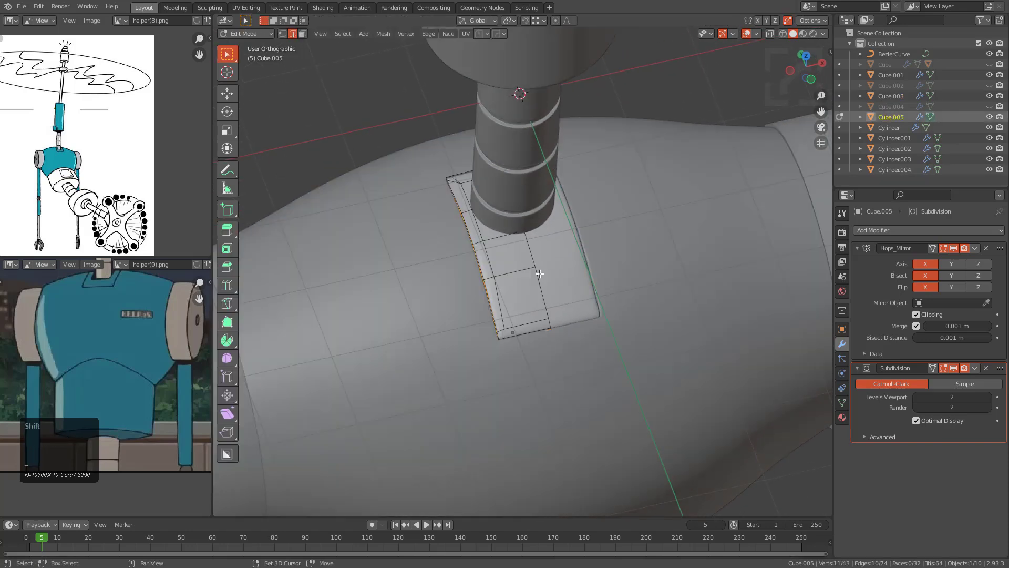
scroll(541, 274, up, 2)
key(3)
click(541, 349)
shift+click(529, 287)
shift+click(478, 213)
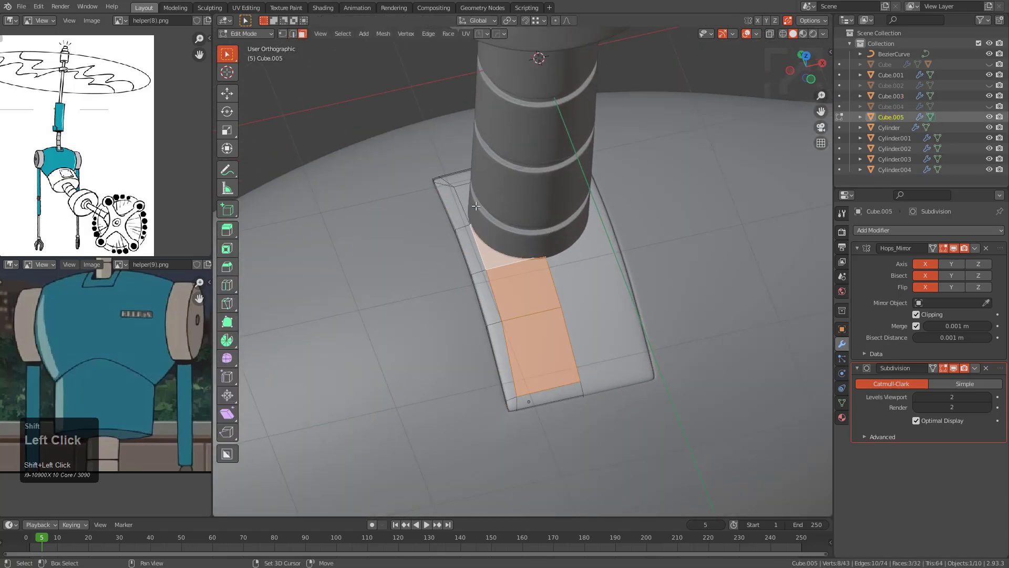
middle_drag(481, 258, 539, 259)
key(e)
key(z)
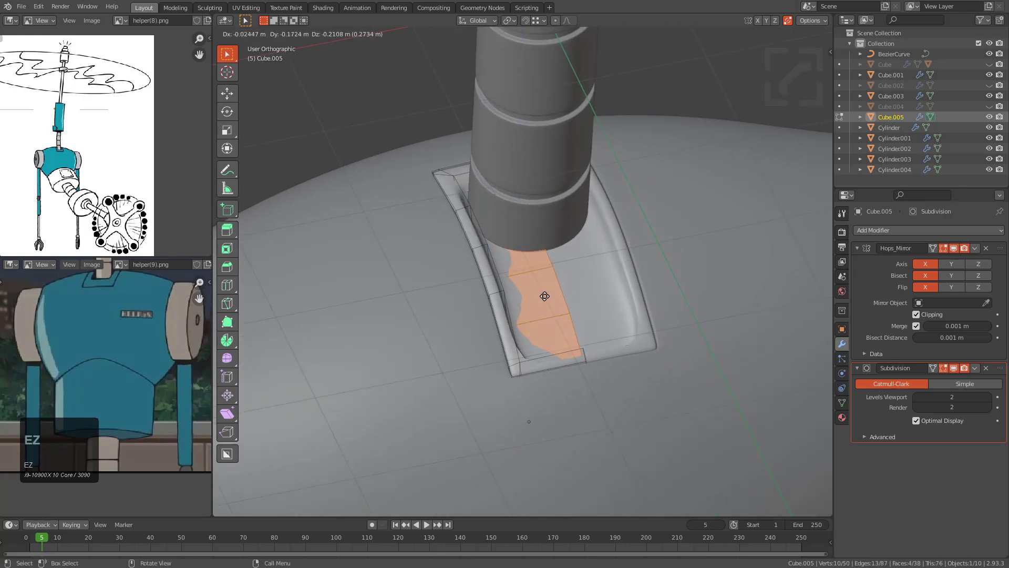
key(z)
right_click(544, 319)
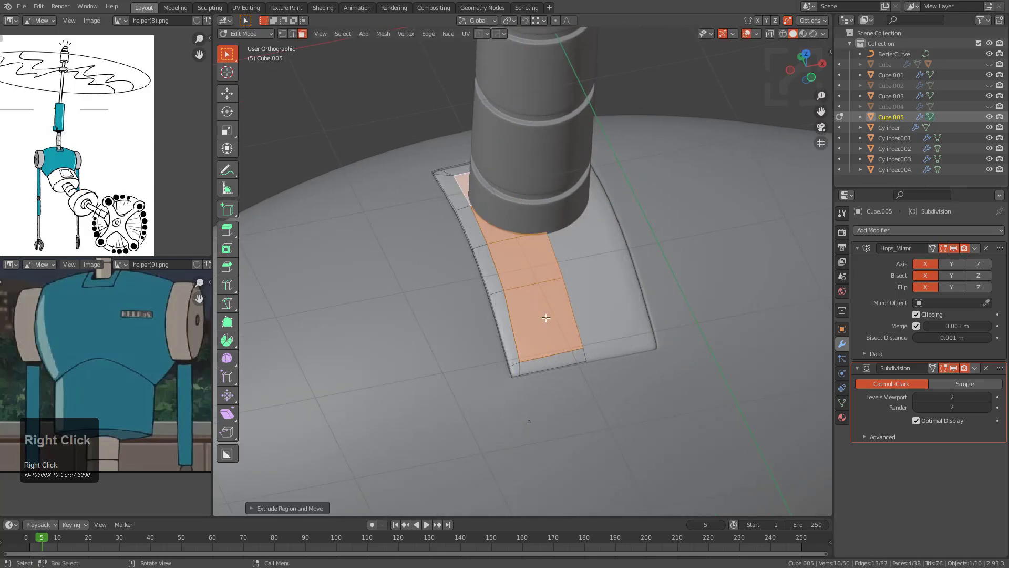
middle_drag(553, 326, 548, 304)
Step: Try applying the plate's mirror and subdivision modifiers, and undo both applications
key(Tab)
scroll(542, 292, up, 2)
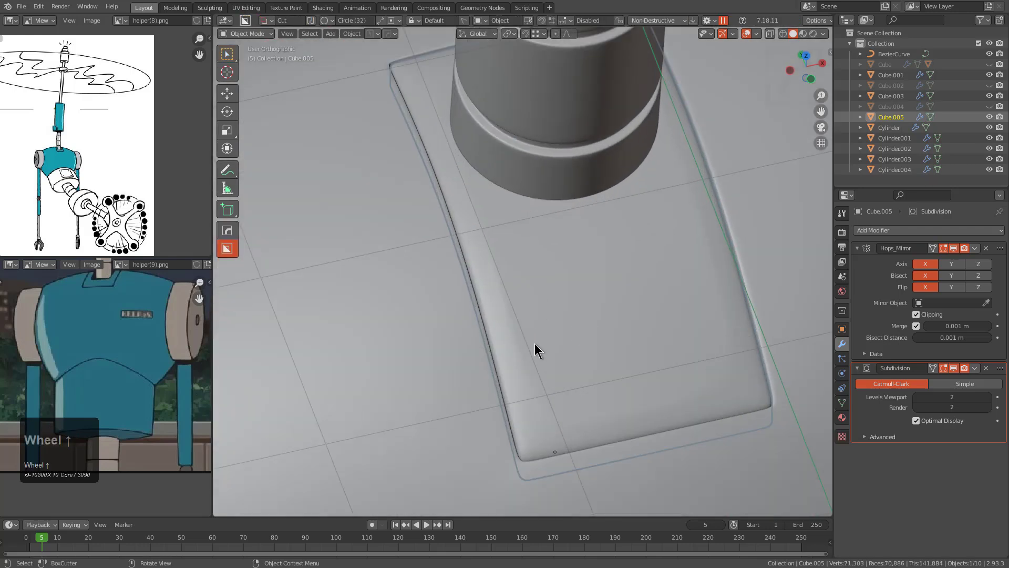
key(ctrl+a)
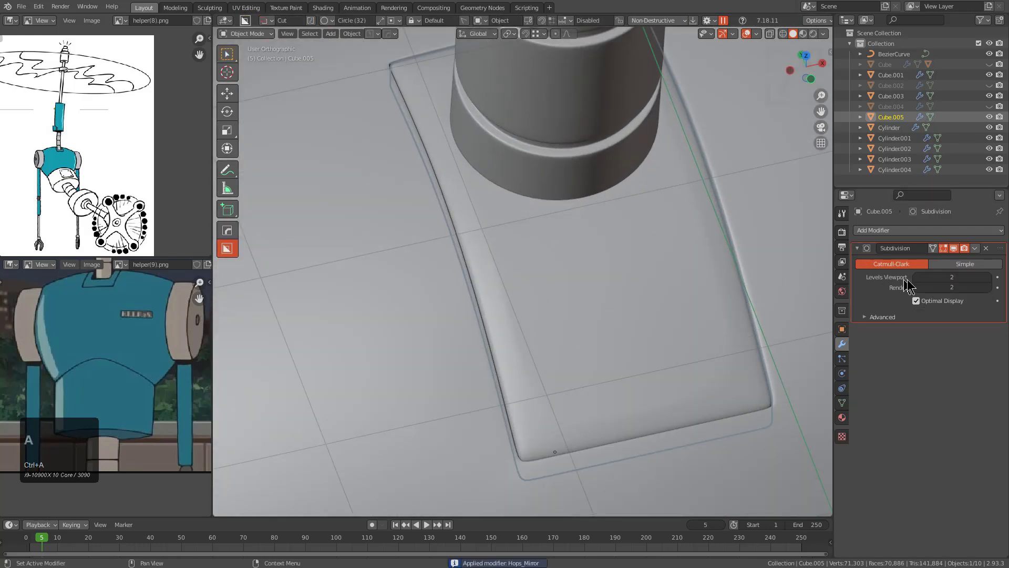
key(Return)
key(ctrl+a)
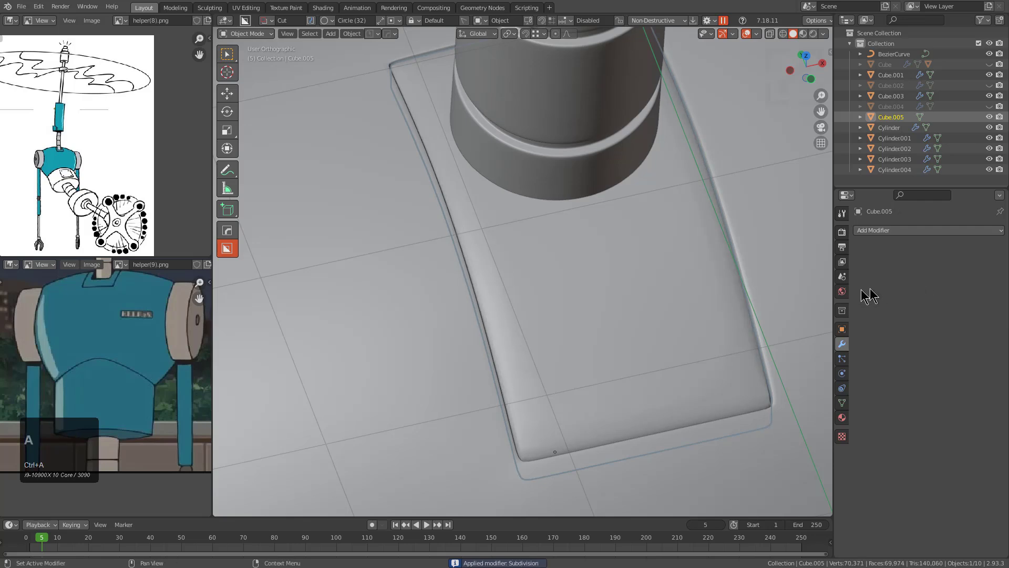
key(Tab)
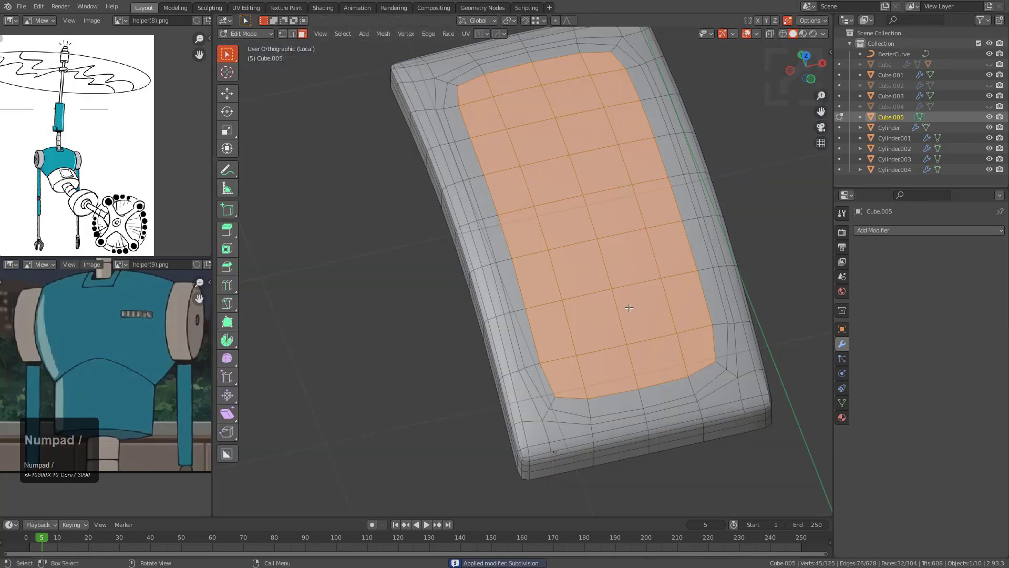
key(ctrl+z)
key(ctrl+z)
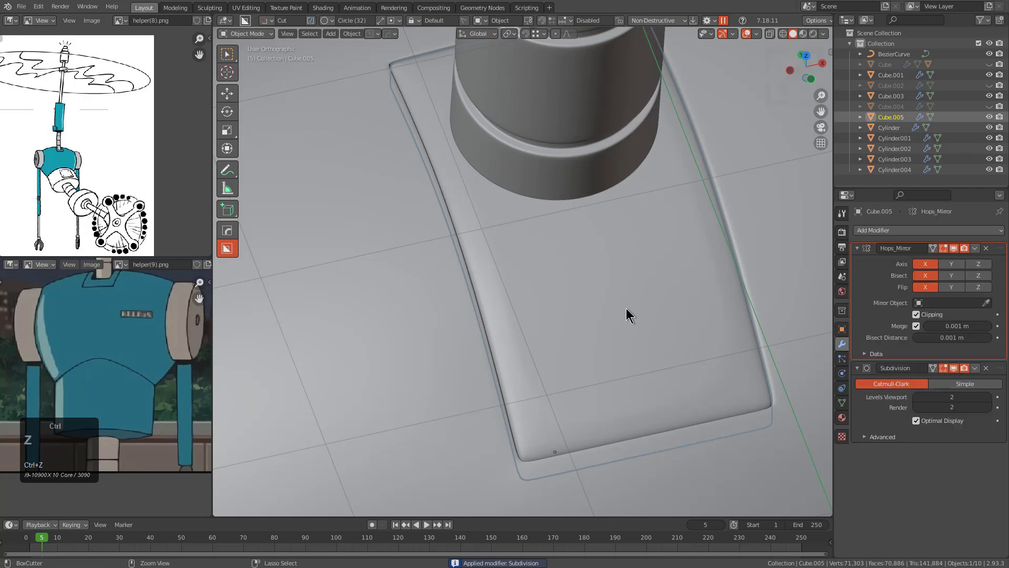
Step: Isolate the plate and merge all of its vertices by distance
key(Tab)
key(KP_Divide)
middle_drag(570, 303, 531, 266)
scroll(531, 265, up, 1)
key(g)
right_click(605, 279)
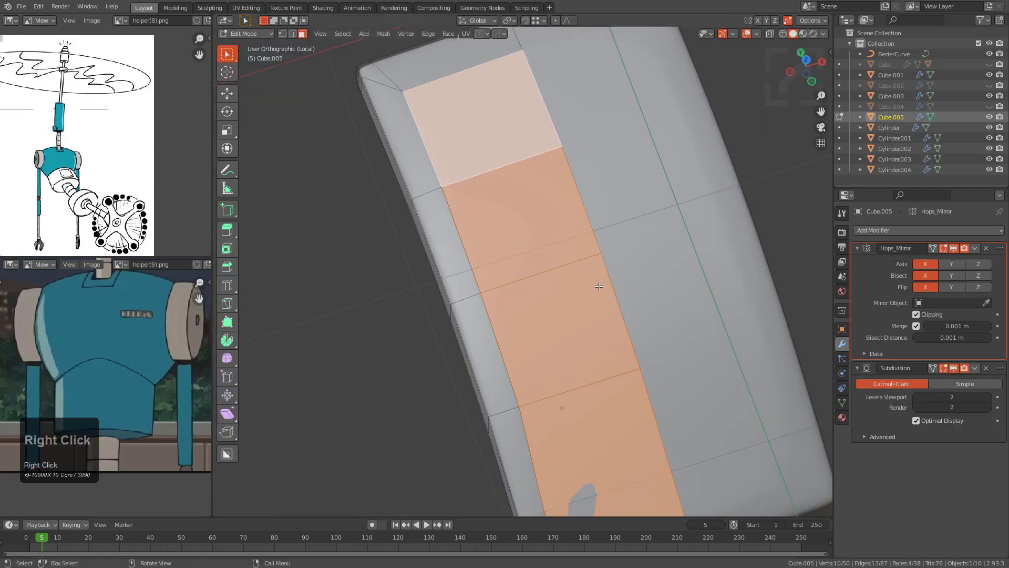
key(a)
key(1)
right_click(600, 267)
mouse_move(594, 445)
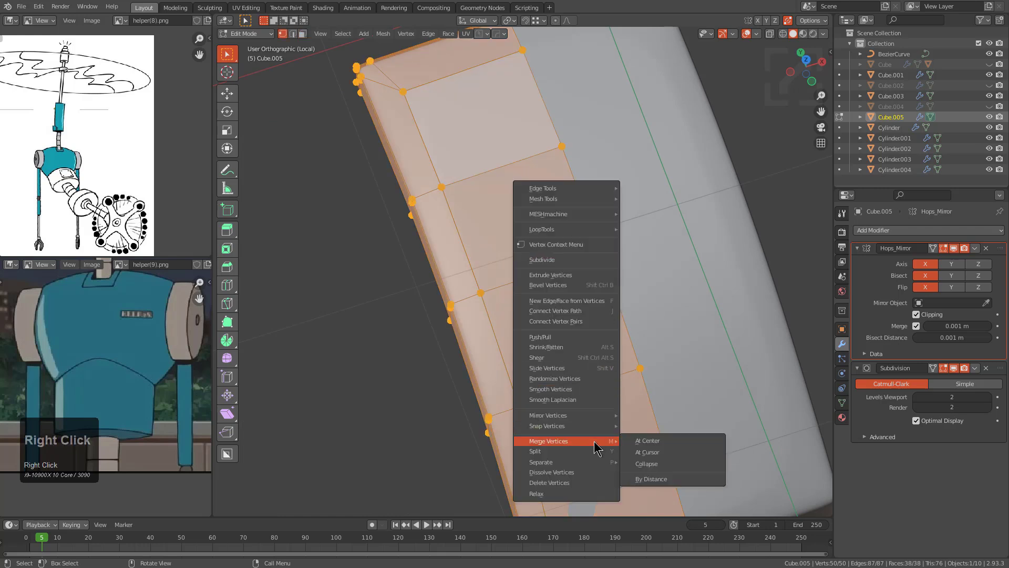
click(651, 480)
middle_drag(650, 480, 736, 399)
scroll(736, 399, up, 3)
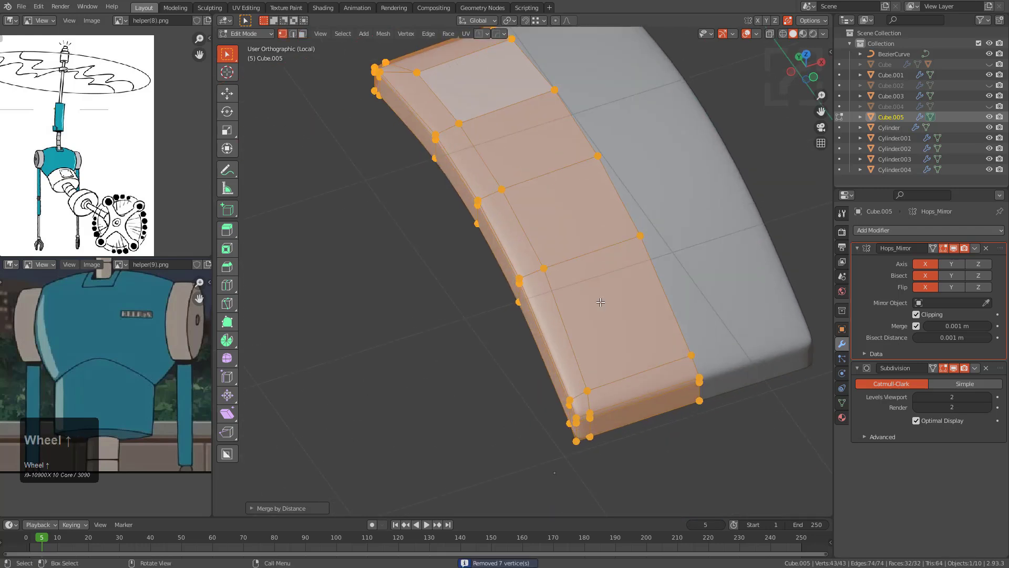
Step: Apply the plate's mirror and subdivision modifiers to turn the smoothed shape into real mesh
key(Tab)
key(ctrl+a)
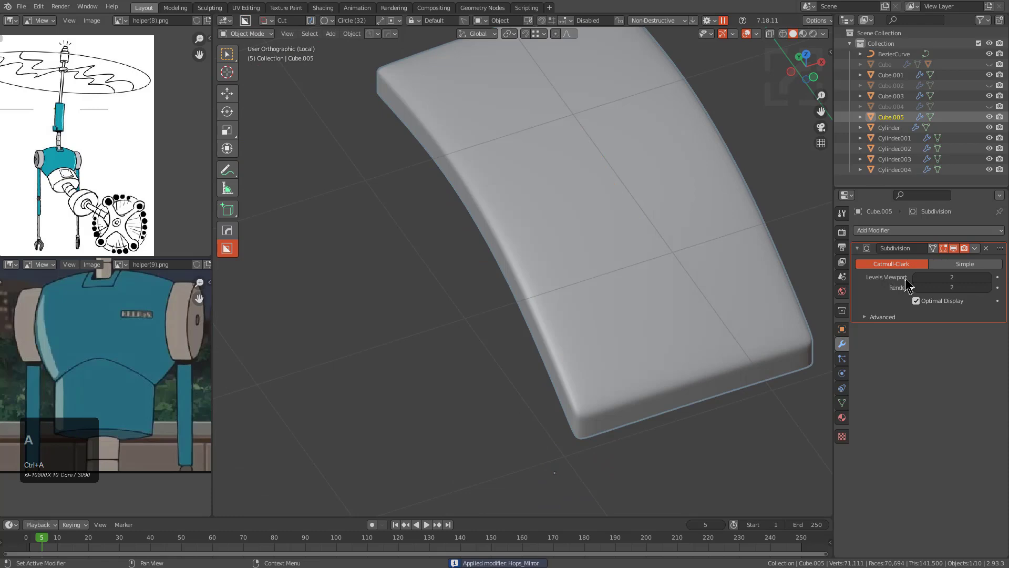
key(ctrl+a)
key(Tab)
key(alt+a)
middle_drag(672, 275, 585, 298)
Step: Bisect the plate and mirror it across the X axis with a new HardOps mirror modifier
key(Tab)
key(alt+x)
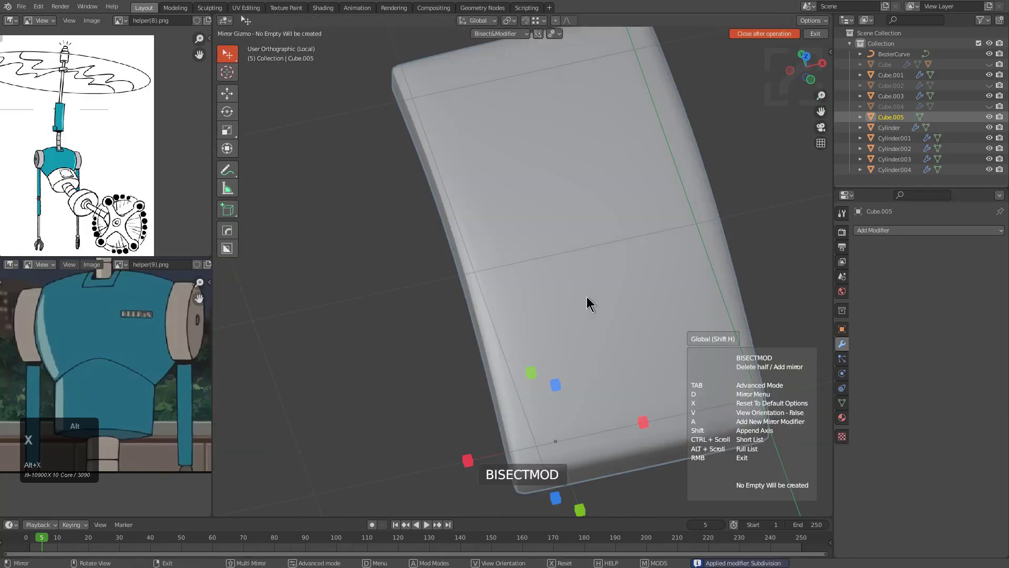
click(469, 459)
Step: Extrude the two inner columns of top faces on the plate's half about 0.75 m downward along global Z
key(Tab)
middle_drag(536, 357, 558, 345)
key(3)
click(579, 348)
shift+click(630, 329)
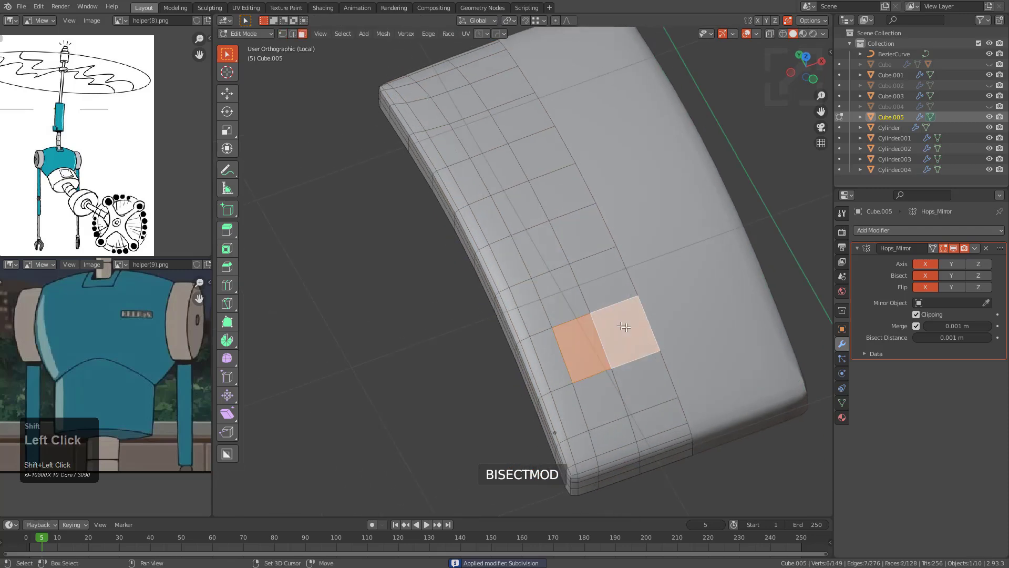
drag(597, 276, 524, 172)
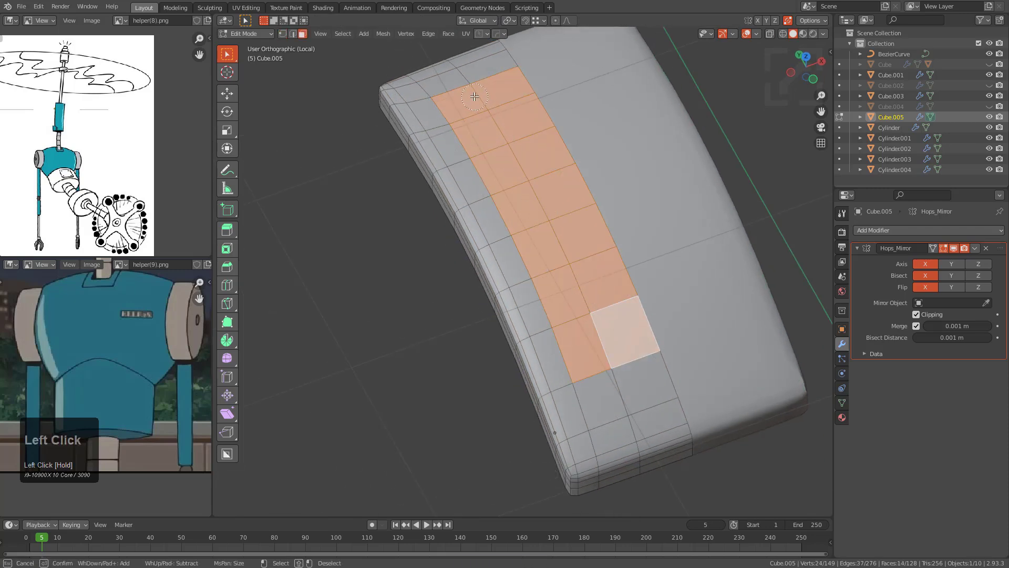
middle_drag(540, 184, 563, 203)
key(e)
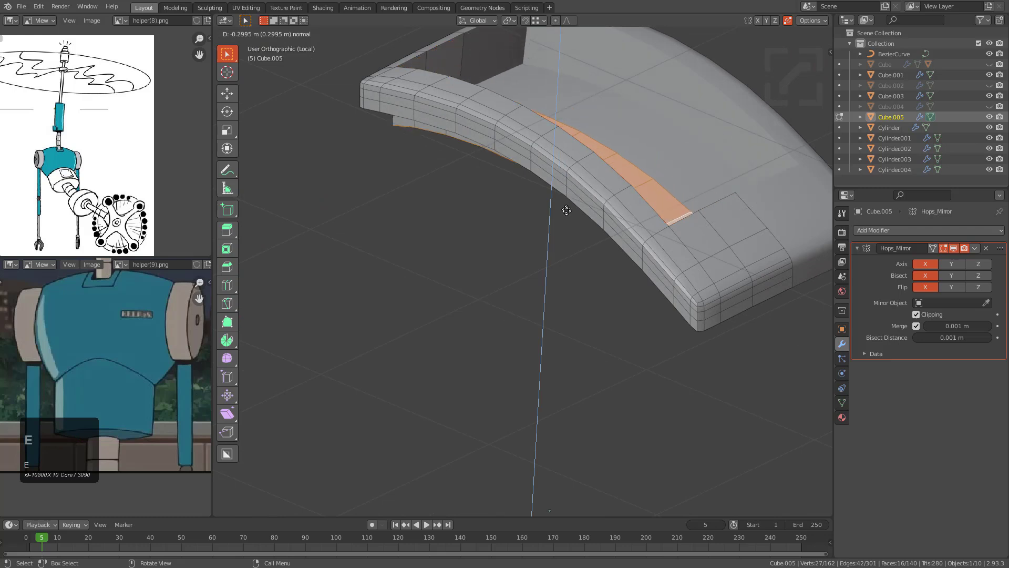
key(z)
key(z)
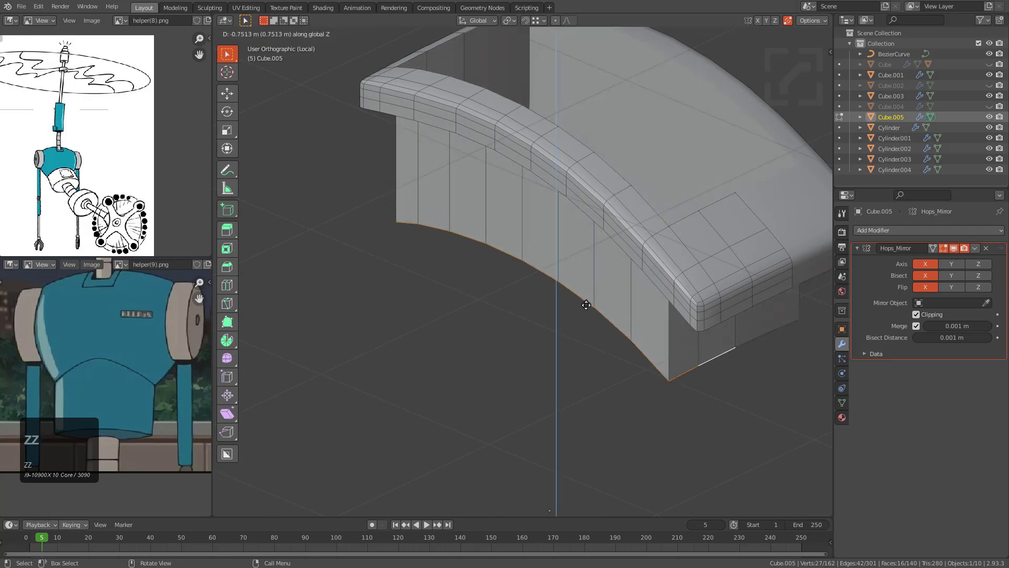
click(589, 319)
Step: Add an edge loop around the pocket's inner walls, just below the opening
middle_drag(590, 207, 513, 213)
shift+middle_drag(513, 212, 552, 228)
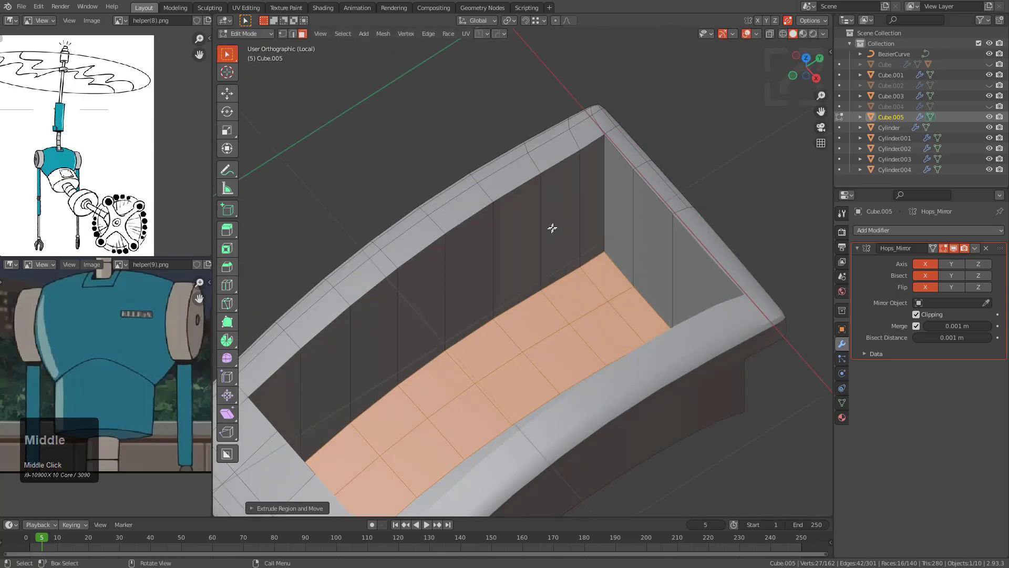
click(595, 177)
click(612, 121)
Step: Select the short cross edges of the rim around the pocket opening and subdivide them into a new edge loop
middle_drag(613, 121, 657, 263)
scroll(661, 309, up, 3)
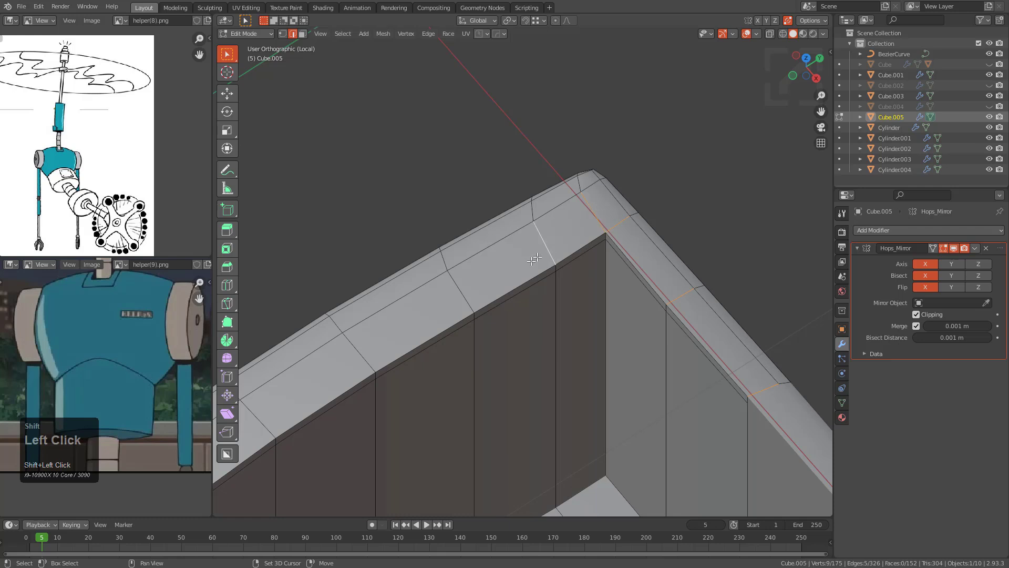
middle_drag(545, 253, 563, 227)
shift+click(565, 226)
shift+middle_drag(477, 286, 581, 215)
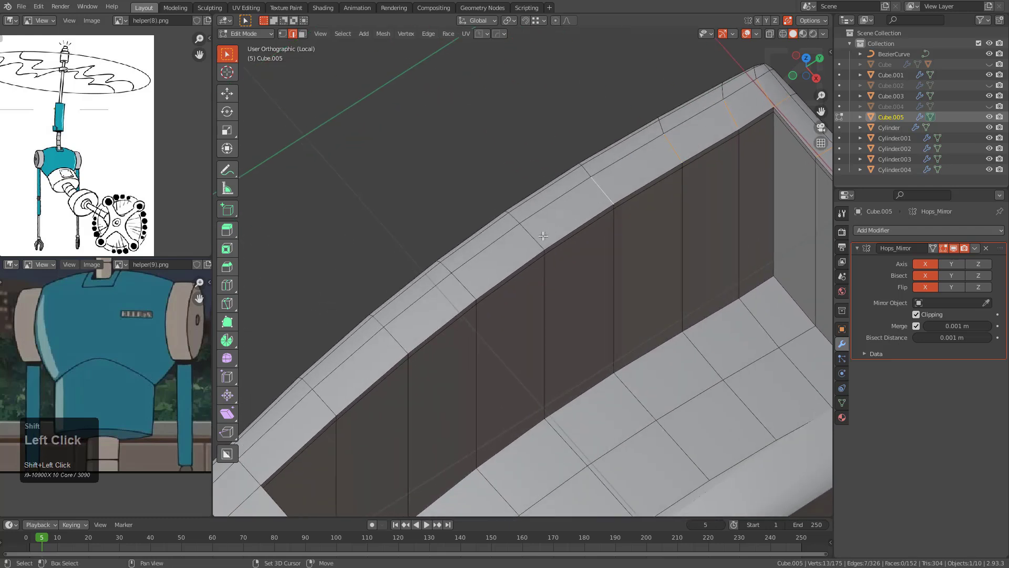
shift+click(530, 244)
shift+middle_drag(529, 244, 568, 206)
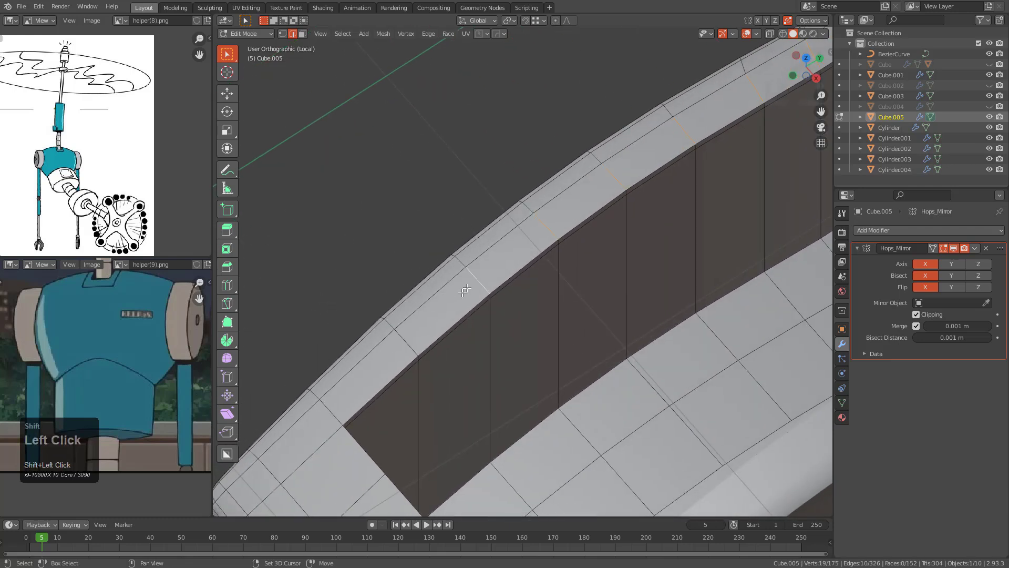
middle_drag(317, 411, 373, 309)
key(ctrl+z)
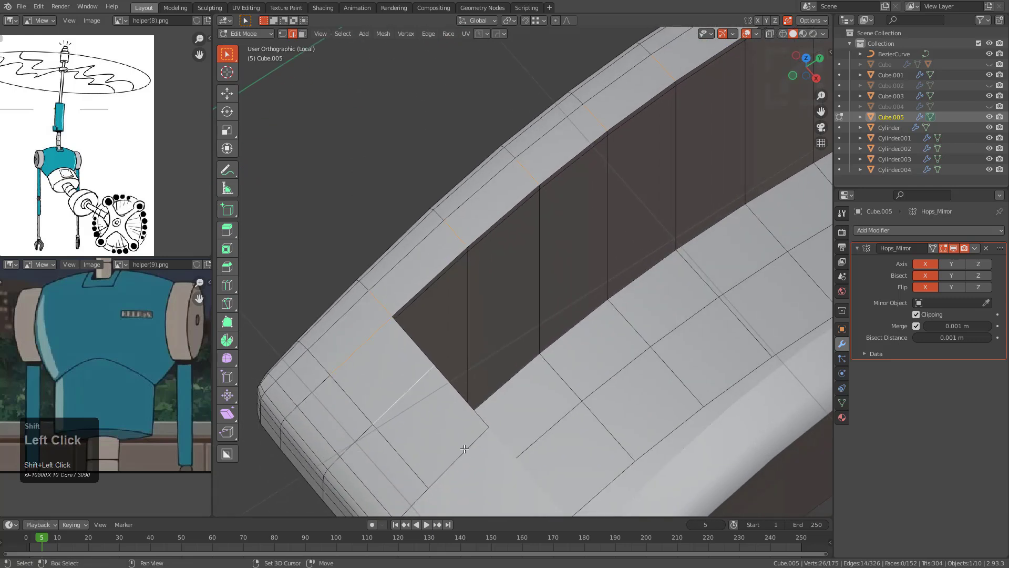
shift+click(465, 448)
right_click(458, 449)
click(434, 263)
Step: Slide the rim's new edge loop toward the pocket opening by a factor of about 0.76
click(437, 322)
key(g)
key(g)
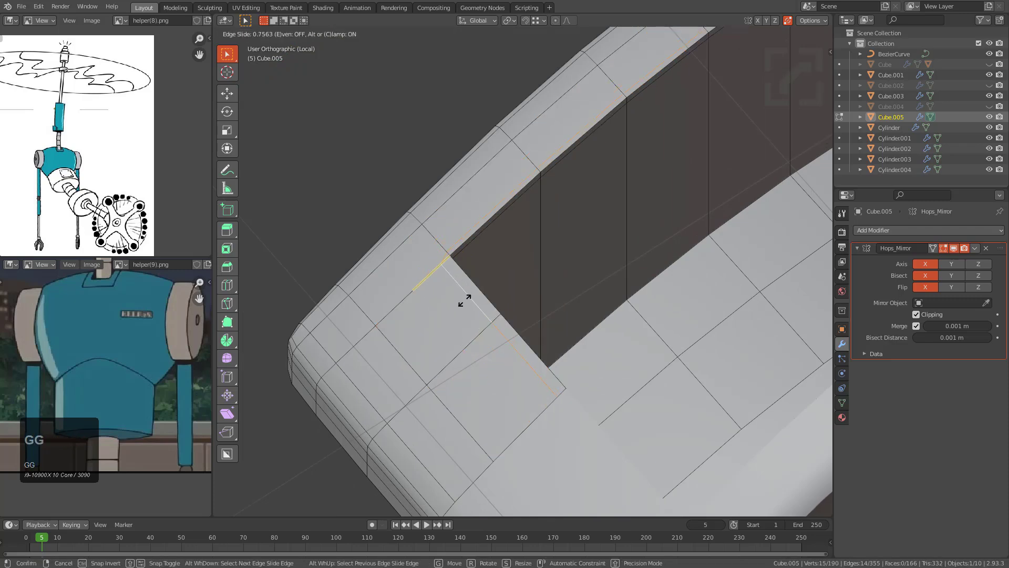
click(467, 298)
mouse_move(467, 297)
middle_down()
mouse_move(561, 259)
mouse_move(620, 284)
mouse_move(565, 288)
mouse_move(462, 230)
mouse_move(480, 292)
middle_up()
scroll(647, 301, down, 2)
key(Tab)
scroll(540, 276, down, 1)
Step: Add an edge loop around the pocket's inner walls, close to the floor
key(Tab)
click(505, 319)
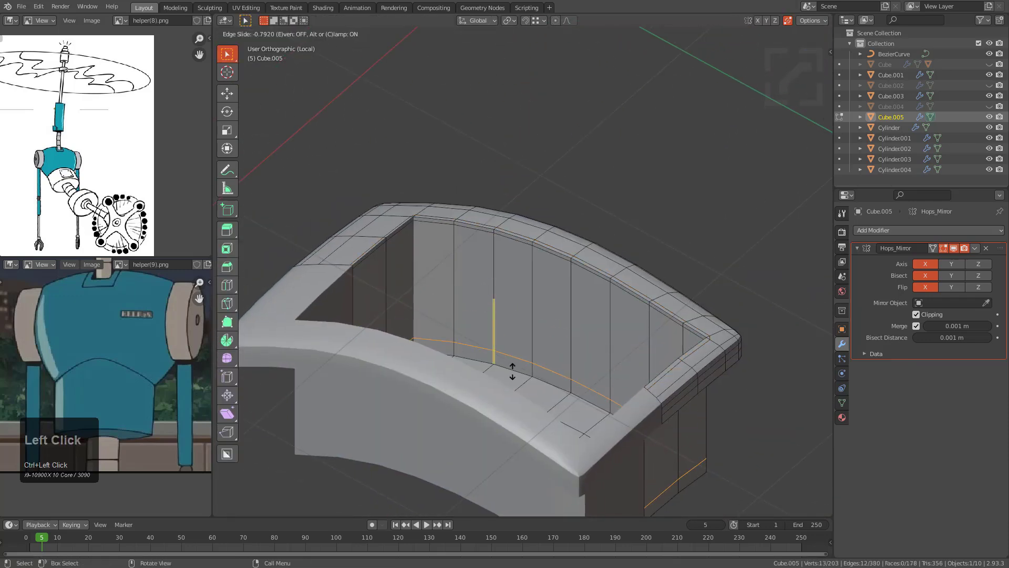
click(519, 381)
Step: Add a subdivision modifier with viewport level 2 to the plate
key(Tab)
middle_drag(484, 343, 604, 338)
key(ctrl+2)
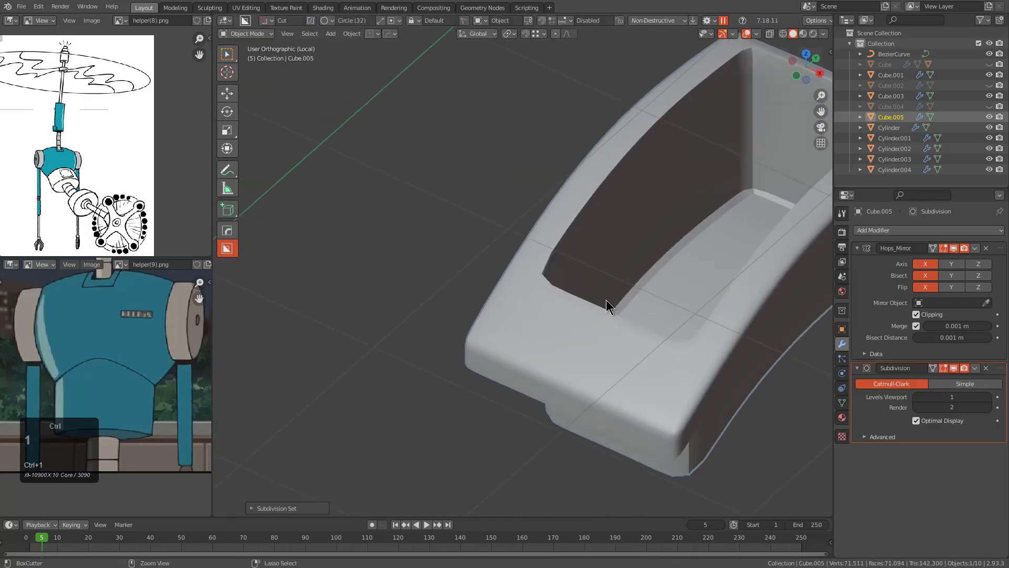
middle_drag(588, 299, 523, 284)
Step: Bevel the vertical edge at one inner corner of the pocket and dissolve the surplus edge beside the rim
key(Tab)
scroll(519, 271, up, 6)
scroll(522, 284, up, 2)
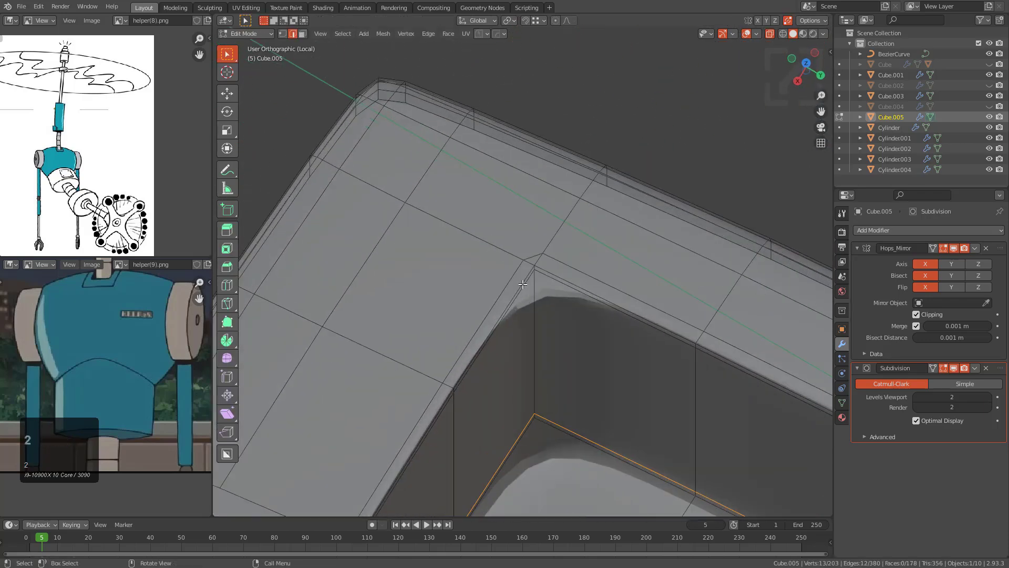
scroll(535, 284, up, 4)
key(ctrl+b)
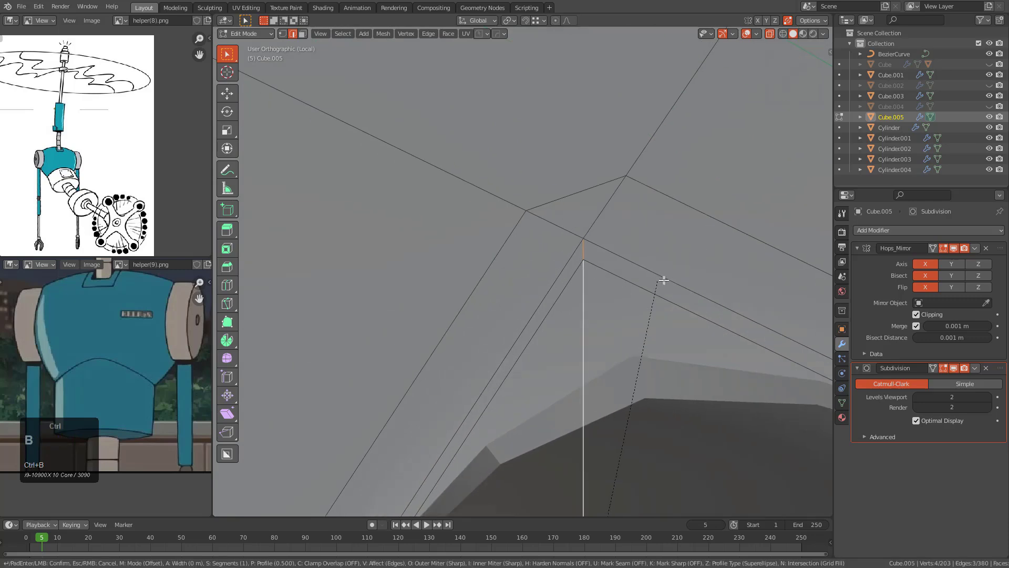
click(707, 239)
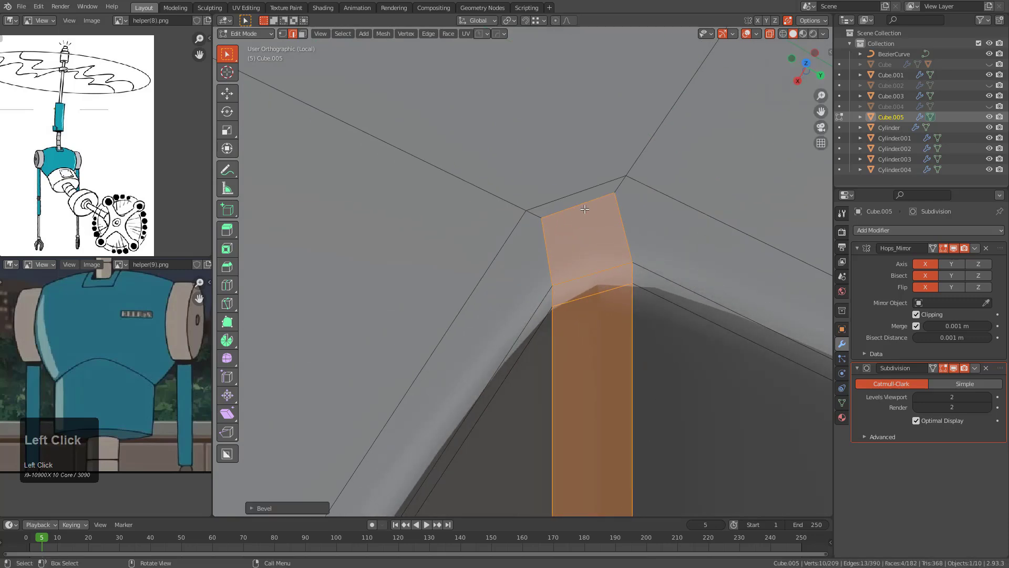
key(ctrl+x)
scroll(587, 210, down, 3)
Step: Bevel the vertical edge at the opposite end of the pocket's long wall and dissolve its surplus rim edge
middle_drag(600, 331, 569, 280)
scroll(570, 281, up, 4)
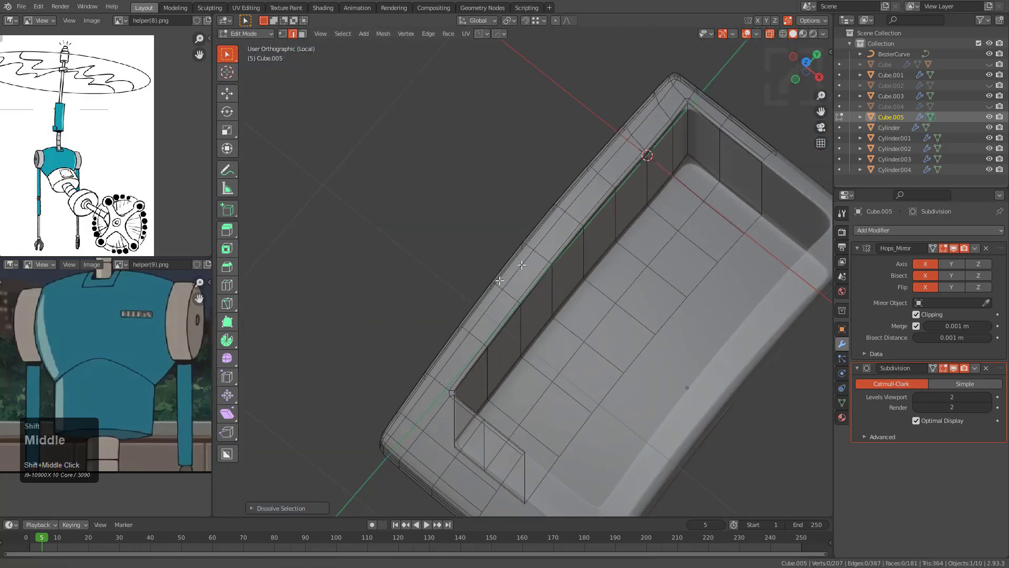
shift+middle_drag(607, 187, 488, 293)
scroll(488, 293, up, 5)
key(ctrl+b)
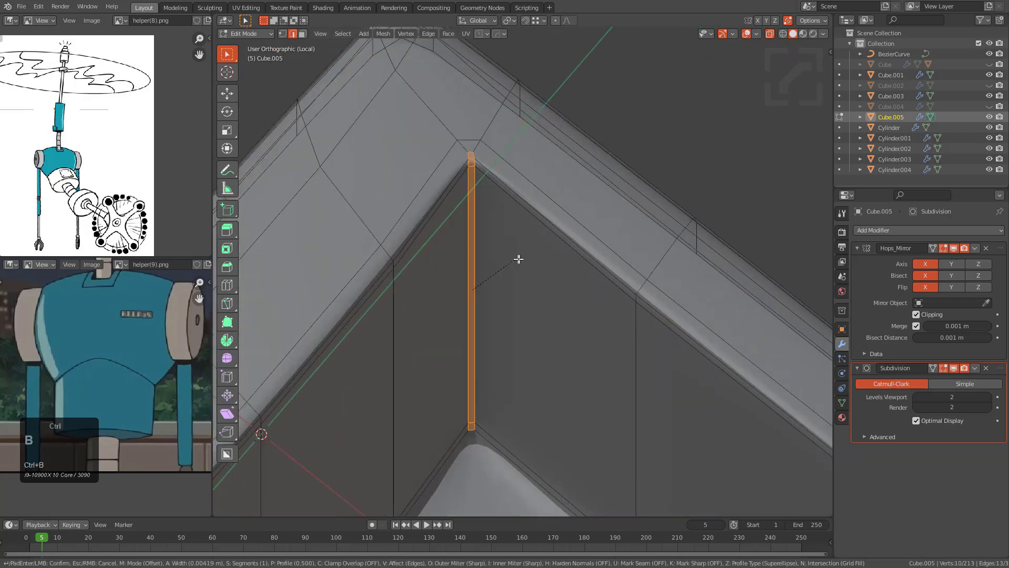
click(531, 256)
scroll(529, 349, up, 5)
mouse_move(494, 226)
shift+middle_down()
mouse_move(529, 349)
mouse_move(496, 334)
mouse_move(532, 288)
mouse_move(513, 230)
mouse_move(476, 226)
shift+middle_up()
click(472, 252)
key(ctrl+x)
scroll(526, 342, down, 9)
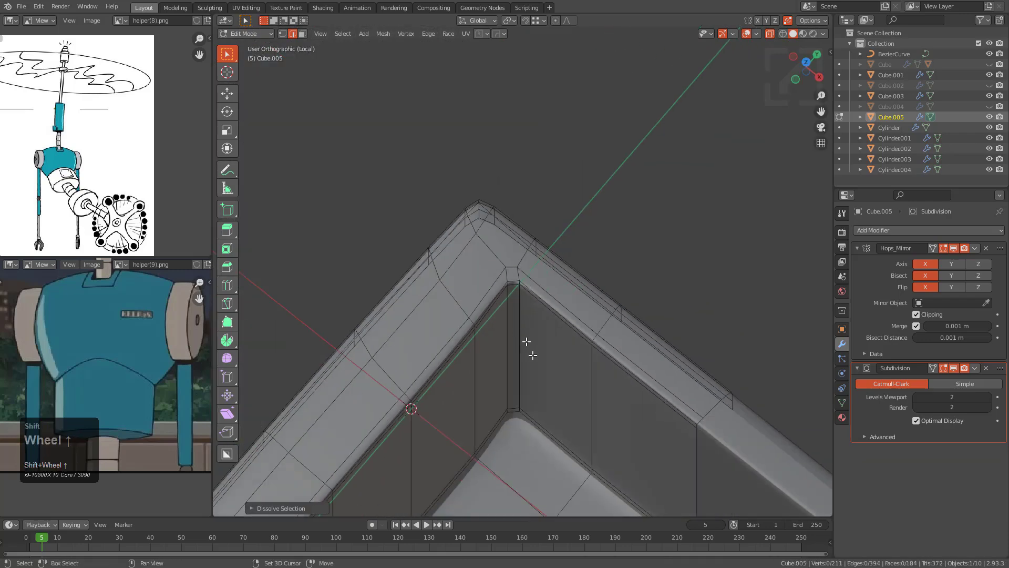
Step: Turn off the subdivision preview in Edit Mode and add an edge loop on the pocket floor close to one end wall
scroll(528, 347, down, 4)
scroll(504, 323, up, 4)
key(1)
click(490, 199)
scroll(476, 226, down, 1)
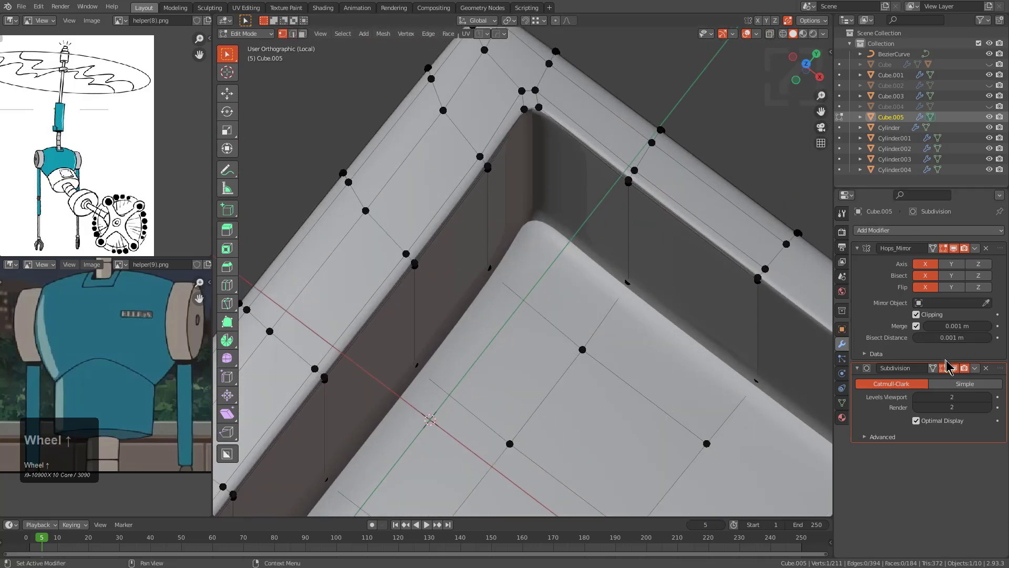
click(943, 368)
middle_drag(609, 283, 657, 369)
key(ctrl+r)
click(658, 369)
click(674, 345)
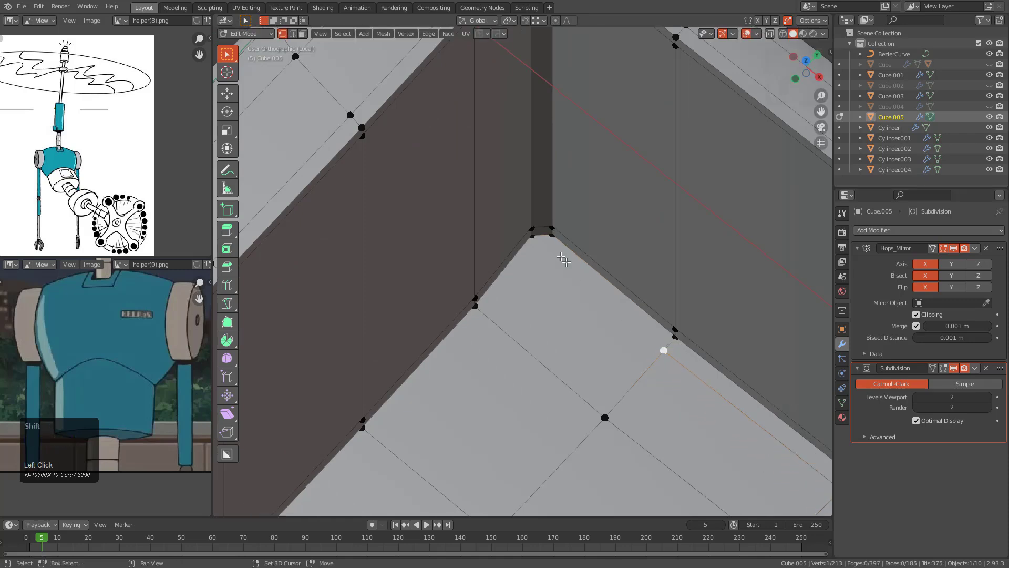
Step: Add a matching edge loop on the pocket floor close to the opposite end wall
scroll(541, 241, down, 4)
middle_drag(541, 241, 464, 241)
scroll(466, 241, up, 1)
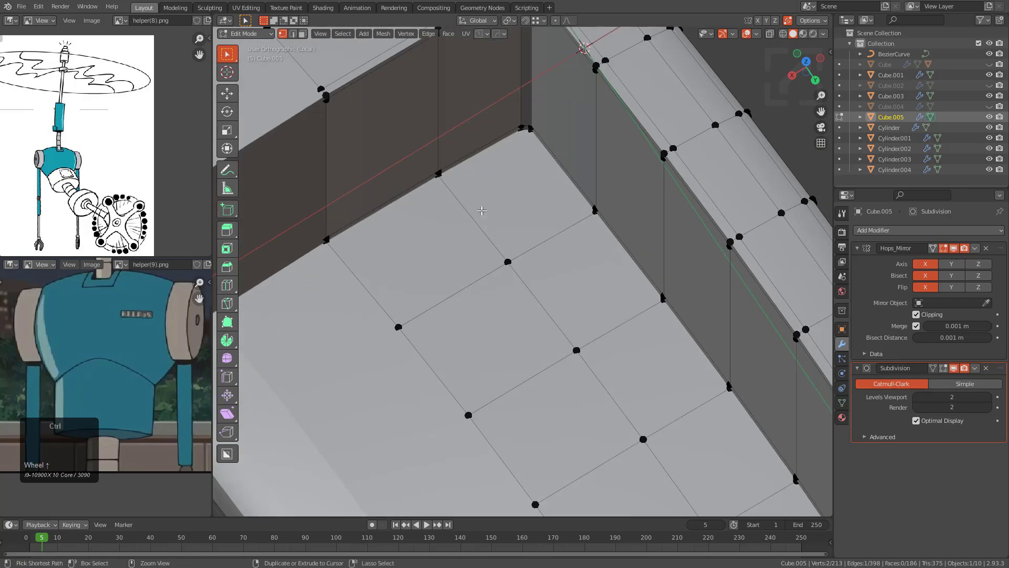
key(ctrl+r)
ctrl+click(479, 210)
click(457, 176)
scroll(539, 277, up, 3)
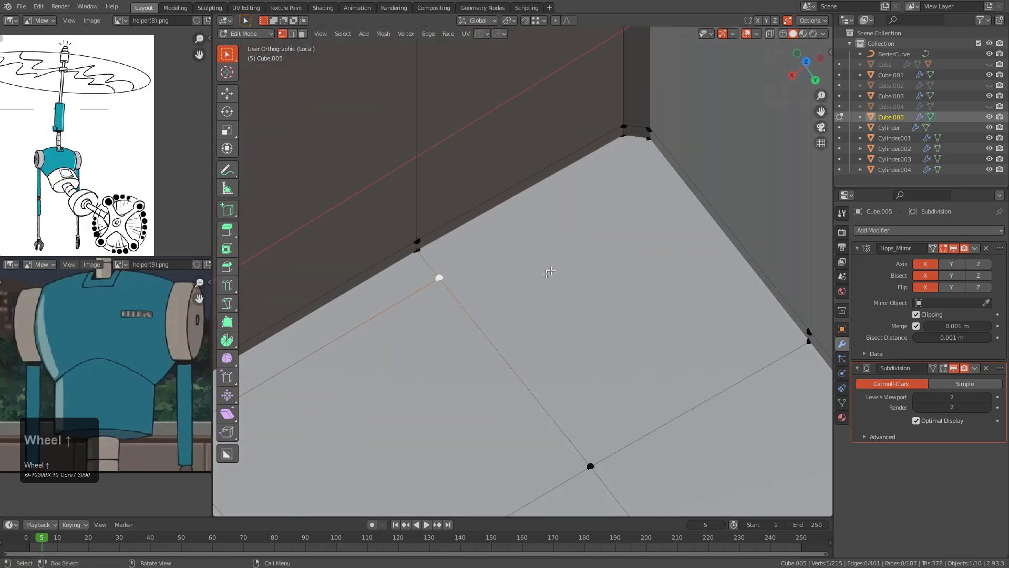
Step: Return to Object Mode with the whole robot shown, apply auto smooth shading to the plate, and deselect everything
mouse_move(624, 182)
middle_down()
mouse_move(642, 171)
mouse_move(631, 174)
middle_up()
scroll(563, 232, down, 3)
key(Tab)
middle_drag(559, 261, 696, 250)
key(ctrl+grave)
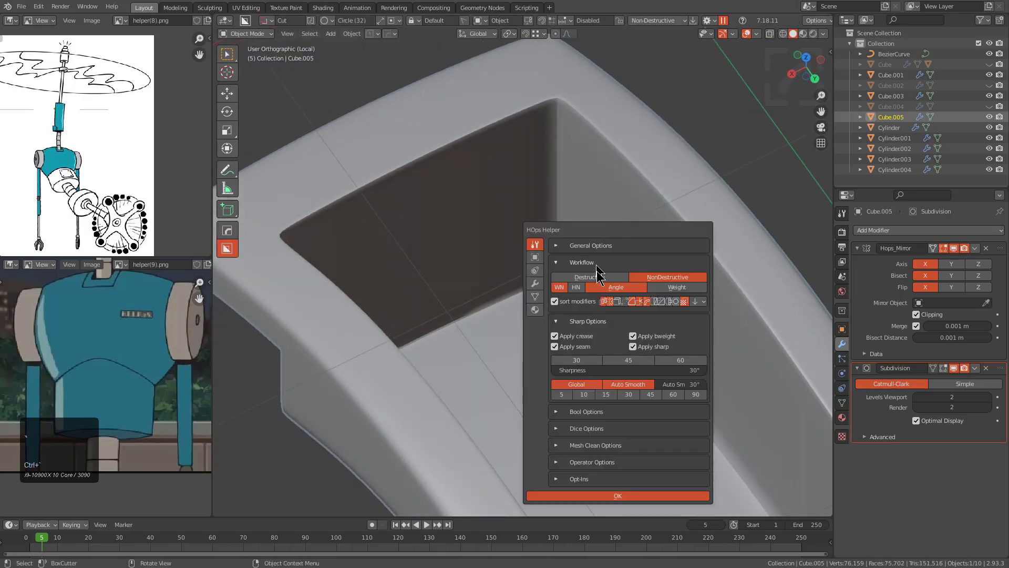
click(568, 246)
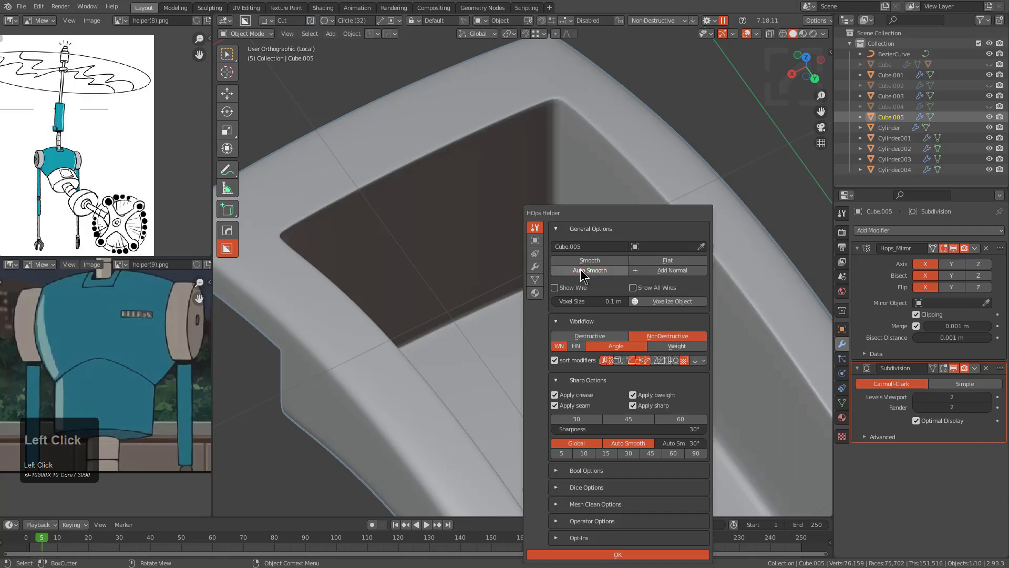
scroll(529, 252, down, 3)
middle_drag(461, 238, 588, 244)
scroll(480, 269, up, 5)
key(alt+a)
scroll(480, 269, down, 5)
scroll(547, 252, down, 2)
middle_drag(503, 261, 536, 237)
scroll(552, 266, down, 4)
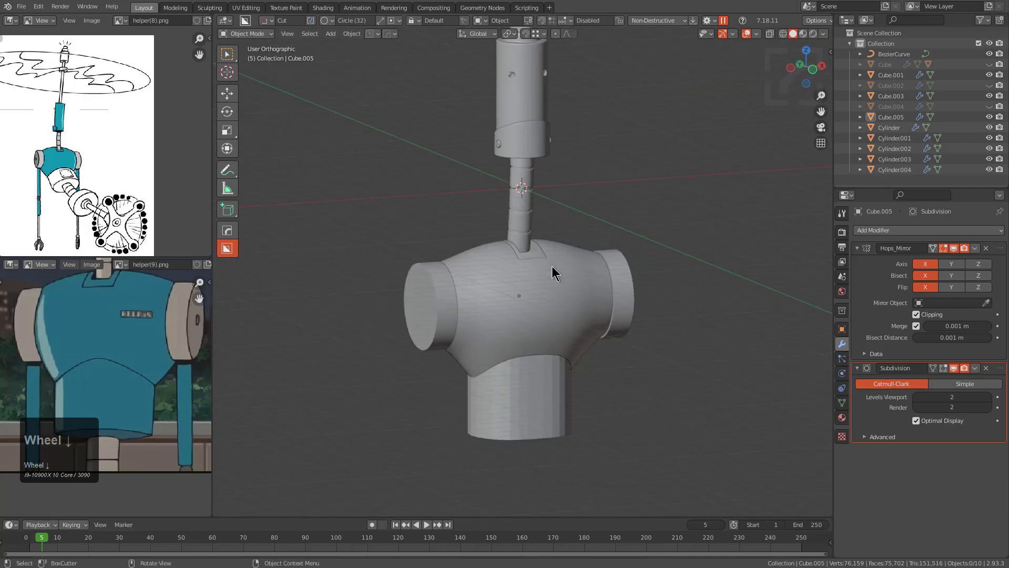
Step: Select the torso shell in front view and enter Sculpt Mode with the Grab brush radius at 314 px
key(KP_1)
scroll(552, 266, up, 2)
middle_drag(538, 272, 498, 322)
scroll(522, 271, up, 5)
middle_drag(538, 248, 558, 318)
scroll(478, 279, up, 1)
click(477, 279)
scroll(500, 320, down, 3)
scroll(492, 267, down, 3)
scroll(557, 318, up, 3)
click(550, 309)
key(alt+a)
click(542, 314)
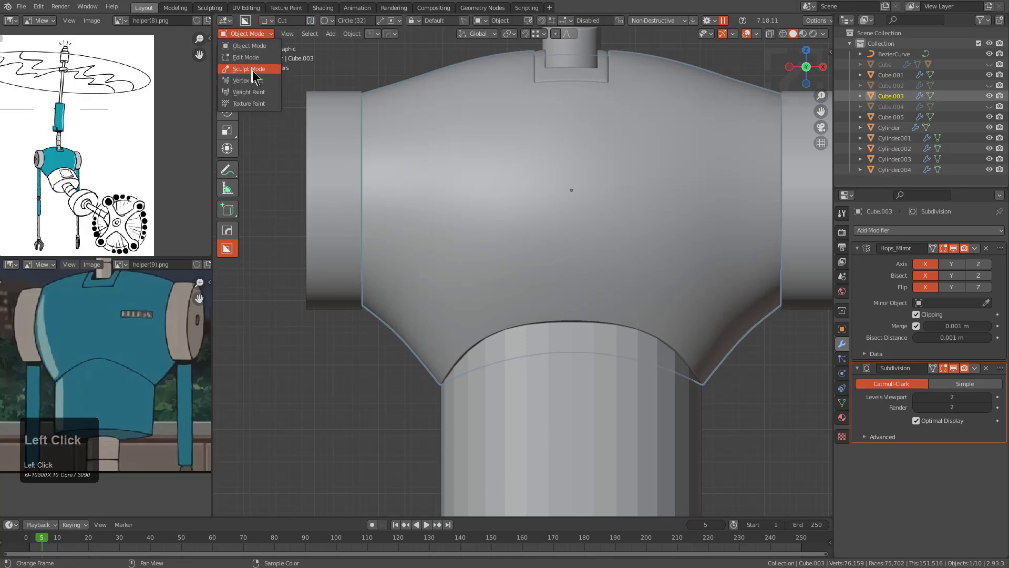
click(251, 68)
key(f)
click(563, 319)
key(f)
click(566, 313)
Step: Grab the torso's lower rim to reshape its front arch and its sides around the waist cylinder
drag(566, 312, 563, 257)
mouse_move(469, 316)
mouse_down()
mouse_move(472, 344)
mouse_move(439, 390)
mouse_move(431, 313)
mouse_up()
middle_drag(496, 300, 586, 293)
drag(587, 293, 604, 289)
mouse_move(613, 294)
middle_down()
mouse_move(584, 292)
mouse_move(604, 286)
middle_up()
drag(604, 286, 592, 298)
mouse_move(598, 307)
middle_down()
mouse_move(523, 273)
mouse_move(584, 266)
mouse_move(581, 281)
mouse_move(526, 307)
mouse_move(433, 297)
middle_up()
click(575, 315)
drag(433, 296, 428, 293)
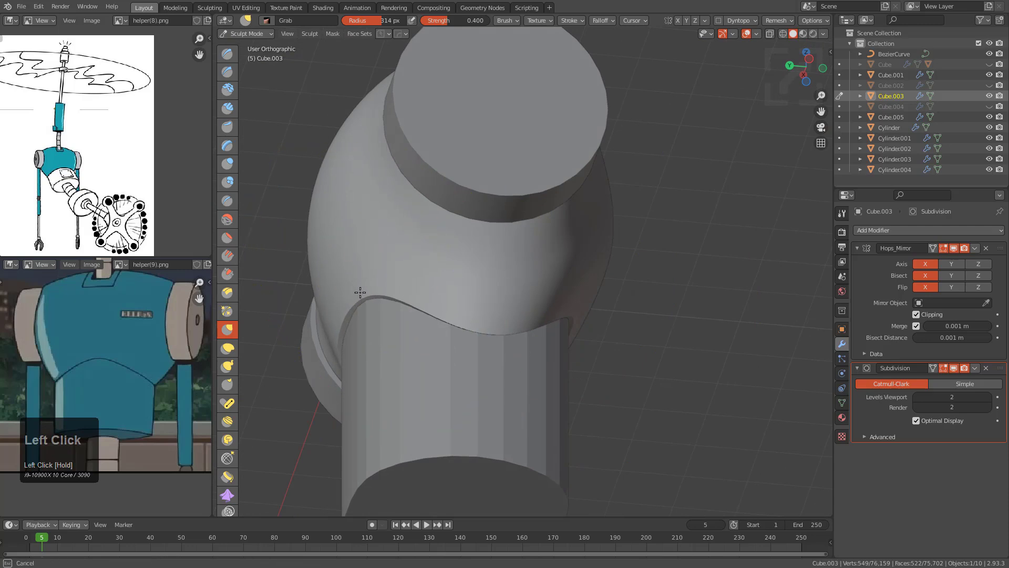
middle_drag(499, 295, 494, 318)
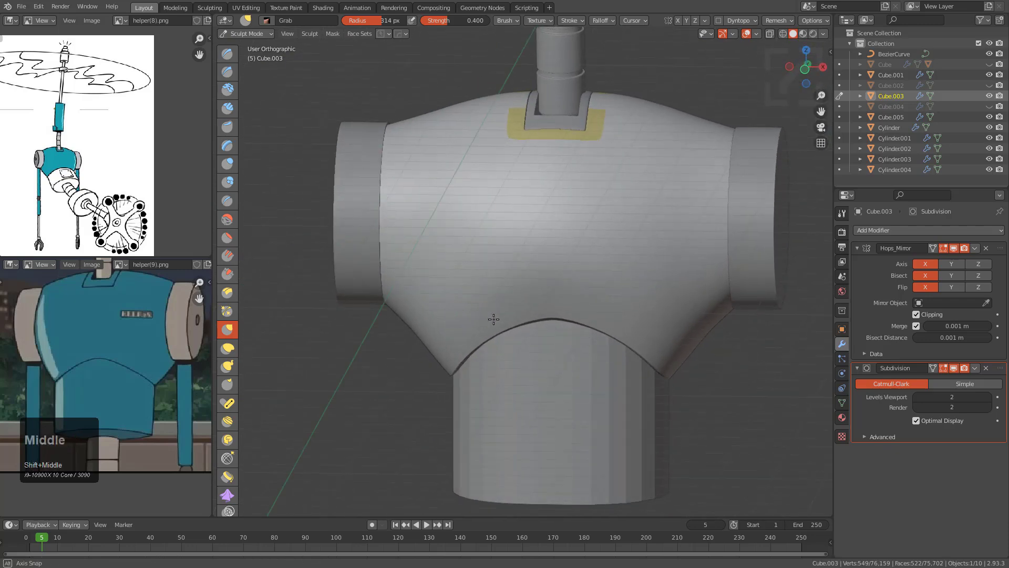
Step: Create a face set from the torso's visible faces and return to Object Mode
click(360, 34)
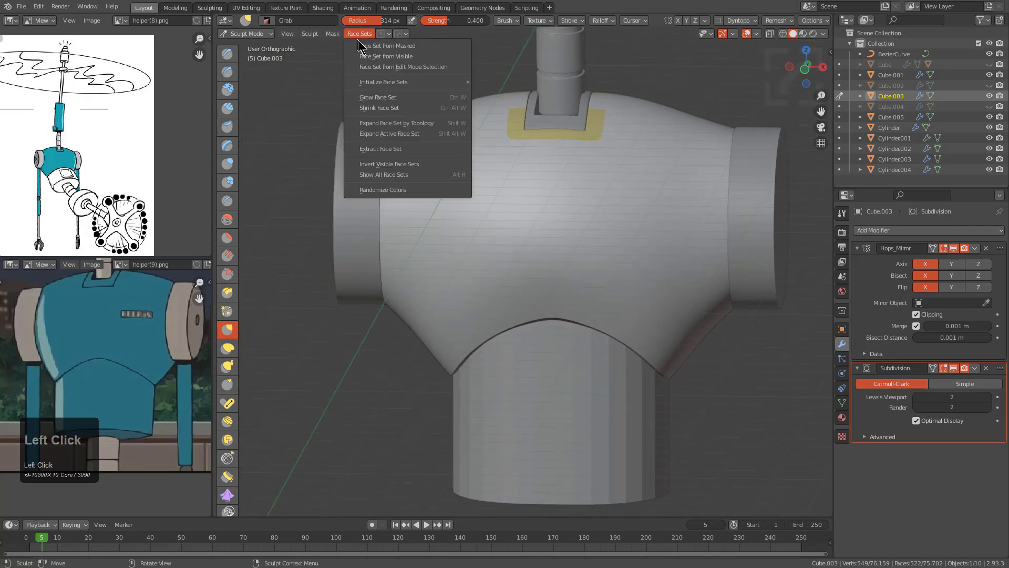
click(372, 57)
middle_drag(473, 219, 520, 274)
click(249, 46)
scroll(595, 263, down, 3)
mouse_move(595, 263)
middle_down()
mouse_move(555, 254)
mouse_move(565, 217)
mouse_move(555, 256)
middle_up()
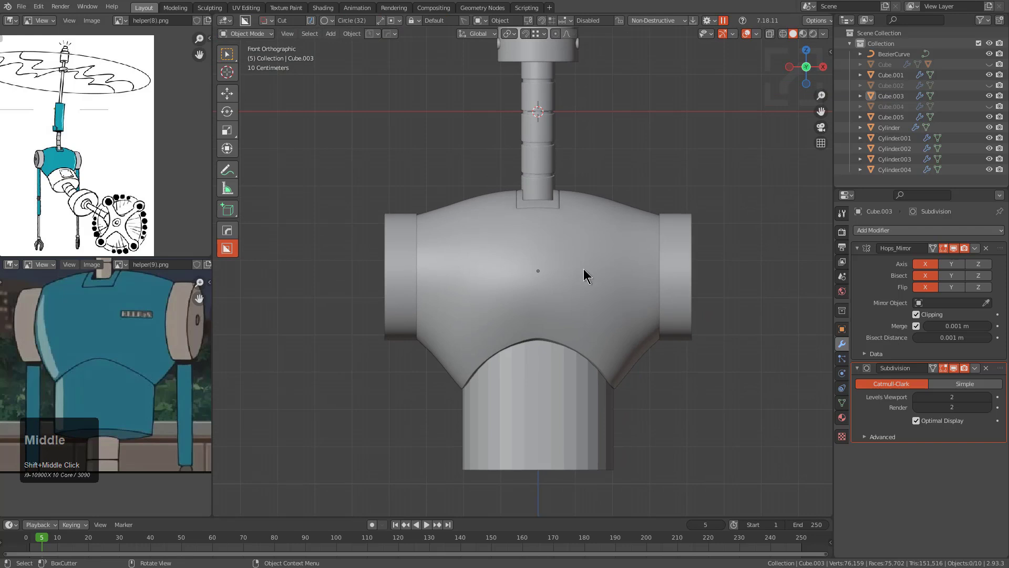
Step: Examine the shoulder, arm and neck areas of the reference image and compare them with the collar area of the model
scroll(544, 241, down, 4)
scroll(441, 213, up, 3)
middle_drag(132, 371, 64, 385)
scroll(129, 365, up, 4)
middle_drag(131, 370, 133, 368)
scroll(541, 303, up, 1)
shift+middle_drag(541, 303, 586, 253)
scroll(580, 322, up, 3)
scroll(627, 254, up, 1)
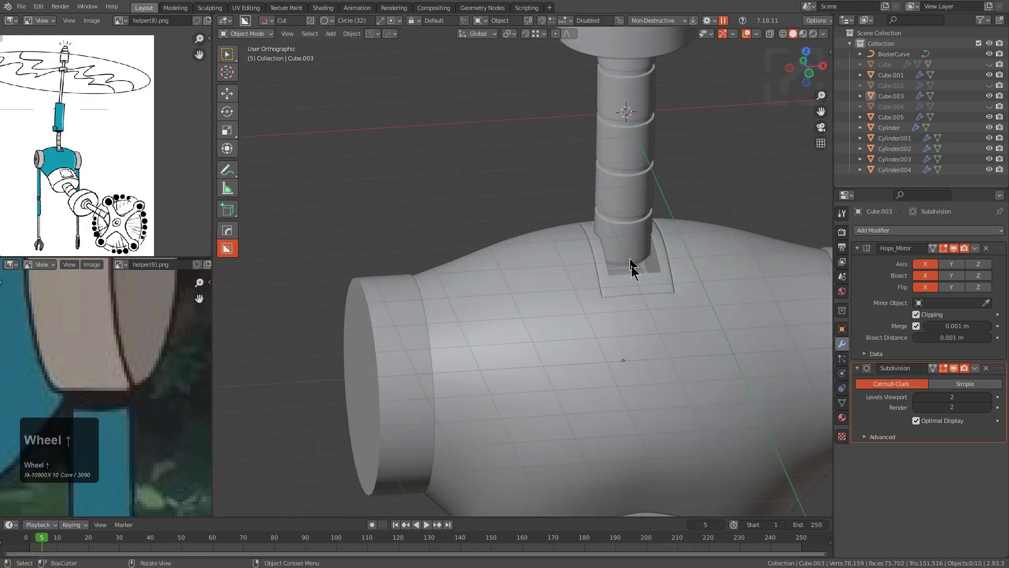
click(635, 281)
scroll(618, 241, down, 1)
scroll(104, 334, down, 5)
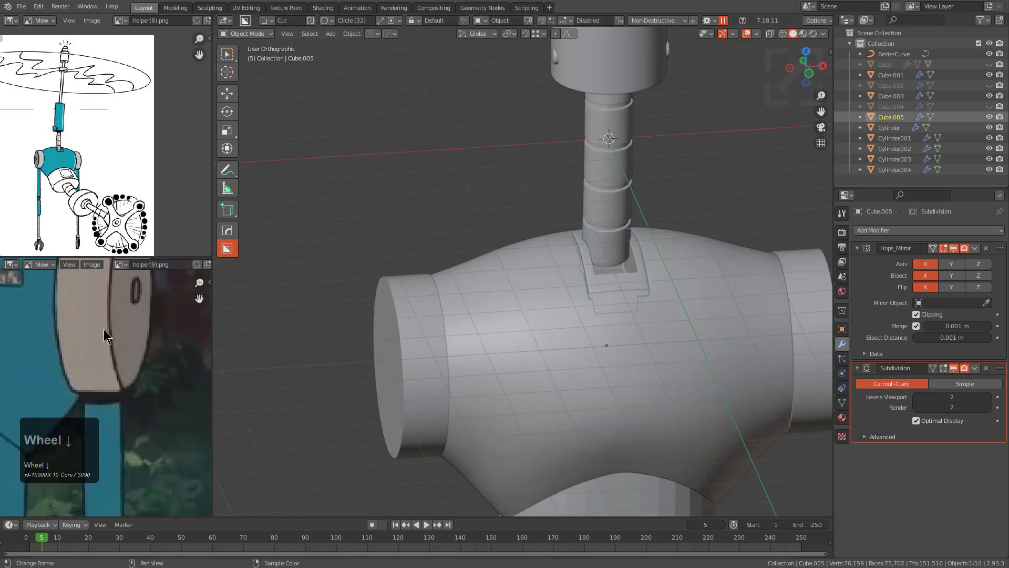
middle_drag(57, 322, 108, 402)
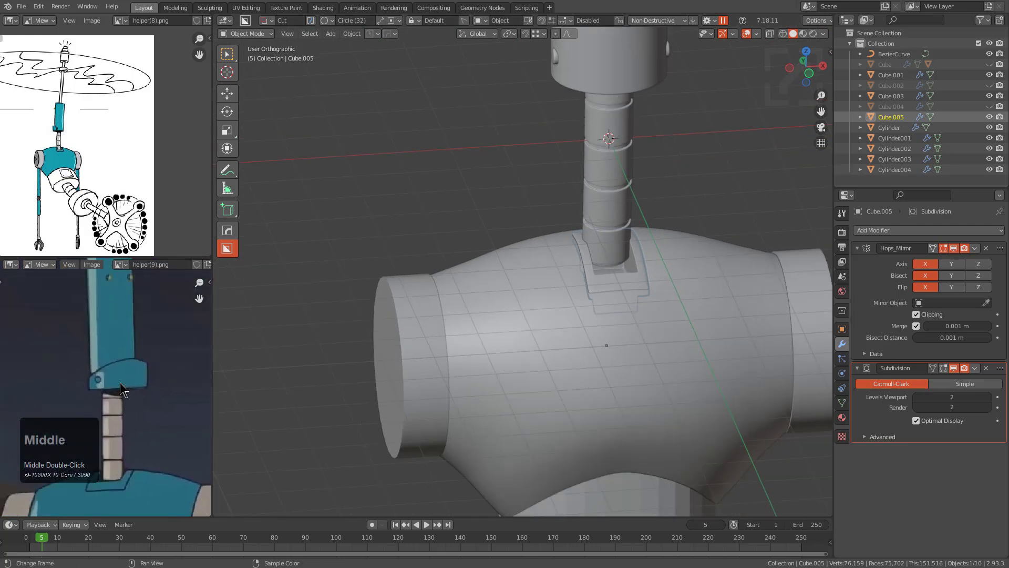
scroll(582, 158, down, 1)
alt+middle_drag(581, 158, 559, 219)
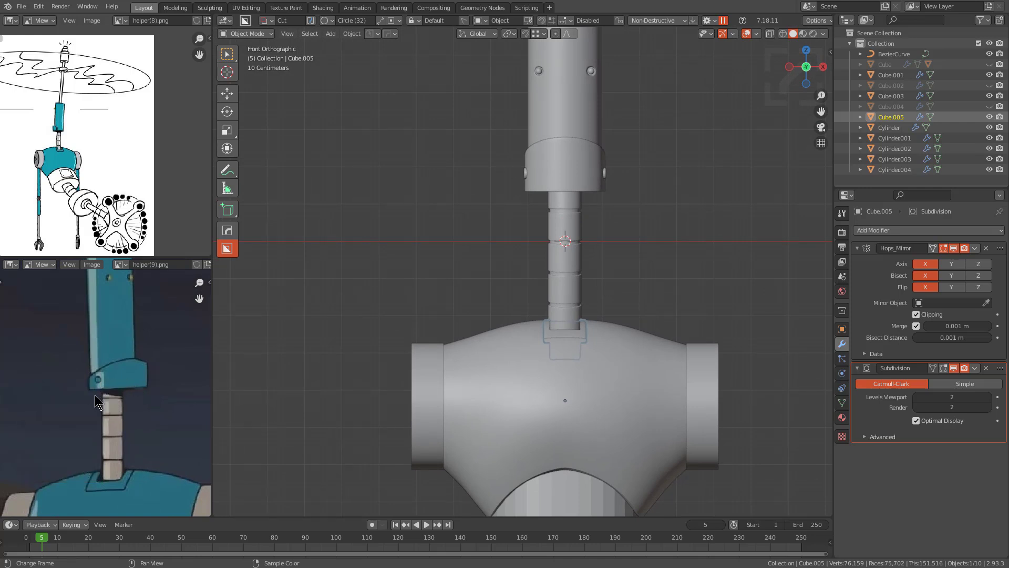
Step: Select the collar plate, add the torso as the active object, and enter Sculpt Mode on the torso
click(565, 265)
shift+middle_drag(583, 315, 580, 247)
middle_drag(560, 267, 597, 316)
key(alt+a)
click(579, 268)
scroll(558, 284, up, 2)
shift+scroll(558, 292, down, 3)
shift+scroll(558, 298, down, 2)
shift+click(418, 217)
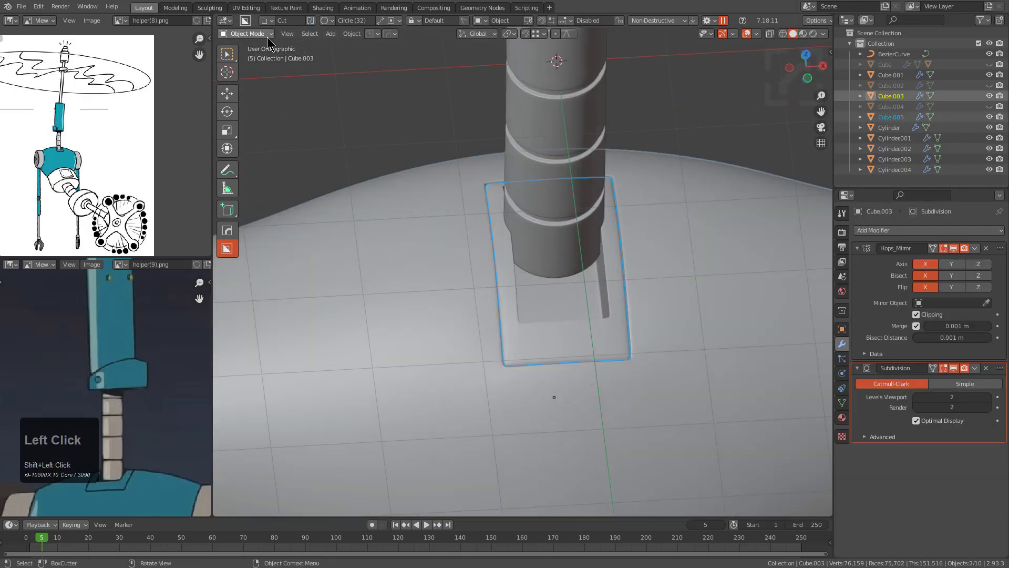
click(249, 69)
Step: Grab the torso surface around the collar cutout and pull it outward beyond the plate's side and front end
drag(496, 215, 497, 249)
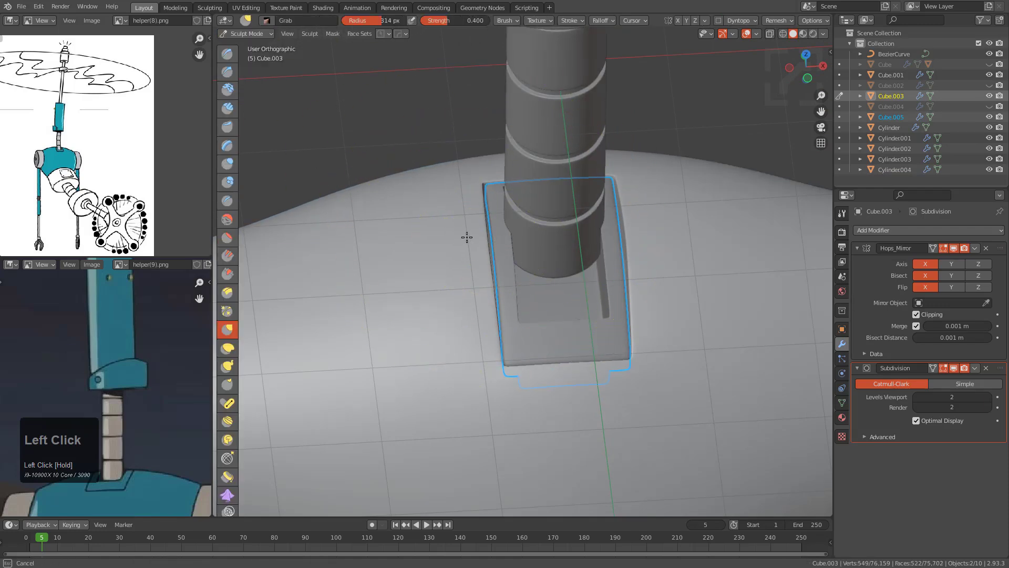
mouse_move(466, 184)
middle_down()
mouse_move(637, 344)
mouse_move(597, 348)
middle_up()
drag(597, 348, 648, 400)
mouse_move(648, 401)
middle_down()
mouse_move(600, 360)
mouse_move(568, 290)
mouse_move(624, 348)
middle_up()
Step: Set the Grab brush radius to 245 px and even out the front edge and side of the torso's collar cutout
scroll(567, 291, up, 4)
key(f)
click(589, 341)
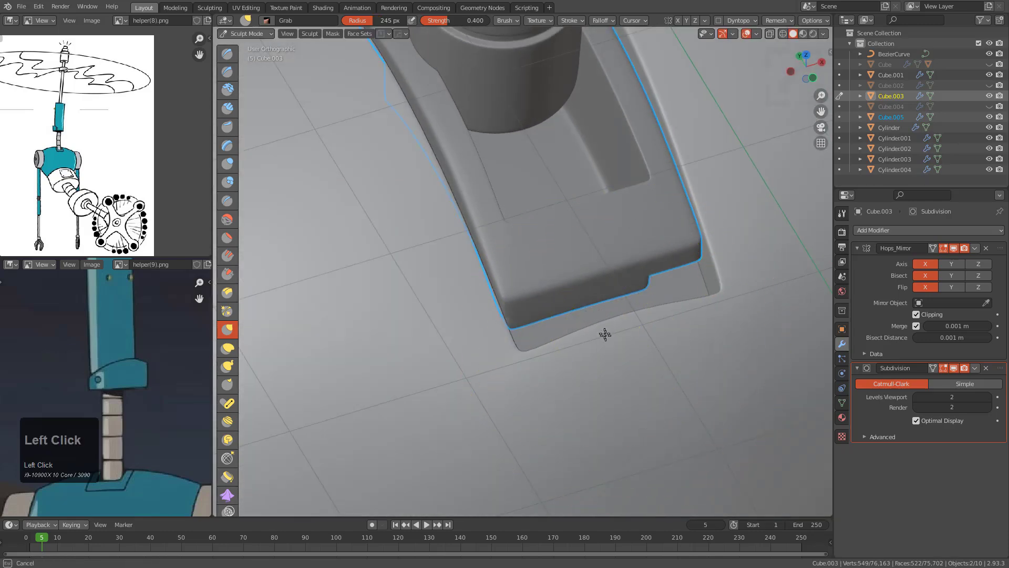
click(604, 331)
drag(603, 332, 628, 369)
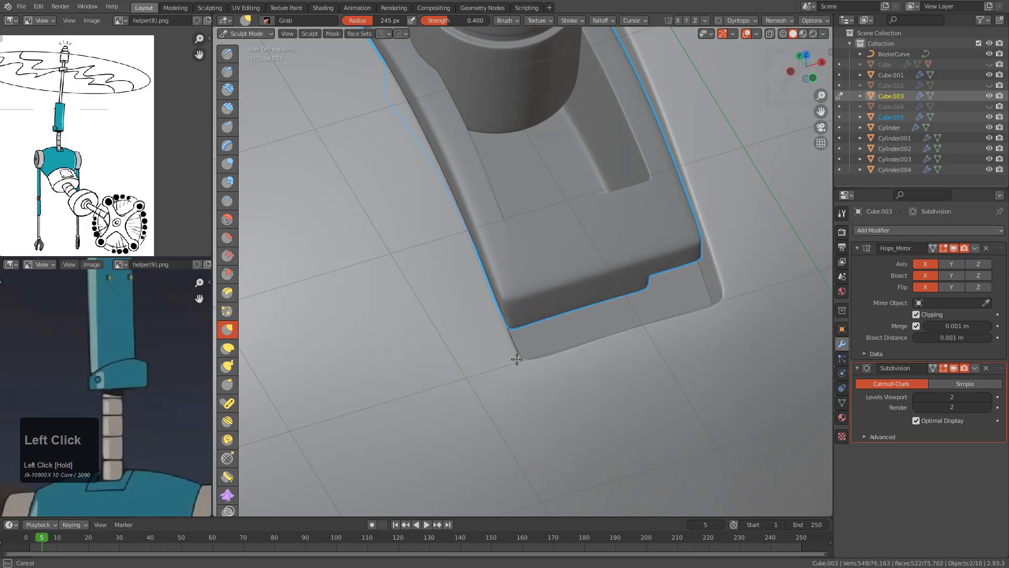
mouse_move(516, 360)
middle_down()
mouse_move(440, 304)
mouse_move(458, 287)
middle_up()
drag(440, 160, 450, 159)
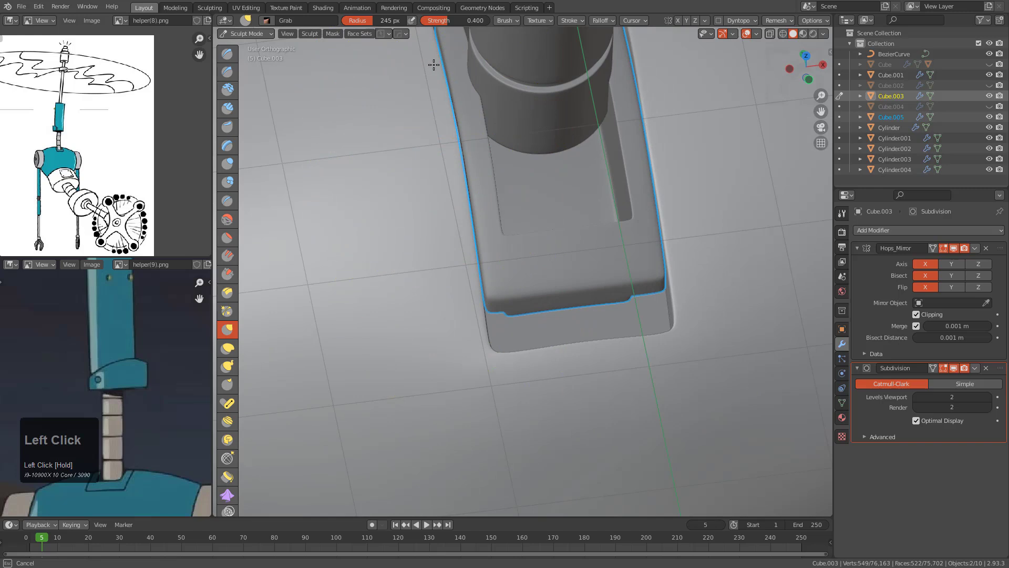
middle_drag(464, 168, 544, 272)
scroll(544, 271, up, 2)
Step: Switch from sculpting the torso to sculpting the collar plate
click(277, 37)
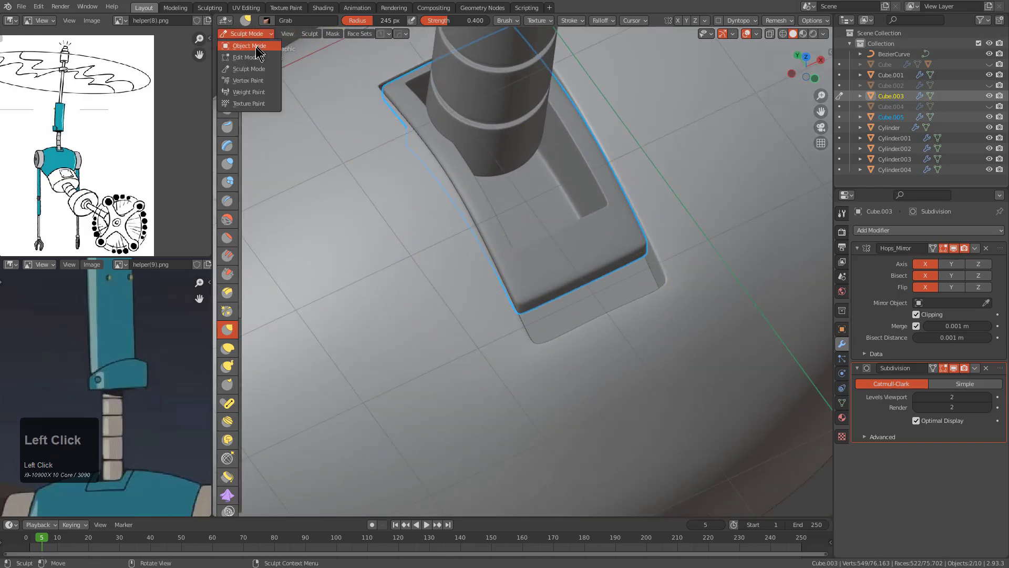
click(263, 43)
click(556, 256)
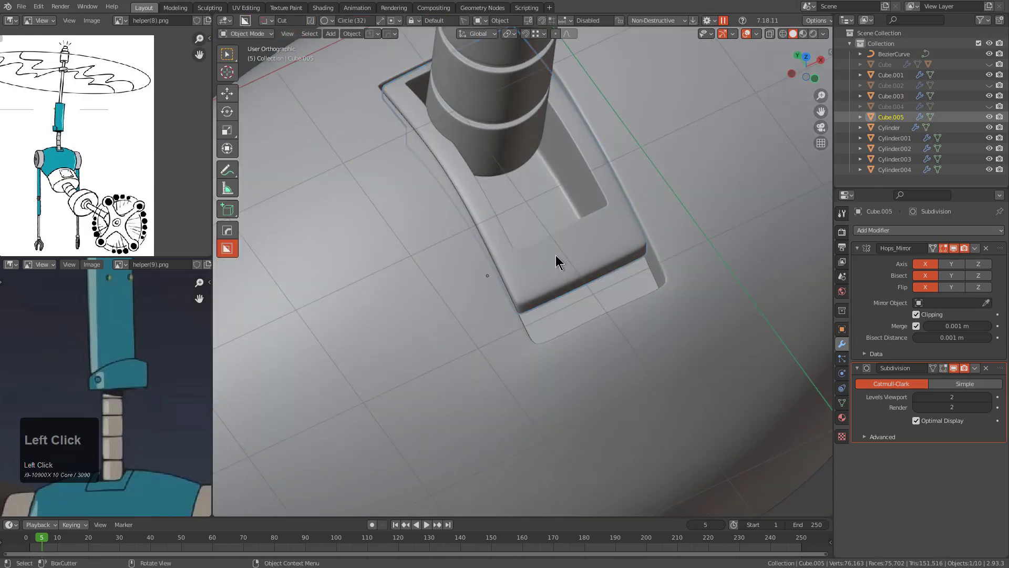
click(241, 33)
click(251, 69)
middle_drag(521, 213, 545, 272)
drag(545, 273, 606, 341)
key(ctrl+z)
Step: Pull the collar plate's front end and side toward the cutout edges, bringing the Grab brush radius to 279 px
key(f)
click(681, 316)
drag(593, 253, 664, 313)
key(f)
click(509, 305)
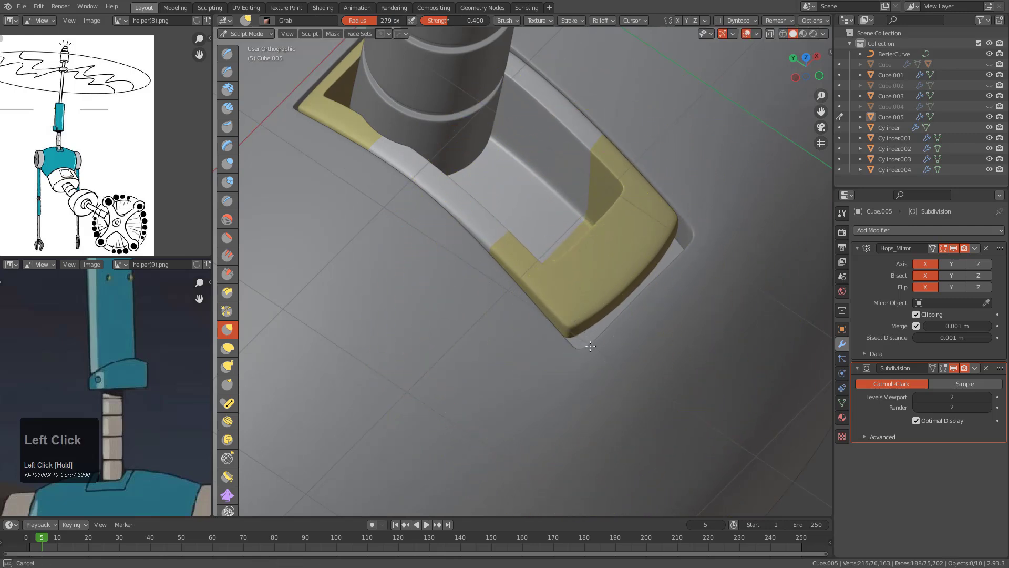
drag(405, 144, 390, 137)
middle_drag(453, 209, 434, 215)
Step: Create a face set from all visible faces of the collar plate
key(Tab)
key(Tab)
click(357, 34)
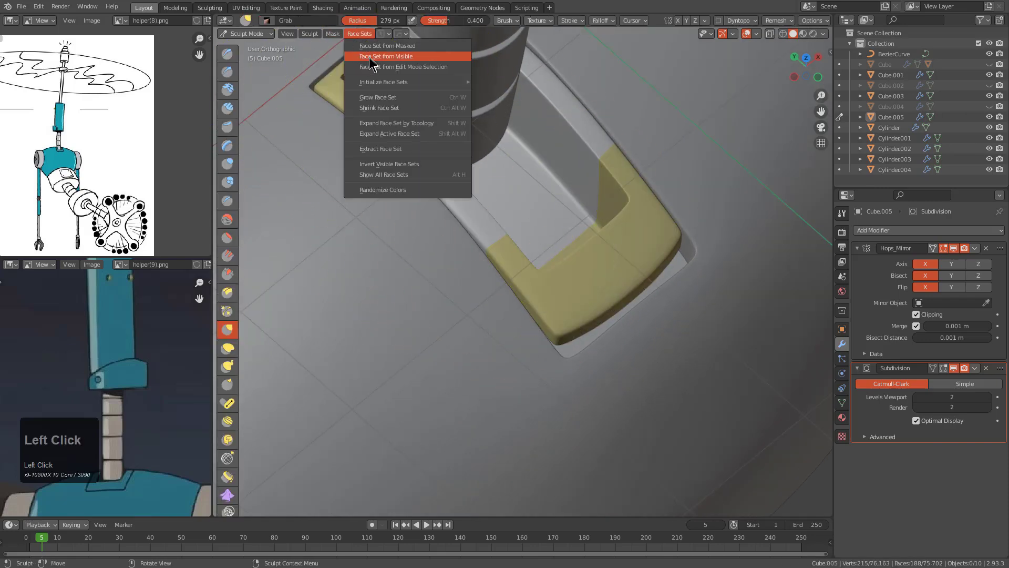
click(371, 62)
Step: Pull the plate's front corner and edge out to the cutout, reducing the Grab brush radius to 224 px and 89 px
scroll(563, 326, up, 3)
drag(575, 361, 598, 425)
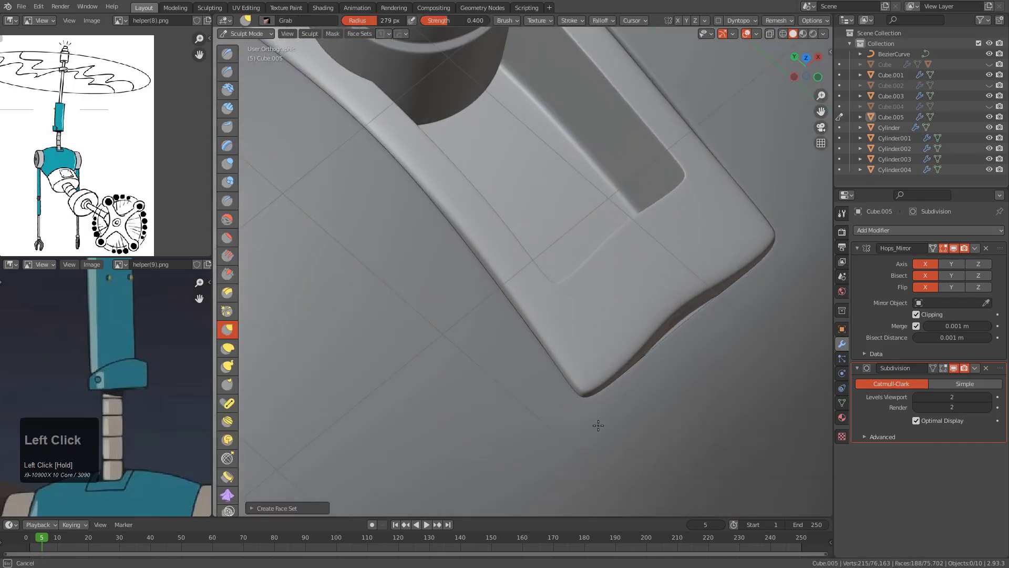
key(f)
click(596, 379)
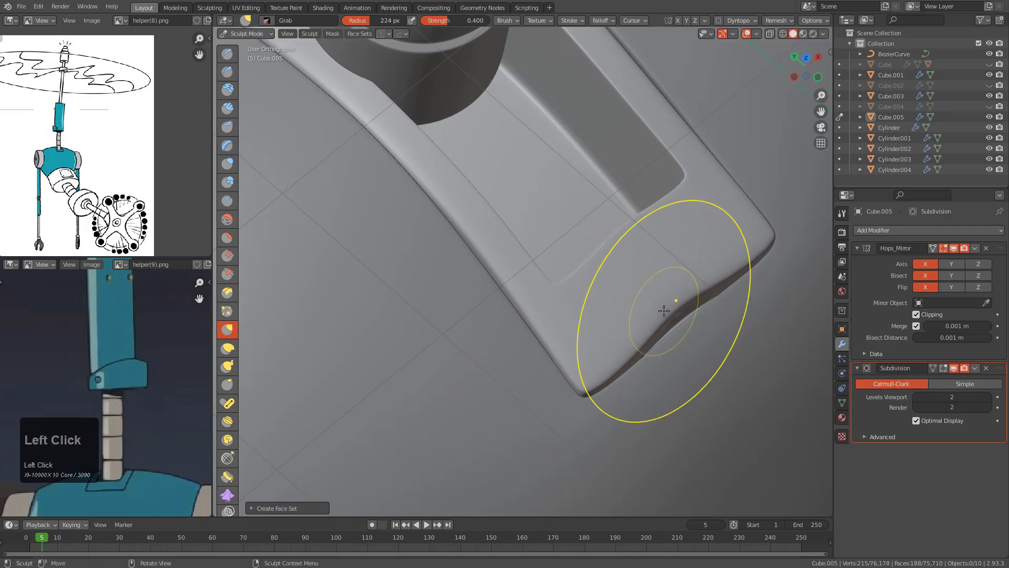
click(660, 305)
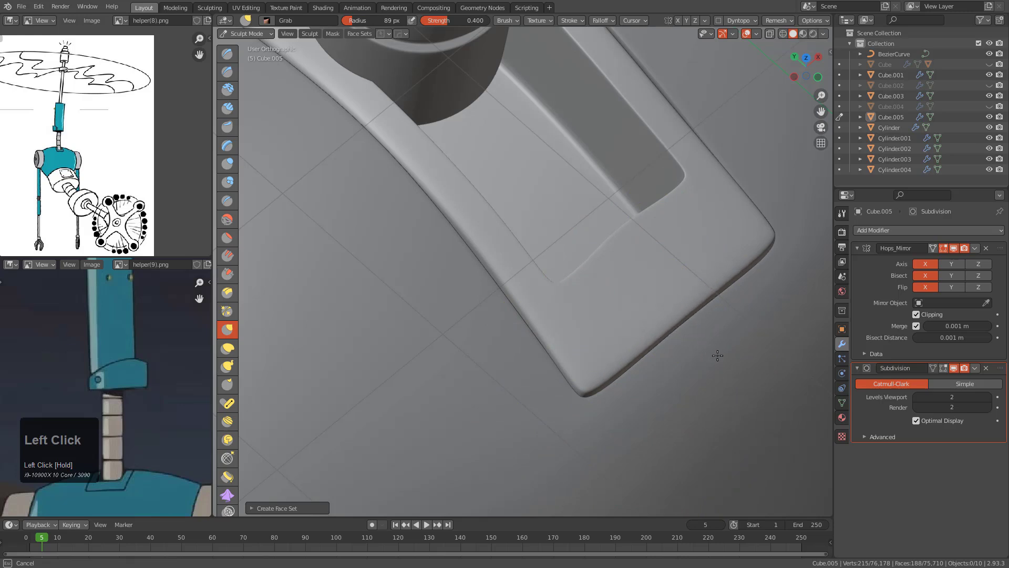
drag(593, 377, 593, 377)
Step: Set the Grab brush radius to 344 px and check the plate's front edge from a low angle in Edit Mode
key(f)
click(650, 376)
mouse_move(597, 370)
middle_down()
mouse_move(522, 361)
mouse_move(536, 254)
mouse_move(525, 226)
mouse_move(613, 268)
mouse_move(631, 262)
middle_up()
scroll(495, 372, down, 5)
scroll(553, 240, up, 2)
scroll(631, 263, up, 1)
key(f)
click(833, 256)
middle_drag(663, 202, 604, 252)
key(Tab)
scroll(646, 237, up, 3)
key(Tab)
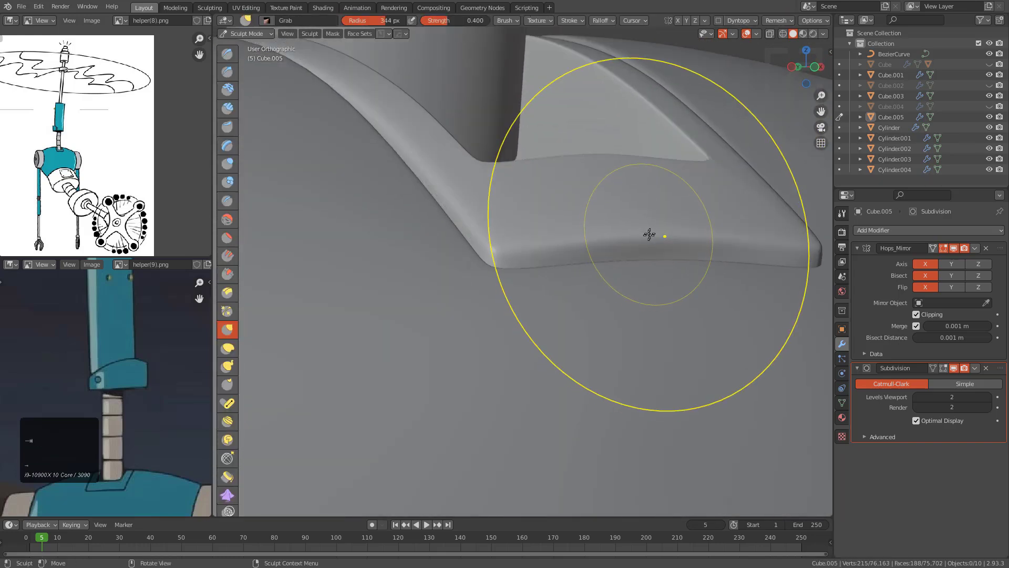
Step: Grab the middle and corner of the plate's front edge so it lies flatter against the torso
mouse_move(656, 227)
mouse_down()
mouse_move(659, 243)
mouse_move(598, 241)
mouse_move(598, 251)
mouse_up()
key(ctrl+z)
drag(513, 253, 510, 268)
drag(651, 249, 654, 242)
right_click(654, 242)
mouse_move(590, 255)
mouse_down()
mouse_move(662, 249)
mouse_move(507, 259)
mouse_move(518, 241)
mouse_up()
mouse_move(518, 241)
middle_down()
mouse_move(554, 286)
mouse_move(603, 215)
mouse_move(505, 247)
middle_up()
Step: Set the Grab brush radius to 250 px and adjust the plate's long outer side to line up with the cutout
key(f)
click(570, 279)
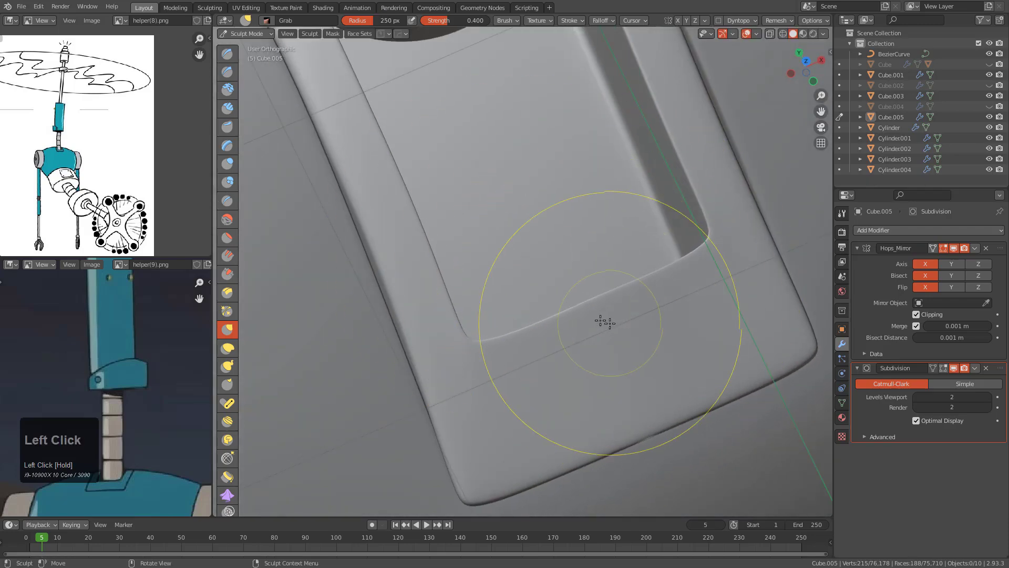
middle_drag(491, 319, 434, 295)
mouse_move(435, 295)
mouse_down()
mouse_move(430, 284)
mouse_move(427, 305)
mouse_up()
scroll(423, 322, down, 2)
middle_drag(424, 322, 398, 262)
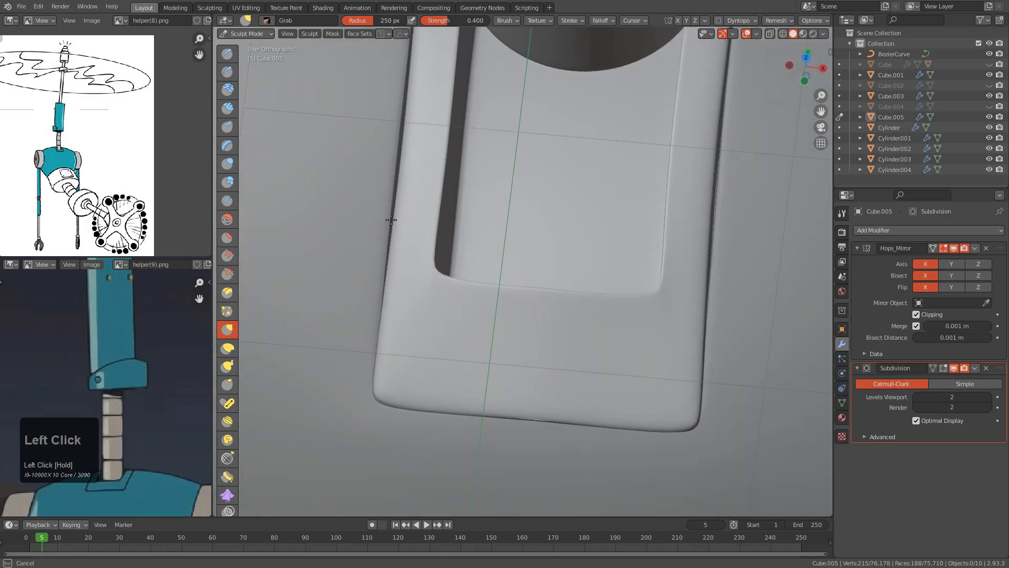
drag(397, 153, 398, 146)
drag(407, 97, 403, 95)
drag(399, 191, 394, 207)
Step: Pull the middle of the plate's front edge and its outer long side against the torso with the Grab brush
mouse_move(395, 208)
middle_down()
mouse_move(451, 338)
mouse_move(581, 286)
middle_up()
scroll(609, 245, up, 2)
click(641, 230)
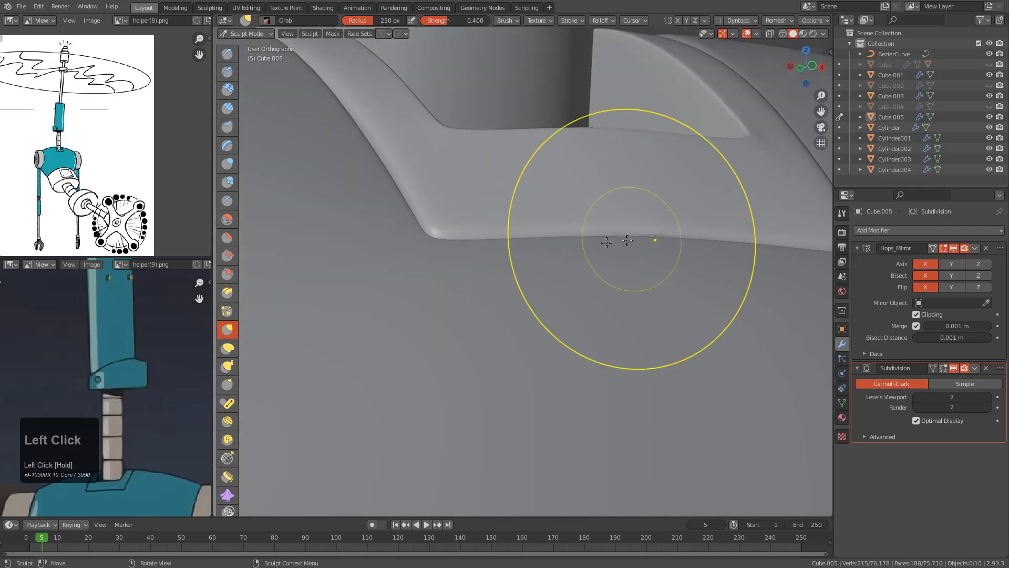
scroll(447, 229, down, 3)
mouse_move(484, 223)
middle_down()
mouse_move(541, 273)
mouse_move(635, 261)
mouse_move(547, 264)
mouse_move(576, 272)
middle_up()
scroll(570, 266, up, 3)
drag(570, 266, 525, 222)
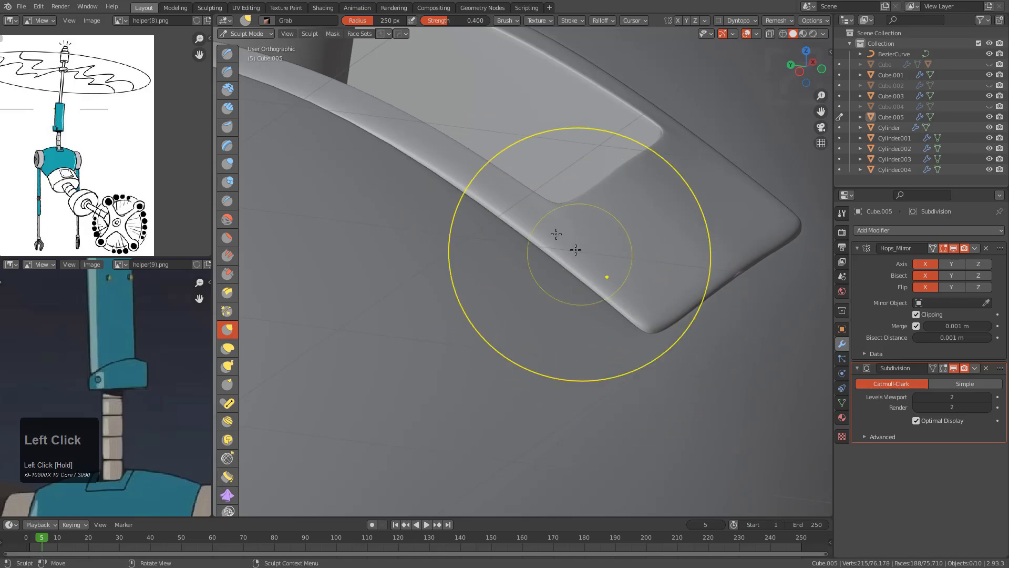
click(252, 39)
click(252, 45)
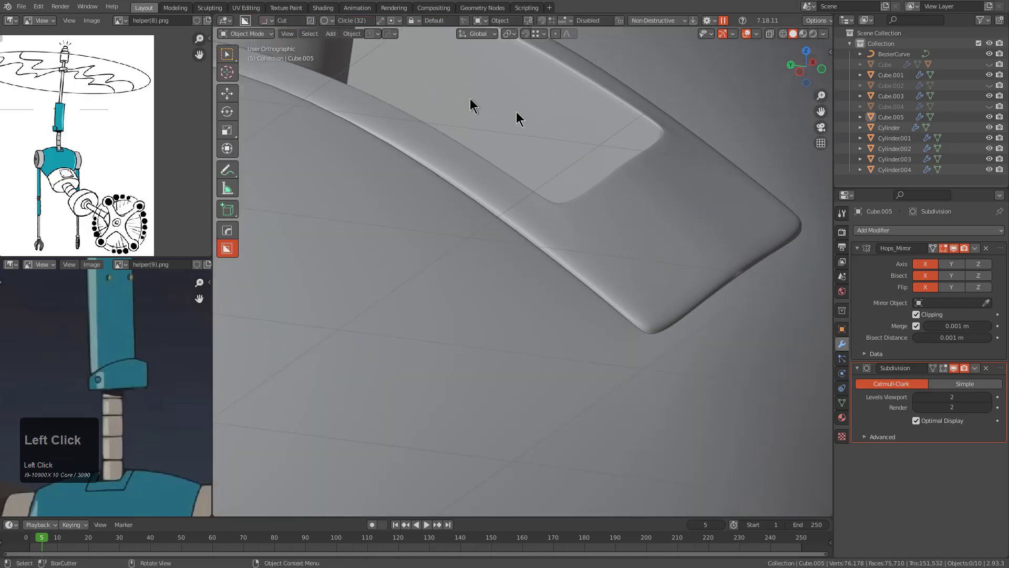
Step: Set the Grab brush radius to 403 px, adjust the plate's side beside the neck, and return to Object Mode
scroll(575, 225, down, 5)
key(alt+a)
mouse_move(575, 225)
middle_down()
mouse_move(472, 216)
mouse_move(500, 266)
mouse_move(448, 237)
mouse_move(536, 247)
mouse_move(461, 163)
middle_up()
scroll(518, 275, up, 5)
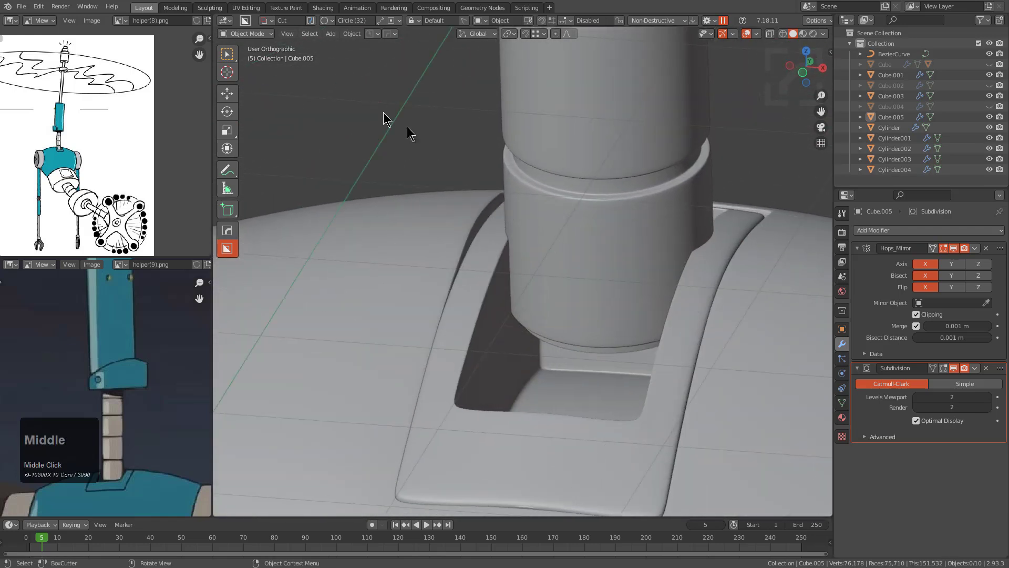
click(249, 69)
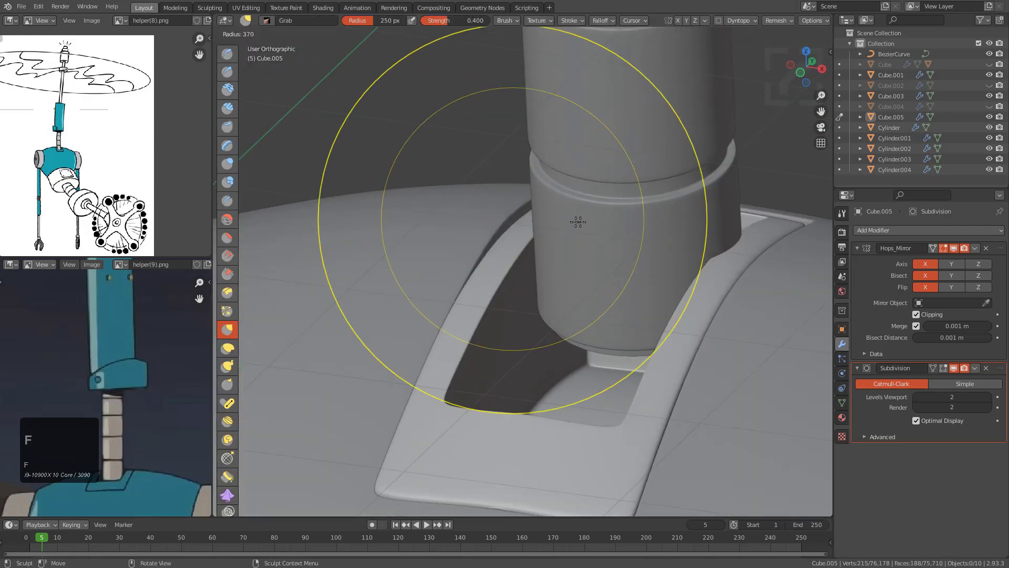
drag(529, 220, 527, 199)
mouse_move(527, 199)
middle_down()
mouse_move(468, 216)
mouse_move(626, 246)
mouse_move(548, 236)
middle_up()
mouse_move(557, 227)
mouse_down()
mouse_move(569, 270)
mouse_move(581, 263)
mouse_up()
mouse_move(581, 262)
middle_down()
mouse_move(612, 230)
mouse_move(518, 320)
middle_up()
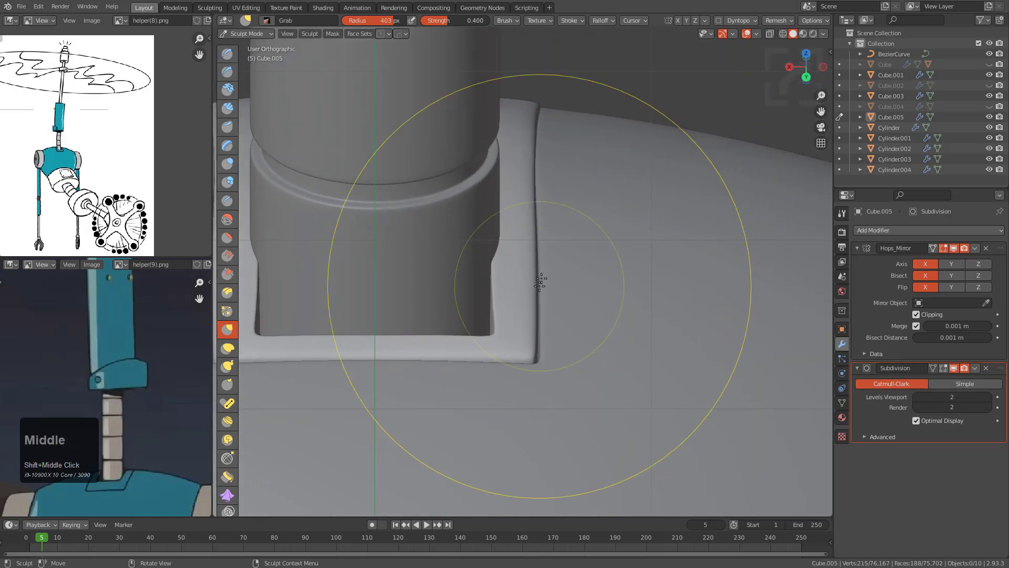
scroll(532, 302, down, 3)
middle_drag(520, 250, 262, 87)
scroll(261, 85, down, 2)
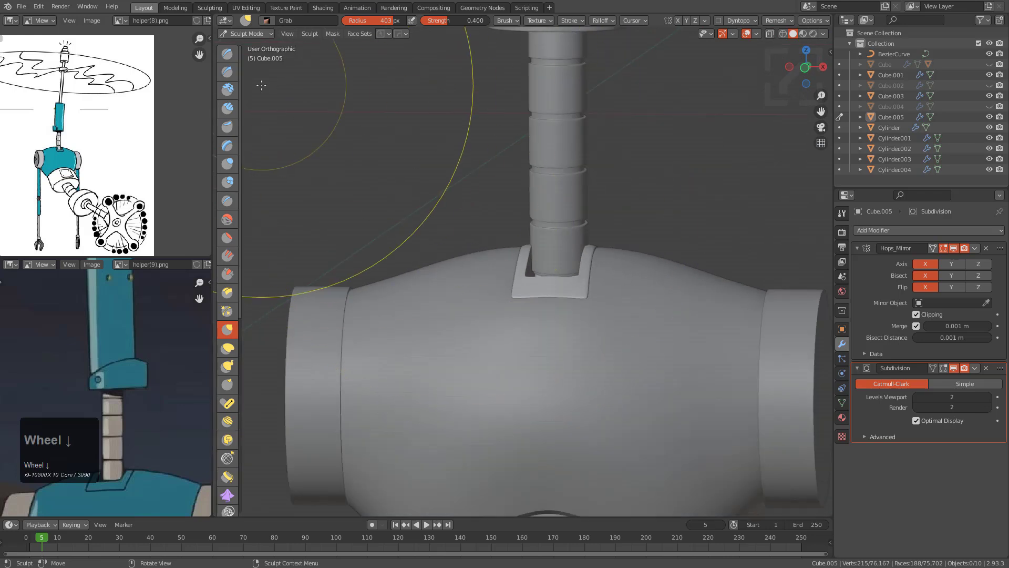
click(249, 45)
Step: Place the 3D cursor on the front of the torso, between the neck and the side cap, and add a plane there
scroll(498, 276, down, 4)
alt+middle_click(506, 287)
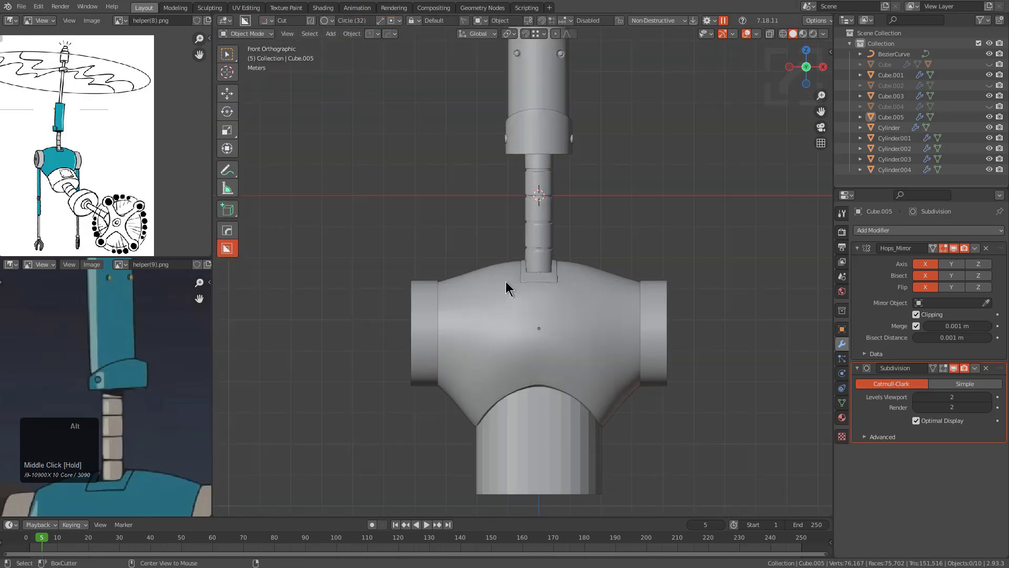
scroll(163, 405, up, 5)
middle_drag(163, 405, 130, 380)
scroll(531, 332, up, 3)
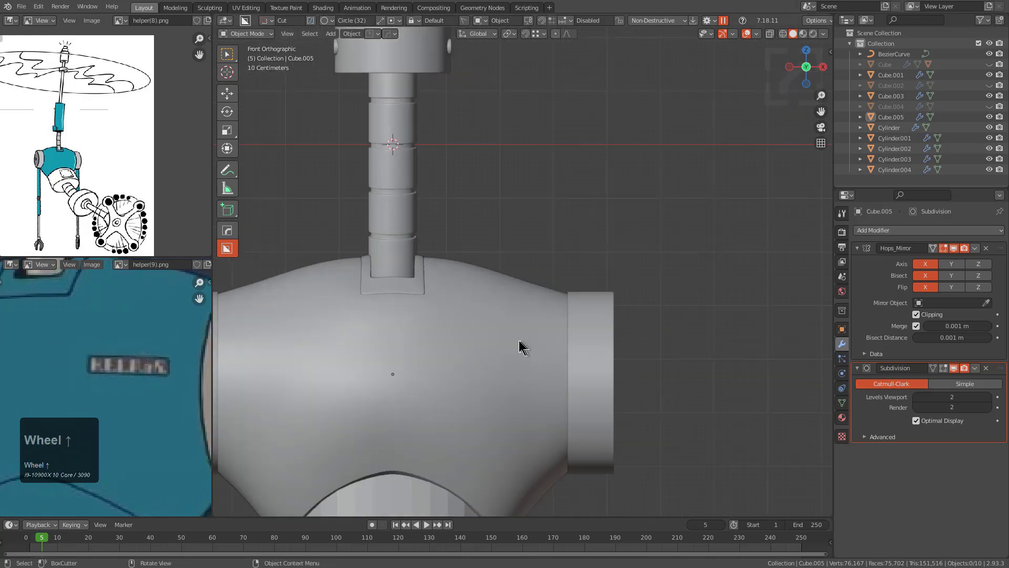
middle_click(473, 360)
scroll(489, 357, up, 2)
key(shift+a)
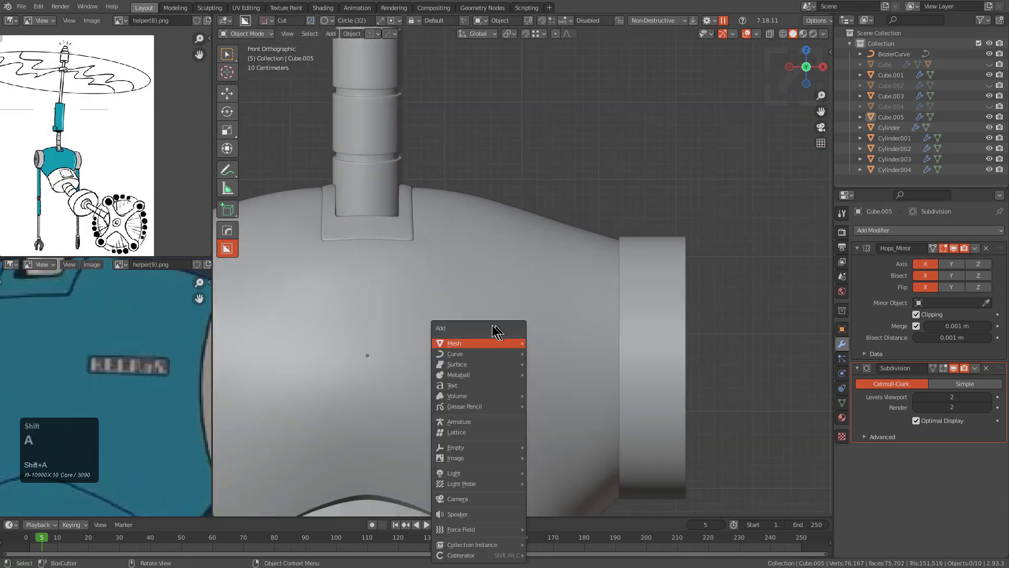
click(547, 302)
click(587, 113)
Step: Rotate the plane 90° about the X axis so it stands upright against the torso's front
key(r)
key(x)
key(KP_Enter)
key(r)
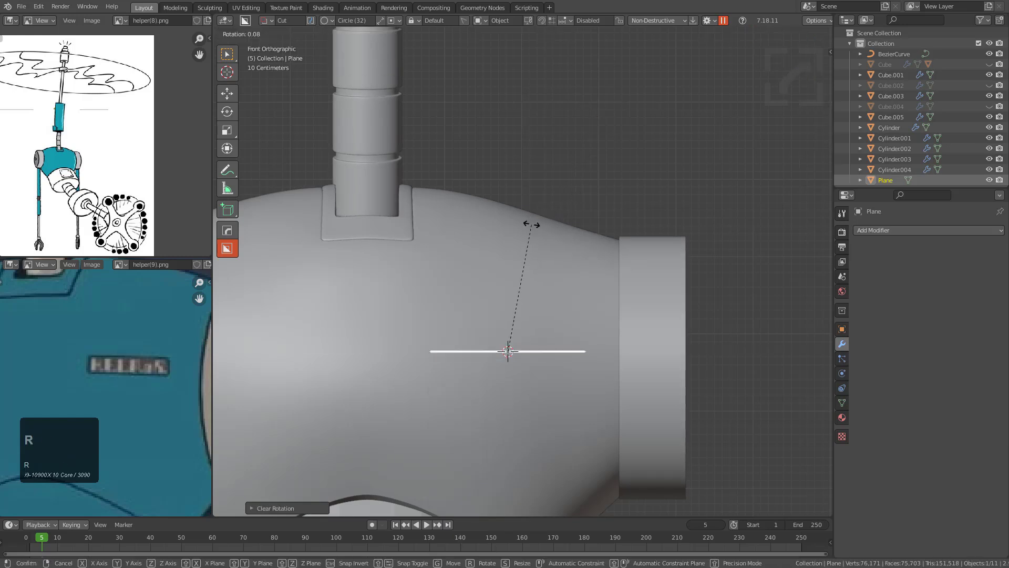
key(KP_Enter)
key(Num_Lock)
text(rx90)
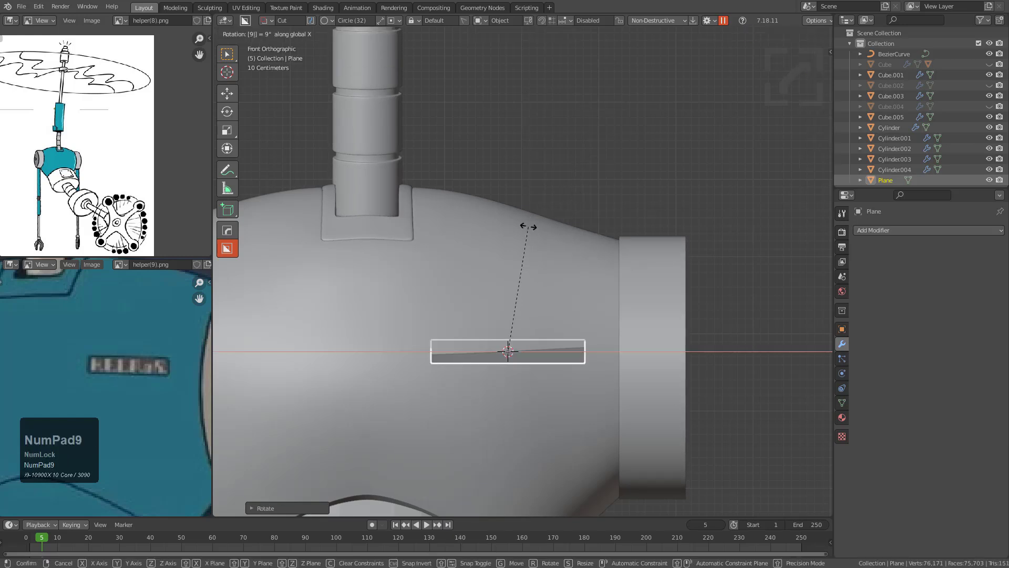
key(KP_Enter)
Step: Scale the plane down along Z and overall into a thin horizontal nameplate strip like the reference
key(d)
key(z)
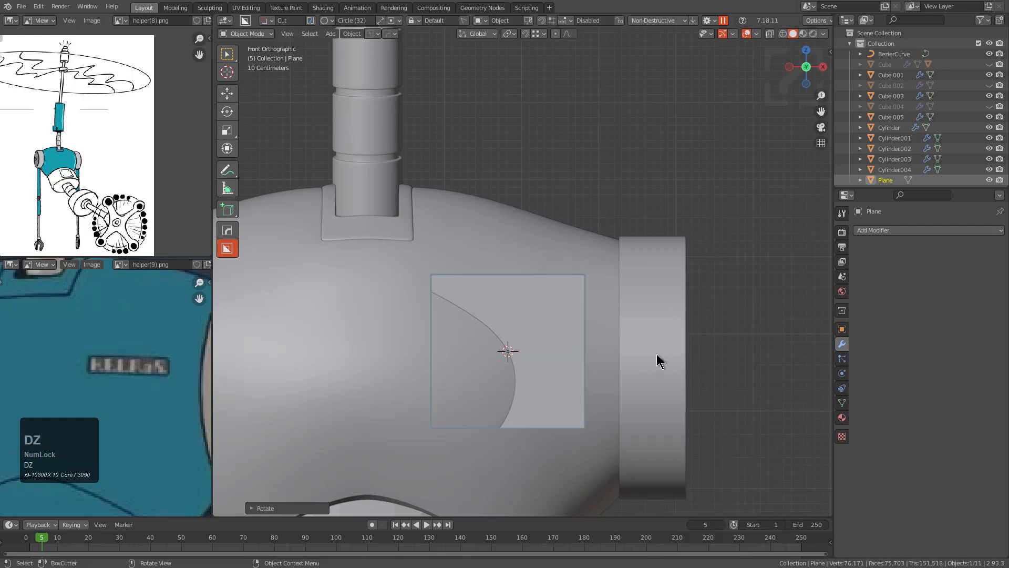
key(s)
key(z)
click(558, 354)
key(s)
key(z)
click(565, 360)
key(s)
click(566, 363)
Step: Move the nameplate strip into position on the torso's front and shift it along Y clear of the surface
key(g)
click(572, 353)
middle_drag(521, 327, 540, 367)
key(g)
key(y)
click(549, 380)
Step: Set face snapping to Project Individual Elements without Align Rotation to Target, and try to snap the strip onto the torso along Y
key(KP_1)
scroll(525, 337, up, 3)
click(538, 34)
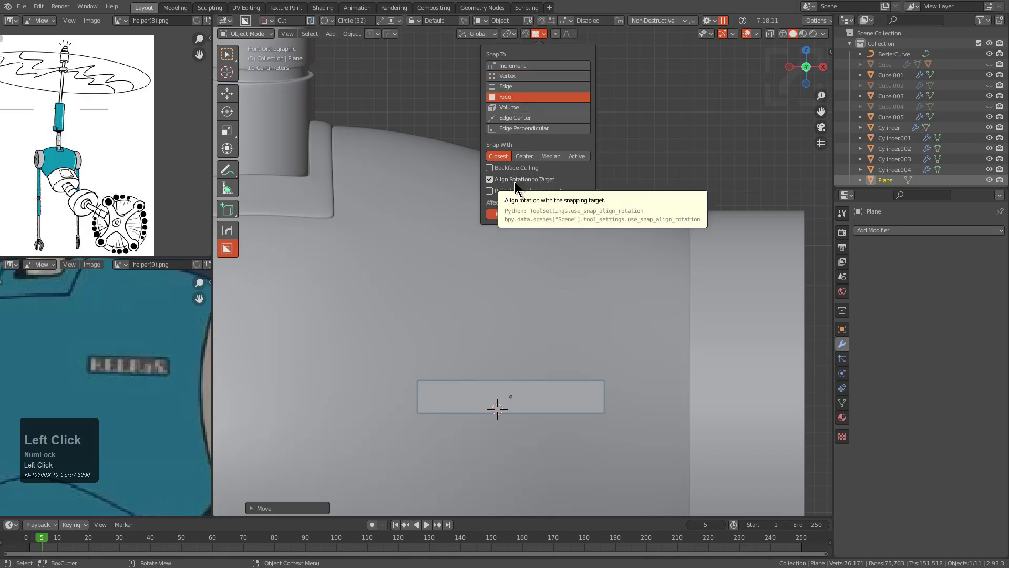
click(523, 192)
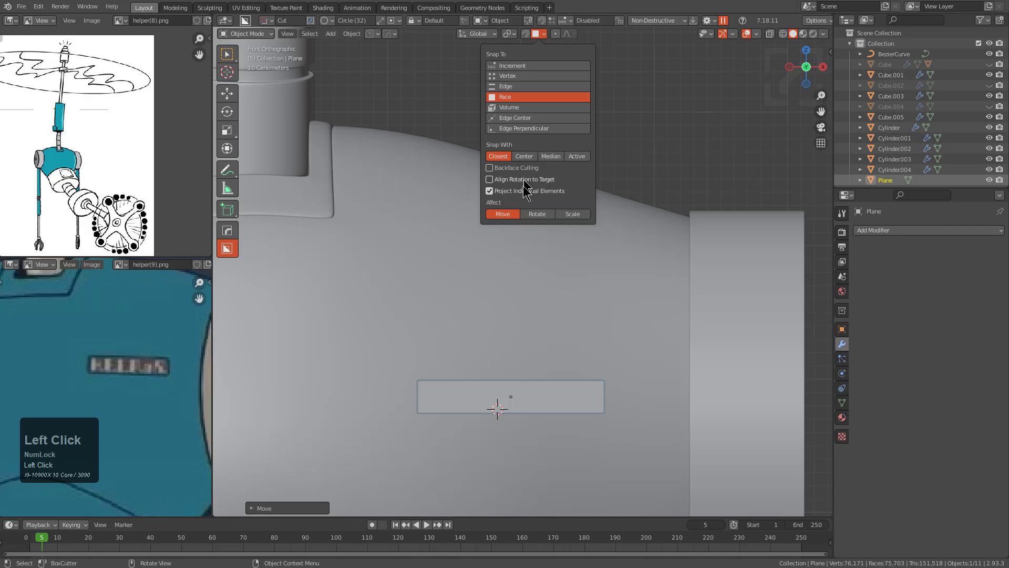
key(g)
key(y)
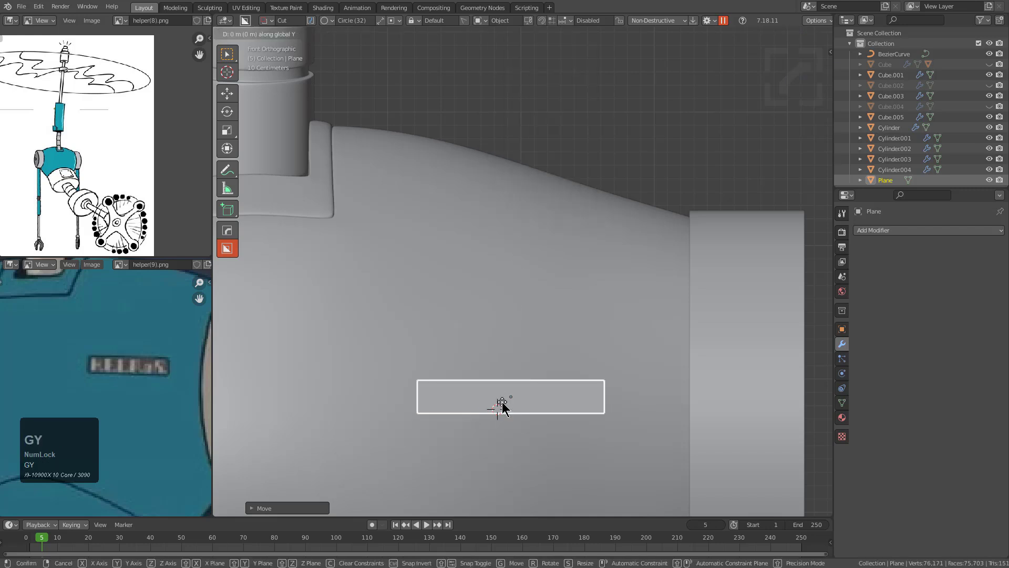
key(super)
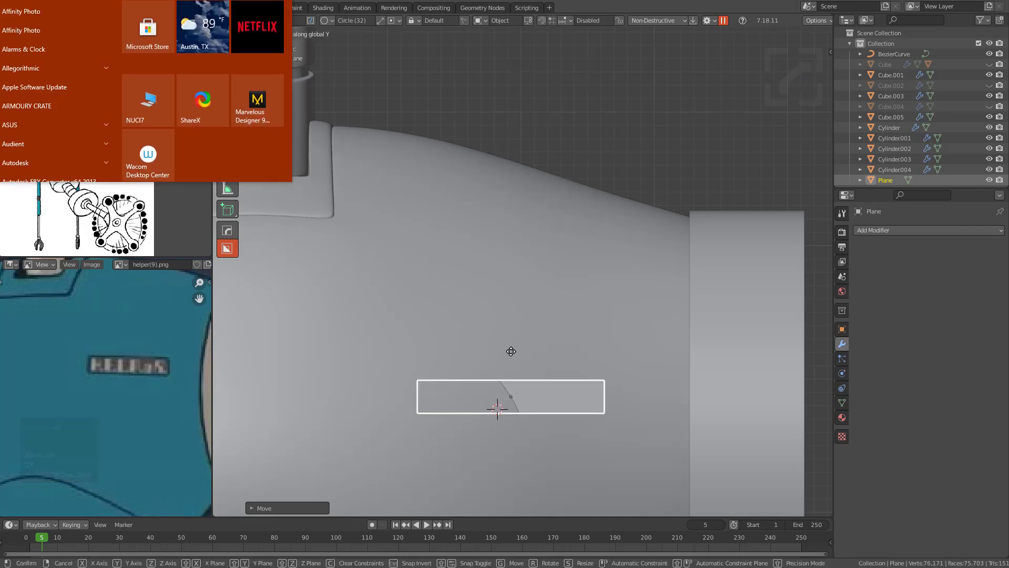
ctrl+click(511, 350)
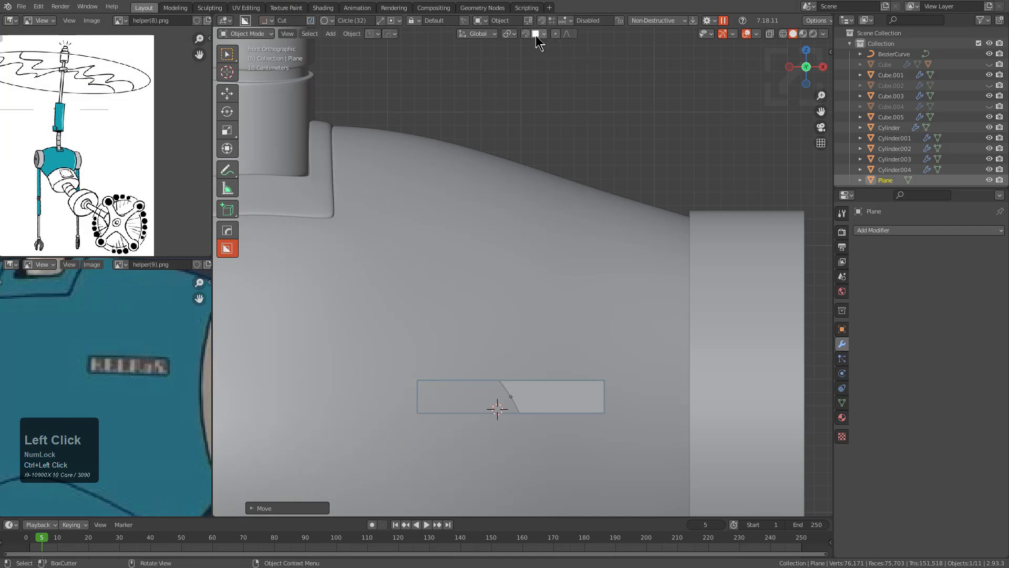
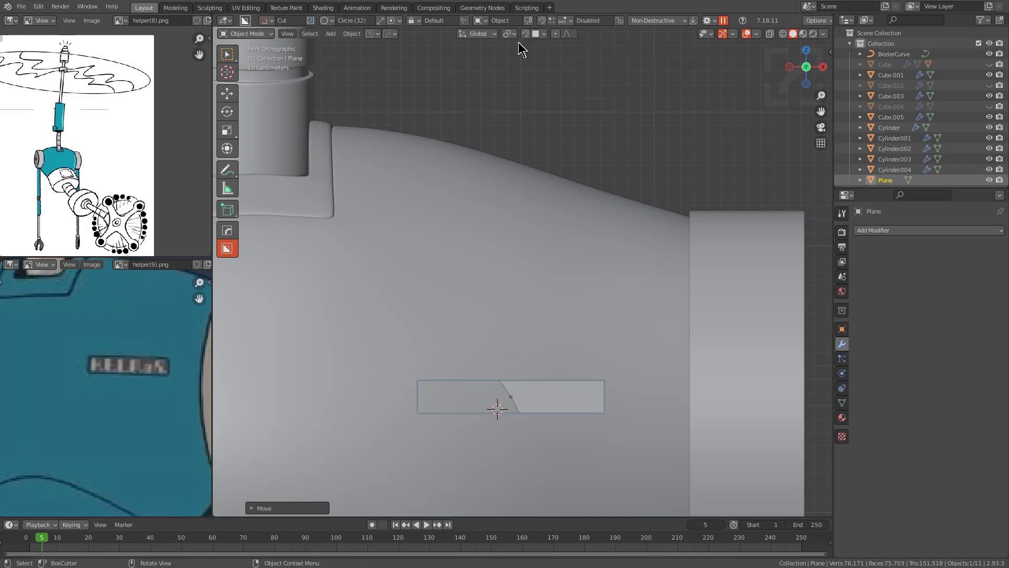
Step: Turn on Align Rotation to Target and move the strip along Y, snapping it to the torso's surface
click(539, 34)
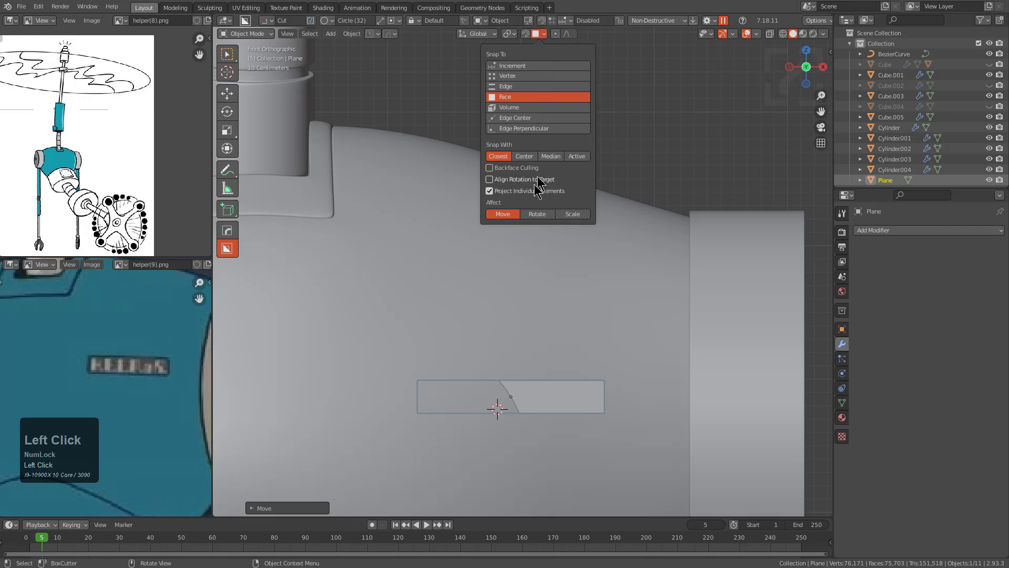
click(525, 181)
click(512, 409)
key(g)
key(y)
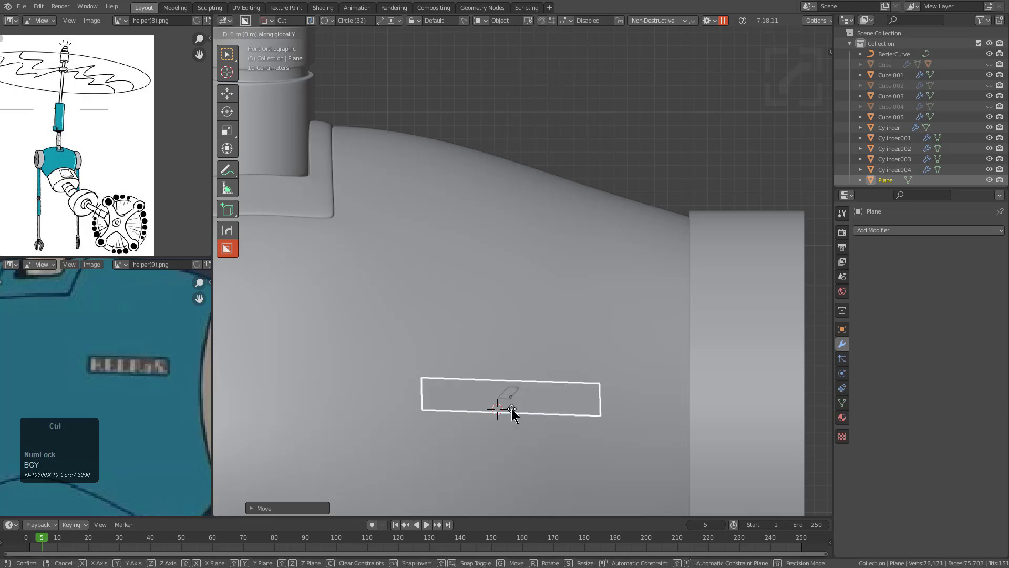
click(512, 408)
middle_drag(508, 412, 542, 310)
scroll(551, 285, up, 2)
Step: Divide the strip with five loop cuts and snap all its vertices onto the torso's curved surface
key(Tab)
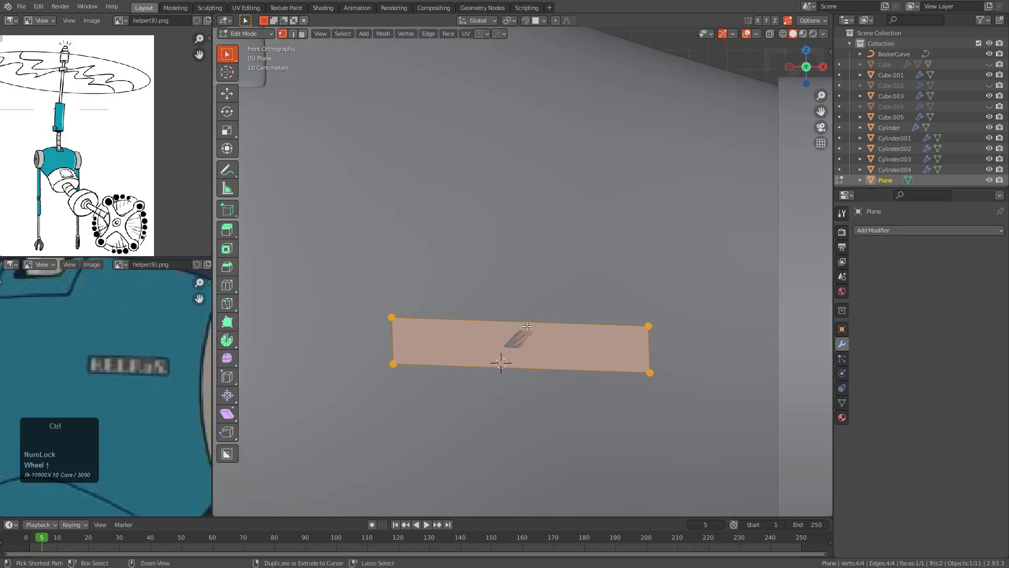
click(527, 327)
right_click(527, 327)
key(a)
key(g)
click(527, 326)
scroll(527, 326, down, 3)
middle_drag(527, 326, 604, 341)
key(Tab)
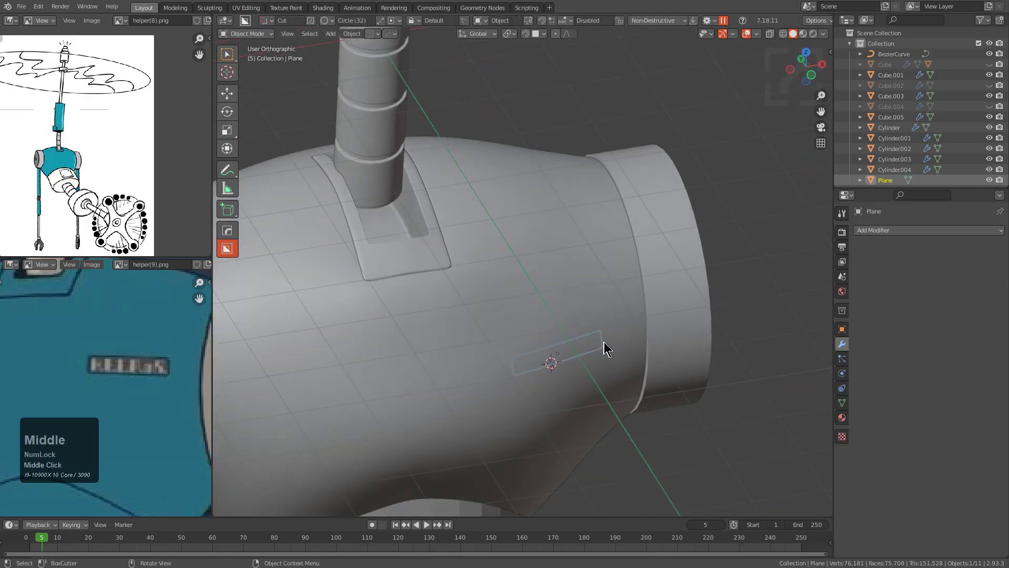
Step: Give the nameplate strip a slight thickness with a Solidify modifier and apply the HOps Sharpen operation
scroll(602, 347, up, 2)
key(q)
mouse_move(588, 397)
click(657, 412)
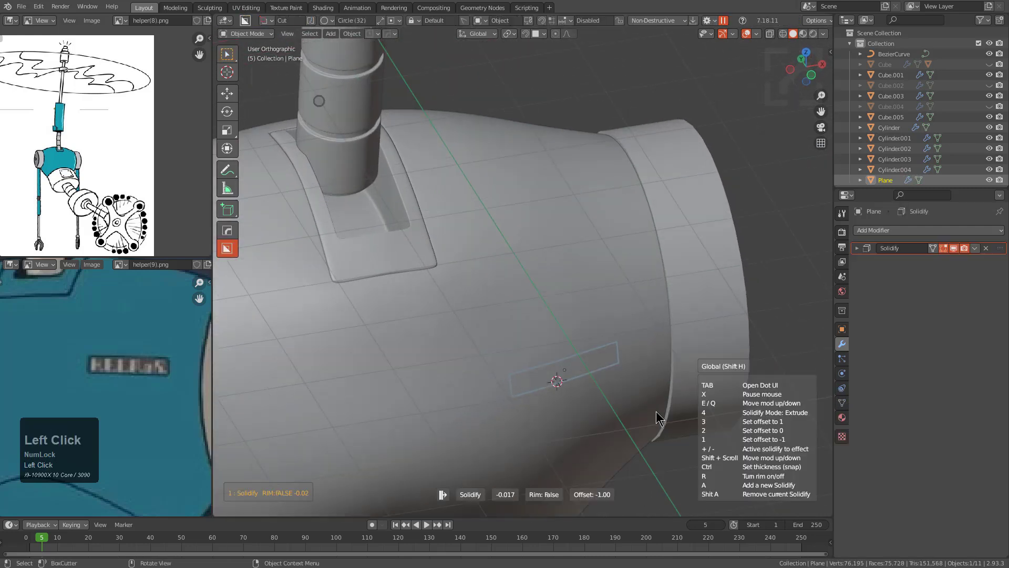
click(669, 415)
key(q)
click(626, 310)
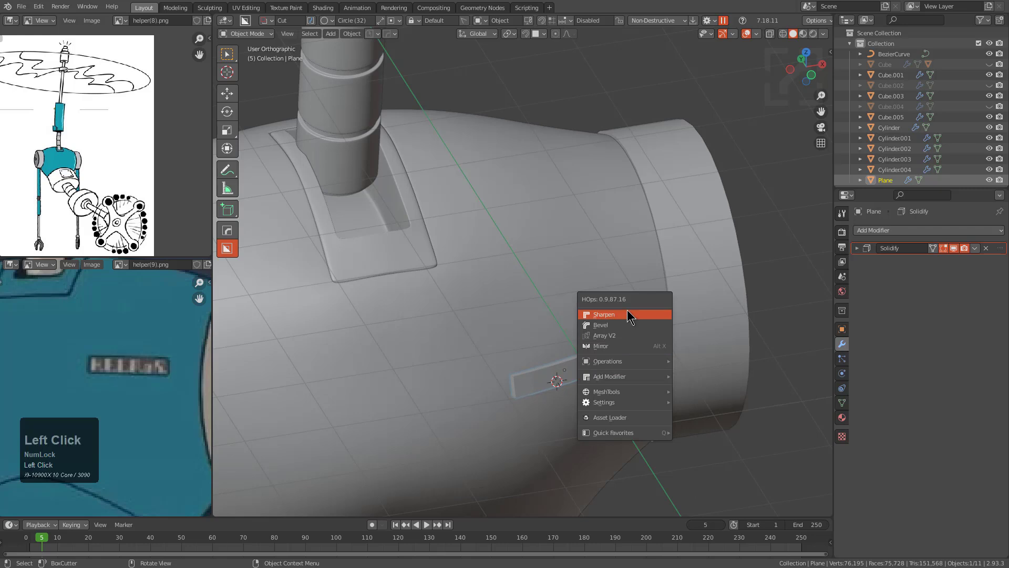
Step: Compare the whole torso and nameplate placement with the torso in the reference image
scroll(581, 351, down, 2)
key(alt+a)
alt+middle_drag(582, 351, 527, 319)
scroll(527, 319, down, 4)
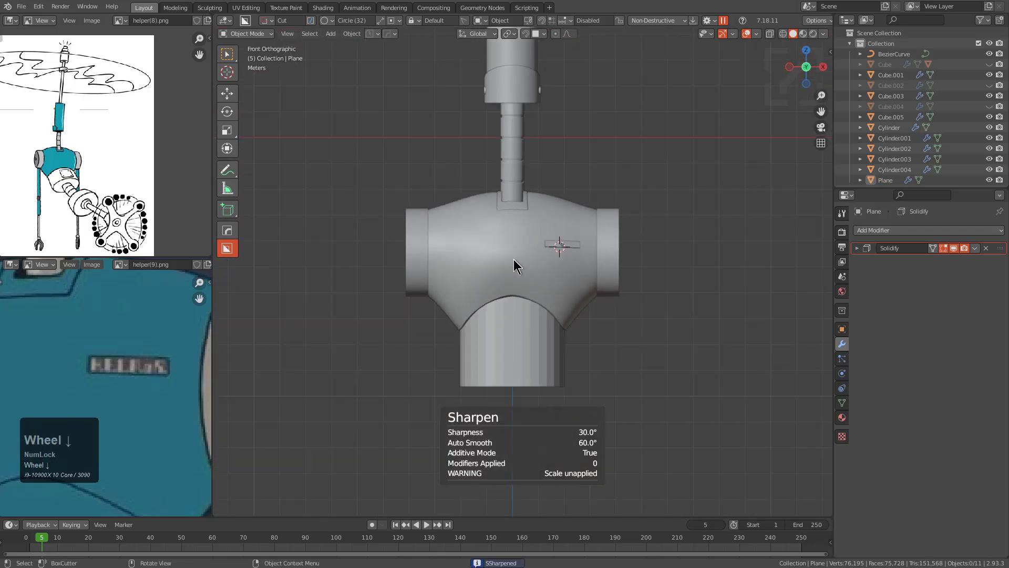
middle_drag(514, 264, 507, 279)
scroll(122, 383, down, 2)
scroll(143, 315, up, 4)
middle_drag(121, 383, 168, 325)
scroll(168, 325, down, 3)
scroll(146, 342, down, 2)
middle_drag(135, 389, 129, 371)
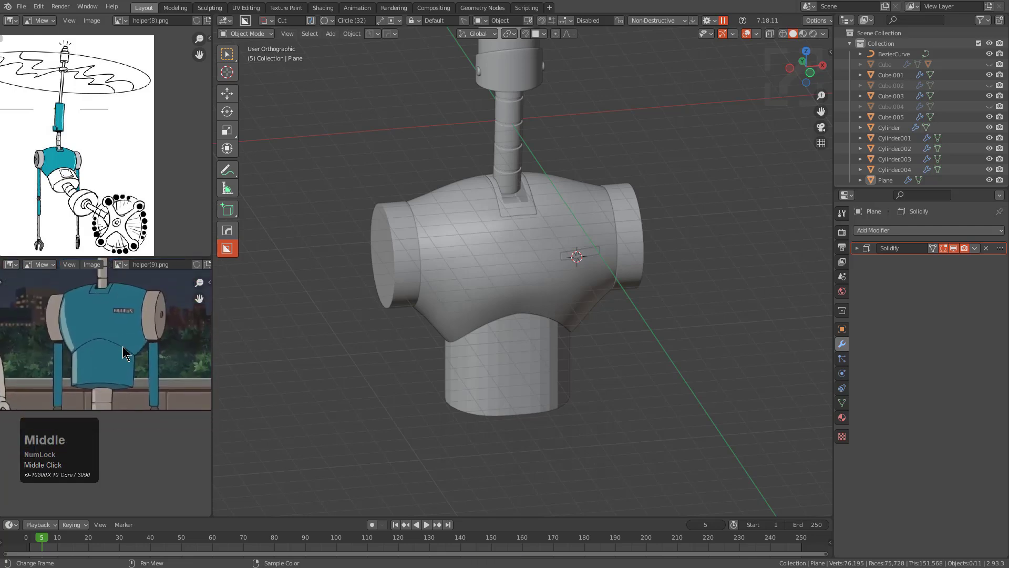
Step: Bevel the outer rim of the torso's circular side cap with two segments in Edit Mode
scroll(129, 371, up, 1)
middle_drag(356, 312, 418, 289)
scroll(408, 336, up, 2)
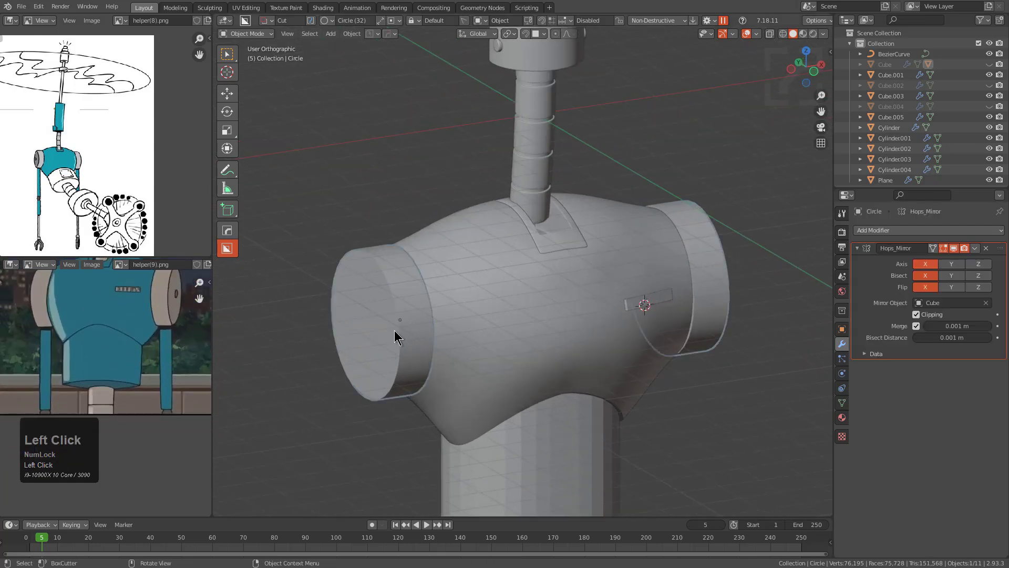
click(395, 331)
key(KP_Decimal)
scroll(117, 314, up, 1)
middle_drag(116, 314, 96, 378)
middle_drag(147, 334, 151, 340)
middle_drag(384, 297, 480, 293)
scroll(435, 308, up, 3)
key(Tab)
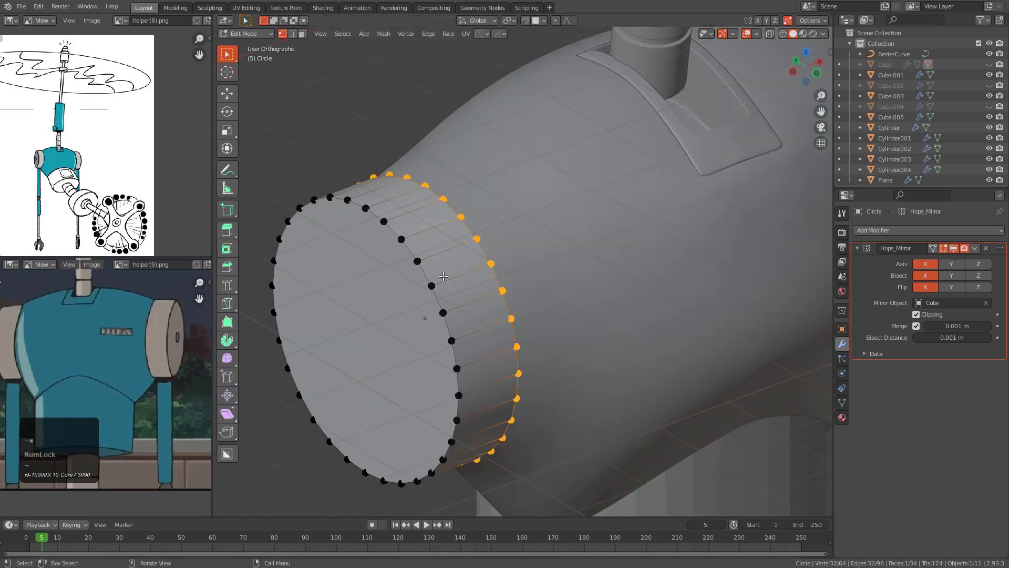
click(378, 311)
key(ctrl+b)
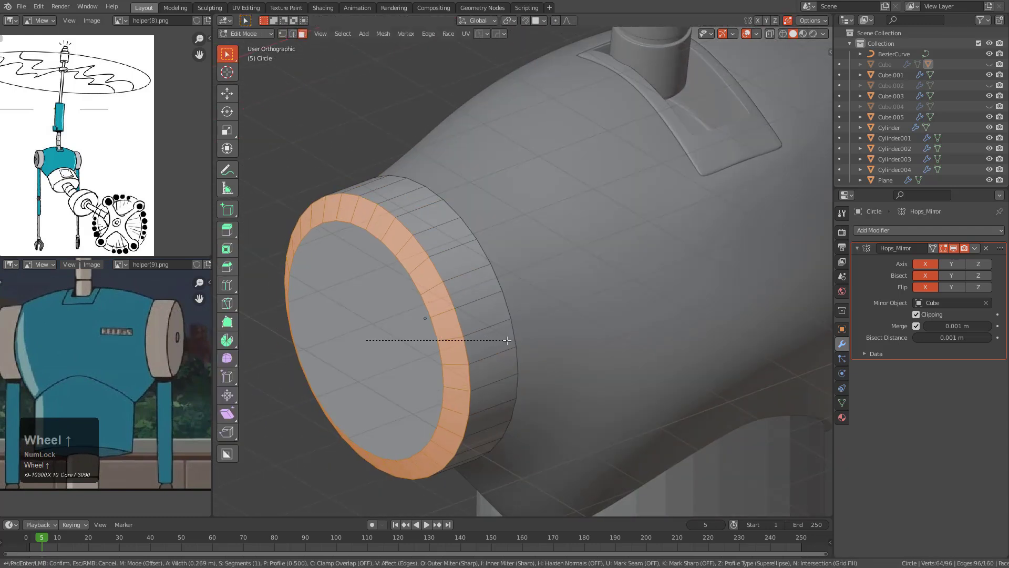
scroll(507, 340, up, 1)
click(555, 348)
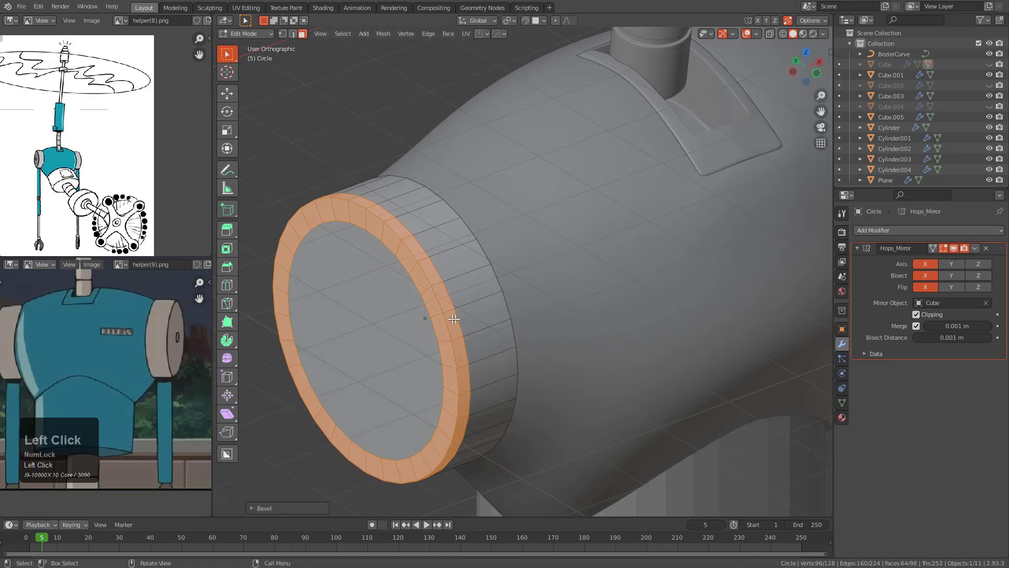
Step: Select the side cap's rear edge loop in X-ray view and bevel it with two segments
middle_drag(466, 320, 446, 310)
key(alt+z)
alt+click(470, 259)
click(476, 270)
key(2)
alt+click(455, 240)
key(ctrl+b)
click(519, 311)
key(alt+z)
middle_click(518, 310)
Step: Inset the side cap's outer face about 1 m and extrude the small central face inward to form a round recess
key(3)
click(377, 301)
shift+middle_drag(377, 301, 520, 261)
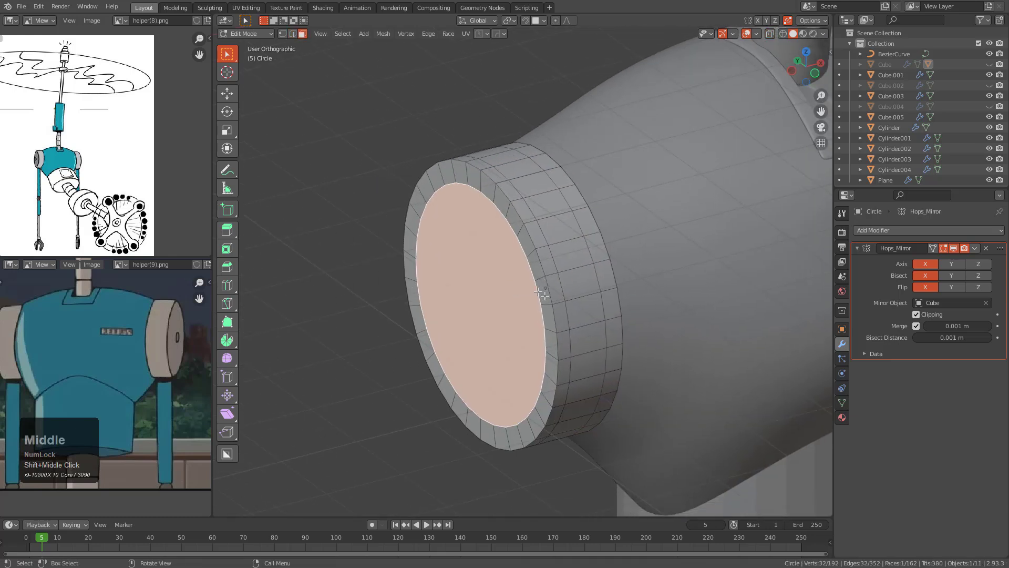
scroll(608, 338, down, 2)
key(i)
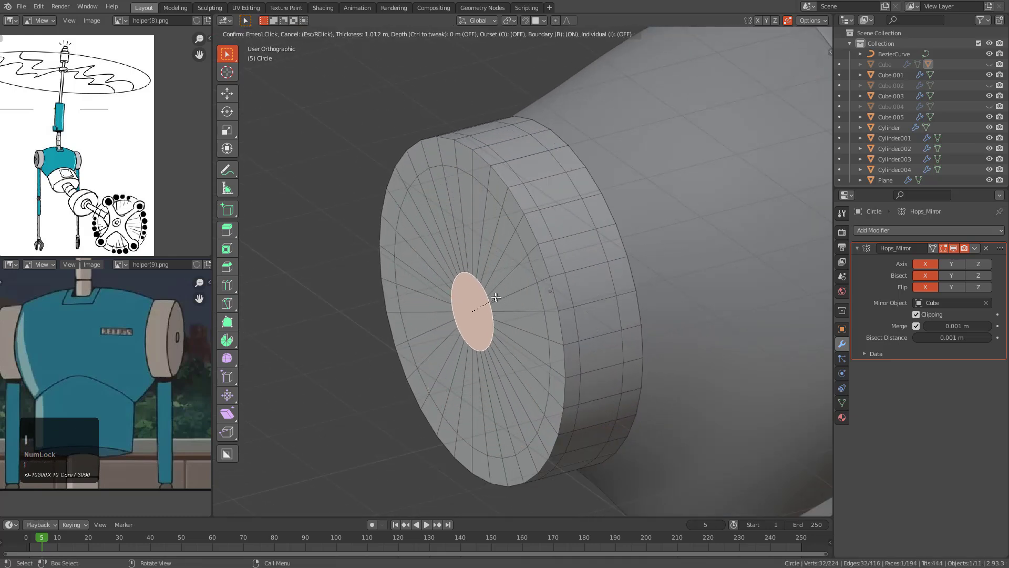
click(493, 298)
key(e)
click(511, 294)
Step: Shrink the round recess in the side cap to about 0.6 of its size without scaling it along X
middle_drag(512, 295, 530, 296)
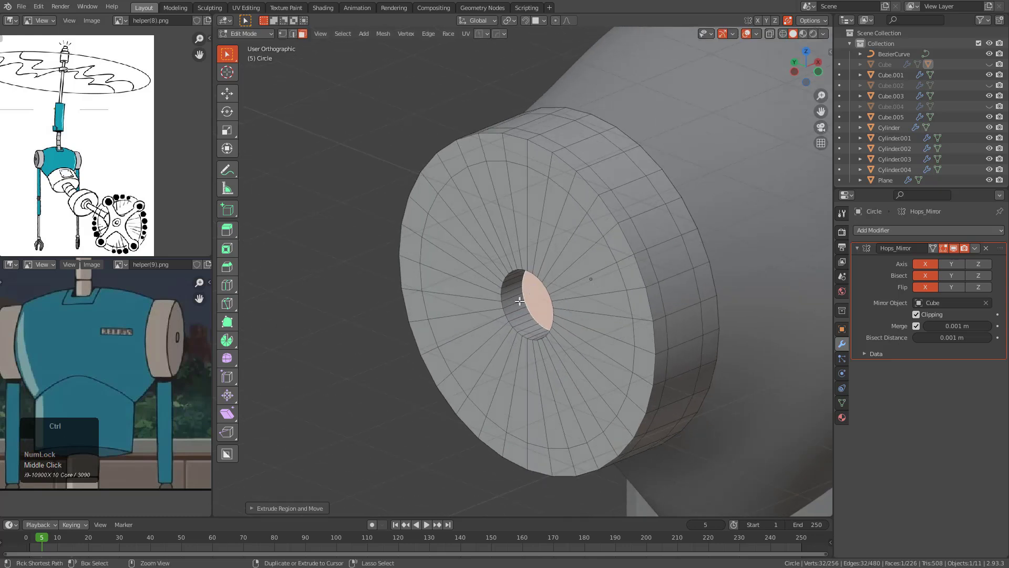
key(s)
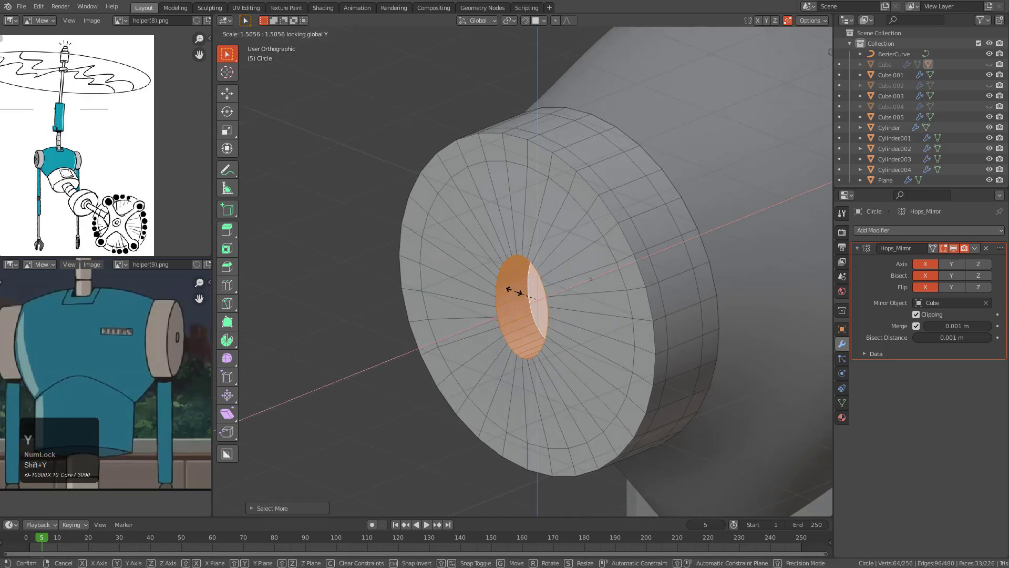
key(shift+x)
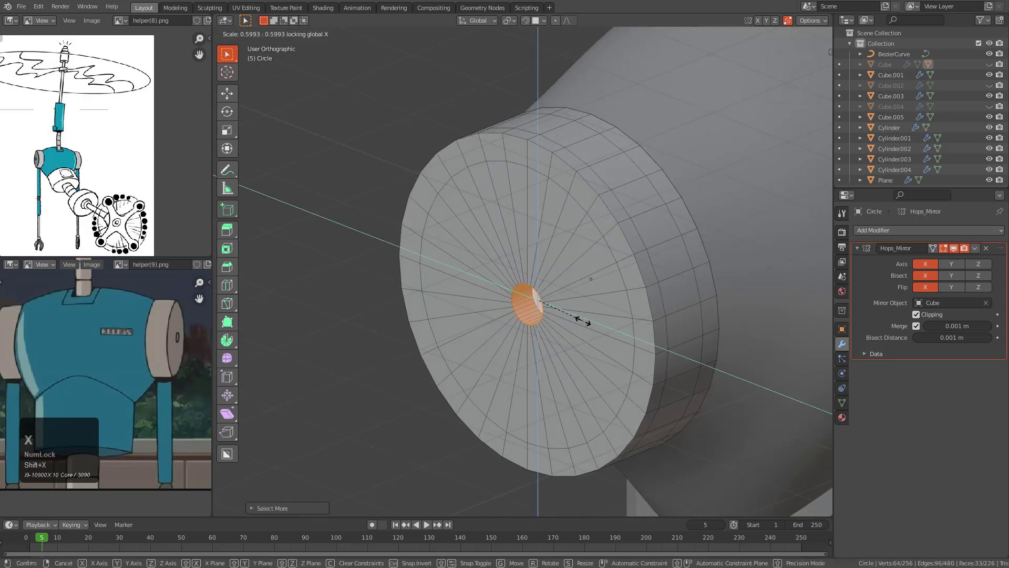
click(593, 321)
Step: Bevel the edge loops at the recess's rim and floor with two segments, about 0.07 m wide
scroll(586, 318, up, 5)
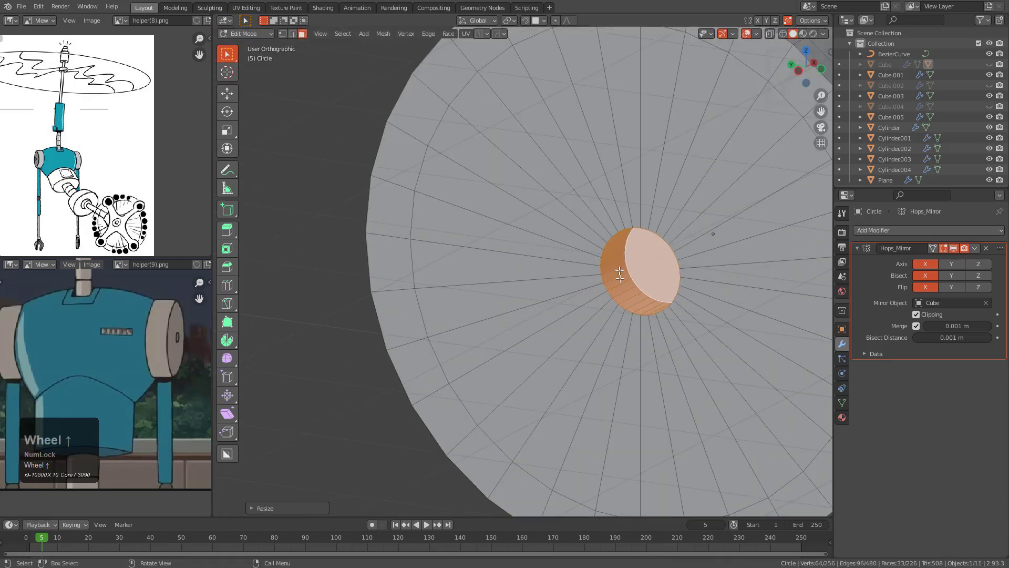
alt+click(614, 233)
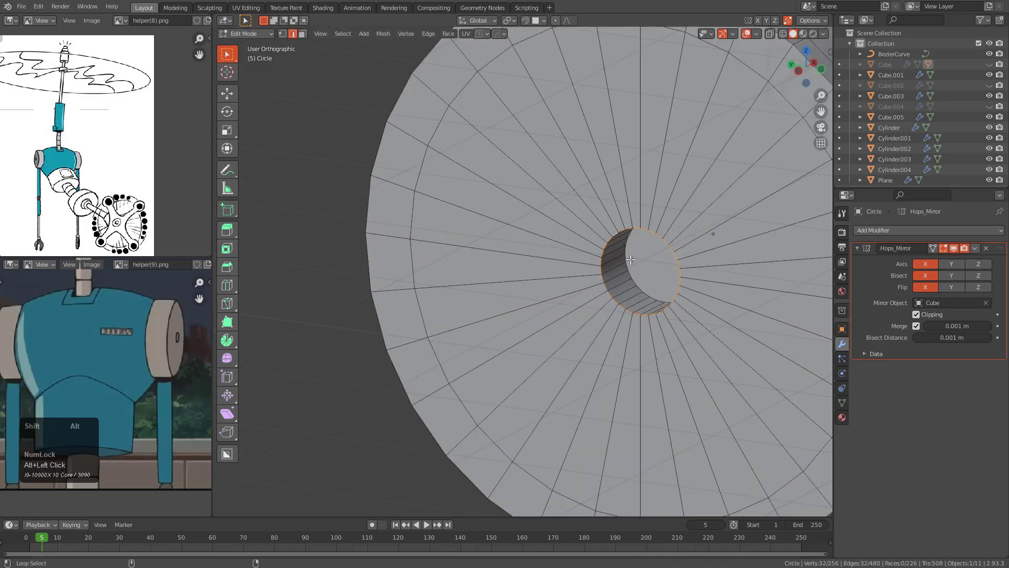
key(ctrl+b)
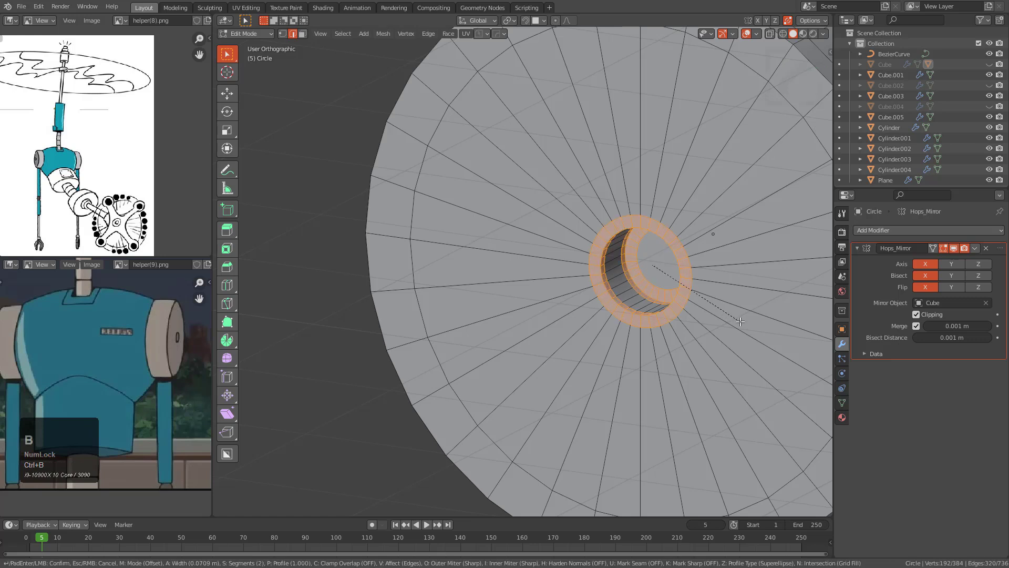
click(740, 322)
Step: Extrude the recess's floor face outward about 0.27 m as a round button and bevel its edge with two segments
shift+middle_drag(652, 268, 597, 265)
scroll(594, 263, up, 3)
key(3)
click(606, 262)
key(e)
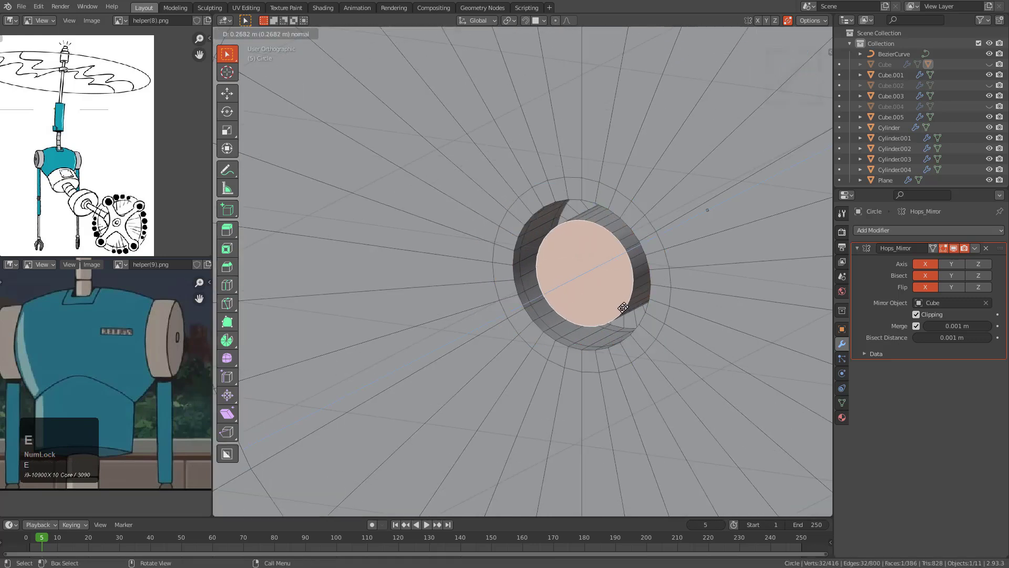
click(620, 311)
key(i)
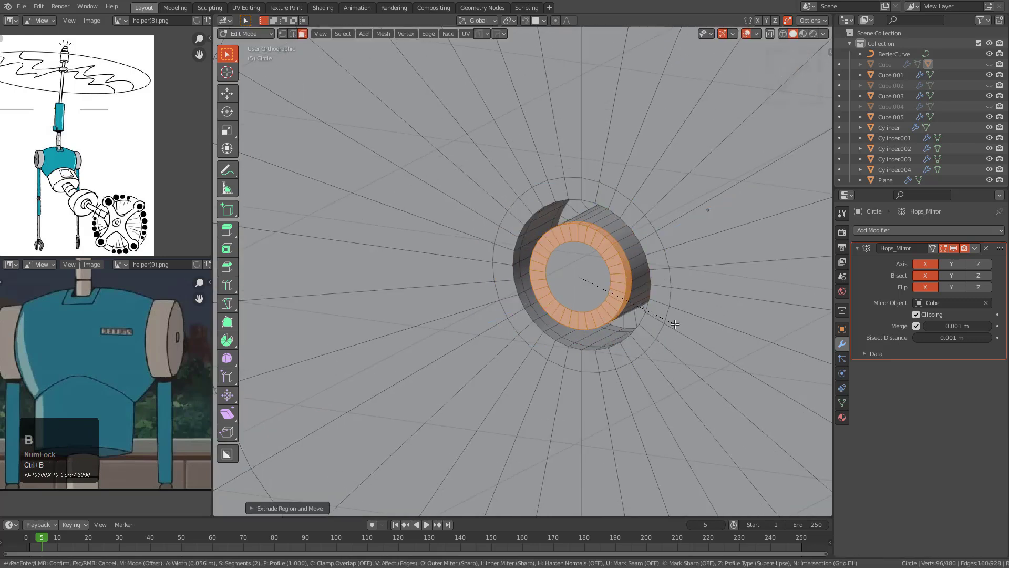
click(660, 305)
Step: Add a level 2 Subdivision modifier to the side cap
key(Tab)
scroll(625, 273, down, 4)
middle_drag(590, 243, 565, 267)
key(ctrl+2)
Step: Slide the side cap's supporting edge loops closer to the rims, including the side loop toward the rear rim
key(Tab)
scroll(452, 224, up, 2)
key(g)
key(g)
click(395, 219)
key(g)
key(g)
click(388, 209)
scroll(447, 210, down, 1)
alt+click(491, 210)
key(g)
key(g)
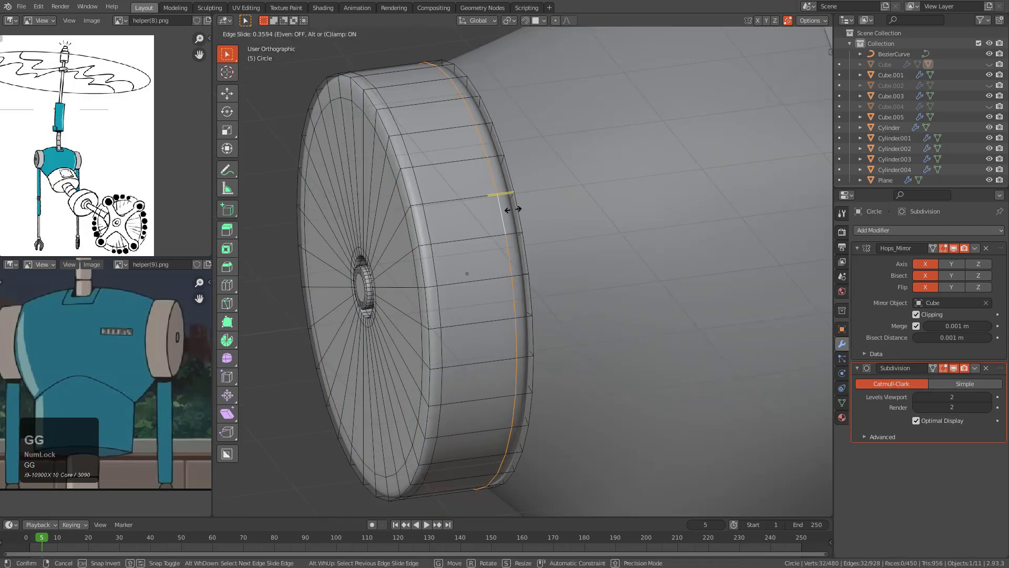
click(519, 210)
Step: Isolate the side cap in local view and slide its rear side loop to tighten the back rim
key(Tab)
scroll(522, 224, down, 4)
middle_drag(531, 225, 468, 243)
key(alt+a)
scroll(468, 243, up, 1)
key(Tab)
shift+scroll(417, 217, up, 2)
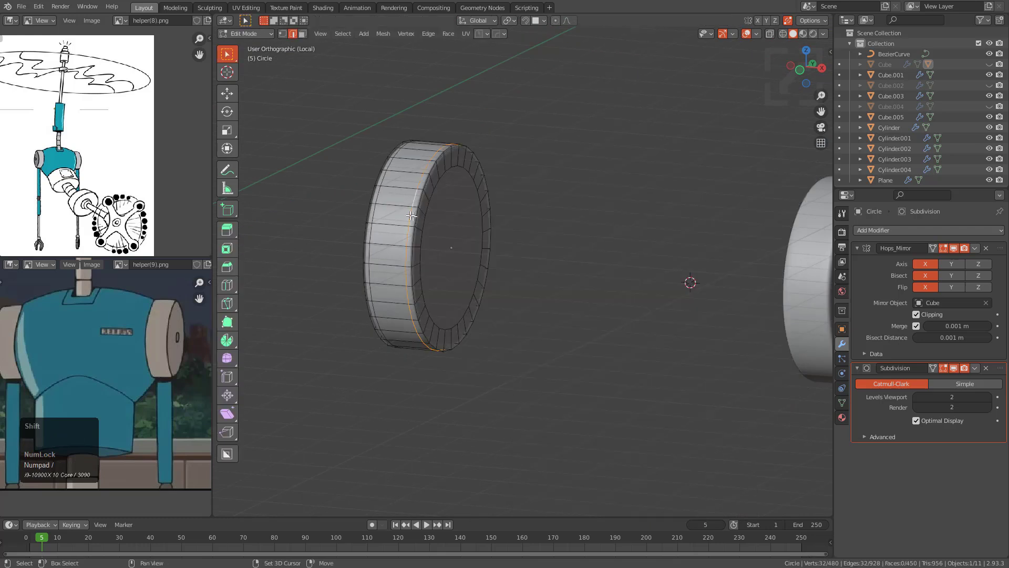
scroll(417, 216, up, 5)
key(g)
key(g)
click(392, 209)
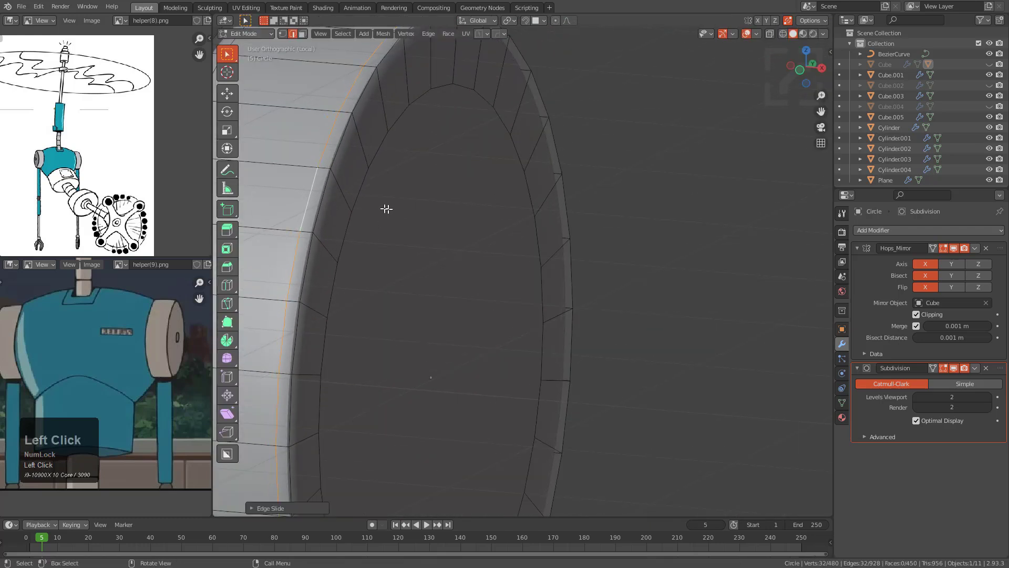
Step: Add a supporting edge loop at the back of the side cap and reapply level 2 subdivision
click(336, 195)
click(336, 184)
key(Tab)
key(ctrl+2)
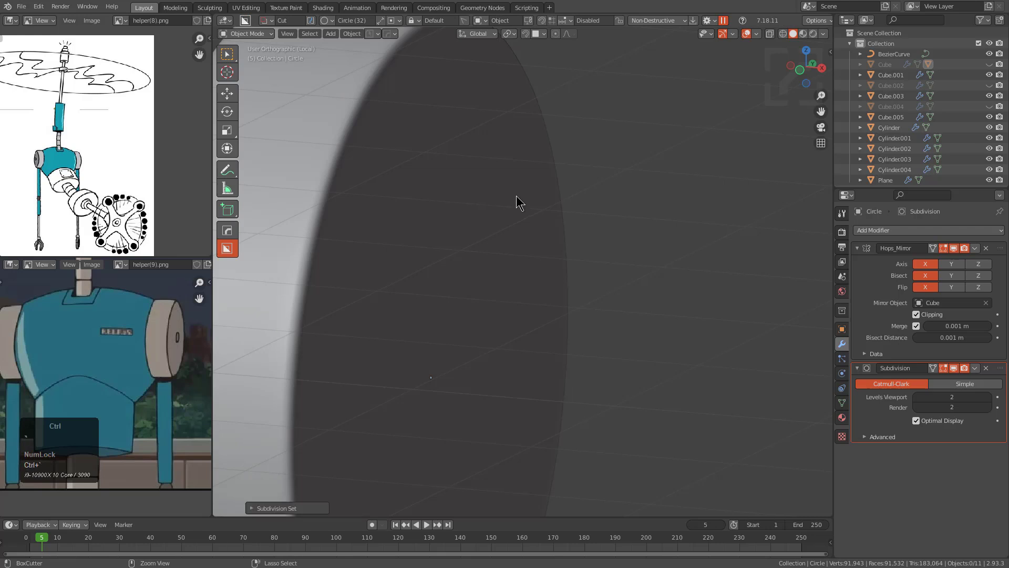
key(ctrl+grave)
click(516, 255)
middle_drag(517, 255, 517, 279)
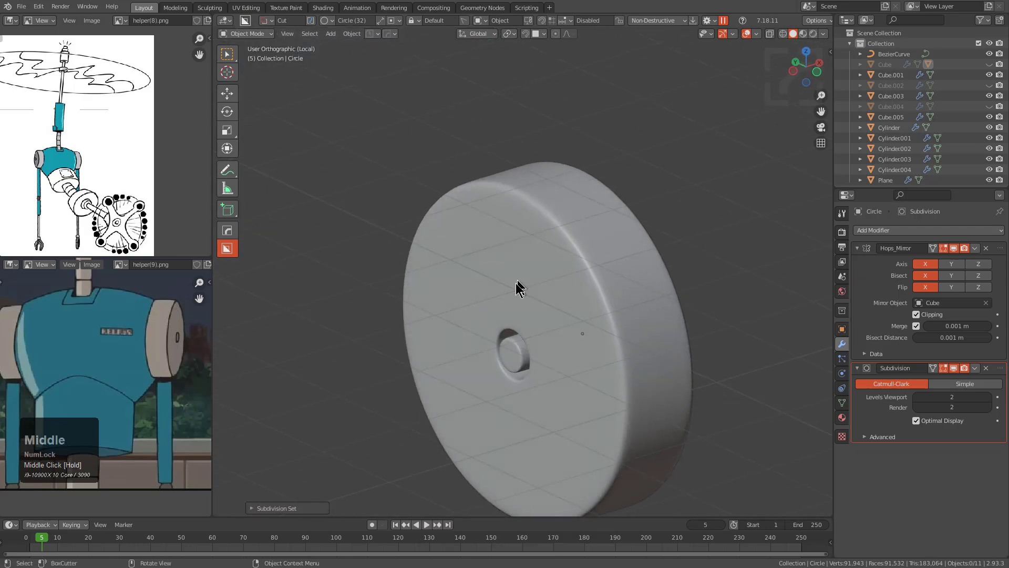
Step: Slide the supporting loops on the cap's outer face and side to tighten the front rim
scroll(510, 234, up, 4)
key(Tab)
scroll(511, 229, up, 1)
key(g)
key(g)
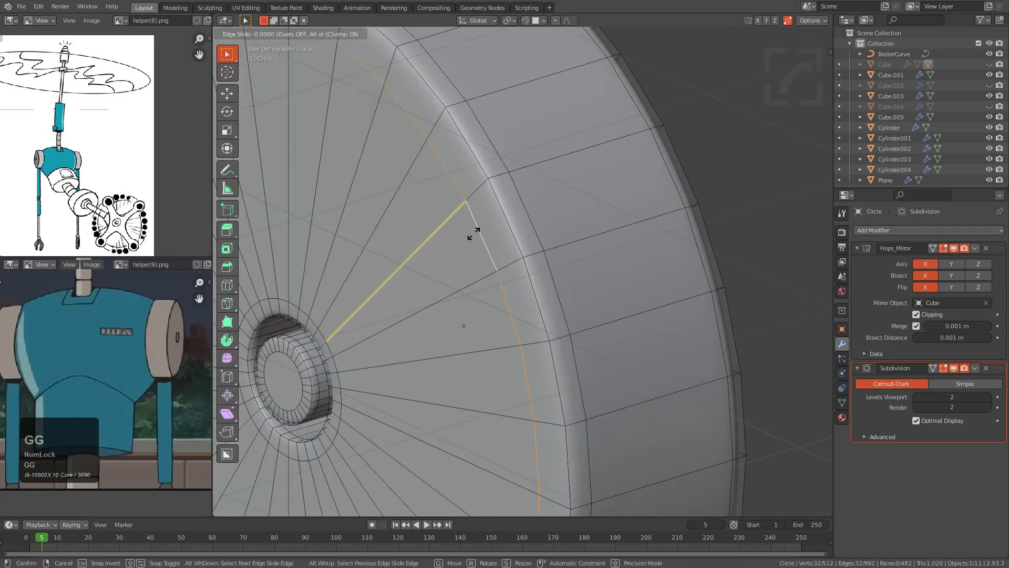
click(496, 220)
alt+click(524, 205)
key(g)
key(g)
click(525, 202)
Step: Leave Edit Mode and local view to bring back the whole torso
key(Tab)
key(alt+a)
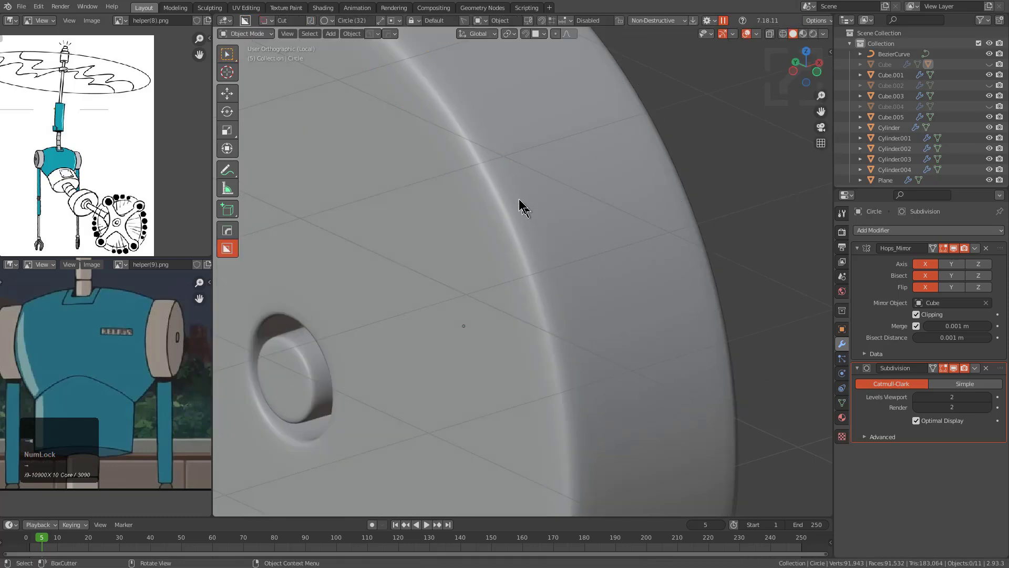
scroll(521, 207, down, 5)
key(KP_Divide)
scroll(430, 205, down, 5)
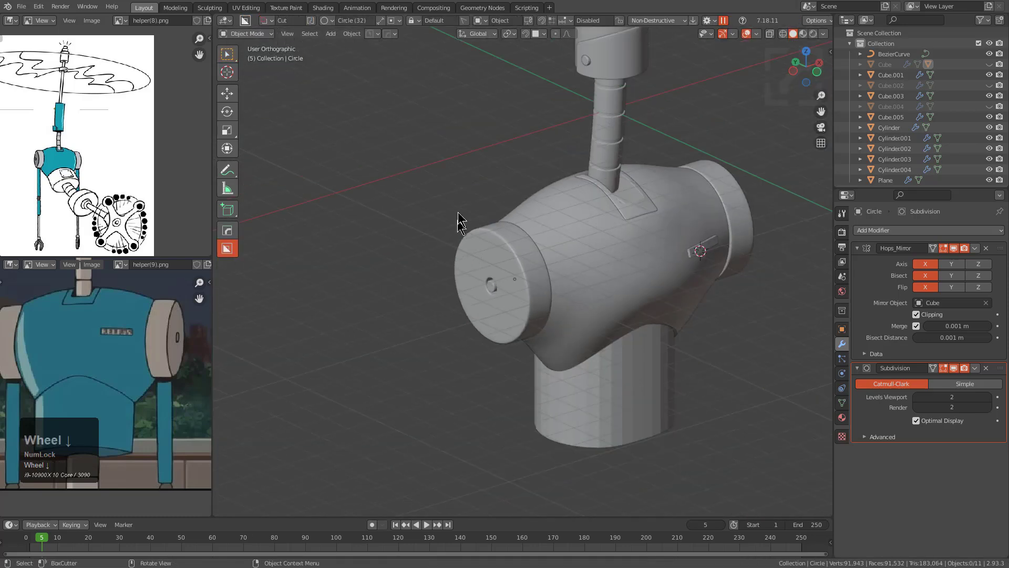
middle_drag(457, 221, 531, 225)
Step: Select the face rings of the recess's outer wall and its two bevels in X-ray view
scroll(598, 258, up, 4)
scroll(562, 267, up, 10)
key(Tab)
key(alt+z)
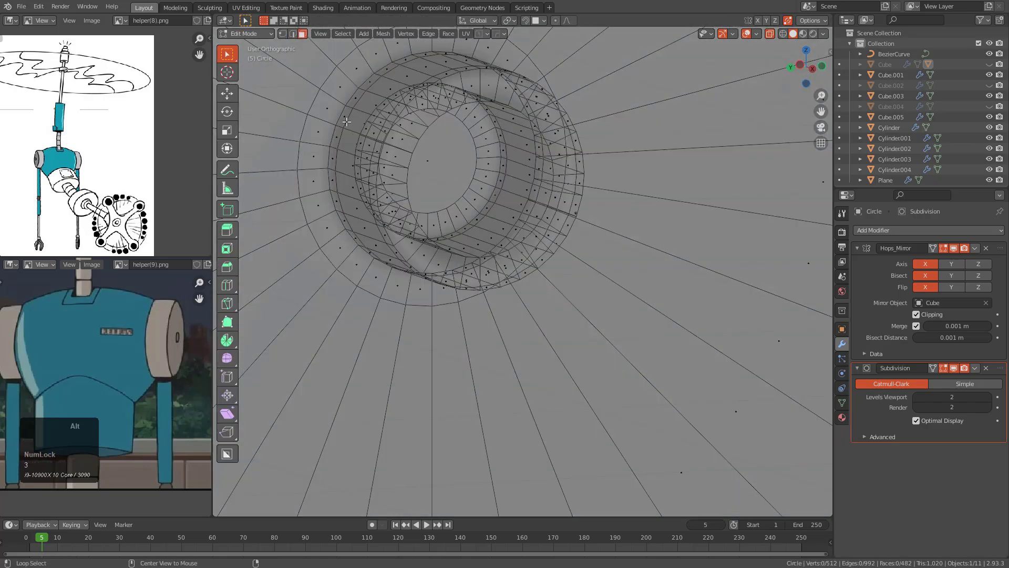
alt+click(342, 122)
key(KP_Decimal)
scroll(415, 200, up, 3)
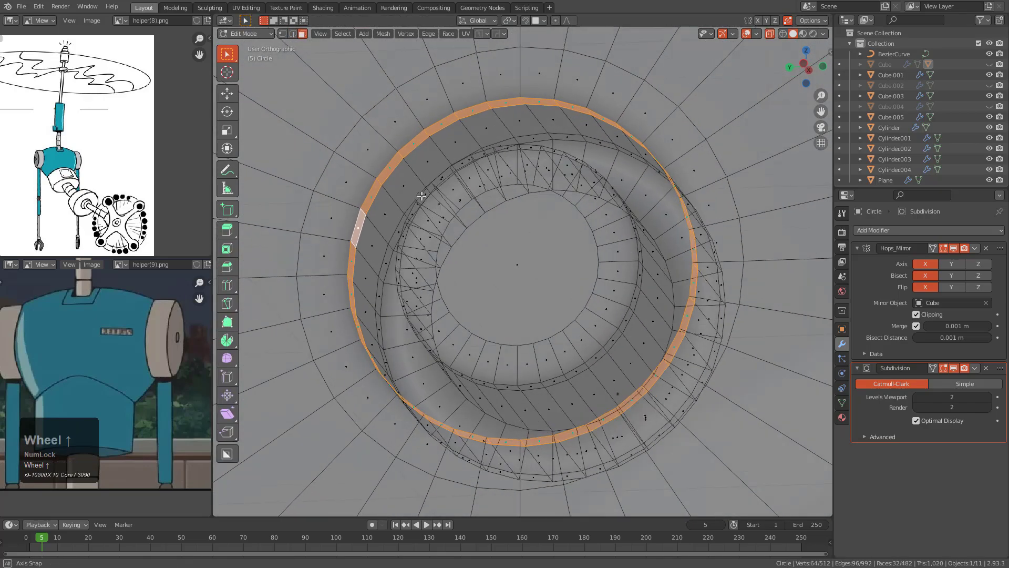
alt+shift+click(417, 188)
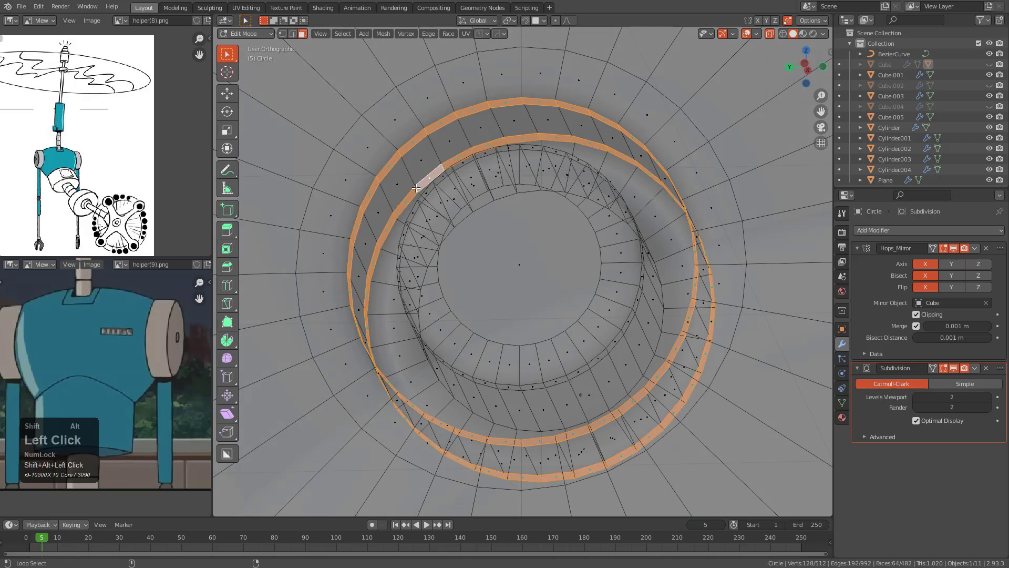
alt+shift+click(405, 178)
scroll(407, 180, down, 1)
key(alt+z)
middle_drag(513, 184, 525, 222)
key(alt+z)
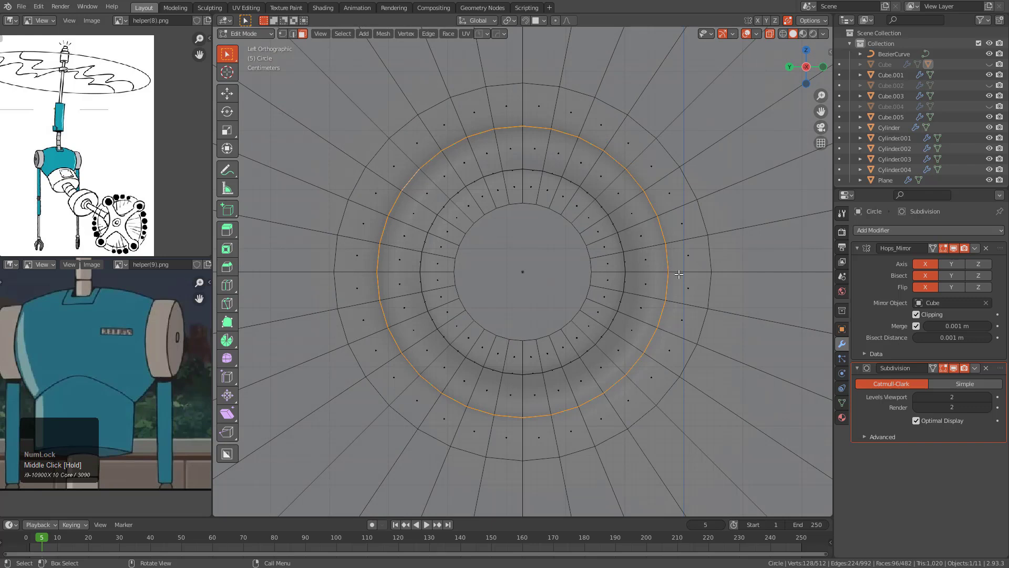
key(s)
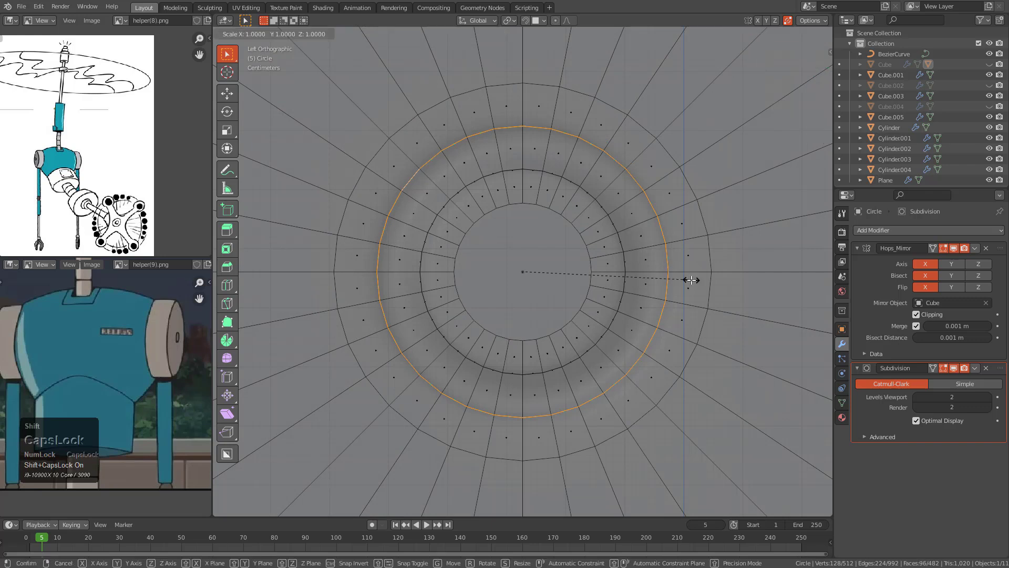
key(shift+y)
right_click(677, 276)
Step: Scale the selected recess wall inward without affecting X so it sits closer around the button
key(s)
key(shift+x)
click(639, 262)
key(alt+z)
scroll(638, 262, down, 4)
middle_drag(616, 261, 528, 258)
key(Tab)
key(Tab)
Step: Inset the button's central face and delete the inner face
scroll(576, 269, up, 3)
key(3)
click(541, 268)
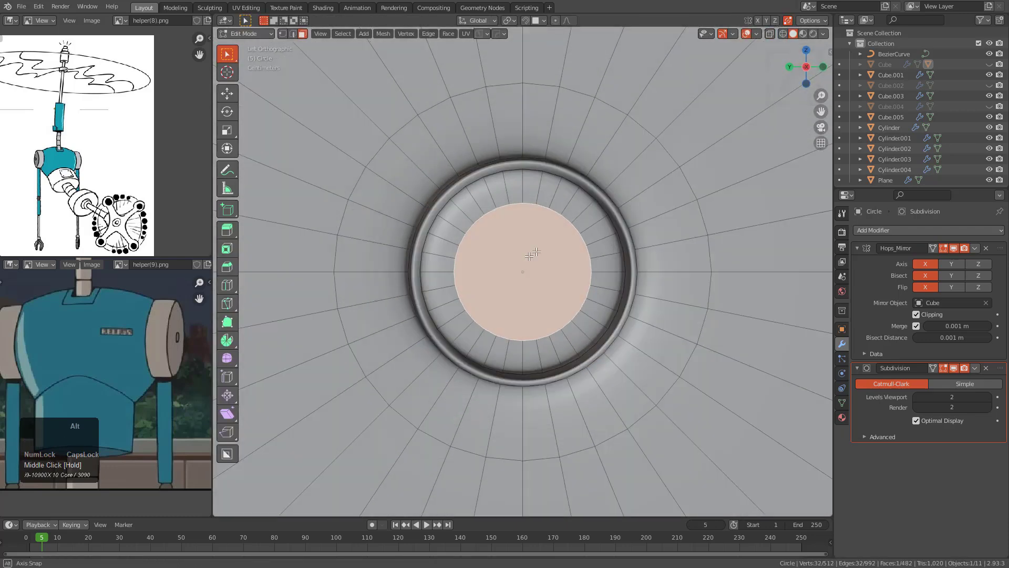
key(x)
click(674, 302)
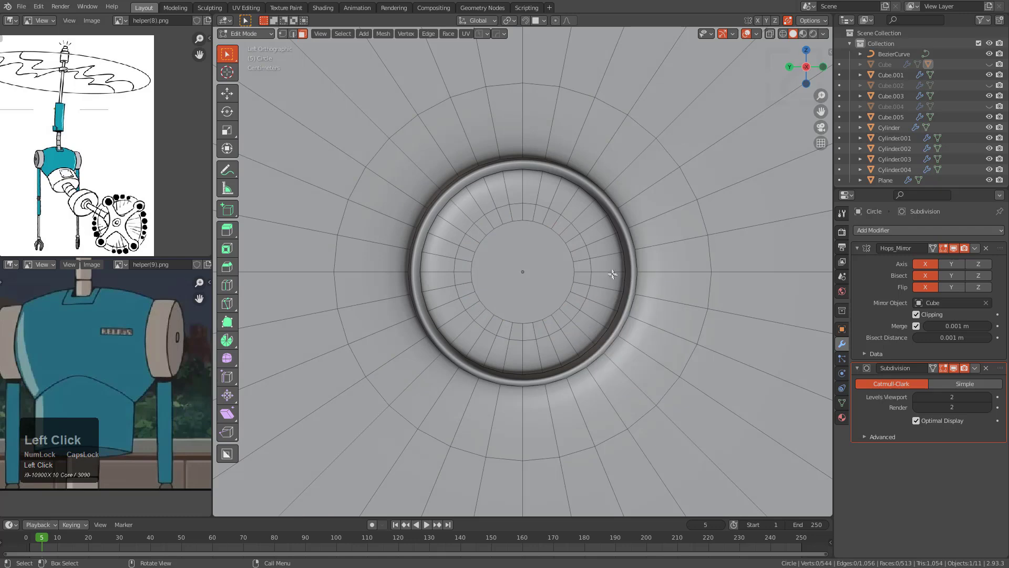
Step: Close the hole in the button's face with Grid Fill
key(1)
key(ctrl+f)
click(561, 236)
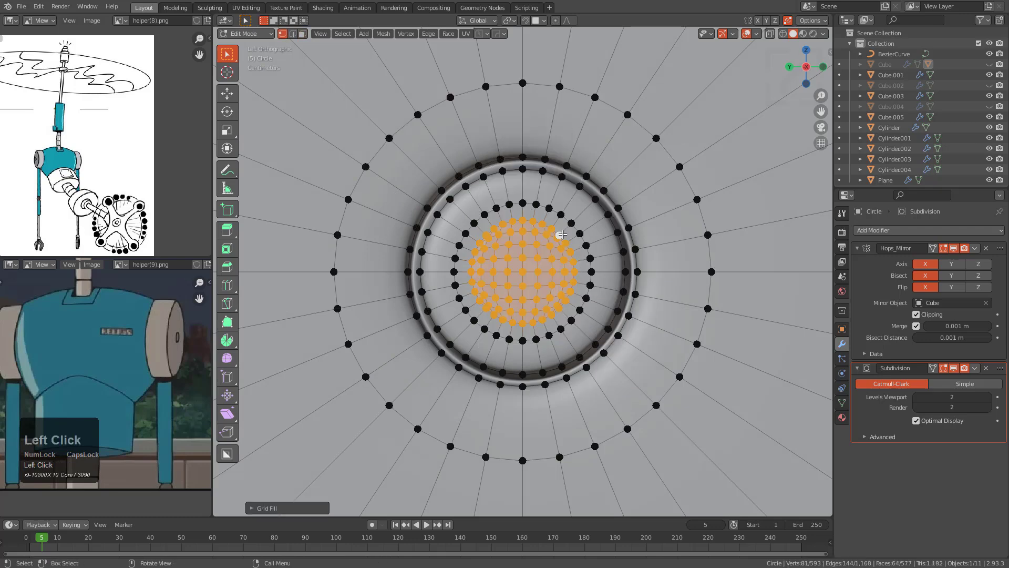
key(Tab)
scroll(593, 269, down, 5)
alt+middle_drag(575, 275, 579, 295)
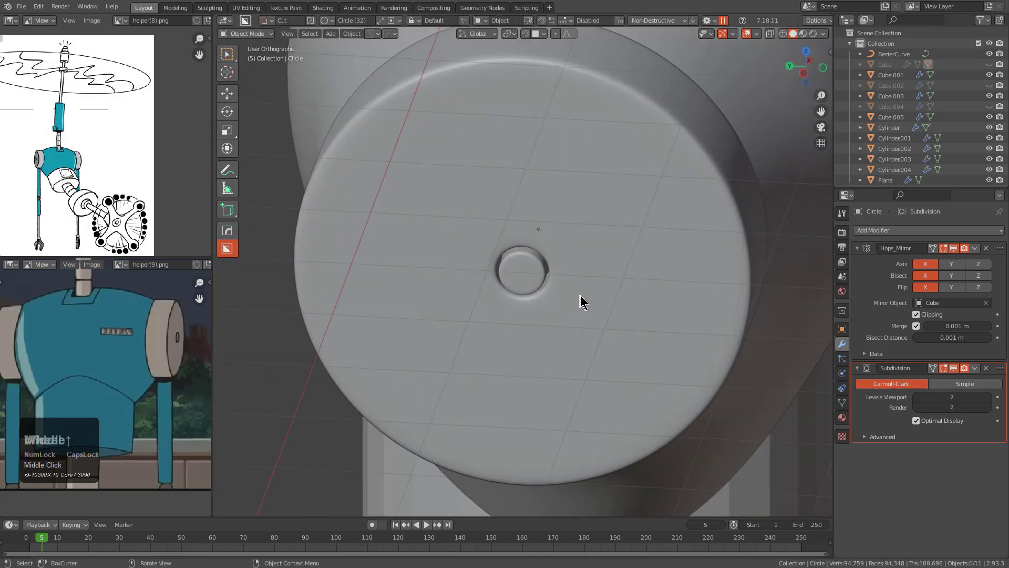
Step: Undo the button's grid fill, apply Grid Fill again and inspect the smoothed surface
scroll(580, 295, up, 5)
key(Tab)
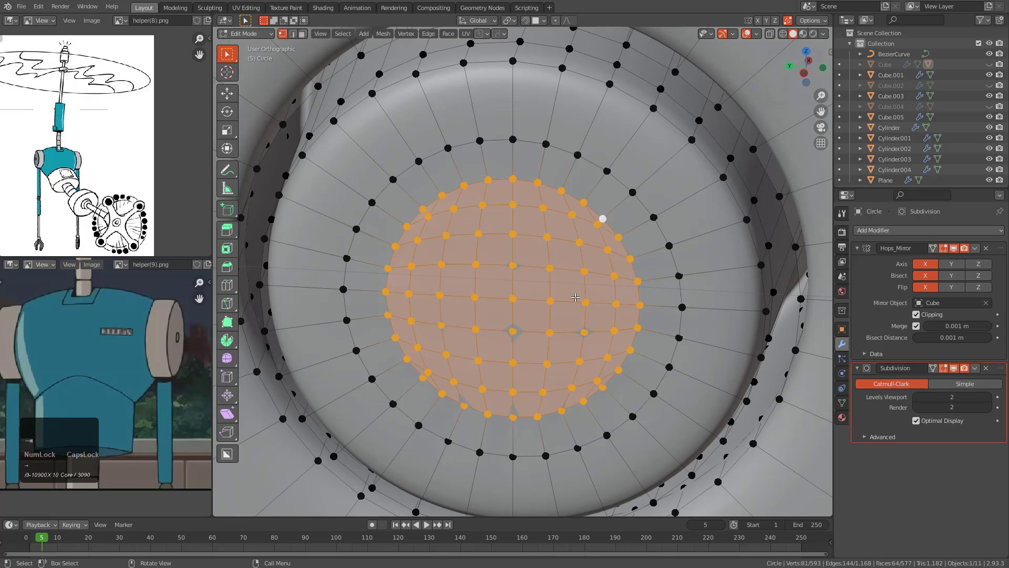
key(ctrl+z)
key(ctrl+z)
key(ctrl+z)
key(ctrl+z)
middle_drag(575, 298, 599, 286)
key(g)
right_click(634, 315)
right_click(634, 315)
click(636, 314)
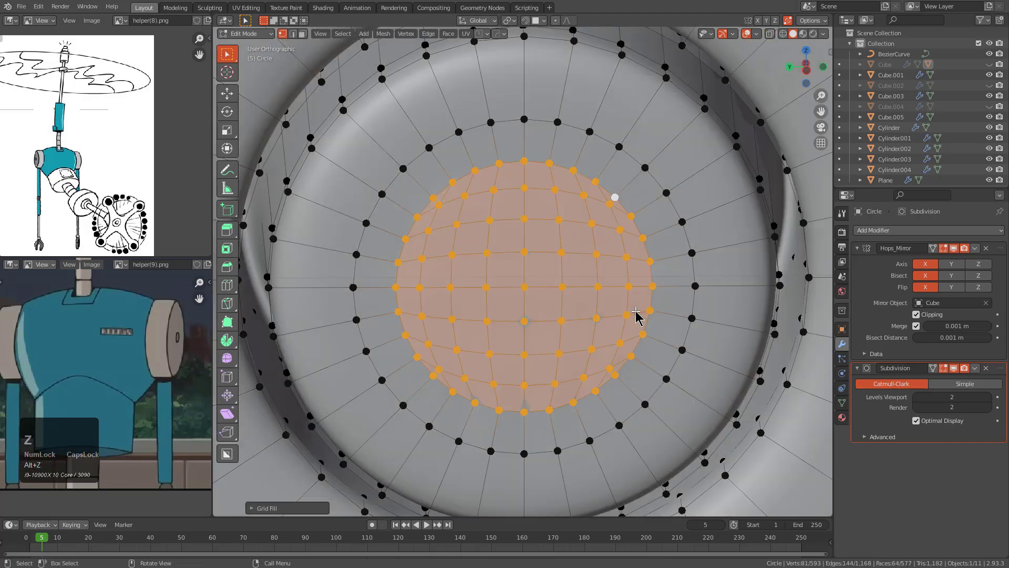
key(a)
key(Tab)
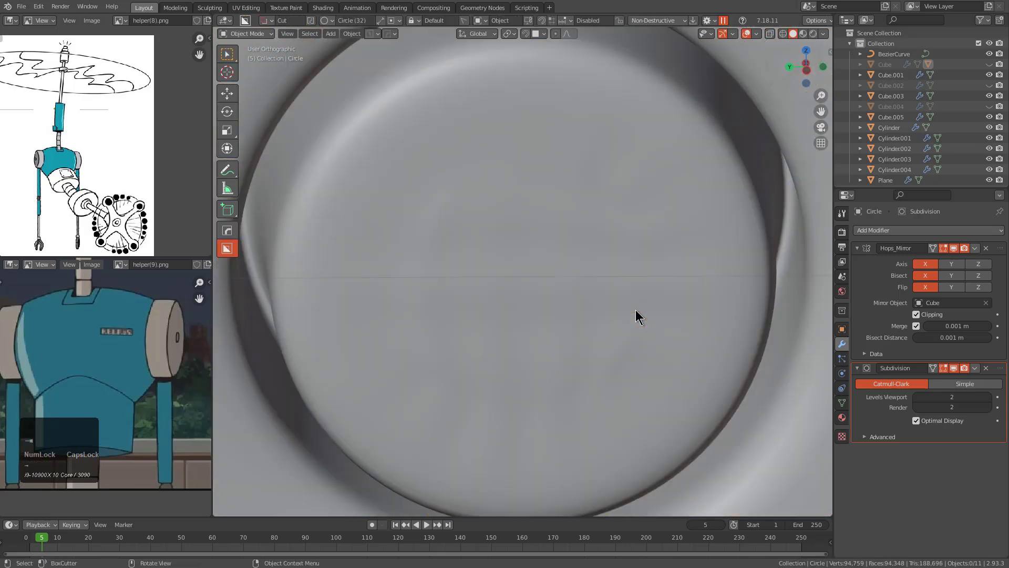
scroll(636, 314, down, 2)
middle_drag(635, 310, 586, 293)
Step: Grow the selection from the button's centre vertex over its whole face and scale it along global X
key(Tab)
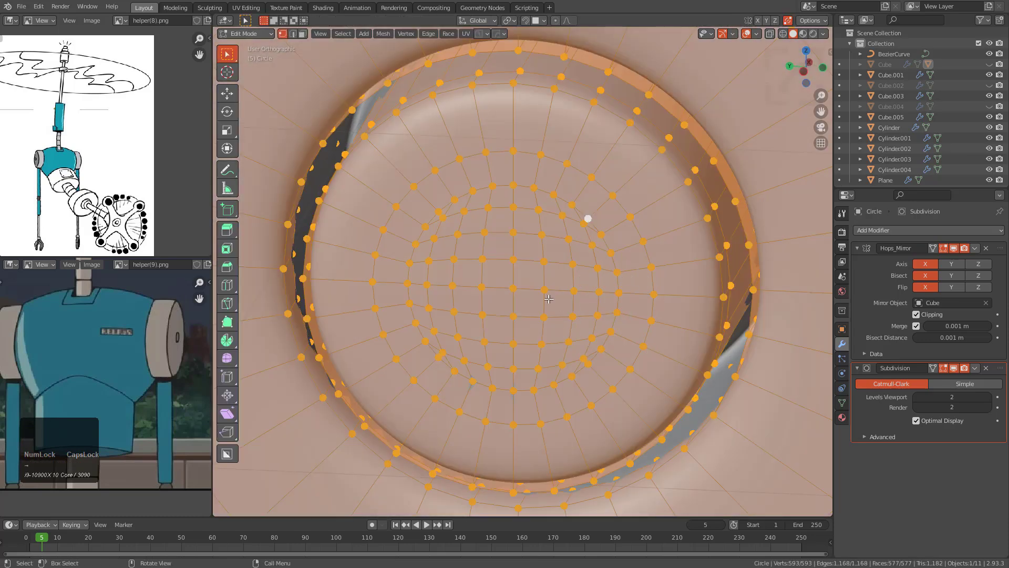
click(520, 290)
key(ctrl+KP_Add)
key(ctrl+KP_Add)
key(ctrl+KP_Add)
key(ctrl+KP_Add)
key(ctrl+KP_Add)
key(ctrl+KP_Add)
key(ctrl+KP_Add)
key(ctrl+KP_Add)
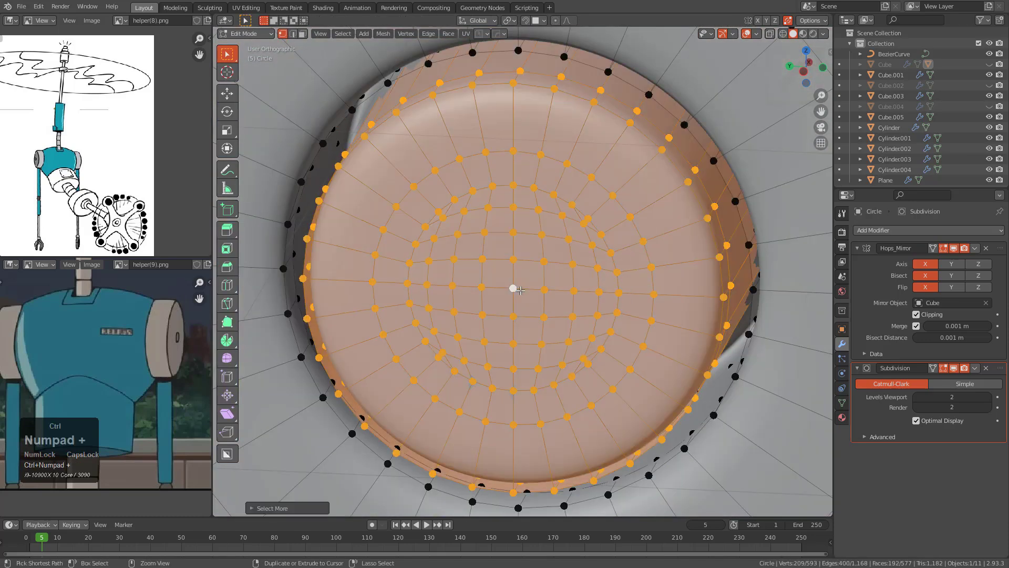
key(ctrl+z)
key(ctrl+z)
key(s)
key(y)
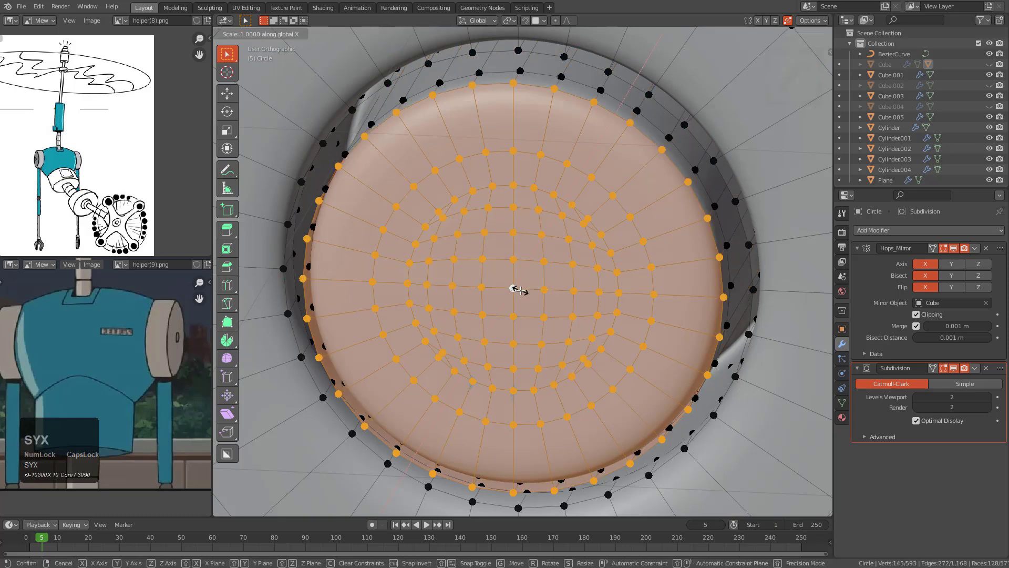
click(520, 290)
key(Tab)
scroll(550, 295, down, 2)
middle_drag(494, 321, 522, 293)
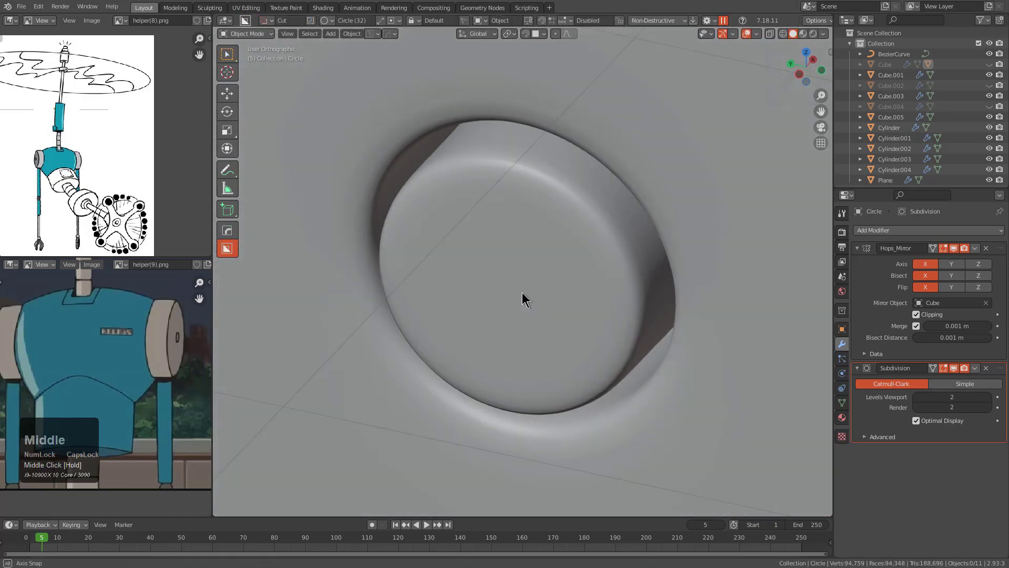
Step: Slide the edge loop on the button's side wall toward its front edge
key(Tab)
alt+click(557, 177)
key(g)
key(g)
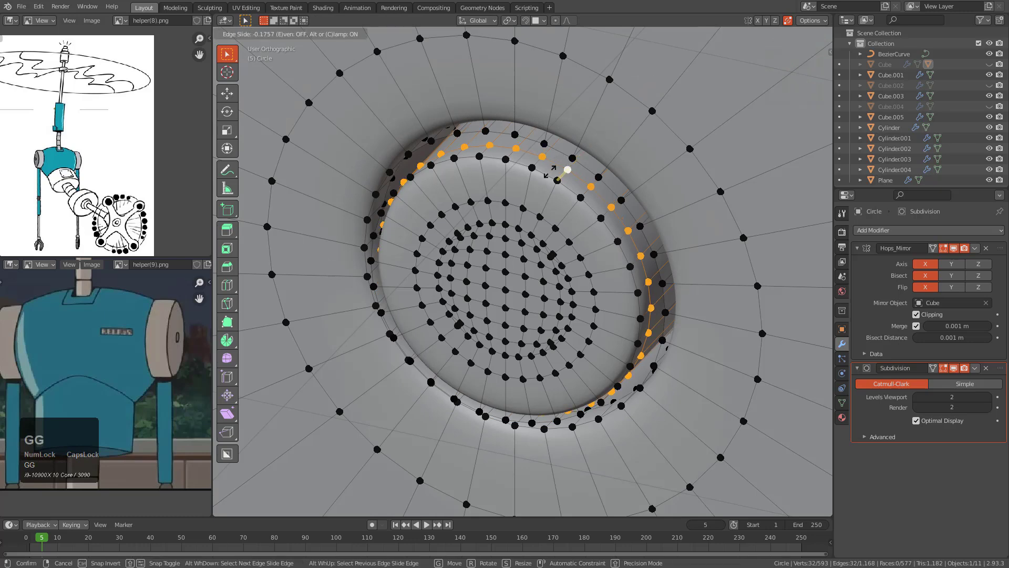
click(550, 172)
key(Tab)
Step: Compare the torso's front view with the side cap and lower torso in the reference image
scroll(554, 194, down, 13)
middle_drag(575, 279, 513, 258)
scroll(592, 288, down, 1)
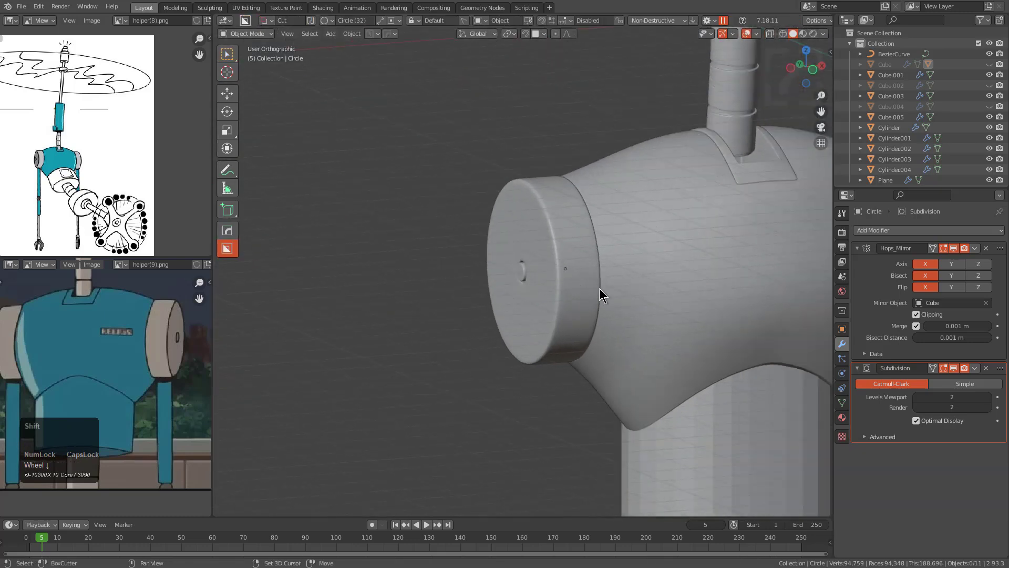
scroll(593, 288, down, 3)
alt+middle_drag(604, 325, 563, 311)
middle_drag(94, 405, 176, 366)
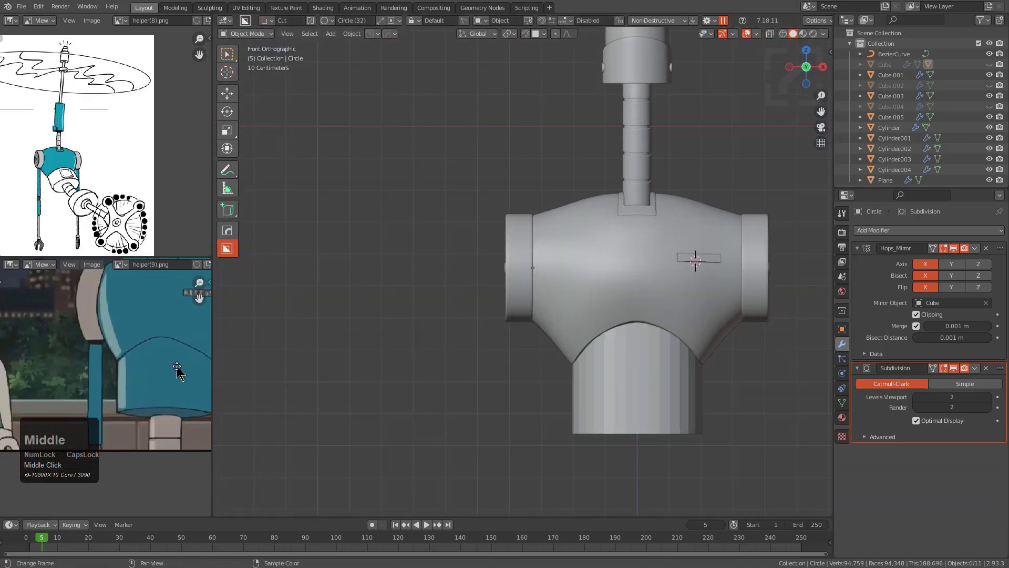
Step: Examine both reference images where the arm meets the side cap and compare them with the model's cap
scroll(177, 366, up, 2)
middle_drag(111, 365, 131, 368)
scroll(124, 344, up, 2)
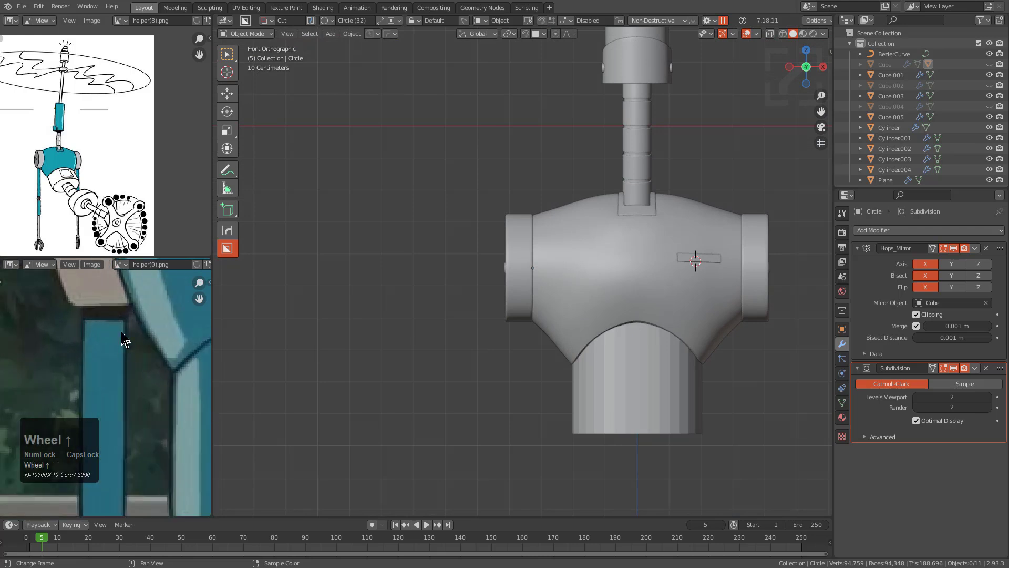
scroll(131, 181, up, 6)
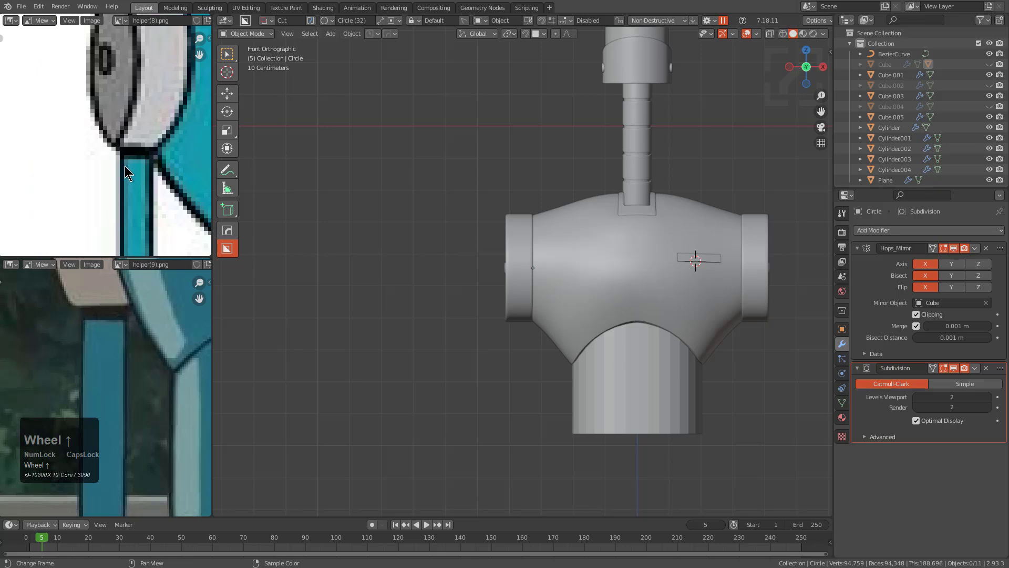
middle_drag(502, 282, 551, 278)
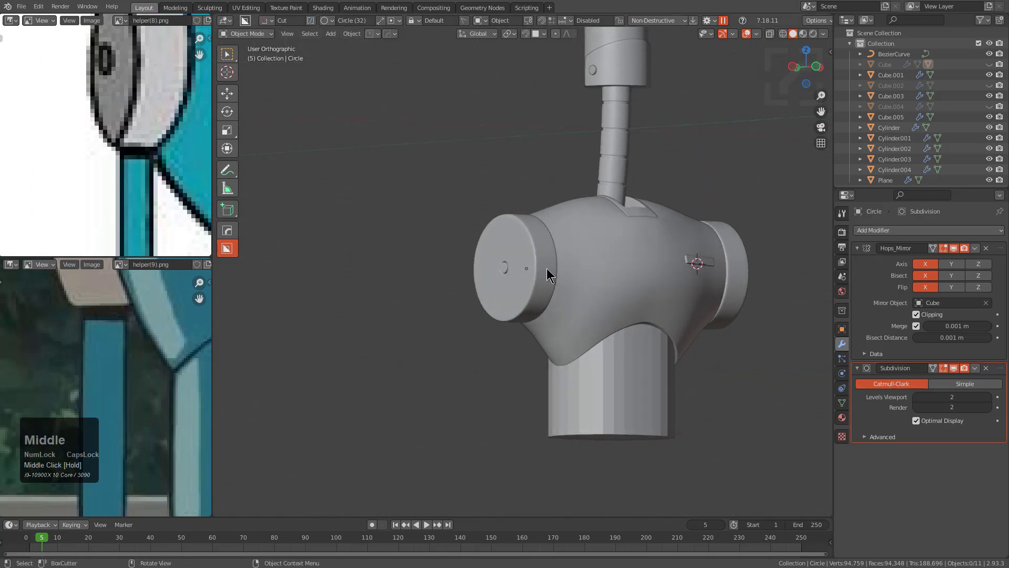
middle_drag(473, 245, 527, 307)
scroll(629, 303, down, 3)
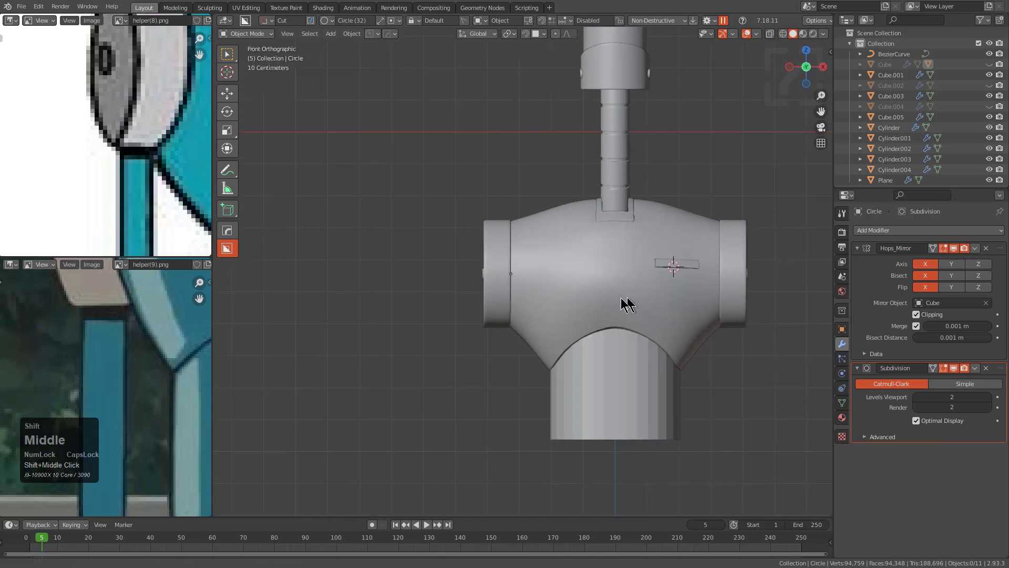
Step: Save the file and add a small mesh cylinder in the front view
shift+middle_drag(611, 331, 593, 324)
key(shift+s)
key(shift+a)
mouse_move(602, 313)
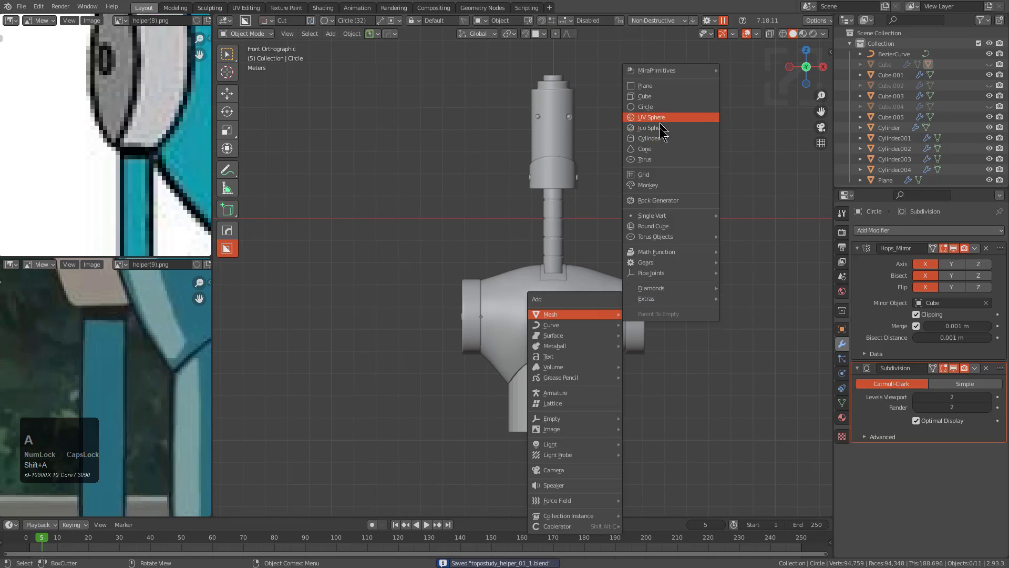
click(651, 138)
key(s)
right_click(636, 342)
Step: Scale down the cylinder and move it to the lower edge of the side cap
key(g)
click(541, 462)
key(s)
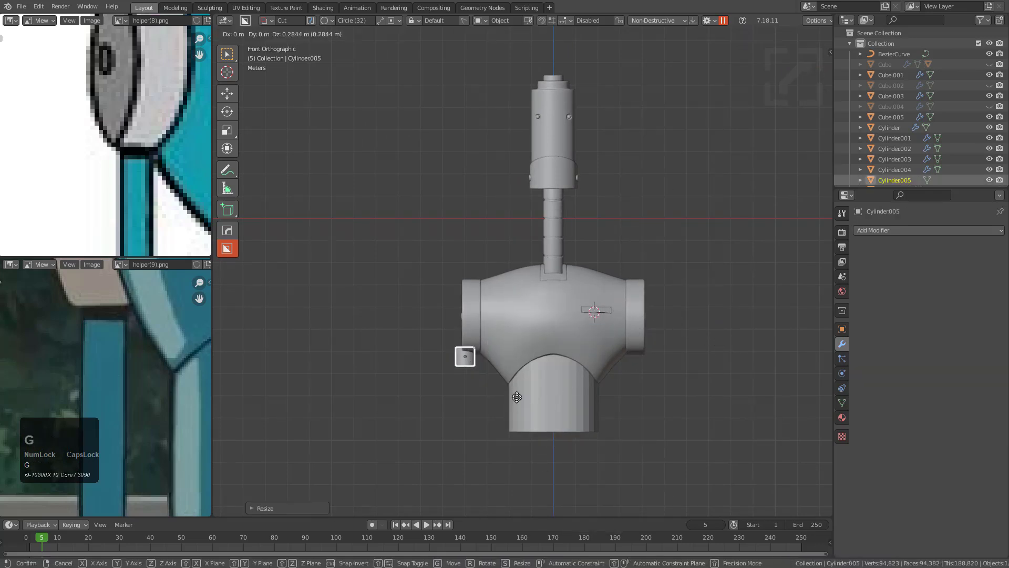
click(527, 386)
key(KP_Decimal)
scroll(572, 331, up, 3)
key(g)
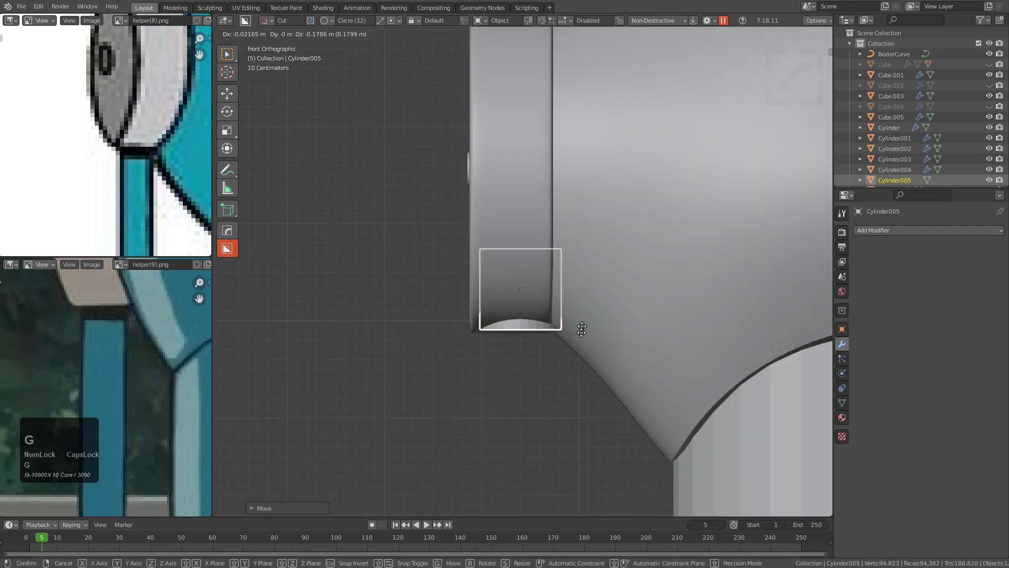
click(571, 371)
Step: Align the cylinder with the side cap along Y using Reset Axis
middle_drag(570, 371, 648, 370)
key(g)
right_click(609, 356)
shift+click(591, 248)
key(q)
mouse_move(558, 314)
click(648, 331)
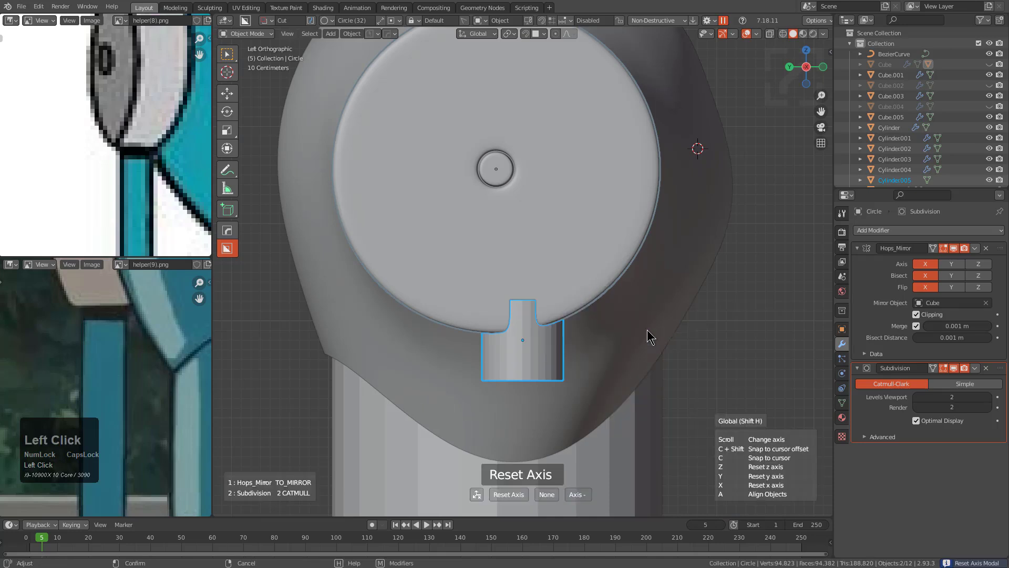
key(y)
click(648, 330)
Step: Scale down the cylinder further and shift it along X to sit beneath the side cap
click(523, 342)
alt+middle_drag(532, 336, 432, 343)
alt+scroll(581, 355, down, 1)
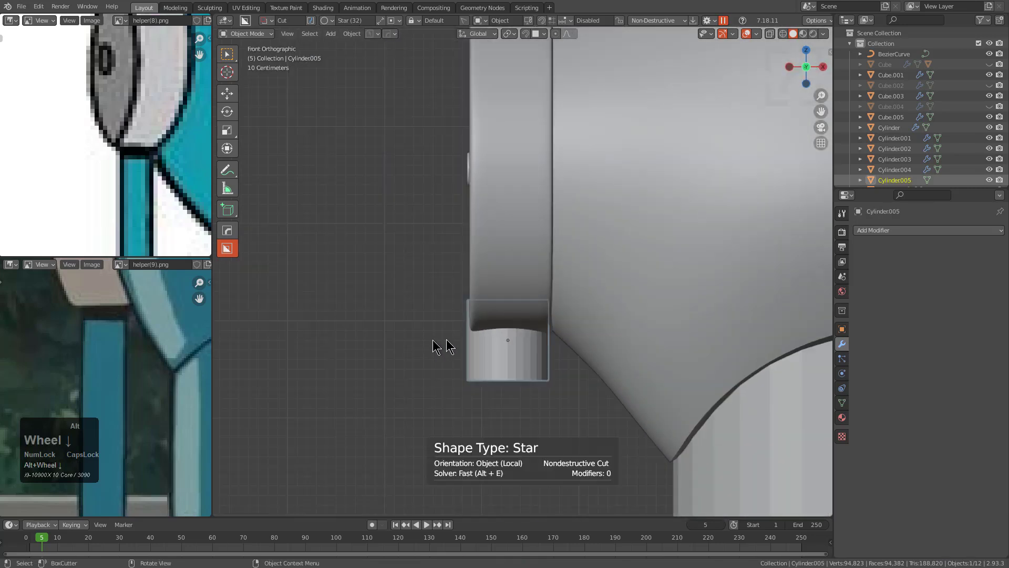
key(s)
click(592, 359)
key(g)
right_click(567, 342)
key(g)
key(y)
key(x)
click(586, 339)
key(s)
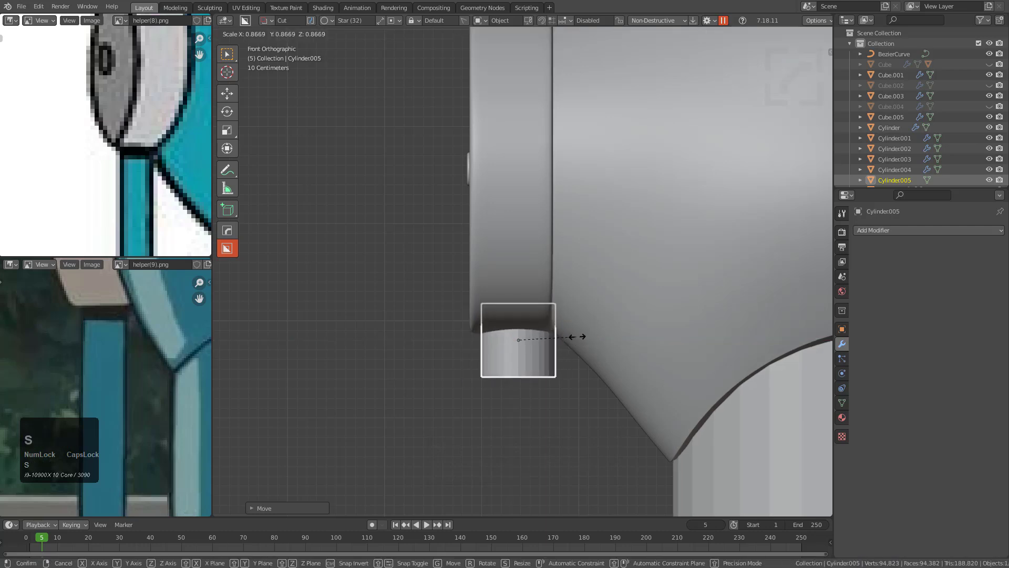
click(584, 337)
Step: Examine the reference sketch for the arm's width and position under the side cap
middle_drag(584, 336, 530, 306)
scroll(568, 347, up, 2)
scroll(565, 304, down, 3)
shift+scroll(550, 279, down, 1)
scroll(113, 143, down, 3)
scroll(113, 143, up, 1)
scroll(111, 173, down, 2)
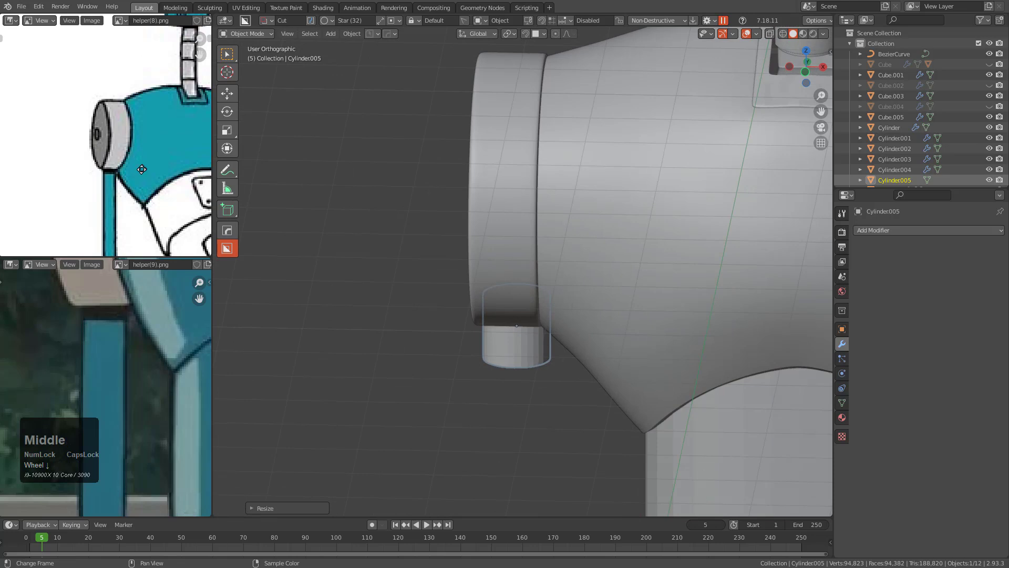
scroll(93, 163, up, 3)
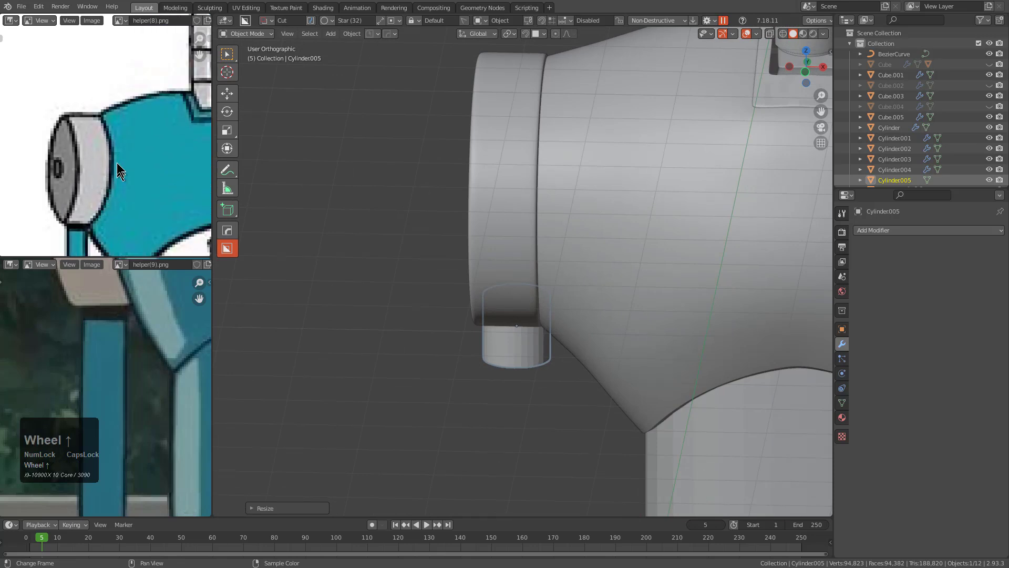
scroll(116, 163, up, 5)
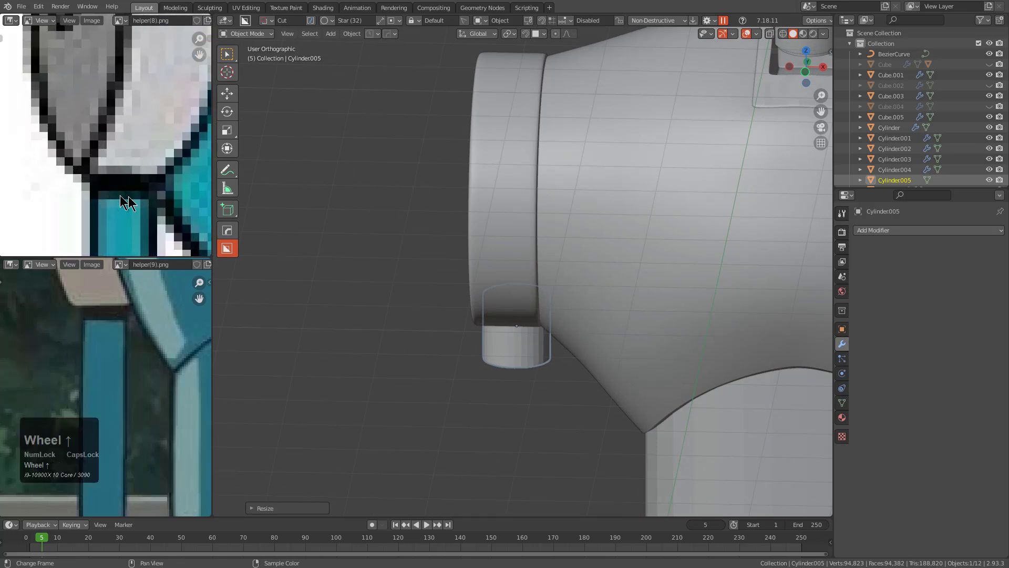
Step: Shrink the cylinder slightly in the front view and centre it across the side cap's width
key(KP_1)
scroll(539, 375, up, 2)
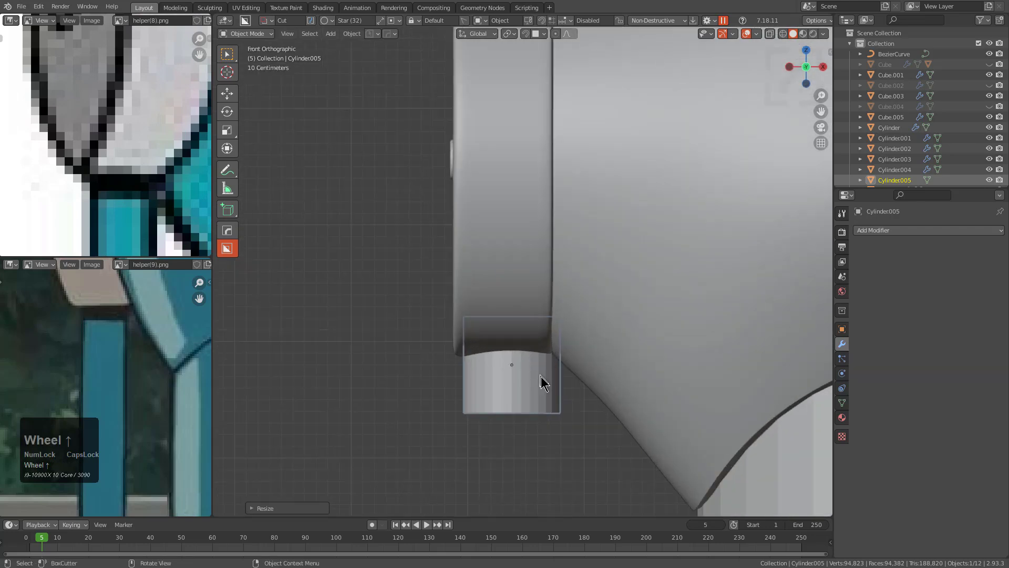
key(g)
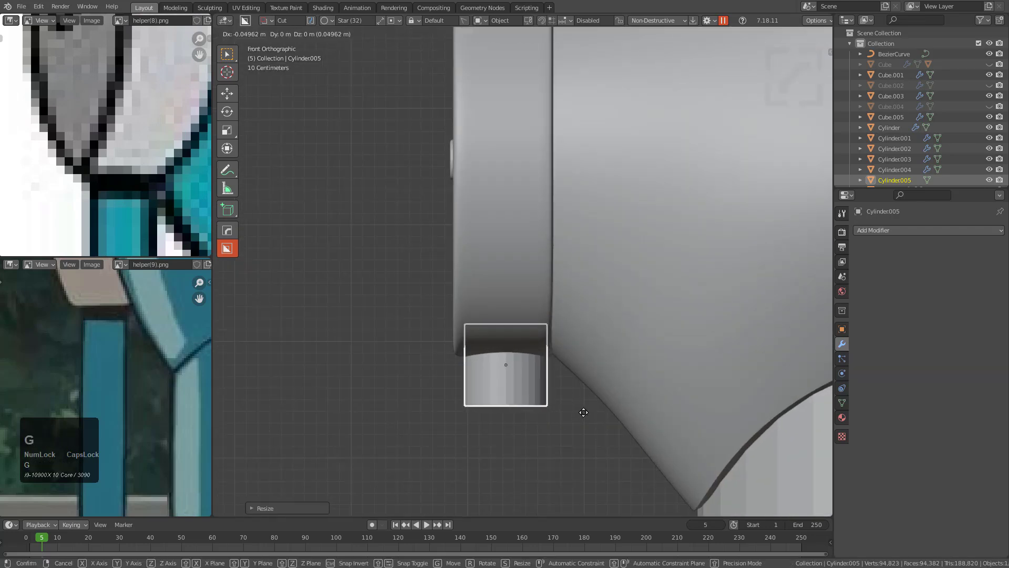
click(582, 415)
key(g)
click(585, 412)
Step: Isolate the side cap with the cylinder in local view and move the cylinder along X
middle_drag(578, 404, 521, 247)
shift+click(521, 247)
click(522, 254)
key(KP_Divide)
key(alt+a)
shift+middle_drag(563, 316, 594, 220)
click(562, 229)
key(g)
key(x)
click(580, 211)
Step: Move the side cap's outer-wall edge loop about 0.048 m along global X toward the outer rim
click(598, 178)
key(Tab)
scroll(497, 254, up, 3)
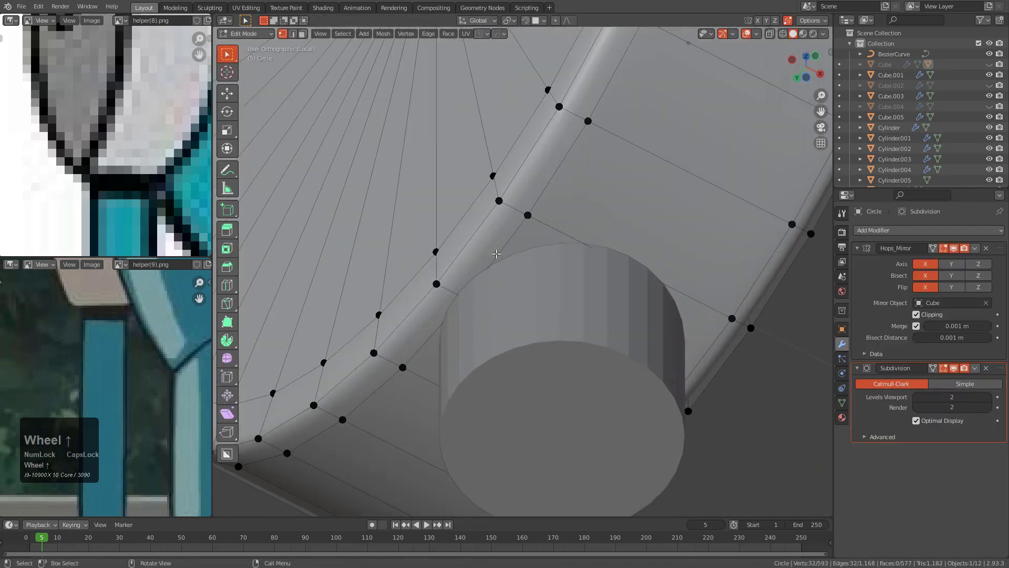
key(g)
key(y)
key(x)
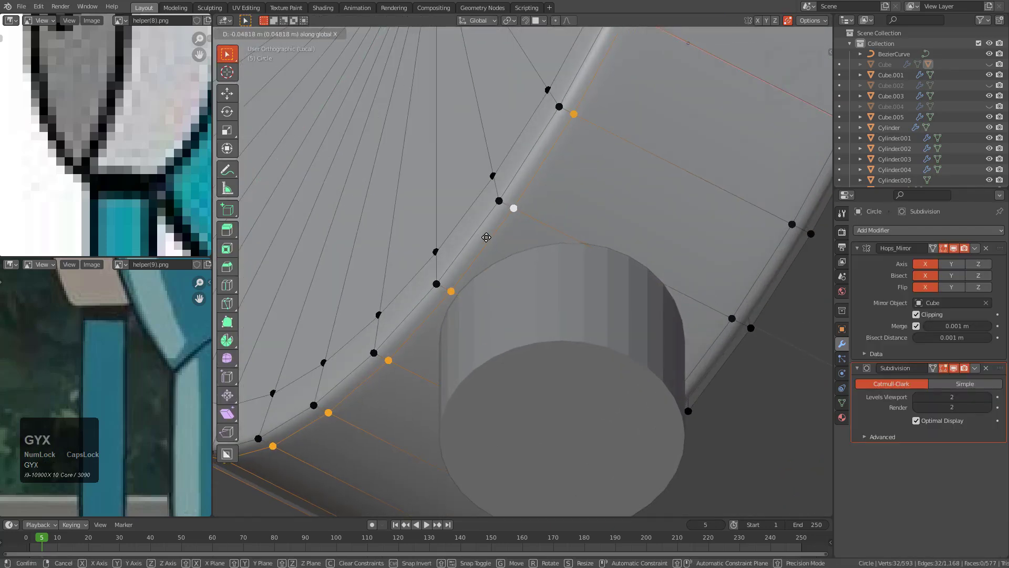
click(486, 237)
middle_drag(498, 237, 626, 289)
key(Tab)
Step: Join the cylinder to the side cap with a Boolean union and apply the Boolean modifier
shift+click(597, 311)
key(shift+q)
mouse_move(596, 132)
click(615, 179)
click(591, 203)
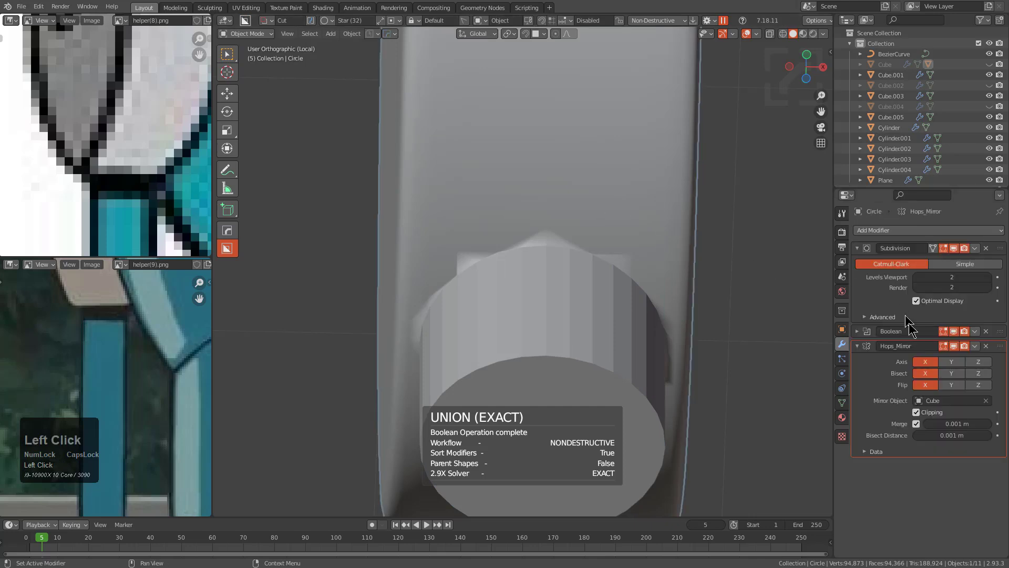
click(870, 332)
key(ctrl+a)
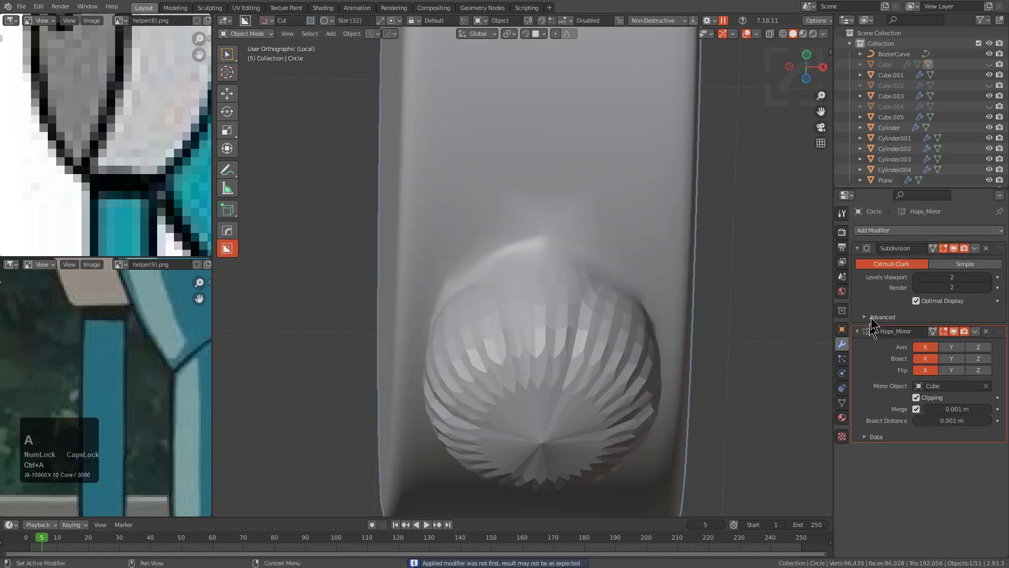
Step: Turn off the Subdivision modifier's edit-mode display and select the end face of the cylindrical stub
key(Tab)
middle_drag(577, 261, 609, 266)
shift+middle_drag(610, 266, 577, 271)
scroll(604, 270, up, 1)
click(943, 248)
key(3)
click(562, 360)
scroll(594, 293, down, 1)
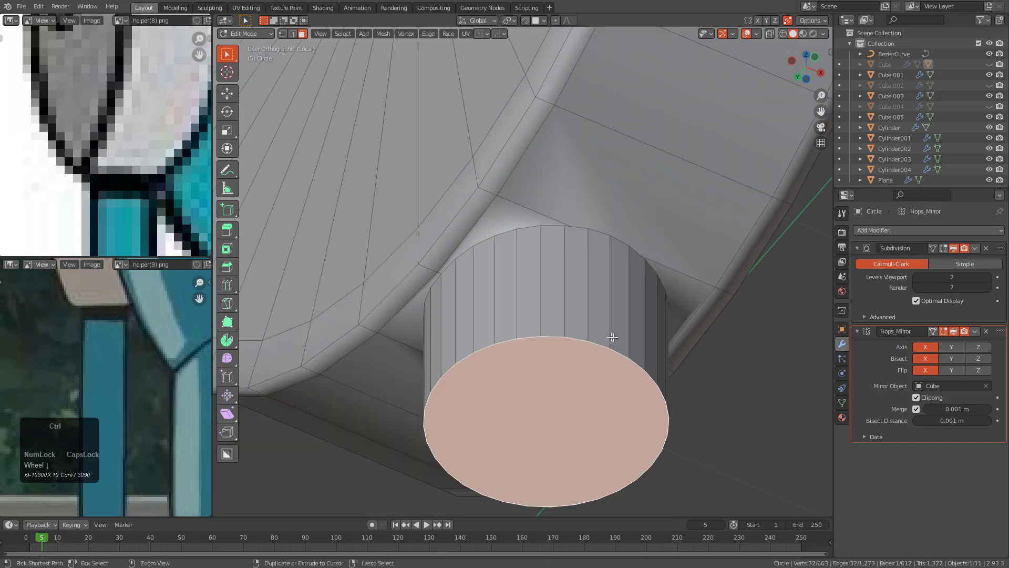
key(i)
click(660, 340)
key(ctrl+z)
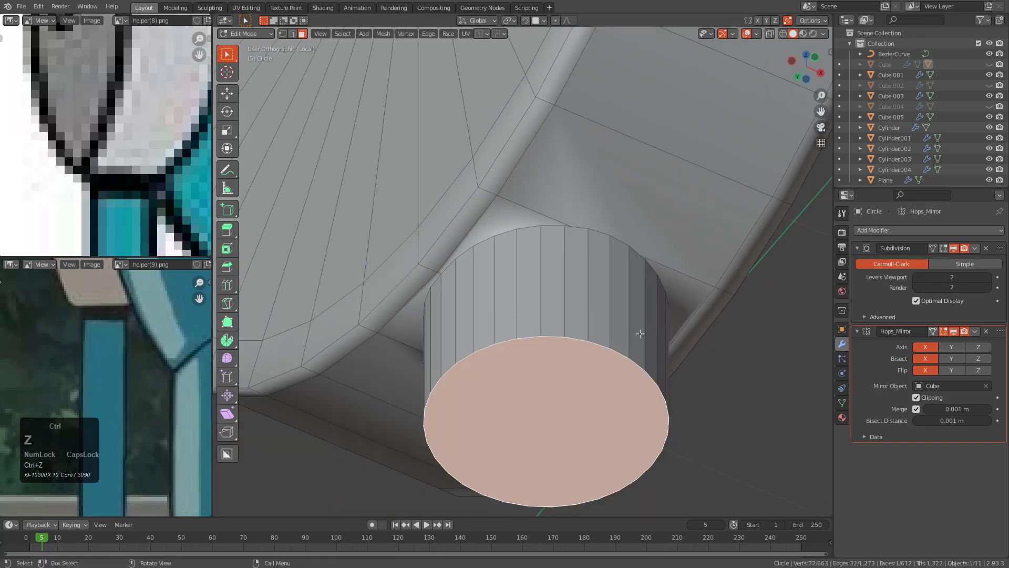
Step: Apply the side cap's object transform and bevel the rim of the stub's end face with two segments
key(Tab)
key(ctrl+a)
click(595, 329)
key(Tab)
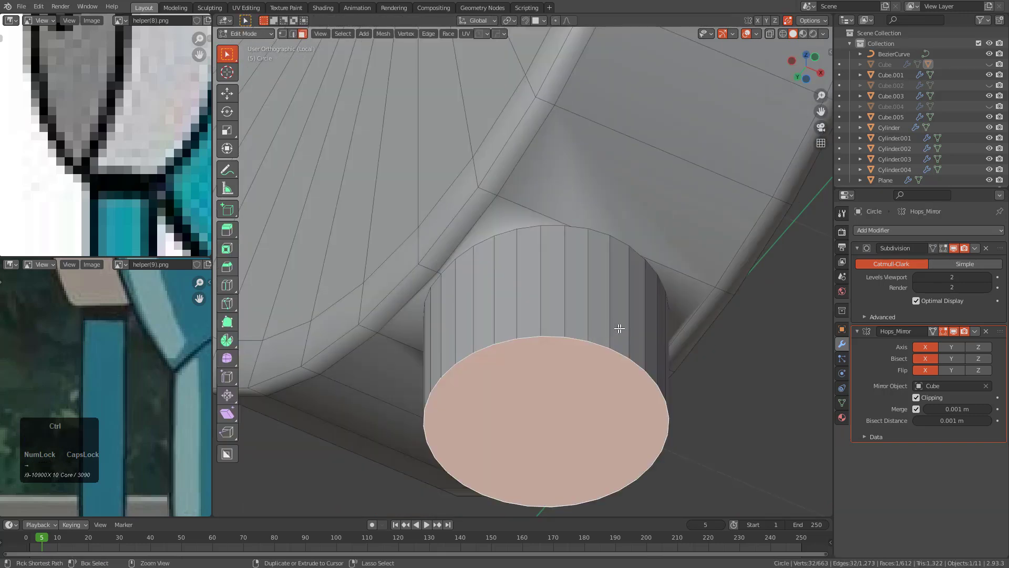
key(ctrl+b)
click(671, 313)
Step: Add three evenly spaced edge loops around the side cap's outer wall
click(664, 146)
right_click(664, 147)
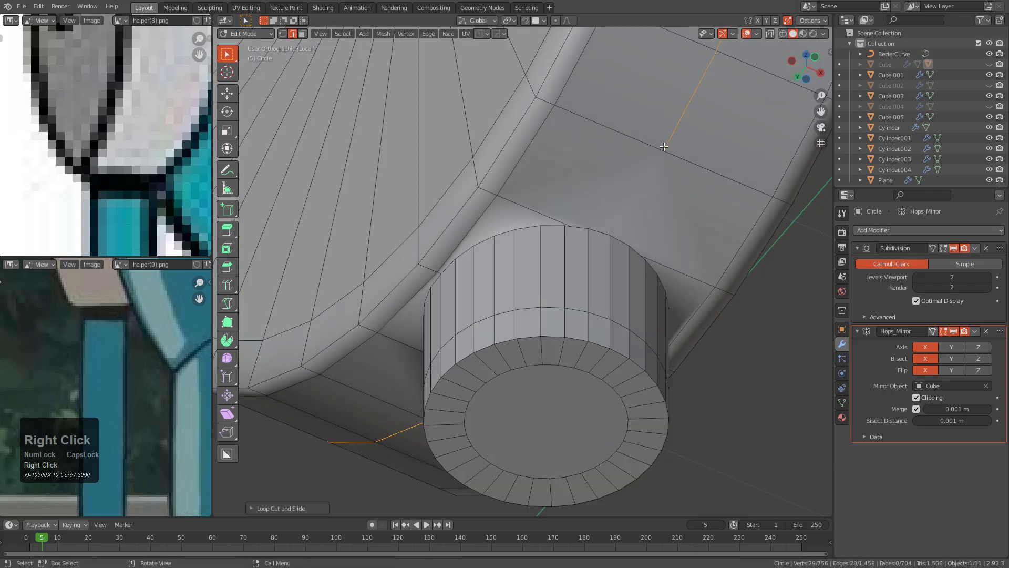
click(720, 163)
Step: Slide the extra vertex on the seam between stub and cap along its edge to the neighbouring stub vertex
key(1)
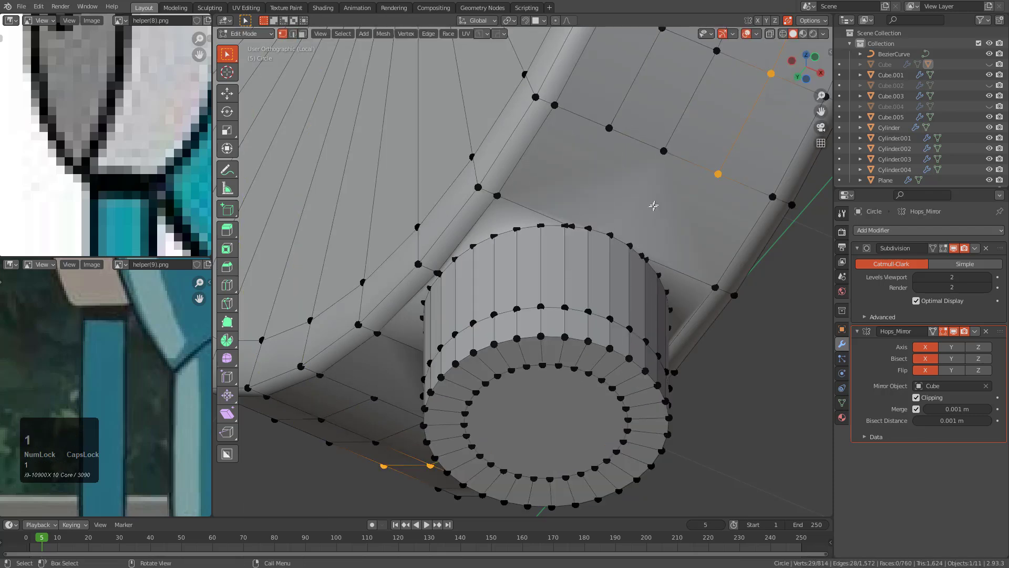
scroll(569, 251, up, 5)
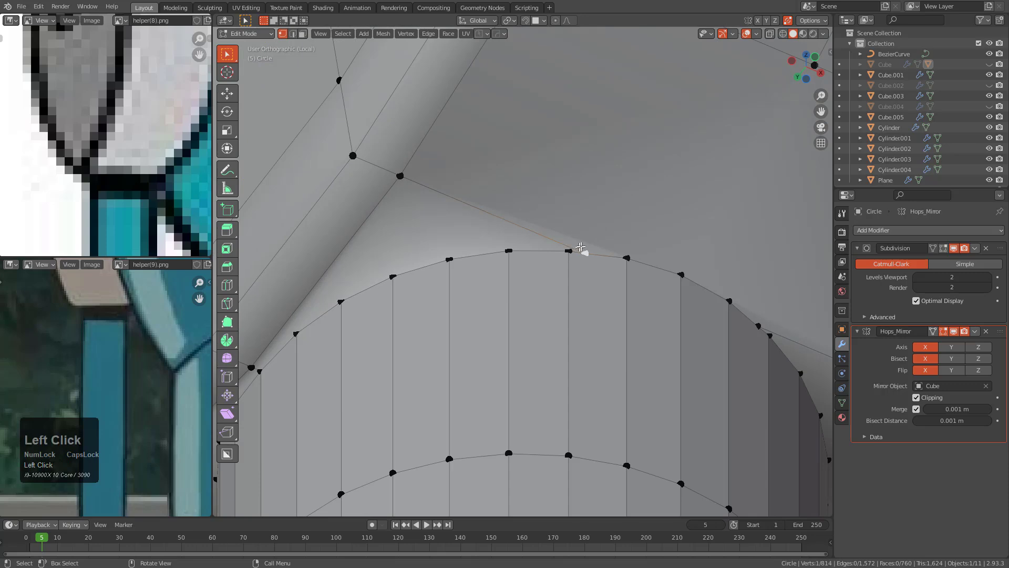
key(g)
key(g)
click(578, 252)
Step: Symmetrize the cap's mesh and bisect the cap along its vertical centreline in the left view
scroll(557, 263, down, 10)
middle_drag(546, 270, 572, 322)
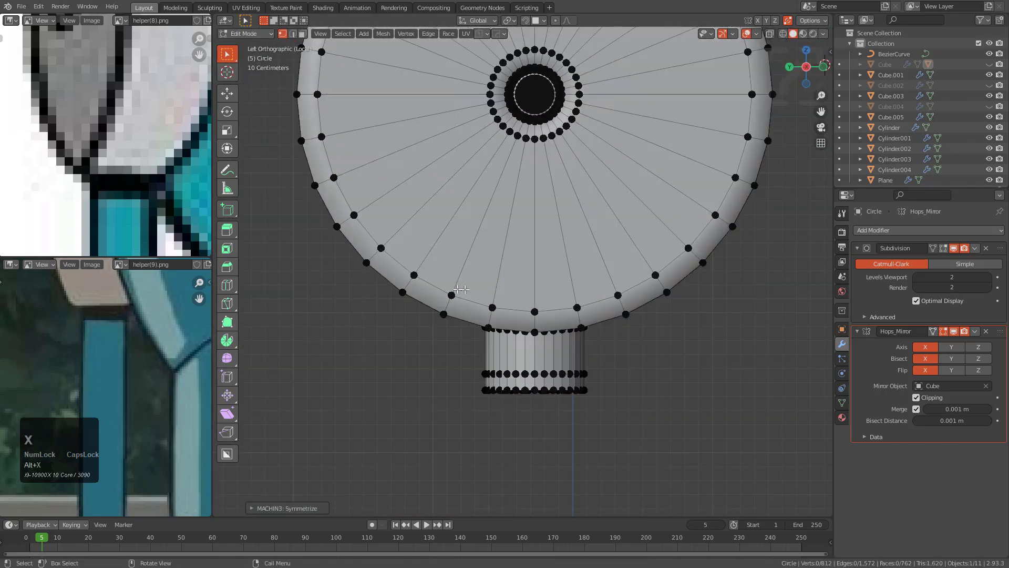
key(Tab)
scroll(605, 253, down, 2)
key(alt+x)
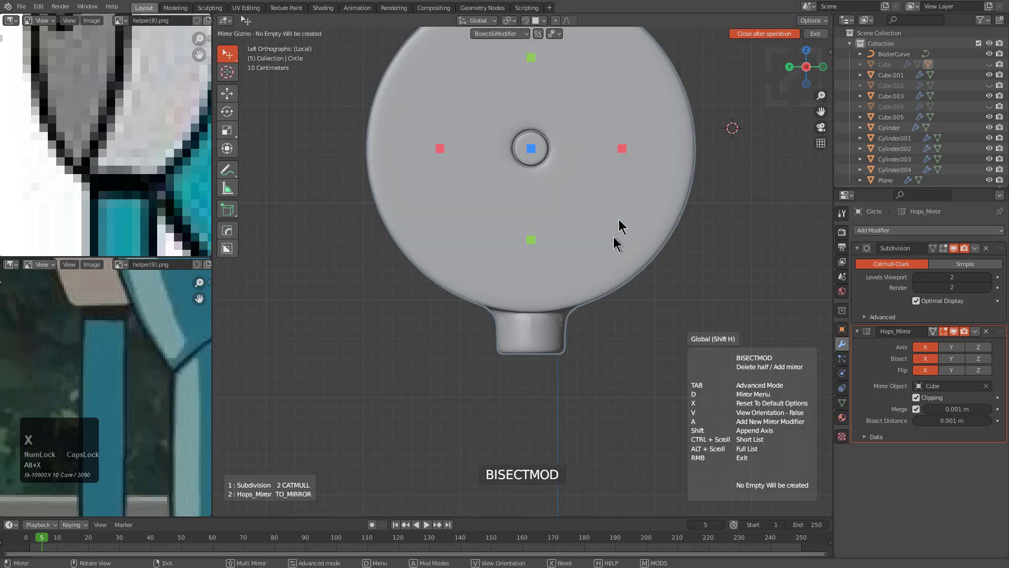
click(622, 150)
Step: Try to mirror the half cap across its centreline with the bisect mirror gizmo, undoing each attempt
shift+middle_drag(656, 213, 652, 246)
key(alt+x)
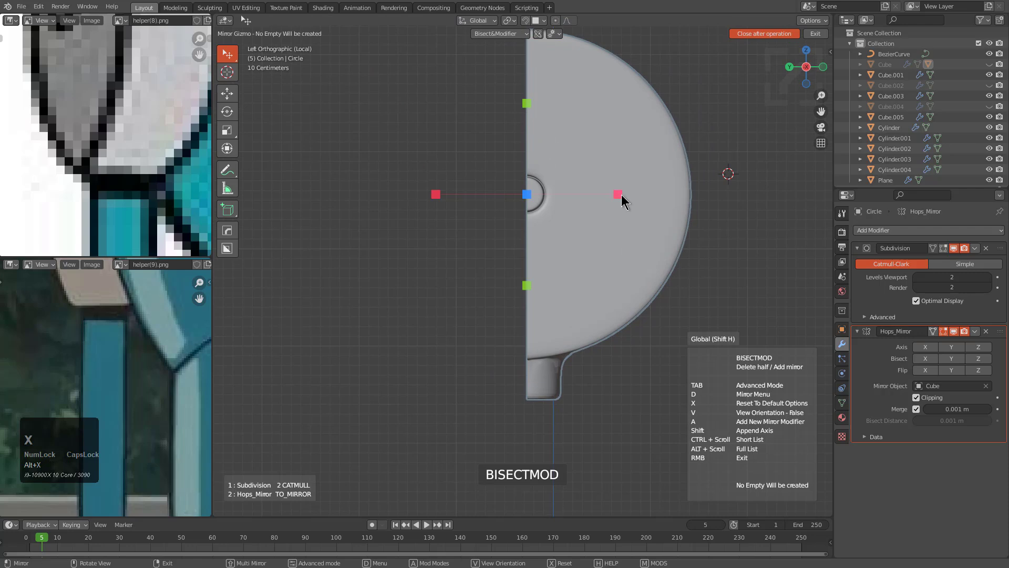
click(622, 196)
key(ctrl+z)
key(alt+x)
click(619, 194)
key(ctrl+z)
middle_drag(624, 200, 615, 236)
key(alt+x)
click(623, 195)
key(ctrl+z)
Step: Try the existing mirror modifier with the X and Z axes and bisect on Z
click(925, 347)
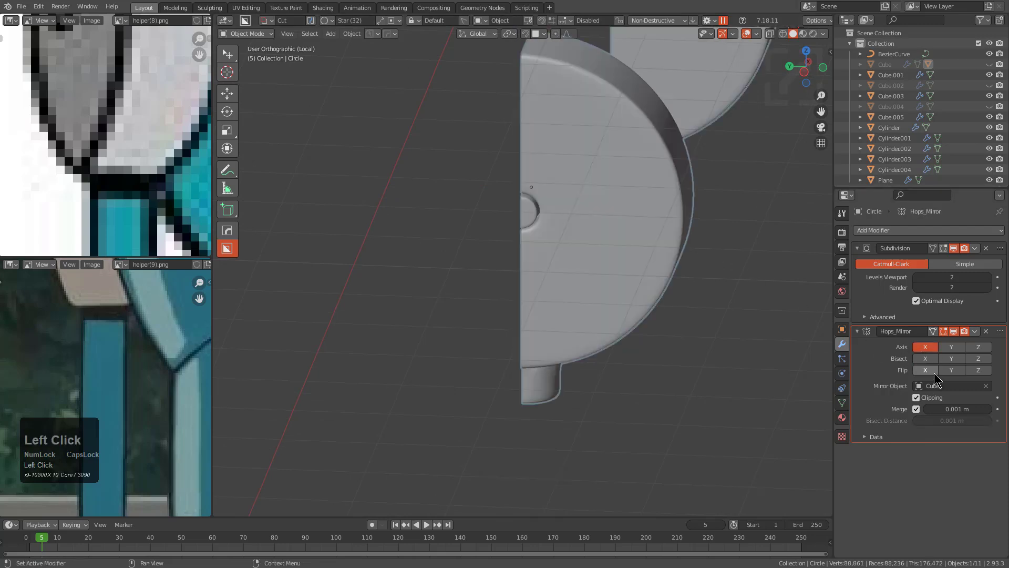
click(976, 349)
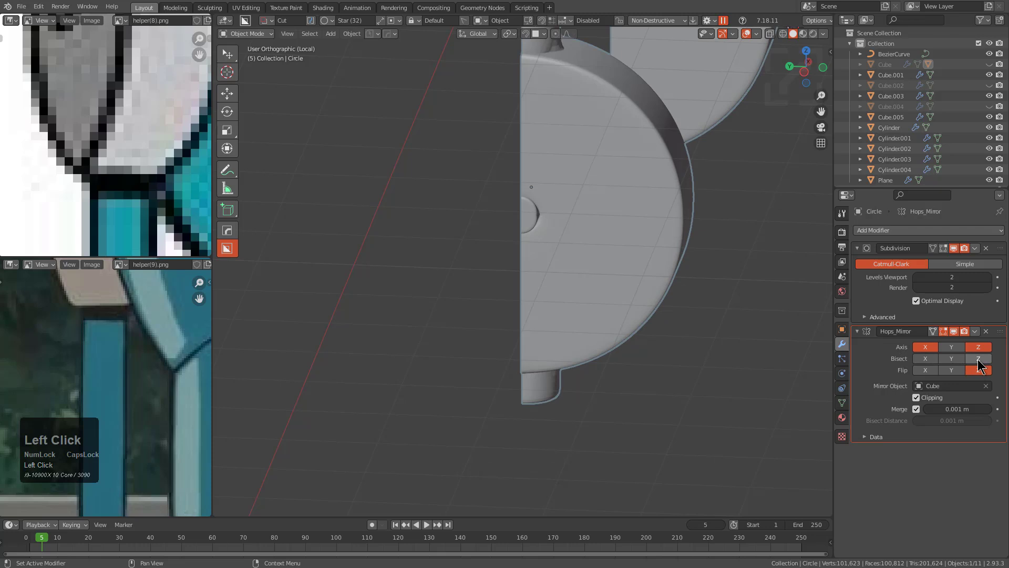
click(978, 359)
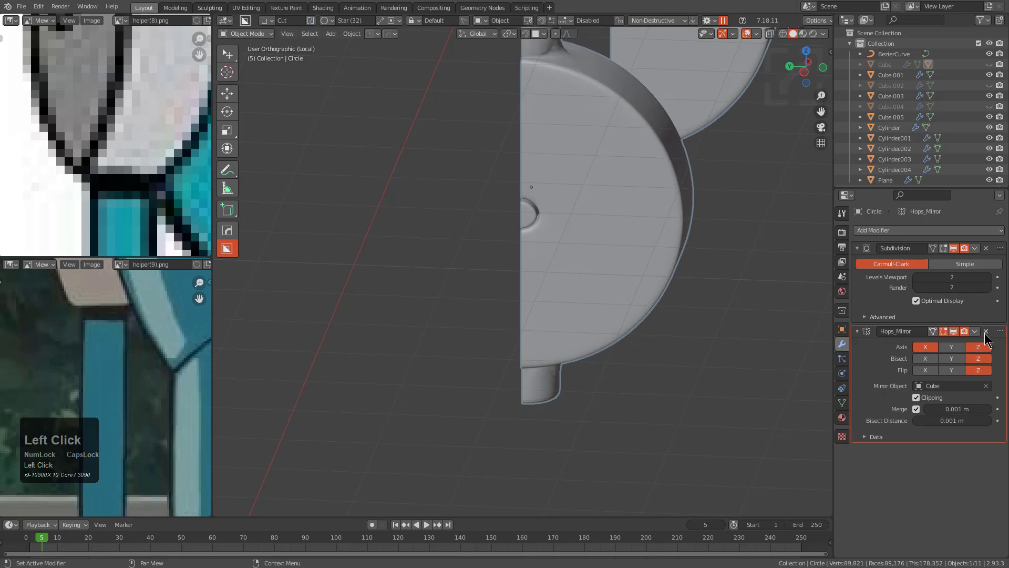
Step: Replace the old mirror modifier with a new bisecting X mirror and place it above the Subdivision modifier
click(986, 337)
scroll(631, 227, down, 3)
key(alt+x)
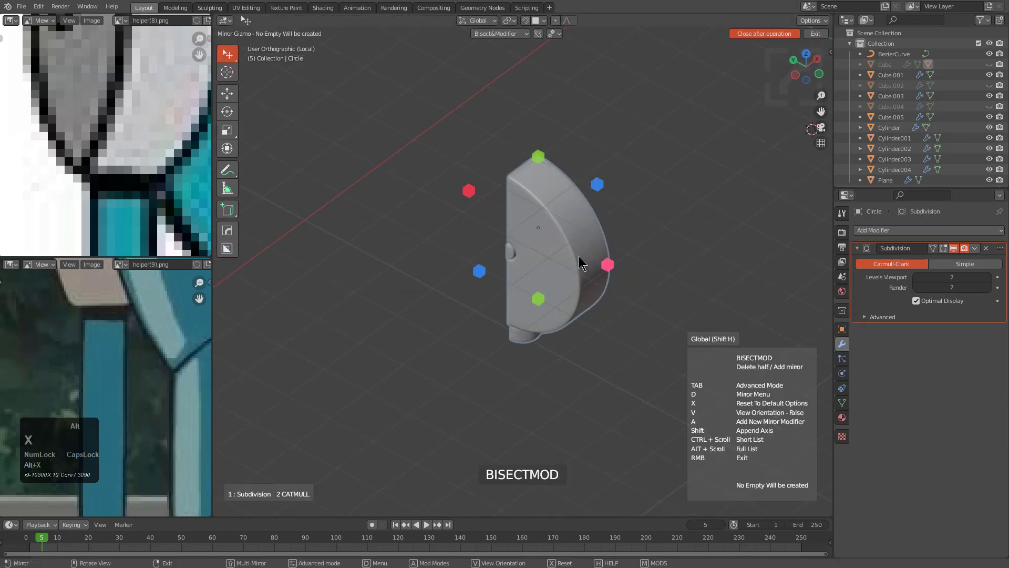
click(608, 265)
middle_drag(597, 270, 583, 258)
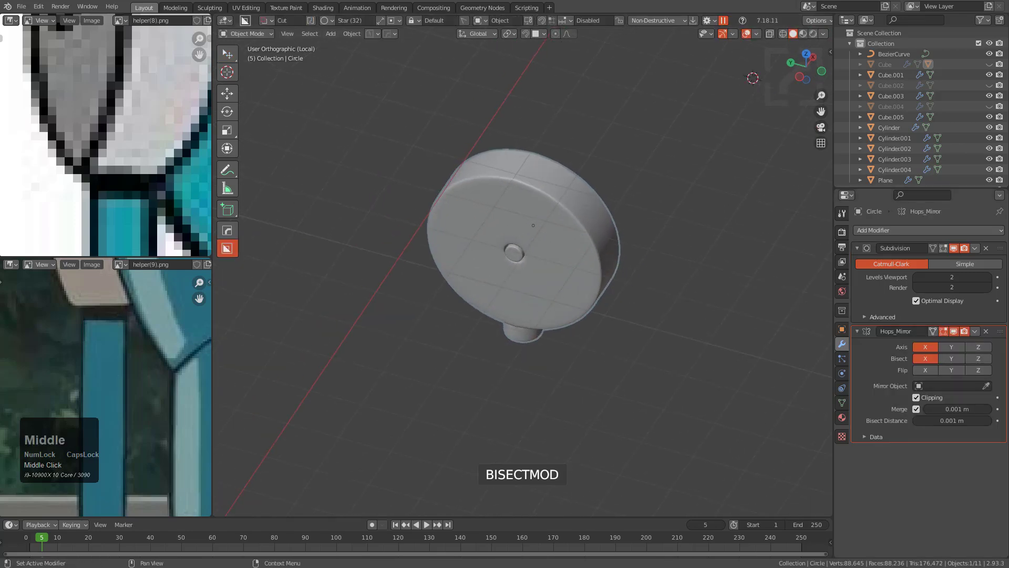
drag(1001, 332, 921, 241)
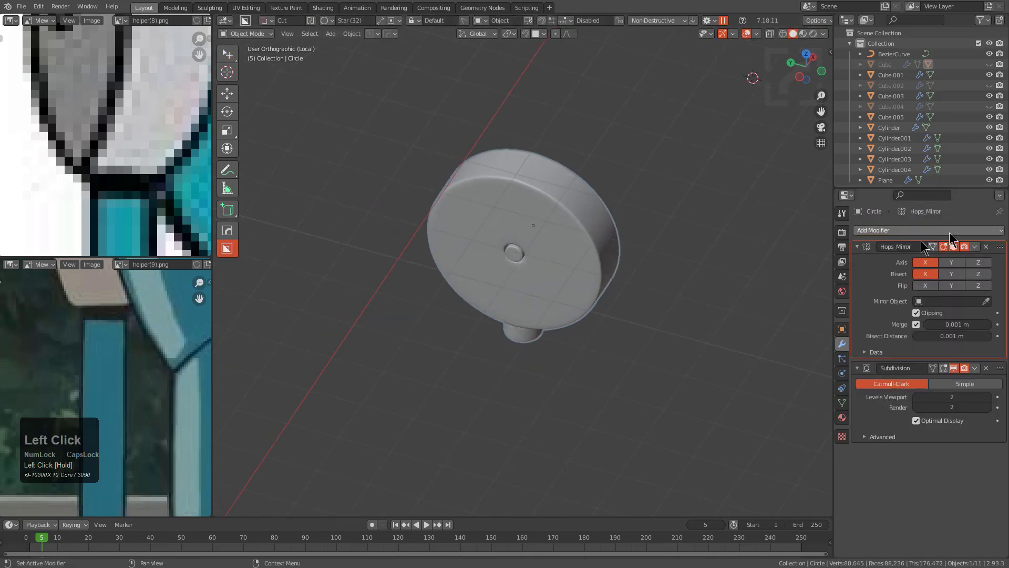
click(857, 248)
Step: Open the cap's mesh for editing and examine the topology where the stub meets the cap's underside
key(Tab)
scroll(604, 280, up, 4)
middle_drag(603, 280, 534, 298)
scroll(533, 298, down, 4)
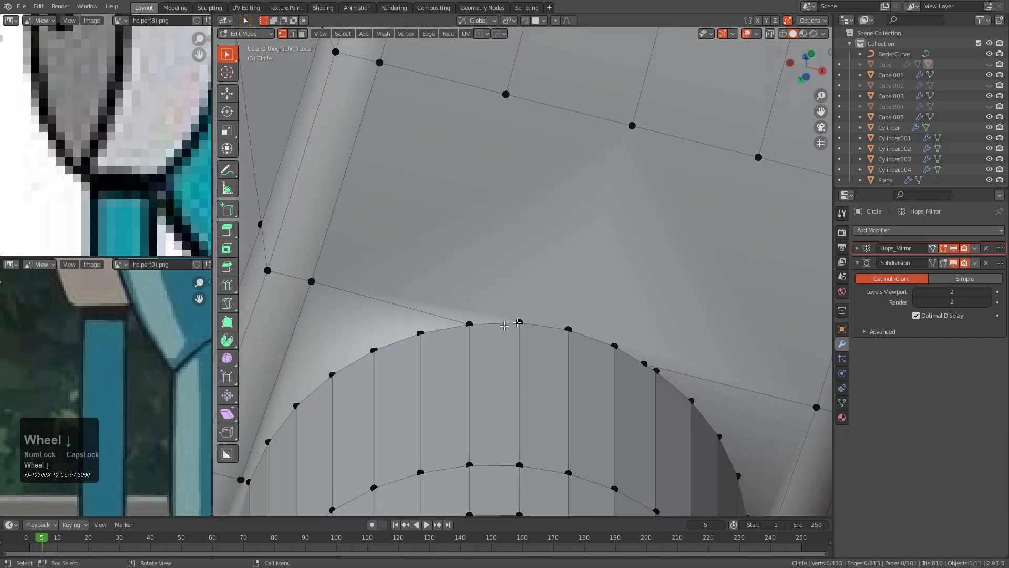
click(459, 320)
scroll(516, 269, down, 5)
mouse_move(517, 267)
middle_down()
mouse_move(482, 286)
mouse_move(505, 272)
middle_up()
mouse_move(506, 272)
shift+middle_down()
mouse_move(517, 260)
mouse_move(505, 255)
shift+middle_up()
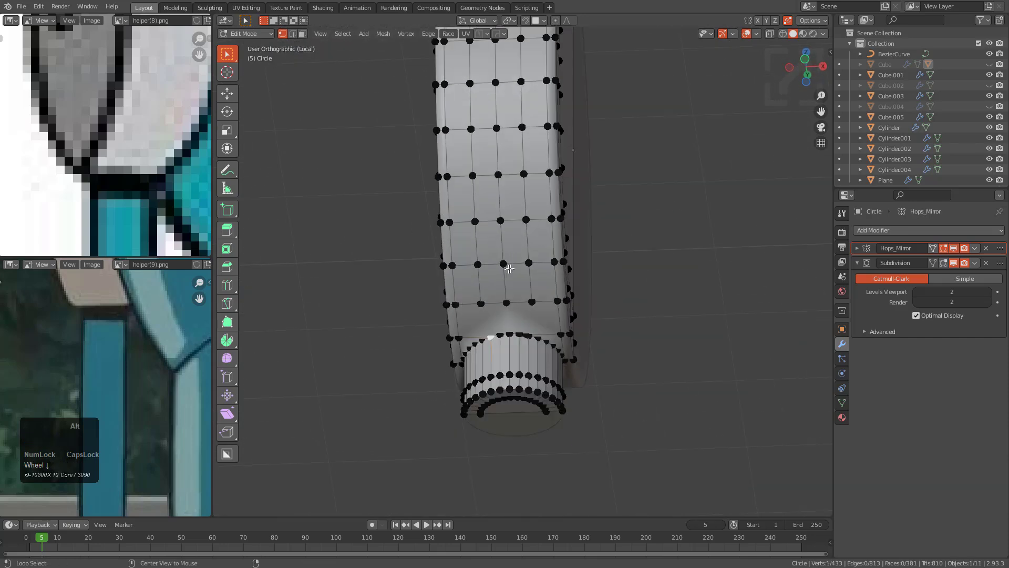
middle_drag(672, 277, 626, 252)
key(ctrl+z)
Step: Extrude a helper vertex from the cap's outer rim at mid-height and move it along Y towards the cap's centre
middle_drag(462, 315, 491, 387)
key(2)
middle_drag(495, 211, 729, 255)
key(1)
key(e)
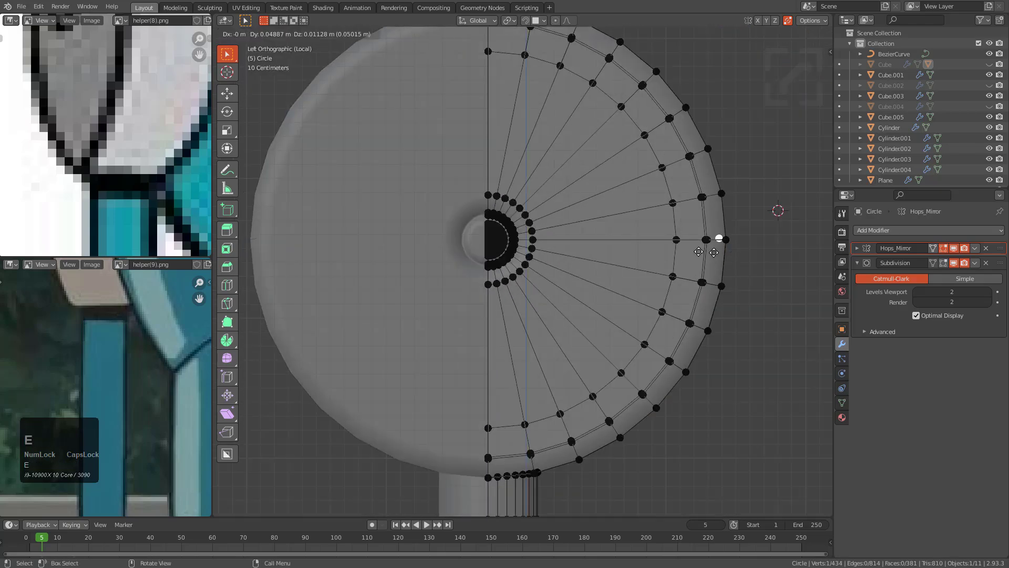
click(421, 254)
middle_drag(421, 254, 541, 304)
key(g)
key(x)
key(y)
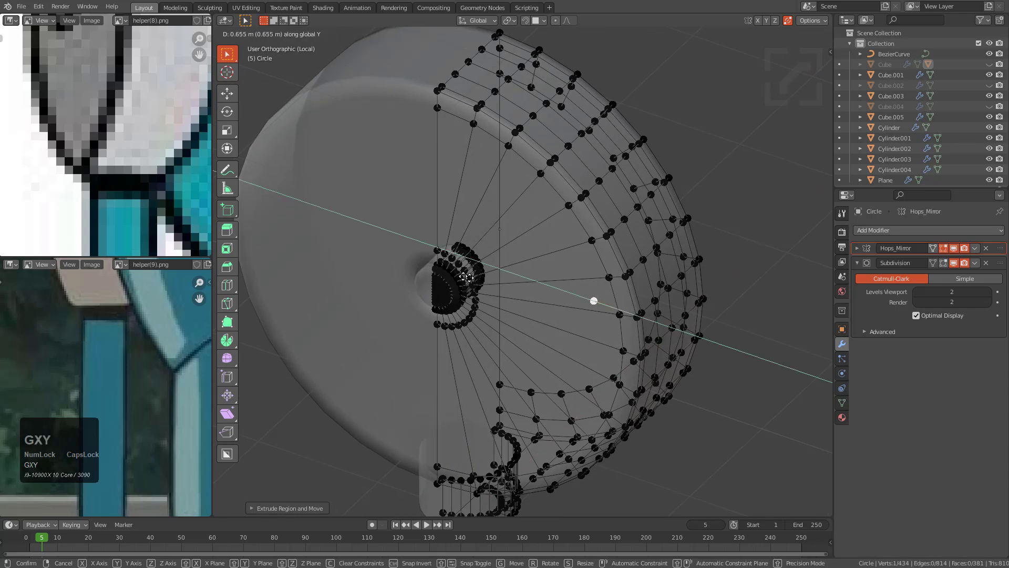
click(255, 208)
Step: Snap the 3D cursor to the helper vertex and delete that vertex
middle_drag(490, 253, 459, 257)
key(shift+s)
click(542, 256)
key(x)
click(513, 230)
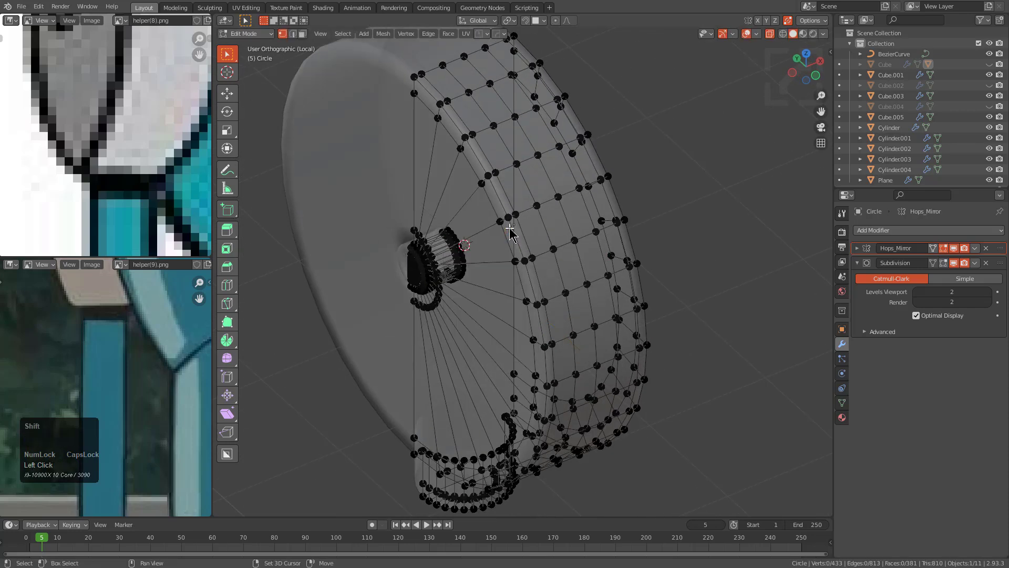
Step: Set the cap object's origin to the 3D cursor
key(shift+s)
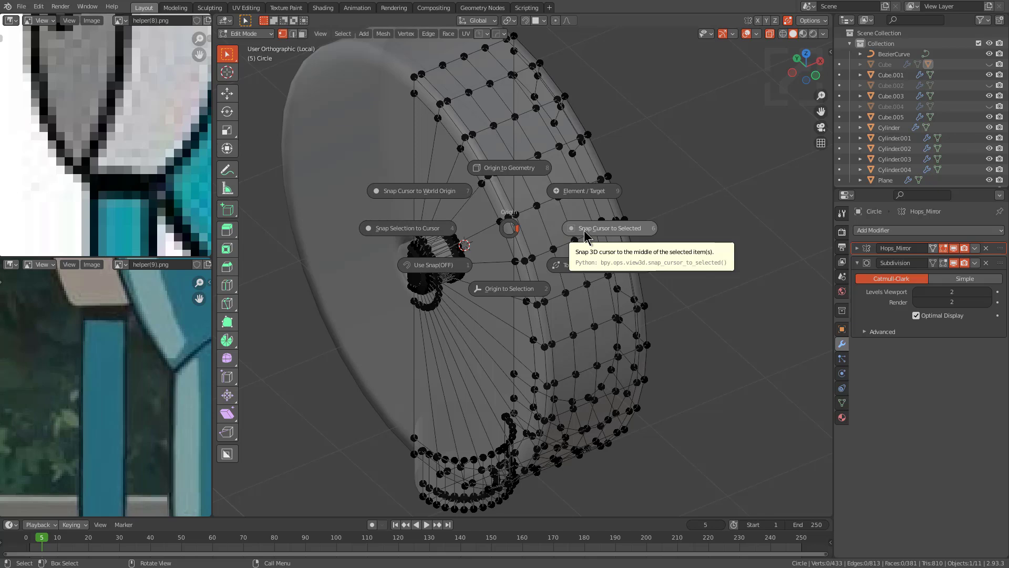
click(451, 228)
key(Tab)
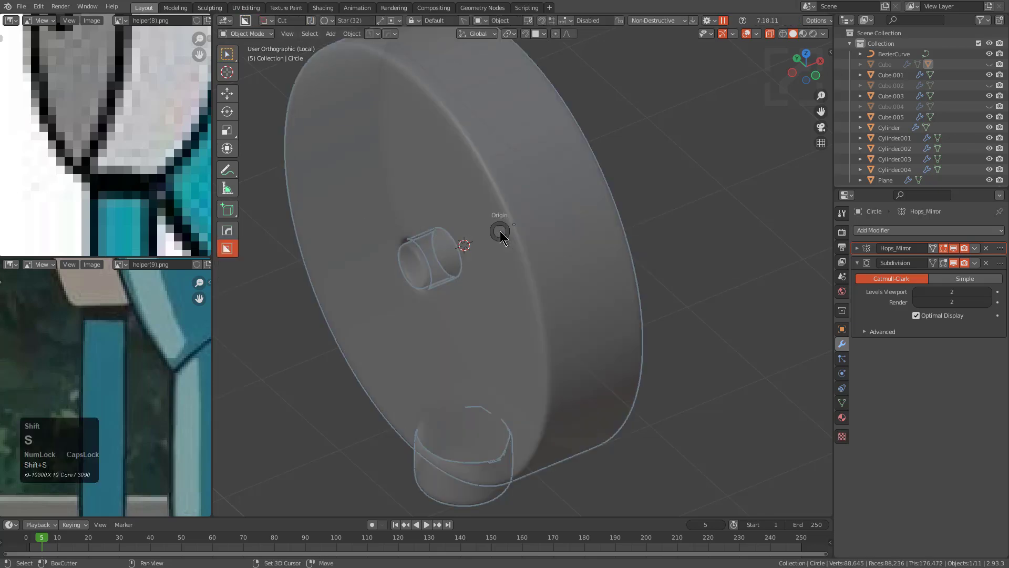
key(shift+s)
click(499, 292)
Step: Bisect the cap across its thickness in the front view and mirror the remaining half with the mirror gizmo in Bisect&Modifier mode
key(alt+z)
middle_drag(496, 289, 471, 236)
key(alt+x)
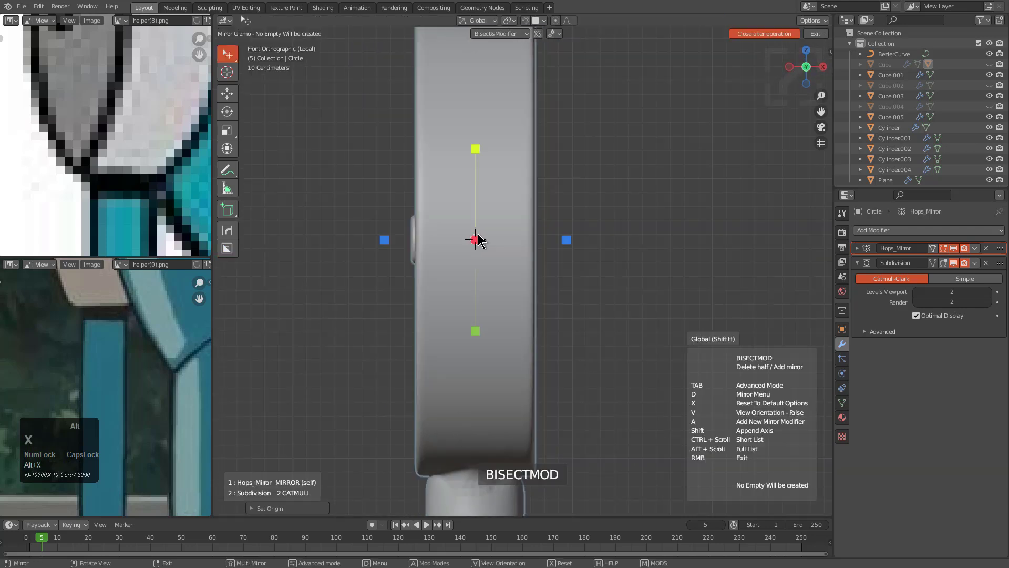
click(385, 241)
middle_drag(494, 263, 578, 243)
Step: Connect three of the stub's rim vertices to the nearby vertices on the cap's underside with new edges
key(Tab)
scroll(579, 243, up, 6)
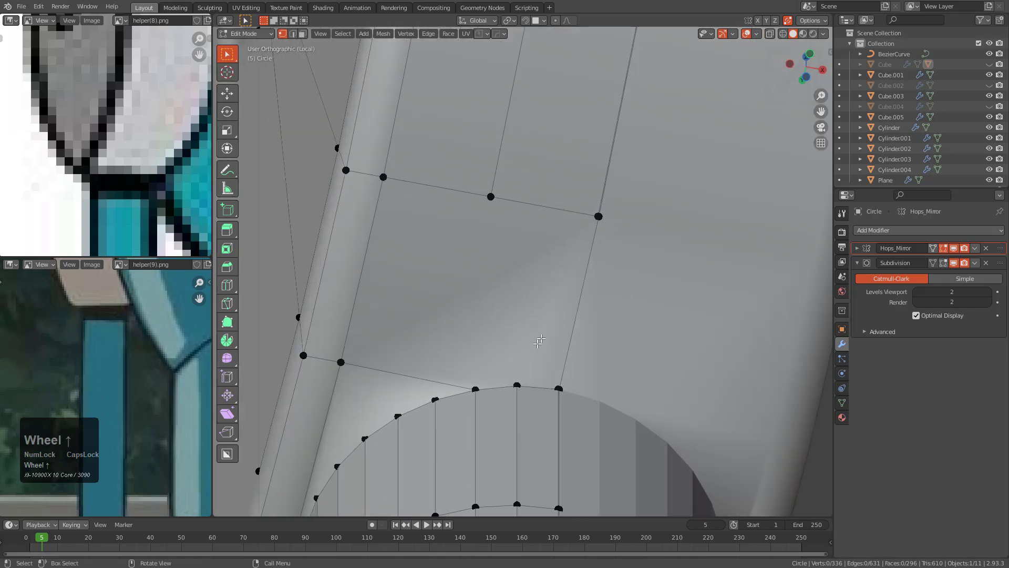
key(j)
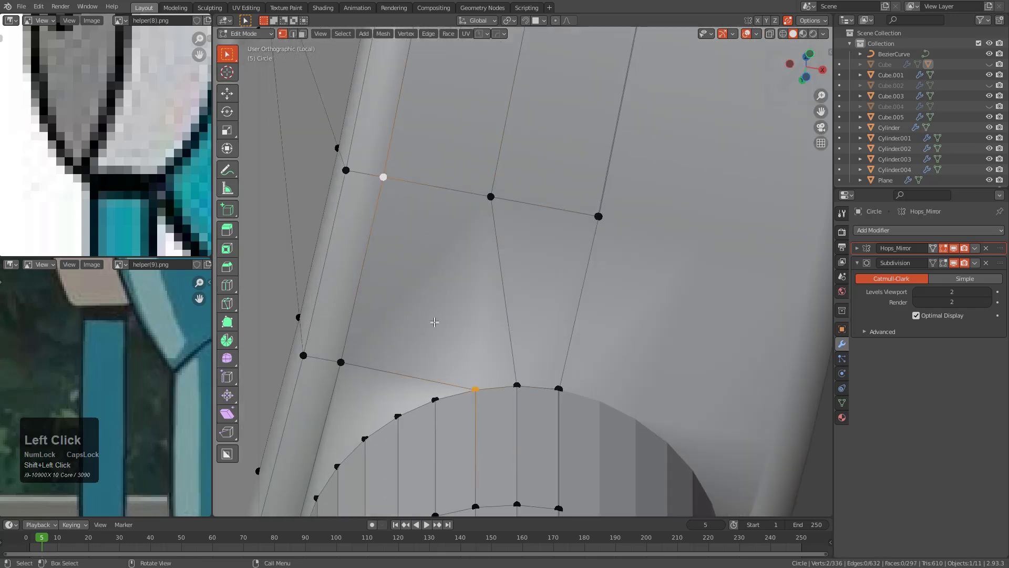
key(j)
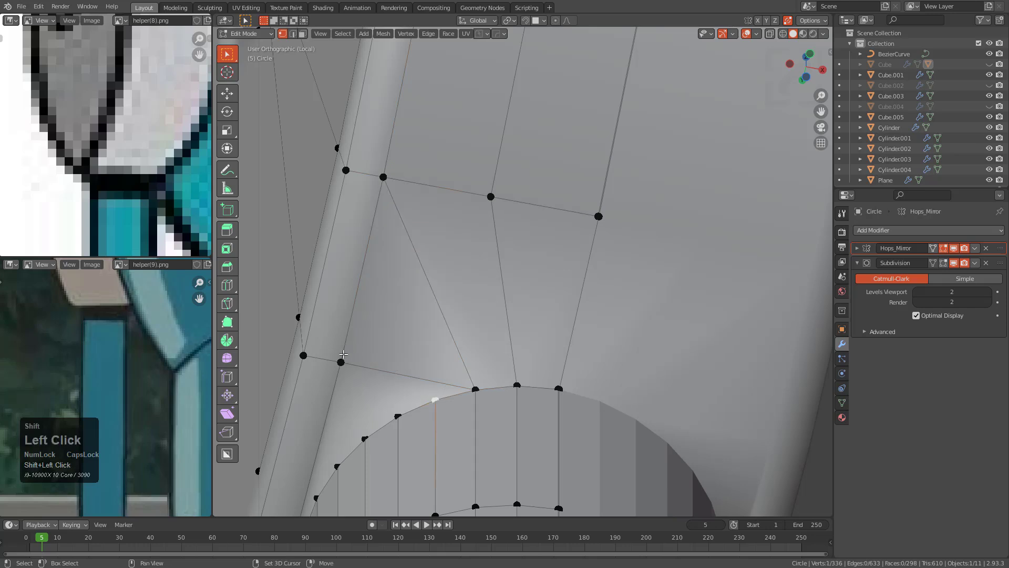
shift+click(343, 354)
Step: Dissolve the old edge between the cap's inner bevel corner vertex and the stub's rim
shift+middle_drag(344, 354, 380, 328)
key(2)
click(436, 347)
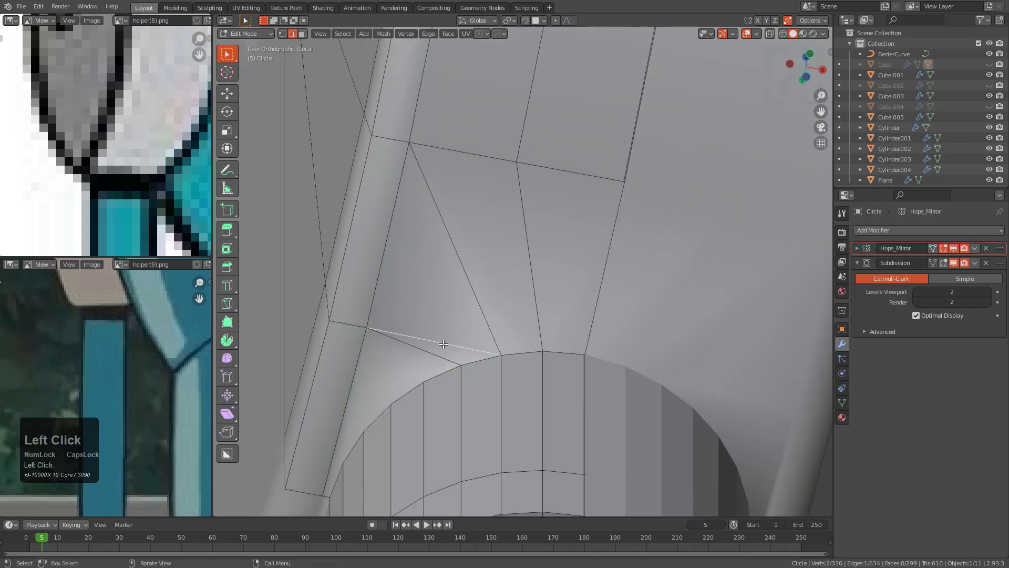
key(ctrl+x)
Step: Connect further vertices of the stub's rim to the cap's inner bevel edge vertex
middle_drag(435, 347, 546, 287)
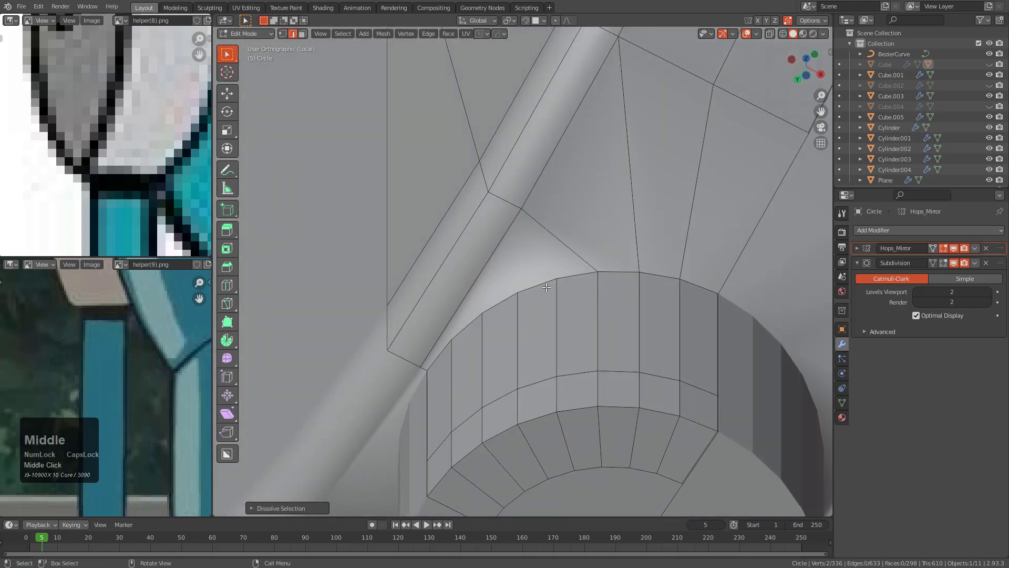
key(1)
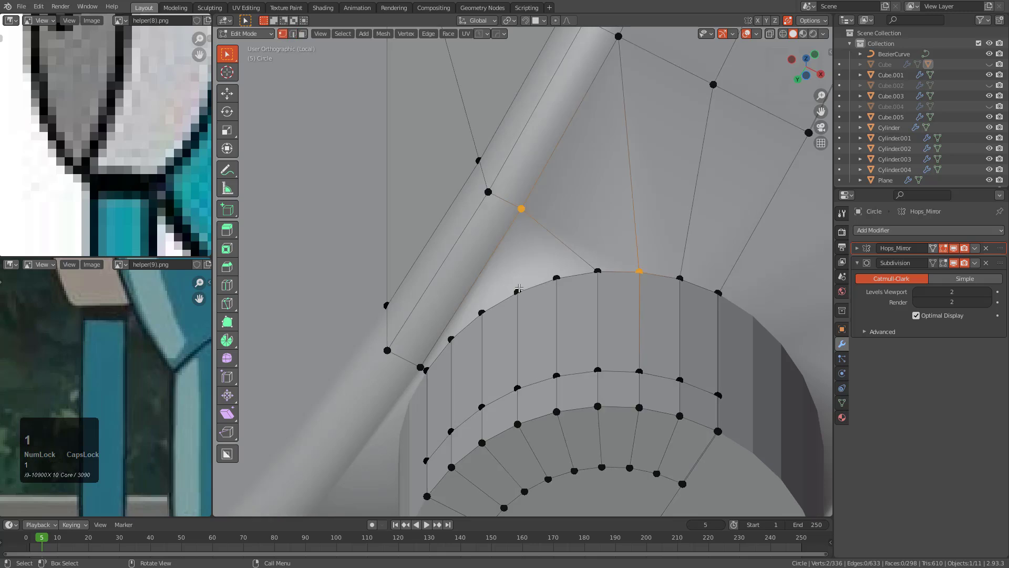
key(j)
middle_drag(533, 218, 594, 331)
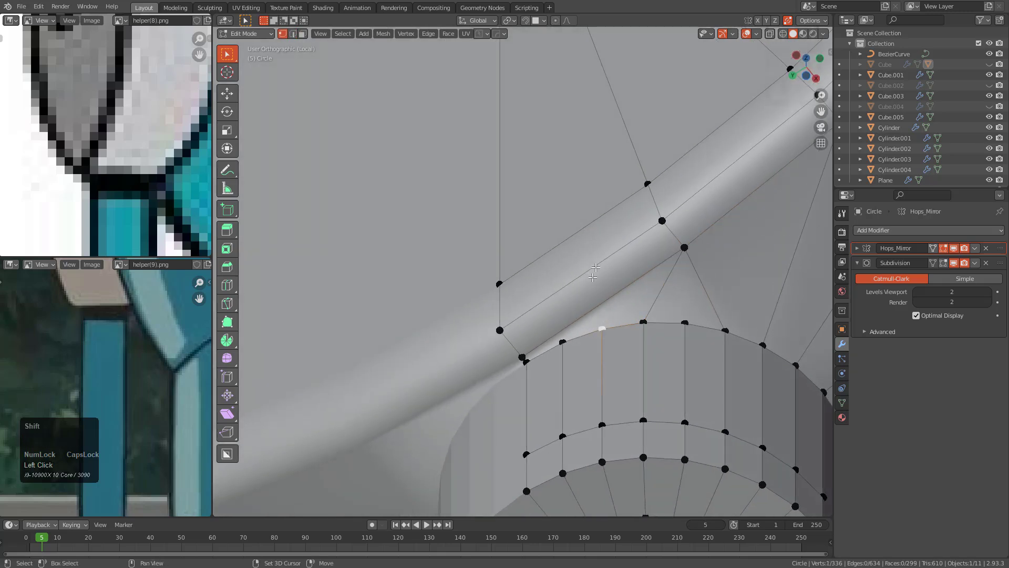
middle_drag(532, 348, 555, 301)
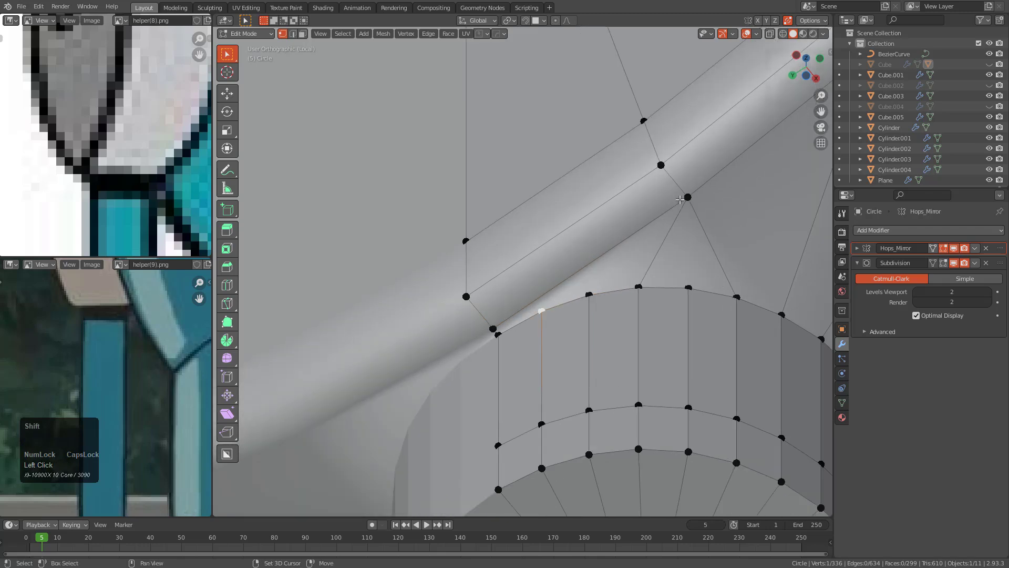
Step: Add an edge loop around the stub close to the rim where it joins the cap
scroll(589, 294, down, 2)
key(a)
key(ctrl+r)
click(640, 311)
click(640, 282)
scroll(639, 282, up, 4)
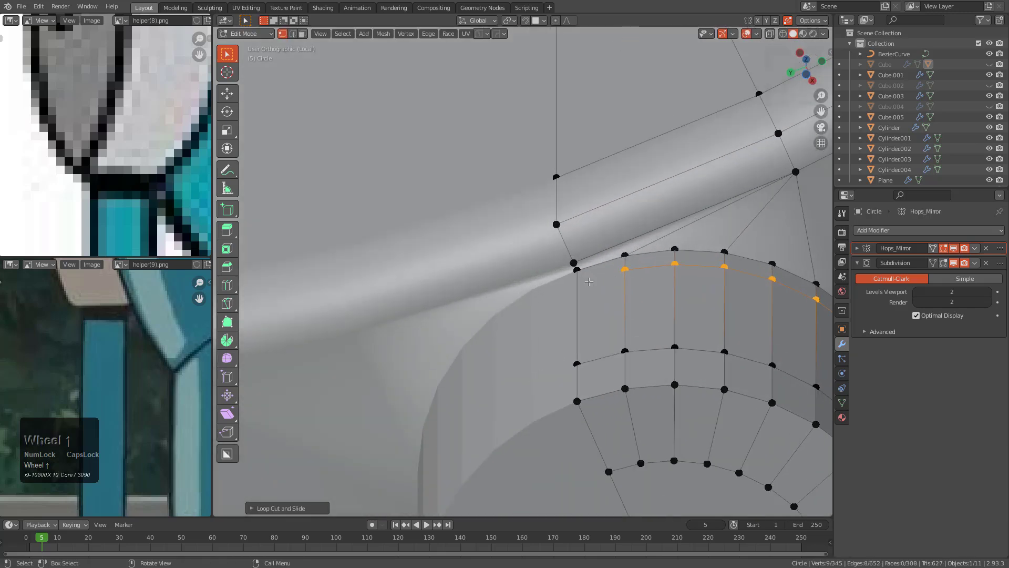
Step: Try to slide the first vertices of the new loop along the stub's vertical edges
click(615, 270)
key(g)
right_click(611, 280)
key(g)
key(g)
click(610, 260)
key(g)
key(g)
right_click(611, 258)
Step: Slide the loop's end vertex on the stub's seam edge up towards the rim
key(ctrl+r)
click(616, 346)
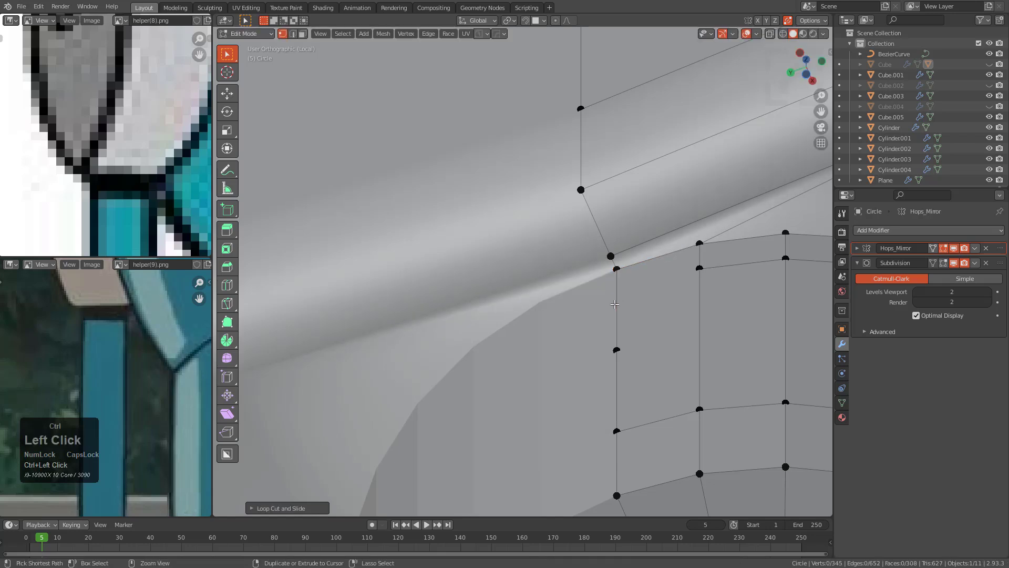
key(g)
key(g)
click(681, 297)
Step: Set snapping to Vertex and move the loop's end vertex along Z to the height of its neighbour
key(g)
key(z)
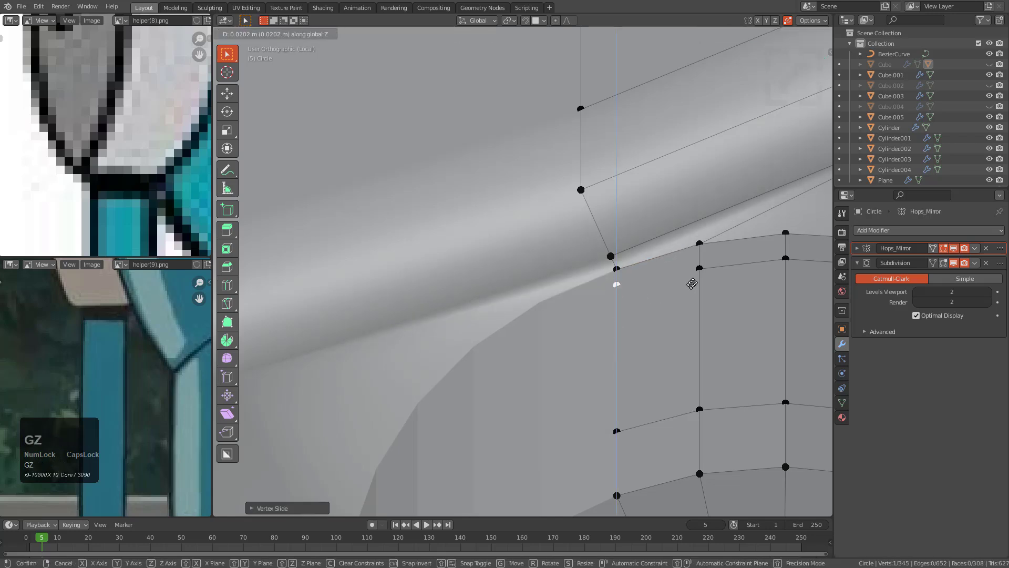
right_click(699, 264)
key(ctrl+shift+Tab)
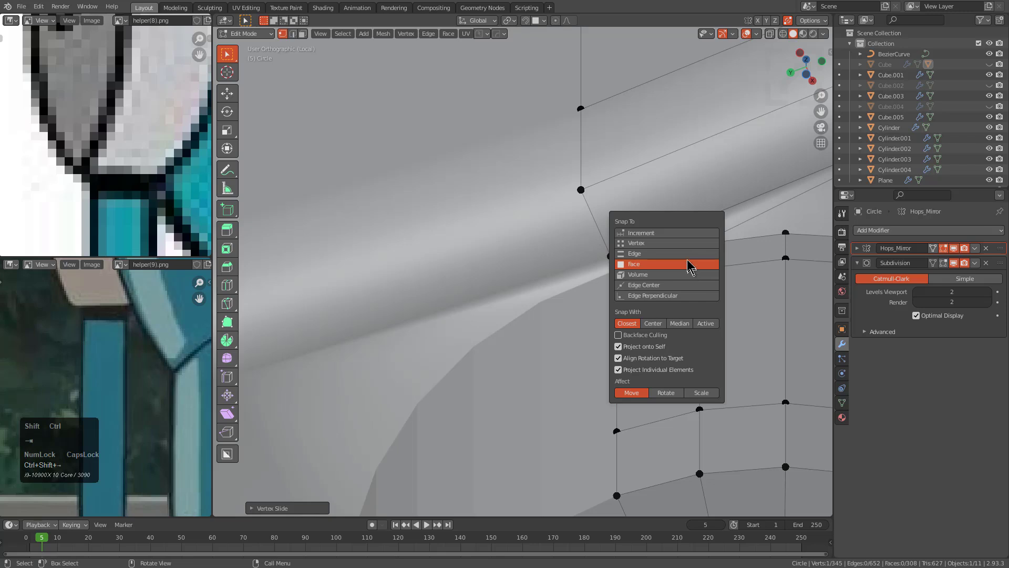
click(684, 244)
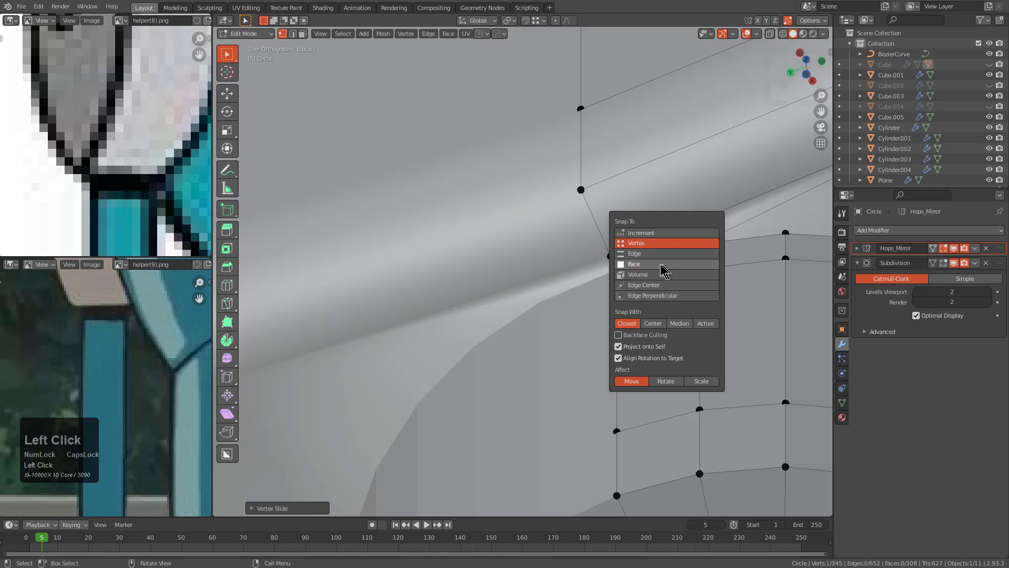
key(g)
click(698, 269)
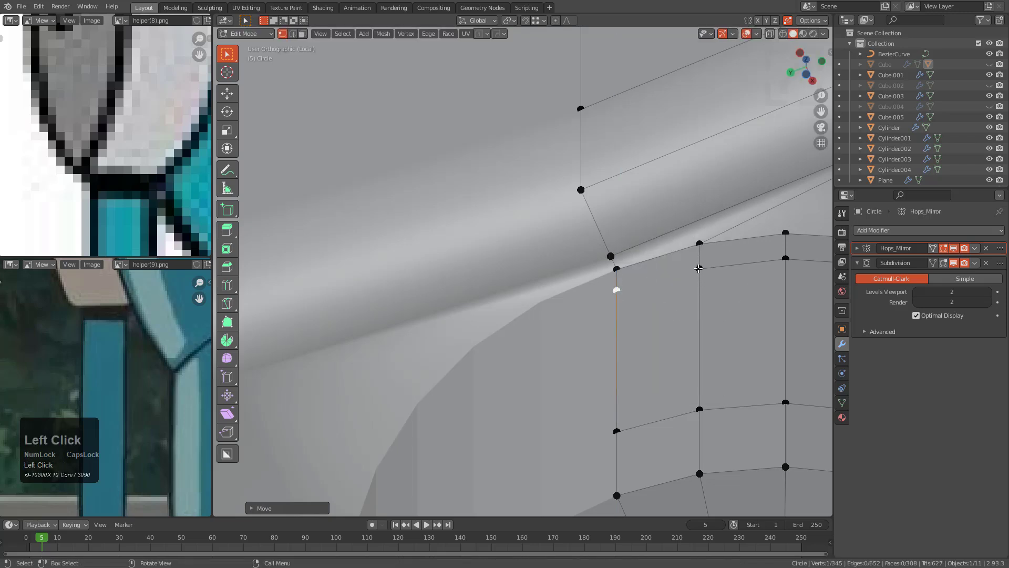
Step: Select an edge near the stub's seam and slide it along its neighbouring edges
shift+click(698, 268)
scroll(599, 302, down, 3)
middle_drag(599, 302, 557, 278)
scroll(557, 277, up, 3)
click(570, 240)
scroll(578, 242, up, 3)
key(2)
click(602, 237)
key(g)
key(g)
click(704, 226)
Step: Slide the stray vertices around the stub's seam along their edges to tidy the topology
middle_drag(705, 226, 592, 148)
scroll(570, 333, up, 3)
key(1)
key(g)
key(g)
click(566, 339)
scroll(568, 361, up, 3)
click(568, 364)
key(g)
key(g)
click(652, 378)
scroll(589, 382, down, 2)
scroll(513, 313, up, 2)
key(g)
key(g)
click(549, 268)
Step: Delete the quarter n-gon face closing the stub's end, undoing the first two deletion attempts
scroll(550, 268, down, 5)
middle_drag(494, 237, 523, 262)
key(3)
click(523, 261)
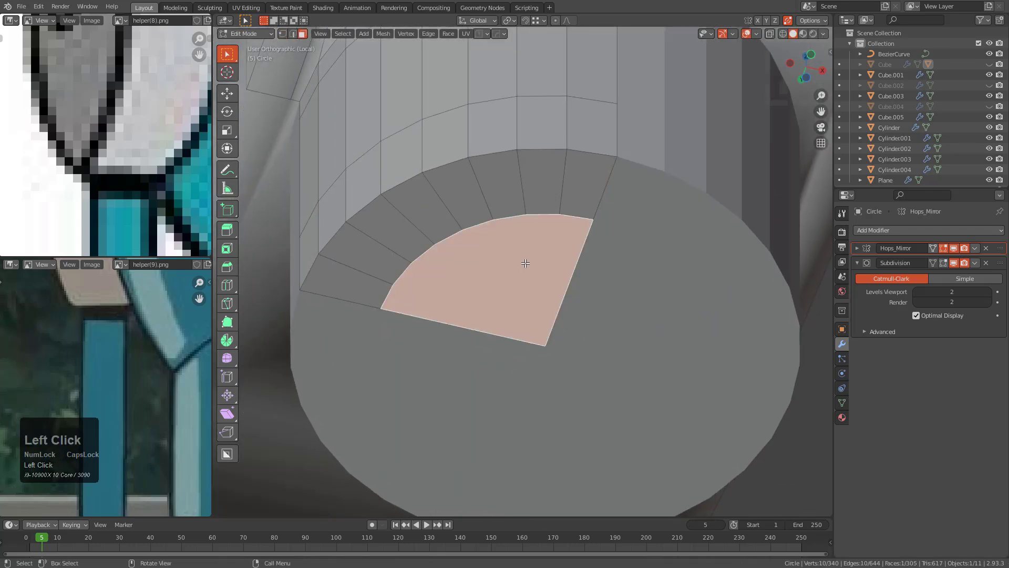
key(x)
click(504, 298)
key(ctrl+z)
key(x)
click(503, 293)
key(ctrl+z)
key(x)
click(485, 281)
Step: Extrude four edges of the stub end's inner rim along X to the mirror centreline in the bottom view
middle_drag(484, 281, 555, 406)
alt+scroll(462, 236, down, 1)
scroll(462, 236, down, 2)
scroll(423, 321, up, 2)
key(2)
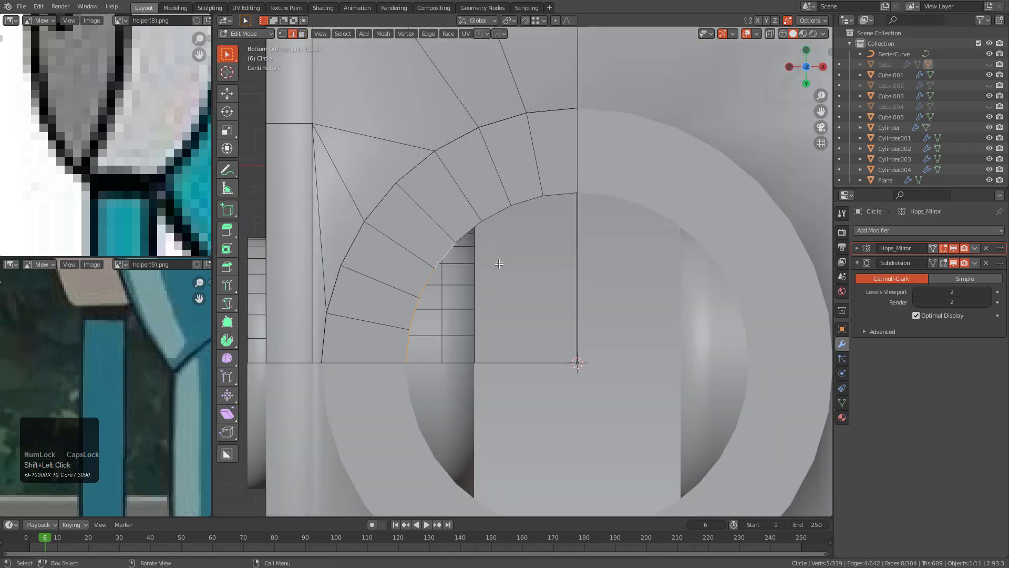
key(x)
click(697, 279)
Step: Cut two centred edge loops through the extruded strip on the stub's end
key(ctrl+r)
click(549, 256)
right_click(549, 256)
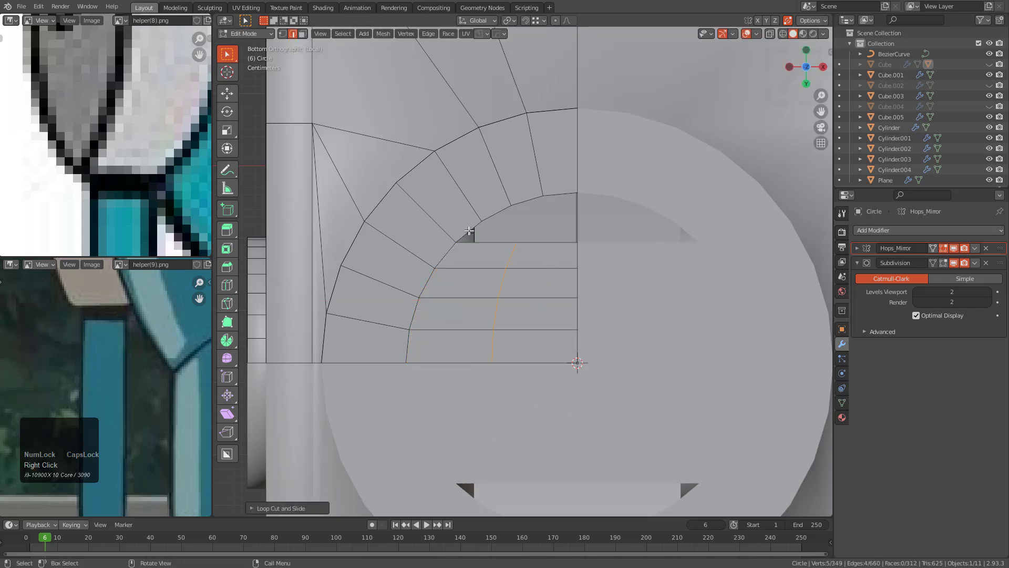
key(ctrl+r)
click(547, 247)
right_click(547, 248)
Step: Fill the remaining gap between the strip and the inner rim with faces and check the closed end in Object Mode
click(504, 220)
key(f)
scroll(527, 247, down, 4)
middle_drag(532, 248, 603, 275)
key(Tab)
scroll(594, 342, down, 1)
key(Tab)
scroll(576, 233, up, 5)
key(2)
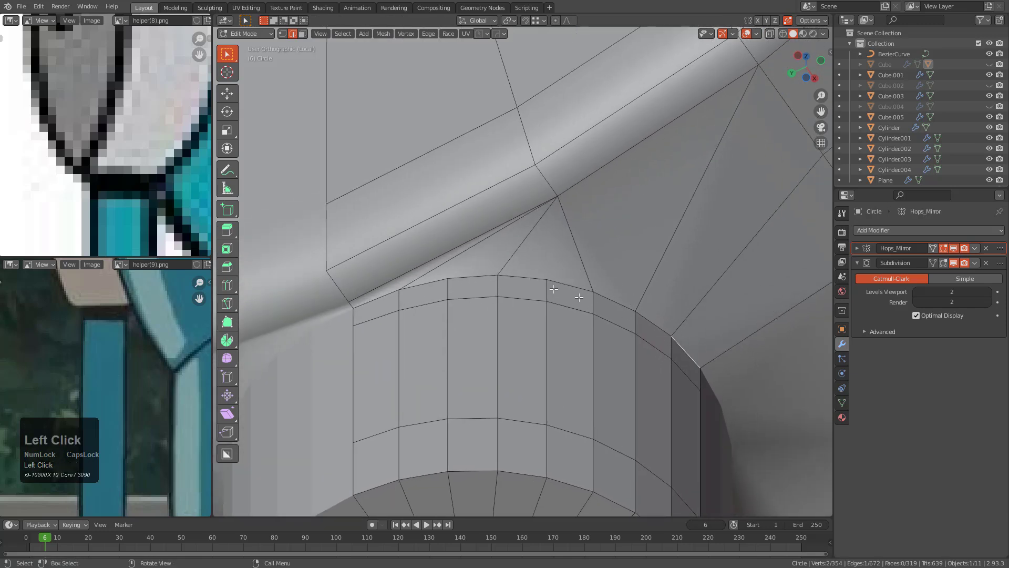
ctrl+click(375, 294)
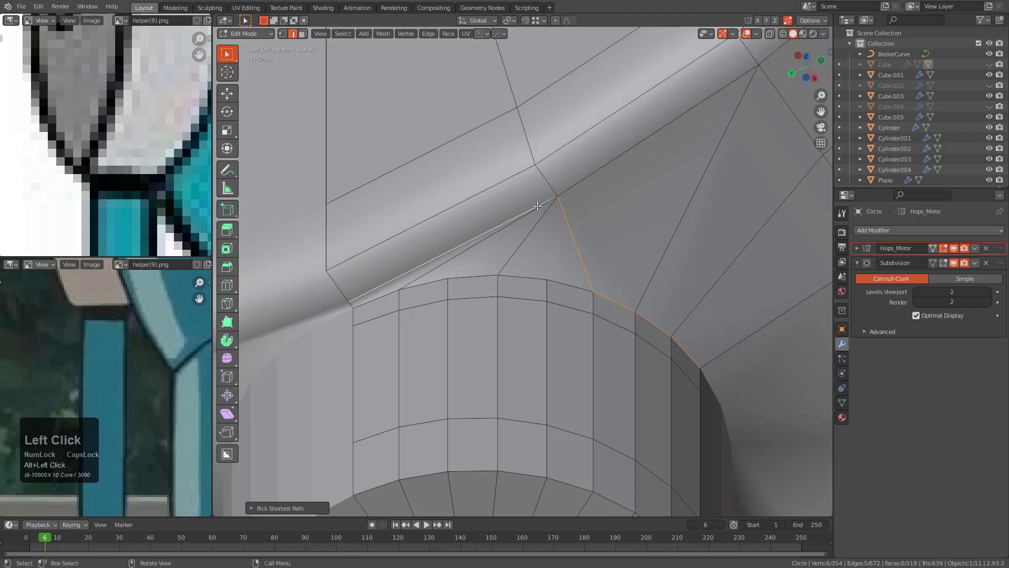
Step: Select the inner bevel edge path around the cap's circumference and move it along X by about -0.037 m
click(477, 237)
scroll(541, 216, down, 6)
middle_drag(542, 217, 586, 426)
scroll(523, 272, up, 1)
ctrl+click(465, 192)
middle_drag(563, 165, 507, 138)
key(ctrl+z)
ctrl+click(542, 122)
ctrl+click(483, 82)
middle_drag(482, 82, 532, 198)
scroll(532, 198, up, 4)
key(g)
key(y)
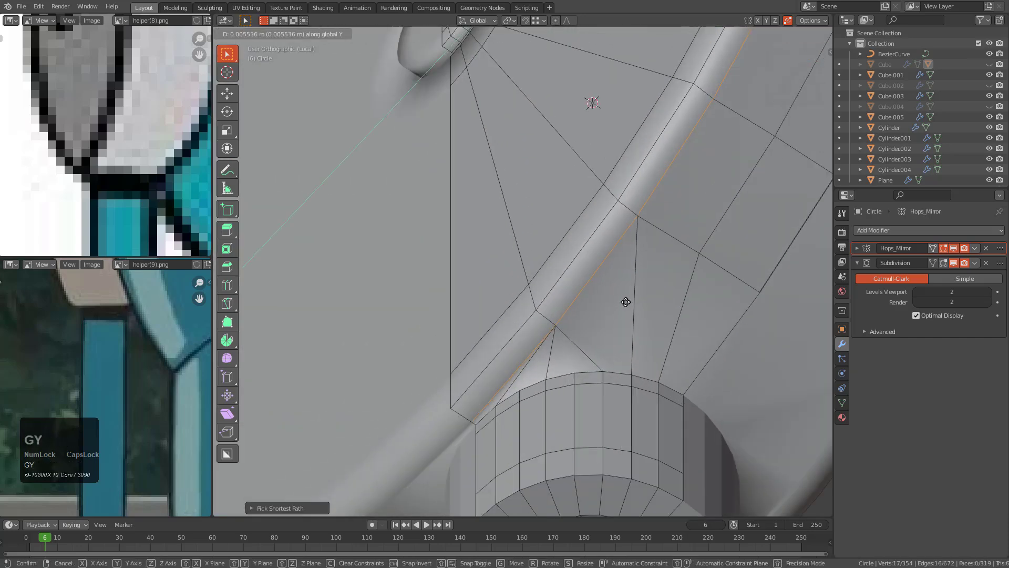
key(x)
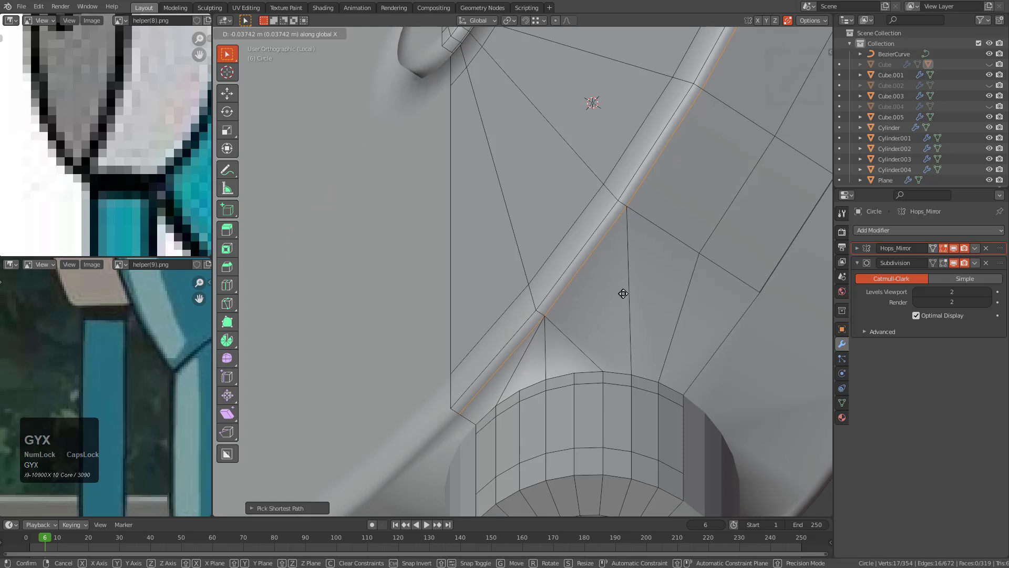
click(623, 293)
Step: Bevel the edge path where the stub meets the cap with two segments and a width of about 0.031 m
middle_drag(589, 247, 541, 257)
scroll(526, 263, up, 2)
click(448, 353)
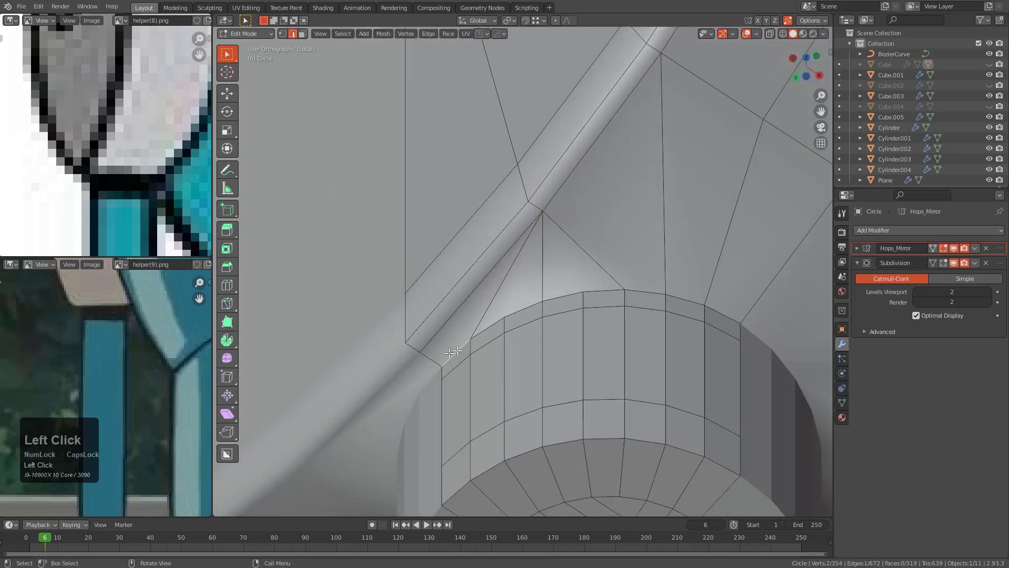
ctrl+click(730, 318)
key(ctrl+b)
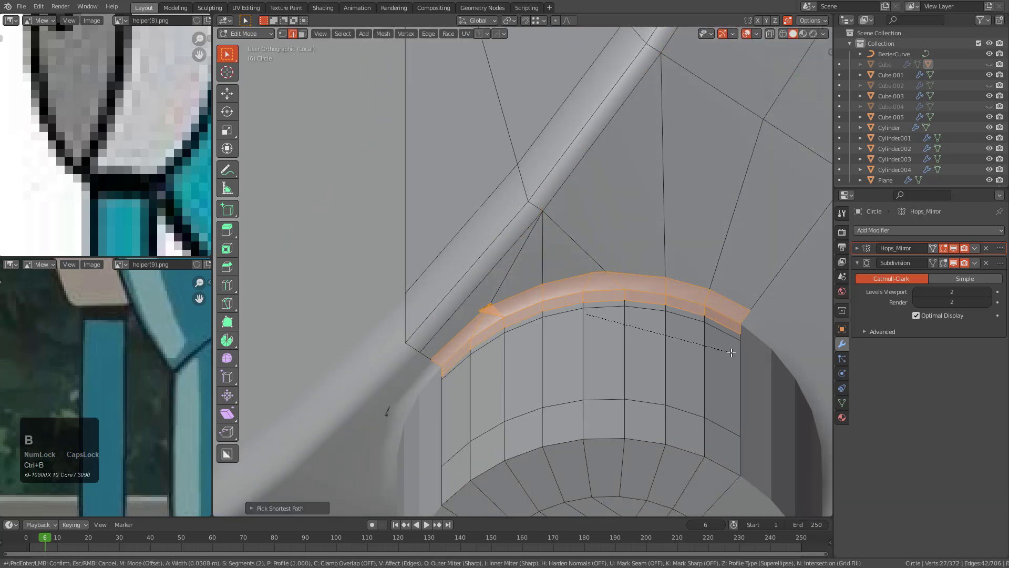
click(733, 353)
scroll(630, 262, up, 2)
Step: Slide the two crossed bevel vertices near the cap's rim apart so they line up with the stub's vertical edges
key(1)
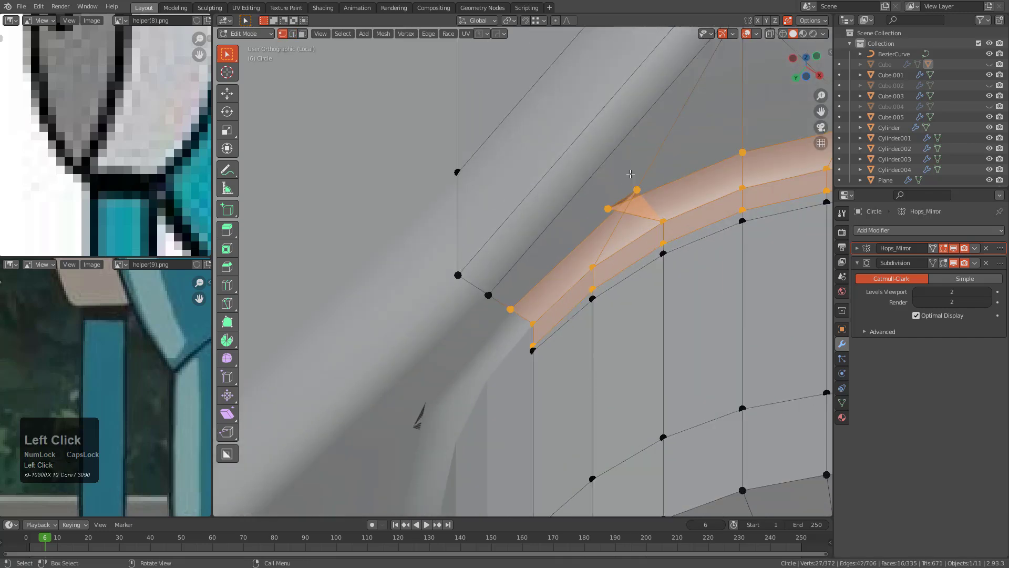
click(633, 188)
key(g)
key(g)
click(573, 235)
click(608, 208)
key(g)
key(g)
click(655, 192)
key(g)
key(g)
click(658, 194)
scroll(657, 179, down, 3)
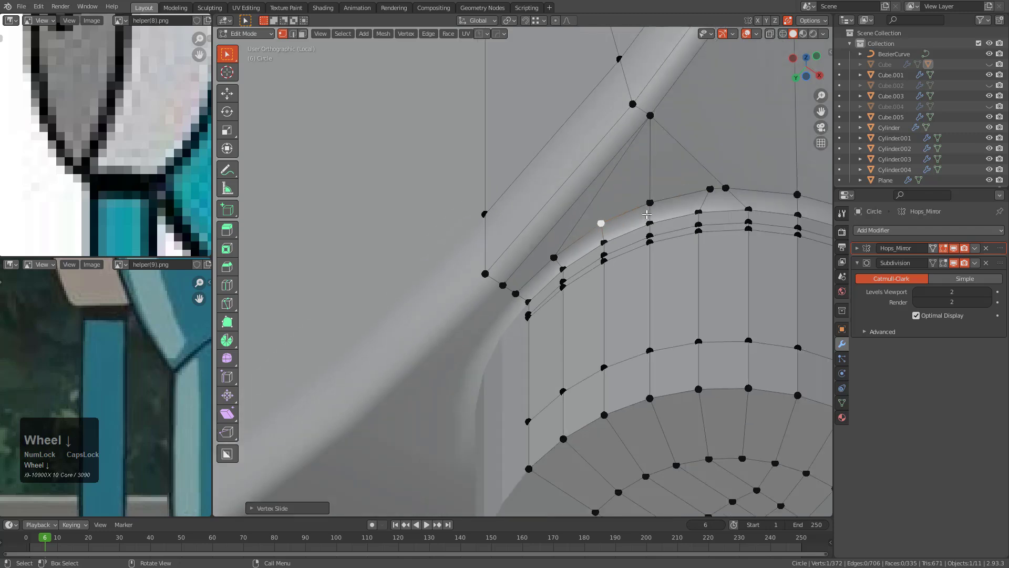
Step: Slide the two close bevel vertices at the crest of the blend apart towards the stub's neighbouring vertical edges
shift+middle_drag(657, 148, 639, 191)
scroll(639, 191, up, 1)
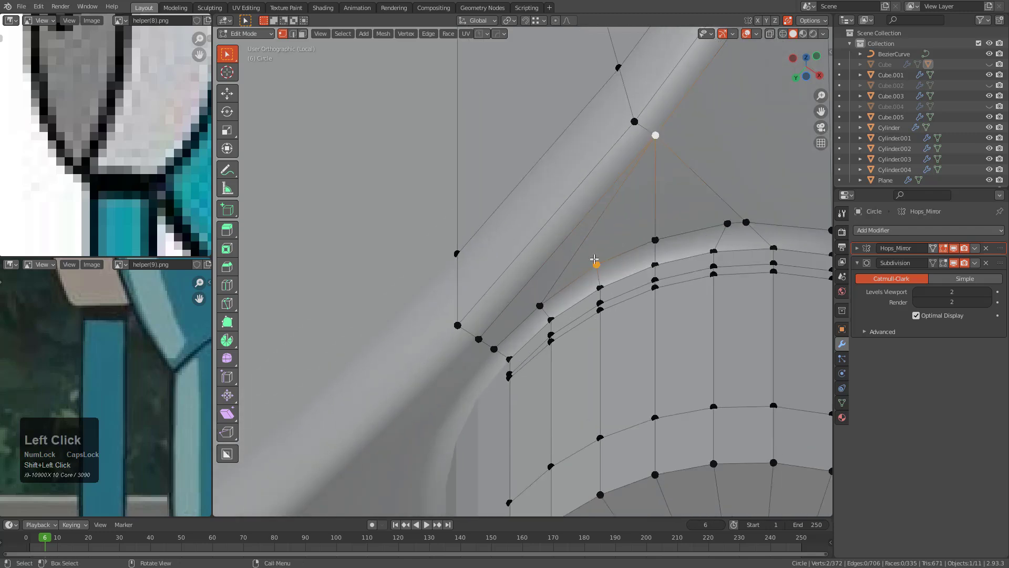
scroll(594, 260, up, 3)
click(677, 216)
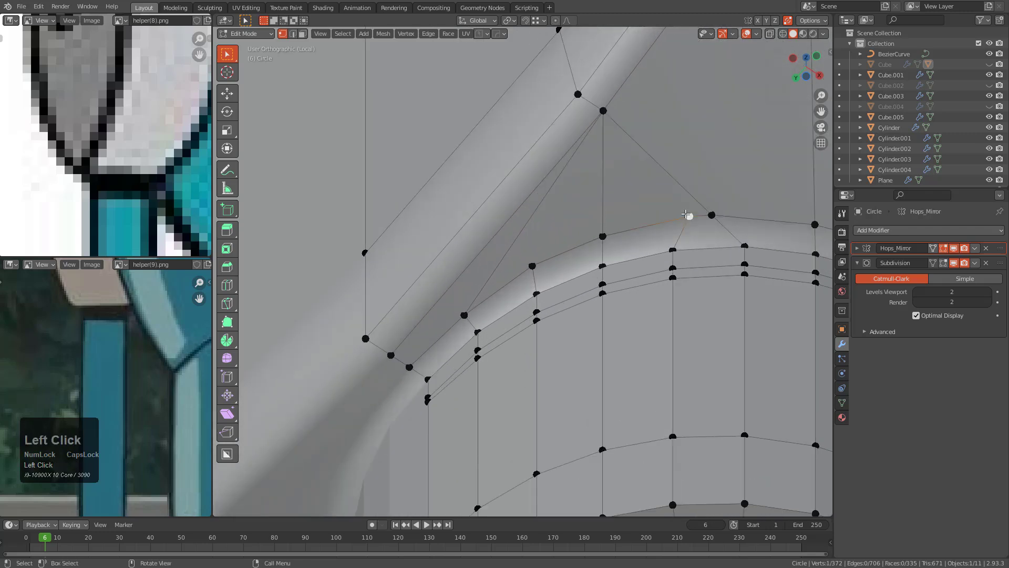
key(g)
key(g)
click(670, 221)
click(712, 215)
key(g)
key(g)
click(738, 211)
Step: Try a loop cut and then a knife cut across the cap faces next to the stub's blend
scroll(710, 215, down, 2)
shift+middle_drag(692, 223, 593, 287)
scroll(592, 263, down, 2)
shift+middle_drag(631, 236, 616, 263)
scroll(616, 263, up, 1)
key(ctrl+r)
click(652, 261)
key(ctrl+z)
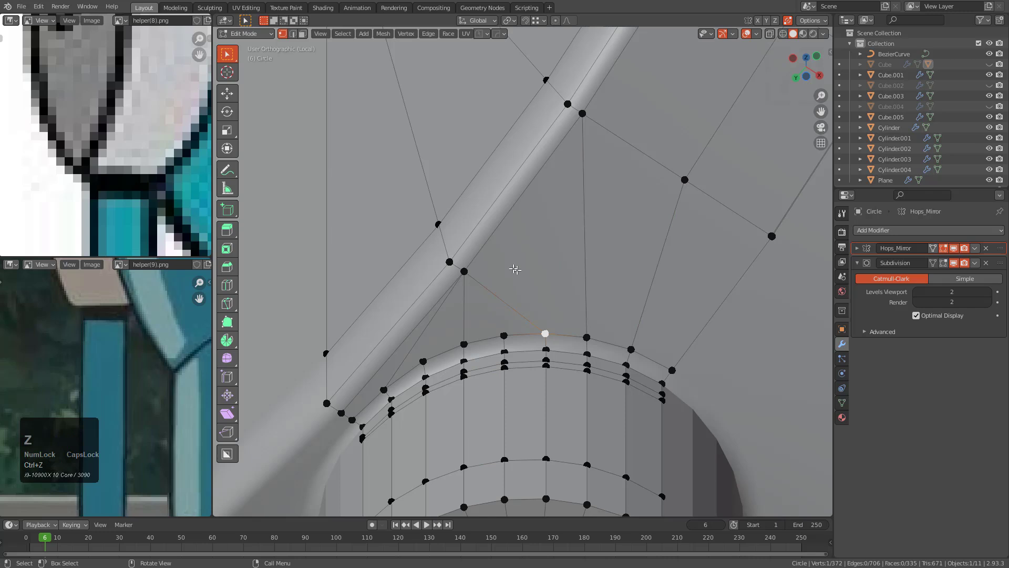
key(j)
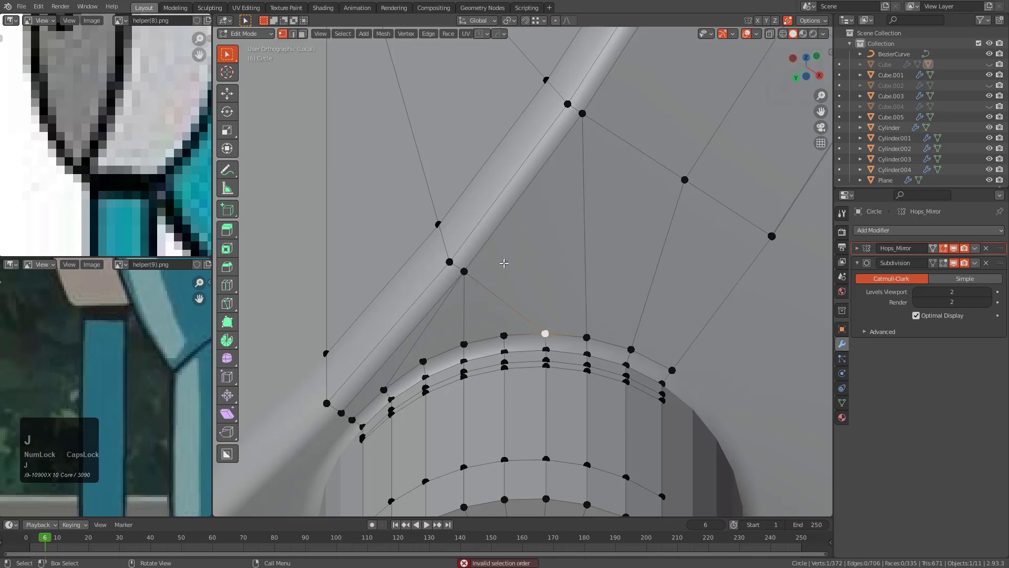
key(k)
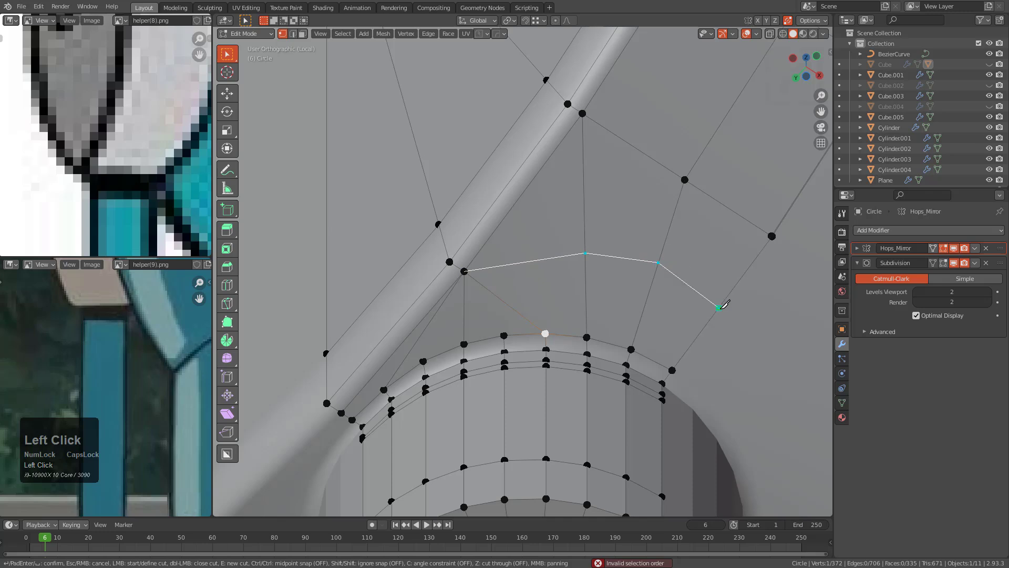
key(Escape)
Step: Check the blend in Object Mode and slide the vertex nearest the stub along the cap strip's outer edge to even the spacing
key(Tab)
scroll(605, 296, down, 5)
middle_drag(605, 296, 608, 315)
key(Tab)
scroll(608, 320, up, 3)
click(640, 323)
key(g)
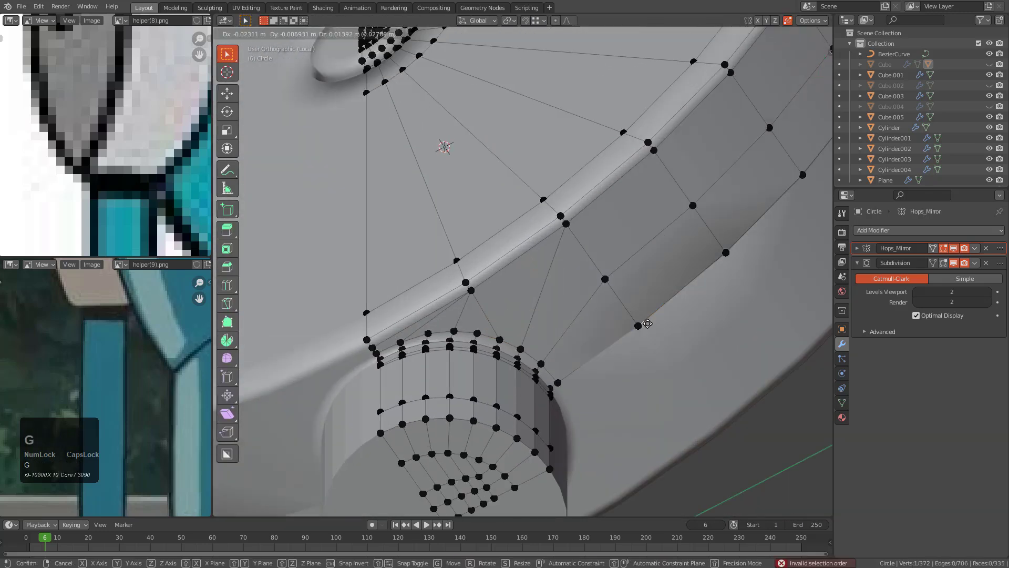
key(g)
click(638, 322)
key(g)
key(g)
click(651, 343)
scroll(649, 320, down, 4)
scroll(655, 329, up, 4)
middle_drag(656, 329, 601, 323)
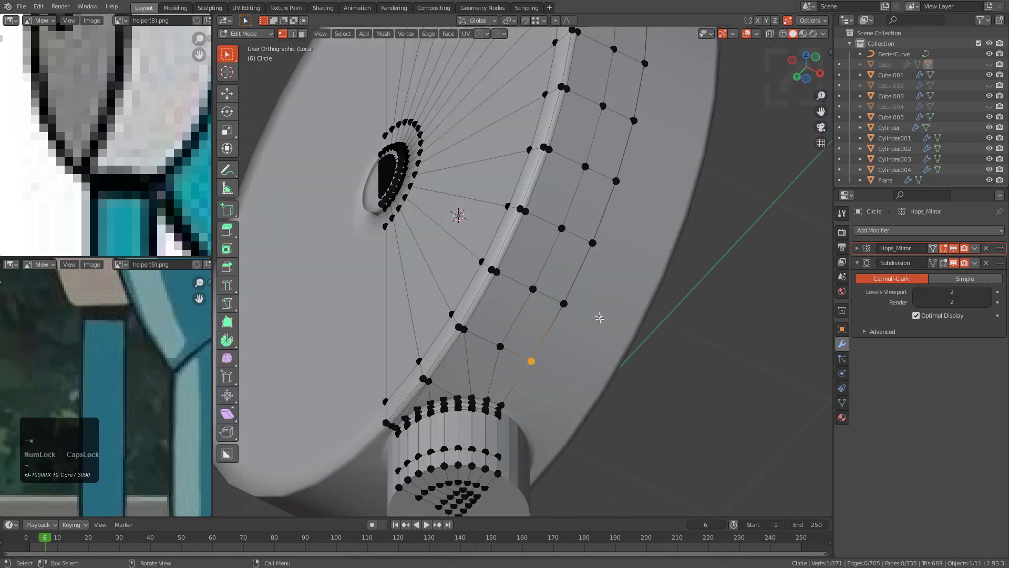
Step: Slide the next vertex along the cap strip's outer edge to even out its spacing
key(g)
key(g)
click(564, 304)
key(g)
right_click(568, 279)
key(g)
key(g)
click(593, 307)
Step: Try dissolving the edge loop along the cap's rim strip and compare the smoothed shading in Object Mode
key(a)
scroll(660, 262, up, 4)
scroll(661, 263, up, 2)
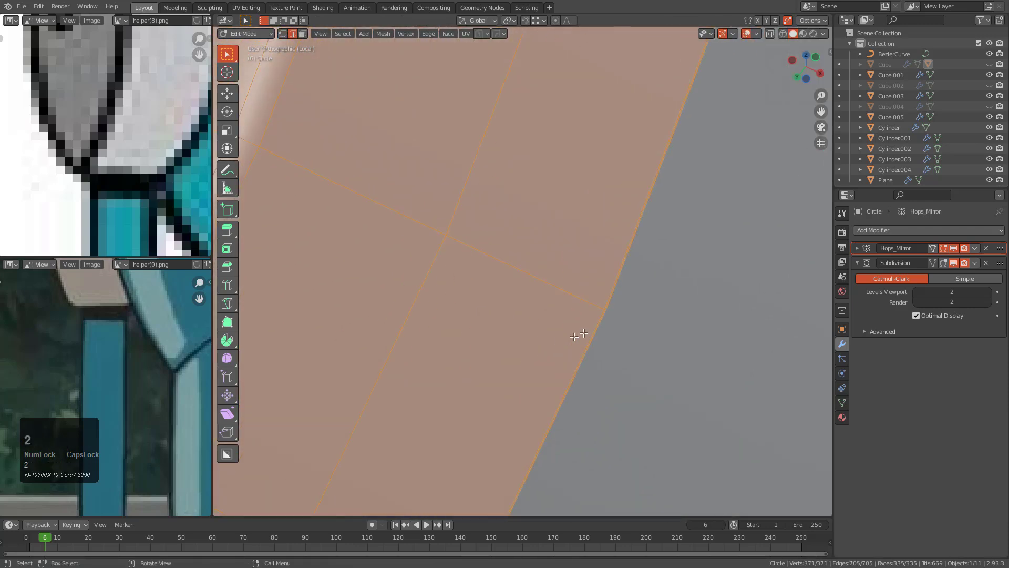
key(2)
alt+click(599, 328)
alt+click(607, 294)
key(ctrl+x)
scroll(605, 293, down, 3)
key(Tab)
scroll(553, 277, down, 8)
middle_drag(553, 278, 571, 234)
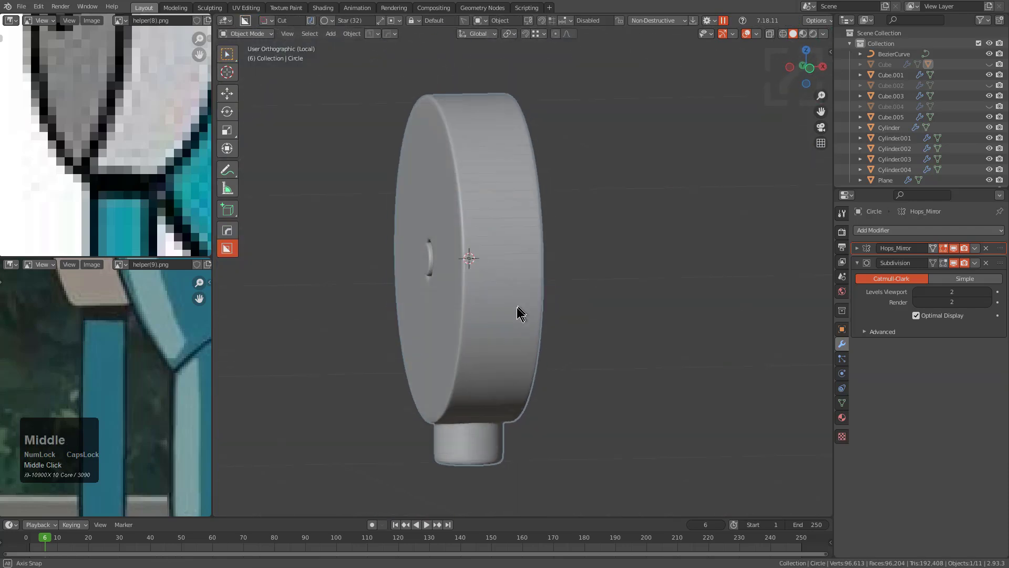
key(Tab)
scroll(546, 252, up, 6)
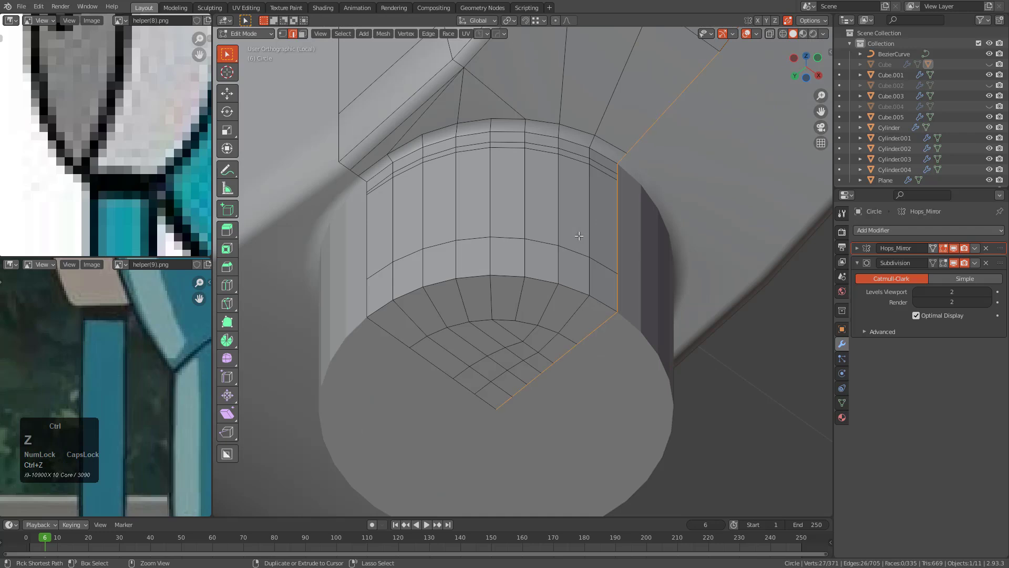
scroll(604, 239, down, 6)
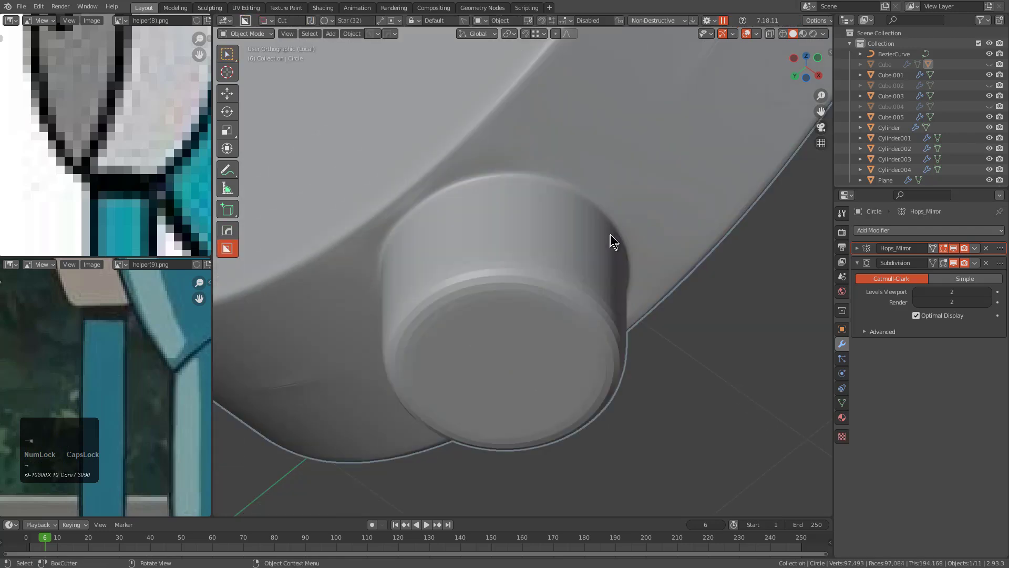
Step: Dissolve the edge loop along the cap's rim strip and check the smoothed surface in Object Mode
scroll(633, 218, up, 6)
shift+middle_drag(620, 237, 573, 287)
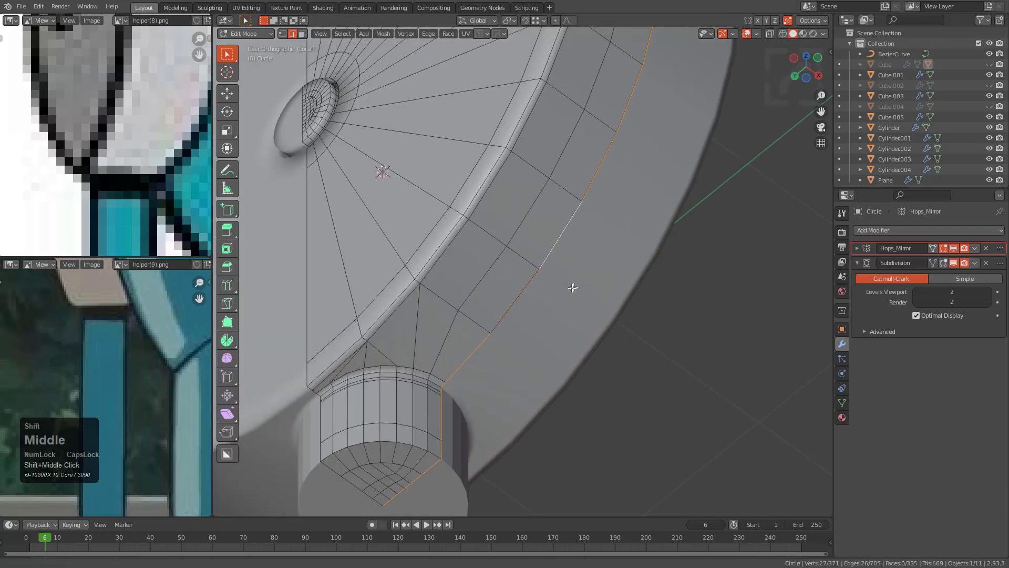
scroll(573, 287, up, 3)
key(ctrl+x)
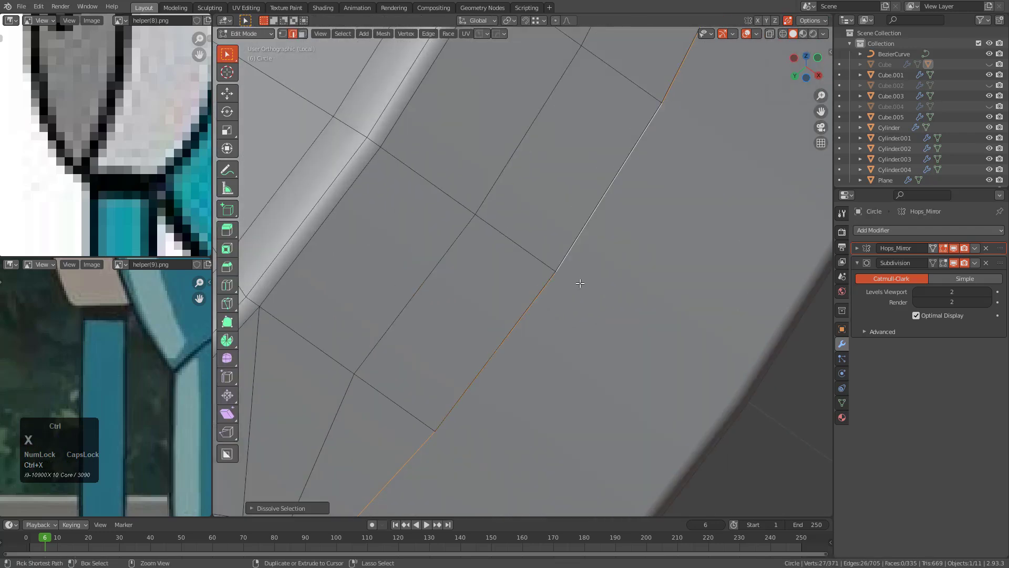
scroll(578, 284, up, 3)
click(571, 291)
key(ctrl+x)
scroll(572, 291, down, 5)
key(ctrl+z)
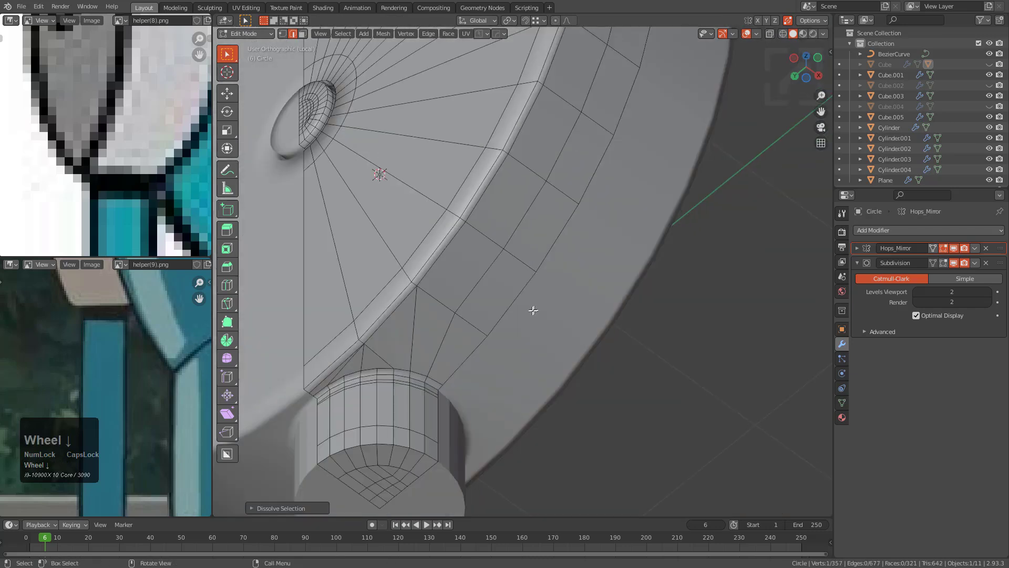
key(ctrl+x)
scroll(535, 302, down, 5)
shift+middle_drag(573, 205, 567, 293)
key(Tab)
middle_drag(534, 211, 528, 266)
key(Tab)
Step: Add supporting edge loops around the stub's end rim, one on the end face and one on the side wall
scroll(528, 266, up, 6)
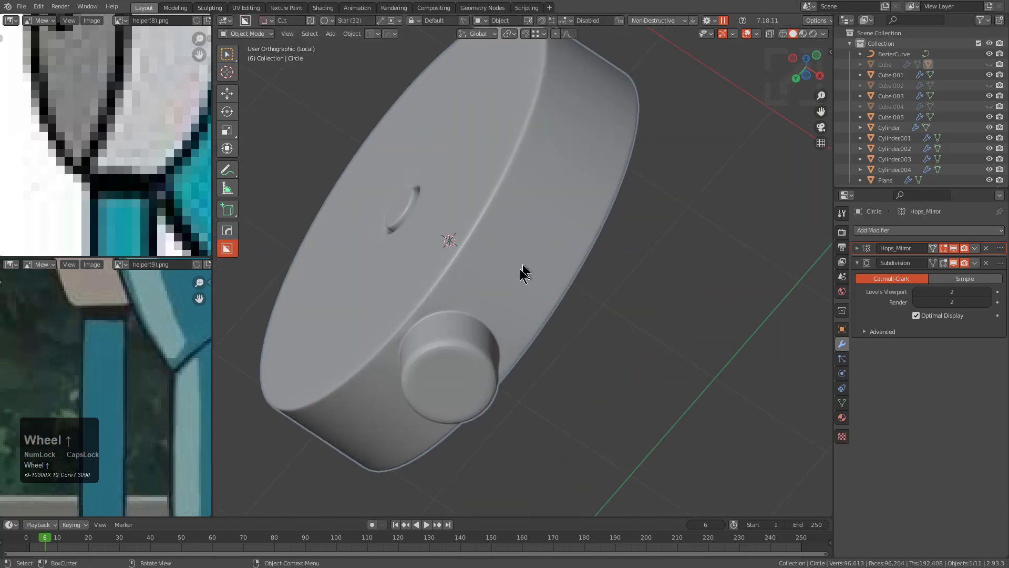
key(ctrl+r)
click(502, 244)
click(510, 232)
key(ctrl+r)
click(514, 205)
click(516, 211)
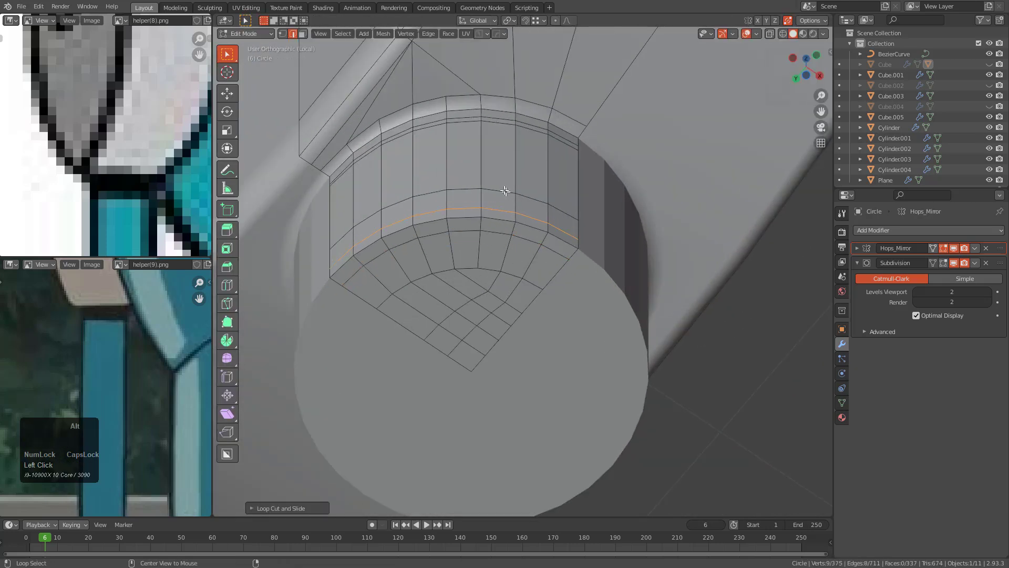
Step: Move the older edge loop on the stub's side wall up along Z towards the cap and inspect the result in Object Mode
alt+click(507, 193)
key(g)
key(z)
click(503, 145)
key(Tab)
scroll(496, 175, down, 7)
middle_drag(497, 176, 472, 259)
key(ctrl+grave)
click(446, 257)
scroll(446, 257, down, 3)
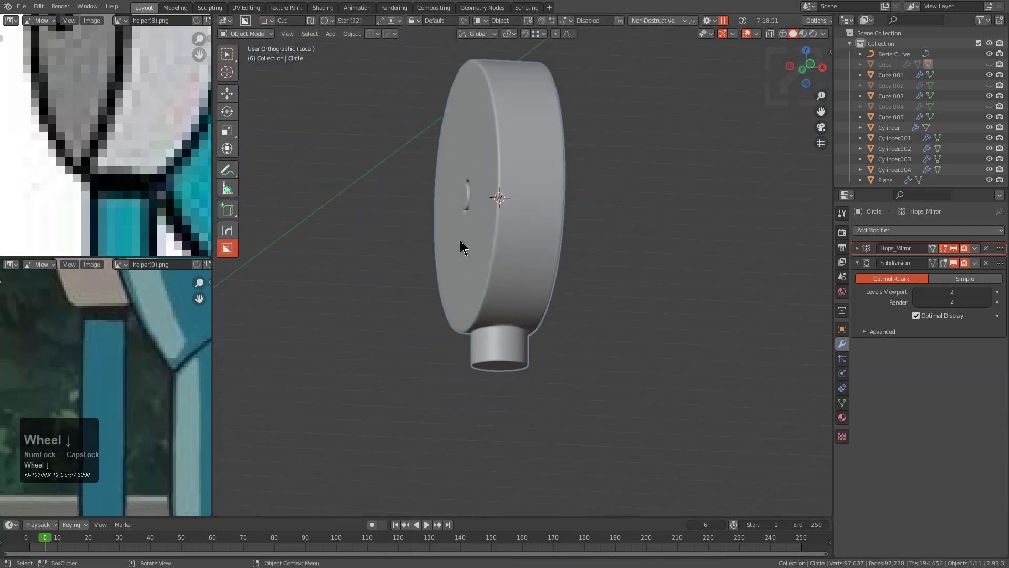
Step: Leave local view and mirror the side cap to the torso's other side on X with a new mirror modifier referencing Cube.003
key(KP_1)
key(KP_Divide)
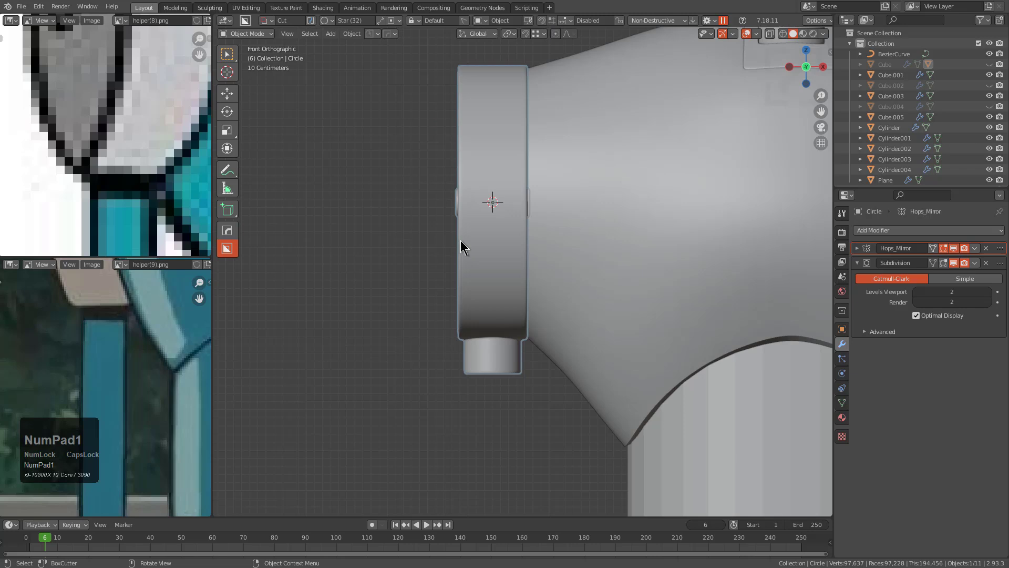
scroll(460, 241, down, 7)
middle_drag(545, 216, 553, 269)
scroll(554, 268, up, 3)
shift+click(556, 267)
key(x)
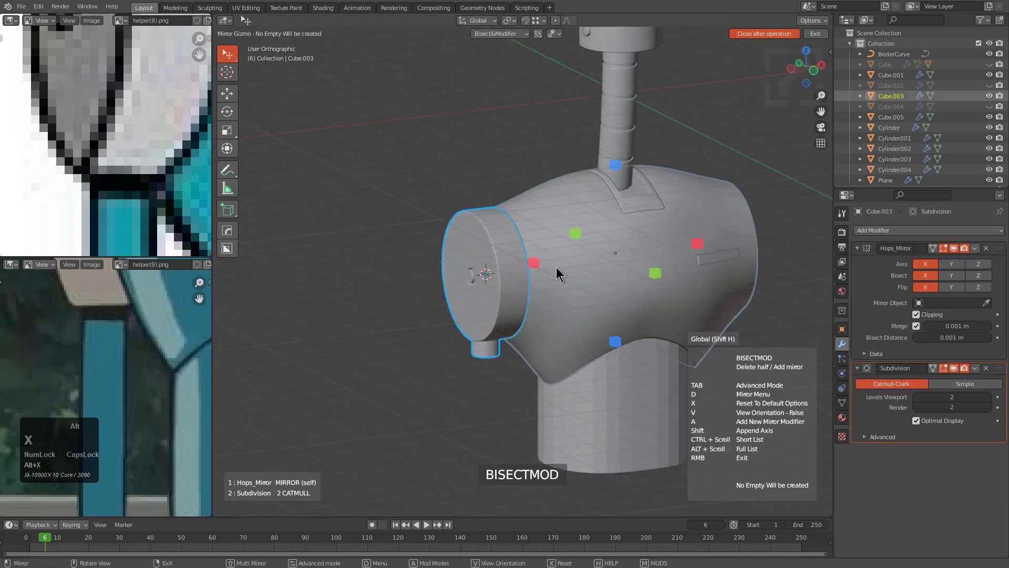
key(x)
middle_drag(544, 263, 531, 268)
key(a)
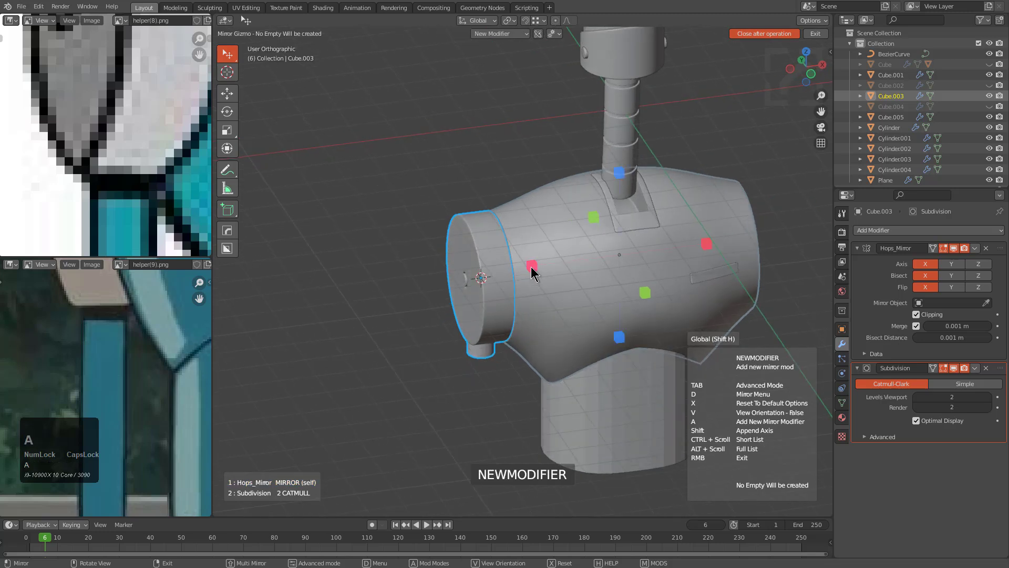
click(532, 271)
key(alt+a)
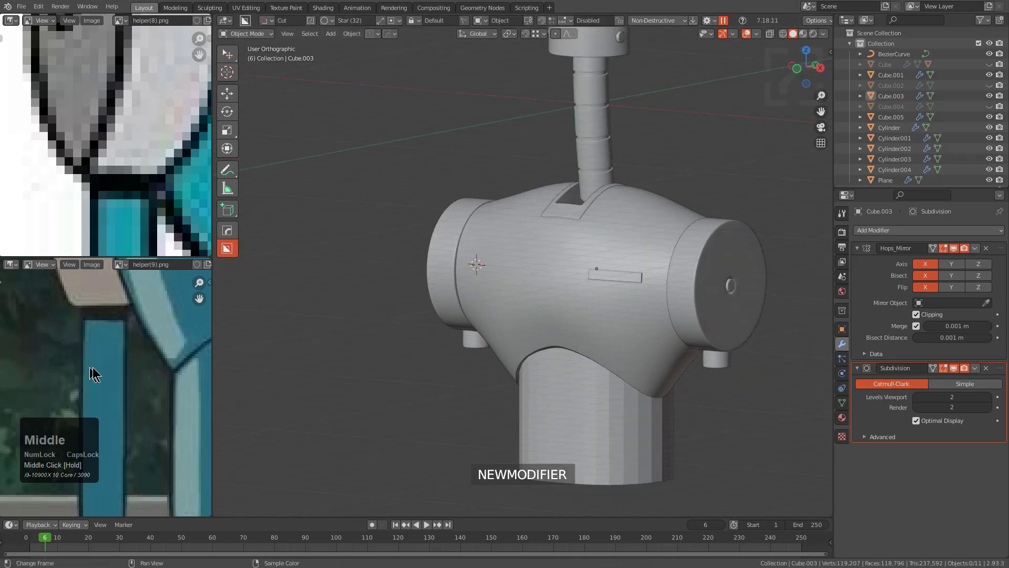
Step: Examine the arm in the lower reference image and compare it with the stub under the side cap
scroll(87, 373, down, 1)
scroll(120, 368, down, 1)
middle_drag(121, 368, 114, 344)
scroll(131, 419, down, 1)
scroll(119, 403, down, 2)
alt+middle_drag(401, 320, 455, 315)
shift+middle_drag(517, 331, 604, 268)
scroll(507, 324, up, 3)
scroll(604, 268, up, 1)
middle_drag(525, 305, 540, 254)
Step: Select the face loop around the stub's side wall and extract it as a separate plate with Curve/Extract
click(541, 263)
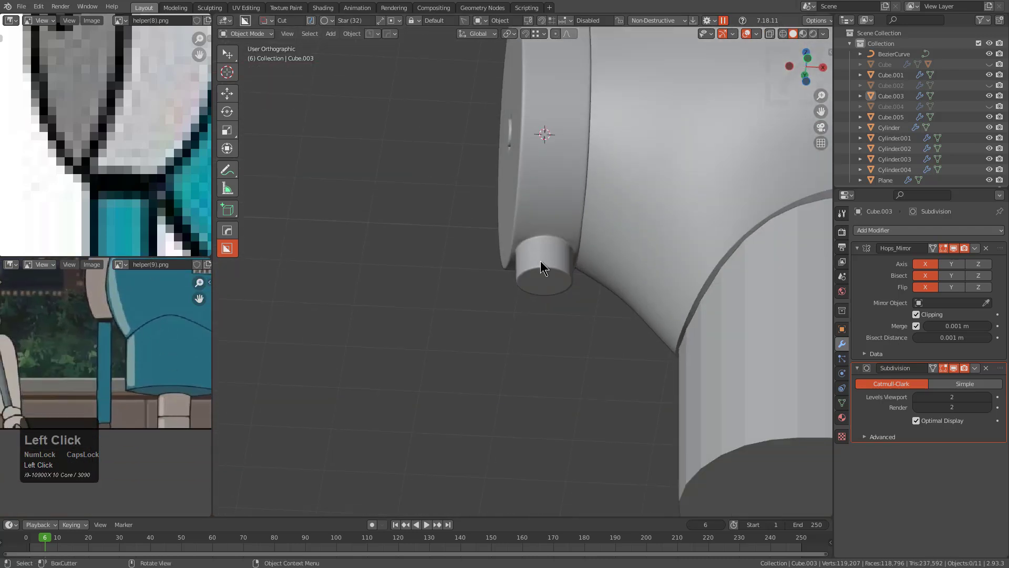
scroll(541, 264, up, 4)
key(Tab)
scroll(545, 291, up, 3)
shift+middle_drag(600, 247, 579, 252)
key(1)
key(3)
alt+click(536, 243)
key(shift+q)
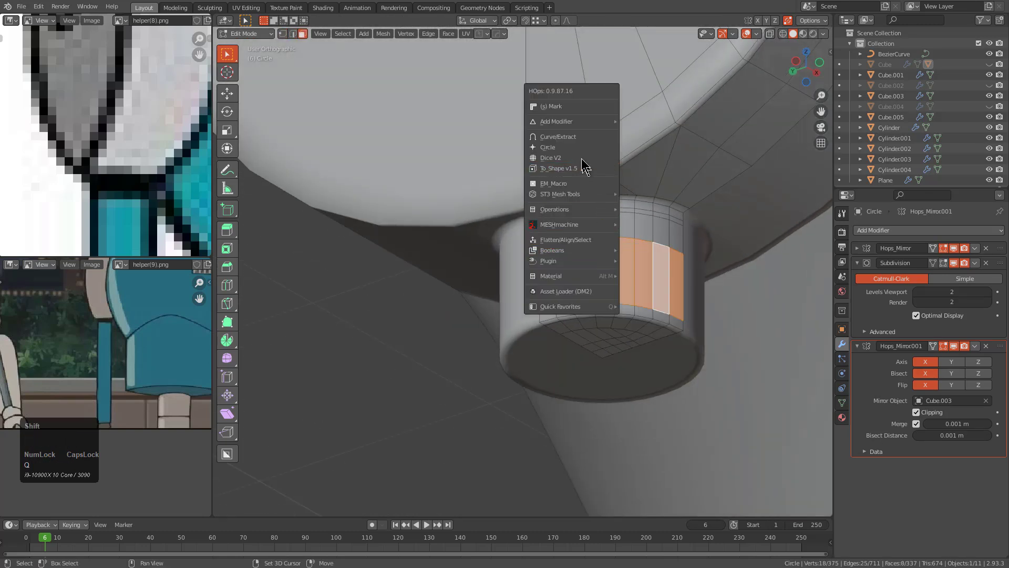
click(597, 140)
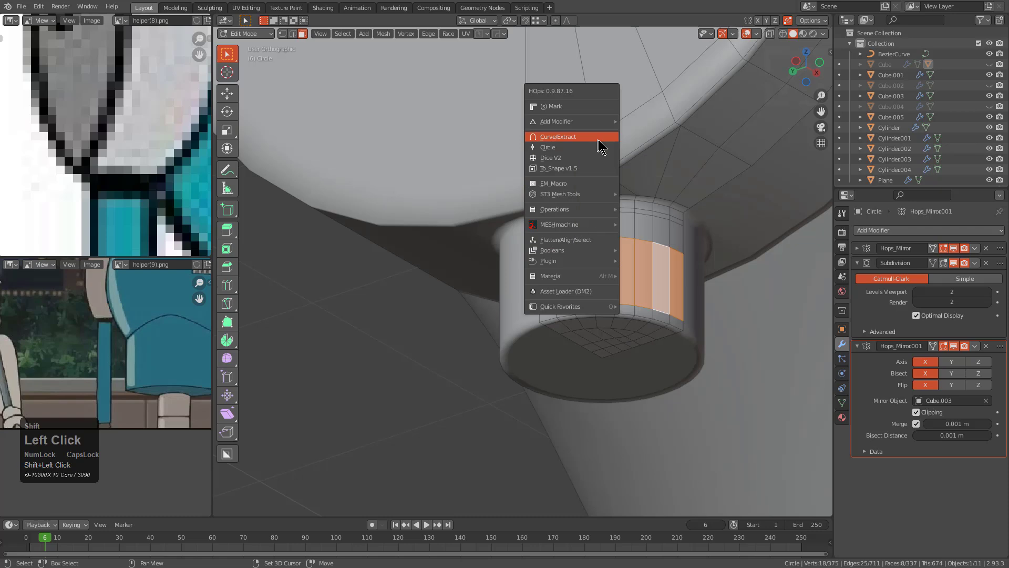
Step: Stretch the extracted plate into a long arm sleeve by moving its lower edge loop down along Z
key(Tab)
key(2)
key(1)
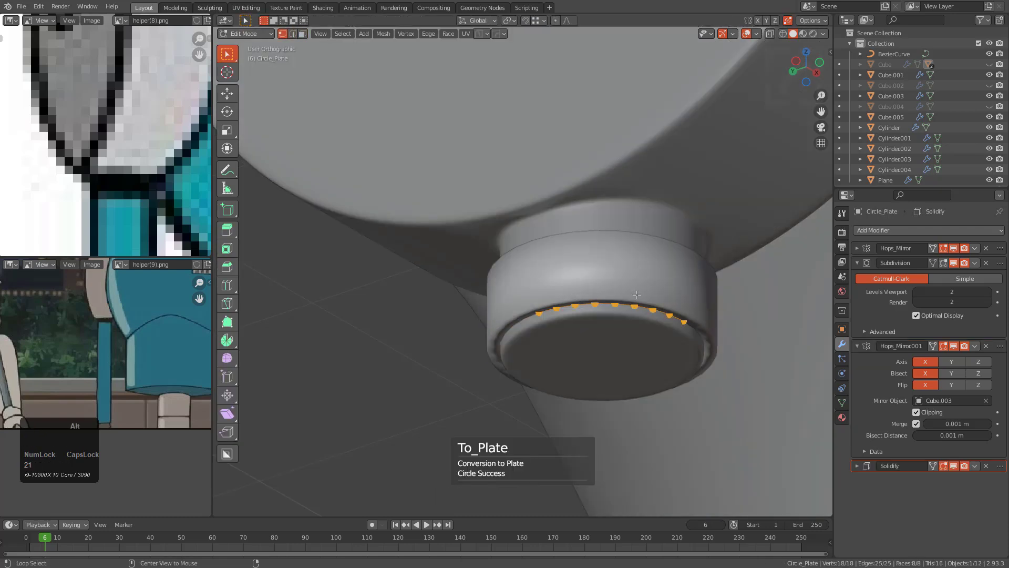
key(alt+z)
alt+click(622, 305)
scroll(622, 303, down, 3)
alt+middle_drag(622, 303, 554, 327)
scroll(567, 261, down, 5)
key(g)
key(z)
click(548, 379)
scroll(548, 378, down, 2)
key(g)
key(z)
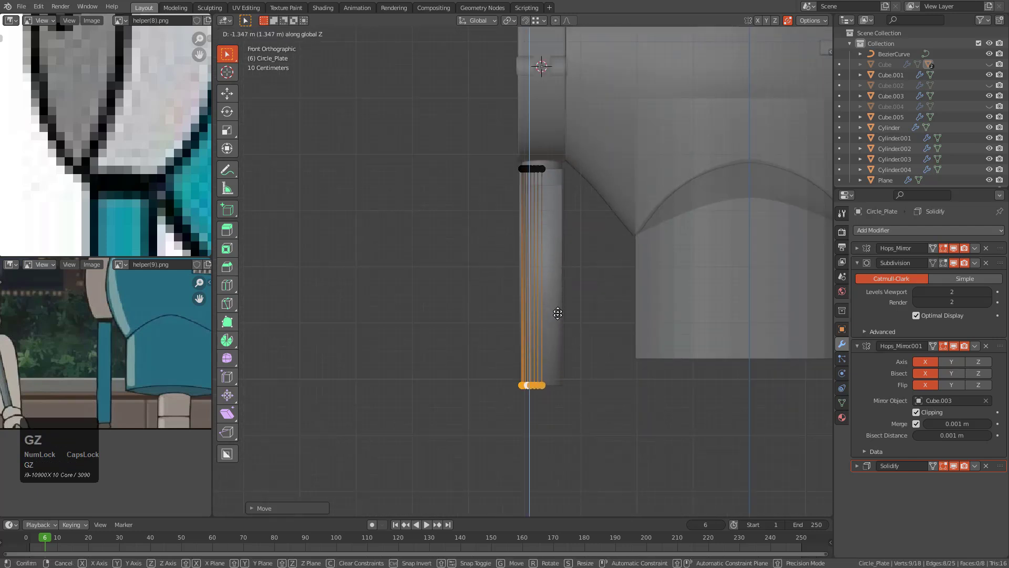
click(555, 341)
Step: Adjust the sleeve's length by moving its lower edge loop along Z to match the arm segment in the upper reference image
scroll(552, 341, down, 1)
scroll(131, 387, down, 2)
middle_drag(131, 387, 125, 352)
scroll(141, 169, down, 5)
middle_drag(130, 214, 128, 66)
middle_drag(126, 184, 124, 128)
scroll(124, 128, up, 1)
key(g)
key(z)
click(616, 386)
shift+middle_drag(587, 333, 554, 279)
key(Tab)
scroll(517, 317, down, 1)
scroll(544, 269, up, 3)
key(Tab)
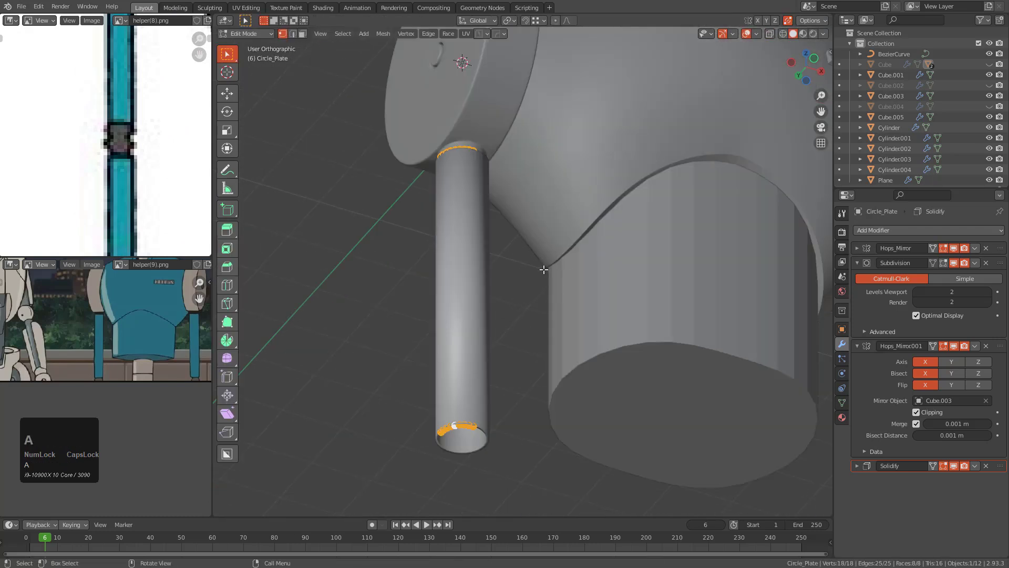
Step: Cut a supporting edge loop around the arm sleeve close to its upper end
key(a)
key(alt+z)
scroll(537, 268, down, 1)
middle_drag(473, 201, 494, 228)
key(2)
scroll(473, 196, up, 3)
scroll(463, 187, up, 1)
middle_drag(462, 165, 488, 259)
alt+click(459, 164)
scroll(488, 259, up, 3)
key(ctrl+r)
click(489, 293)
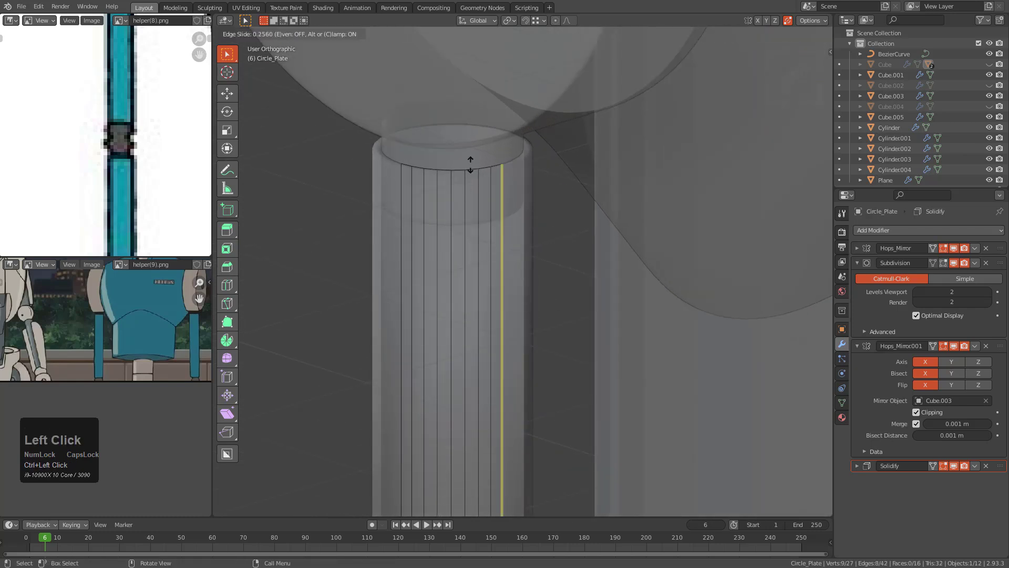
click(523, 316)
Step: Cut a supporting edge loop close to the sleeve's lower end and inspect the tube in Object Mode
scroll(503, 462, down, 11)
shift+middle_drag(515, 435, 594, 228)
scroll(522, 337, up, 6)
key(ctrl+r)
ctrl+click(530, 321)
click(552, 475)
key(Tab)
scroll(552, 475, down, 4)
scroll(584, 365, up, 3)
scroll(595, 231, up, 3)
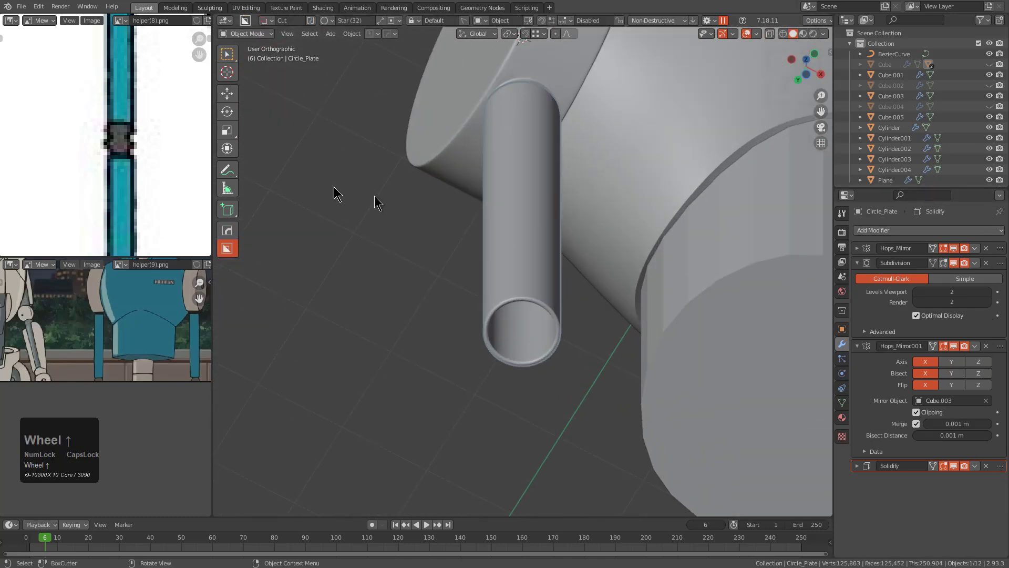
Step: Remove the sleeve's Solidify modifier and fatten the whole mesh outward by about 0.03 m
click(986, 466)
middle_drag(661, 318, 599, 349)
scroll(560, 306, up, 2)
key(Tab)
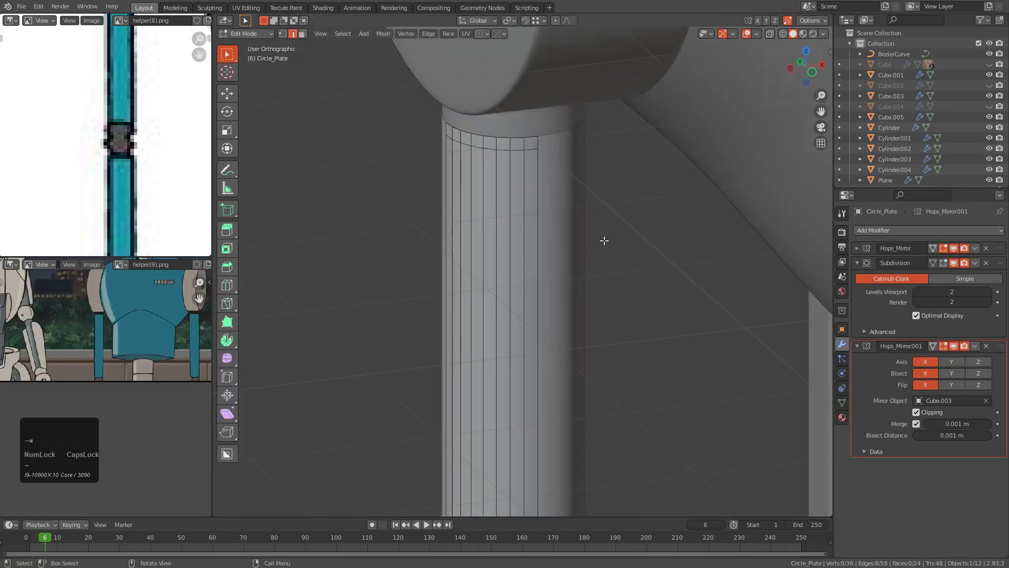
middle_drag(598, 206, 608, 242)
key(a)
key(alt+s)
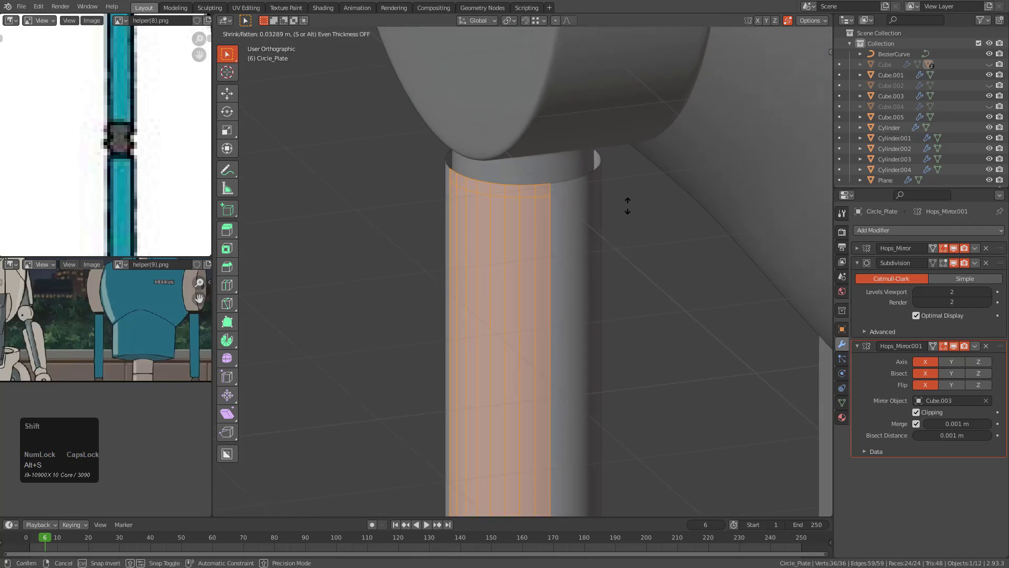
shift+click(627, 201)
key(Tab)
Step: Add a Solidify modifier about 0.037 m thick with rim and offset -1.00, and move Subdivision to the end of the stack
key(q)
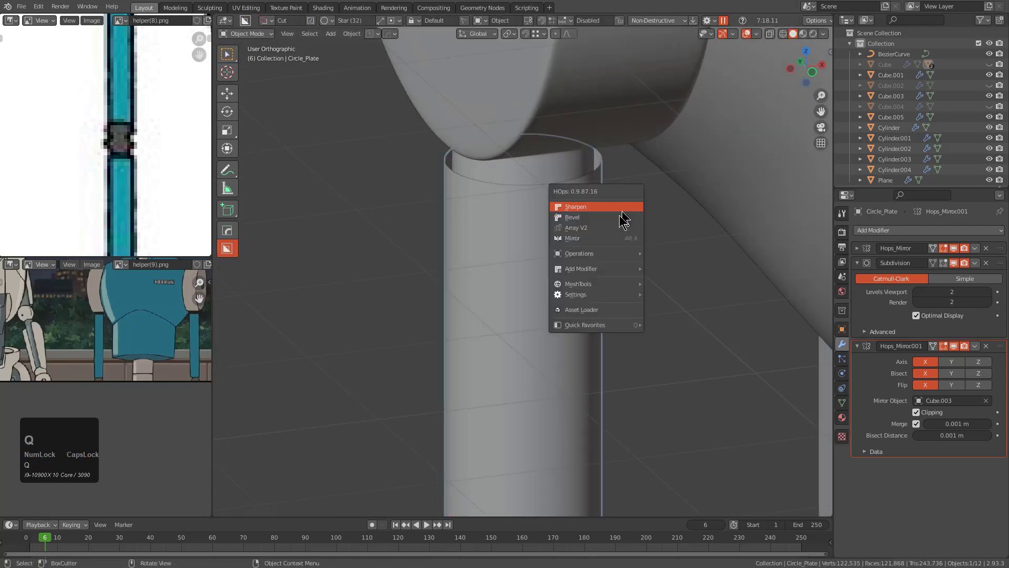
mouse_move(608, 269)
click(664, 280)
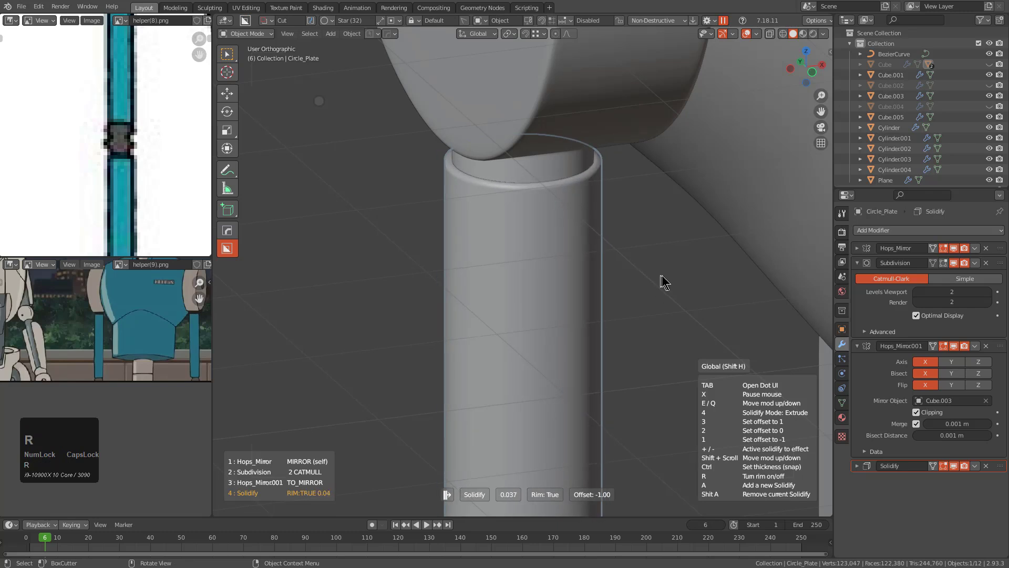
click(646, 274)
middle_drag(646, 275, 572, 314)
drag(999, 262, 994, 405)
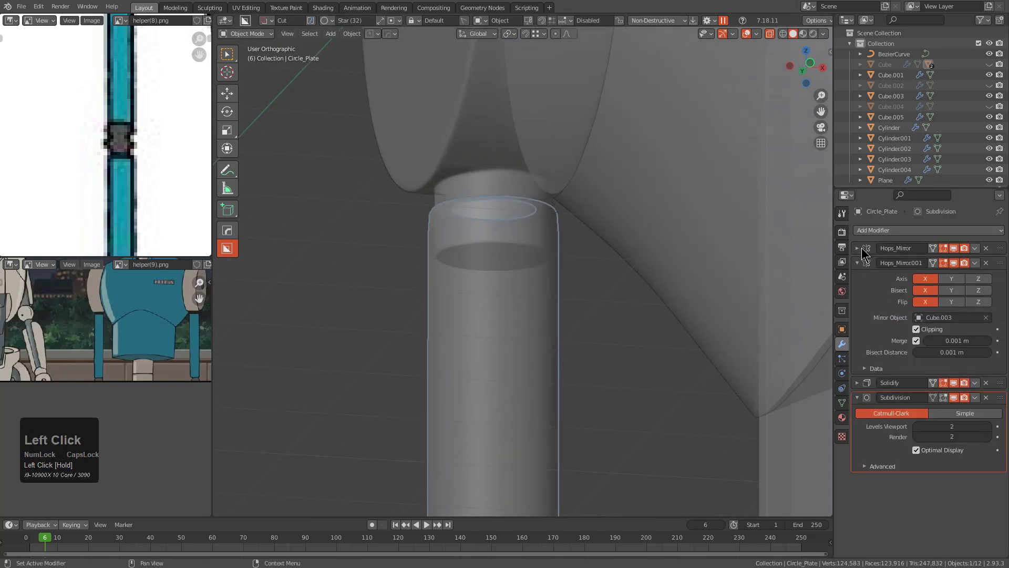
Step: Apply the sleeve's Hops_Mirror and Solidify modifiers, checking what Hops_Mirror001 contributes by toggling its viewport display
click(862, 249)
key(ctrl+a)
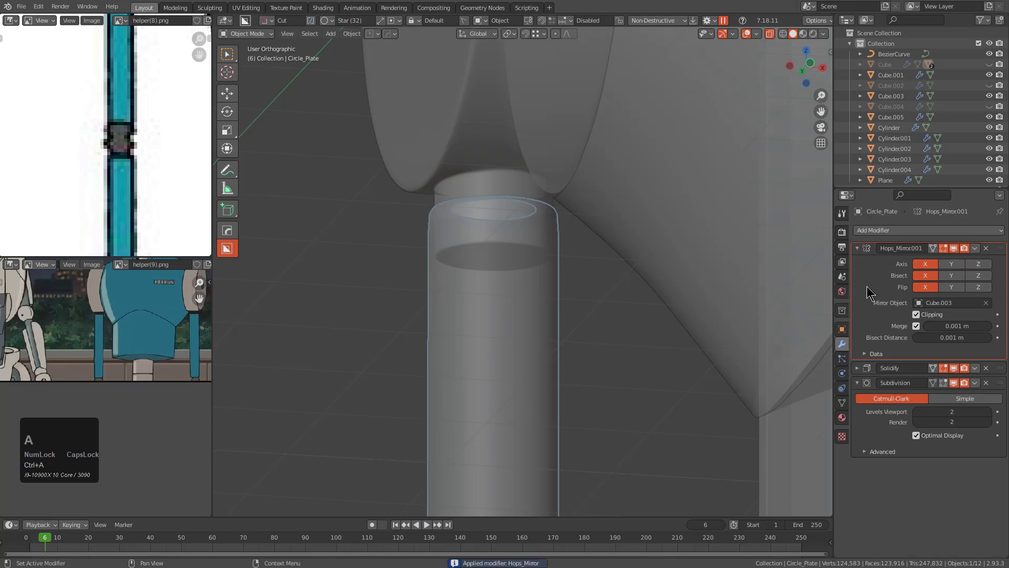
scroll(561, 310, down, 6)
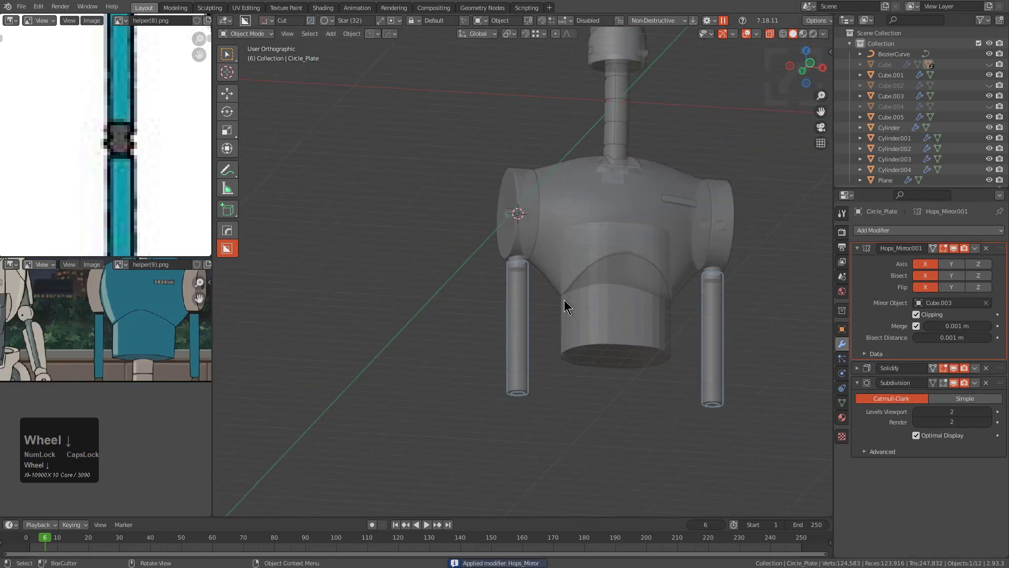
click(955, 248)
click(955, 249)
click(955, 249)
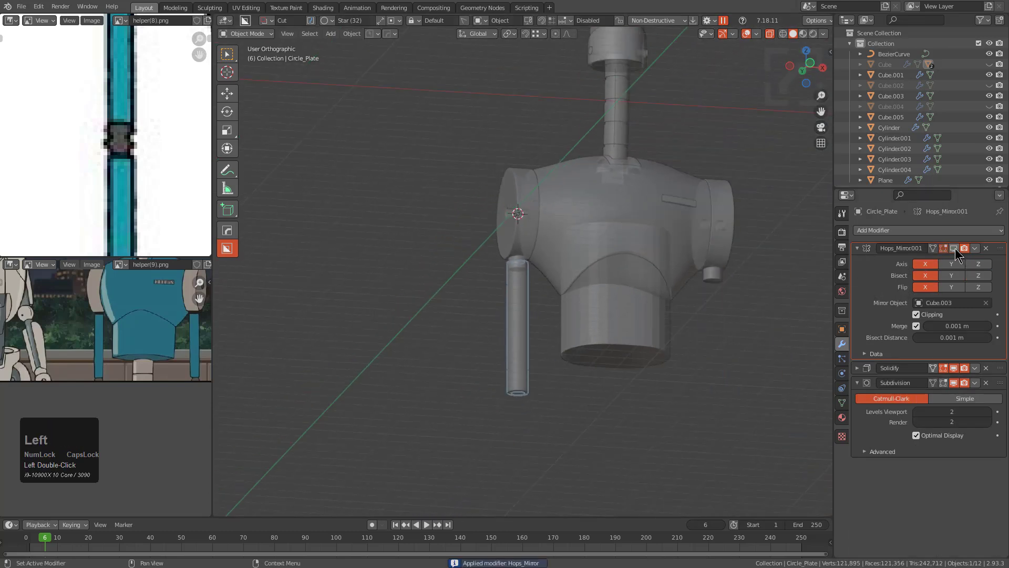
click(955, 248)
scroll(599, 302, up, 4)
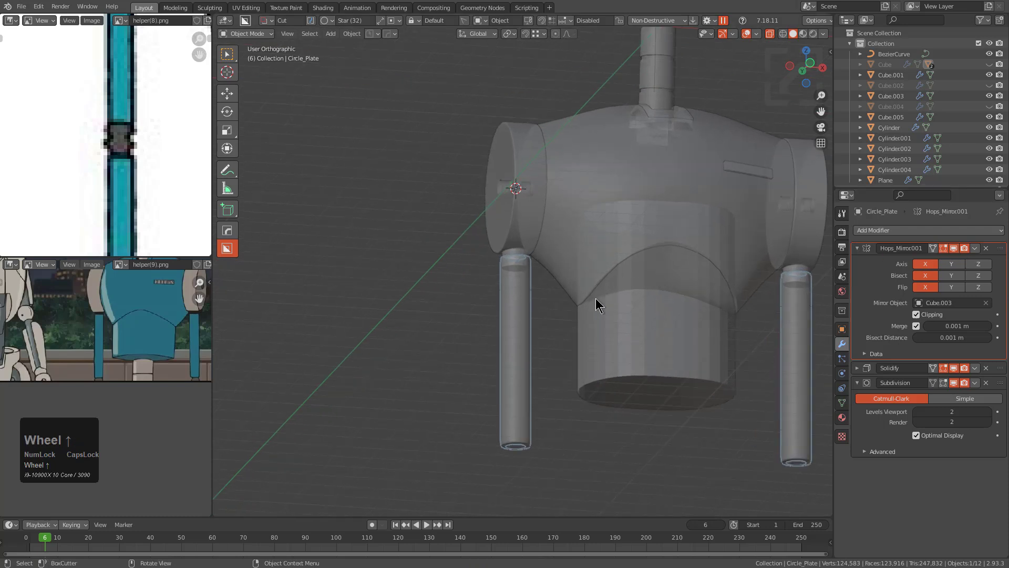
click(876, 370)
key(ctrl+a)
Step: Bevel the outer rim edge loops at both ends of the sleeve with two segments
scroll(517, 282, up, 2)
key(Tab)
middle_drag(512, 260, 522, 292)
alt+scroll(522, 292, up, 2)
key(alt+z)
scroll(522, 292, up, 8)
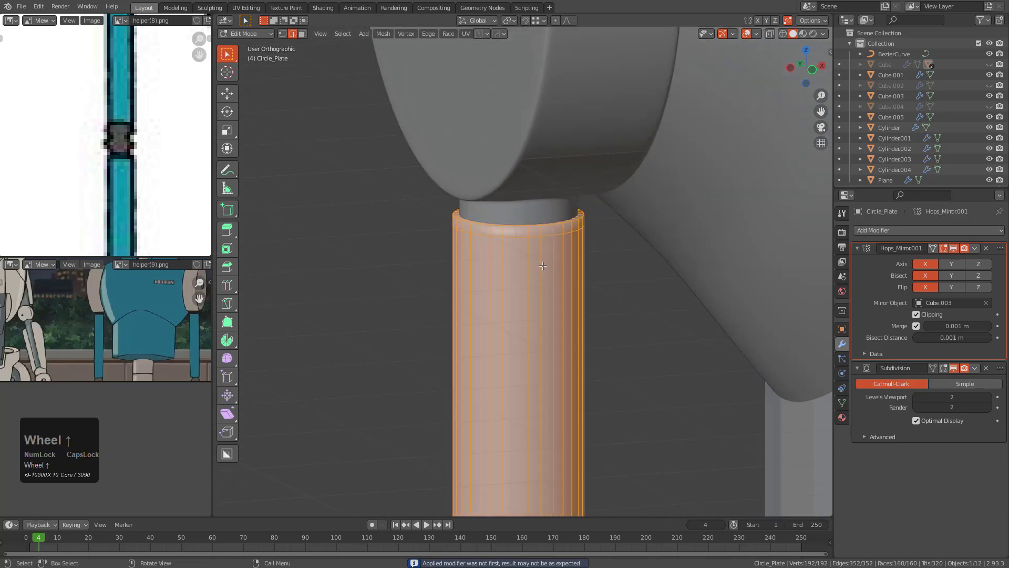
alt+middle_click(579, 169)
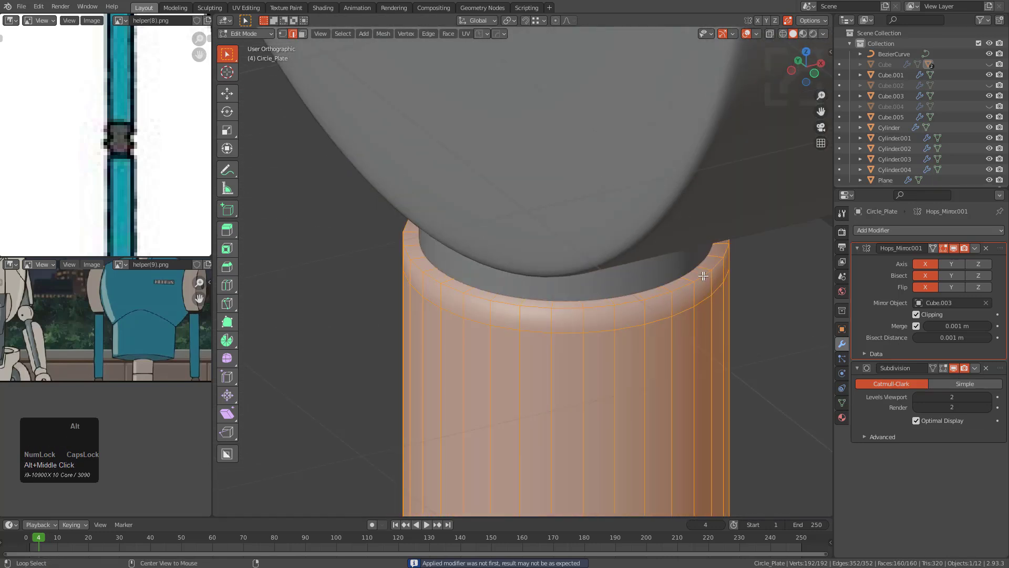
alt+click(704, 276)
scroll(699, 279, down, 6)
middle_drag(597, 371, 581, 135)
scroll(591, 279, up, 2)
scroll(580, 236, up, 2)
shift+middle_drag(579, 331, 566, 150)
scroll(539, 222, up, 3)
ctrl+alt+shift+click(539, 236)
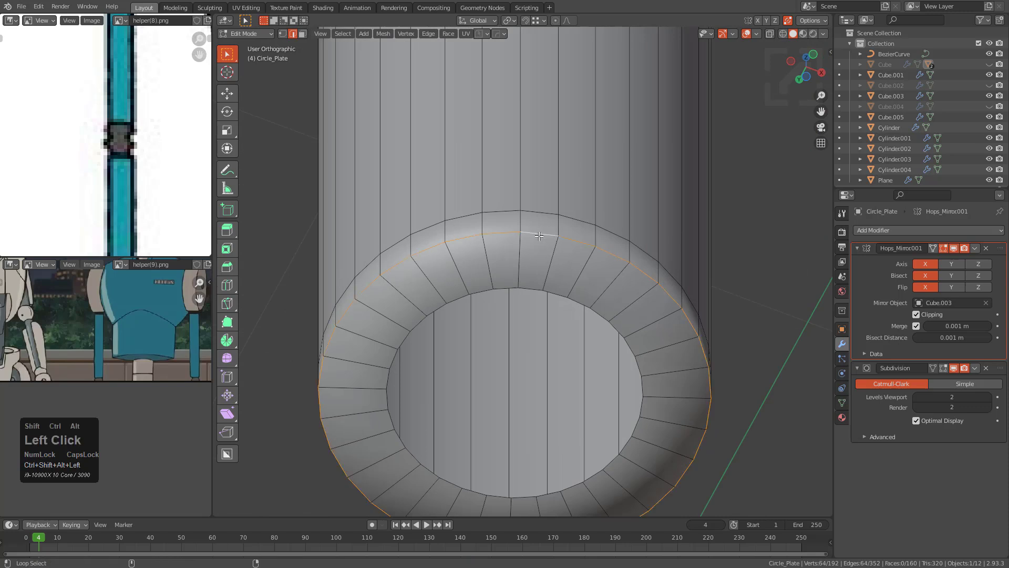
key(ctrl+b)
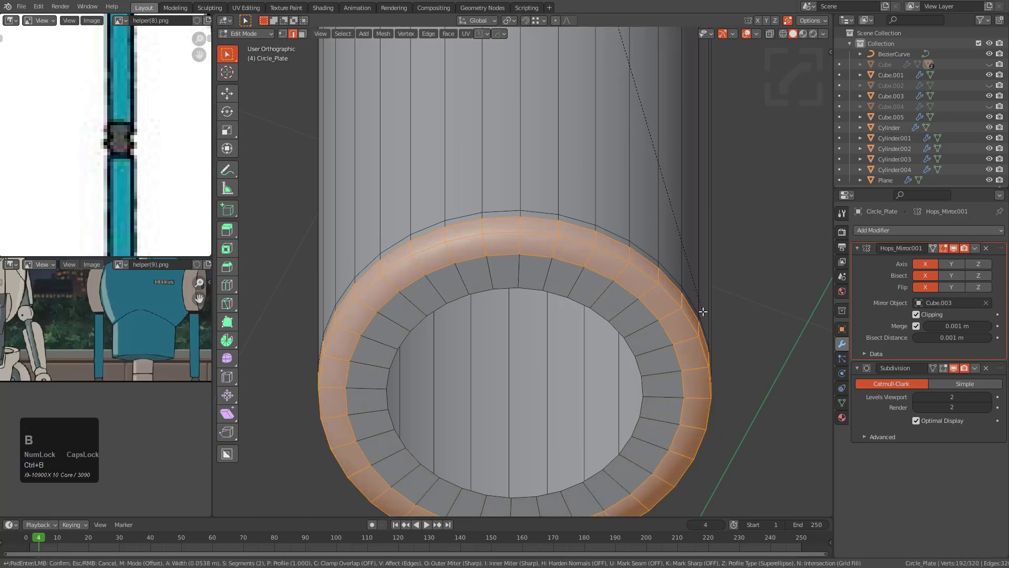
click(658, 282)
Step: Slide the edge loop just below the sleeve's upper rim along the side wall towards the rim
key(Tab)
scroll(561, 251, down, 4)
middle_drag(561, 250, 536, 295)
scroll(545, 289, up, 3)
key(Tab)
scroll(526, 237, up, 3)
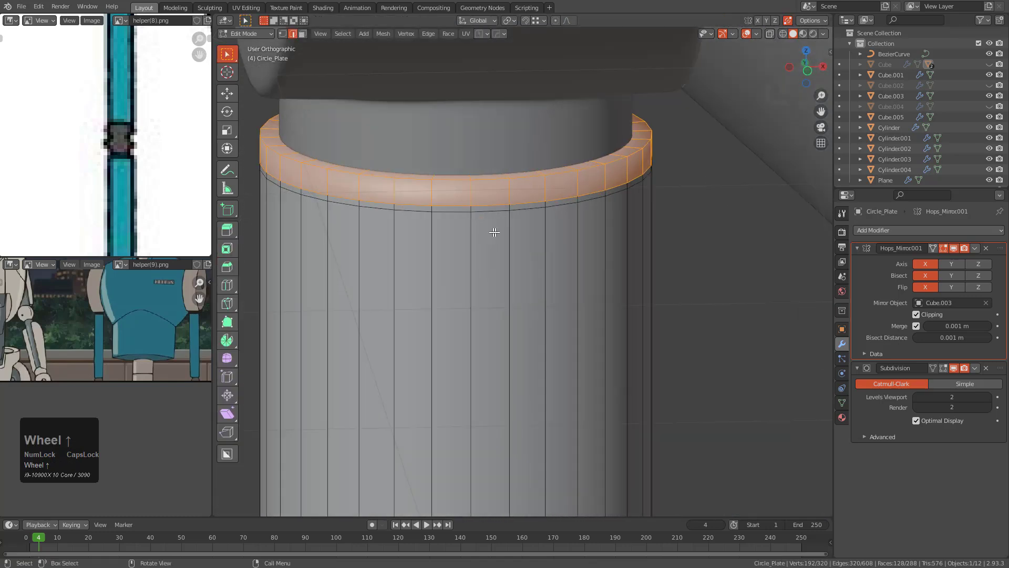
alt+click(512, 190)
key(g)
key(g)
click(521, 176)
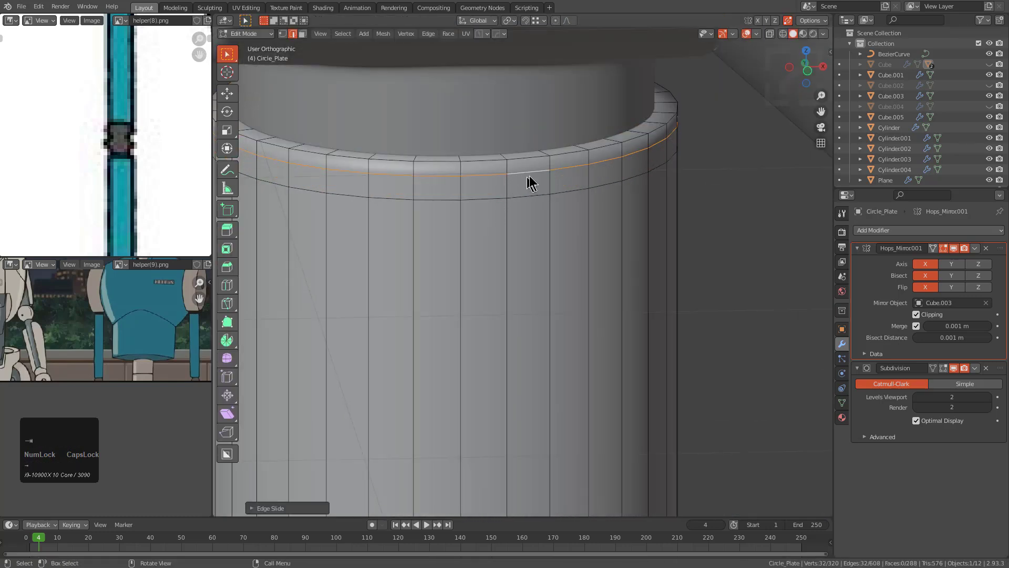
key(Tab)
scroll(506, 176, down, 1)
scroll(506, 172, down, 12)
Step: Deselect the sleeve, check the torso and both arms in front view, and save the file
click(572, 277)
scroll(583, 305, down, 6)
alt+middle_drag(591, 321, 568, 299)
scroll(576, 308, down, 1)
shift+scroll(579, 310, down, 4)
scroll(579, 311, down, 1)
scroll(117, 164, down, 1)
shift+middle_drag(522, 323, 582, 217)
scroll(576, 276, up, 2)
scroll(573, 284, down, 2)
key(KP_1)
scroll(582, 216, up, 1)
key(ctrl+s)
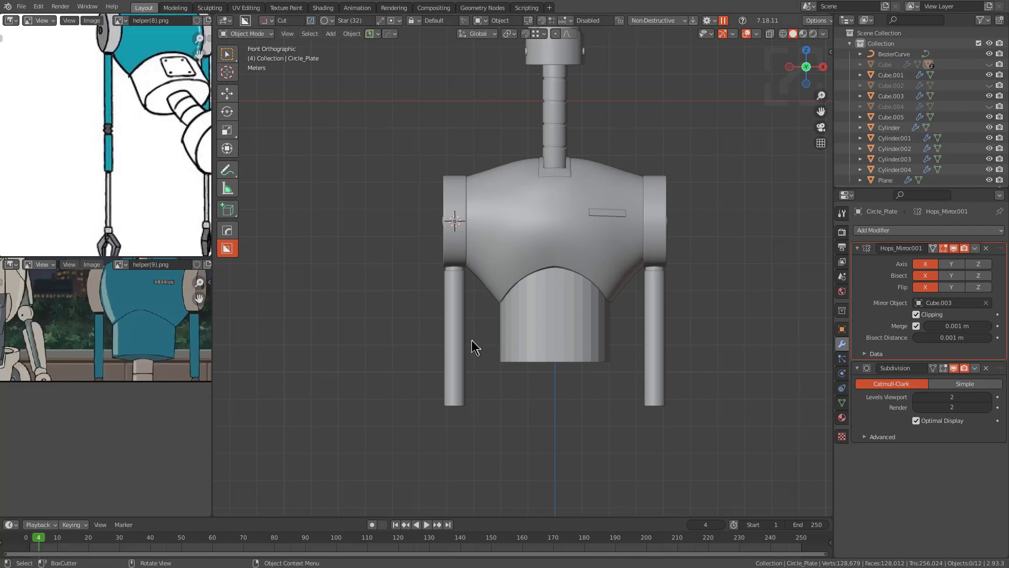
Step: Snap the 3D cursor to the centre of the inner edge loop at the sleeve's lower end
scroll(449, 342, up, 3)
shift+middle_drag(448, 349, 583, 281)
scroll(525, 219, up, 2)
key(Tab)
scroll(593, 290, up, 4)
shift+middle_drag(507, 300, 581, 281)
scroll(581, 281, up, 4)
key(1)
alt+click(561, 247)
key(shift+s)
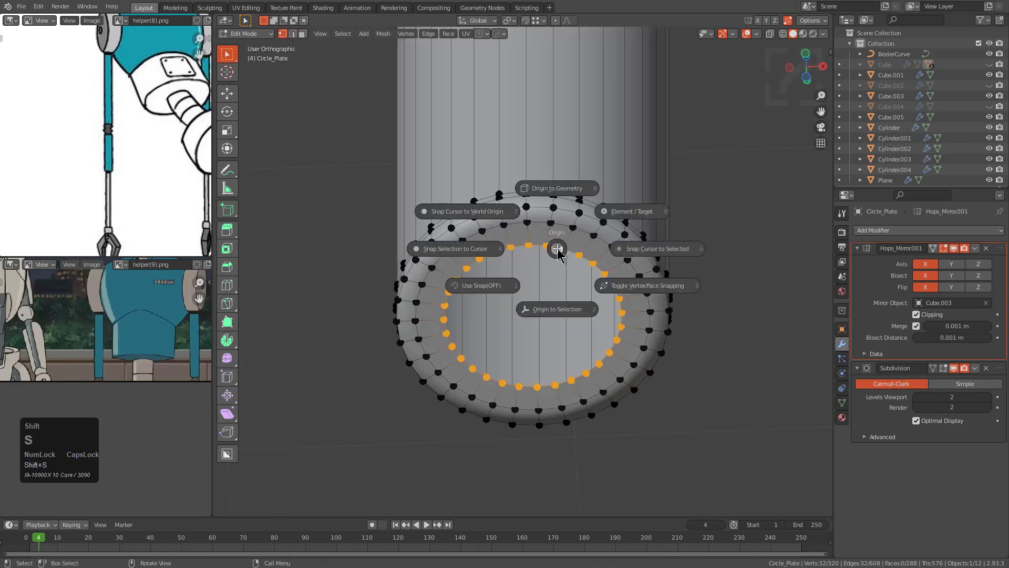
click(639, 261)
scroll(637, 257, down, 3)
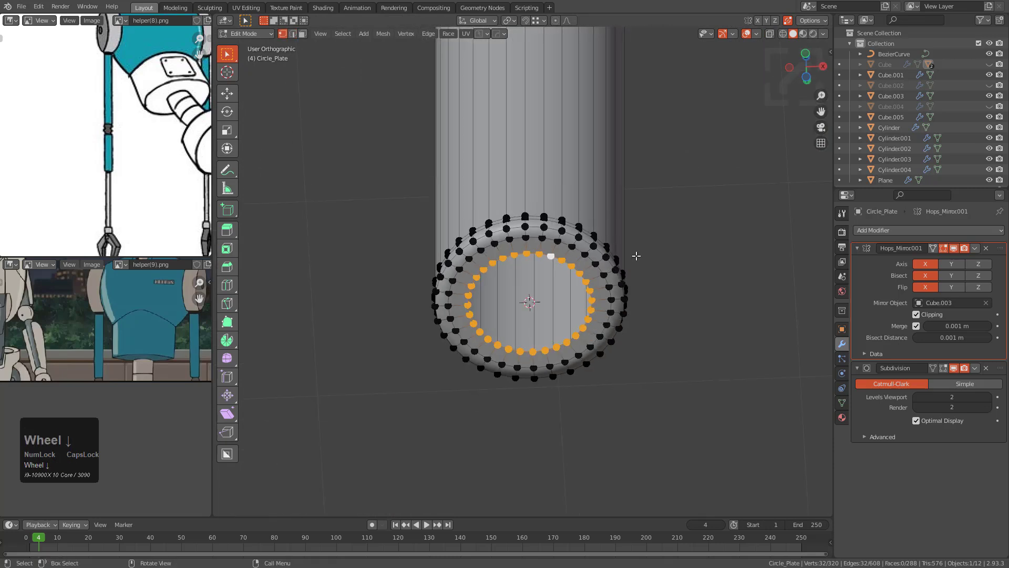
key(Tab)
Step: Add a cylinder at the 3D cursor and move it -1 m along Z, so its upper face meets the sleeve's end
key(KP_1)
scroll(624, 326, down, 3)
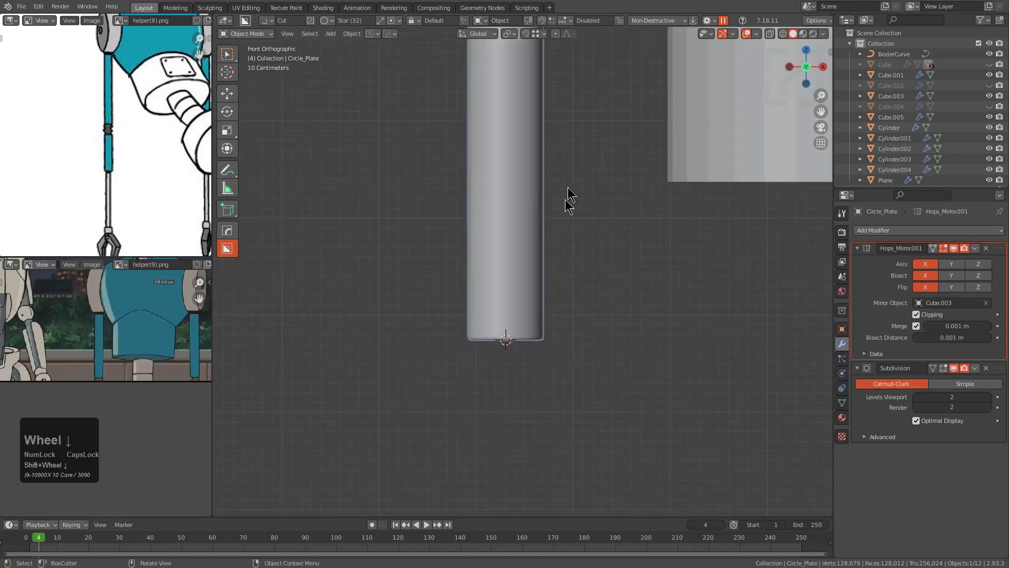
key(shift+a)
mouse_move(565, 221)
click(615, 285)
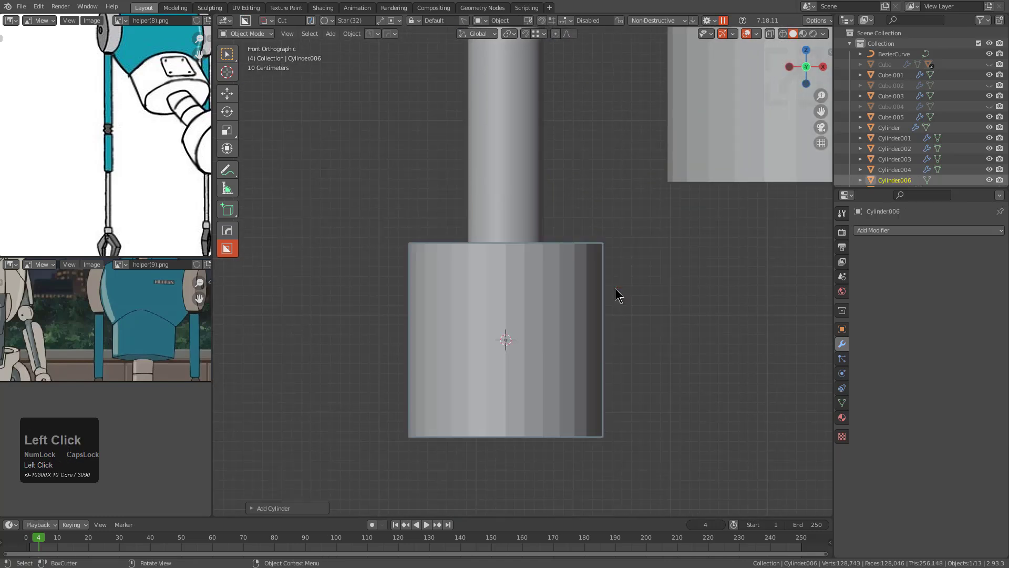
key(g)
key(z)
key(minus)
key(1)
key(KP_Enter)
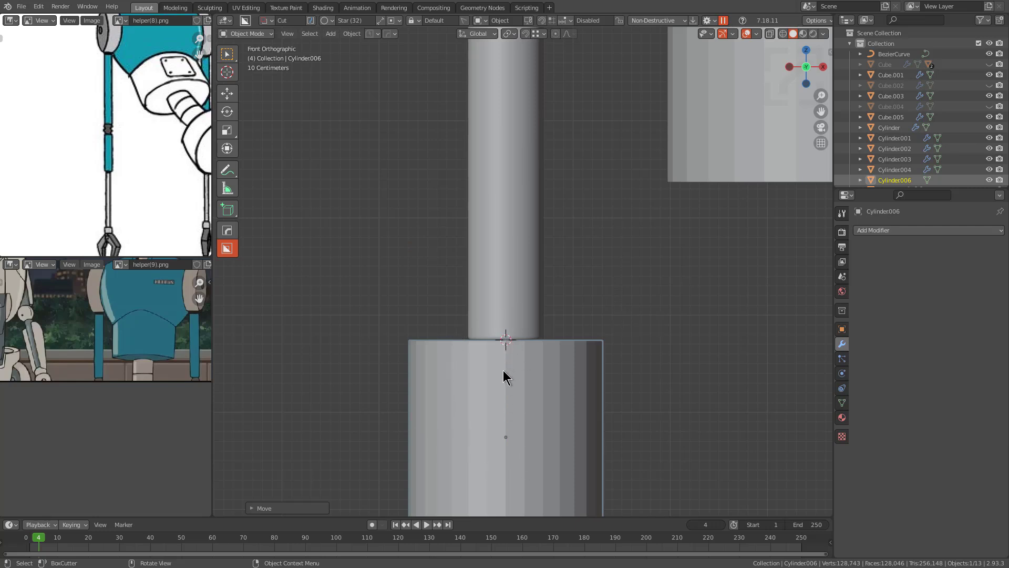
Step: With its origin set to the 3D cursor, scale the cylinder to about the sleeve's width, stretch it about 1.49 along Z, and apply the transform
key(shift+s)
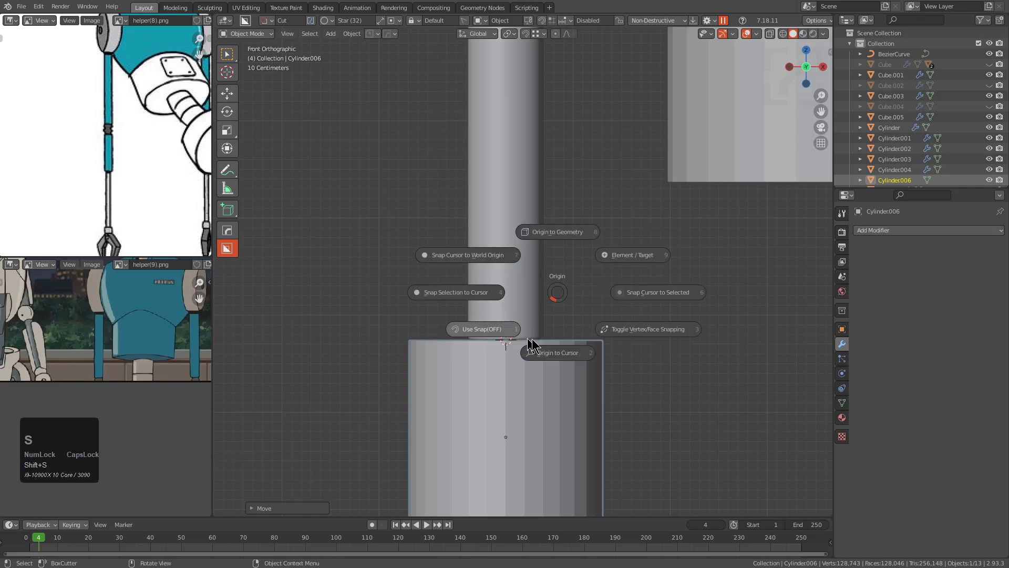
click(565, 360)
key(s)
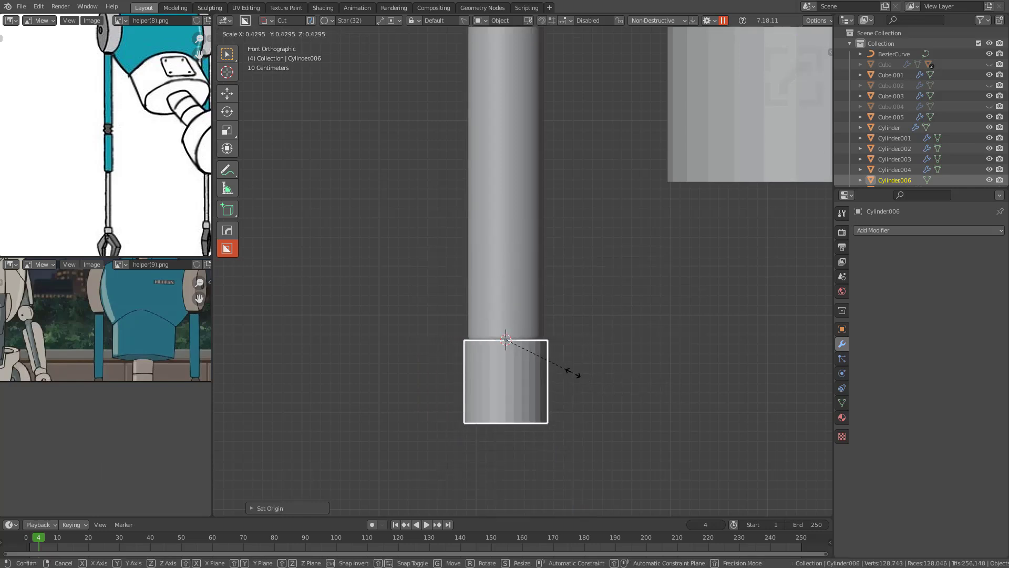
key(z)
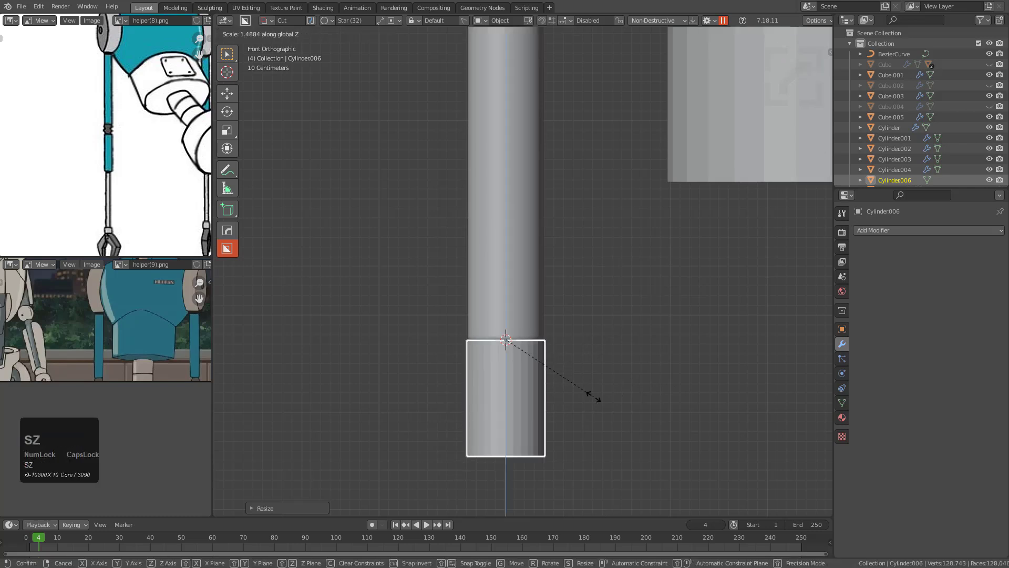
click(592, 396)
key(ctrl+a)
click(570, 399)
shift+middle_drag(545, 401, 542, 316)
scroll(556, 305, up, 3)
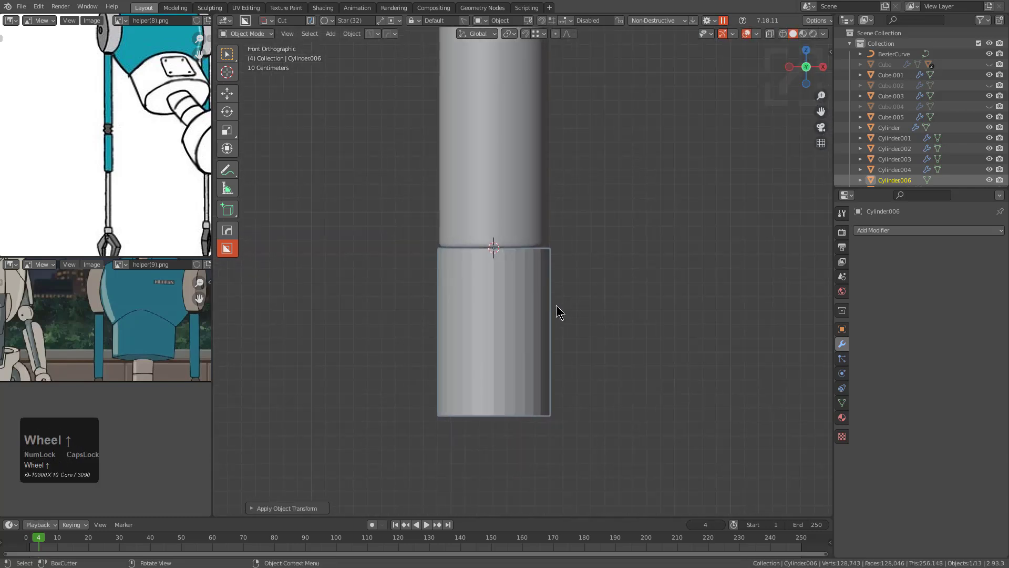
Step: In Edit Mode, add an edge loop around the joint cylinder and slide it about 0.71 towards the lower end
key(Tab)
scroll(544, 310, up, 2)
key(ctrl+r)
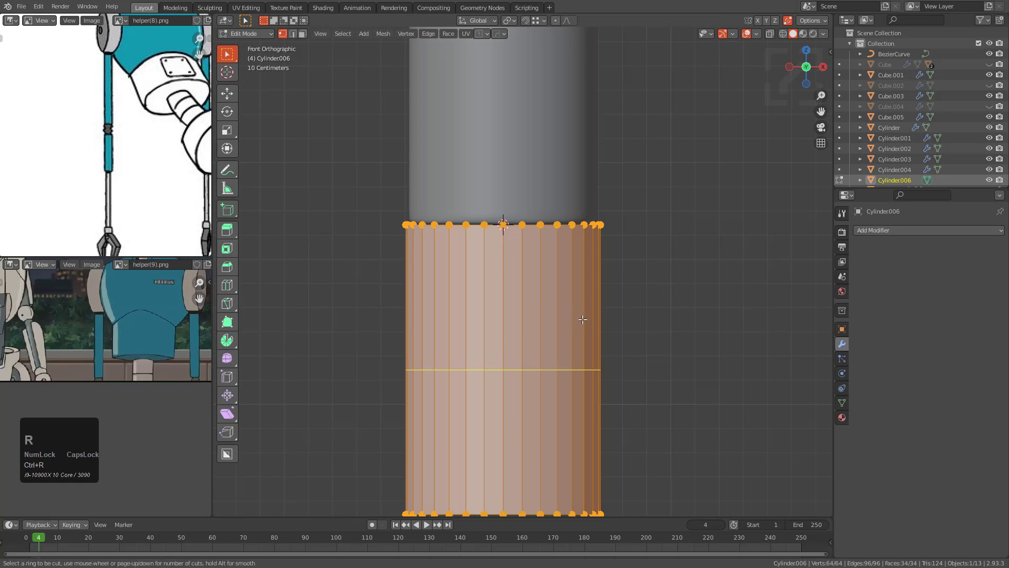
click(580, 368)
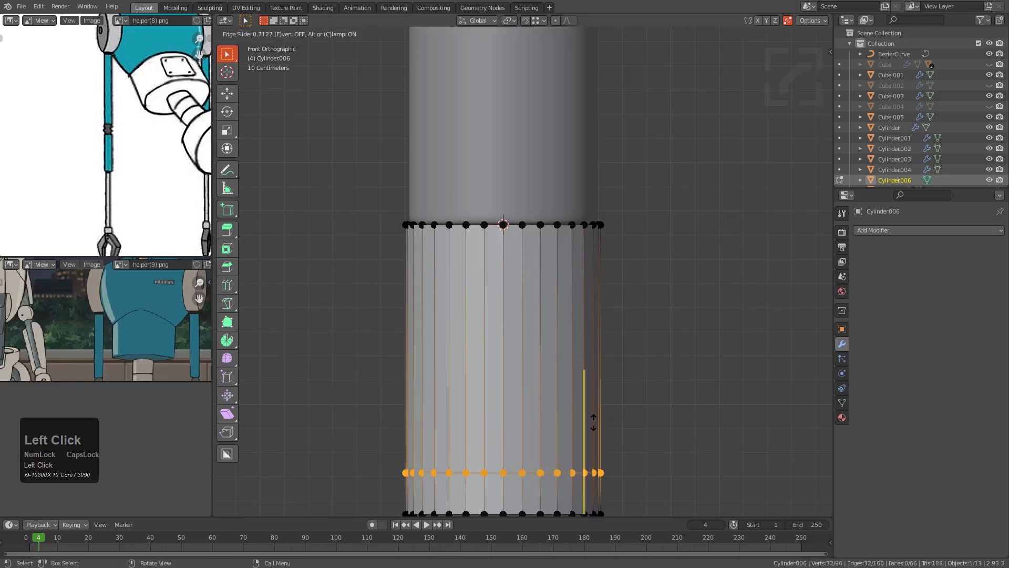
click(593, 421)
Step: Add three evenly spaced edge loops between the cylinder's upper rim and the loop near its lower end
key(ctrl+r)
scroll(573, 362, up, 2)
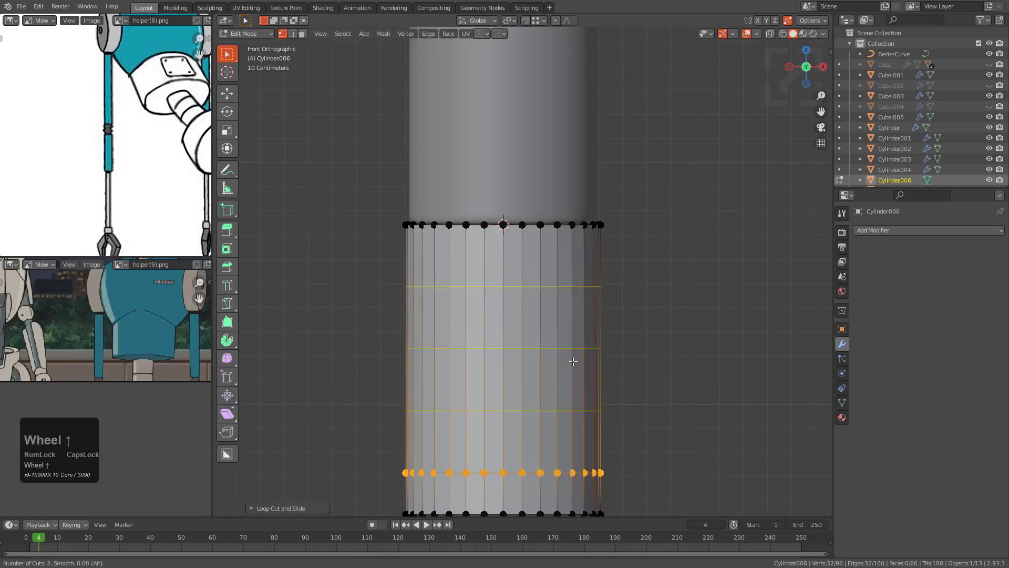
click(573, 361)
right_click(574, 382)
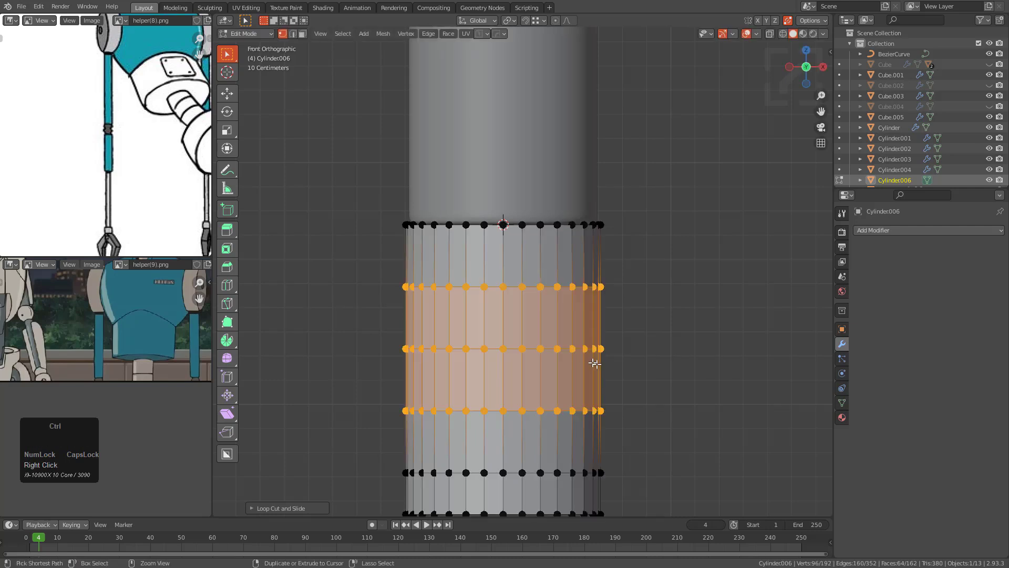
Step: Select the three evenly spaced edge loops and bevel them about 0.09 m with two segments
key(2)
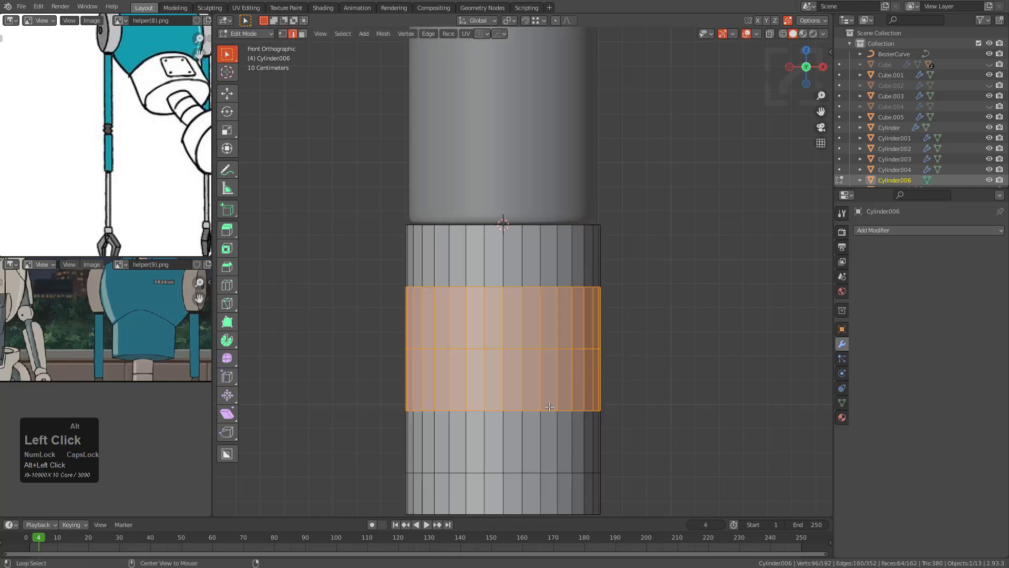
alt+click(549, 407)
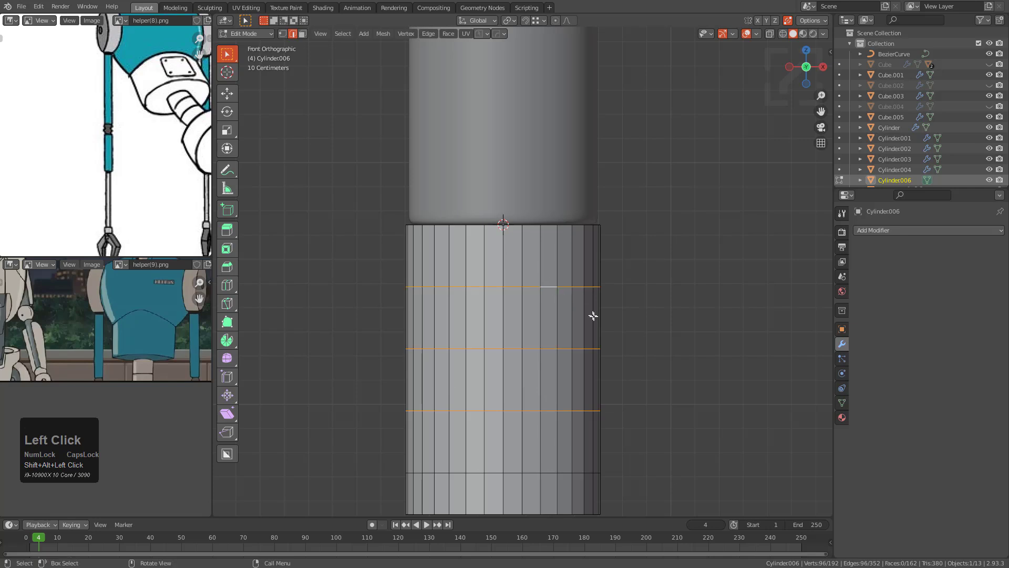
key(ctrl+b)
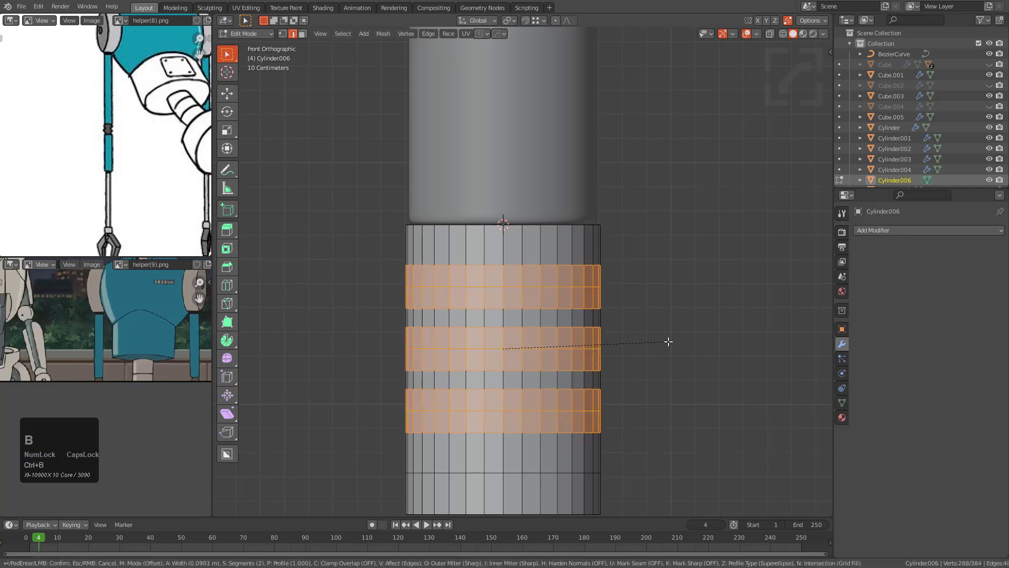
click(663, 341)
alt+click(566, 288)
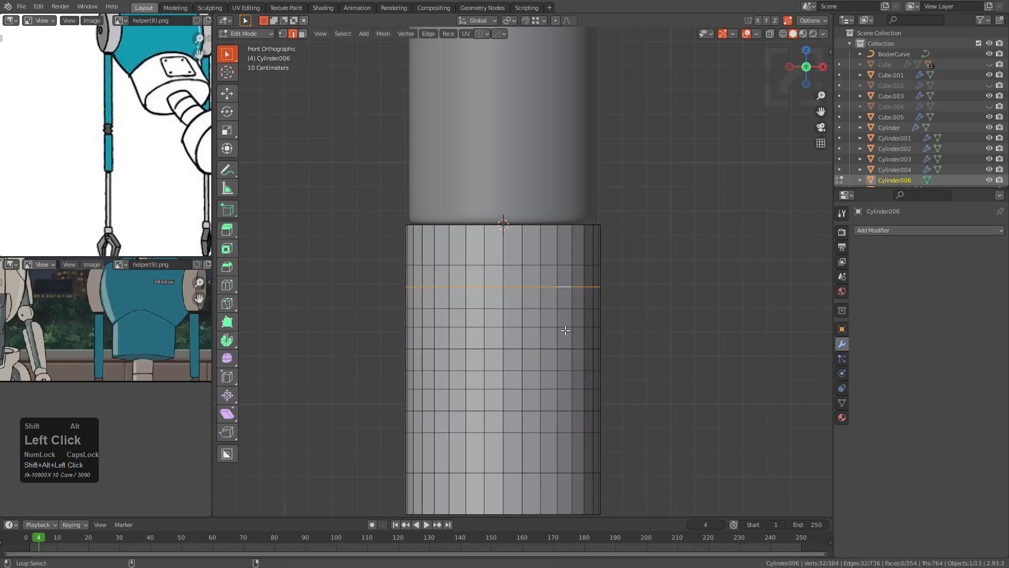
key(alt+s)
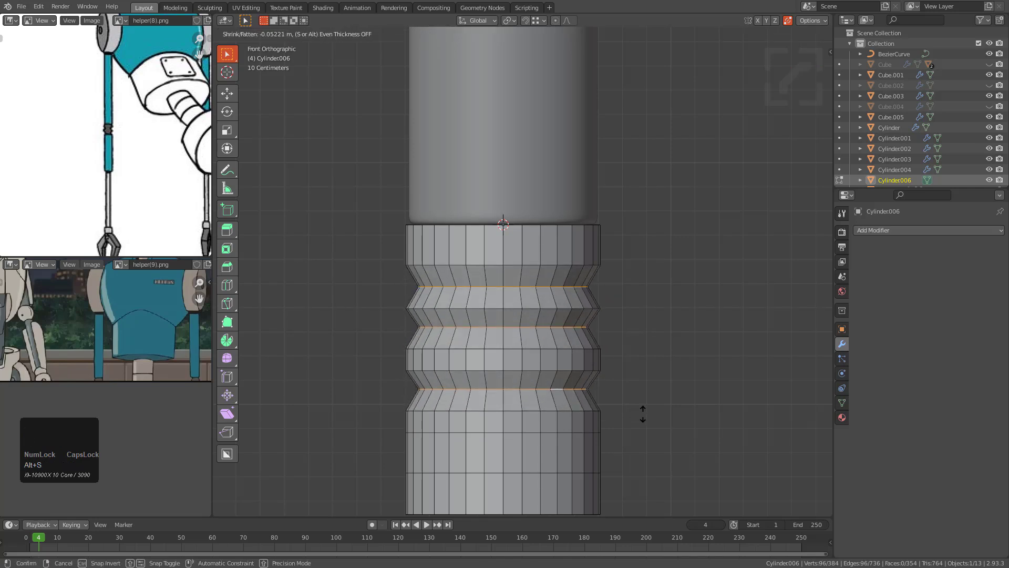
right_click(643, 414)
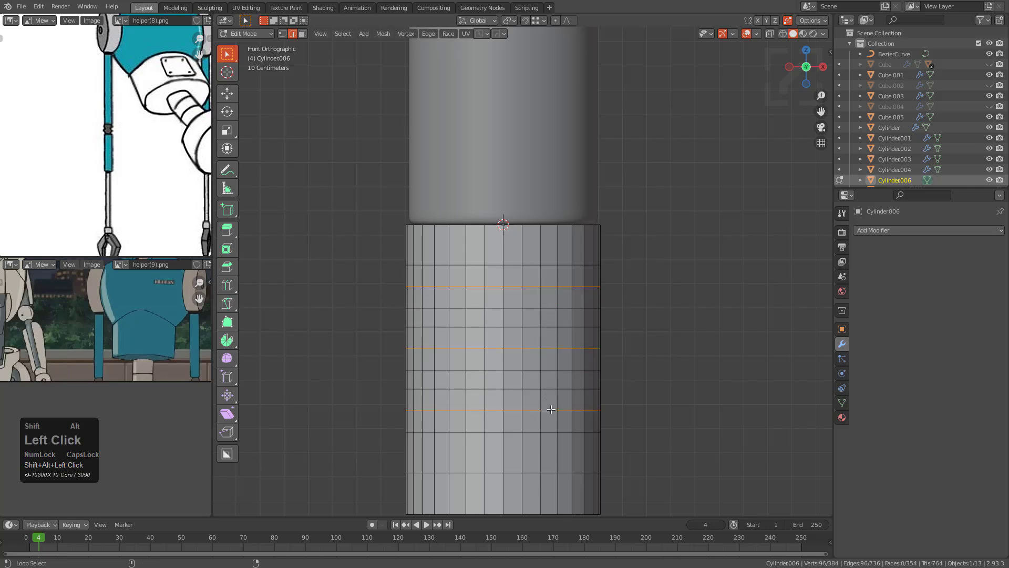
key(alt+s)
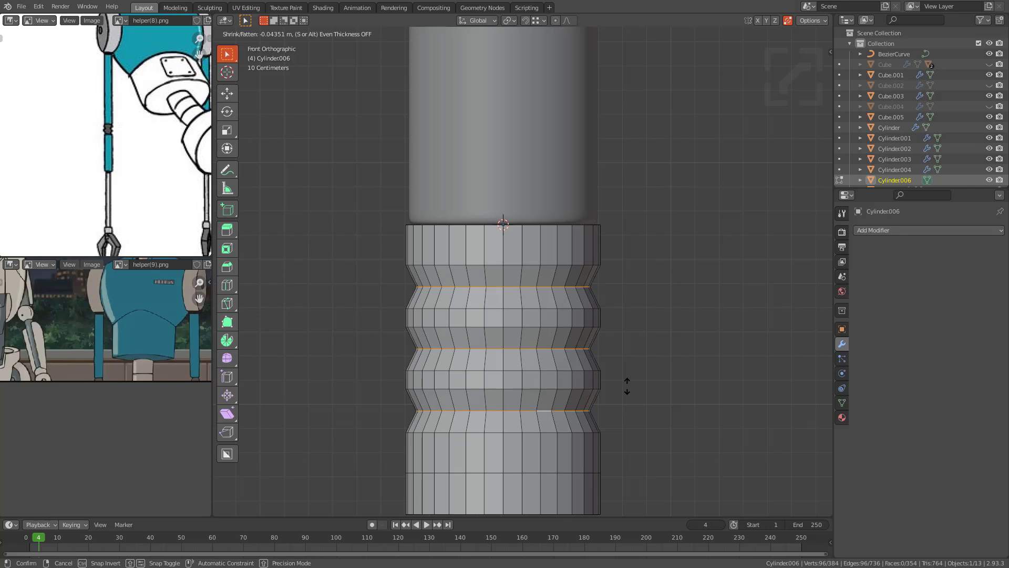
right_click(628, 386)
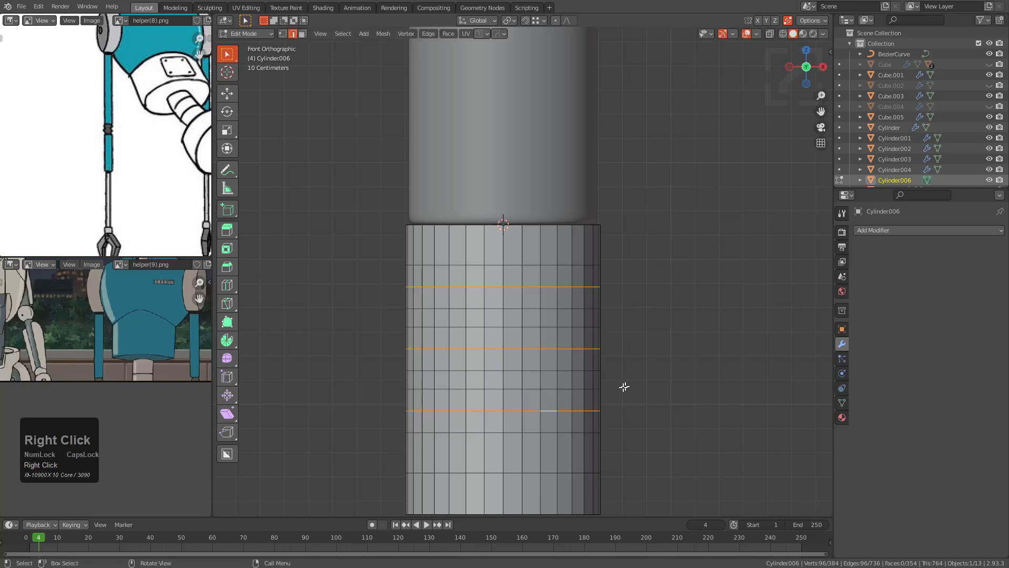
Step: Shrink the centre loops of the upper two beveled bands inward about 0.06 m and check the elbow in the reference drawing
key(alt+s)
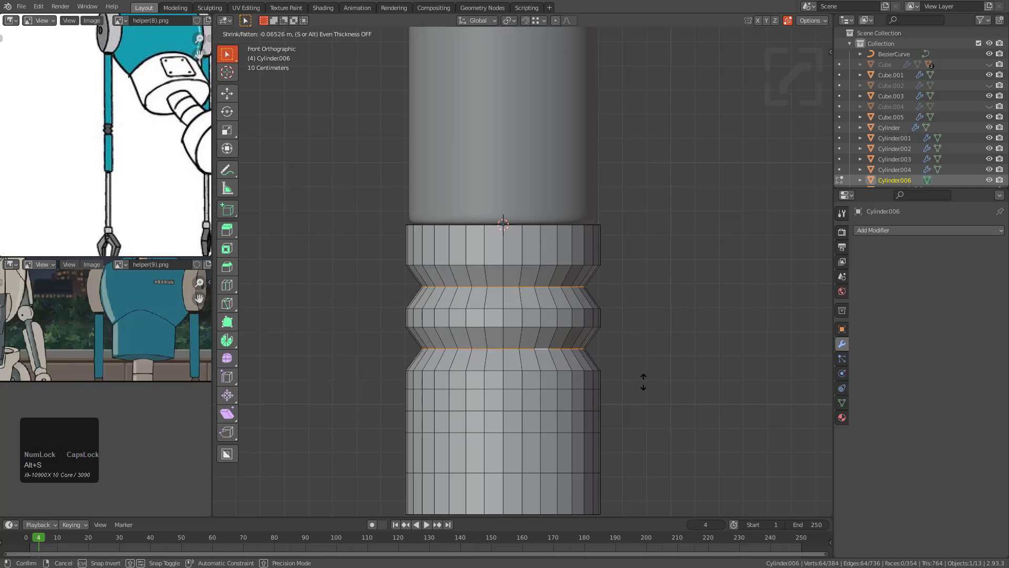
click(649, 381)
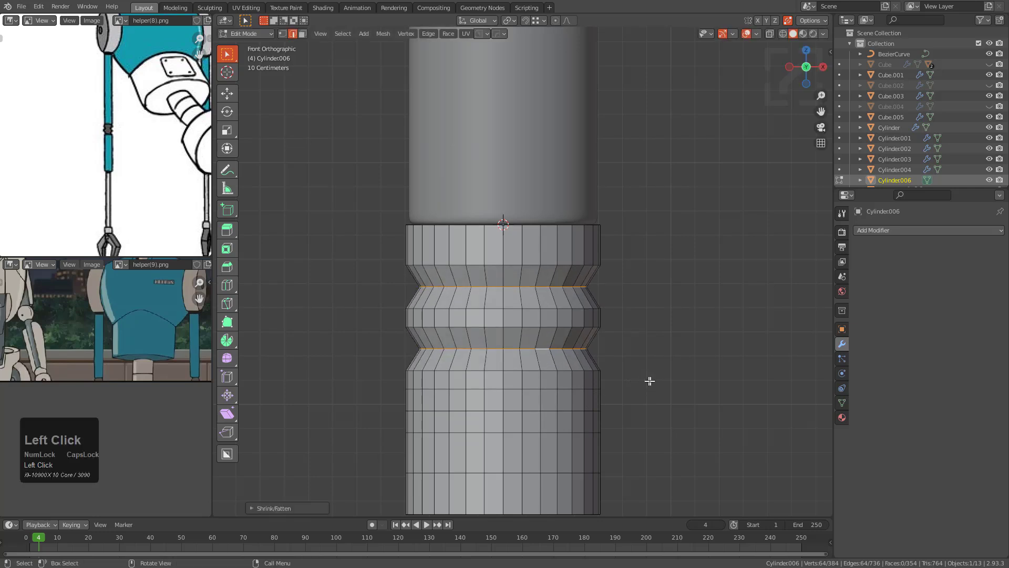
shift+middle_drag(649, 381, 631, 322)
scroll(121, 185, up, 3)
scroll(144, 137, up, 4)
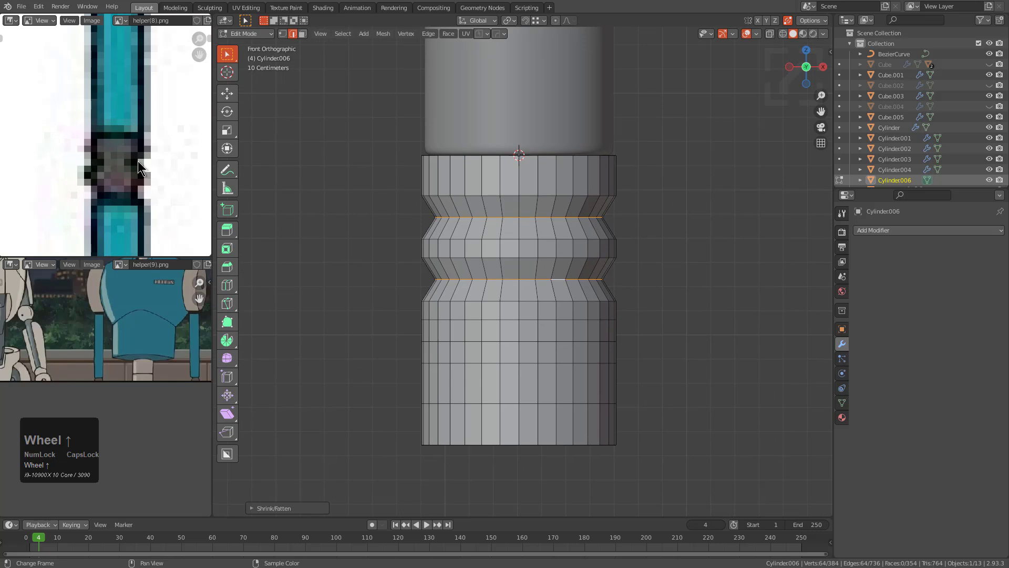
scroll(535, 327, up, 1)
Step: Select the cylinder's bottom face, grow the selection by two rings, and dissolve it to shorten the joint
middle_drag(535, 327, 574, 223)
key(3)
click(575, 223)
key(ctrl+KP_Add)
key(ctrl+KP_Add)
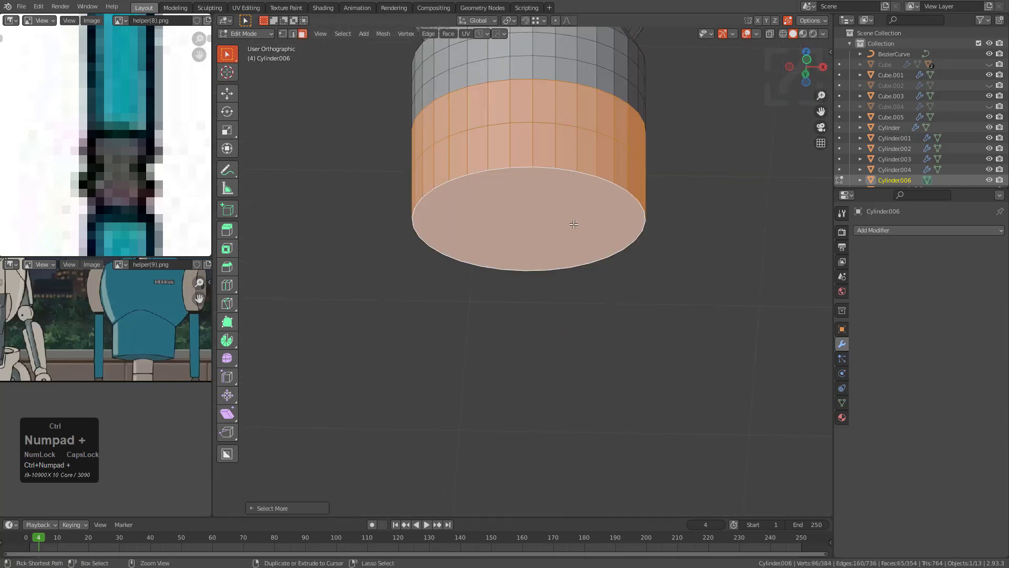
key(ctrl+x)
scroll(598, 212, down, 3)
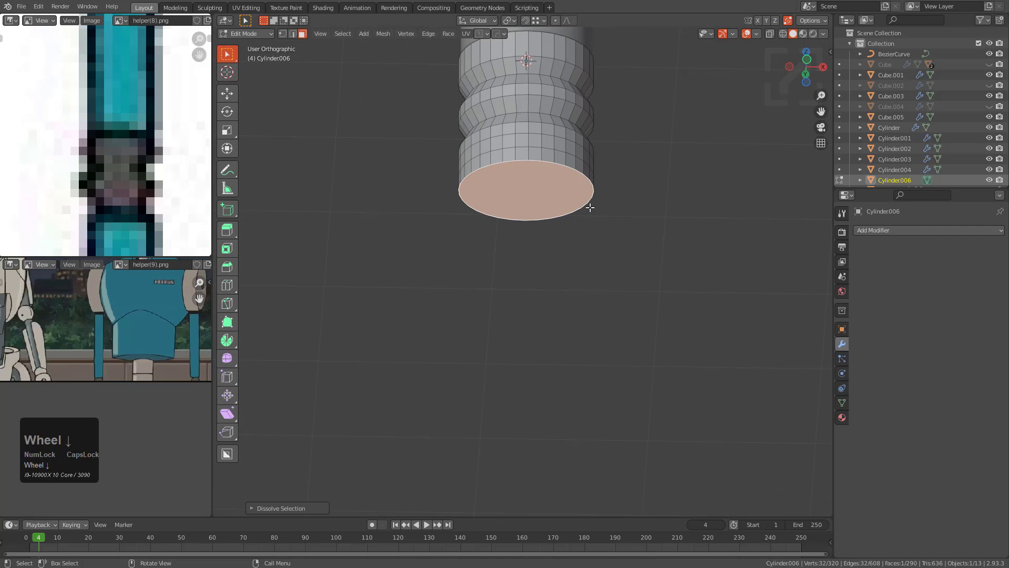
Step: Bevel the rim of the joint's bottom face with two segments
key(KP_1)
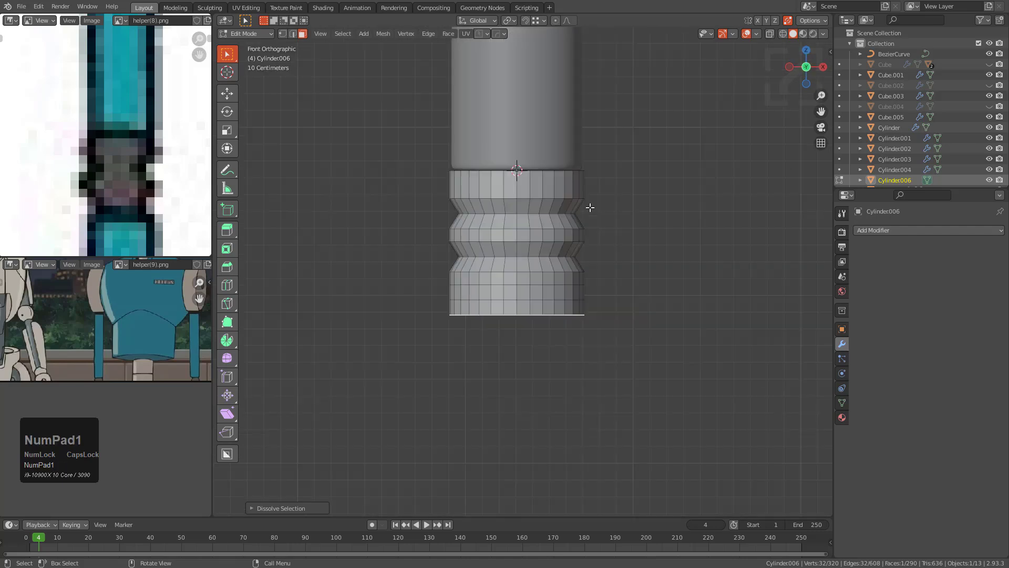
key(KP_Decimal)
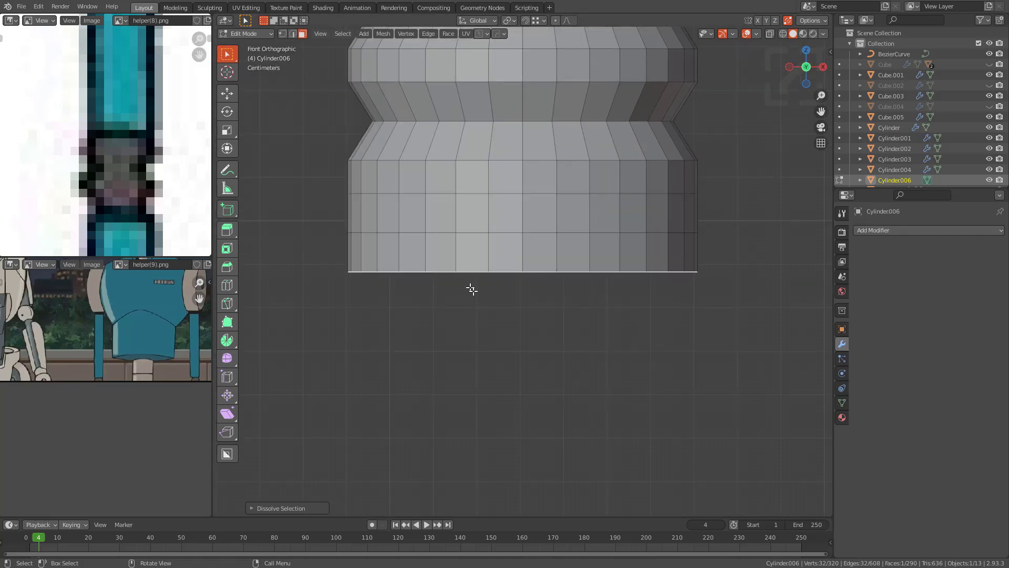
scroll(487, 212, down, 2)
middle_drag(487, 212, 485, 235)
scroll(635, 236, up, 3)
key(ctrl+b)
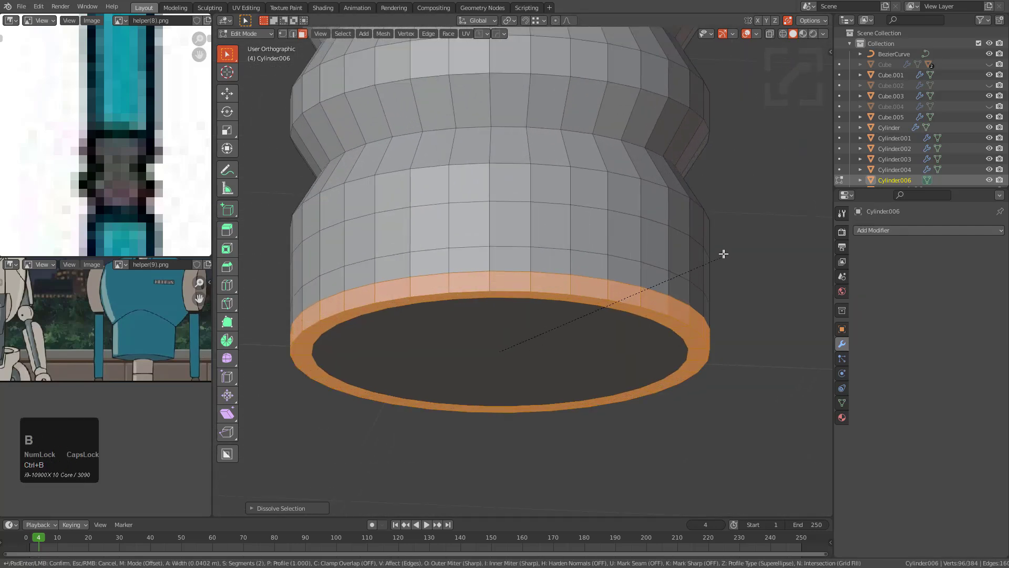
click(637, 267)
Step: Delete the inner cap face at the joint's lower end to leave it open
scroll(604, 253, down, 3)
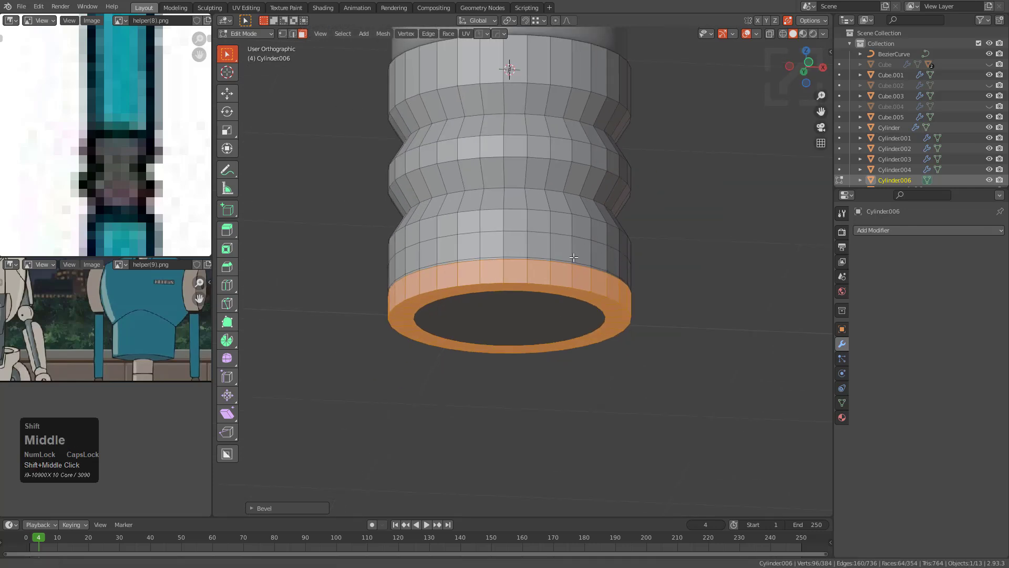
middle_drag(525, 336, 523, 303)
click(524, 302)
key(x)
click(527, 298)
scroll(520, 273, down, 3)
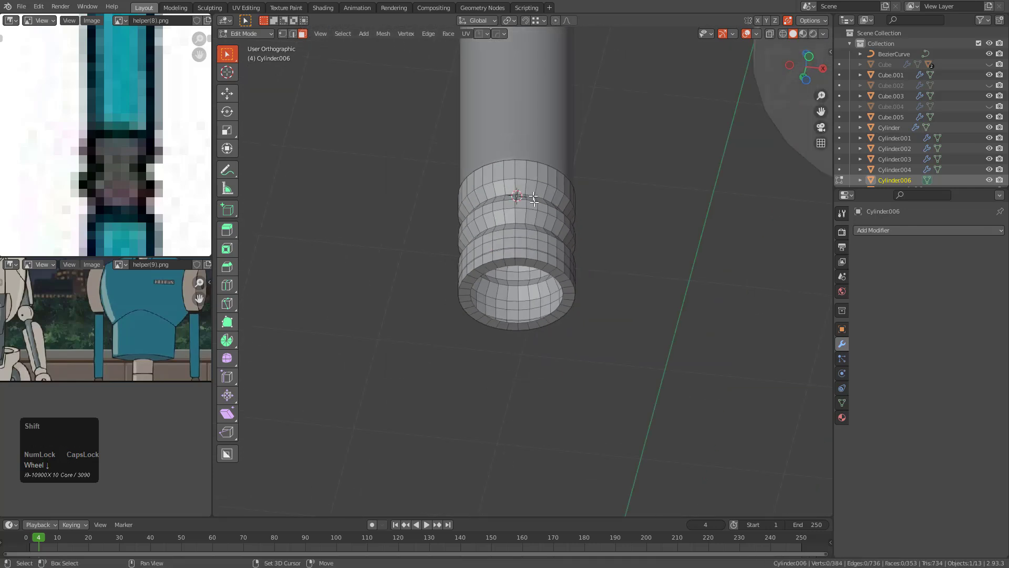
Step: Select the joint's top face through the mesh in X-ray and bevel its rim
key(alt+z)
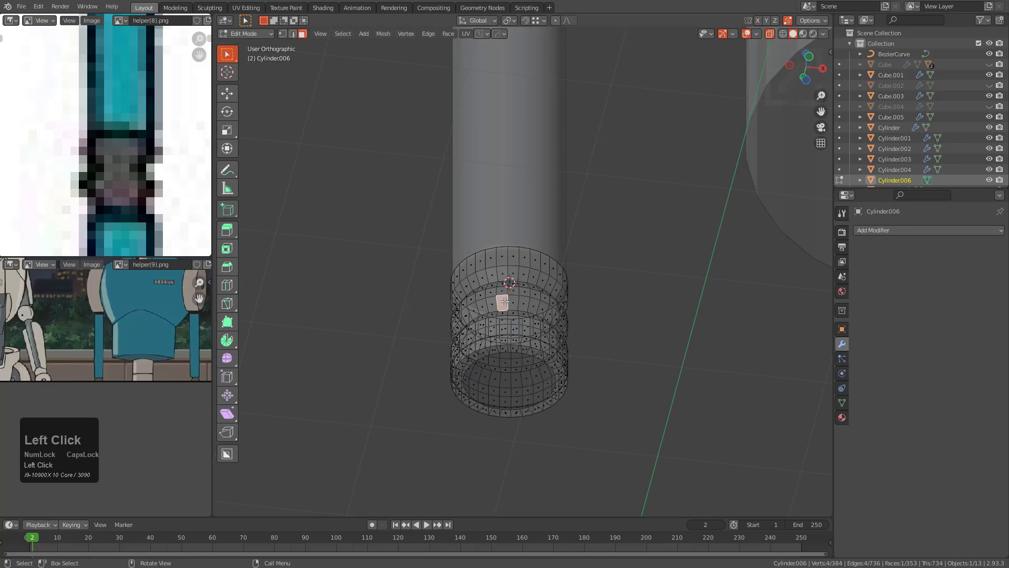
middle_drag(512, 225, 519, 302)
scroll(533, 224, down, 15)
click(538, 131)
key(alt+z)
scroll(539, 131, up, 3)
key(ctrl+b)
click(652, 209)
Step: Delete the inner cap face at the joint's upper end and turn X-ray off
key(alt+z)
middle_drag(652, 208, 526, 163)
scroll(530, 142, up, 2)
click(532, 143)
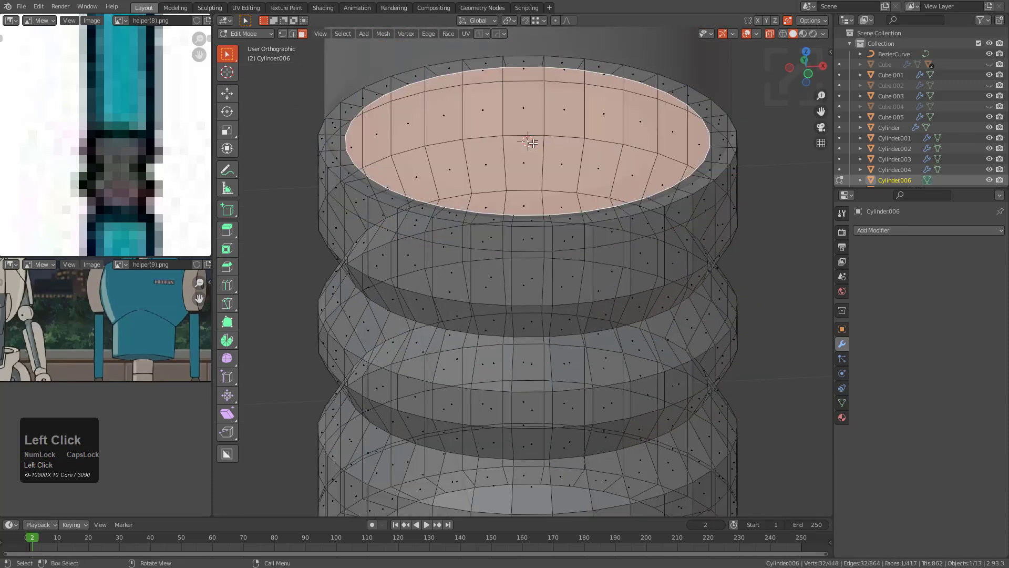
key(x)
click(534, 144)
key(alt+z)
Step: Return to Object Mode and add a Catmull-Clark Subdivision modifier with 2 levels to the joint
scroll(534, 147, down, 6)
middle_drag(541, 237, 553, 209)
key(Tab)
key(ctrl+1)
scroll(556, 305, up, 2)
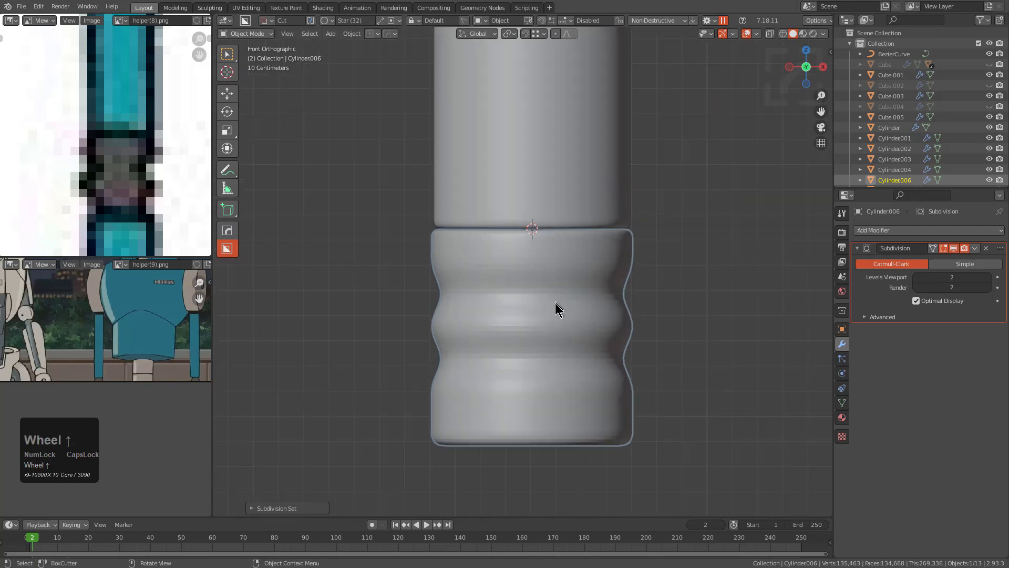
Step: Turn off the subdivision's Edit Mode display and bevel the four edge loops bordering the two grooves
key(Tab)
scroll(568, 245, up, 2)
key(alt+z)
scroll(568, 258, up, 1)
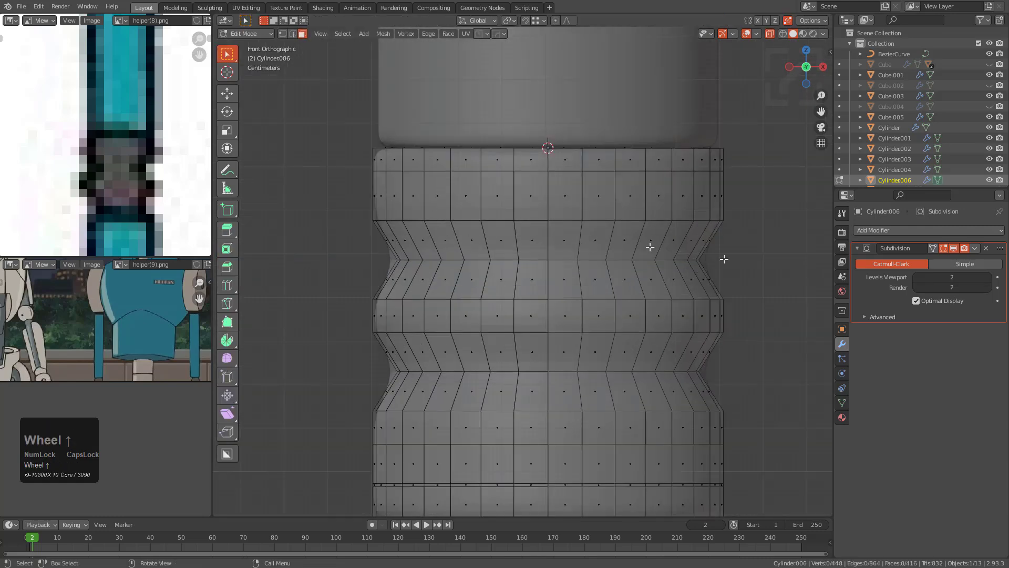
click(943, 248)
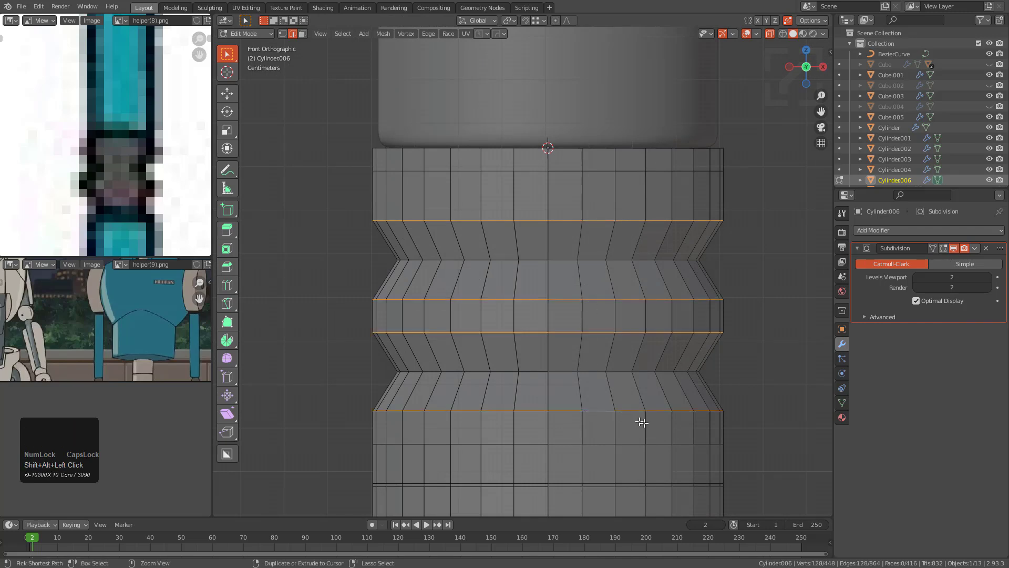
key(ctrl+b)
click(679, 437)
key(Tab)
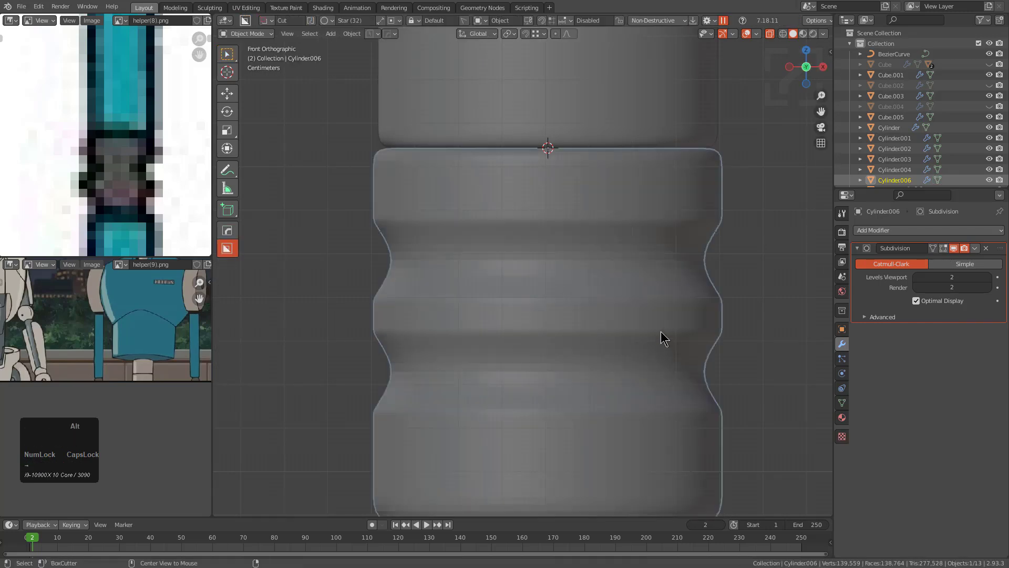
Step: Shrink the two innermost groove loops further inward, bevel them, and return to Object Mode without X-ray
key(Tab)
alt+click(537, 257)
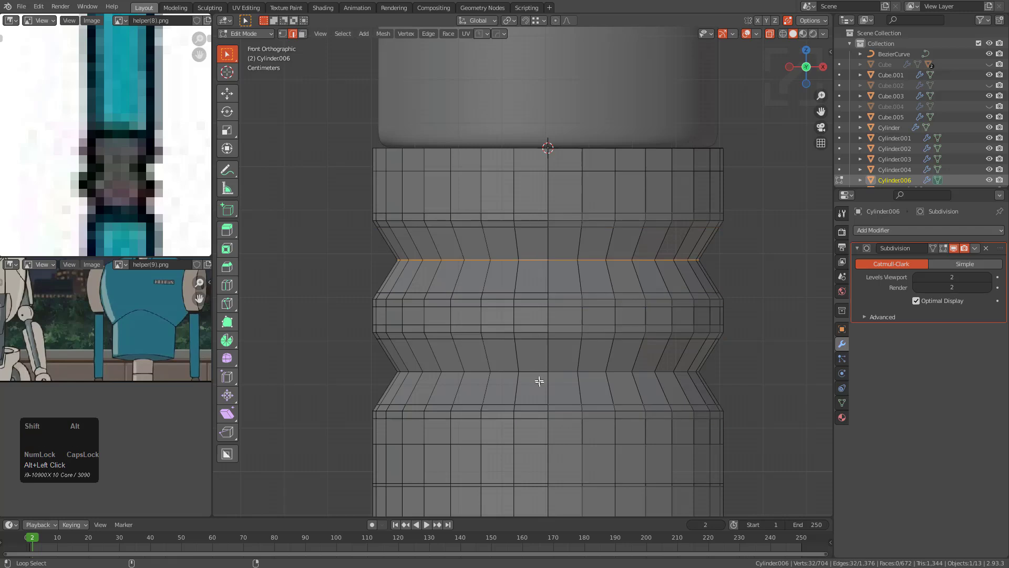
key(ctrl+b)
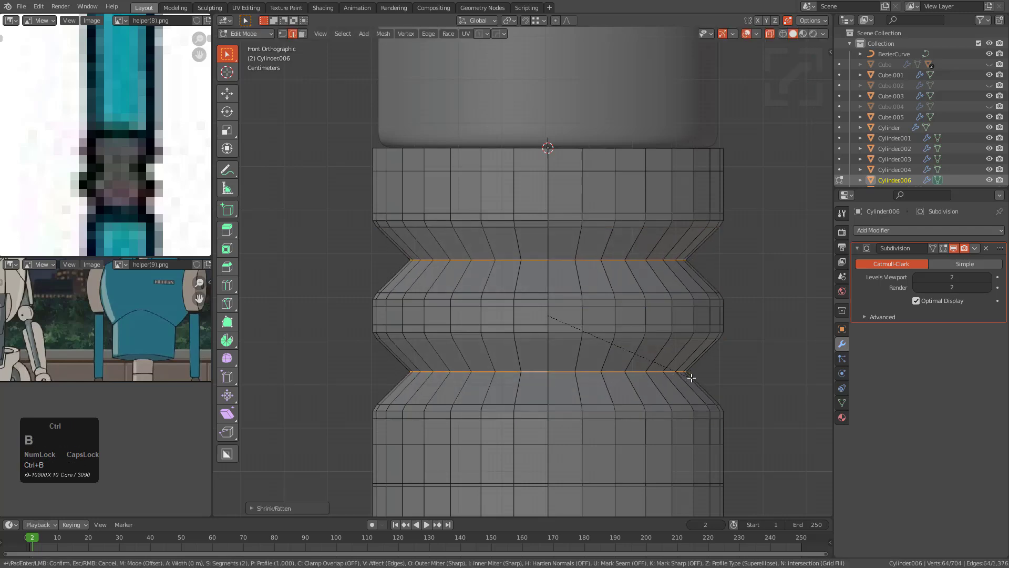
click(704, 383)
key(Tab)
key(alt+z)
scroll(489, 248, down, 2)
Step: Mirror the elbow joint across the torso body on the X axis to the opposite arm
key(ctrl+grave)
scroll(575, 171, down, 13)
shift+middle_drag(596, 185, 560, 236)
key(alt+a)
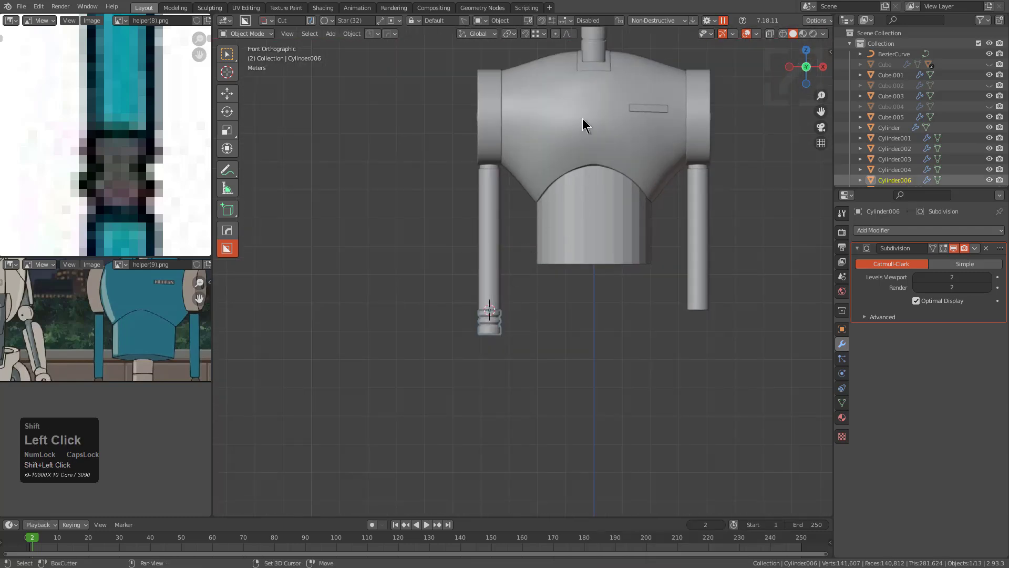
shift+click(582, 118)
key(alt+x)
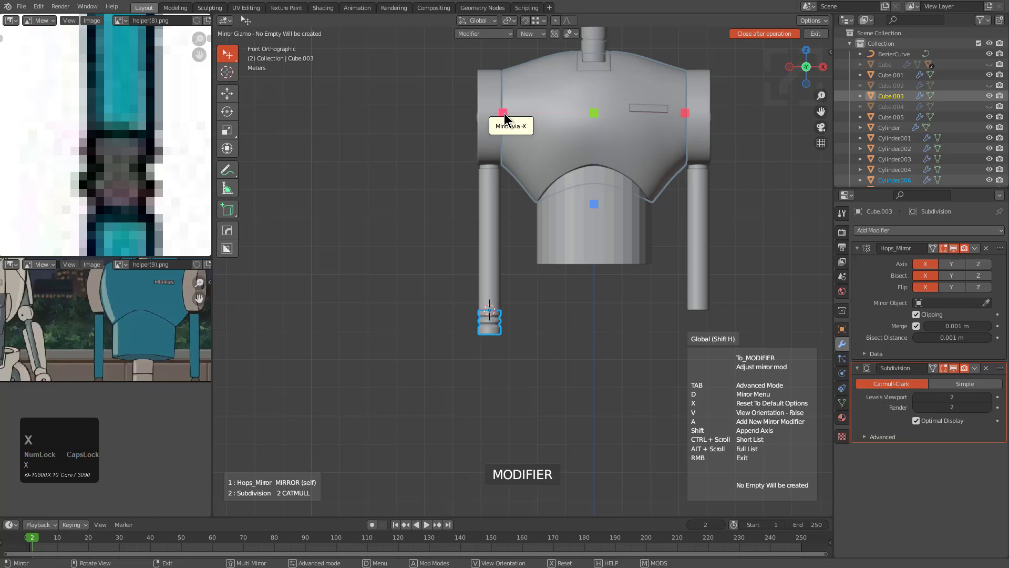
click(504, 117)
Step: Duplicate the upper-arm sleeve and move the copy down along Z below the elbow joint
middle_drag(577, 189, 492, 213)
scroll(146, 214, down, 2)
scroll(128, 135, down, 2)
middle_drag(129, 135, 115, 118)
scroll(113, 126, up, 1)
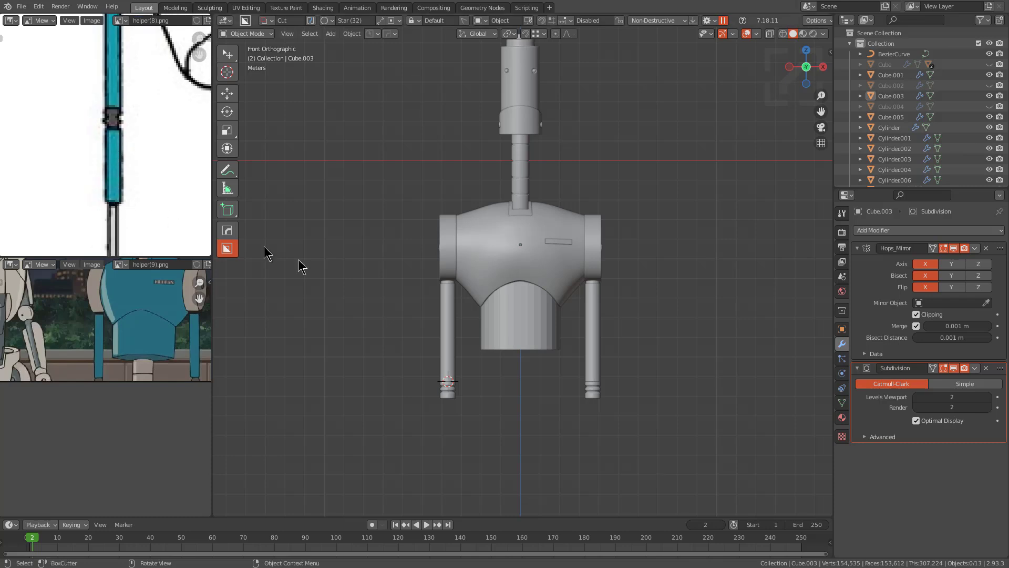
click(441, 318)
shift+middle_drag(441, 318, 459, 184)
key(shift+d)
key(z)
click(471, 330)
Step: Set the duplicated sleeve's origin to the centre of the inner edge loop at its upper end
scroll(462, 341, up, 5)
key(Tab)
shift+middle_drag(462, 343, 473, 306)
key(KP_Decimal)
scroll(497, 120, down, 6)
scroll(497, 120, down, 6)
shift+middle_drag(497, 120, 516, 288)
scroll(516, 288, up, 4)
shift+middle_drag(532, 65, 508, 225)
scroll(508, 225, up, 3)
key(1)
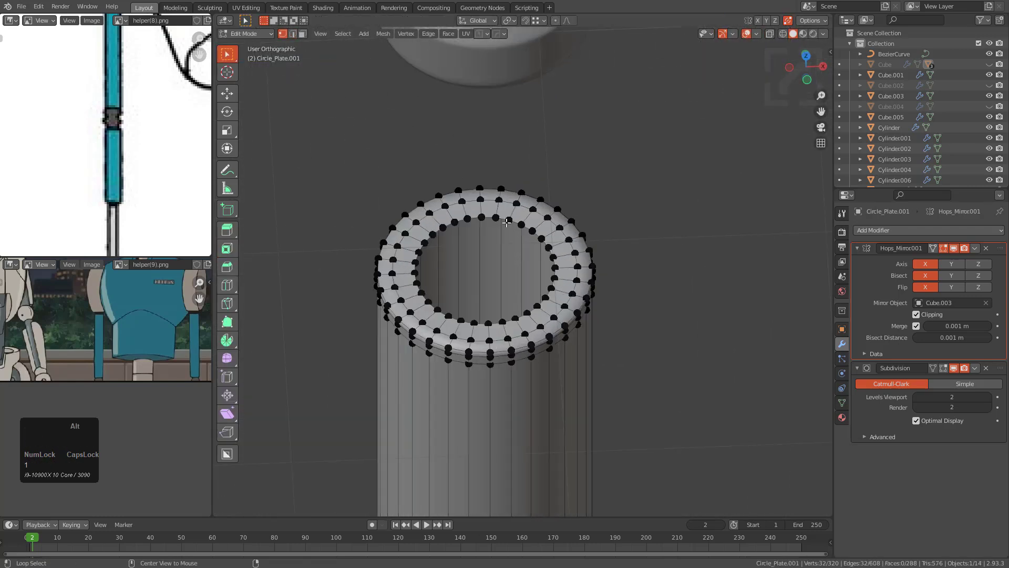
key(shift+s)
click(508, 279)
scroll(511, 281, down, 5)
middle_drag(514, 282, 501, 235)
key(KP_Decimal)
scroll(556, 347, up, 4)
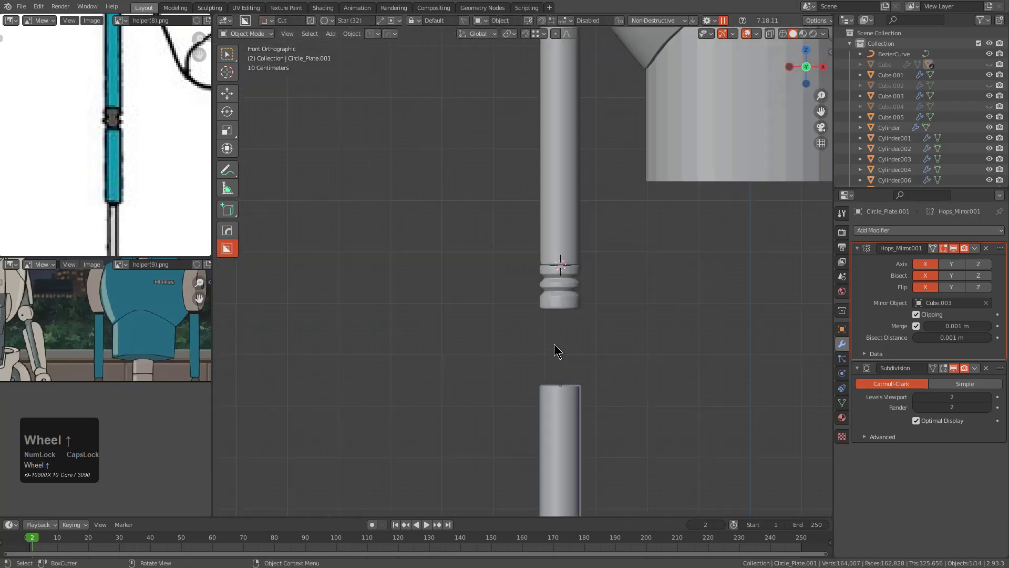
Step: Move the duplicated sleeve up along Z with vertex snapping so its upper end meets the bottom of the elbow joint
key(g)
key(z)
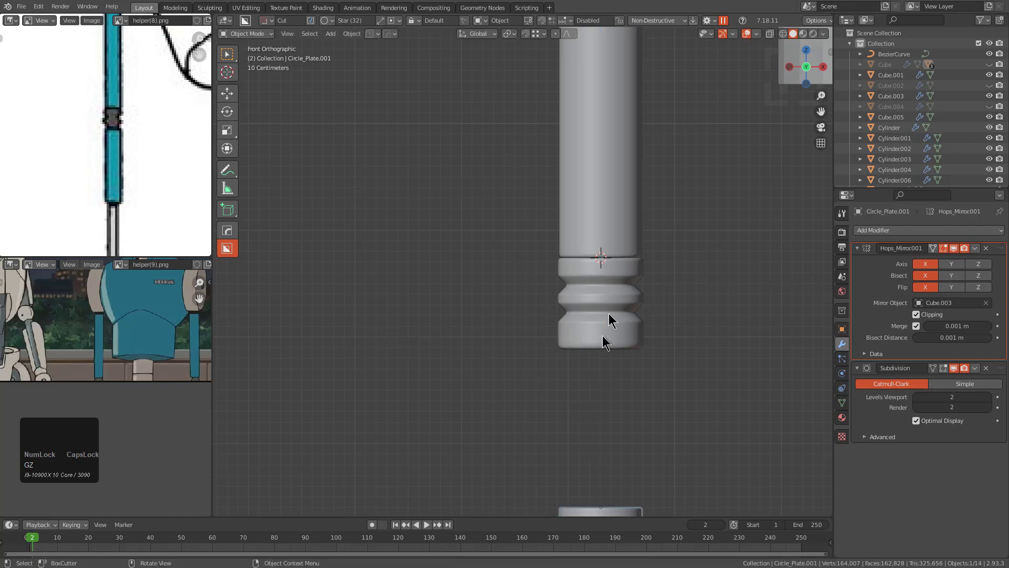
click(537, 34)
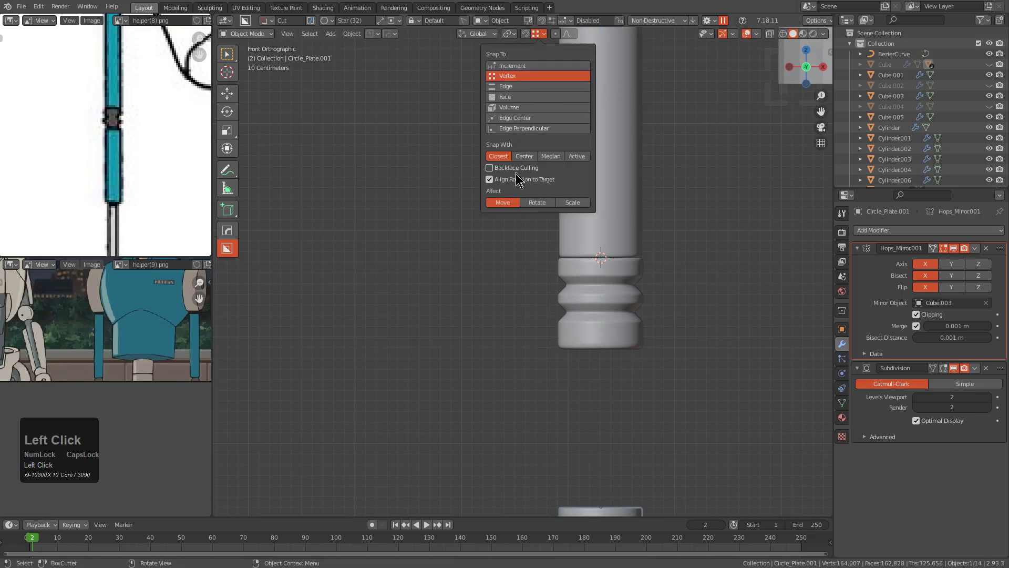
key(g)
key(z)
click(634, 352)
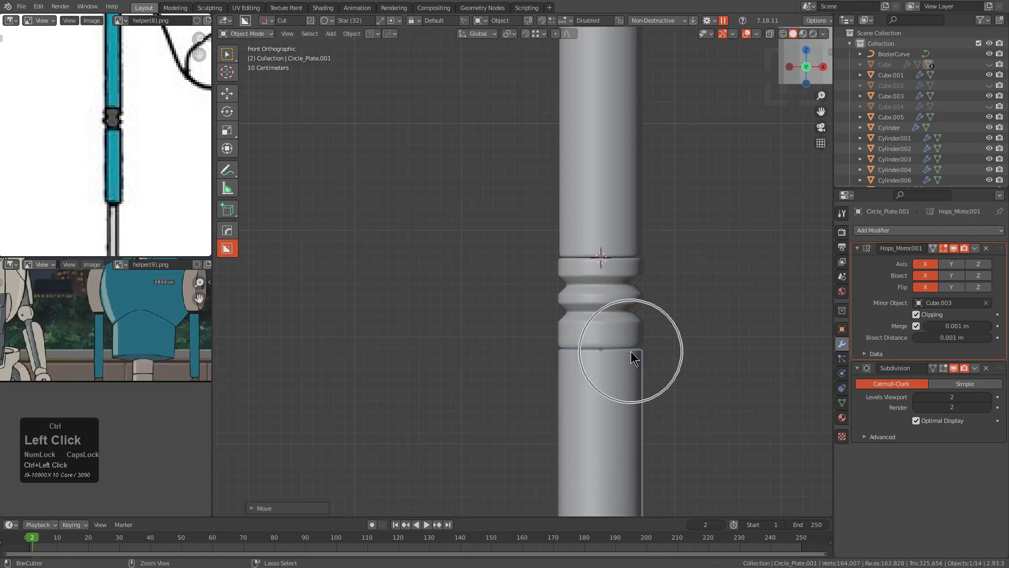
Step: Shorten the lower sleeve along global Z to about 0.73 of its length
shift+middle_drag(635, 352, 577, 317)
scroll(562, 294, down, 3)
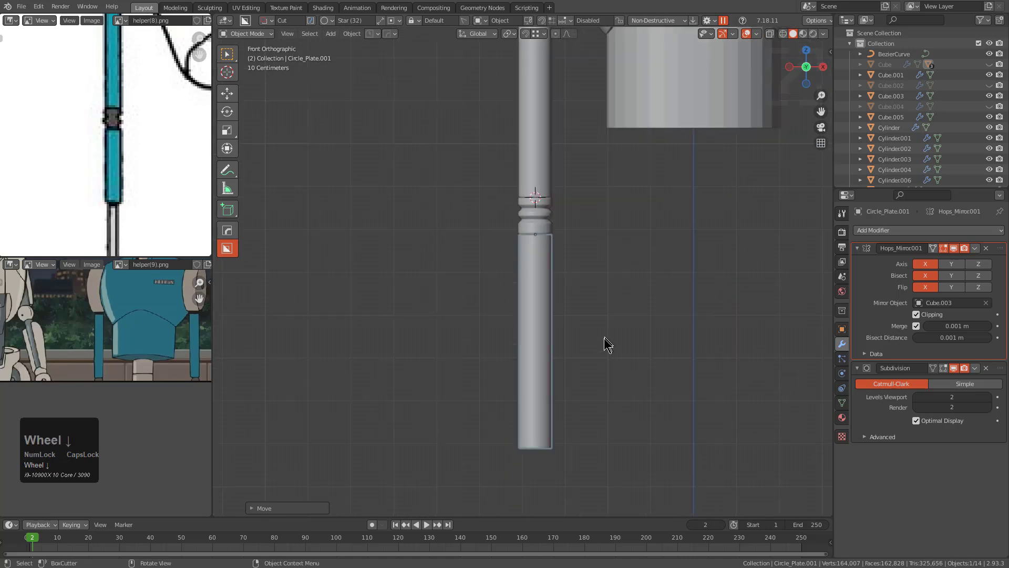
key(s)
key(z)
key(z)
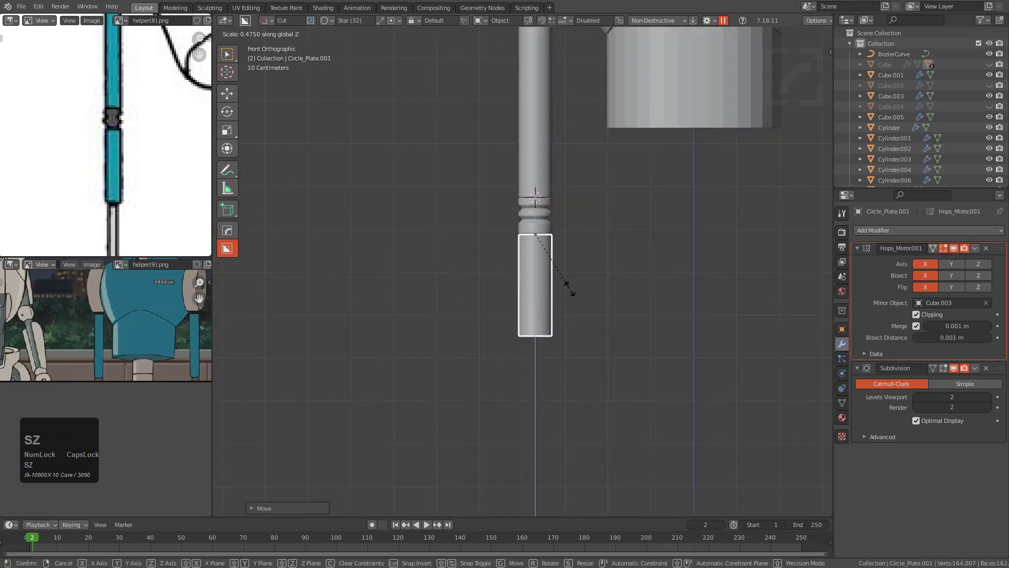
click(585, 319)
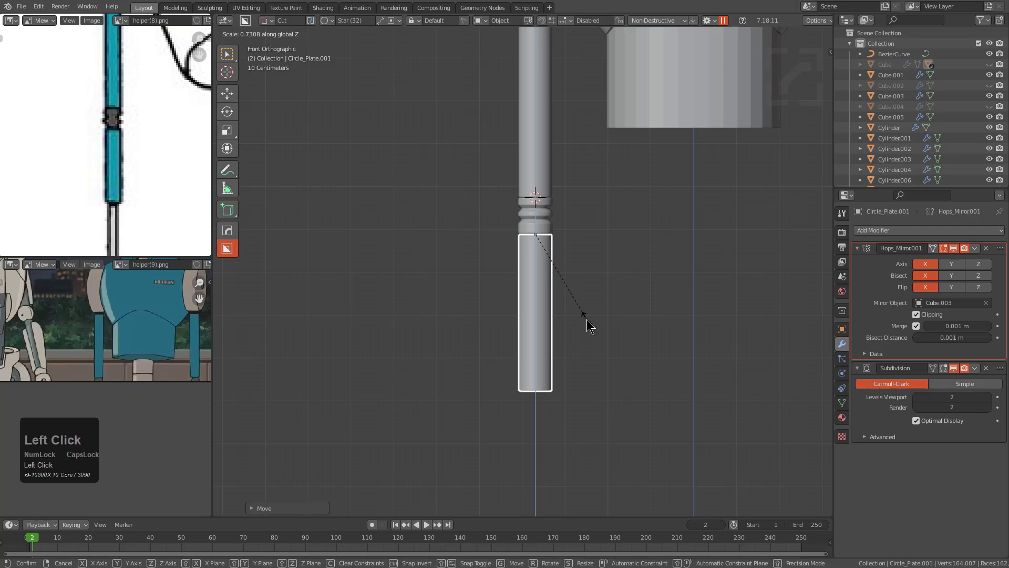
Step: Fine-tune the lower sleeve's length along Z to match the arm proportions in the reference image
key(KP_Decimal)
key(s)
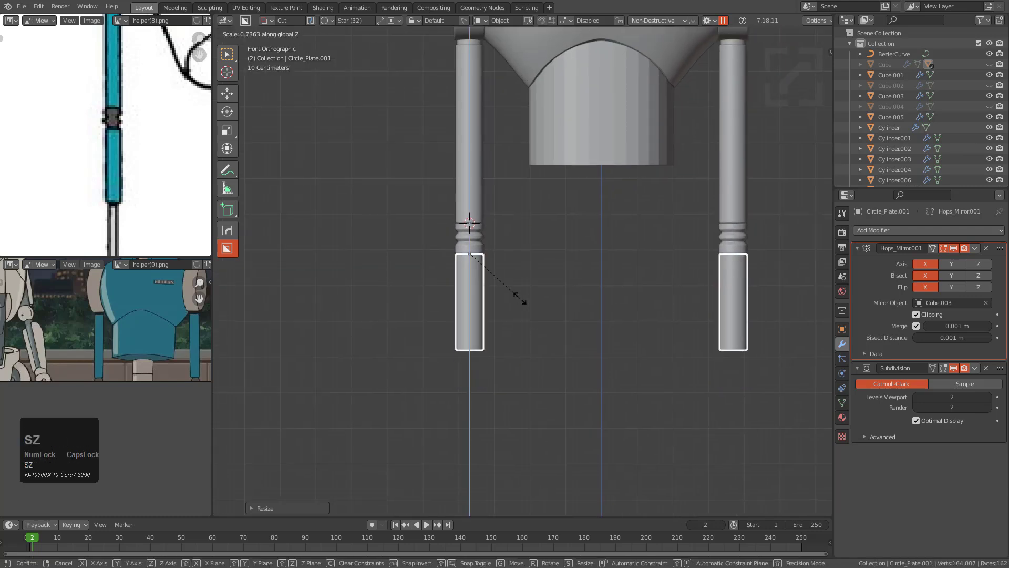
scroll(528, 308, down, 5)
scroll(531, 292, up, 7)
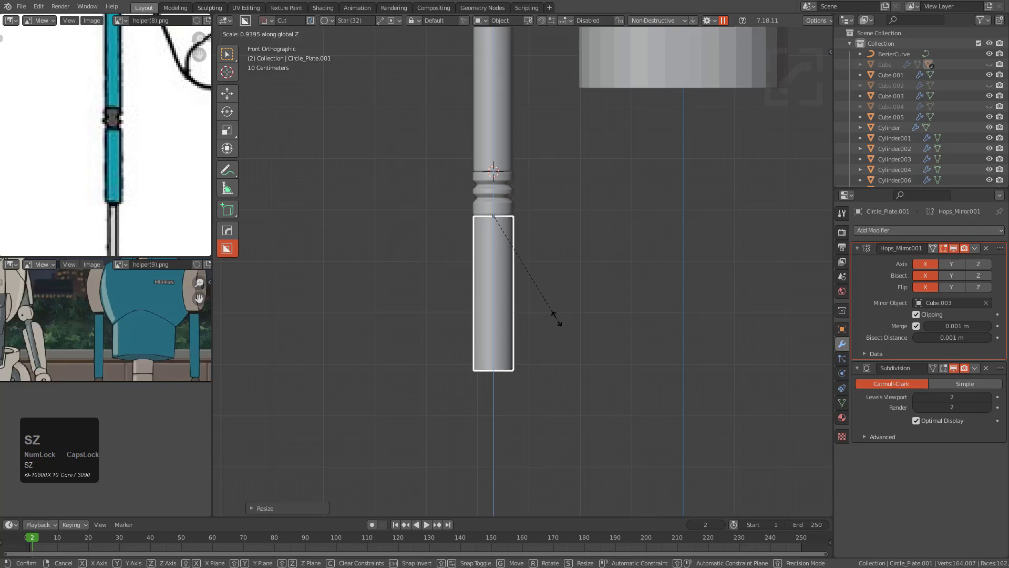
click(540, 315)
scroll(100, 164, down, 3)
scroll(131, 171, up, 2)
middle_drag(138, 171, 137, 199)
key(s)
click(547, 329)
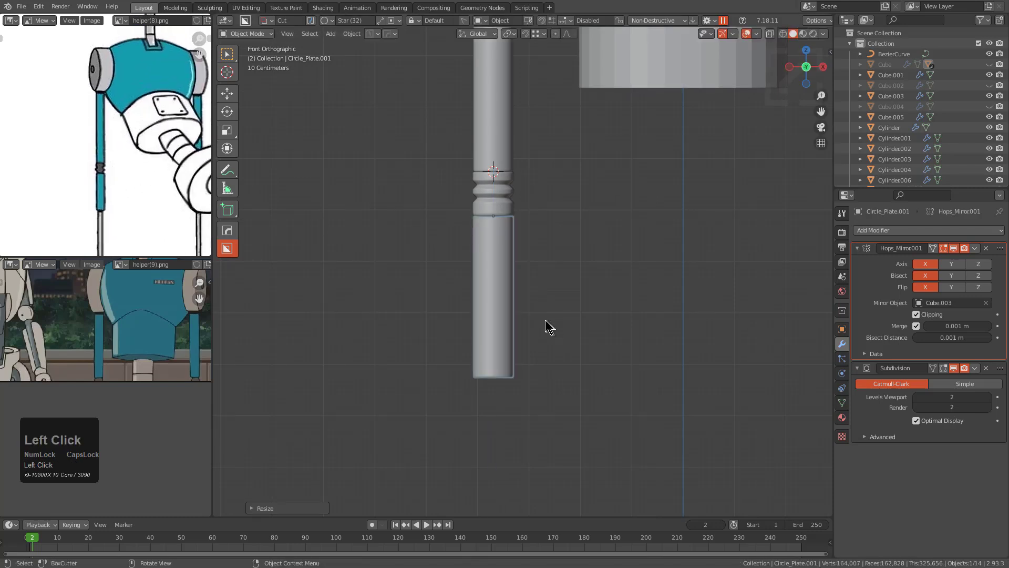
Step: Dissolve the support edge loop around the outside of the lower sleeve near its bottom rim
middle_drag(547, 329, 559, 250)
scroll(558, 250, up, 2)
key(Tab)
scroll(531, 295, up, 4)
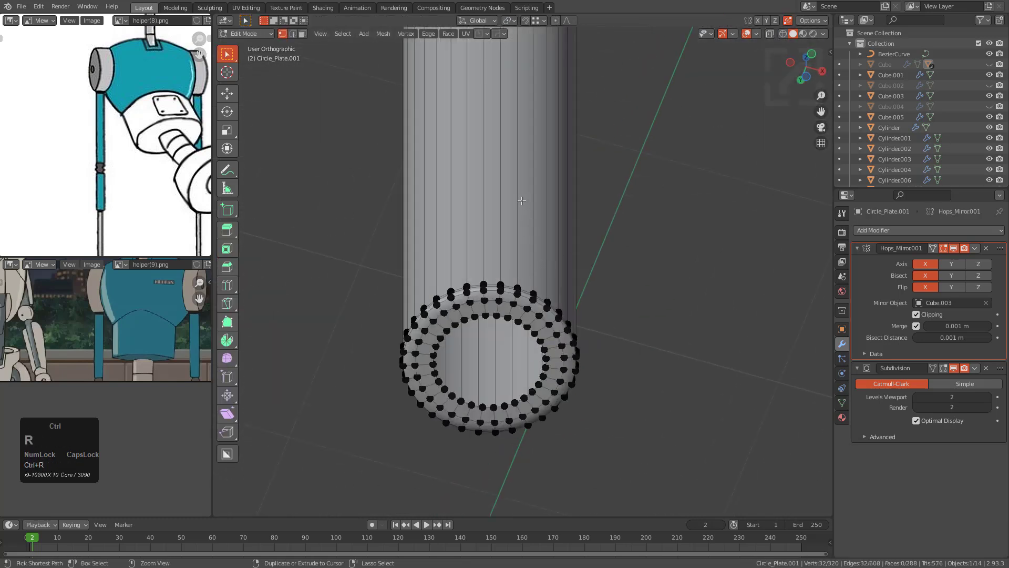
right_click(521, 206)
scroll(523, 269, up, 4)
key(2)
alt+click(494, 304)
key(g)
key(z)
click(499, 284)
right_click(492, 301)
key(ctrl+x)
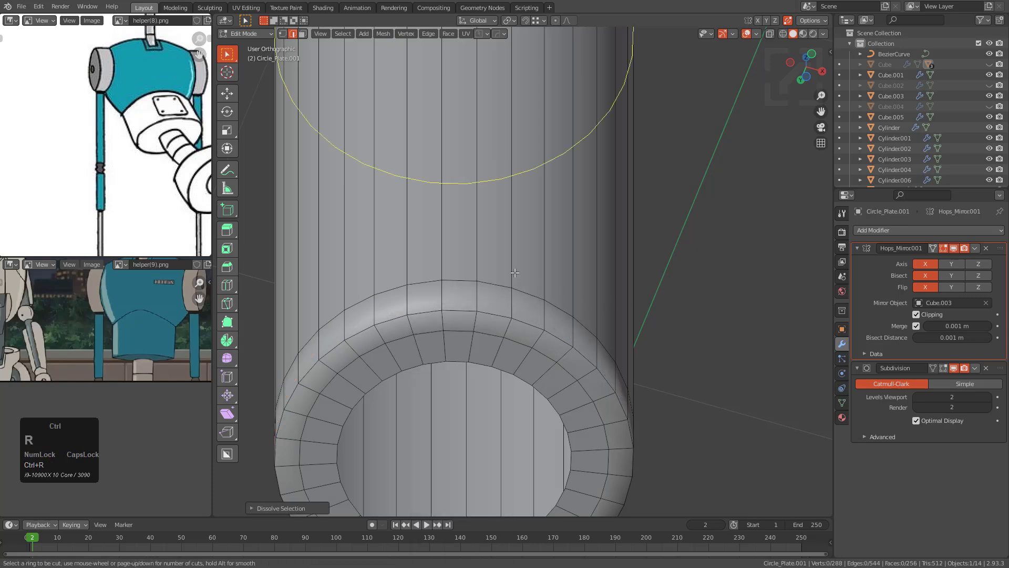
Step: Add a loop cut around the sleeve just above its bottom rim, and slide the end face's edge loop toward the opening
click(514, 273)
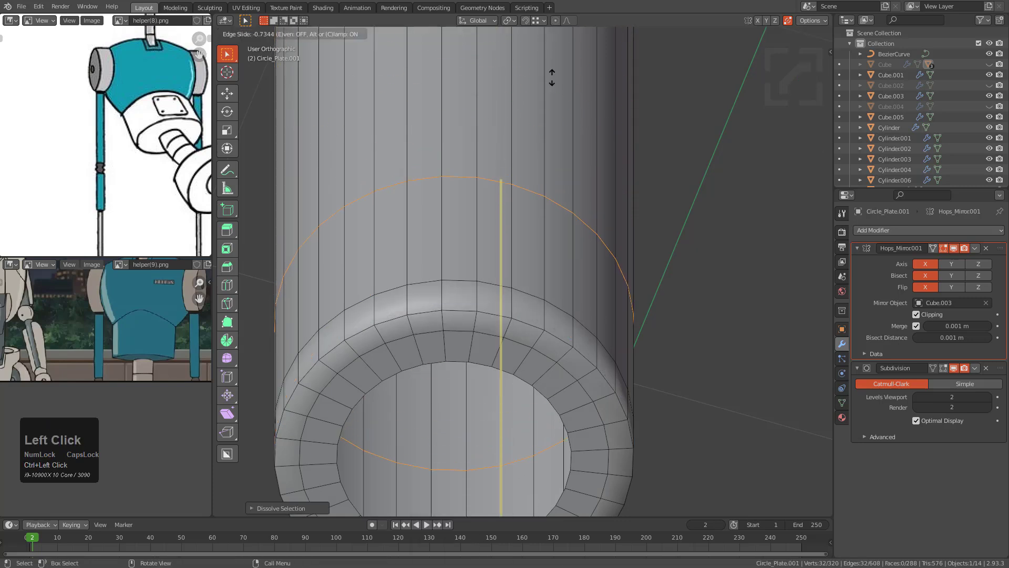
click(560, 161)
shift+middle_drag(519, 225, 622, 63)
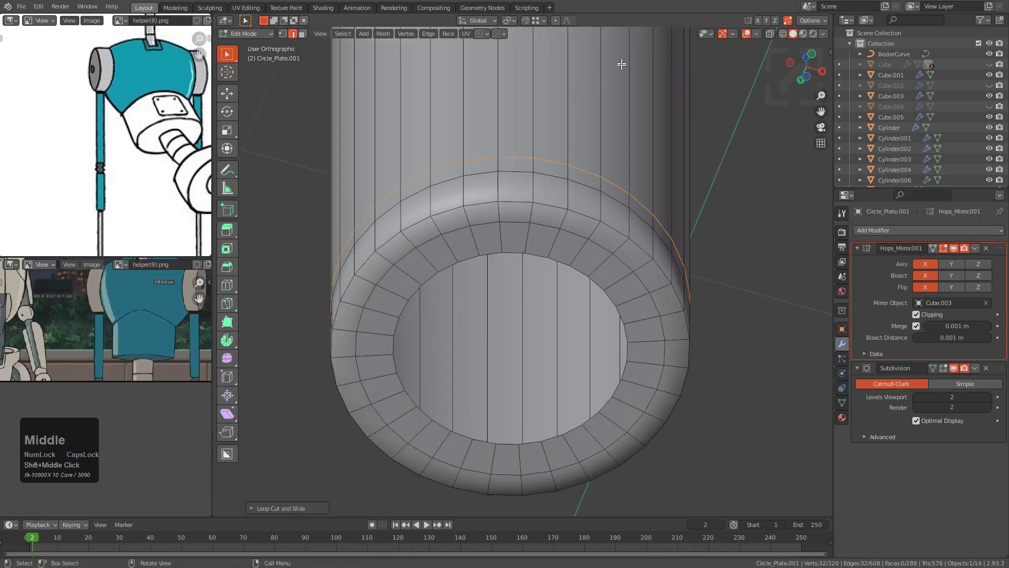
alt+click(539, 227)
key(g)
key(g)
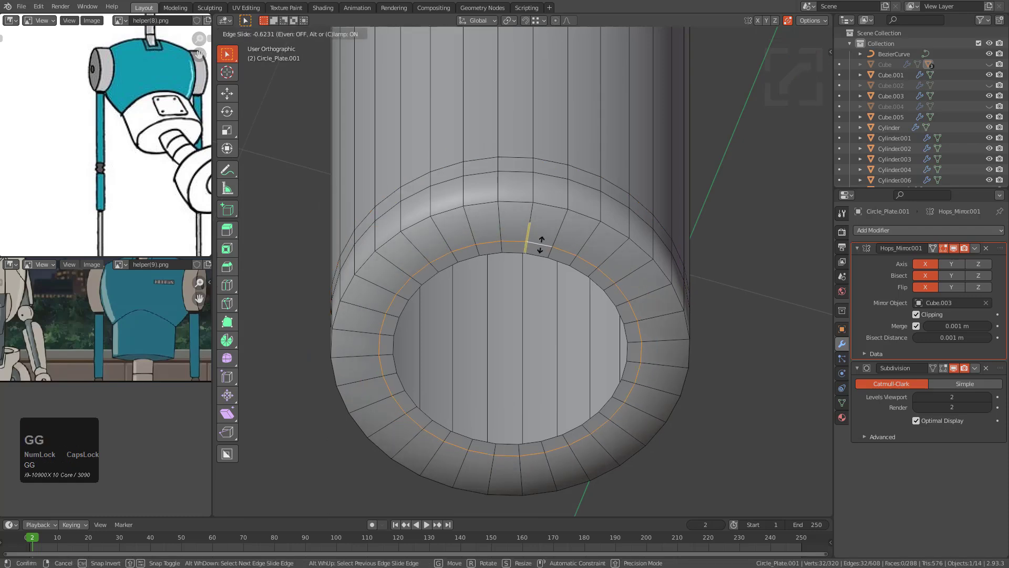
click(563, 221)
Step: Slide the two outer edge loops above the bottom rim further up the sleeve's side to widen the rounding
key(Tab)
key(Tab)
key(g)
key(g)
click(563, 167)
key(g)
key(g)
click(556, 138)
key(g)
key(g)
click(551, 136)
key(g)
key(g)
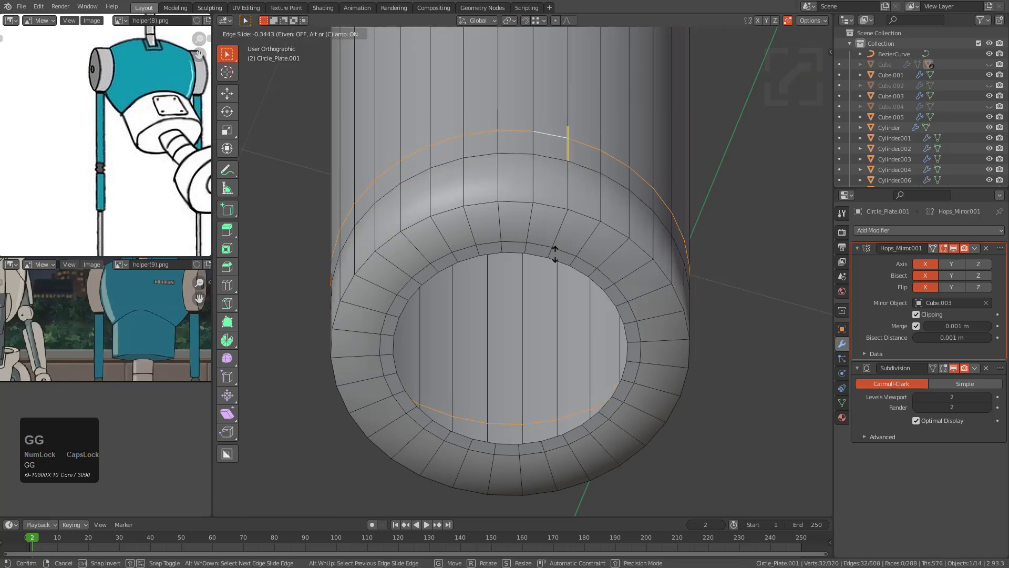
click(567, 354)
key(Tab)
scroll(546, 255, down, 6)
Step: Slide the two inner edge loops of the sleeve's end face inward to narrow the opening, and return to Object Mode
key(Tab)
scroll(547, 242, up, 7)
key(g)
key(g)
click(582, 264)
key(g)
key(g)
click(583, 277)
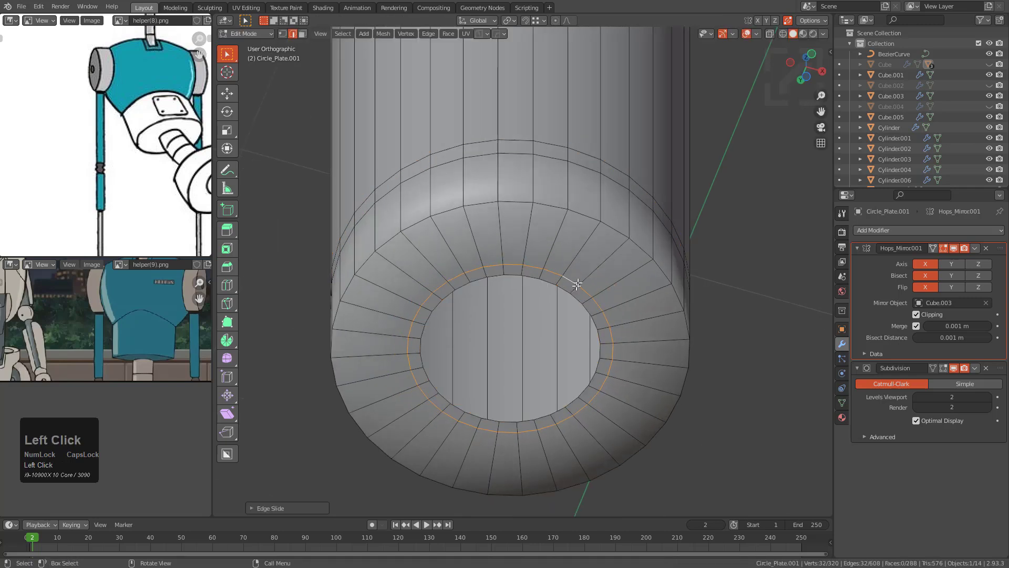
key(Tab)
Step: Compare the lower sleeve's rounded end with the rod and gripper section in the arm reference image
scroll(563, 225, down, 6)
middle_click(530, 271)
alt+middle_drag(526, 267, 520, 298)
scroll(520, 298, down, 3)
shift+middle_drag(523, 247, 568, 219)
scroll(549, 213, up, 2)
scroll(569, 220, down, 2)
scroll(141, 125, down, 2)
scroll(140, 125, up, 3)
middle_drag(141, 125, 147, 158)
middle_drag(499, 273, 559, 244)
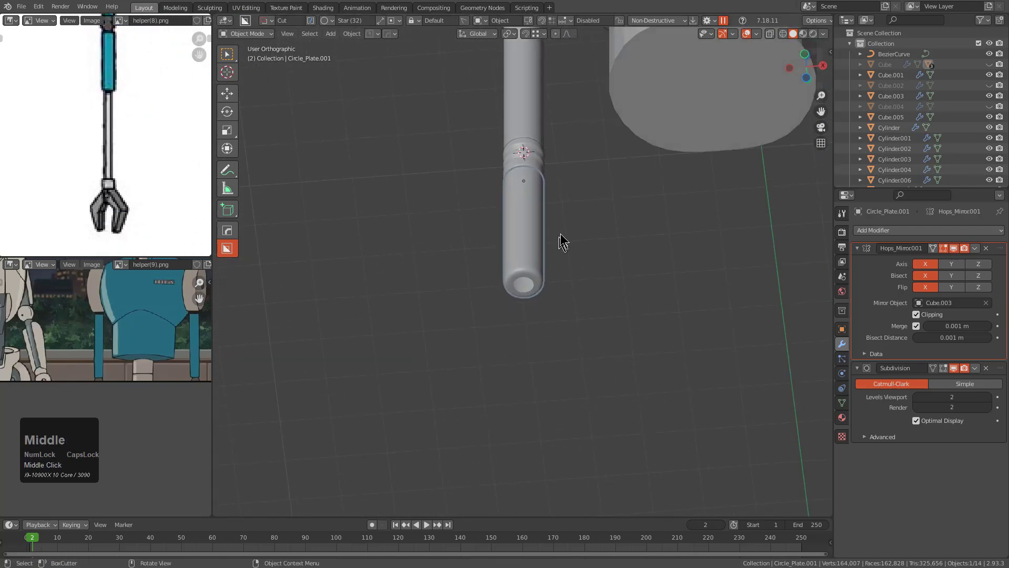
Step: Select the edge loop around the lower sleeve's bottom opening and extract it as a separate piece with Curve/Extract
scroll(559, 243, up, 3)
key(Tab)
key(1)
alt+click(545, 298)
scroll(542, 295, up, 8)
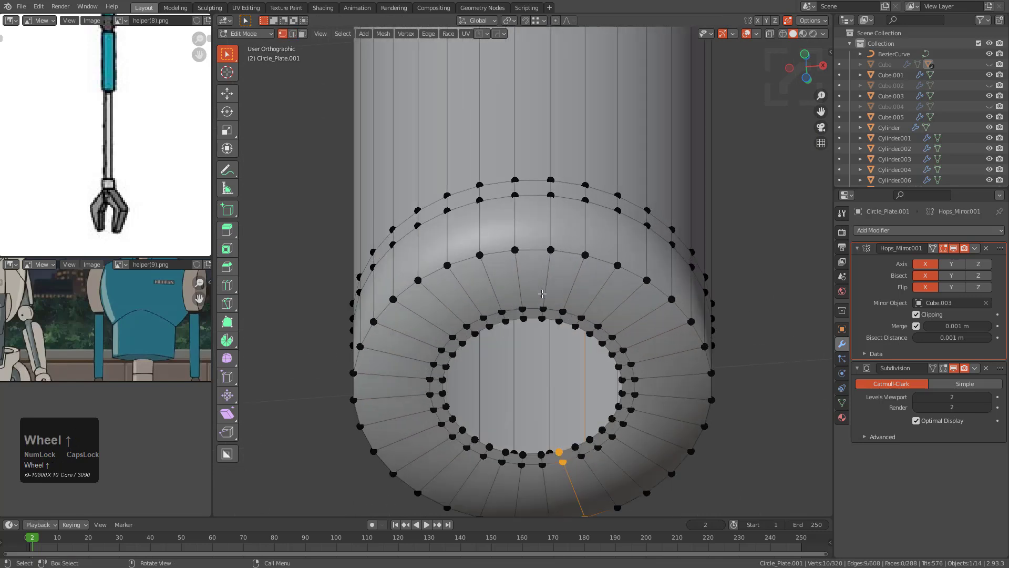
scroll(543, 331, down, 4)
key(q)
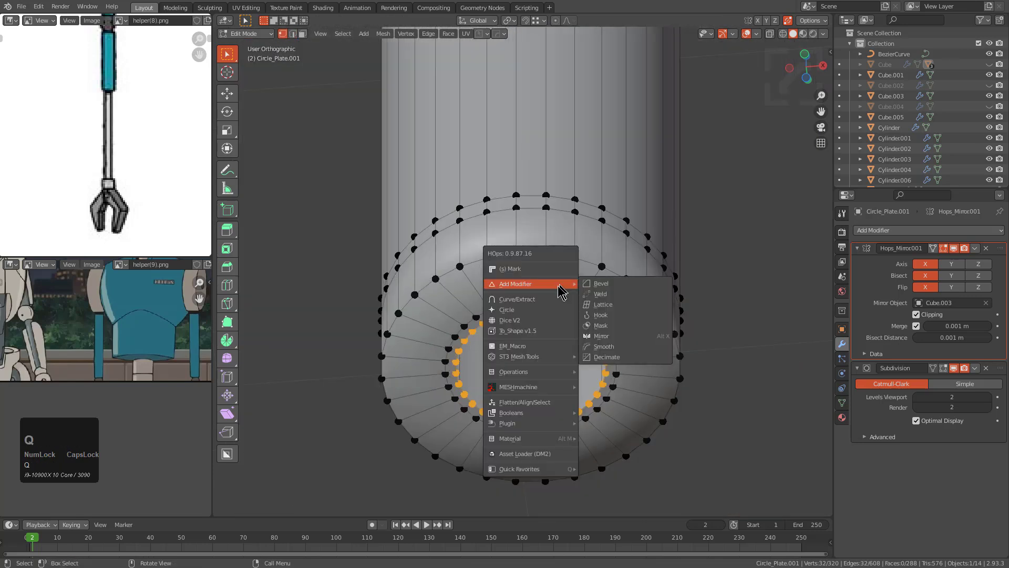
ctrl+click(542, 302)
Step: Extrude the extracted loop straight down along Z to form the long thin forearm rod
scroll(541, 301, down, 3)
middle_drag(541, 302, 561, 307)
key(Tab)
scroll(557, 269, down, 4)
alt+scroll(562, 313, down, 1)
scroll(562, 313, down, 5)
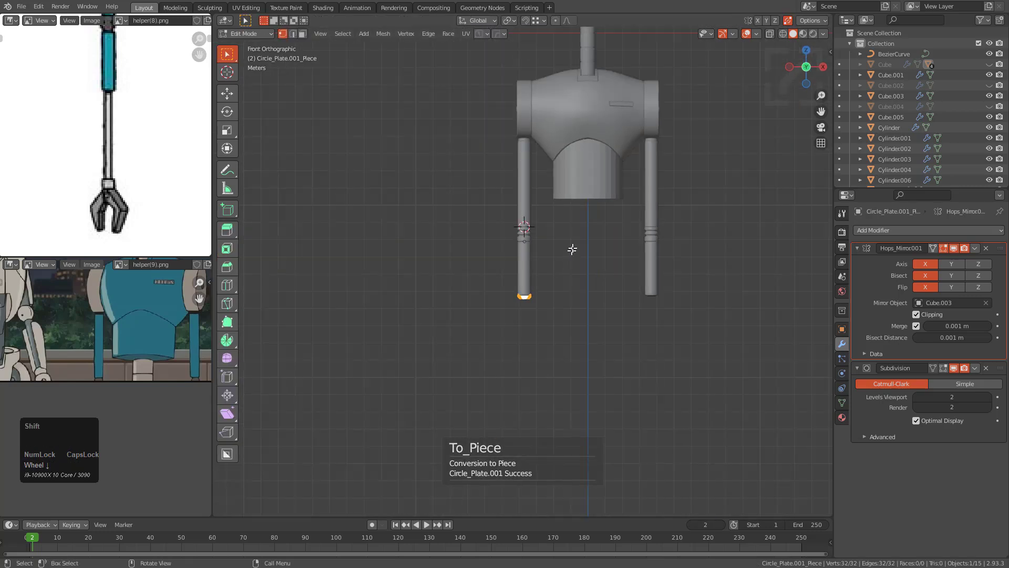
shift+middle_drag(572, 254, 566, 183)
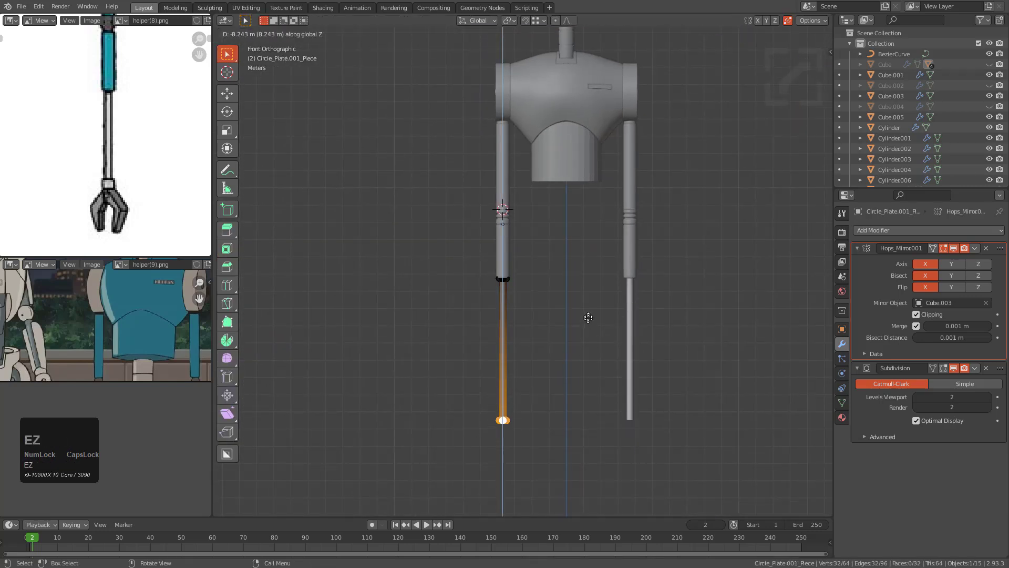
click(593, 288)
Step: Return to Object Mode and apply the HardOps Sharpen operation to the forearm rod
key(KP_Decimal)
scroll(568, 246, down, 5)
shift+middle_drag(567, 246, 568, 332)
scroll(568, 325, down, 2)
scroll(565, 311, down, 1)
shift+middle_drag(549, 149, 548, 221)
scroll(548, 221, down, 3)
key(Tab)
shift+middle_drag(538, 139, 534, 221)
scroll(534, 221, down, 3)
key(q)
click(537, 143)
Step: Raise the rod's lower end loop slightly along Z
scroll(558, 305, up, 2)
key(Tab)
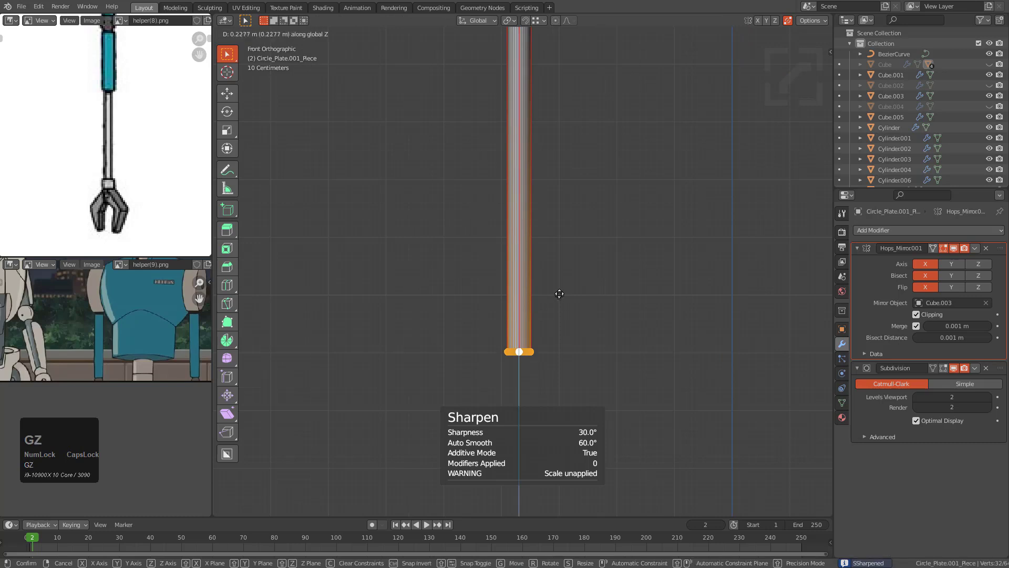
shift+middle_drag(561, 158, 553, 358)
Step: Select the whole rod mesh and toggle its sharp edge markings with HardOps Mark
scroll(552, 316, up, 2)
key(a)
scroll(546, 283, up, 5)
shift+middle_drag(537, 198, 558, 296)
key(q)
click(547, 286)
scroll(537, 261, down, 4)
key(Tab)
scroll(531, 263, down, 2)
scroll(513, 211, up, 8)
key(Tab)
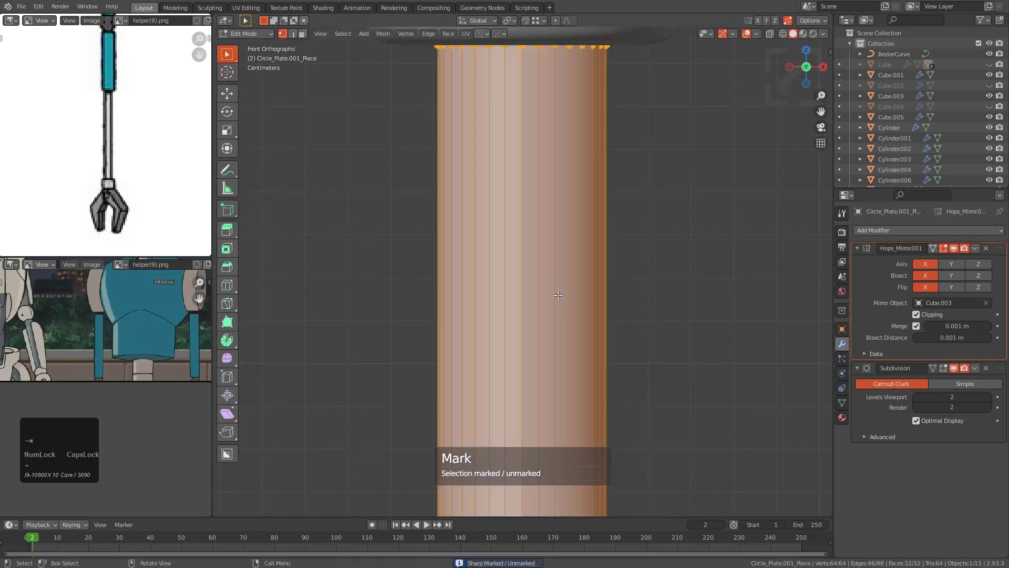
key(Tab)
scroll(565, 316, down, 6)
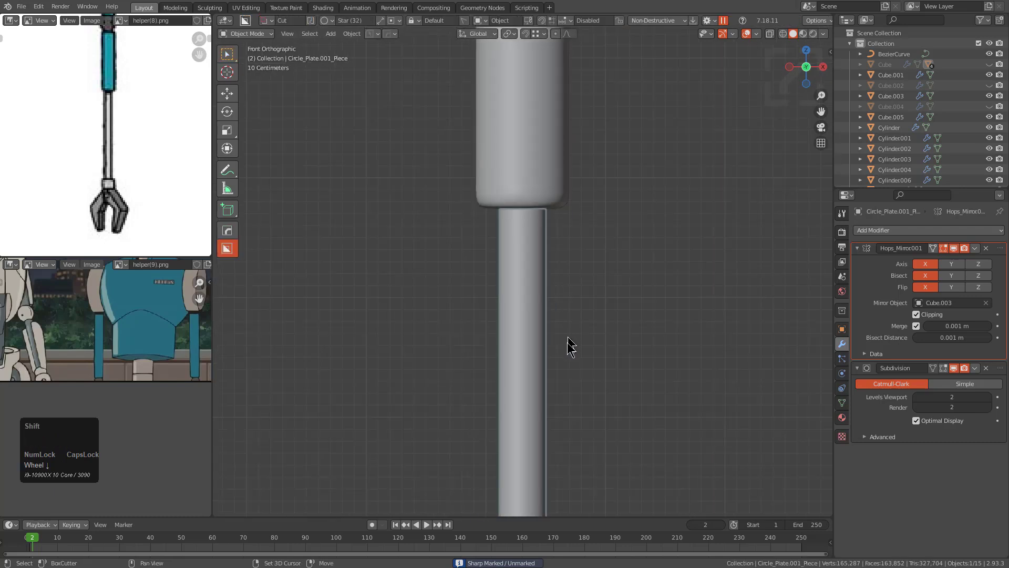
Step: Select the edge loop at the rod's lower end and extract it as a separate piece
shift+middle_drag(565, 263, 557, 194)
key(Tab)
scroll(583, 168, down, 7)
shift+middle_drag(591, 165, 598, 235)
scroll(588, 252, up, 2)
scroll(577, 275, up, 3)
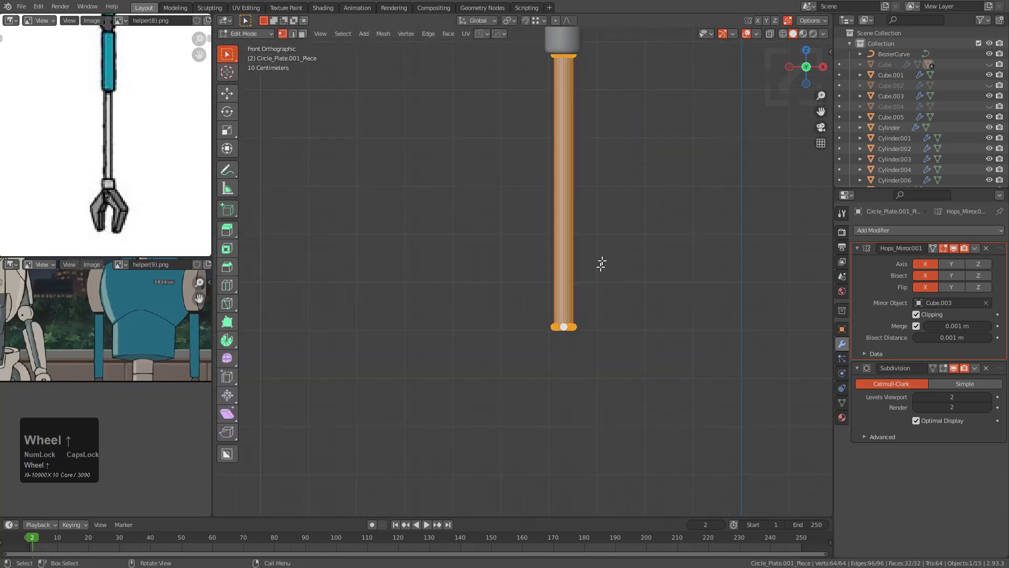
alt+click(567, 333)
scroll(555, 292, down, 2)
middle_drag(555, 291, 584, 264)
key(q)
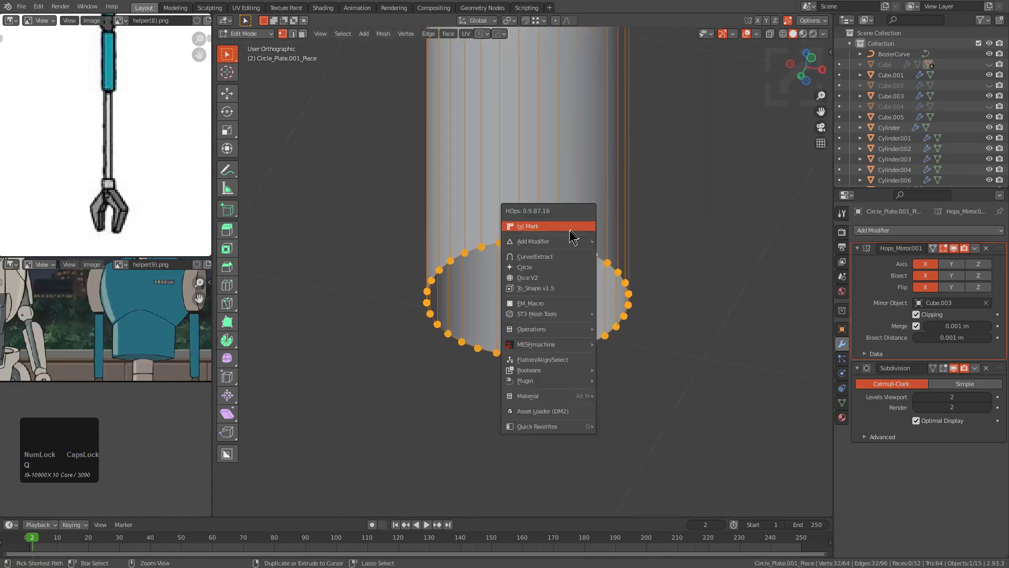
click(550, 257)
Step: Extrude the extracted loop outward by scaling, and extrude its outer edge down along Z to form a wrist collar
key(e)
key(s)
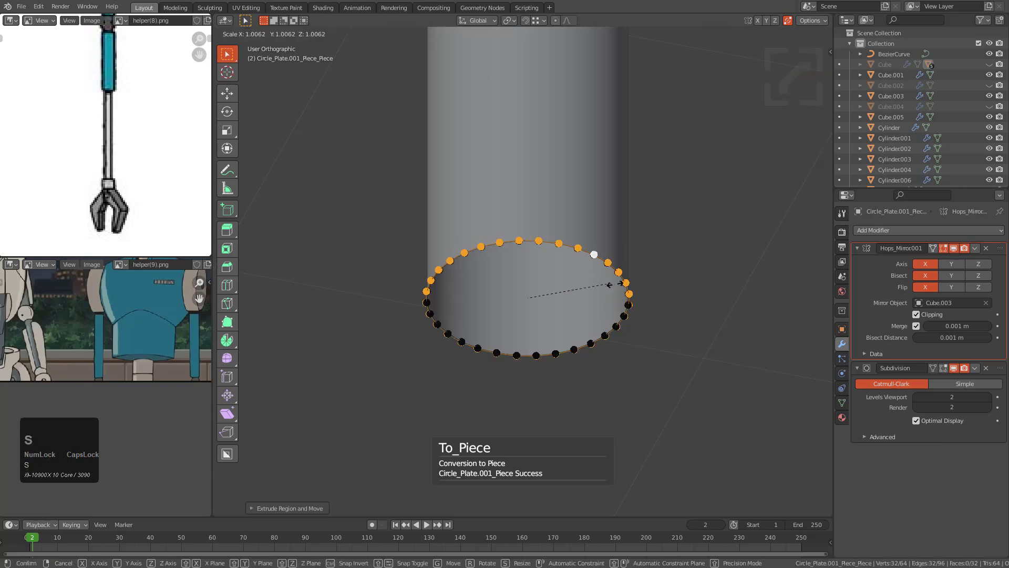
click(667, 279)
key(e)
key(z)
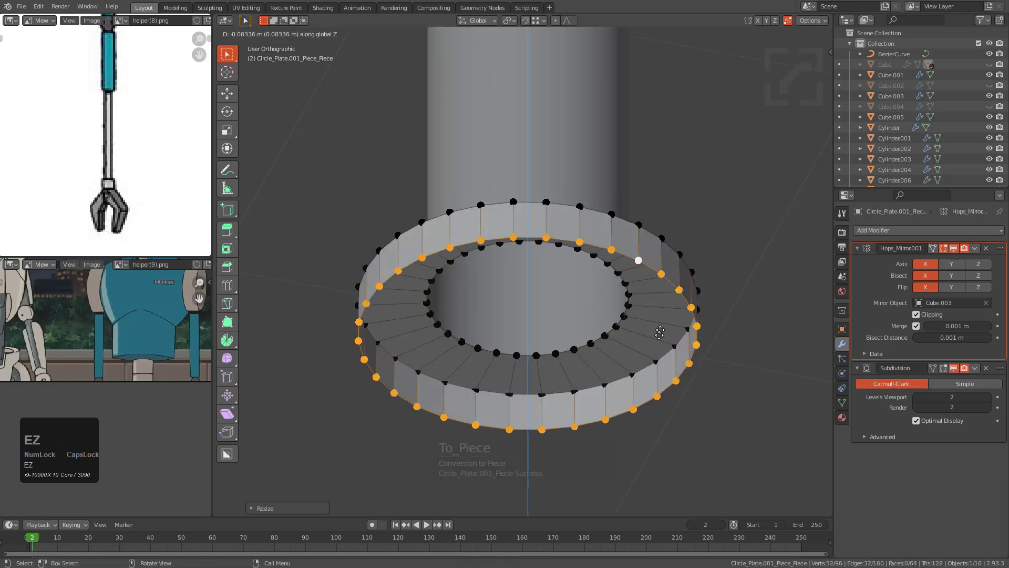
click(654, 401)
Step: Extrude the collar's bottom edge loop inward and scale it down to leave only a small central opening
key(e)
key(s)
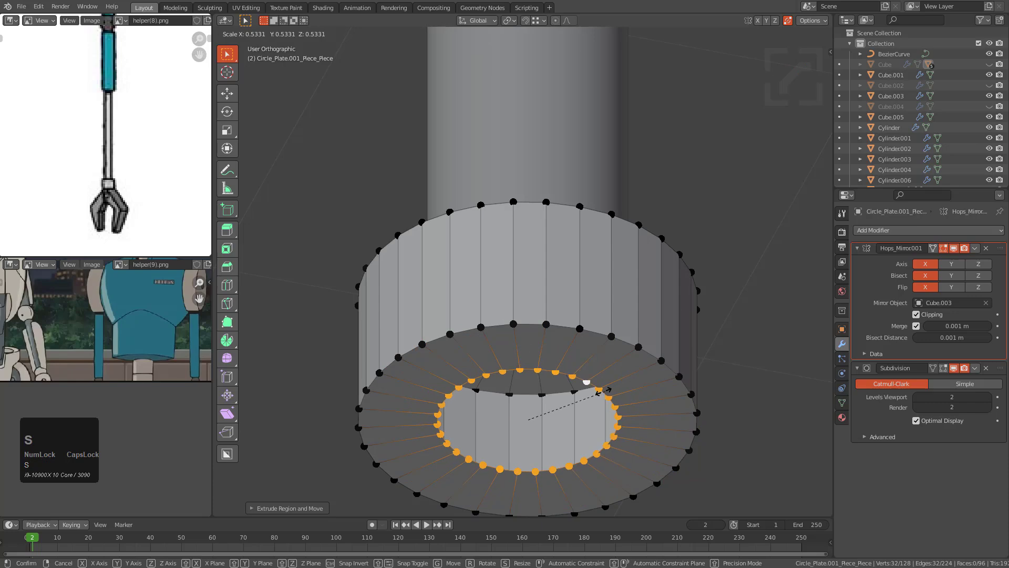
click(600, 392)
middle_drag(596, 284, 578, 368)
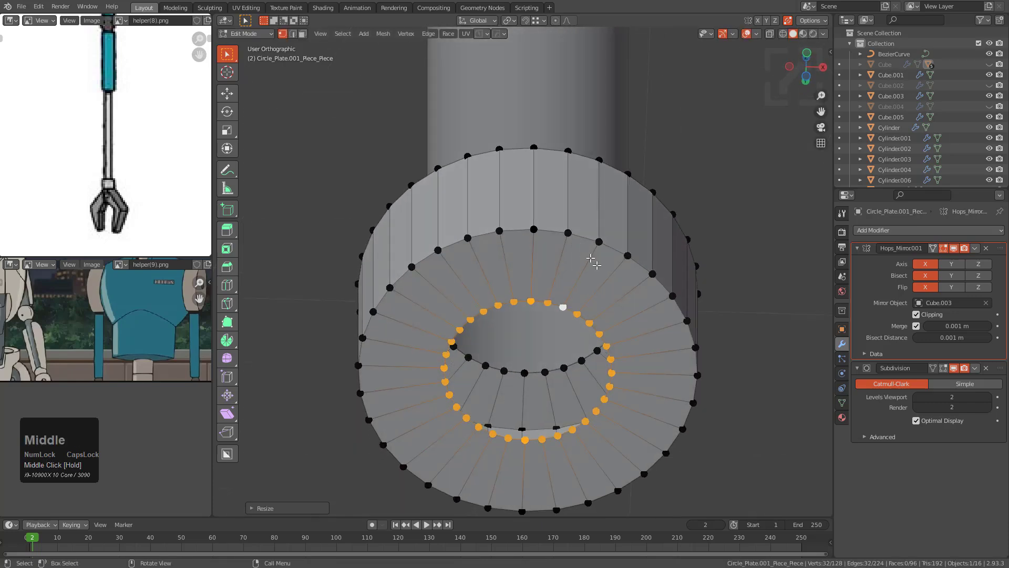
key(s)
click(558, 332)
Step: Try a two-segment bevel on the collar's upper and lower outer rim loops, and undo it
middle_drag(558, 332, 571, 324)
key(ctrl+b)
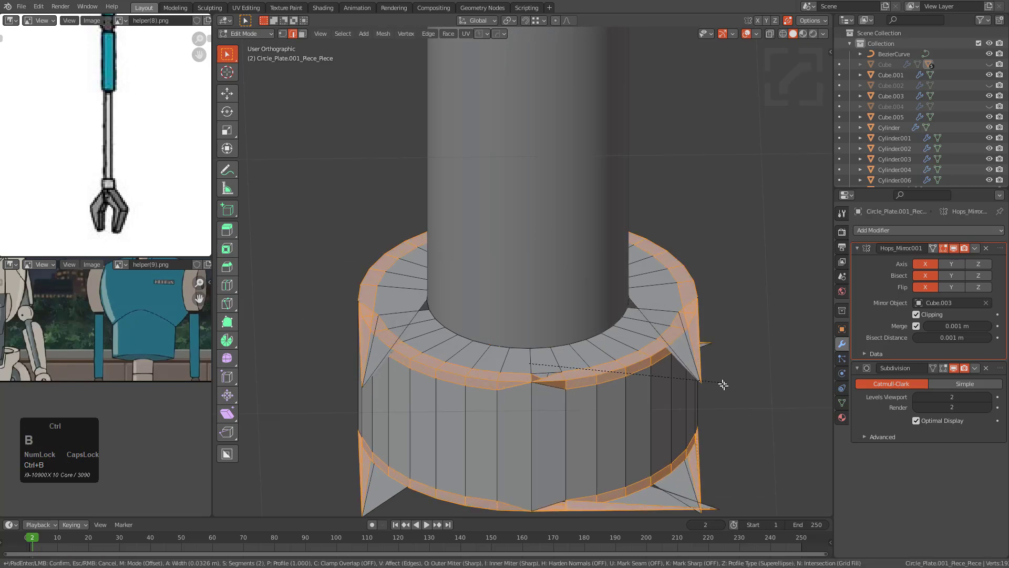
click(736, 392)
key(ctrl+z)
Step: Bevel the collar's upper and lower outer rim loops with two segments, and add a centred loop cut around its side
key(a)
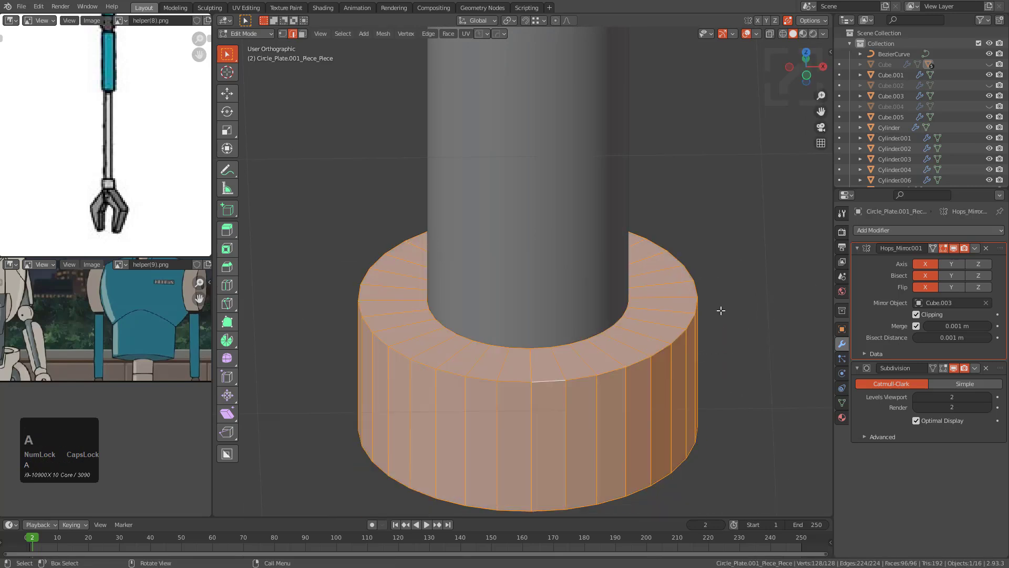
alt+click(621, 371)
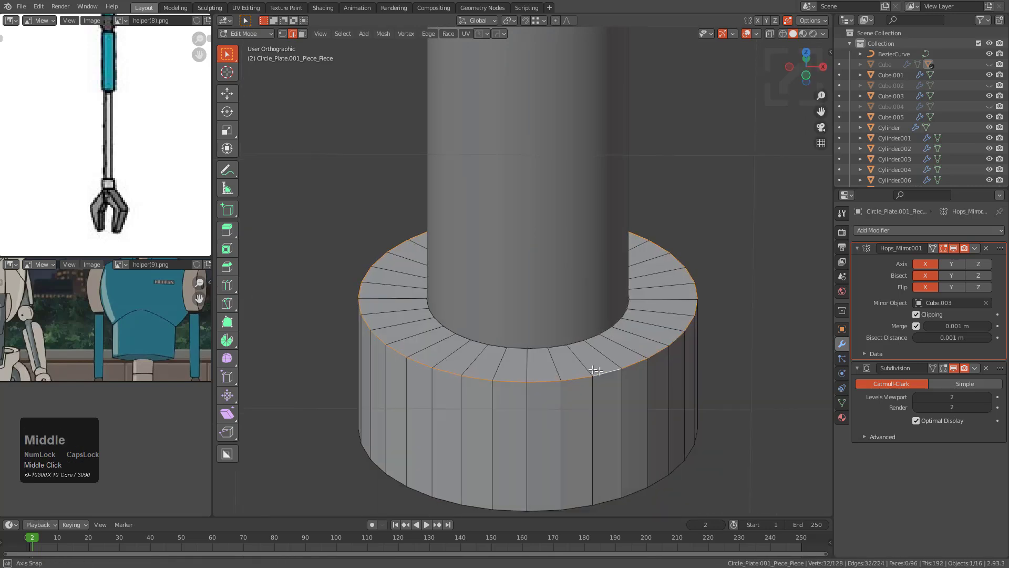
middle_drag(604, 368, 573, 326)
key(ctrl+b)
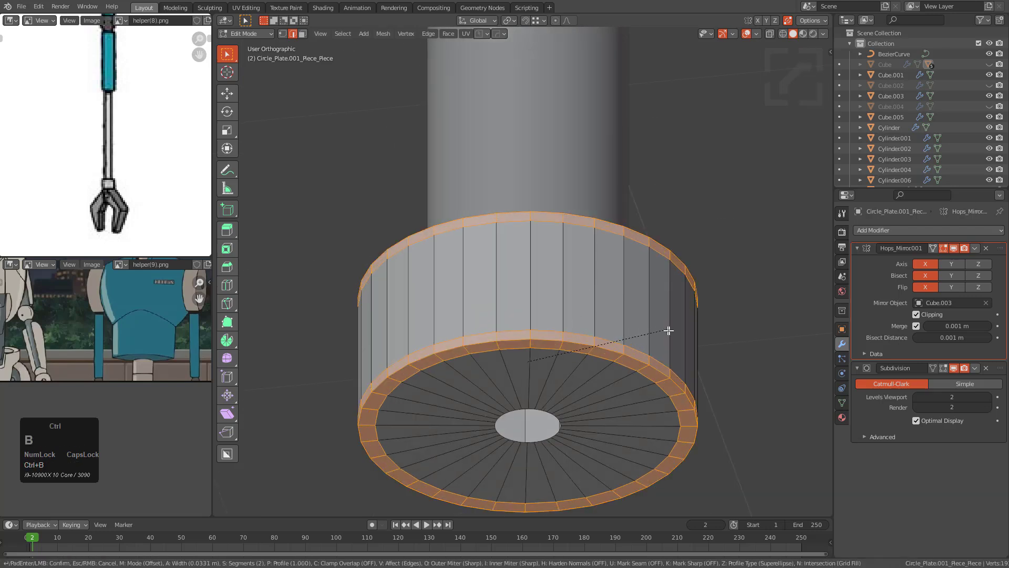
click(629, 303)
click(608, 293)
right_click(604, 279)
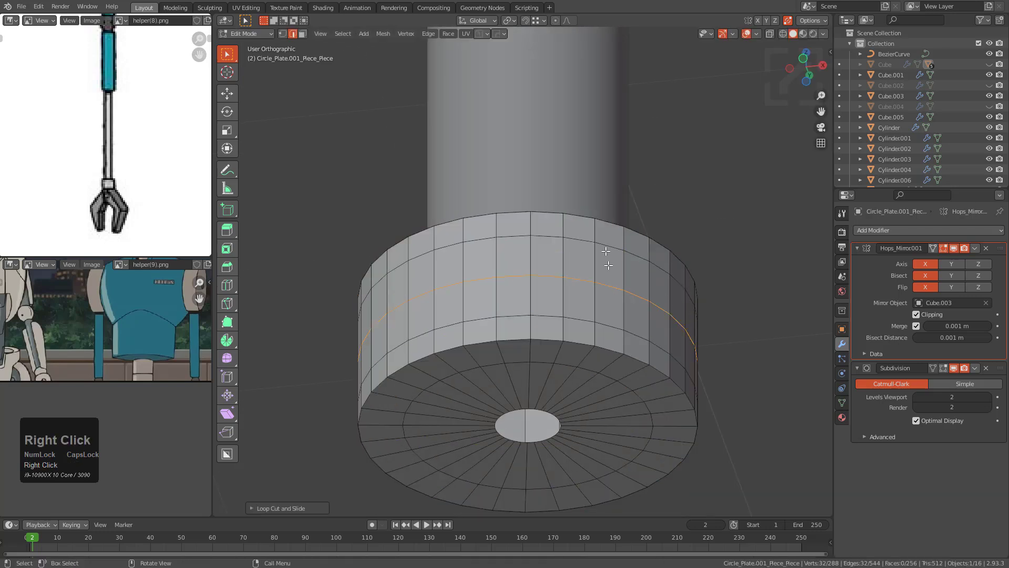
Step: Add a centred loop cut around the collar's underside, between the small opening and the outer rim's support loop
middle_drag(605, 279, 609, 341)
middle_drag(638, 389, 588, 331)
key(ctrl+r)
click(588, 351)
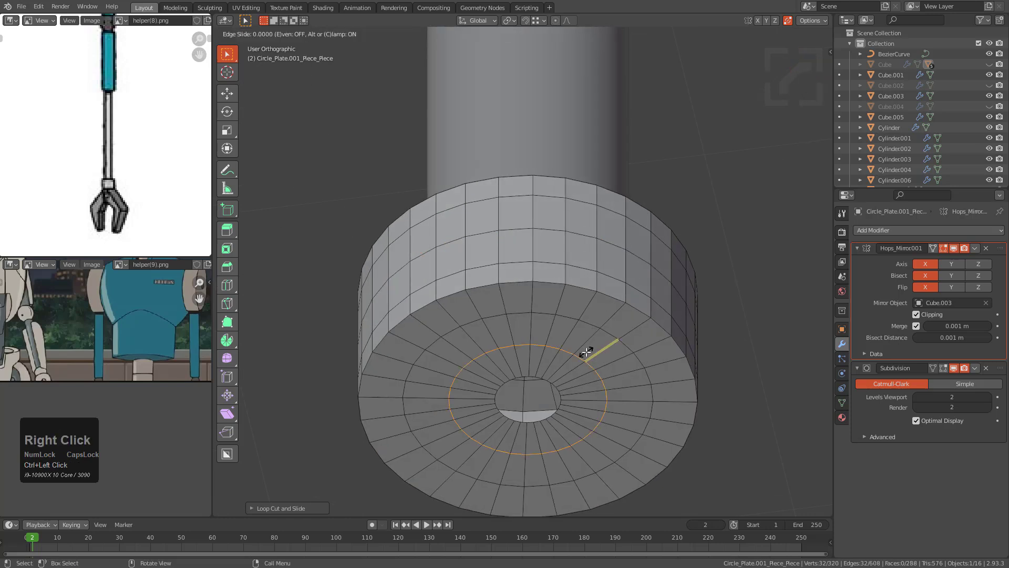
Step: Recalculate the normals of the collar's whole mesh and shade the object smooth
key(a)
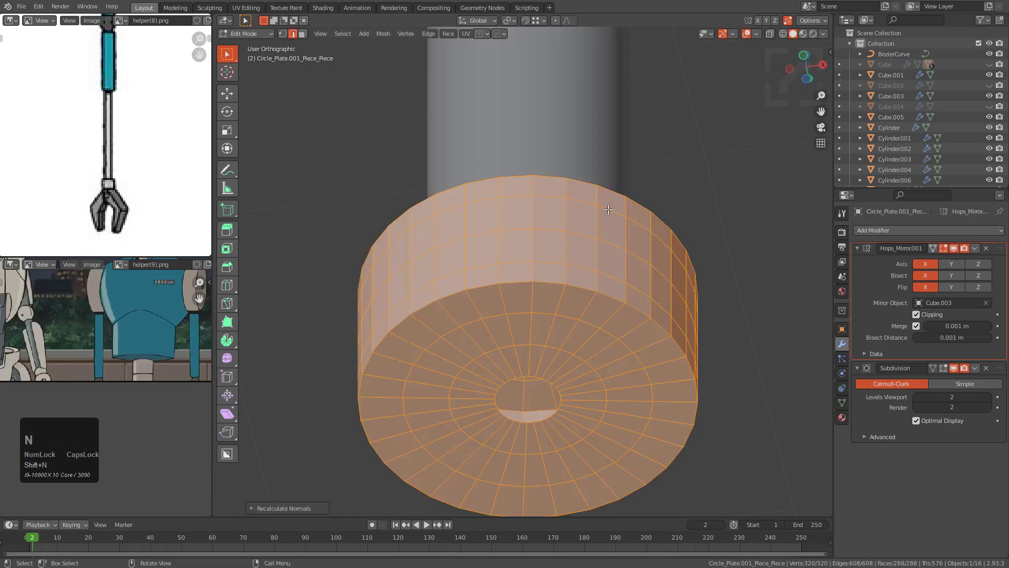
key(Tab)
middle_drag(608, 286, 596, 347)
key(ctrl+grave)
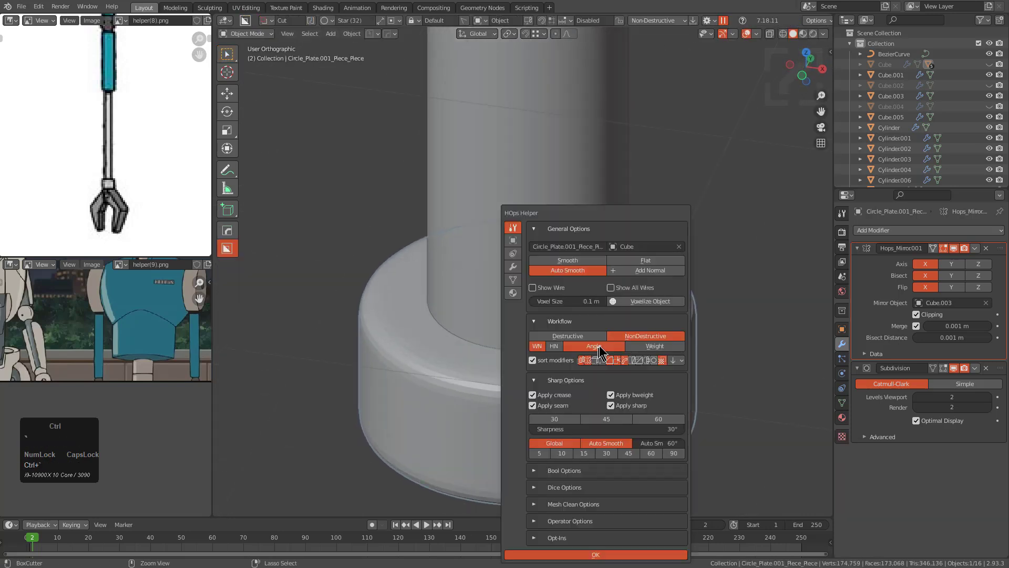
click(566, 257)
Step: Scale the collar side's upper and lower support loops apart along Z, moving them closer to the rims
middle_drag(566, 257, 562, 324)
key(Tab)
scroll(547, 326, up, 2)
alt+click(536, 302)
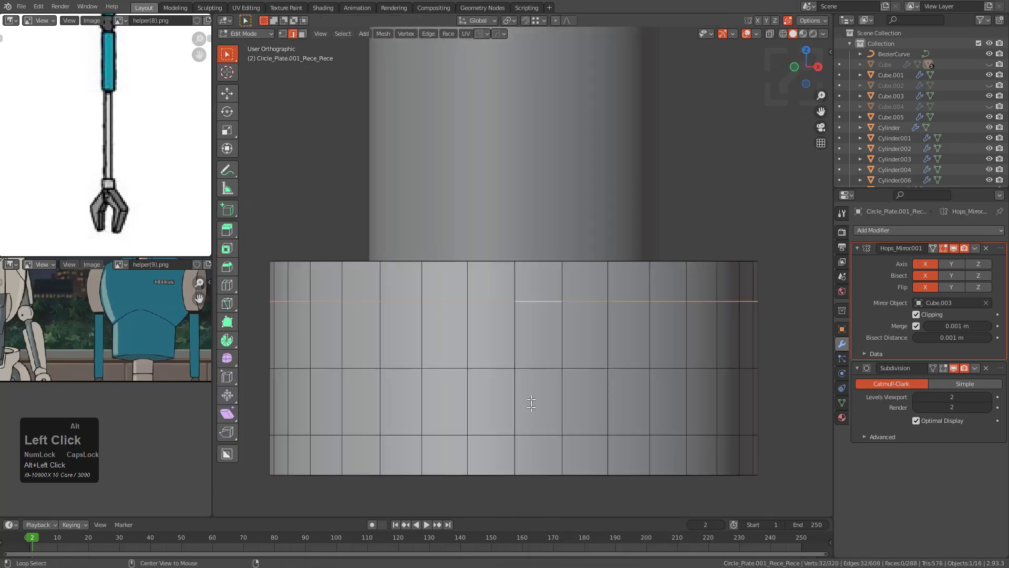
key(s)
key(z)
click(744, 442)
scroll(536, 241, up, 1)
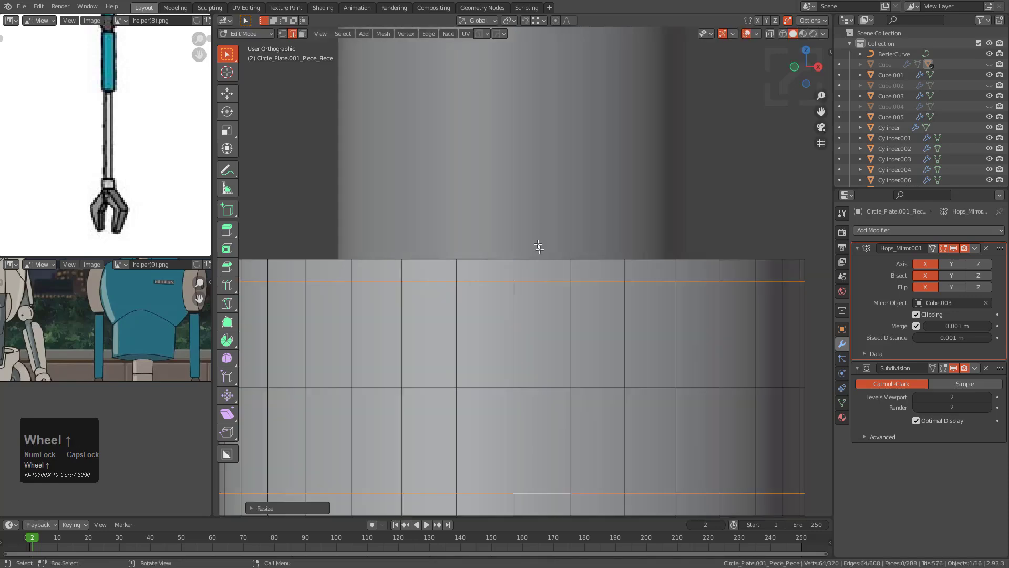
Step: Edge-slide the support loop on the collar's top face outward, close to the outer rim
middle_drag(536, 241, 571, 305)
key(g)
key(g)
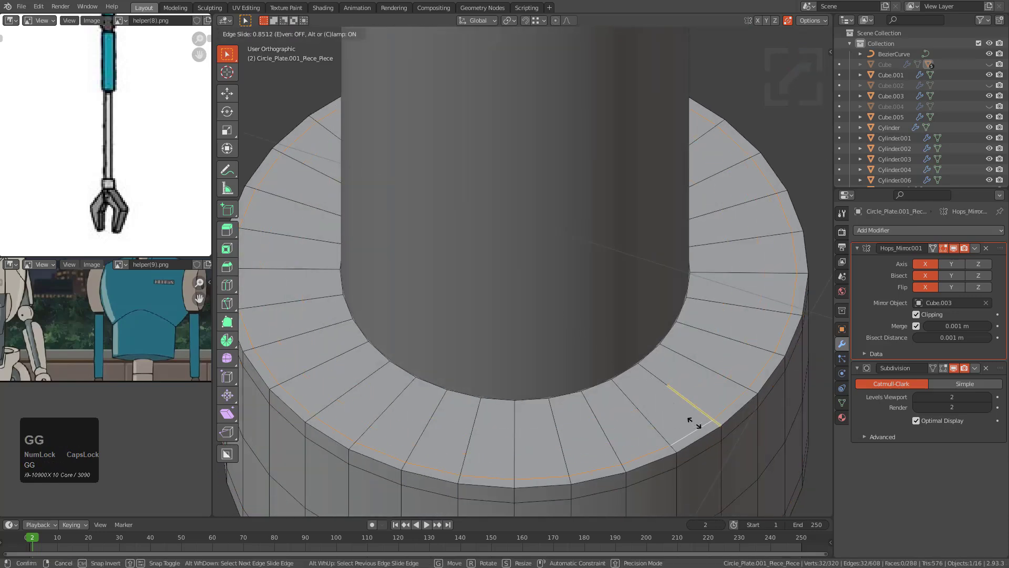
click(679, 413)
Step: Edge-slide the underside's outer support loop toward the rim, adjust the side's lower support loop, and leave mesh editing
middle_drag(680, 413, 648, 284)
key(g)
key(g)
click(636, 243)
key(g)
key(g)
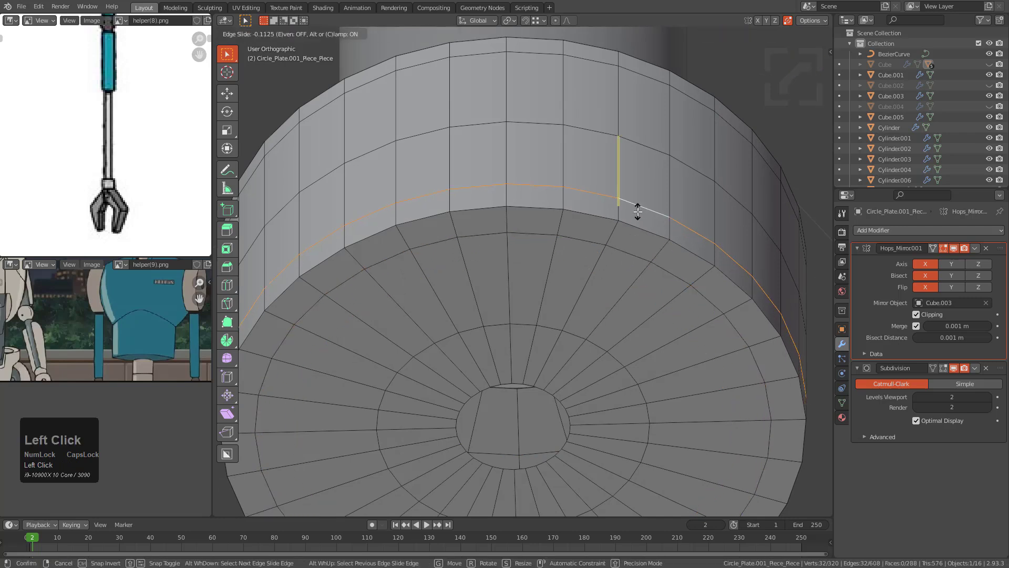
click(637, 212)
key(Tab)
Step: Deselect the collar and examine its front profile against the wrist and claw in the arm reference image
scroll(559, 214, down, 6)
alt+middle_drag(559, 214, 509, 262)
key(alt+a)
scroll(509, 262, down, 1)
scroll(105, 220, up, 4)
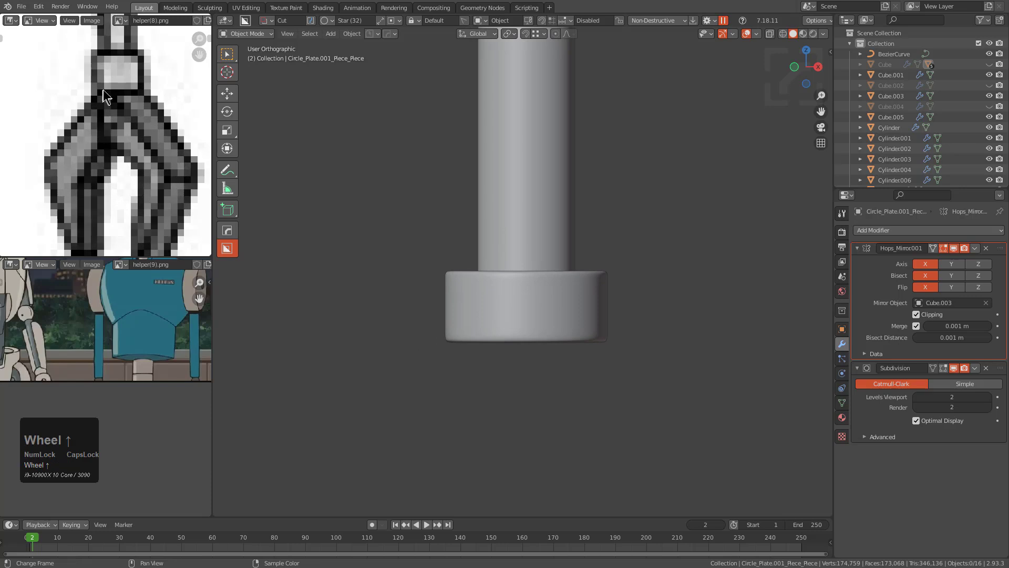
Step: Save the robot model file after comparing the arm ends with the claw reference
middle_drag(102, 143, 84, 111)
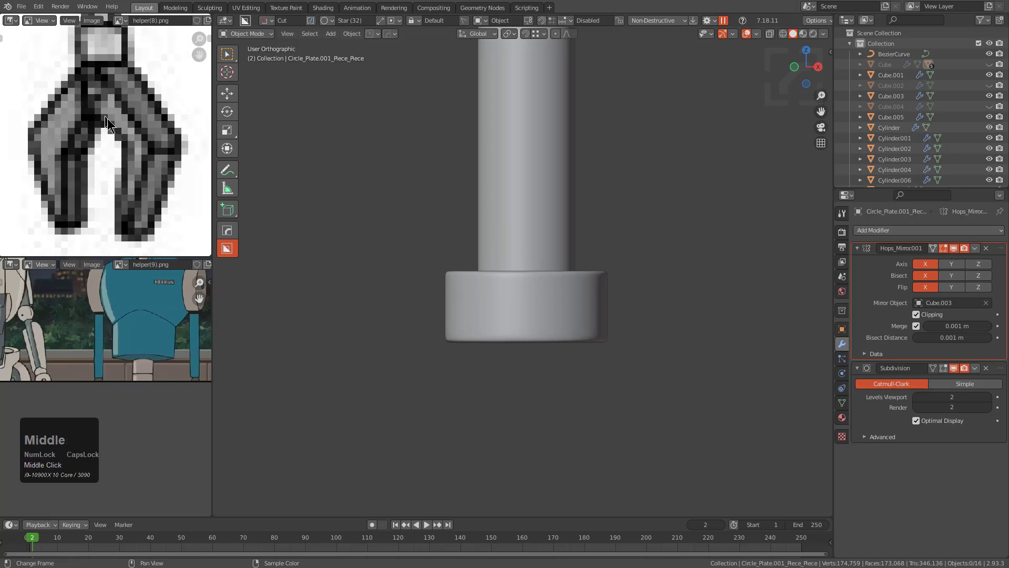
scroll(475, 305, down, 12)
shift+middle_drag(545, 271, 551, 325)
scroll(567, 231, down, 1)
shift+middle_drag(567, 231, 563, 295)
scroll(556, 333, down, 2)
middle_drag(556, 333, 601, 317)
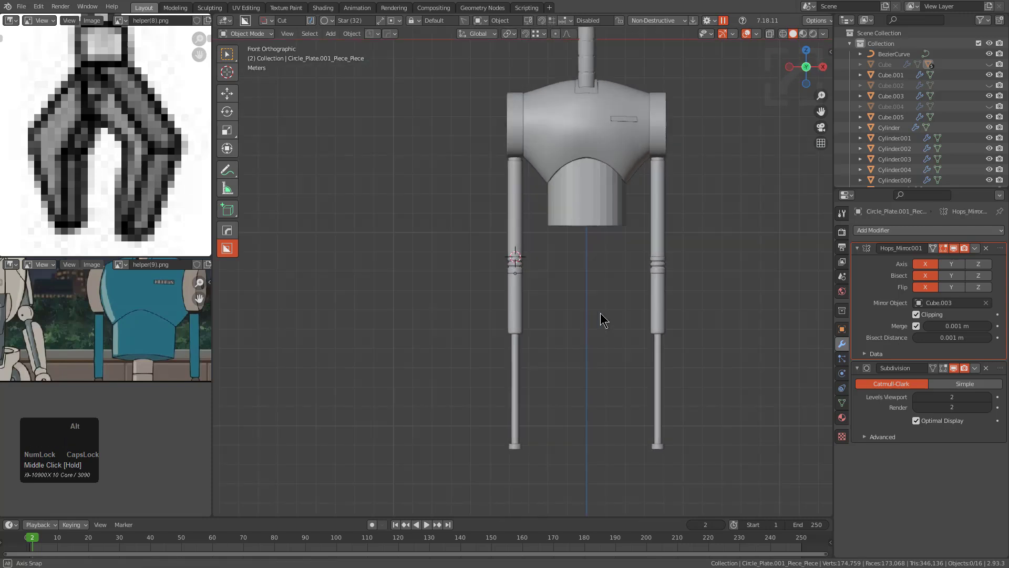
scroll(566, 282, down, 5)
scroll(553, 273, up, 4)
key(ctrl+s)
Step: Examine the arm and claw proportions in the helper(8).png and helper(9).png references against the modelled arms
shift+middle_drag(553, 273, 518, 171)
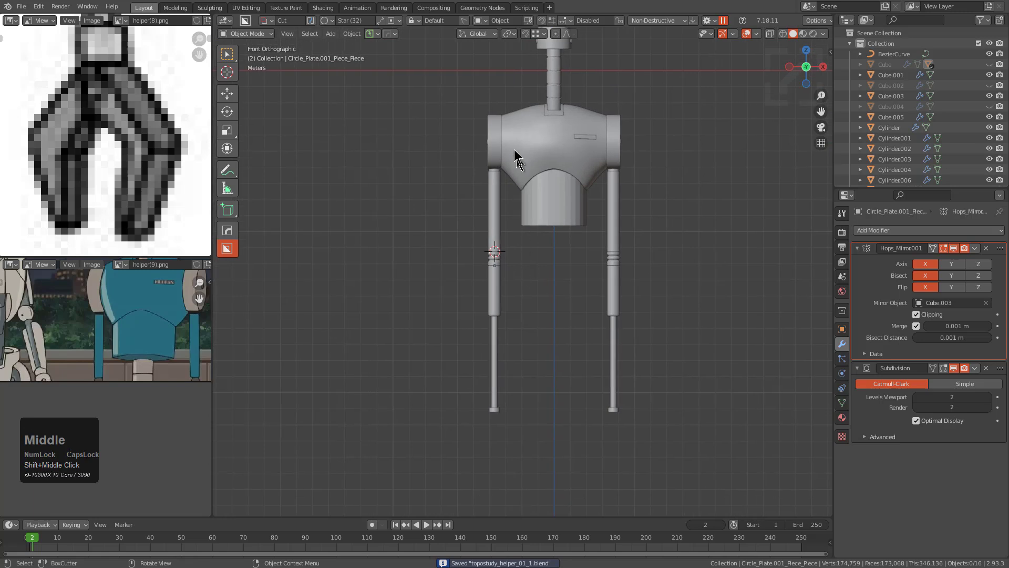
scroll(128, 153, down, 3)
middle_drag(128, 153, 97, 121)
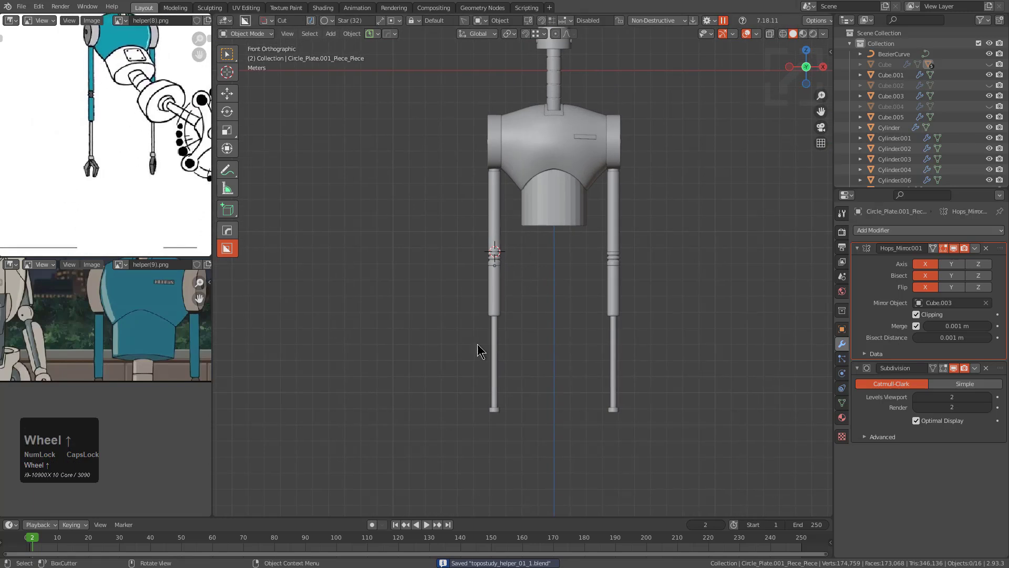
scroll(496, 232, up, 1)
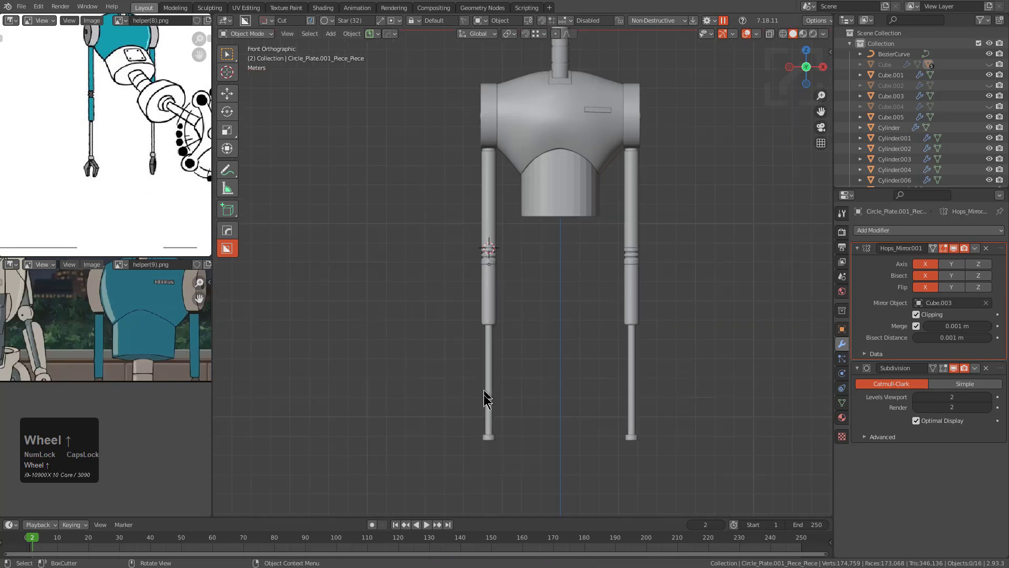
middle_drag(164, 157, 239, 192)
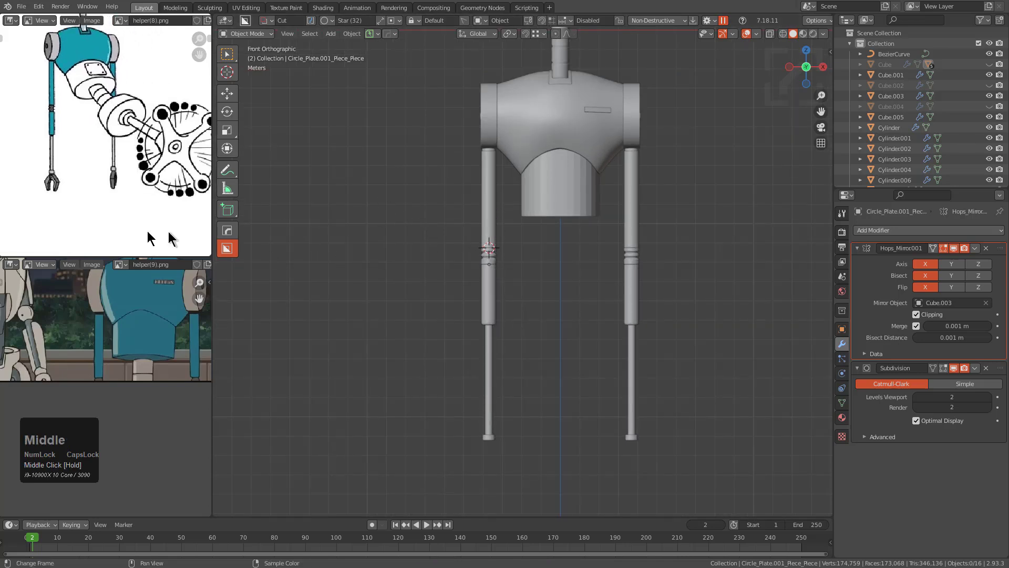
scroll(142, 322, down, 2)
middle_drag(142, 322, 153, 318)
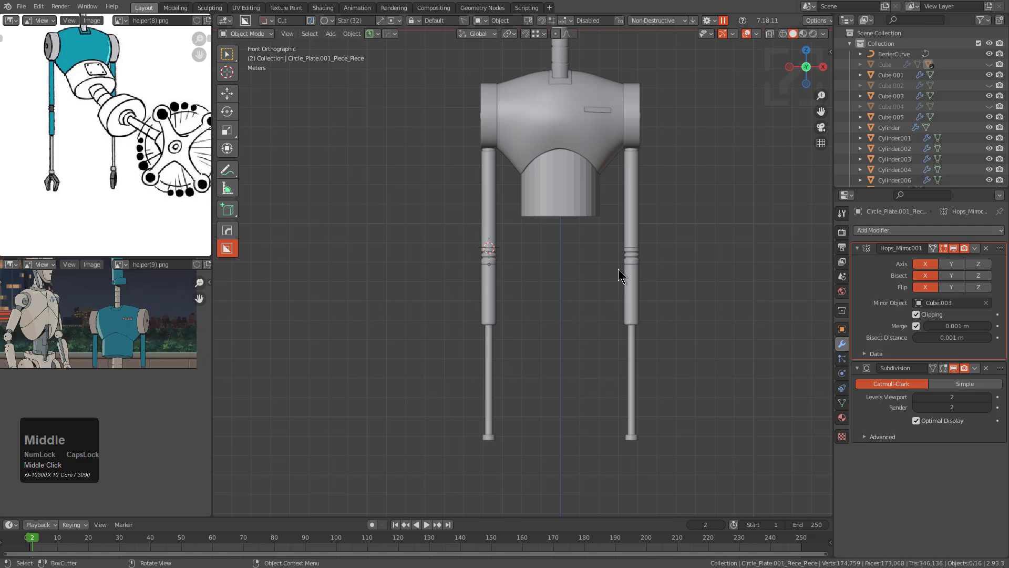
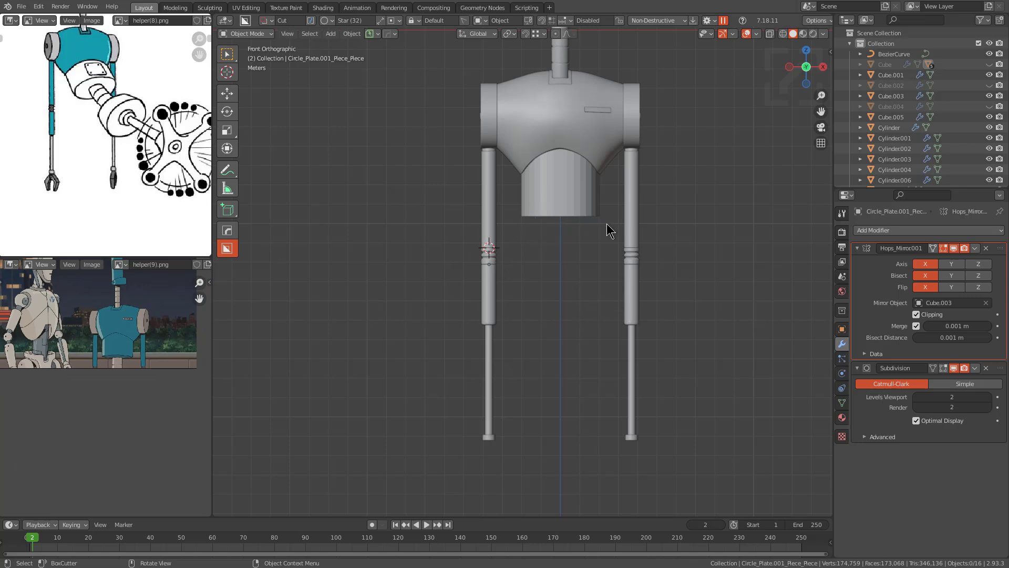
middle_drag(130, 358, 138, 417)
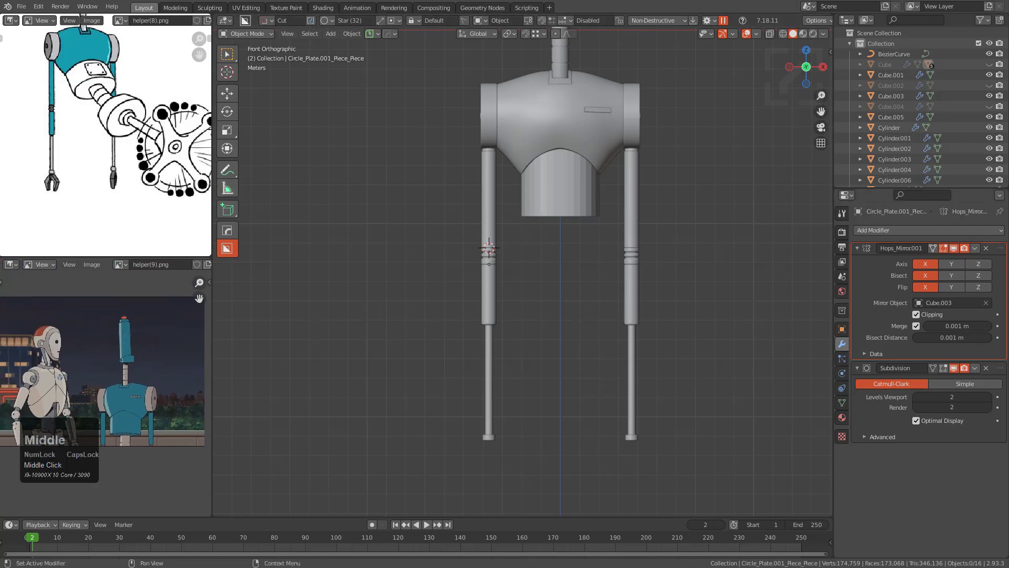
Step: Replace the helper(9).png reference with the image helper(10).png
drag(82, 405, 116, 370)
scroll(93, 406, up, 3)
middle_drag(93, 406, 86, 334)
scroll(94, 349, up, 2)
scroll(100, 378, down, 4)
middle_drag(148, 358, 133, 362)
scroll(132, 365, up, 1)
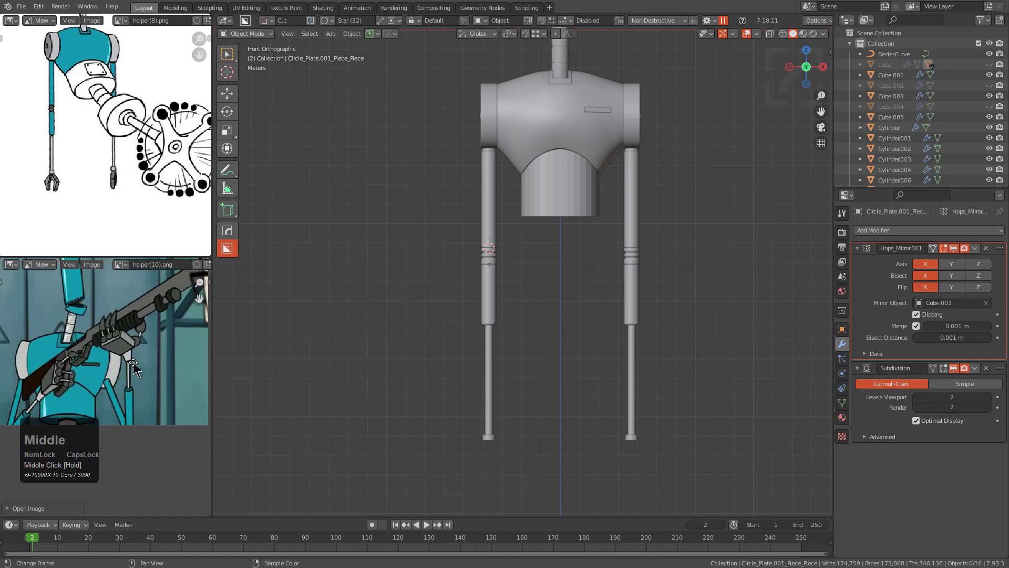
Step: Examine the hand gripping the rifle in helper(10).png and the two-fingered claw in helper(8).png
middle_drag(80, 165, 119, 204)
scroll(119, 204, up, 2)
scroll(89, 370, up, 2)
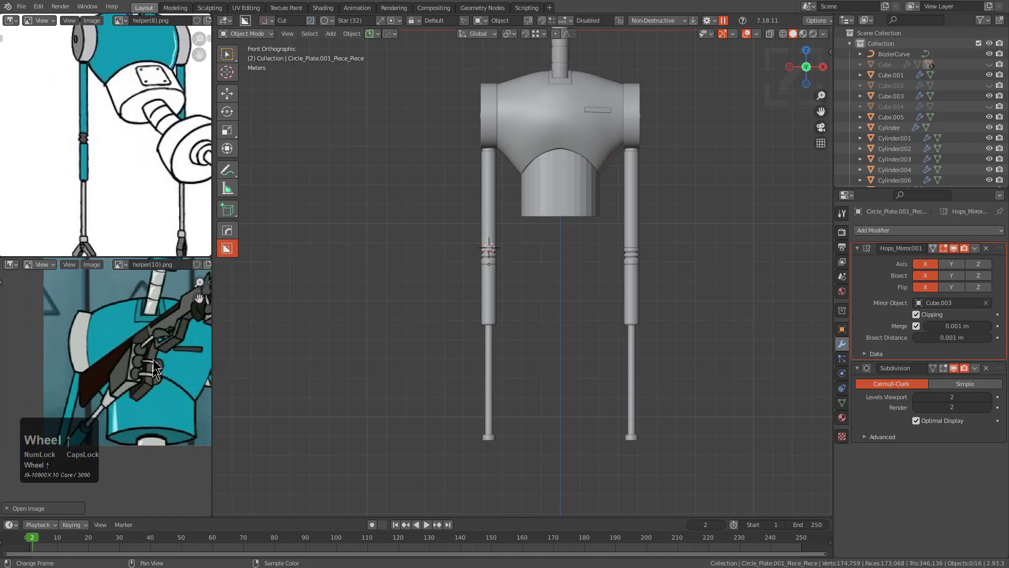
middle_drag(68, 362, 58, 353)
middle_drag(117, 316, 109, 368)
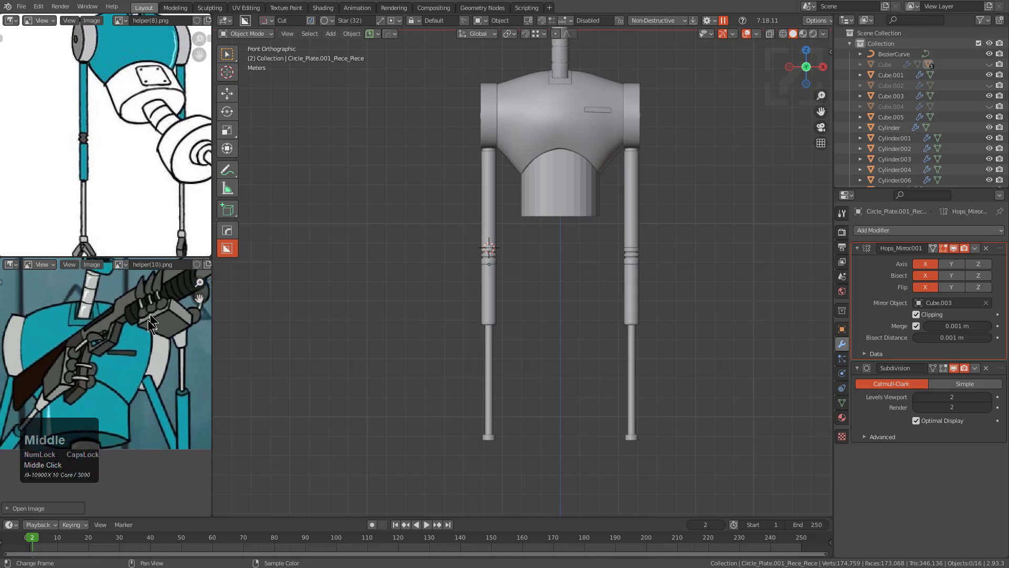
scroll(108, 368, down, 1)
middle_drag(65, 200, 79, 158)
scroll(105, 136, up, 6)
Step: Snap the 3D cursor to the centre of the underside of the cap at the arm's lower end
shift+middle_drag(509, 398, 483, 322)
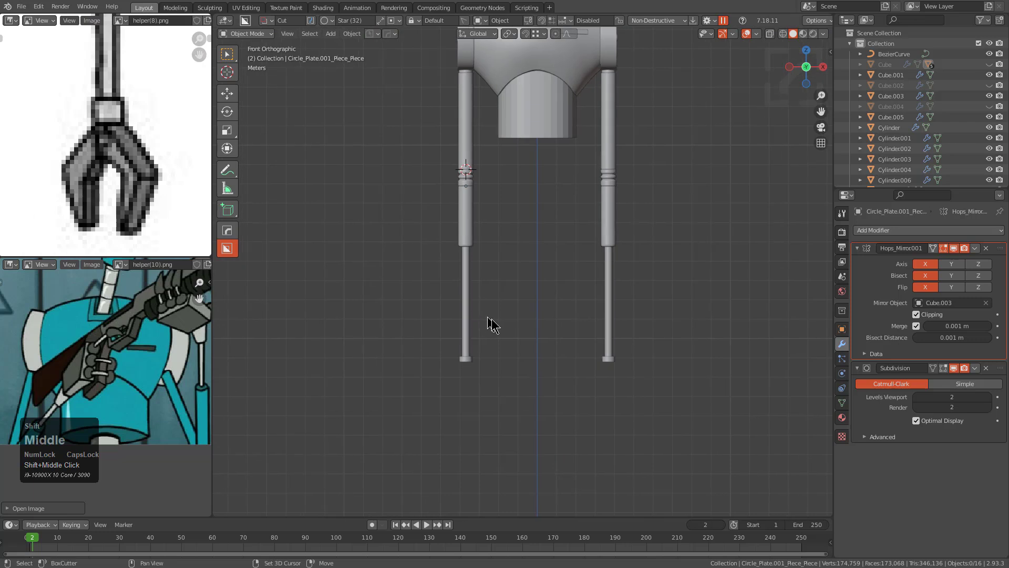
scroll(484, 323, up, 2)
shift+middle_drag(466, 357, 498, 255)
key(KP_1)
scroll(496, 263, up, 2)
scroll(464, 316, up, 2)
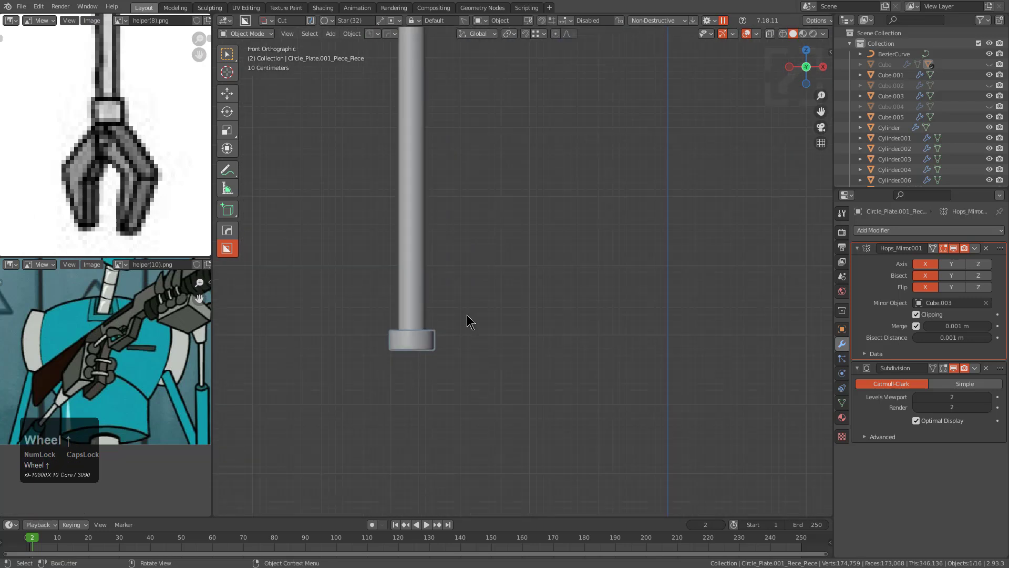
key(Tab)
shift+middle_drag(467, 315, 450, 355)
key(KP_Decimal)
key(shift+s)
click(547, 315)
middle_drag(552, 317, 542, 287)
alt+click(539, 283)
key(shift+s)
click(583, 279)
key(Tab)
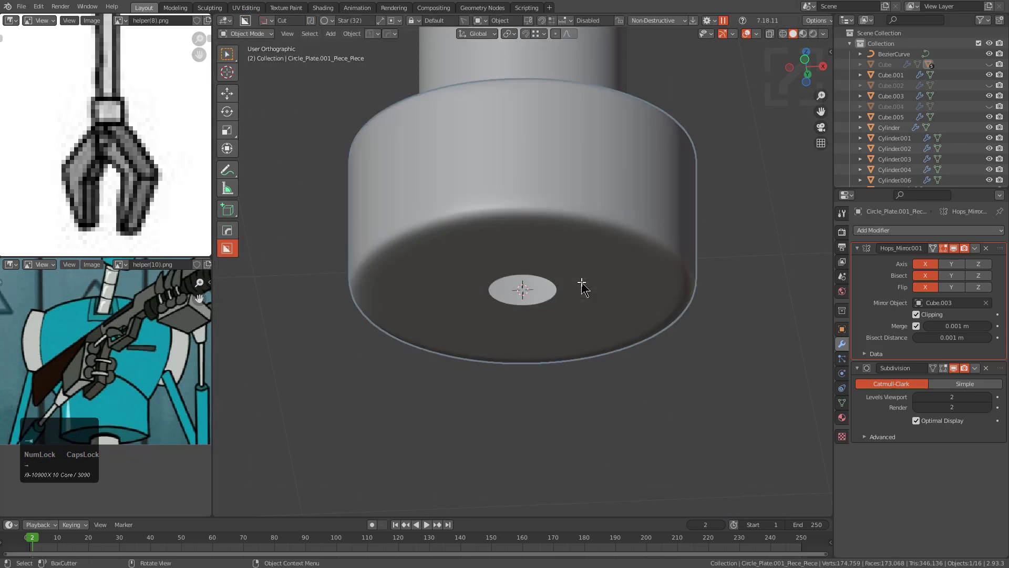
Step: Add a plane at the 3D cursor, align it to the front view, and save the file
key(KP_1)
key(shift+a)
mouse_move(584, 282)
click(616, 283)
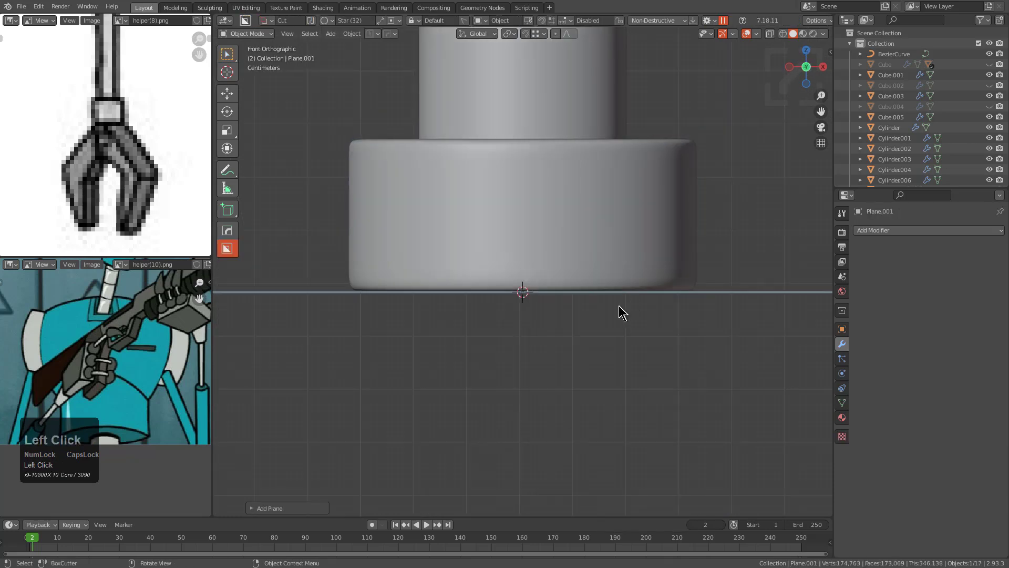
key(F9)
click(732, 350)
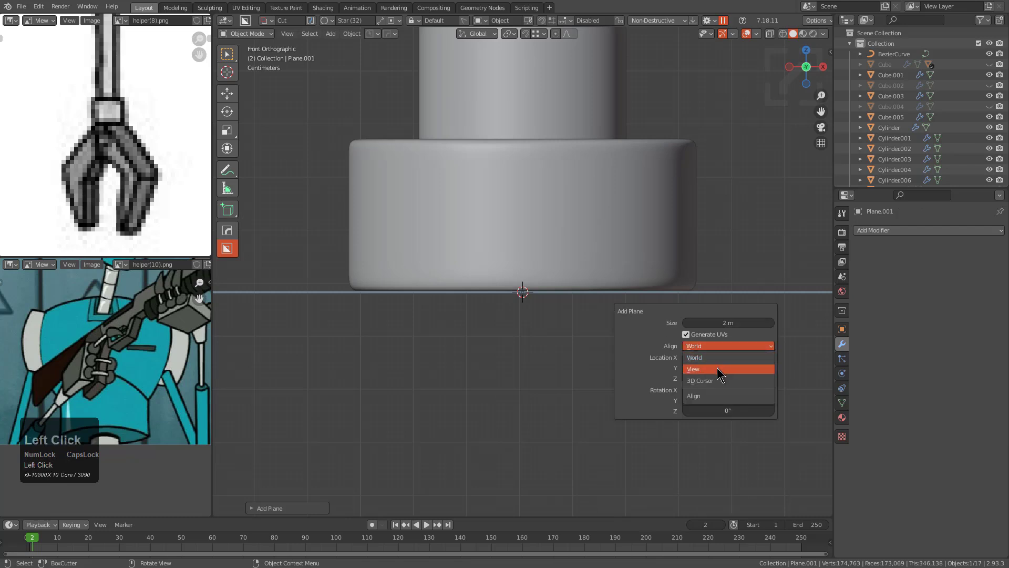
click(719, 370)
key(ctrl+s)
Step: Scale the plane down to slightly narrower than the wrist cap and lower it along Z to sit beneath the cap
scroll(597, 310, down, 4)
key(s)
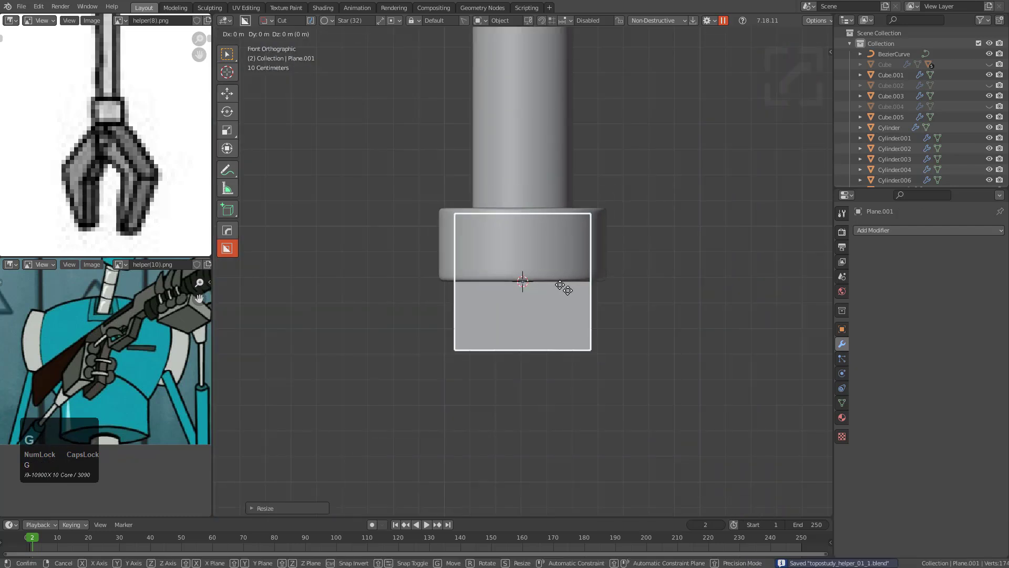
click(559, 282)
key(g)
key(z)
click(580, 353)
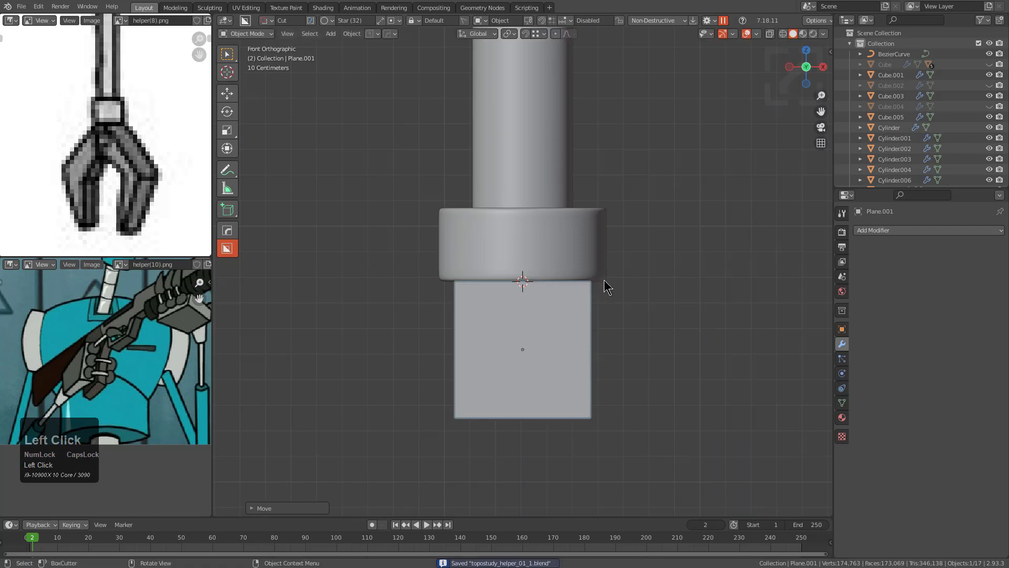
Step: Shift the plane along X so its left edge lies just past the wrist cap's centre line
key(g)
key(z)
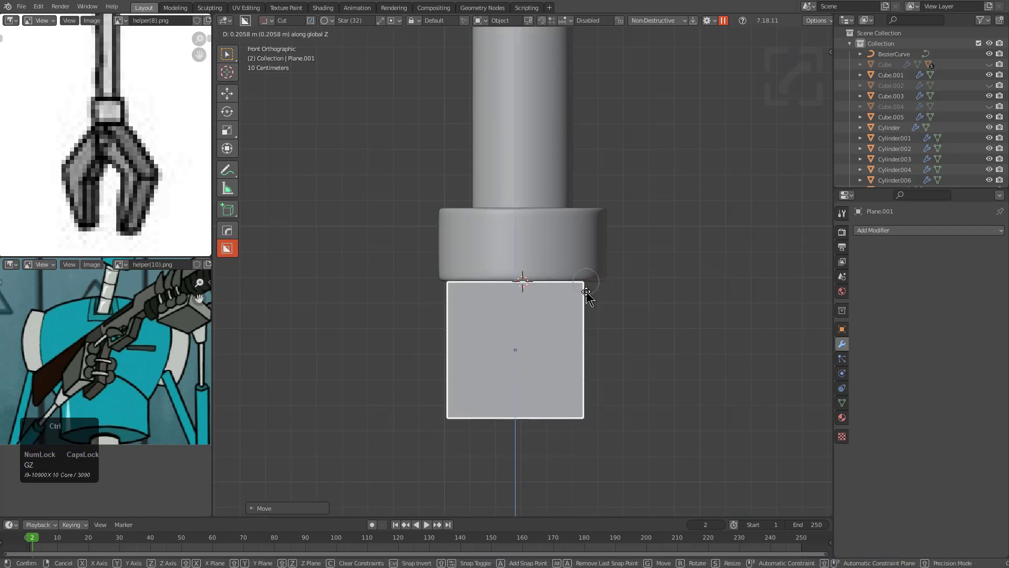
key(x)
click(609, 311)
scroll(608, 311, down, 2)
shift+middle_drag(608, 311, 554, 280)
scroll(549, 274, up, 1)
Step: Move the plane's right edge in to the cap's outer side and raise its bottom edge to form a small base block
key(Tab)
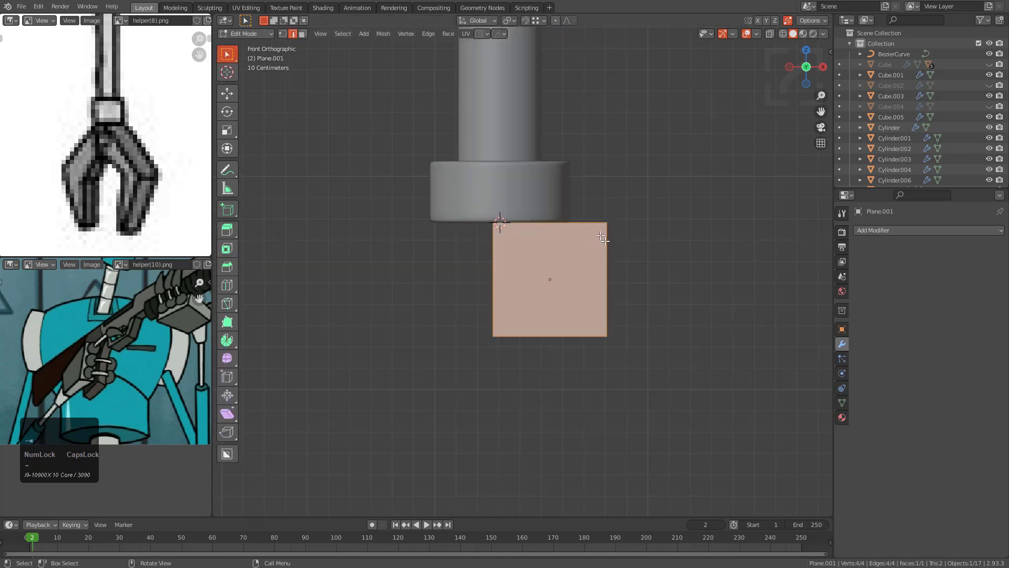
click(608, 260)
key(g)
key(x)
click(575, 257)
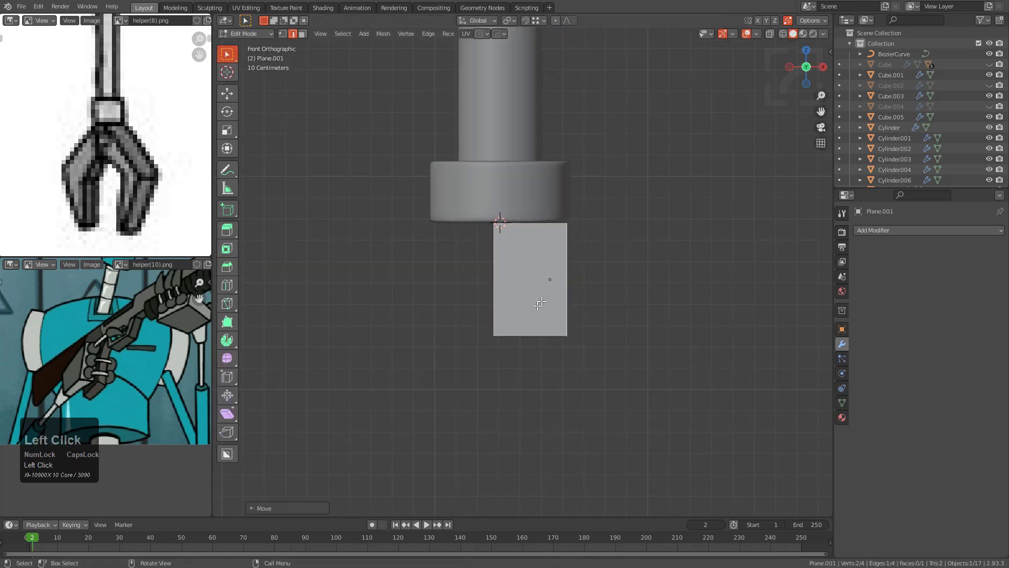
click(506, 336)
key(g)
key(z)
click(545, 289)
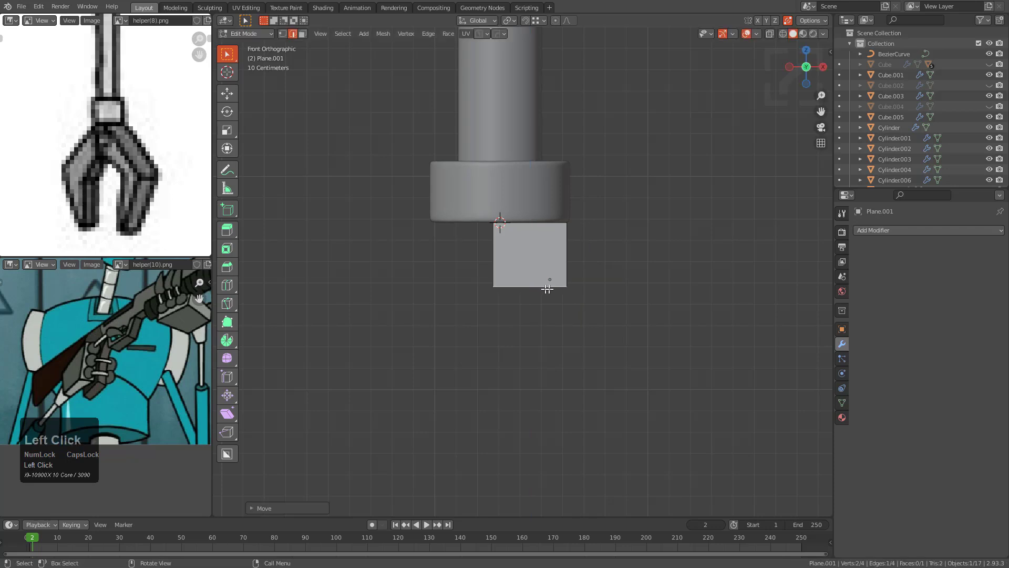
Step: Extrude the base block's right edge diagonally, about 0.46 m outward in X and 0.41 m down in Z
click(569, 259)
key(e)
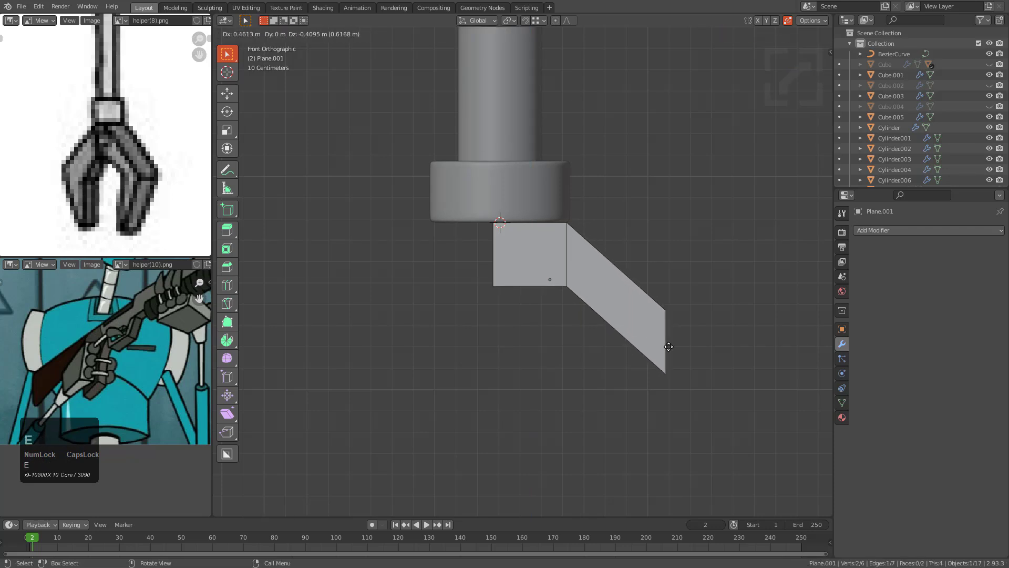
click(667, 347)
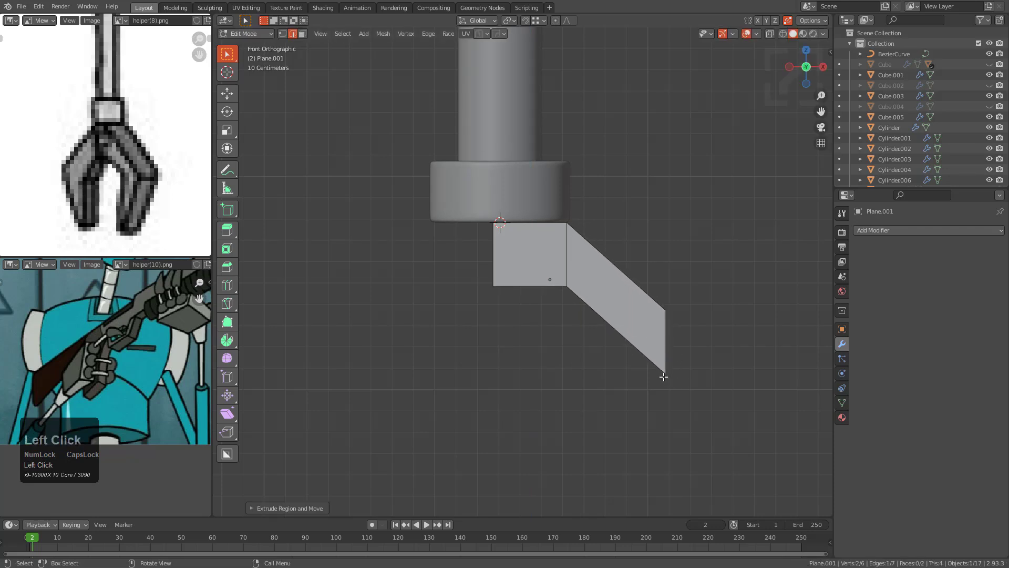
Step: Move the extruded end's lower vertex slightly inward and slide its upper vertex outward past its edge to shape the elbow
key(1)
click(664, 374)
key(g)
click(650, 359)
click(655, 307)
key(g)
key(g)
key(alt)
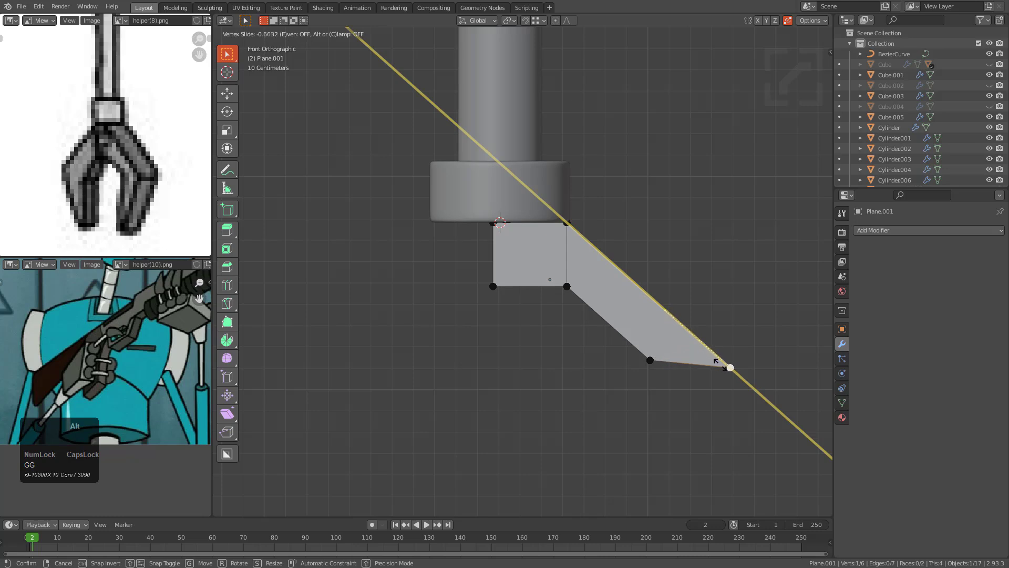
click(720, 362)
Step: Extrude the elbow edge about 0.3 m inward and 0.7 m down to create the finger's lower segment
shift+click(650, 360)
shift+middle_drag(650, 360, 634, 264)
key(e)
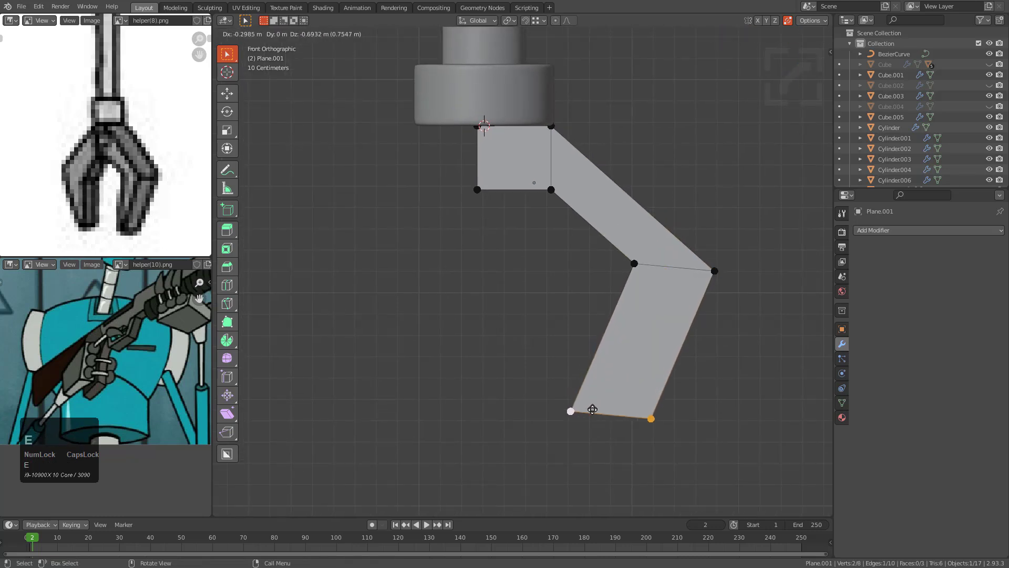
click(592, 411)
Step: Narrow the finger's tip by pulling its outer vertex inward, and move the tip edge further down and inward
click(638, 415)
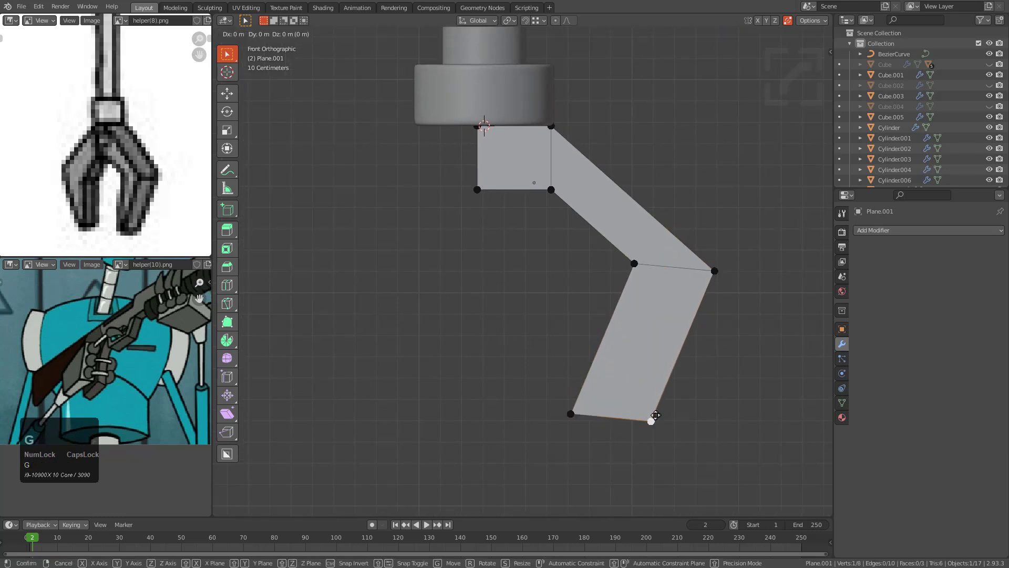
key(g)
key(g)
click(582, 414)
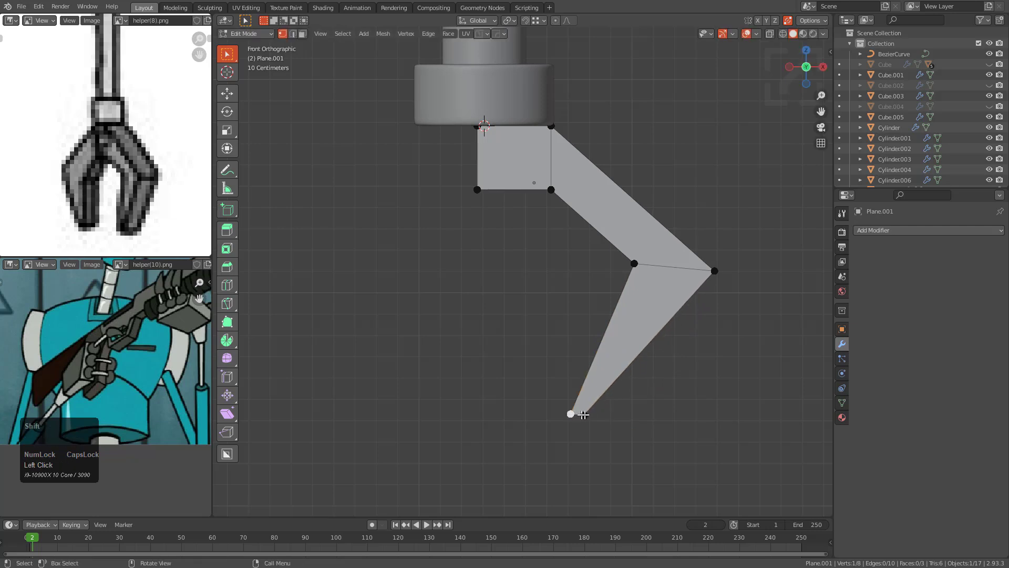
key(g)
click(662, 418)
Step: Lower the finger's elbow edge, rotate it, and adjust its position
click(634, 264)
shift+click(712, 271)
key(g)
click(710, 302)
key(r)
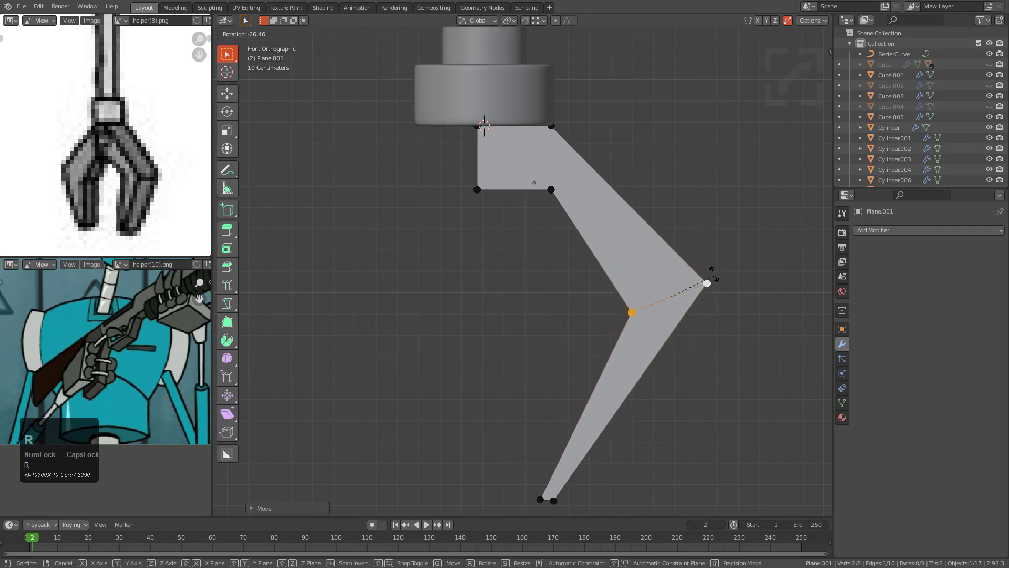
click(715, 294)
key(g)
click(713, 292)
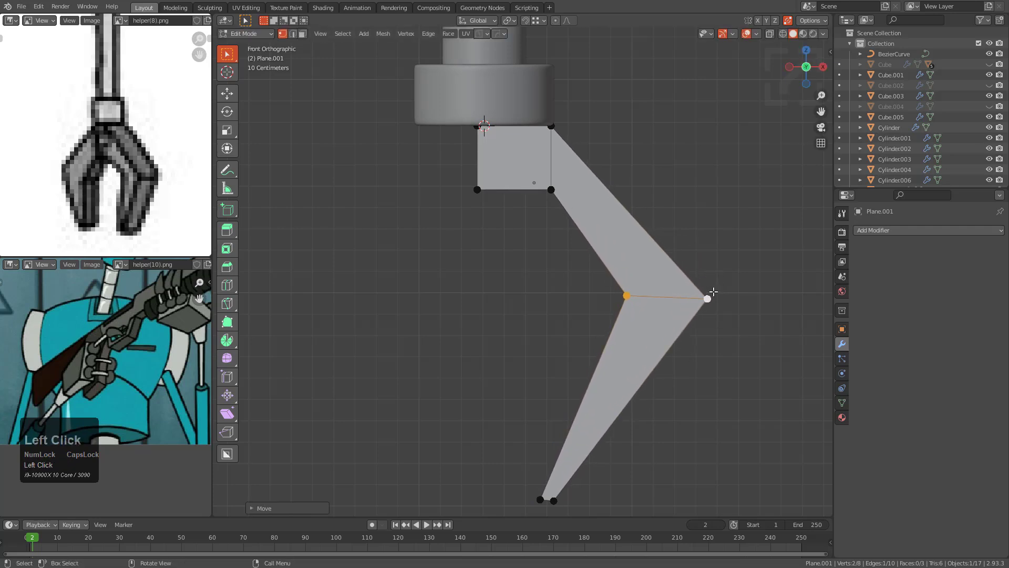
Step: Move the elbow's outer and inner vertices inward along X, one after the other
click(706, 289)
key(g)
key(x)
click(687, 284)
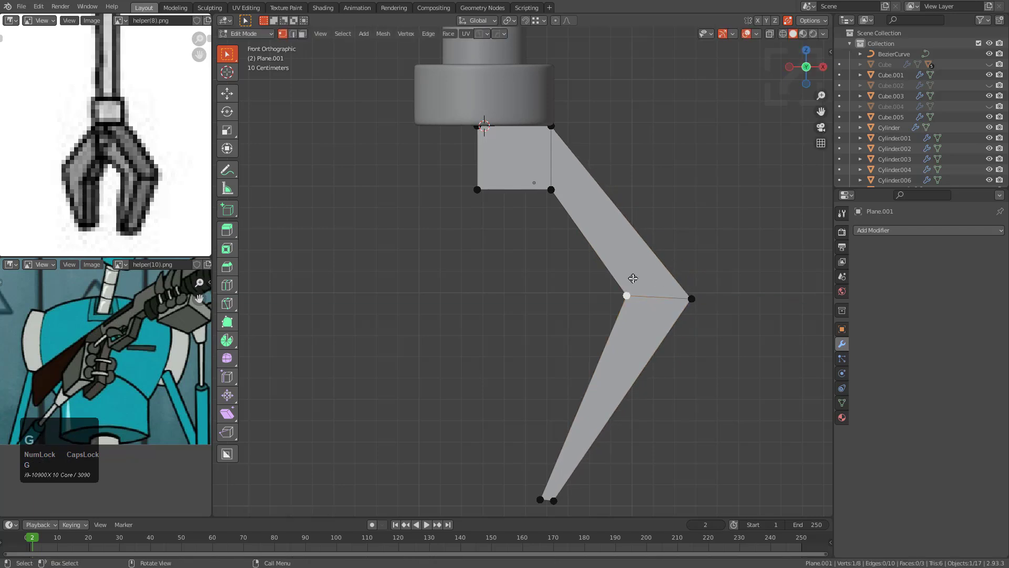
key(g)
key(x)
click(615, 277)
Step: Move the base block's lower outer vertex about 0.16 m inward along X in two moves
click(549, 190)
key(g)
key(x)
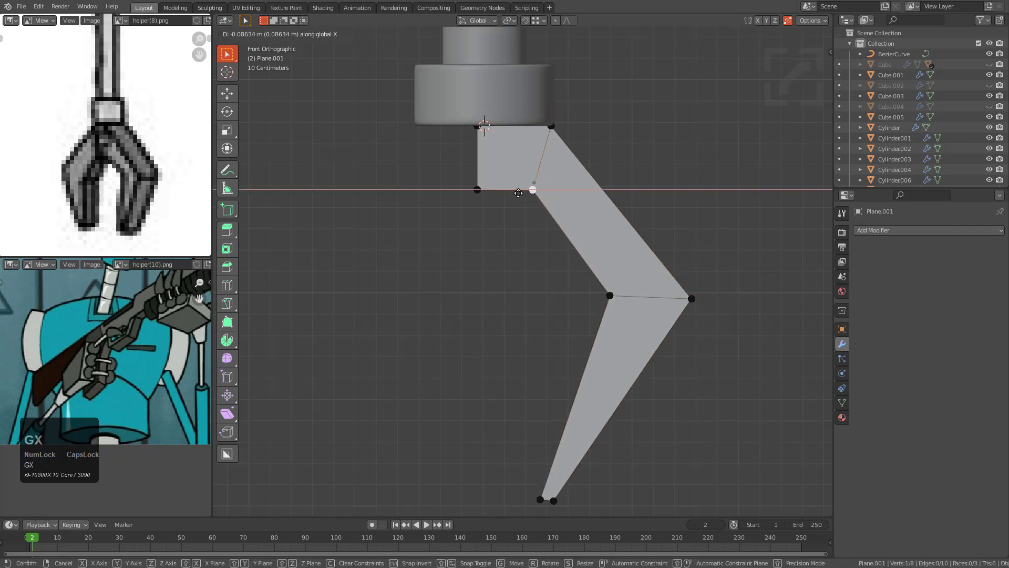
click(518, 193)
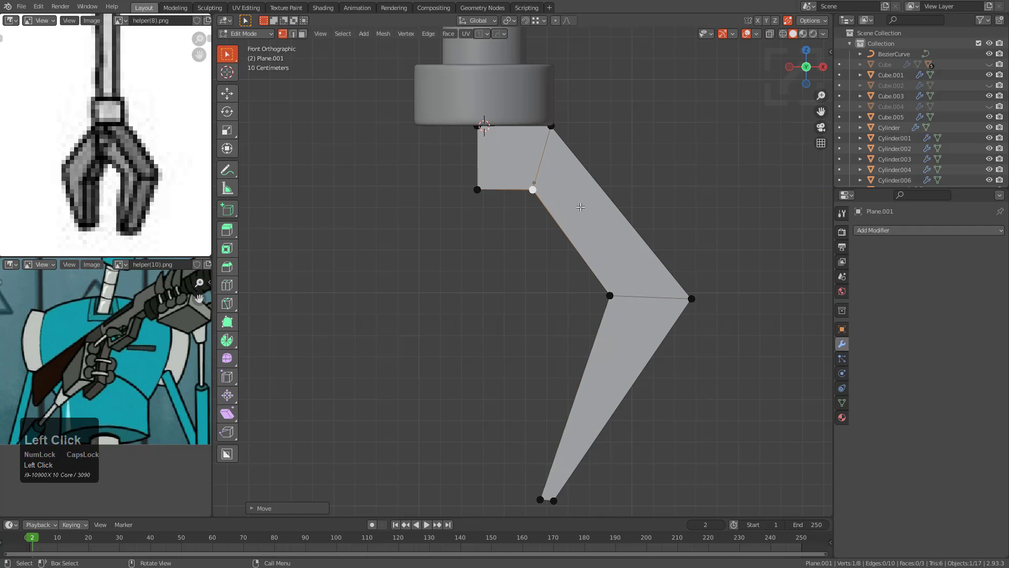
key(Tab)
key(Tab)
key(g)
key(x)
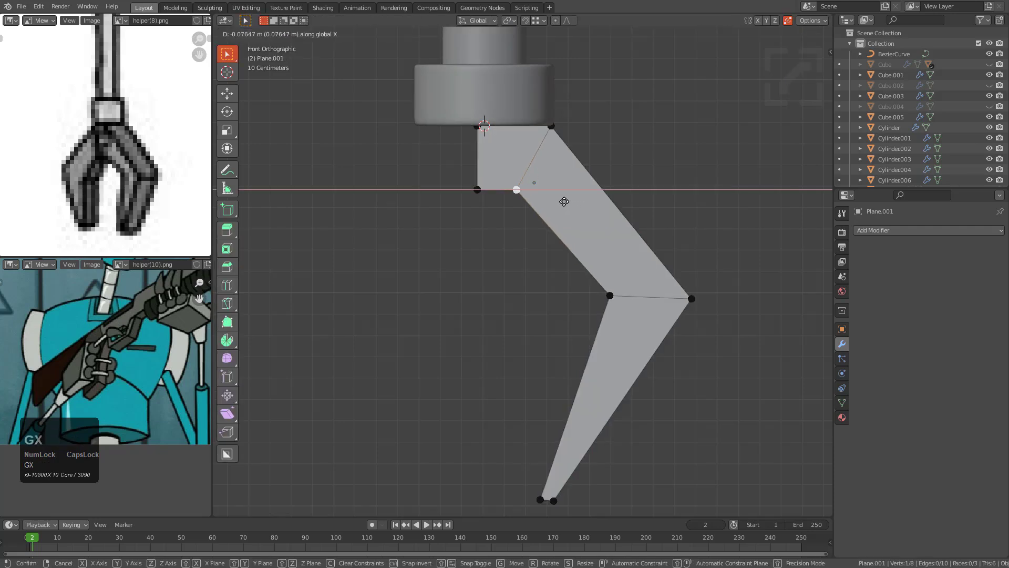
click(564, 201)
key(Tab)
Step: Lower the finger elbow's inner vertex slightly along Z
scroll(600, 291, up, 3)
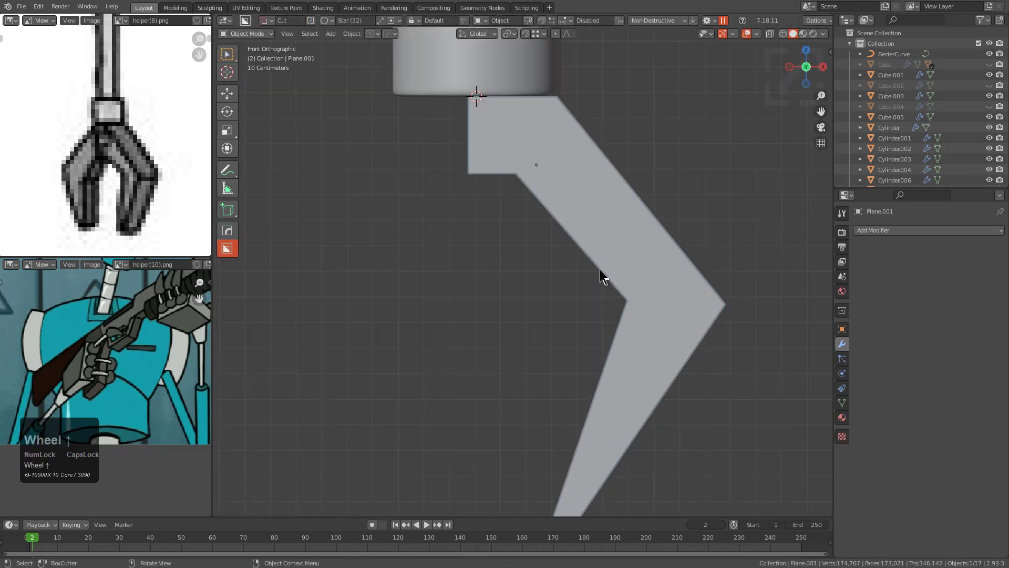
key(Tab)
click(604, 268)
click(626, 301)
key(g)
key(z)
click(627, 309)
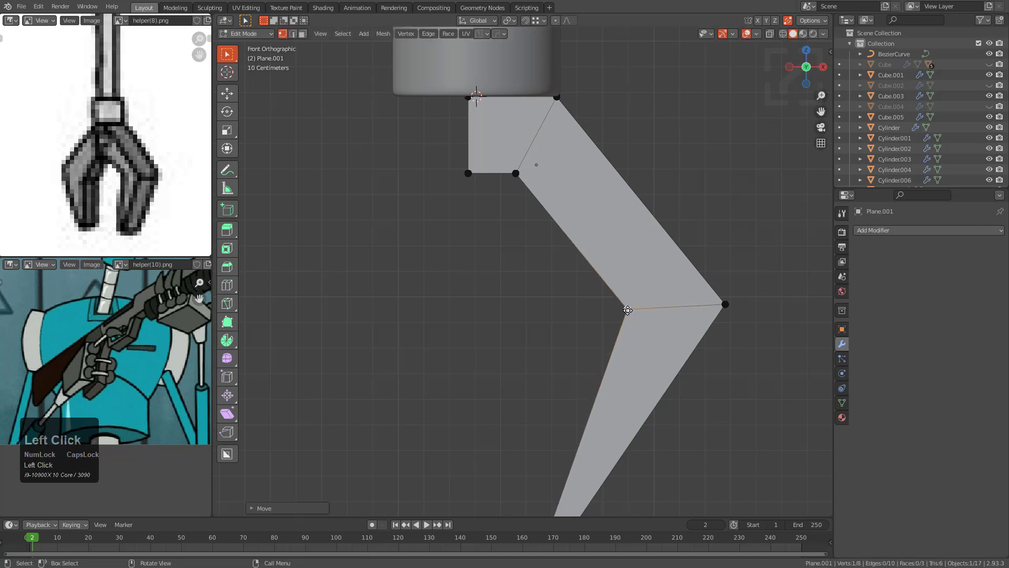
Step: Widen the finger's tip by moving its outer vertex outward, and flatten the tip edge along Z
scroll(626, 309, down, 4)
scroll(606, 271, up, 4)
shift+middle_drag(555, 323, 558, 278)
scroll(560, 280, up, 2)
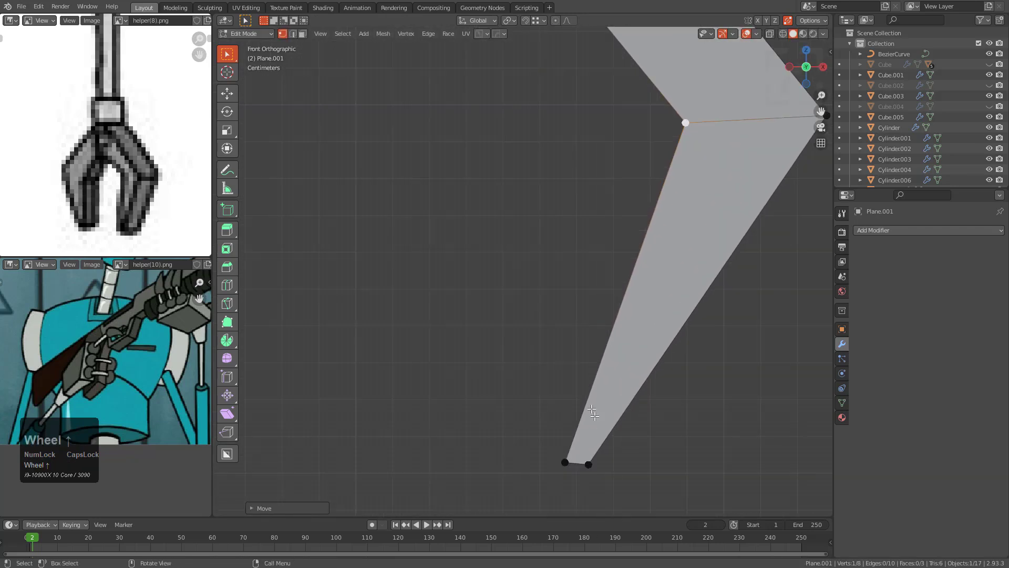
drag(601, 463, 612, 464)
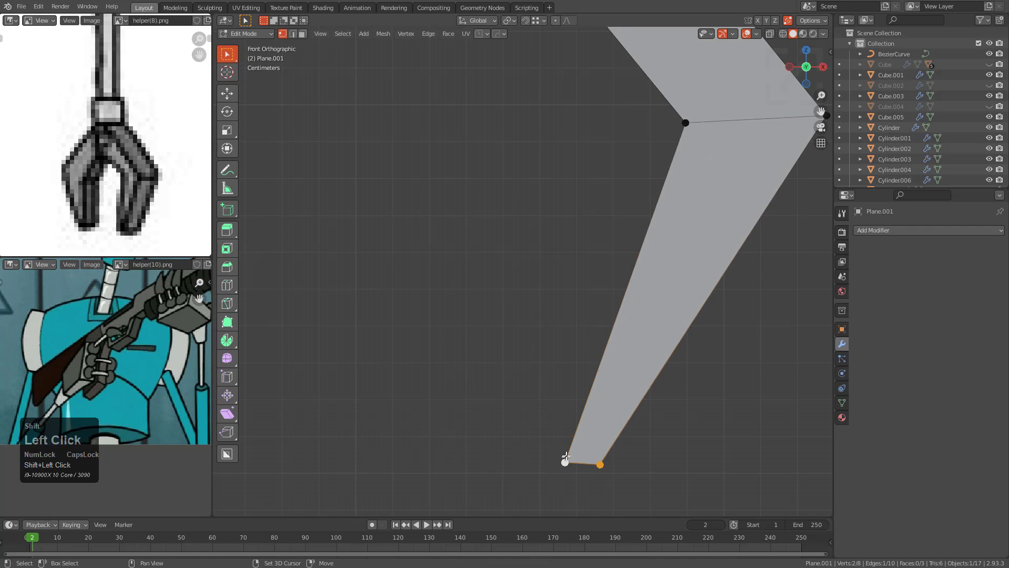
key(s)
key(z)
key(KP_Enter)
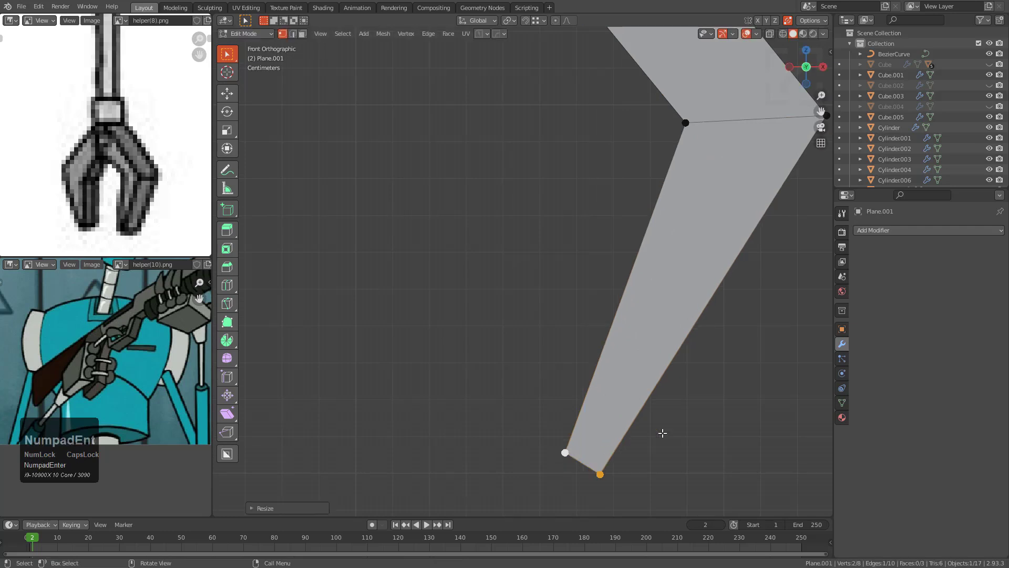
scroll(670, 416, down, 3)
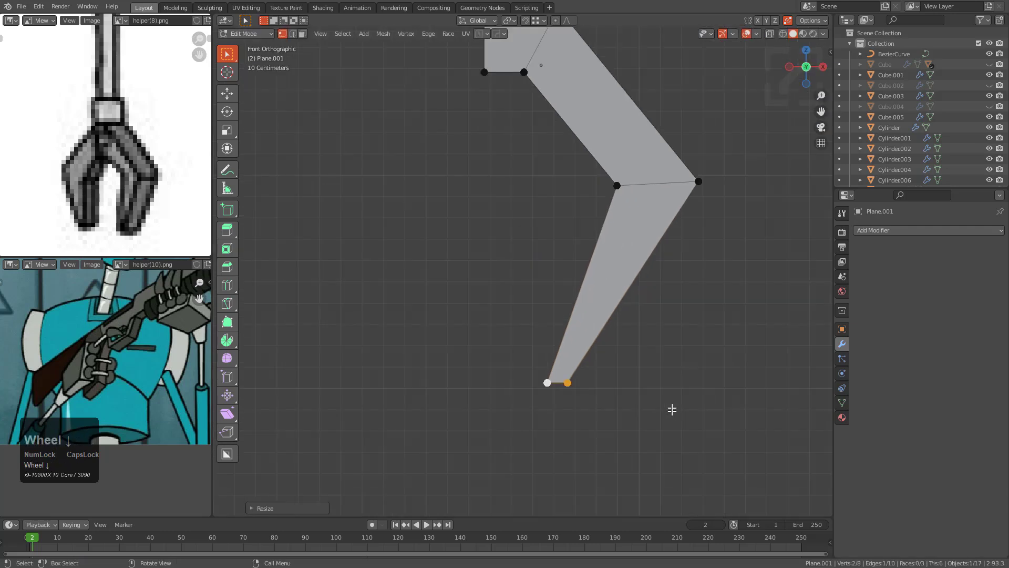
Step: Lower the bottom edge of the finger's base block along Z
shift+middle_drag(593, 242, 578, 343)
scroll(578, 342, down, 1)
key(Tab)
shift+middle_drag(527, 208, 540, 205)
shift+scroll(541, 204, down, 1)
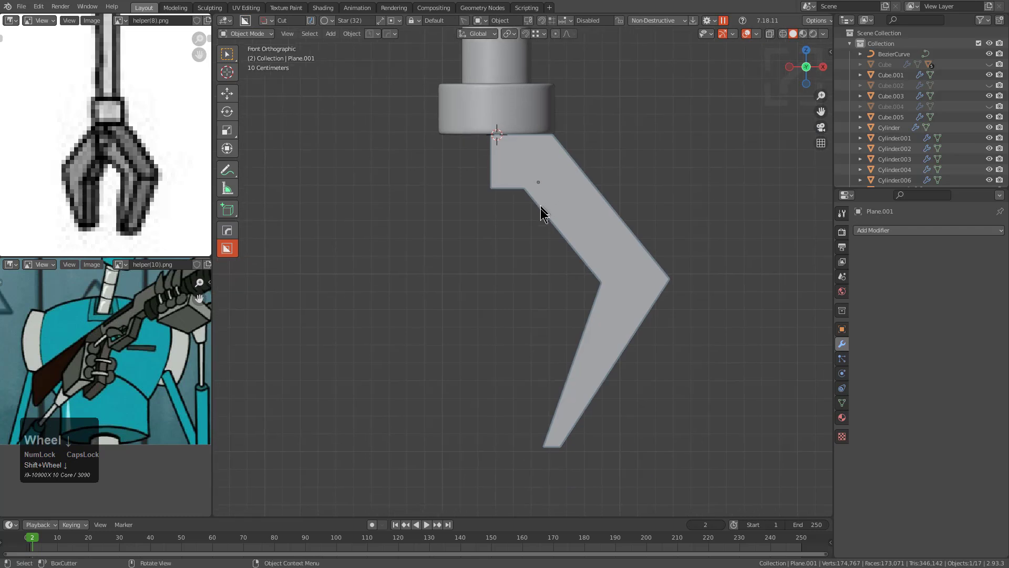
key(Tab)
key(2)
click(510, 184)
key(g)
key(z)
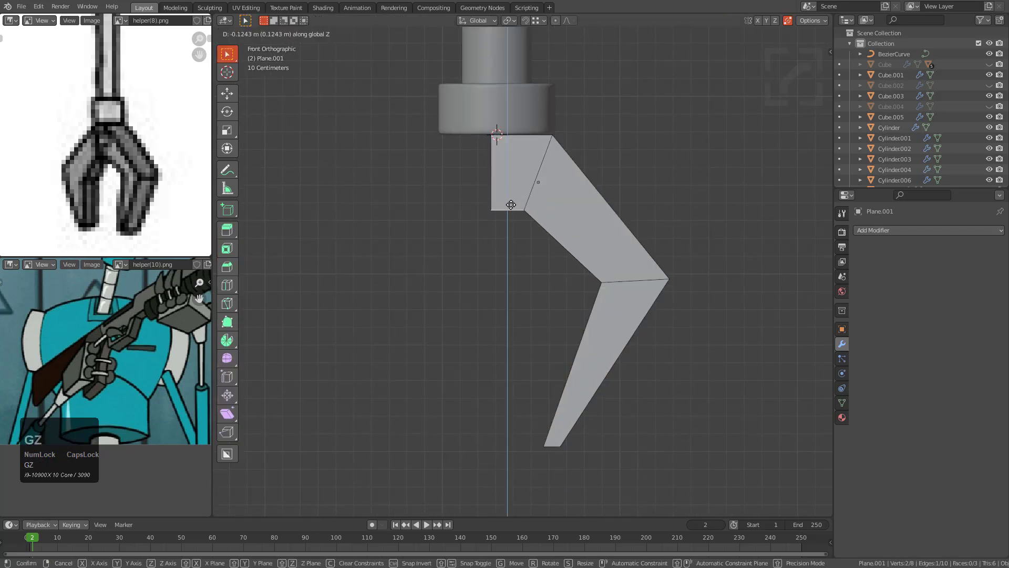
click(513, 214)
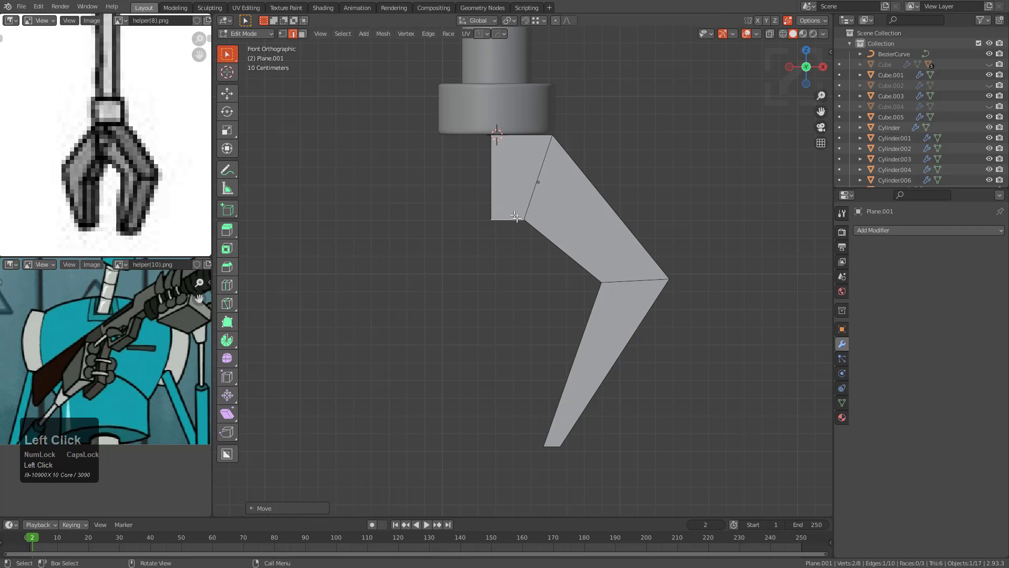
Step: Move the elbow's inner vertex inward along X and level the elbow edge by scaling it to 0 along Z
click(600, 282)
key(g)
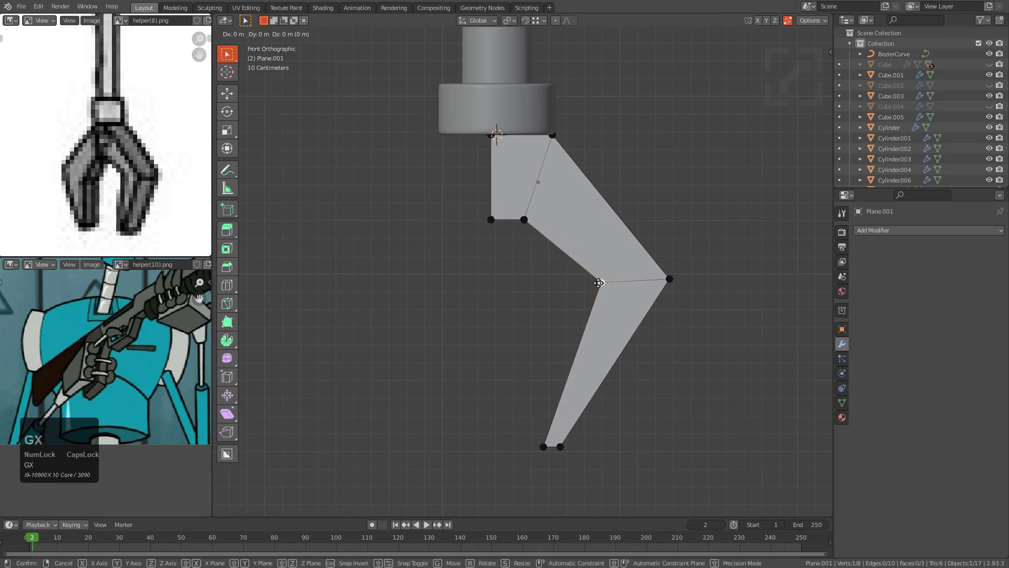
key(x)
click(589, 283)
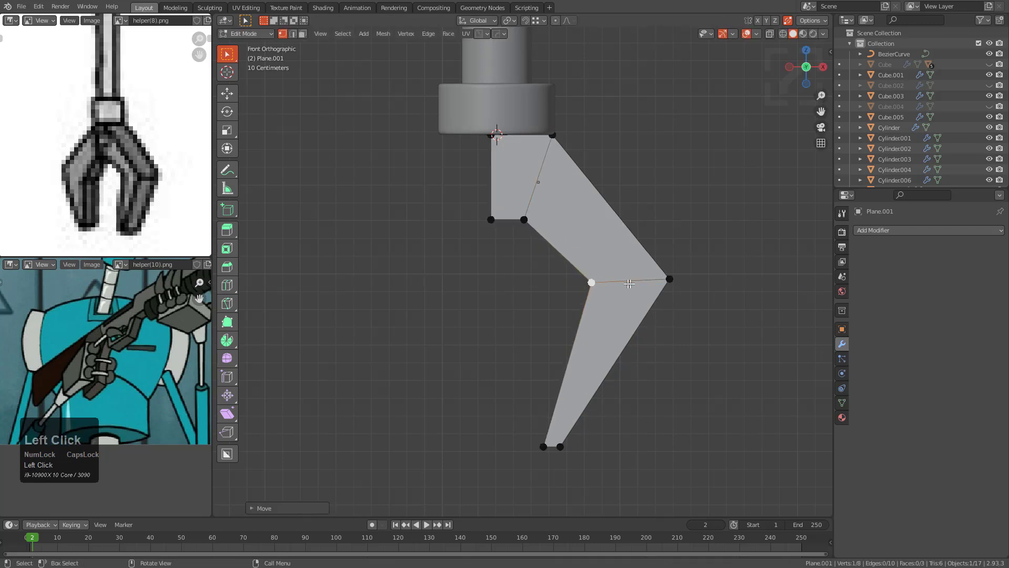
key(s)
key(z)
key(0)
key(KP_Enter)
key(Tab)
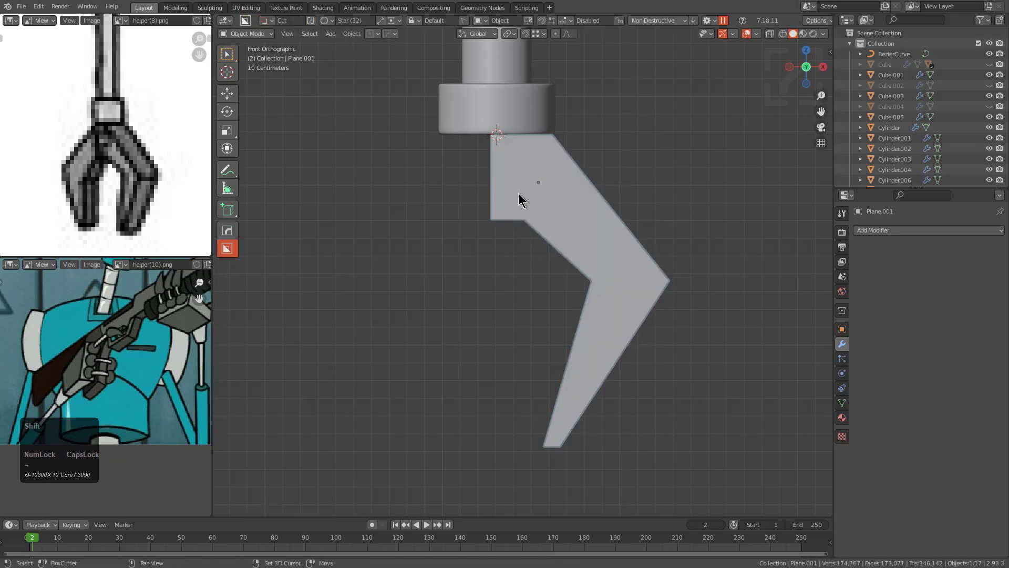
Step: Set the finger's origin to the 3D cursor at the collar's bottom centre and symmetrize the finger across X
shift+middle_drag(519, 193, 549, 219)
scroll(529, 182, up, 2)
key(Tab)
shift+middle_drag(545, 178, 562, 236)
scroll(555, 210, up, 1)
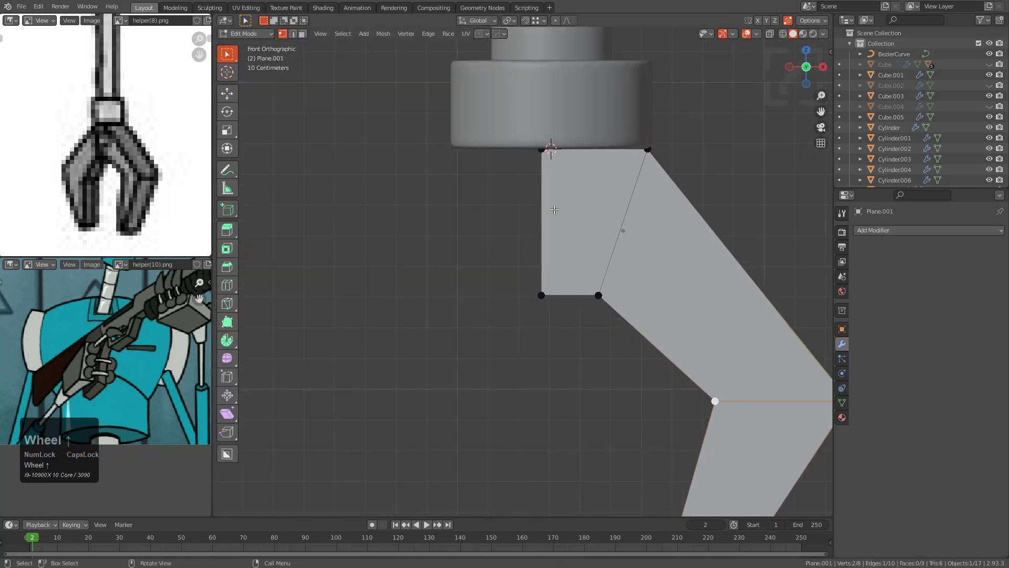
key(Tab)
shift+click(549, 116)
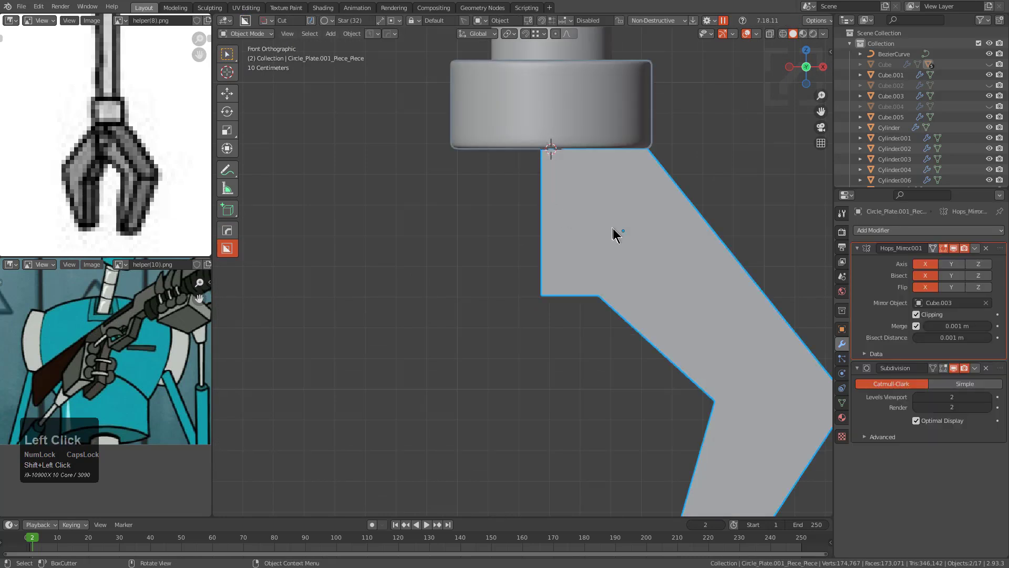
click(619, 231)
key(shift+s)
click(647, 222)
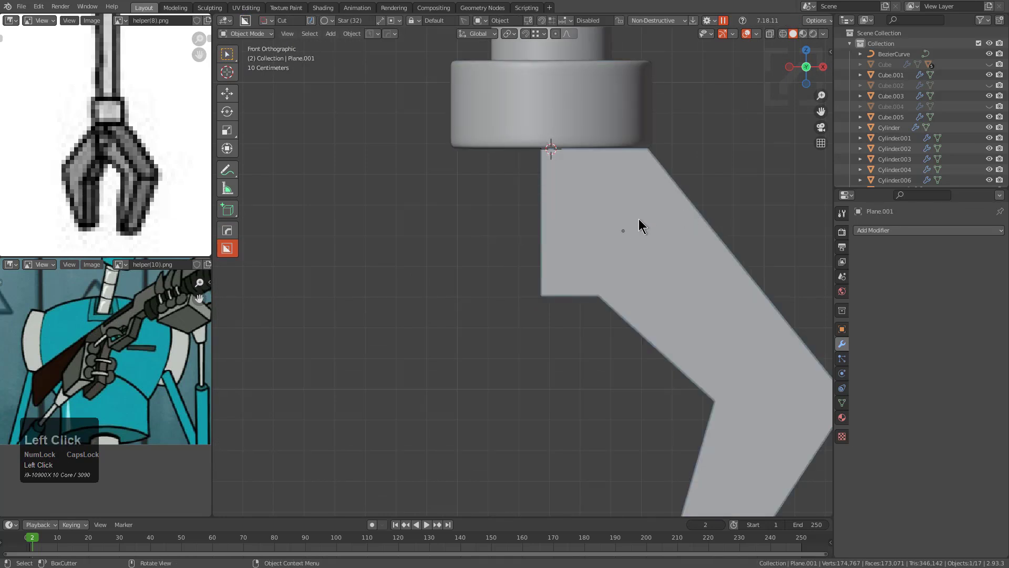
key(shift+s)
click(645, 277)
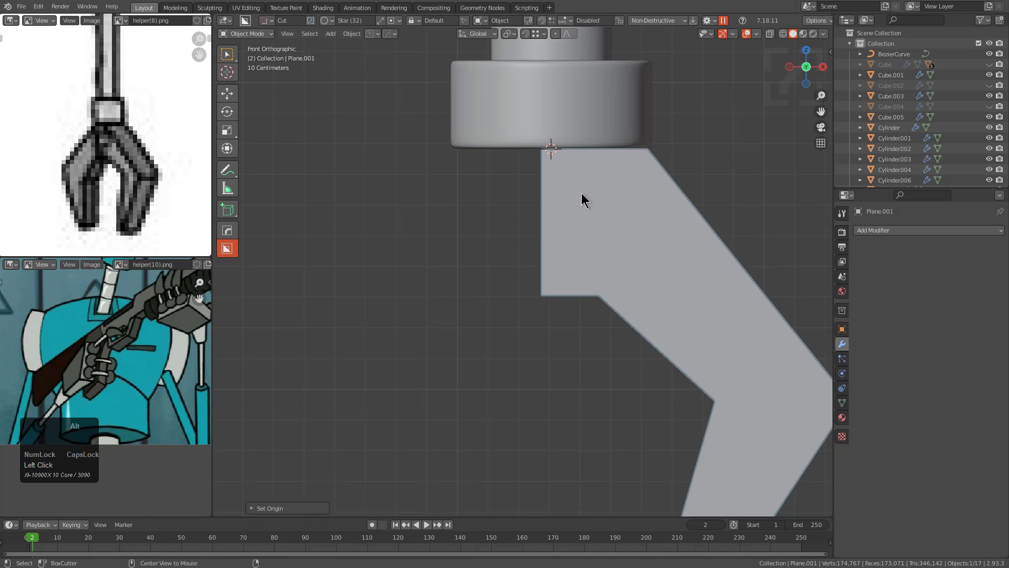
key(Tab)
key(alt+x)
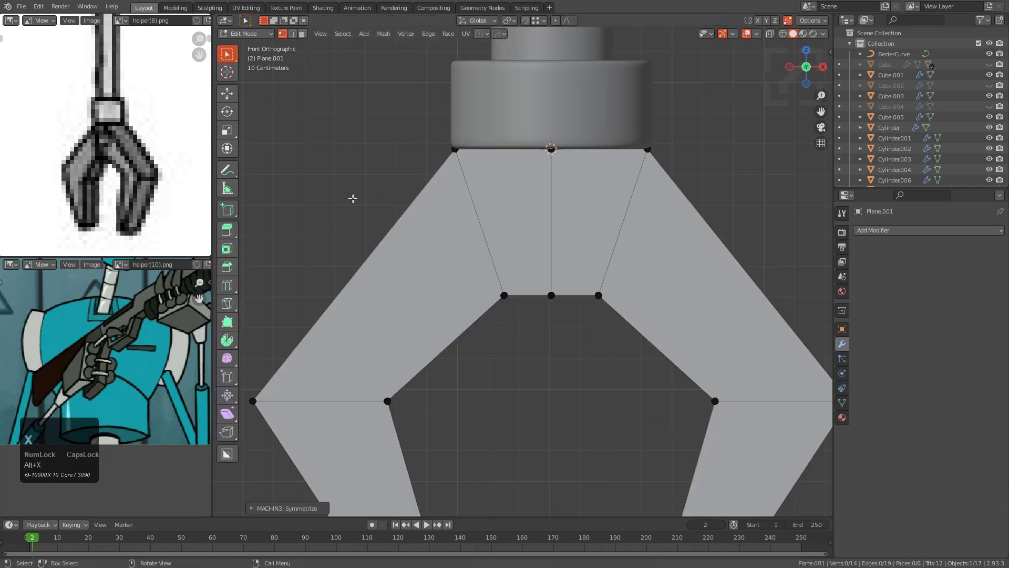
key(ctrl+r)
click(550, 216)
right_click(553, 219)
key(ctrl+z)
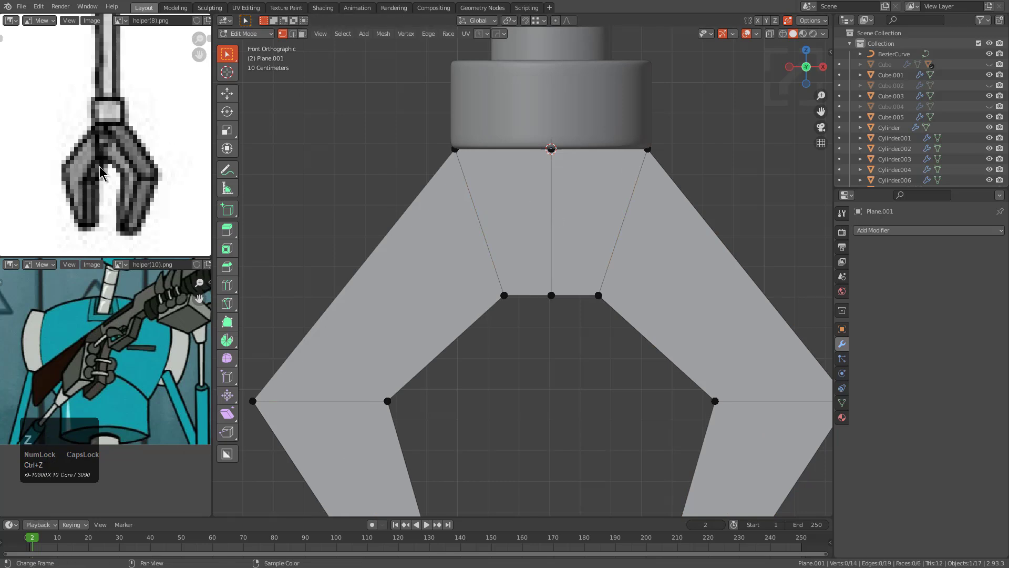
Step: Add a vertex at the midpoint of the claw's central vertical edge, following the enlarged reference image
scroll(84, 156, up, 6)
scroll(79, 192, down, 3)
middle_drag(102, 183, 105, 141)
scroll(105, 141, down, 1)
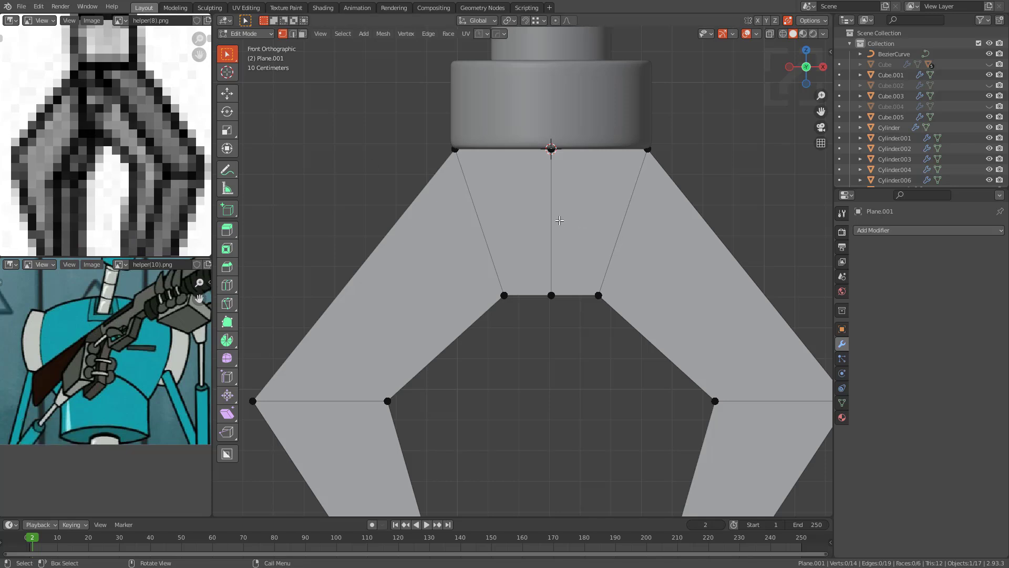
key(ctrl+r)
right_click(543, 225)
click(551, 211)
right_click(551, 212)
click(552, 215)
click(547, 211)
right_click(548, 216)
right_click(636, 248)
click(634, 248)
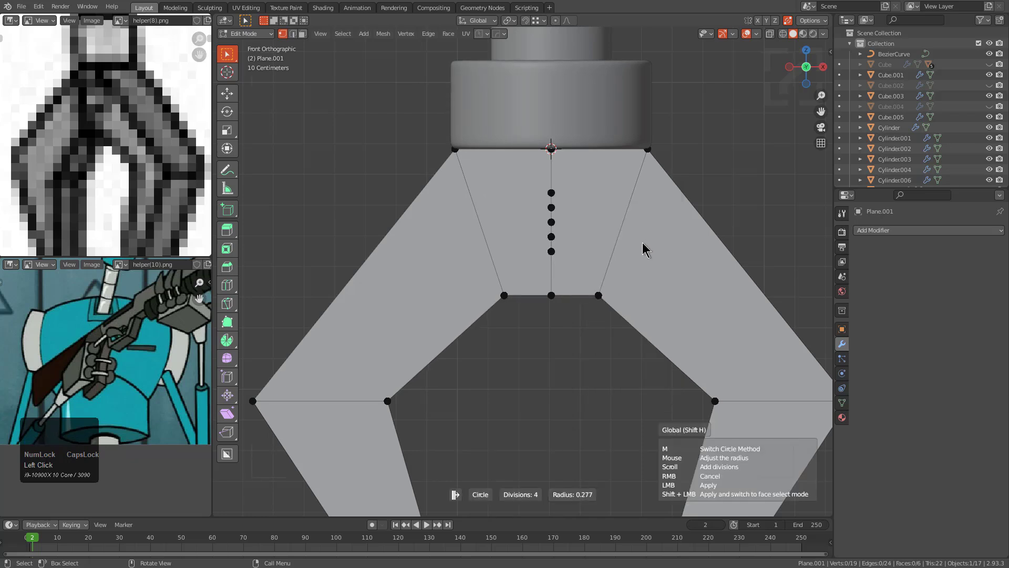
right_click(643, 244)
key(q)
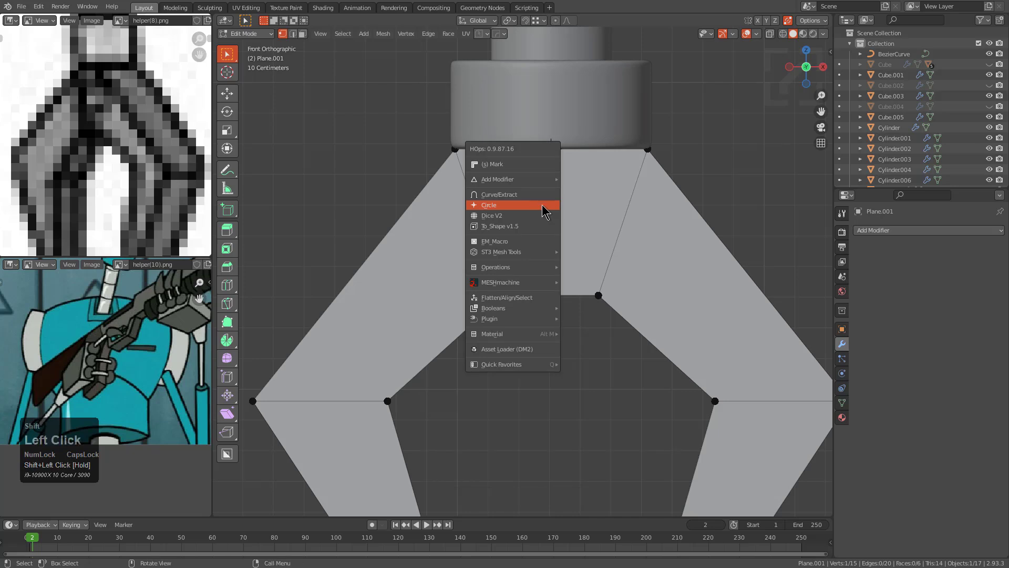
click(546, 208)
scroll(577, 221, up, 1)
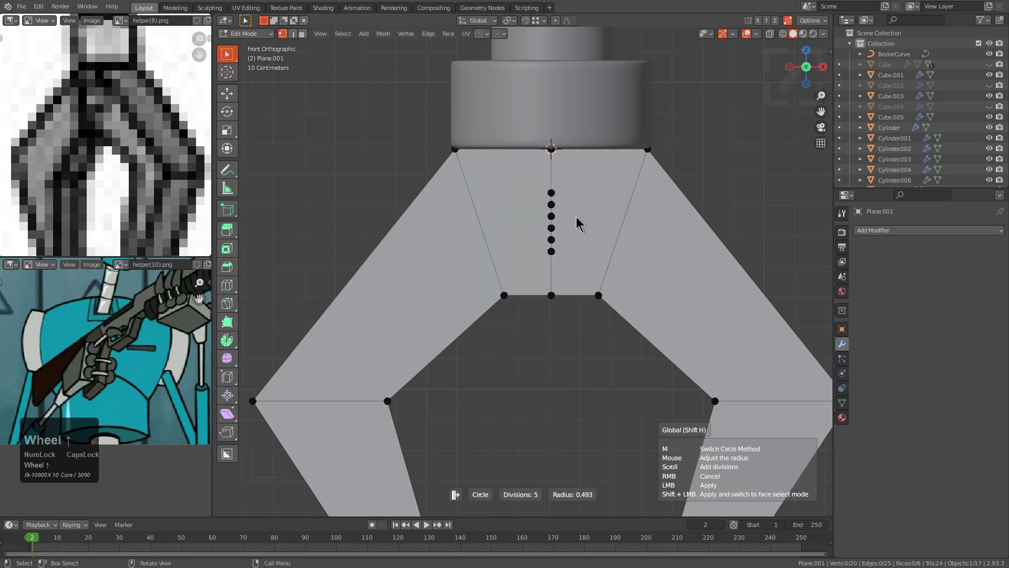
right_click(576, 223)
key(g)
mouse_move(572, 225)
middle_down()
mouse_move(595, 234)
mouse_move(580, 212)
middle_up()
right_click(615, 237)
Step: Recalculate the claw's normals and turn the centre vertex into a 14-segment circle with a radius of about 0.4
key(a)
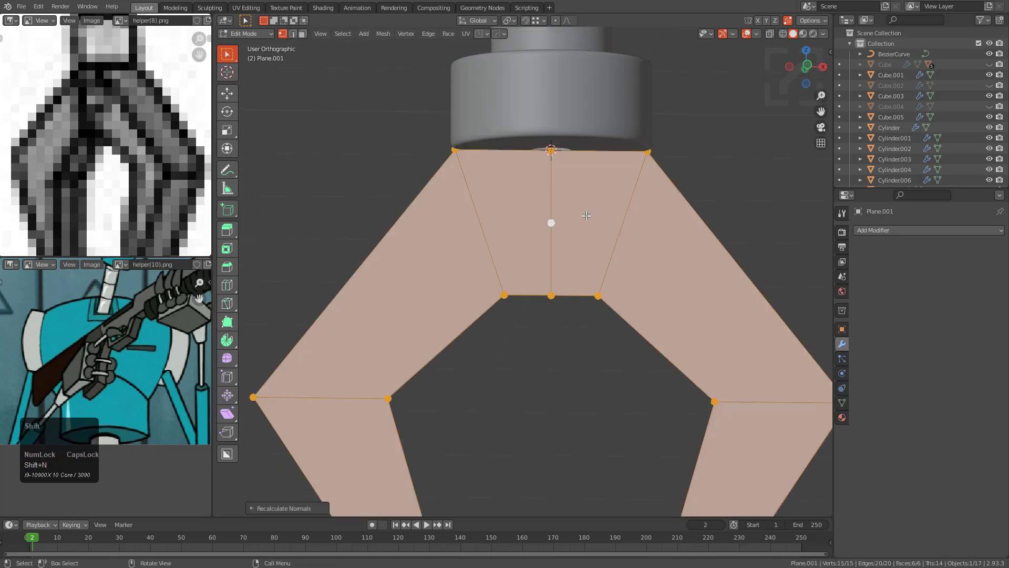
click(555, 223)
key(q)
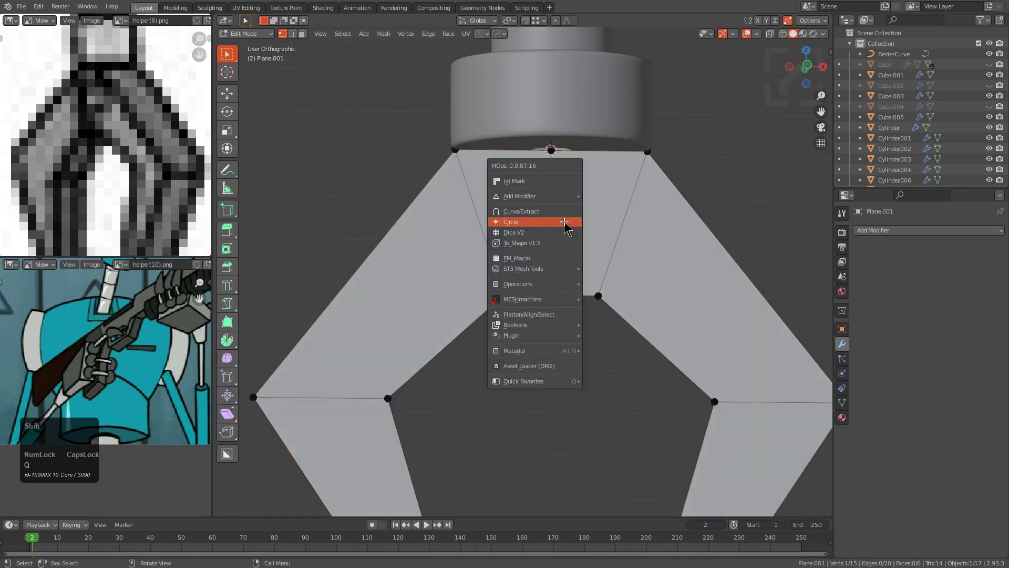
shift+click(566, 223)
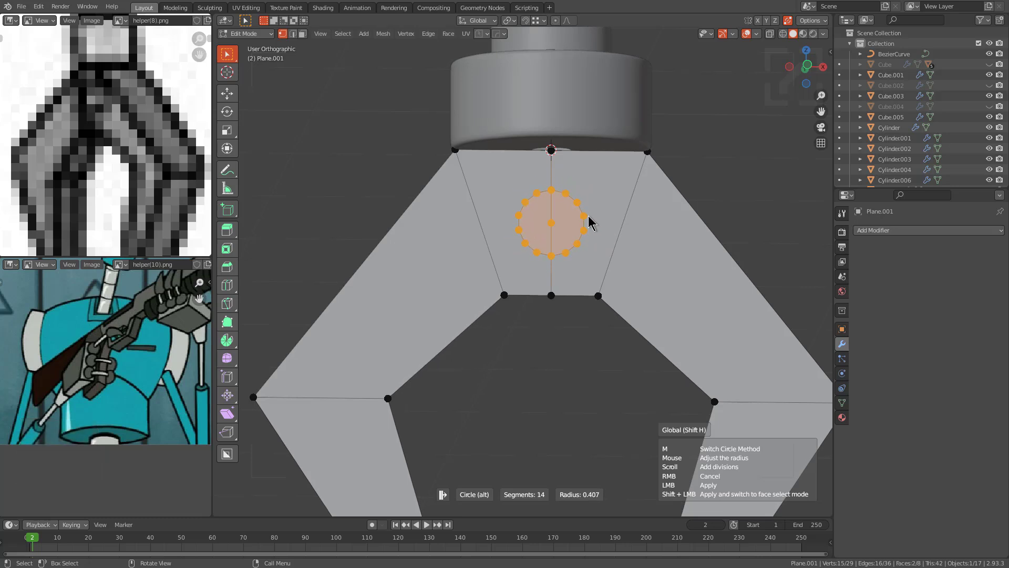
click(593, 224)
Step: Enlarge the circle slightly and separate it from the claw into its own object
middle_drag(593, 224, 578, 257)
scroll(577, 215, up, 2)
scroll(610, 256, down, 1)
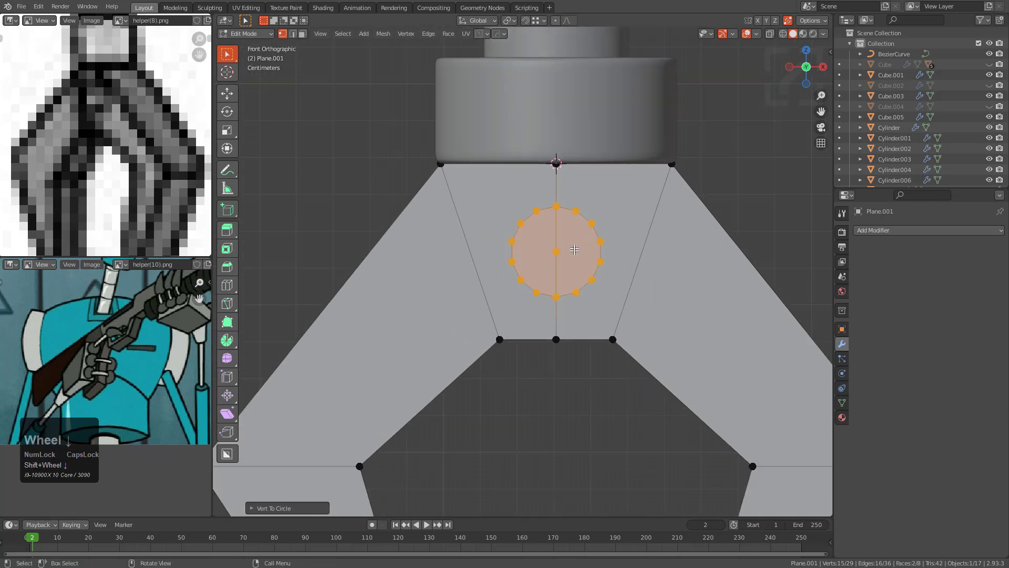
key(s)
click(627, 272)
key(x)
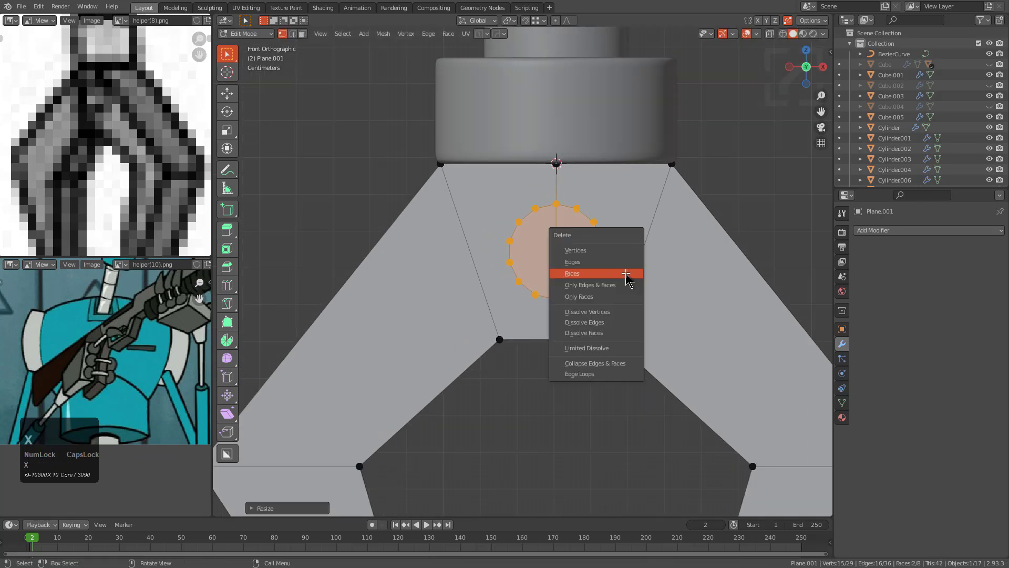
key(Escape)
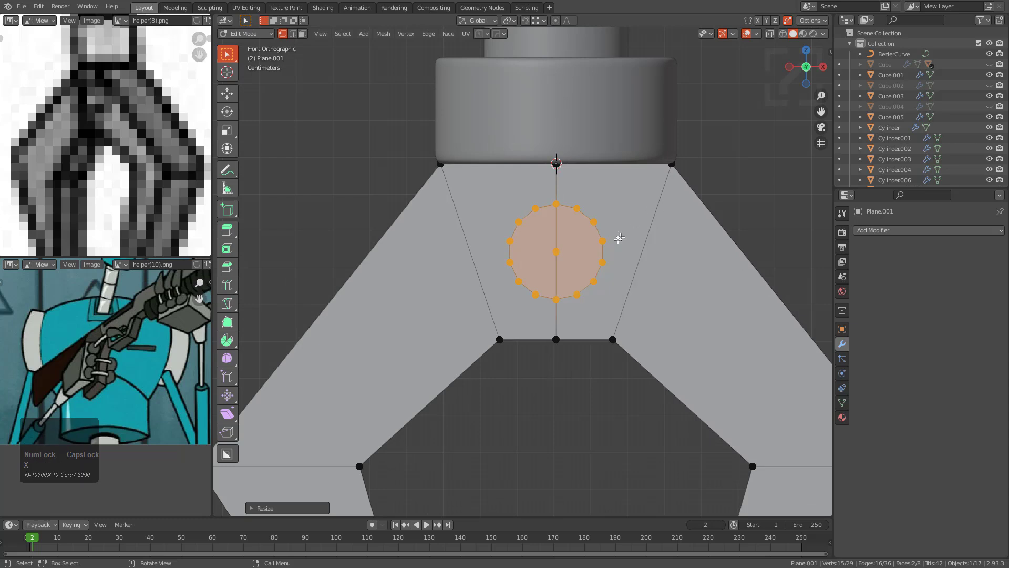
key(p)
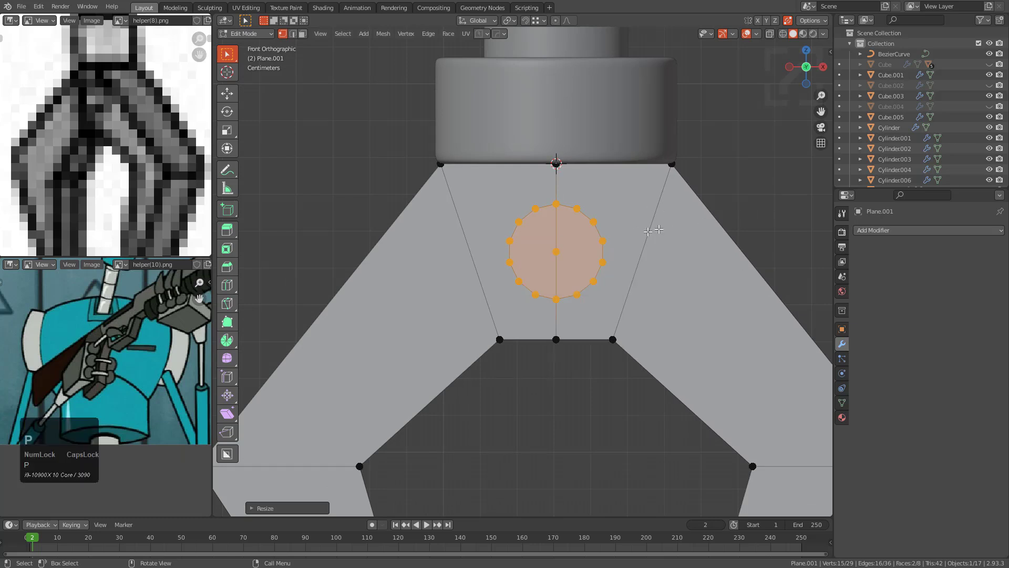
click(619, 240)
key(Tab)
scroll(616, 241, down, 1)
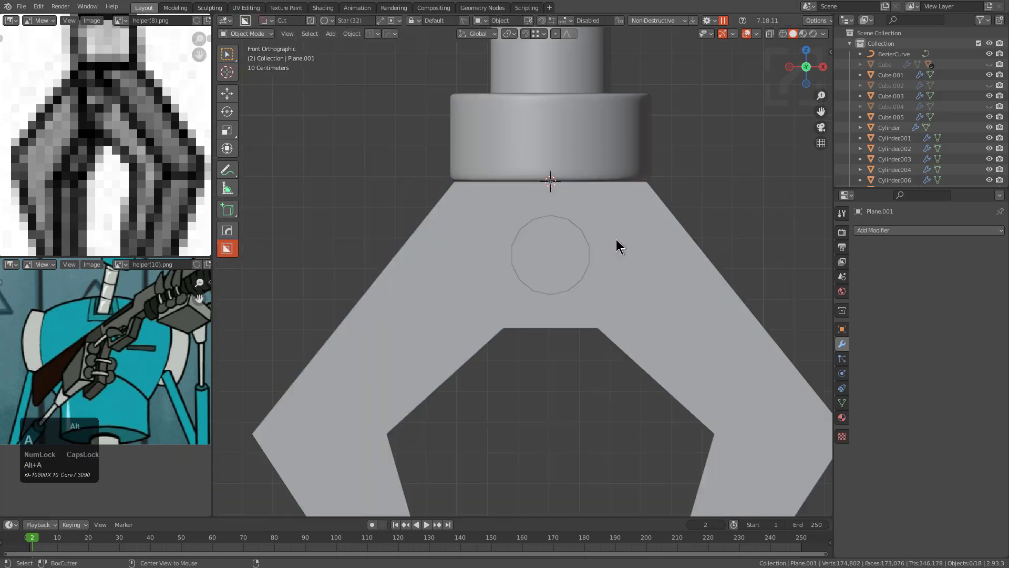
Step: Add a Solidify modifier to the claw plate and adjust its thickness
middle_drag(637, 242, 592, 292)
key(q)
mouse_move(572, 353)
click(637, 365)
key(2)
click(281, 262)
Step: Split the claw along its vertical centre edges above and below the round hole
scroll(254, 285, down, 6)
middle_drag(360, 329, 423, 271)
scroll(426, 279, up, 1)
scroll(566, 307, up, 4)
mouse_move(568, 310)
middle_down()
mouse_move(572, 277)
mouse_move(545, 231)
mouse_move(580, 284)
mouse_move(578, 308)
middle_up()
scroll(545, 231, down, 1)
key(Tab)
key(alt+z)
key(2)
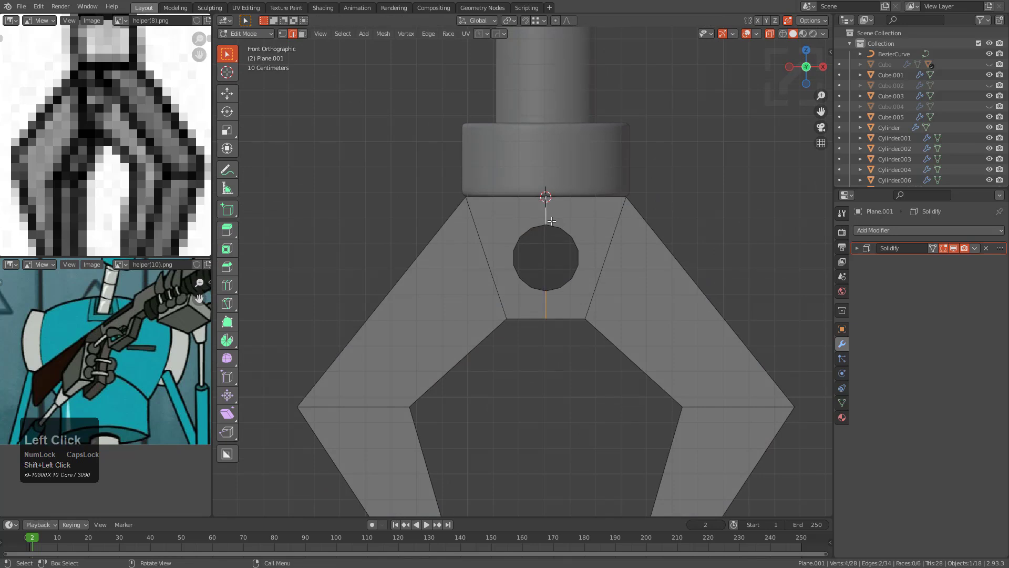
Step: Select the linked geometry of the right claw half and separate it into its own object
key(alt+a)
key(l)
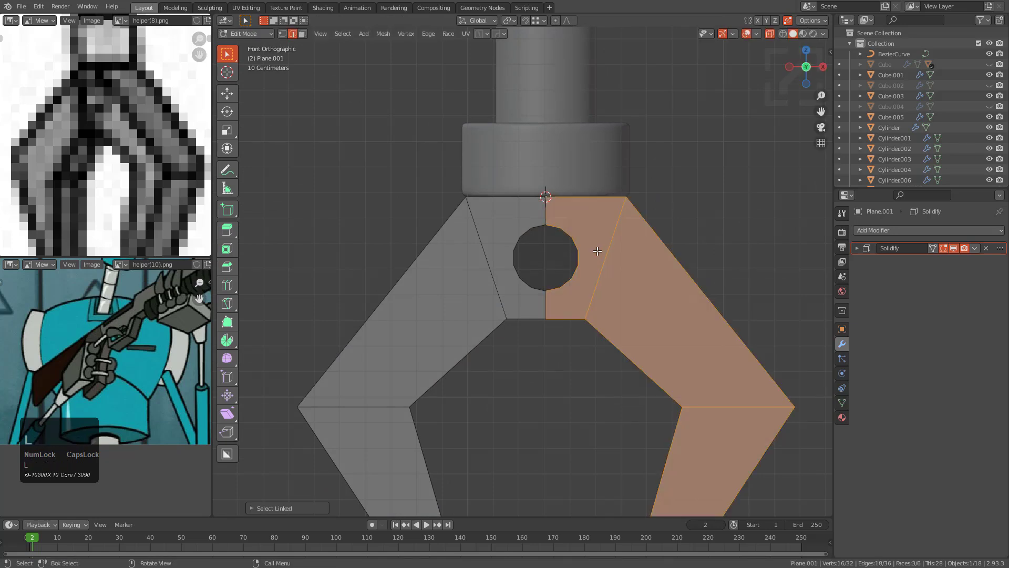
key(x)
click(598, 253)
key(Tab)
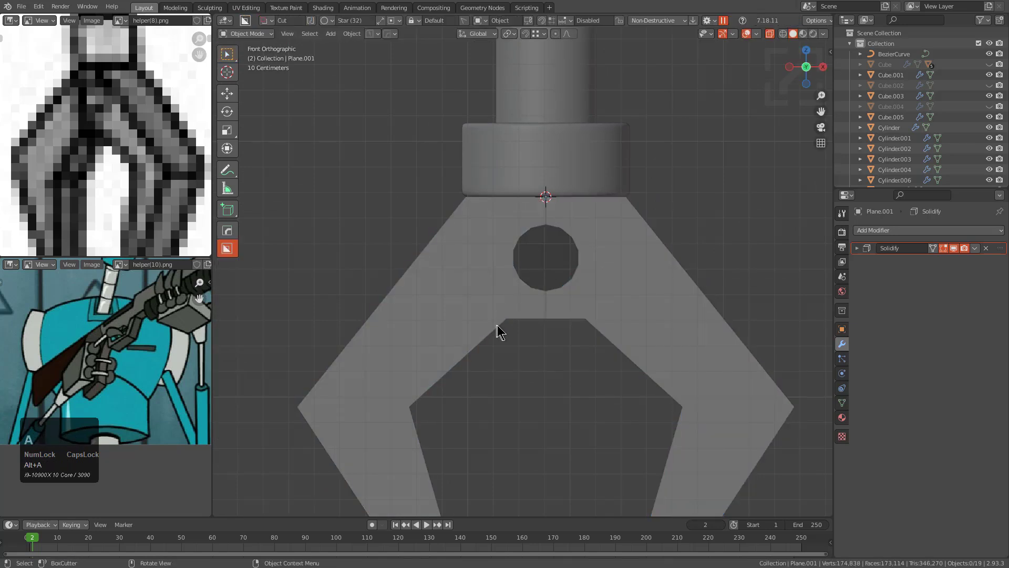
Step: Make the left claw half slightly thinner than the right half through its Solidify thickness, with offset 0
key(alt+z)
middle_drag(505, 331, 567, 255)
key(q)
mouse_move(593, 256)
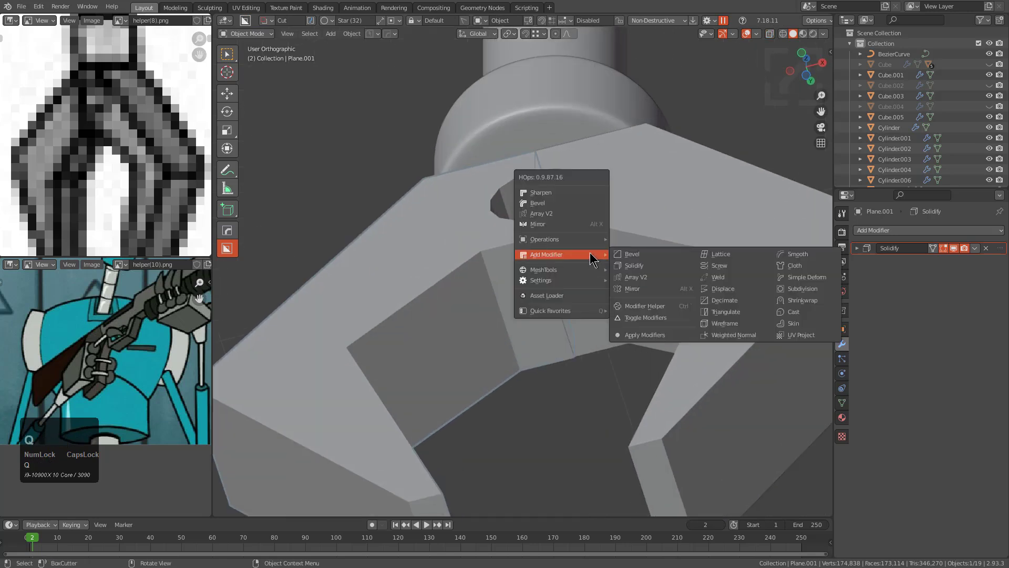
click(630, 265)
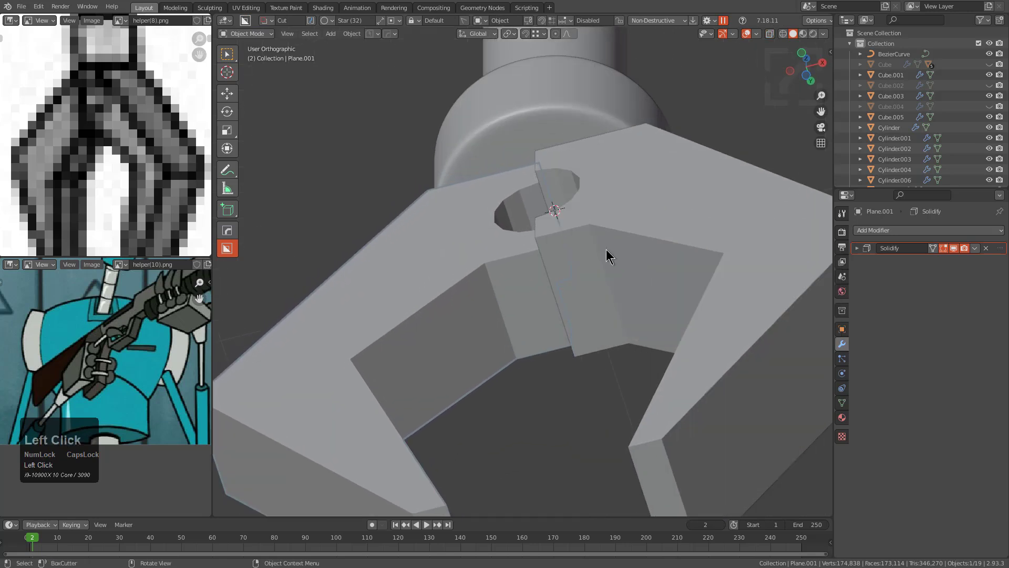
click(606, 249)
scroll(607, 249, down, 3)
middle_drag(605, 245, 660, 296)
scroll(629, 298, up, 3)
click(530, 299)
key(q)
mouse_move(680, 329)
click(713, 340)
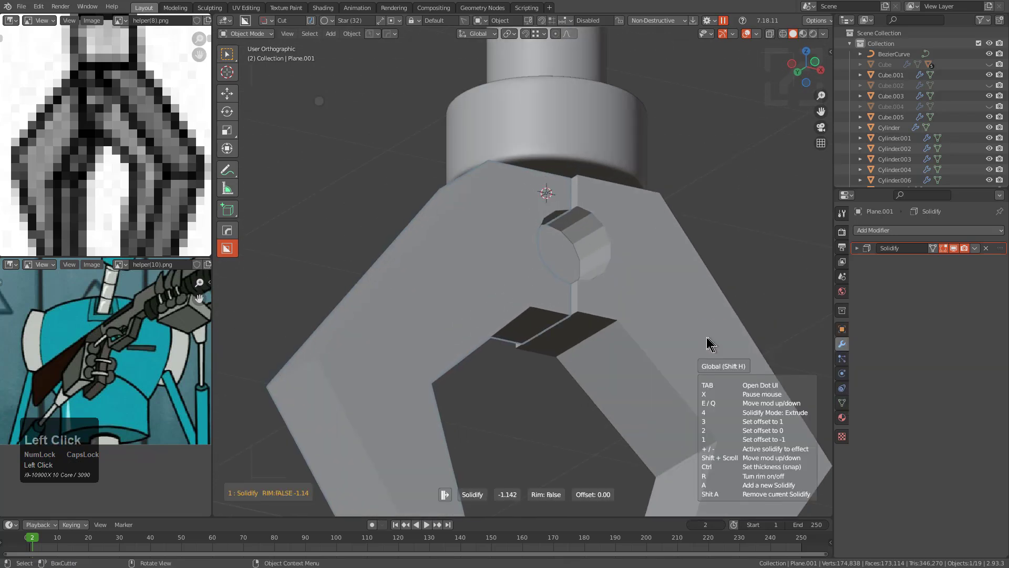
click(646, 310)
Step: Apply the right claw half's Solidify modifier to its mesh and isolate that half in local view
scroll(647, 338, down, 3)
middle_drag(646, 338, 642, 374)
key(ctrl+a)
click(628, 466)
key(Tab)
key(Tab)
key(slash)
key(Tab)
Step: Add a level 2 Subdivision modifier to the isolated claw half, save the file and disable the modifier's edit-mode display
middle_drag(651, 333, 623, 368)
key(a)
shift+middle_drag(622, 294, 554, 279)
scroll(577, 333, up, 3)
key(Tab)
key(ctrl+2)
key(ctrl+s)
scroll(613, 295, up, 4)
key(Tab)
click(944, 248)
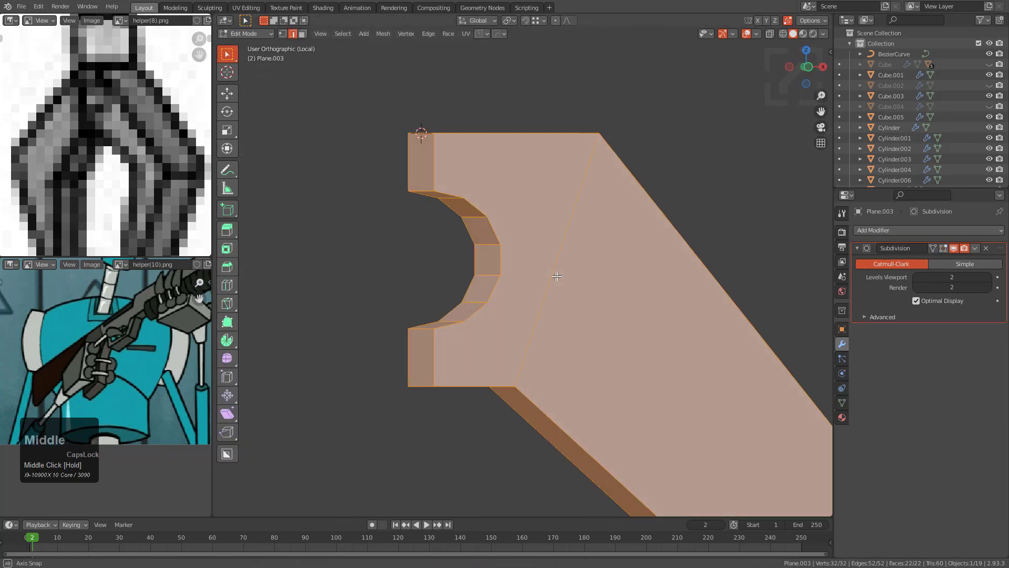
Step: Add a loop cut across the finger and slide it close to the fingertip
scroll(514, 227, down, 1)
scroll(515, 227, down, 1)
middle_drag(594, 313, 529, 184)
scroll(598, 302, down, 1)
shift+middle_drag(606, 332, 586, 233)
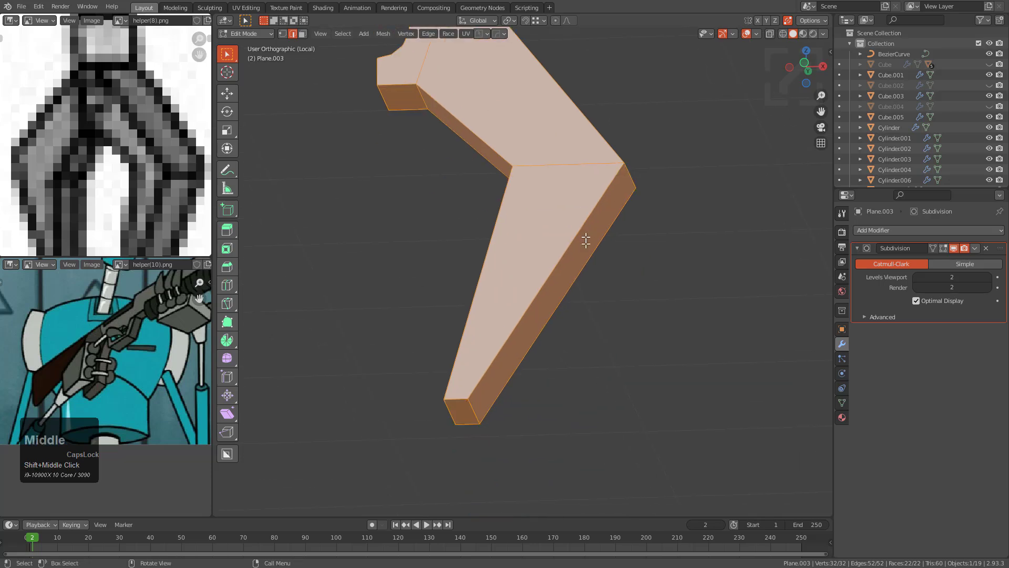
scroll(586, 233, up, 1)
key(ctrl+r)
click(535, 292)
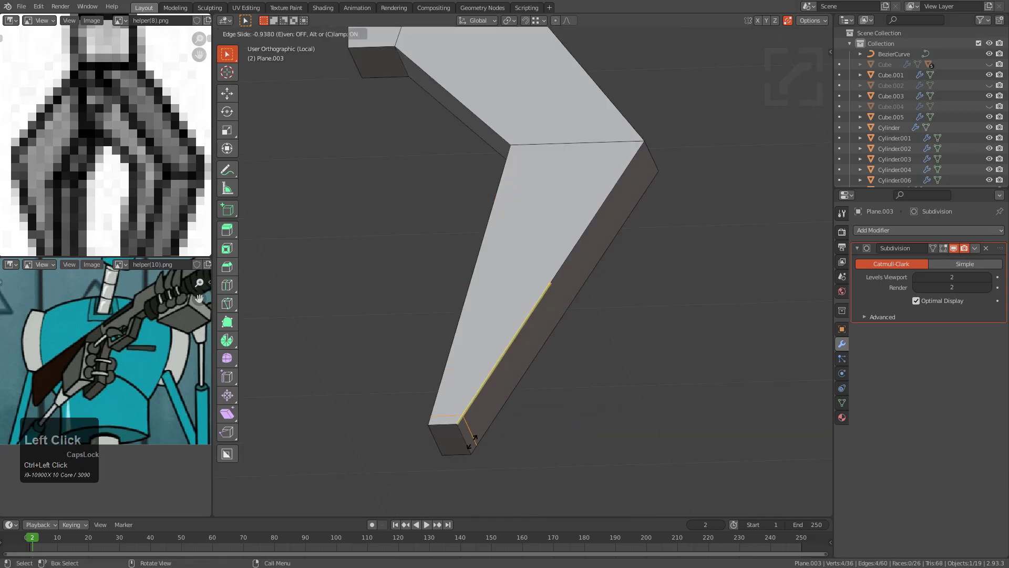
click(472, 441)
Step: Bevel the edge loops at the finger's elbow and at the claw's upper corner with two segments
middle_drag(523, 270, 494, 288)
scroll(694, 330, up, 2)
key(ctrl+b)
click(702, 344)
scroll(516, 253, up, 2)
alt+click(512, 252)
scroll(522, 292, down, 4)
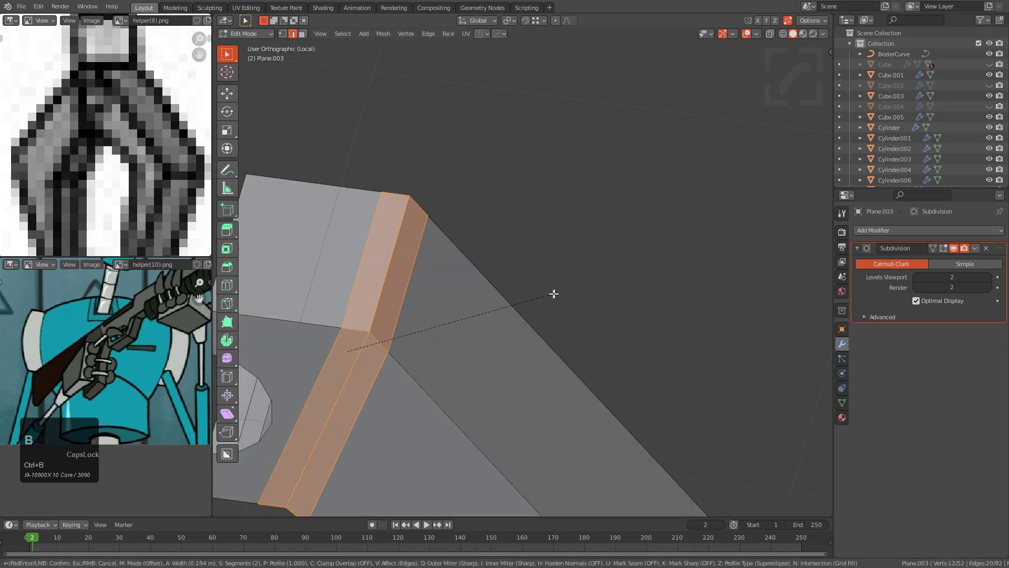
Step: Add a centred loop cut along the finger's length and connect the hole's rim vertices to it
scroll(514, 298, down, 2)
key(ctrl+r)
click(543, 298)
right_click(544, 299)
key(1)
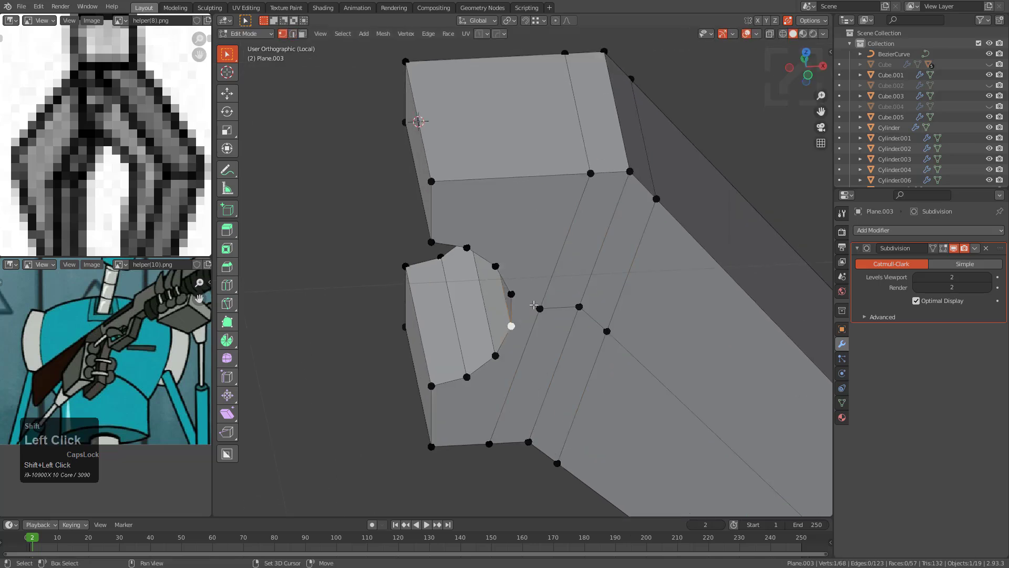
click(507, 261)
Step: Add a lengthwise supporting loop cut close to the finger's outer edge
scroll(581, 264, down, 2)
middle_drag(581, 263, 557, 115)
key(ctrl+r)
ctrl+click(508, 236)
click(530, 211)
Step: Add a lengthwise supporting loop cut close to the finger's inner edge
scroll(530, 211, down, 4)
scroll(608, 452, up, 2)
shift+middle_drag(609, 455, 612, 254)
scroll(626, 347, up, 2)
scroll(612, 254, up, 3)
scroll(612, 253, down, 5)
shift+middle_drag(551, 186, 538, 354)
scroll(538, 354, up, 1)
shift+scroll(538, 353, up, 1)
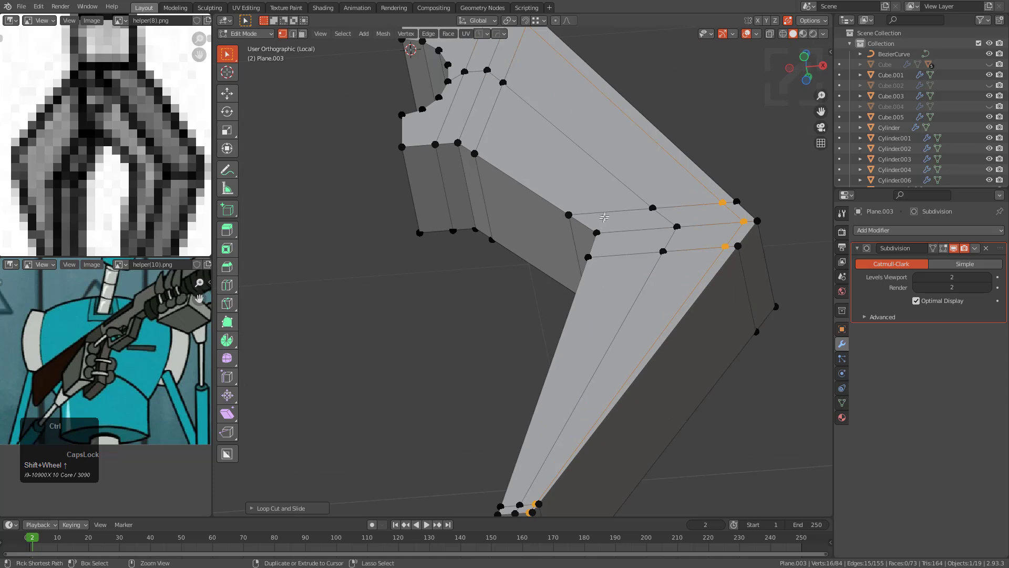
click(601, 217)
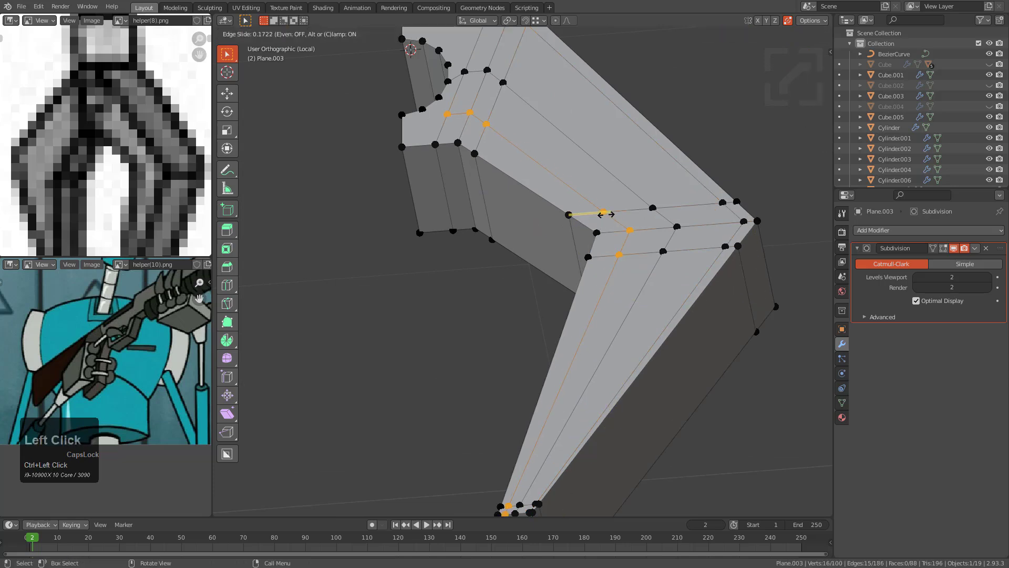
click(590, 220)
Step: Add a loop cut near the lower edge of the block below the hole and connect the lower rim vertex to it
middle_drag(590, 219, 626, 353)
scroll(626, 354, up, 4)
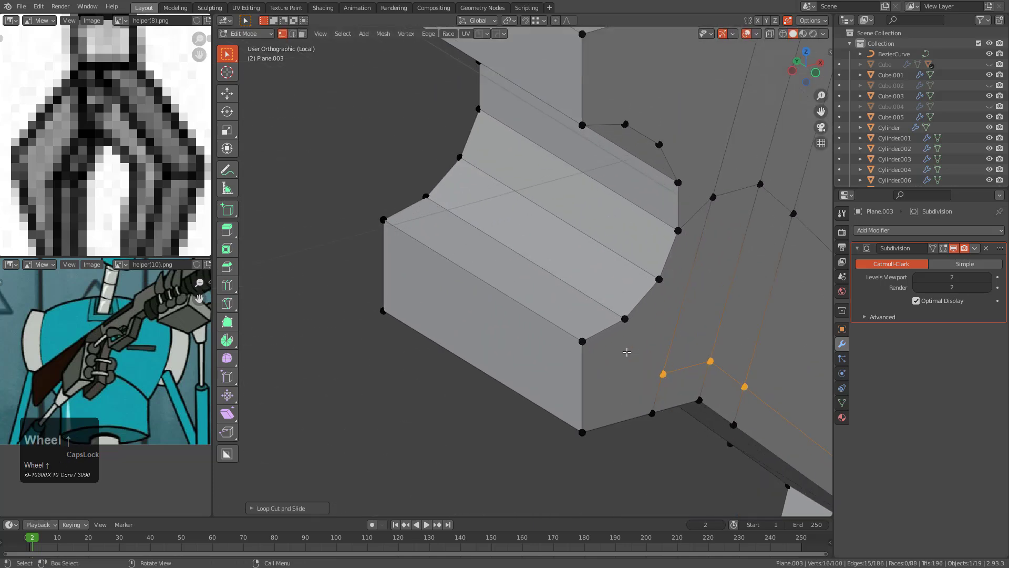
key(ctrl+r)
click(593, 381)
click(586, 398)
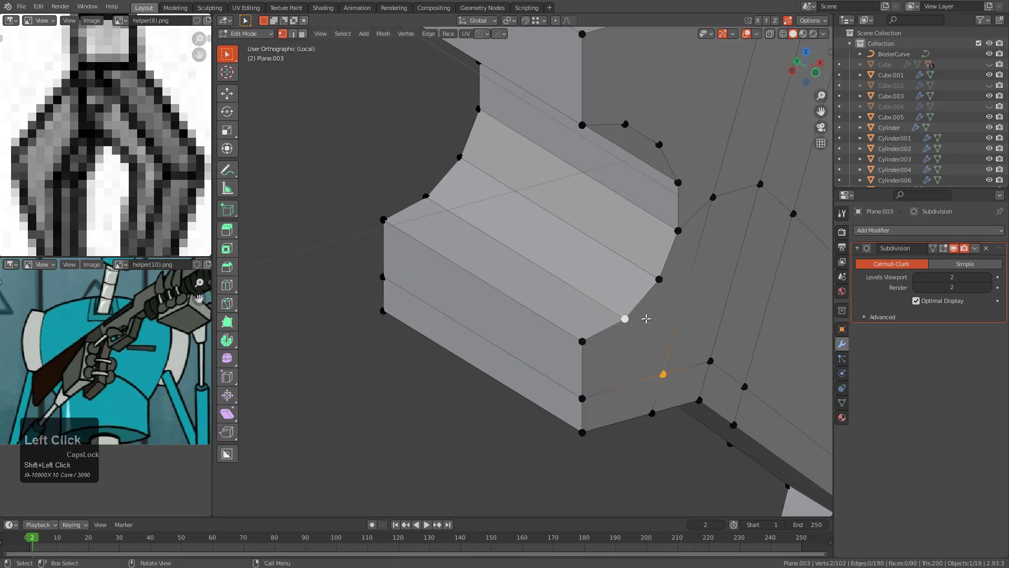
shift+middle_drag(722, 263, 658, 245)
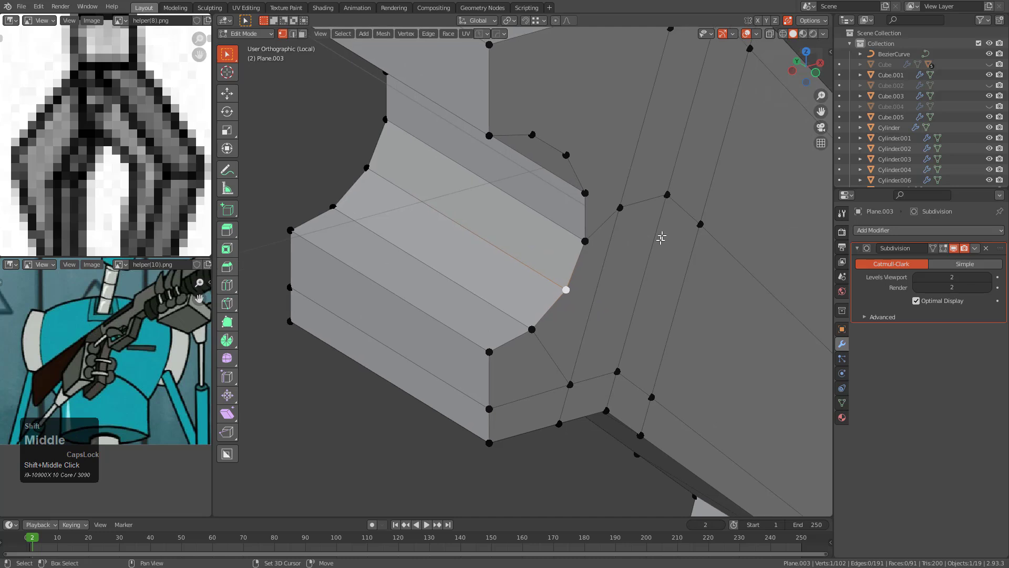
Step: Connect the lower rim of the hole to the adjacent loop and slide the loop's vertices along their edges
click(607, 251)
key(g)
key(g)
click(595, 299)
click(619, 208)
key(g)
key(g)
click(614, 211)
Step: Add a loop cut near the top edge of the block above the hole and connect the upper rim vertices to the adjacent loop
scroll(607, 205, down, 3)
shift+middle_drag(597, 207, 569, 268)
scroll(569, 269, up, 3)
key(ctrl+r)
click(442, 176)
click(449, 185)
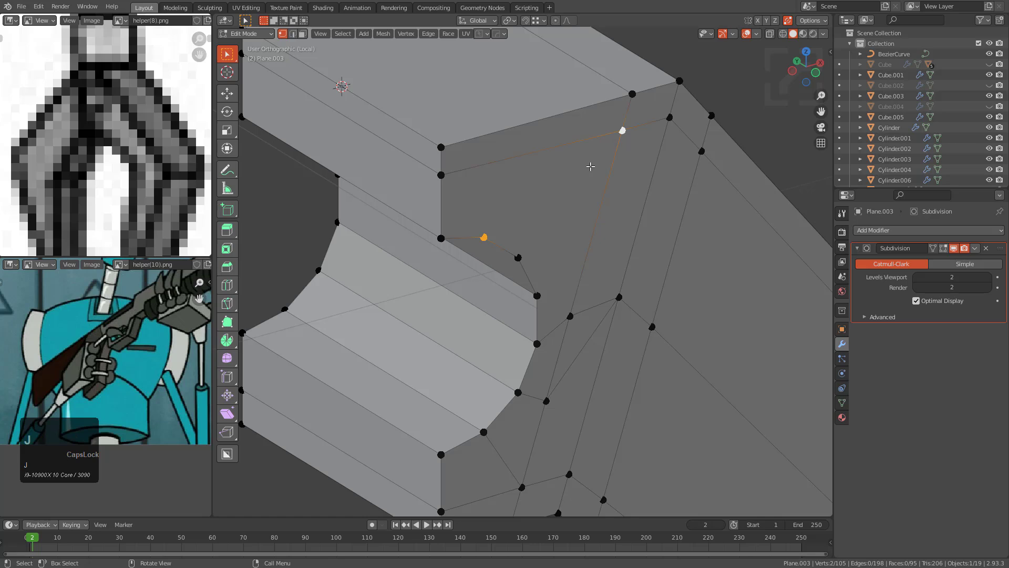
click(519, 260)
key(shift+v)
click(573, 275)
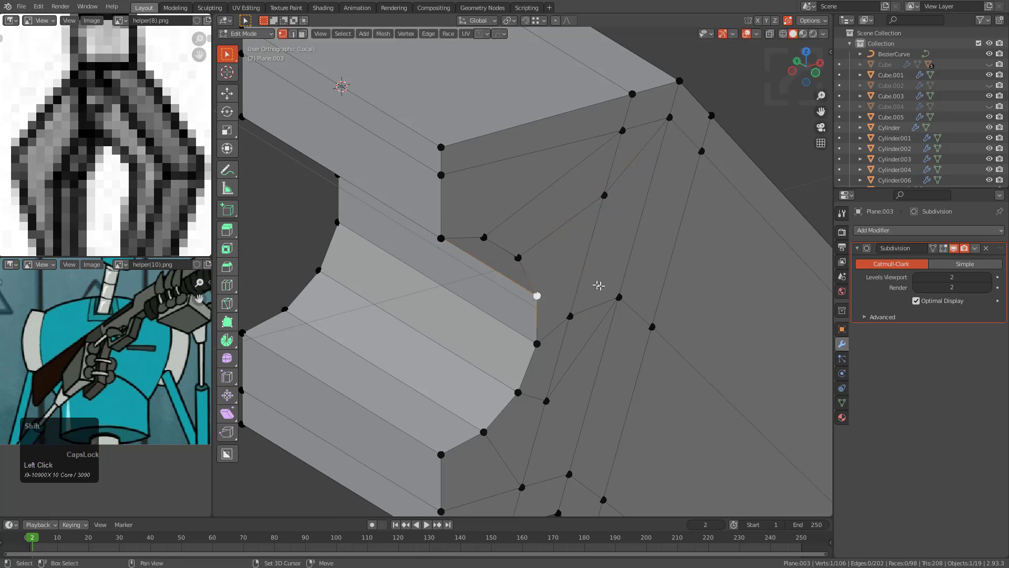
Step: Connect the last upper rim vertex to the adjacent loop and slide the vertices beside the hole into even spacing
click(569, 315)
key(g)
key(g)
click(563, 338)
key(g)
key(g)
click(565, 341)
Step: Mirror the claw half's edited topology across its thickness onto the back face
scroll(568, 343, down, 1)
scroll(567, 342, down, 3)
key(alt+a)
middle_drag(563, 343, 399, 361)
key(alt+x)
Step: Examine the claw half's smoothed shape from several angles and compare it with the claw reference image
scroll(493, 311, down, 1)
middle_drag(493, 310, 635, 316)
scroll(670, 295, up, 1)
shift+middle_drag(635, 316, 619, 378)
scroll(96, 176, down, 2)
middle_drag(95, 176, 105, 130)
middle_drag(567, 327, 487, 325)
shift+scroll(556, 308, down, 12)
key(Tab)
key(Tab)
middle_drag(556, 307, 525, 298)
key(Tab)
middle_drag(486, 144, 577, 278)
key(Tab)
key(Tab)
scroll(432, 194, up, 2)
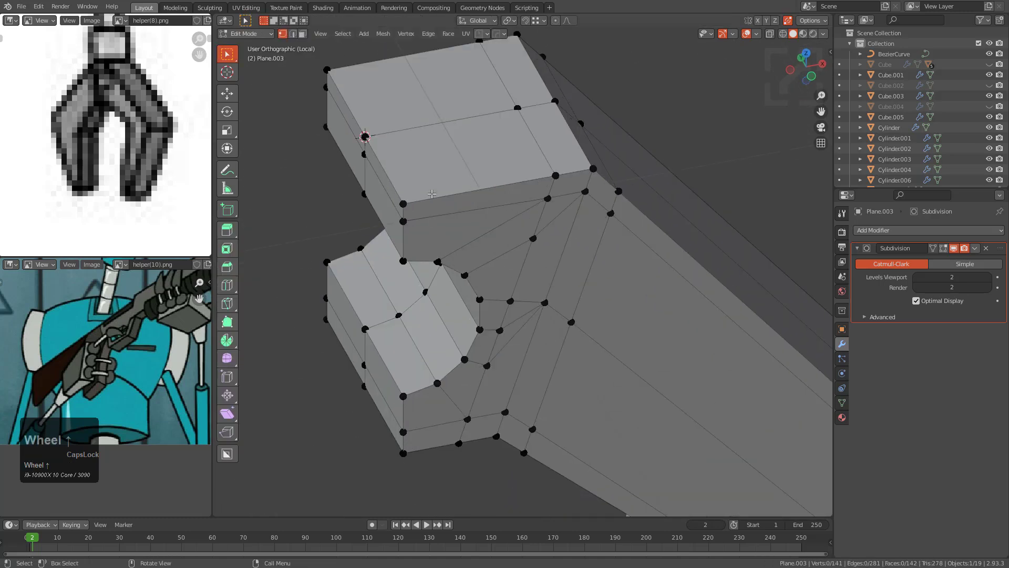
Step: Add supporting loop cuts close to the claw half's flat centre end, one above and one below the hole
click(442, 203)
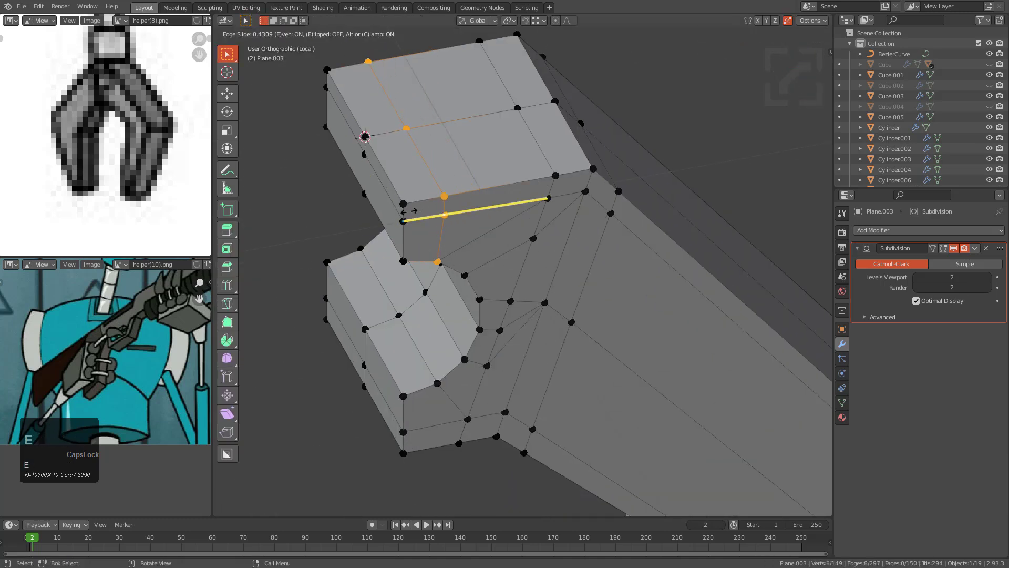
click(375, 218)
middle_drag(375, 218, 547, 327)
scroll(548, 326, up, 3)
click(523, 299)
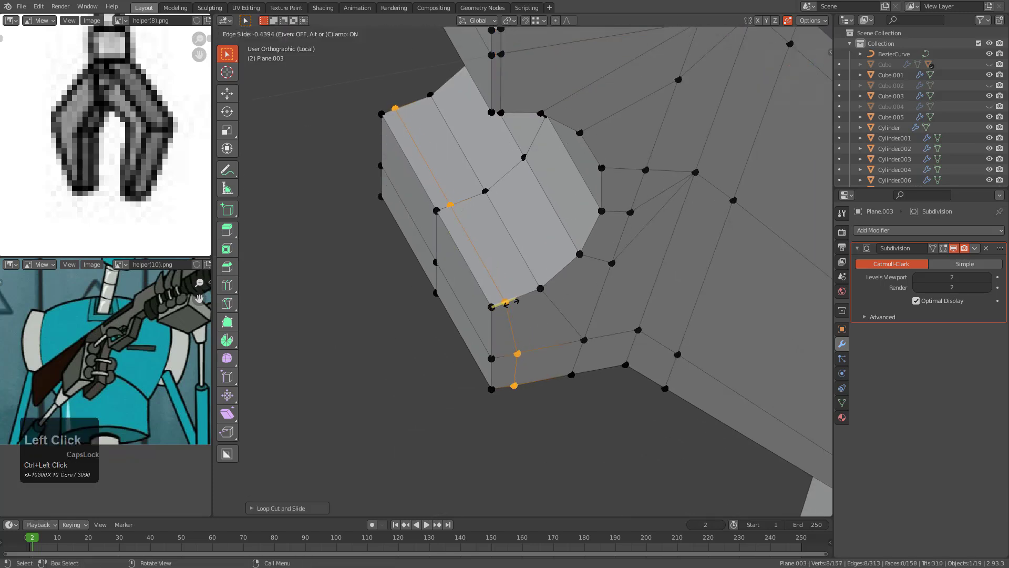
click(503, 305)
Step: Place supporting loop cuts close to the claw half's flat centre end and along the edge of its side face
key(Tab)
scroll(563, 310, down, 4)
key(Tab)
middle_drag(502, 332, 564, 321)
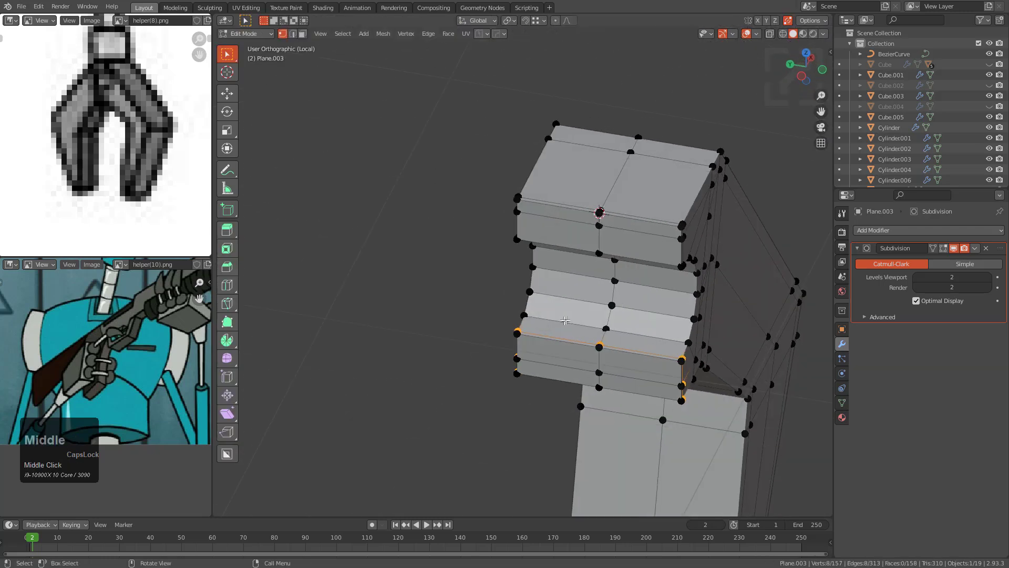
click(652, 229)
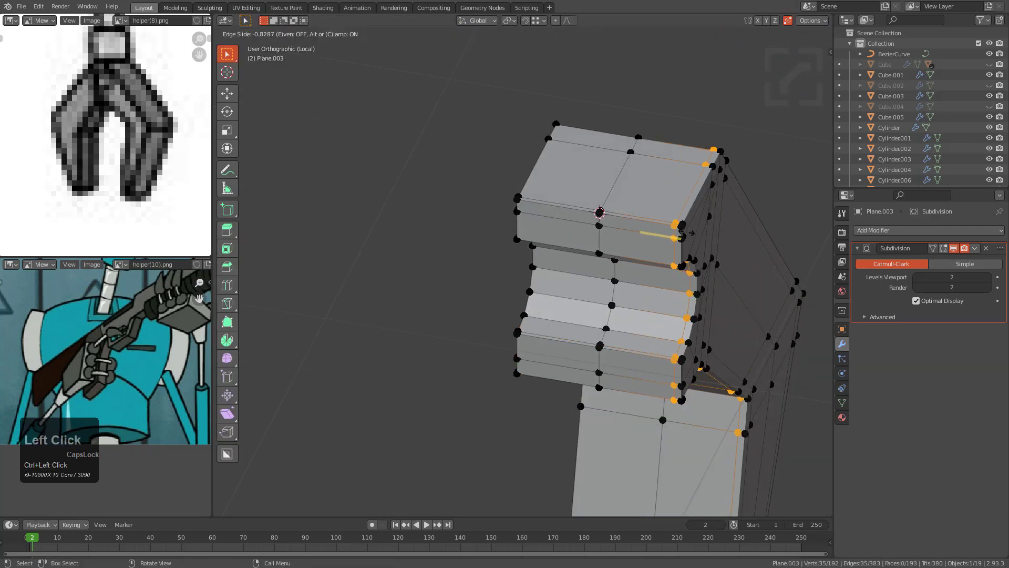
click(687, 233)
Step: Mirror the claw half's new supporting loops across its thickness to the opposite side face
key(Tab)
scroll(687, 234, down, 3)
middle_drag(687, 235, 577, 290)
scroll(653, 324, up, 1)
key(Tab)
key(alt+x)
key(Tab)
scroll(536, 266, down, 2)
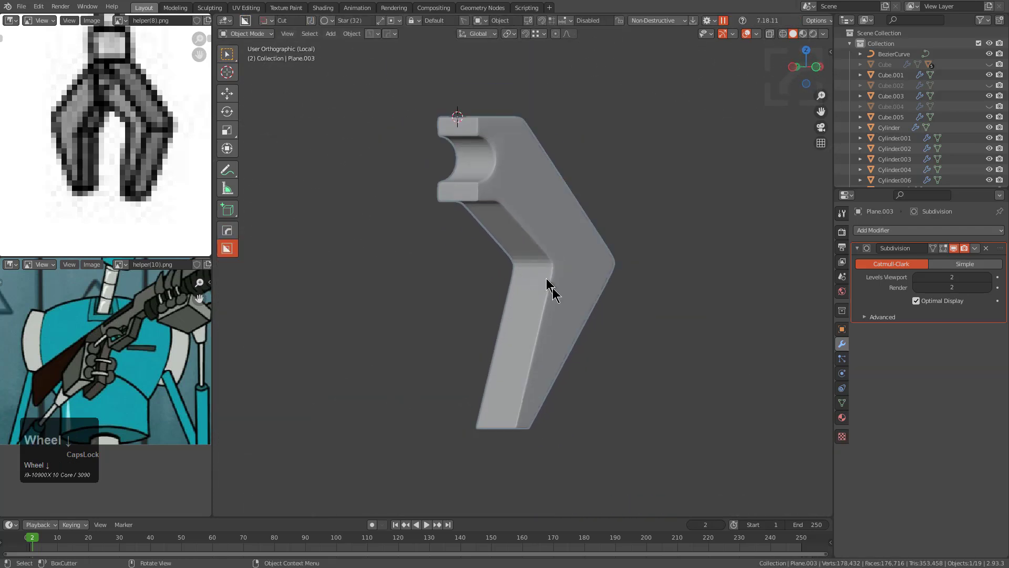
Step: Shade the whole claw half smooth and check its edges in the mesh and smoothed views
scroll(573, 280, up, 5)
key(Tab)
key(Tab)
scroll(614, 229, up, 1)
key(ctrl+grave)
click(567, 259)
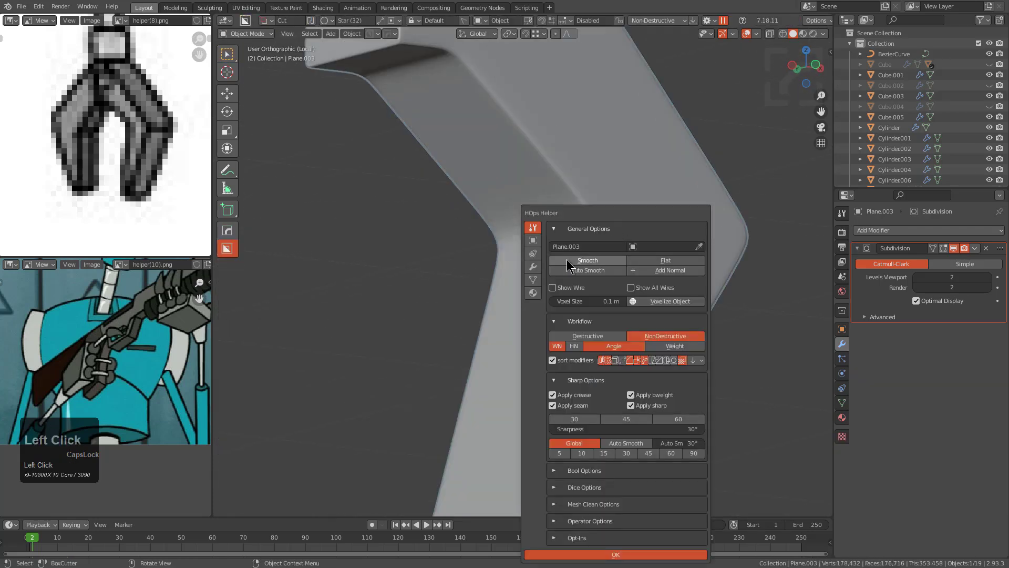
scroll(573, 254, down, 4)
middle_drag(573, 254, 516, 259)
key(Tab)
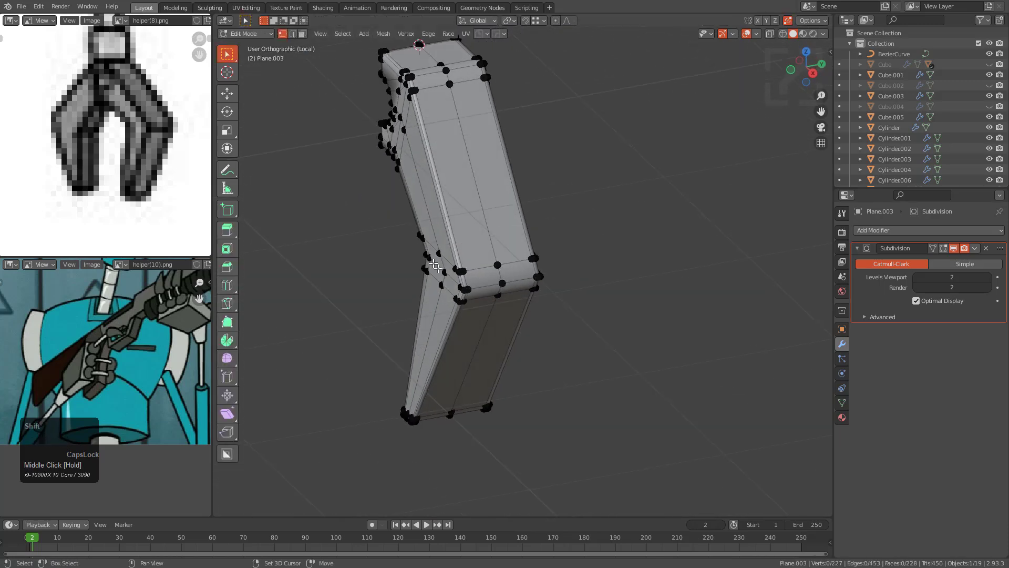
key(Tab)
scroll(601, 258, up, 2)
middle_drag(600, 257, 541, 309)
Step: Add a supporting loop cut around the semicircular hole on the claw half's side face, evenly offset close to the rim
key(Tab)
scroll(554, 266, up, 2)
scroll(543, 267, up, 3)
scroll(541, 309, up, 2)
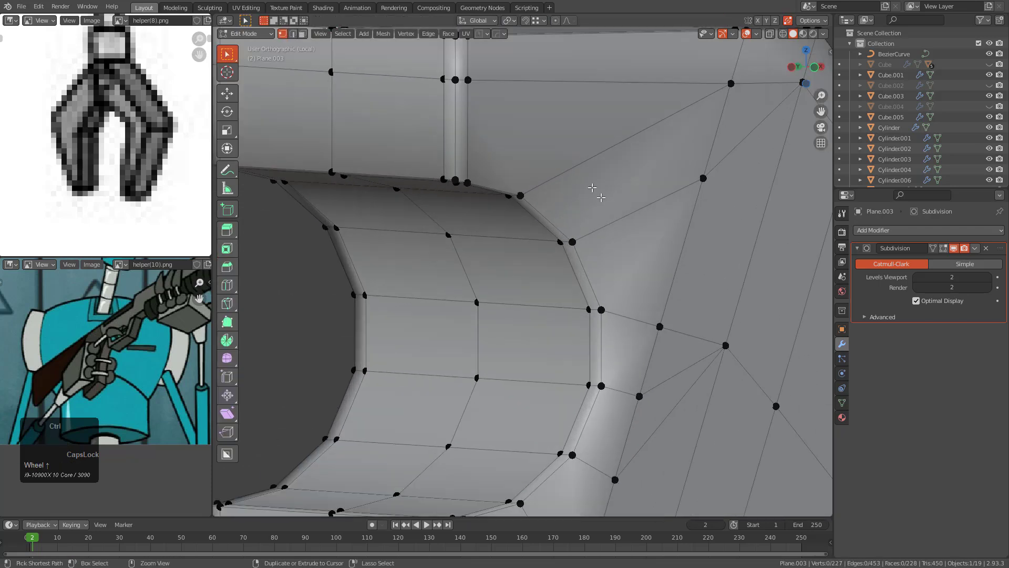
key(ctrl+r)
click(573, 169)
key(e)
key(f)
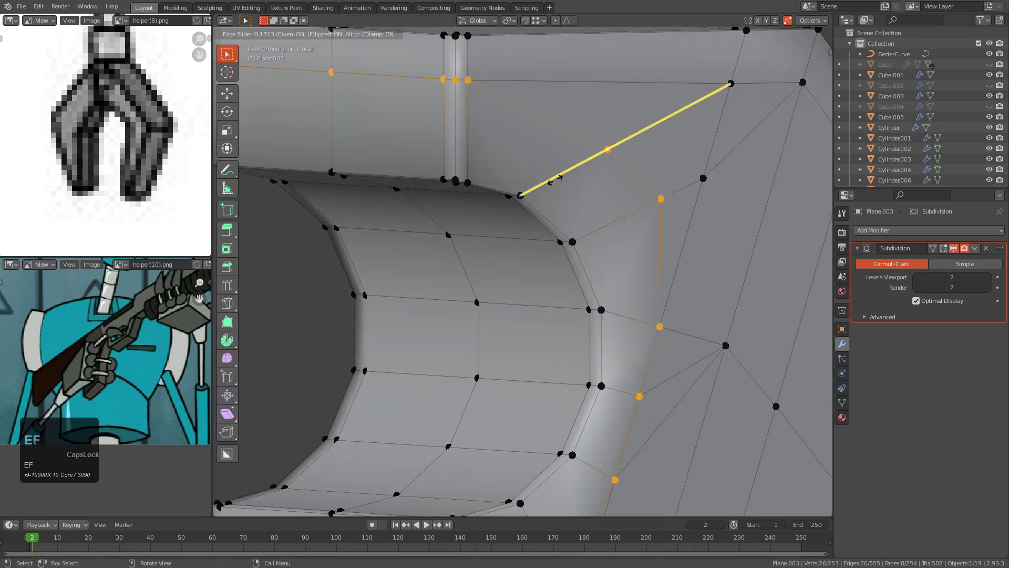
click(478, 195)
scroll(556, 230, down, 1)
middle_drag(558, 230, 543, 222)
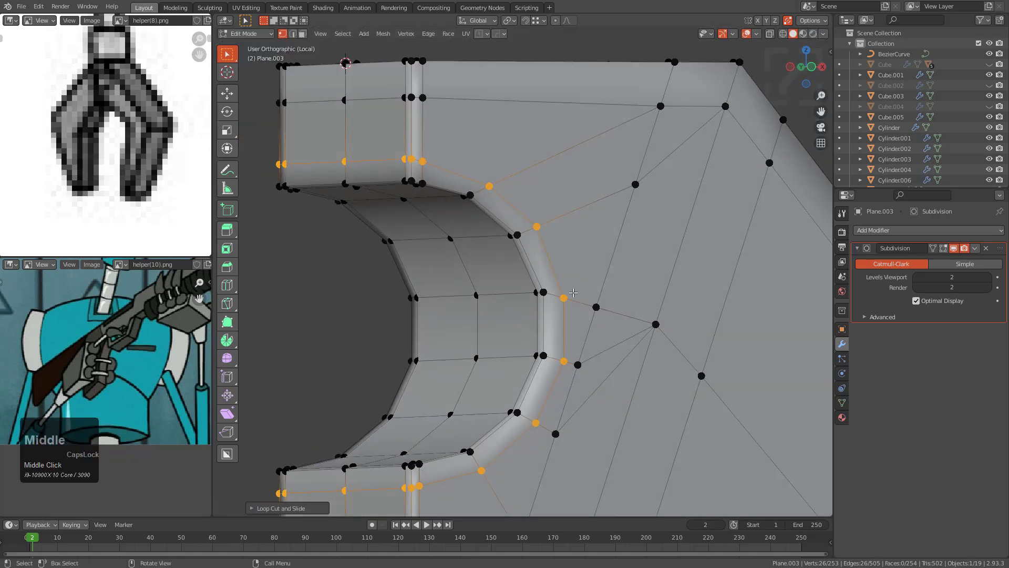
Step: Slide the vertices of the new loop one by one so it follows the semicircular hole's rim evenly
key(shift+v)
click(569, 355)
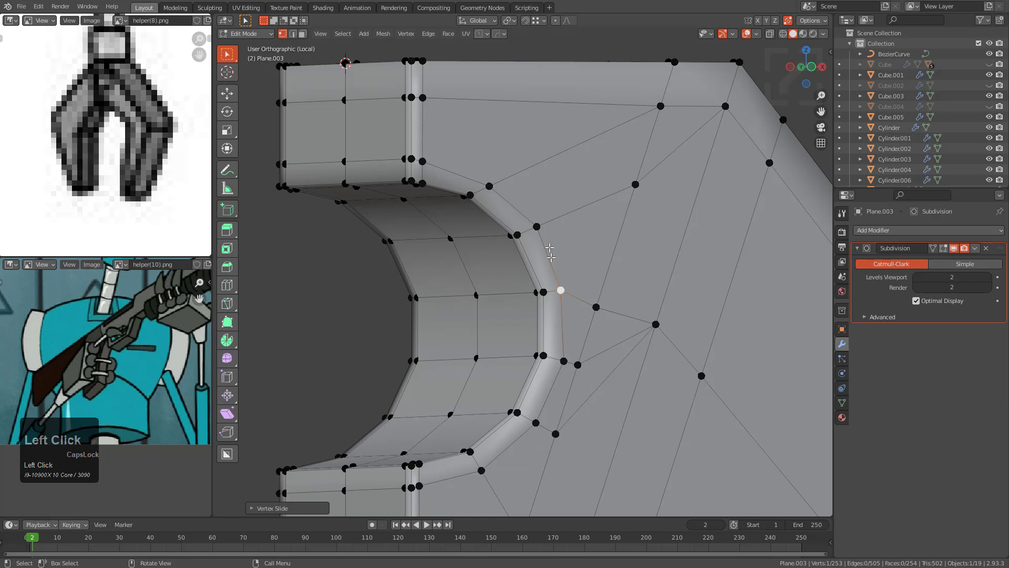
key(shift+v)
click(531, 211)
click(487, 180)
key(g)
key(g)
click(474, 173)
key(g)
key(g)
click(477, 171)
key(g)
key(g)
key(g)
click(507, 207)
Step: Mirror the claw half across its thickness with a Bisect&Modifier mirror on Z, placed above the Subdivision modifier
scroll(532, 222, down, 3)
middle_drag(523, 248, 540, 276)
scroll(544, 322, down, 3)
key(Tab)
key(alt+x)
middle_drag(462, 311, 491, 264)
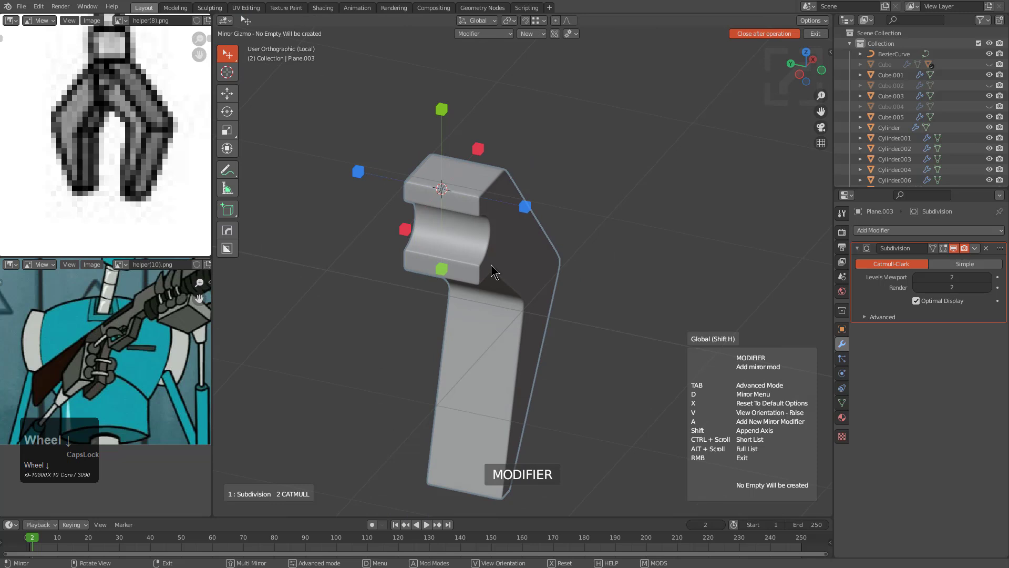
key(d)
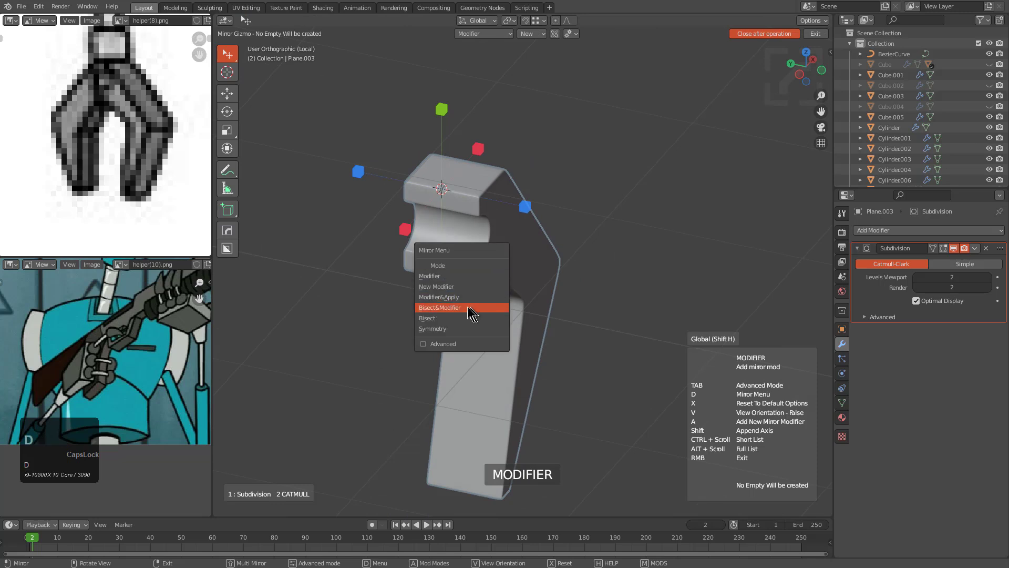
click(444, 307)
click(526, 206)
drag(1000, 331, 973, 239)
Step: Inspect the mirrored claw half's mesh and smoothed surface for shading problems
key(Tab)
middle_drag(604, 271, 554, 236)
scroll(515, 276, up, 2)
key(alt+a)
shift+middle_drag(571, 322, 642, 291)
scroll(641, 291, down, 3)
key(Tab)
scroll(588, 216, down, 2)
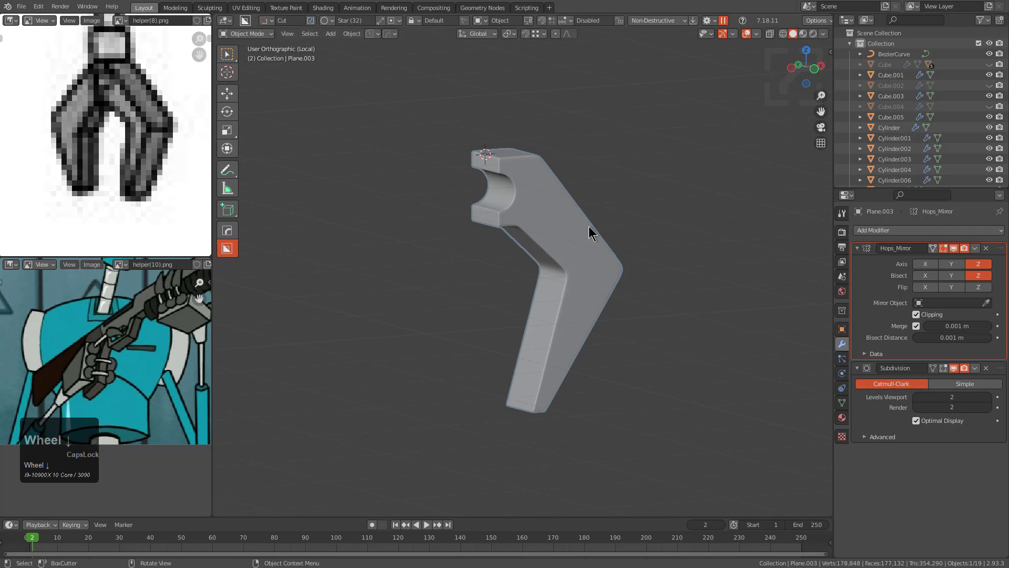
Step: Return to the full assembly in front view and examine the claw half around the centre joint
key(KP_Divide)
key(KP_1)
key(alt+a)
shift+middle_drag(524, 244, 570, 299)
scroll(570, 263, up, 3)
middle_drag(568, 242, 629, 228)
scroll(629, 227, up, 6)
key(Tab)
shift+middle_drag(586, 192, 552, 263)
scroll(526, 266, down, 3)
key(Tab)
shift+middle_drag(480, 270, 556, 289)
scroll(526, 237, down, 3)
click(484, 239)
key(KP_Divide)
scroll(551, 315, up, 2)
key(Tab)
shift+middle_drag(569, 241, 613, 254)
key(Tab)
key(ctrl+a)
click(604, 256)
key(Tab)
scroll(578, 250, up, 2)
scroll(579, 249, down, 3)
key(Tab)
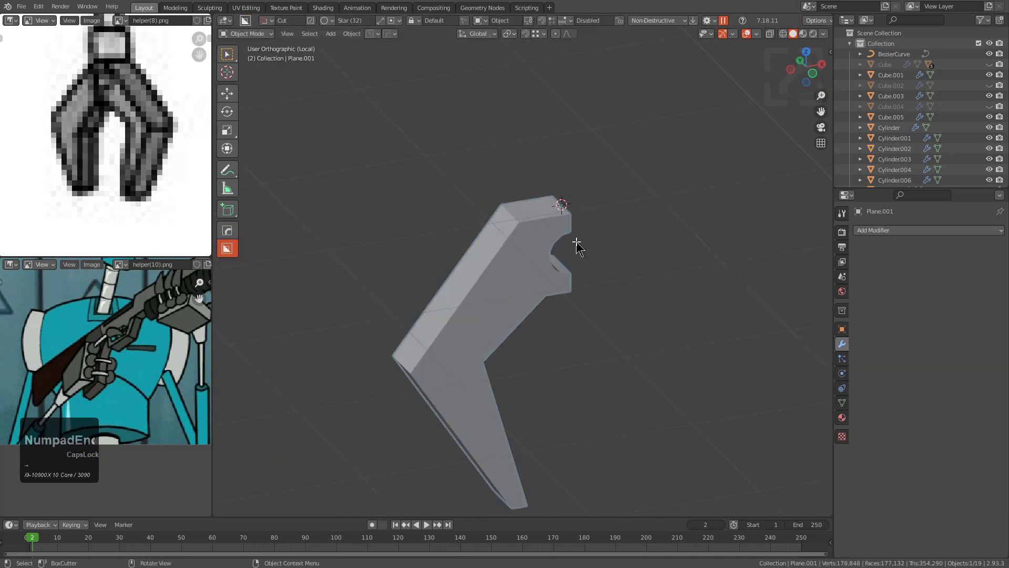
Step: Delete the old opposite claw half and duplicate the finished smoothed half in place
key(KP_1)
key(KP_Divide)
key(x)
click(535, 242)
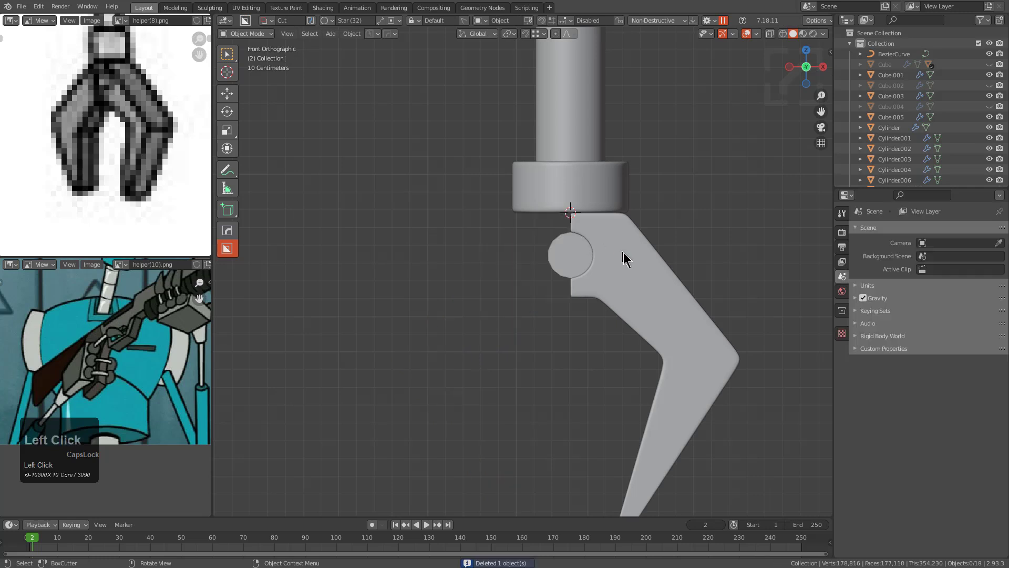
click(634, 319)
key(shift+d)
right_click(654, 282)
key(r)
key(z)
key(KP_Enter)
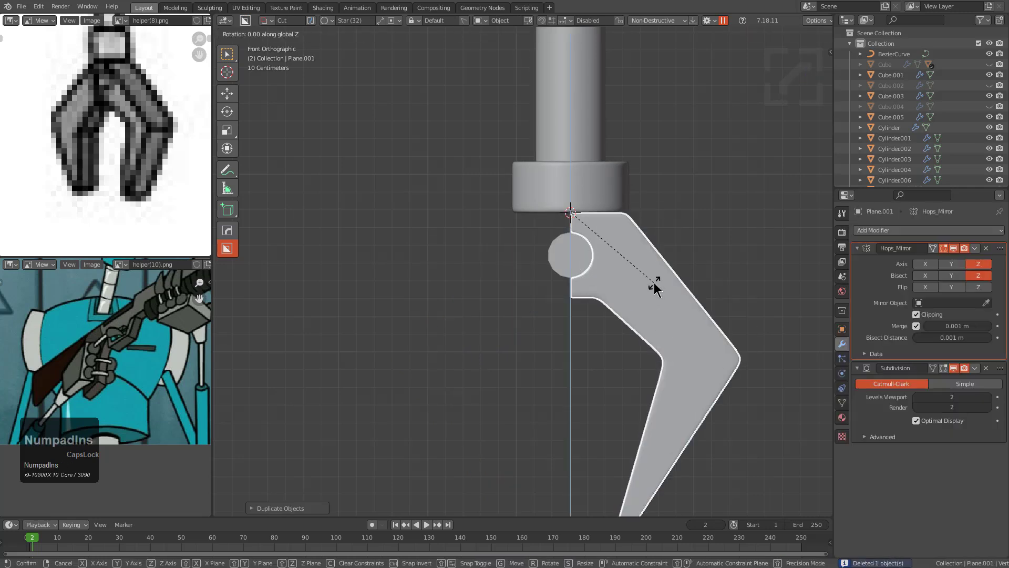
text(r)
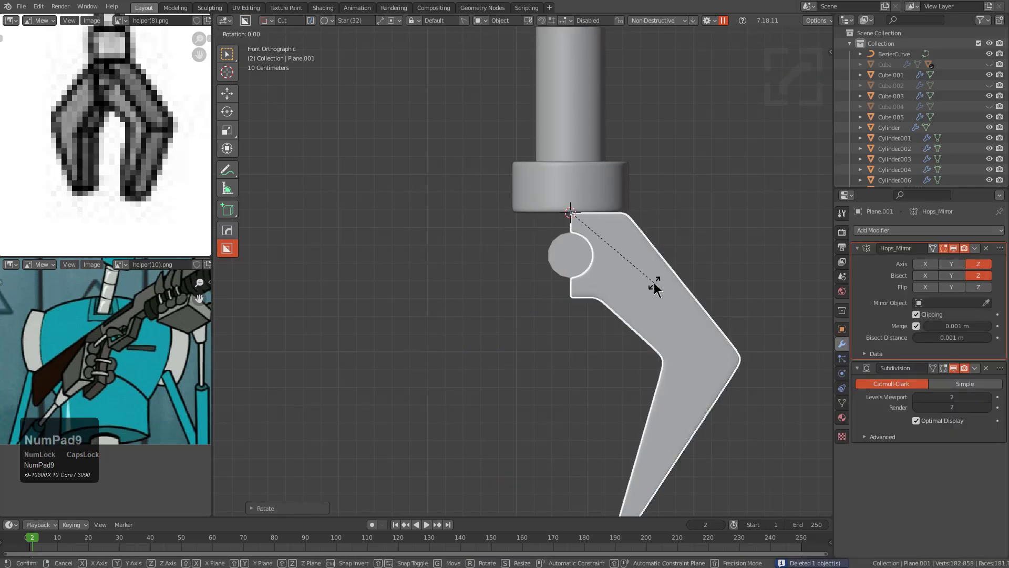
text(90)
key(KP_Enter)
key(ctrl+z)
Step: Rotate the duplicated claw half around the Z axis by 90° twice and check where its mesh half sits
text(rz90)
key(KP_Enter)
key(shift+r)
middle_drag(545, 259, 617, 289)
key(Tab)
middle_drag(525, 288, 563, 302)
key(a)
scroll(564, 304, up, 1)
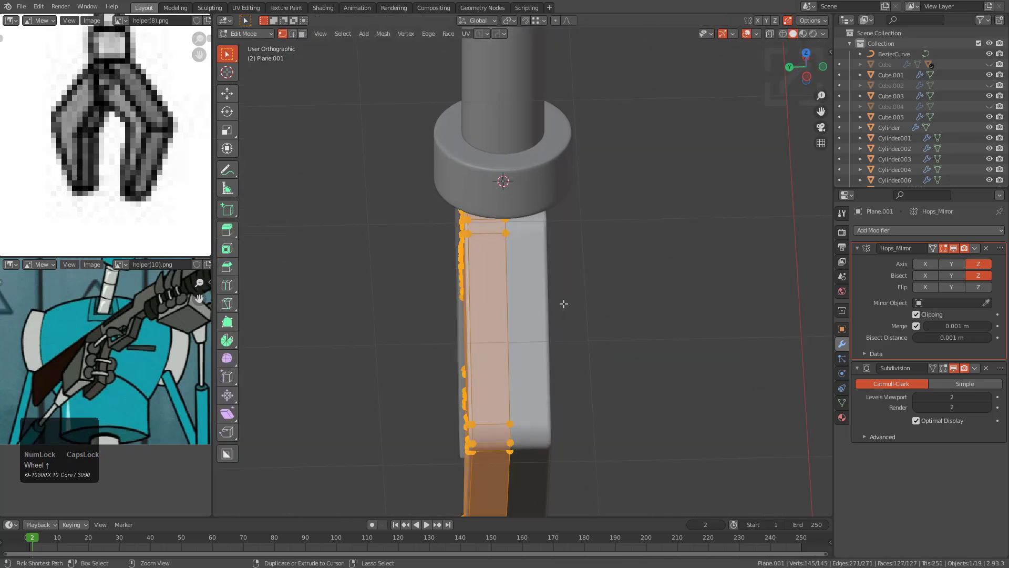
key(Tab)
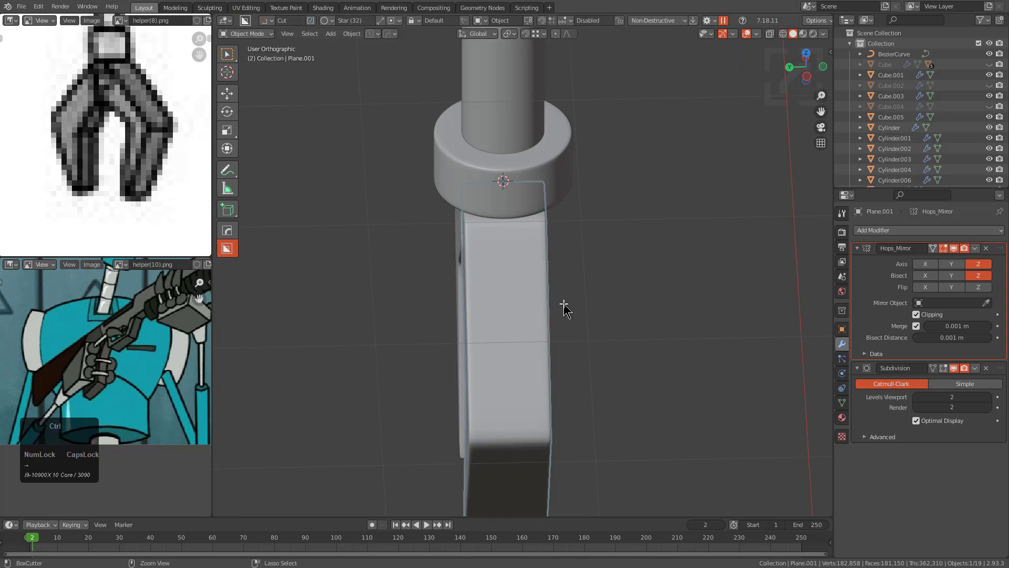
Step: Mirror the duplicated claw half along global Y and apply the resulting transform
key(ctrl+m)
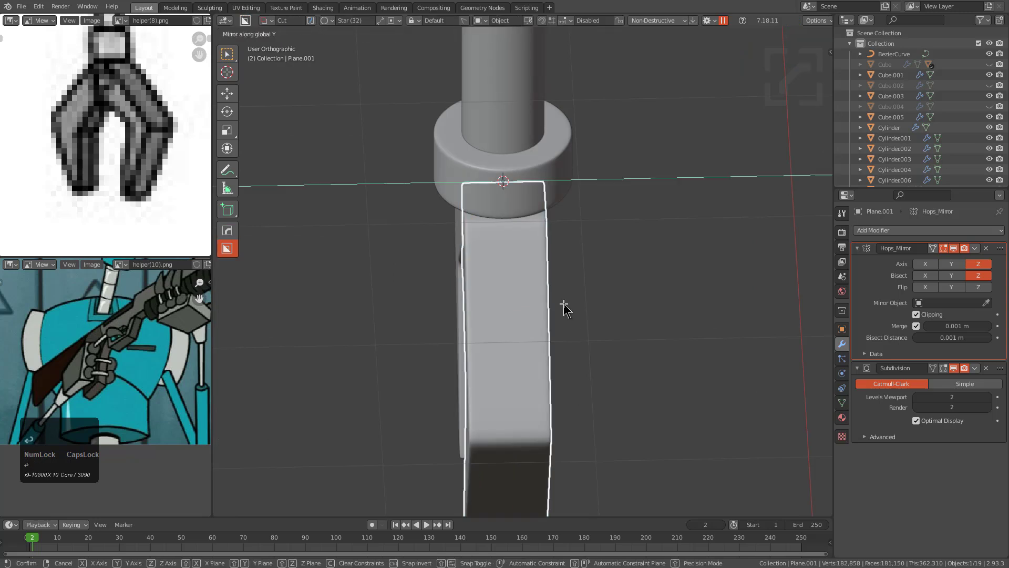
key(Return)
key(ctrl+a)
click(534, 201)
key(Tab)
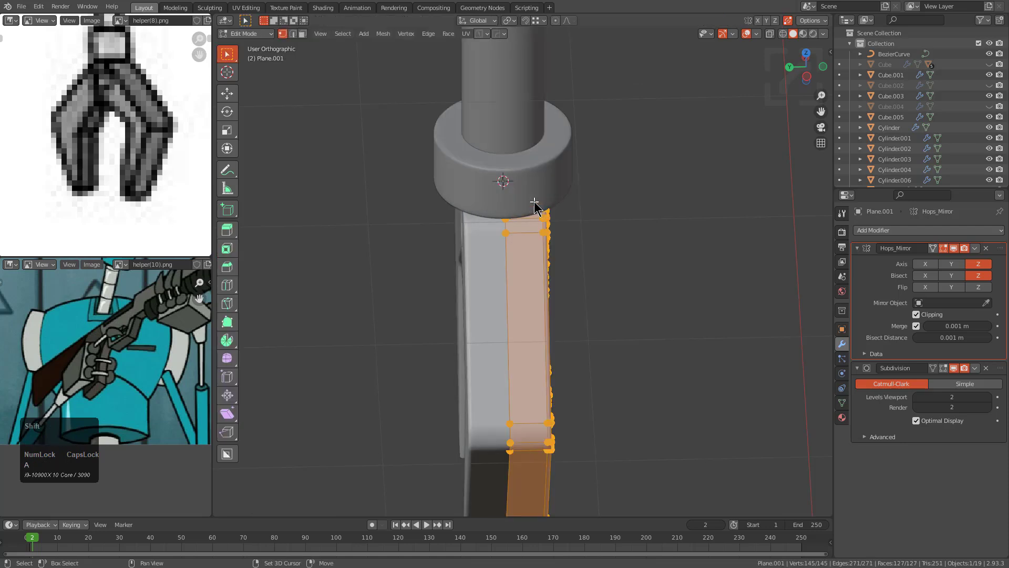
key(Tab)
Step: Move all of the duplicated claw half's geometry along the Y axis relative to the other half
key(Tab)
middle_drag(590, 245, 671, 251)
scroll(621, 261, up, 2)
key(g)
key(y)
click(601, 255)
key(Tab)
Step: Inspect the meshes of both claw halves and how they meet around the centre hole
click(671, 251)
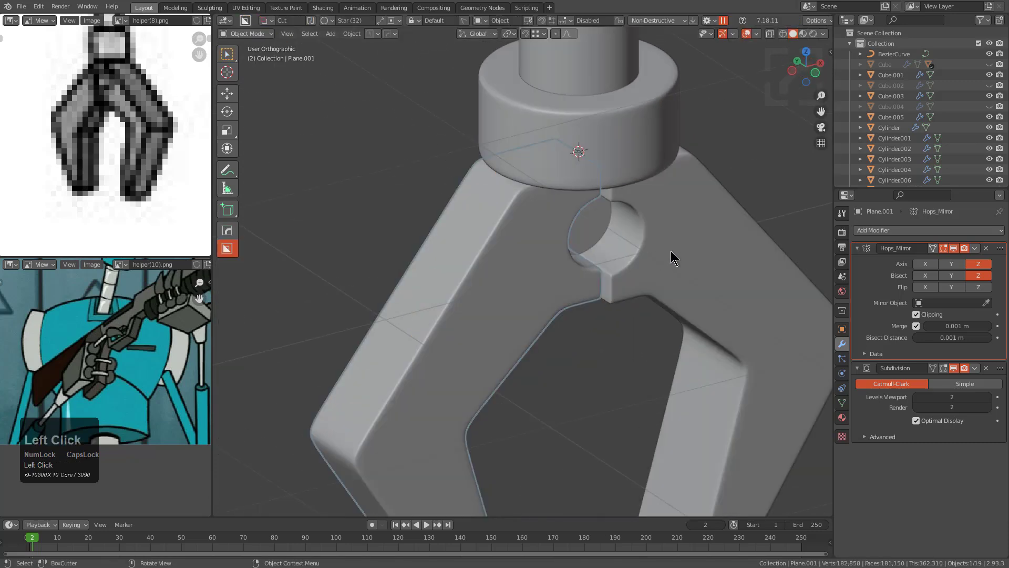
key(Tab)
key(Tab)
click(498, 270)
key(Tab)
middle_drag(506, 268, 511, 266)
key(Tab)
middle_drag(550, 303, 513, 271)
Step: Give the round centre disc thickness with a Solidify modifier so it fills the hole between the claw halves
click(604, 226)
middle_drag(604, 226, 631, 247)
key(q)
mouse_move(631, 247)
click(665, 250)
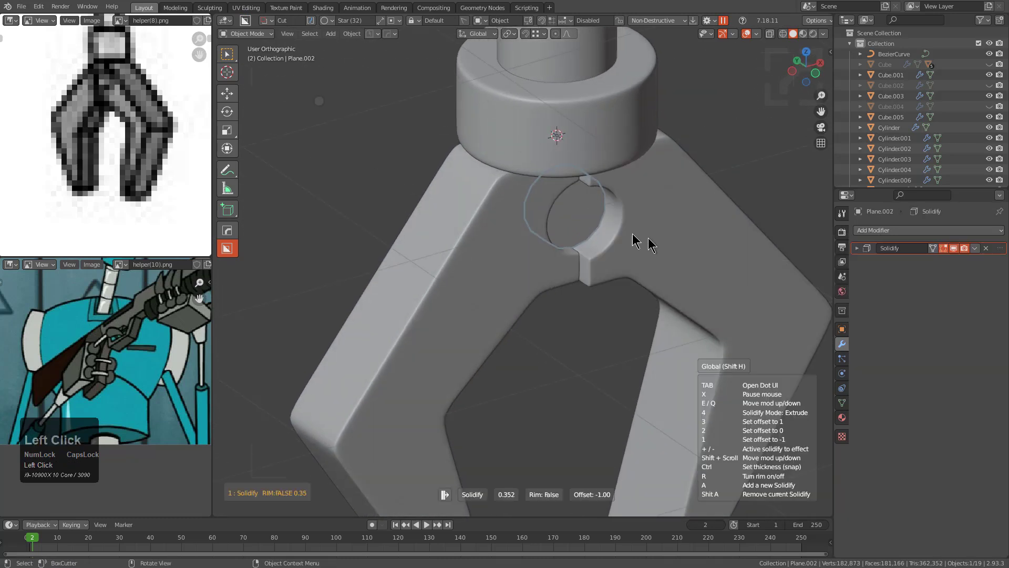
click(509, 213)
Step: Check the thickened centre joint's mesh and apply its Solidify modifier
middle_drag(509, 212, 561, 270)
key(Tab)
scroll(568, 301, up, 3)
key(Tab)
key(ctrl+a)
click(526, 376)
Step: Isolate the round centre joint and dissolve the extra middle vertices on both of its end caps
key(KP_Divide)
key(Tab)
key(3)
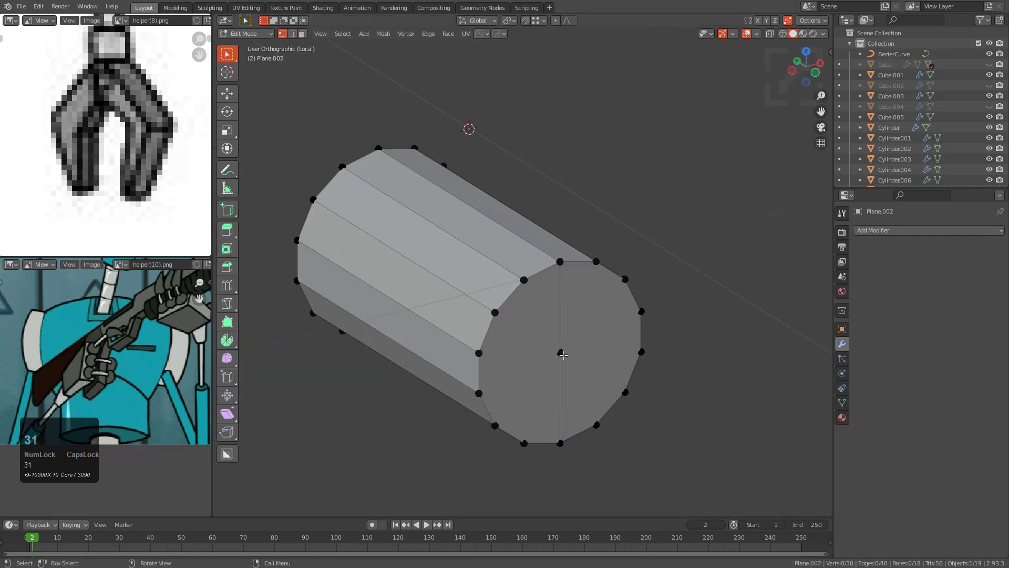
middle_drag(481, 281, 554, 284)
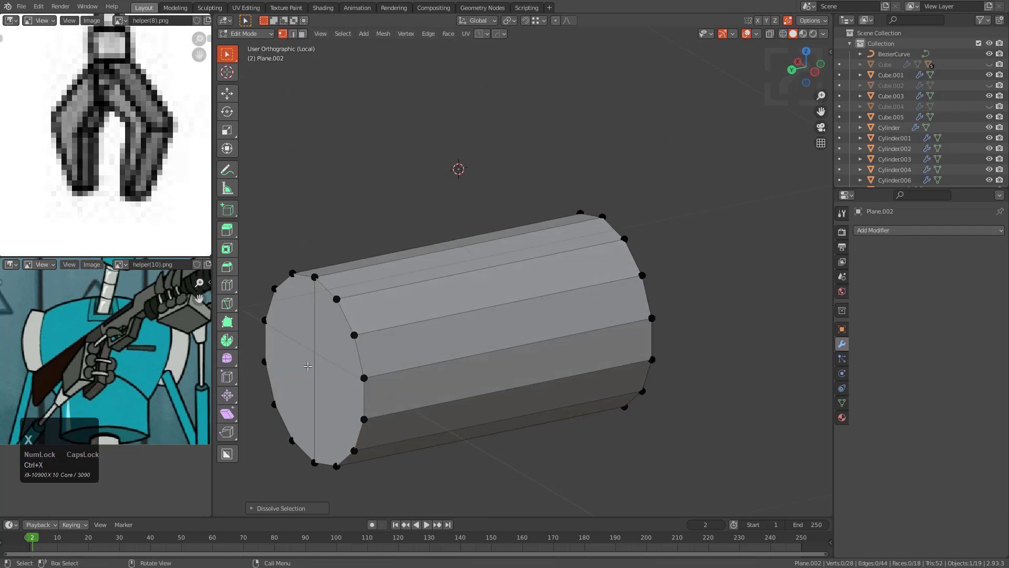
Step: Inset the flat faces on both end caps of the round centre joint
middle_drag(317, 359, 416, 370)
middle_drag(513, 354, 538, 342)
key(3)
click(574, 329)
middle_drag(478, 324, 542, 345)
shift+click(446, 398)
key(ctrl+b)
click(584, 350)
click(542, 345)
Step: Delete the inner faces inside the insets on the joint's two end caps
key(KP_1)
key(x)
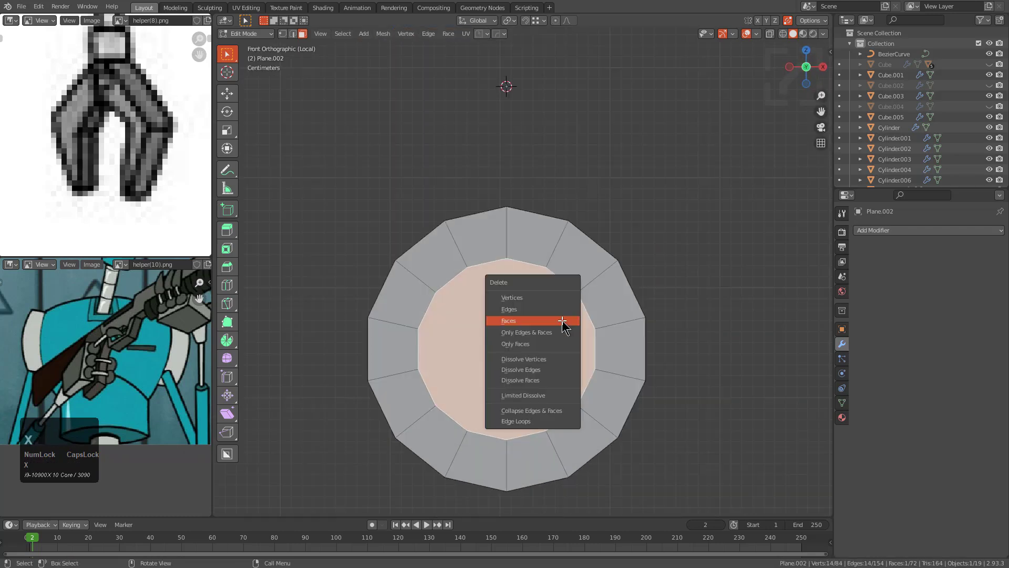
click(560, 332)
click(531, 327)
key(x)
click(531, 327)
Step: Grid fill the open inner loop of the front cap with span 3 and offset 4, and mirror the filled cap to the opposite end
alt+click(575, 283)
right_click(575, 283)
click(575, 282)
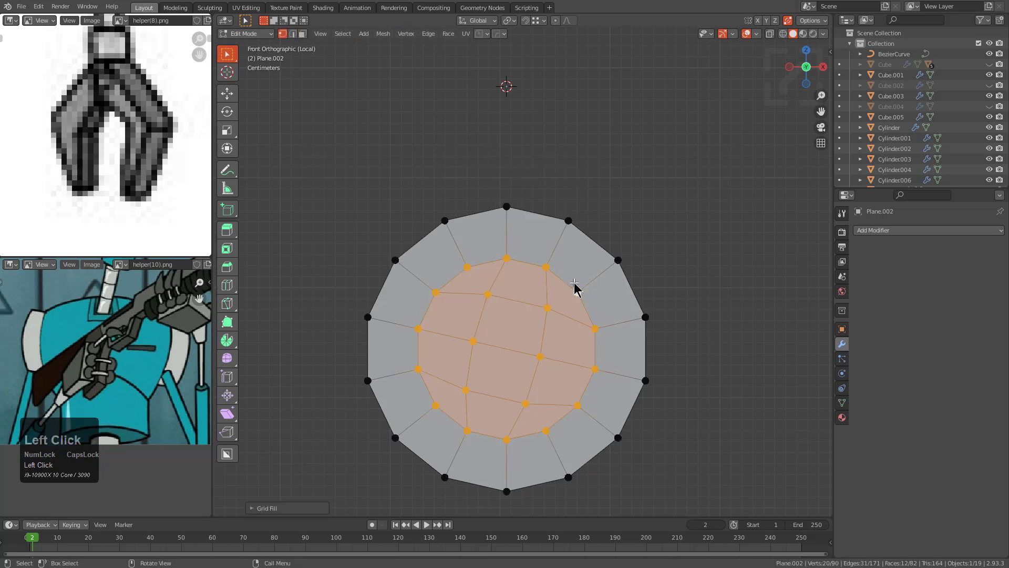
key(F9)
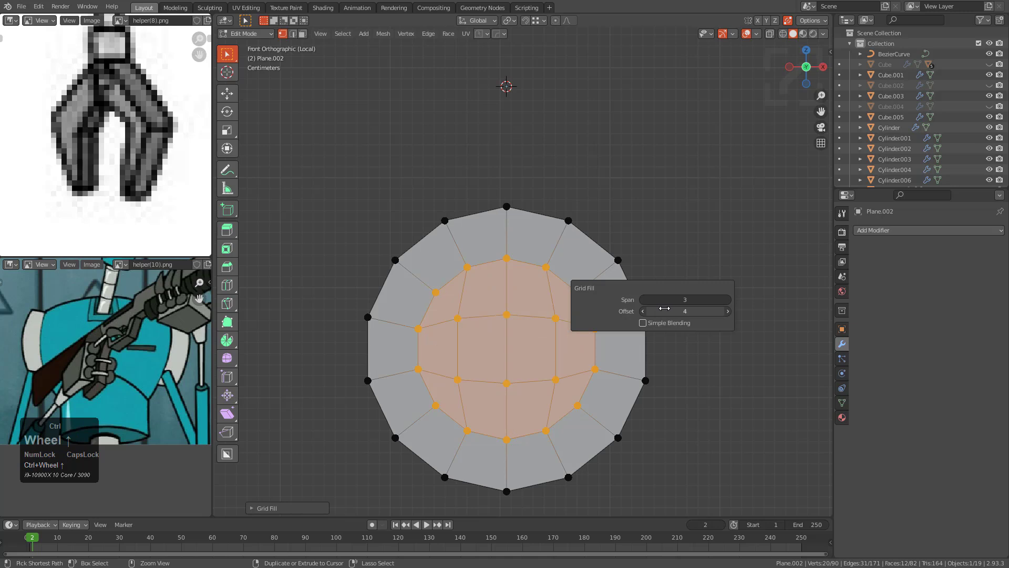
middle_drag(428, 198, 522, 304)
key(alt+x)
Step: Add a level 2 Subdivision modifier to the round joint and bring back the rest of the model
scroll(494, 237, down, 3)
key(Tab)
key(ctrl+2)
scroll(657, 283, up, 3)
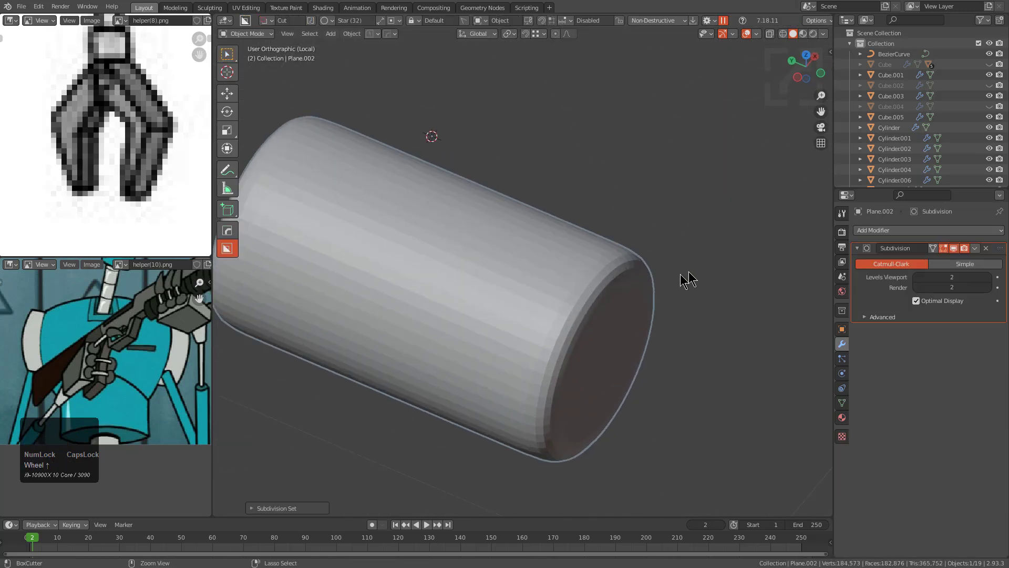
key(ctrl+grave)
click(643, 261)
scroll(413, 204, down, 1)
key(KP_Decimal)
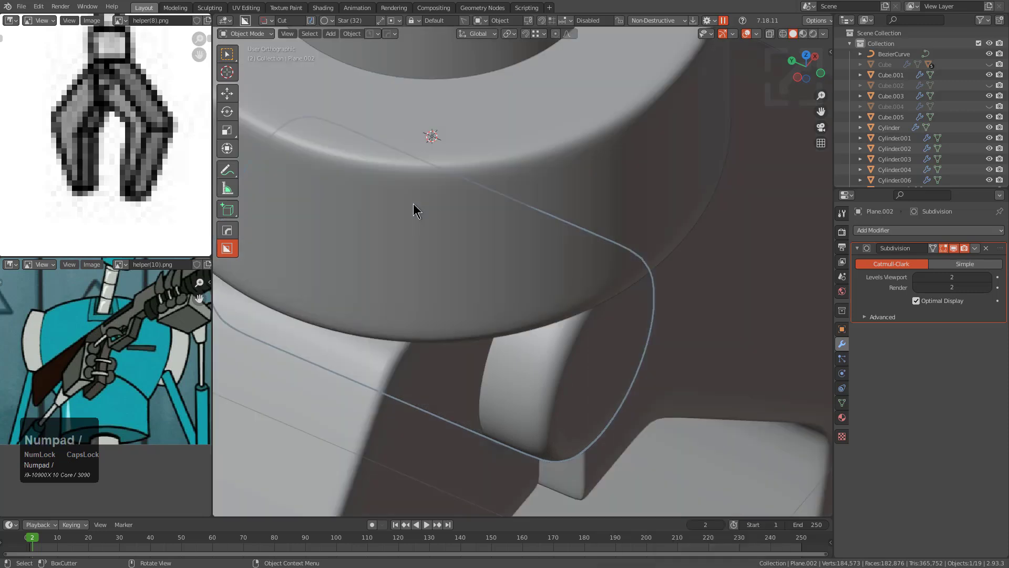
Step: Mirror the claw parts onto the other arm across the torso's X axis with a new mirror modifier
middle_drag(414, 203, 549, 308)
ctrl+middle_drag(550, 252, 537, 363)
ctrl+middle_drag(558, 223, 552, 294)
middle_drag(547, 295, 473, 342)
scroll(474, 341, up, 3)
shift+click(490, 359)
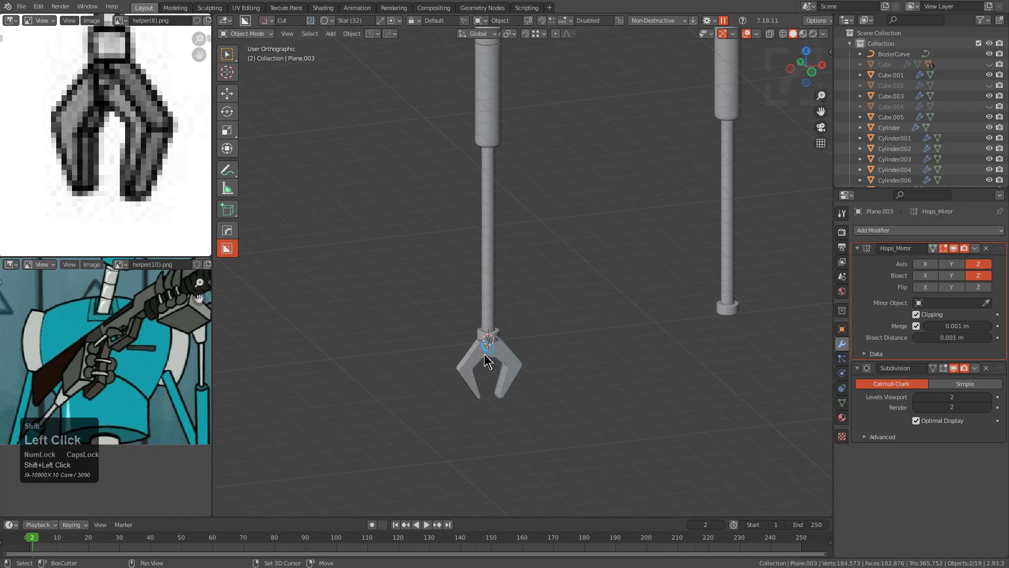
shift+middle_drag(486, 223, 491, 395)
scroll(520, 299, down, 1)
shift+middle_drag(559, 66, 550, 194)
shift+click(553, 170)
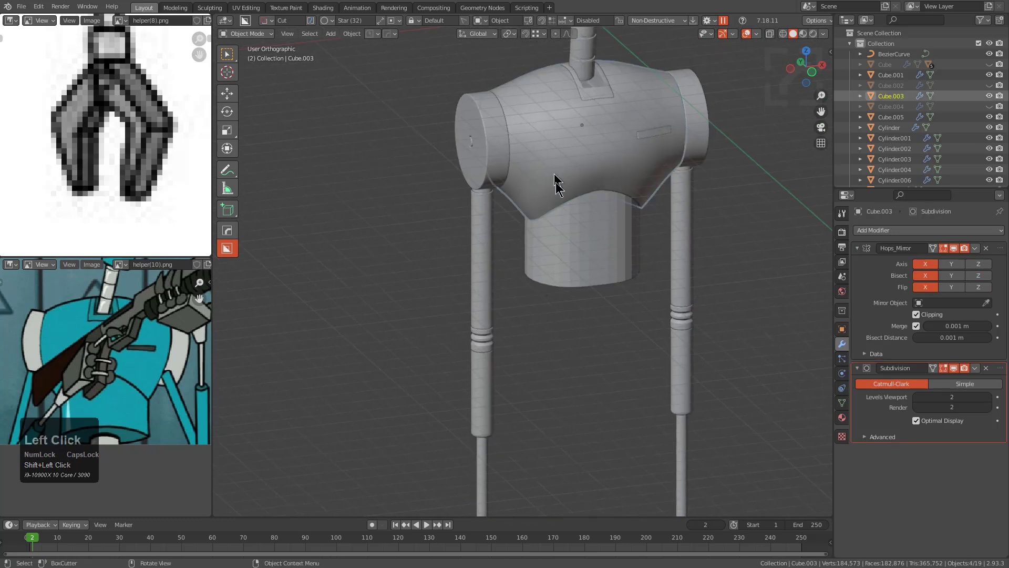
scroll(557, 184, down, 4)
shift+middle_drag(592, 278, 572, 242)
key(alt+x)
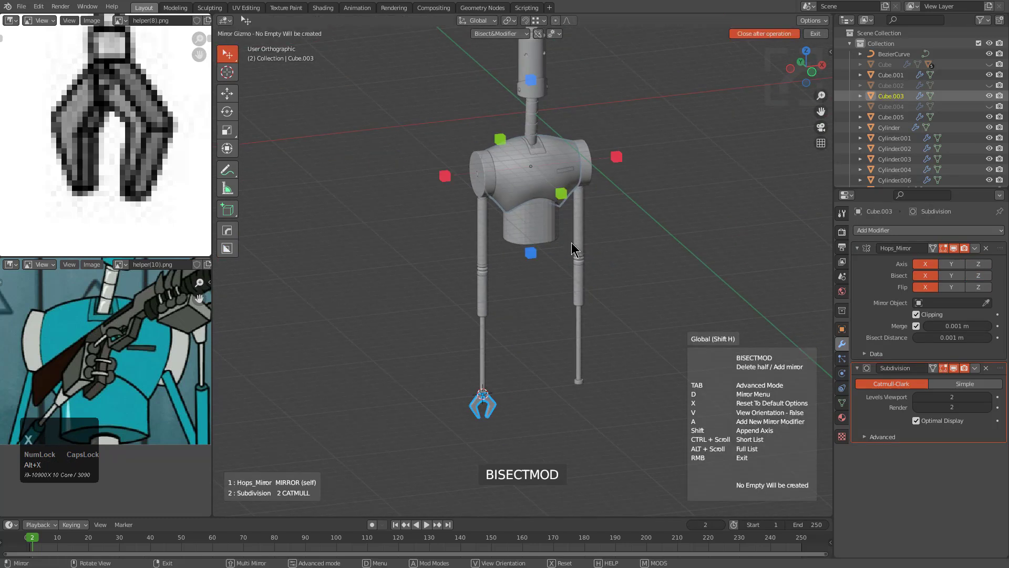
key(a)
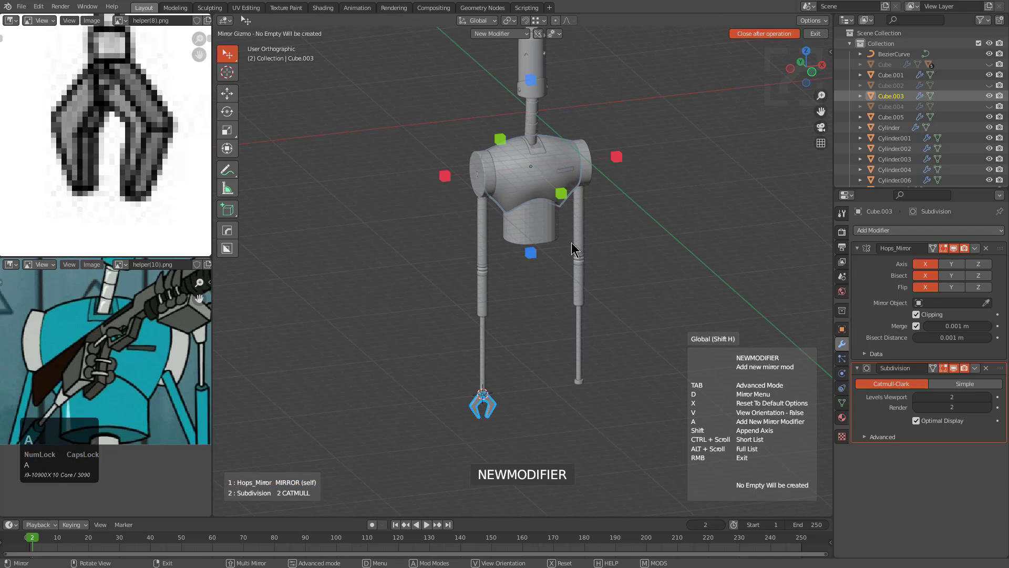
click(445, 176)
Step: Review the whole model from the front and compare the arm proportions with the reference drawing
middle_drag(473, 238, 546, 356)
scroll(141, 160, down, 6)
scroll(142, 161, up, 2)
mouse_move(459, 231)
middle_down()
mouse_move(440, 229)
mouse_move(452, 229)
middle_up()
scroll(463, 250, up, 3)
shift+middle_drag(468, 272, 511, 309)
scroll(520, 290, down, 3)
shift+middle_drag(538, 243, 545, 269)
middle_drag(145, 171, 147, 161)
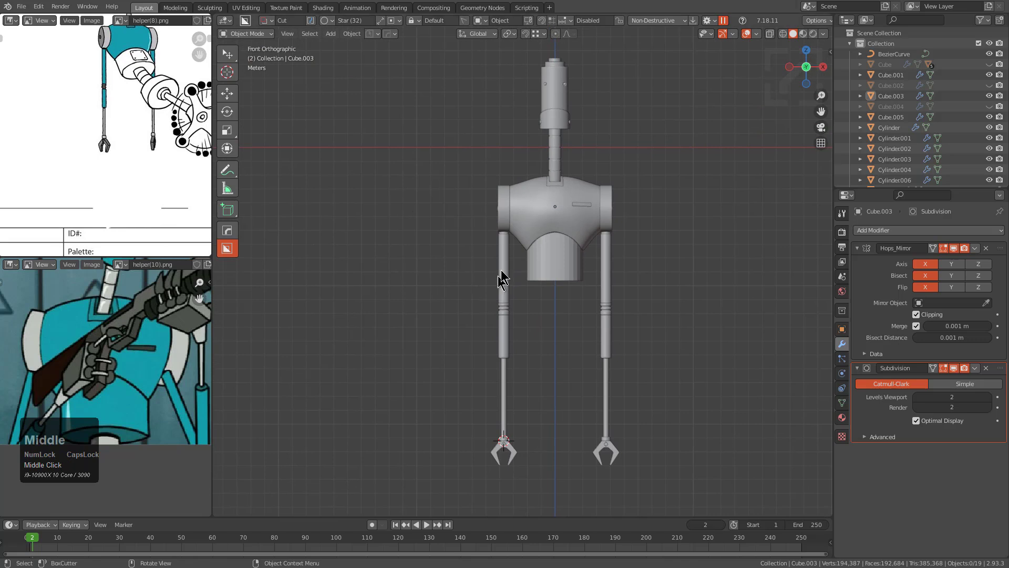
Step: Shorten the upper arm tube by moving its lower end vertices up about 0.64 m along Z
scroll(503, 284, up, 1)
scroll(504, 298, up, 8)
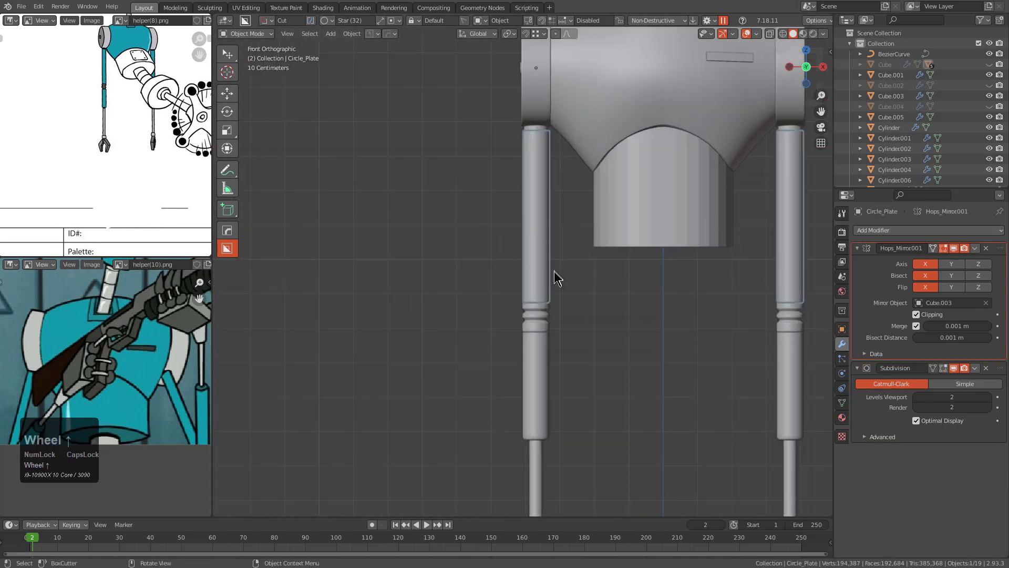
key(Tab)
key(alt+a)
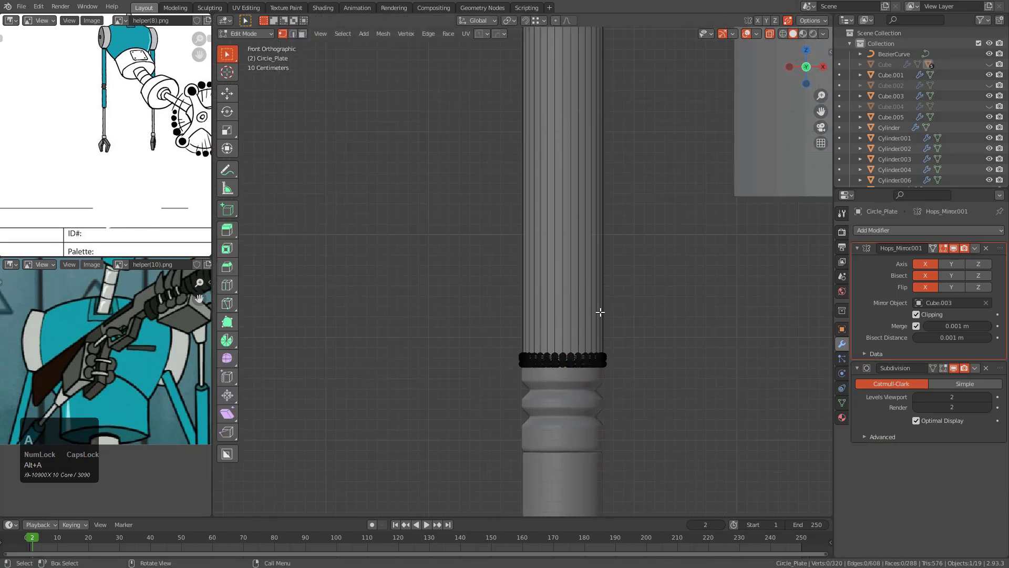
drag(630, 313, 476, 408)
key(g)
key(z)
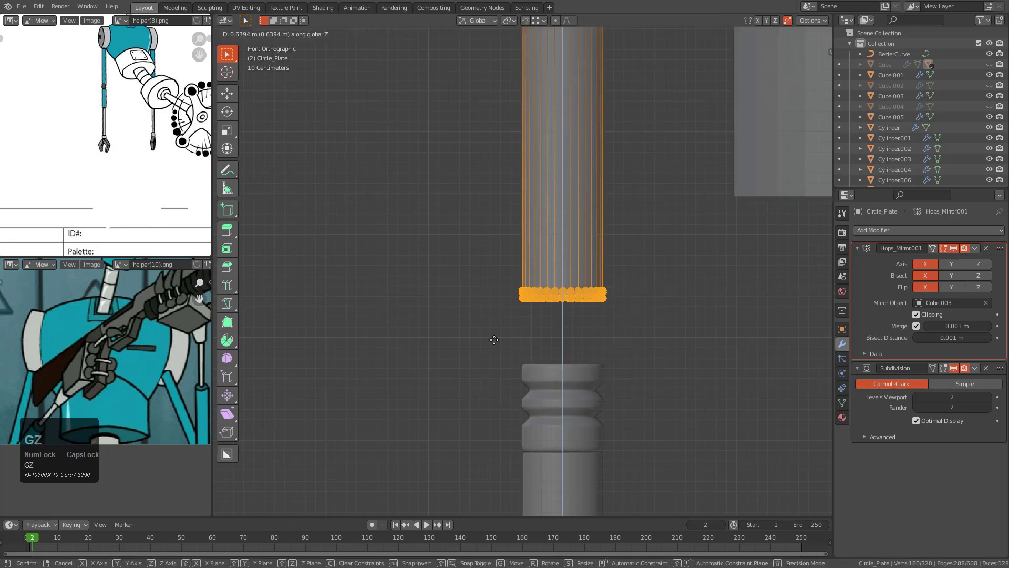
click(494, 340)
key(Tab)
Step: Shorten the arm tube below the ringed joint by moving its lower end vertices up along Z
scroll(577, 385, down, 6)
shift+middle_drag(577, 386, 567, 271)
key(alt+a)
scroll(561, 266, down, 3)
scroll(559, 266, up, 1)
click(523, 291)
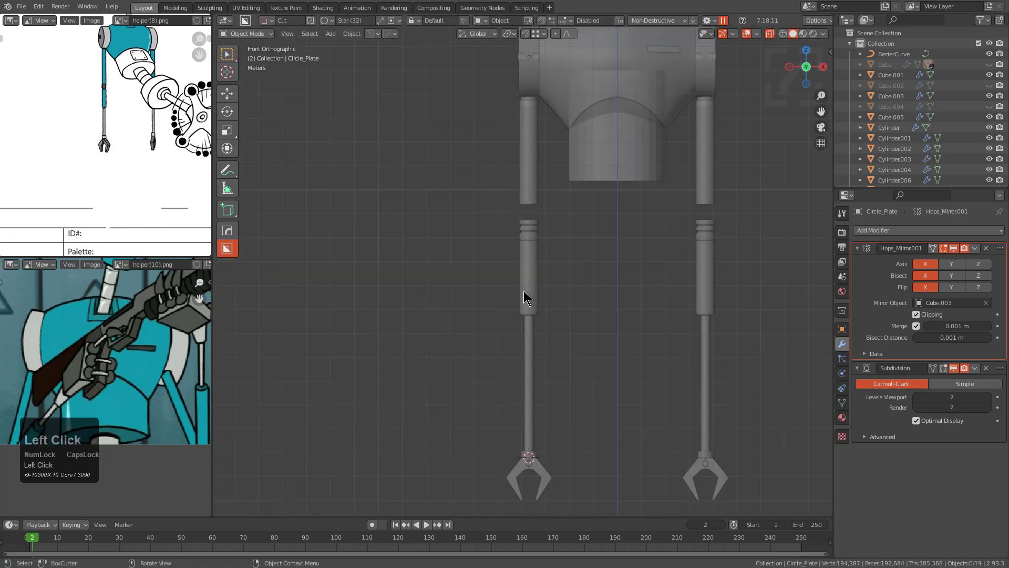
scroll(526, 299, up, 5)
key(Tab)
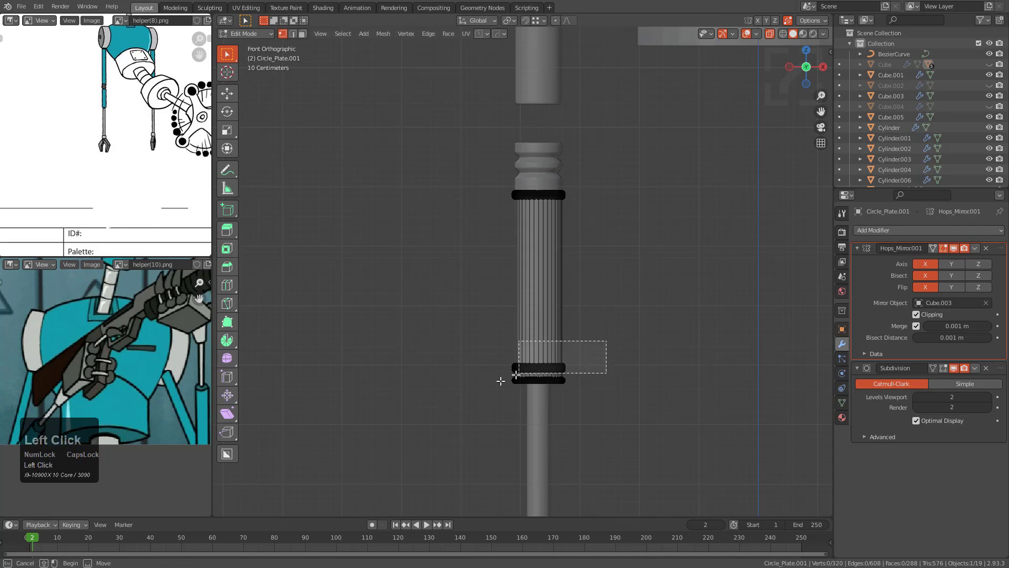
drag(542, 364, 459, 401)
key(g)
key(z)
click(468, 362)
key(Tab)
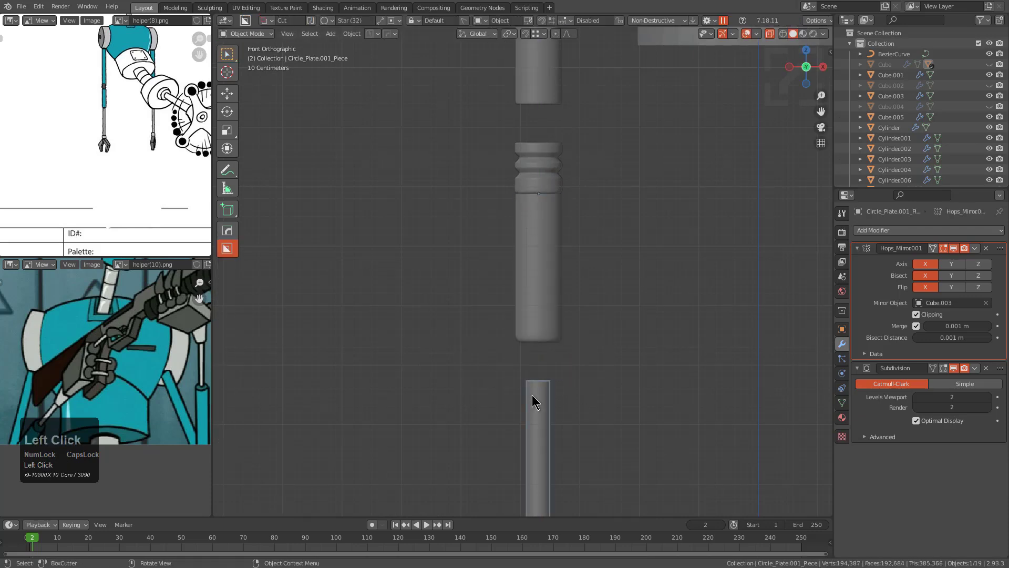
Step: Move the thin arm rod together with the claw parts up about 0.64 m along Z to meet the shortened tube
scroll(547, 391, down, 7)
drag(557, 303, 457, 477)
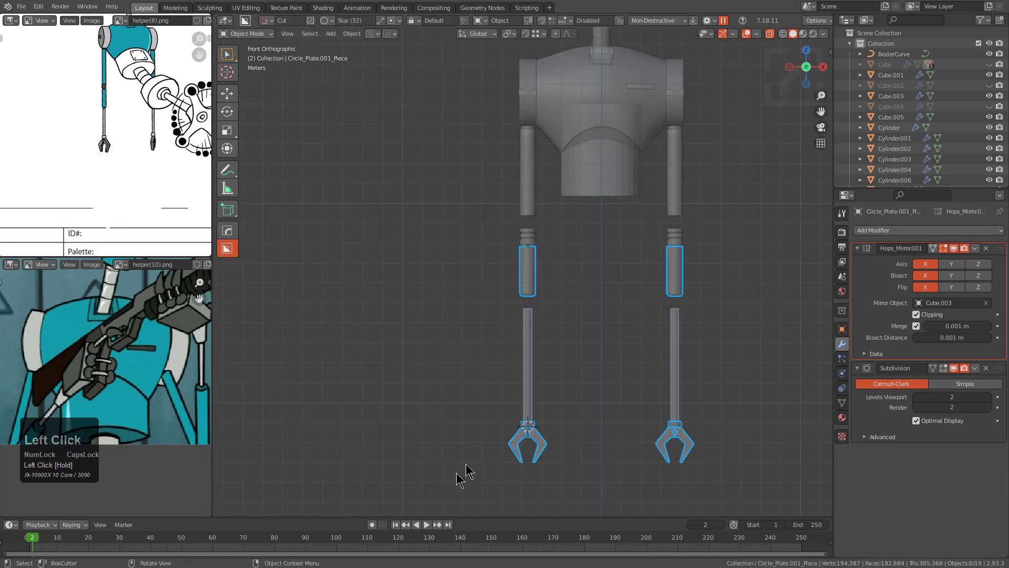
scroll(559, 356, up, 4)
scroll(563, 364, down, 5)
key(alt+a)
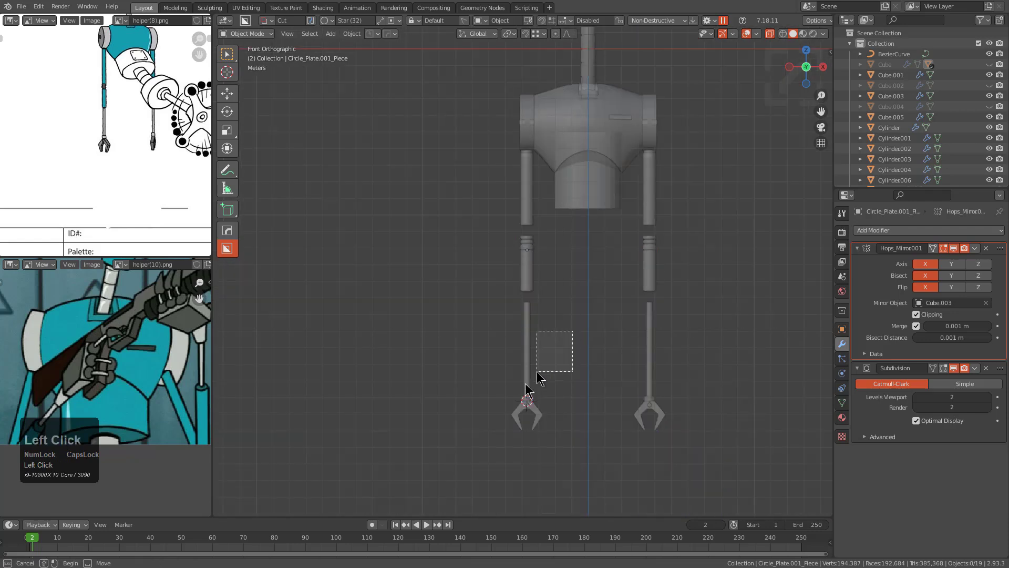
scroll(547, 361, up, 5)
shift+middle_drag(563, 354, 608, 311)
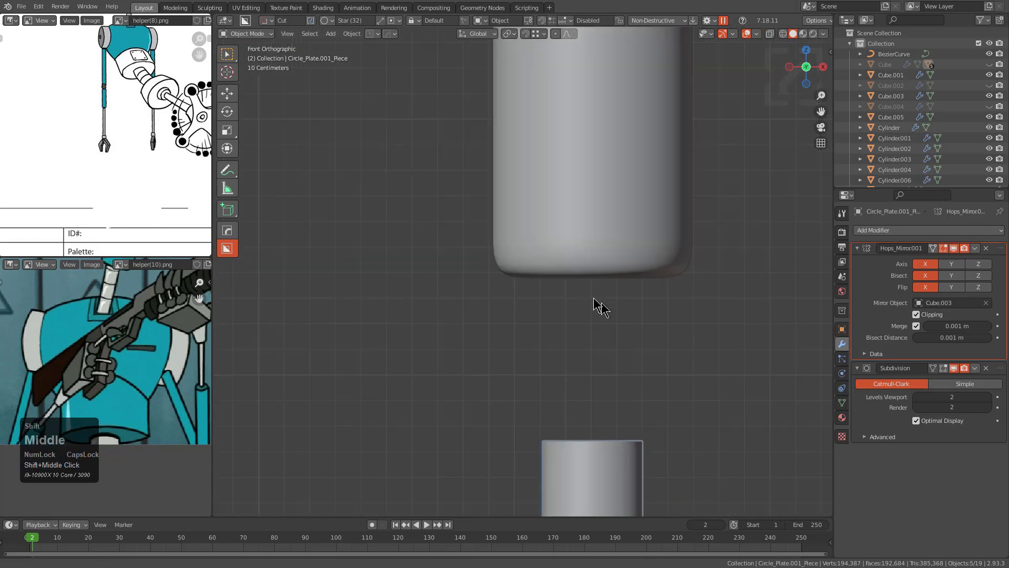
scroll(604, 294, up, 3)
key(g)
key(z)
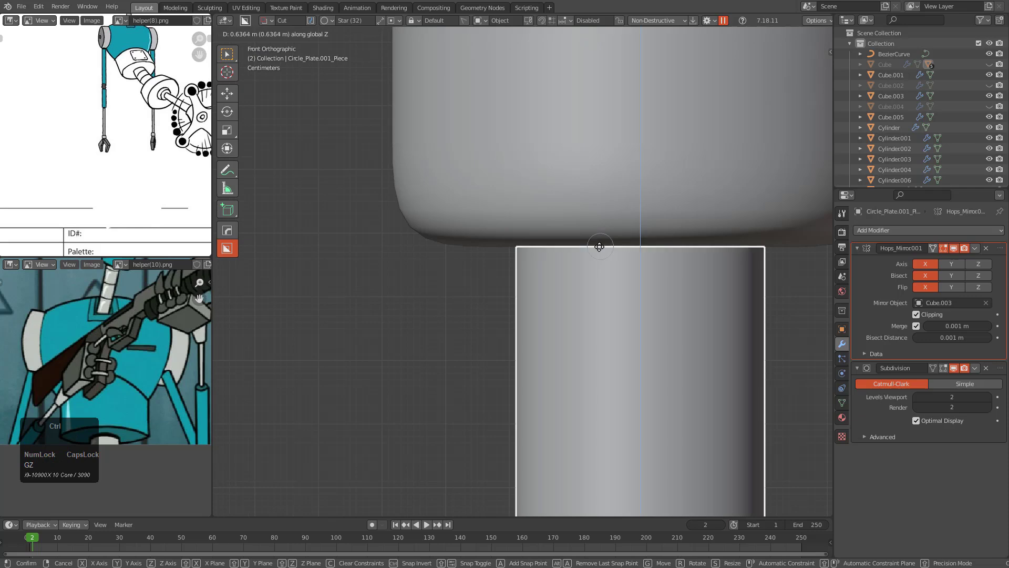
click(600, 247)
Step: Move the ringed joint and all arm parts below it up along Z against the upper tube's end, and save the file
scroll(603, 275, down, 8)
scroll(557, 315, up, 8)
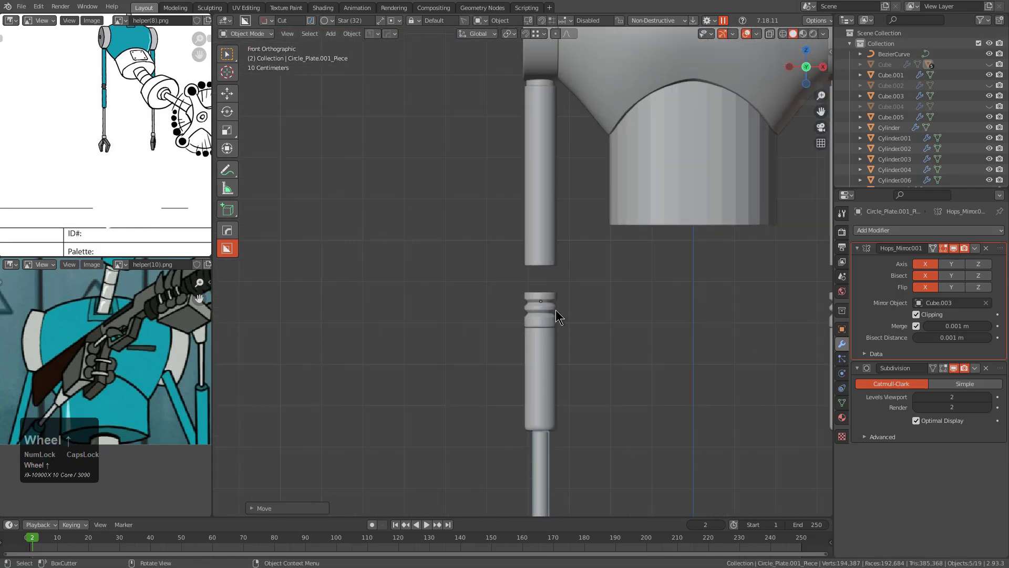
drag(471, 441, 470, 443)
scroll(526, 275, up, 7)
key(g)
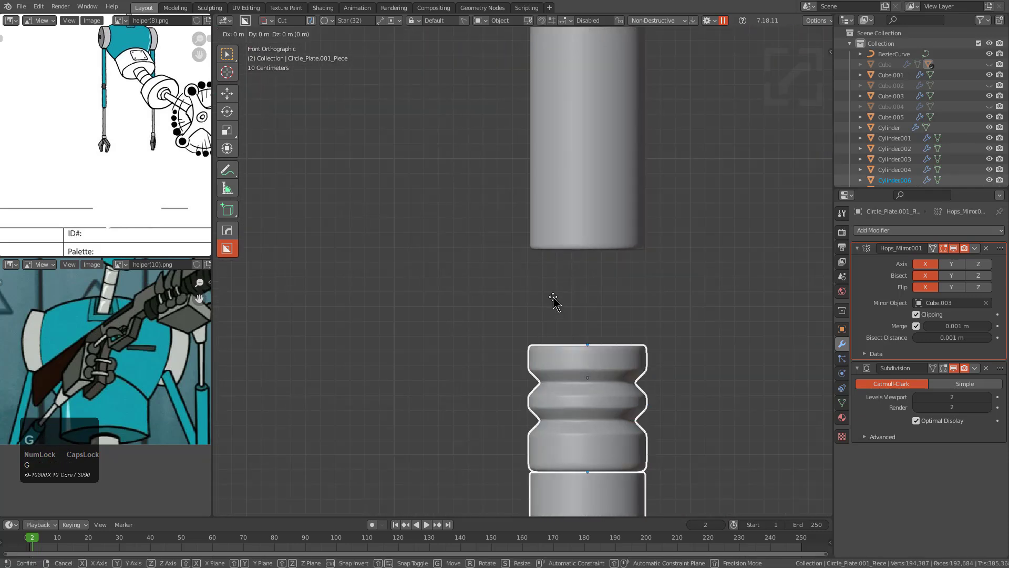
key(z)
ctrl+click(571, 252)
scroll(574, 260, down, 8)
scroll(560, 295, up, 2)
middle_drag(557, 305, 531, 315)
key(ctrl+s)
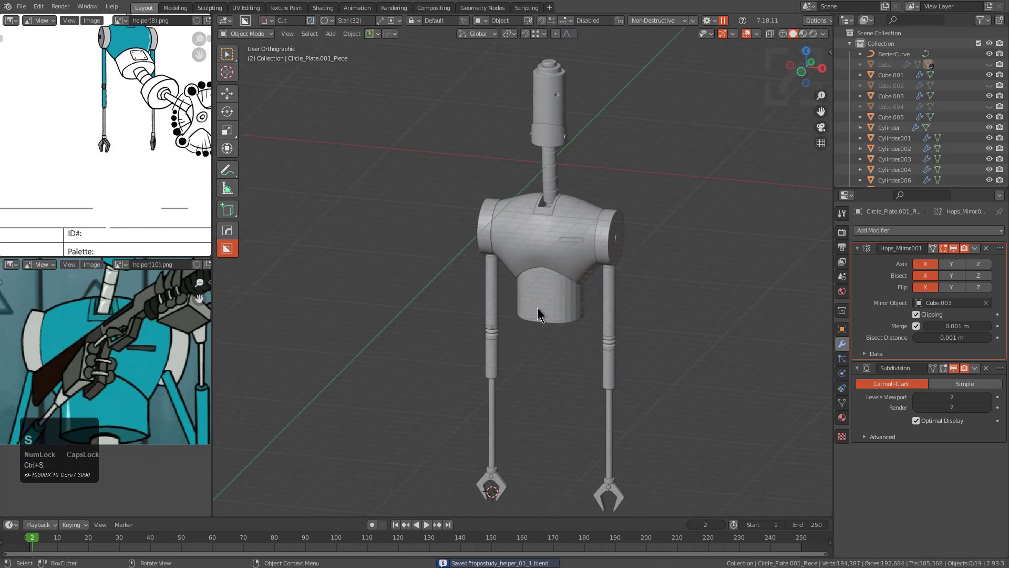
Step: View the model in perspective and trace the torso mesh's edge loops by highlighting them
key(KP_1)
key(KP_5)
middle_drag(668, 279, 568, 292)
shift+middle_drag(568, 292, 675, 359)
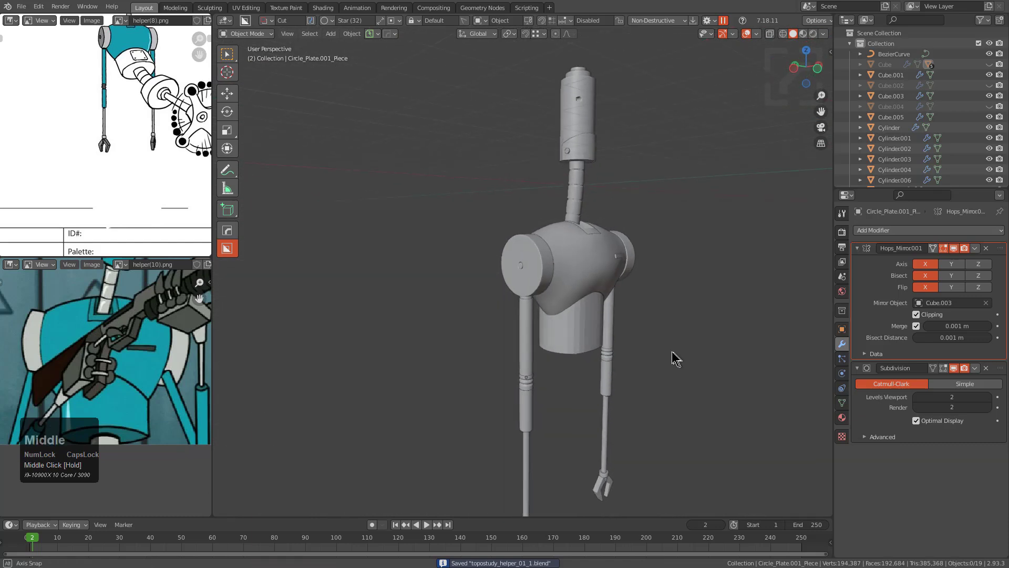
scroll(619, 338, up, 5)
middle_drag(589, 325, 526, 297)
click(584, 323)
key(Tab)
key(2)
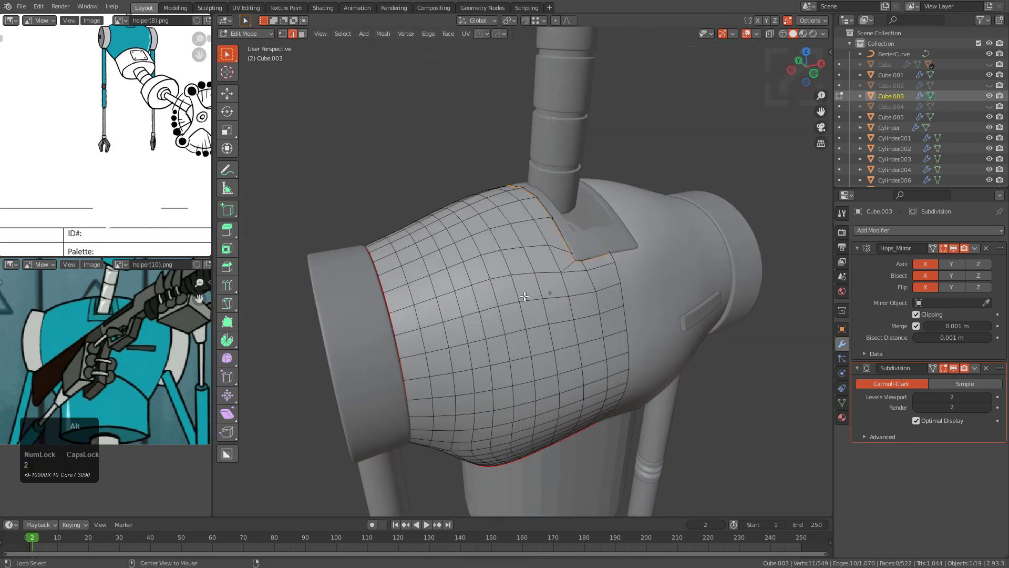
alt+shift+click(440, 306)
middle_drag(440, 307, 457, 346)
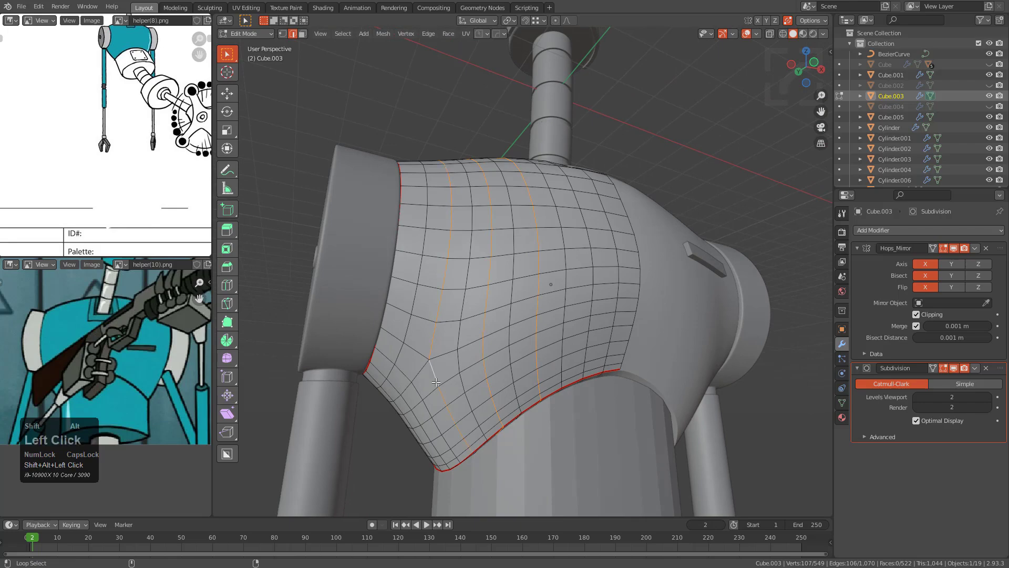
middle_drag(435, 382, 477, 341)
middle_drag(466, 288, 571, 364)
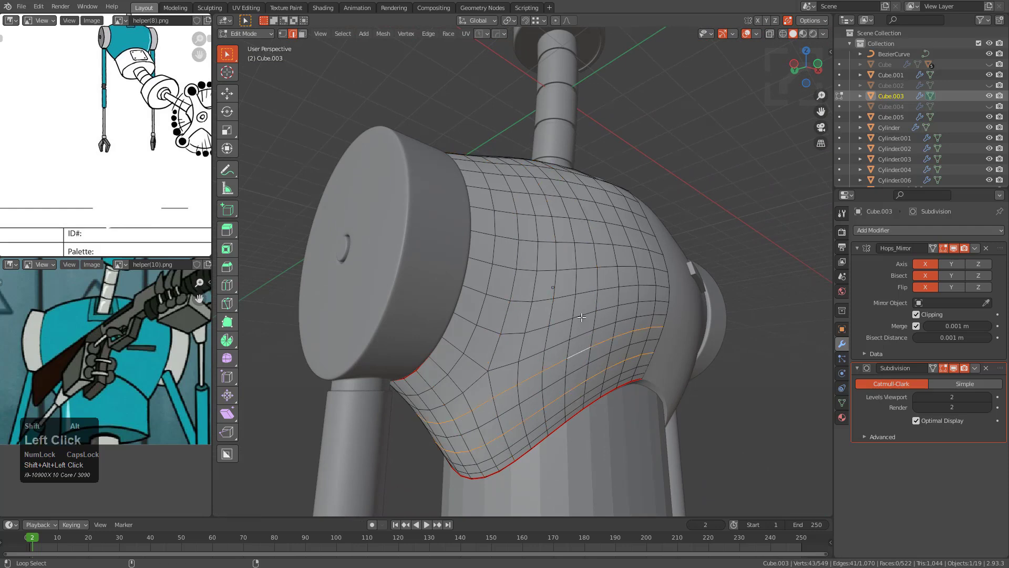
Step: Compare the torso's smoothed surface with its edit mesh from several angles, and undo the loop selections
key(Tab)
middle_drag(581, 317, 570, 341)
key(Tab)
middle_drag(541, 306, 582, 310)
scroll(615, 319, up, 3)
key(Tab)
scroll(640, 315, down, 2)
scroll(551, 339, down, 3)
key(ctrl+z)
key(ctrl+z)
key(ctrl+z)
key(ctrl+z)
key(ctrl+z)
key(Tab)
key(alt+a)
Step: Compare the lower torso with both reference images, looking closely at the shape of its bottom edge
scroll(600, 324, down, 2)
middle_drag(599, 324, 547, 315)
scroll(541, 342, down, 1)
scroll(166, 290, down, 2)
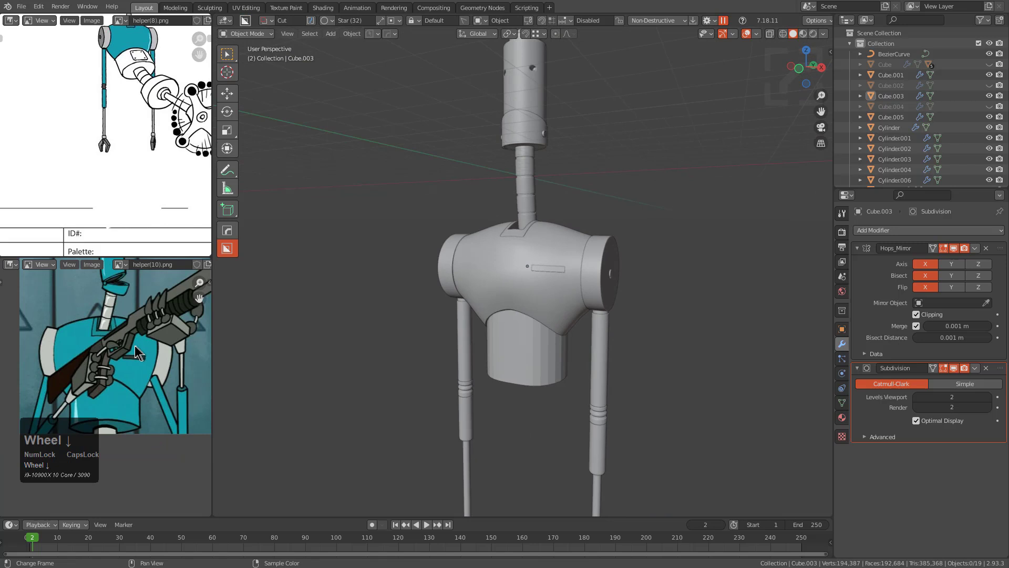
middle_drag(166, 290, 131, 321)
scroll(122, 358, up, 2)
middle_drag(122, 358, 91, 390)
scroll(125, 351, up, 2)
scroll(148, 77, up, 1)
scroll(133, 347, down, 1)
scroll(131, 333, up, 1)
scroll(121, 333, up, 1)
scroll(106, 400, down, 2)
Step: Open the lower torso cylinder's mesh for editing and select its vertical corner edges from below
click(524, 358)
key(KP_Decimal)
middle_drag(510, 359, 504, 310)
scroll(506, 370, down, 3)
middle_drag(510, 376, 552, 299)
key(Tab)
click(517, 282)
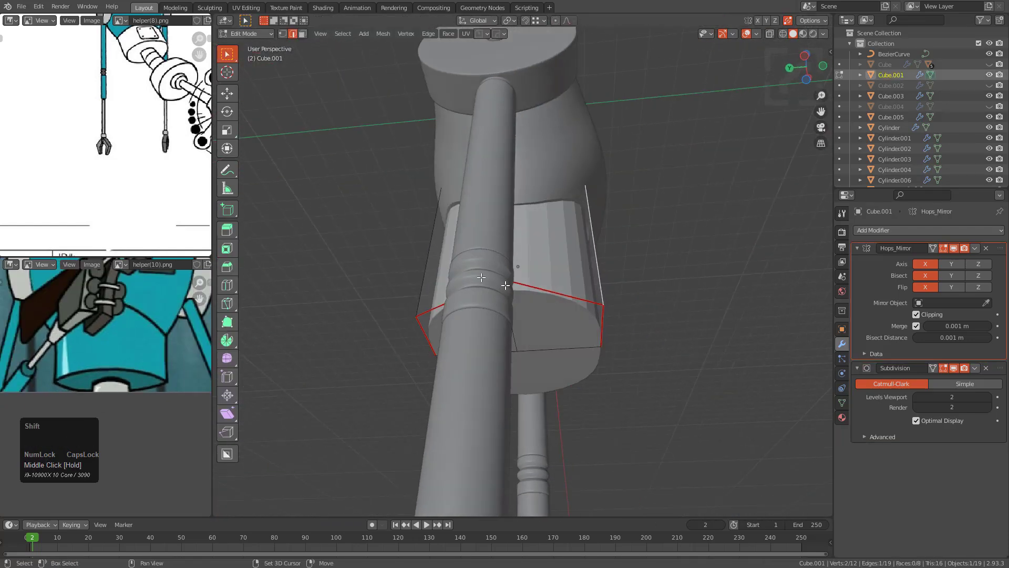
middle_drag(419, 266, 484, 296)
Step: Try to reshape the lower torso by shifting its vertical corner edges inward along X
key(g)
key(g)
click(559, 281)
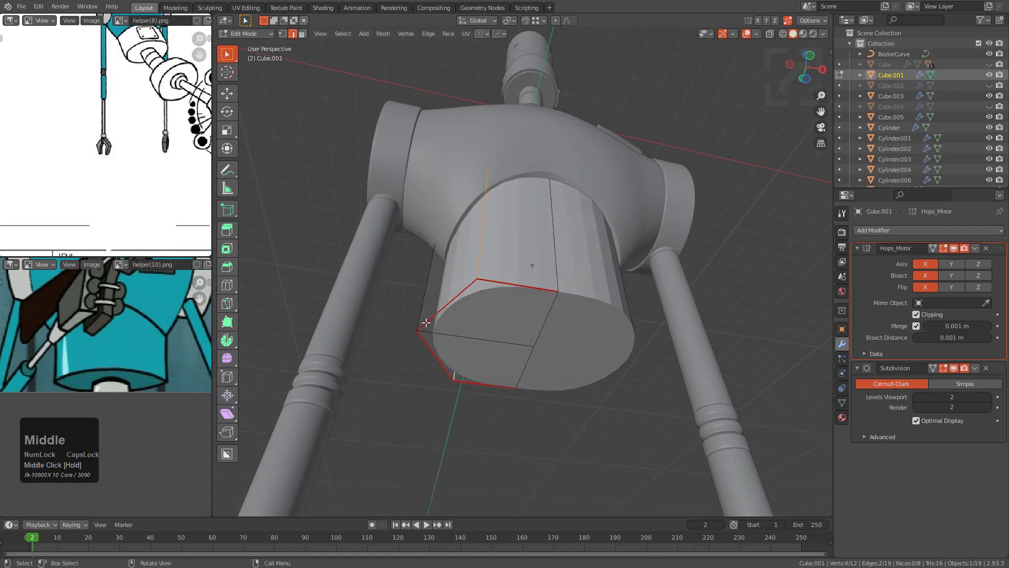
key(g)
key(x)
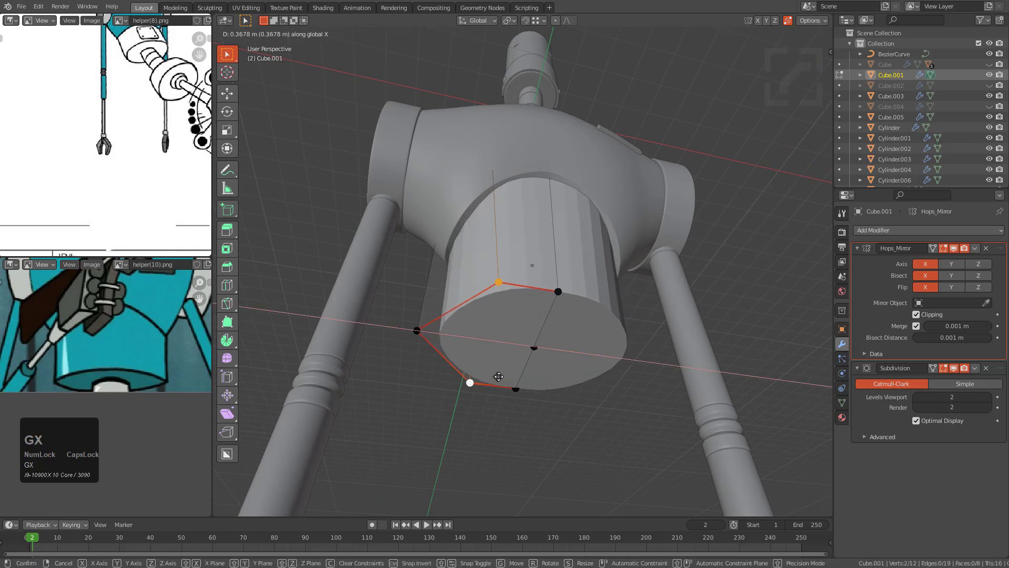
click(502, 332)
Step: Add a horizontal edge loop around the lower torso and move its bottom corner vertices about 0.56 m inward along X
key(ctrl+r)
click(498, 263)
click(491, 235)
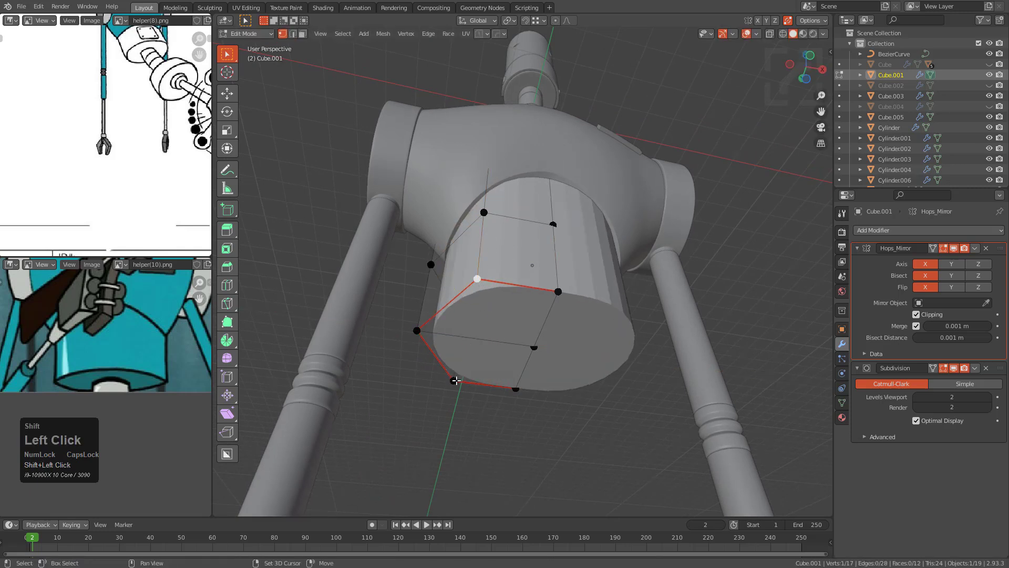
key(g)
key(x)
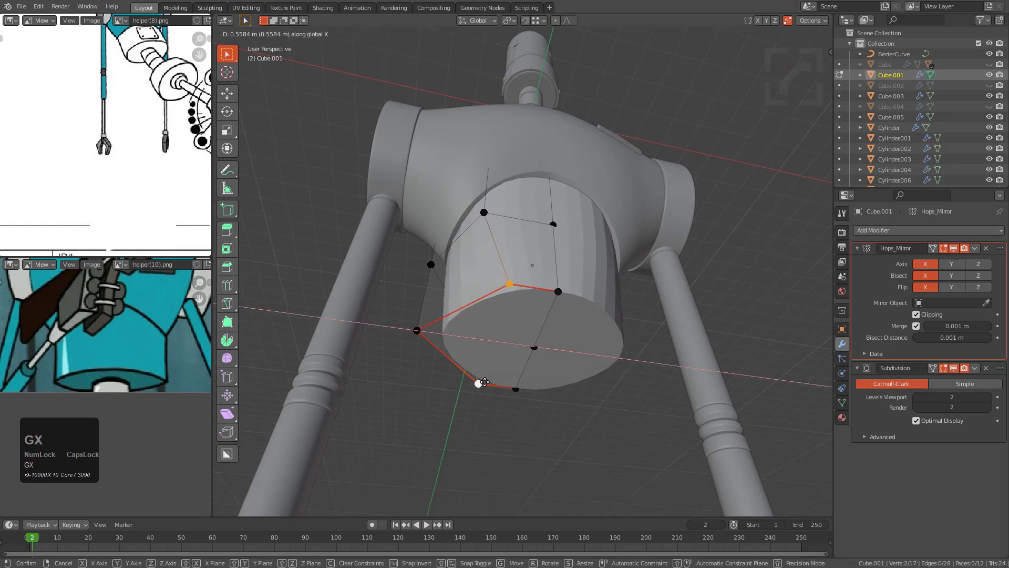
click(484, 382)
Step: Readjust the lower torso's bottom corner vertices along X and compare the shape with the colour reference image
key(Tab)
key(Tab)
middle_drag(613, 315, 526, 321)
key(g)
key(x)
click(597, 365)
key(Tab)
mouse_move(81, 347)
middle_down()
mouse_move(114, 319)
mouse_move(82, 355)
middle_up()
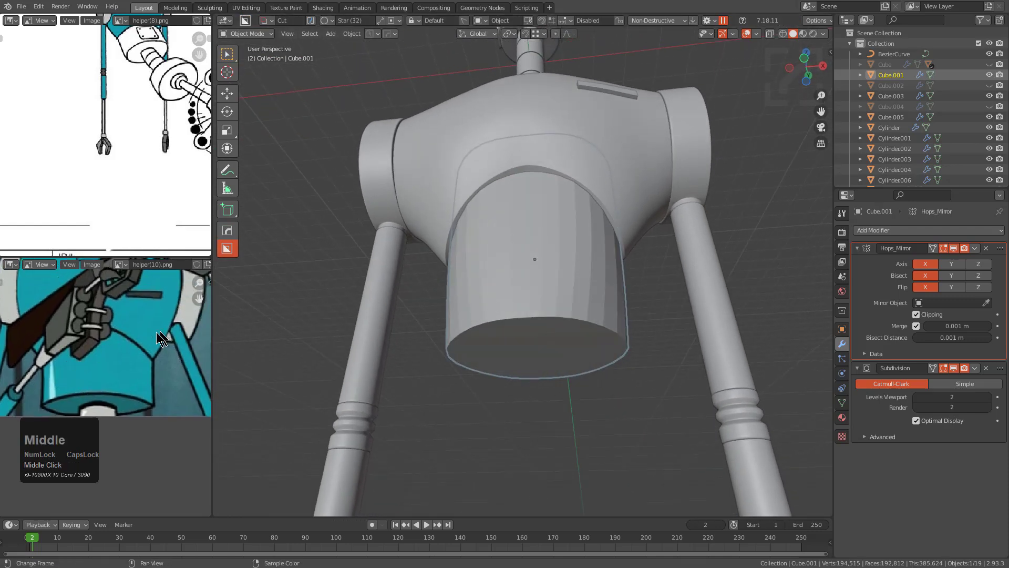
Step: Scale the lower torso's bottom edge vertices along Y, including the centre vertices in the selection
middle_drag(474, 316, 518, 254)
key(Tab)
key(s)
key(y)
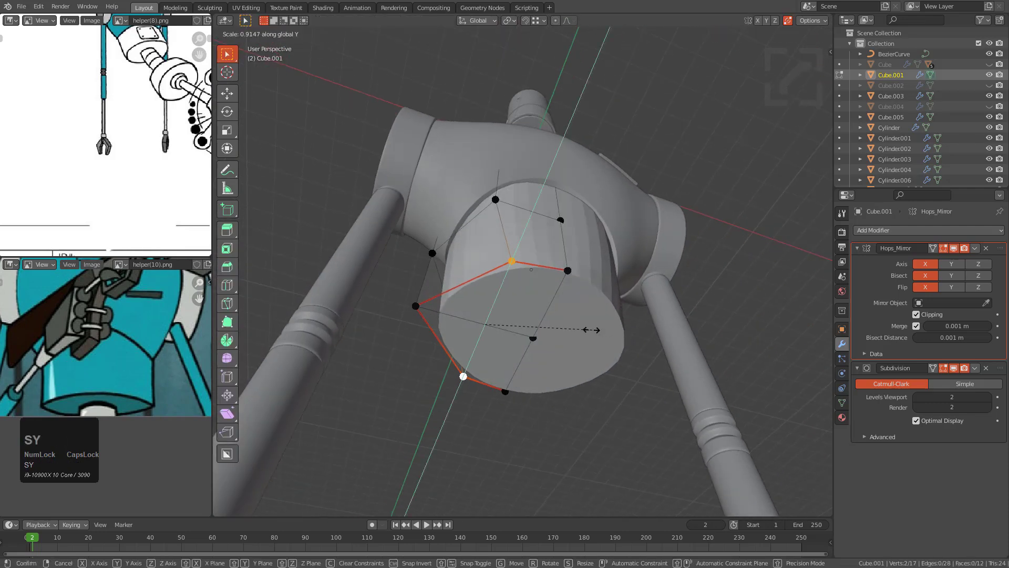
right_click(589, 329)
shift+click(498, 391)
key(s)
key(y)
click(578, 402)
key(Tab)
middle_drag(582, 401, 545, 361)
Step: Try to convert the lower torso's visual geometry to a mesh at viewport subdivision level 2
key(ctrl+a)
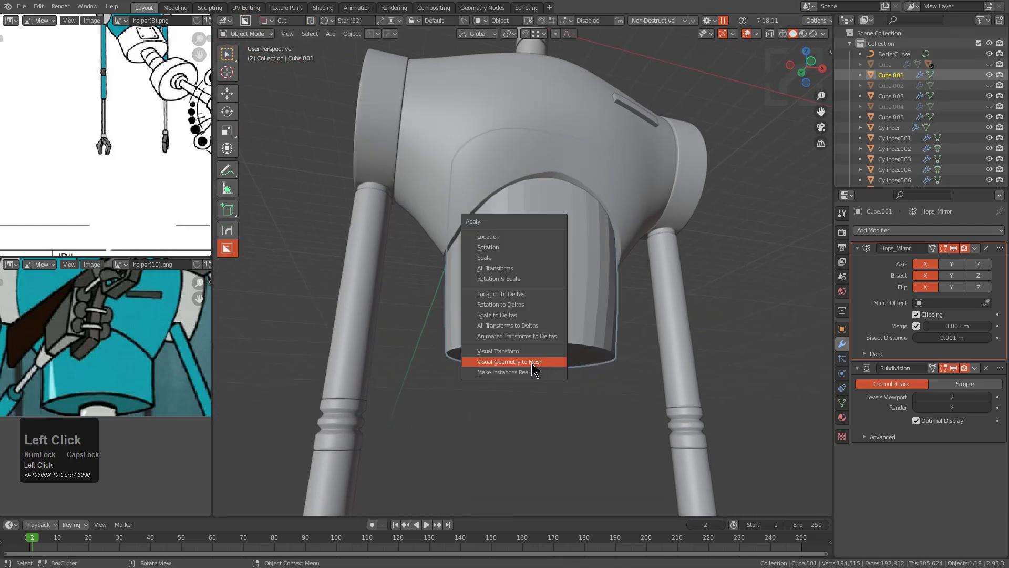
click(546, 355)
key(Tab)
alt+click(542, 340)
scroll(541, 341, up, 2)
key(ctrl+z)
key(ctrl+z)
key(ctrl+z)
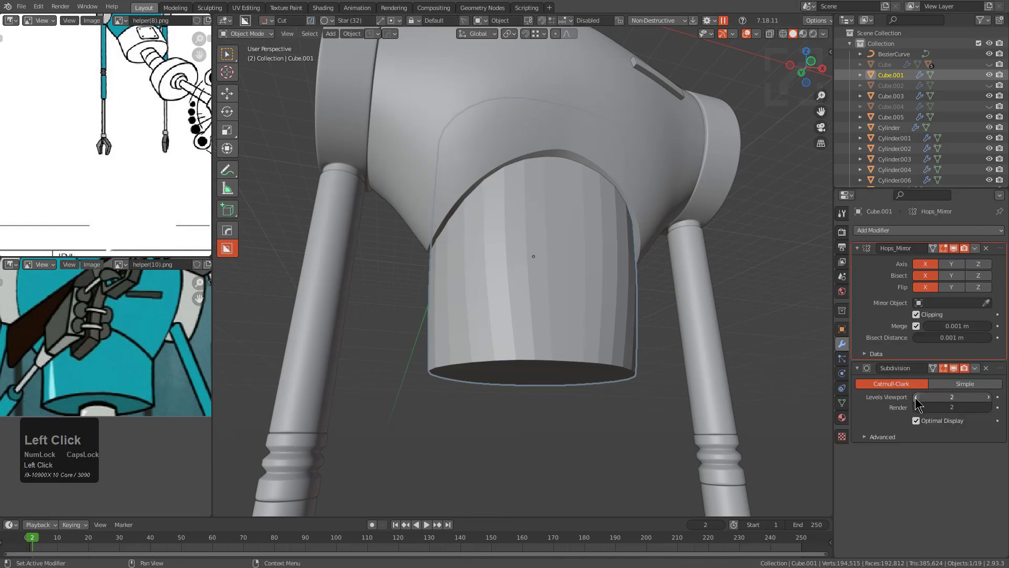
Step: Reduce the lower torso's viewport subdivision, convert its visual geometry to a mesh, and toggle the sharp marking on all edges
key(ctrl+a)
click(560, 305)
key(Tab)
key(2)
middle_drag(559, 304, 539, 354)
key(a)
key(q)
mouse_move(556, 285)
click(550, 268)
scroll(539, 355, up, 3)
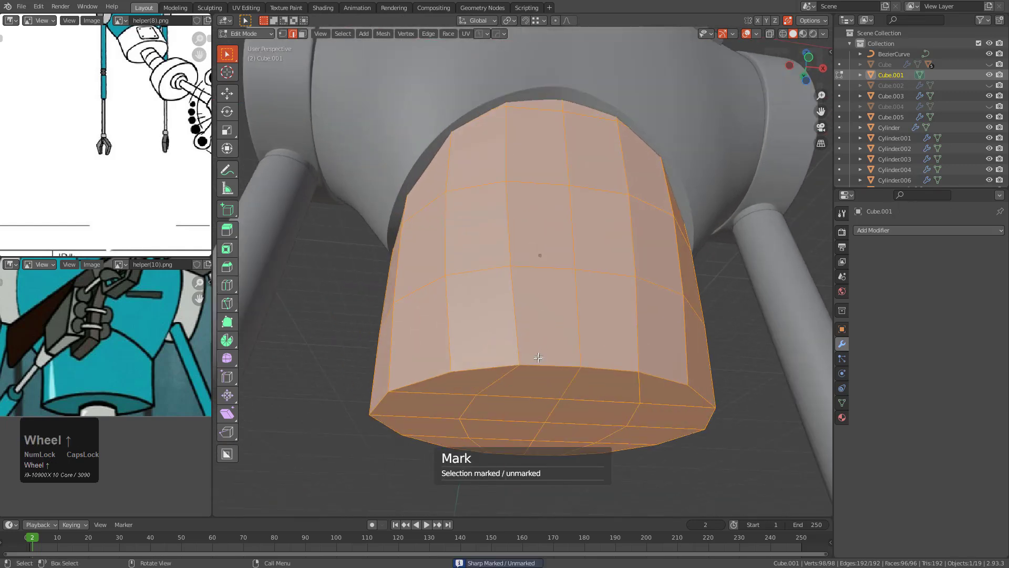
Step: Bevel the lower torso's bottom edge loop and give the object a level 2 Subdivision modifier
alt+click(461, 378)
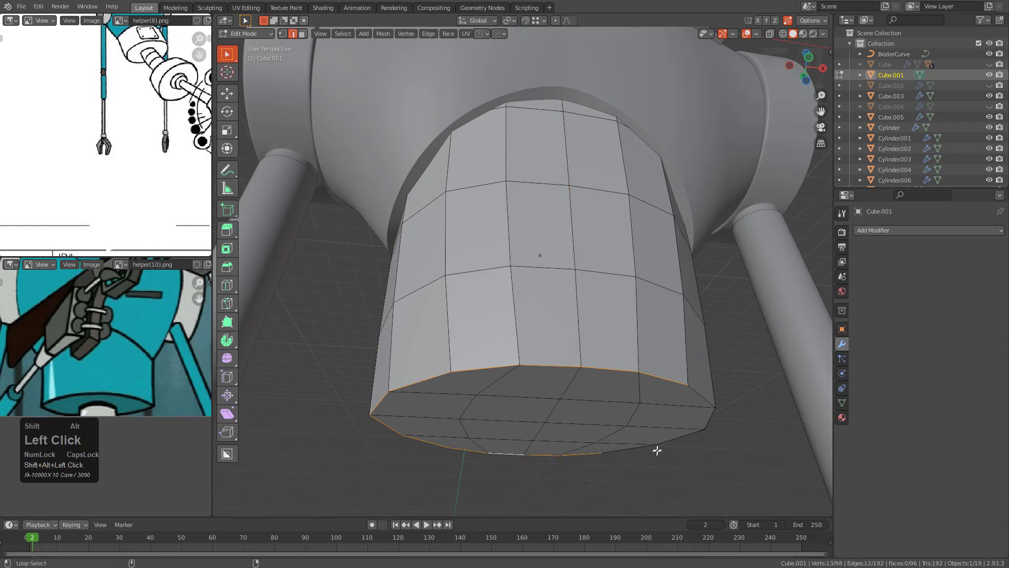
key(ctrl+b)
click(759, 415)
middle_drag(759, 415, 568, 321)
key(ctrl+alt+x)
key(Tab)
key(ctrl+2)
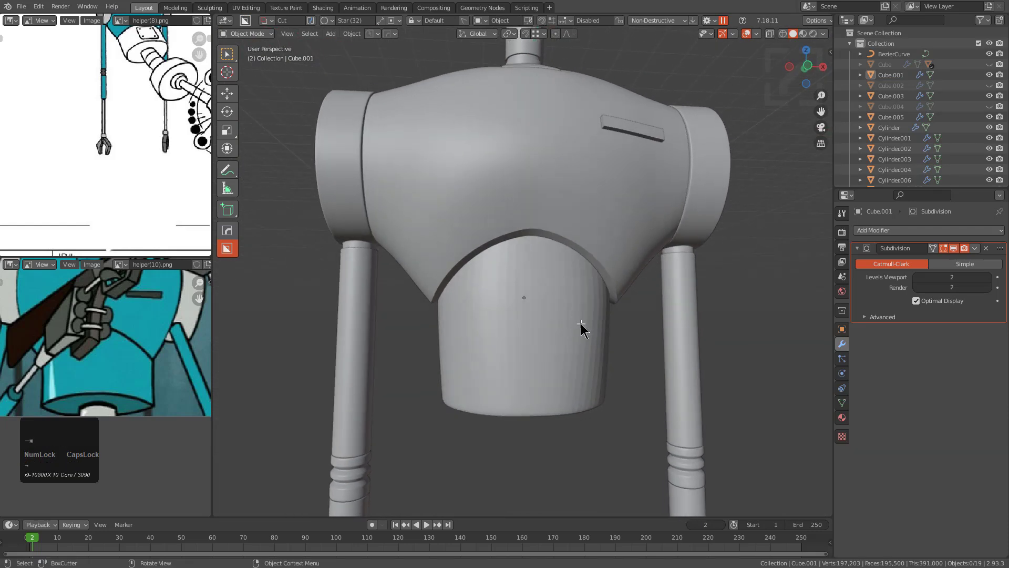
Step: Adjust the whole lower torso mesh along its normals with Shrink/Fatten, finishing with a slight inward shrink
click(581, 328)
key(Tab)
key(alt+s)
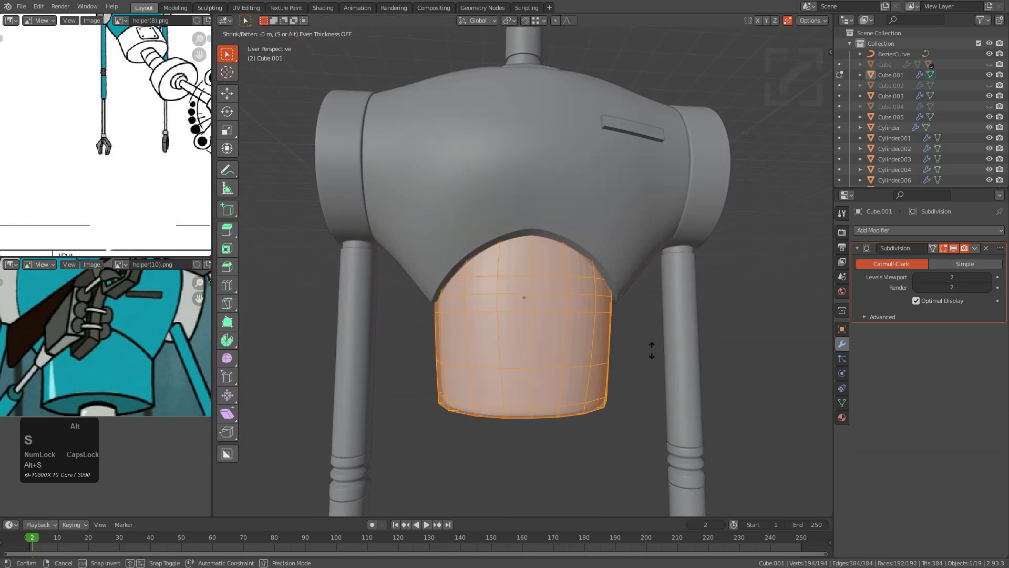
click(709, 337)
middle_drag(709, 337, 660, 309)
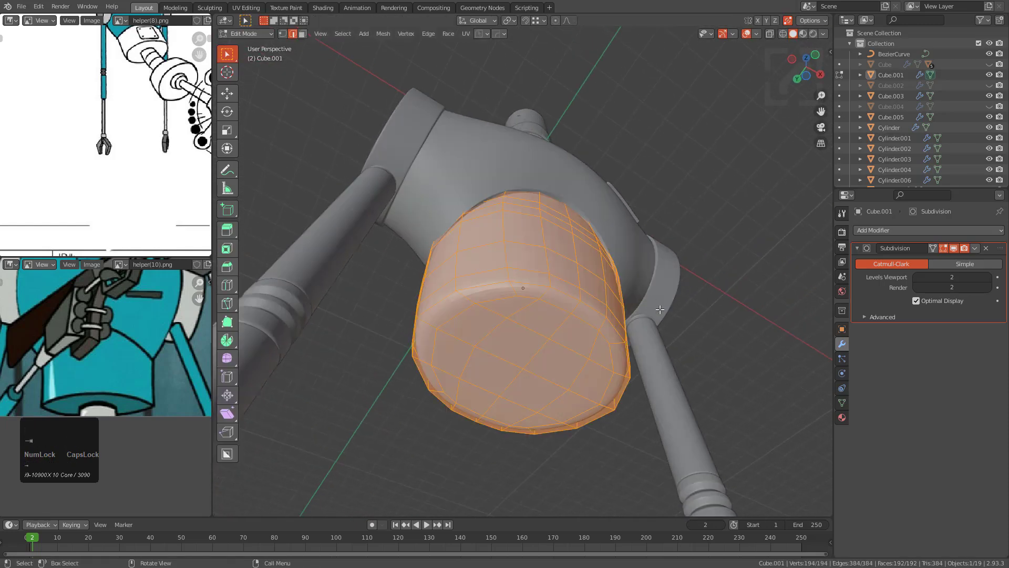
key(alt+s)
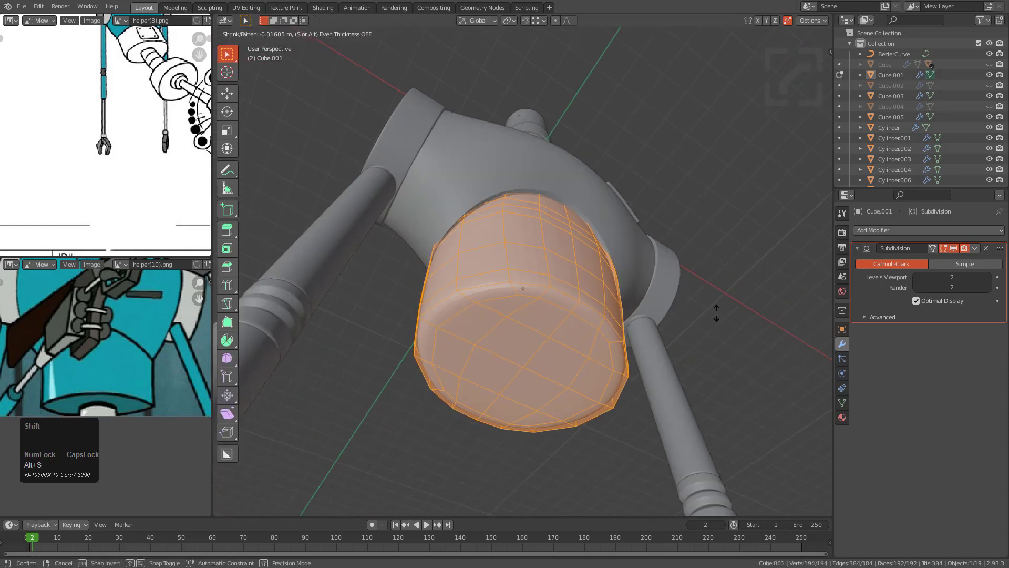
click(722, 313)
Step: Leave mesh editing and examine the torso, neck and head from several angles in orthographic view with overlays hidden
key(Tab)
key(alt+a)
middle_drag(651, 295, 559, 338)
scroll(559, 338, down, 3)
shift+middle_drag(549, 287, 564, 332)
key(ctrl+grave)
key(Escape)
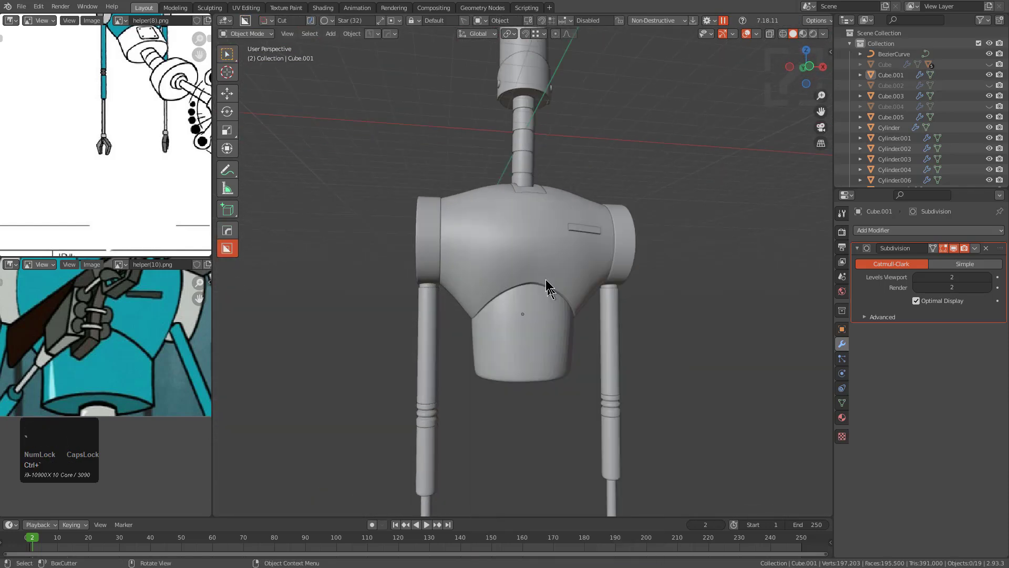
click(537, 329)
key(ctrl+grave)
middle_drag(622, 306, 544, 352)
key(KP_5)
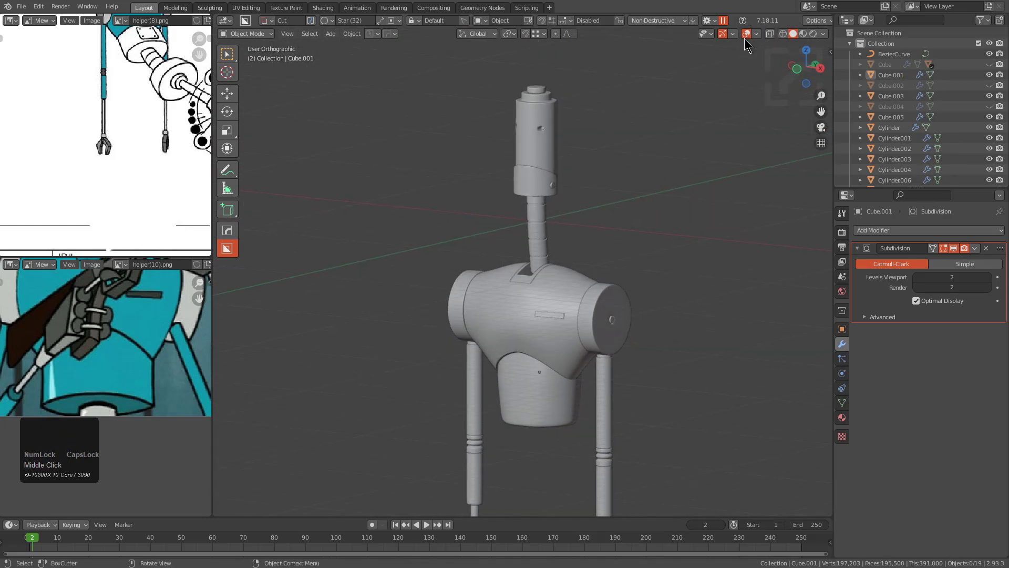
middle_drag(622, 277, 608, 225)
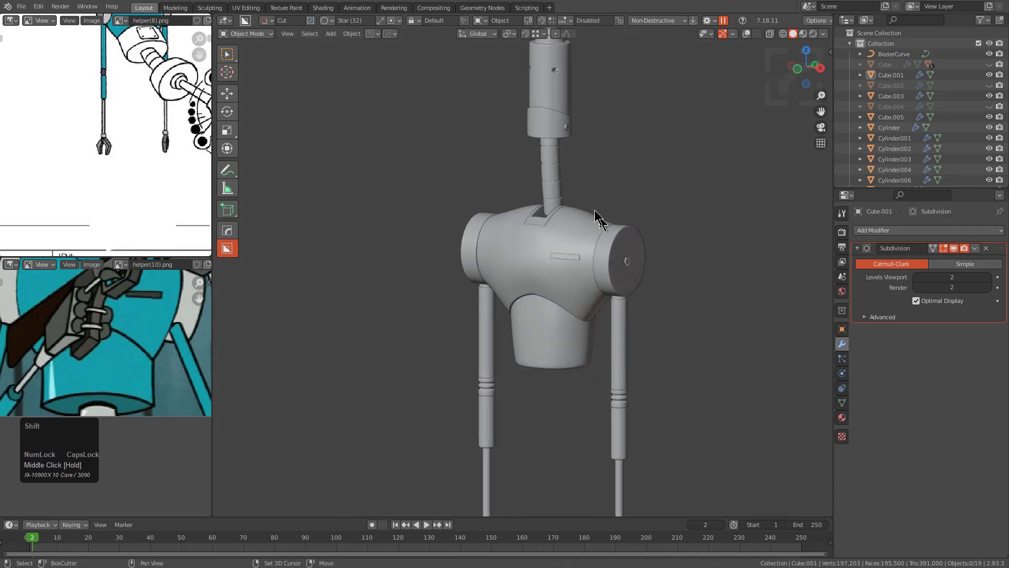
Step: Parent the jaw collar at the head's base, Cylinder.001, to its hinge pin, Cylinder.002
scroll(562, 187, up, 2)
click(555, 203)
scroll(552, 203, up, 2)
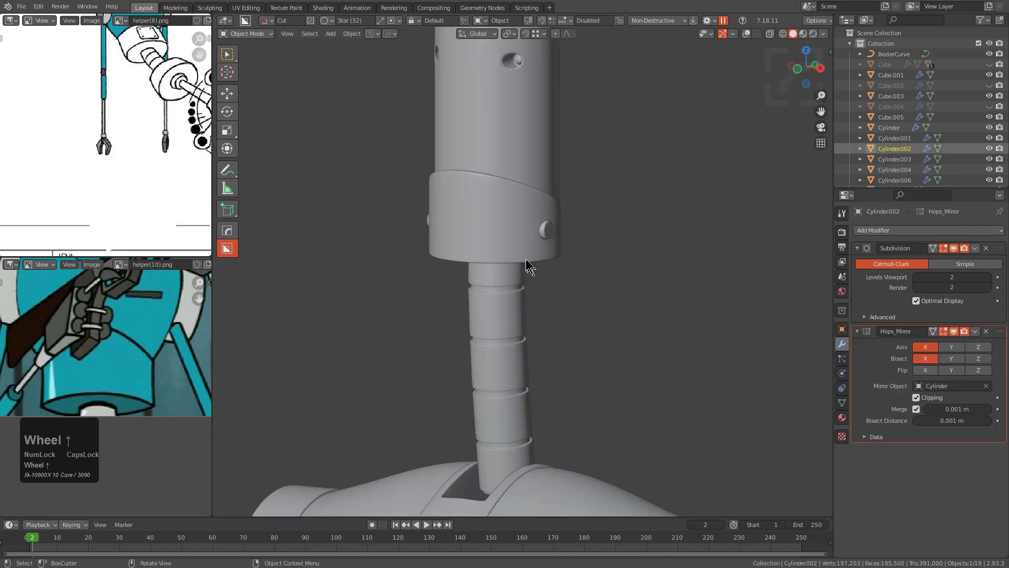
right_click(505, 274)
scroll(547, 223, up, 2)
shift+click(550, 219)
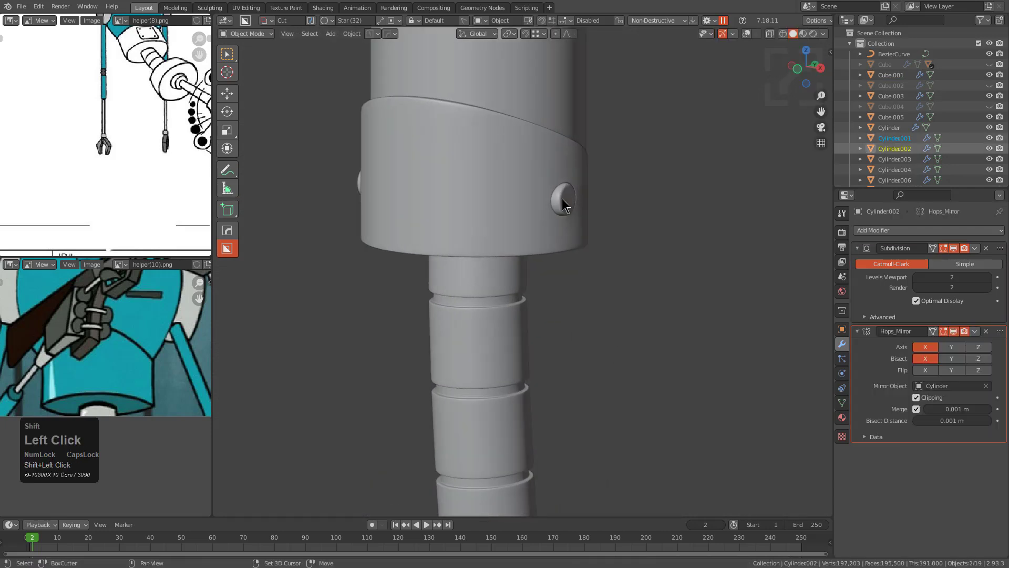
key(ctrl+p)
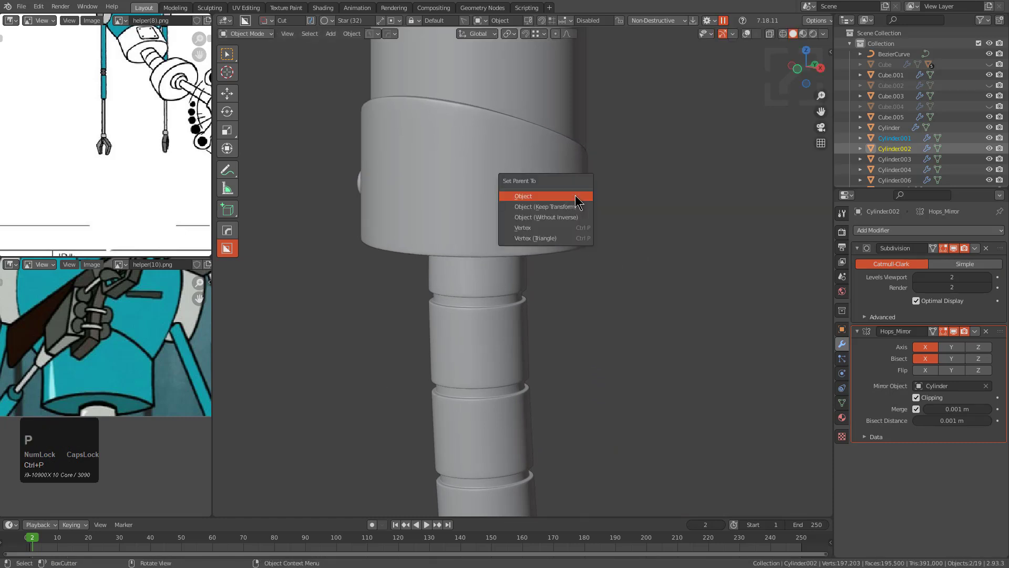
click(582, 218)
Step: Try out the jaw's motion by rotating its hinge pin about X
click(568, 199)
key(r)
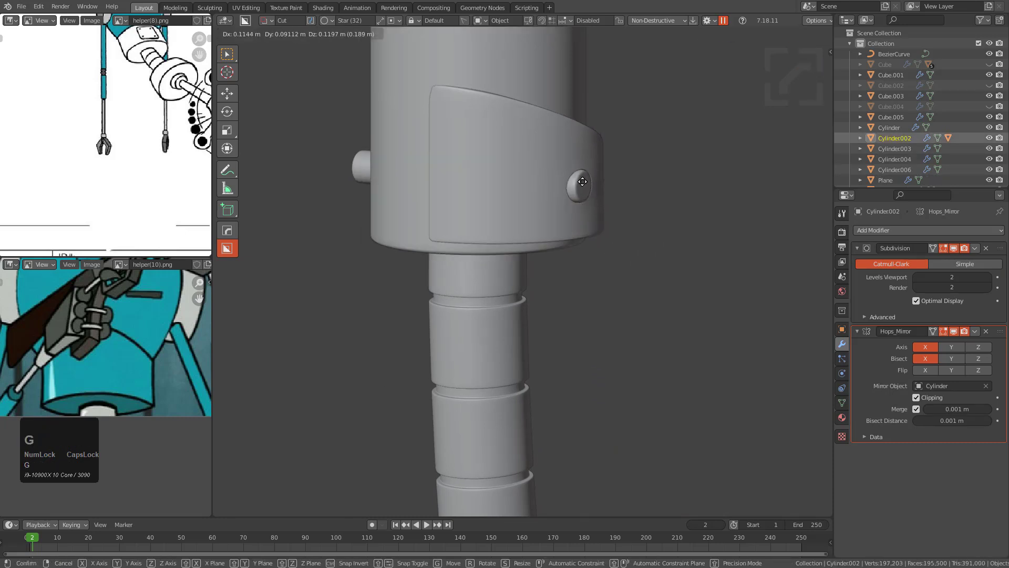
key(x)
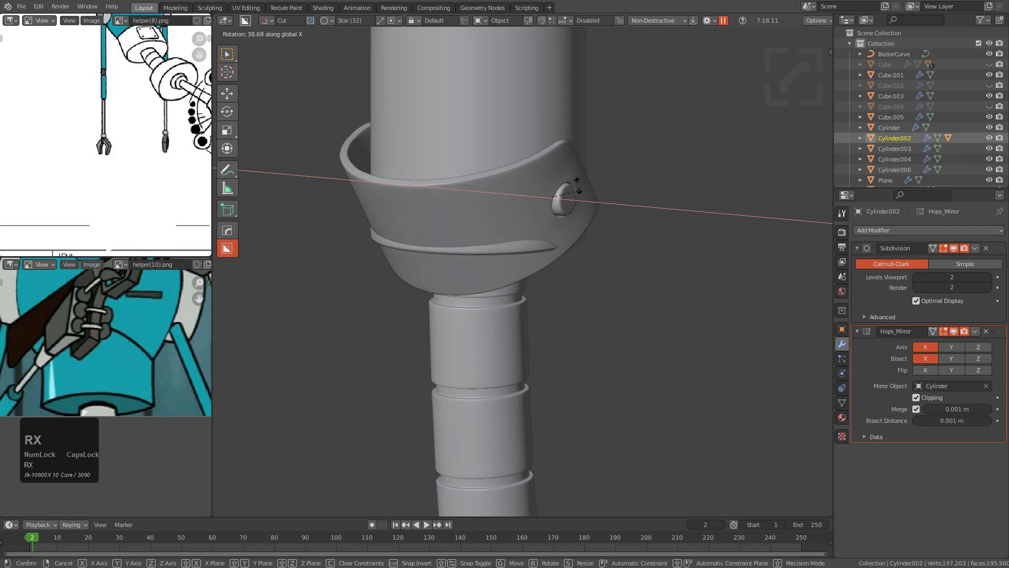
right_click(562, 179)
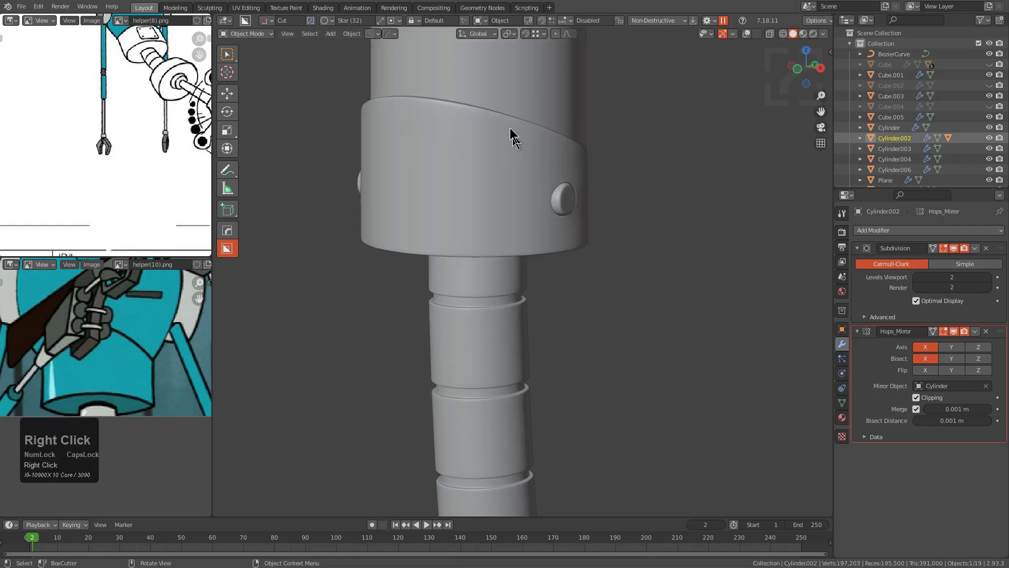
Step: In the right orthographic view, knife a diagonal line through the head cylinder's lower front behind the jaw, cutting through the mesh
click(500, 106)
scroll(539, 262, down, 2)
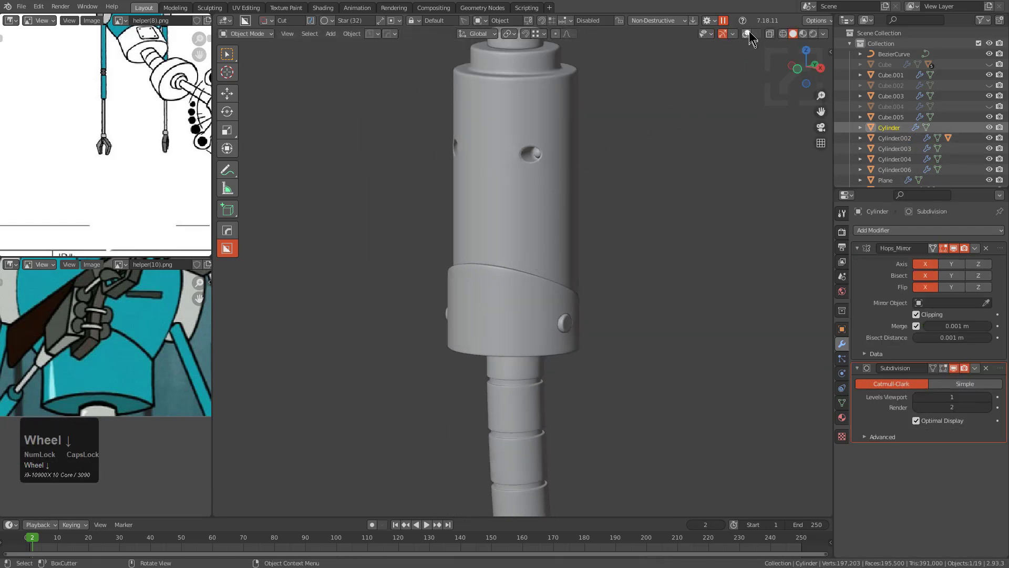
middle_drag(552, 218, 489, 218)
key(KP_3)
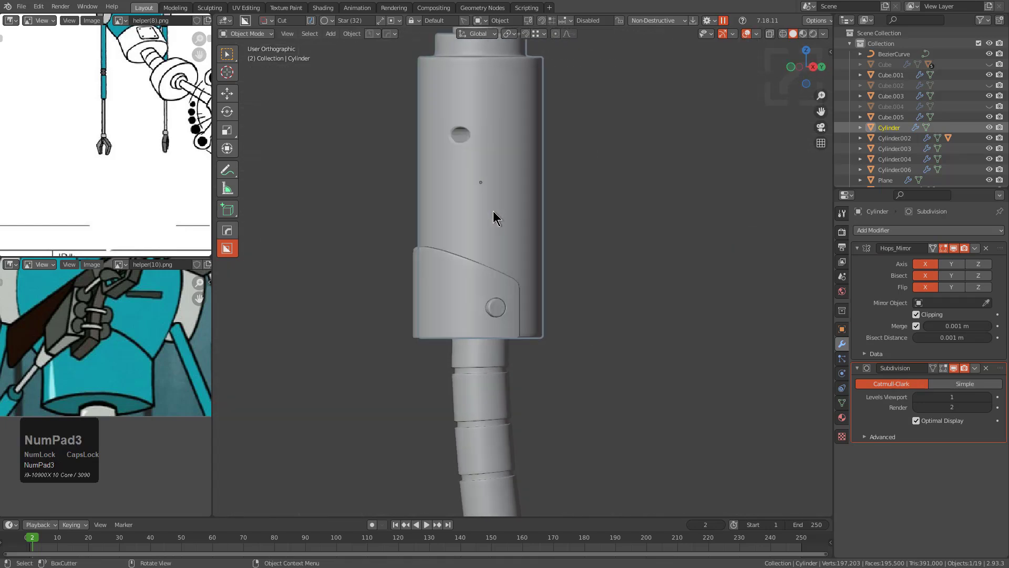
scroll(129, 202, down, 2)
scroll(457, 237, up, 3)
shift+middle_drag(426, 286, 566, 197)
click(536, 228)
click(547, 176)
scroll(566, 197, up, 2)
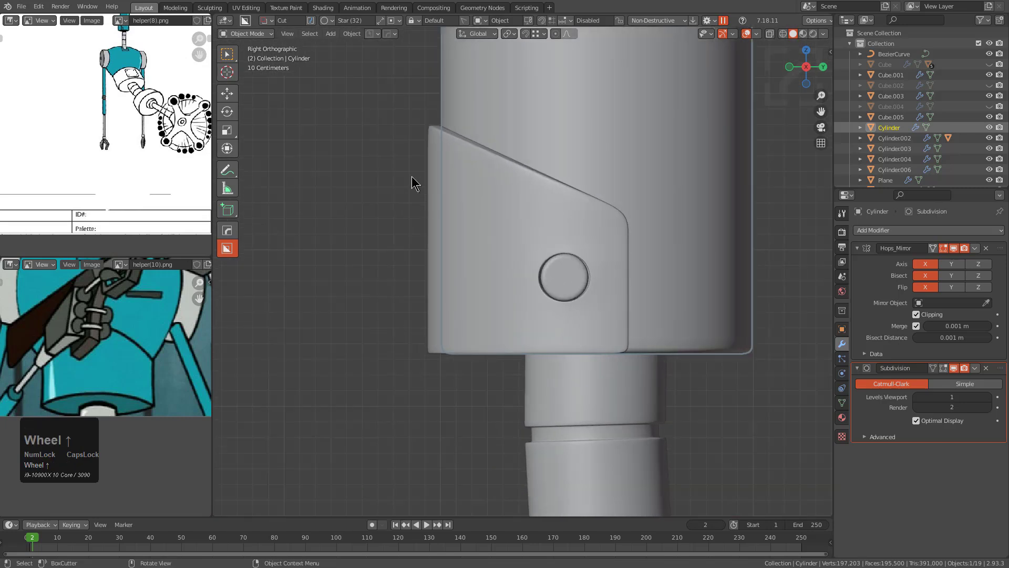
key(Tab)
key(alt+z)
key(a)
key(alt+a)
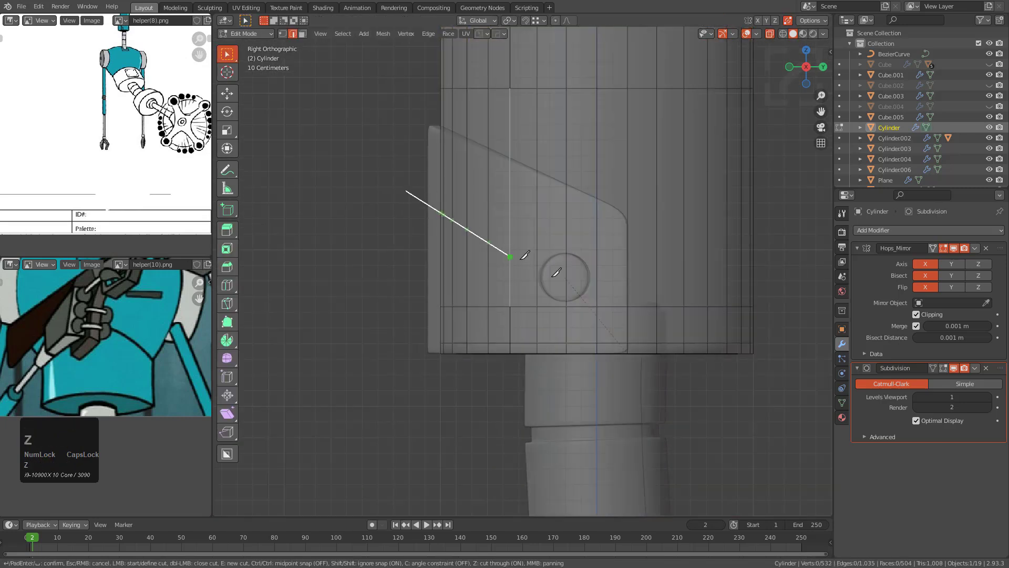
key(KP_Enter)
Step: Select the linked lower front section of the head cylinder below the diagonal cut and delete its vertices
scroll(651, 338, up, 1)
middle_drag(651, 338, 461, 357)
right_click(493, 376)
key(ctrl+l)
key(x)
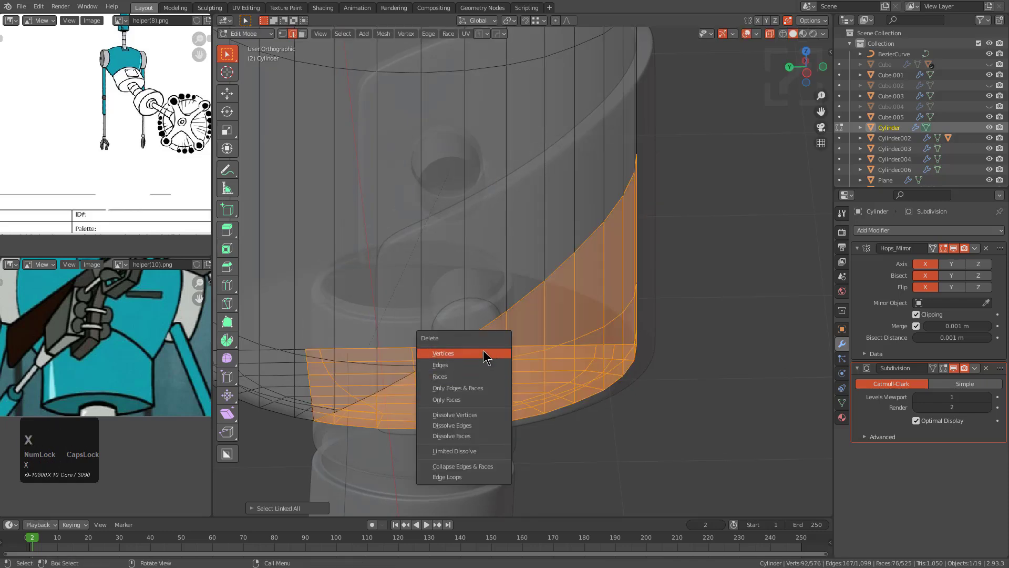
click(485, 358)
Step: Examine the diagonal opening of the head cylinder in isolation without X-ray, and return to the full model in Object Mode
key(KP_Divide)
key(alt+z)
middle_drag(482, 353, 579, 269)
scroll(448, 301, down, 3)
key(KP_Divide)
scroll(390, 342, down, 1)
key(Tab)
scroll(579, 268, down, 2)
Step: Try opening the jaw again by rotating its hinge pin about X, checking the cut head from two angles
click(661, 306)
key(r)
key(x)
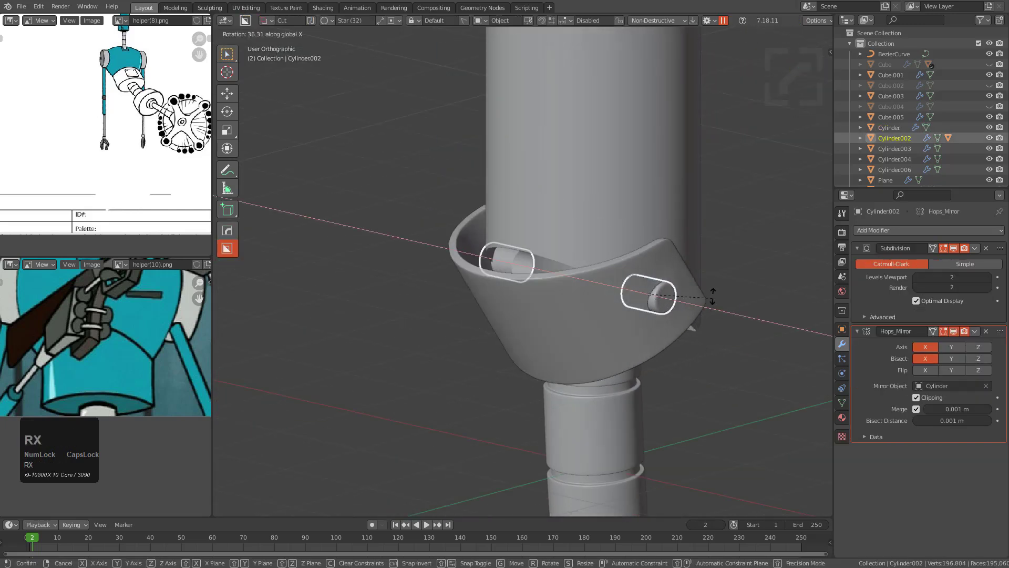
right_click(679, 285)
middle_drag(679, 285, 740, 291)
scroll(741, 290, down, 4)
key(r)
key(x)
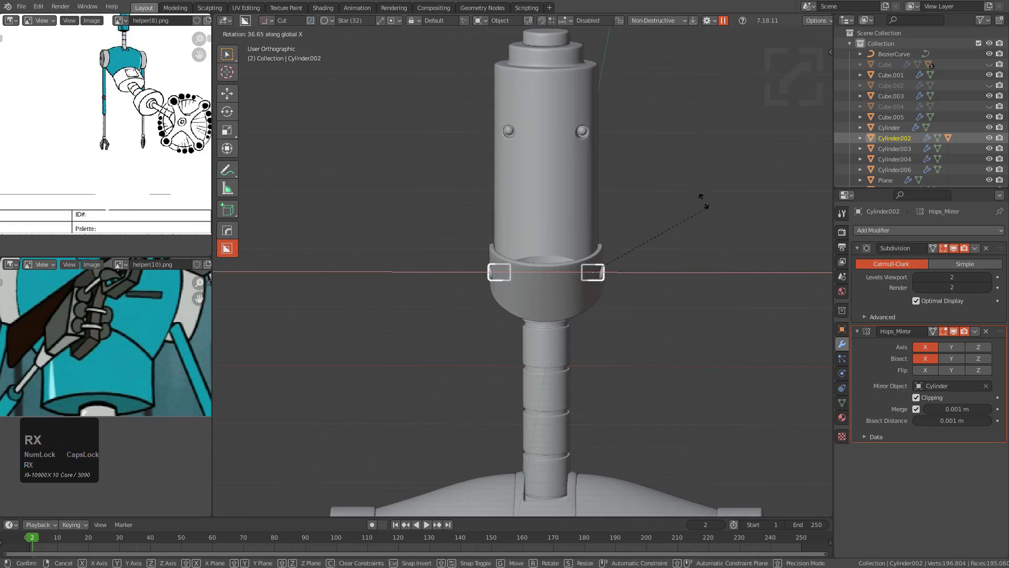
right_click(660, 160)
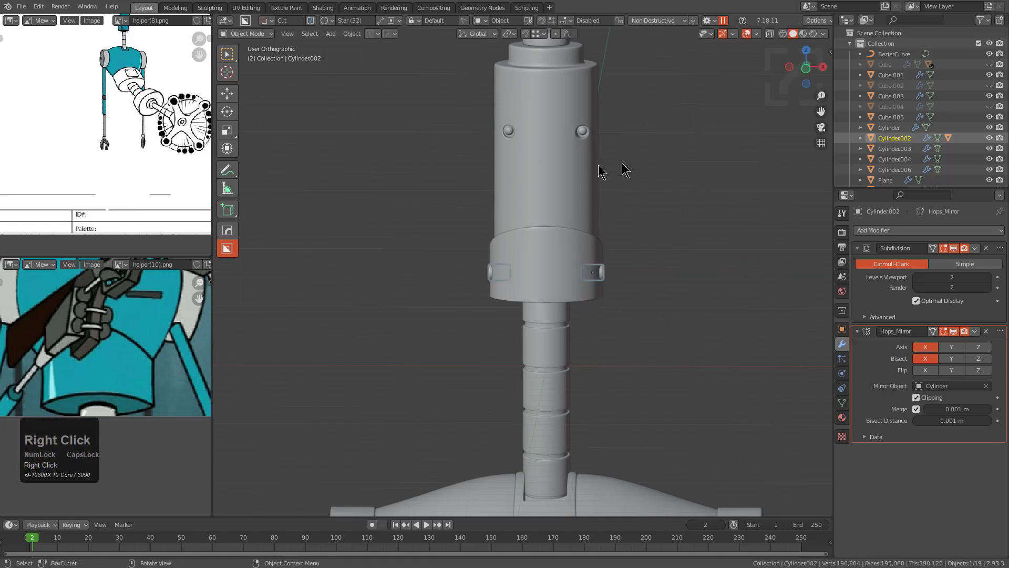
Step: Isolate the head cylinder and open its mesh for editing with the diagonal cut in view
click(572, 178)
key(KP_Divide)
middle_drag(554, 173, 563, 187)
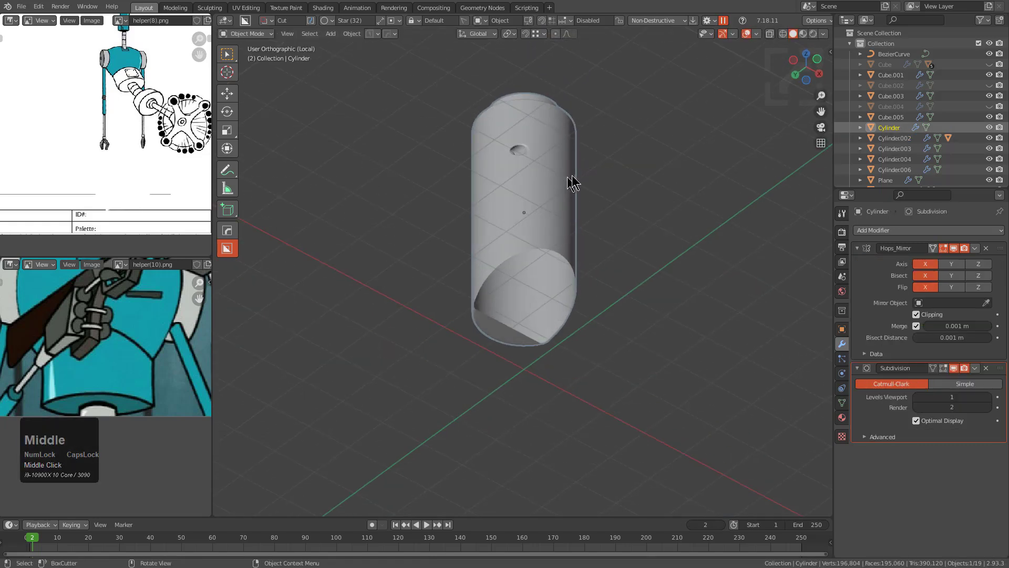
scroll(563, 187, up, 3)
key(Tab)
Step: Merge the nearly coincident vertices along the head cylinder's diagonal cut edge
middle_drag(531, 236, 491, 292)
scroll(491, 293, up, 4)
shift+middle_drag(469, 260, 488, 248)
scroll(462, 255, down, 4)
key(1)
scroll(521, 218, up, 2)
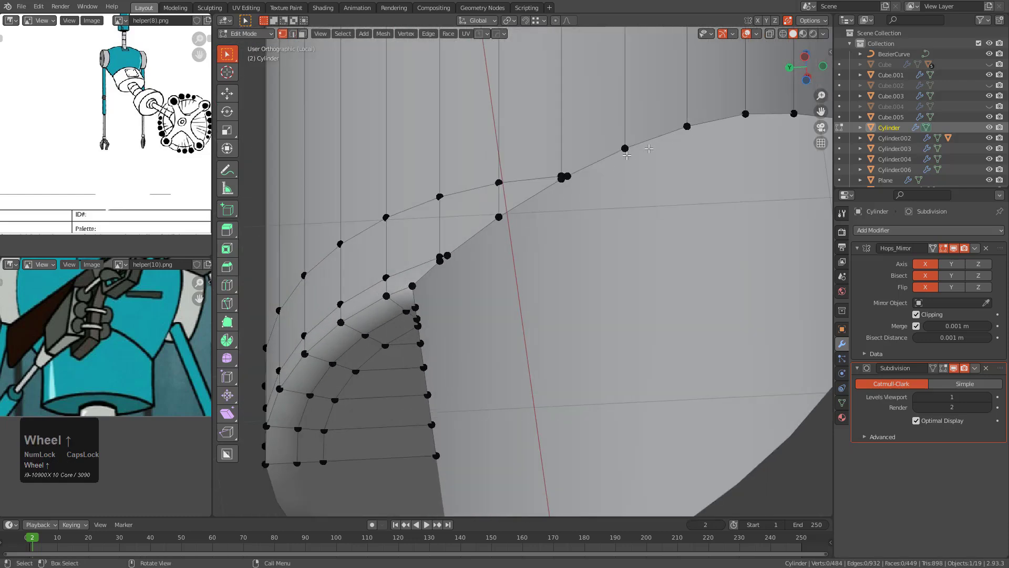
scroll(567, 243, up, 3)
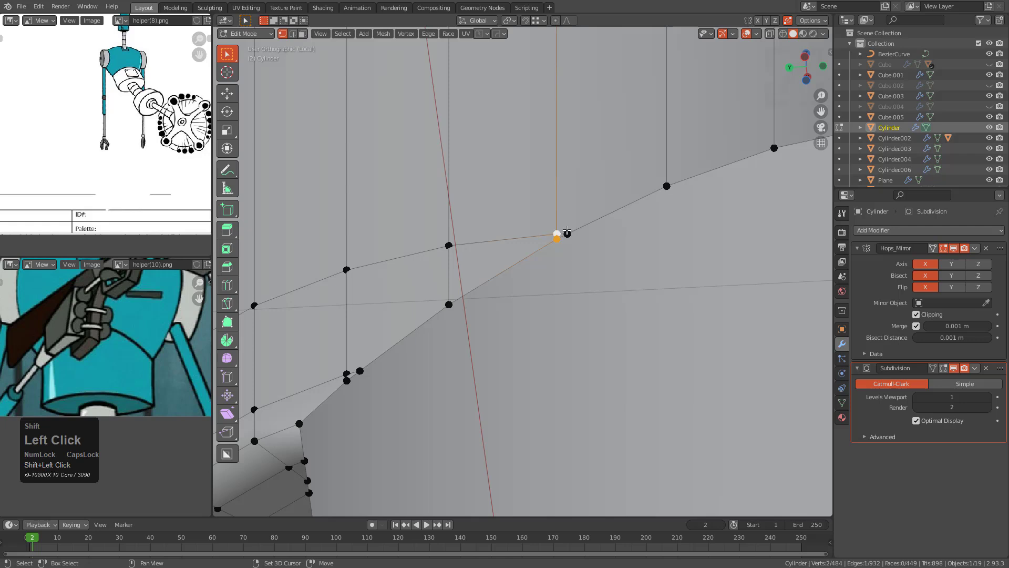
key(m)
click(568, 232)
scroll(450, 291, up, 2)
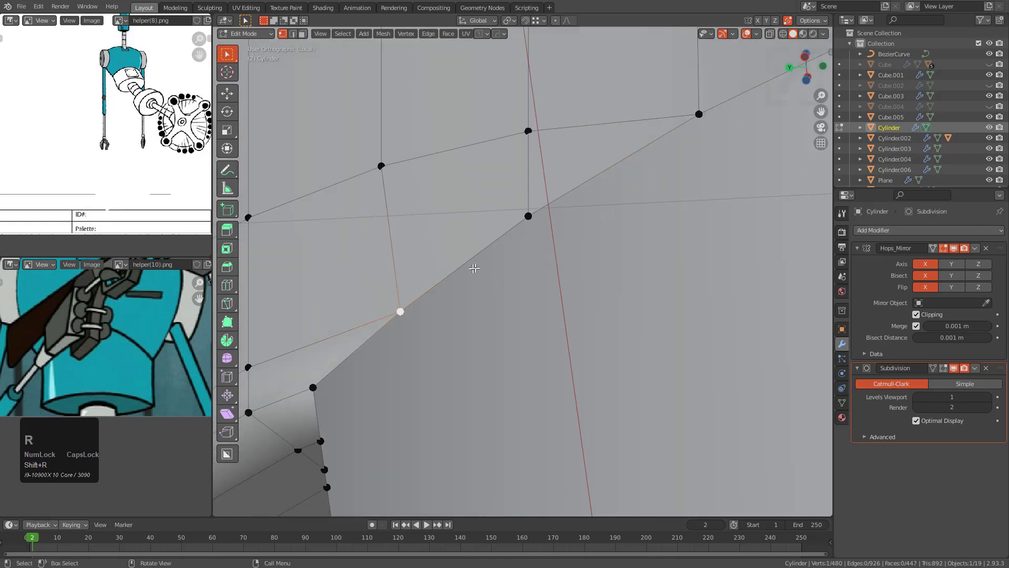
Step: Extrude the vertices of the diagonal cut edge inward along X across the head cylinder's opening
scroll(586, 214, down, 4)
shift+middle_drag(587, 215, 545, 257)
scroll(623, 271, down, 3)
shift+middle_drag(623, 271, 584, 244)
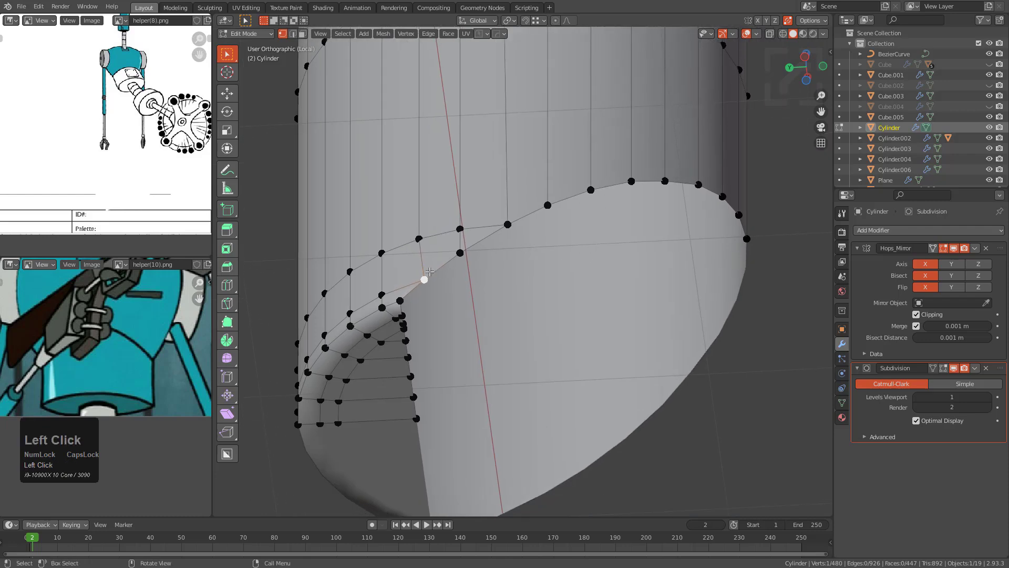
key(e)
key(x)
click(696, 406)
Step: Add a centred edge loop along the faces extruded from the diagonal cut
middle_drag(671, 319, 615, 317)
click(659, 157)
right_click(666, 155)
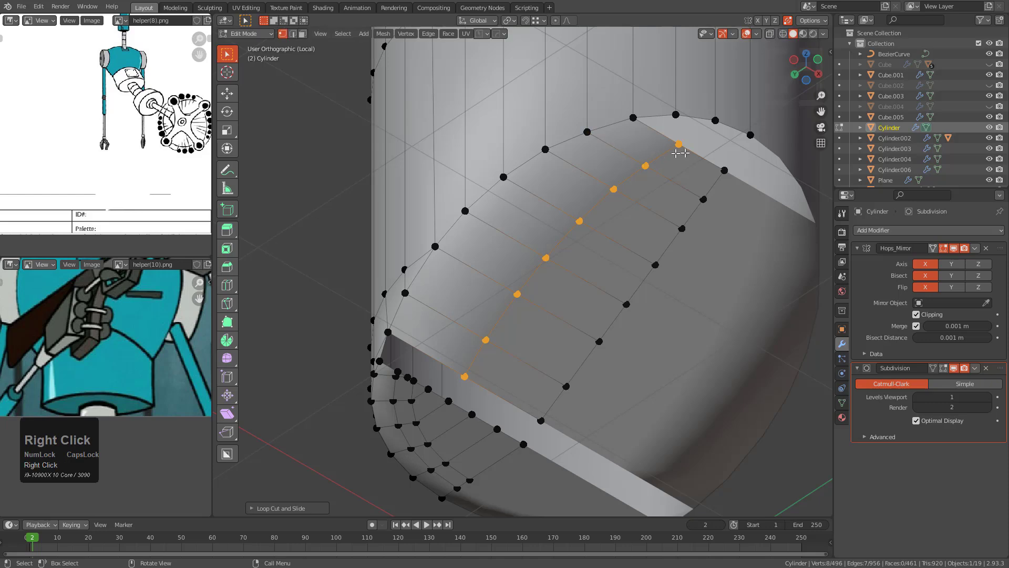
Step: Fill the gap between the rim vertices at the top of the diagonal cut and the inner strip with two faces
click(634, 118)
shift+click(676, 115)
key(f)
key(f)
Step: Add an edge loop around the cylinder just above the diagonal cut, evenly offset and following the cut edge
middle_drag(628, 182, 575, 205)
key(ctrl+r)
click(581, 170)
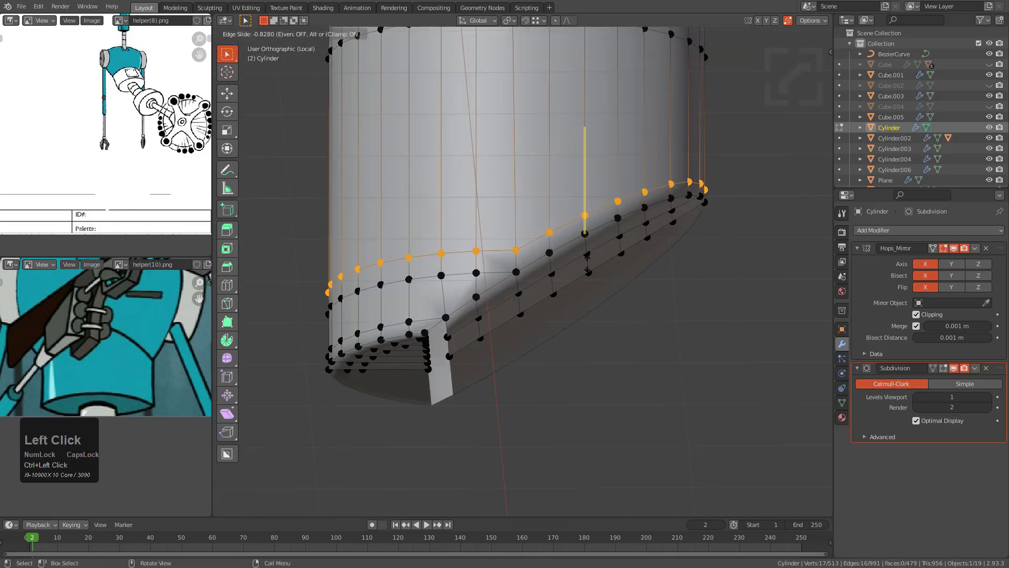
key(e)
key(f)
click(589, 263)
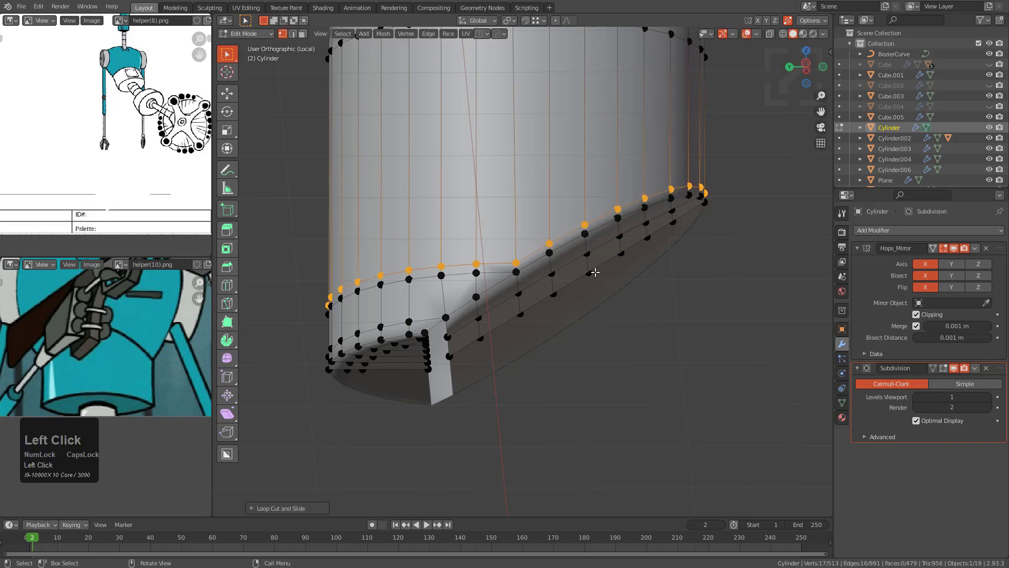
Step: Dissolve the part of the new loop that runs around the cylinder's lower side, up to the diagonal
scroll(560, 205, up, 4)
key(ctrl+x)
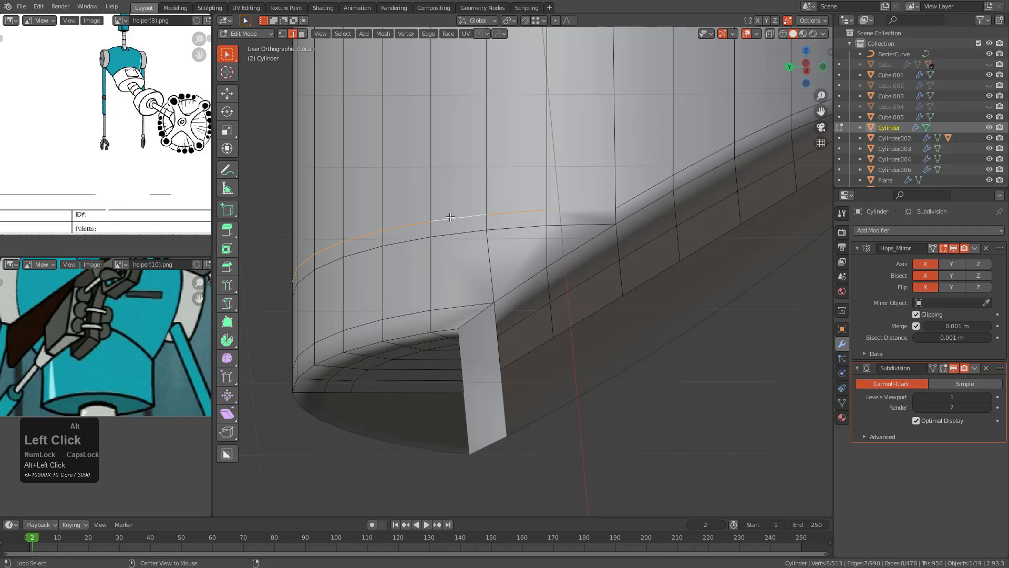
key(ctrl+x)
Step: Knife a supporting edge parallel to the diagonal, from the lower rim beside the corner up to the remaining loop
scroll(499, 266, up, 1)
shift+middle_drag(499, 266, 456, 304)
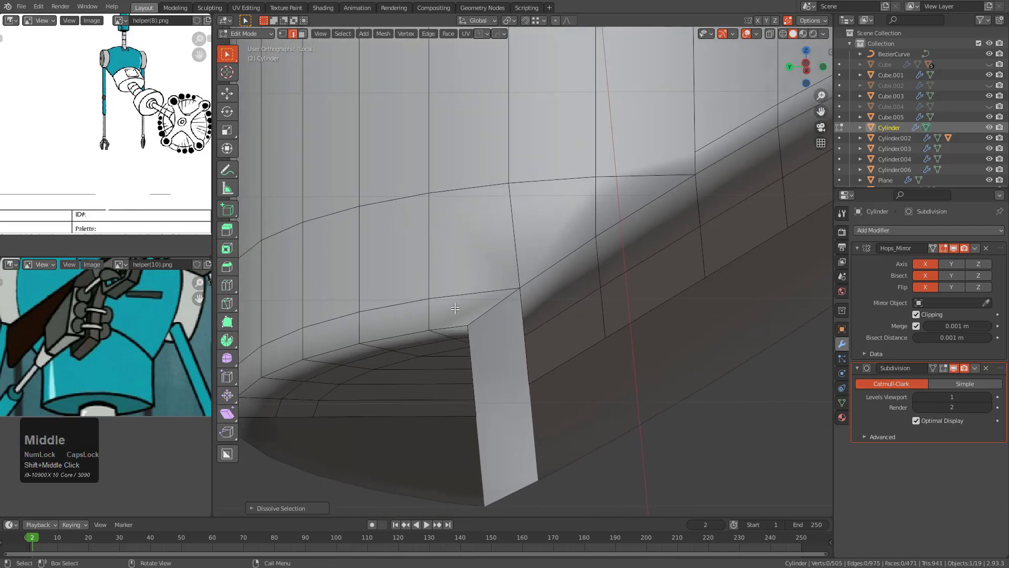
key(k)
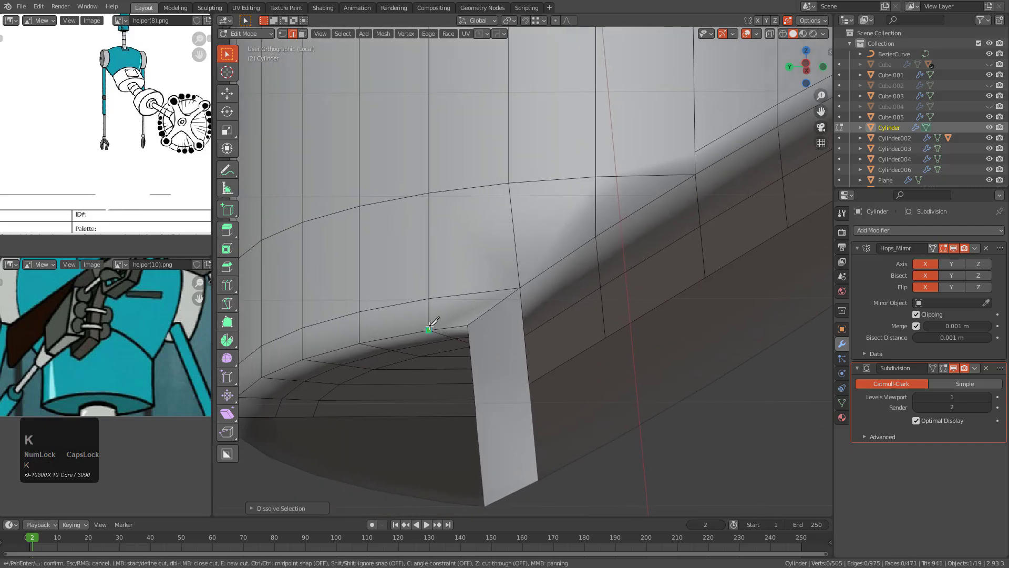
key(KP_Enter)
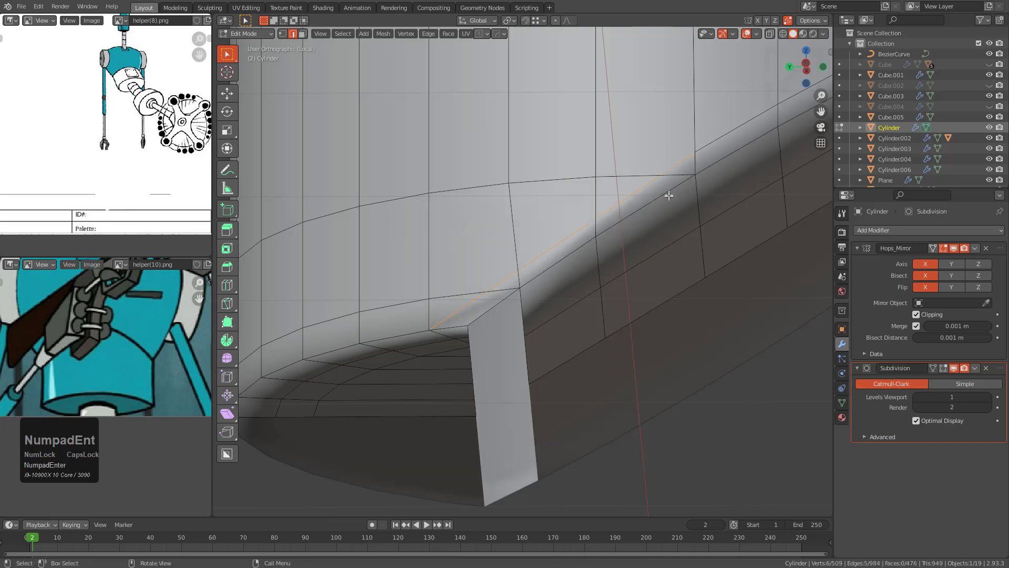
Step: Slide the upper vertices of the knife cut along their edges to merge the doubled junction and even the spacing from the diagonal
scroll(673, 179, up, 3)
key(1)
click(545, 185)
key(g)
key(g)
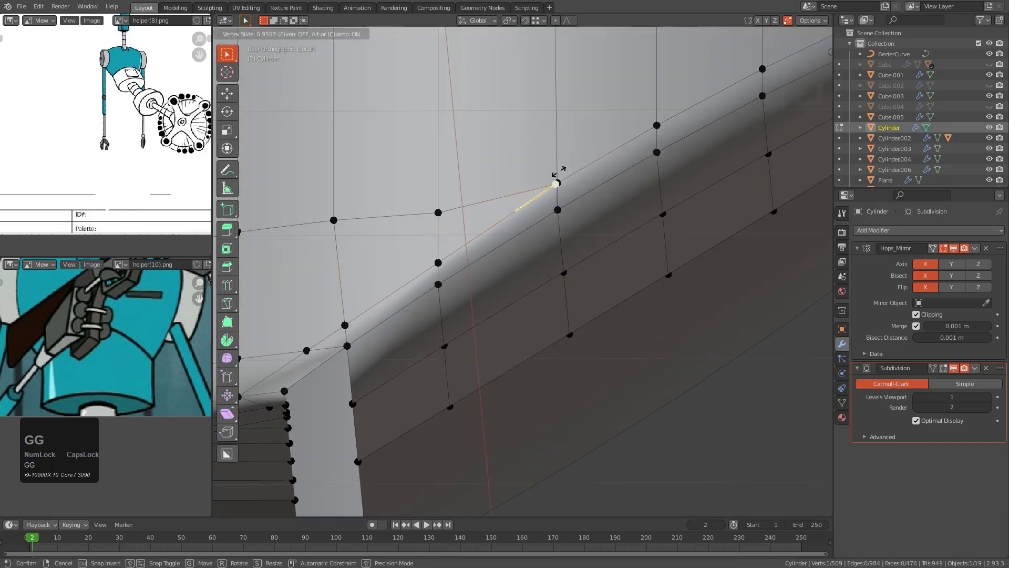
click(560, 178)
key(g)
key(g)
click(542, 193)
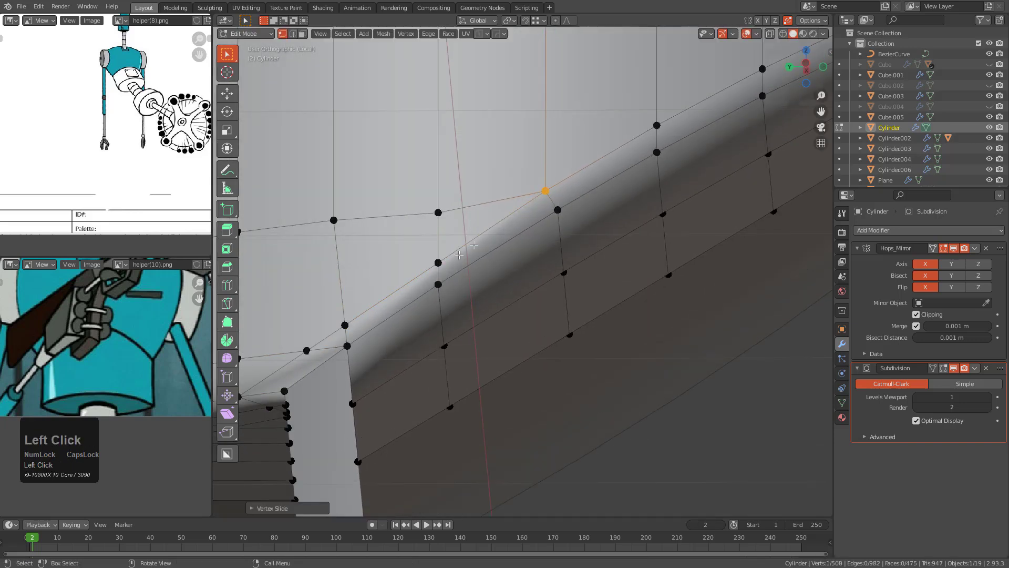
key(g)
key(g)
click(427, 267)
Step: Slide the lower vertices of the knife cut along their edges until the supporting edge runs cleanly into the corner
scroll(431, 269, up, 2)
key(g)
key(g)
click(450, 275)
key(ctrl+z)
key(g)
key(g)
click(487, 254)
key(ctrl+z)
key(g)
key(g)
click(507, 255)
key(g)
key(g)
click(508, 261)
Step: Slide the closely spaced vertices at the slot's outer end along their edges and merge them into their neighbours
key(KP_Decimal)
middle_drag(509, 261, 516, 281)
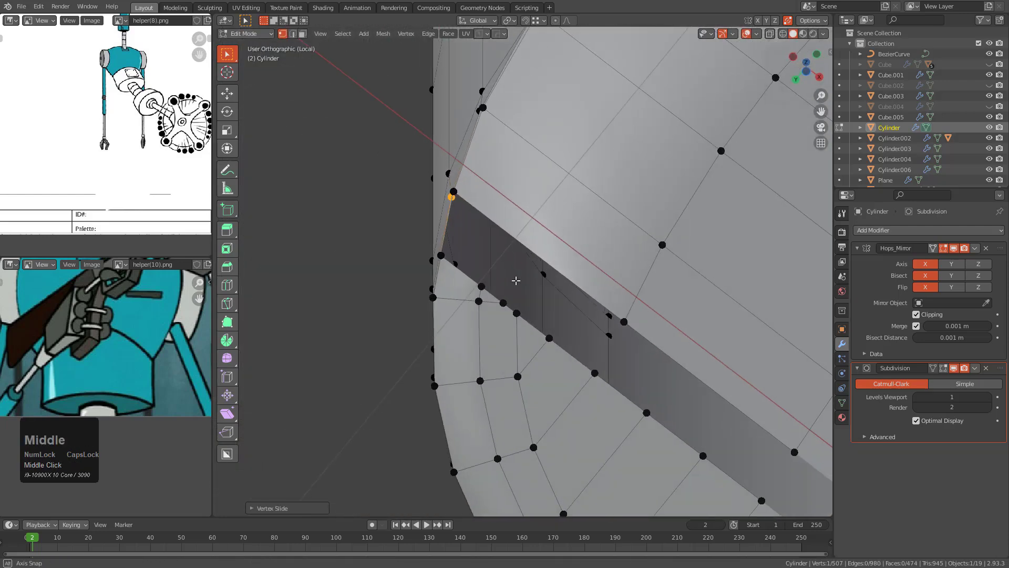
scroll(515, 281, up, 3)
key(g)
key(g)
click(439, 331)
key(g)
key(g)
click(450, 292)
middle_drag(450, 293, 547, 325)
scroll(504, 268, down, 1)
scroll(550, 330, up, 2)
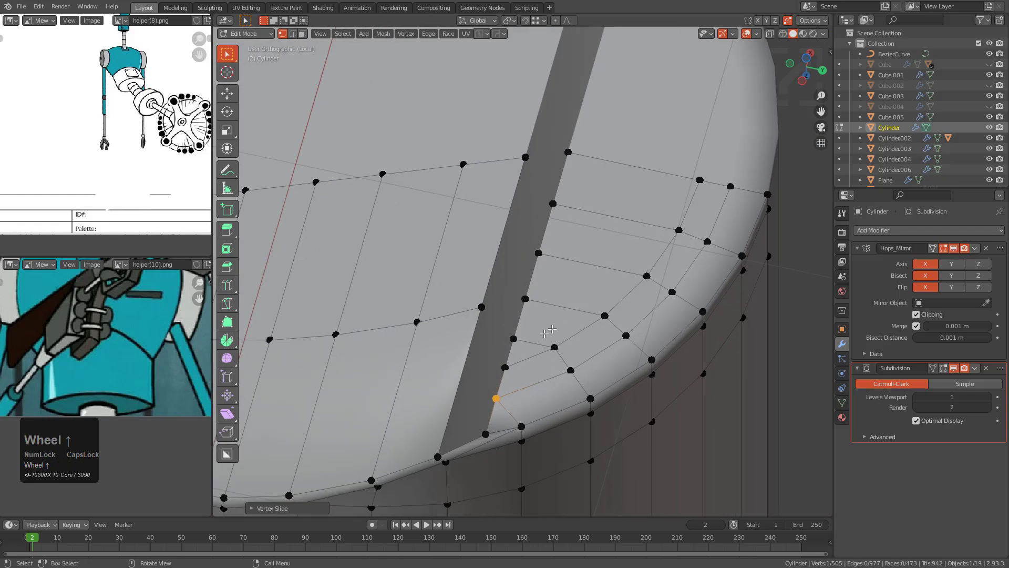
click(518, 339)
key(g)
key(g)
right_click(525, 308)
scroll(534, 255, down, 1)
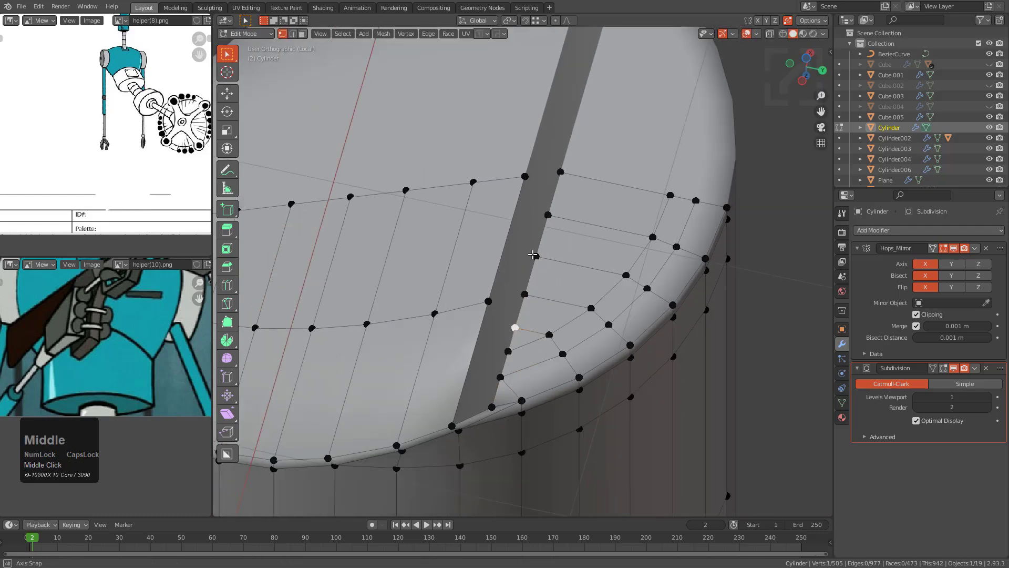
Step: Delete the four cramped faces at the end of the diagonal face opposite the slot
middle_drag(533, 255, 565, 253)
scroll(565, 254, down, 4)
shift+middle_drag(463, 346, 534, 268)
scroll(534, 268, up, 1)
key(3)
click(402, 336)
shift+click(423, 326)
shift+click(442, 355)
shift+click(422, 358)
key(x)
click(436, 377)
Step: Fill the hole left by the deleted faces with a single face
middle_drag(436, 376, 537, 305)
scroll(478, 295, up, 3)
key(2)
alt+click(530, 312)
key(f)
key(alt+a)
scroll(509, 308, down, 2)
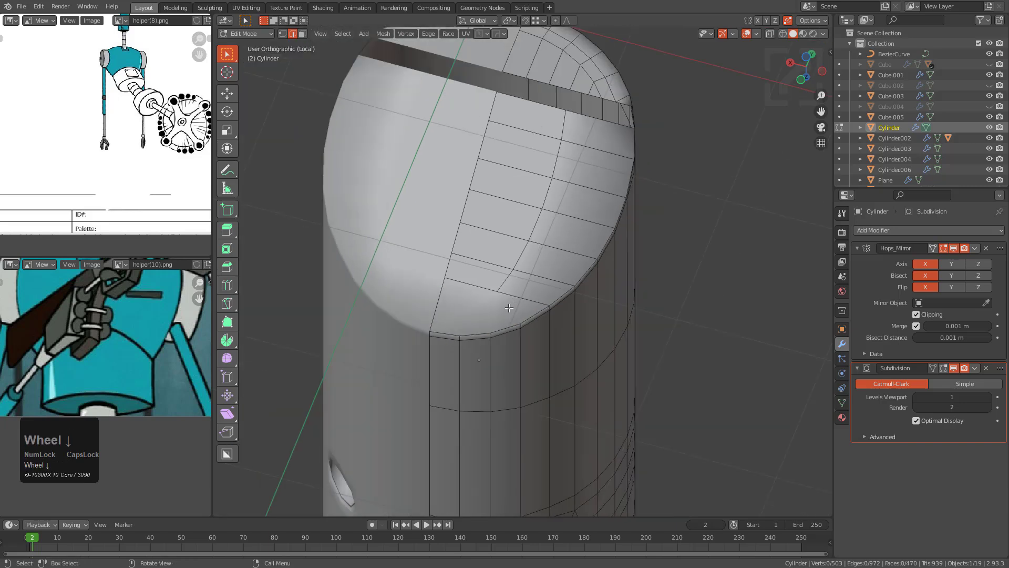
Step: Select all faces of the diagonal surface and inset them with the boundary option off to form a narrow rim
key(c)
mouse_move(487, 293)
mouse_down()
mouse_move(471, 271)
mouse_move(481, 257)
mouse_up()
key(alt+a)
key(c)
mouse_move(473, 308)
mouse_down()
mouse_move(526, 284)
mouse_move(583, 179)
mouse_move(549, 165)
mouse_up()
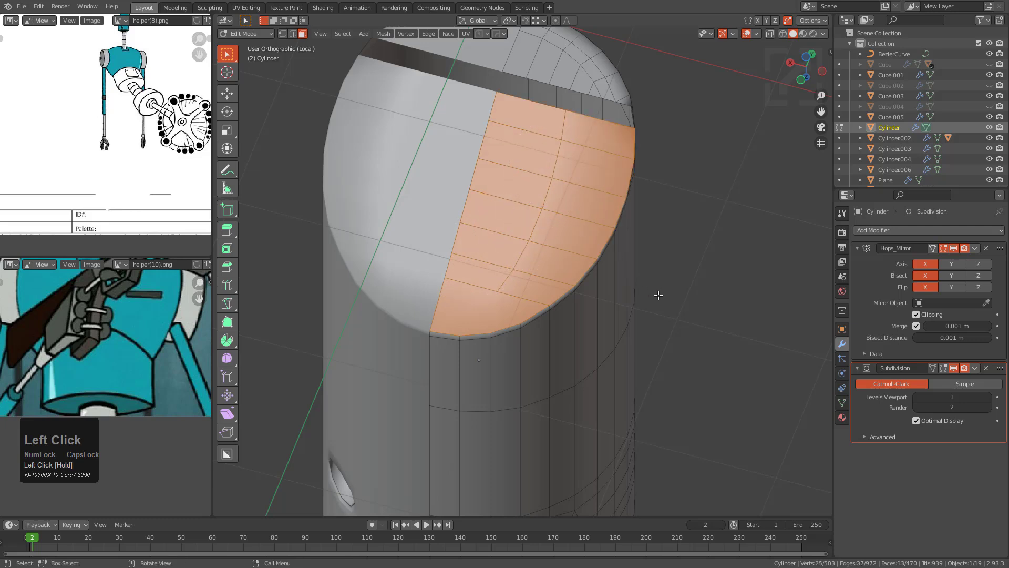
key(i)
key(b)
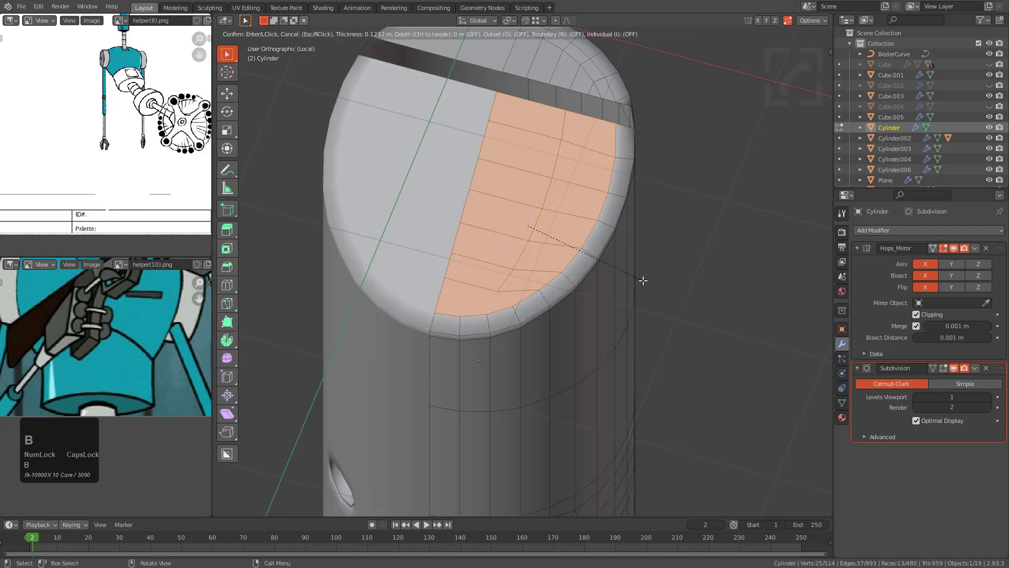
click(651, 282)
Step: Fill the outer end of the slot with two faces, starting from the rim vertices at the corner
middle_drag(651, 282, 482, 267)
key(alt+a)
scroll(536, 311, up, 4)
key(1)
scroll(481, 258, up, 1)
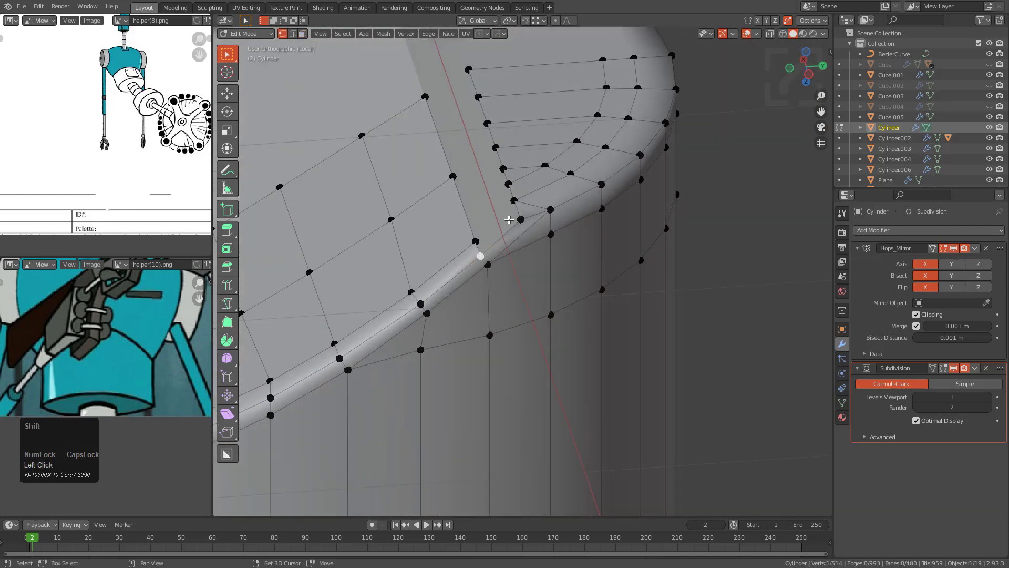
middle_drag(510, 219, 554, 258)
key(f)
key(f)
Step: Knife two cuts through the diagonal surface's grid, running from the slot's edge to existing vertices three rows away
middle_drag(495, 245, 523, 265)
shift+middle_drag(422, 244, 474, 242)
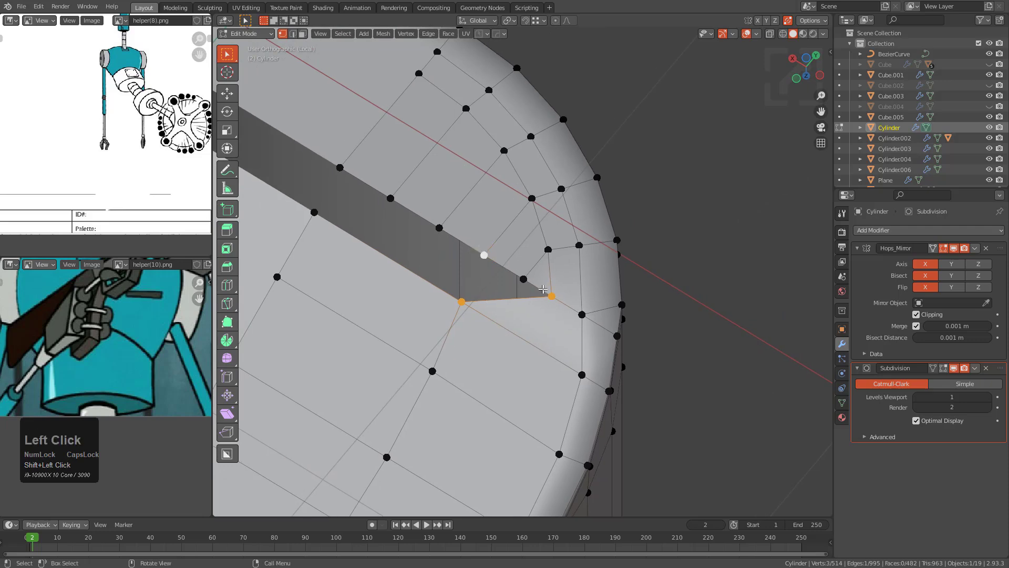
middle_drag(544, 311, 471, 305)
scroll(475, 319, up, 2)
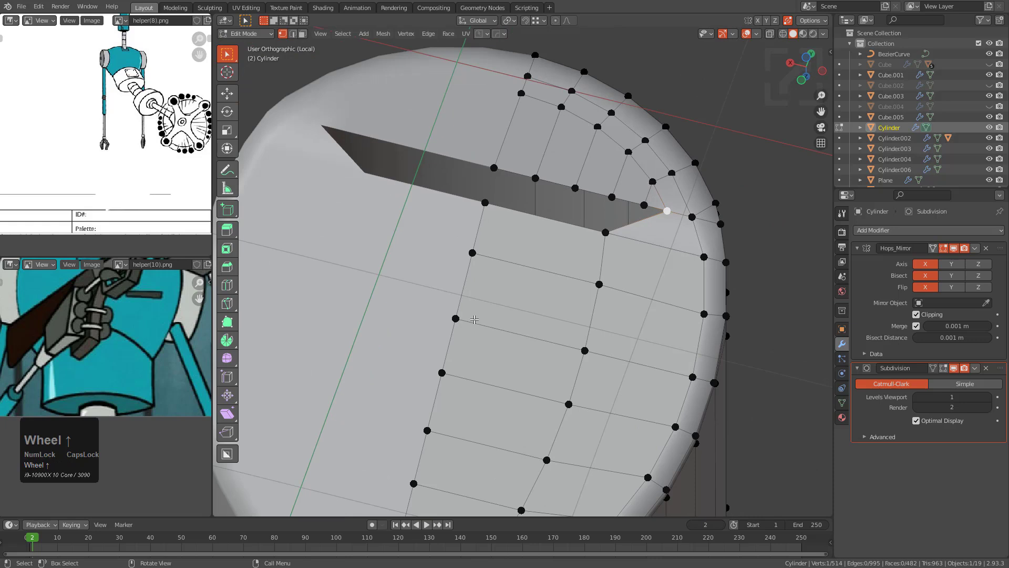
key(k)
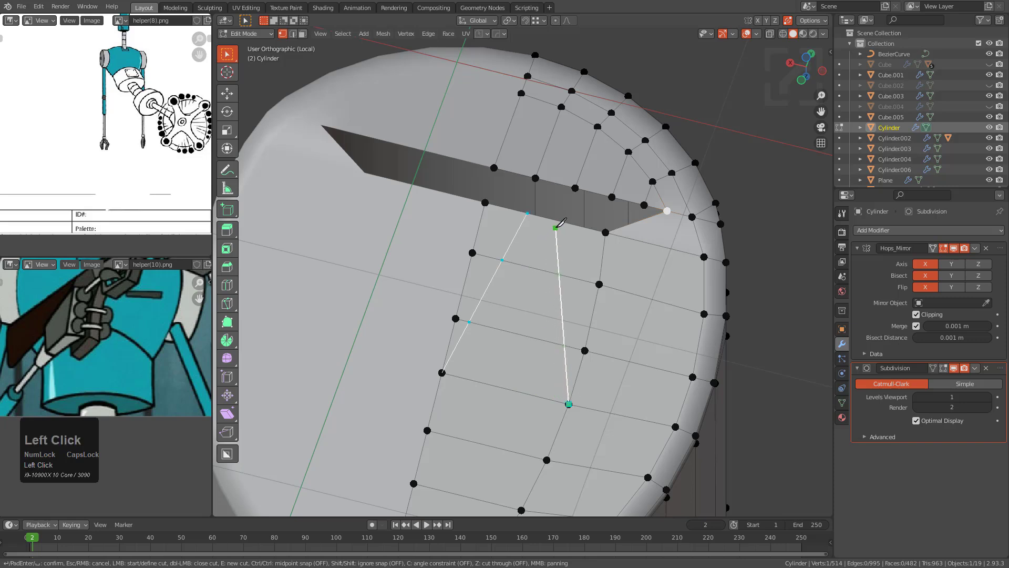
key(KP_Enter)
key(alt+a)
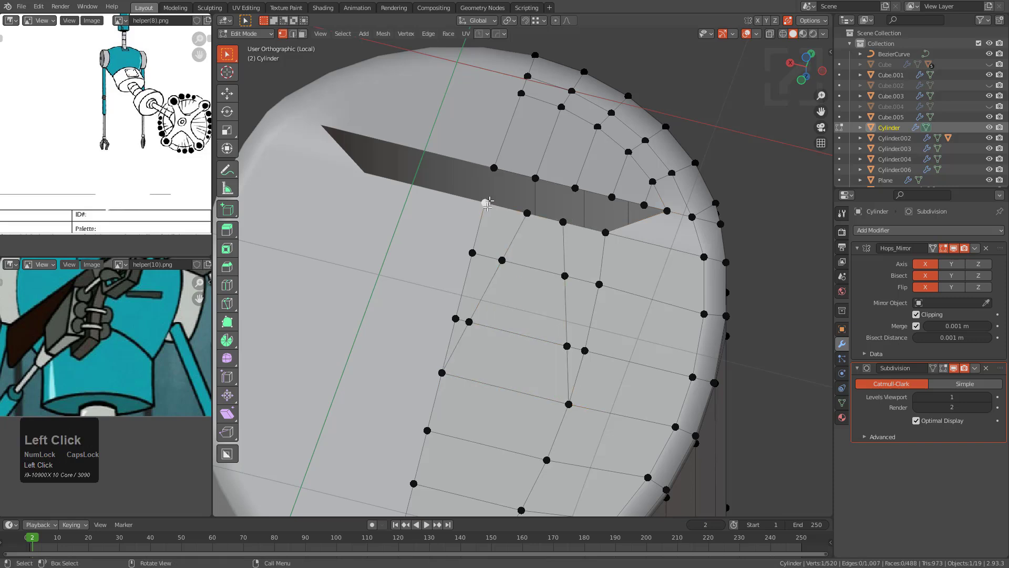
Step: Close the open slot by filling it with four faces between its opposite edges
key(f)
key(f)
key(f)
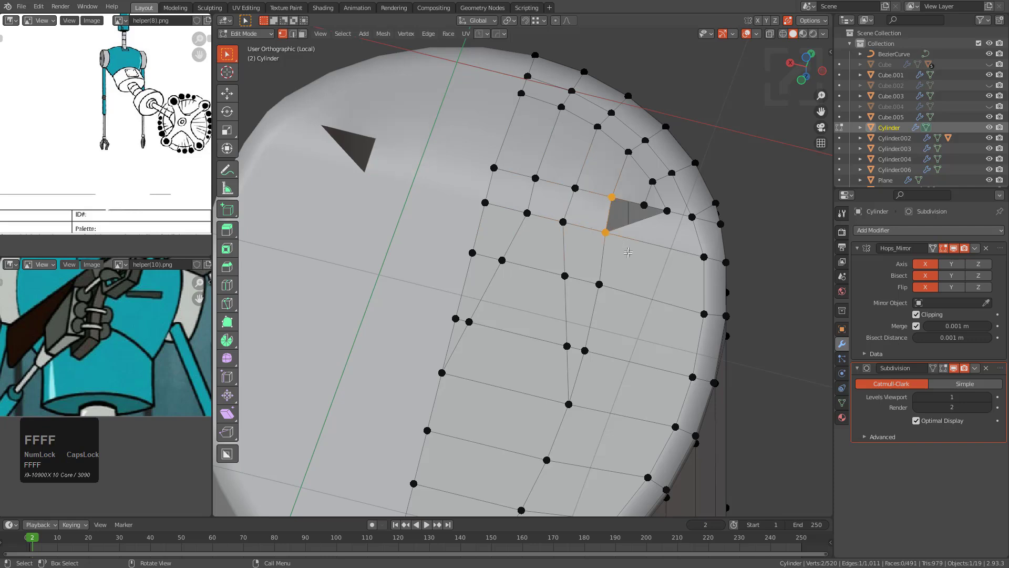
key(f)
Step: Add a centred edge across the face between the ends of the two knife cuts and scale it
key(ctrl+r)
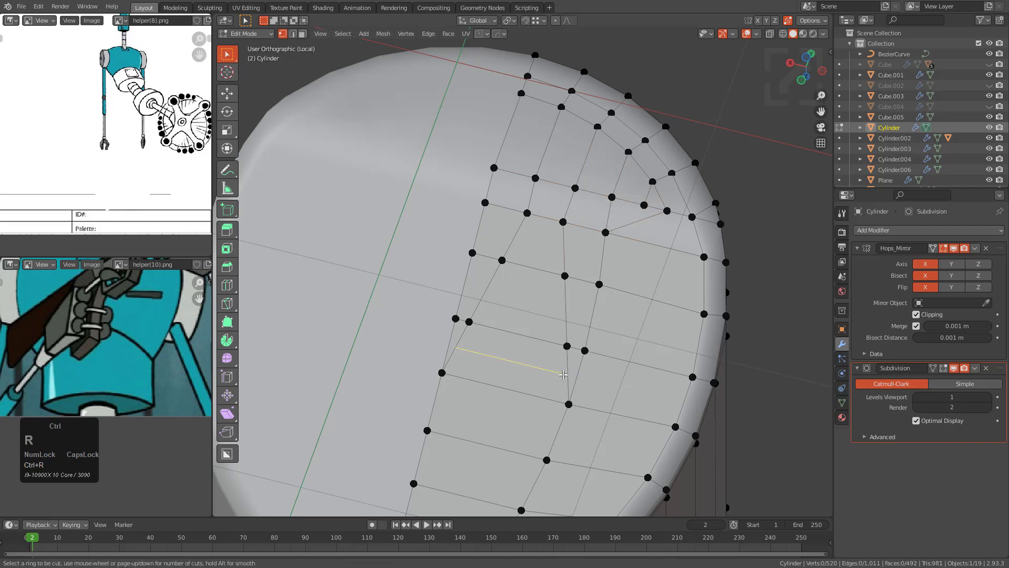
click(566, 375)
right_click(568, 375)
key(s)
click(581, 364)
Step: Slide the vertices along both knife cuts sideways on their rows to even out the grid beside the closed slot
click(573, 349)
key(shift+v)
click(556, 342)
click(479, 324)
key(g)
key(g)
click(493, 327)
click(503, 260)
key(g)
key(g)
click(514, 259)
click(566, 276)
key(g)
key(g)
click(562, 275)
Step: Inspect the smoothed surface around the closed slot in Object Mode and return to its outer corner in the mesh
key(Tab)
scroll(576, 259, down, 3)
middle_drag(577, 259, 521, 227)
key(Tab)
scroll(585, 262, up, 3)
scroll(540, 227, down, 2)
scroll(516, 233, up, 2)
scroll(534, 285, up, 2)
scroll(534, 285, up, 1)
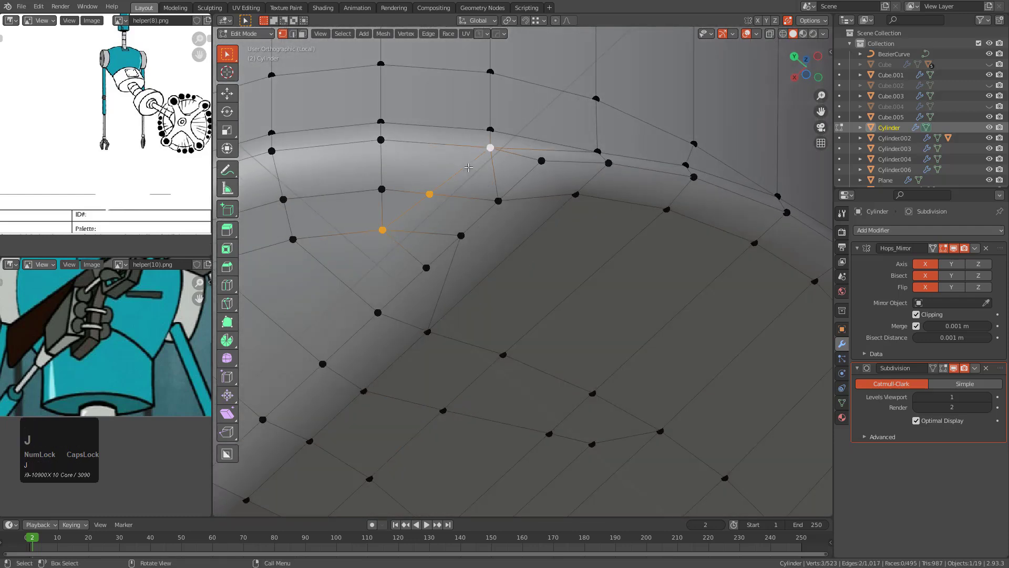
Step: Reroute the edges at the closed slot's outer corner by connecting corner vertices and dissolving two redundant edges
key(2)
key(ctrl+x)
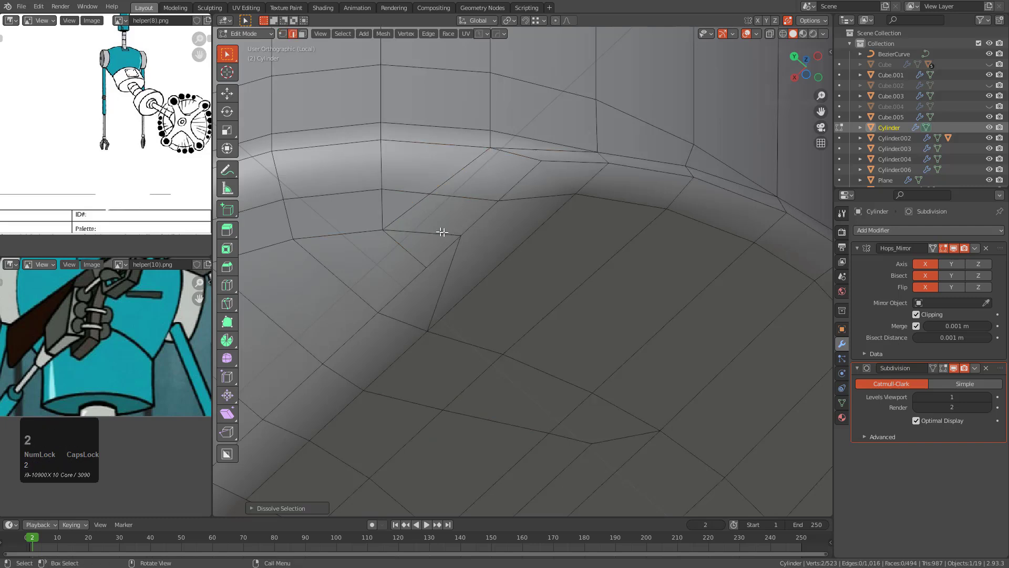
key(1)
click(441, 228)
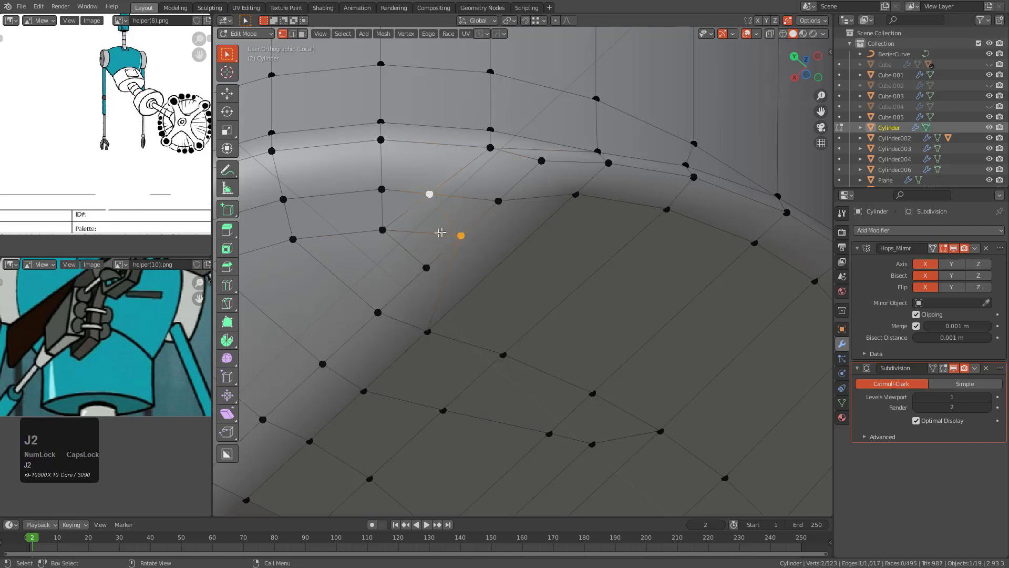
key(ctrl+x)
key(1)
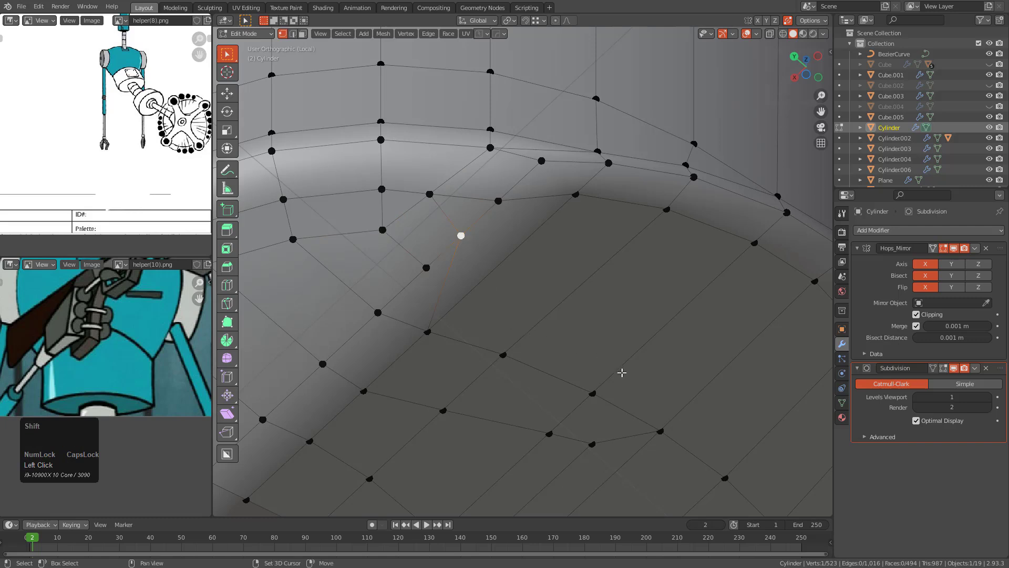
Step: Connect the corner vertices across the diagonal surface's grid with new edges and slide a neighbouring vertex to even the spacing
click(426, 268)
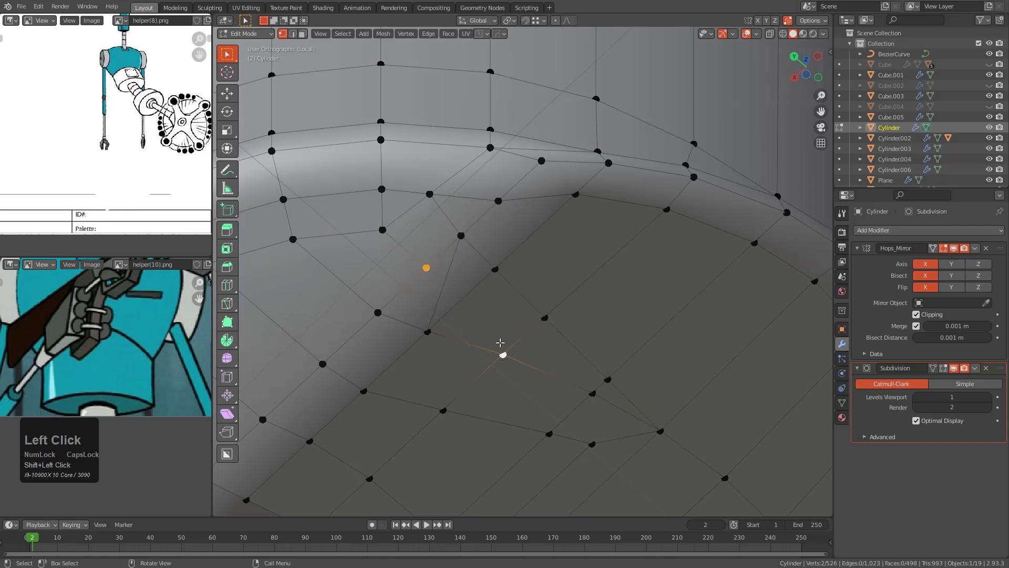
key(2)
key(1)
click(447, 288)
key(g)
key(g)
click(491, 314)
Step: Dissolve the leftover edge at the corner and check the smoothed surface in Object Mode
key(2)
click(462, 266)
key(ctrl+x)
scroll(513, 234, down, 4)
key(Tab)
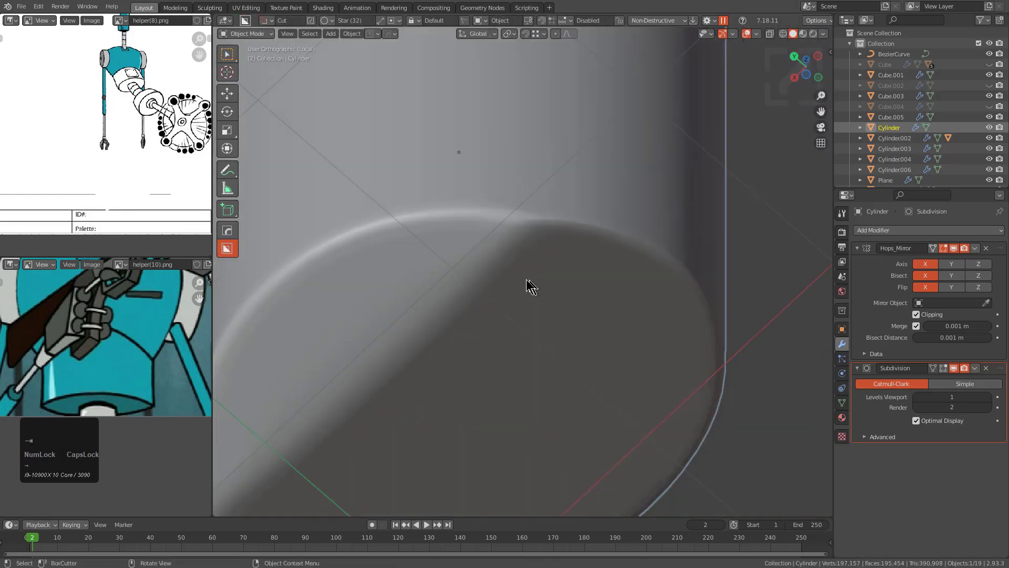
middle_drag(531, 286, 494, 279)
Step: Connect the vertices at the diagonal surface's upper corner with a new edge and dissolve the redundant edge beside it
key(Tab)
scroll(481, 252, up, 3)
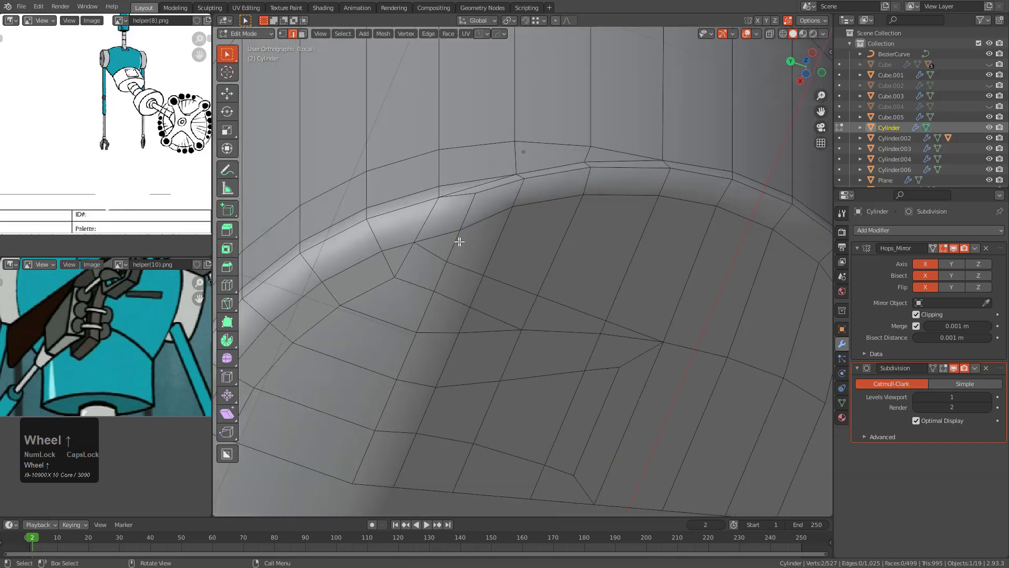
shift+middle_drag(462, 241, 567, 250)
scroll(557, 255, up, 2)
key(1)
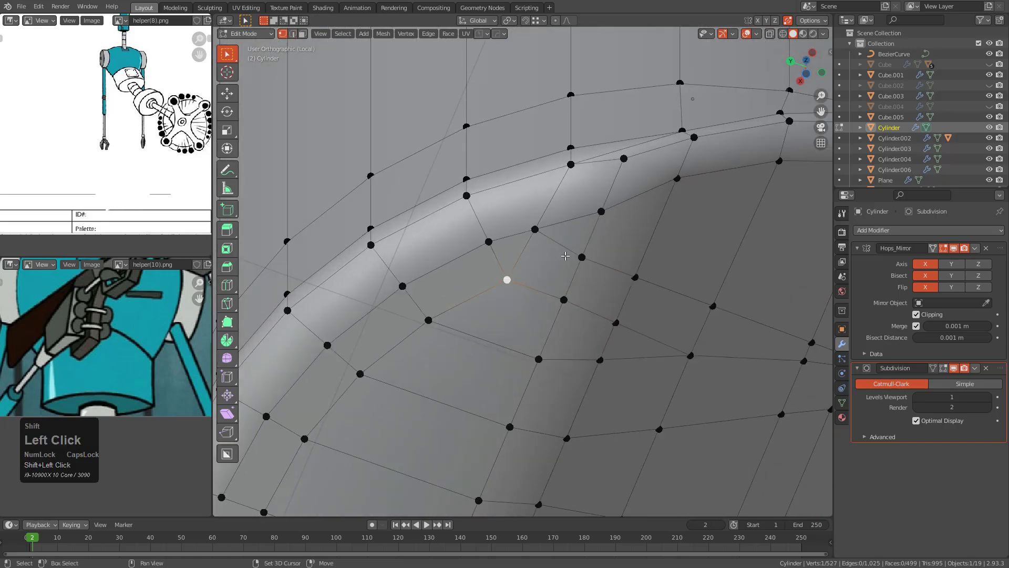
key(2)
click(527, 256)
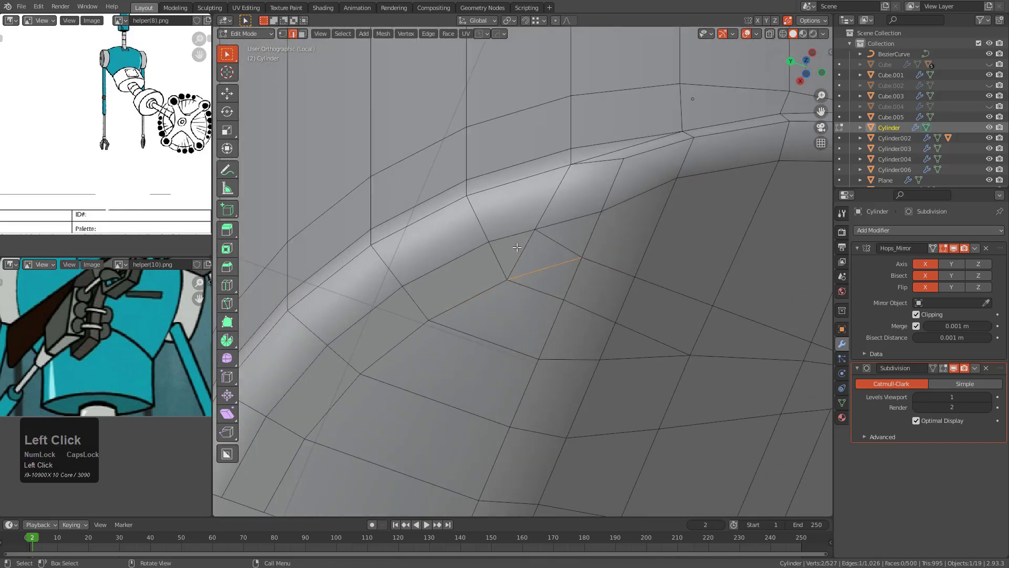
key(ctrl+x)
scroll(543, 243, down, 2)
shift+middle_drag(594, 259, 530, 260)
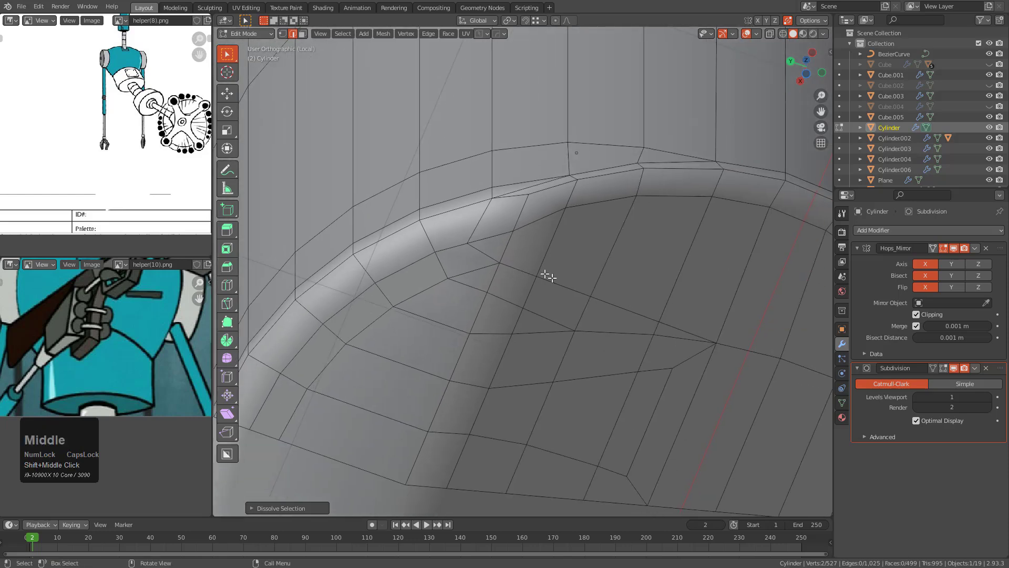
Step: Add a centred edge loop across the neighbouring strips in the lower half of the diagonal surface's grid
scroll(548, 276, down, 5)
middle_drag(592, 291, 645, 313)
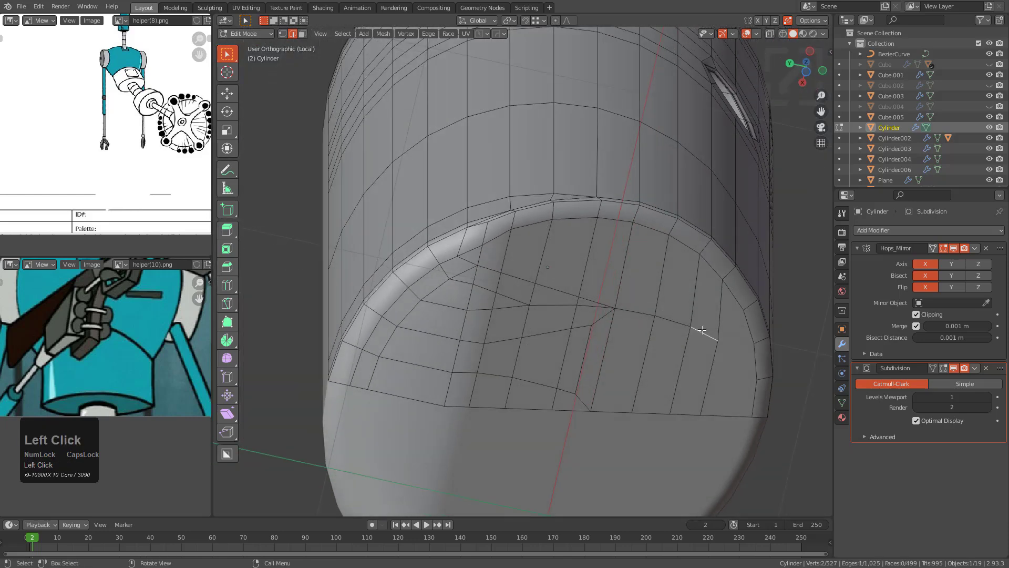
middle_drag(702, 328, 552, 309)
scroll(637, 347, down, 2)
middle_drag(638, 347, 480, 309)
scroll(507, 311, down, 2)
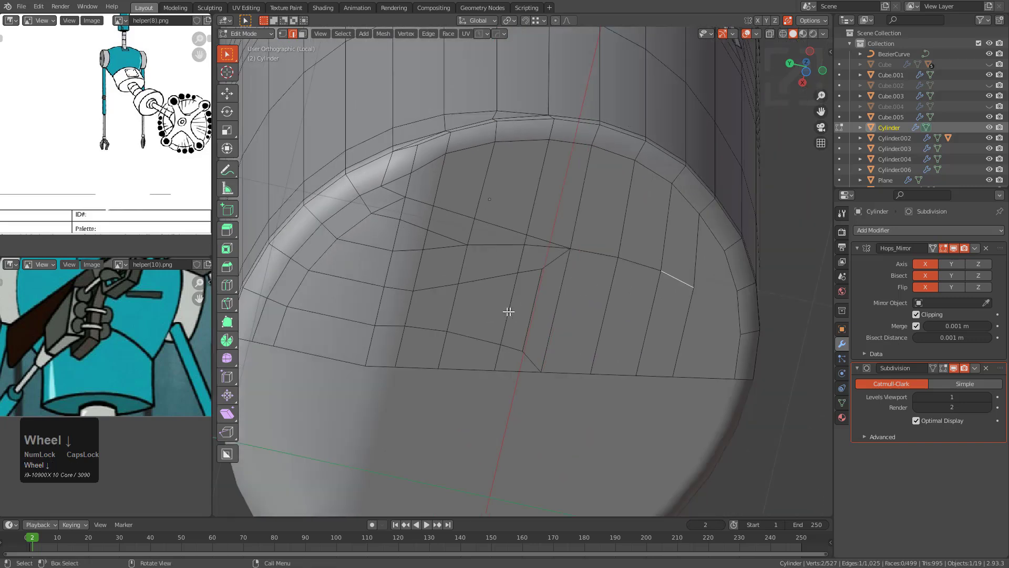
key(ctrl+r)
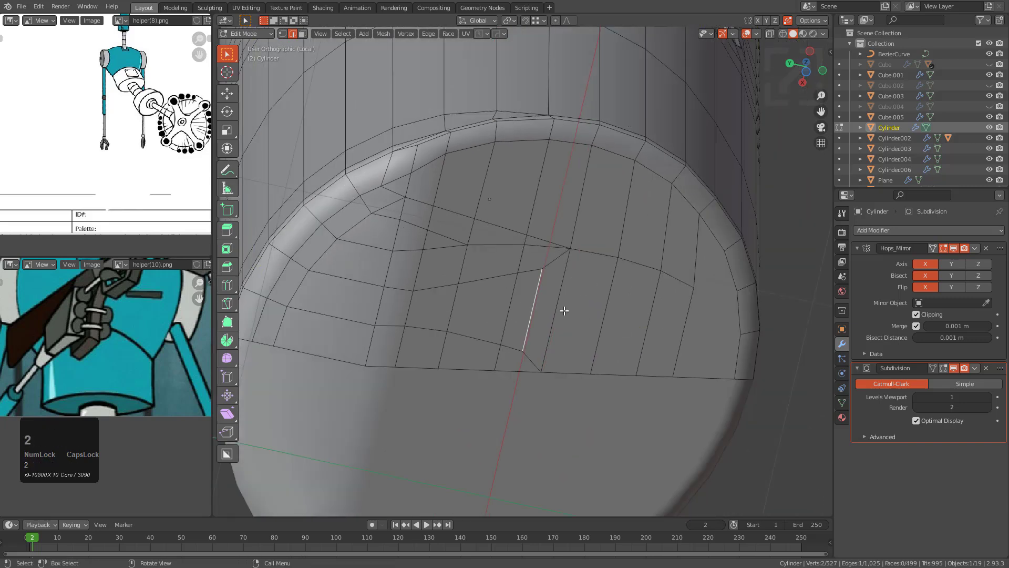
right_click(600, 315)
click(584, 247)
key(alt+a)
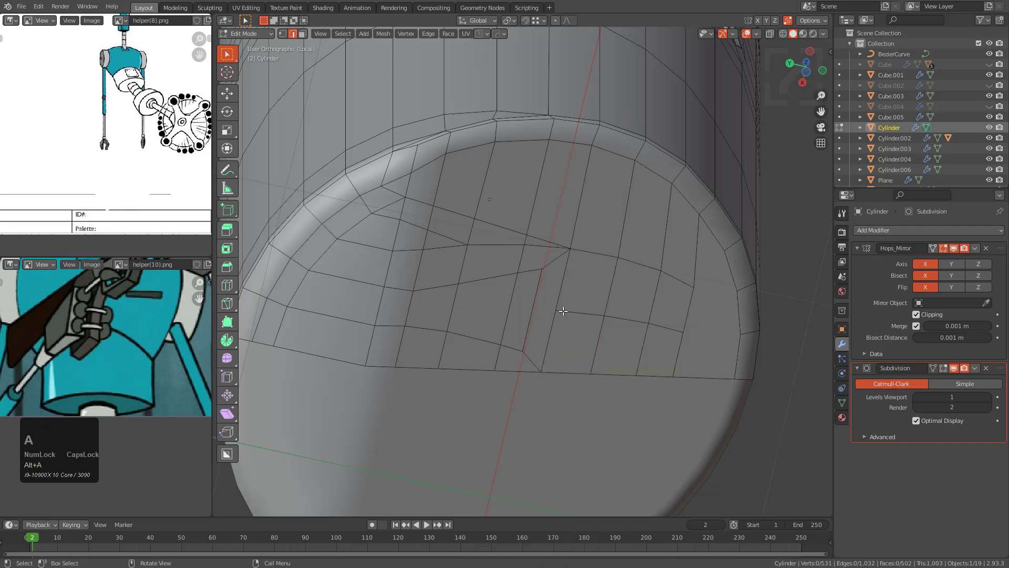
Step: Merge the stray vertex into the new loop's inner end and slide the adjacent vertex to line up with it
key(1)
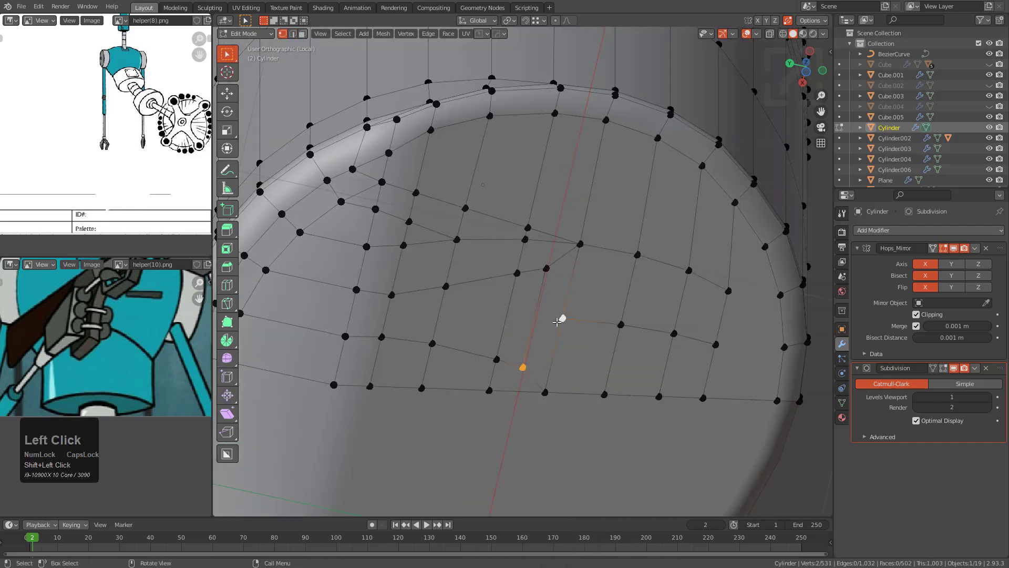
key(g)
key(g)
click(513, 351)
key(g)
key(g)
click(514, 318)
click(535, 275)
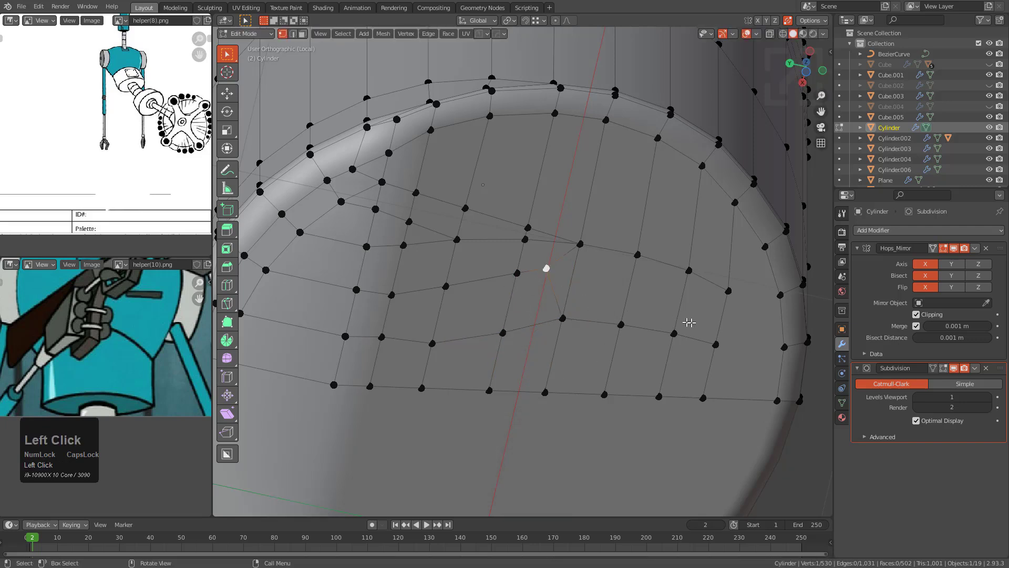
Step: Connect the new loop's outer end to the surface rim and slide a vertex of the adjoining grid after checking the shading
shift+middle_drag(680, 321, 573, 337)
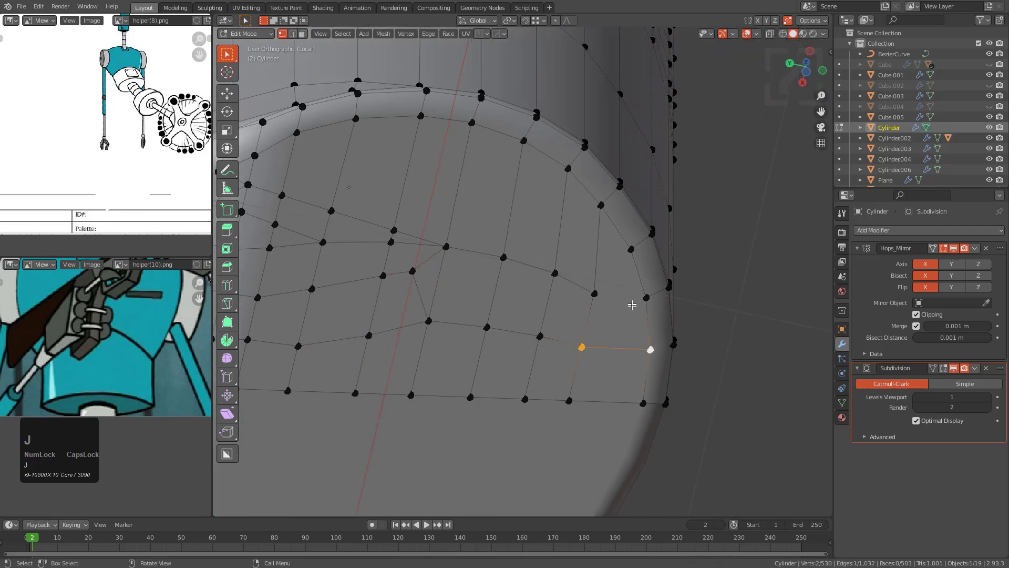
scroll(574, 281, down, 3)
key(Tab)
middle_drag(536, 234, 520, 284)
key(Tab)
scroll(520, 284, up, 3)
shift+middle_drag(447, 263, 452, 293)
scroll(478, 288, up, 3)
click(445, 294)
key(g)
key(g)
click(522, 247)
Step: Knife a straight cut from the rim corner down through the grid, parallel to the diagonal crease
scroll(542, 222, down, 3)
key(2)
middle_drag(560, 240, 569, 295)
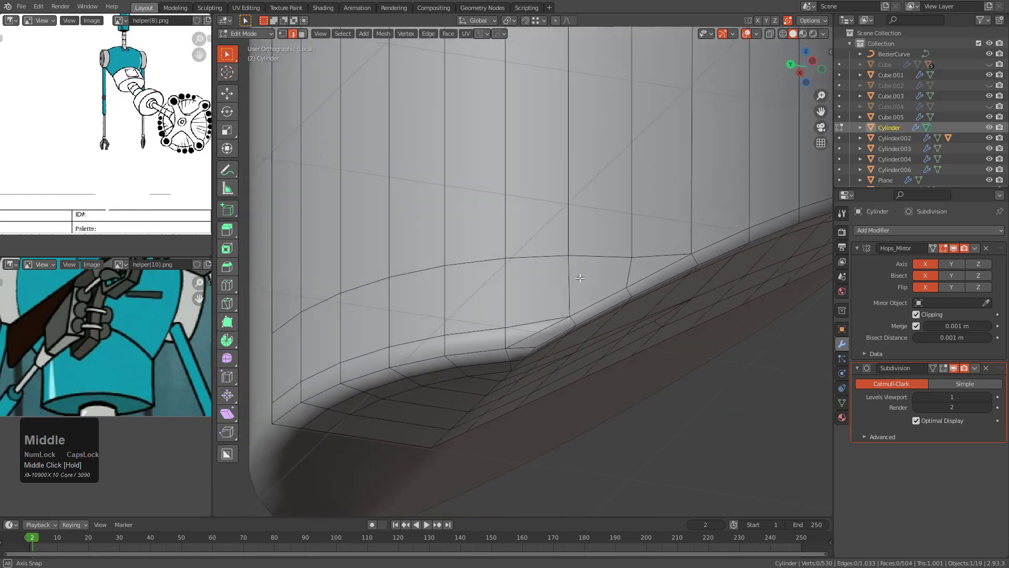
scroll(568, 313, up, 1)
middle_drag(539, 365, 514, 280)
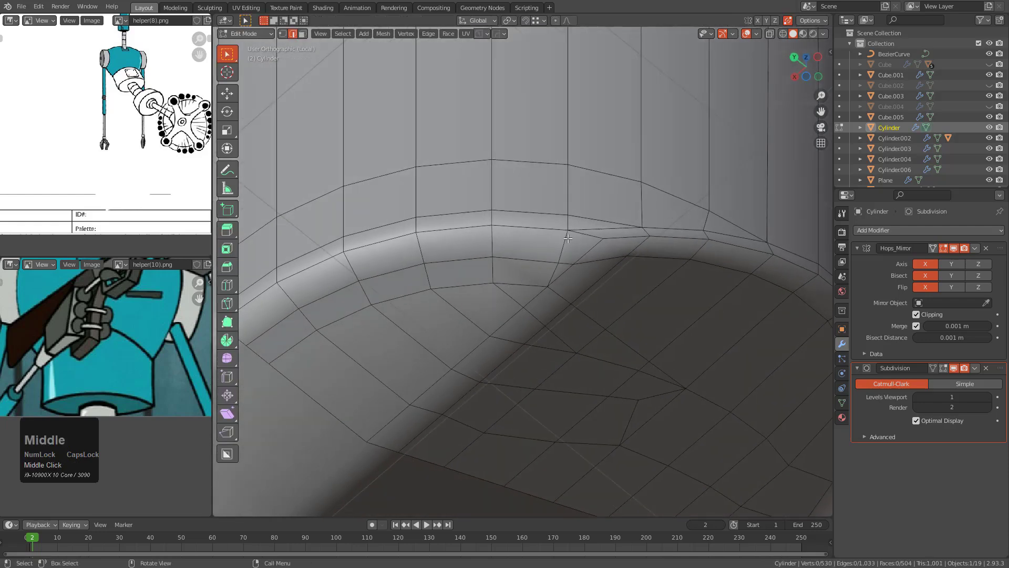
key(k)
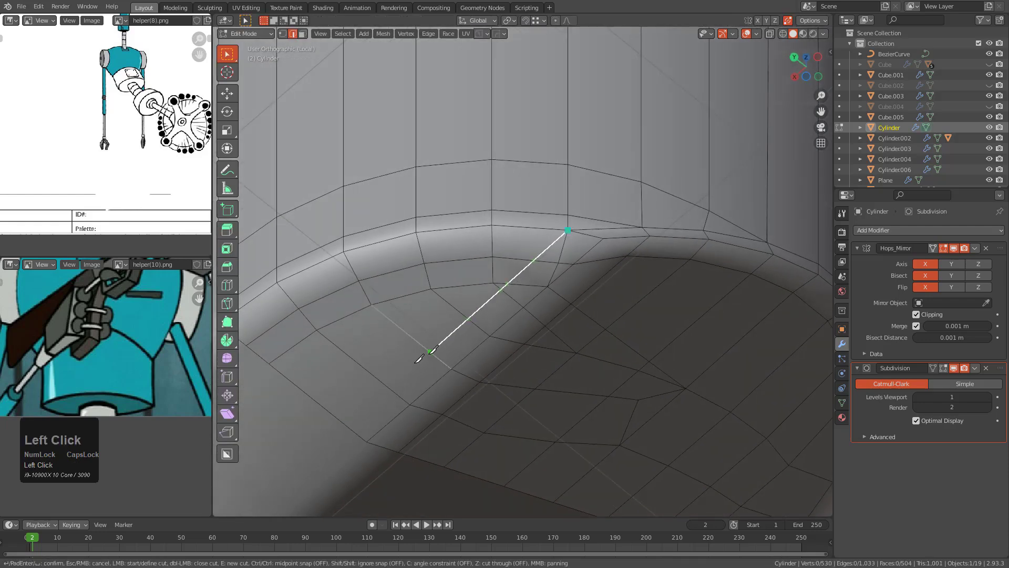
key(KP_Enter)
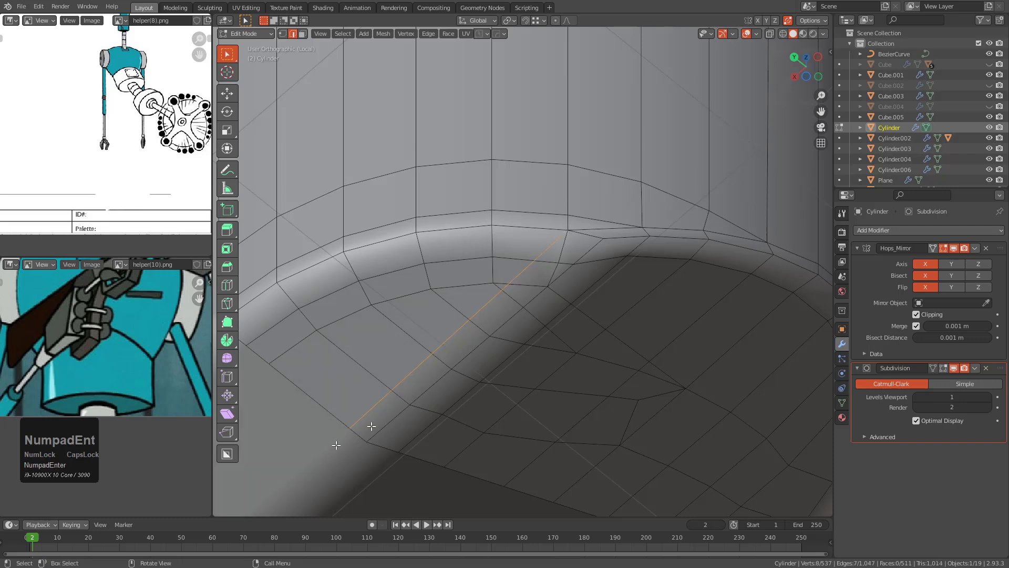
Step: Slide the vertex between the rim and the new cut to even the spacing and remove the redundant geometry beside it
scroll(574, 320, up, 2)
click(586, 254)
key(g)
key(g)
click(591, 256)
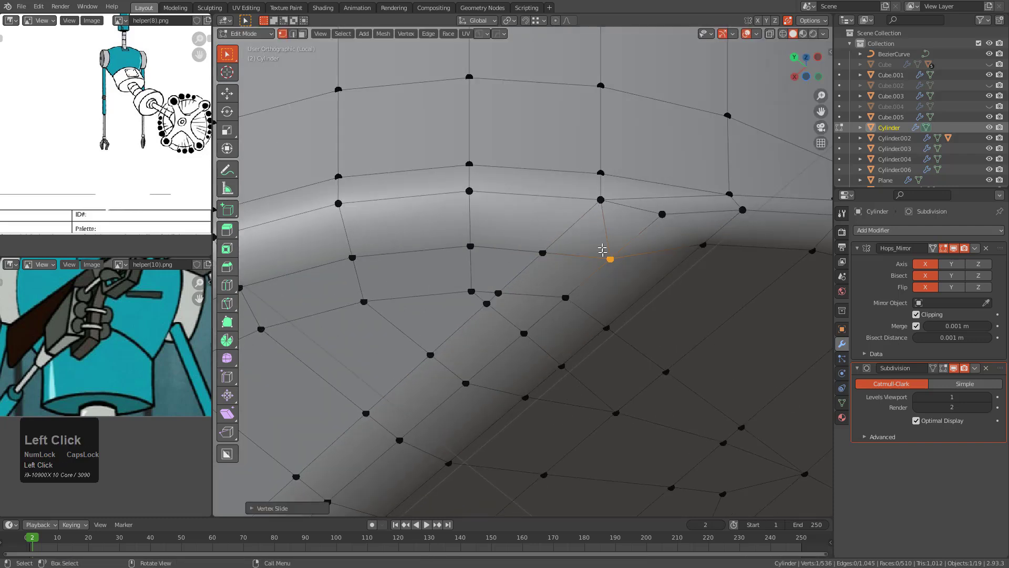
key(x)
Step: Slide the two vertices beneath the rim so they line up with the edges running along the crease
key(1)
click(502, 295)
key(g)
key(g)
click(471, 324)
click(561, 299)
key(g)
key(g)
click(510, 345)
scroll(605, 325, down, 1)
Step: Connect the crease vertex to the rim vertex above it and dissolve the redundant edge next to them
click(594, 320)
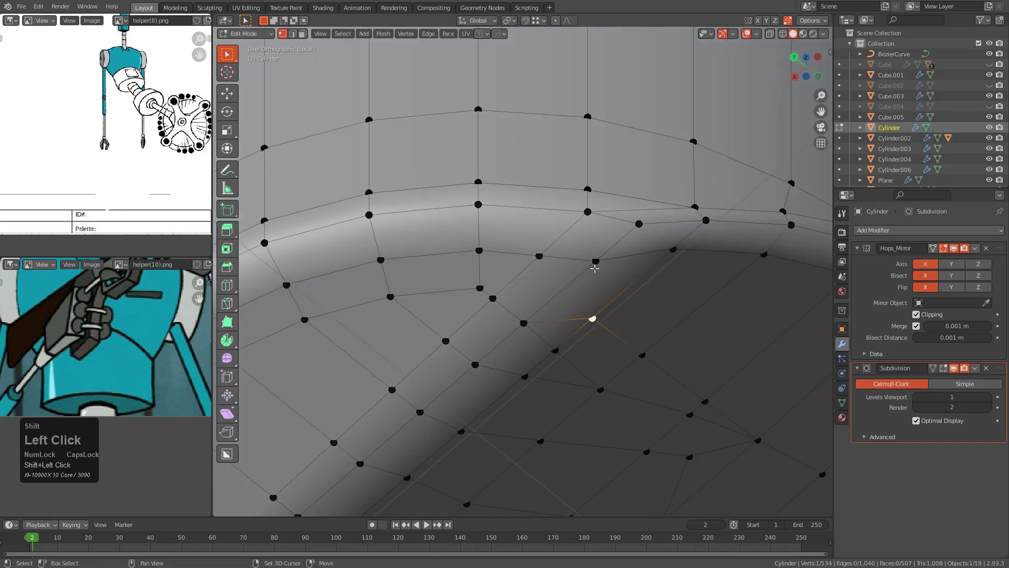
key(2)
click(582, 304)
key(ctrl+x)
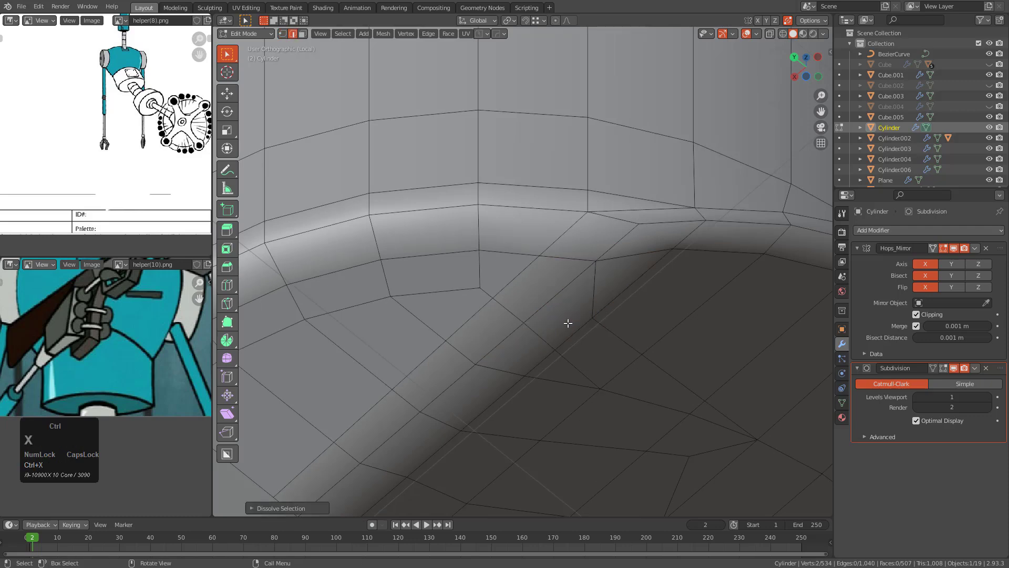
Step: Inspect the smoothed diagonal cut in Object Mode and return to the crease corner's vertices in the mesh
key(Tab)
scroll(593, 309, down, 7)
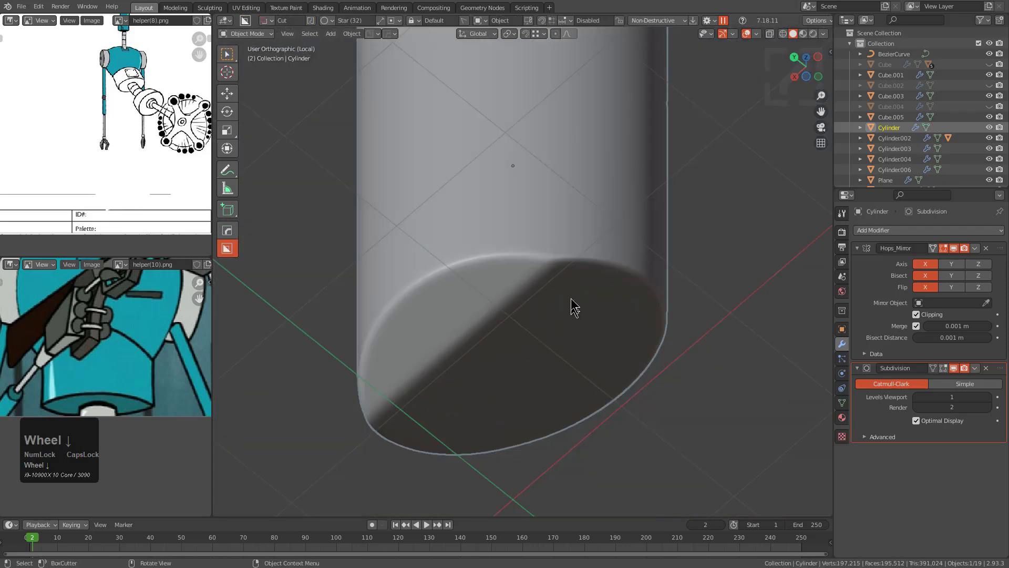
scroll(554, 303, up, 3)
middle_drag(571, 298, 543, 291)
key(Tab)
scroll(543, 290, up, 2)
key(1)
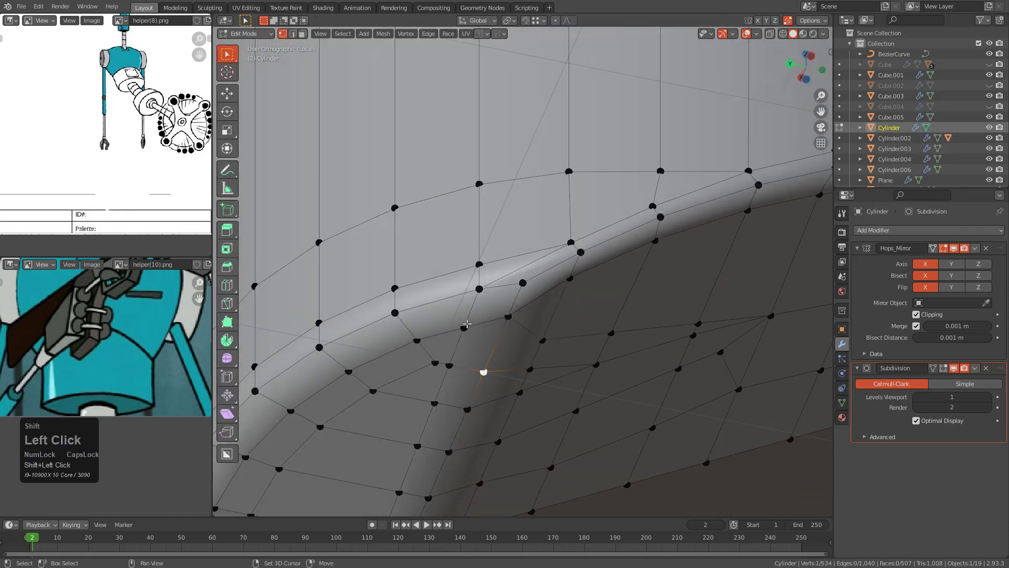
key(g)
click(470, 366)
key(ctrl+z)
Step: Slide the short edge at the crease corner toward the rim and slide the crowded inner vertex onto its neighbour
key(g)
key(g)
click(492, 352)
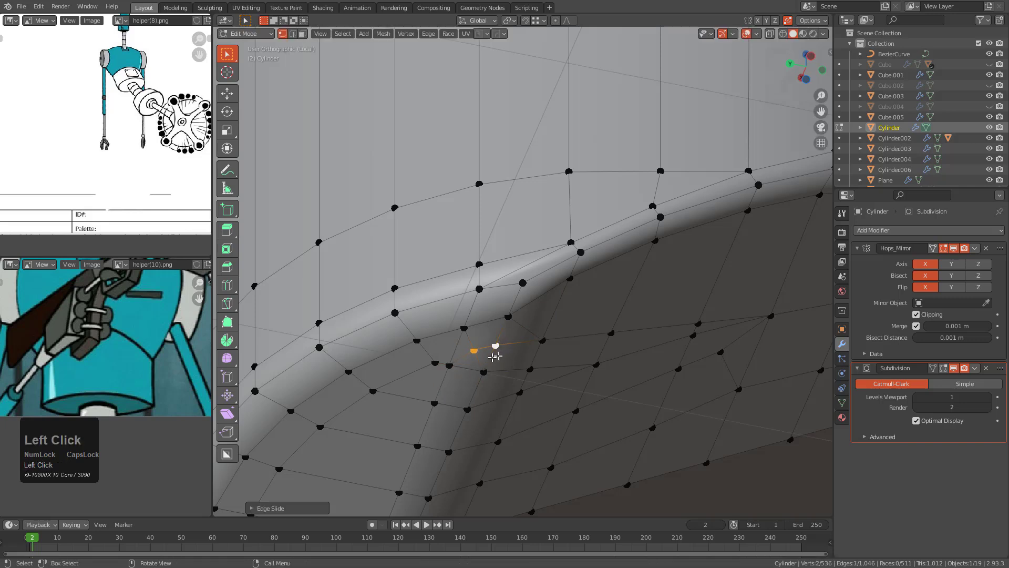
key(g)
key(g)
click(446, 354)
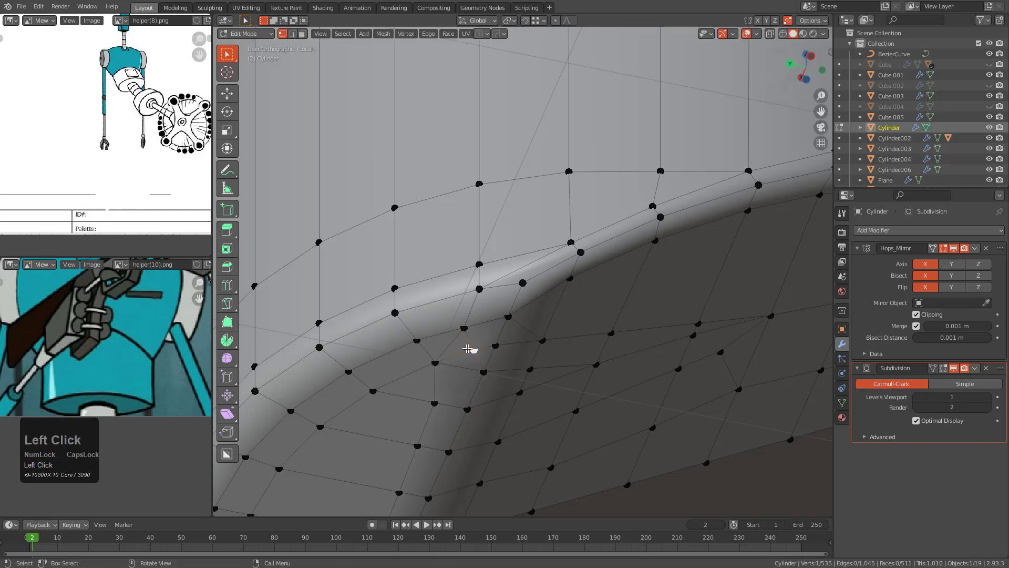
Step: Dissolve the redundant edges on both sides of the short corner edge and check the smoothed surface in Object Mode
key(2)
click(451, 345)
key(ctrl+x)
middle_drag(495, 349, 555, 279)
key(1)
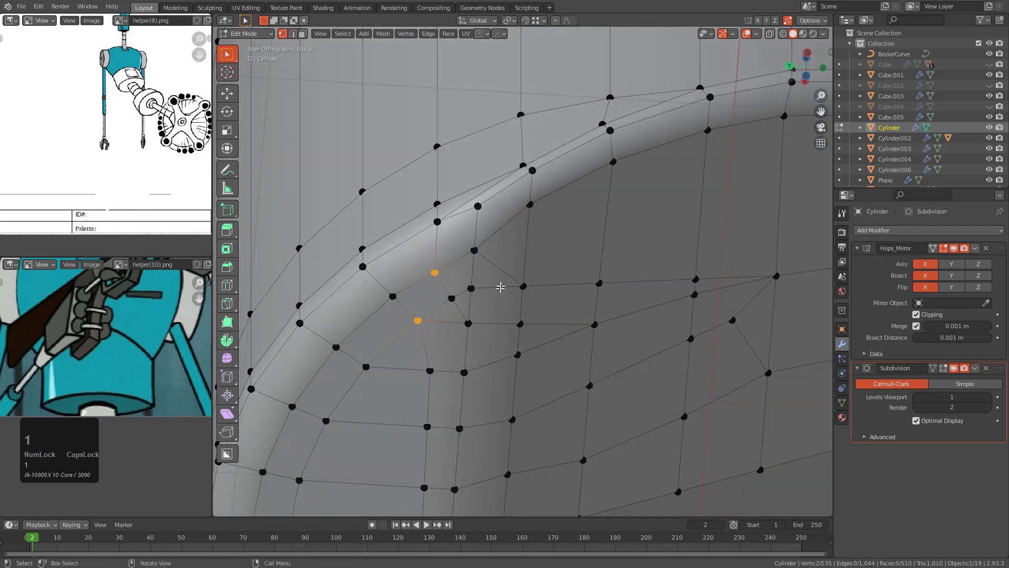
key(2)
click(506, 269)
key(ctrl+x)
key(Tab)
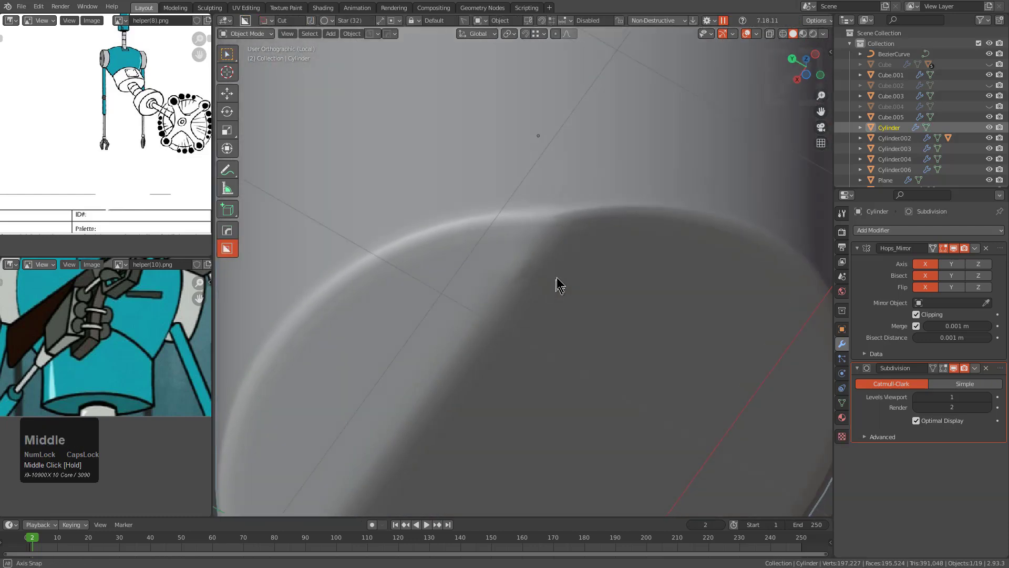
Step: Dissolve the leftover edge beneath the rim corner and slide the short vertical edge sideways to even the faces
key(Tab)
scroll(558, 278, up, 4)
key(1)
key(2)
click(503, 272)
key(ctrl+x)
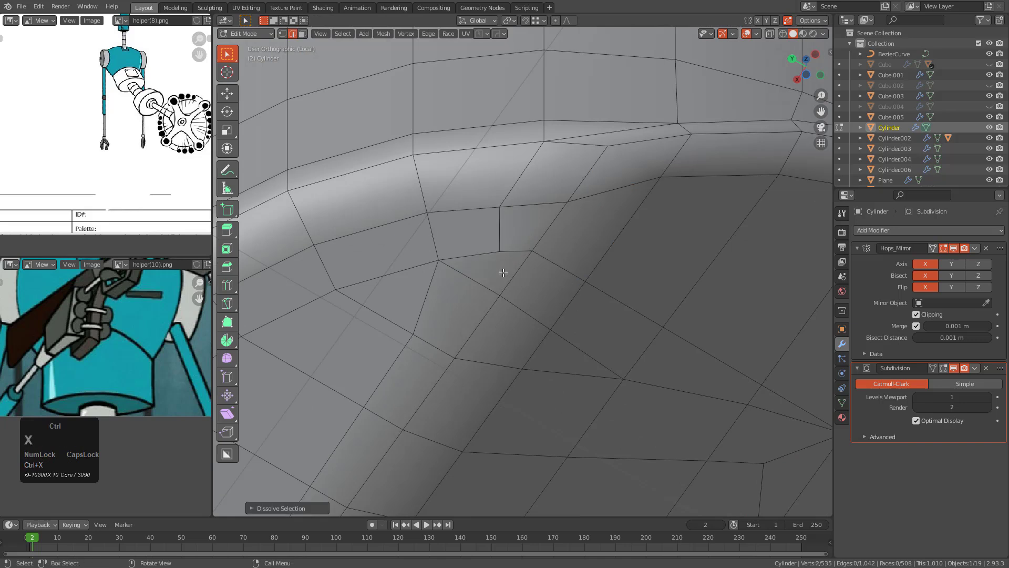
key(g)
key(g)
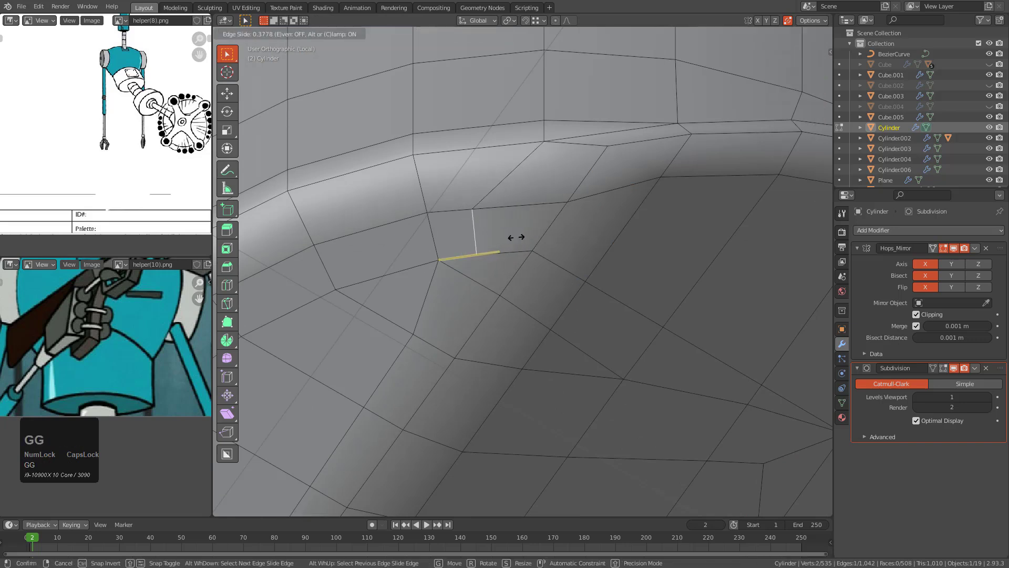
click(526, 237)
Step: Slide the individual vertices at both ends of the short edge to balance the spacing beneath the rim
key(1)
click(487, 254)
key(g)
key(g)
click(438, 258)
key(g)
key(g)
click(490, 206)
click(482, 208)
key(g)
key(g)
click(494, 208)
Step: Check the smoothed rim corner in Object Mode and turn on the wireframe display in the viewport
key(Tab)
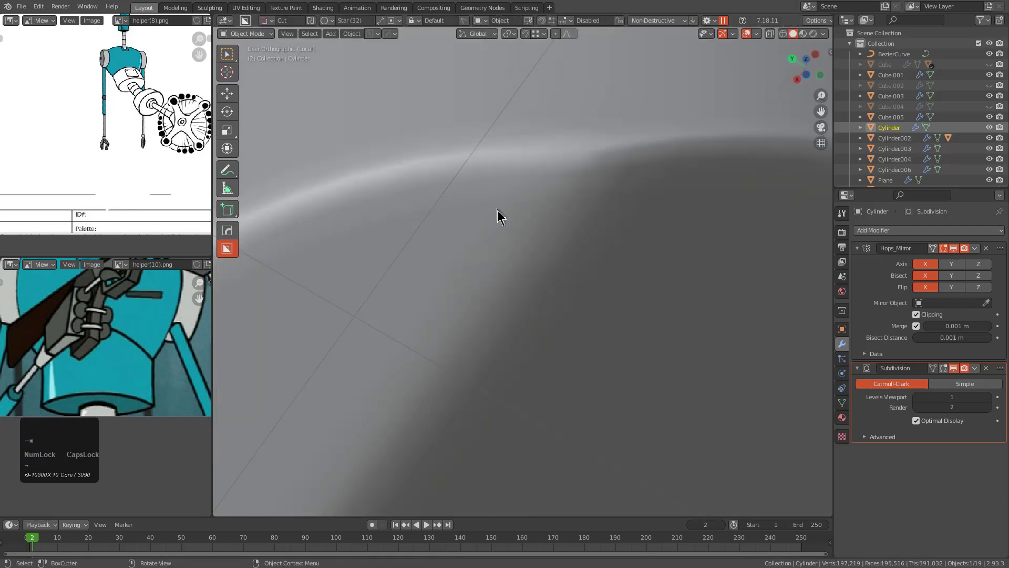
scroll(523, 273, down, 5)
middle_drag(522, 272, 462, 323)
scroll(518, 289, up, 1)
key(alt+v)
click(505, 304)
Step: Slide the slanted run of edges near the middle of the cut surface to even out the surrounding grid
key(2)
click(478, 297)
scroll(478, 296, up, 1)
middle_drag(477, 295, 467, 278)
key(g)
key(g)
click(508, 296)
scroll(509, 296, down, 3)
middle_drag(509, 296, 502, 289)
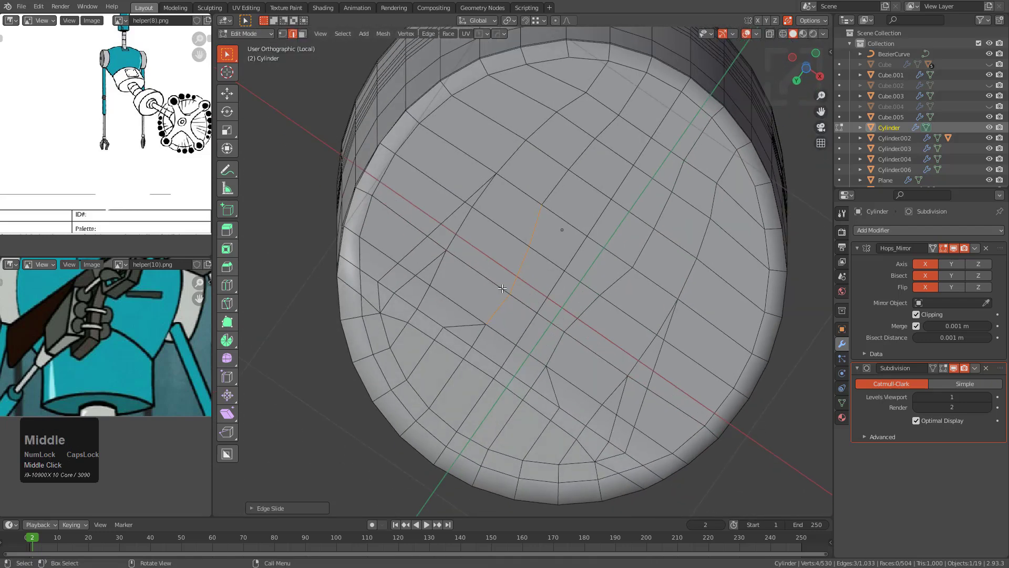
key(g)
key(g)
click(595, 293)
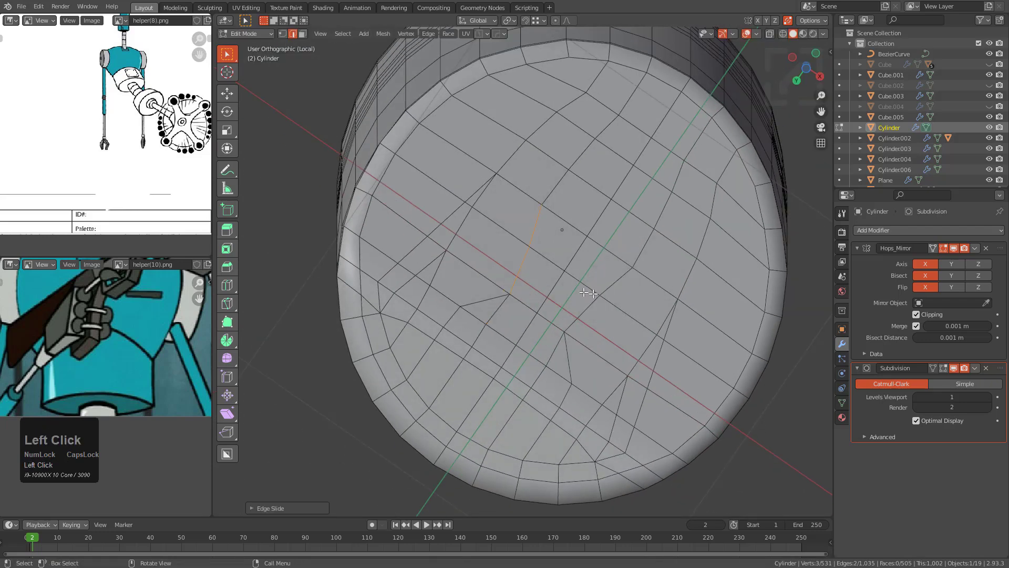
Step: Add a centred edge loop through the crowded strip beside the slanted edges and scale its short edge
scroll(595, 294, up, 2)
key(ctrl+r)
click(469, 313)
right_click(469, 313)
click(468, 313)
key(s)
click(514, 306)
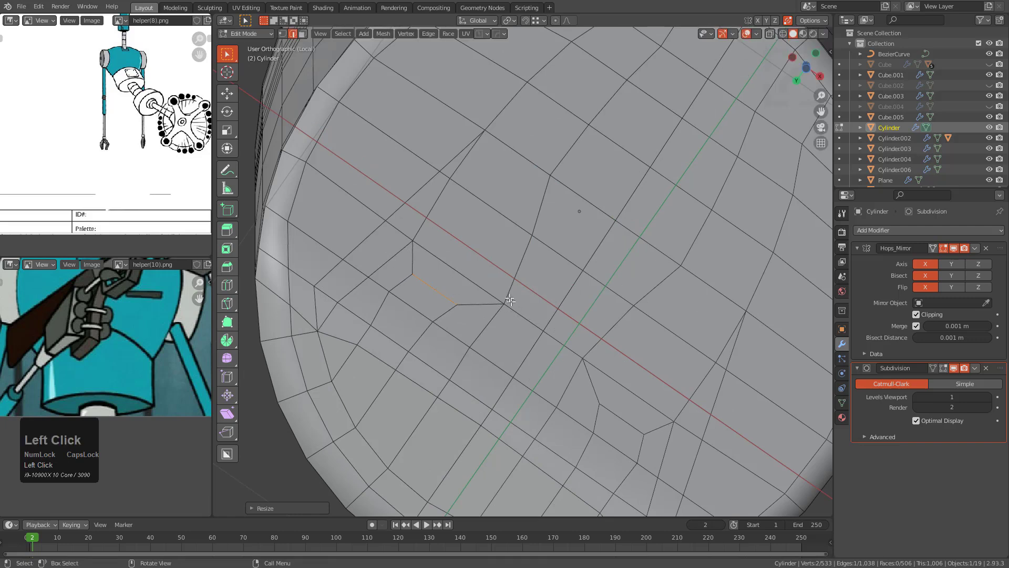
Step: Add a second short edge loop above the slanted edges and slide its vertices to even the spacing
click(536, 209)
right_click(548, 213)
key(g)
click(507, 204)
click(450, 178)
key(g)
key(g)
click(460, 196)
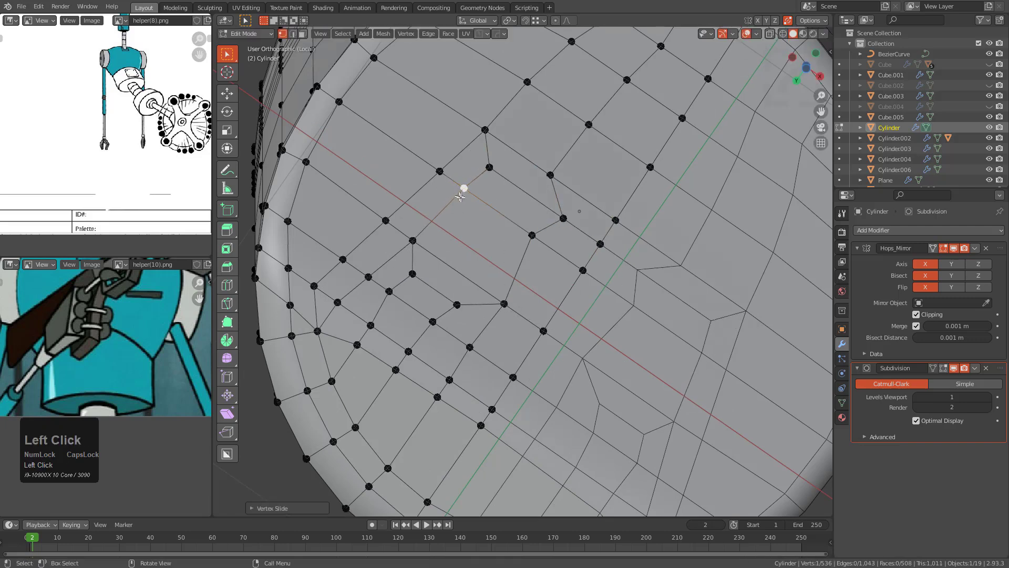
key(g)
key(g)
click(542, 200)
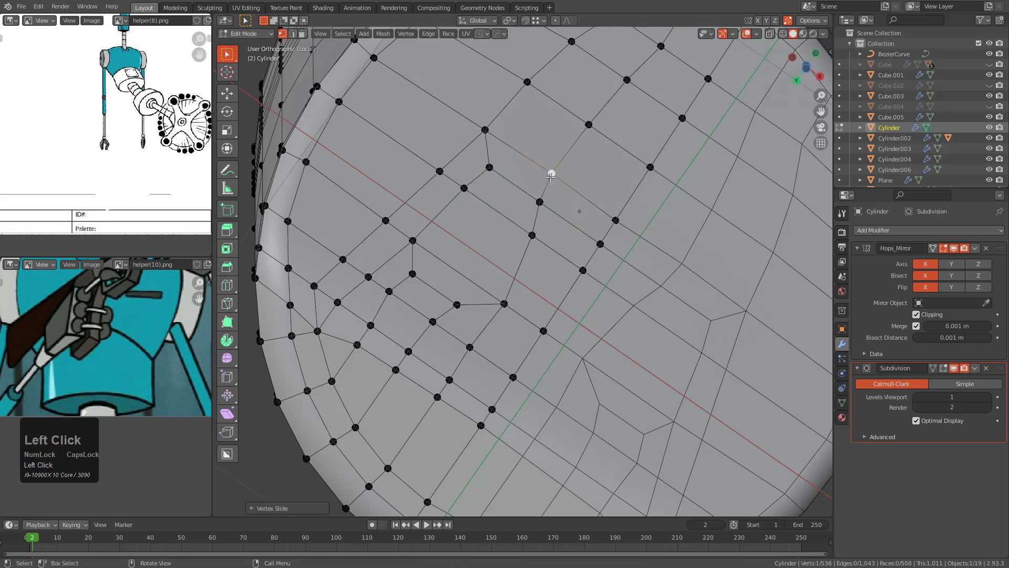
Step: Return to Object Mode, leave local view to show the whole model, and select Cylinder.002 at the jaw hinge
key(Tab)
scroll(546, 227, down, 4)
middle_drag(547, 228, 490, 294)
scroll(522, 260, up, 3)
key(KP_Divide)
scroll(522, 259, down, 1)
scroll(545, 364, up, 1)
click(553, 368)
shift+middle_drag(557, 368, 544, 357)
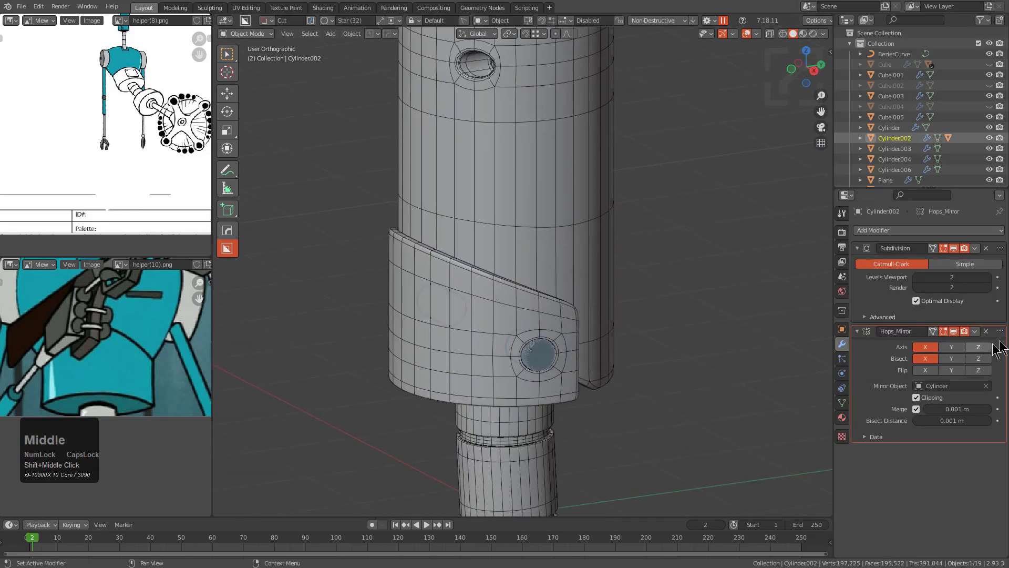
Step: Move the Hops_Mirror modifier above Subdivision on the jaw hinge Cylinder.002 and on the next mirrored part
drag(999, 332, 992, 237)
click(689, 289)
middle_drag(537, 346, 607, 367)
scroll(620, 323, down, 2)
scroll(622, 331, down, 2)
click(606, 366)
drag(1001, 347, 986, 262)
Step: Move the Subdivision modifier below Hops_Mirror on the grooved arm ring Cylinder.006, and deselect it
middle_drag(656, 349, 571, 401)
scroll(604, 379, down, 3)
scroll(570, 401, up, 5)
click(562, 393)
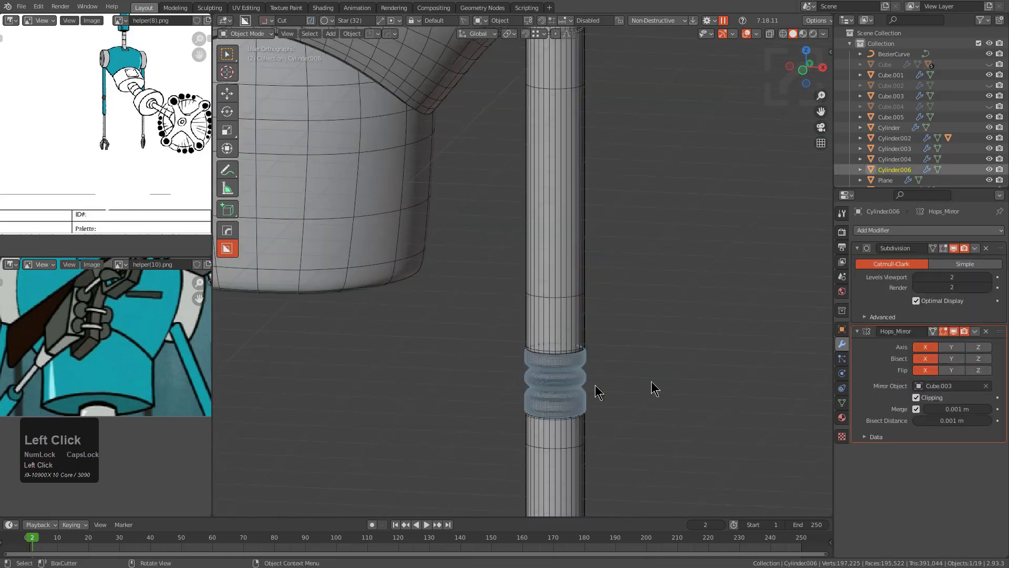
drag(1001, 248, 984, 456)
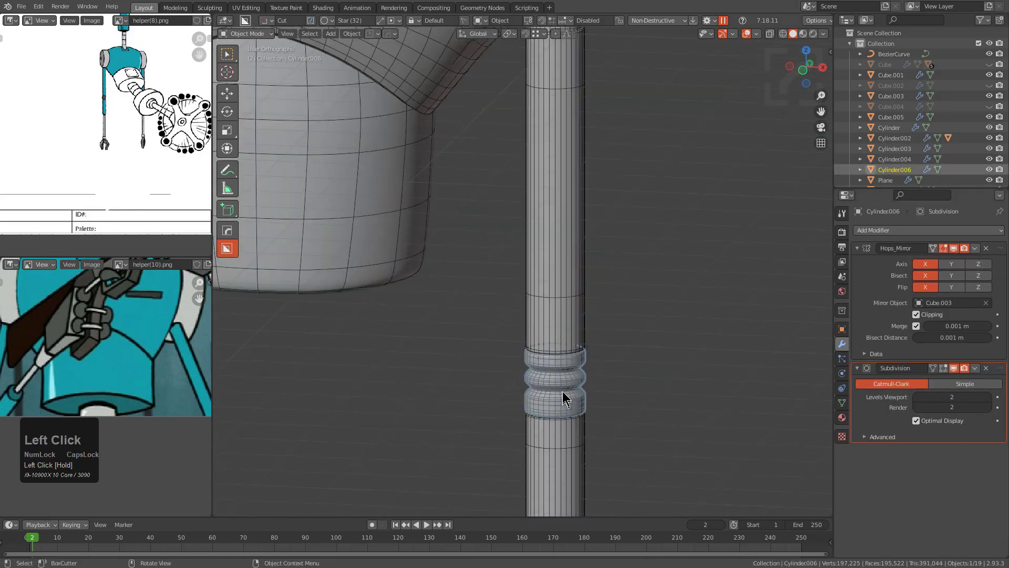
scroll(552, 394, down, 5)
key(alt+a)
Step: Place the Subdivision modifier after the mirror on both claw halves and on the pivot pin Plane.002
scroll(526, 392, down, 2)
shift+middle_drag(470, 383, 472, 327)
shift+middle_drag(463, 363, 450, 344)
scroll(458, 309, up, 7)
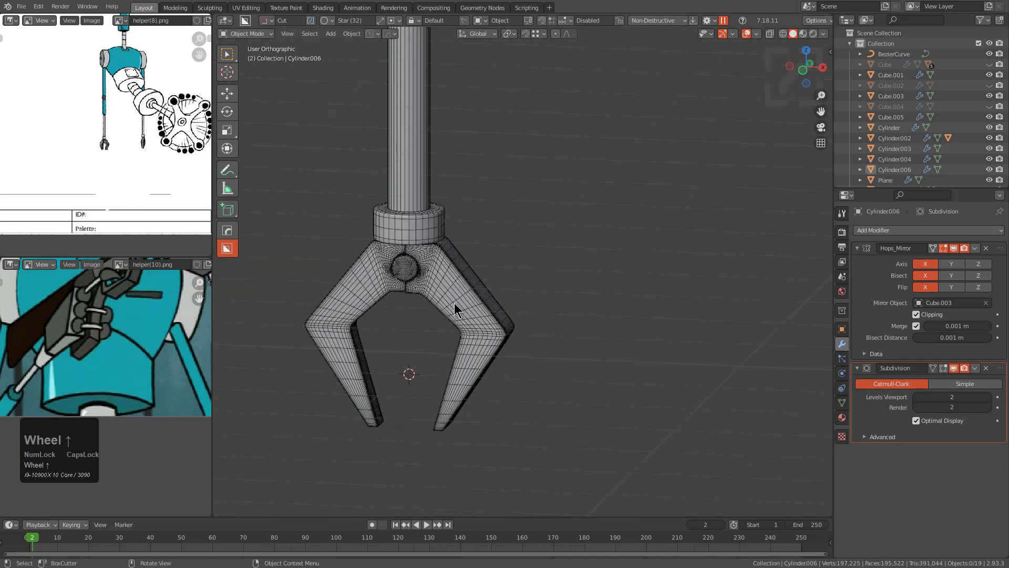
click(458, 309)
drag(1001, 369, 993, 488)
click(317, 283)
drag(1001, 376, 1000, 520)
click(341, 269)
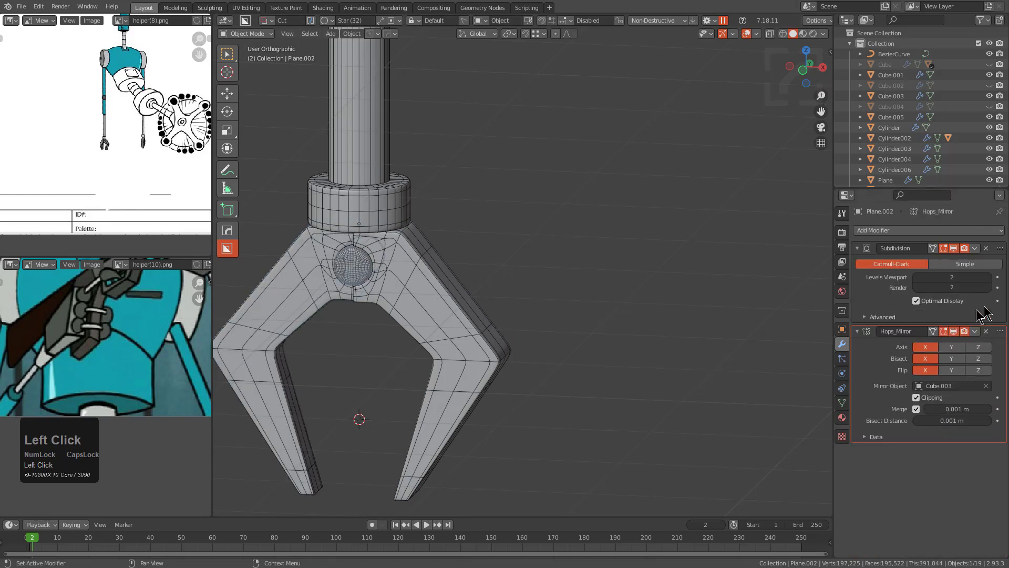
drag(1004, 262, 1000, 379)
Step: Check the modifier order of Circle_Plate.001_Piece_Piece at the claw, and examine the wireframe of the arms, torso and head
scroll(375, 259, down, 2)
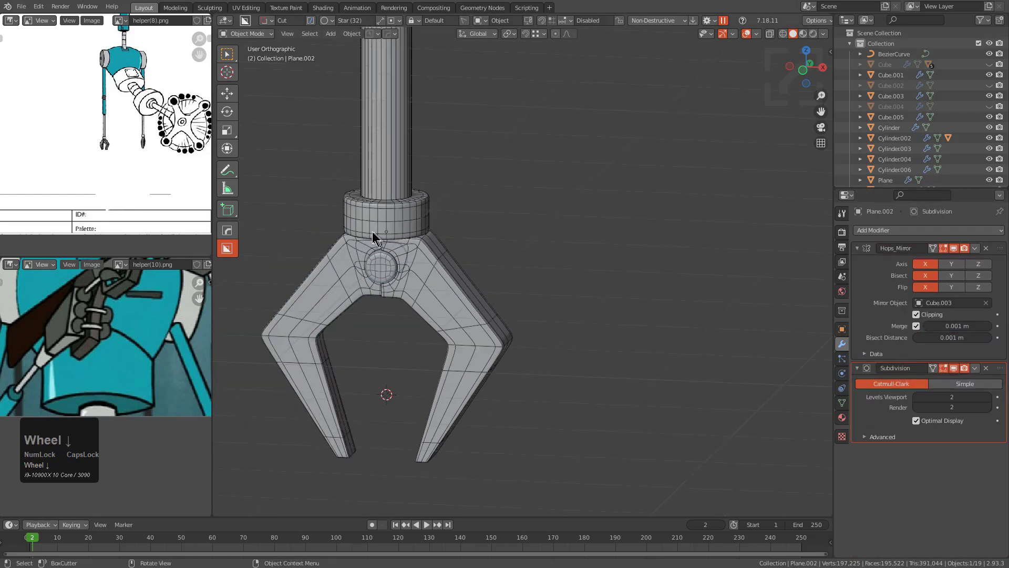
shift+middle_drag(375, 258, 473, 342)
scroll(474, 342, up, 1)
click(486, 370)
scroll(500, 351, down, 5)
shift+middle_drag(557, 146, 543, 340)
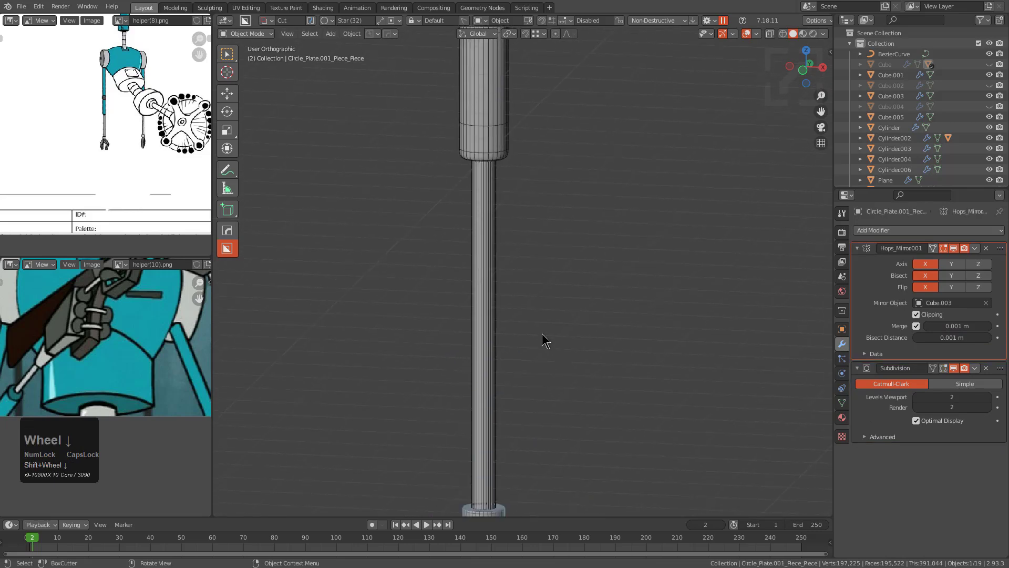
scroll(543, 340, down, 3)
key(alt+a)
scroll(564, 225, down, 3)
scroll(631, 278, up, 5)
scroll(638, 275, down, 5)
middle_drag(637, 275, 582, 251)
shift+middle_drag(518, 225, 575, 316)
scroll(604, 245, down, 3)
scroll(589, 266, down, 1)
scroll(570, 282, up, 4)
scroll(495, 152, up, 2)
shift+middle_drag(496, 153, 535, 386)
scroll(547, 375, up, 6)
scroll(547, 382, down, 3)
shift+middle_drag(541, 347, 536, 232)
scroll(552, 295, down, 5)
mouse_move(572, 350)
shift+middle_down()
mouse_move(564, 237)
mouse_move(570, 339)
shift+middle_up()
scroll(565, 242, down, 2)
Step: Examine the whole robot with the viewport overlays hidden, and restore the overlays in front view
click(747, 34)
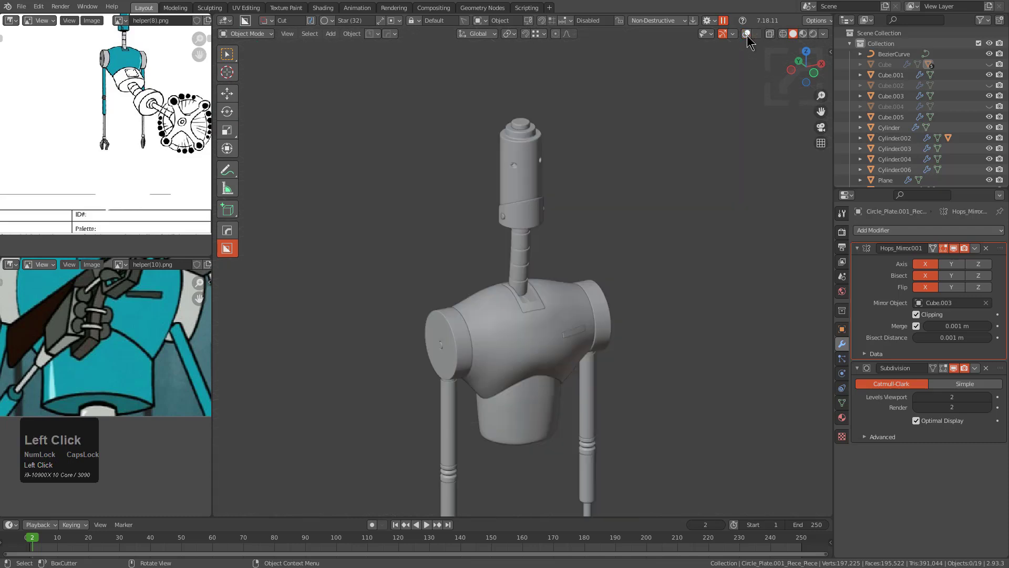
mouse_move(578, 294)
middle_down()
mouse_move(565, 257)
mouse_move(585, 278)
middle_up()
scroll(580, 273, down, 1)
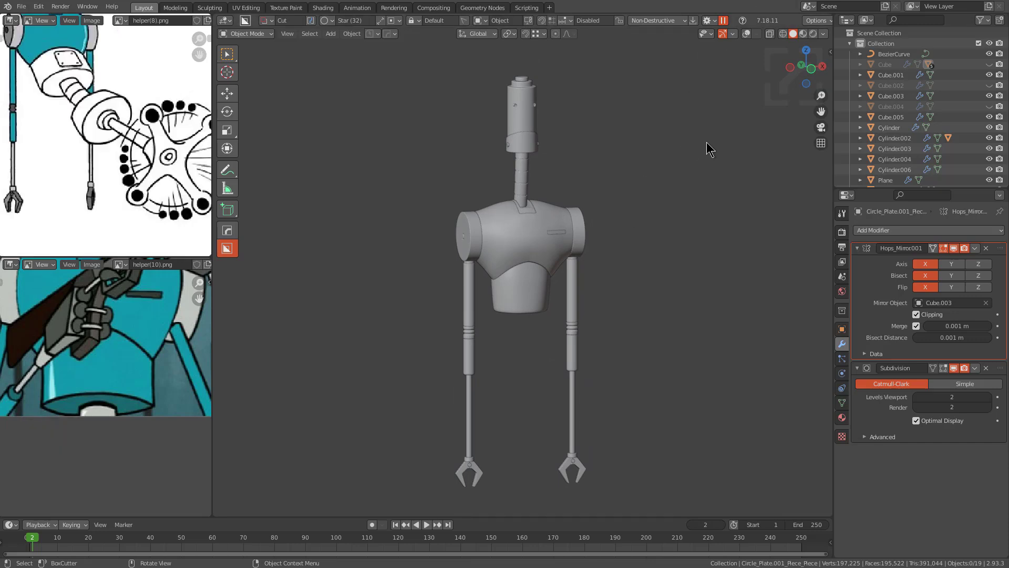
middle_drag(602, 237, 567, 244)
click(746, 34)
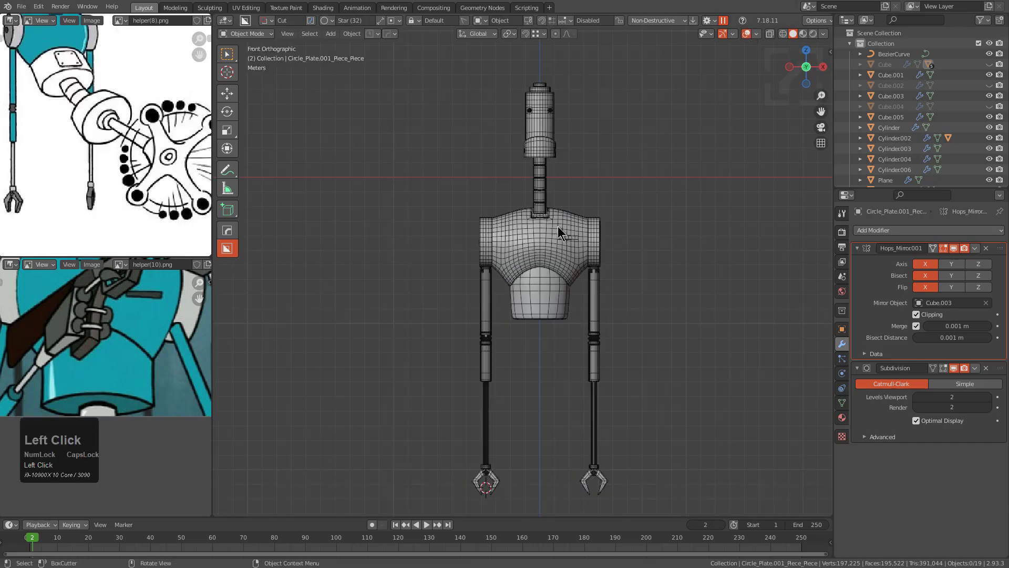
Step: Dissolve the horizontal edge loop in the upper part of the lower torso Cube.001, and return to Object Mode
scroll(620, 308, up, 8)
click(558, 295)
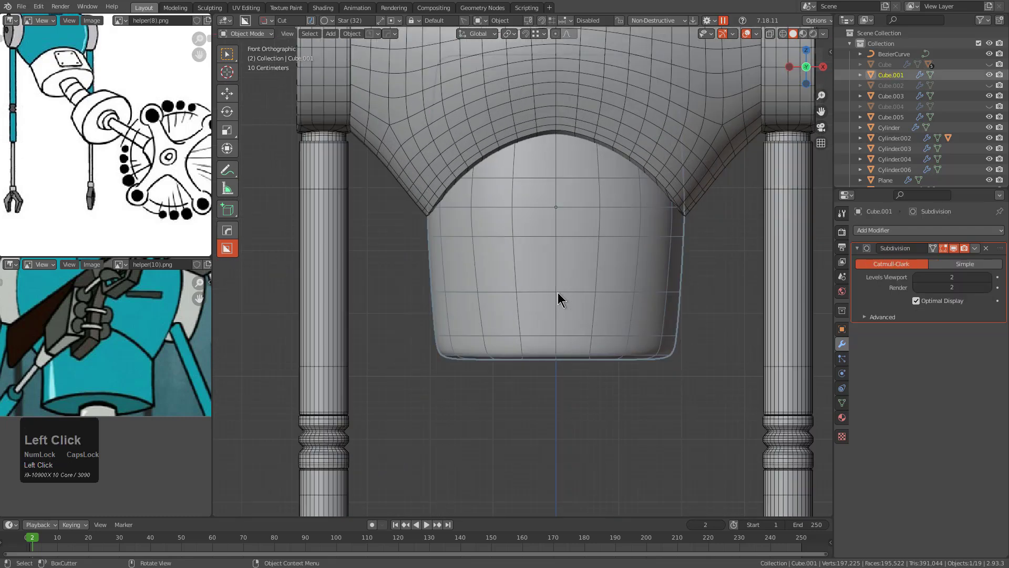
key(Tab)
key(alt+z)
alt+click(542, 213)
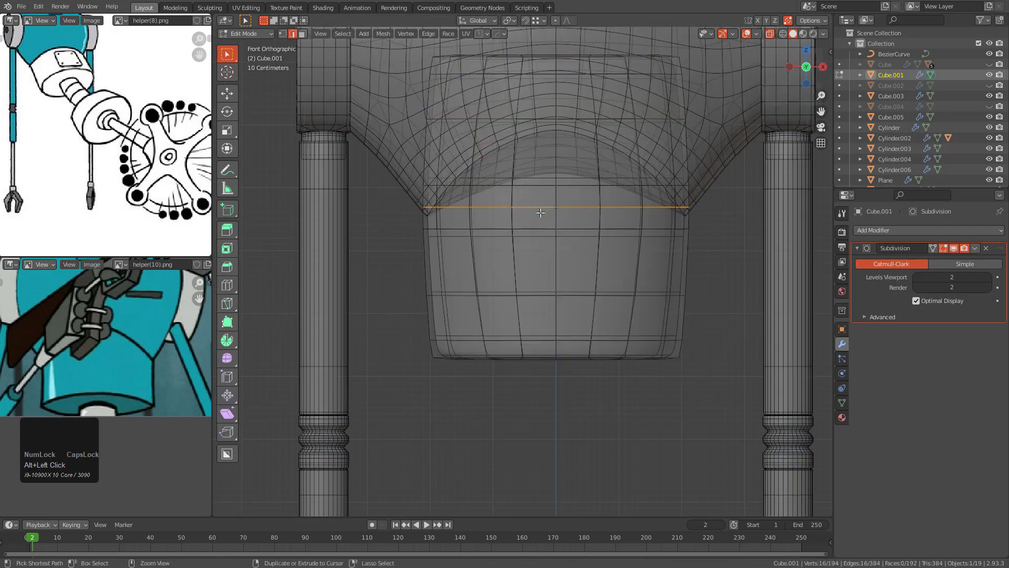
key(alt+z)
key(Tab)
scroll(551, 200, down, 3)
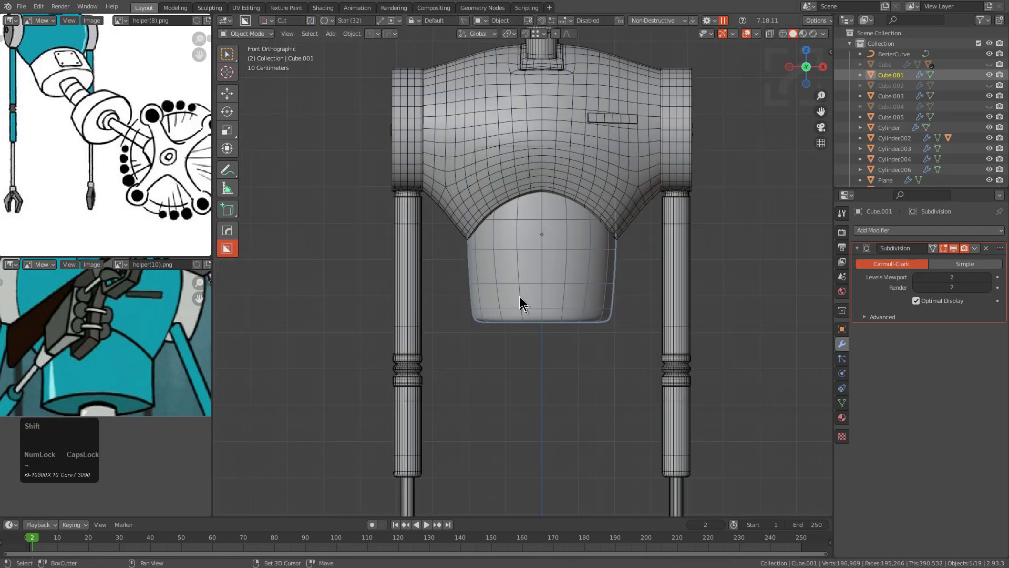
Step: Snap the 3D cursor to the centre vertex of the lower torso's underside, and return to Object Mode
shift+middle_drag(516, 294, 534, 256)
middle_drag(561, 299, 556, 210)
scroll(556, 220, up, 1)
key(Tab)
shift+middle_drag(589, 441, 583, 316)
scroll(583, 316, up, 2)
key(1)
key(ctrl+Tab)
click(689, 307)
scroll(539, 237, down, 5)
alt+middle_drag(539, 236, 538, 313)
scroll(93, 117, up, 2)
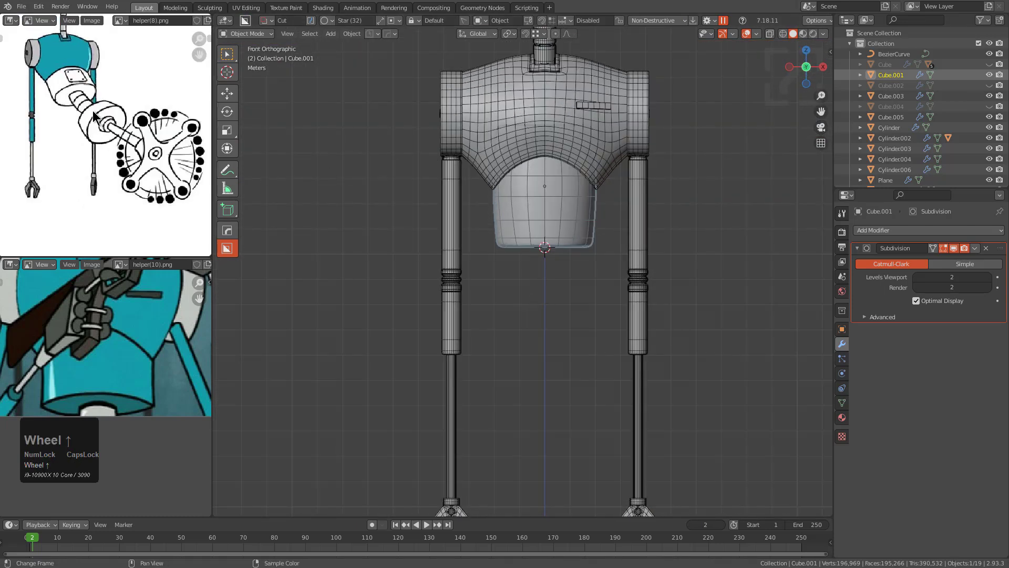
Step: Duplicate the segmented neck, remove the copy's modifier between Array and Subdivision, and move it below the lower torso
shift+middle_drag(598, 158, 564, 158)
click(560, 158)
key(shift+d)
right_click(635, 156)
click(986, 263)
key(g)
click(631, 407)
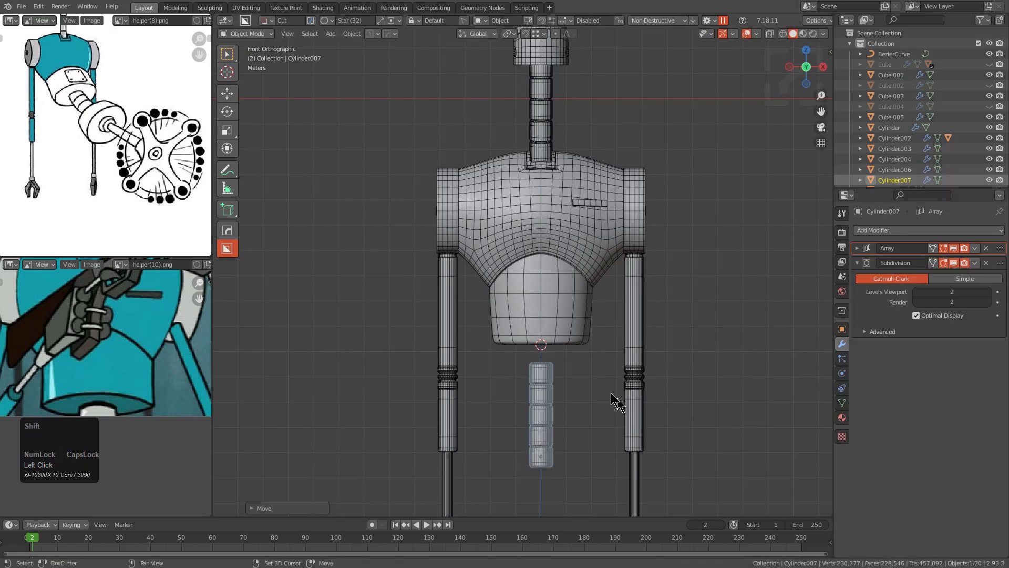
Step: Enlarge the duplicated segmented cylinder and turn it upside down with two 90° rotations
scroll(615, 363, up, 1)
key(s)
click(645, 316)
key(g)
key(z)
click(645, 317)
key(r)
key(KP_9)
key(KP_0)
click(645, 316)
key(shift+r)
Step: Move the segmented cylinder vertically and snap its upper end to the lower torso's underside
key(g)
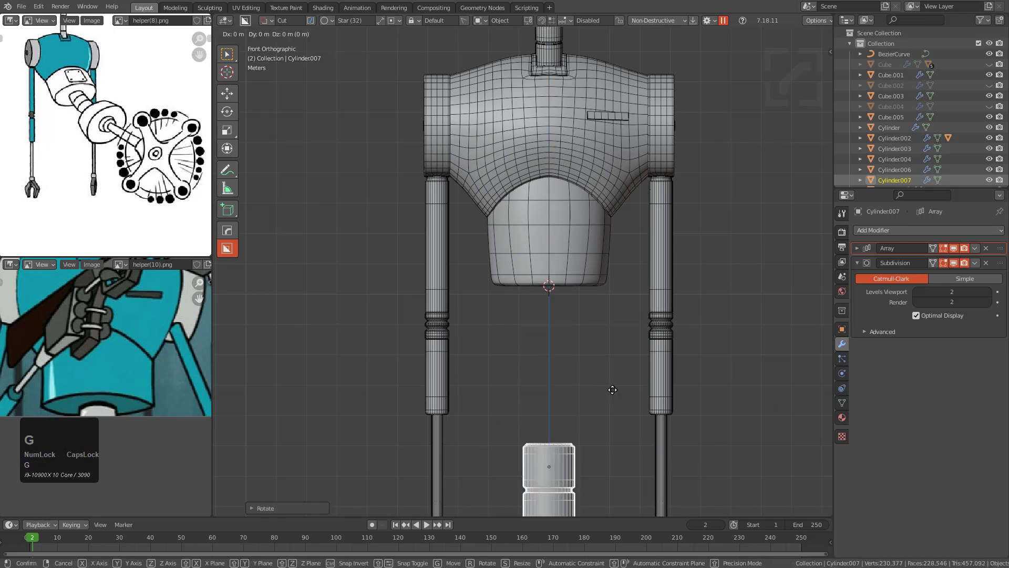
key(z)
ctrl+click(569, 288)
scroll(569, 289, down, 1)
shift+middle_drag(570, 358, 564, 321)
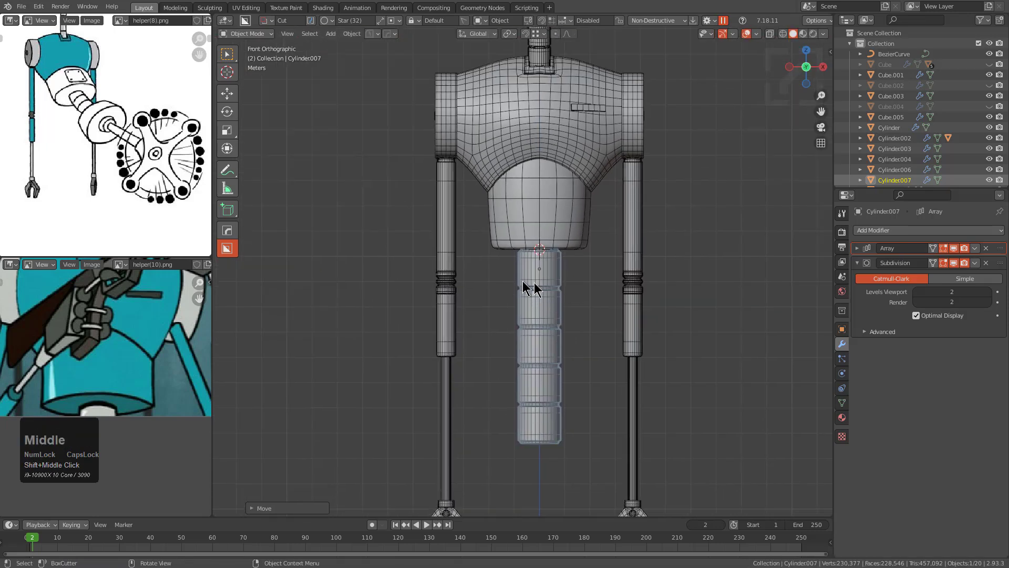
Step: Rescale the segmented cylinder and adjust its height along Z beneath the lower torso, and deselect it
scroll(519, 286, up, 1)
key(s)
click(574, 323)
scroll(575, 316, up, 2)
key(g)
key(z)
click(610, 305)
key(g)
key(z)
click(602, 235)
scroll(591, 263, down, 4)
shift+middle_drag(590, 263, 578, 234)
scroll(152, 247, down, 1)
scroll(139, 323, down, 3)
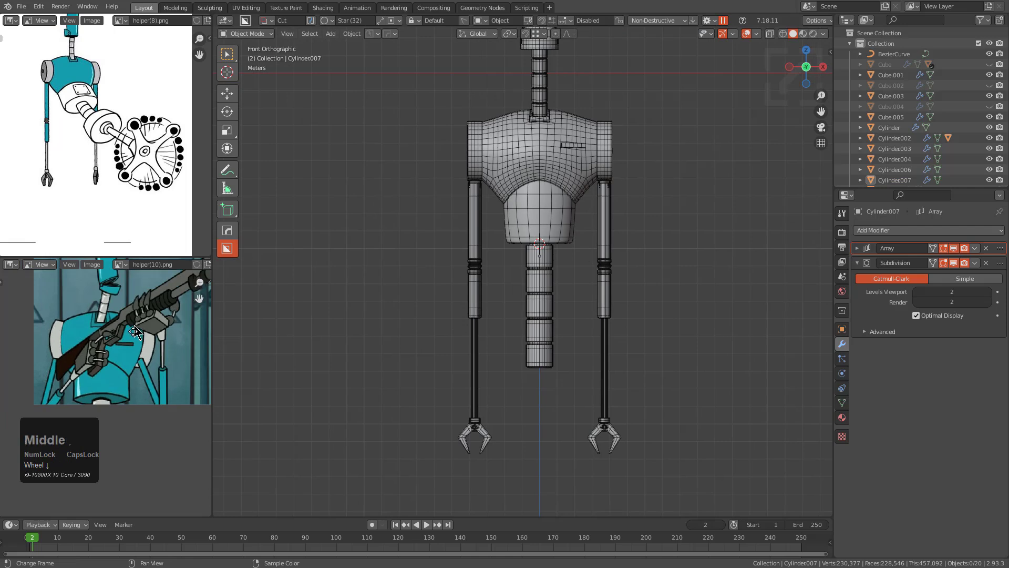
Step: Open helper(12).png as the lower reference image and frame the robot's head, neck and torso in it
middle_drag(139, 323, 136, 348)
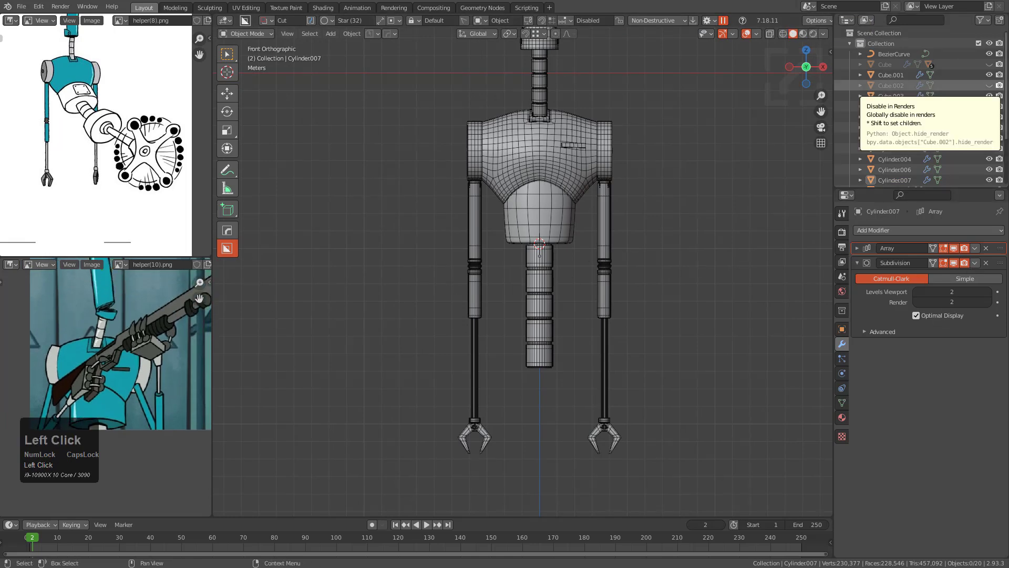
drag(225, 313, 137, 371)
scroll(162, 352, up, 3)
middle_drag(74, 323, 105, 402)
scroll(140, 364, up, 1)
middle_drag(140, 365, 125, 408)
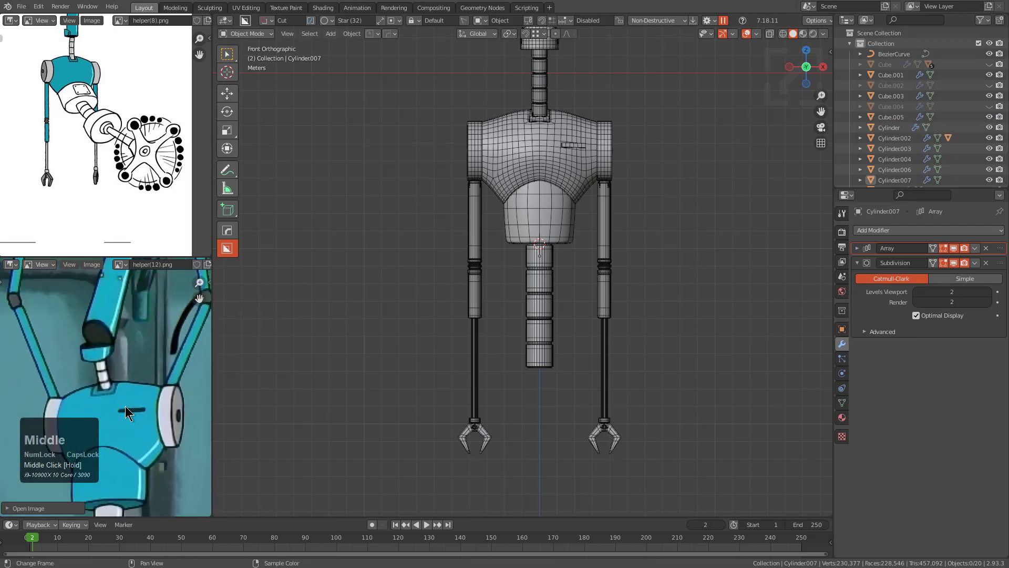
scroll(123, 401, down, 1)
middle_click(123, 402)
Step: Isolate the head's main Cylinder in local view and enter face editing at its diagonal cut
shift+middle_drag(513, 209, 471, 373)
scroll(496, 184, up, 2)
click(496, 184)
click(487, 135)
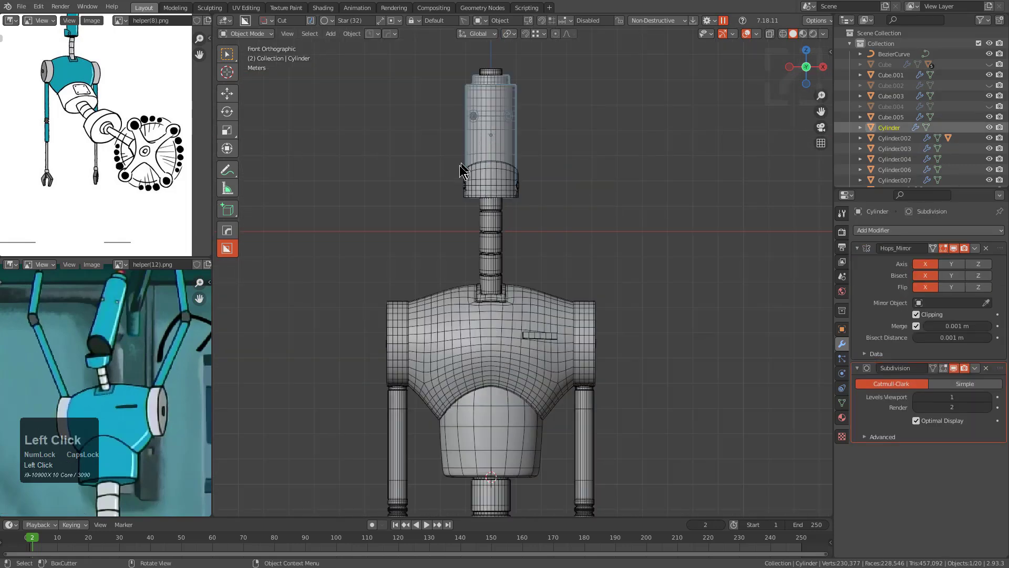
key(KP_Divide)
key(Tab)
key(KP_Decimal)
scroll(520, 282, up, 3)
scroll(583, 240, up, 4)
middle_drag(537, 304, 407, 242)
scroll(583, 240, up, 2)
key(3)
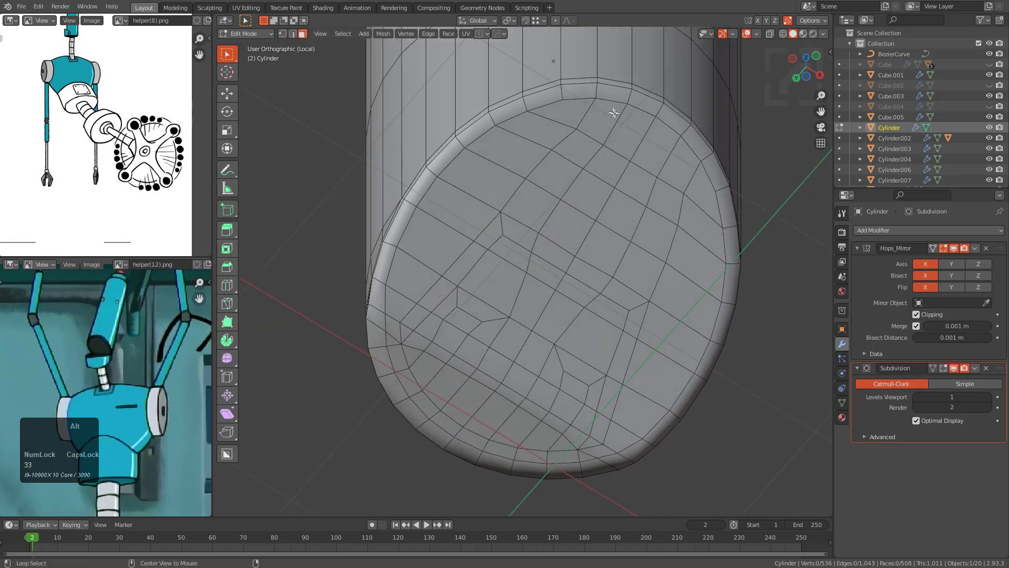
Step: Select the unmirrored half of the cut's inner faces and extrude them about 0.7 m into the cylinder along global Z
mouse_move(610, 173)
mouse_down()
mouse_move(555, 188)
mouse_move(487, 293)
mouse_move(450, 308)
mouse_up()
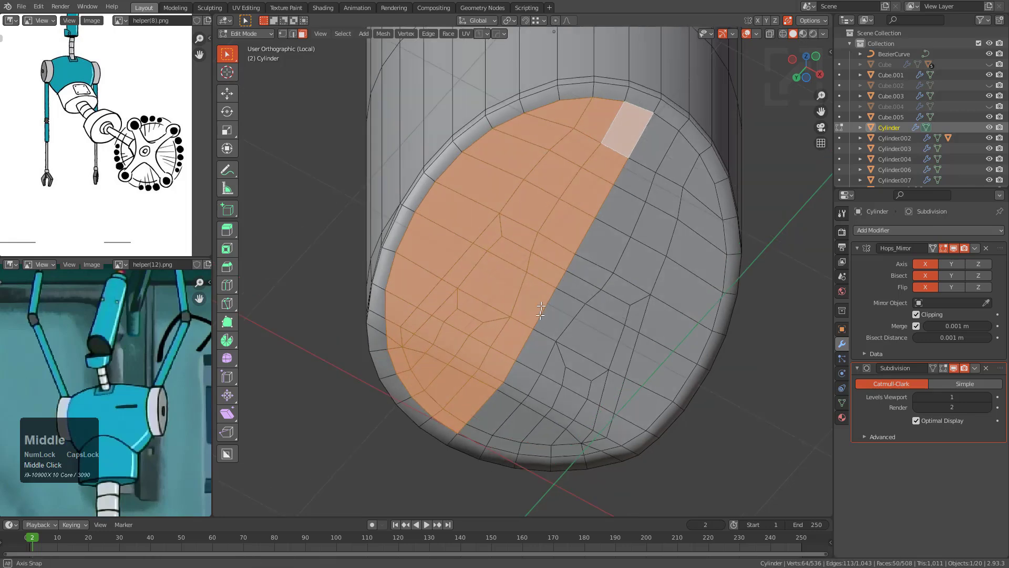
middle_drag(542, 300, 548, 351)
key(e)
key(z)
key(z)
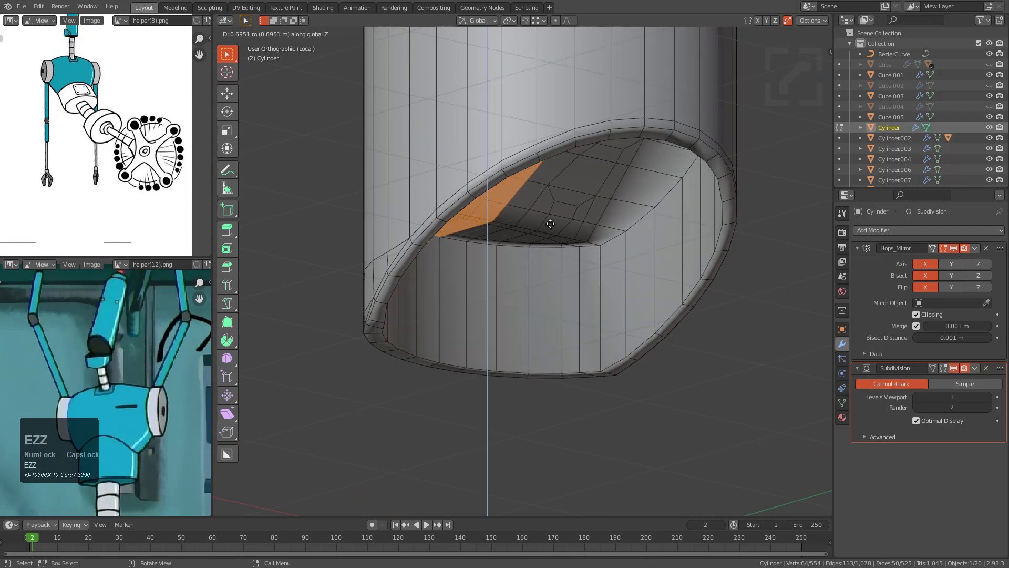
click(550, 225)
Step: Flatten the extruded recess faces by scaling them to 0 on Z, and shift them along Z
middle_drag(527, 284, 459, 293)
key(s)
key(z)
key(0)
key(KP_Enter)
key(g)
key(z)
click(527, 234)
Step: Merge the flattened recess floor into a single face and add a support edge loop around the recess wall near it
key(s)
key(KP_Enter)
scroll(459, 293, up, 1)
key(f)
key(g)
right_click(527, 300)
middle_drag(527, 299, 542, 267)
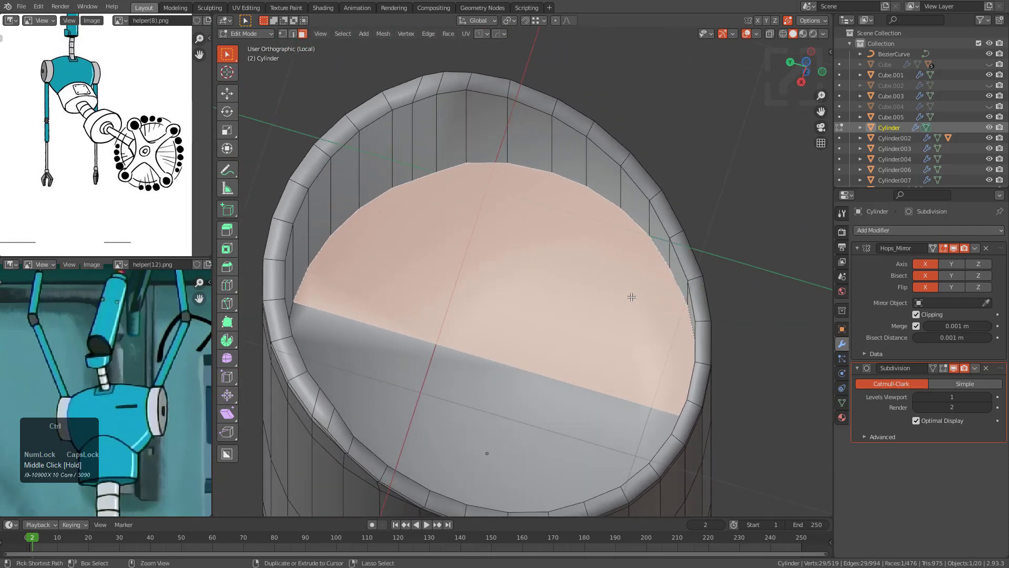
click(657, 301)
Step: Knife-cut a horizontal support line across the cylinder wall below the cut's high end with a box about 1.02 by 0.275, and dissolve surplus edges
middle_drag(657, 301, 465, 283)
scroll(466, 283, down, 2)
alt+click(642, 250)
key(2)
alt+click(642, 250)
alt+middle_drag(608, 251, 617, 247)
key(alt+z)
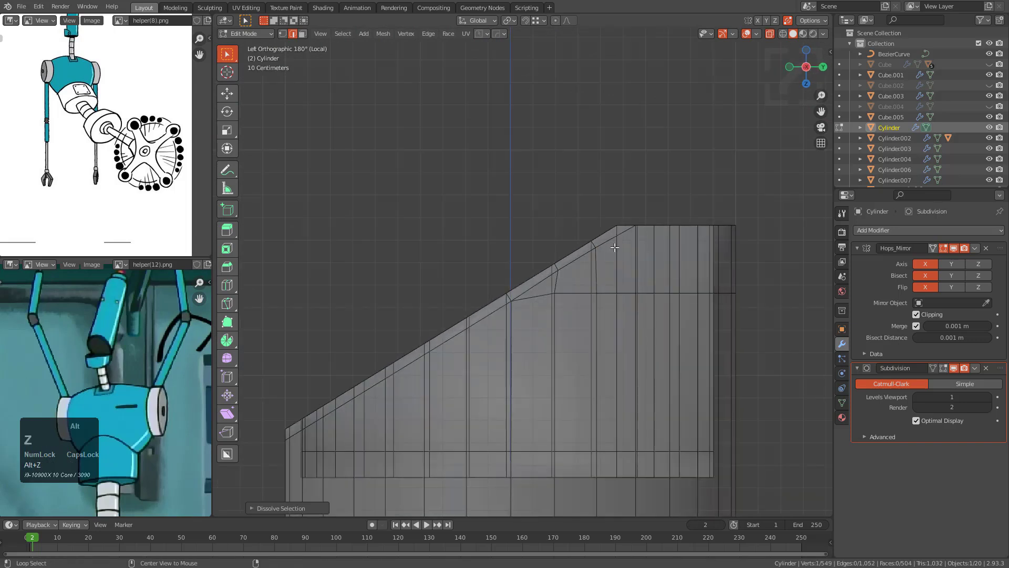
key(alt+w)
drag(774, 186, 545, 248)
key(ctrl+x)
key(alt+z)
Step: Slide the stray vertices of the new support line along their edges onto neighbouring vertices below the diagonal rim
shift+middle_drag(612, 263, 553, 294)
scroll(529, 266, up, 4)
key(1)
scroll(553, 294, up, 2)
key(g)
key(g)
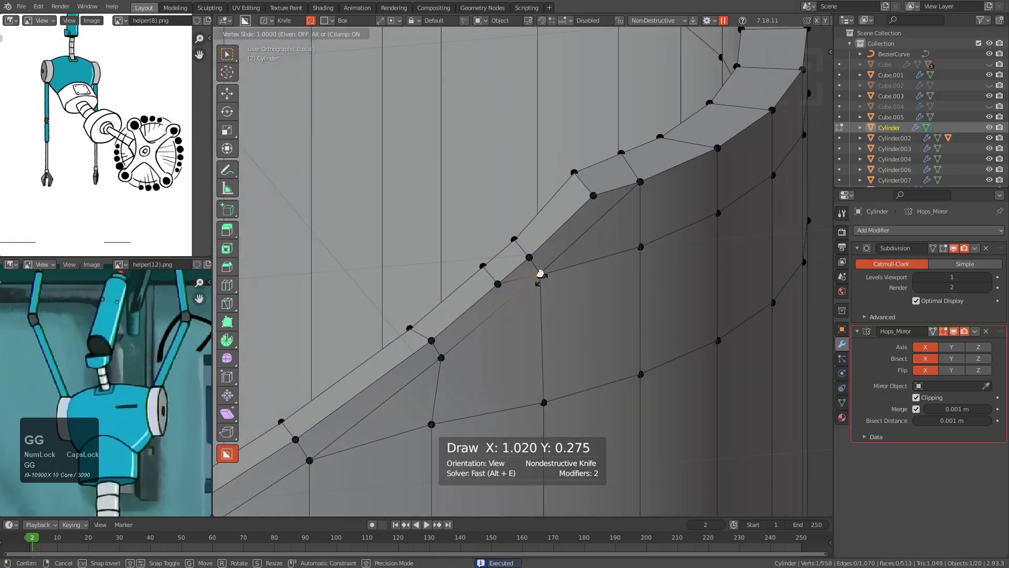
click(539, 275)
scroll(540, 275, up, 4)
click(559, 284)
key(g)
key(g)
click(563, 273)
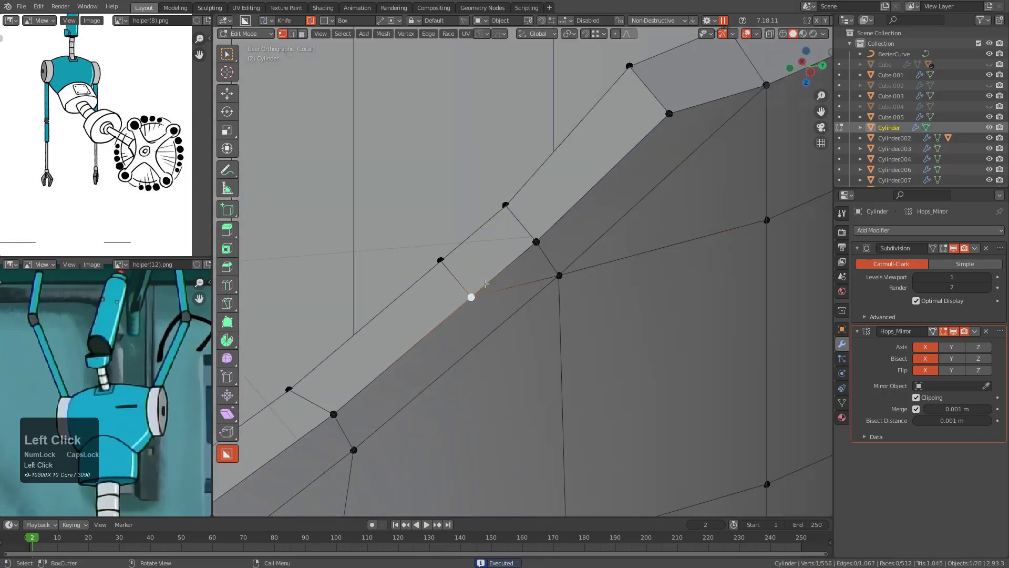
Step: Slide the redundant rim vertex beside the support line along the rim onto its neighbouring vertex
key(g)
key(g)
click(513, 234)
middle_drag(512, 234, 484, 284)
scroll(504, 317, up, 3)
click(540, 307)
key(g)
key(g)
right_click(541, 302)
Step: Cut a support edge loop into the inner recess wall below the rim so it continues the existing support line
scroll(528, 308, down, 6)
shift+middle_drag(484, 284, 474, 239)
click(540, 307)
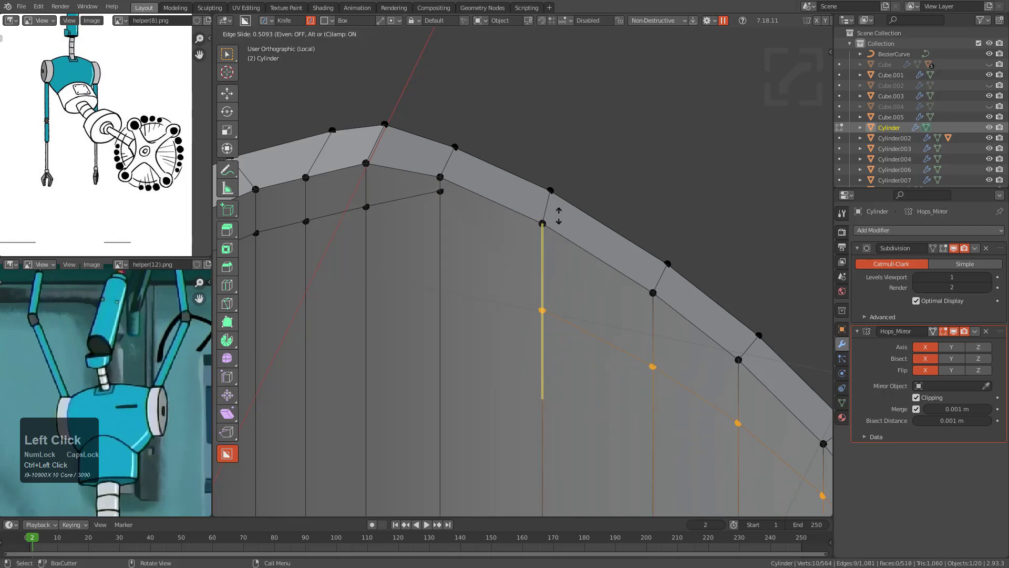
click(534, 235)
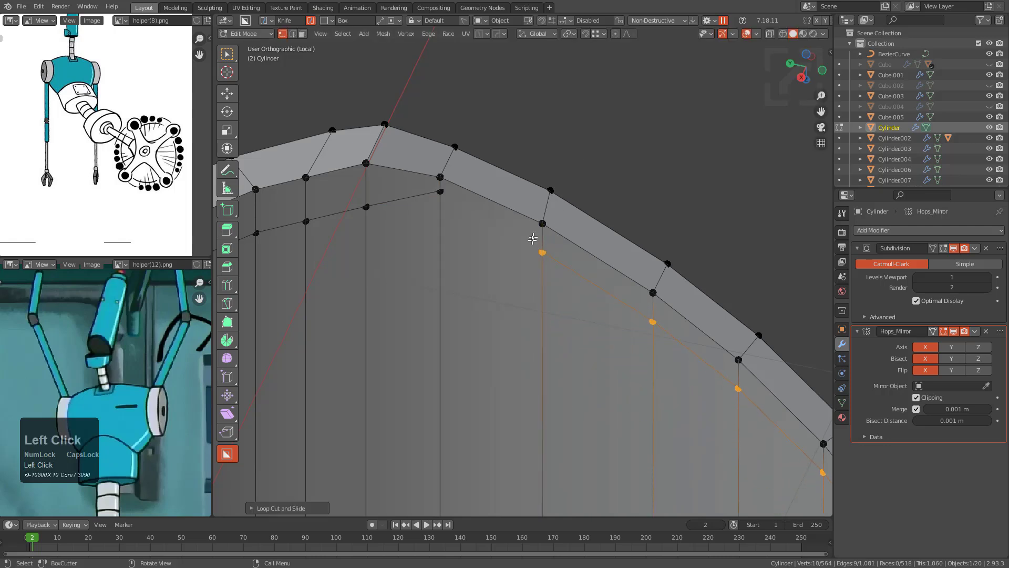
key(g)
key(g)
click(445, 212)
Step: Slide the full inner-wall support loop closer to the rim, using the Even and Flipped slide options
alt+click(462, 216)
key(g)
key(g)
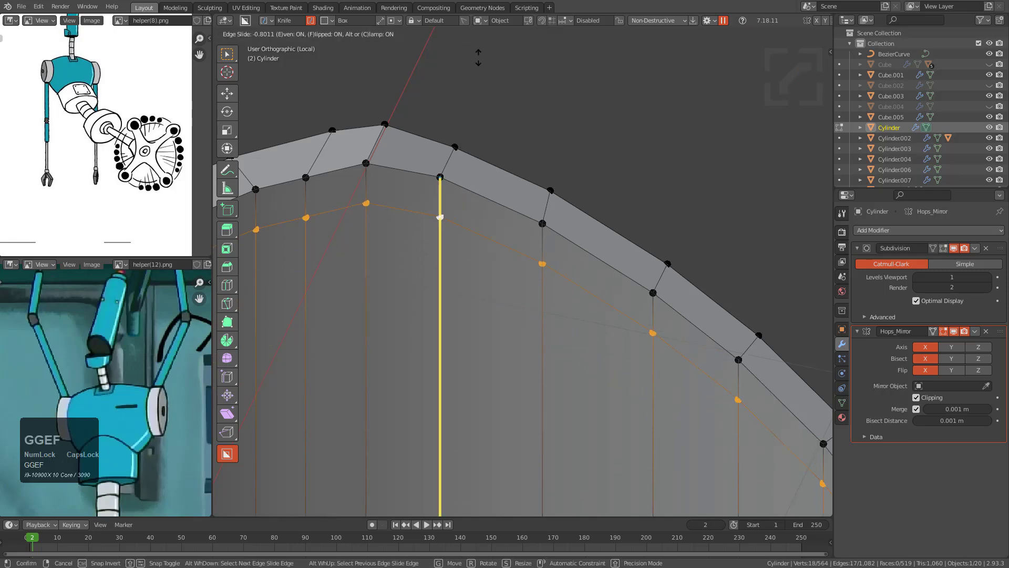
click(440, 200)
Step: Slide a vertex of the outer wall's support line along its edge beneath the diagonal rim
scroll(494, 165, down, 4)
middle_drag(494, 165, 437, 180)
scroll(611, 251, up, 4)
scroll(611, 252, up, 3)
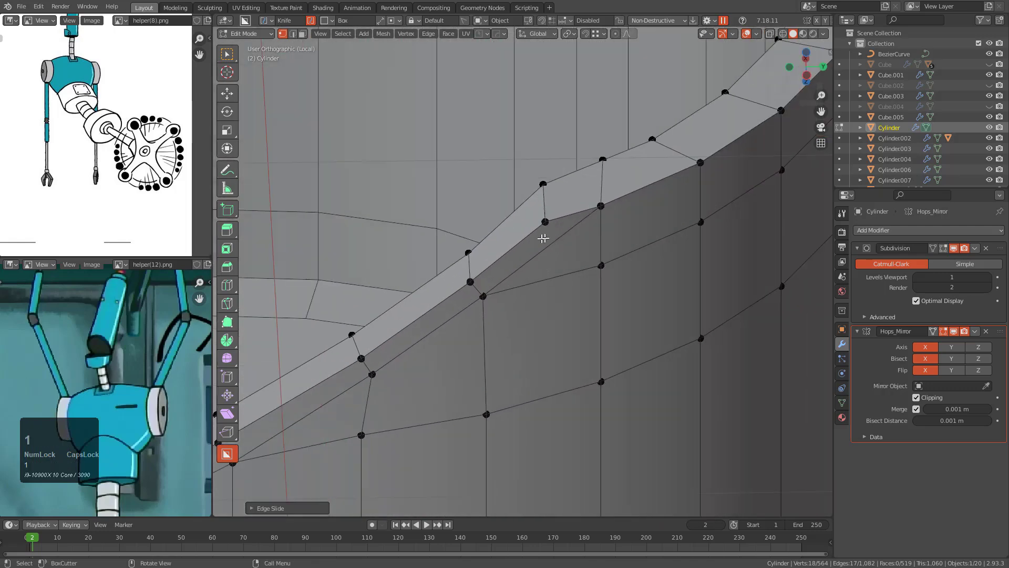
scroll(512, 282, down, 3)
key(g)
key(g)
click(434, 367)
Step: Add a level edge loop around the cylinder's outer wall below the diagonal rim and shift it along Z
scroll(457, 357, down, 3)
key(ctrl+r)
click(473, 394)
key(s)
key(2)
key(KP_Enter)
key(g)
key(z)
click(490, 380)
Step: Slide the vertex near the lower end of the horizontal support line to even out its spacing on the outer wall
scroll(467, 372, up, 2)
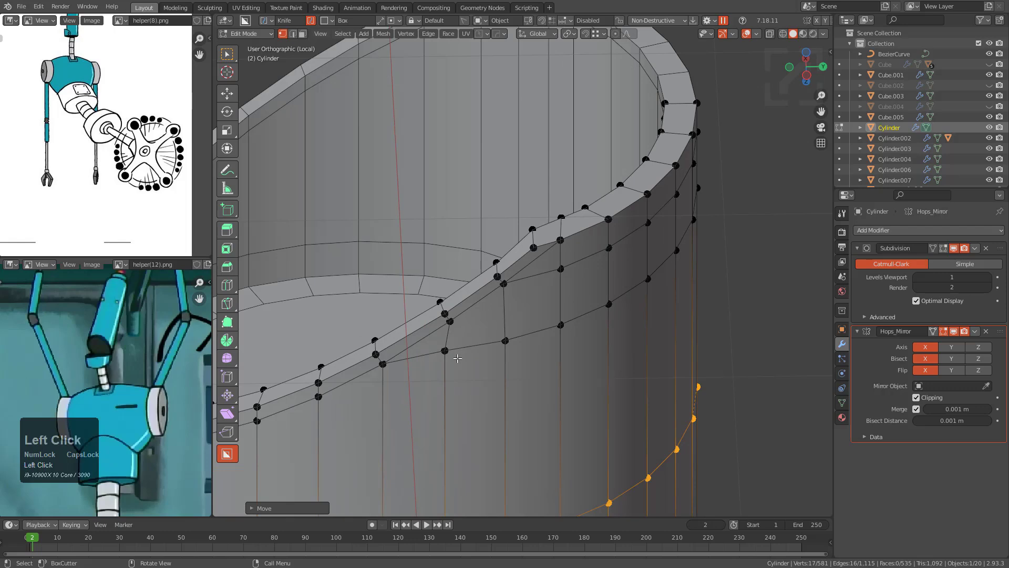
scroll(469, 353, down, 2)
key(g)
key(g)
click(446, 365)
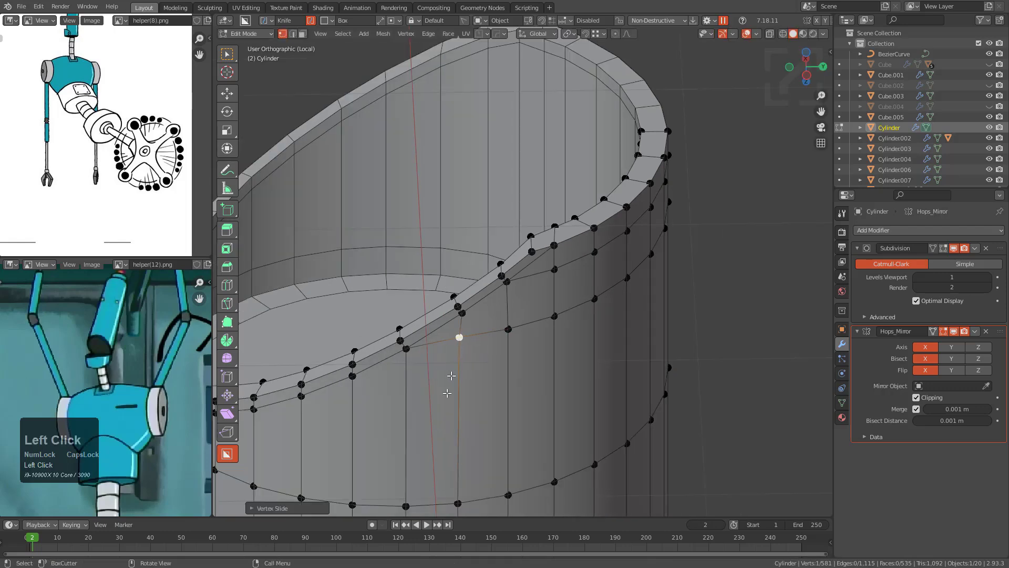
Step: Move the level outer-wall edge loop to just beneath the low side of the diagonal rim
scroll(429, 355, down, 2)
middle_drag(429, 356, 635, 193)
scroll(635, 194, up, 2)
alt+click(561, 367)
key(g)
click(559, 366)
middle_drag(559, 367, 558, 385)
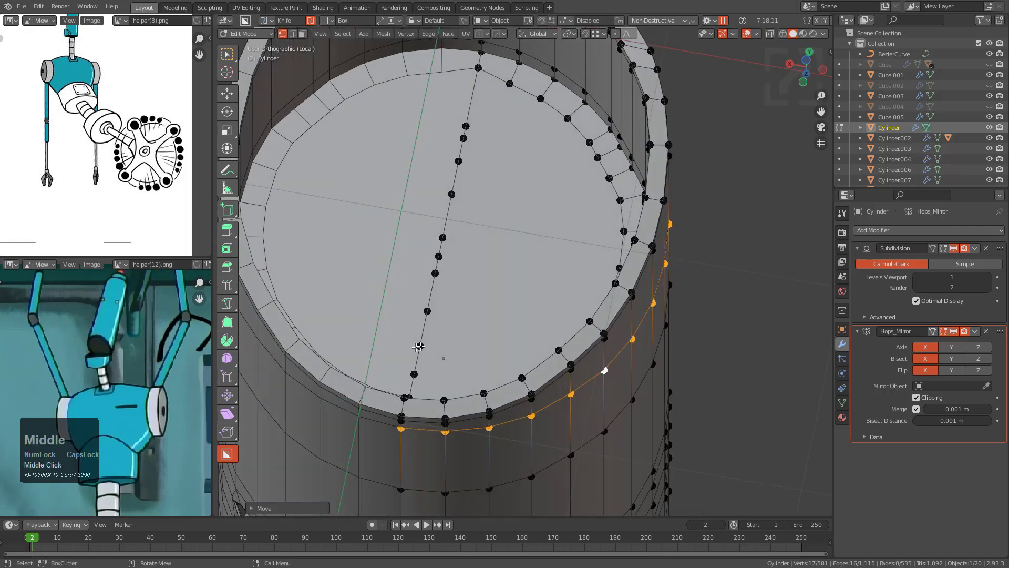
Step: Remove the extra vertices along the recess floor's mirror seam and delete the single floor face
middle_drag(416, 347, 410, 364)
middle_drag(498, 136, 394, 124)
key(g)
click(367, 117)
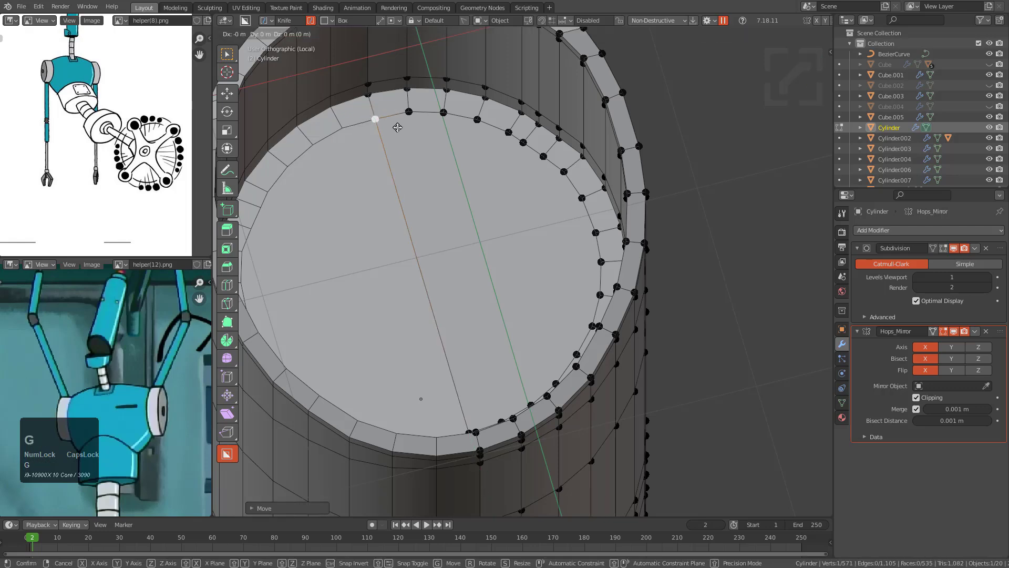
middle_drag(396, 125, 416, 149)
click(468, 224)
key(x)
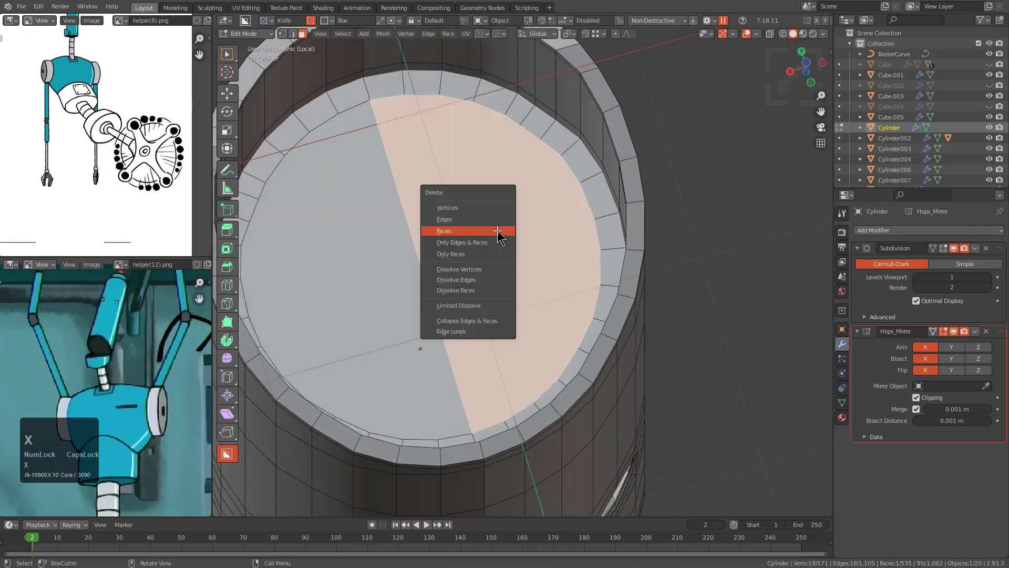
click(488, 233)
Step: Refill the recess floor with strips of faces between opposite border edges and add a centred loop cut across them
key(2)
middle_drag(423, 162, 720, 298)
key(ctrl+z)
middle_drag(704, 277, 596, 265)
key(f)
key(f)
key(f)
middle_drag(600, 301, 513, 279)
key(ctrl+r)
right_click(517, 251)
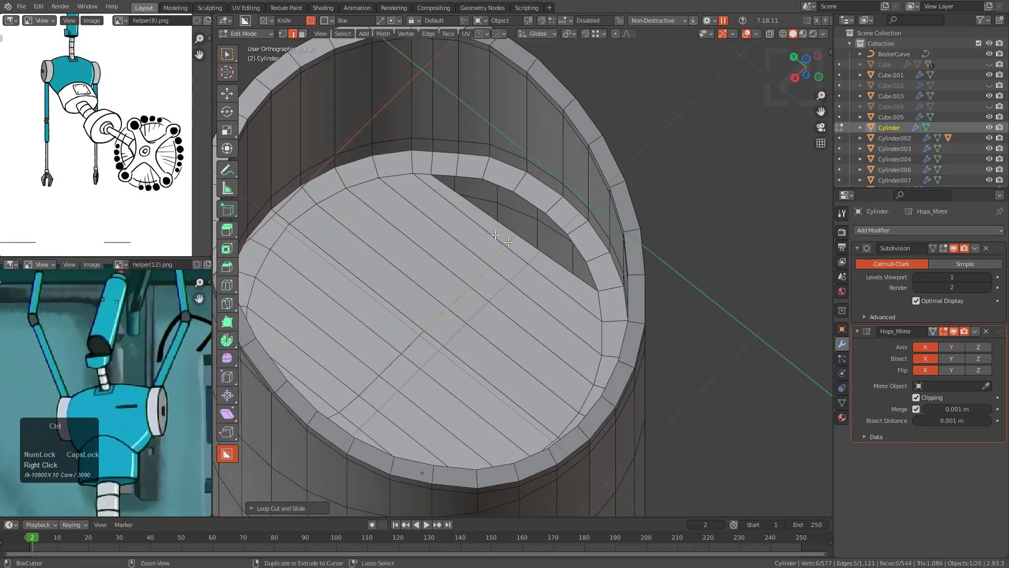
Step: Complete the recess floor's quad grid with further centred loop cuts and fill the remaining gaps at its border
click(467, 217)
right_click(462, 215)
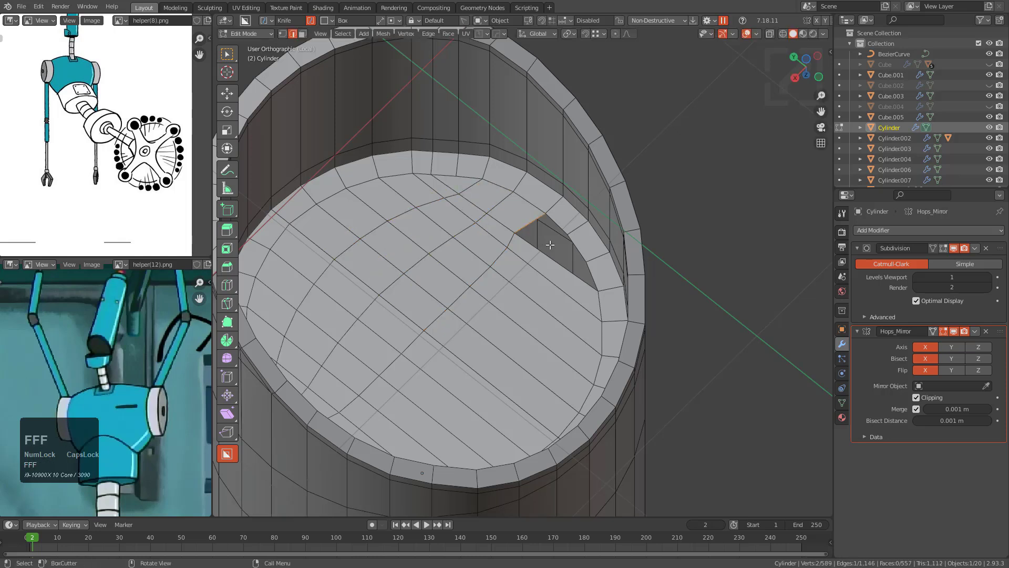
click(555, 272)
right_click(516, 221)
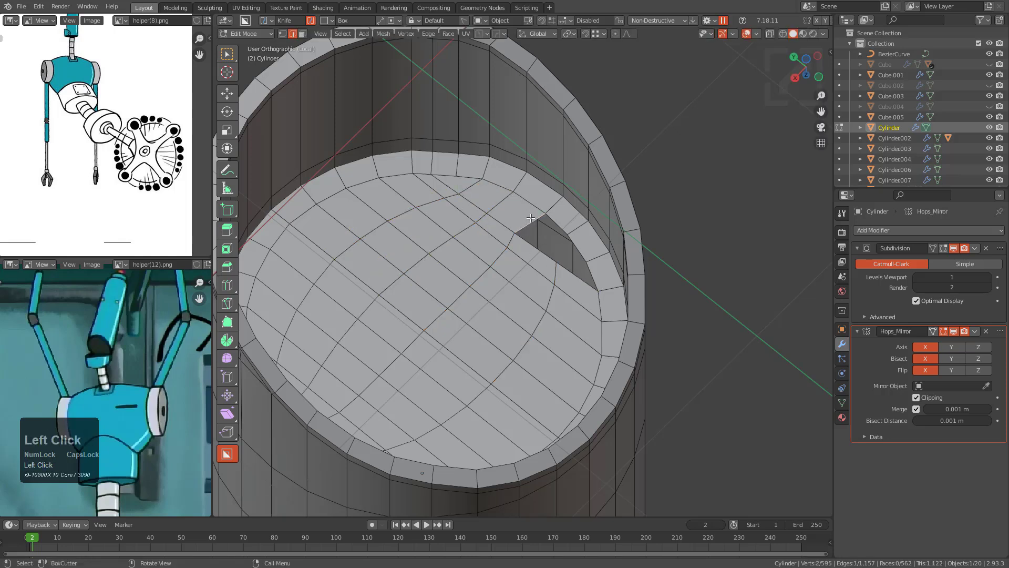
scroll(570, 265, down, 5)
middle_drag(545, 298, 497, 193)
scroll(497, 194, up, 2)
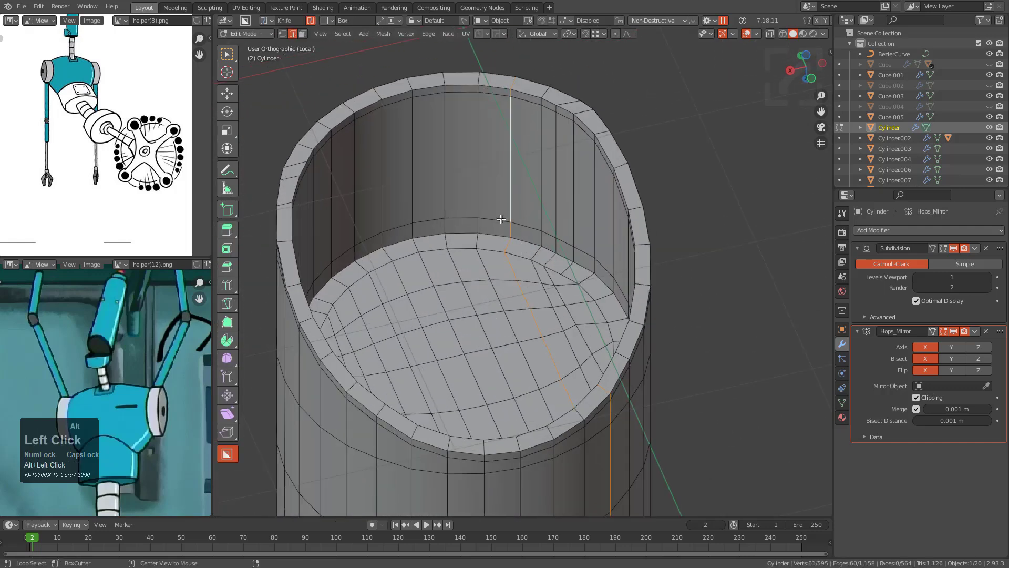
Step: Slide the support edge loop around the recess wall closer to the floor
alt+click(501, 218)
key(g)
key(g)
click(503, 233)
Step: Place the Subdivision modifier below the Hops_Mirror modifier and check the smoothed head cylinder in Object Mode
key(Tab)
scroll(509, 245, down, 3)
middle_drag(531, 279, 457, 234)
drag(1000, 250, 955, 389)
mouse_move(529, 293)
middle_down()
mouse_move(529, 307)
mouse_move(535, 275)
middle_up()
scroll(552, 284, up, 2)
key(Tab)
Step: Add two support edge loops along the rim face, one near its inner edge and one evenly spaced near its outer edge
middle_drag(584, 296, 547, 333)
scroll(547, 294, up, 5)
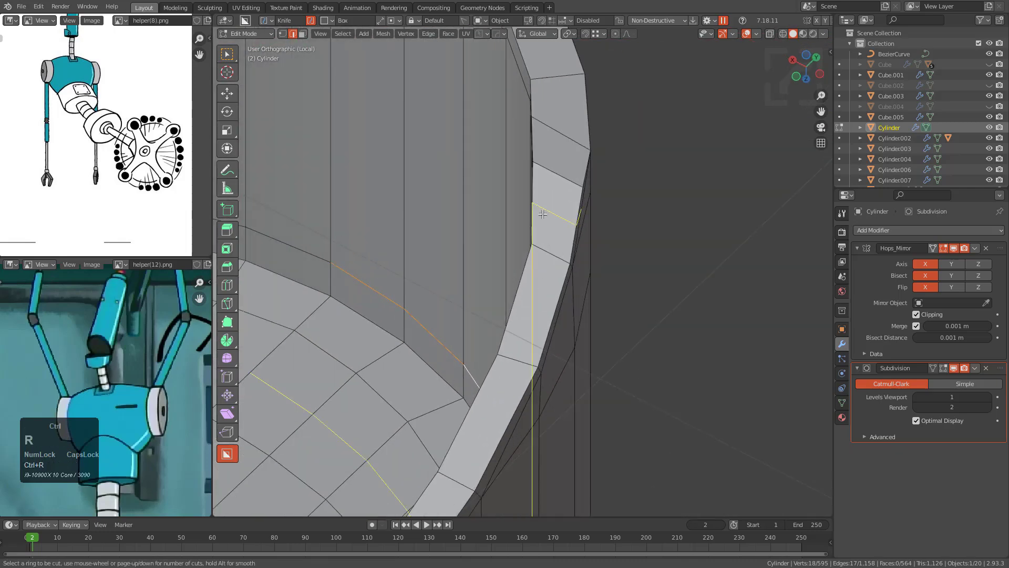
click(558, 179)
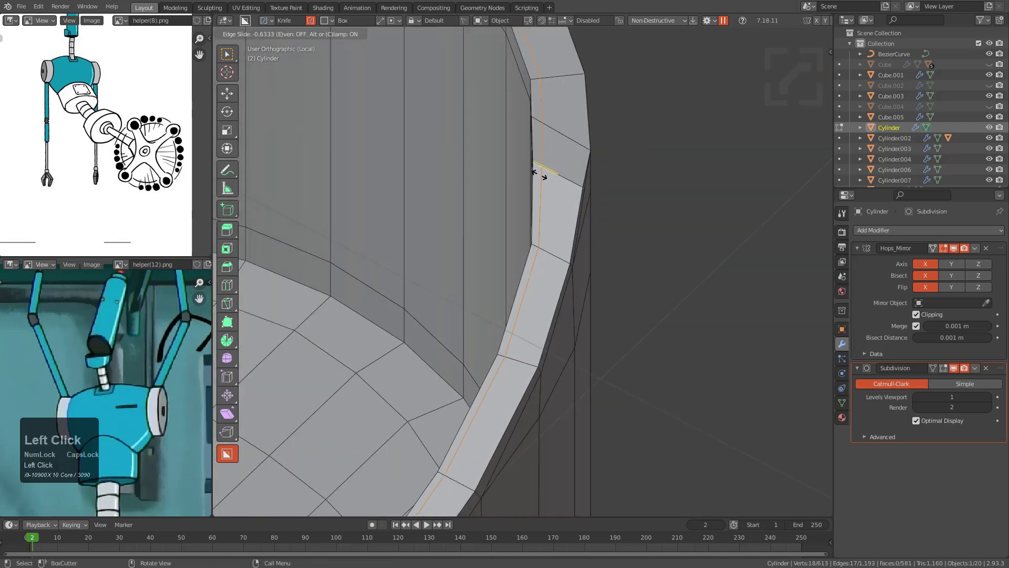
click(538, 174)
click(565, 173)
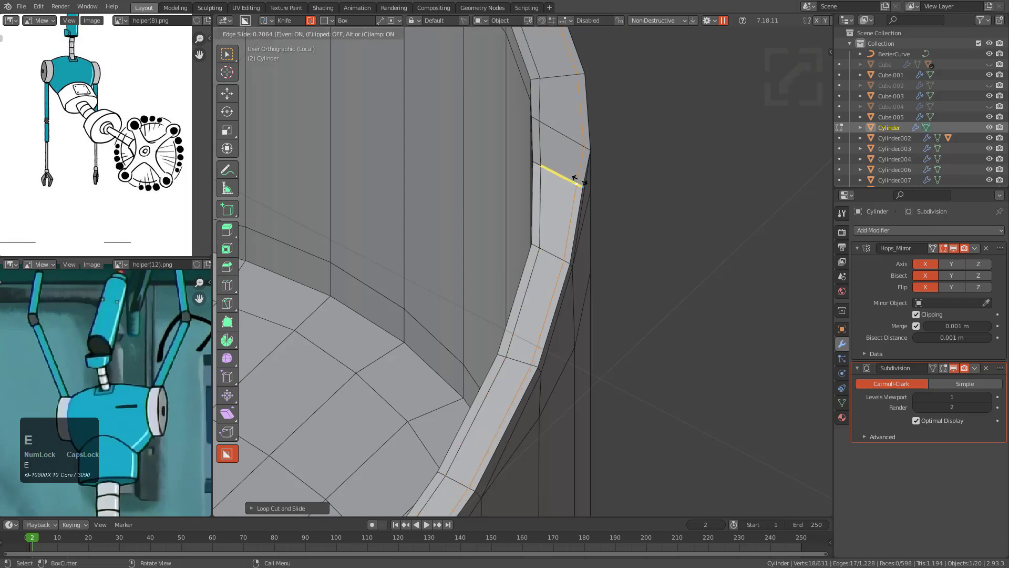
click(580, 181)
Step: Return to Object Mode, leave local view to show the whole robot, and deselect everything
key(Tab)
middle_drag(584, 194, 573, 255)
scroll(510, 247, down, 4)
key(KP_Divide)
key(alt+a)
key(KP_1)
Step: Try rotating the neck hinge pin Cylinder.002 about local Y and global X to test how the collar tilts
click(573, 255)
scroll(591, 266, up, 3)
key(r)
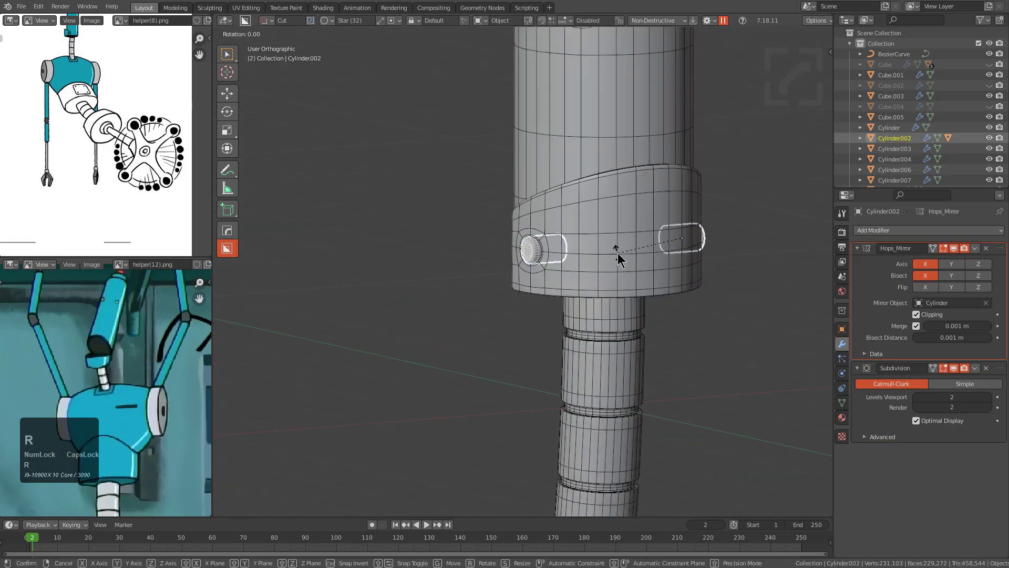
key(x)
key(y)
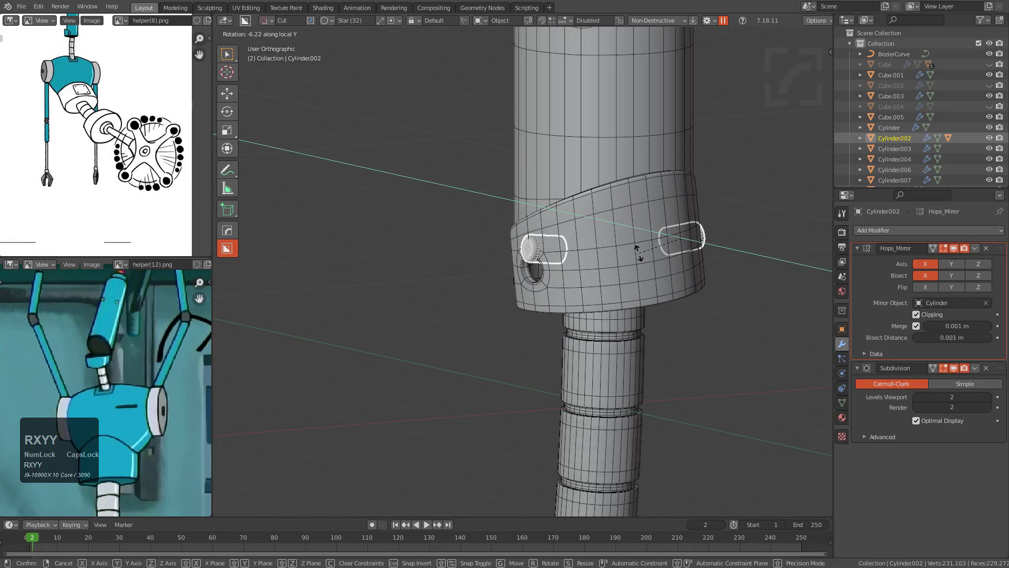
key(x)
right_click(739, 263)
key(r)
key(x)
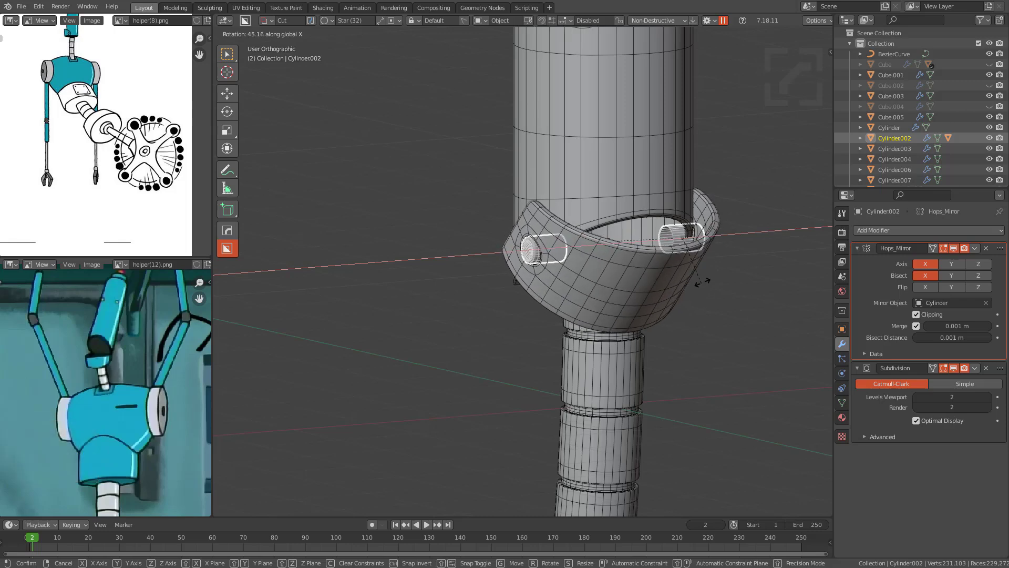
right_click(700, 291)
Step: Try moving and rotating the hinge pin in the side view to tilt the neck collar away from the head
middle_drag(699, 288, 739, 251)
key(g)
right_click(677, 282)
key(g)
click(650, 294)
key(r)
click(581, 363)
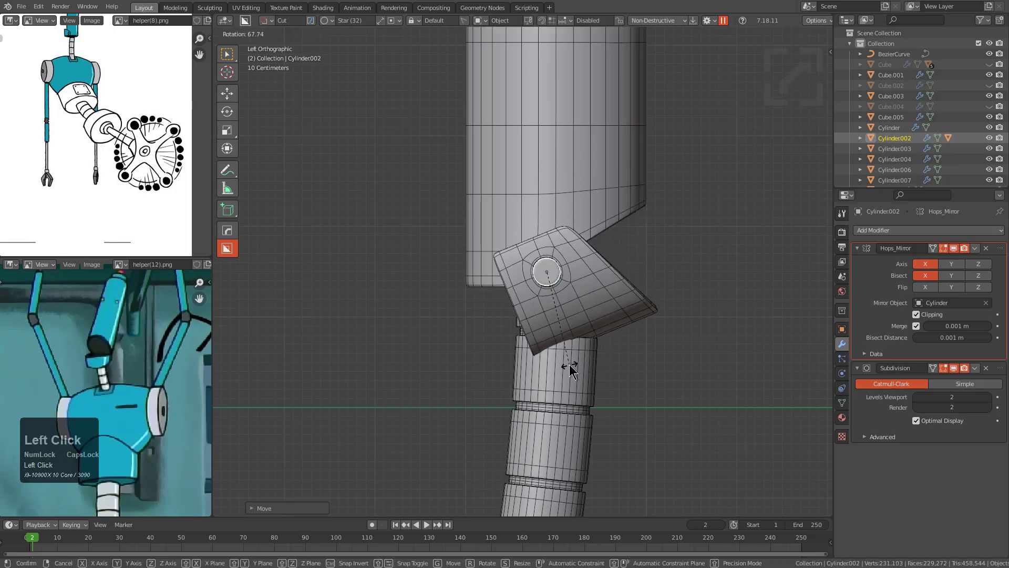
middle_drag(652, 329, 549, 327)
scroll(553, 319, down, 1)
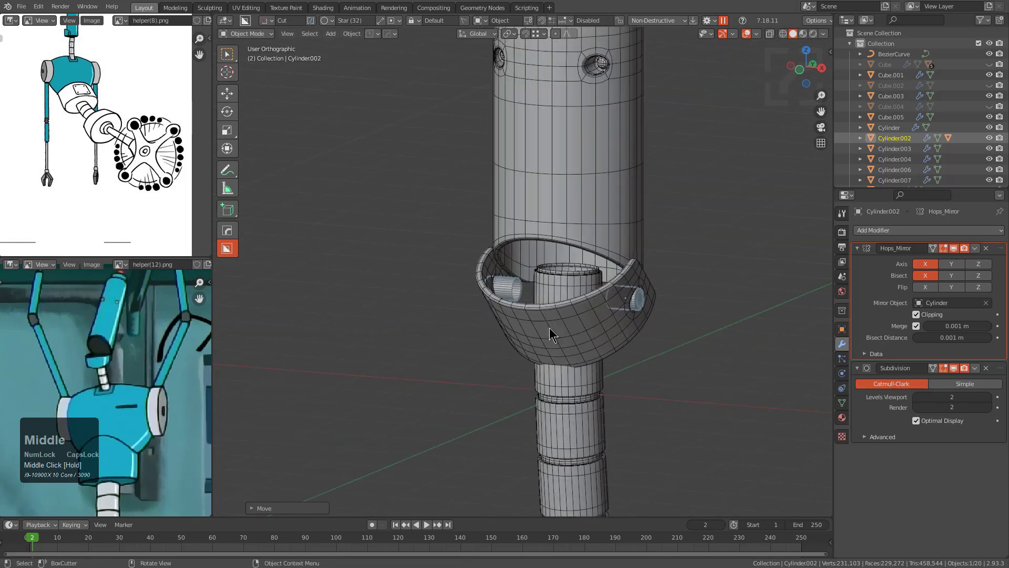
Step: Undo the hinge pin's trial move and rotation, and clear the selection
key(ctrl+z)
key(ctrl+z)
key(ctrl+z)
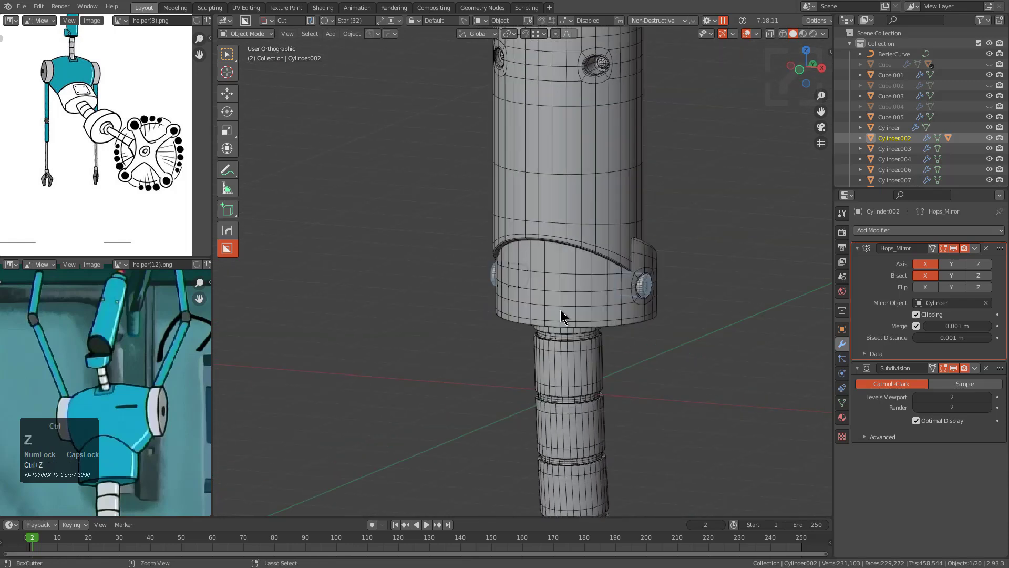
key(ctrl+z)
key(ctrl+z)
key(alt+a)
Step: Examine the lower spine's end in the front view and compare it with the reference drawing
scroll(585, 263, down, 4)
middle_drag(586, 265, 565, 311)
scroll(564, 312, down, 3)
scroll(565, 284, down, 2)
scroll(564, 251, up, 2)
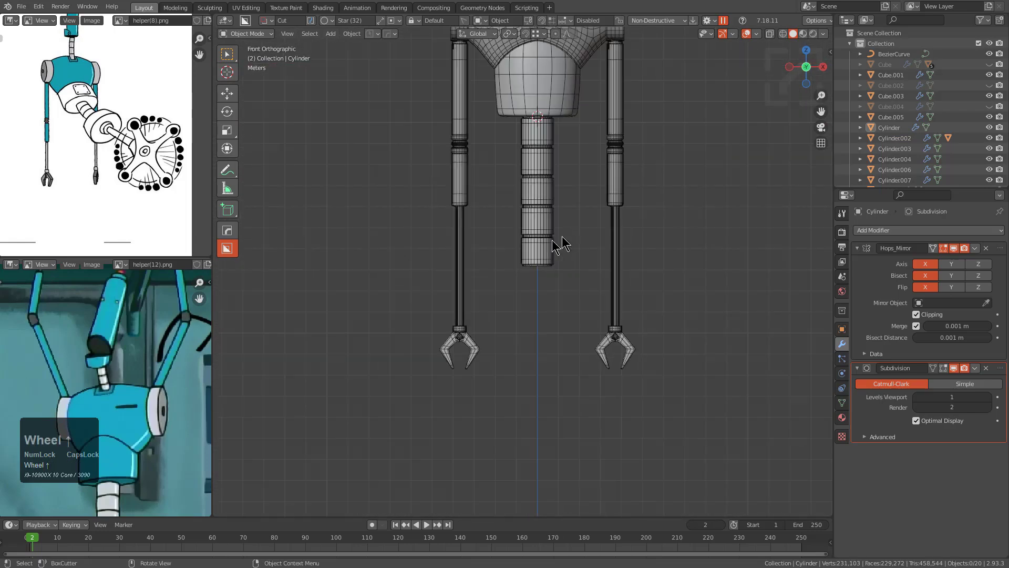
scroll(110, 166, up, 1)
middle_drag(111, 166, 117, 156)
scroll(520, 273, up, 2)
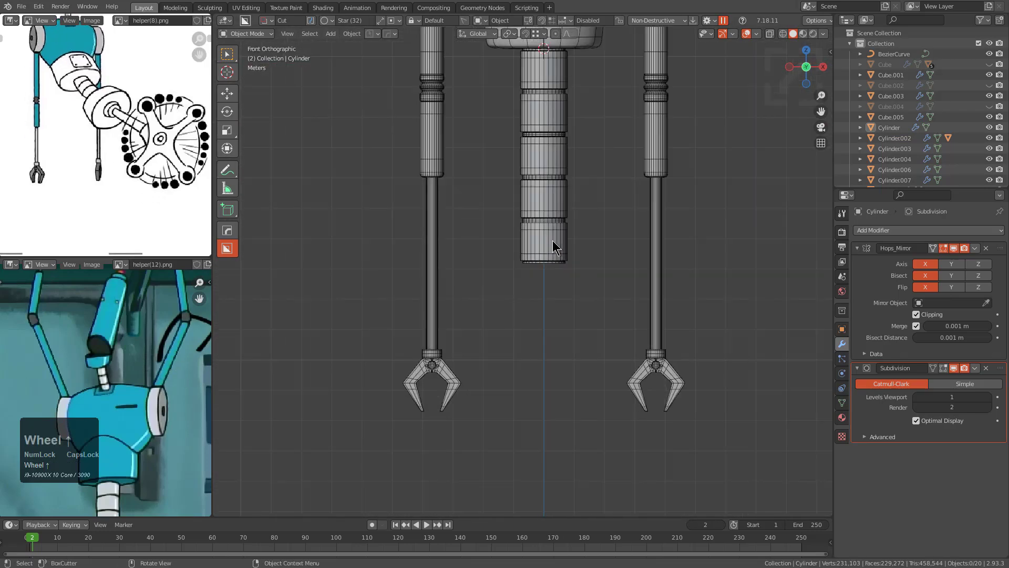
Step: Compare the lower spine's segment proportions with the ringed spine in the helper(12).png reference
click(552, 244)
shift+middle_drag(552, 257, 542, 276)
scroll(523, 275, up, 2)
shift+middle_drag(522, 189, 531, 239)
middle_drag(130, 410, 138, 389)
scroll(142, 368, up, 2)
scroll(513, 205, down, 2)
shift+middle_drag(513, 205, 509, 257)
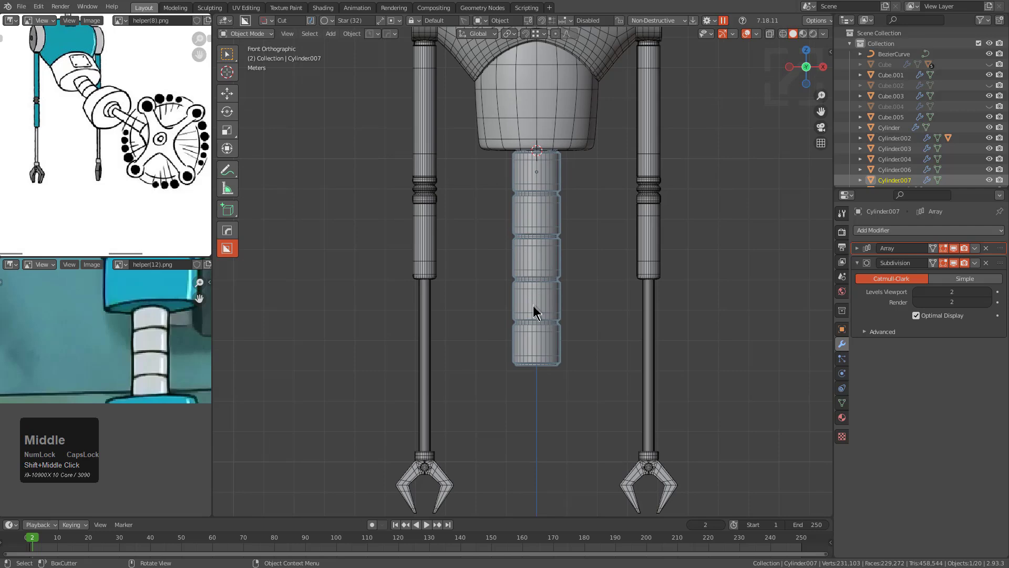
Step: Shorten the lower spine's base segment by moving the vertices at one of its ends along Z
key(Tab)
scroll(563, 226, up, 3)
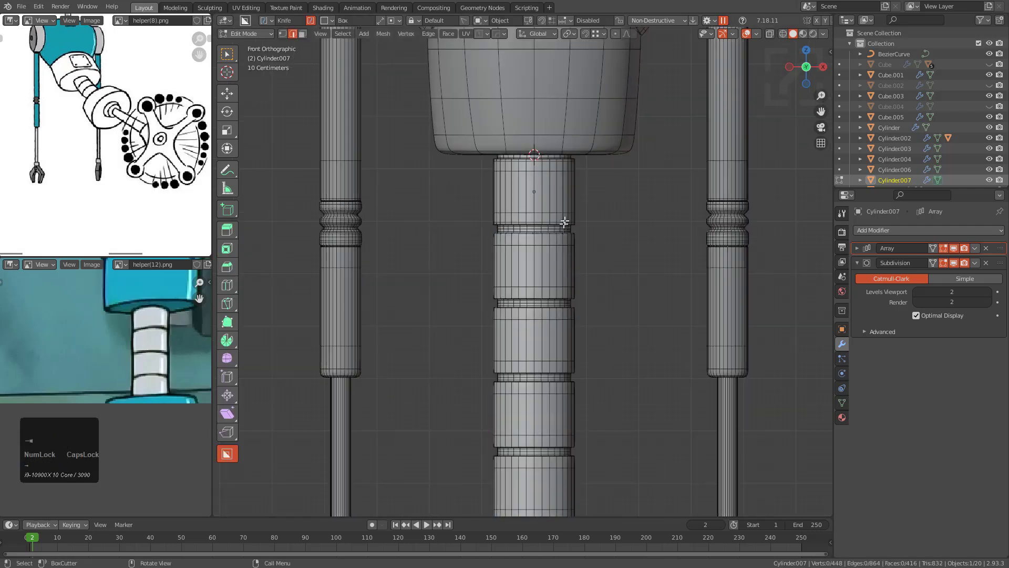
key(alt+z)
scroll(555, 315, down, 3)
key(a)
scroll(554, 294, up, 4)
key(alt+a)
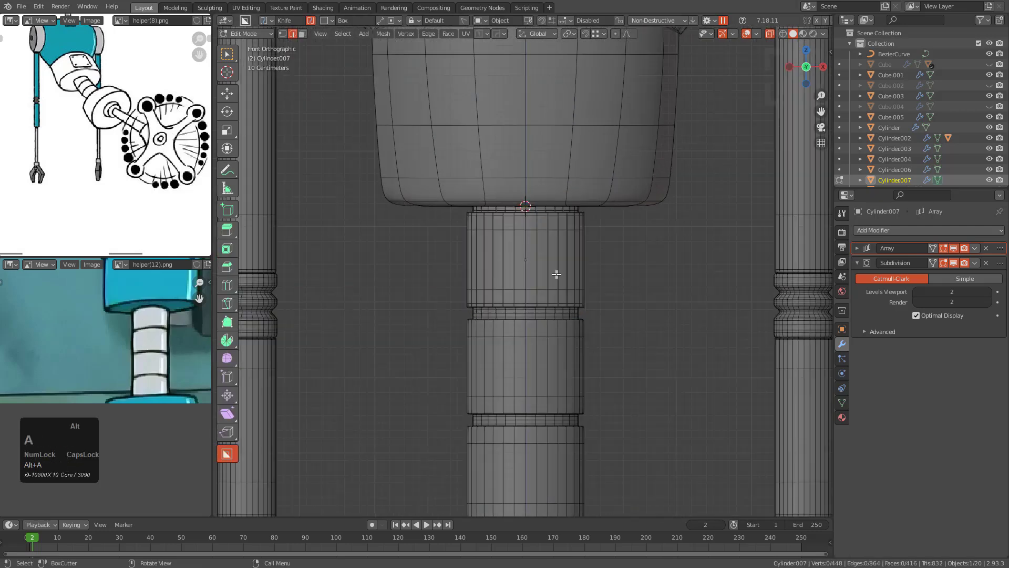
key(1)
scroll(610, 305, up, 2)
drag(625, 267, 403, 345)
key(g)
key(z)
click(421, 298)
key(Tab)
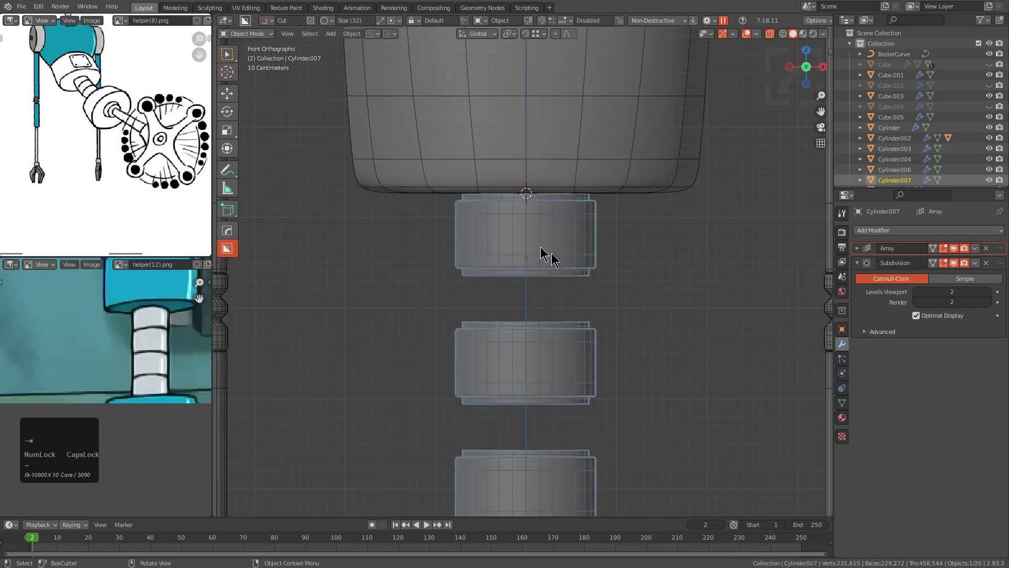
Step: Switch the lower spine's Array from Constant Offset to Relative Offset with a Z factor of 1
click(857, 248)
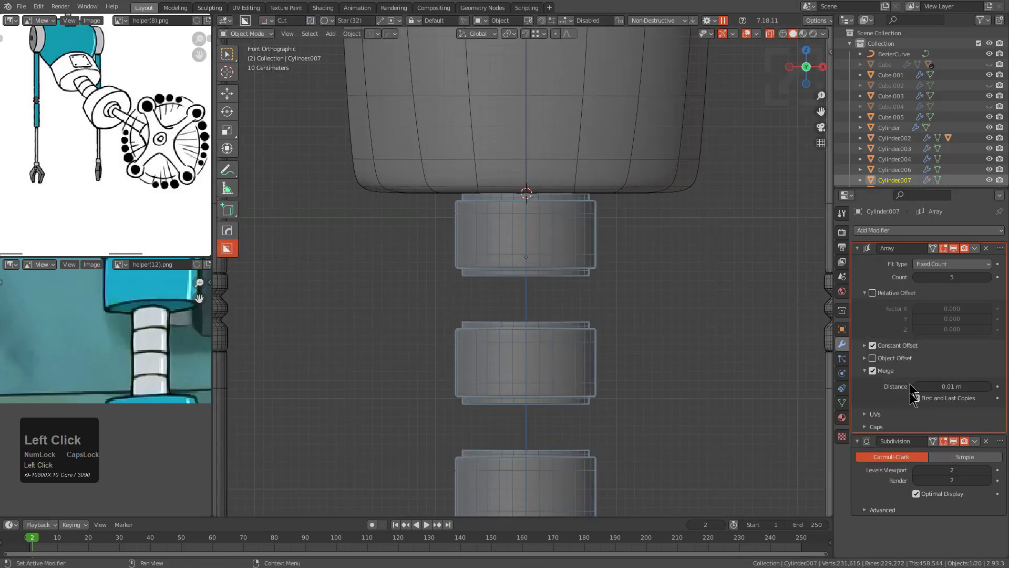
click(873, 345)
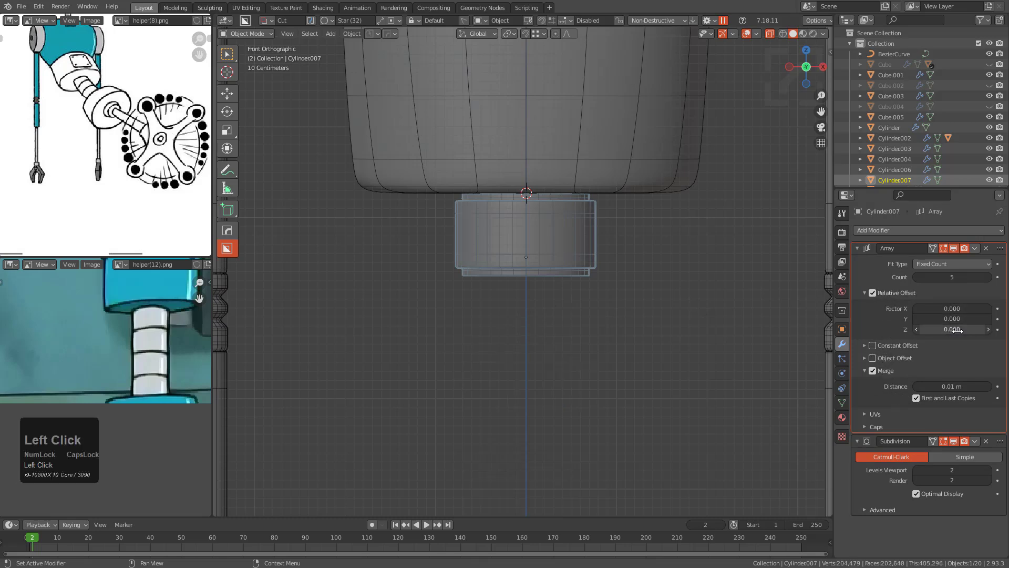
mouse_move(958, 331)
mouse_down()
mouse_move(930, 331)
mouse_move(958, 331)
mouse_up()
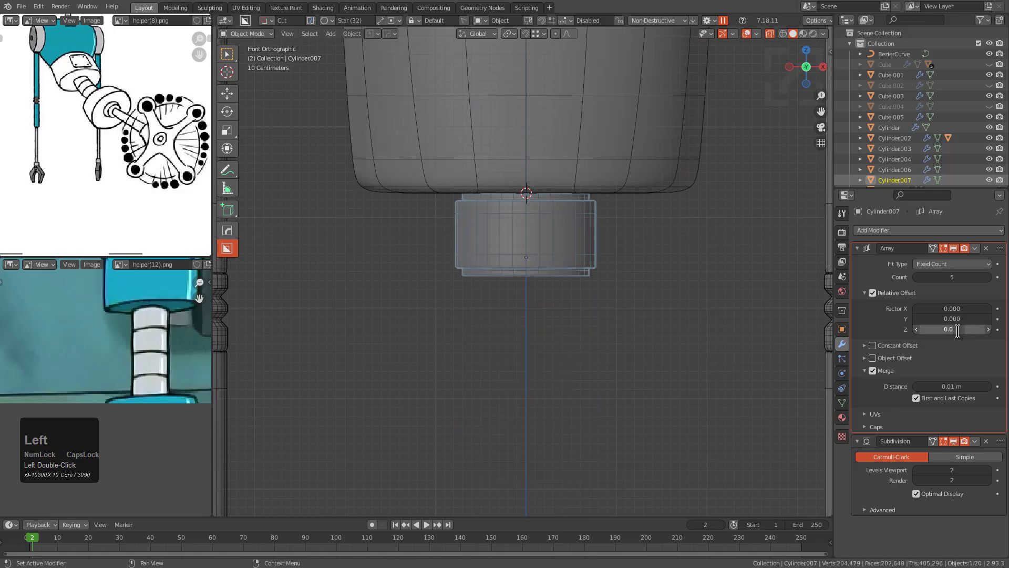
key(KP_Enter)
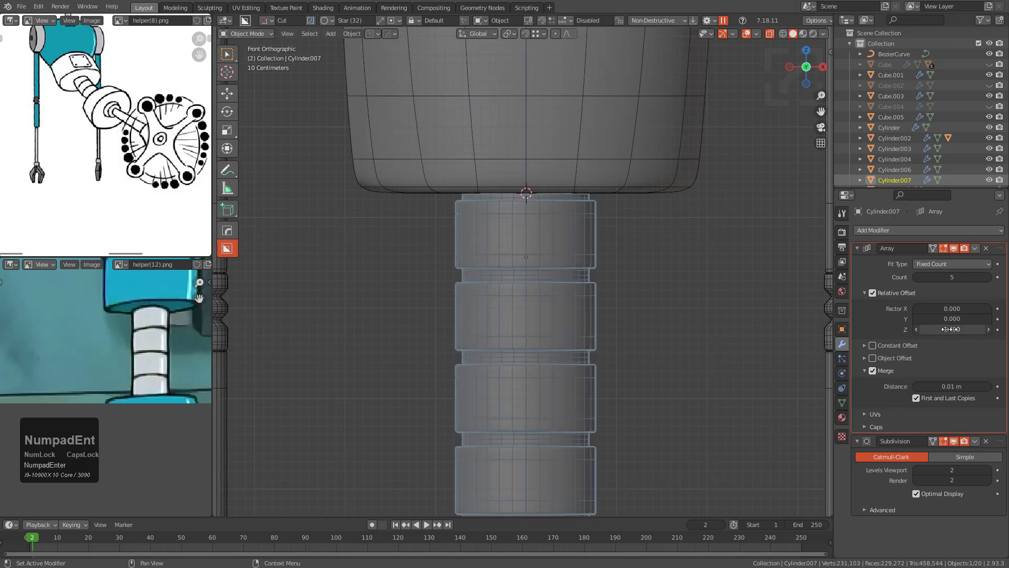
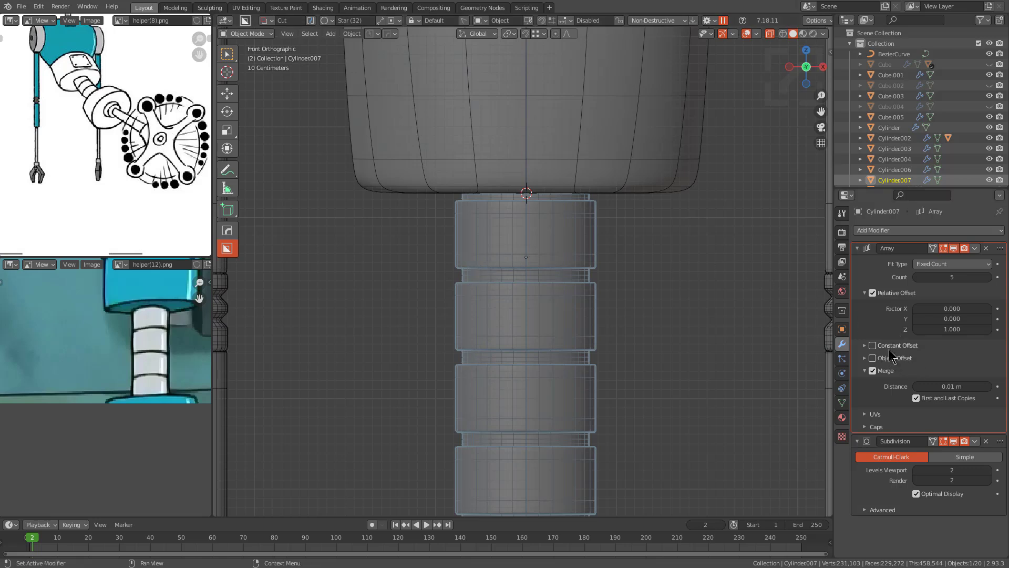
Step: Reduce the lower spine's Array count to 4
scroll(511, 305, up, 2)
scroll(511, 305, down, 2)
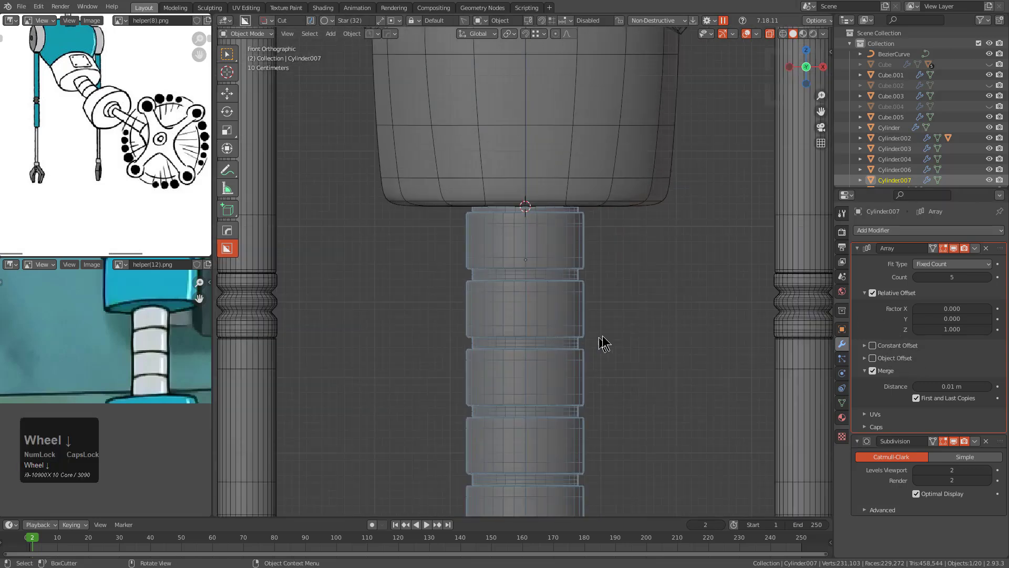
shift+middle_drag(590, 343, 792, 288)
click(916, 277)
scroll(591, 280, down, 3)
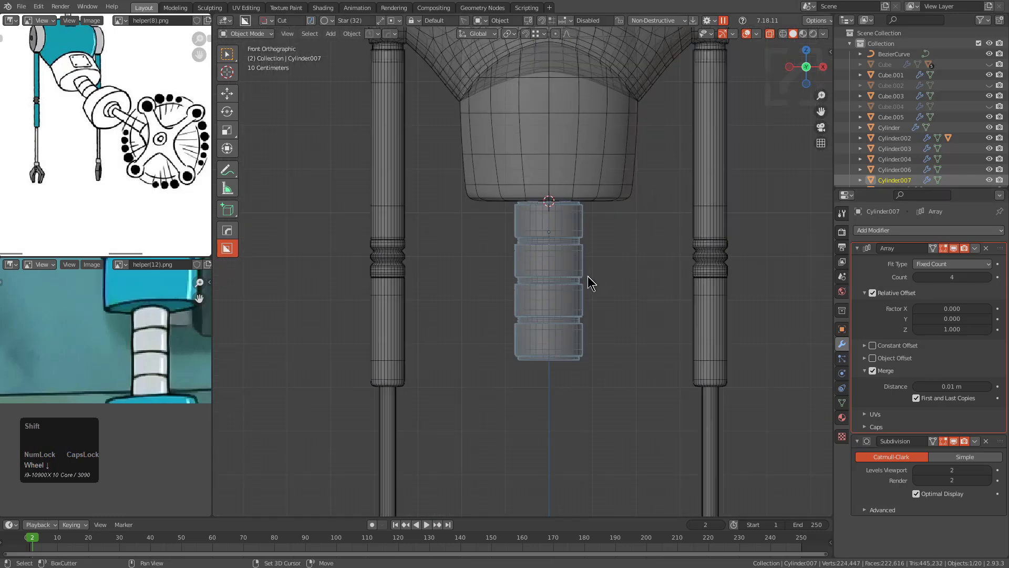
Step: Set the lower spine's origin to the edge loop at its upper end so it scales from the torso
key(s)
right_click(648, 280)
scroll(571, 241, up, 1)
shift+middle_drag(571, 241, 576, 286)
scroll(576, 286, up, 4)
key(Tab)
scroll(599, 239, up, 4)
key(1)
alt+click(619, 192)
key(ctrl+Tab)
click(660, 258)
scroll(607, 260, down, 5)
scroll(607, 261, down, 2)
Step: Scale the whole lower spine up uniformly from its upper end, turn off X-ray and clear the selection
key(s)
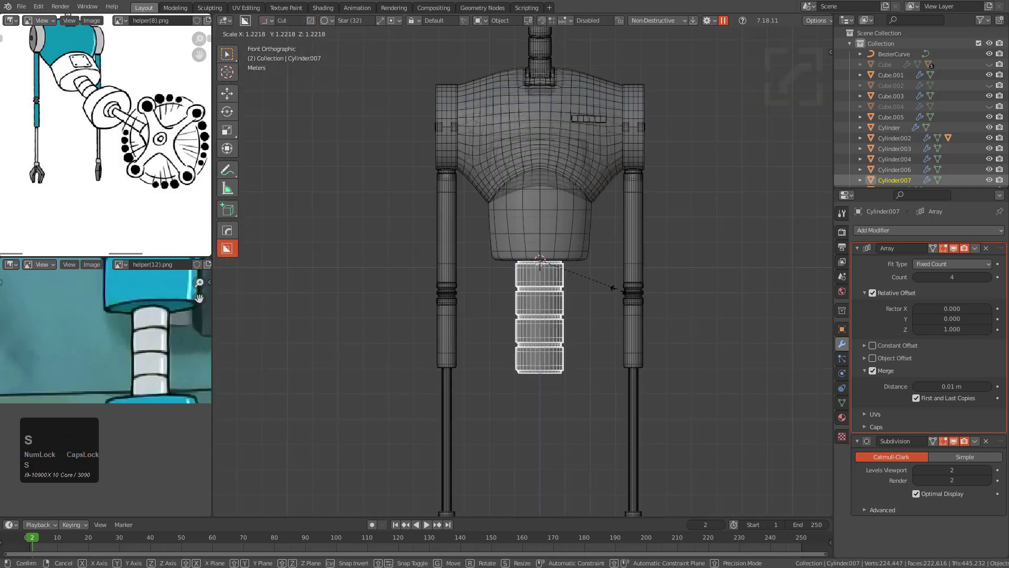
click(623, 291)
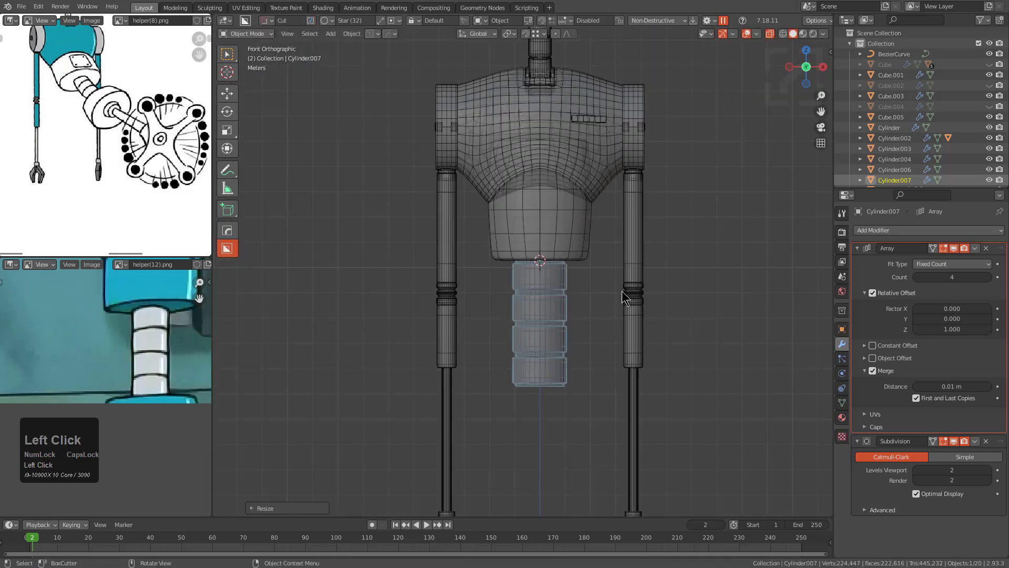
key(alt+z)
click(616, 285)
scroll(574, 289, down, 2)
scroll(570, 289, up, 2)
shift+middle_drag(539, 281, 532, 267)
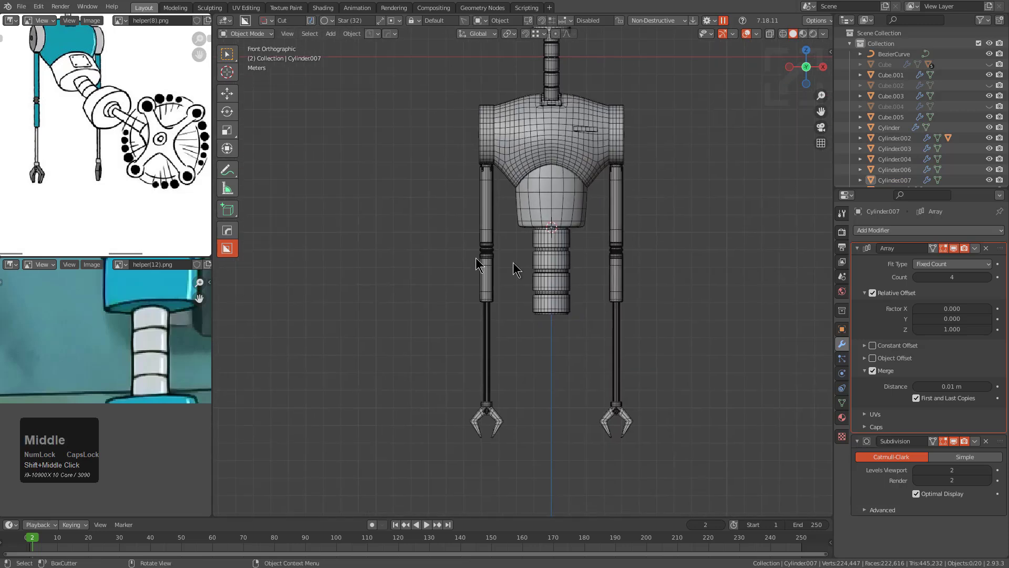
Step: Generate a 32-segment cylinder from the lower spine's bounds with the HardOps To_Shape operation
scroll(557, 320, up, 3)
click(575, 338)
shift+middle_drag(575, 338, 569, 211)
key(q)
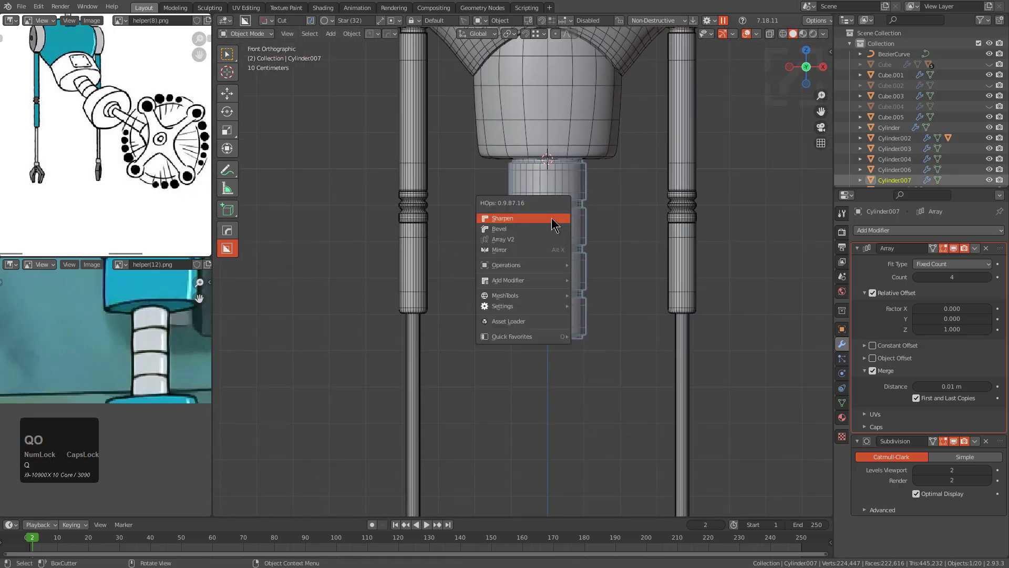
key(o)
key(t)
key(space)
click(520, 266)
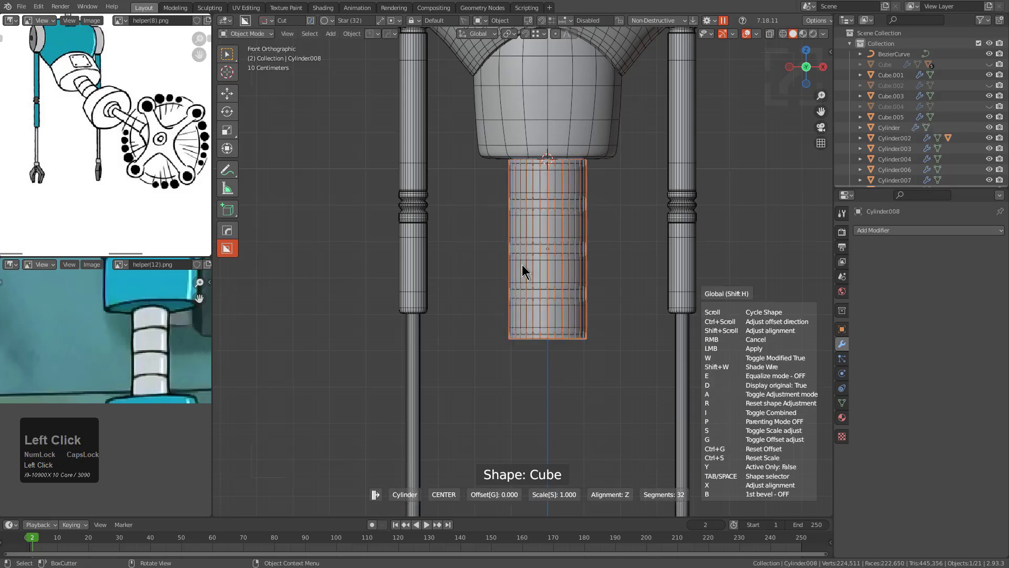
Step: Offset the new cylinder to -Z below the spine, set Equalize to ALL and narrow its diameter slightly
ctrl+scroll(550, 248, down, 1)
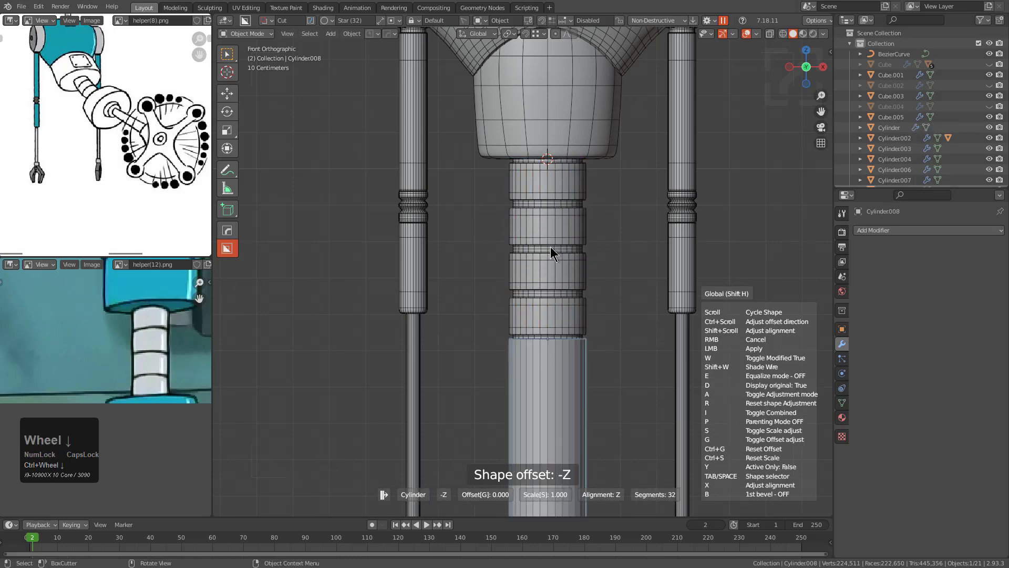
key(e)
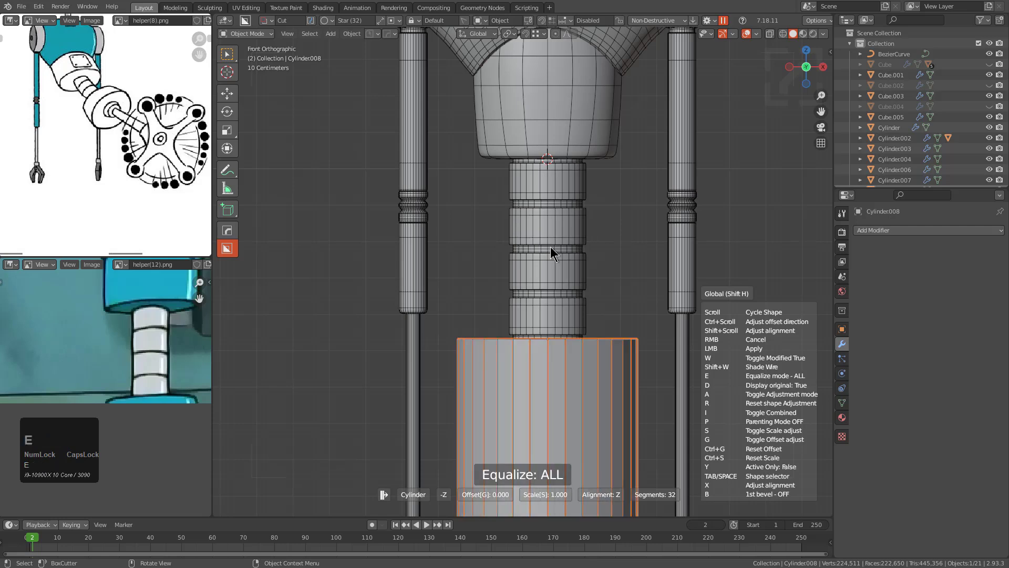
key(a)
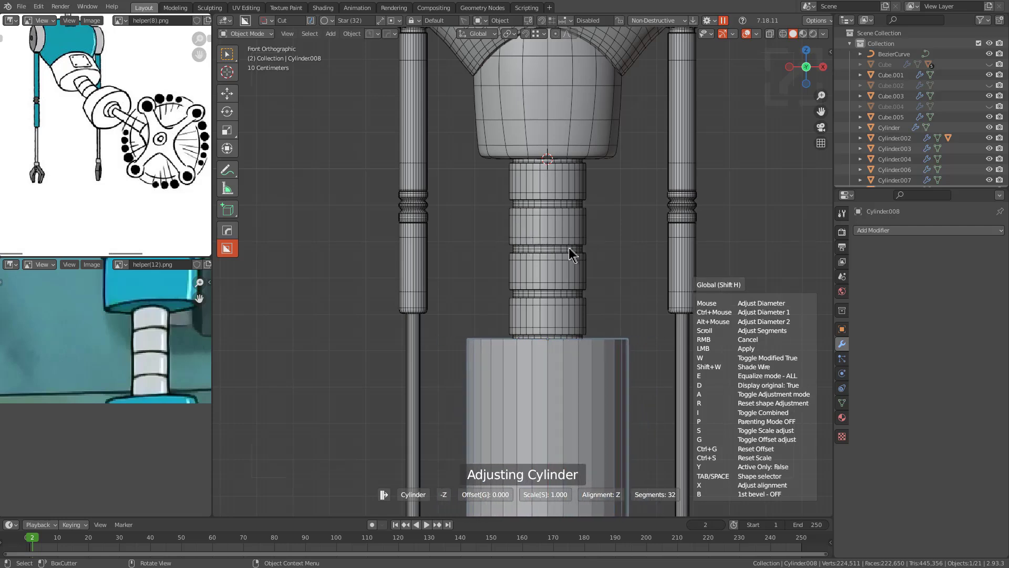
click(578, 255)
Step: Flatten the new cylinder along global Z to about 0.41 of its height
scroll(678, 320, down, 2)
key(s)
key(z)
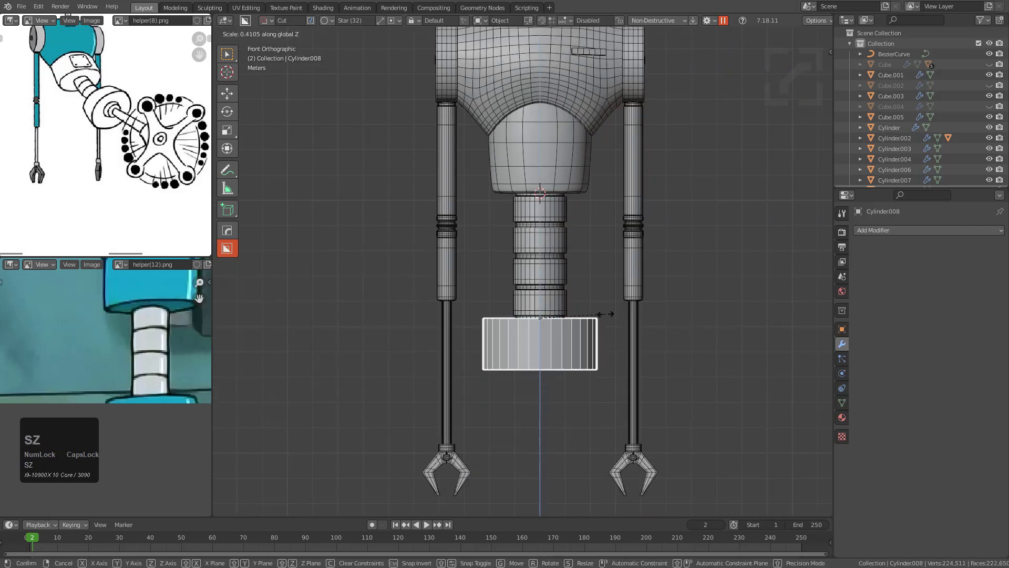
click(602, 312)
Step: Select the two cap faces of the flattened cylinder and try insetting them
key(KP_Decimal)
middle_drag(597, 316, 561, 205)
key(q)
key(Tab)
key(3)
click(579, 286)
shift+click(561, 270)
key(i)
right_click(698, 281)
Step: Apply the cylinder's scale and bevel both cap rims about 0.326 m wide with two segments
key(Tab)
key(ctrl+a)
click(661, 174)
key(Tab)
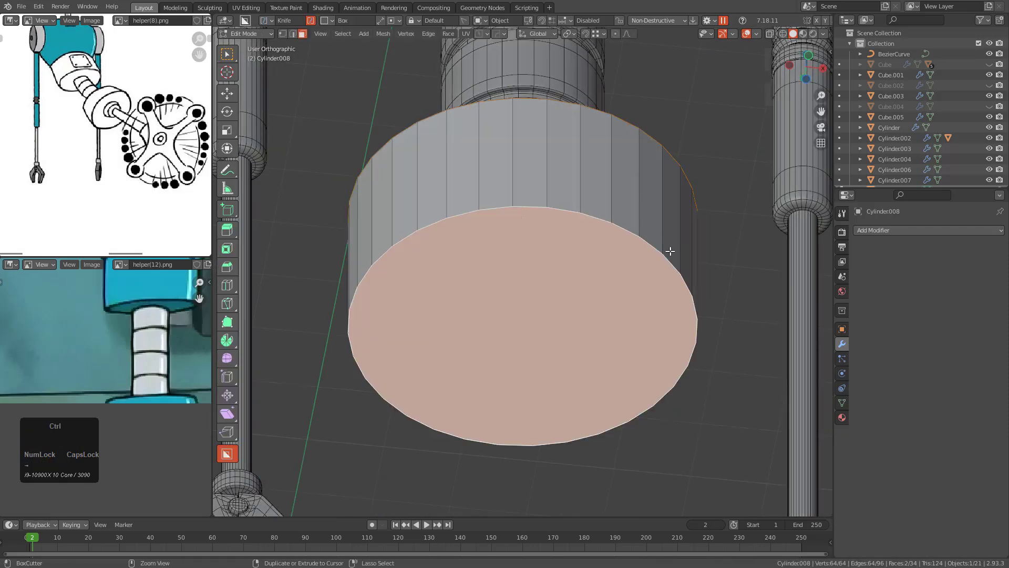
key(ctrl+b)
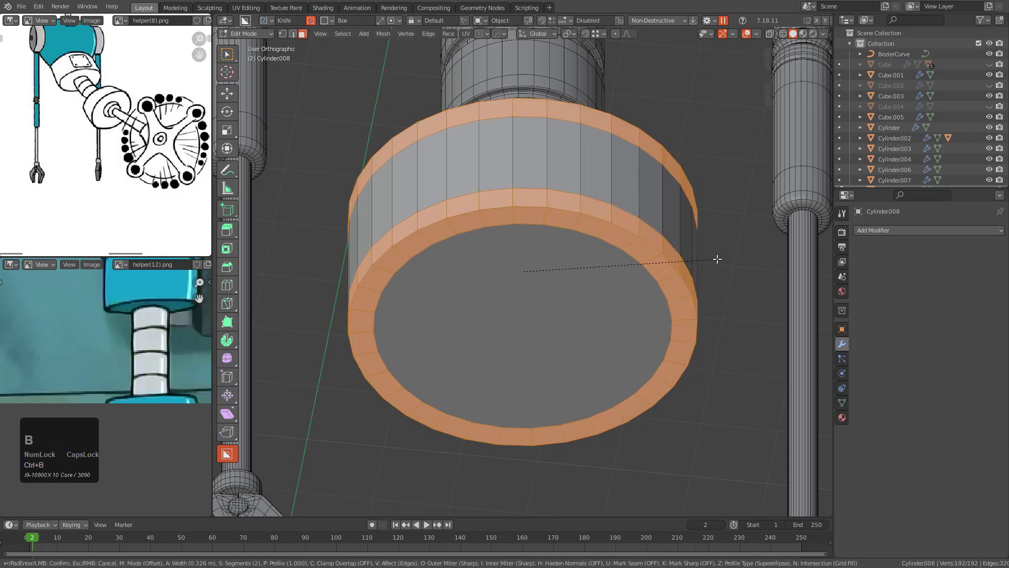
click(673, 244)
Step: Isolate the beveled cylinder in local view and snap the 3D cursor to it
middle_drag(673, 244, 608, 310)
key(KP_Divide)
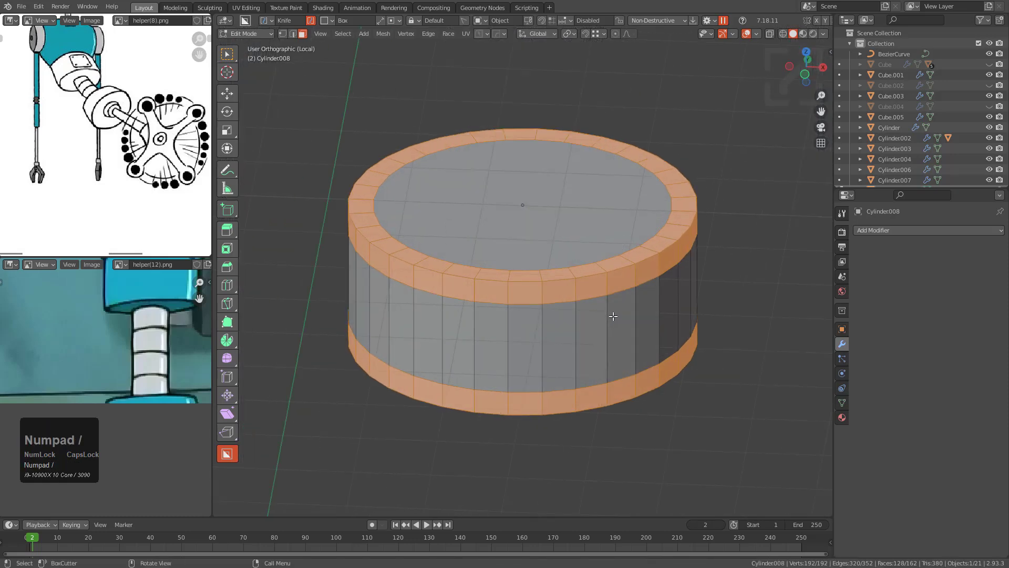
key(KP_1)
key(Tab)
key(shift+s)
key(shift+s)
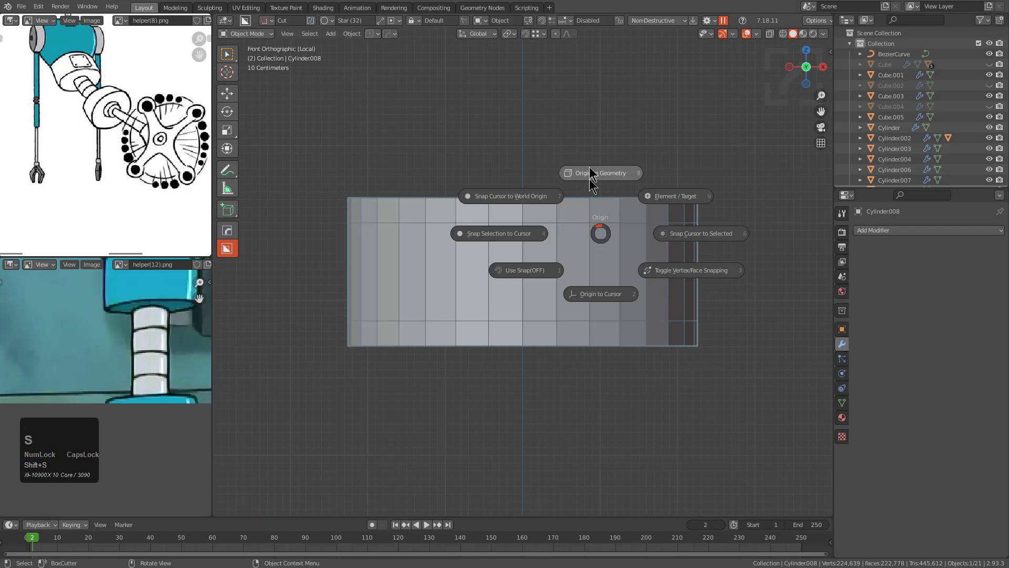
click(694, 233)
middle_drag(693, 231, 566, 216)
Step: Snap the cylinder to the 3D cursor and set its origin to its geometry
key(shift+s)
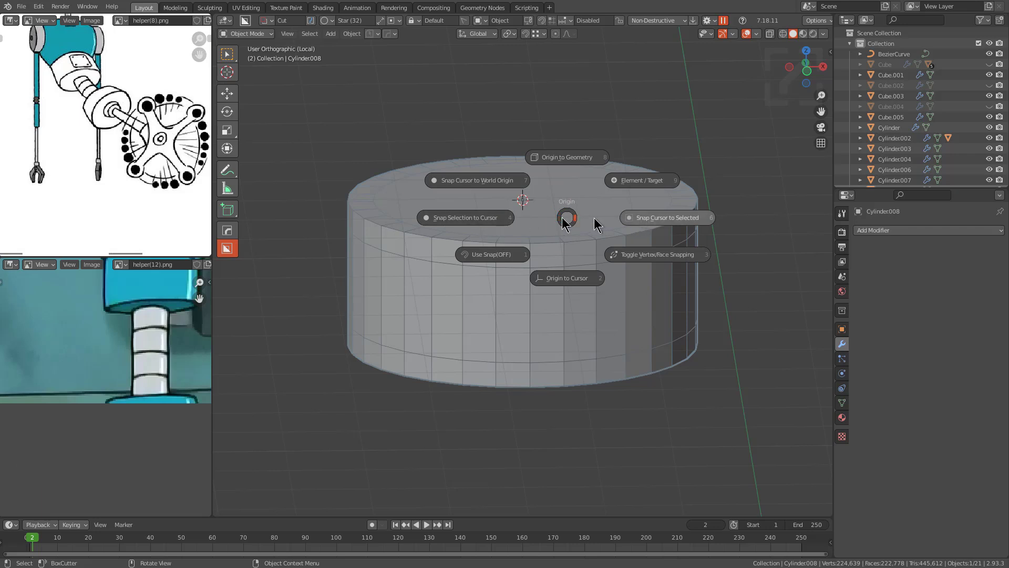
click(479, 221)
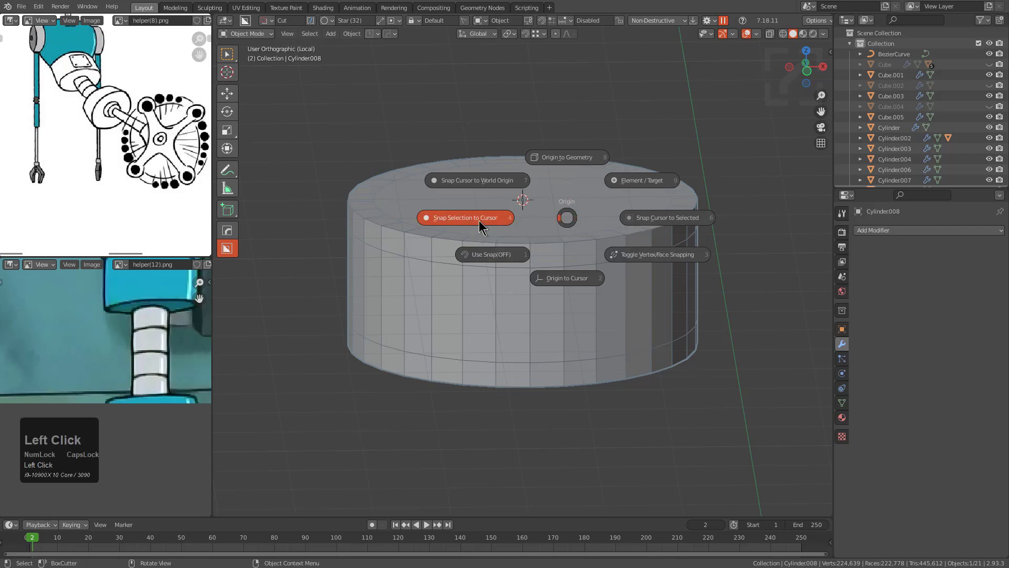
key(shift+s)
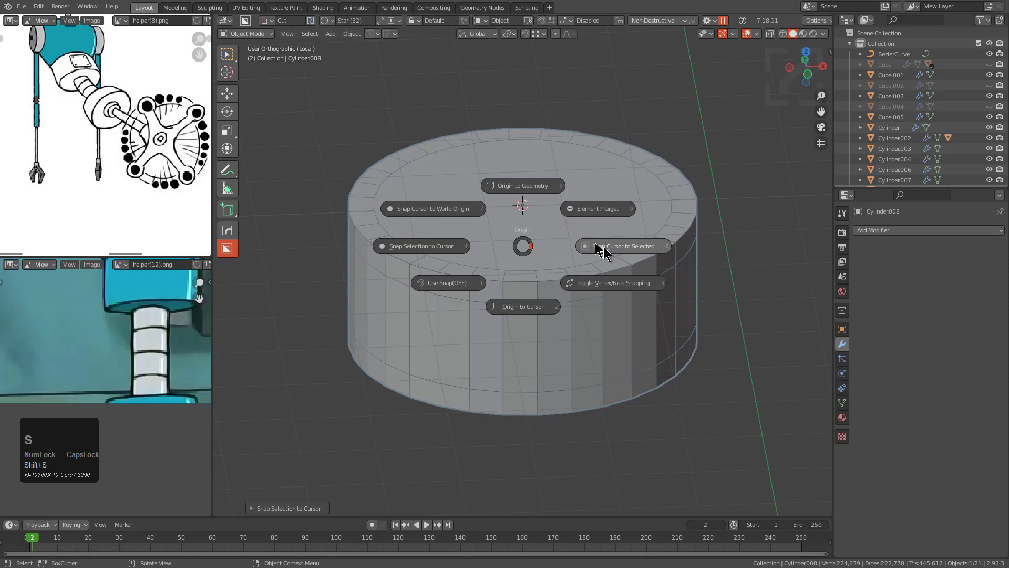
click(533, 187)
middle_drag(532, 192, 538, 217)
Step: Inset both flat cap faces of the cylinder to add an inner ring on each end
key(Tab)
key(3)
click(542, 263)
shift+click(528, 282)
middle_drag(528, 282, 583, 319)
key(i)
click(600, 297)
Step: Delete the two inner n-gon cap faces of the cylinder
click(536, 272)
middle_drag(537, 273, 522, 225)
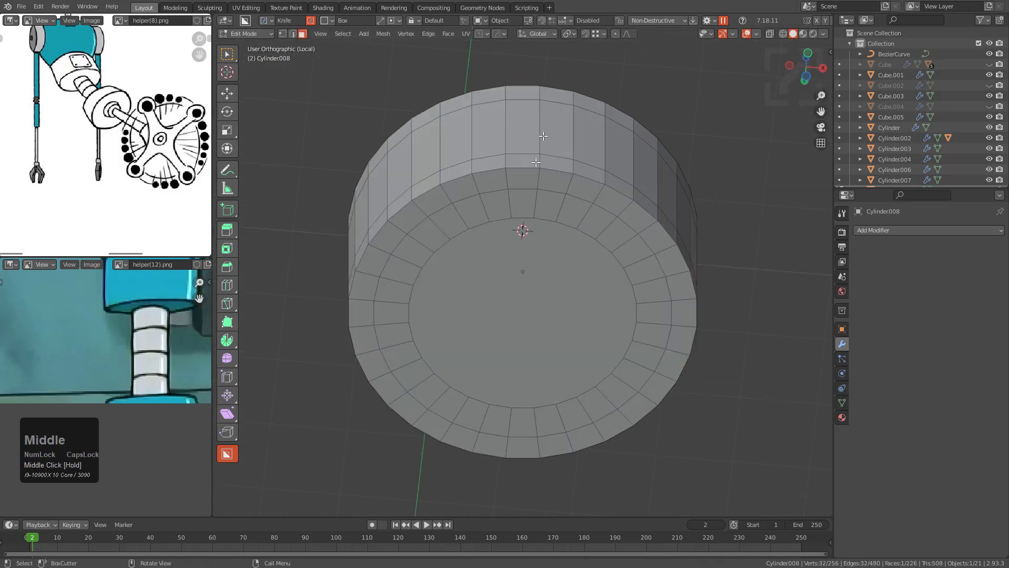
shift+click(522, 227)
key(x)
click(526, 267)
Step: Grid-fill the upper opening with a span of 8, adjusting the offset to align the grid with the axes
middle_drag(525, 267, 583, 322)
key(1)
alt+click(557, 184)
key(ctrl+f)
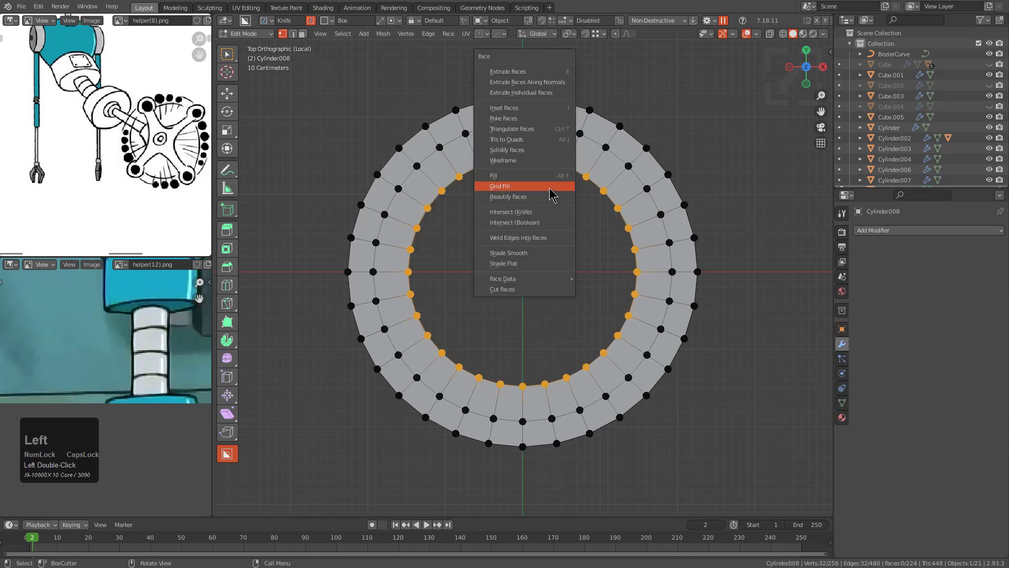
click(551, 187)
key(F9)
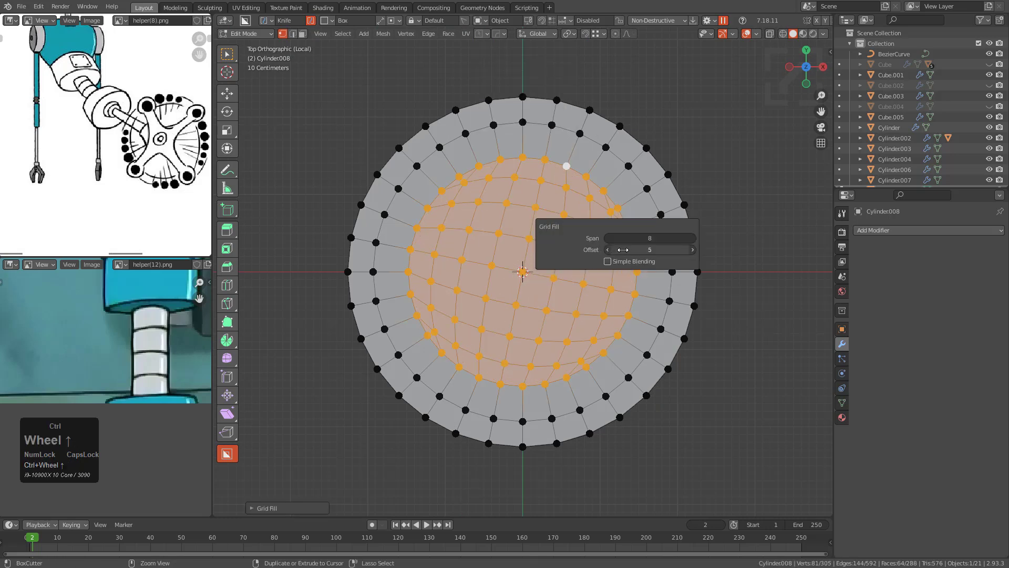
Step: Grid-fill the lower opening with a span of 8, adjusting the offset to align the grid with the axes
alt+middle_drag(566, 164, 500, 114)
alt+click(542, 158)
key(ctrl+f)
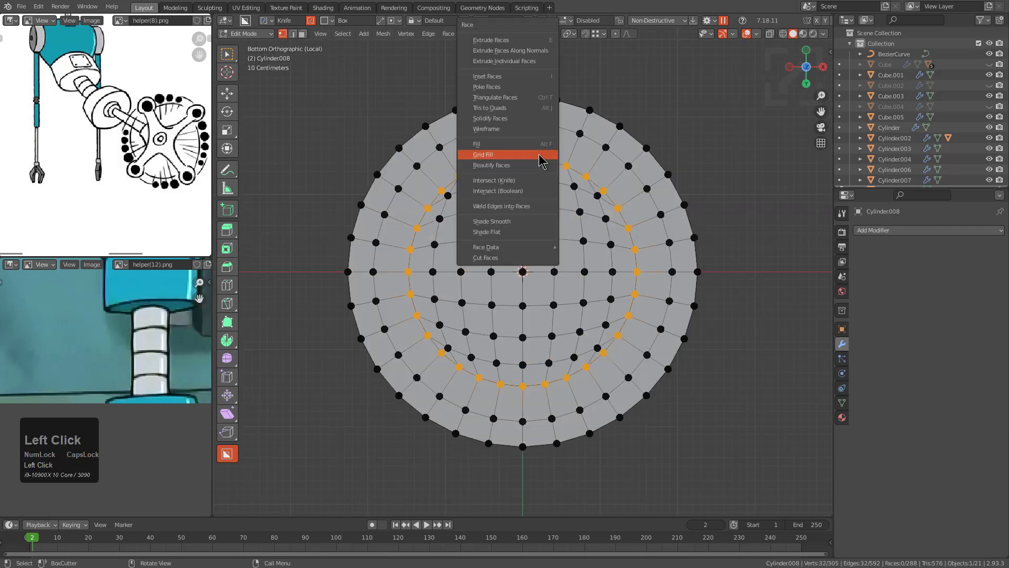
click(541, 152)
key(F9)
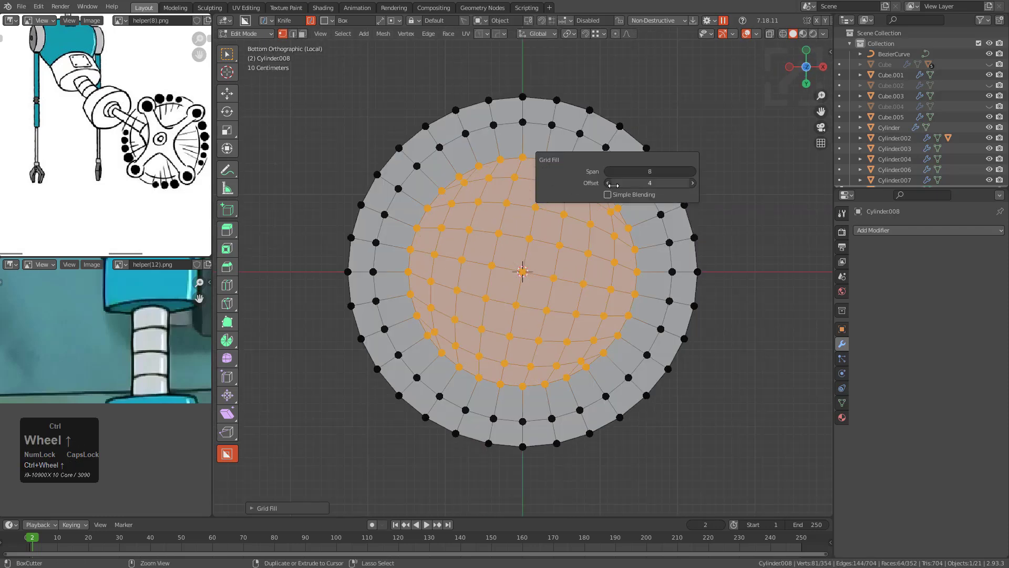
Step: Add a centred horizontal loop cut around the cylinder's side wall
middle_drag(558, 175, 558, 305)
key(ctrl+r)
ctrl+click(534, 301)
right_click(534, 301)
Step: Add a level 2 Subdivision to the cylinder, shade it smooth, leave local view and clear the selection
key(Tab)
middle_drag(550, 246, 638, 282)
key(ctrl+2)
key(ctrl+grave)
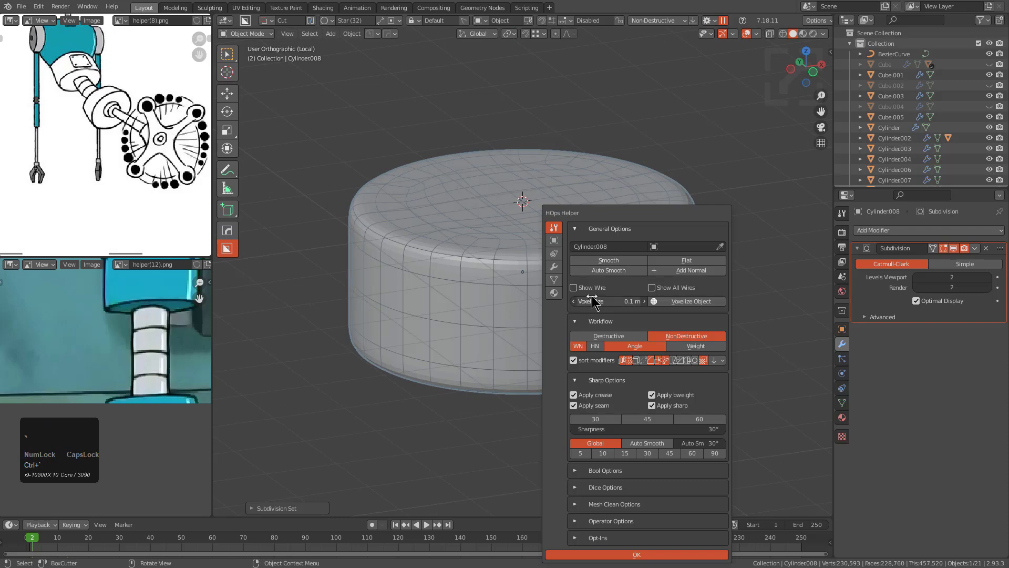
click(603, 261)
middle_drag(563, 263, 489, 318)
key(KP_Divide)
key(alt+a)
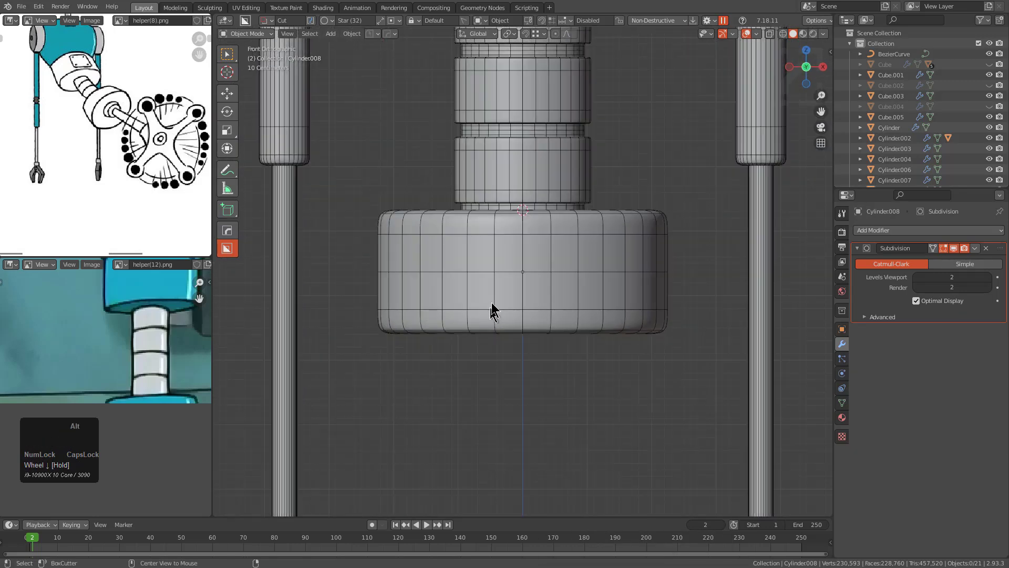
Step: Spread the hub cylinder's upper and lower side edge loops vertically towards its rims to tighten the rounded edges
scroll(522, 270, down, 5)
scroll(535, 269, up, 2)
click(507, 289)
scroll(508, 279, up, 3)
key(Tab)
scroll(595, 271, up, 2)
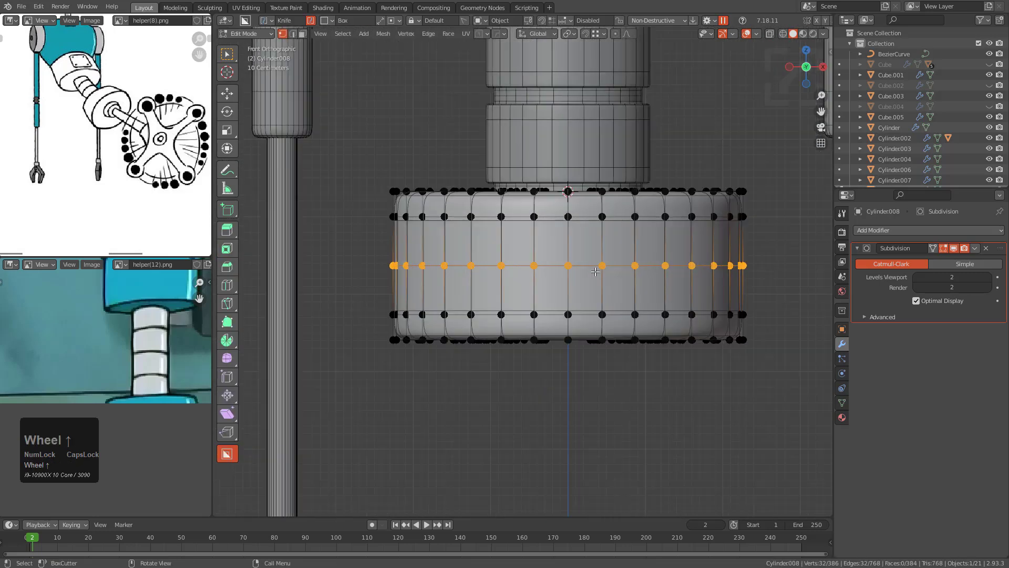
key(2)
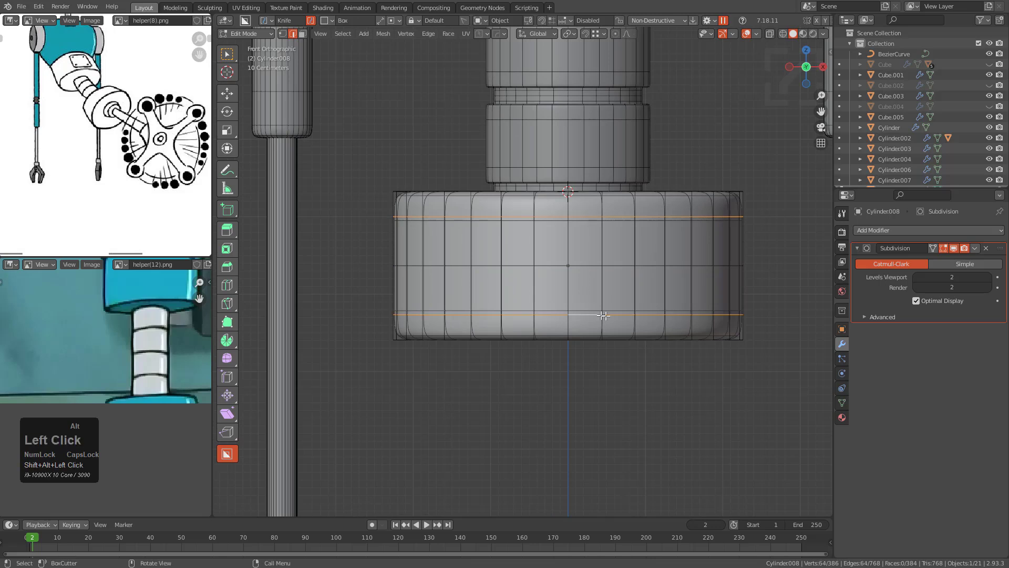
key(s)
key(z)
click(635, 310)
key(alt+z)
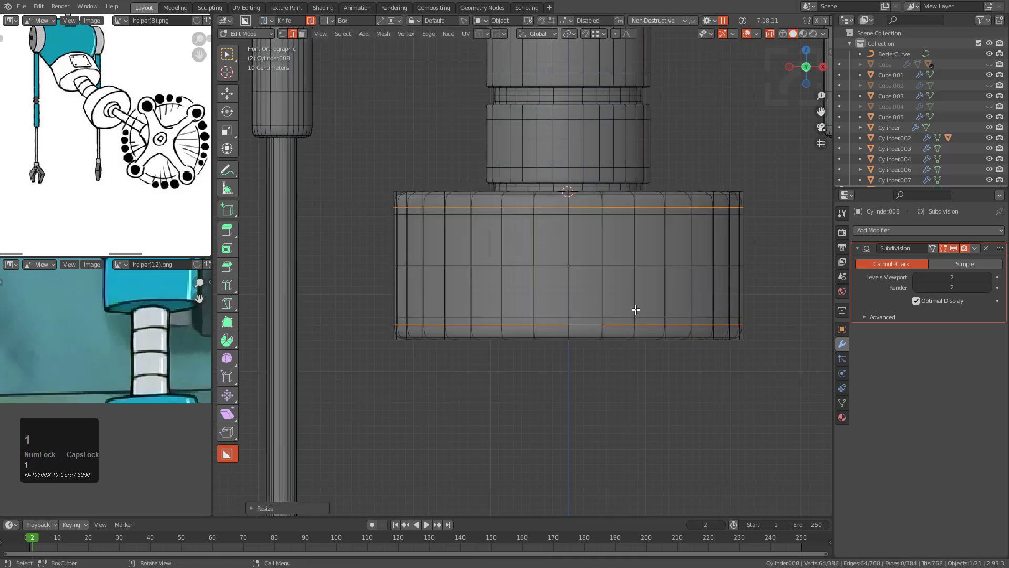
Step: Move the hub's middle edge loop upward along Z, closer to the upper support loop
key(1)
alt+click(620, 264)
key(g)
key(z)
click(620, 241)
Step: Raise all vertices of the hub's lower end along Z to make the cylinder shorter
key(alt+a)
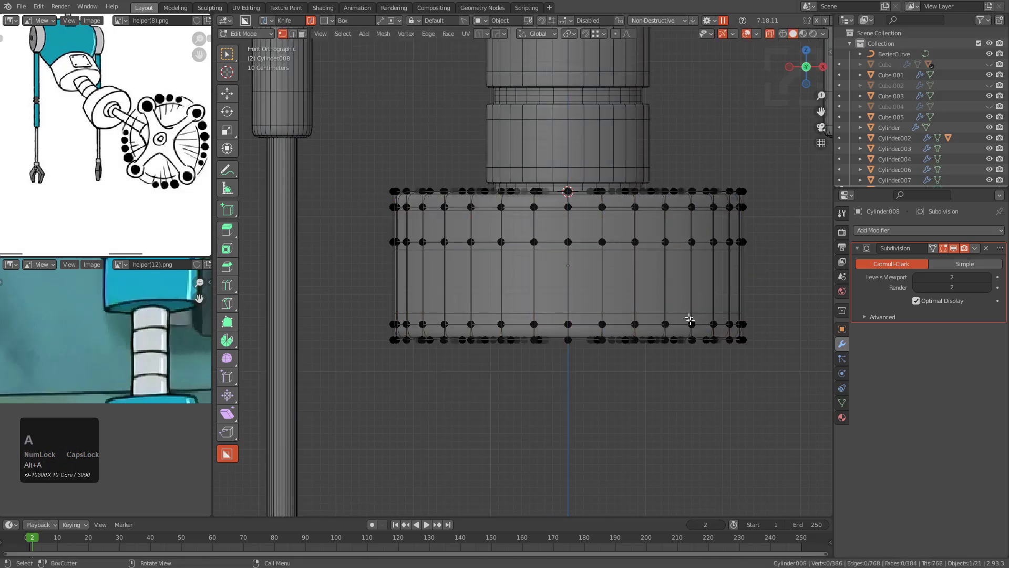
drag(775, 293, 361, 367)
key(g)
key(z)
click(375, 323)
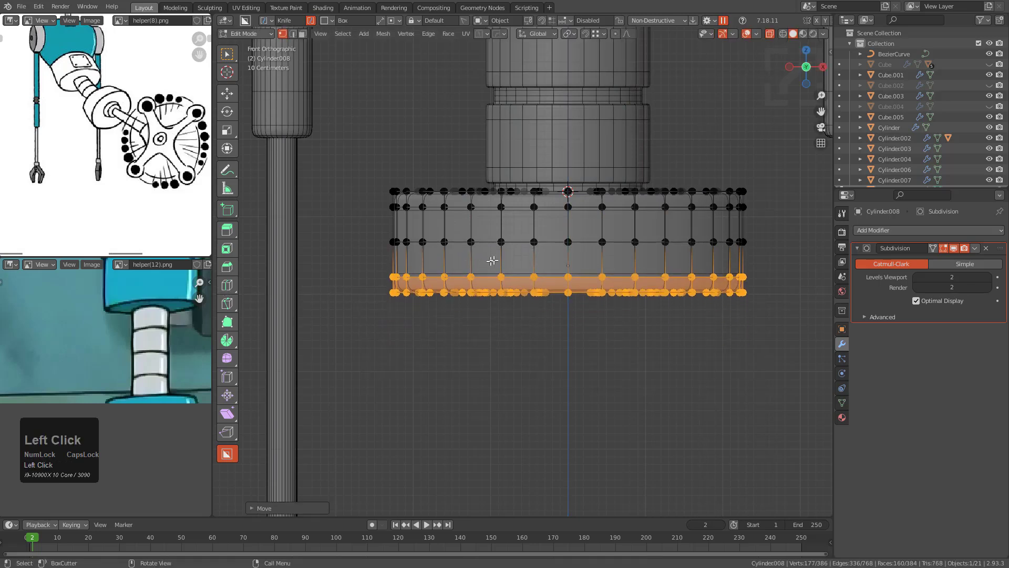
Step: Centre the middle edge loop vertically on the shortened hub and return to Object Mode
key(2)
key(alt+z)
alt+click(563, 238)
key(g)
key(z)
click(568, 236)
key(Tab)
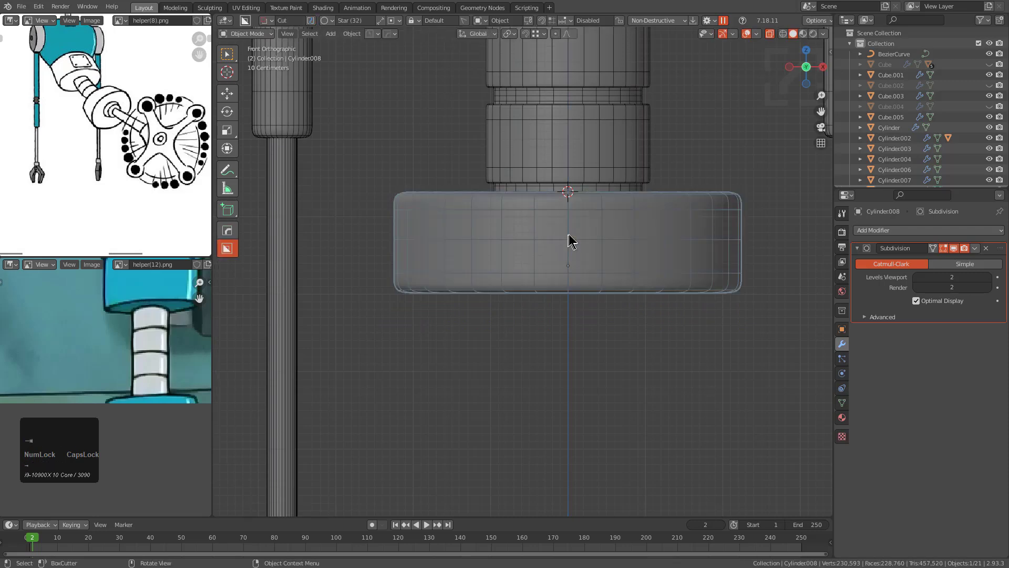
Step: Snap the 3D cursor to the centre vertex of the hub's underside and return to the front view in Object Mode
scroll(560, 242, down, 5)
shift+middle_drag(554, 228, 541, 254)
scroll(547, 308, up, 3)
key(Tab)
key(1)
key(shift+s)
click(644, 279)
key(Tab)
key(KP_1)
Step: Add a mesh cylinder at the 3D cursor and move it down 1 m along Z beneath the hub
key(shift+a)
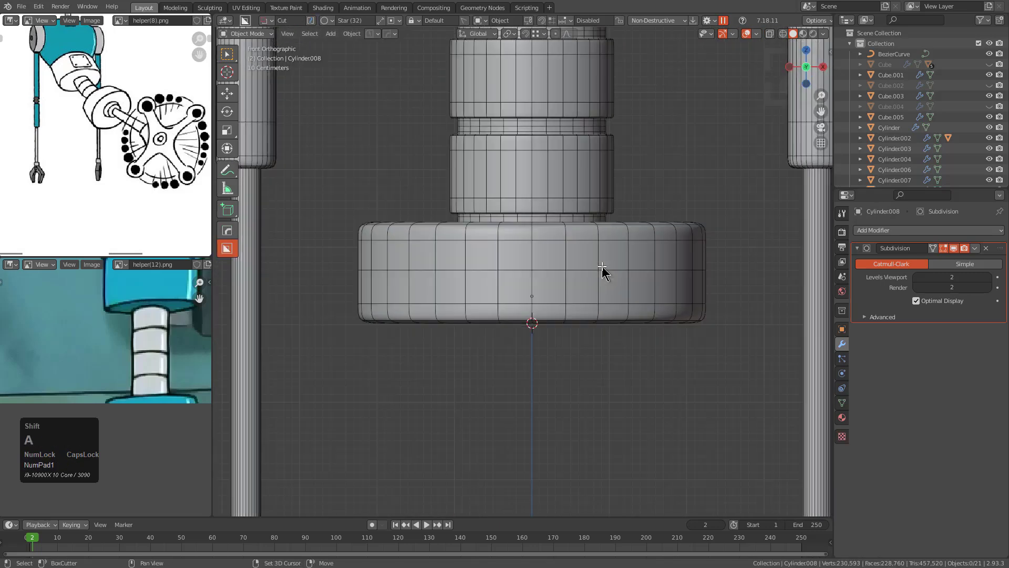
key(shift+a)
mouse_move(602, 266)
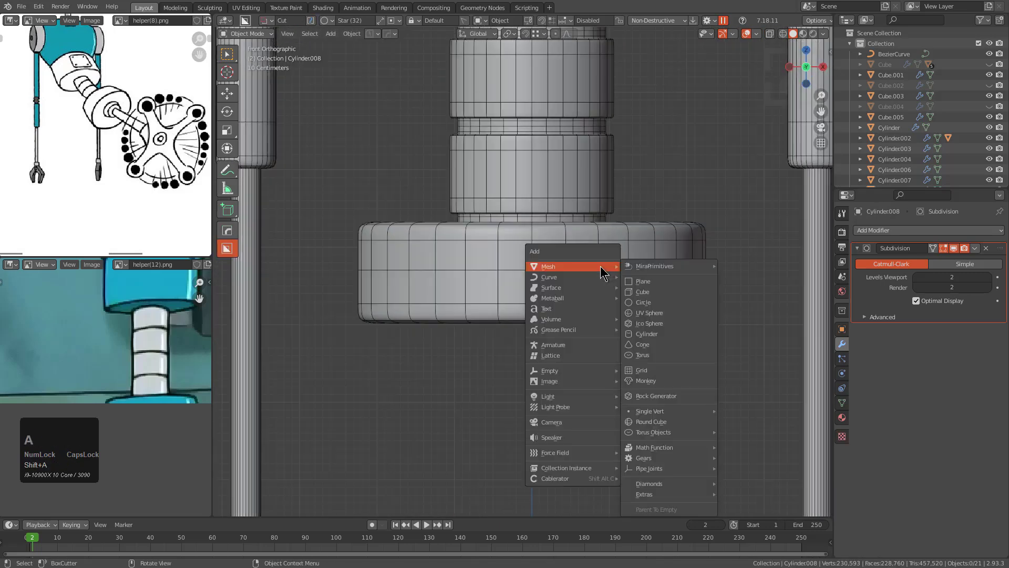
click(643, 334)
scroll(637, 331, down, 1)
key(g)
text(1)
key(Return)
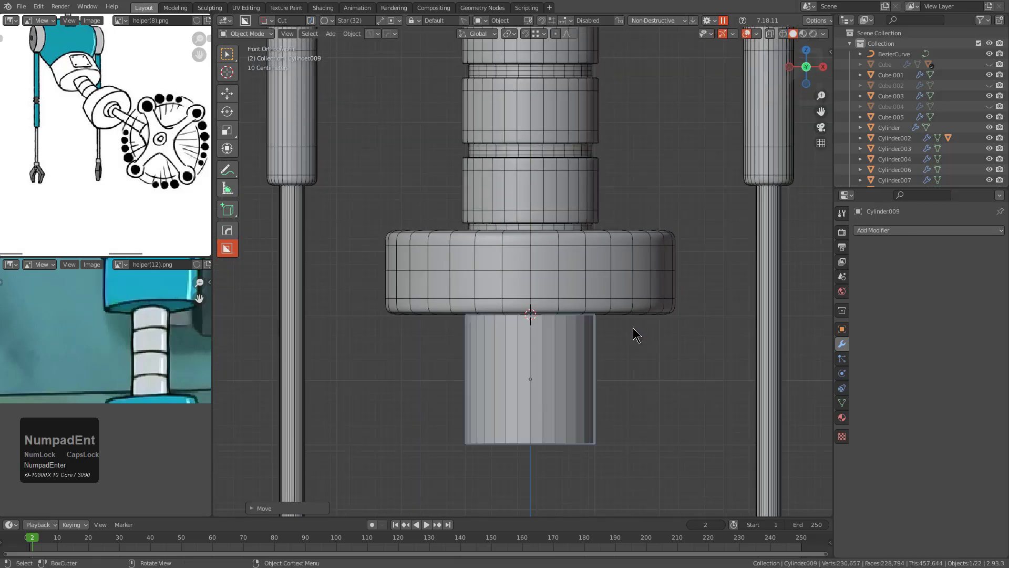
Step: Set the new cylinder's origin to the 3D cursor, scale its width to about 0.48 and stretch it downward into a long shaft
key(shift+s)
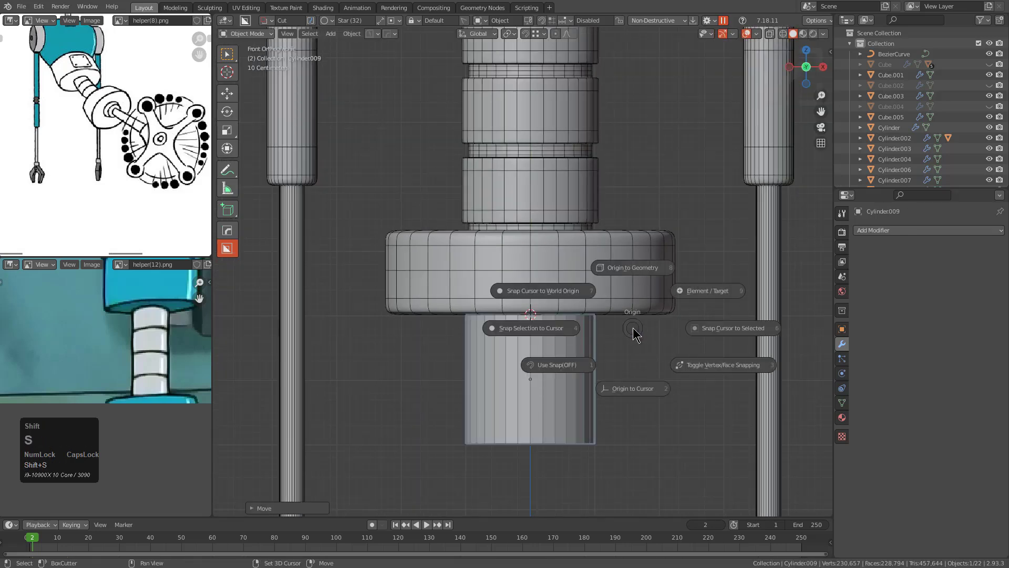
click(636, 390)
key(s)
key(shift+z)
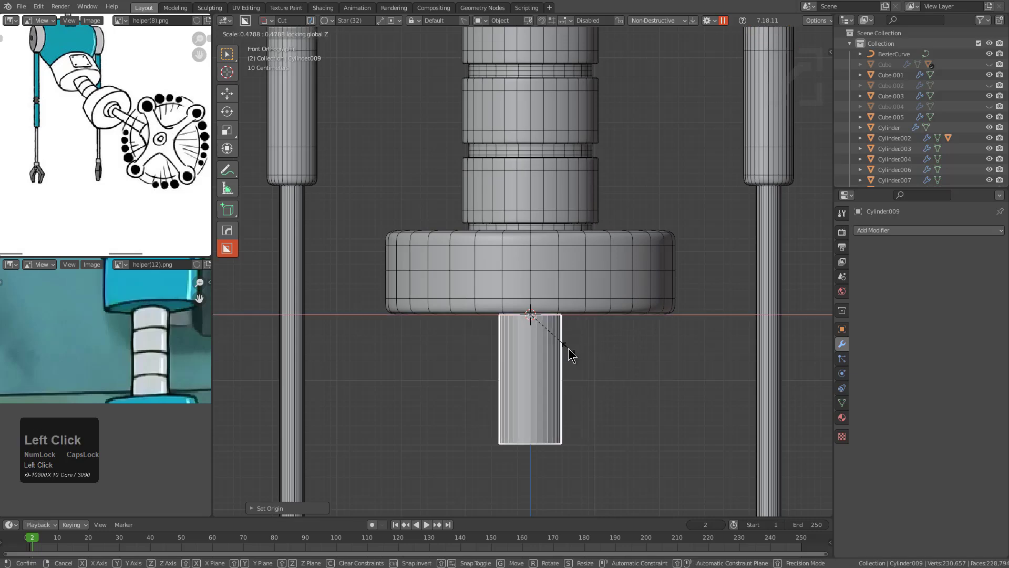
click(567, 349)
scroll(566, 357, up, 4)
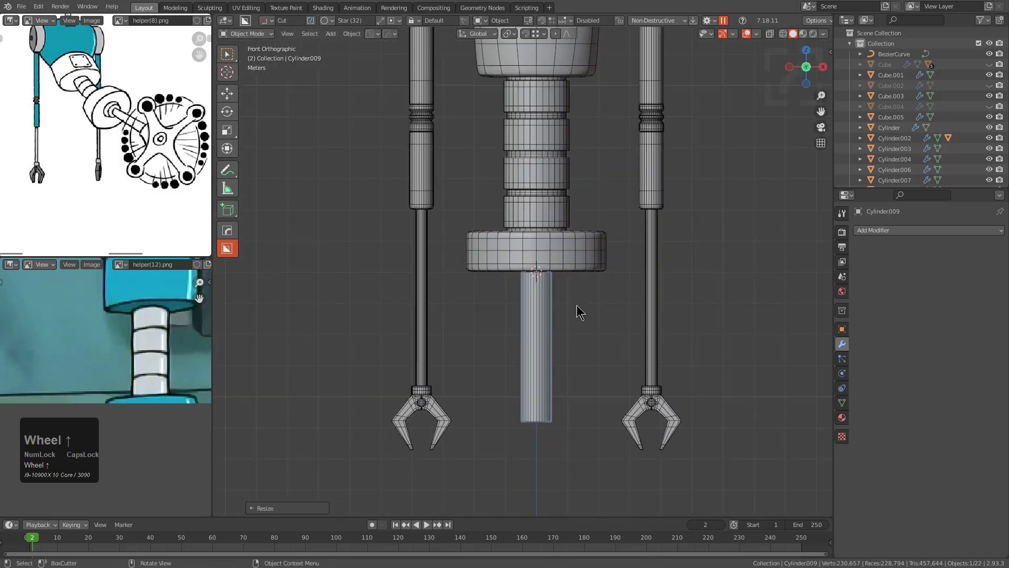
Step: Stretch the cylinder below the disc along its vertical axis by a factor of about 1.2
key(s)
key(z)
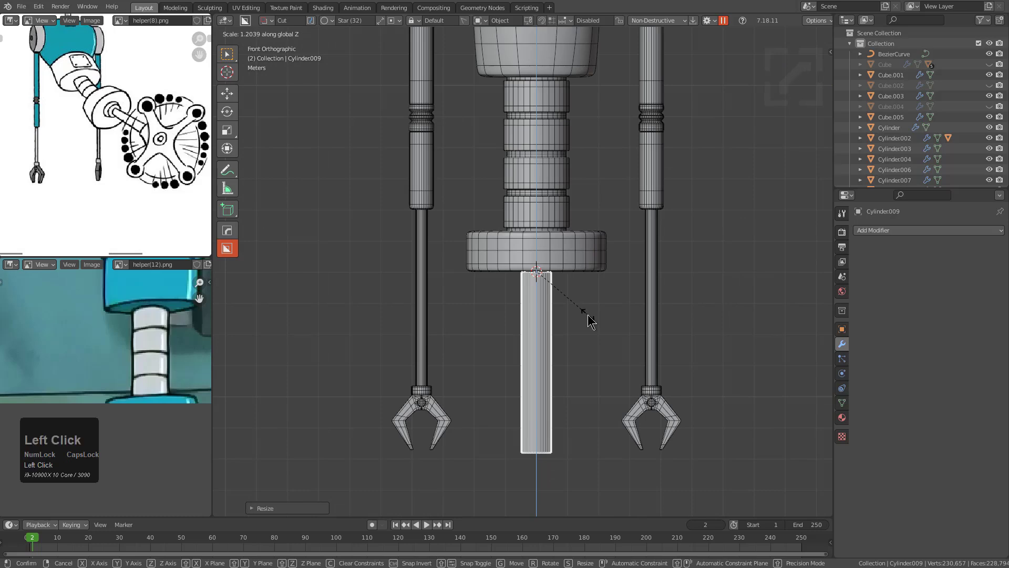
click(588, 315)
scroll(588, 315, up, 3)
shift+middle_drag(588, 315, 596, 269)
scroll(605, 263, up, 2)
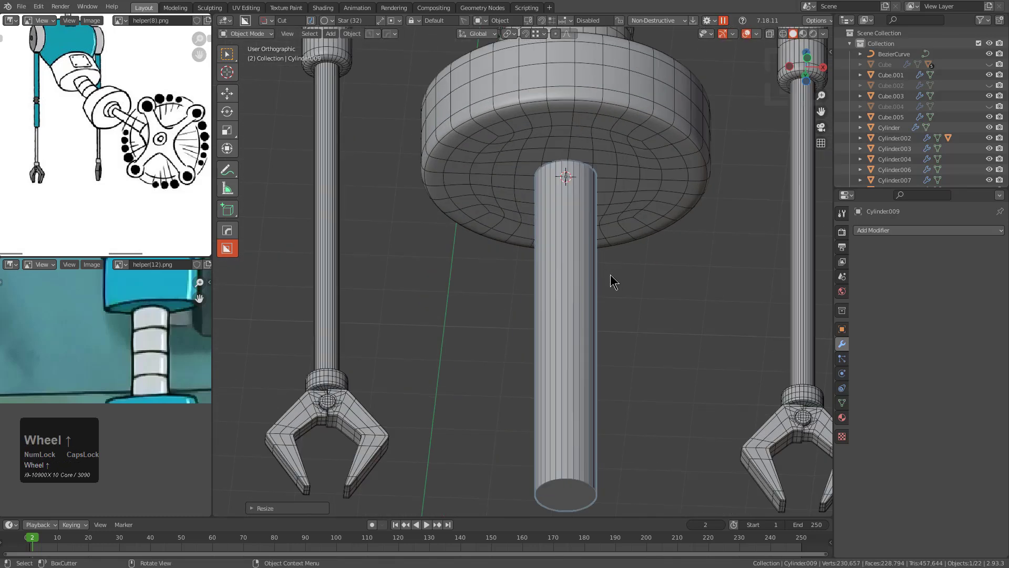
Step: Clear the cylinder's scale, then widen it horizontally and flatten it vertically into a short, broad collar below the disc
key(alt+s)
key(s)
key(shift+z)
click(689, 305)
key(s)
key(z)
click(611, 217)
key(s)
right_click(680, 247)
key(s)
key(shift+z)
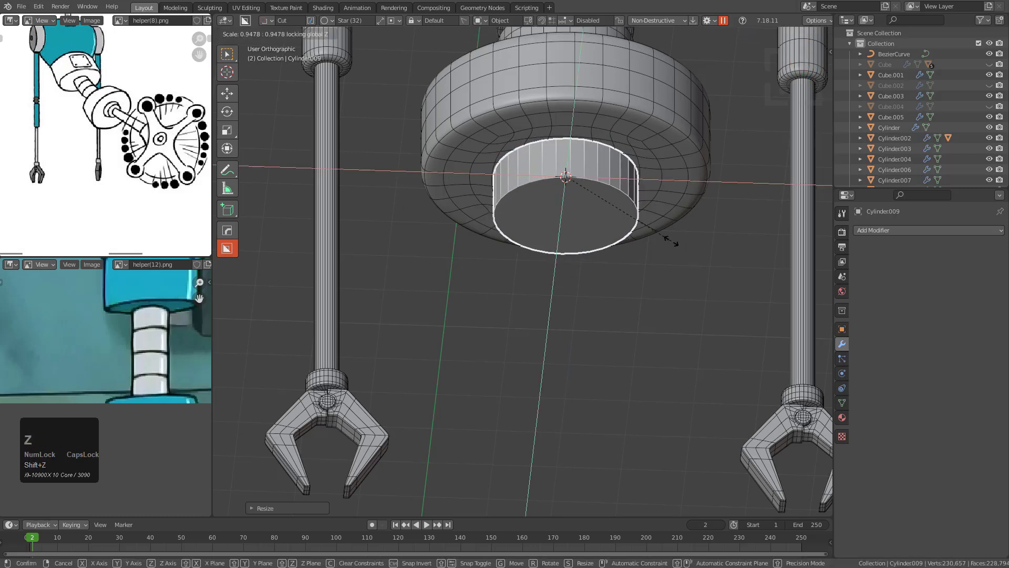
click(672, 242)
Step: Taper the collar by scaling its bottom face inward
shift+middle_drag(653, 227, 636, 272)
scroll(631, 268, up, 2)
key(Tab)
key(3)
click(615, 251)
key(s)
click(658, 259)
Step: Isolate the collar and select both its top and bottom cap faces
scroll(577, 171, up, 2)
key(alt+z)
shift+click(585, 155)
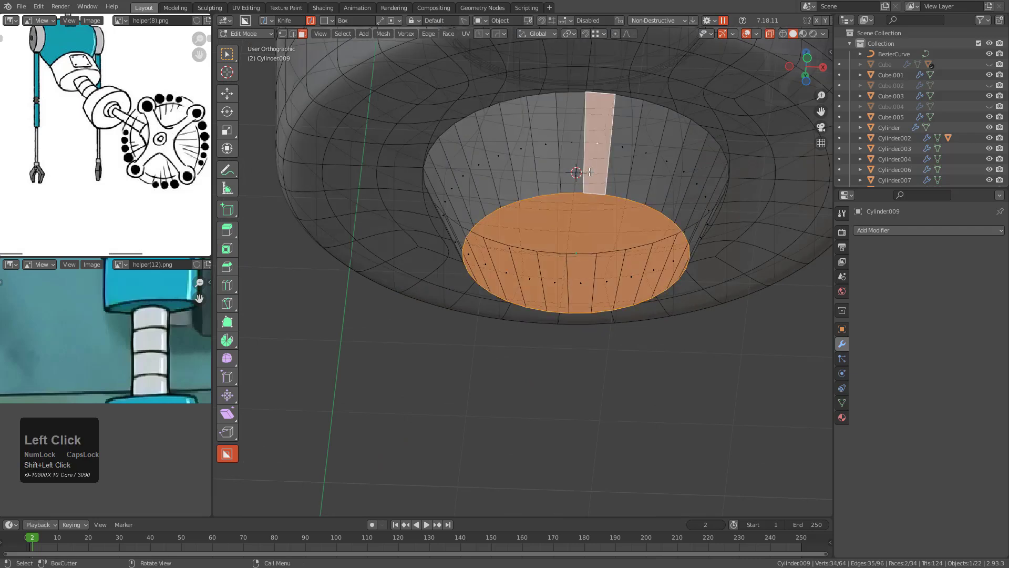
key(alt+z)
key(KP_Divide)
middle_drag(579, 185, 573, 260)
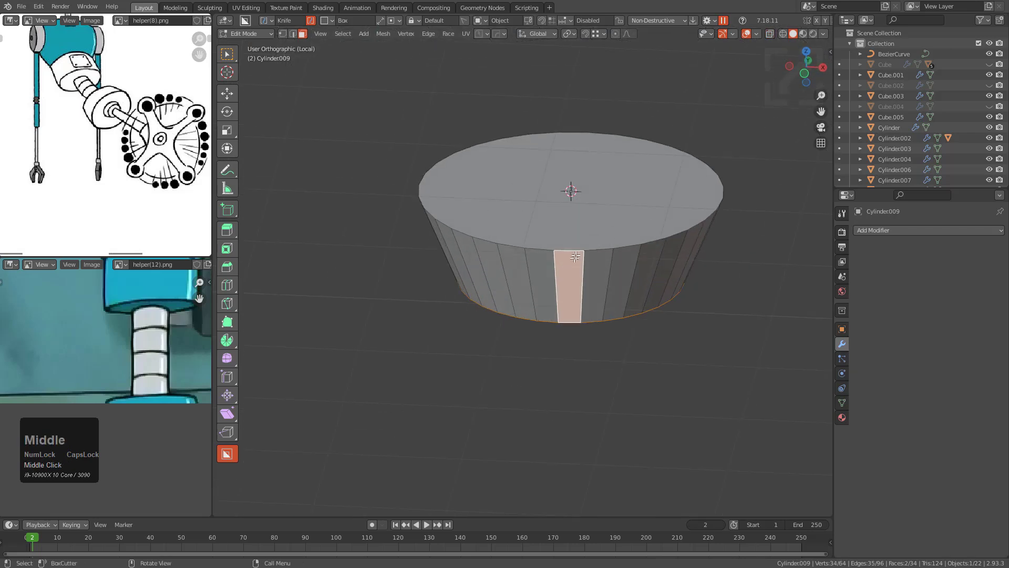
shift+click(578, 217)
middle_drag(578, 183, 583, 116)
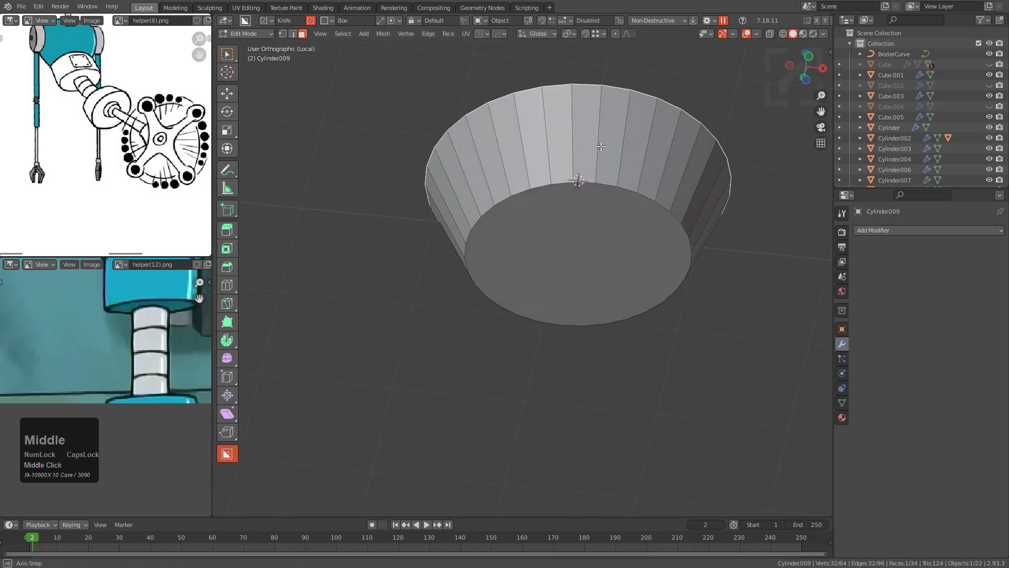
shift+click(621, 238)
Step: Try to bevel the edges of both selected cap faces and undo it
key(ctrl+b)
click(703, 270)
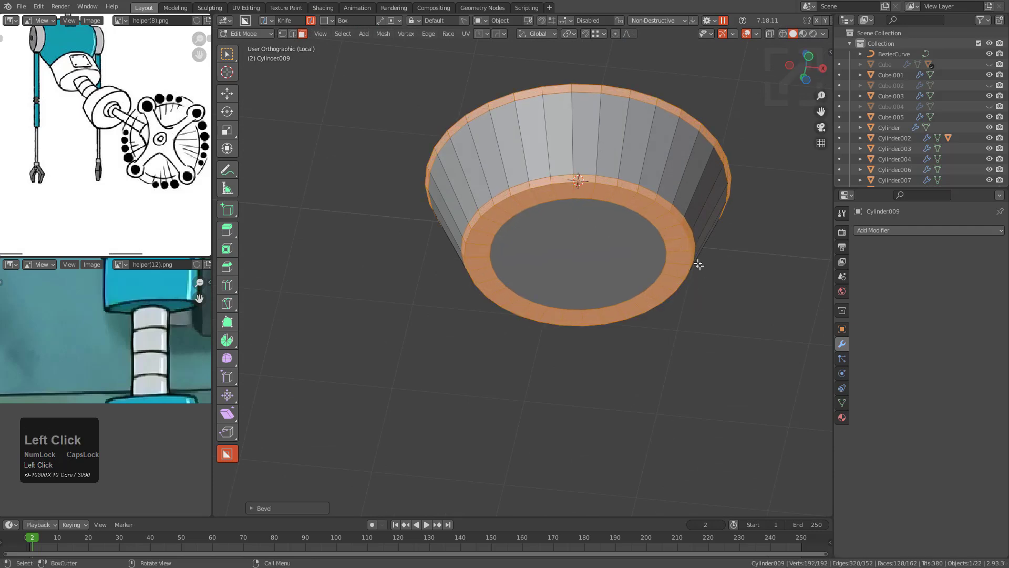
key(ctrl+z)
Step: Apply the collar's scale and bevel the edges around its top and bottom caps with a narrow band
key(Tab)
key(ctrl+a)
click(649, 207)
key(Tab)
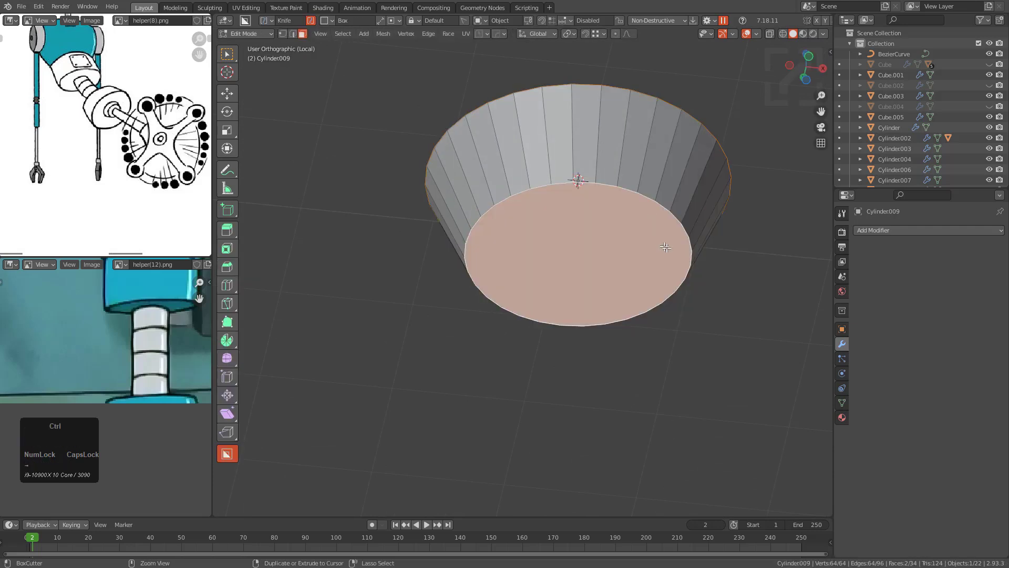
key(ctrl+b)
click(712, 255)
Step: Add a Subdivision modifier with viewport level 1 to the collar
key(Tab)
middle_drag(647, 188, 636, 264)
key(ctrl+1)
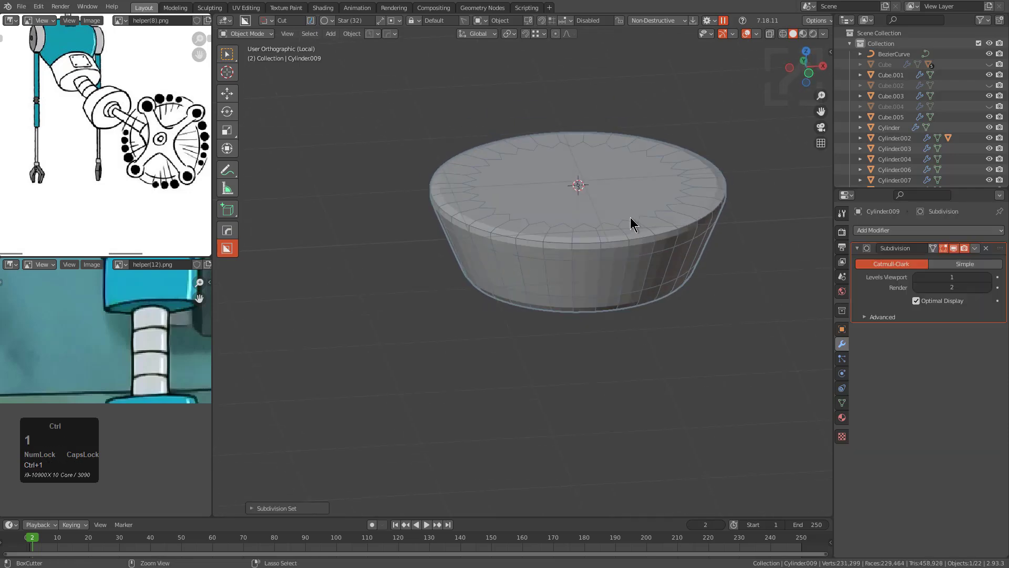
Step: Inset the collar's top and bottom cap faces and delete the inner faces
middle_drag(575, 236, 616, 386)
key(Tab)
shift+click(644, 247)
key(i)
click(689, 288)
key(x)
click(620, 388)
Step: Grid fill the collar's top opening with a span of 8, adjusting the offset to straighten the grid
key(1)
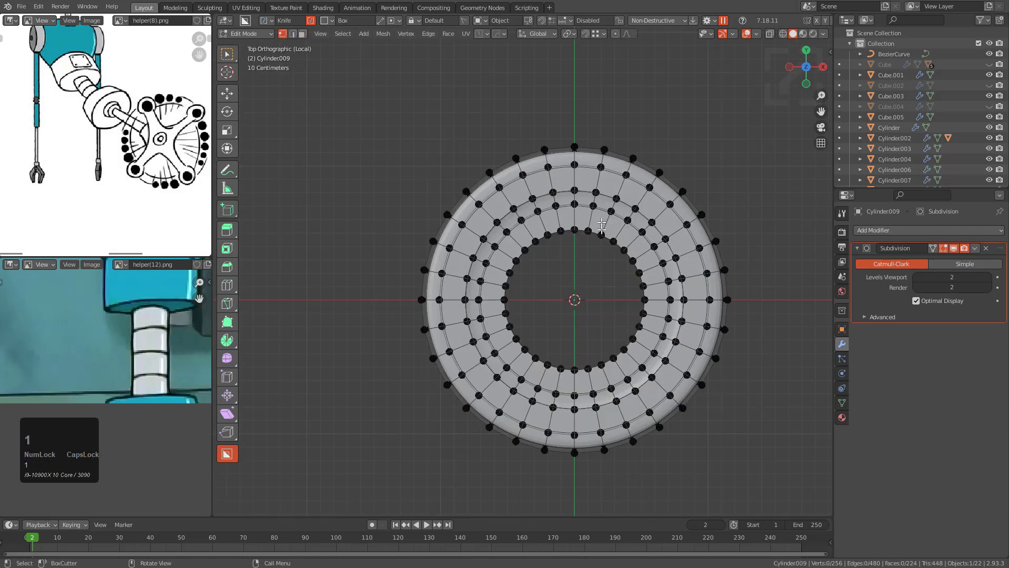
key(ctrl+f)
click(608, 192)
key(F9)
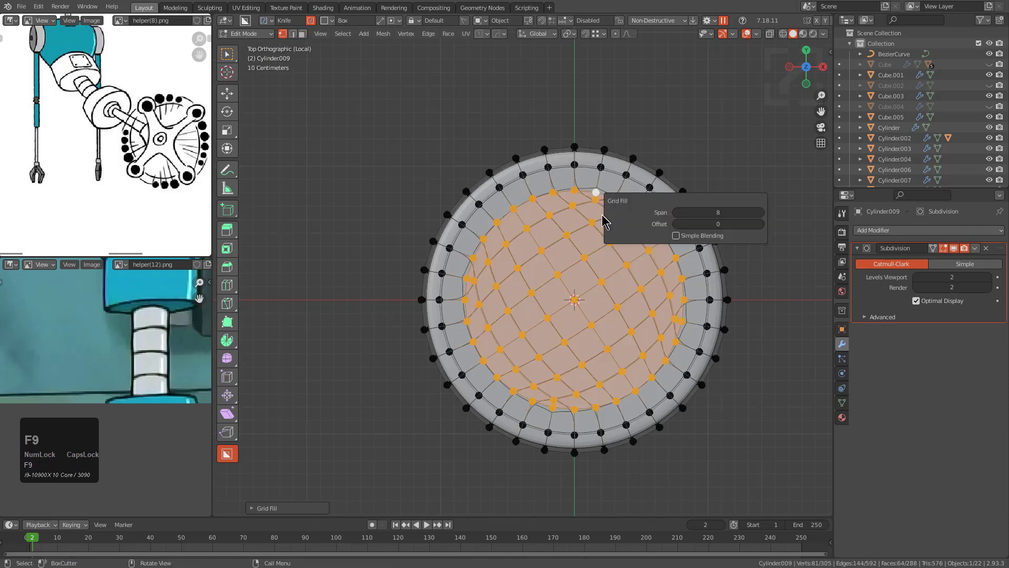
ctrl+scroll(692, 226, up, 3)
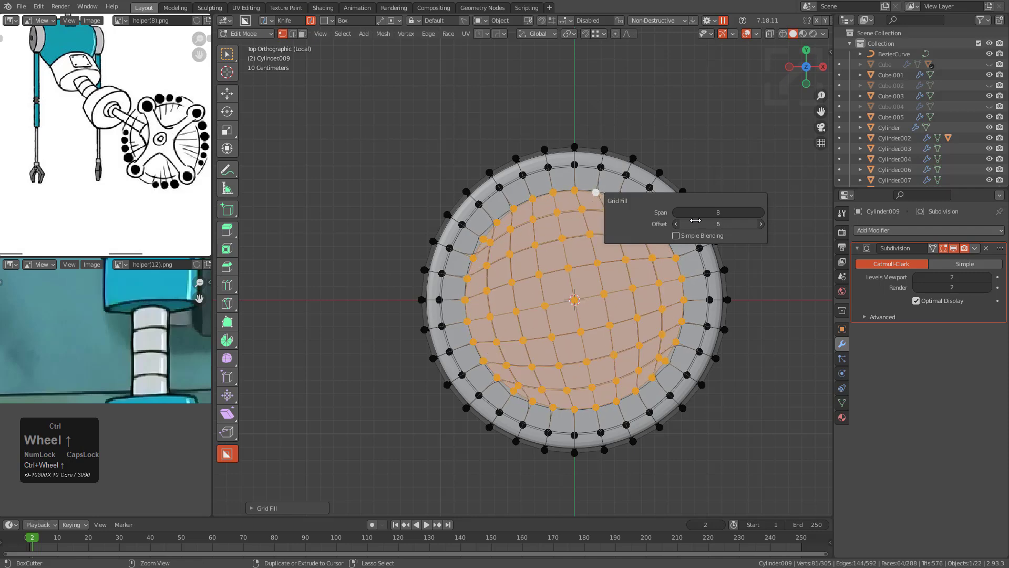
ctrl+scroll(696, 221, up, 1)
Step: Grid fill the collar's bottom opening with a span of 8 and an offset of 13
middle_drag(599, 194, 560, 128)
alt+click(577, 172)
key(ctrl+f)
click(587, 171)
key(F9)
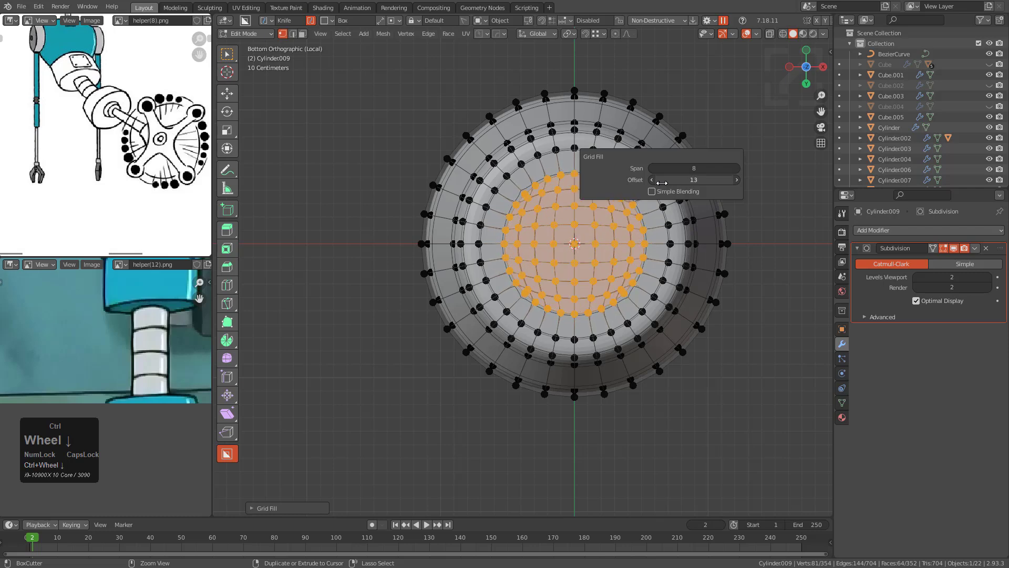
key(Tab)
middle_drag(501, 173, 498, 227)
key(KP_1)
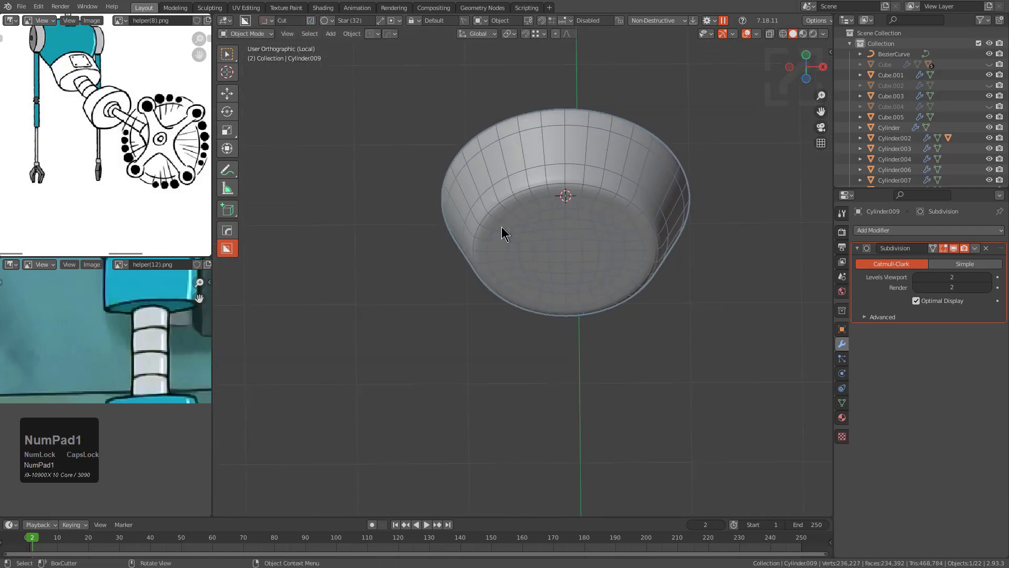
Step: Bring back the full robot and snap the 3D cursor to the centre of the collar's top cap
key(KP_Divide)
key(alt+a)
middle_drag(487, 230, 531, 134)
shift+middle_drag(563, 175, 463, 184)
scroll(496, 217, up, 1)
click(495, 217)
mouse_move(495, 217)
middle_down()
mouse_move(492, 242)
mouse_move(488, 211)
middle_up()
key(Tab)
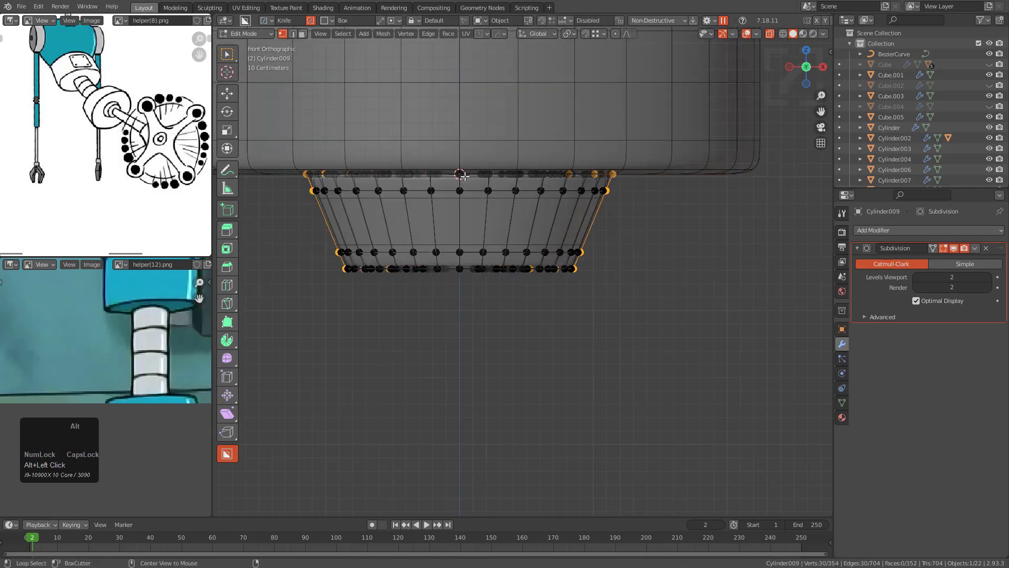
key(shift+s)
click(552, 243)
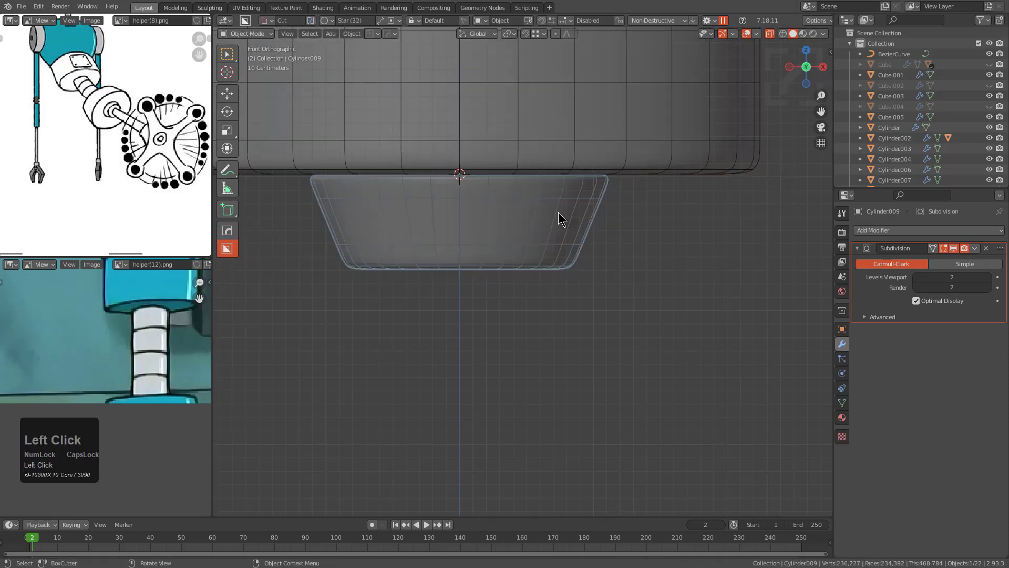
Step: Enlarge the collar uniformly by about 1.07 from the centre of its top cap
key(s)
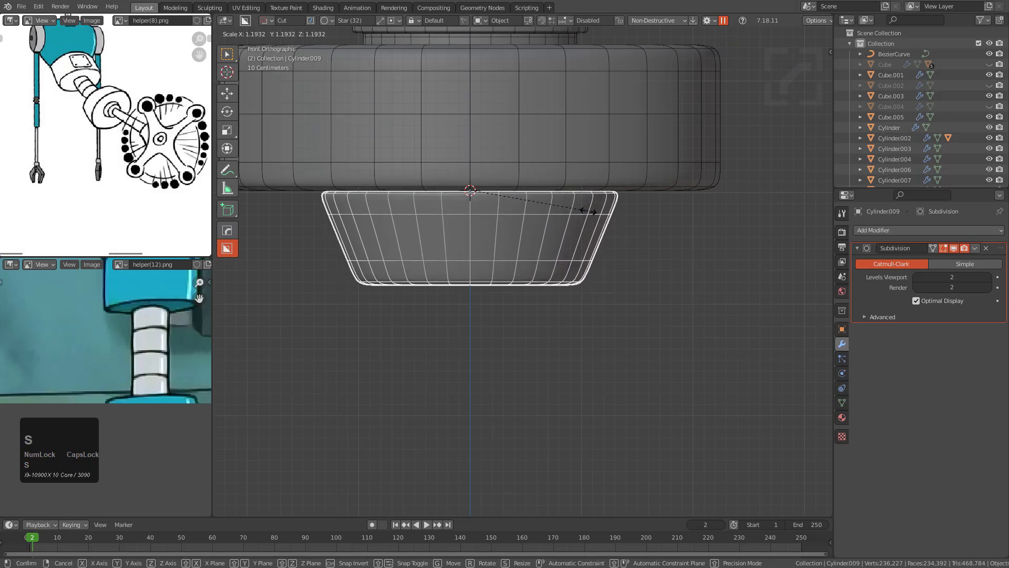
right_click(578, 200)
scroll(604, 220, down, 2)
key(s)
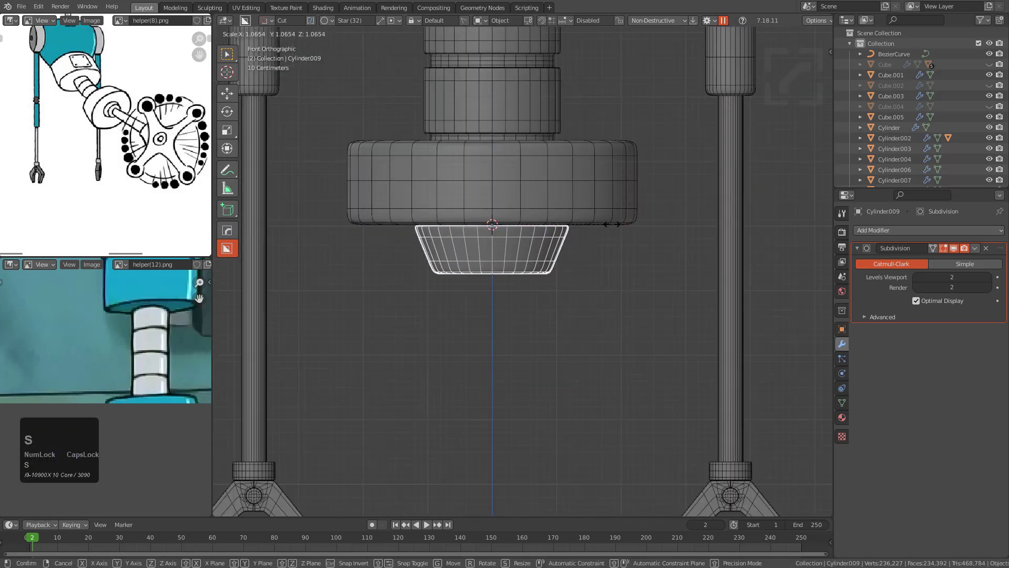
click(612, 223)
scroll(569, 219, down, 3)
shift+middle_drag(523, 194, 588, 255)
key(alt+z)
key(alt+z)
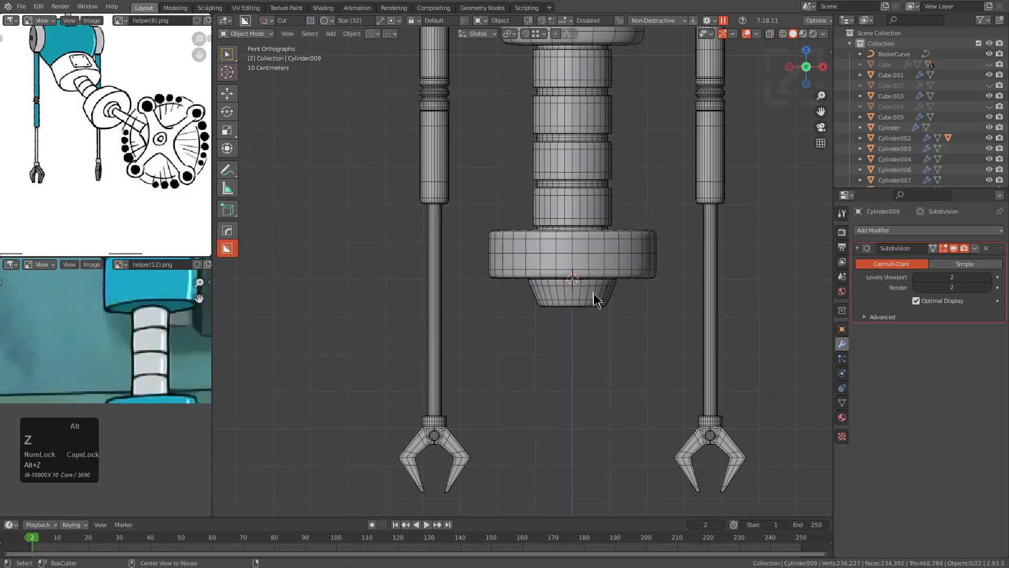
Step: Snap the 3D cursor to the centre of the collar's bottom cap
middle_drag(595, 298, 596, 240)
key(alt+z)
scroll(599, 285, up, 3)
click(602, 288)
key(Tab)
mouse_move(602, 288)
shift+middle_down()
mouse_move(527, 240)
mouse_move(542, 213)
mouse_move(617, 293)
shift+middle_up()
scroll(527, 240, up, 5)
click(551, 265)
key(shift+s)
click(652, 208)
scroll(547, 193, down, 2)
key(Tab)
scroll(604, 287, down, 4)
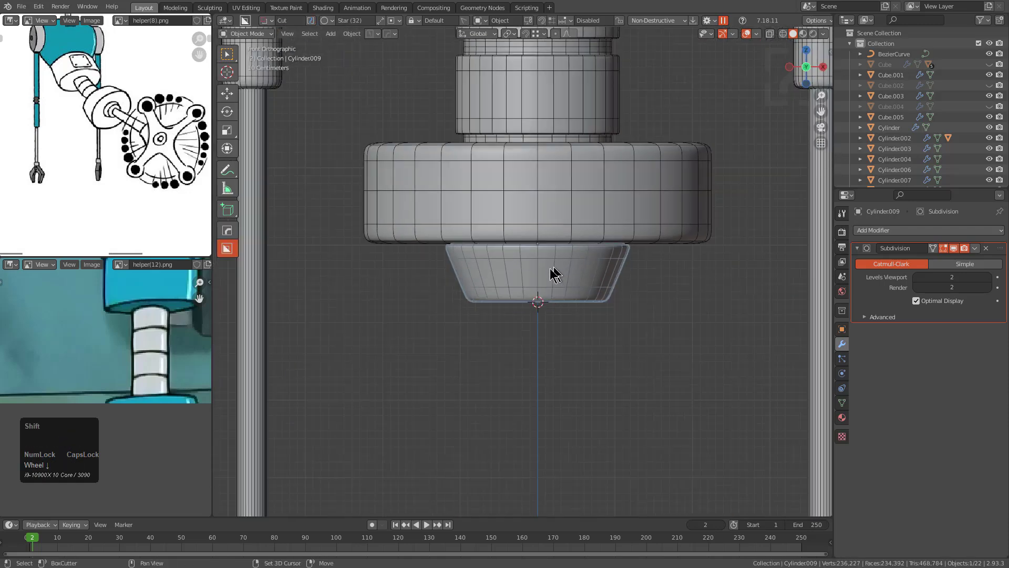
Step: Add a mesh cylinder at the 3D cursor under the collar
middle_drag(559, 275, 535, 245)
key(shift+a)
mouse_move(528, 245)
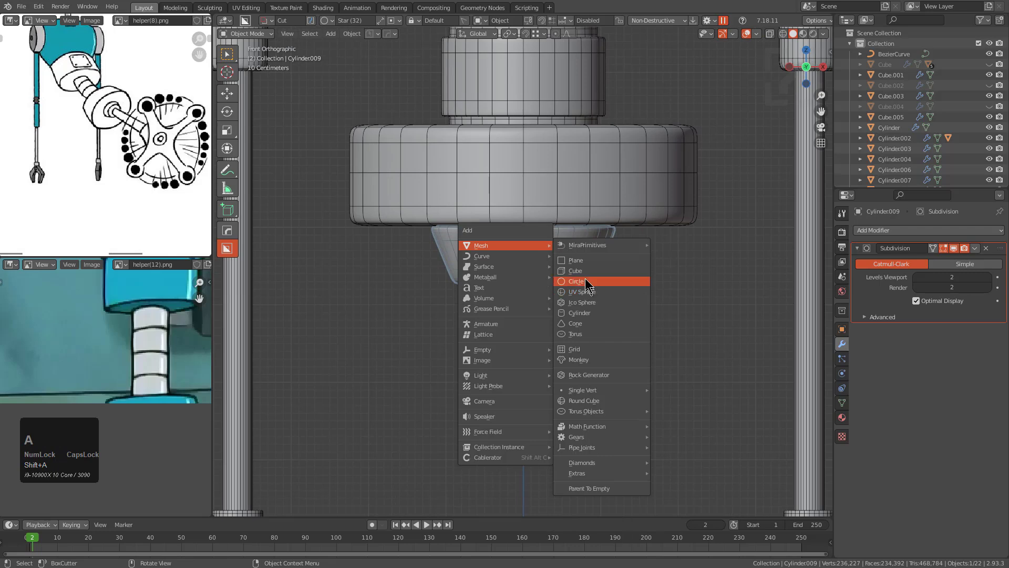
click(586, 313)
scroll(592, 292, down, 2)
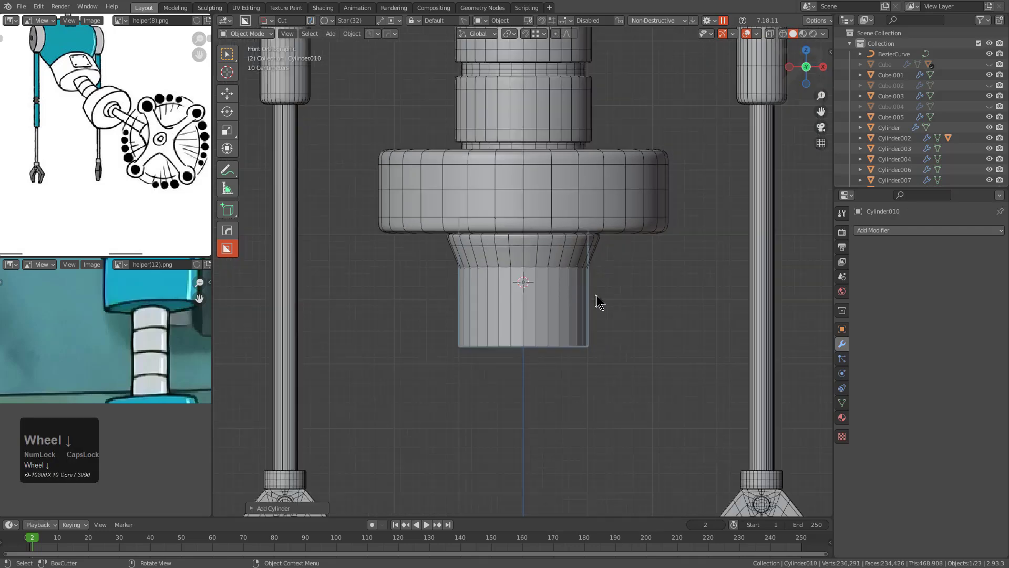
Step: Try shrinking the new cylinder uniformly and undo the scaling
key(s)
click(559, 277)
key(g)
right_click(557, 277)
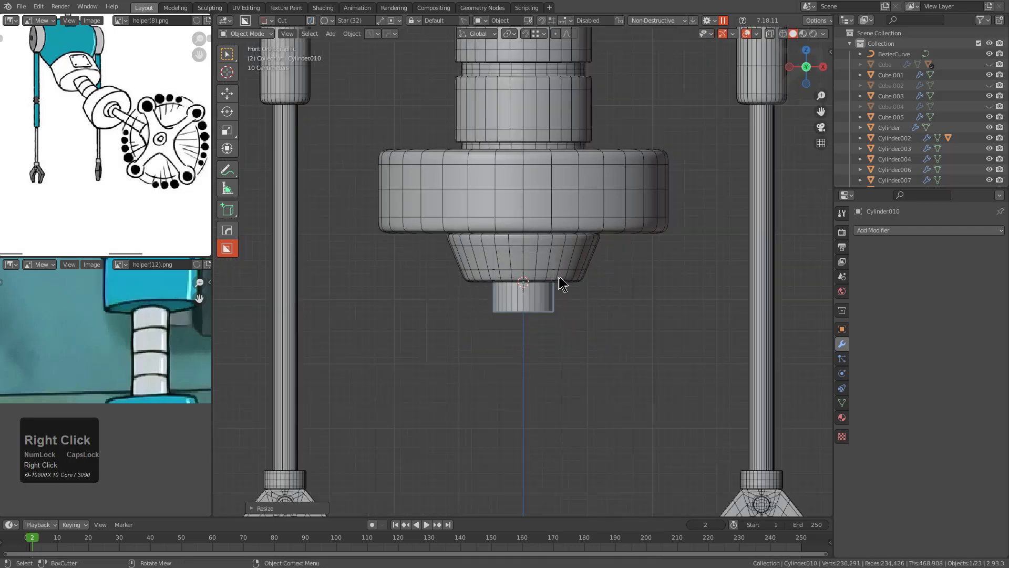
key(ctrl+z)
Step: Move the cylinder by -1 along Z and narrow it horizontally to less than half its width
text(gz-1)
key(Return)
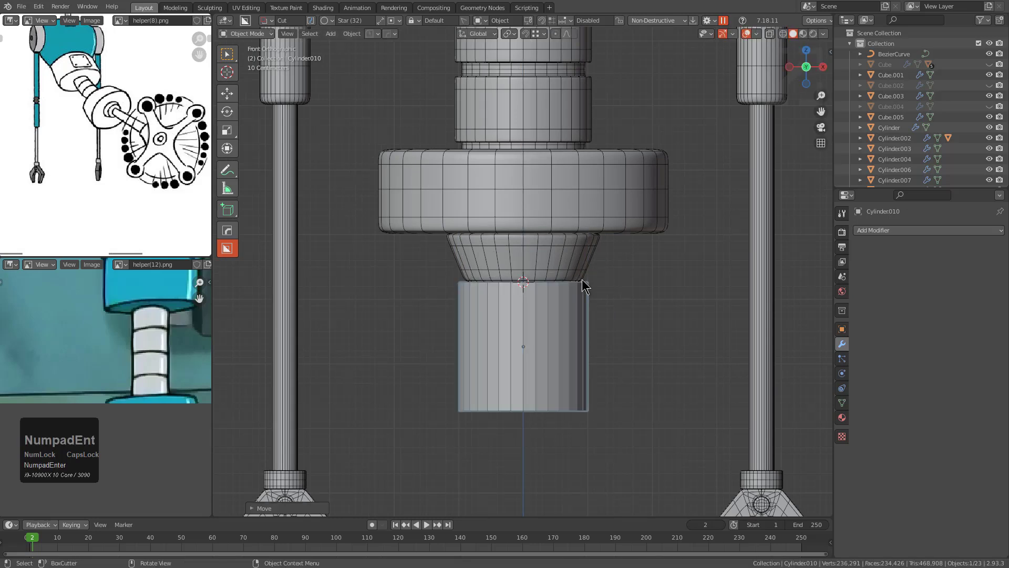
key(s)
key(shift+z)
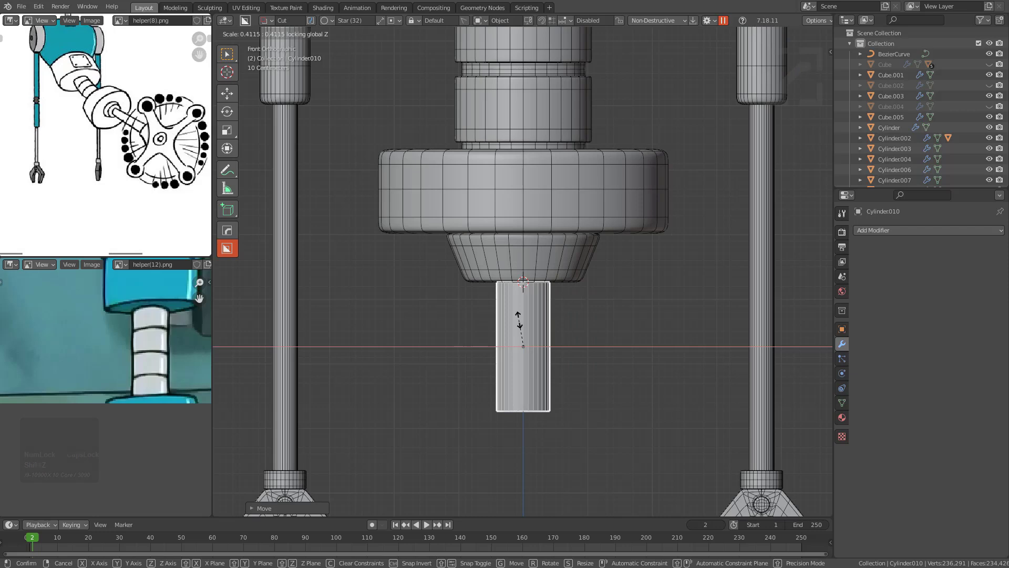
click(532, 320)
Step: Snap the 3D cursor to the cylinder's top face
key(Tab)
scroll(562, 323, up, 3)
key(alt+z)
key(3)
click(569, 301)
key(shift+s)
click(569, 354)
scroll(566, 305, down, 6)
Step: Stretch the cylinder downward to about the height of the claws and thin it horizontally by about 0.68
key(s)
key(z)
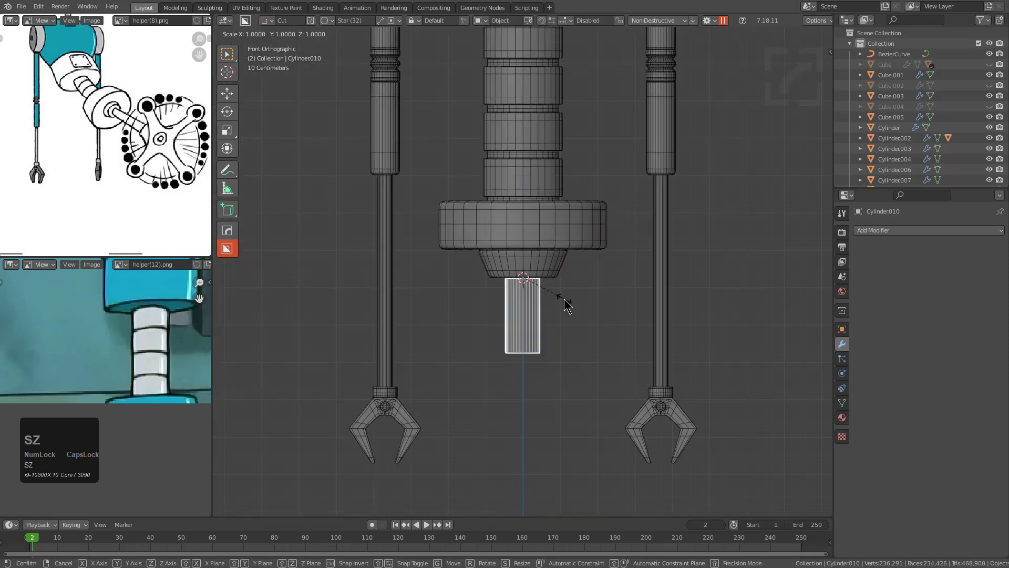
key(shift+z)
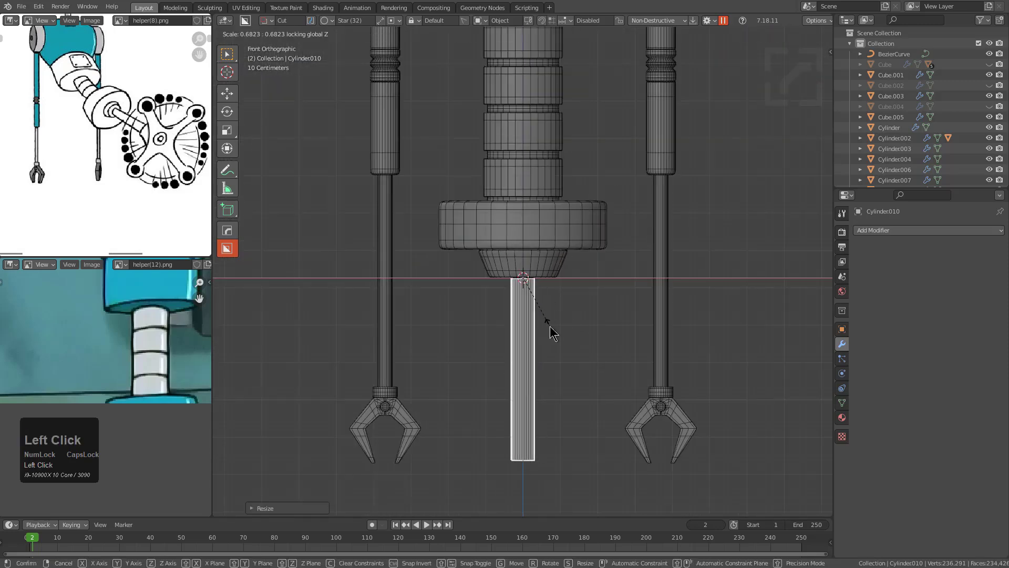
click(550, 325)
scroll(546, 321, down, 5)
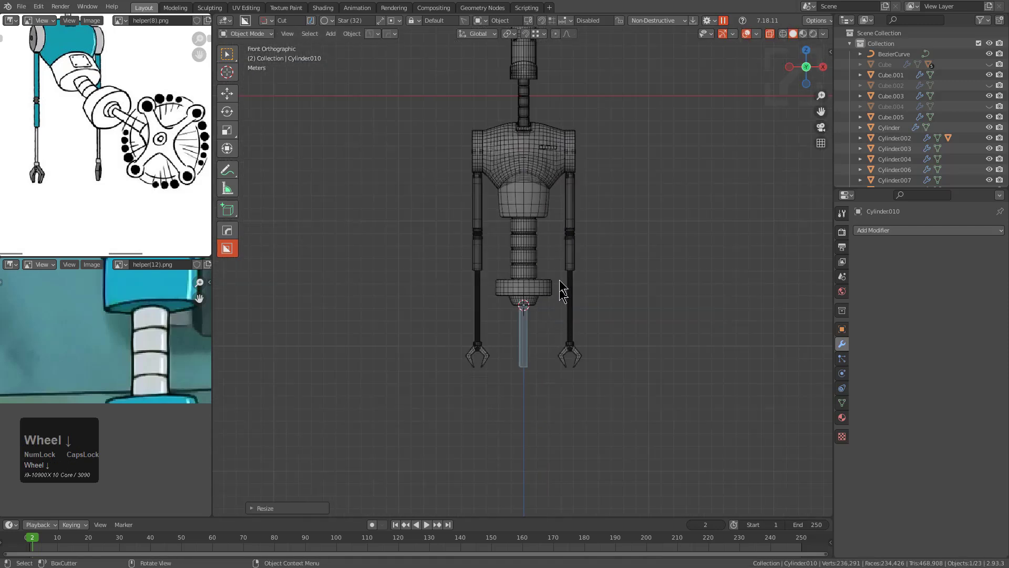
key(alt+z)
scroll(536, 199, up, 2)
shift+middle_drag(536, 198, 554, 286)
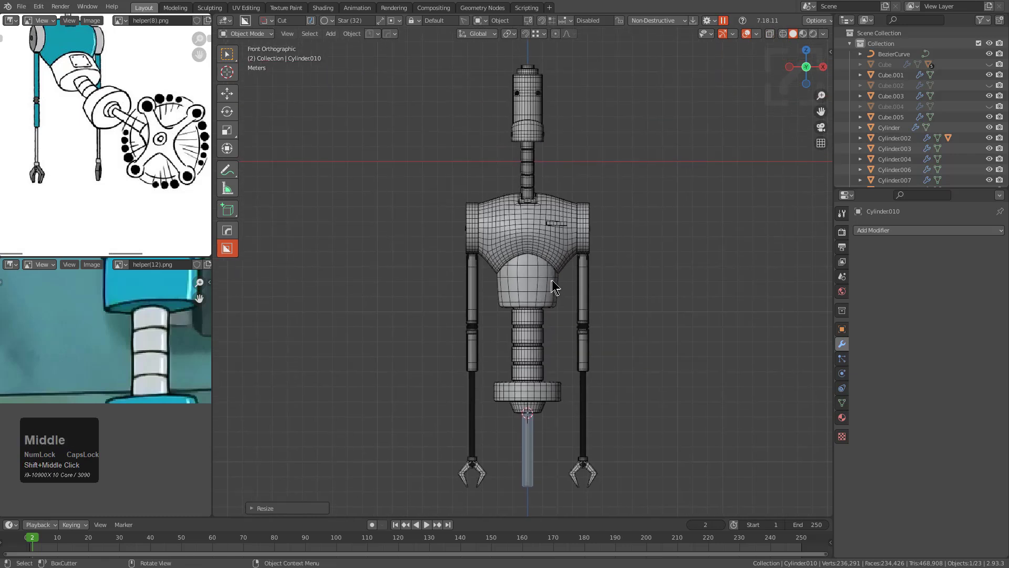
Step: Hide the viewport overlays and enlarge the rod slightly from its top end
click(747, 34)
shift+middle_drag(569, 335, 569, 299)
key(s)
click(586, 318)
key(s)
click(584, 314)
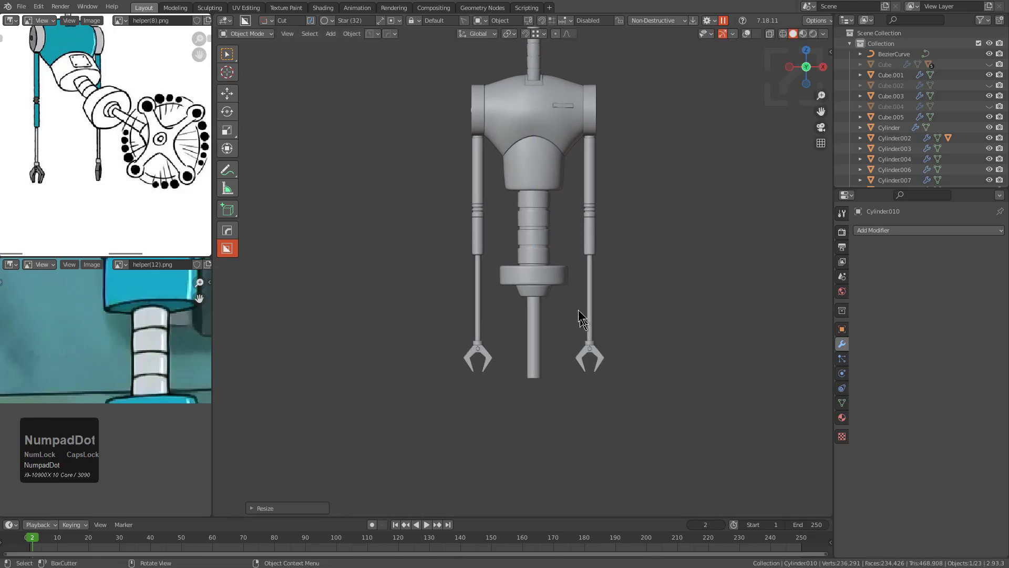
Step: Examine the rod's proportions against the collar and disc from several angles
key(KP_Decimal)
scroll(525, 263, down, 3)
middle_drag(501, 252, 500, 249)
scroll(545, 192, up, 3)
middle_drag(545, 191, 508, 211)
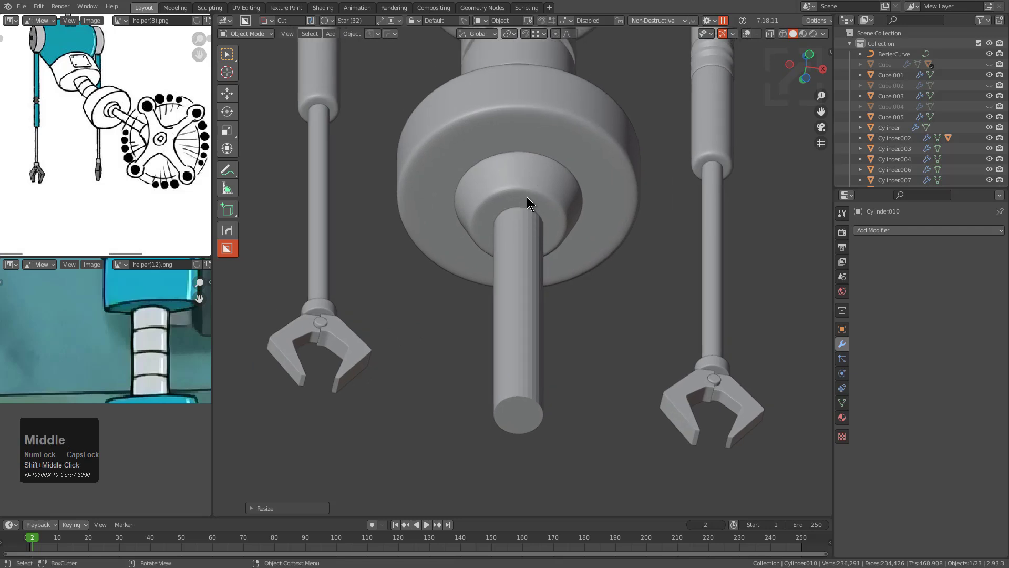
middle_click(566, 299)
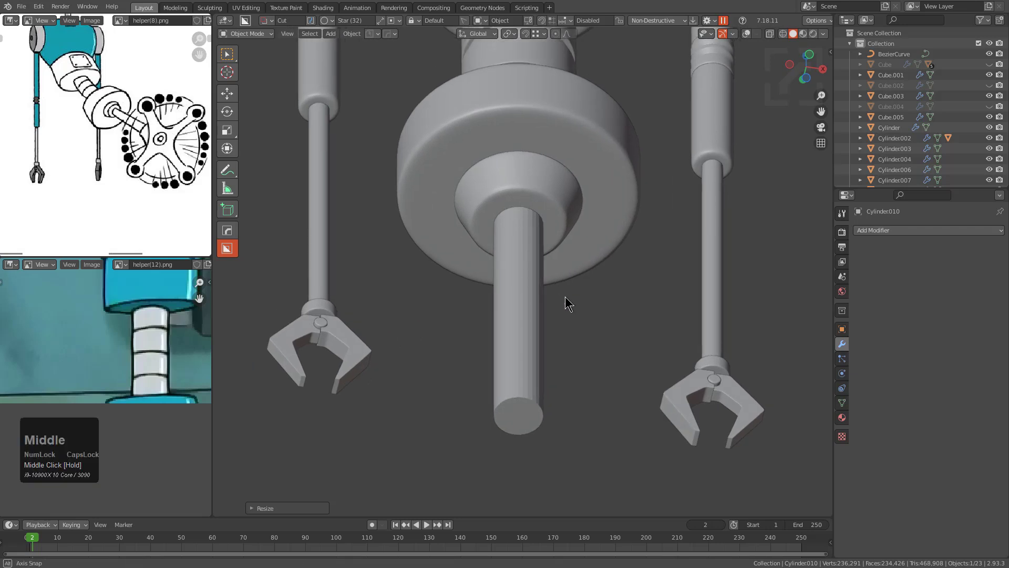
key(s)
right_click(583, 298)
middle_drag(553, 278, 529, 288)
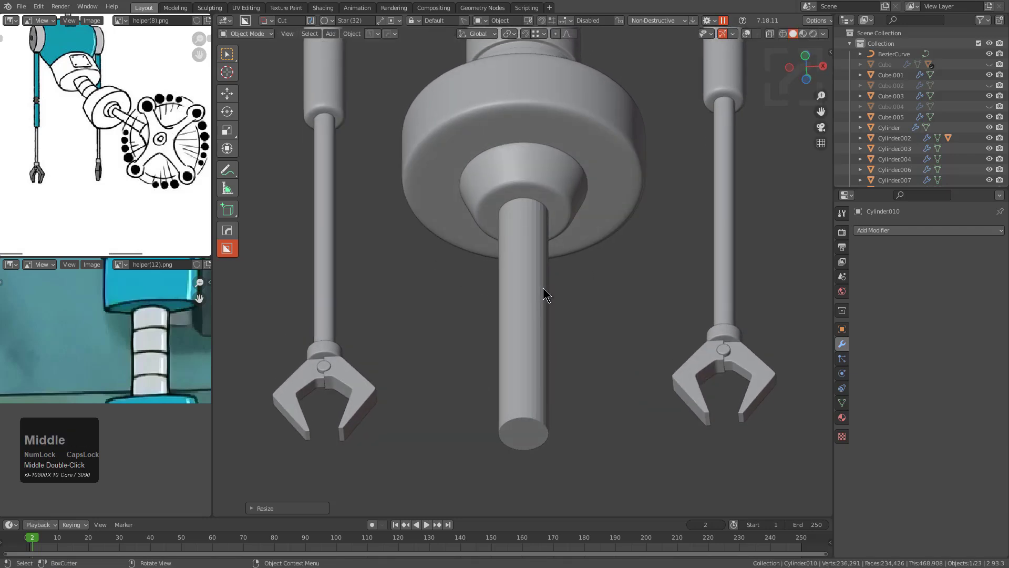
mouse_move(542, 288)
middle_down()
mouse_move(532, 293)
mouse_move(539, 288)
middle_up()
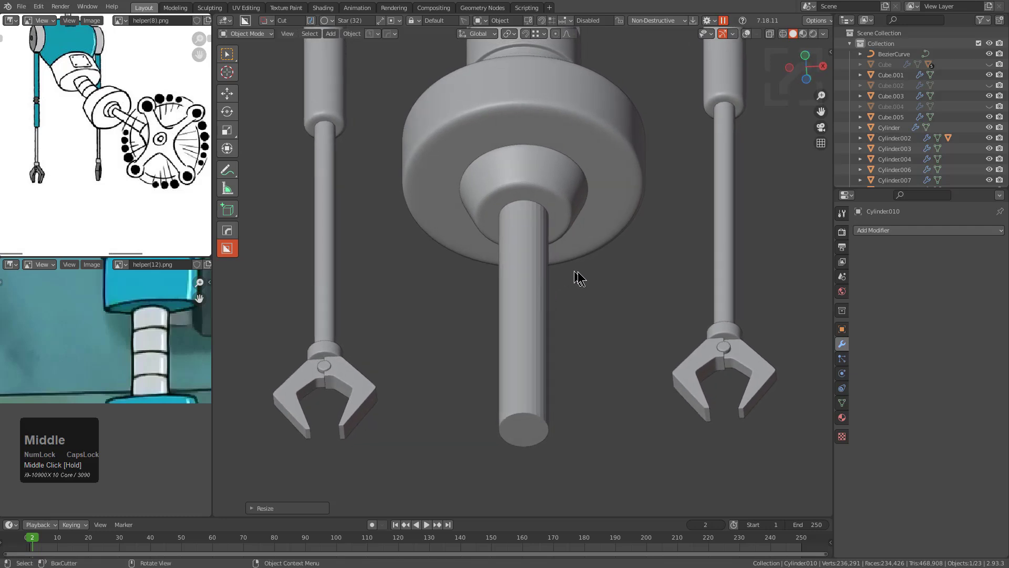
Step: Scale the rod up further so it looks thicker and longer below the collar
key(s)
click(614, 279)
key(s)
click(602, 276)
middle_drag(602, 276, 563, 259)
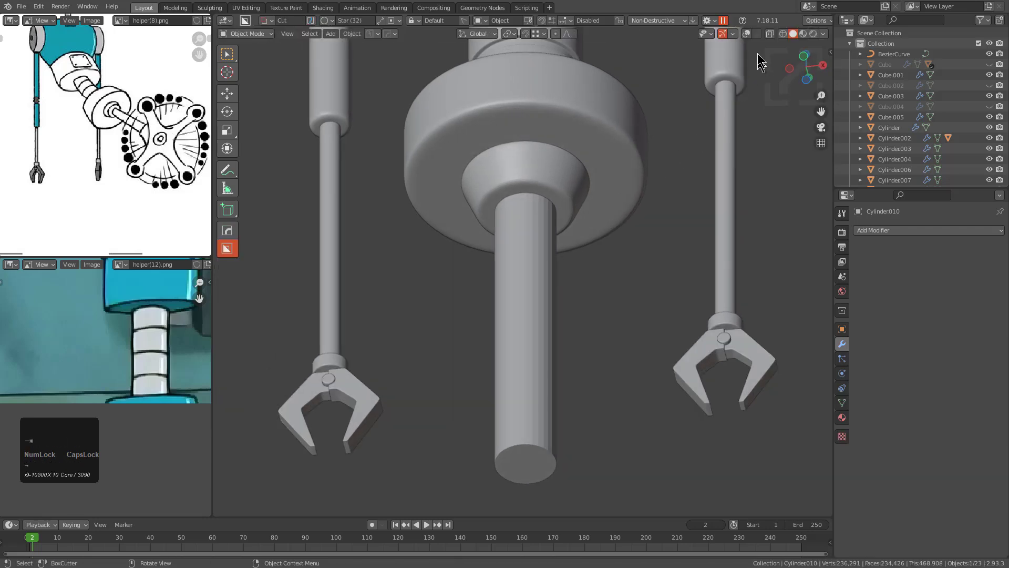
Step: Isolate the rod in local view with overlays shown, select both end-cap faces and apply the rod's scale
click(747, 34)
key(KP_Divide)
key(Tab)
key(a)
middle_drag(592, 190, 577, 256)
click(534, 182)
middle_drag(559, 308, 567, 253)
shift+click(532, 388)
key(Tab)
key(ctrl+a)
click(628, 331)
Step: Bevel the rims of both rod end caps with 2 segments to add support loops
key(Tab)
scroll(626, 330, up, 2)
scroll(581, 395, up, 3)
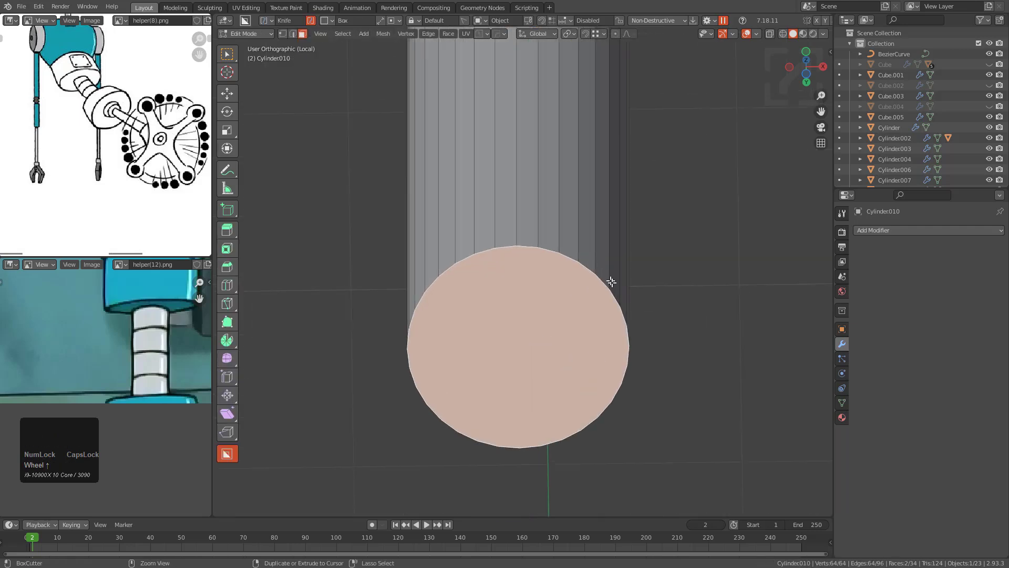
key(ctrl+b)
click(683, 311)
Step: Add a centred edge loop around the rod and bevel it with 2 segments into widely spaced loops
scroll(683, 310, down, 6)
shift+middle_drag(540, 211, 554, 301)
key(ctrl+r)
click(542, 287)
right_click(541, 281)
key(ctrl+b)
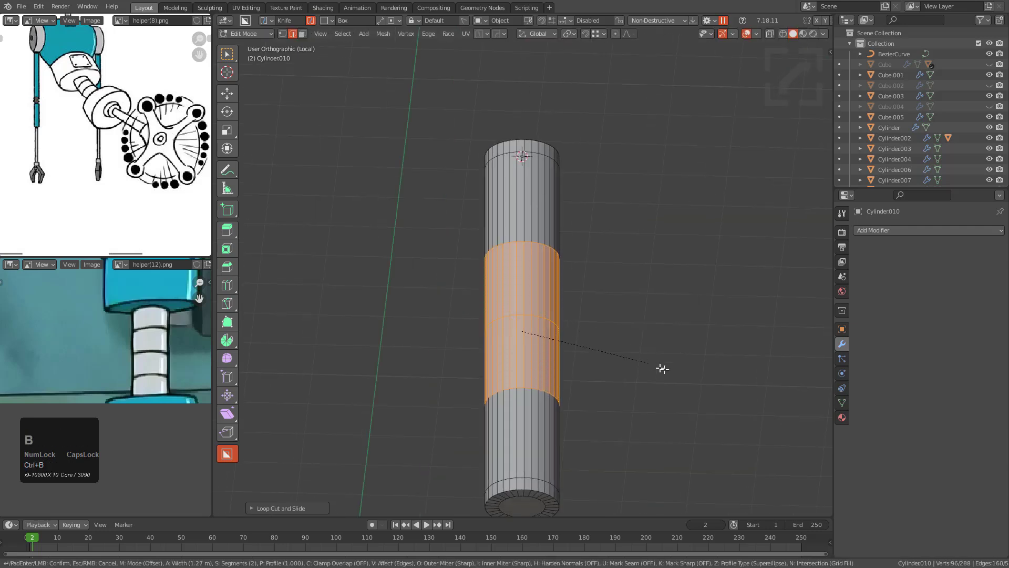
click(732, 399)
Step: Inset the inner faces of both rod caps and delete the resulting centre faces
middle_drag(684, 390, 526, 308)
key(3)
click(520, 351)
key(KP_Home)
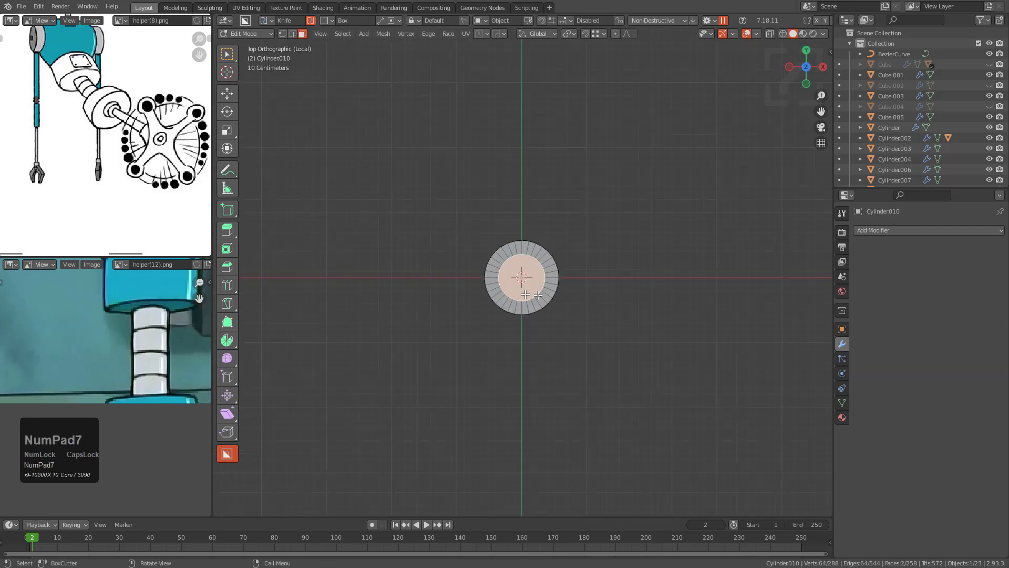
scroll(644, 338, up, 4)
key(i)
click(635, 336)
key(x)
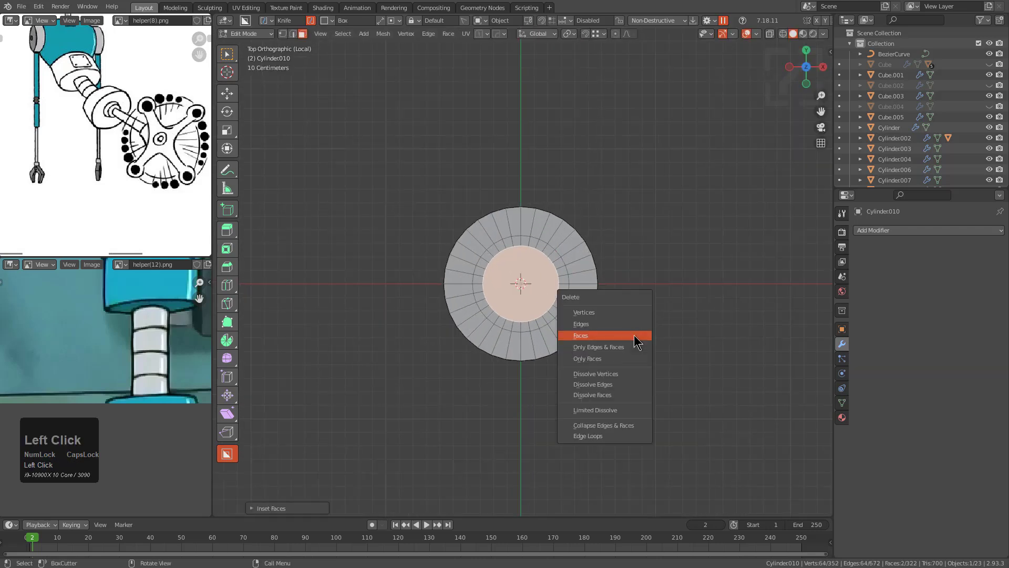
click(634, 335)
Step: Grid Fill the hole in the rod's top cap with a span of 8, adjusting the offset to align with the axes
key(1)
scroll(542, 254, up, 4)
key(ctrl+f)
click(607, 295)
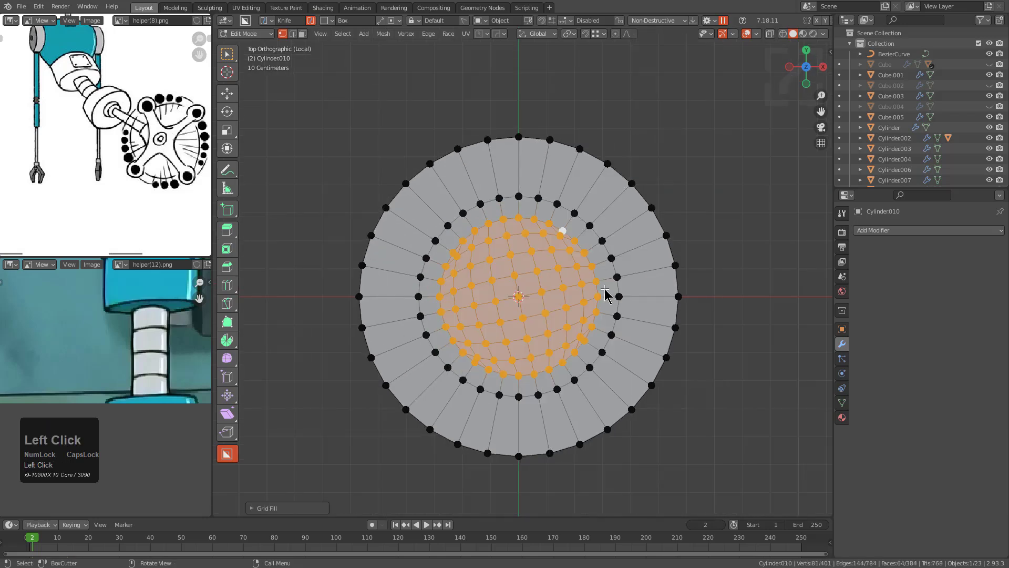
key(F9)
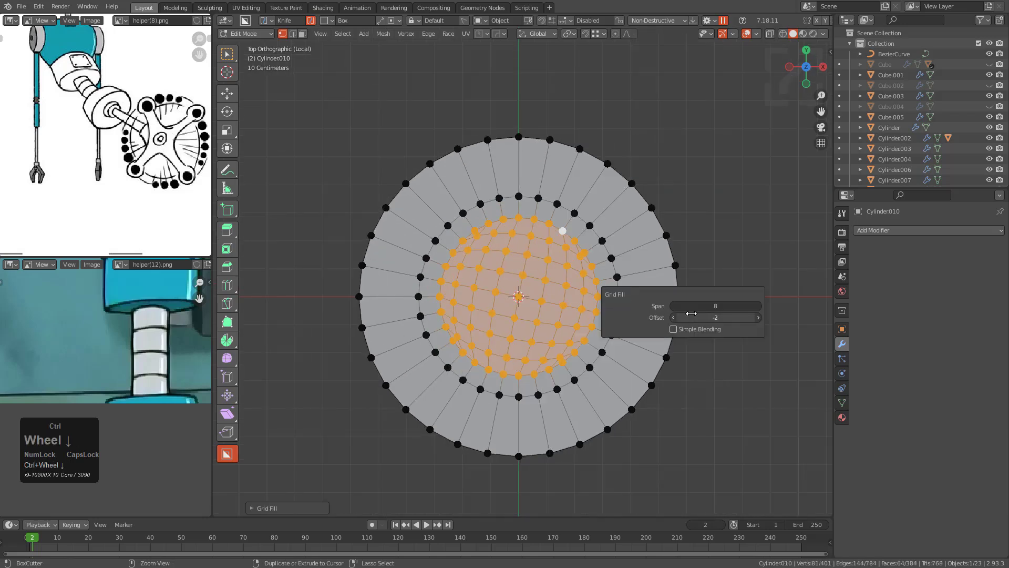
scroll(541, 291, down, 2)
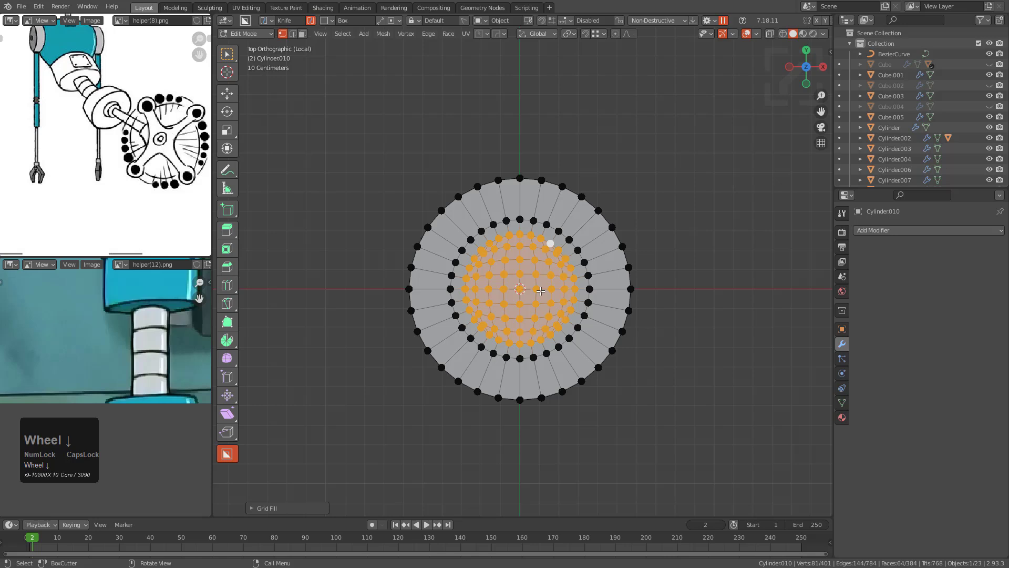
Step: Grid Fill the hole in the rod's bottom cap with a span of 8, offsetting the grid to align with the axes
key(KP_9)
scroll(551, 226, up, 1)
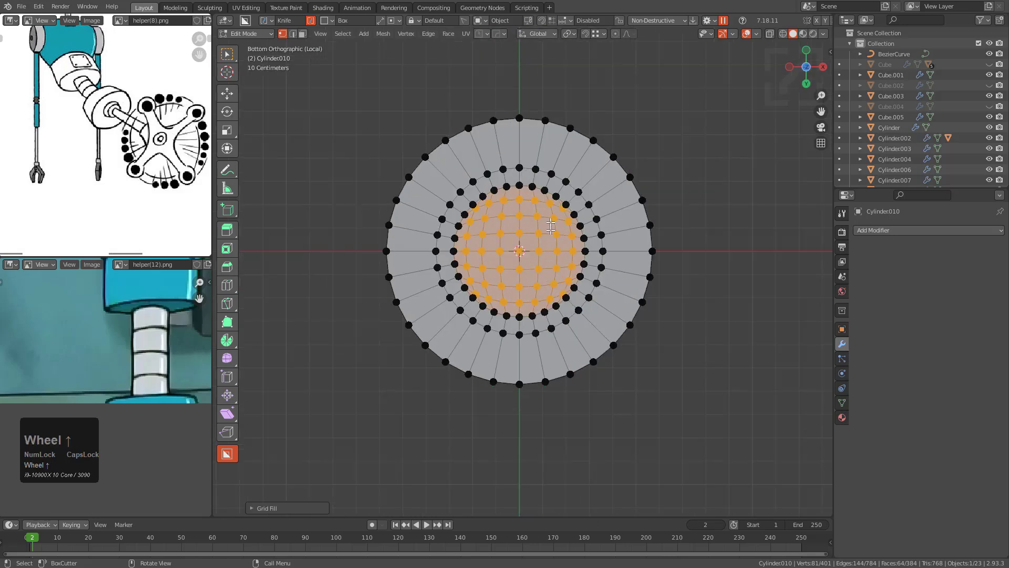
alt+click(542, 189)
key(ctrl+f)
click(542, 188)
key(F9)
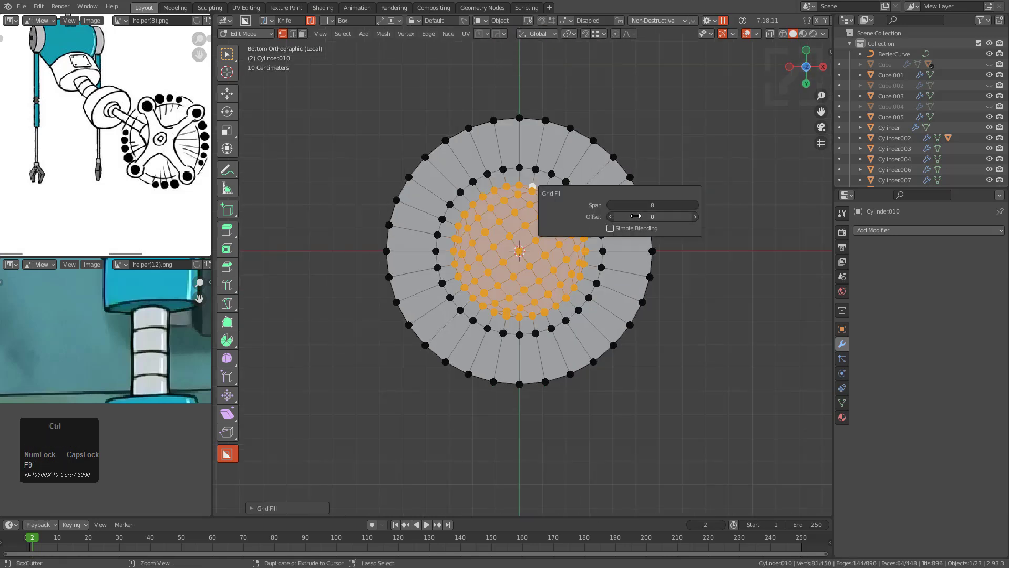
key(Tab)
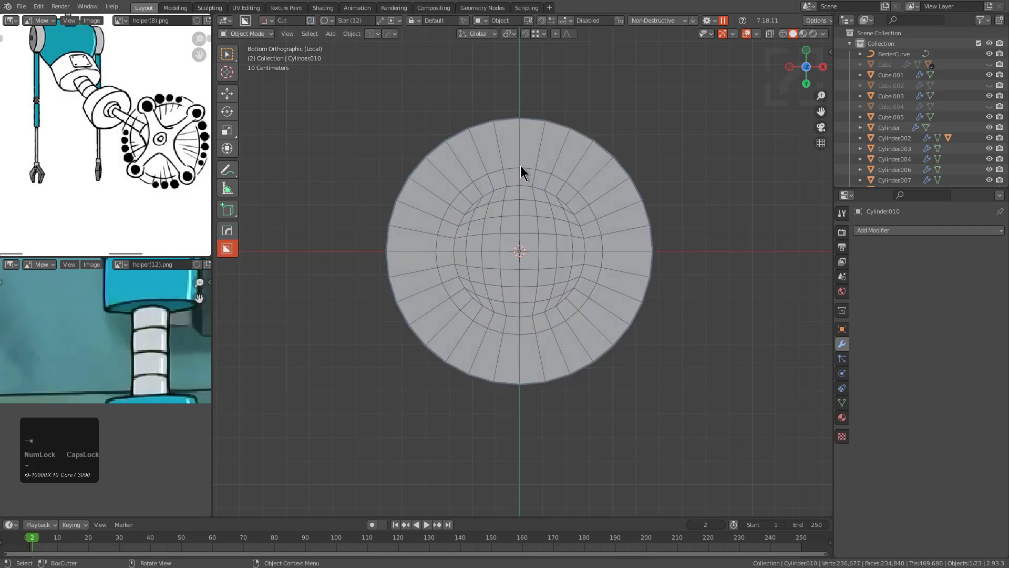
Step: Select the outer edge loops at both ends of the rod and bevel them slightly with 2 segments
middle_drag(522, 165, 518, 218)
scroll(538, 305, down, 2)
middle_drag(538, 305, 544, 103)
scroll(561, 200, up, 2)
key(Tab)
scroll(546, 226, up, 6)
key(3)
key(2)
click(506, 262)
scroll(507, 262, down, 4)
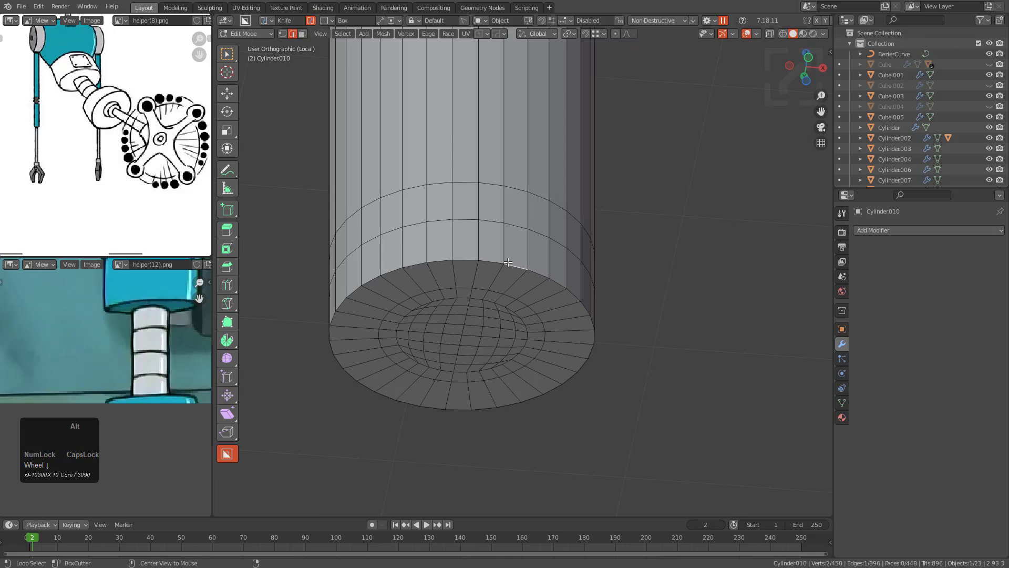
middle_drag(508, 262, 590, 232)
scroll(590, 232, up, 3)
key(ctrl+b)
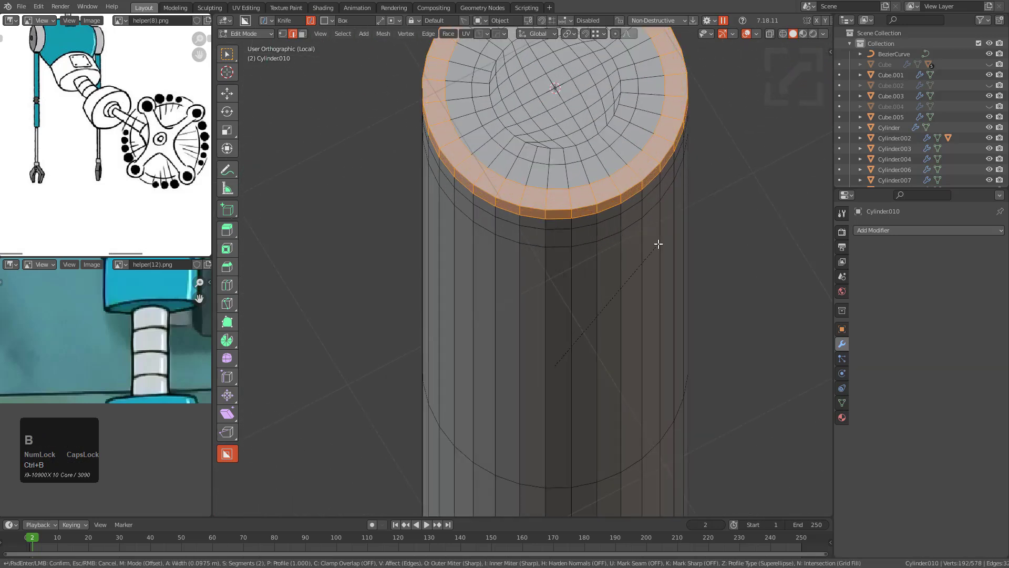
click(670, 239)
Step: Add a Subdivision modifier with viewport level 2 to the rod
key(Tab)
scroll(629, 237, down, 6)
key(ctrl+1)
key(ctrl+2)
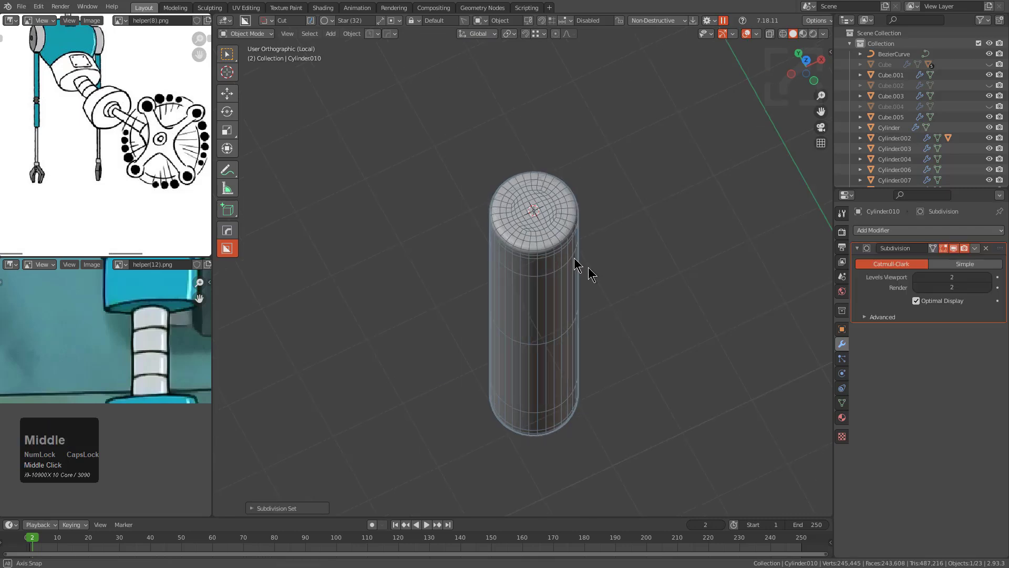
middle_drag(596, 268, 585, 207)
key(ctrl+grave)
key(ctrl+grave)
click(549, 263)
scroll(548, 264, down, 3)
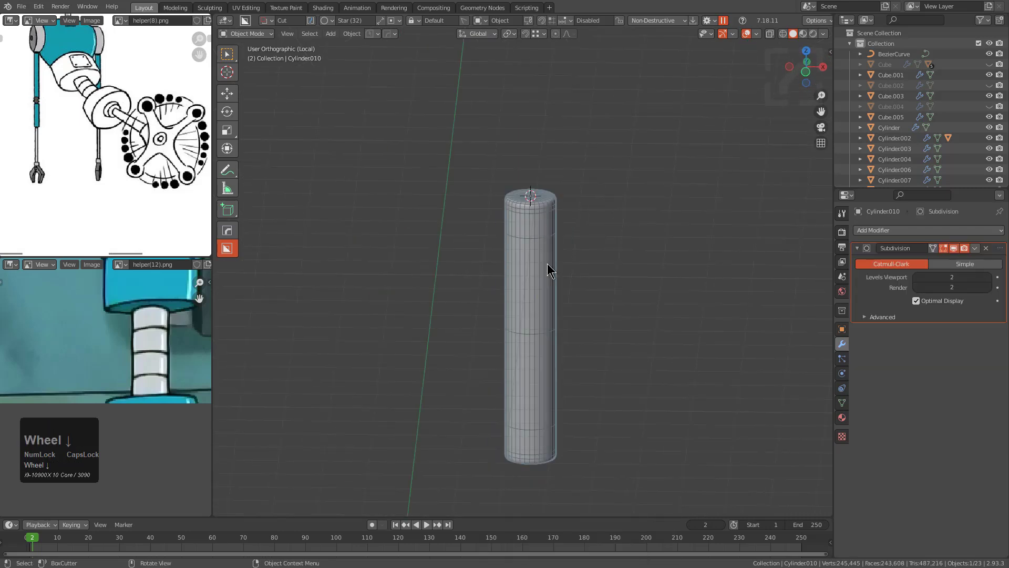
Step: Return to the full robot in front view and examine how the rod fits with the collar, disc and claws
key(KP_Divide)
key(KP_1)
scroll(550, 268, down, 3)
shift+middle_drag(550, 268, 569, 185)
scroll(572, 247, down, 1)
scroll(571, 303, down, 3)
scroll(569, 185, up, 3)
scroll(573, 236, up, 1)
shift+middle_drag(578, 289, 561, 196)
scroll(542, 208, up, 8)
scroll(530, 213, up, 1)
shift+middle_drag(479, 218, 571, 272)
scroll(572, 272, down, 3)
shift+middle_drag(534, 216, 543, 283)
scroll(544, 284, down, 3)
shift+middle_drag(533, 195, 496, 272)
scroll(532, 278, down, 2)
scroll(535, 278, down, 5)
scroll(508, 295, up, 2)
Step: Hide the viewport overlays and save the file
click(747, 34)
middle_drag(737, 94, 533, 311)
key(ctrl+s)
click(522, 353)
key(KP_Decimal)
key(s)
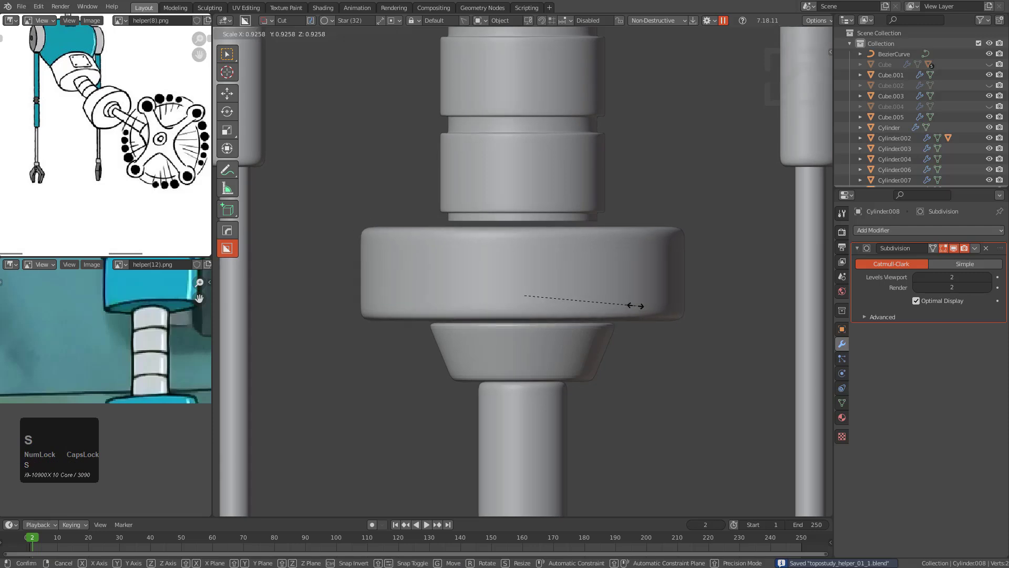
right_click(640, 310)
Step: Show the overlays and X-ray, and set the waist disc's origin to its top-centre vertex
click(746, 32)
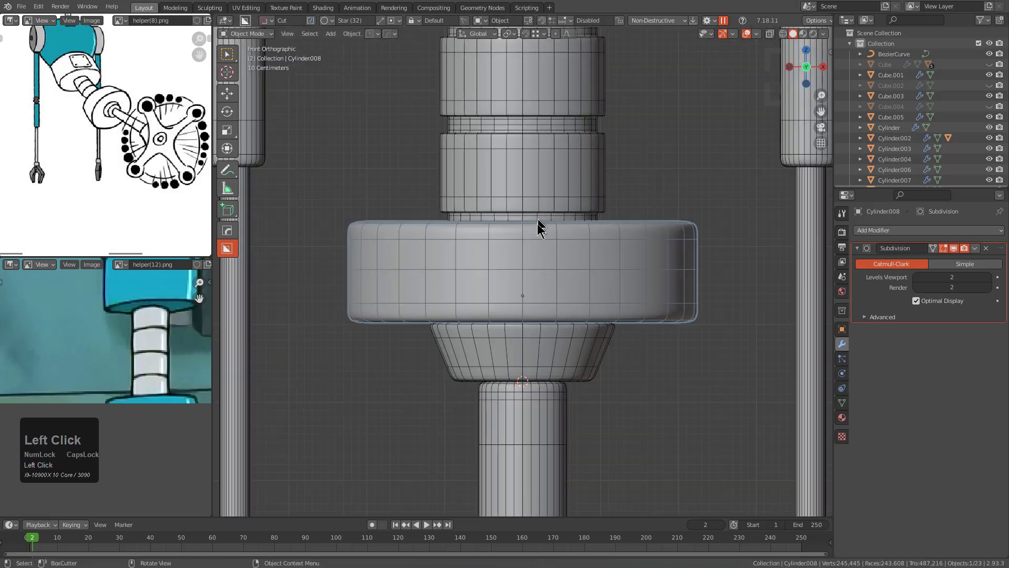
key(Tab)
key(alt+z)
key(a)
key(1)
click(523, 220)
middle_drag(522, 220, 523, 202)
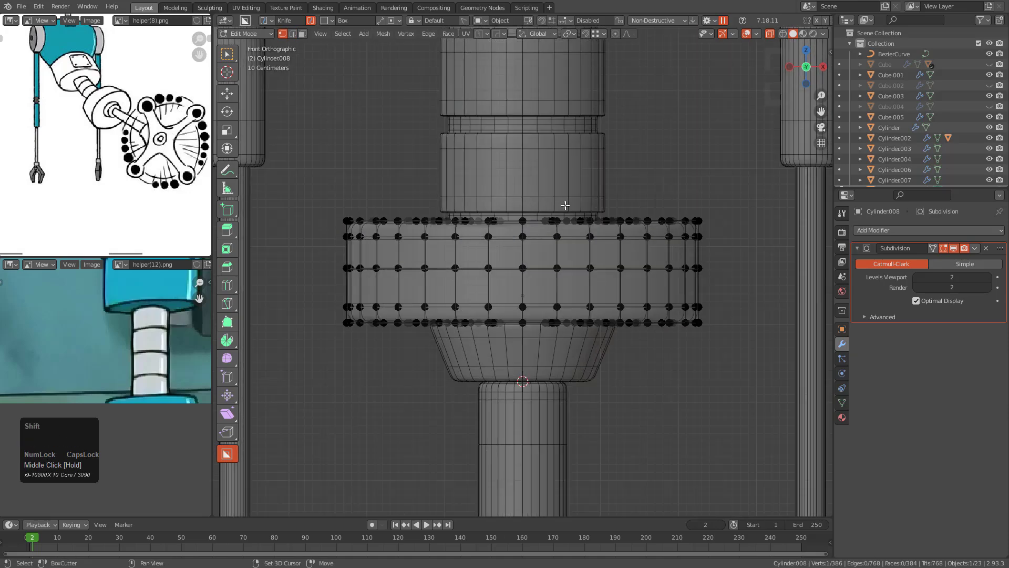
key(shift+s)
click(577, 267)
middle_drag(577, 267, 631, 291)
Step: Scale the waist disc down horizontally to about 0.89, excluding the Z axis
key(s)
key(shift+z)
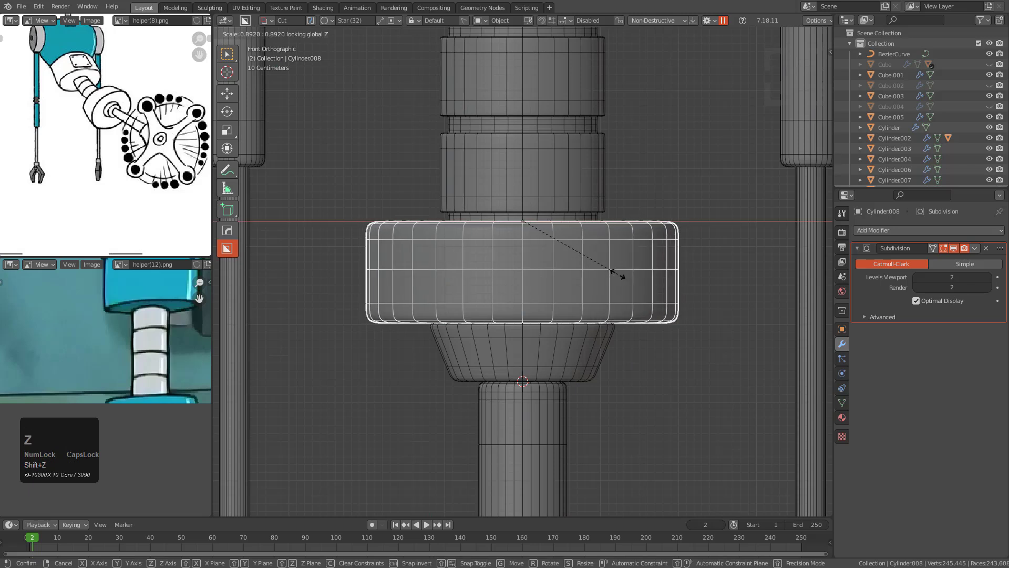
click(626, 276)
Step: Shorten the segmented waist column by moving the lower vertex rings of its arrayed piece up along Z
scroll(620, 275, down, 3)
scroll(105, 132, down, 3)
scroll(134, 321, down, 3)
middle_drag(133, 318, 141, 314)
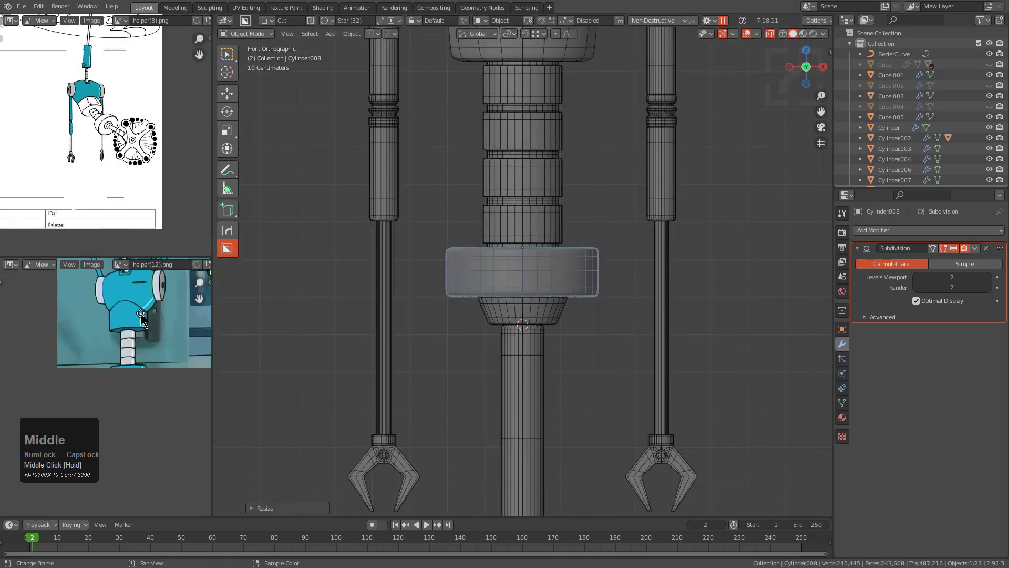
scroll(526, 273, down, 2)
shift+middle_drag(578, 281, 576, 304)
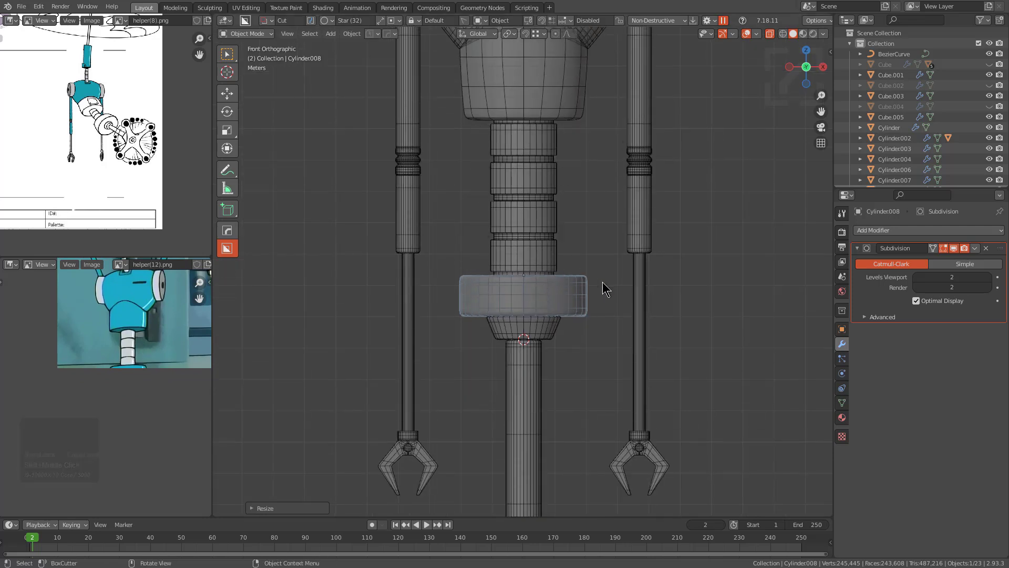
click(550, 221)
scroll(568, 225, up, 1)
shift+middle_drag(568, 225, 553, 184)
key(Tab)
scroll(552, 181, up, 4)
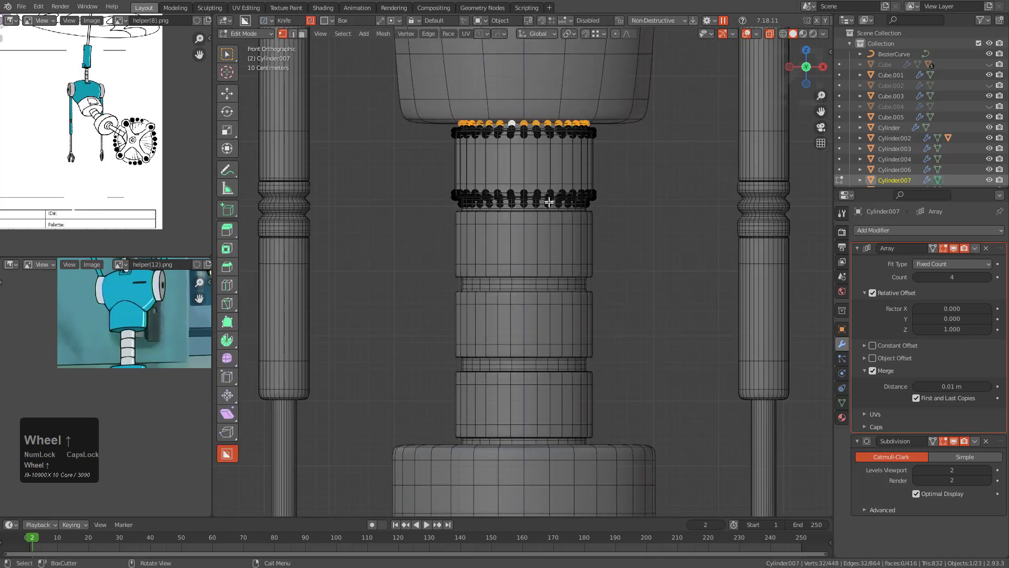
key(alt+a)
key(b)
drag(608, 162, 410, 236)
key(g)
key(z)
click(411, 215)
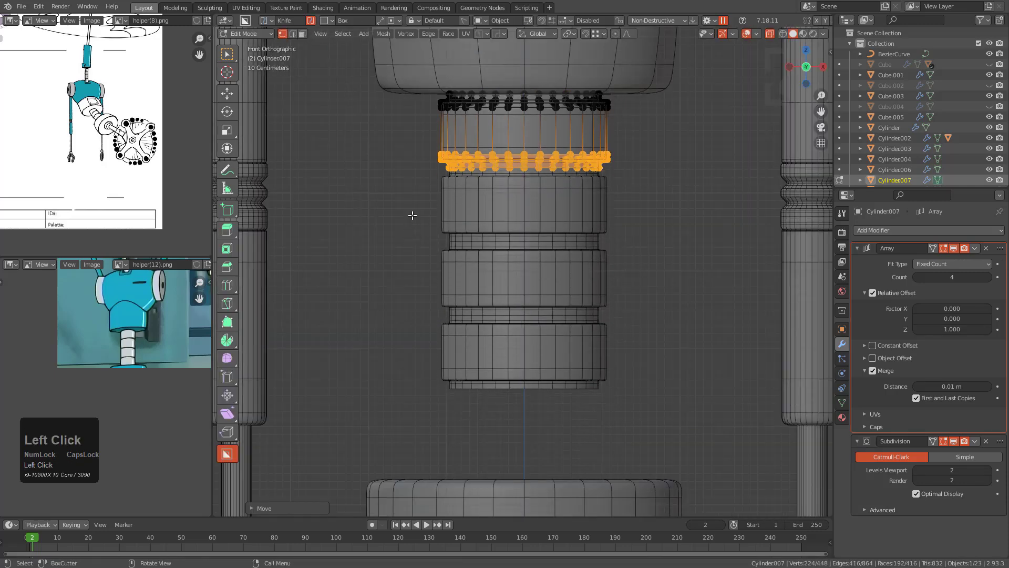
key(Tab)
Step: Move the disc, collar and rod together about 1.16 m up along Z to meet the waist column
scroll(480, 234, down, 5)
key(alt+a)
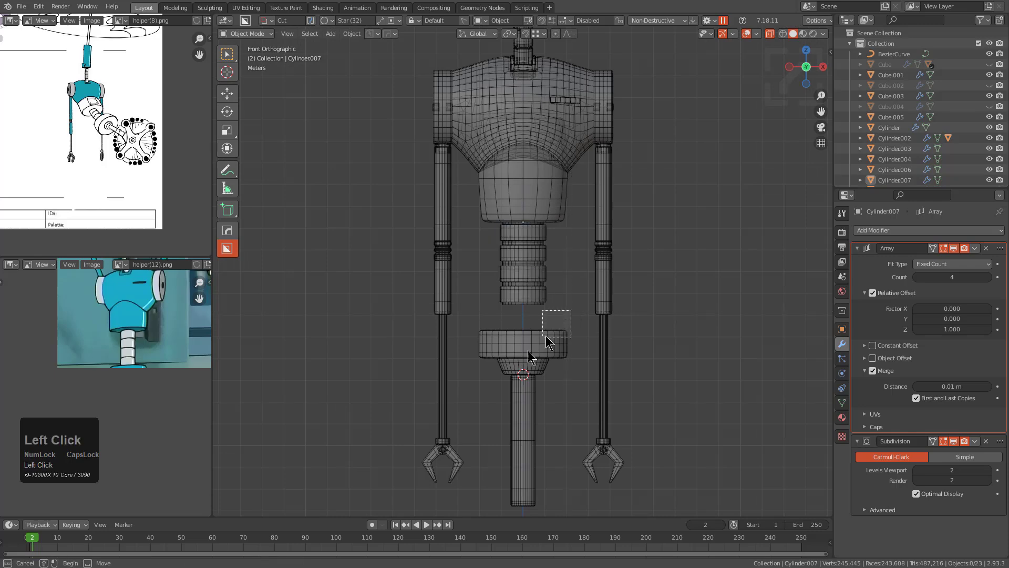
click(541, 342)
scroll(536, 363, up, 5)
key(g)
key(z)
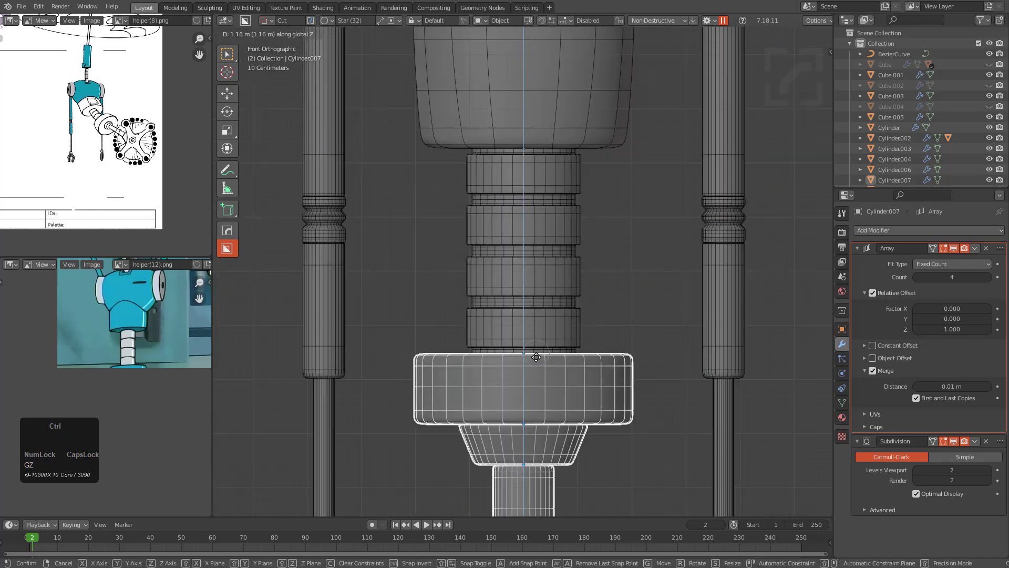
click(536, 354)
scroll(538, 351, down, 4)
key(alt+a)
key(alt+z)
Step: Compare the lower body with the reference drawings, studying the star-shaped base sketch and loading helper(15).png as reference
scroll(542, 323, down, 4)
scroll(541, 315, up, 4)
shift+middle_drag(543, 266, 534, 295)
scroll(134, 157, up, 2)
middle_drag(134, 156, 152, 181)
scroll(157, 181, up, 2)
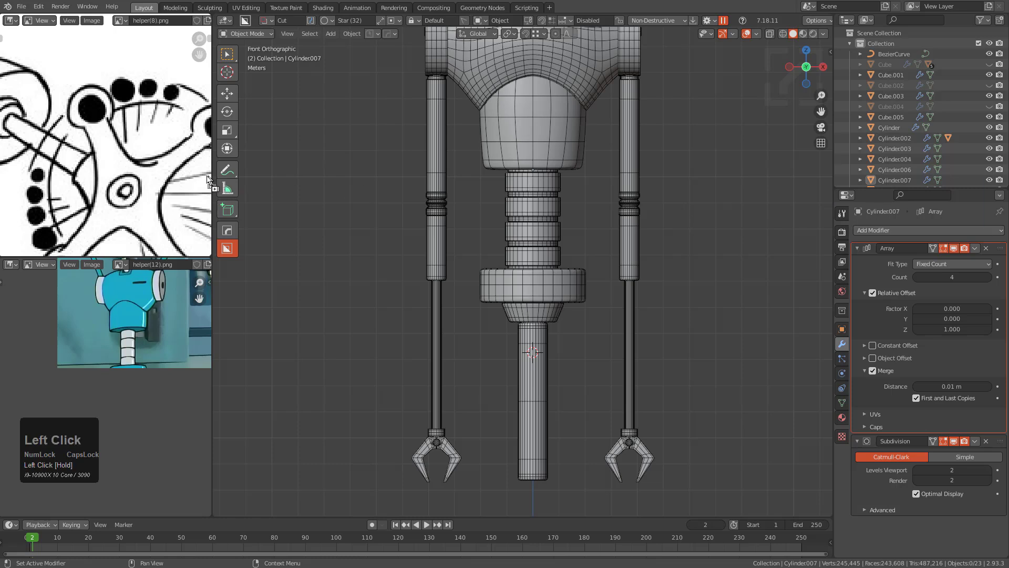
drag(168, 206, 148, 186)
scroll(120, 189, down, 1)
scroll(92, 205, down, 3)
middle_drag(92, 177, 113, 129)
scroll(180, 167, up, 4)
middle_drag(136, 188, 114, 178)
scroll(122, 147, up, 3)
scroll(120, 126, down, 3)
scroll(116, 153, down, 3)
middle_drag(119, 130, 111, 179)
mouse_move(563, 309)
shift+middle_down()
mouse_move(551, 315)
mouse_move(559, 310)
shift+middle_up()
middle_drag(89, 129, 87, 211)
scroll(101, 151, up, 3)
scroll(102, 192, down, 1)
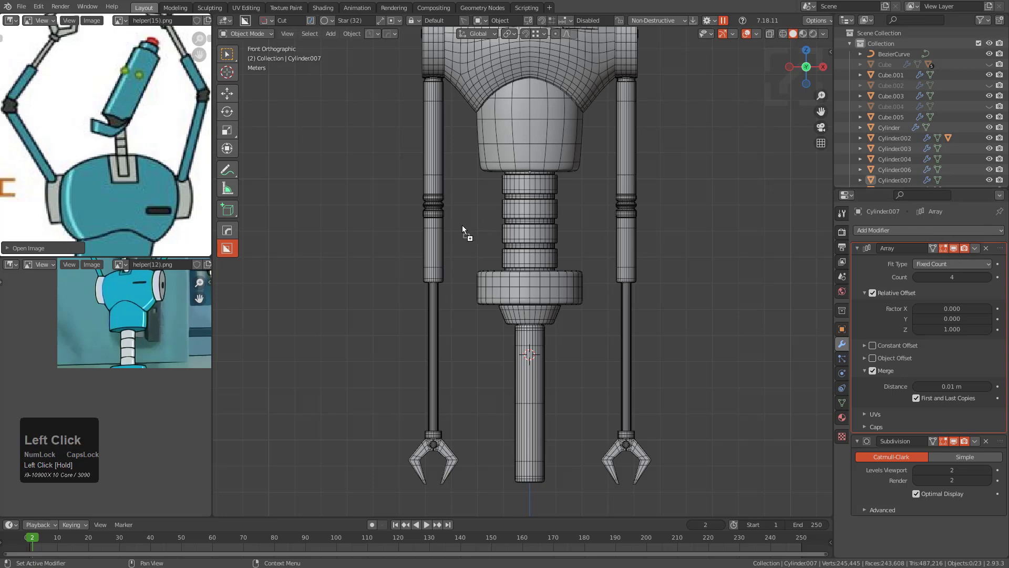
Step: Switch the second reference view to helper(7).png and frame the drawing of the multi-legged base
drag(87, 352, 100, 351)
scroll(115, 365, up, 5)
middle_drag(157, 357, 104, 266)
scroll(100, 368, up, 1)
scroll(122, 351, up, 2)
middle_drag(122, 351, 131, 335)
scroll(496, 304, down, 3)
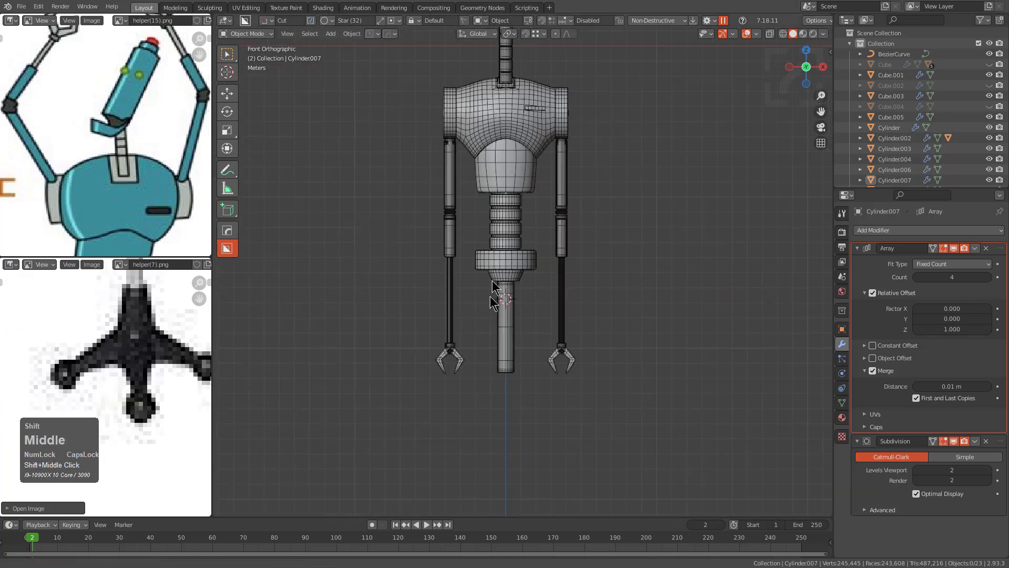
Step: Snap the 3D cursor to the centre vertex of the central rod's bottom cap
scroll(532, 289, up, 1)
click(507, 257)
shift+middle_drag(532, 345, 525, 282)
scroll(525, 282, up, 3)
key(Tab)
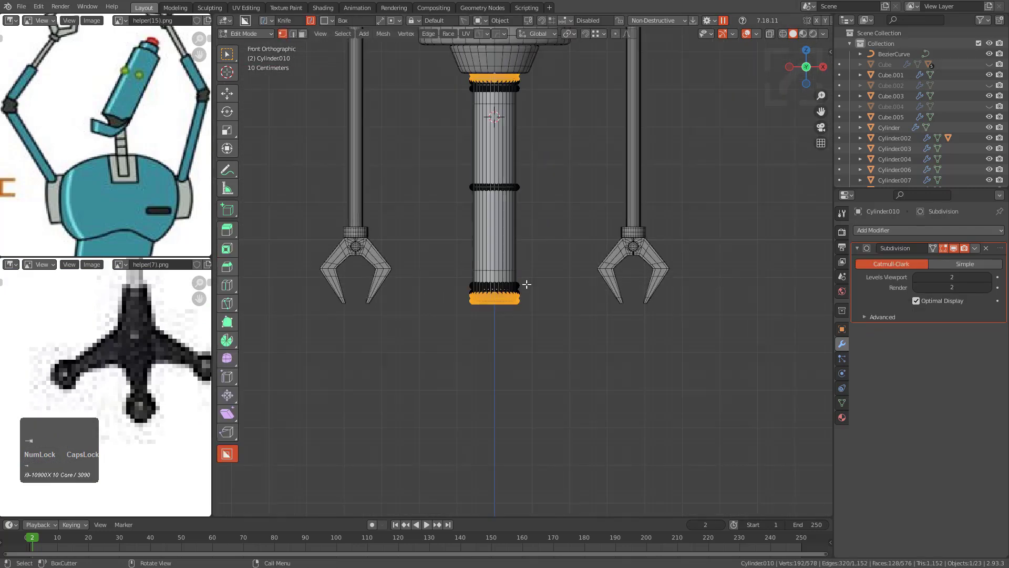
middle_drag(526, 320, 523, 261)
scroll(523, 261, up, 3)
key(2)
scroll(522, 263, up, 1)
scroll(425, 362, up, 3)
key(1)
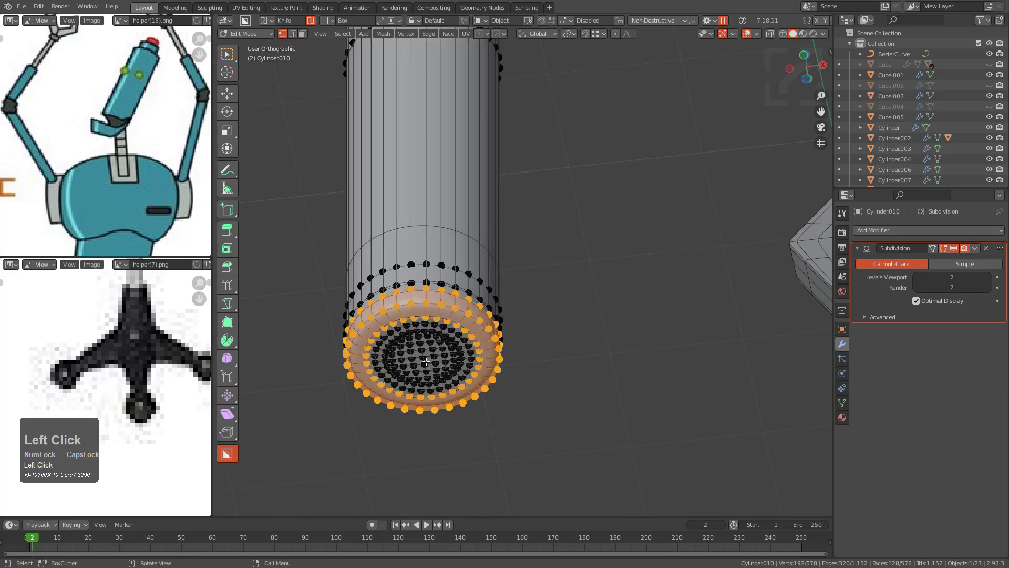
click(426, 362)
key(shift+s)
click(543, 345)
scroll(523, 271, down, 4)
key(Tab)
Step: Add a cylinder mesh at the 3D cursor under the central rod
middle_drag(558, 227, 573, 299)
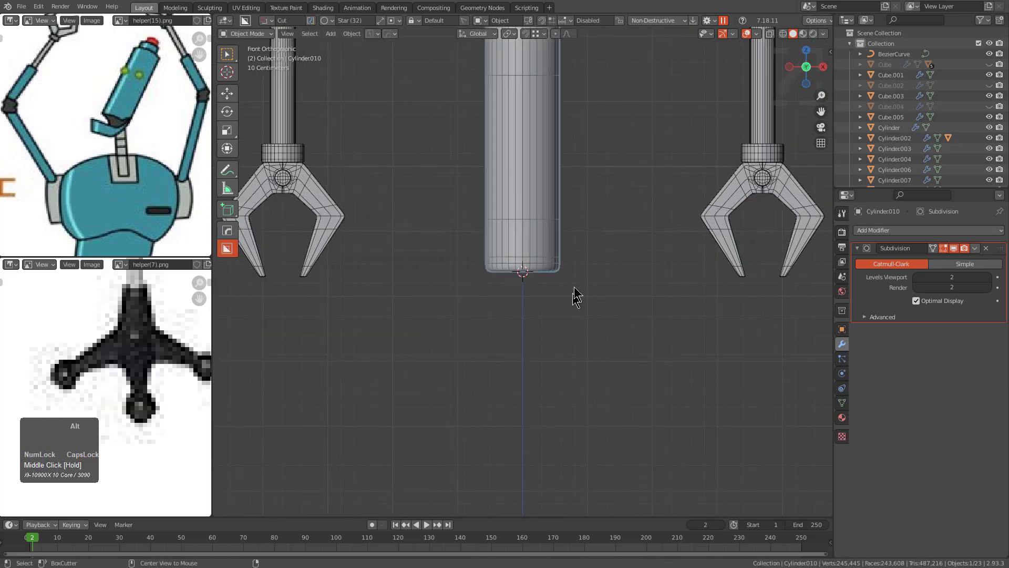
key(KP_1)
key(shift+a)
mouse_move(554, 198)
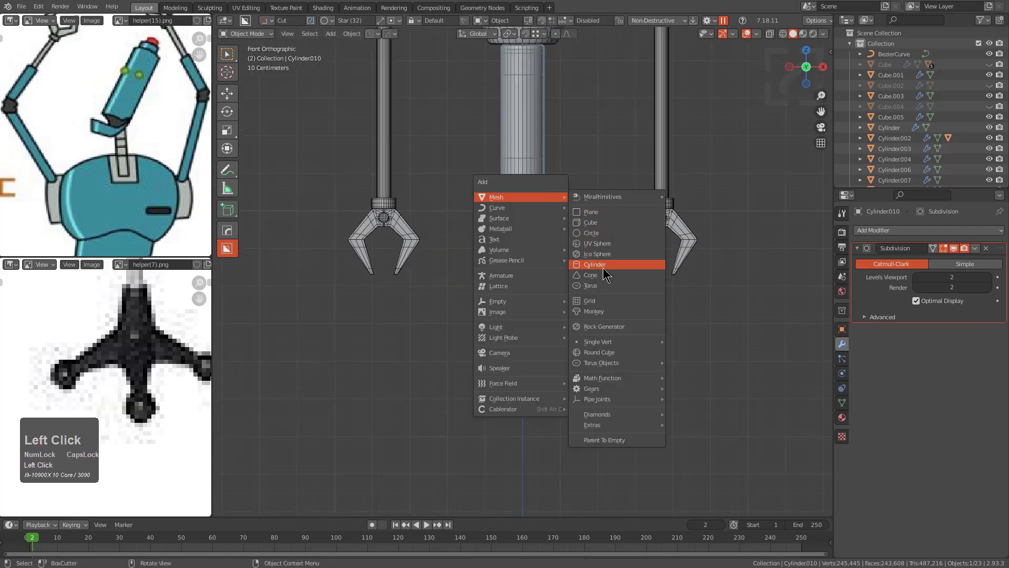
click(595, 264)
Step: Move the new cylinder's geometry -1 m along Z in Edit Mode so it hangs beneath the rod
key(Tab)
scroll(604, 267, up, 2)
middle_drag(563, 234, 528, 236)
key(KP_1)
key(g)
key(z)
key(minus)
key(KP_1)
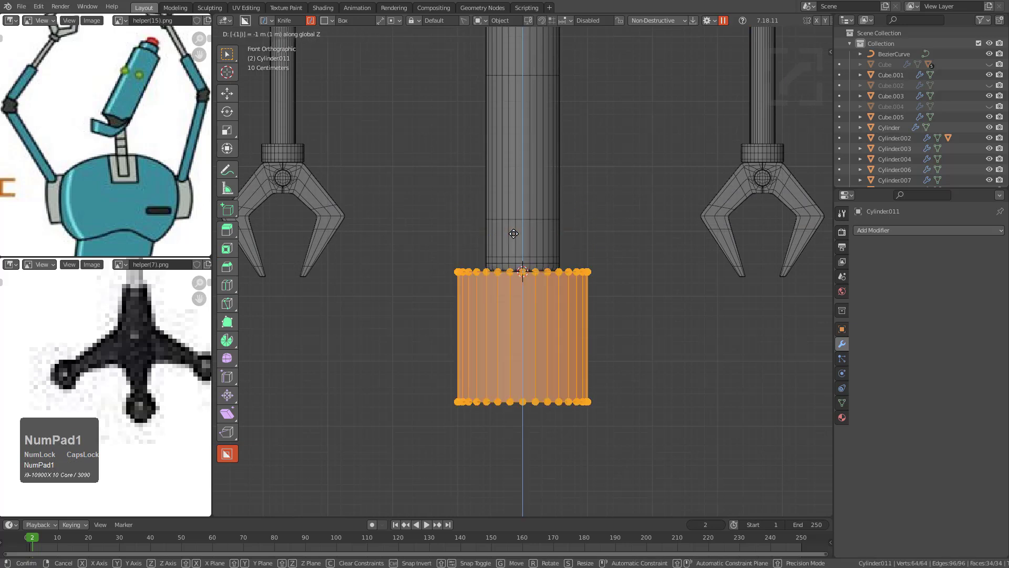
key(Return)
key(Tab)
Step: Set the new cylinder's origin at its top centre and stretch the cylinder downward along Z
key(shift+s)
click(568, 313)
key(s)
key(z)
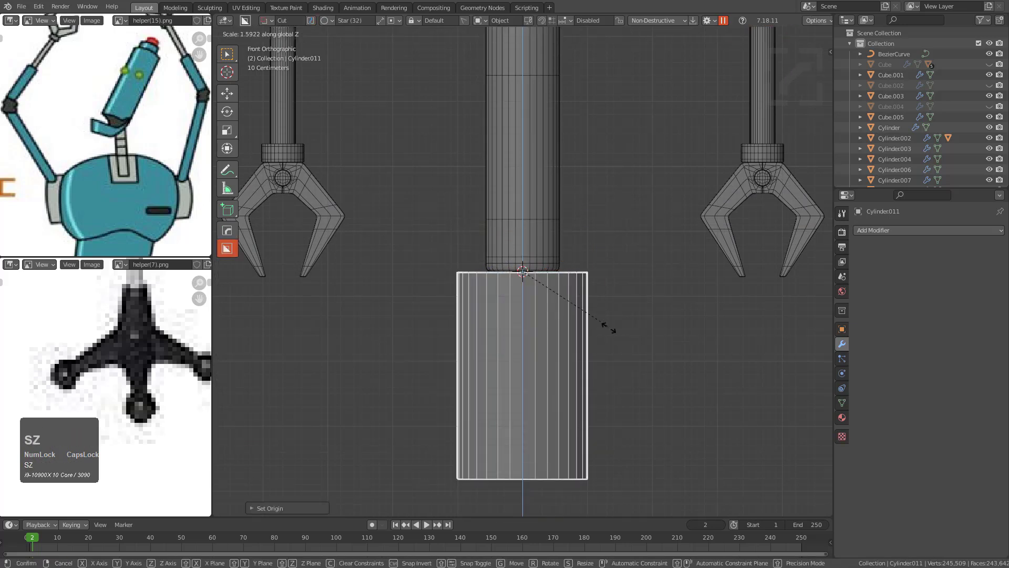
click(598, 311)
Step: Scale up the cylinder's bottom face so the body tapers outward into a cone
key(Tab)
middle_drag(597, 316, 522, 387)
key(3)
click(522, 386)
key(alt+z)
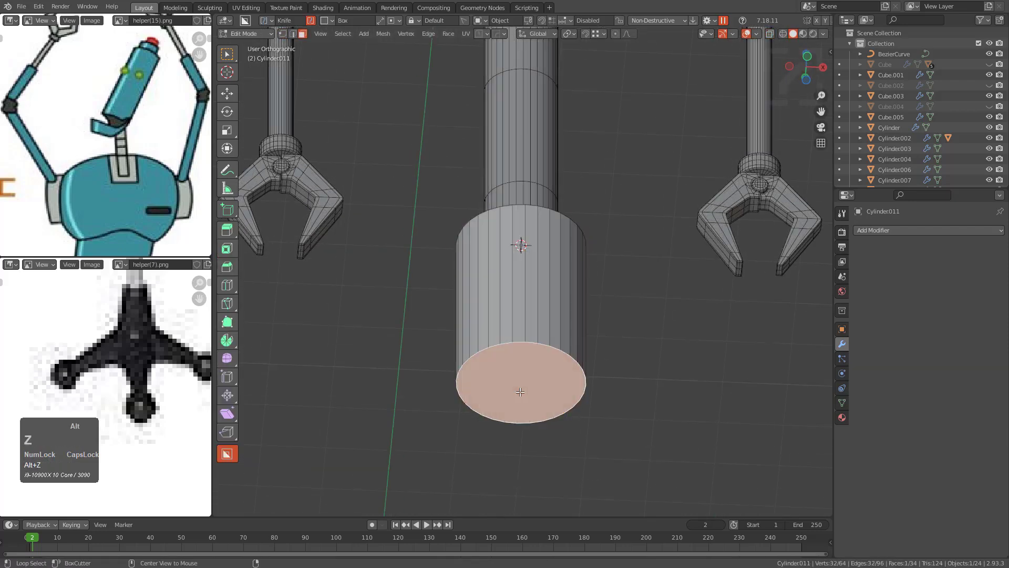
key(s)
click(611, 412)
Step: Lower the cone's bottom face along Z and fine-tune its size with a slight scale
middle_drag(583, 359, 582, 336)
key(KP_1)
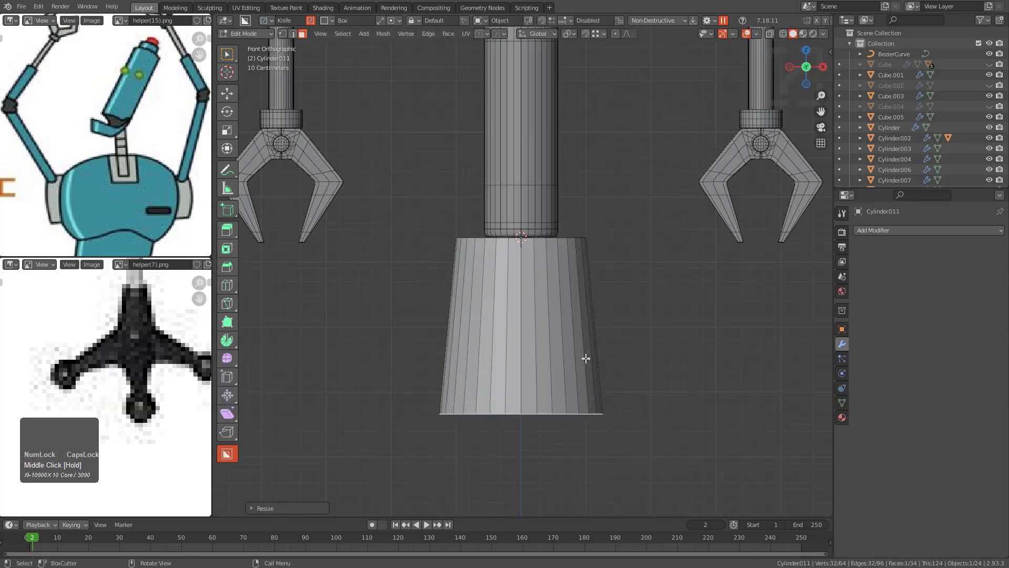
key(g)
key(z)
click(600, 405)
key(s)
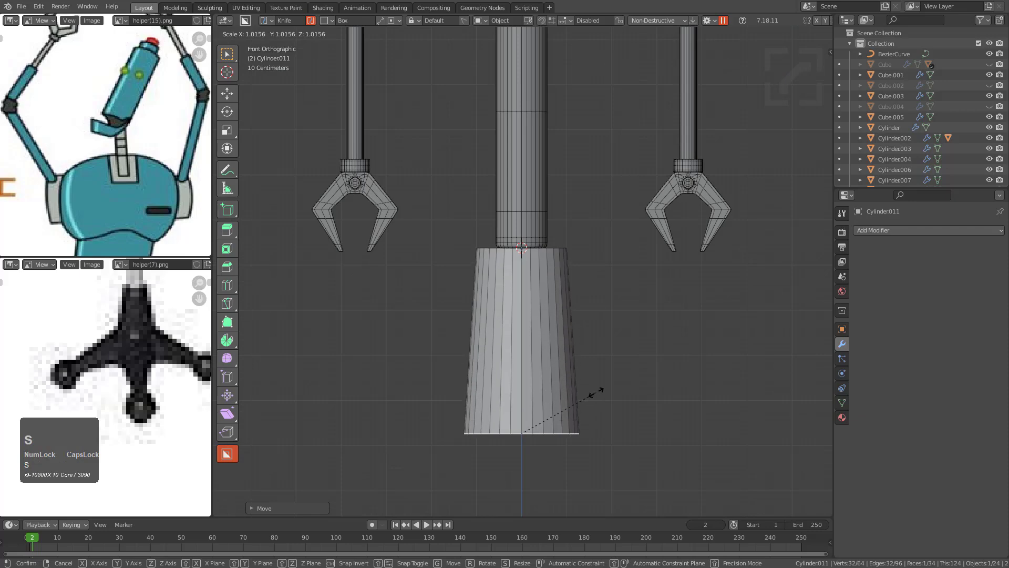
scroll(578, 357, down, 2)
scroll(561, 322, up, 5)
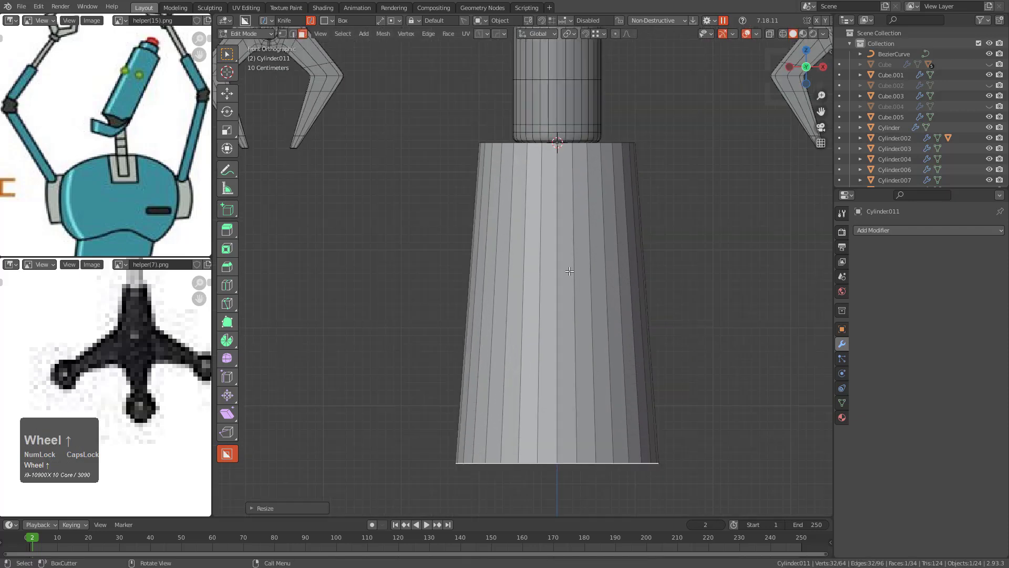
scroll(570, 265, down, 3)
Step: Add a cube at the 3D cursor and narrow it along X to under half its width
key(Tab)
key(shift+a)
click(581, 277)
key(s)
key(x)
click(593, 256)
Step: Lower the cube along Z to the cone's lower half and shift it out along Y in side view
key(g)
key(h)
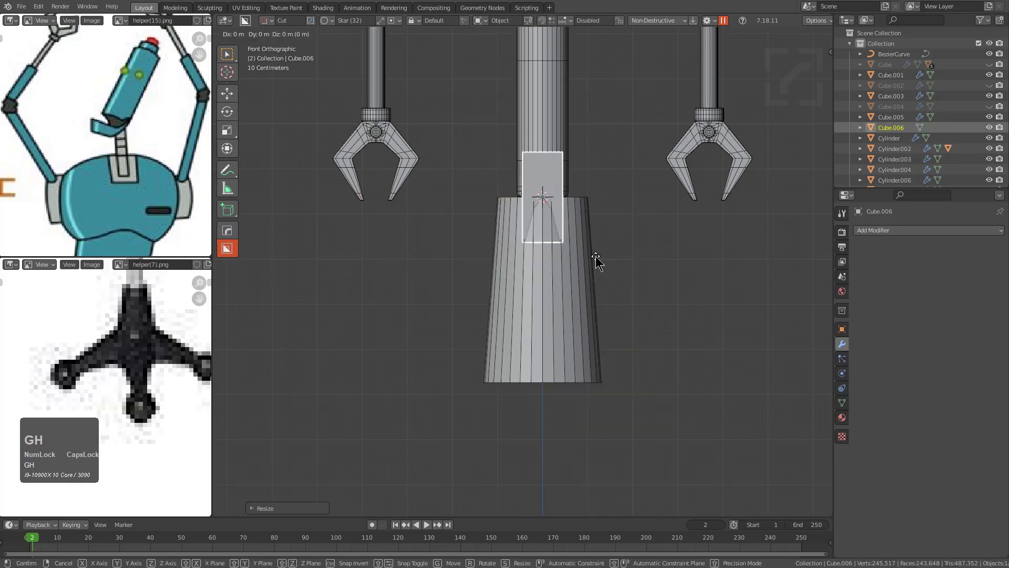
key(z)
click(602, 378)
key(KP_3)
key(g)
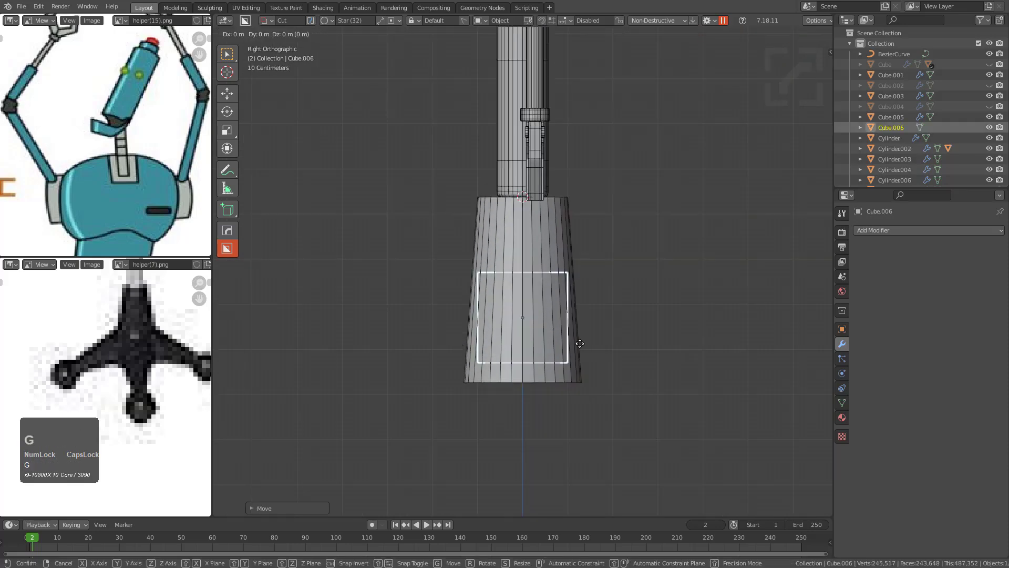
key(y)
Step: Stretch the cube along Y to about three times its length to form a leg
key(s)
key(x)
key(y)
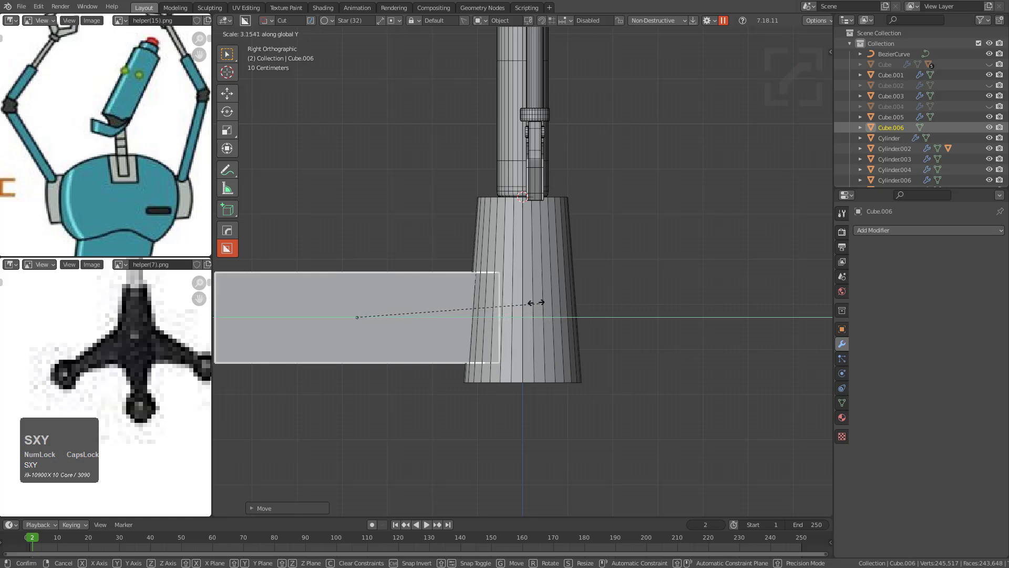
click(525, 302)
Step: Flatten the leg block along Z and move it so its inner end sits at the cone's centre near the base
scroll(578, 297, down, 3)
key(s)
key(z)
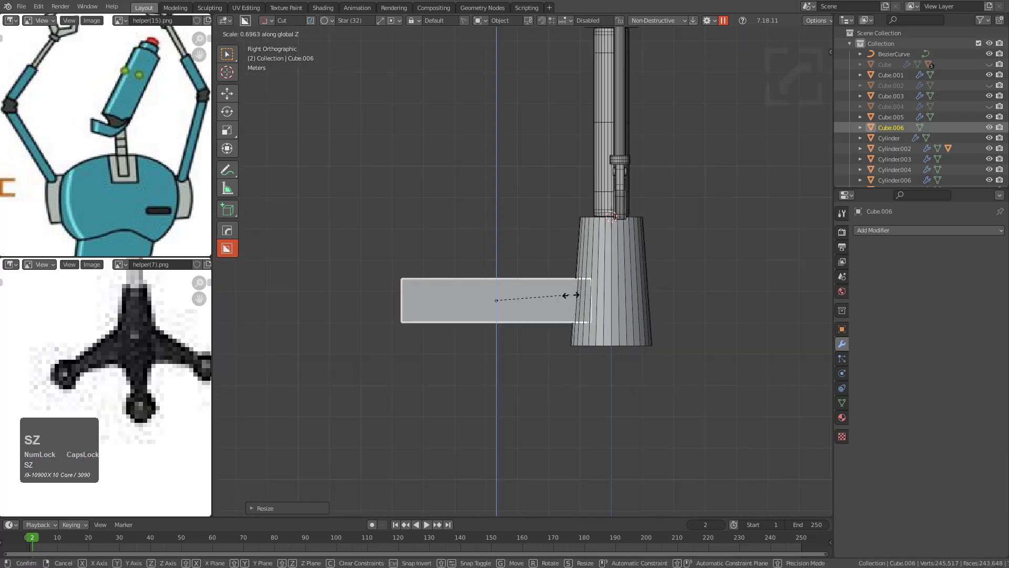
key(g)
click(606, 332)
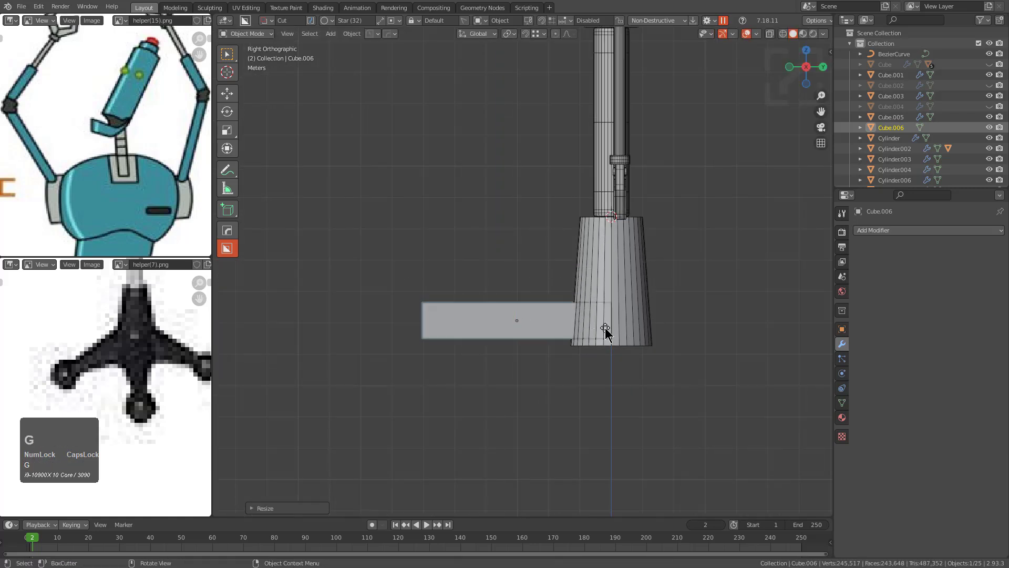
Step: Raise the leg's inner end face along Z so the leg slopes down away from the cone
key(Tab)
scroll(604, 332, up, 2)
key(3)
click(657, 352)
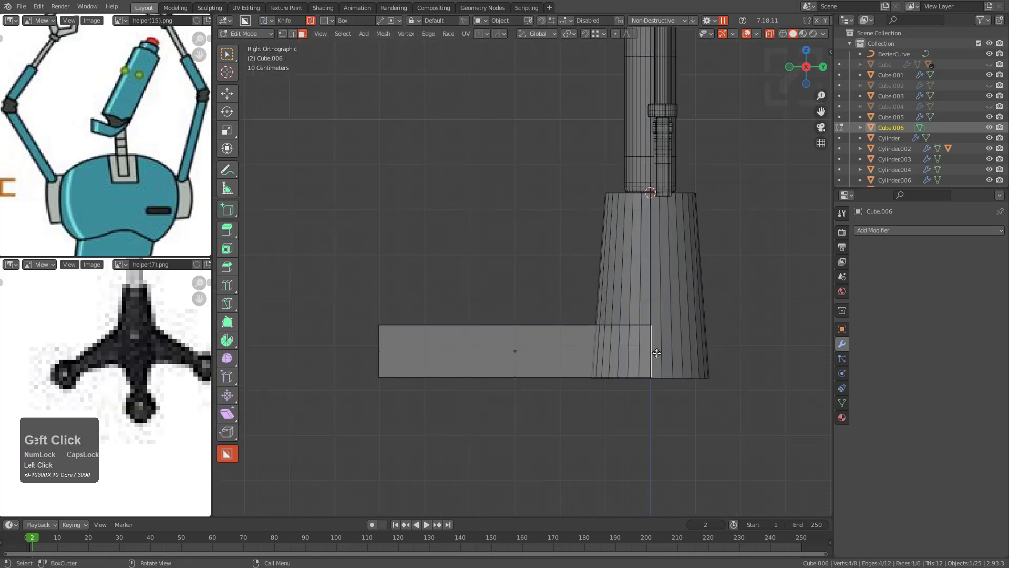
key(g)
key(z)
click(650, 300)
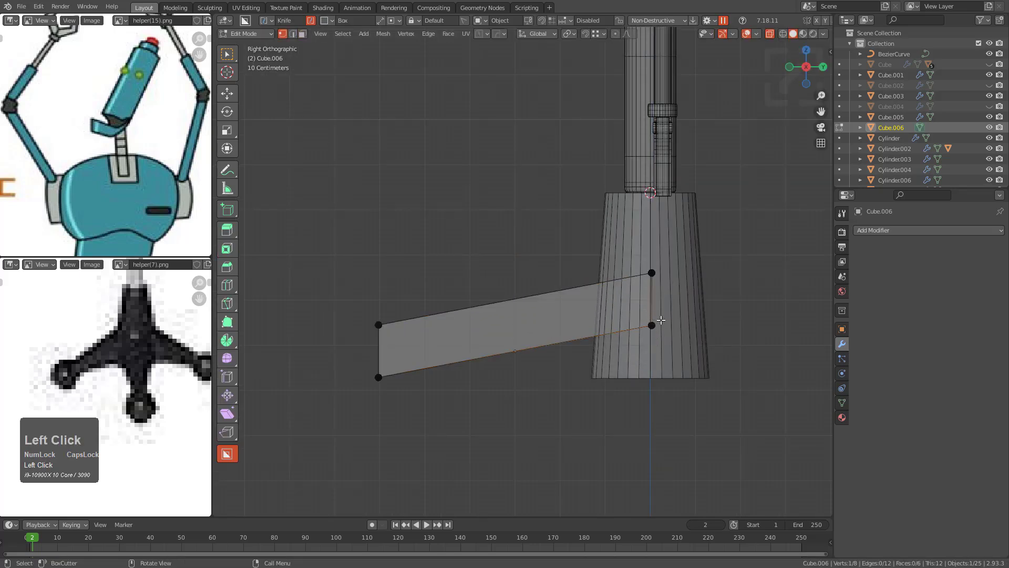
Step: Lower the bottom vertices of the leg's inner end about 0.35 m along Z
click(664, 302)
key(g)
key(z)
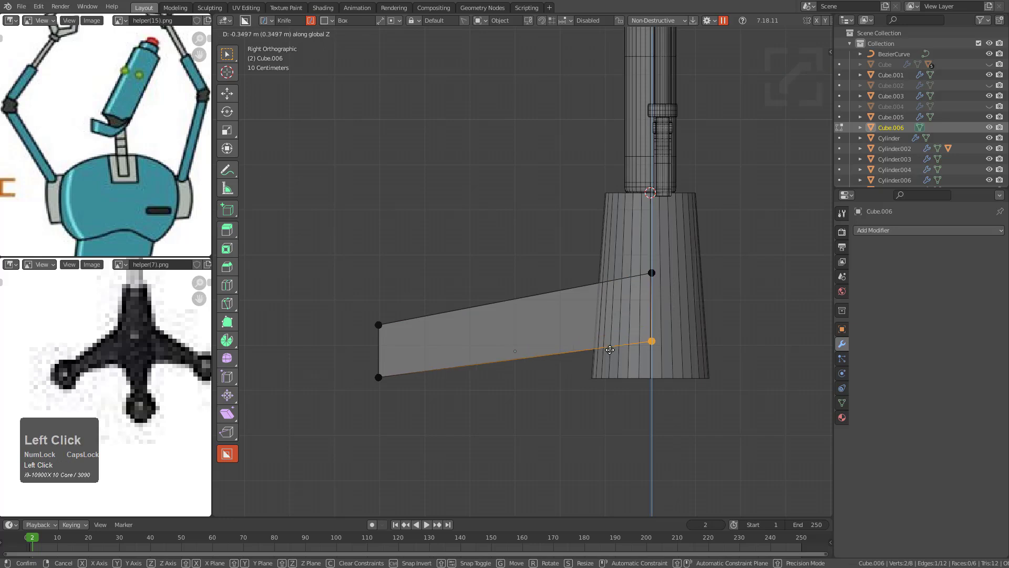
click(511, 360)
Step: Box-select the leg's outer end vertices and move them along Y toward the cone to shorten the leg
key(alt+a)
mouse_move(408, 287)
mouse_down()
mouse_move(327, 387)
mouse_move(329, 401)
mouse_up()
key(b)
key(w)
drag(381, 306, 412, 405)
key(w)
key(g)
key(x)
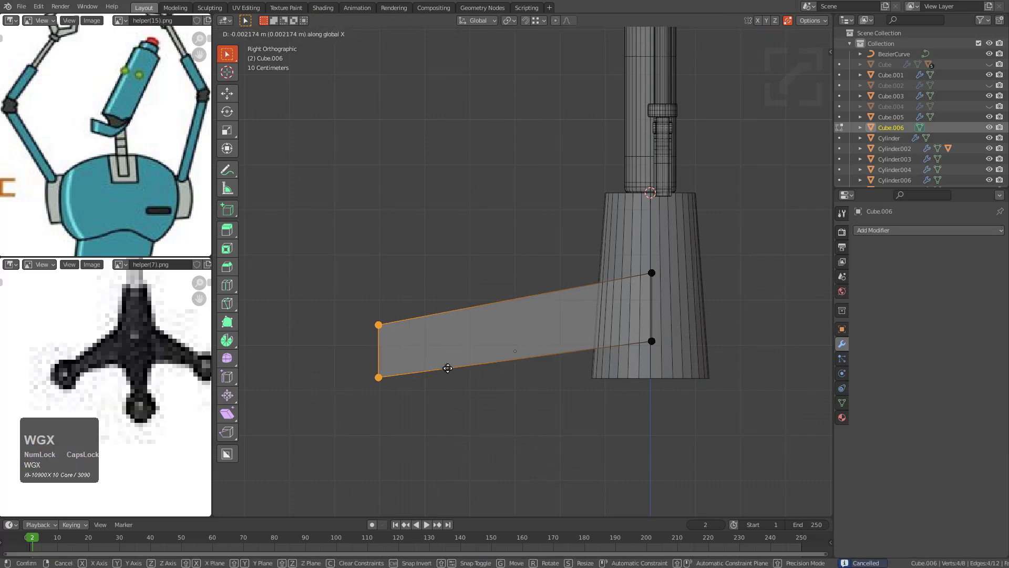
click(465, 365)
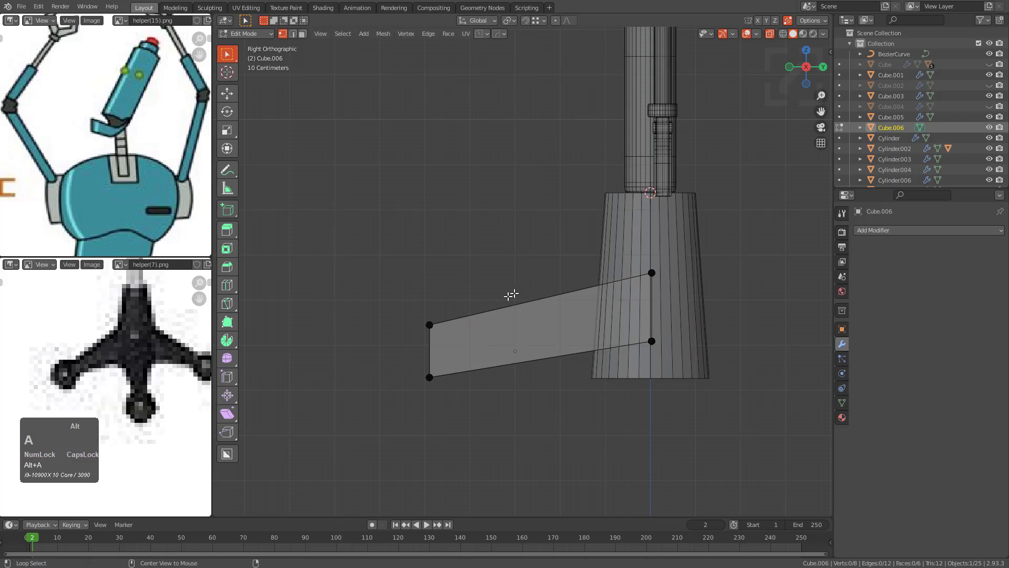
Step: Lower the leg's outer upper vertices about 0.57 m along Z and raise its inner upper vertices
drag(413, 266, 428, 339)
key(g)
key(z)
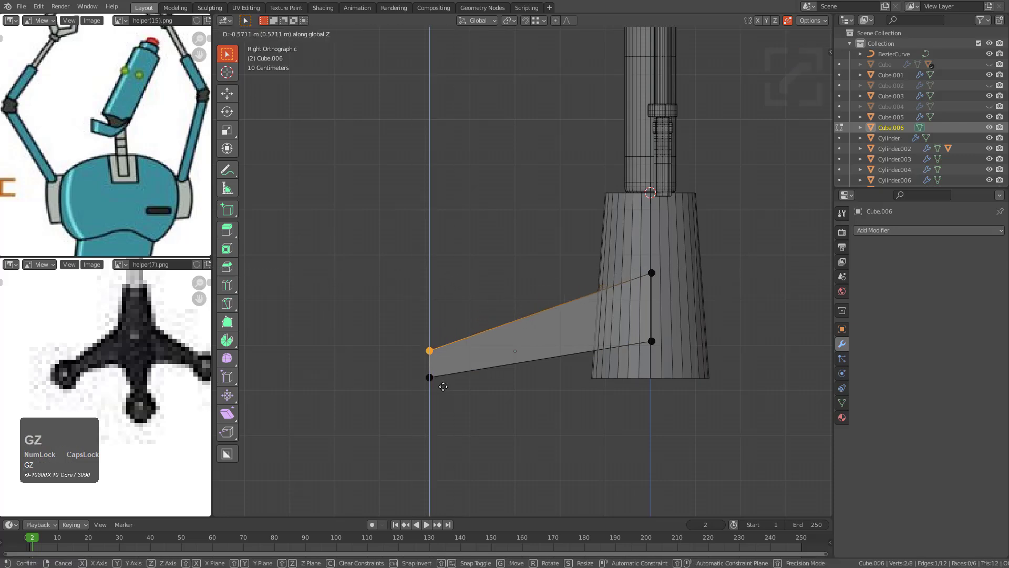
click(451, 375)
click(652, 273)
key(g)
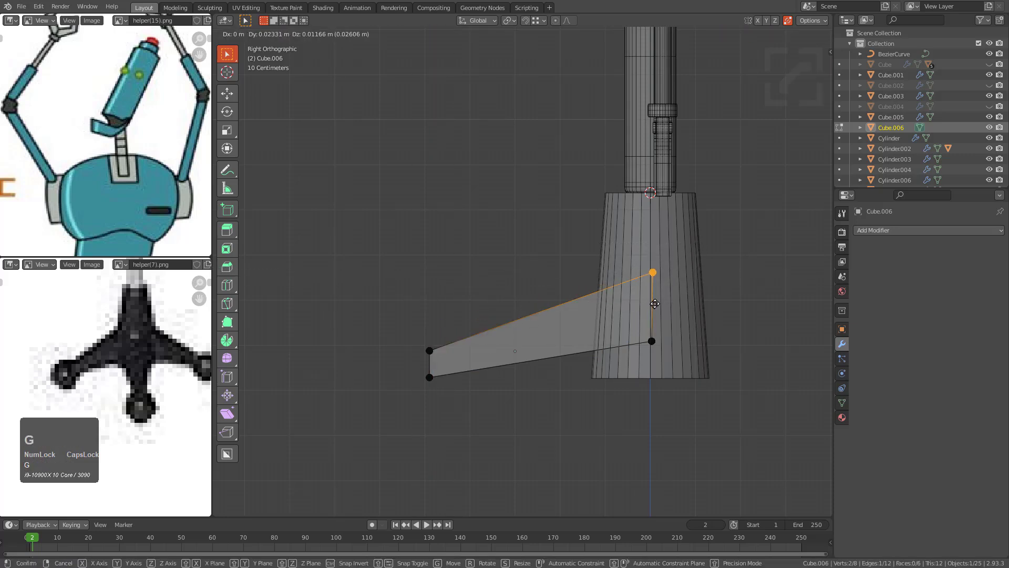
key(z)
click(661, 278)
Step: Move the leg's inner end vertices outward along Y and slightly up along Z, keeping them inside the cone
drag(679, 211, 619, 383)
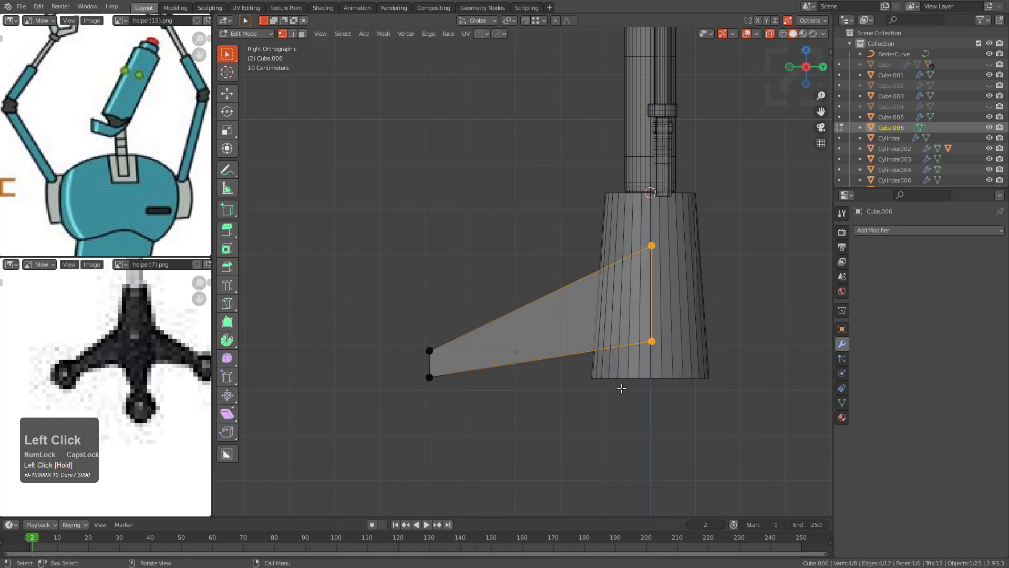
key(g)
key(x)
key(y)
click(591, 395)
key(g)
key(z)
click(588, 383)
key(alt+a)
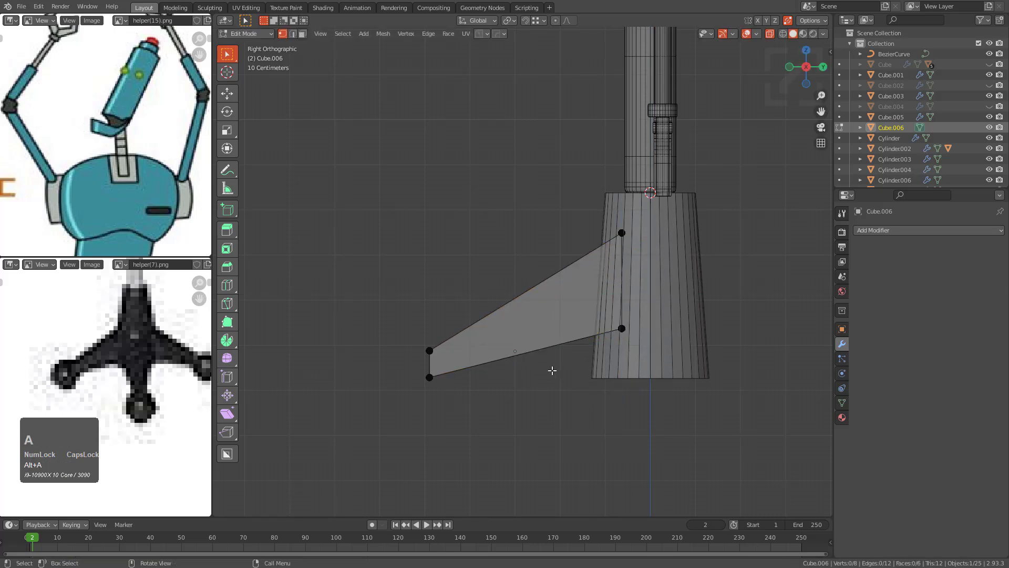
Step: Add a loop cut just outside the cone and raise its bottom vertices along Z to bend the leg's underside
click(568, 346)
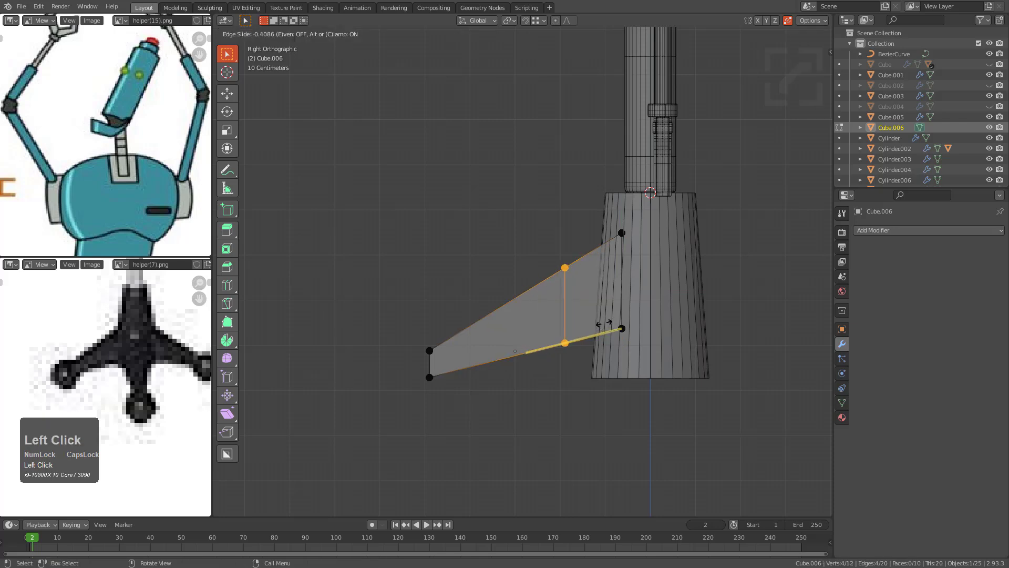
click(560, 341)
key(alt+a)
drag(545, 367, 546, 366)
key(g)
key(z)
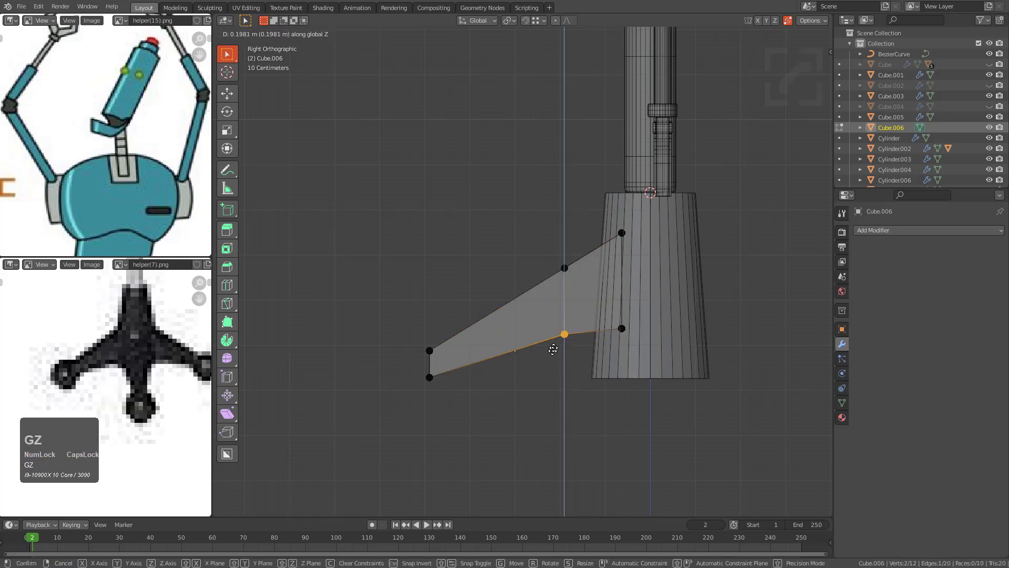
click(559, 345)
Step: Try to add a centred loop cut across the leg's outer section
key(ctrl+r)
click(546, 328)
right_click(545, 323)
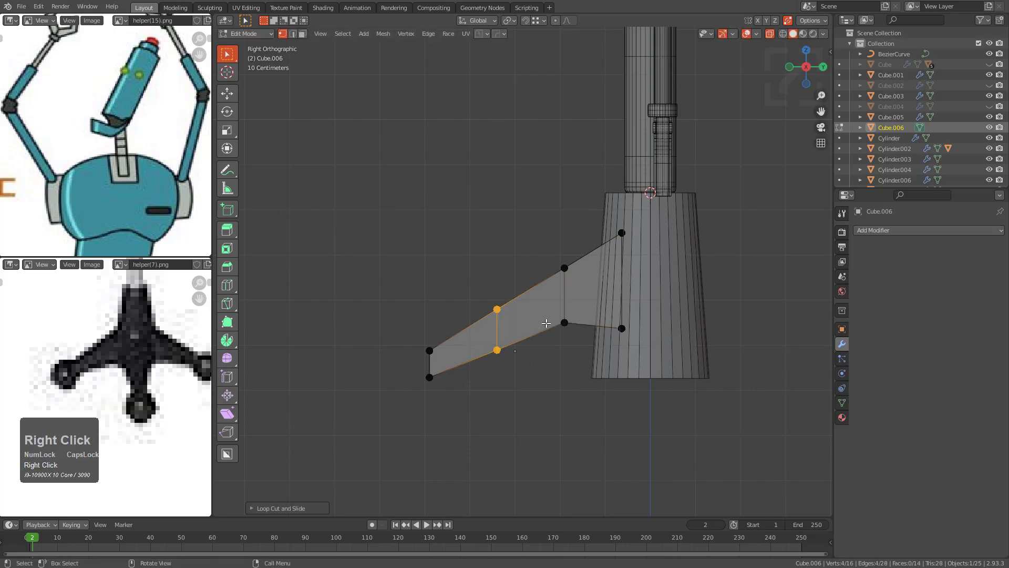
Step: Bevel the leg's loop cut near the cone with 2 segments to create three parallel loops
key(ctrl+b)
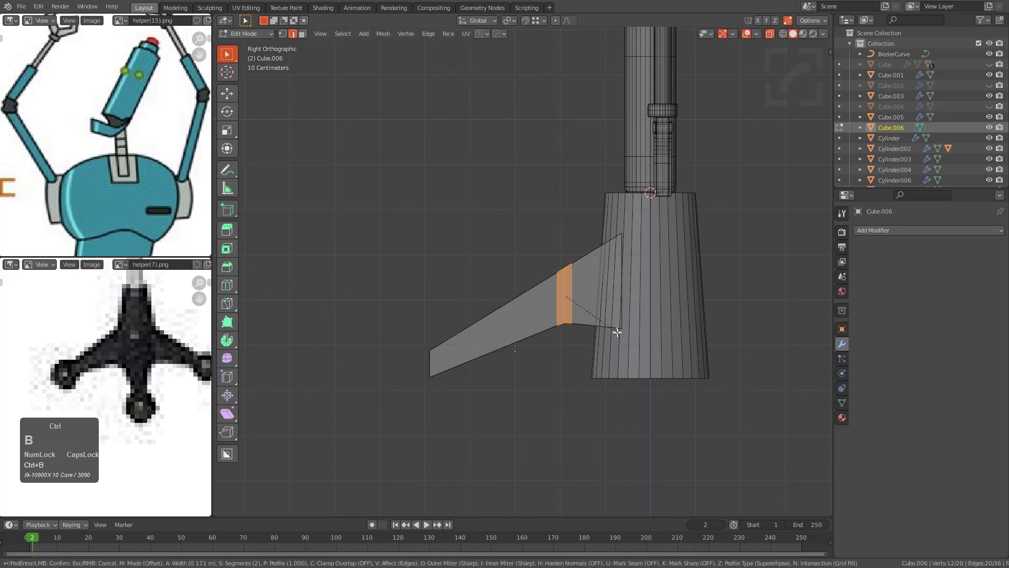
click(638, 340)
shift+middle_drag(584, 316, 531, 311)
scroll(528, 310, up, 4)
key(alt+a)
Step: Lower the bottom vertices of the middle bevelled loop slightly along Z to smooth the leg's underside
key(1)
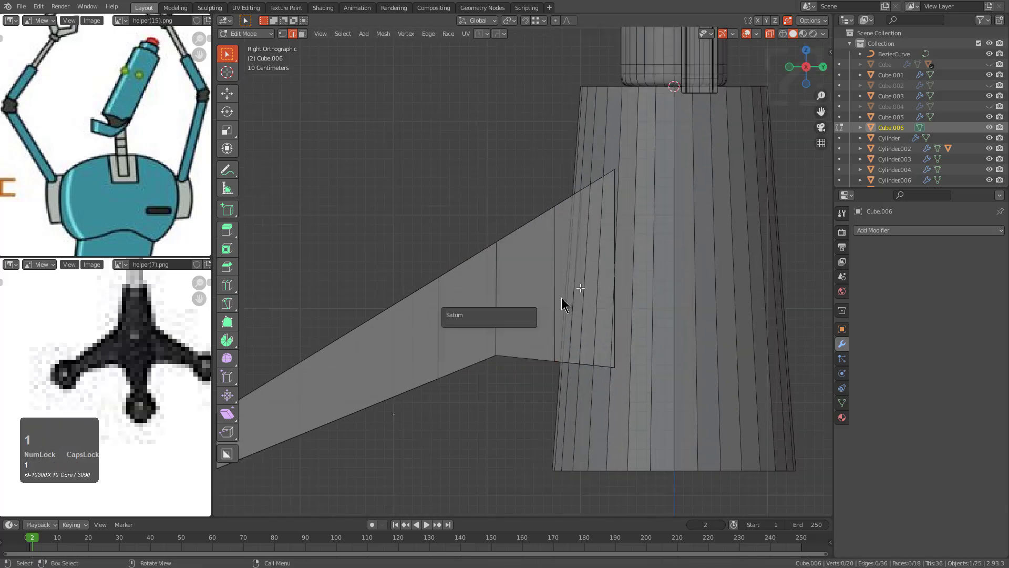
drag(472, 367, 471, 367)
key(g)
key(z)
click(472, 372)
key(alt+a)
Step: Slide the bottom vertices of the loop nearest the cone outward and its top vertices toward the cone
shift+middle_drag(554, 315, 532, 282)
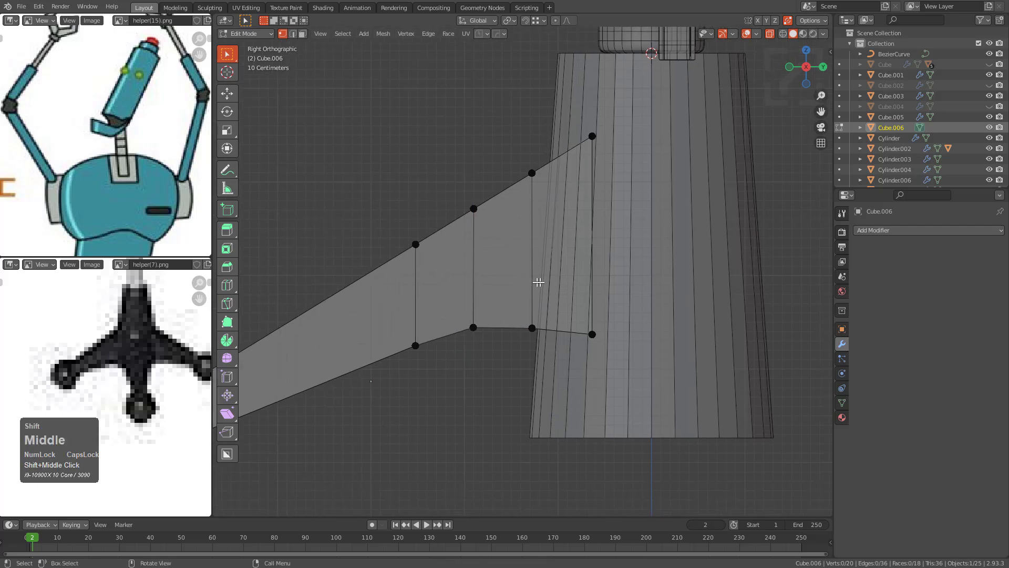
key(g)
key(g)
click(541, 214)
key(alt+a)
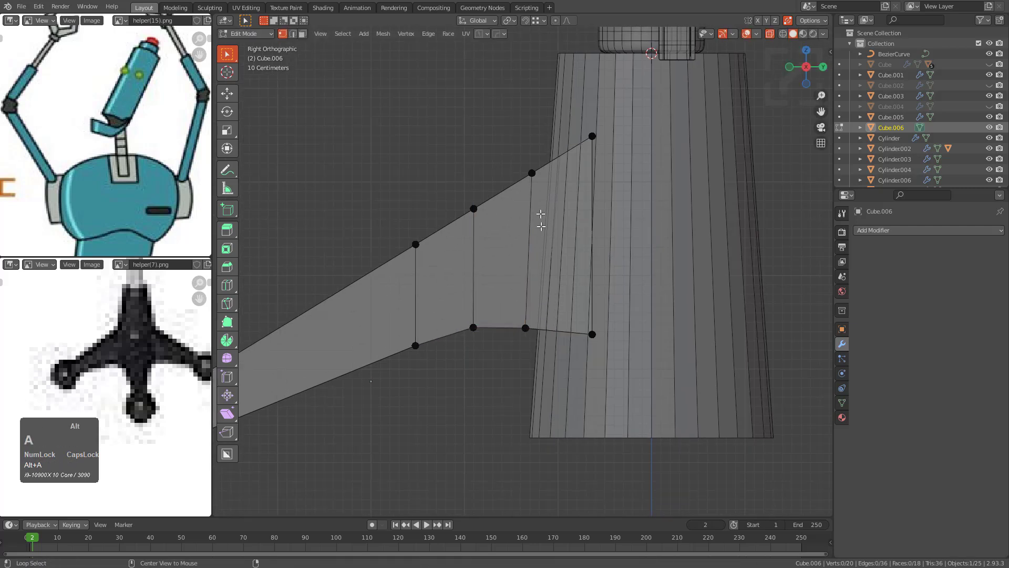
drag(537, 183, 537, 184)
key(g)
key(g)
click(549, 193)
key(alt+a)
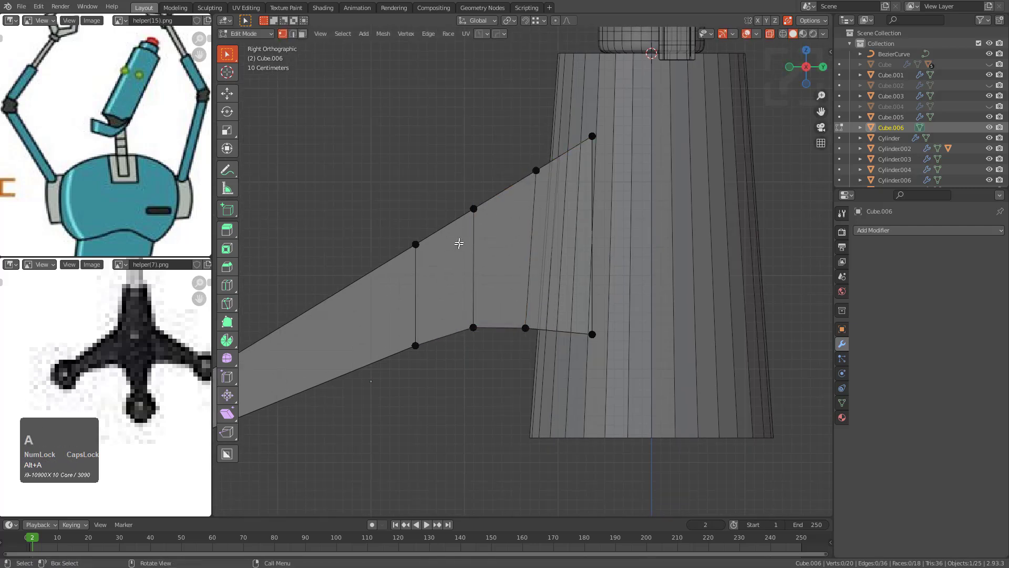
Step: Slide the top vertices of the two outer loops outward along the leg's upper edge to tilt both loops
drag(391, 276, 390, 276)
key(g)
key(g)
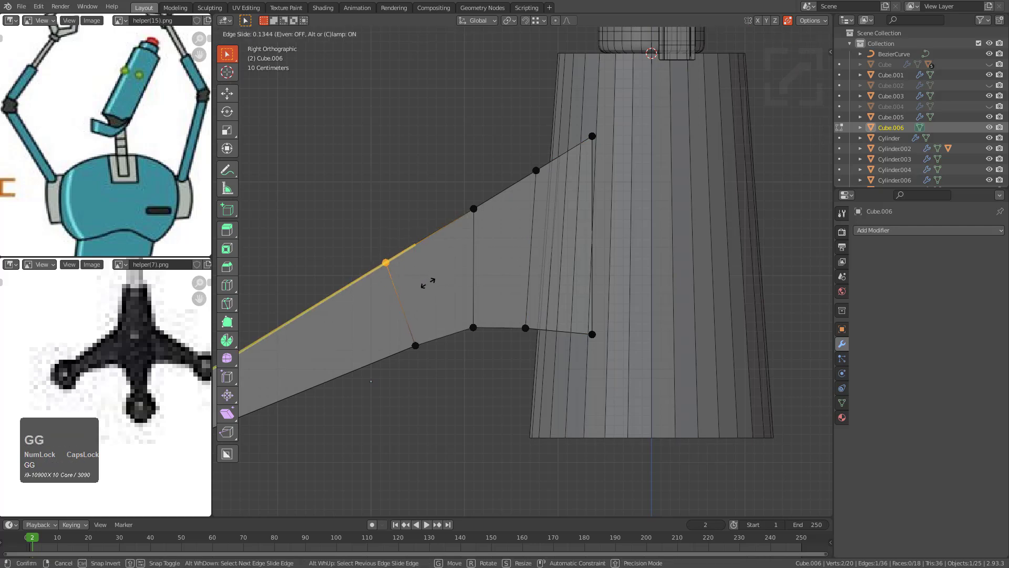
click(451, 267)
key(alt+a)
drag(466, 229, 465, 229)
key(g)
key(g)
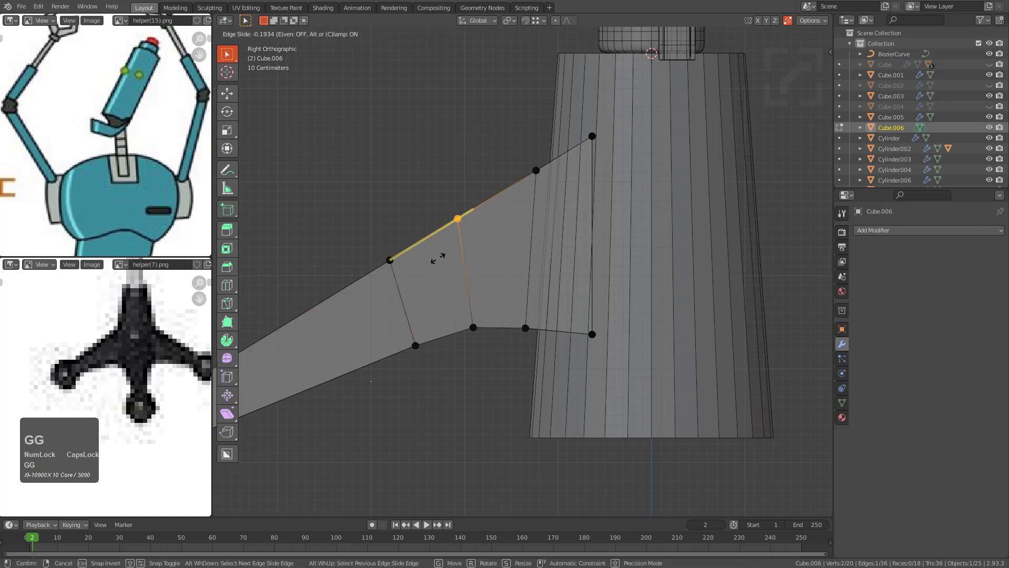
click(436, 256)
Step: Slide the top vertices of the loop nearest the cone very slightly outward along the leg's upper edge
key(alt+a)
drag(520, 196, 521, 195)
key(g)
key(g)
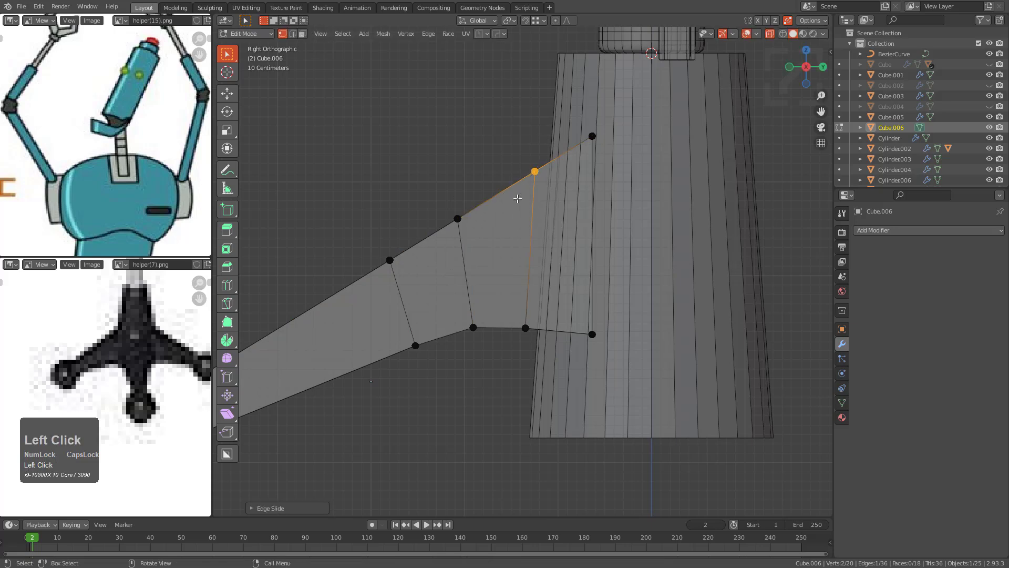
click(517, 198)
scroll(452, 263, down, 3)
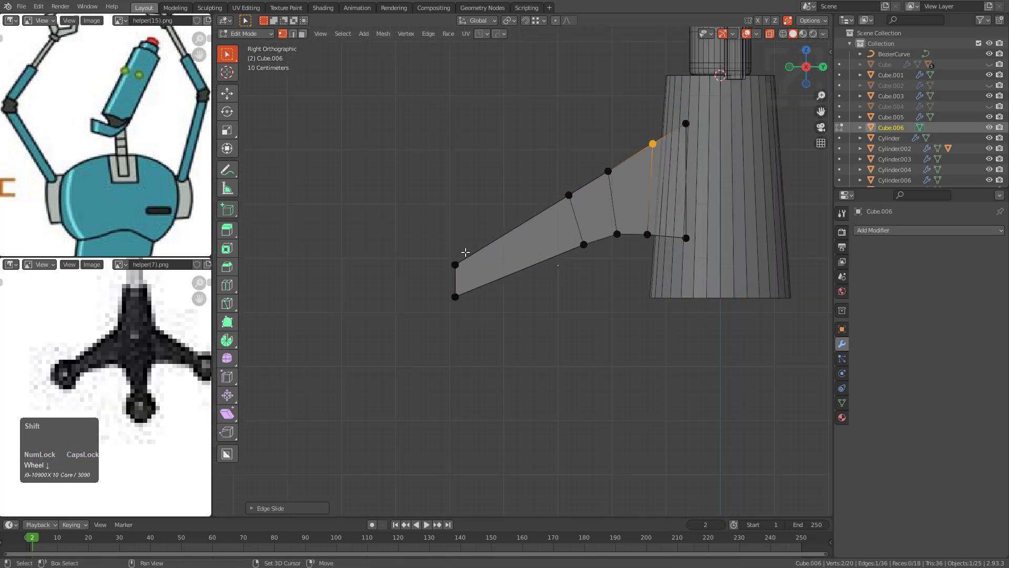
shift+middle_drag(465, 252, 473, 252)
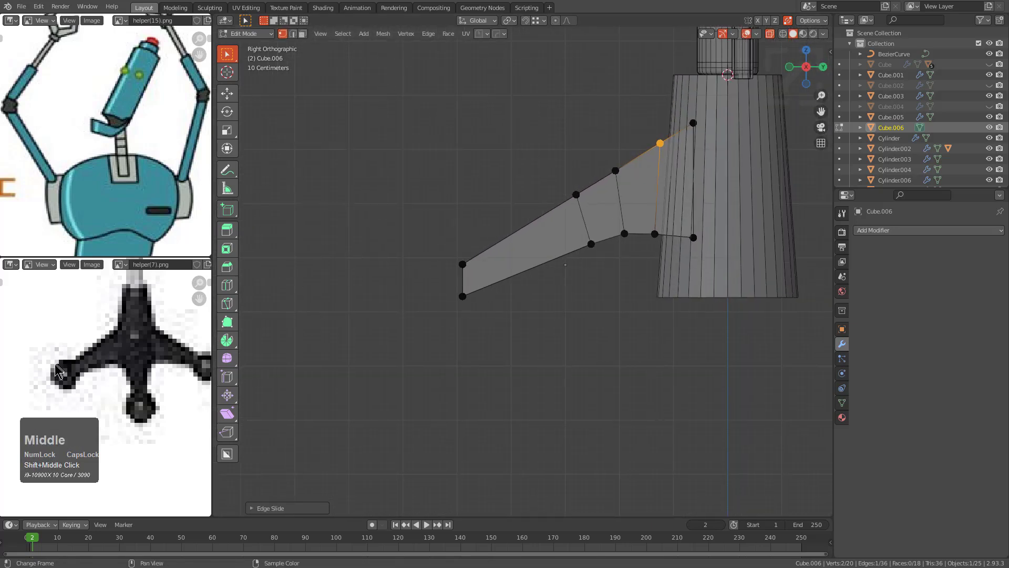
Step: Snap the 3D cursor to the centre of the leg's outer end face and return to Object Mode
middle_drag(452, 287, 486, 328)
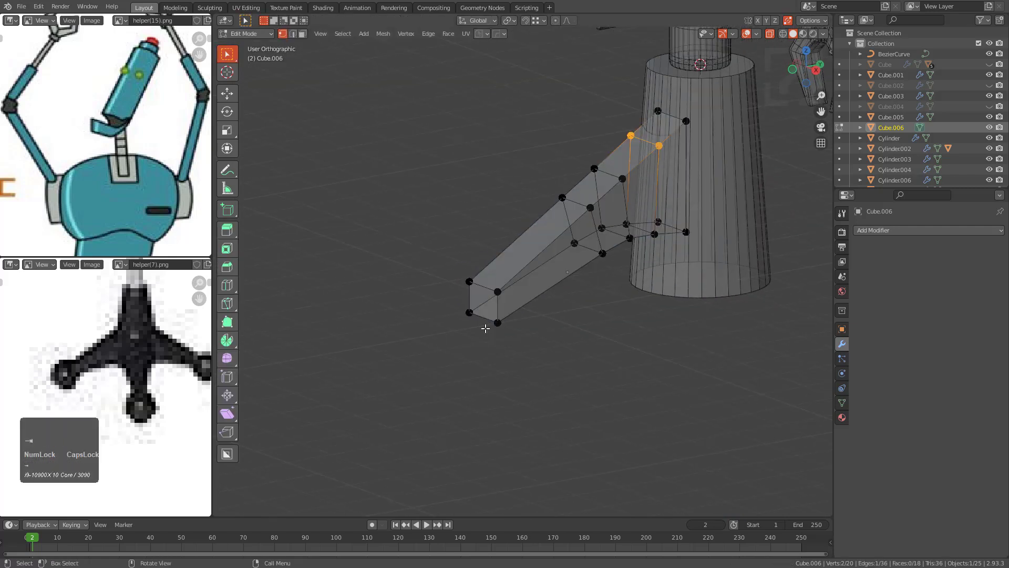
click(481, 305)
key(shift+s)
click(595, 306)
key(Tab)
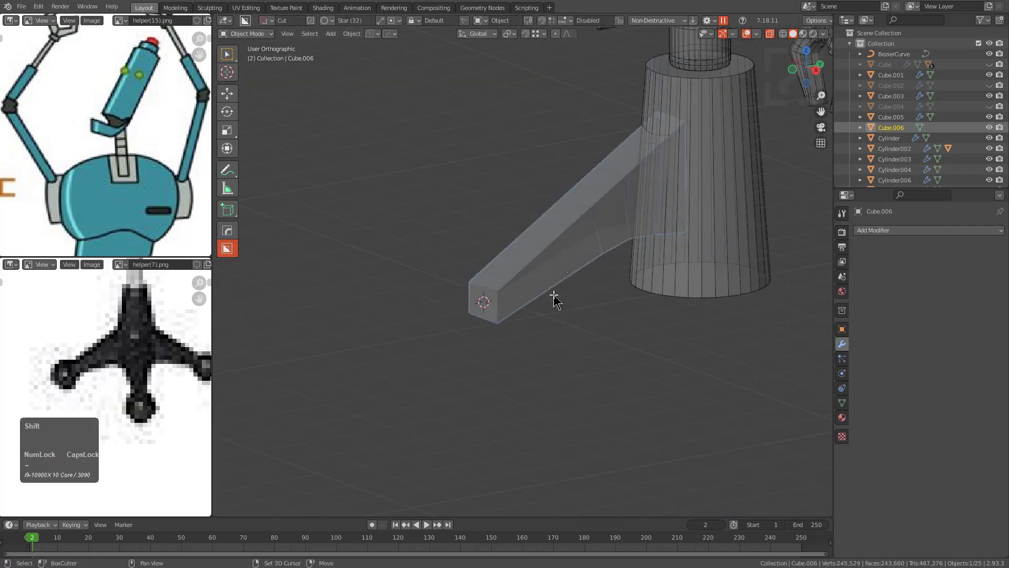
Step: Add a cube at the leg's outer end and convert it to a sphere with Spherecast
key(shift+a)
mouse_move(552, 299)
click(603, 320)
key(q)
mouse_move(523, 337)
click(610, 425)
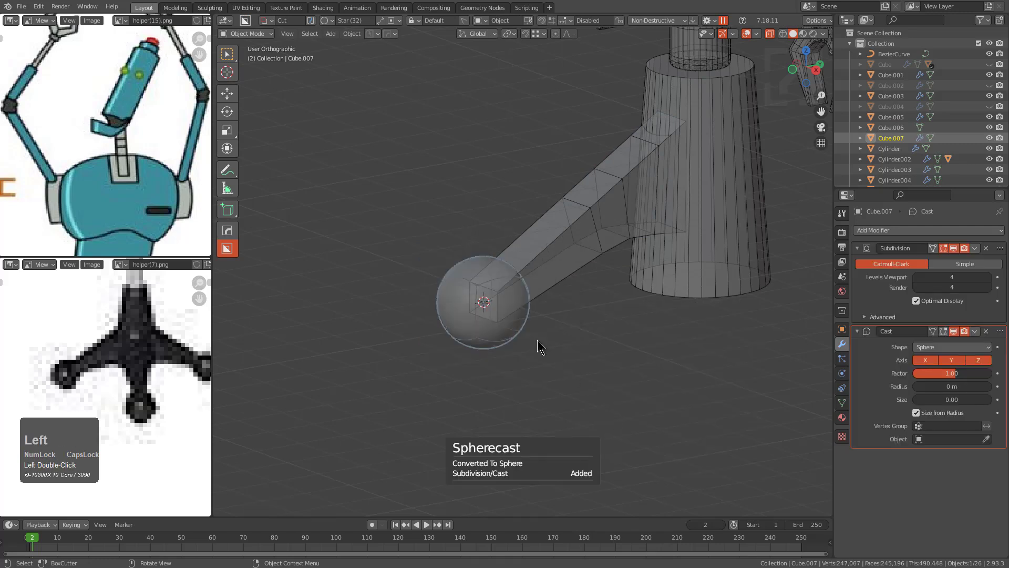
Step: Turn off X-ray and lower the sphere's viewport subdivision to 2 levels
scroll(539, 340, up, 1)
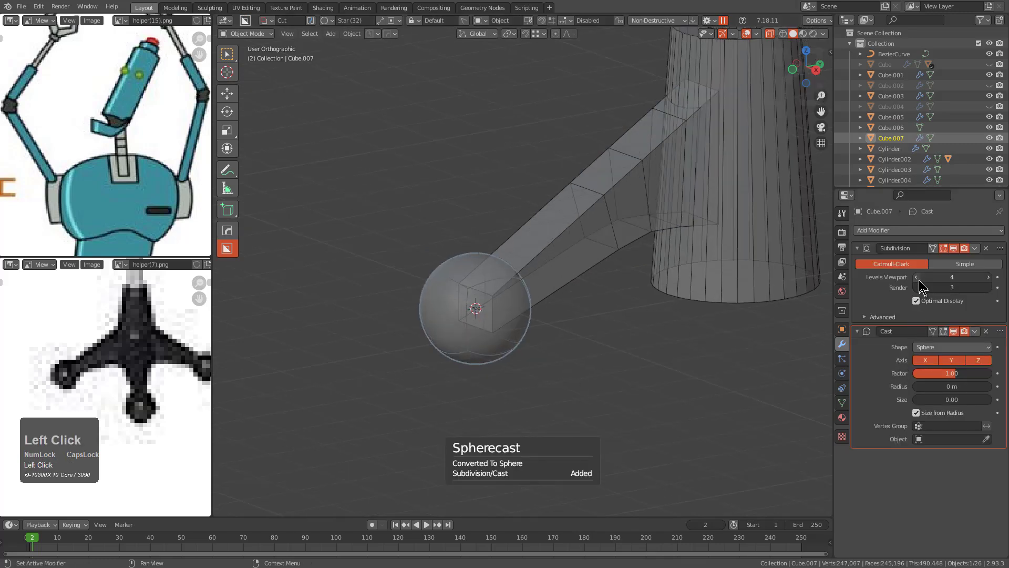
key(alt+z)
mouse_move(603, 322)
middle_down()
mouse_move(524, 338)
mouse_move(911, 281)
middle_up()
click(917, 277)
Step: Examine how the sphere sits on the leg's outer end in the right side view
alt+middle_drag(554, 288, 534, 271)
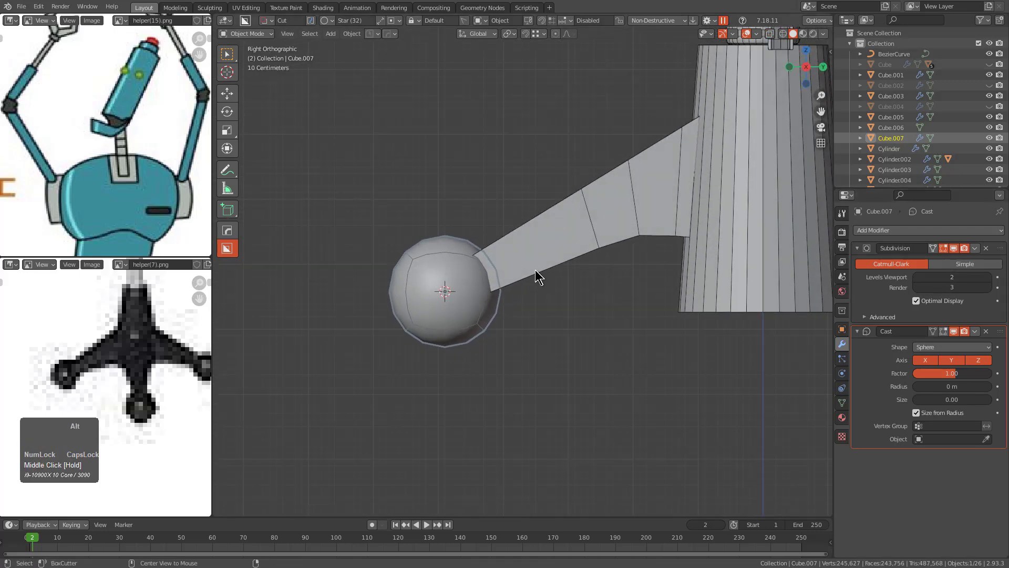
scroll(530, 272, up, 4)
shift+middle_drag(442, 281, 513, 279)
scroll(513, 284, down, 1)
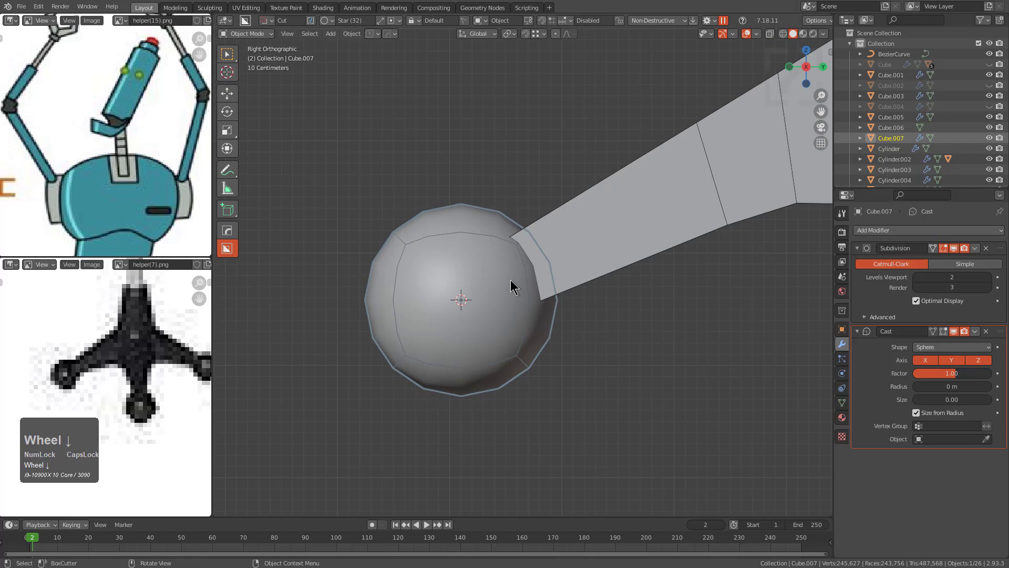
scroll(511, 283, down, 3)
shift+middle_drag(511, 285, 483, 285)
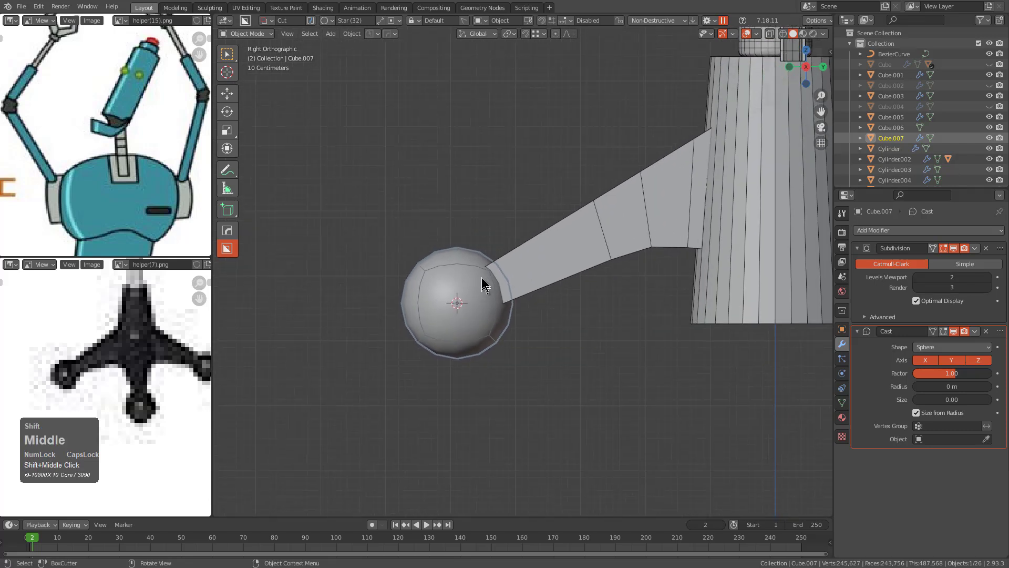
scroll(481, 280, up, 2)
key(g)
right_click(452, 261)
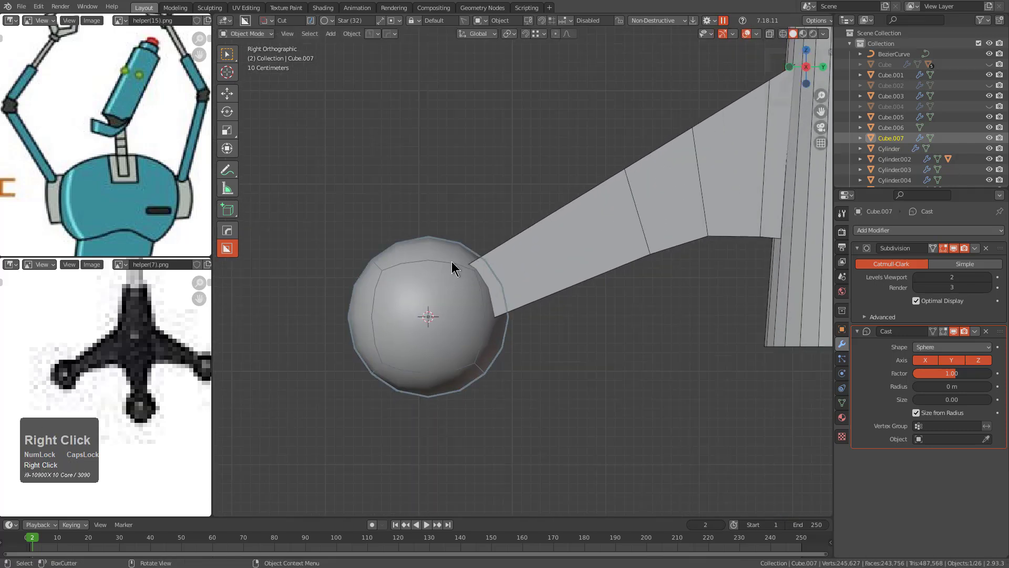
scroll(455, 258, down, 2)
scroll(40, 349, down, 1)
scroll(105, 332, up, 2)
scroll(108, 334, down, 2)
Step: Join the sphere to the leg with a non-destructive Boolean union
middle_drag(363, 322, 528, 316)
shift+click(570, 299)
key(q)
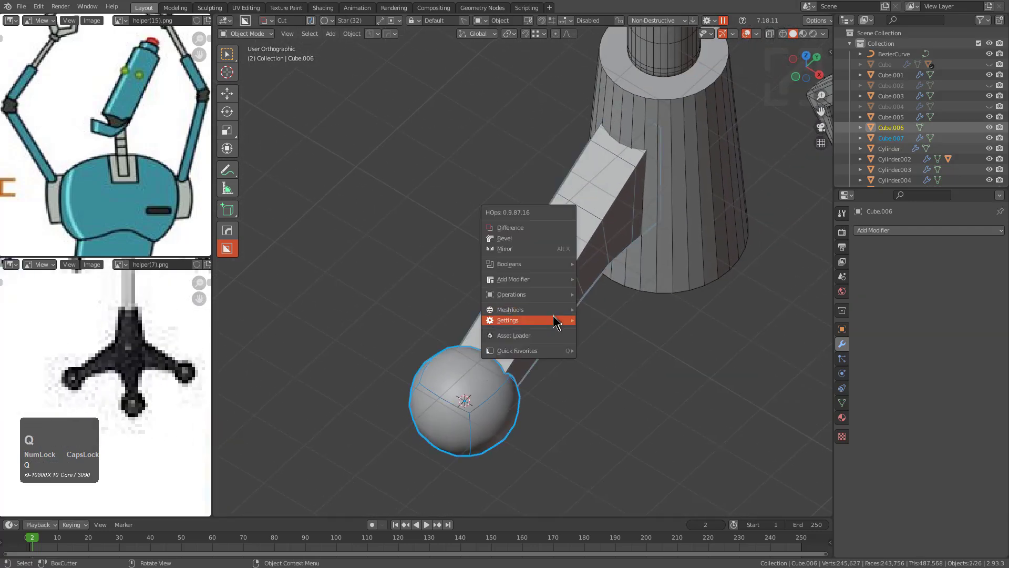
mouse_move(556, 270)
click(611, 290)
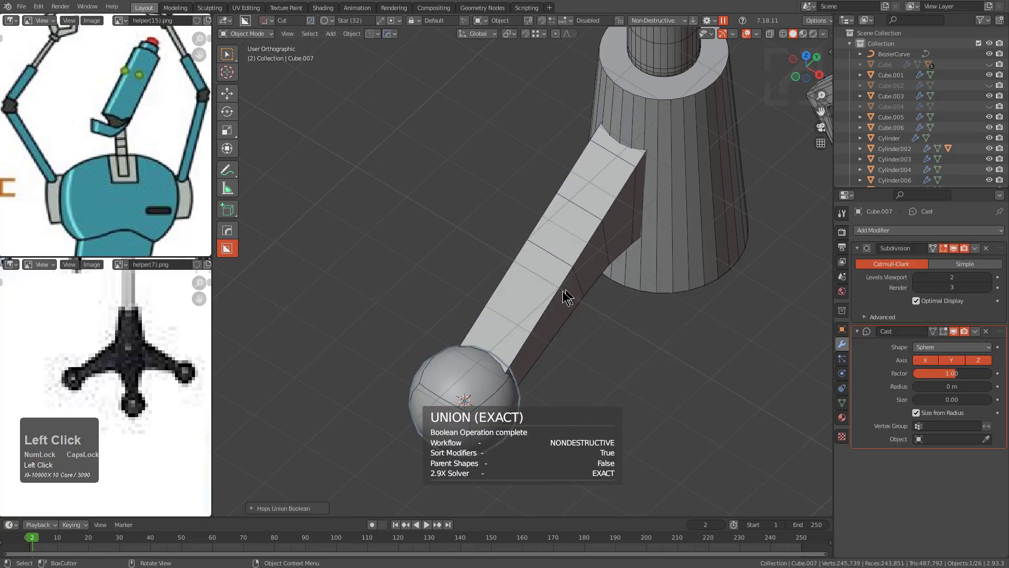
Step: Convert the leg with its sphere union to real mesh and isolate it in Edit Mode
key(ctrl+a)
click(518, 404)
key(Tab)
middle_drag(523, 394, 494, 358)
scroll(494, 358, up, 3)
key(alt+a)
mouse_move(530, 293)
middle_down()
mouse_move(479, 274)
mouse_move(520, 276)
mouse_move(477, 284)
mouse_move(493, 304)
mouse_move(521, 294)
middle_up()
key(KP_Divide)
Step: Add lengthwise support loops to the leg on both sides of its top corner and near the side's lower edge
key(ctrl+r)
click(612, 262)
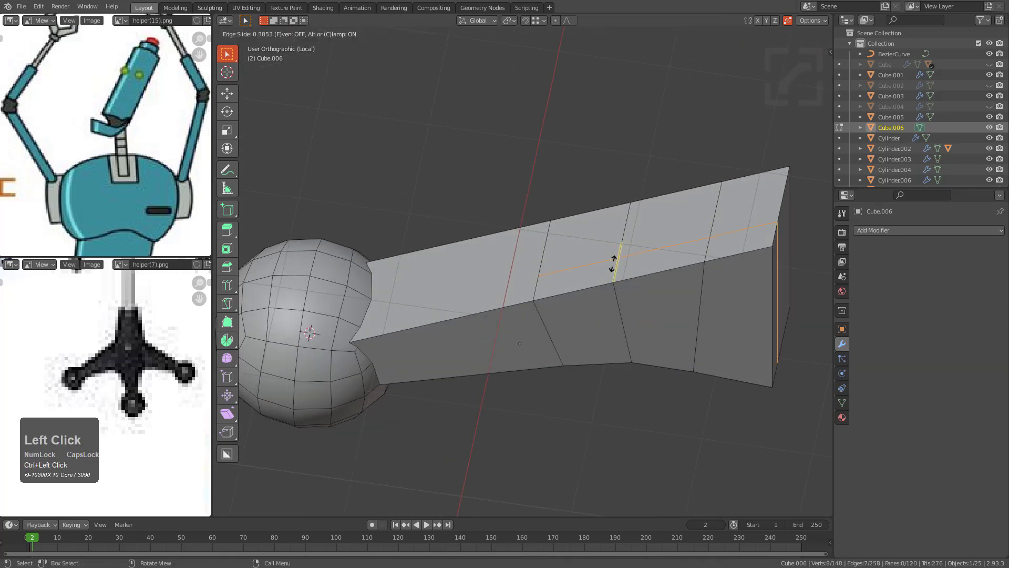
click(618, 276)
key(ctrl+r)
click(694, 285)
click(692, 243)
key(ctrl+r)
click(702, 316)
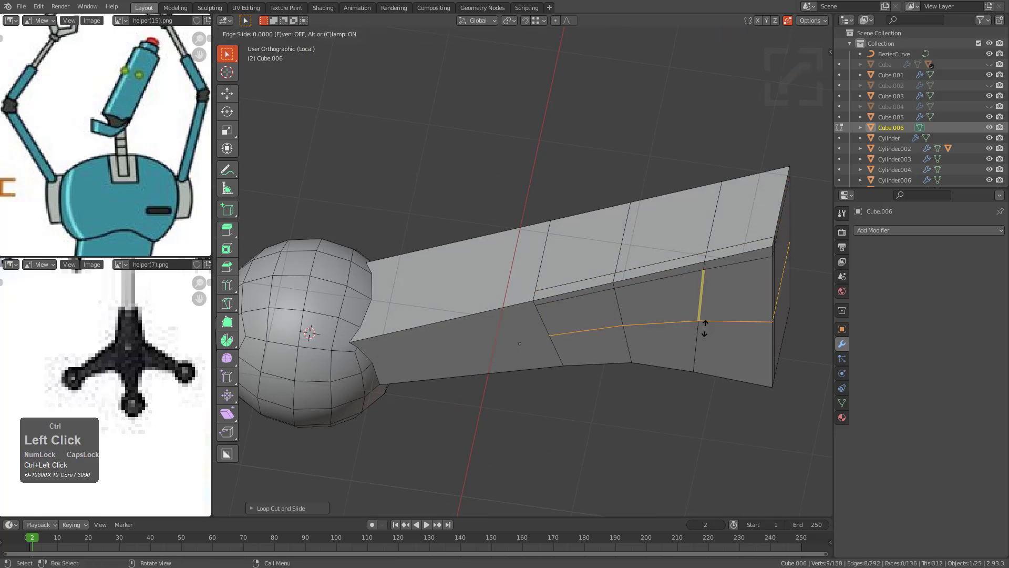
click(707, 368)
Step: Connect the side support loop's end vertex to the leg-sphere joint, and subdivide the sphere edge beside the joint
scroll(562, 287, up, 2)
shift+middle_drag(458, 321, 628, 274)
key(1)
click(664, 276)
scroll(629, 275, up, 4)
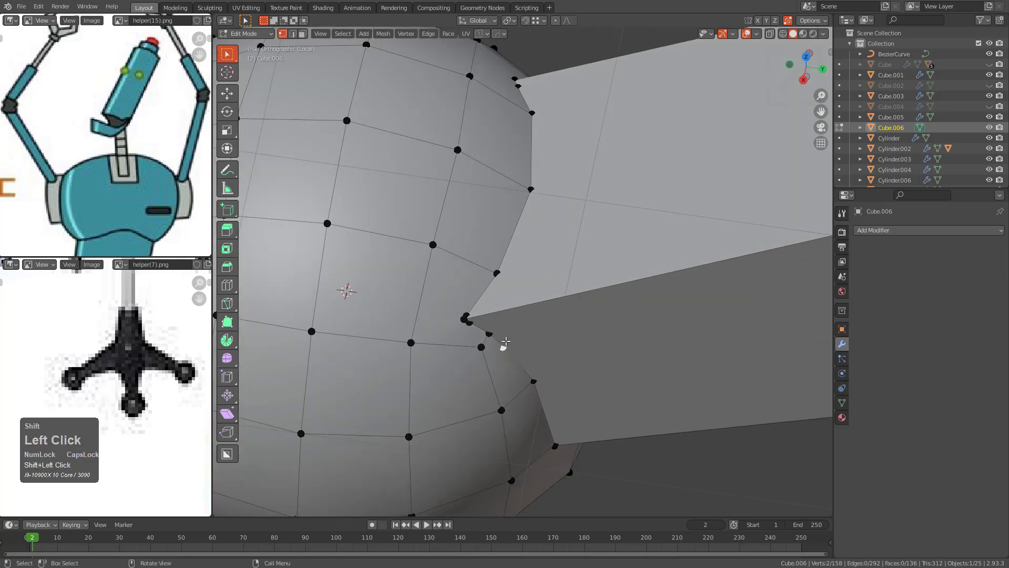
middle_drag(330, 314, 344, 317)
key(2)
right_click(351, 318)
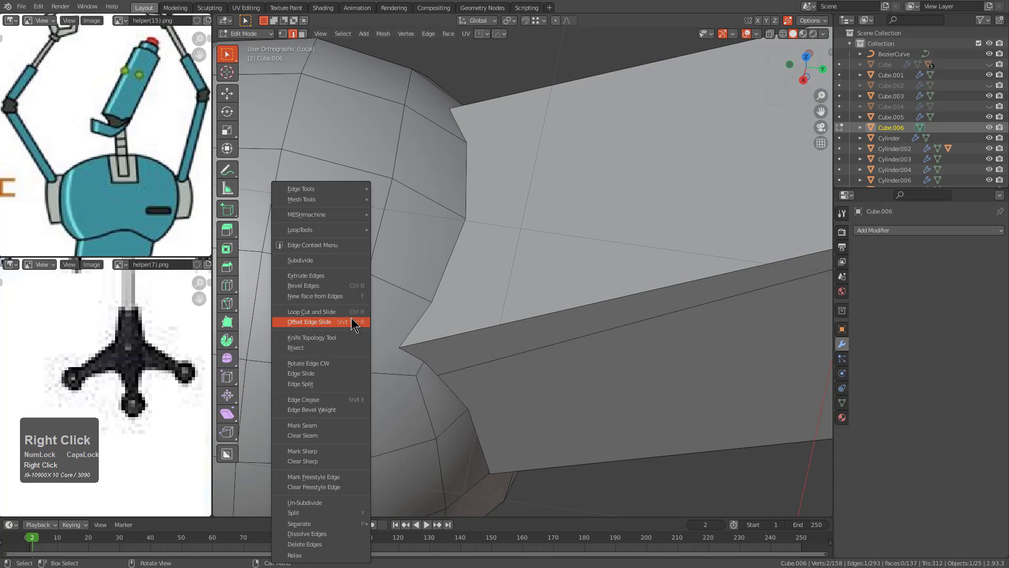
click(330, 260)
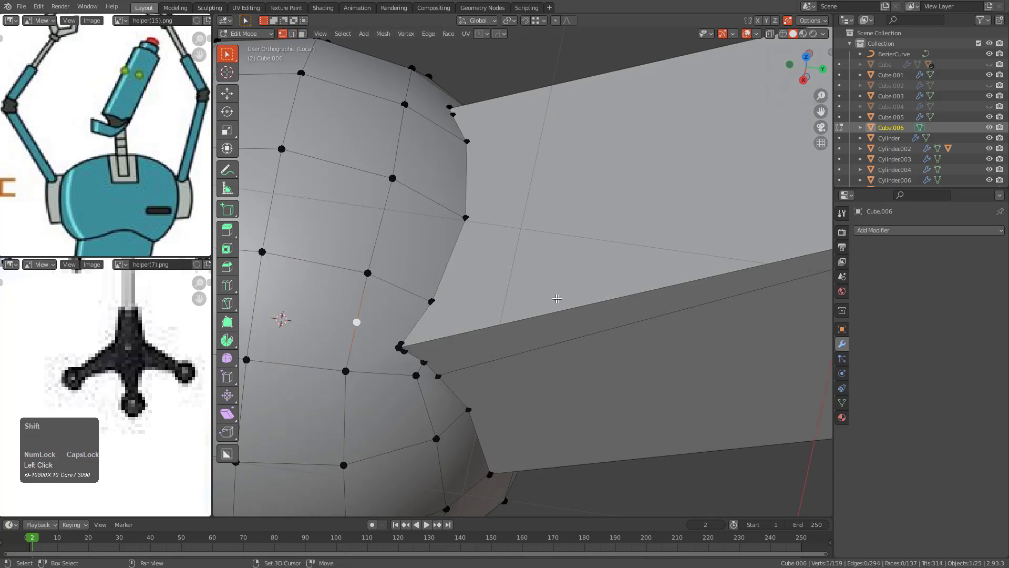
Step: Connect the sphere edge's midpoint to the leg's top support loop and slide the new junction vertex toward the corner
scroll(557, 298, down, 2)
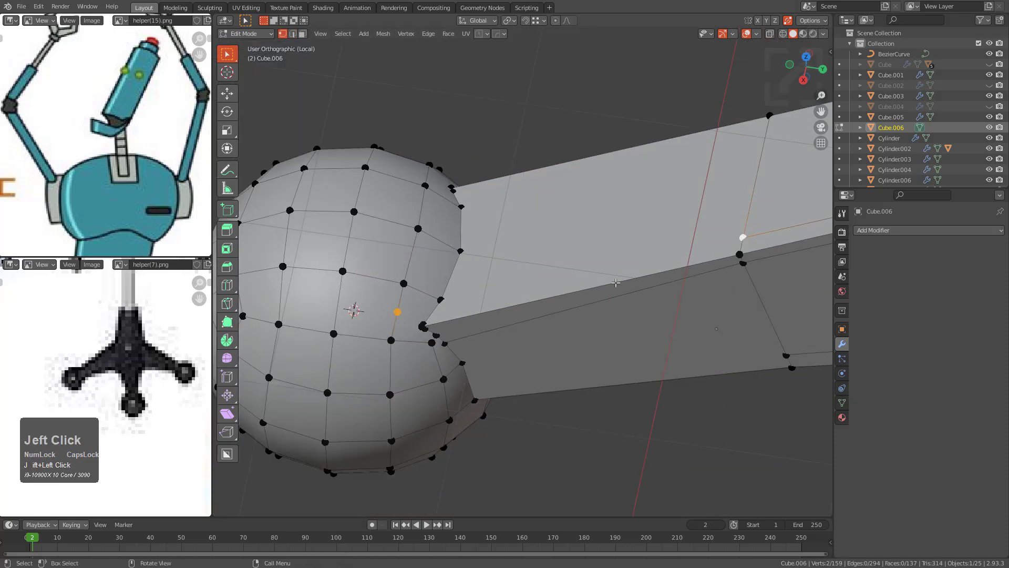
scroll(495, 313, up, 2)
click(395, 334)
key(g)
key(g)
click(395, 331)
scroll(548, 286, down, 4)
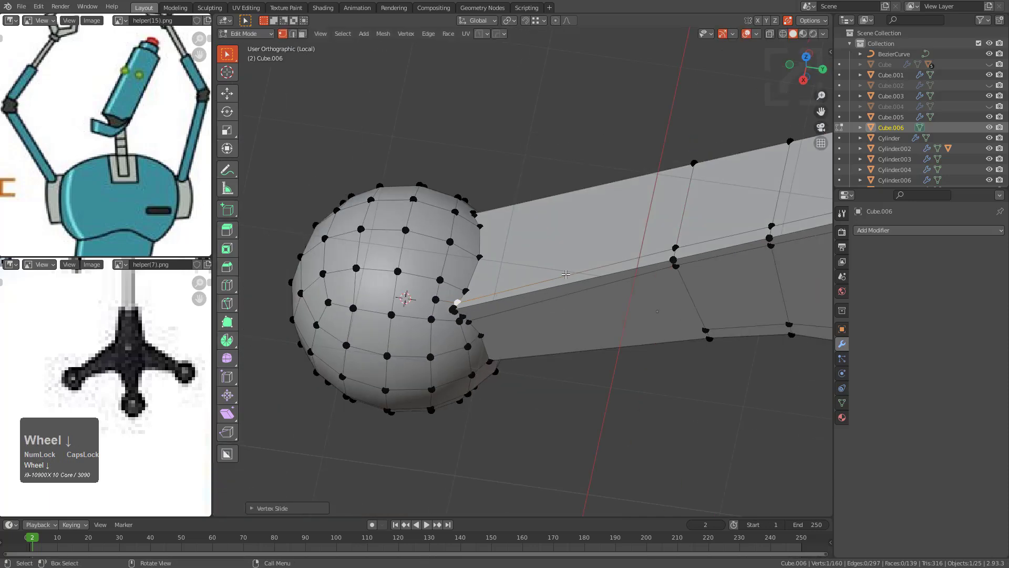
Step: Symmetrize the leg and sphere mesh to copy the added edges to the opposite side
alt+middle_drag(548, 286, 456, 306)
key(alt+x)
middle_drag(523, 303, 600, 229)
scroll(600, 229, up, 5)
scroll(600, 229, down, 5)
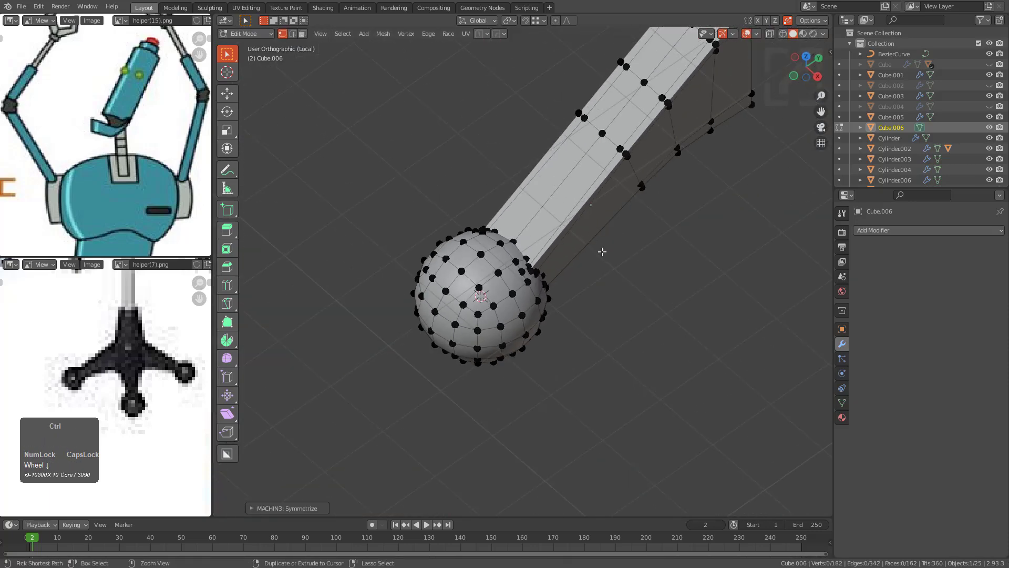
Step: Examine the symmetrized leg in Object Mode from the top and front views
key(Tab)
shift+middle_drag(564, 187, 579, 314)
scroll(554, 280, down, 2)
key(KP_7)
middle_drag(554, 280, 568, 247)
scroll(548, 284, up, 2)
key(KP_7)
key(KP_1)
Step: Undo the symmetrize, the connected edges, the support loops and the mesh conversion, and leave the isolated view
key(ctrl+z)
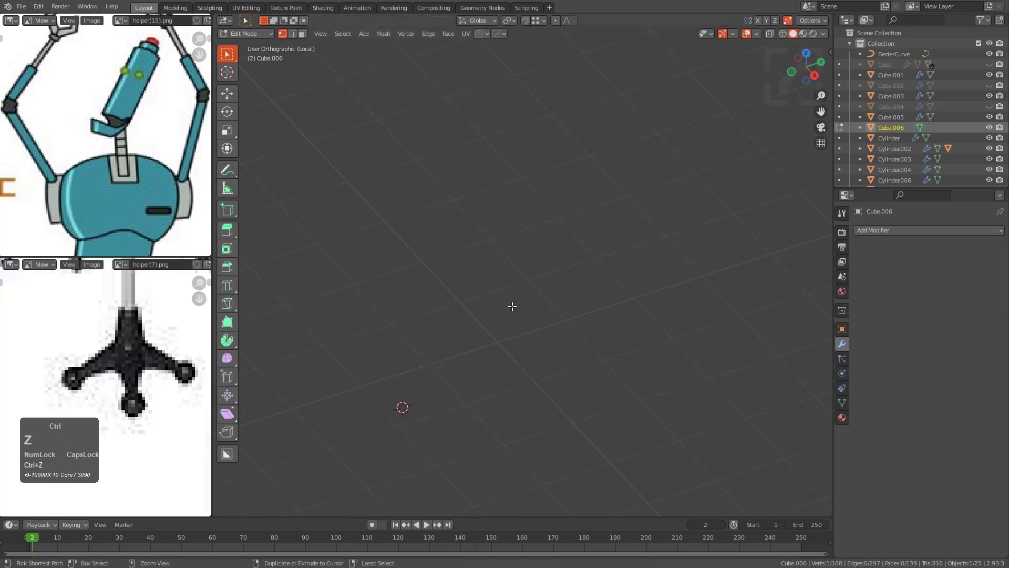
key(KP_Divide)
key(ctrl+z)
key(ctrl+z)
key(ctrl+z)
key(ctrl+z)
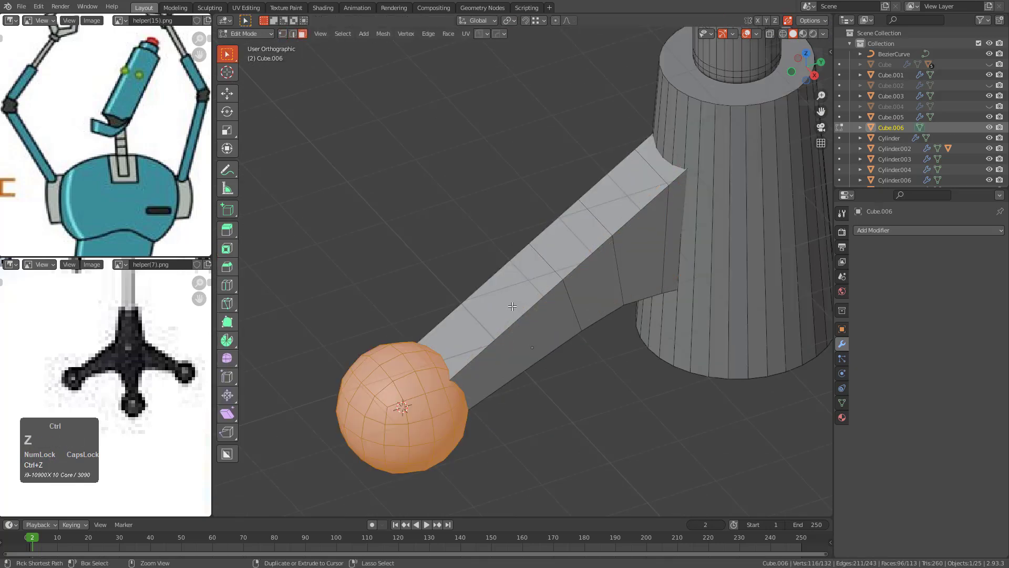
key(ctrl+z)
key(ctrl+z)
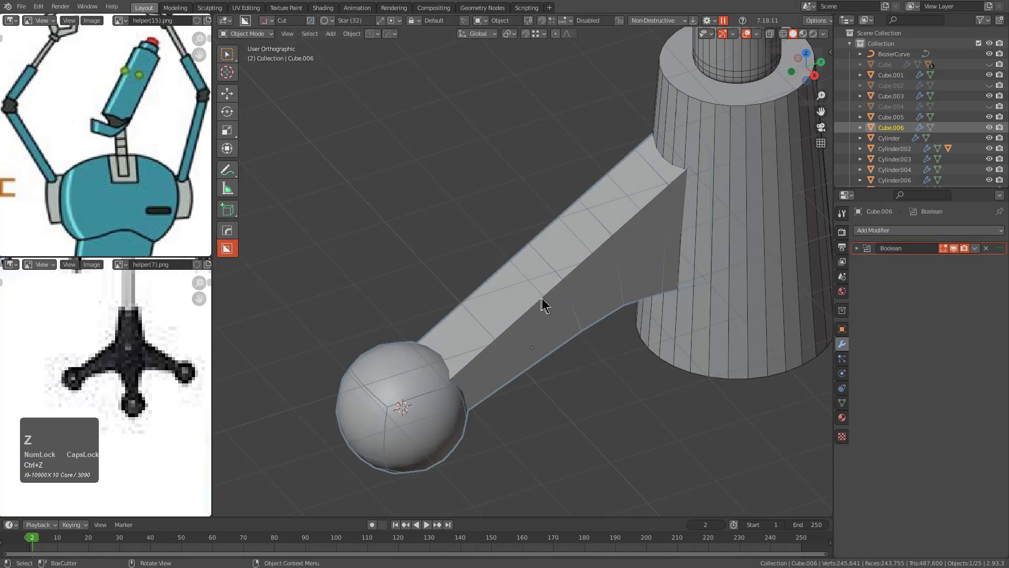
key(ctrl+z)
Step: Scale the leg's outer end face down along X so the leg tapers toward the sphere
key(a)
click(419, 410)
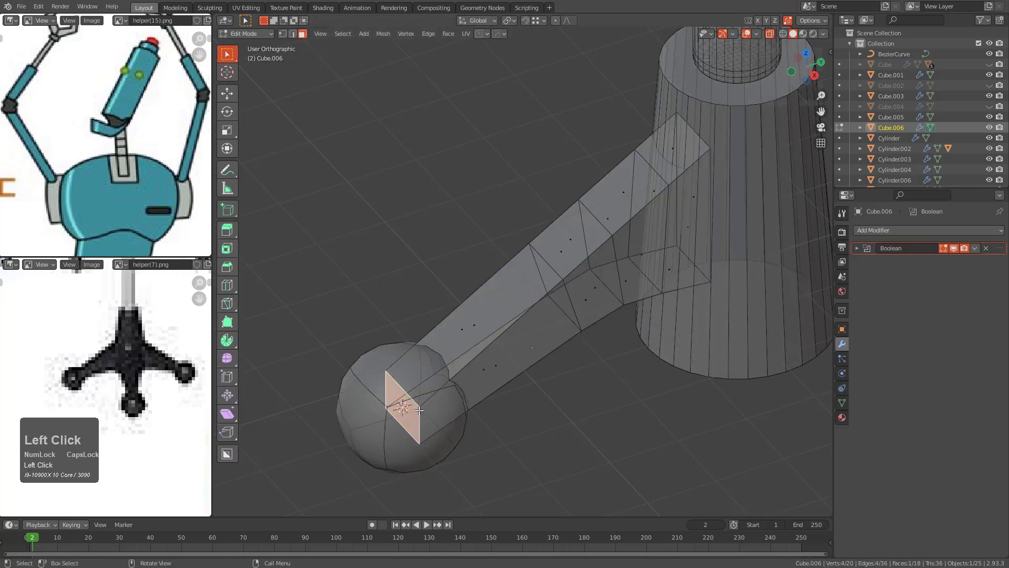
key(s)
key(x)
click(468, 401)
key(alt+z)
key(s)
key(x)
click(509, 361)
Step: Slide the leg's outermost edge loop slightly toward the sphere
key(2)
key(g)
key(g)
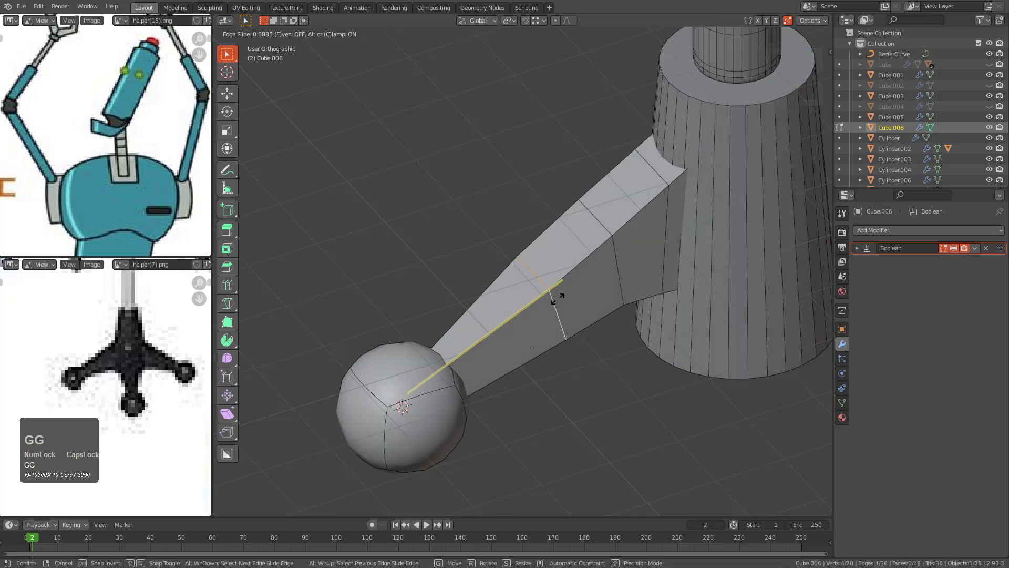
click(561, 299)
click(607, 269)
middle_drag(609, 270, 624, 288)
Step: Scale the outermost loop's two top vertices closer together and slide them along the leg's upper edges
key(1)
click(575, 256)
shift+click(529, 218)
key(s)
click(624, 254)
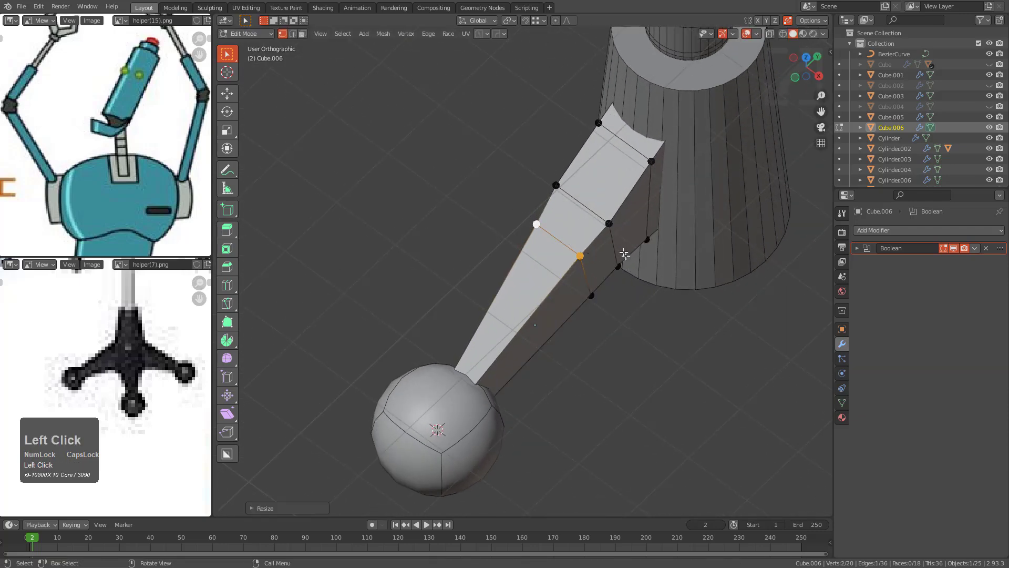
key(g)
key(g)
click(566, 176)
Step: Return to Object Mode and convert the leg with its sphere union to a mesh
key(Tab)
middle_drag(565, 176, 563, 260)
right_click(516, 309)
click(517, 309)
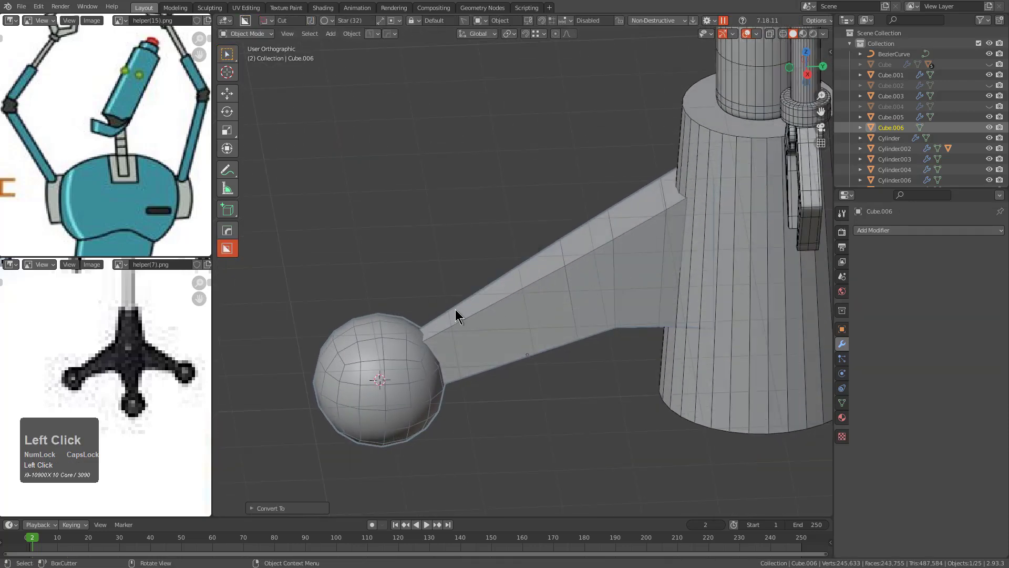
Step: Cut away one lengthwise half of the leg and sphere with a box cut from the top view
key(1)
key(KP_7)
shift+middle_drag(542, 340, 498, 240)
key(d)
drag(594, 223, 534, 419)
middle_drag(531, 413, 510, 322)
Step: Apply the cut to the mesh and add a mirror modifier across X with bisect on X
key(ctrl+a)
click(484, 307)
key(alt+x)
alt+scroll(632, 321, down, 1)
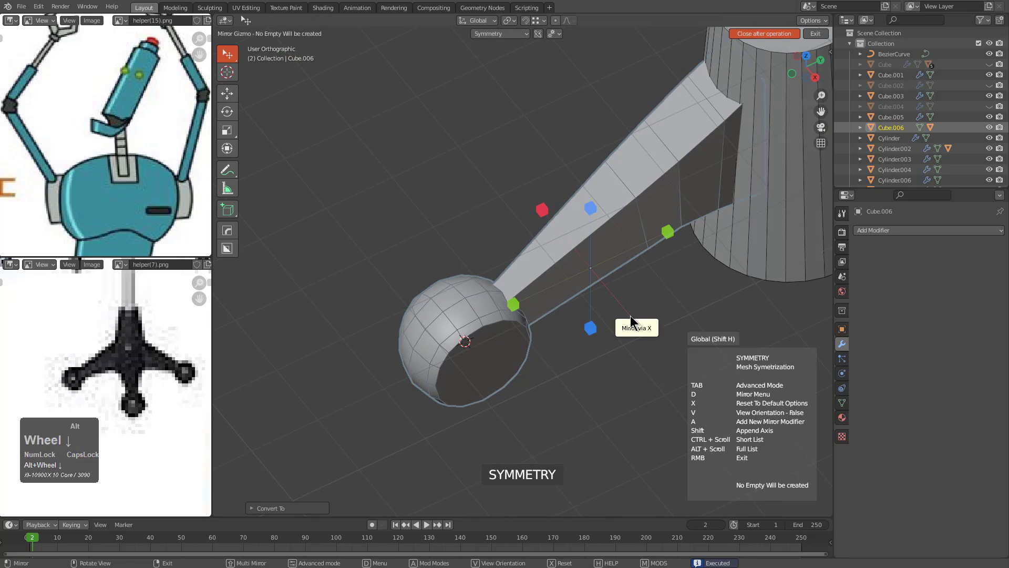
click(639, 326)
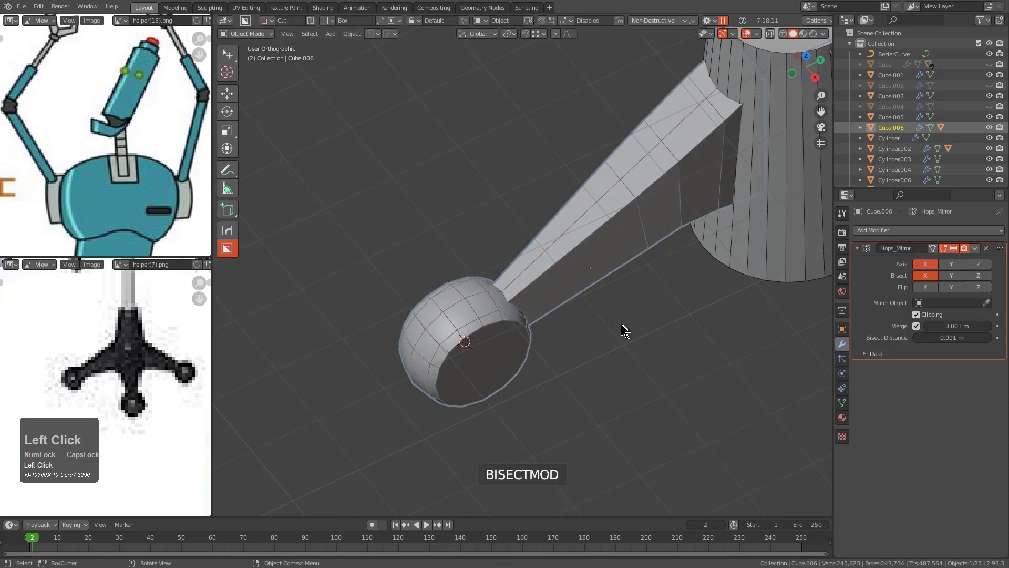
Step: Isolate the half leg in Edit Mode and add a lengthwise loop cut along it
key(KP_Divide)
key(Tab)
middle_drag(602, 327, 555, 298)
scroll(476, 316, up, 5)
key(ctrl+r)
click(482, 318)
click(481, 319)
Step: Add two more lengthwise loop cuts on the leg's side, near its upper and lower edges
key(ctrl+r)
ctrl+click(529, 294)
click(531, 230)
shift+middle_drag(531, 232, 561, 196)
key(ctrl+r)
ctrl+click(538, 319)
click(551, 379)
middle_drag(551, 378, 486, 320)
scroll(485, 321, up, 6)
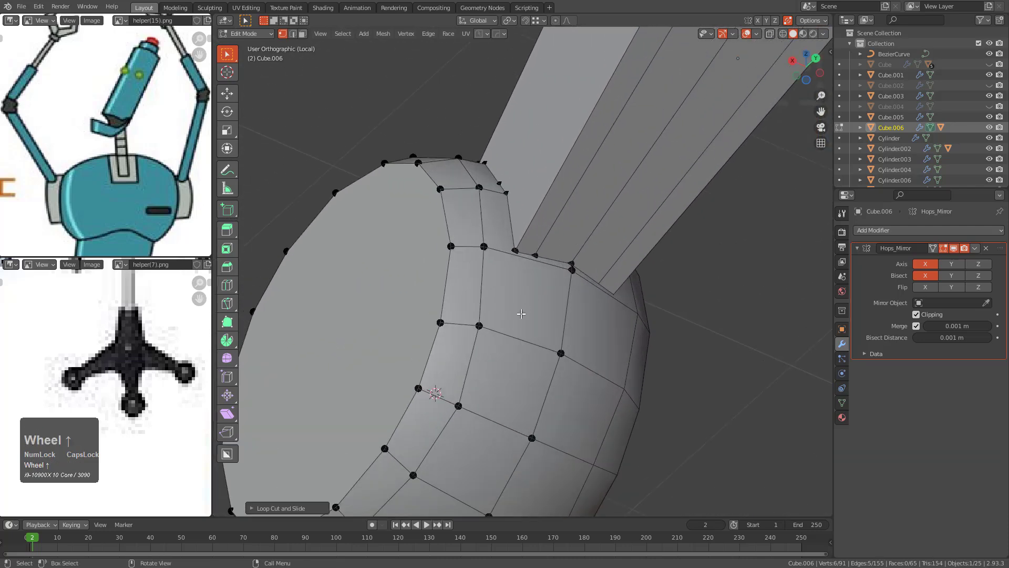
Step: Connect the ball's nearby vertices to the vertices along the leg's lower edge with new edges
click(447, 365)
scroll(552, 244, up, 1)
key(k)
key(Escape)
key(j)
middle_drag(491, 230, 492, 275)
click(489, 290)
scroll(512, 287, down, 5)
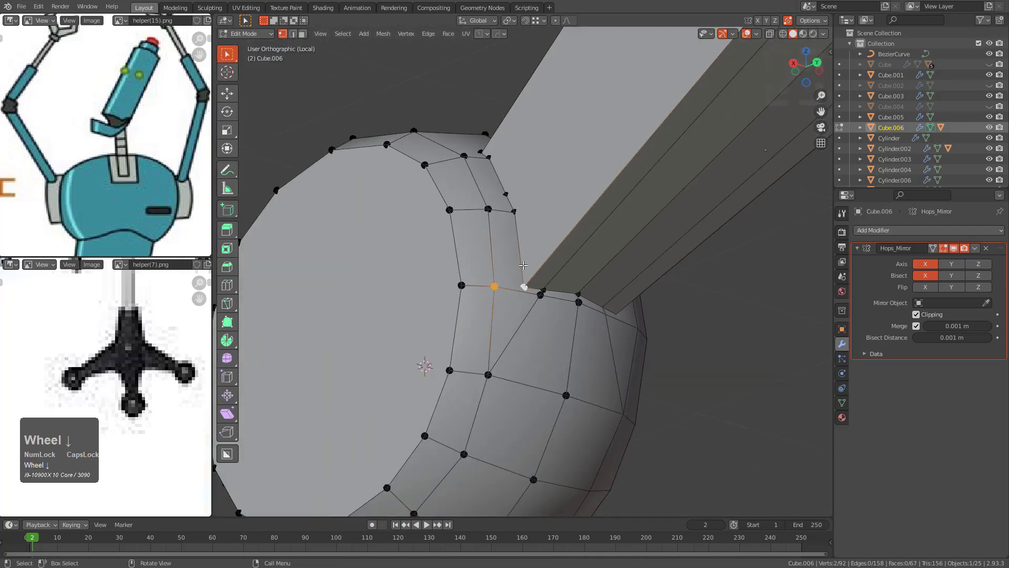
Step: Add a vertex on the leg-ball junction just above the leg's lower corner and connect it to the leg's lower edge loop
middle_drag(473, 294, 447, 367)
scroll(466, 350, up, 3)
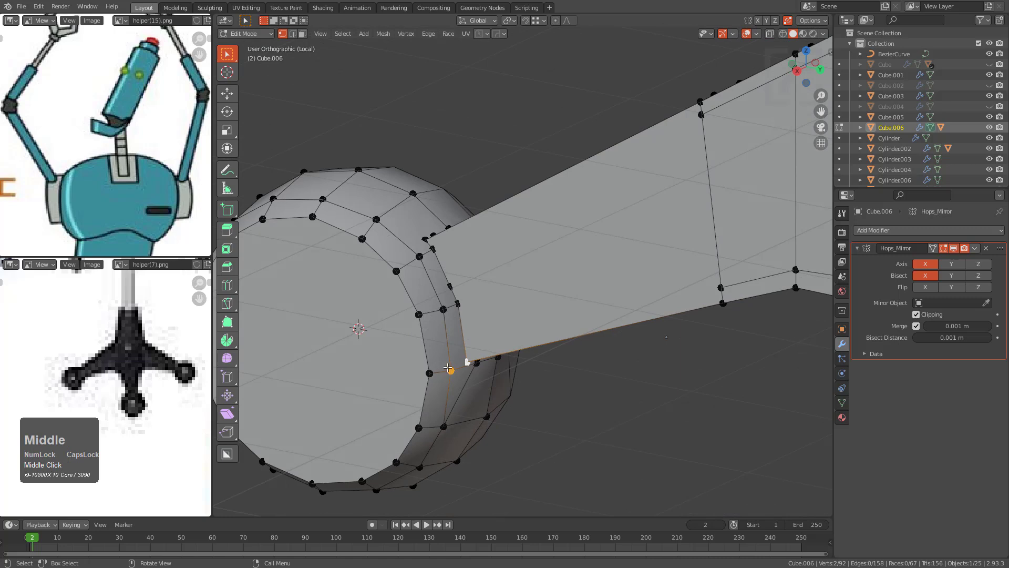
key(ctrl+r)
click(464, 335)
click(465, 334)
key(g)
key(g)
click(473, 346)
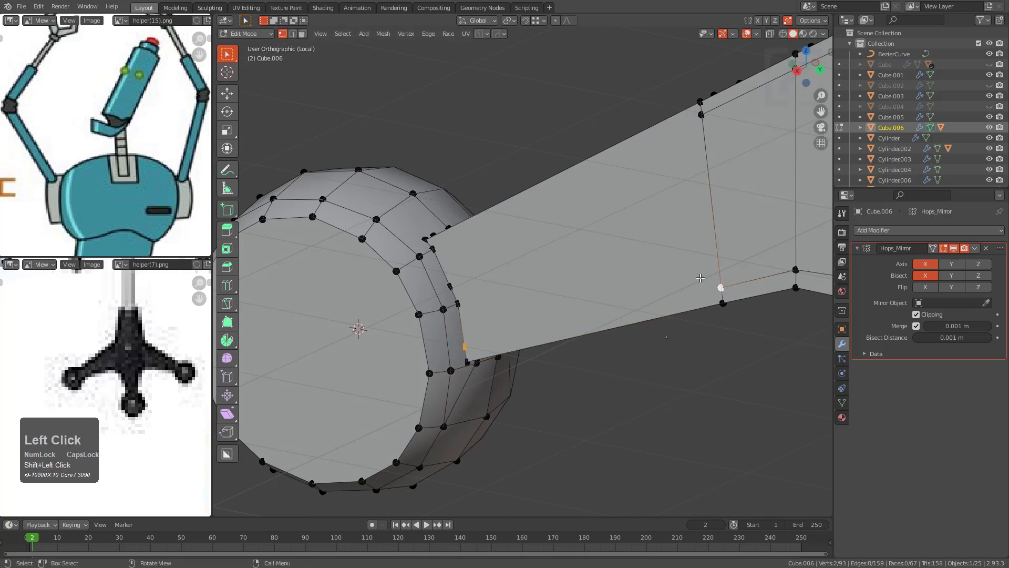
Step: Slide the vertex above the leg's lower corner along the junction edge and connect it to the adjacent ball vertex
scroll(640, 314, up, 5)
click(614, 227)
key(g)
key(g)
click(572, 297)
shift+click(572, 297)
middle_drag(572, 298, 550, 240)
key(j)
click(543, 214)
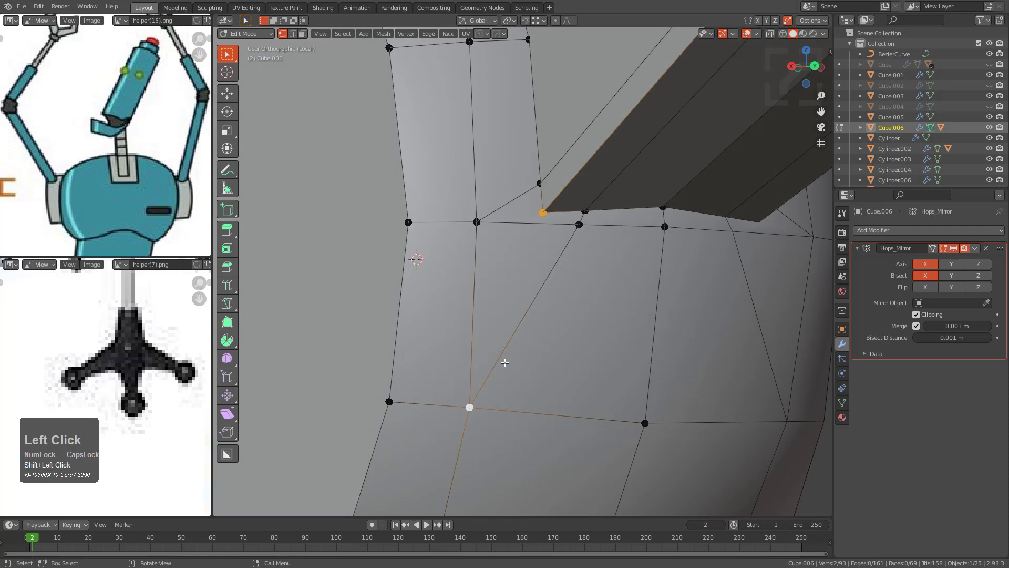
Step: Slide the row of ball vertices beneath the leg slightly away from the leg's lower edge
click(580, 224)
key(g)
key(g)
click(590, 225)
shift+click(663, 226)
key(g)
key(g)
click(663, 237)
click(539, 224)
key(g)
key(g)
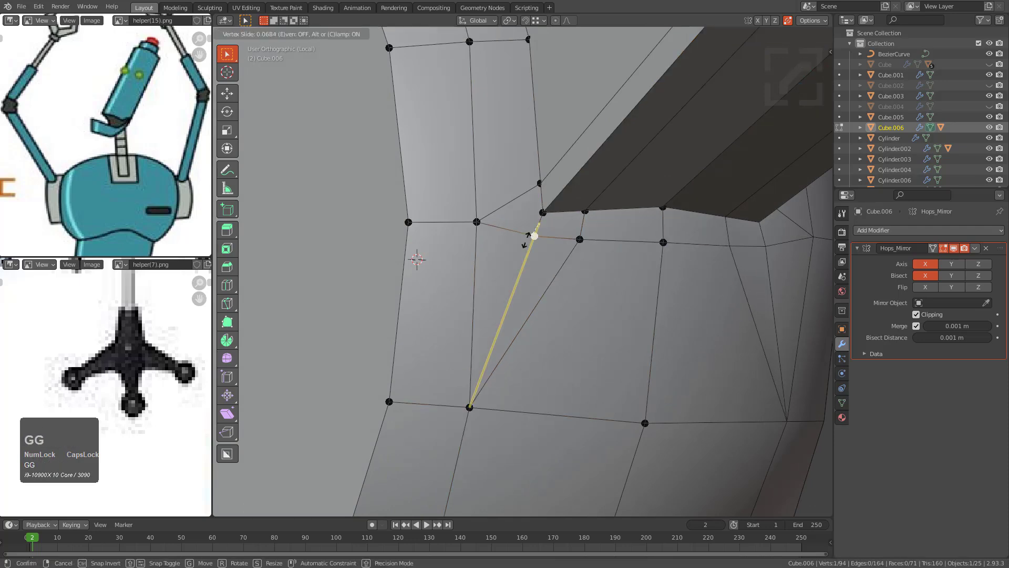
click(533, 237)
Step: Dissolve the spare vertex where the leg's side meets the ball
scroll(532, 236, down, 5)
middle_drag(513, 176, 525, 219)
shift+middle_drag(524, 219, 558, 286)
scroll(536, 242, up, 2)
key(ctrl+x)
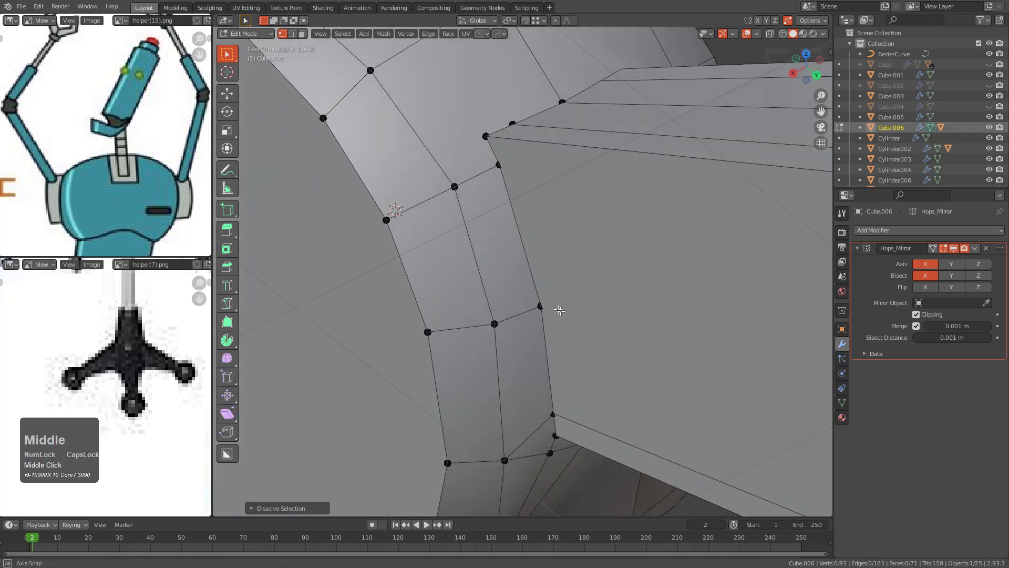
Step: Add a lengthwise loop cut through the leg's far section and connect its near vertex to the ball junction along the leg's side
scroll(558, 286, down, 3)
shift+middle_drag(558, 286, 534, 286)
scroll(534, 286, down, 4)
key(ctrl+r)
click(581, 282)
click(582, 281)
click(581, 280)
shift+click(465, 281)
key(j)
scroll(479, 270, up, 2)
middle_drag(480, 270, 484, 305)
scroll(521, 311, up, 4)
scroll(483, 305, down, 3)
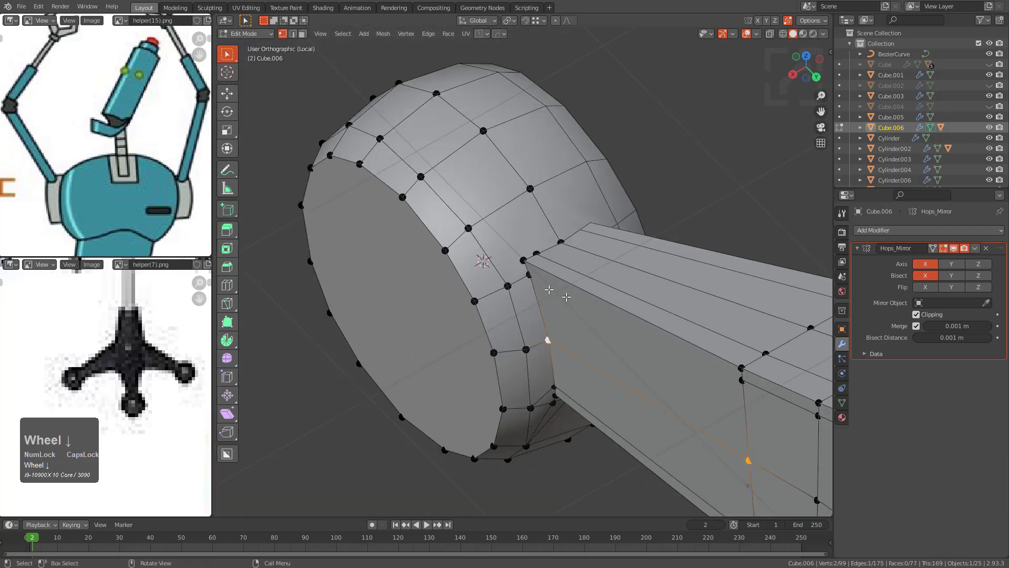
Step: Connect the leg's upper edge loop to the ball junction, and join its upper corner to the adjacent ball vertex
shift+middle_drag(547, 342, 613, 375)
shift+click(455, 257)
middle_drag(455, 256, 516, 311)
key(j)
scroll(443, 266, up, 1)
scroll(516, 312, up, 2)
click(503, 295)
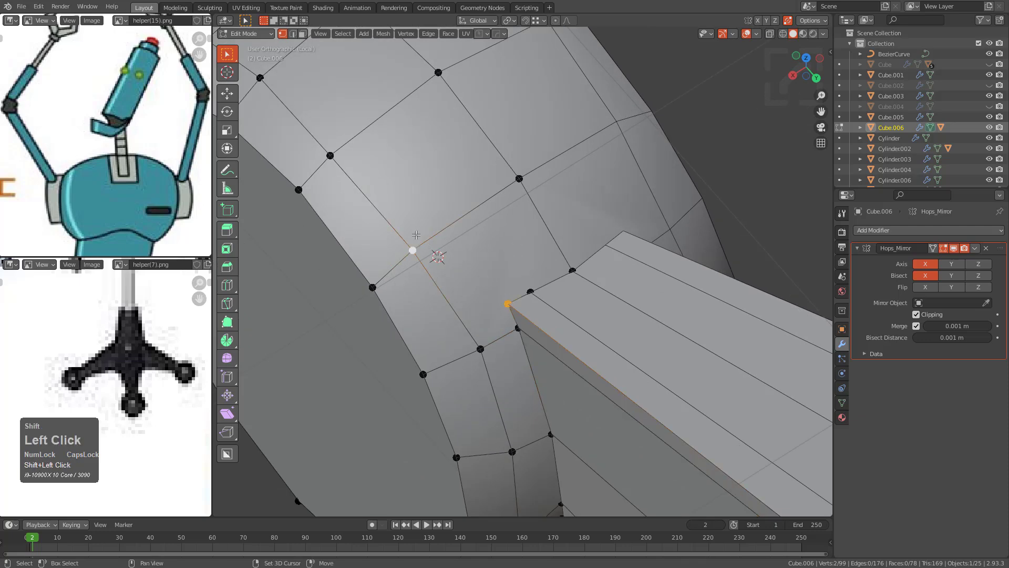
shift+click(451, 251)
Step: Try a loop cut around the ball beside the leg's upper corner
scroll(451, 251, down, 2)
key(ctrl+r)
click(476, 234)
right_click(473, 257)
middle_drag(473, 258, 513, 204)
key(ctrl+z)
scroll(569, 314, up, 2)
key(ctrl+r)
right_click(524, 257)
Step: Add a centred loop cut around the ball's wide band in line with the leg's added edge loop
key(2)
right_click(487, 210)
click(487, 209)
key(ctrl+r)
click(441, 141)
right_click(443, 142)
key(1)
click(482, 214)
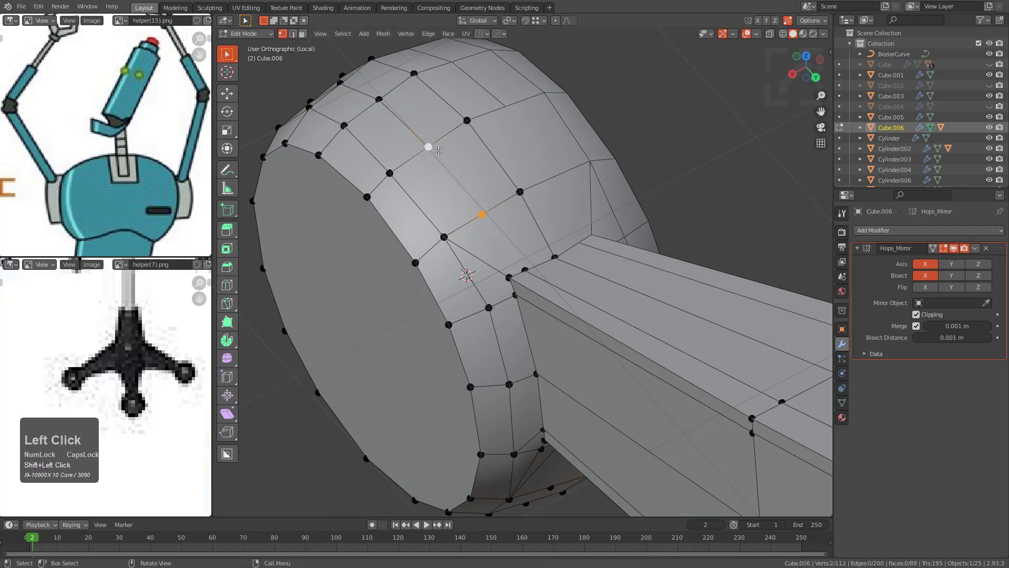
Step: Connect the ball's new loop to the leg junction vertices and dissolve the leftover diagonal edge beneath the leg
shift+click(524, 269)
middle_drag(568, 304, 542, 195)
scroll(544, 256, up, 3)
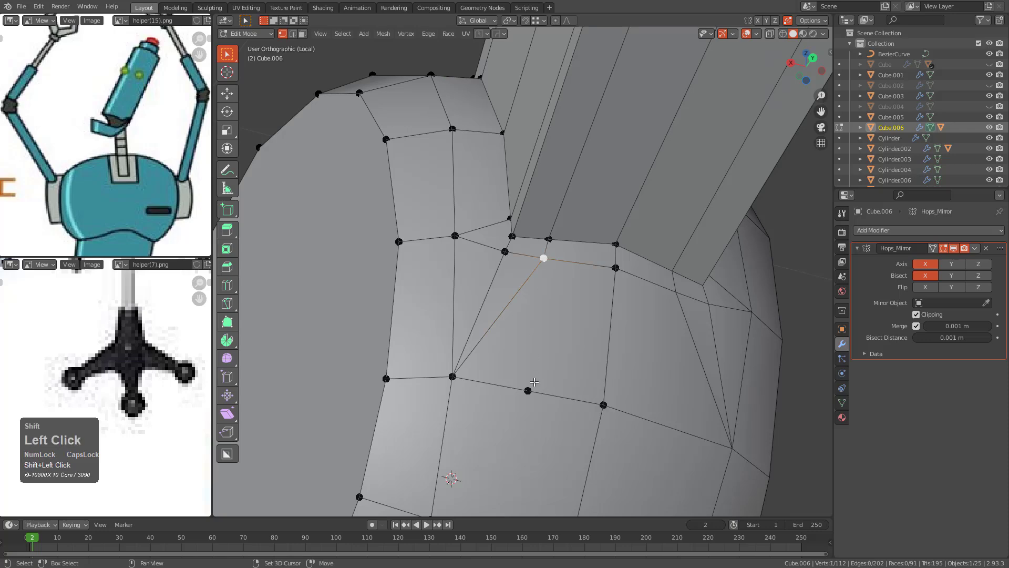
key(2)
click(516, 295)
key(ctrl+x)
scroll(515, 295, down, 3)
middle_drag(515, 295, 528, 270)
shift+middle_drag(528, 270, 525, 230)
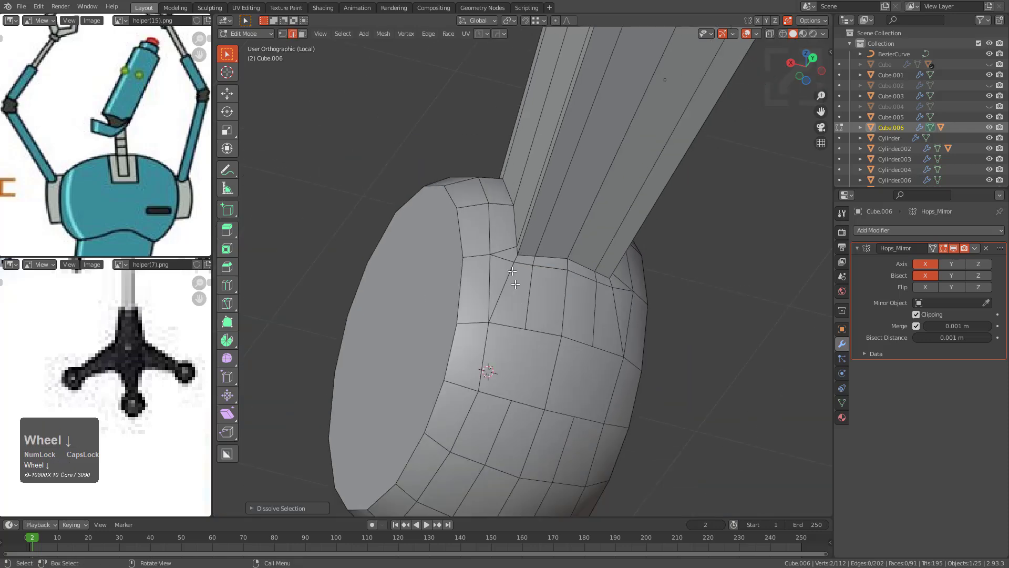
Step: In the right view with X-ray on, knife-cut a notch outline through the ball: horizontal below centre, diagonal, and straight down
key(1)
scroll(535, 282, down, 3)
scroll(539, 304, up, 1)
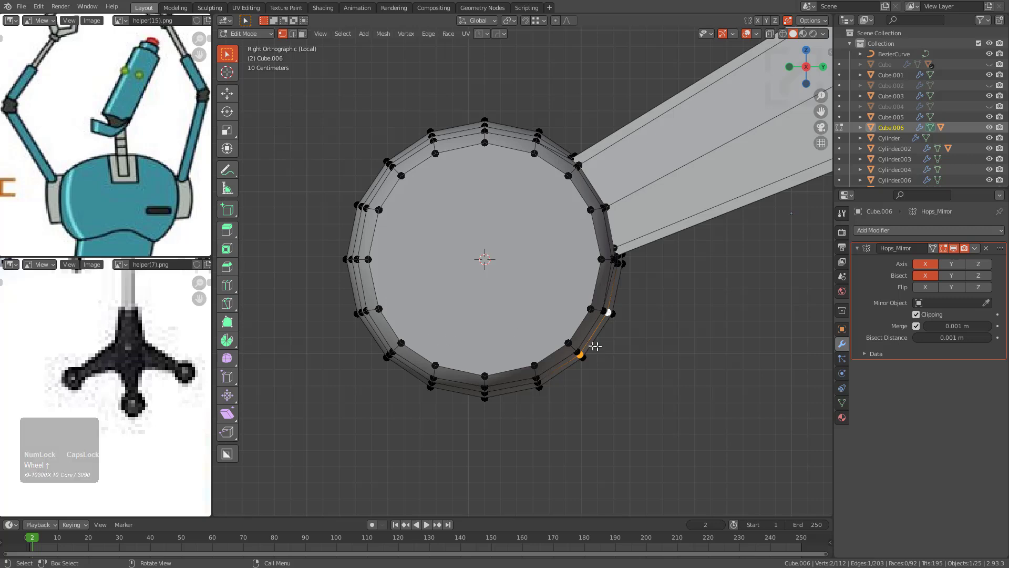
scroll(547, 294, down, 3)
scroll(562, 281, up, 3)
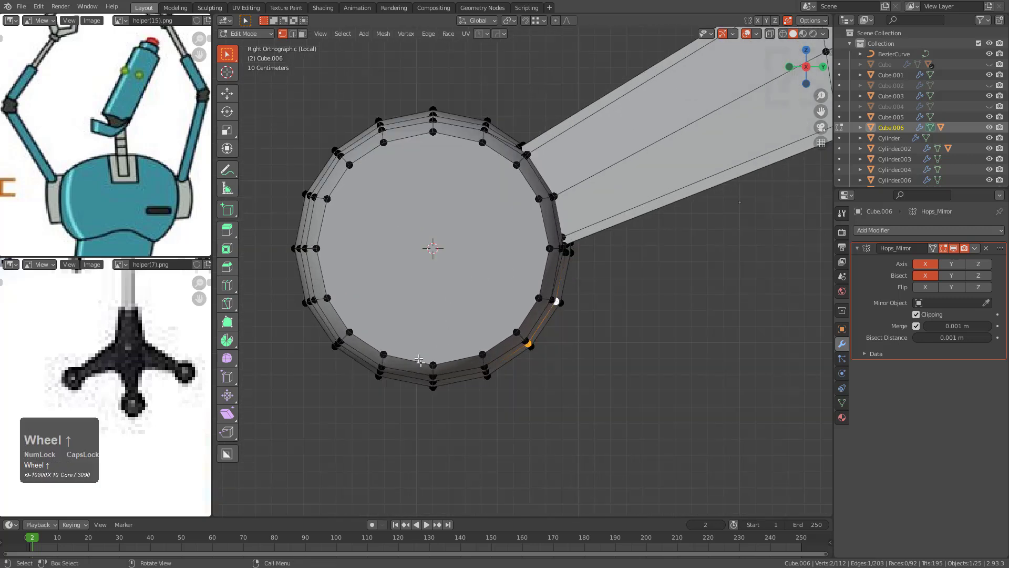
shift+middle_drag(564, 272, 591, 263)
scroll(591, 263, up, 2)
key(alt+a)
key(alt+z)
key(alt+a)
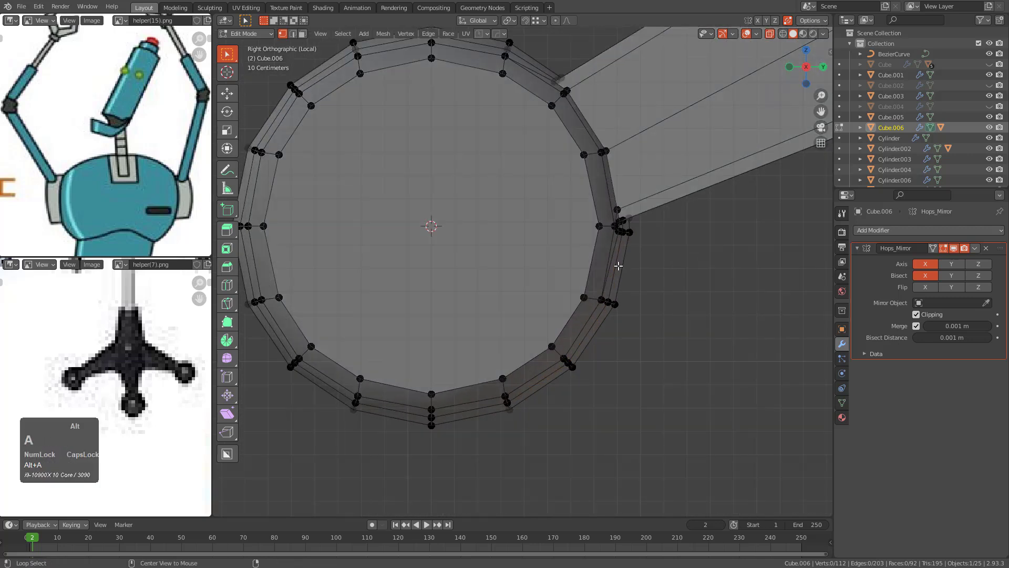
scroll(624, 270, down, 2)
key(k)
key(c)
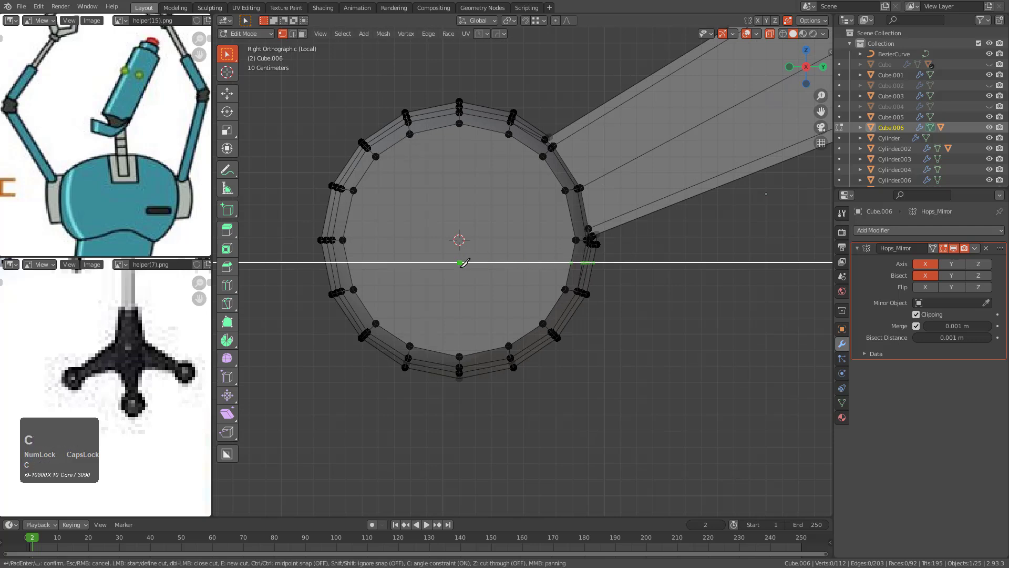
key(z)
click(446, 263)
click(414, 294)
key(KP_Enter)
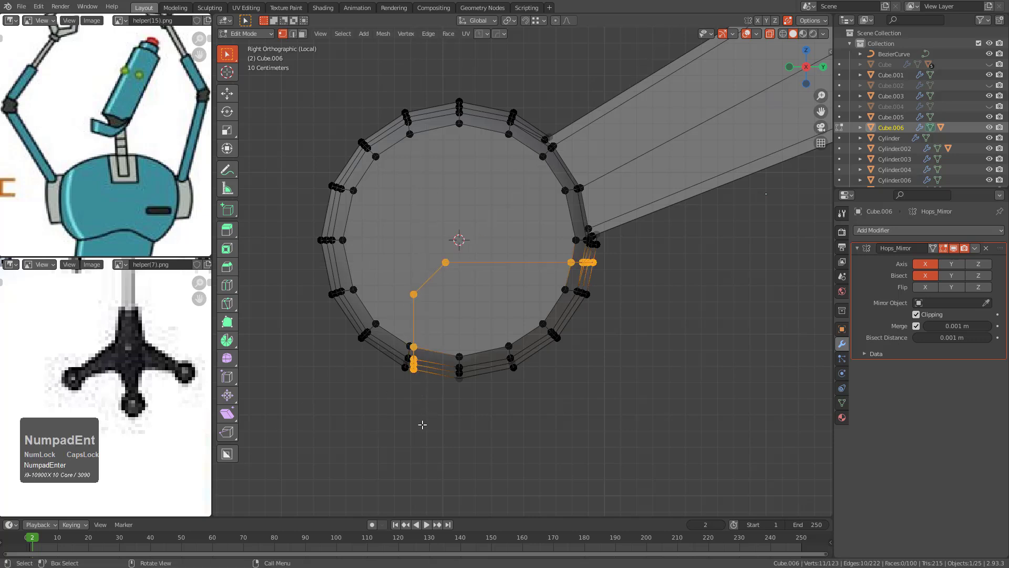
Step: Delete the ball's lower section enclosed by the knife-cut notch outline
key(v)
key(Escape)
key(ctrl+l)
key(x)
click(489, 350)
middle_drag(479, 333, 473, 309)
Step: Slide the edges beside the notch's lower tip away from the cut
key(2)
key(g)
key(g)
click(442, 327)
key(1)
click(451, 270)
Step: Inset the ball's flat side face with the boundary edges along the notch included
key(3)
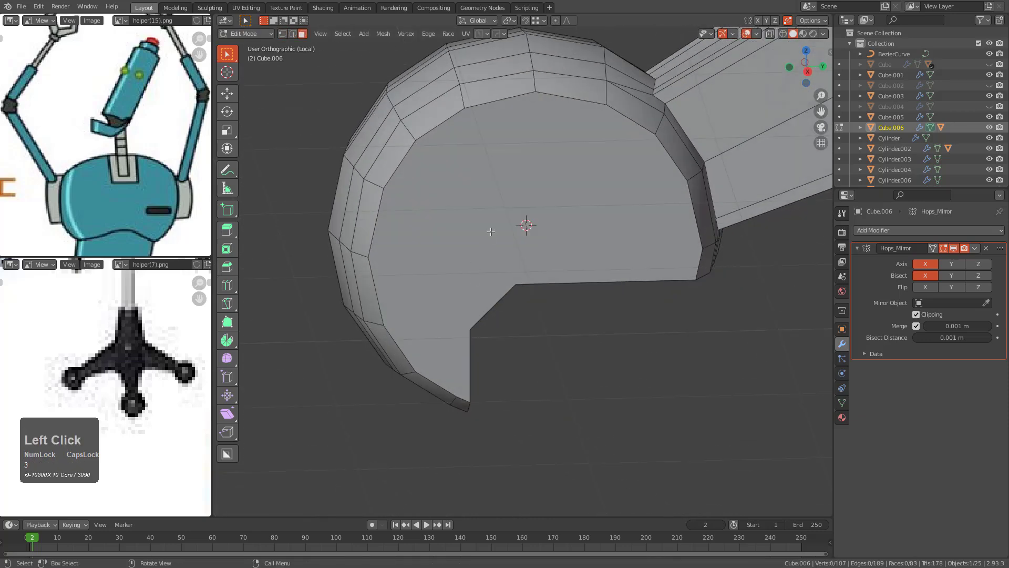
click(473, 308)
key(i)
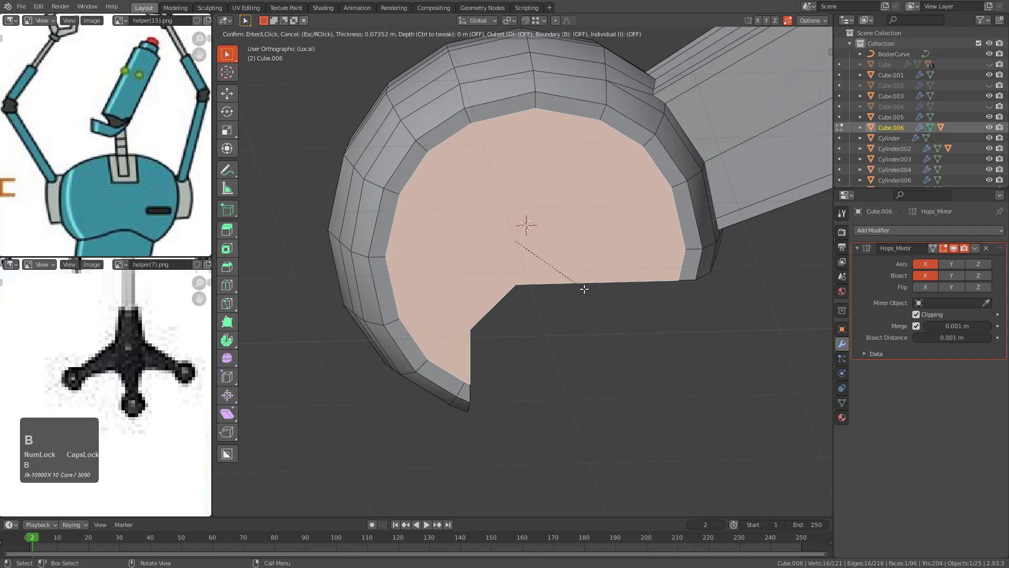
key(b)
click(585, 288)
shift+middle_drag(586, 289, 695, 222)
scroll(610, 326, up, 3)
key(1)
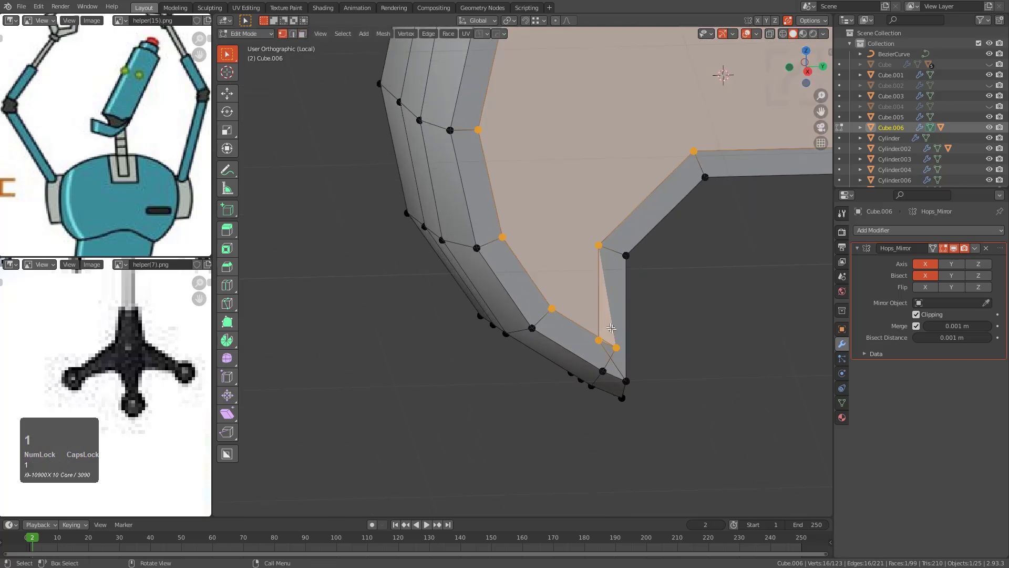
Step: Slide the crowded inset vertices at the notch's lower tip into a clean arrangement
middle_drag(610, 326, 734, 100)
scroll(552, 226, up, 2)
click(553, 228)
key(g)
right_click(576, 241)
key(g)
key(g)
click(543, 218)
key(g)
key(g)
click(558, 234)
key(g)
key(g)
click(554, 225)
key(g)
key(g)
click(555, 222)
Step: Add two evenly spaced cuts across the notch's horizontal strip and connect their vertices to the ball's inset rim
scroll(555, 223, down, 3)
scroll(555, 223, down, 1)
shift+middle_drag(555, 223, 578, 273)
middle_drag(579, 273, 610, 310)
scroll(610, 311, down, 3)
shift+middle_drag(622, 267, 615, 302)
scroll(615, 302, up, 1)
key(ctrl+r)
scroll(615, 308, up, 1)
click(615, 308)
click(615, 308)
key(1)
click(632, 312)
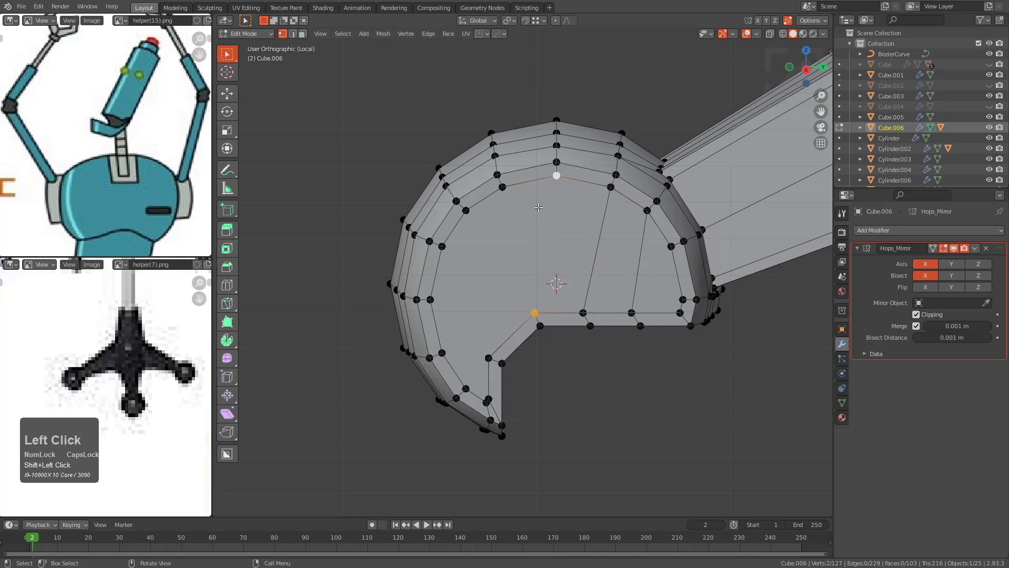
Step: Connect the notch's inner corner to the inset rim's uppermost vertex and add a centred loop cut across the diagonal strip
scroll(541, 262, up, 1)
key(ctrl+r)
click(531, 336)
right_click(532, 330)
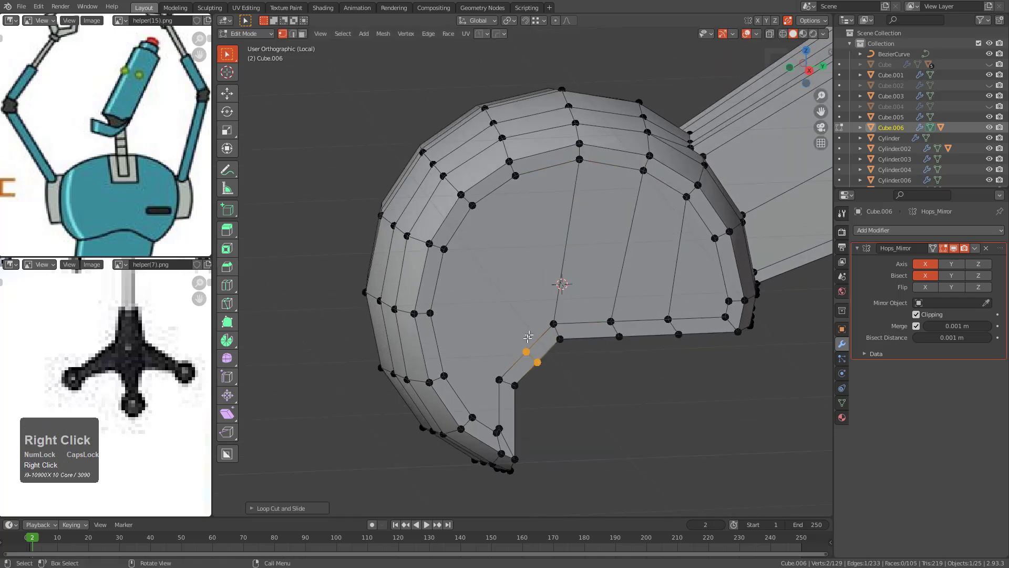
Step: Connect the notch's diagonal midpoint to the ball's inset rim and add a centred loop cut across the side face's long quads
middle_drag(455, 249, 498, 286)
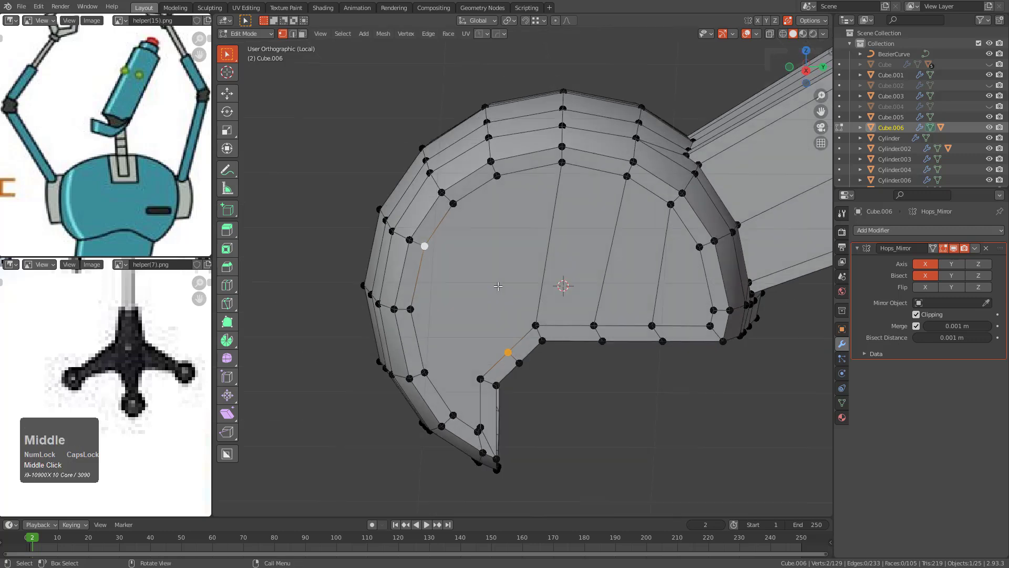
key(ctrl+r)
click(552, 243)
click(661, 266)
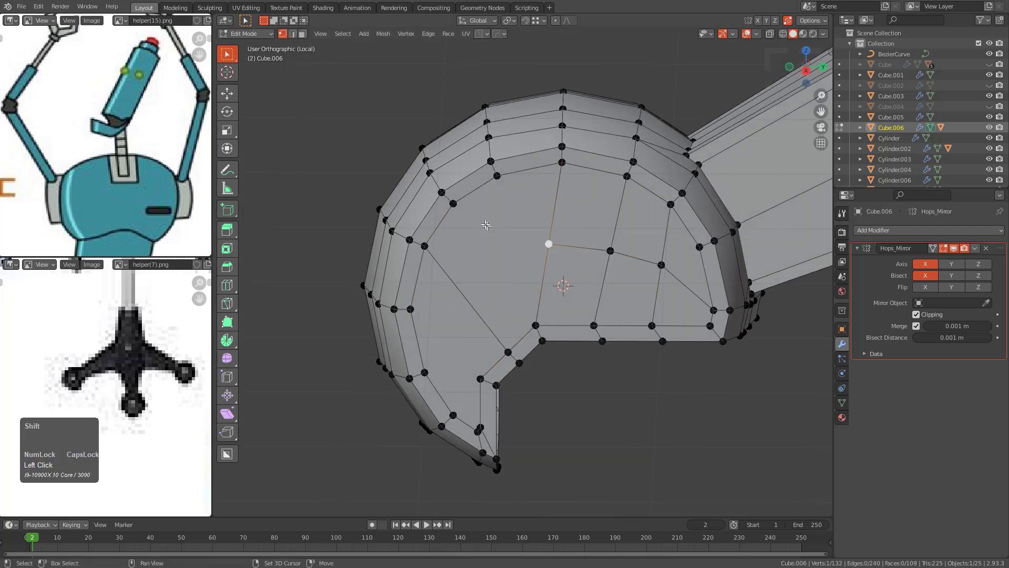
Step: Split the new diagonal edge at its middle and connect that vertex and the notch's corner to the surrounding side-face vertices
middle_drag(479, 212, 495, 254)
key(ctrl+r)
click(474, 304)
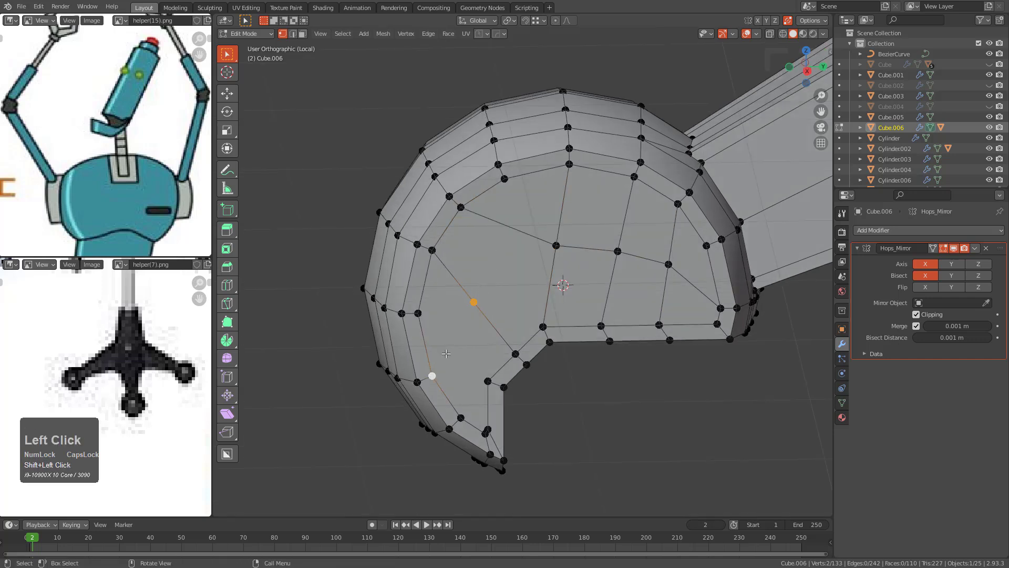
key(k)
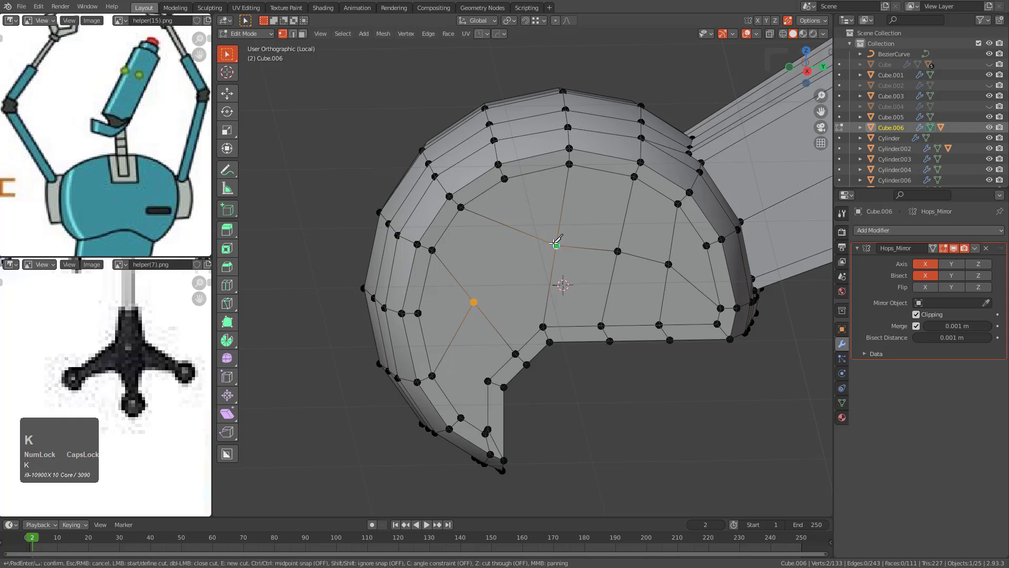
click(481, 376)
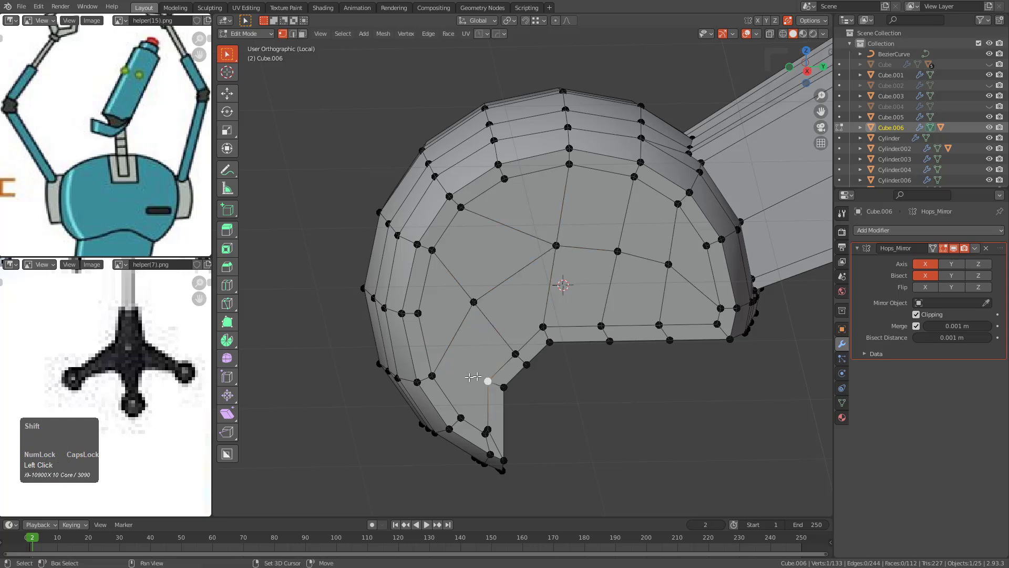
scroll(451, 379, up, 3)
shift+middle_drag(487, 395, 551, 236)
key(alt+a)
click(477, 358)
scroll(527, 301, down, 3)
middle_drag(527, 301, 570, 211)
Step: Add a level 2 Subdivision modifier to the leg and turn off its wireframe overlay
key(Tab)
shift+middle_drag(692, 199, 564, 284)
scroll(565, 284, up, 3)
key(Tab)
middle_drag(547, 224, 585, 267)
scroll(527, 227, down, 1)
scroll(532, 269, down, 4)
key(Tab)
key(ctrl+2)
key(alt+v)
click(513, 292)
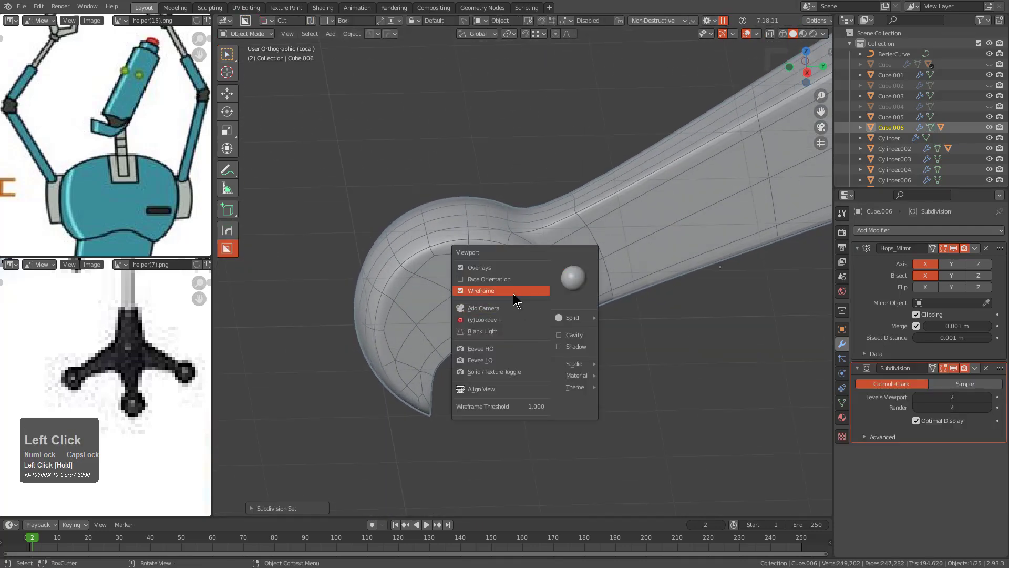
middle_drag(513, 294, 722, 304)
Step: Add a loop cut across the notched ball foot and slide it into position
key(Tab)
scroll(562, 267, up, 5)
scroll(563, 267, down, 4)
key(Tab)
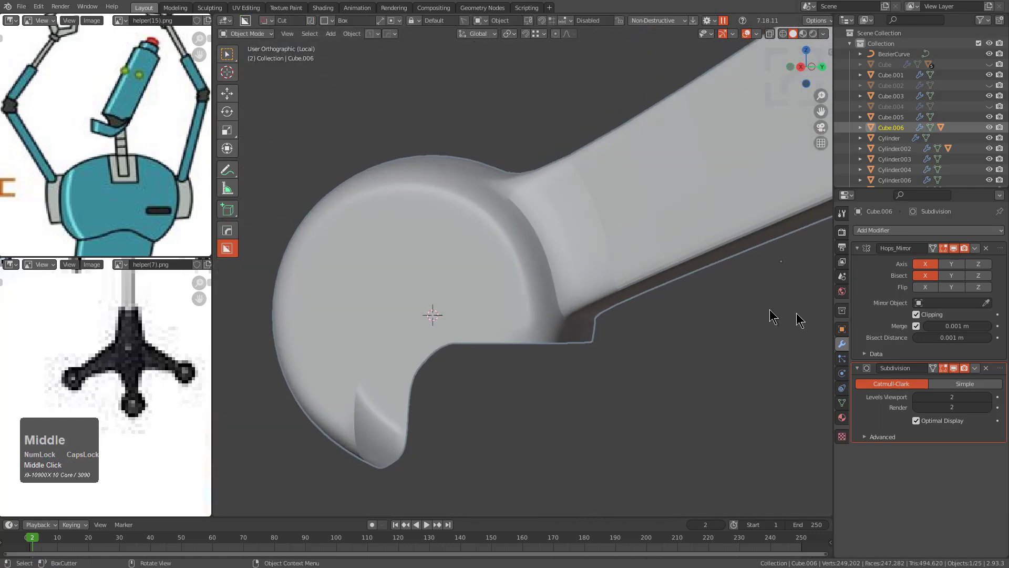
key(Tab)
middle_drag(657, 337, 575, 263)
shift+middle_drag(575, 263, 546, 226)
key(ctrl+r)
ctrl+click(566, 215)
click(417, 240)
Step: Inspect the smoothed ball foot and its notch in object mode from several angles
key(Tab)
middle_drag(417, 240, 525, 242)
key(ctrl+grave)
click(594, 269)
scroll(519, 285, up, 1)
middle_drag(515, 269, 547, 235)
key(ctrl+grave)
scroll(519, 292, down, 3)
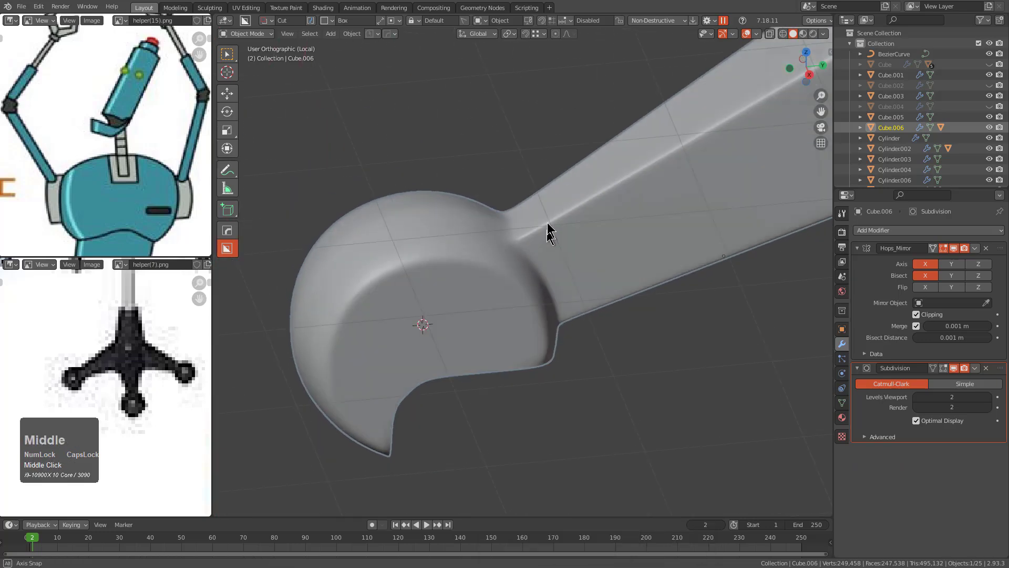
Step: Dissolve the edge loop running along the leg's side and across the underside of the ball
key(Tab)
middle_drag(471, 269, 552, 299)
key(Tab)
key(Tab)
scroll(552, 298, up, 2)
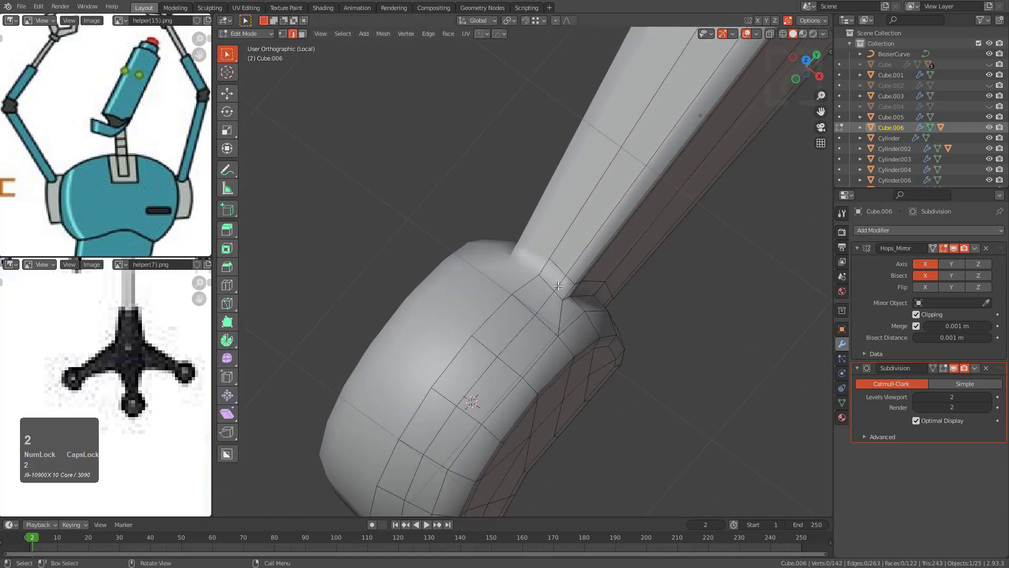
middle_drag(578, 246, 462, 169)
scroll(568, 189, up, 2)
key(ctrl+x)
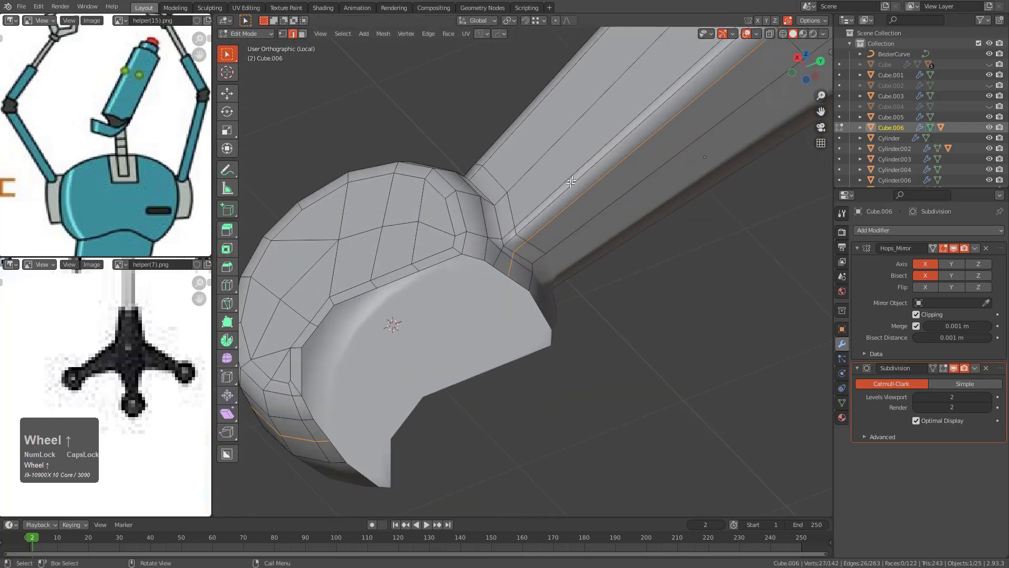
key(Tab)
middle_drag(553, 200, 484, 148)
key(alt+v)
click(567, 267)
scroll(510, 241, up, 1)
scroll(492, 206, up, 3)
Step: Extrude the open boundary edges of the ball's notch and scale the new rim inward
key(Tab)
middle_drag(492, 206, 541, 293)
scroll(517, 233, down, 2)
scroll(528, 252, down, 2)
scroll(532, 274, down, 3)
scroll(532, 273, down, 2)
scroll(541, 292, up, 3)
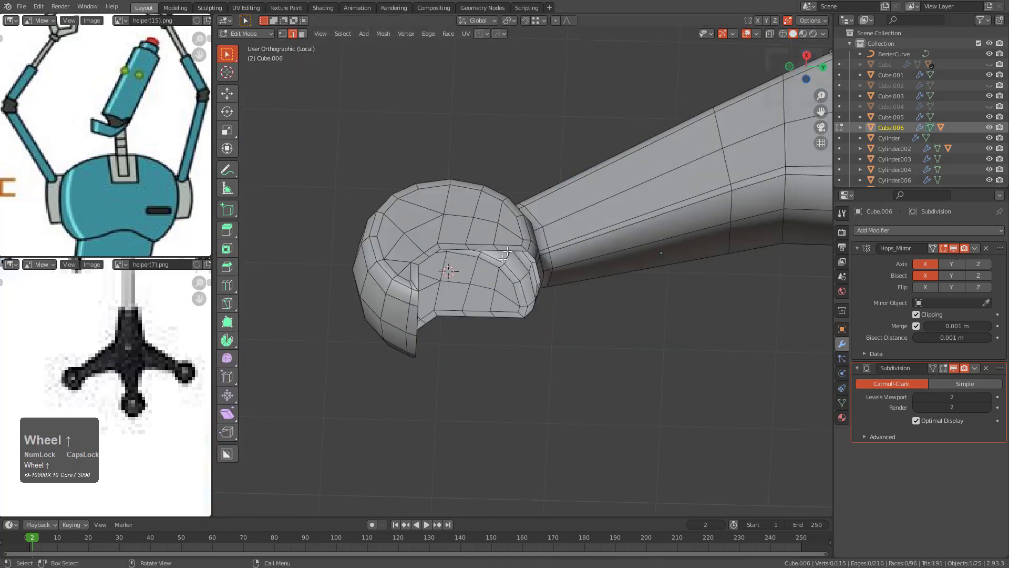
key(2)
middle_drag(468, 253, 631, 285)
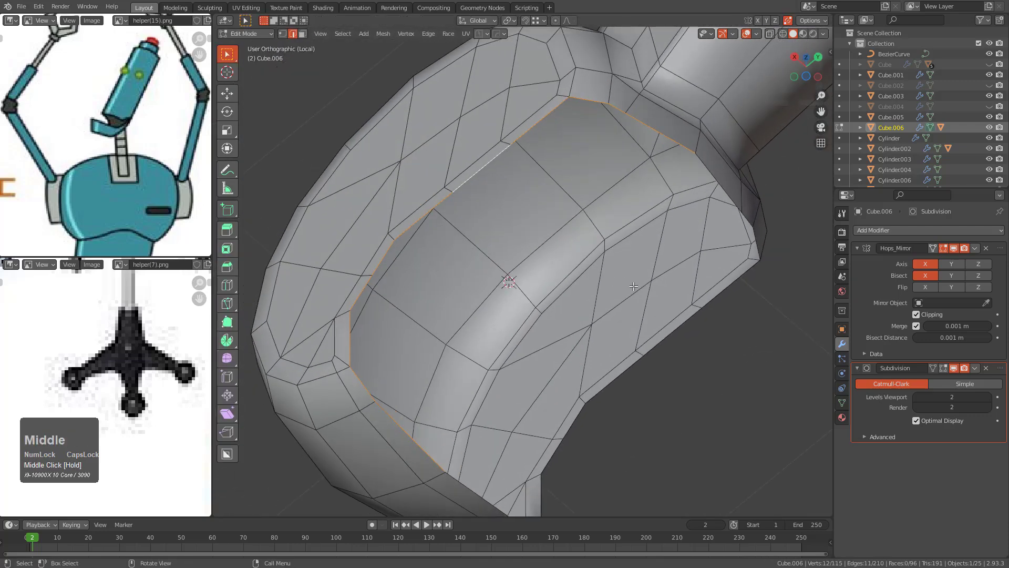
key(e)
right_click(552, 274)
key(s)
click(576, 284)
Step: Move the extruded notch rim along the X axis and reposition it inside the opening
middle_drag(576, 284, 512, 212)
key(g)
key(x)
click(525, 306)
key(g)
click(672, 334)
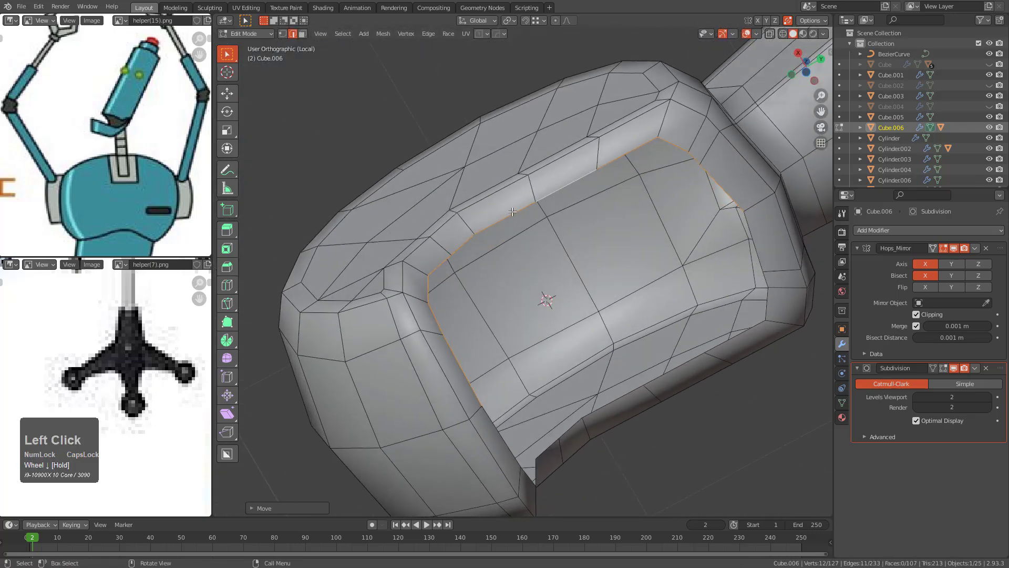
Step: Extrude the notch rim's inner edges along X to the mirror centre in two sections and fill the gap between them
key(e)
key(x)
click(723, 288)
middle_drag(723, 288, 443, 333)
middle_drag(452, 282, 494, 268)
key(e)
key(x)
click(478, 278)
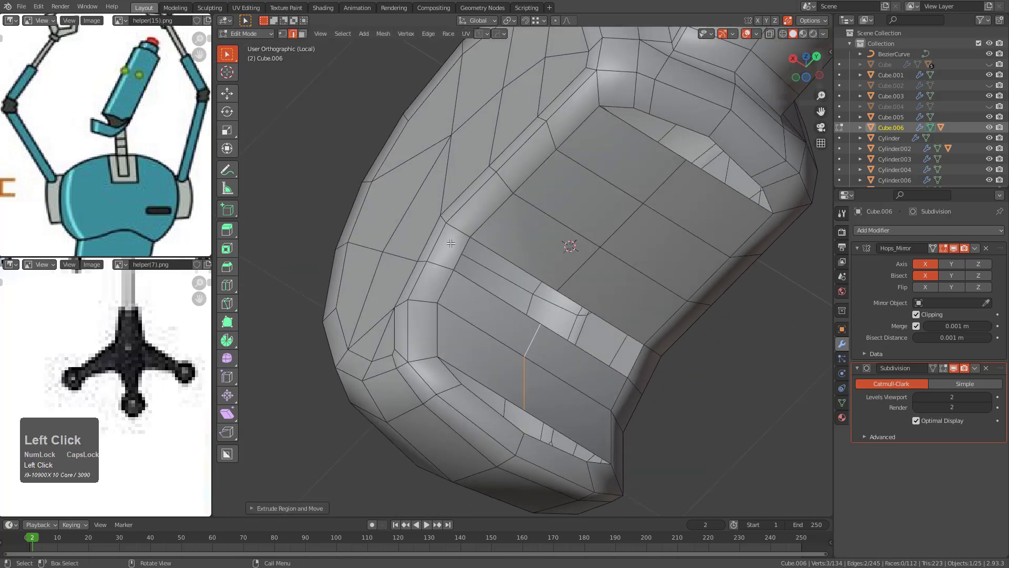
key(f)
Step: Add a loop cut across the notch's inner wall and fill the gap at its lower end with a face
key(ctrl+r)
click(638, 144)
click(624, 110)
middle_drag(621, 106, 570, 225)
scroll(486, 327, up, 2)
shift+scroll(486, 326, up, 2)
key(ctrl+z)
key(ctrl+z)
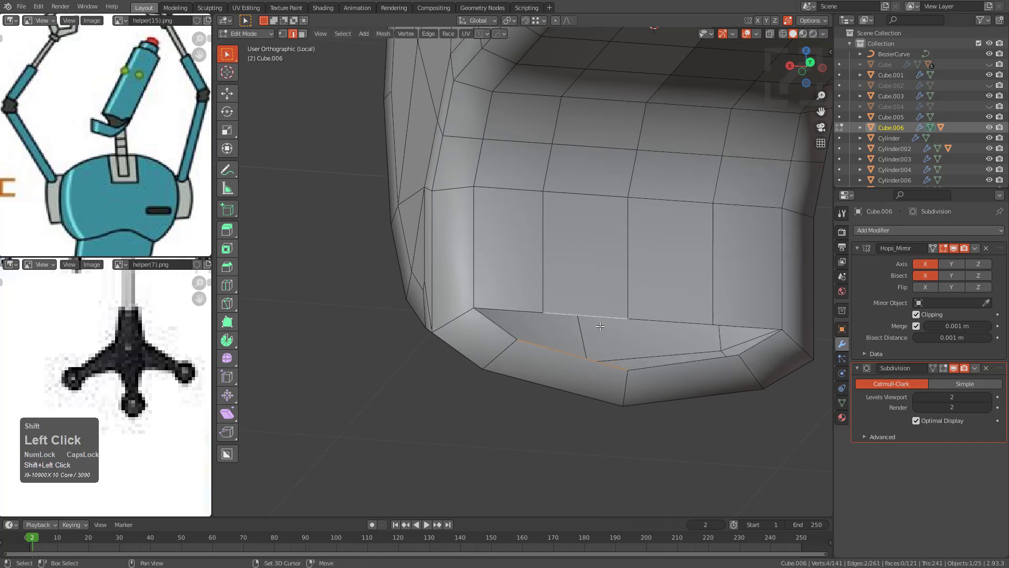
key(f)
click(542, 325)
right_click(537, 322)
Step: Slide the filled end's vertex into line and add a supporting loop cut along the inner wall close to the notch rim
key(g)
key(g)
click(541, 318)
middle_drag(541, 317, 592, 247)
scroll(533, 178, down, 1)
key(ctrl+r)
click(533, 176)
click(535, 170)
key(Tab)
mouse_move(600, 197)
shift+middle_down()
mouse_move(560, 250)
mouse_move(604, 215)
shift+middle_up()
scroll(582, 258, up, 3)
key(Tab)
Step: Slide the crowded vertices at the notch rim's upper corner along their edges to even out their spacing
middle_drag(581, 258, 570, 257)
scroll(610, 226, up, 1)
shift+scroll(610, 226, up, 1)
scroll(553, 253, up, 1)
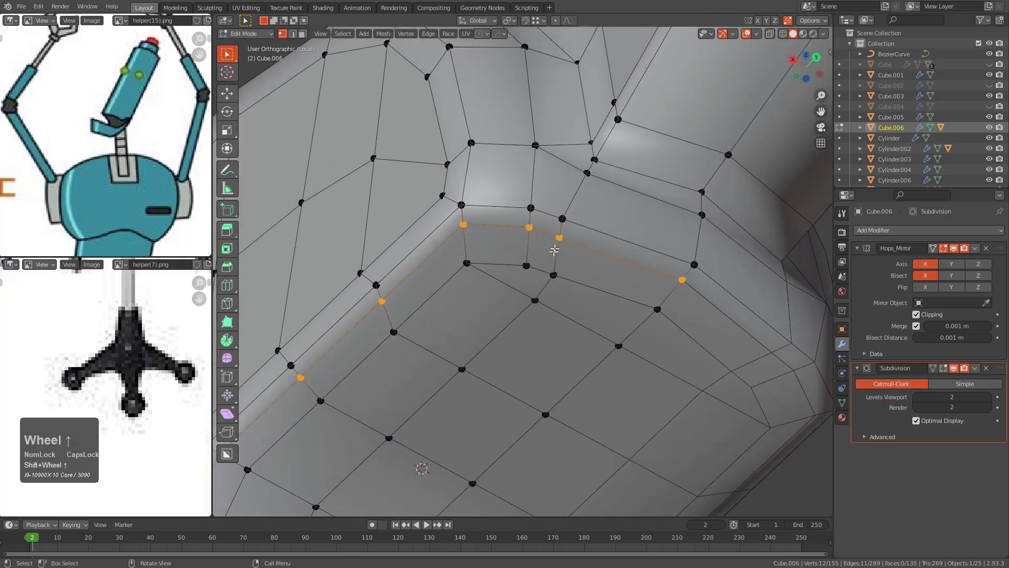
shift+click(560, 212)
key(g)
key(g)
click(582, 219)
click(585, 244)
key(g)
key(g)
click(577, 243)
Step: Slide the inner wall vertices below that corner along their edges into line with the adjusted rim
key(g)
key(g)
click(581, 293)
click(549, 302)
key(g)
key(g)
click(543, 302)
click(567, 277)
key(g)
click(567, 277)
key(g)
key(g)
click(581, 241)
Step: Examine the smoothed notch opening and the side face's topology near its lower tip
key(Tab)
scroll(603, 232, down, 3)
middle_drag(603, 233, 554, 242)
scroll(484, 318, down, 2)
scroll(547, 295, up, 4)
key(Tab)
middle_drag(555, 315, 569, 215)
key(Tab)
scroll(348, 356, up, 3)
key(Tab)
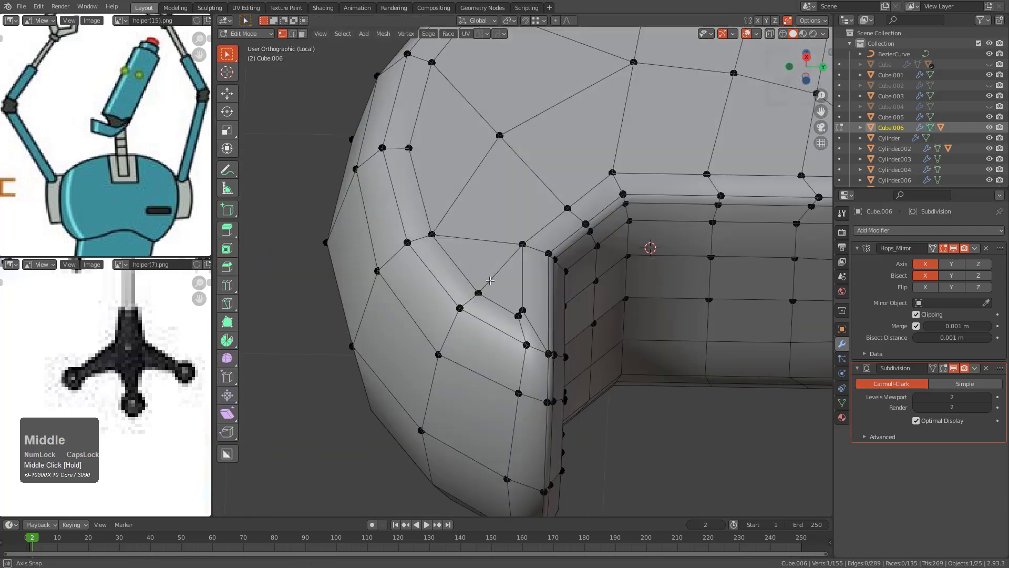
Step: Try to move the crowded inset vertex at the notch's lower tip
scroll(526, 319, up, 2)
click(526, 327)
key(g)
click(516, 340)
scroll(518, 340, down, 2)
scroll(519, 340, up, 2)
key(ctrl+z)
Step: Merge the two nearly coincident inset vertices at the notch's lower tip
shift+click(526, 326)
middle_drag(526, 326, 456, 313)
scroll(501, 349, up, 2)
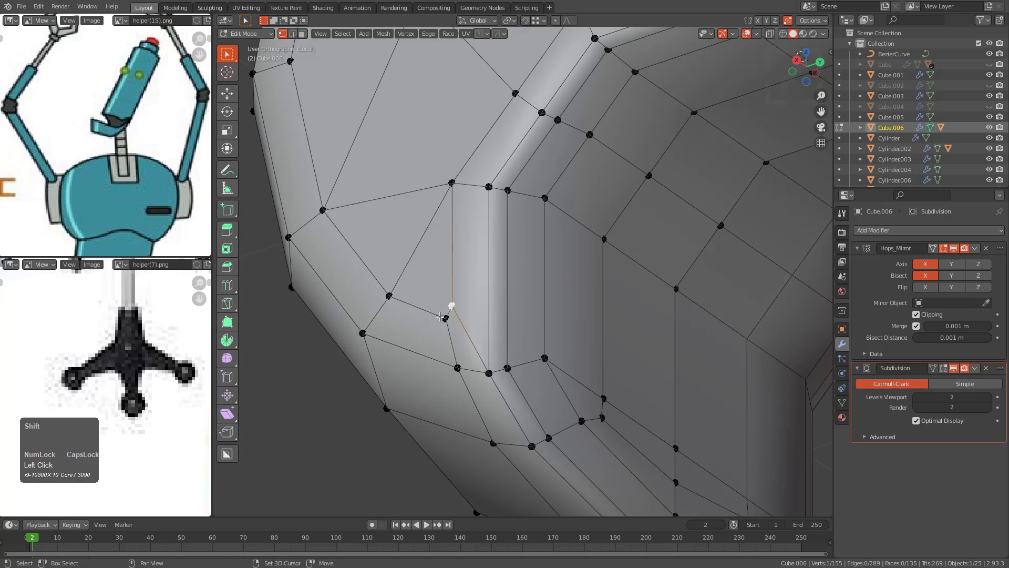
key(m)
click(440, 318)
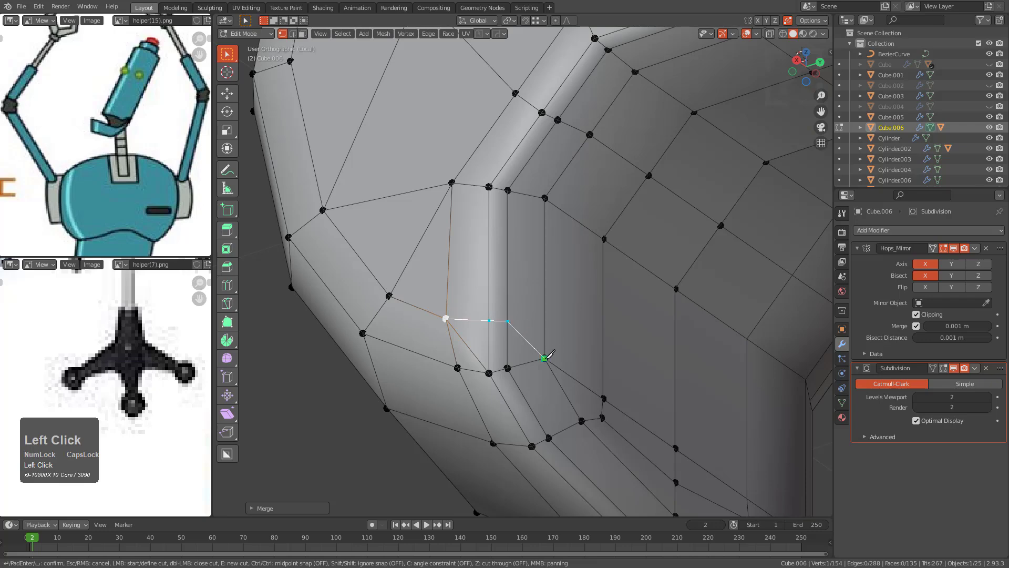
Step: Knife-cut from the merged vertex over the notch rim and across the inner wall, dissolving the surplus edges below
key(KP_Enter)
middle_drag(543, 341, 391, 312)
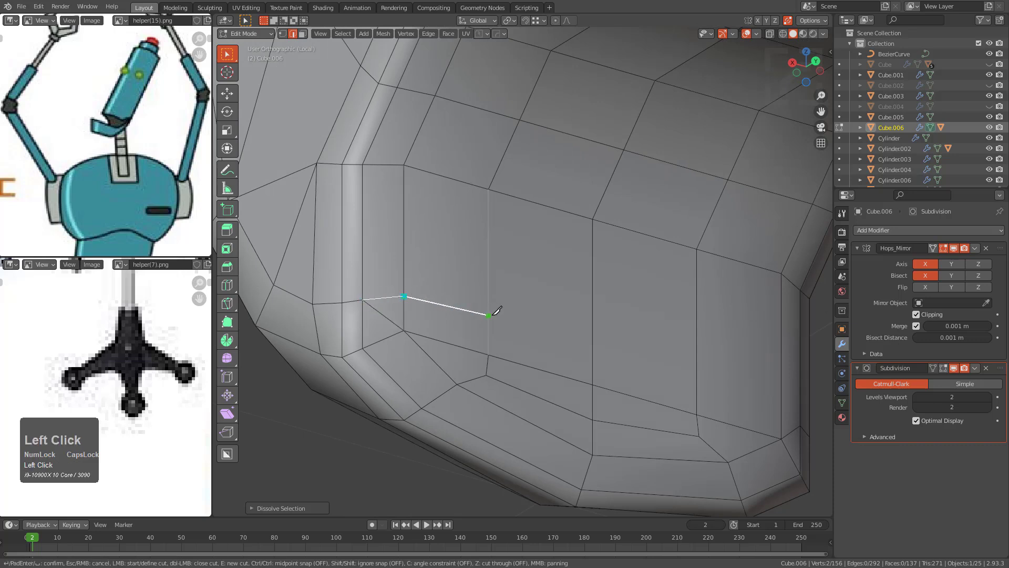
key(KP_Enter)
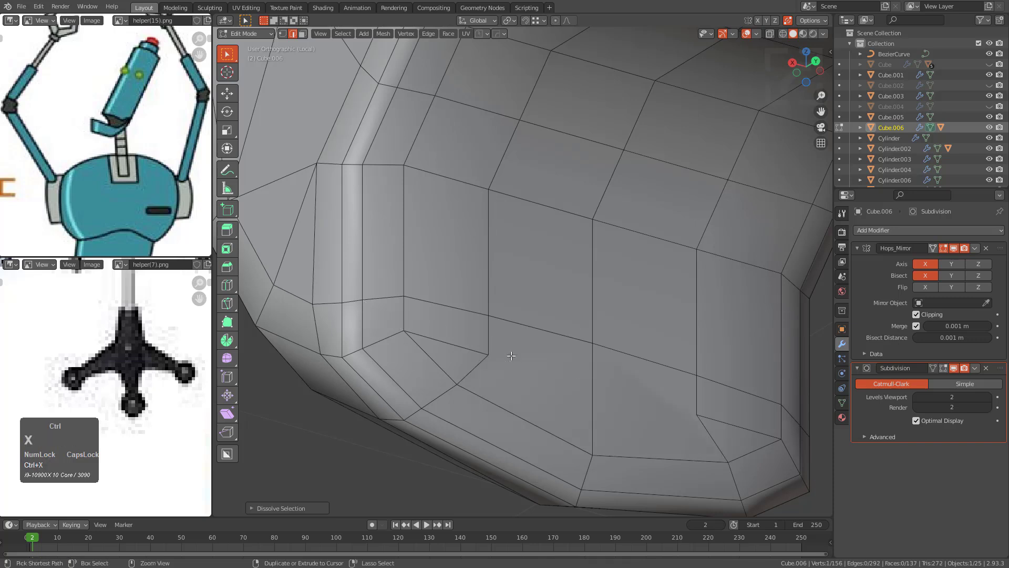
Step: Slide the notch inner wall's corner vertex up into the cross loop above it, and slide the adjoining inner-wall edge to even out the faces
key(g)
click(507, 294)
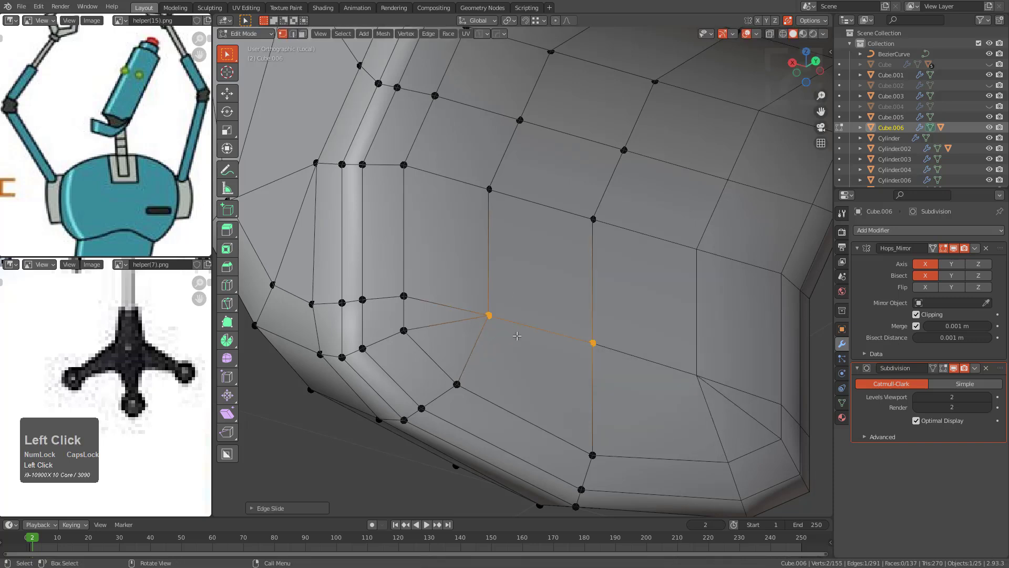
scroll(449, 330, down, 2)
click(528, 306)
key(g)
key(g)
click(526, 314)
Step: Slide the short edge run that crosses the notch's rim and inner wall to even out the spacing along its diagonal side
key(Tab)
scroll(512, 297, down, 1)
middle_drag(512, 296, 558, 326)
middle_drag(558, 327, 563, 262)
key(Tab)
key(Tab)
scroll(545, 269, up, 2)
key(Tab)
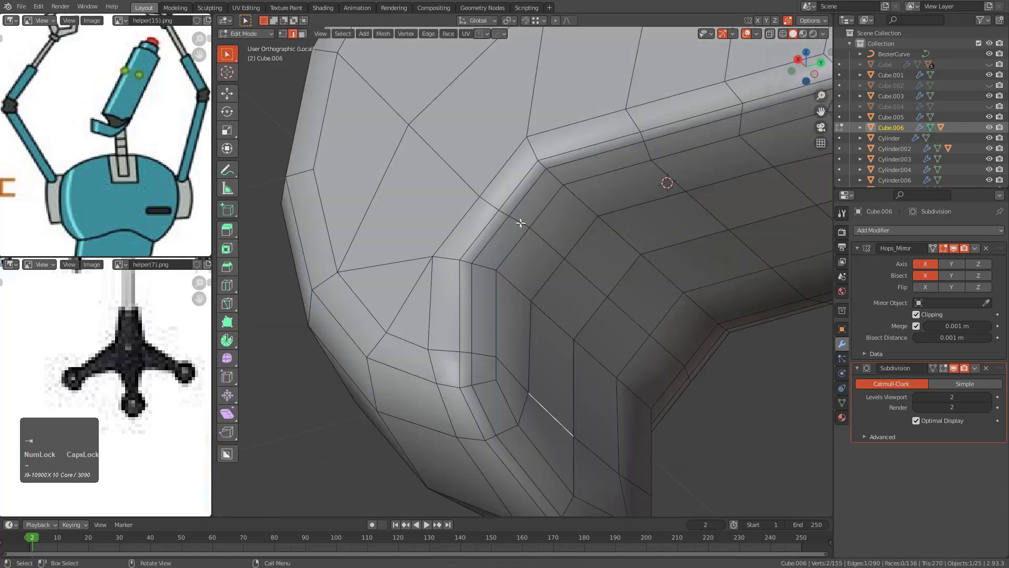
key(g)
key(g)
right_click(586, 269)
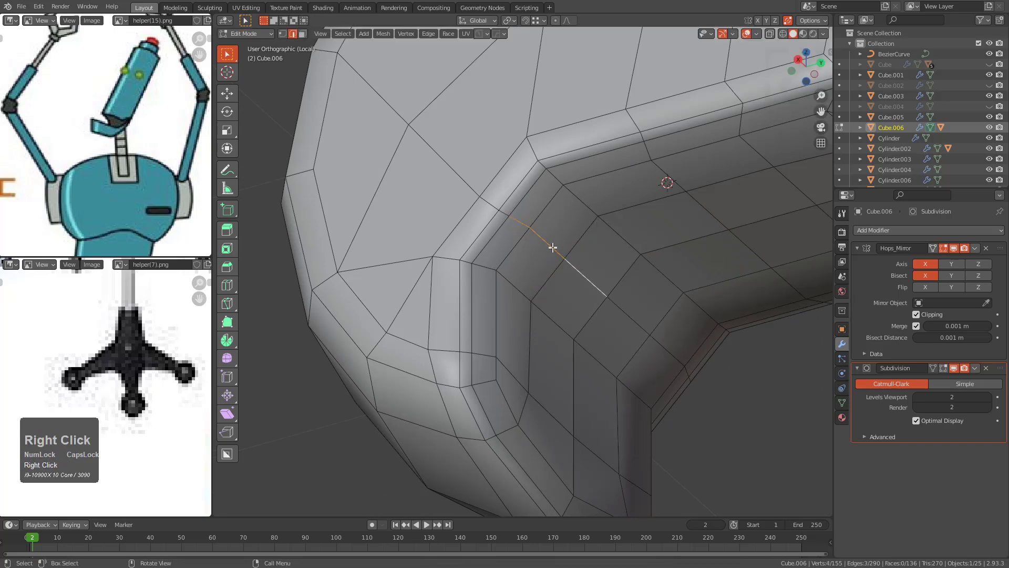
key(g)
key(g)
click(578, 278)
Step: Leave mesh editing and the isolated view of the leg, and remove its Subdivision modifier
middle_drag(579, 277, 482, 330)
scroll(541, 273, up, 3)
scroll(551, 243, down, 3)
key(Tab)
scroll(607, 271, down, 4)
scroll(481, 252, down, 4)
key(KP_Divide)
middle_drag(481, 245, 489, 290)
scroll(510, 268, up, 4)
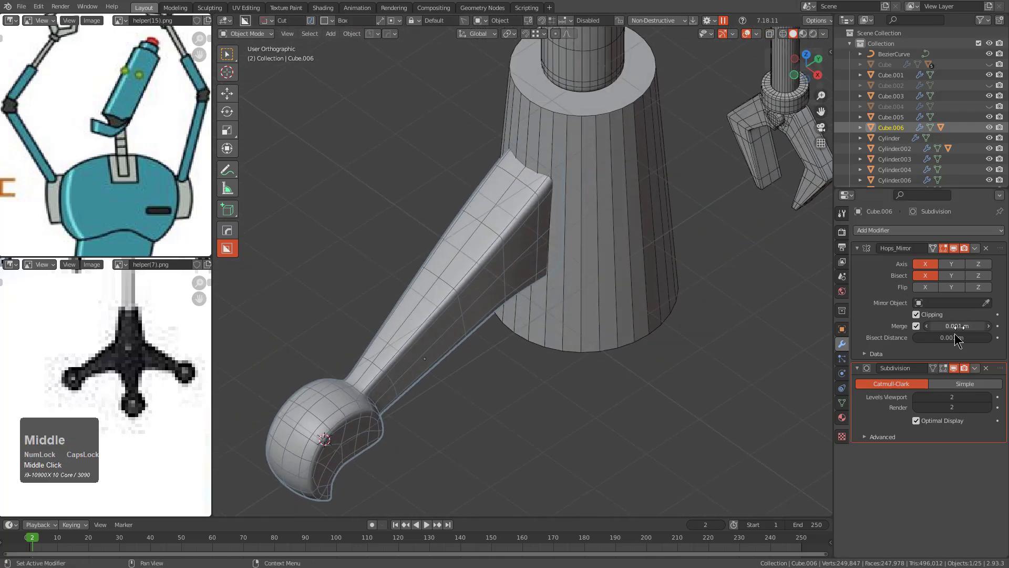
click(986, 368)
click(475, 244)
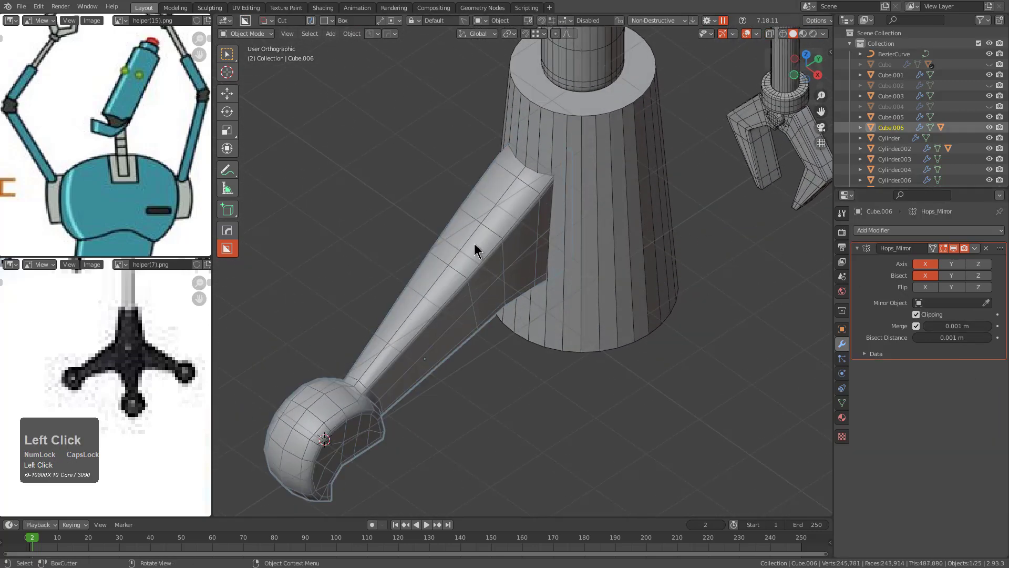
Step: Join the leg to the tapered base cylinder with a HardOps Boolean Union
key(q)
mouse_move(612, 233)
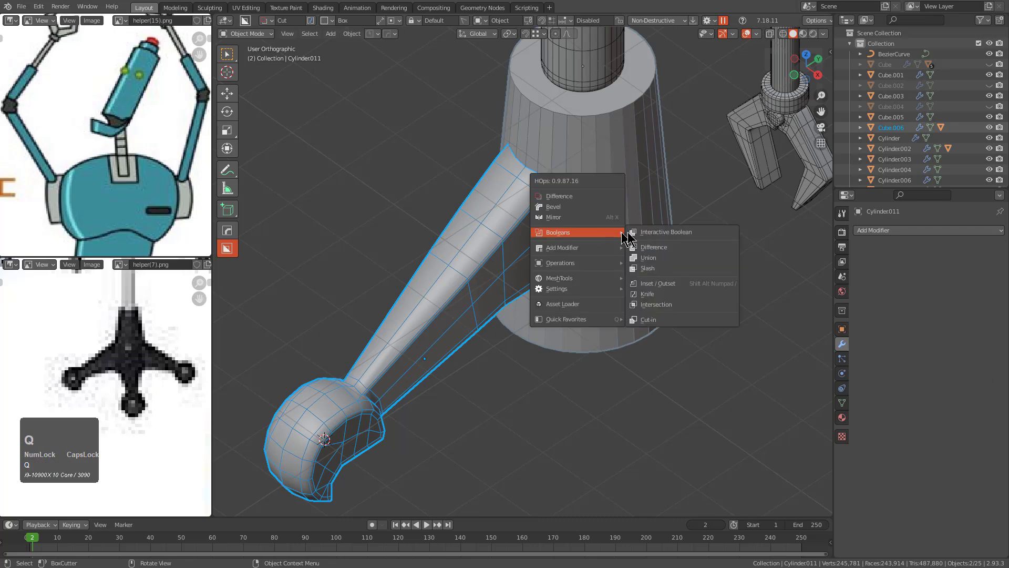
click(648, 257)
click(608, 219)
mouse_move(608, 219)
middle_down()
mouse_move(583, 208)
mouse_move(608, 239)
middle_up()
Step: Add three edge loops around the tapered base: one above the leg, one near the leg's underside and one just below the top rim
key(Tab)
scroll(578, 210, up, 1)
key(ctrl+r)
ctrl+click(547, 173)
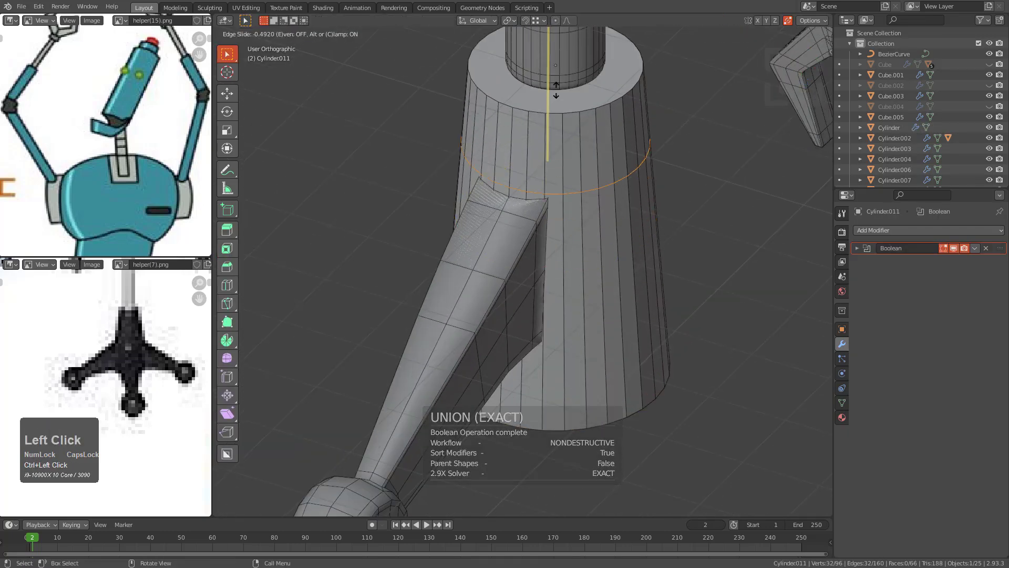
click(558, 94)
key(ctrl+r)
ctrl+click(565, 352)
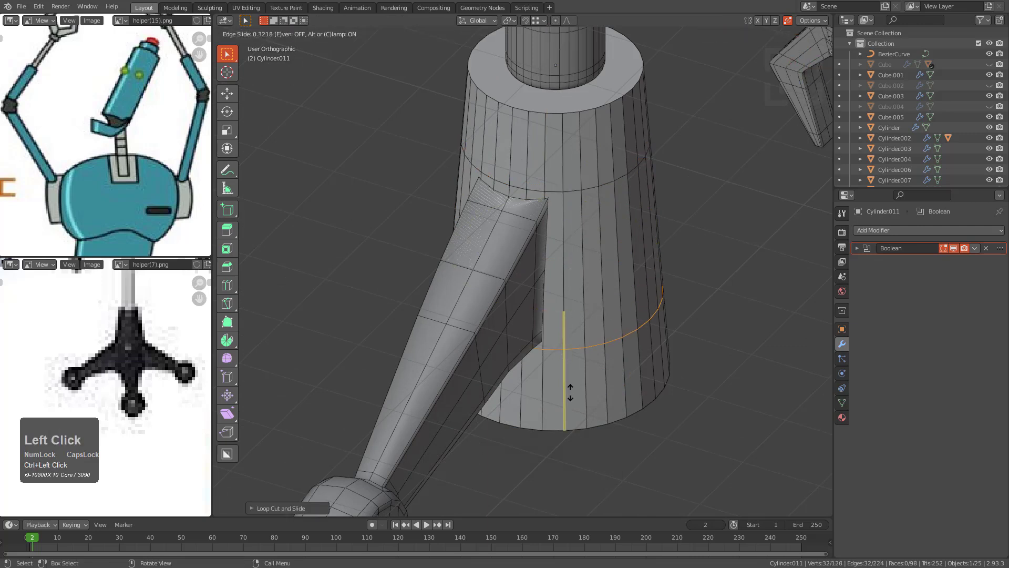
click(569, 391)
scroll(574, 190, up, 2)
ctrl+click(577, 158)
click(585, 113)
Step: Bevel the top rim of the tapered base by selecting its cap face
key(3)
click(590, 76)
scroll(594, 126, down, 1)
key(ctrl+b)
click(670, 205)
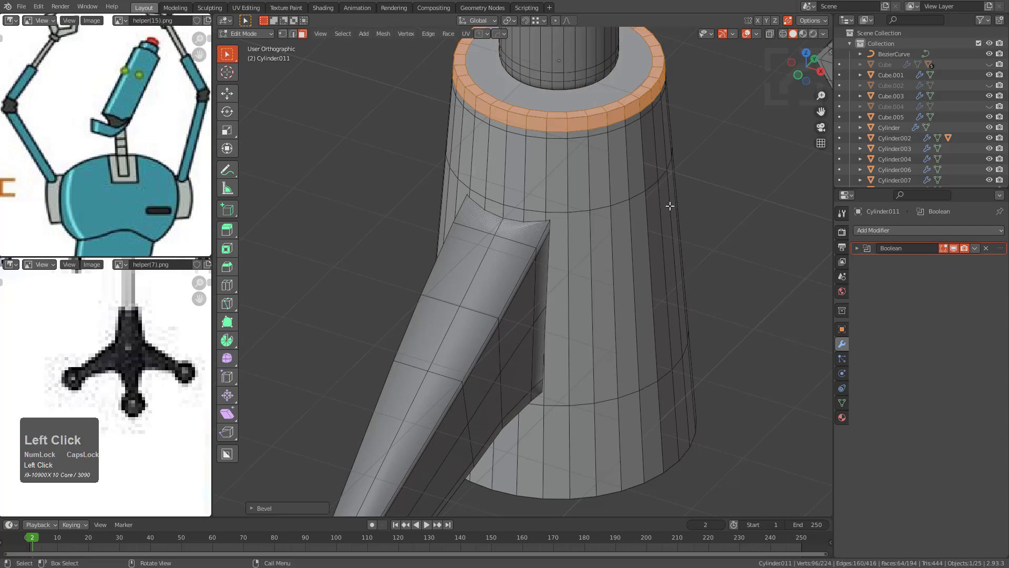
Step: Try to bevel and move the bottom face of the tapered base, and undo both changes
middle_drag(671, 205, 633, 173)
click(589, 401)
key(ctrl+b)
click(695, 375)
middle_drag(695, 375, 577, 396)
shift+scroll(583, 303, down, 2)
key(g)
click(593, 219)
key(ctrl+z)
key(ctrl+z)
Step: Raise the bottom face of the tapered base along the global Z axis
click(577, 395)
key(g)
key(z)
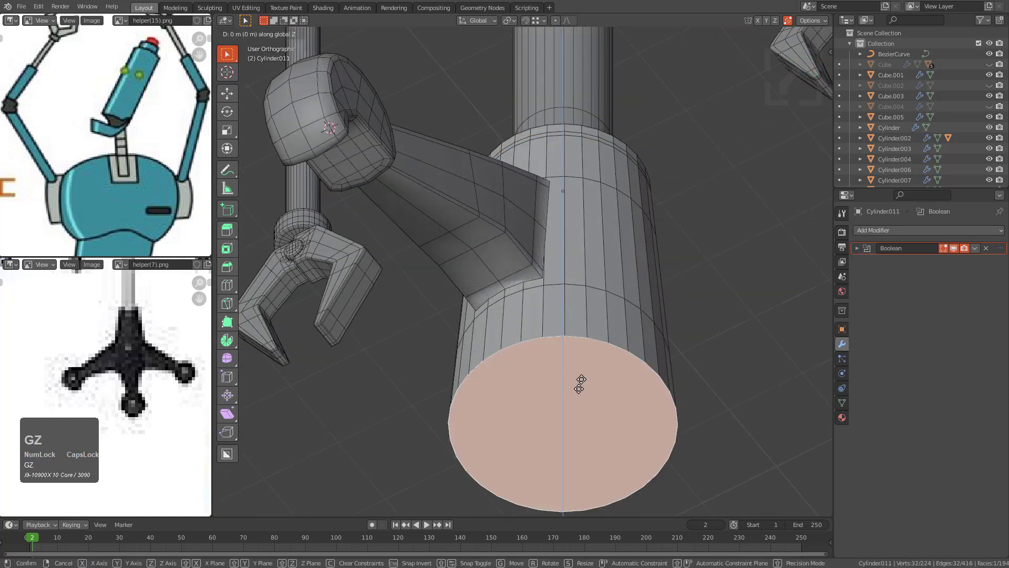
click(585, 360)
Step: Dissolve the surplus edge loops around the side of the tapered base
middle_drag(586, 360, 564, 299)
key(2)
alt+click(564, 298)
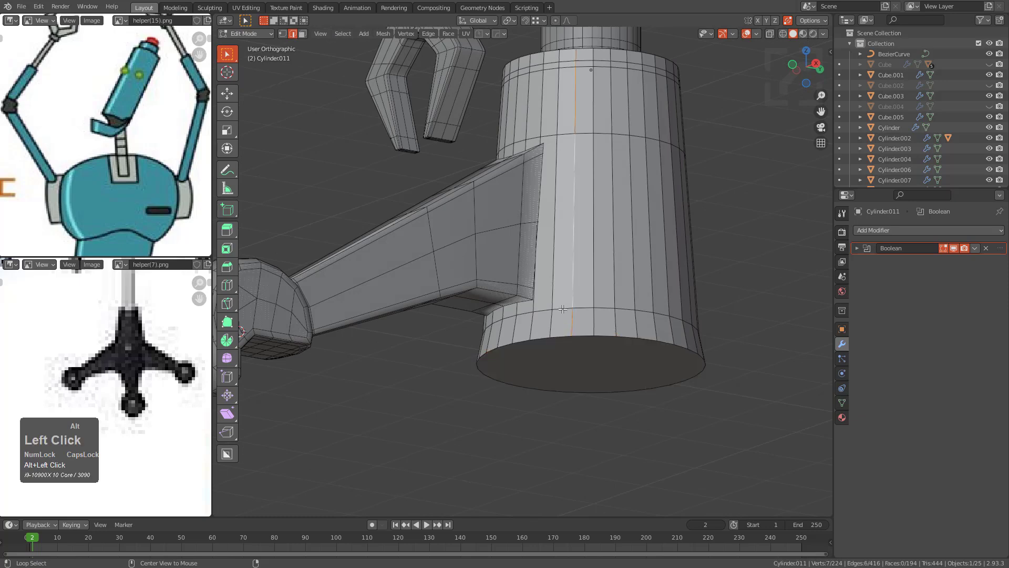
key(ctrl+x)
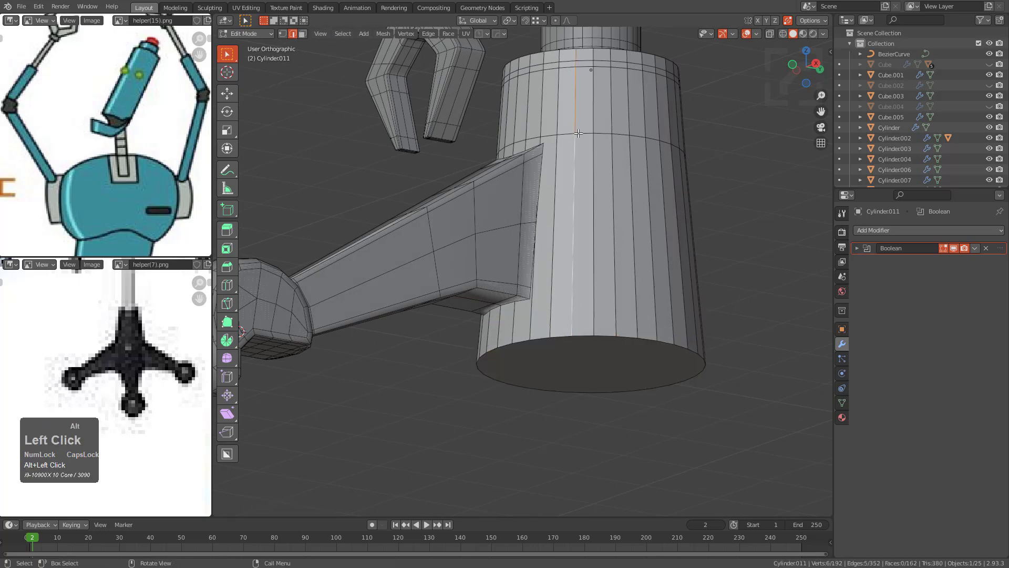
middle_drag(583, 135, 621, 301)
Step: Raise the base's bottom face a little further along Z, closer to the leg's underside
key(3)
click(595, 337)
key(g)
key(z)
click(596, 322)
key(g)
key(z)
right_click(615, 310)
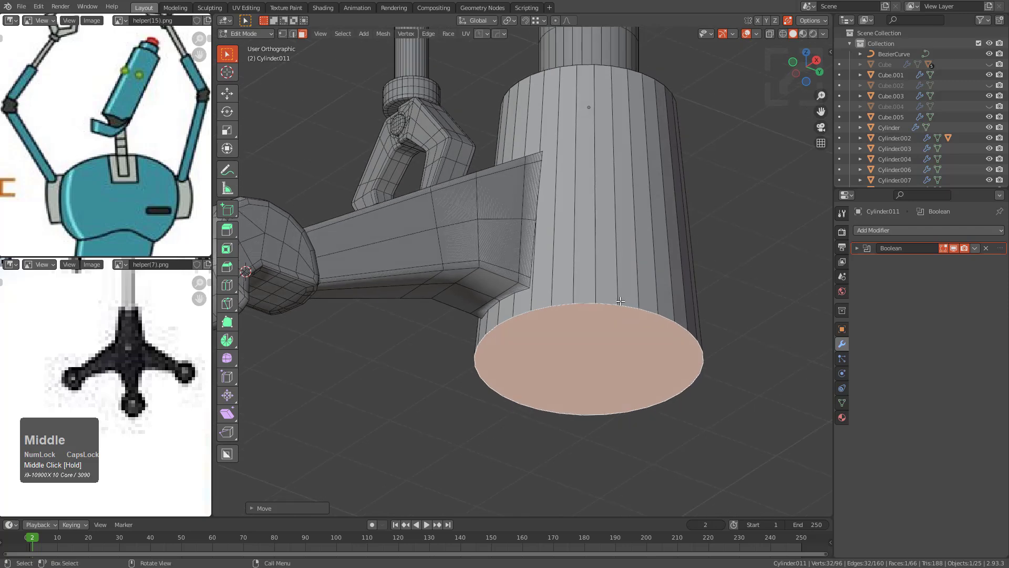
Step: Bevel the base's bottom rim and add a supporting edge loop just above it, level with the leg's underside
key(ctrl+b)
click(709, 338)
middle_drag(596, 263, 586, 302)
shift+middle_drag(586, 302, 583, 286)
scroll(584, 286, up, 3)
key(ctrl+r)
click(623, 330)
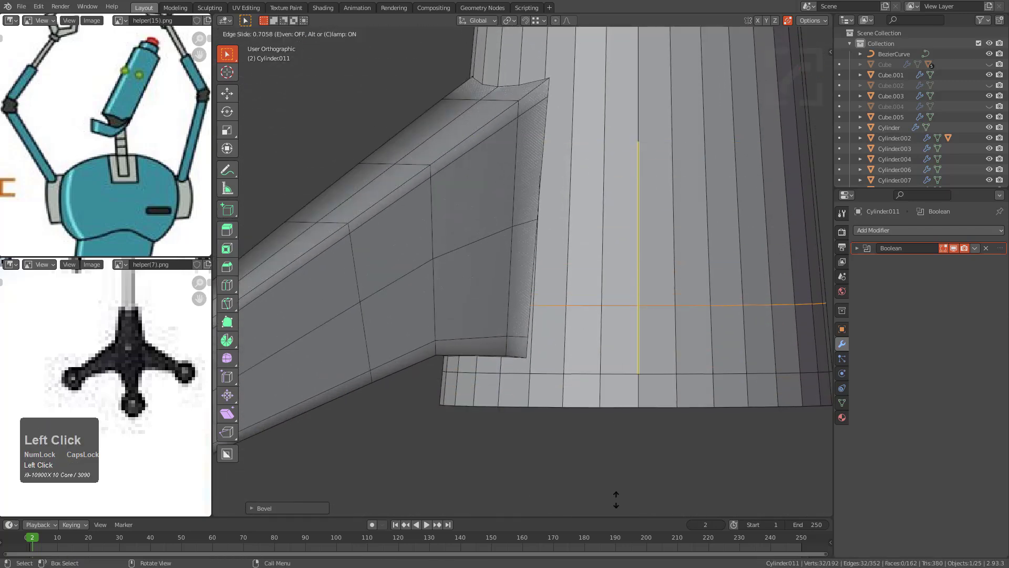
click(624, 65)
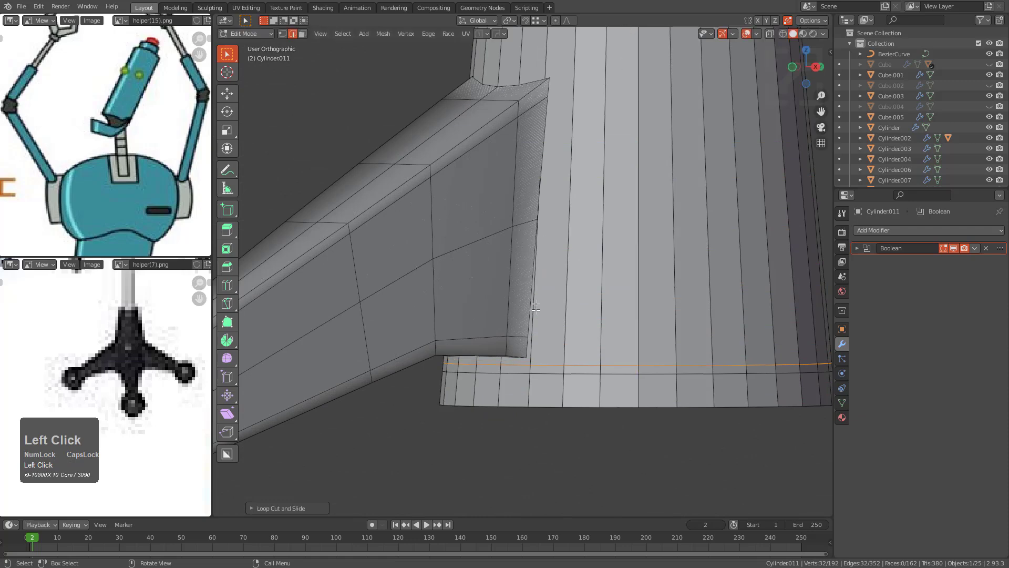
Step: Add two edge loops around the upper part of the base, one just above the leg and one just below the top rim
scroll(594, 300, down, 3)
shift+middle_drag(597, 237, 584, 313)
scroll(585, 302, up, 2)
key(ctrl+r)
click(563, 179)
click(562, 109)
middle_drag(562, 109, 577, 245)
click(586, 157)
click(598, 115)
Step: Inset the base's bottom cap face and delete the inner face
click(532, 314)
scroll(661, 292, up, 2)
key(i)
click(648, 286)
key(x)
click(629, 308)
Step: Close the hole in the base's bottom with Grid Fill and adjust the grid's alignment
key(1)
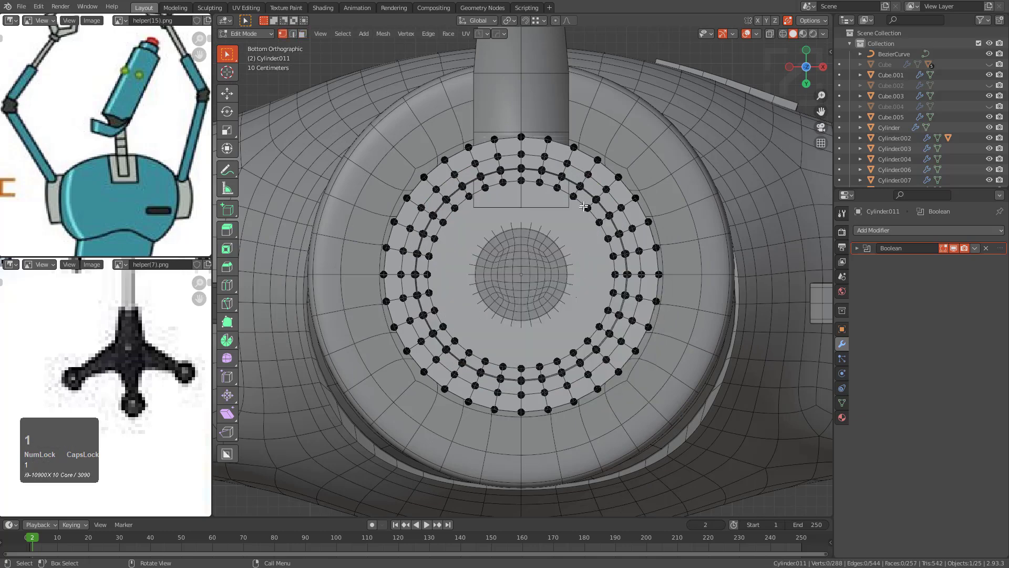
alt+click(576, 178)
mouse_move(575, 177)
middle_down()
mouse_move(581, 252)
mouse_move(576, 185)
middle_up()
key(ctrl+f)
click(572, 188)
key(F9)
ctrl+scroll(664, 215, down, 2)
Step: Inset the base's top cap face and delete the inner face
middle_drag(664, 215, 553, 243)
key(3)
click(553, 242)
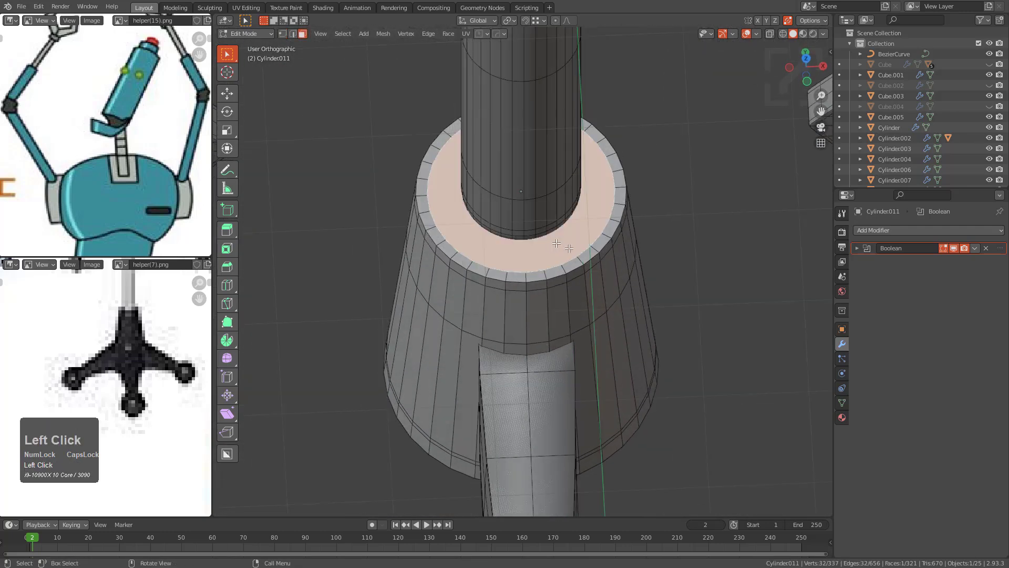
key(i)
click(624, 261)
key(x)
click(620, 259)
Step: Close the hole in the base's top with Grid Fill
key(1)
key(ctrl+f)
click(600, 188)
alt+middle_click(590, 196)
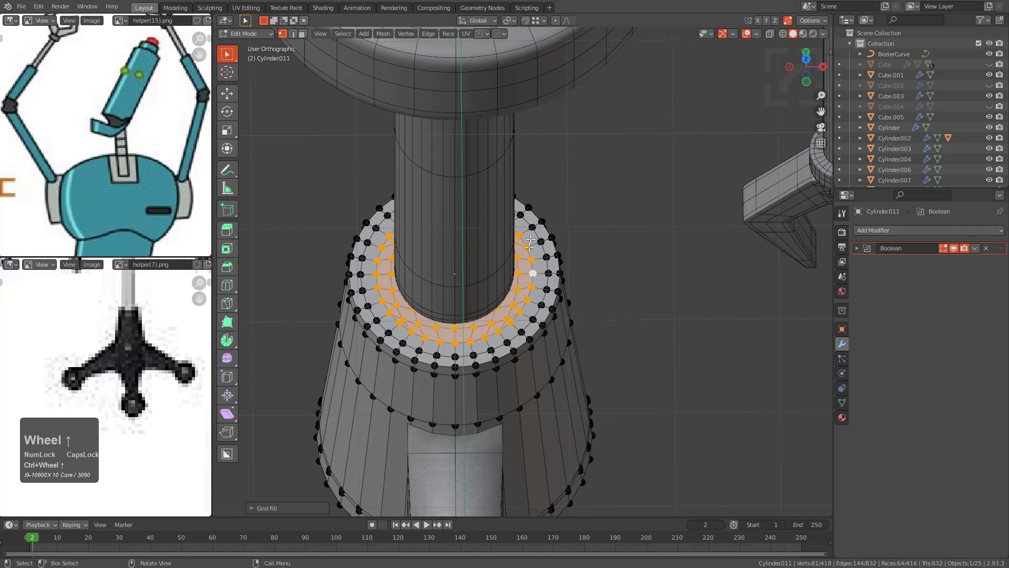
middle_drag(531, 229, 510, 149)
scroll(516, 263, down, 1)
shift+middle_drag(518, 265, 544, 253)
Step: Apply the Boolean union so the tapered base and the leg become one editable mesh
key(Tab)
shift+middle_drag(544, 253, 618, 205)
shift+middle_drag(618, 205, 557, 231)
scroll(537, 144, up, 1)
scroll(565, 252, down, 1)
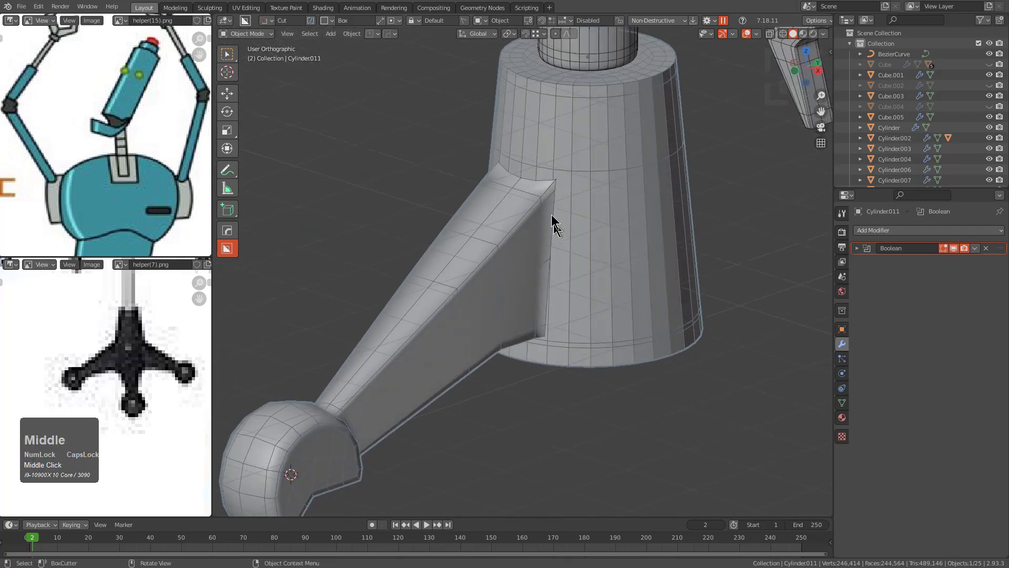
scroll(695, 260, down, 1)
right_click(559, 225)
click(558, 225)
key(Tab)
Step: Examine the topology where the leg meets the tapered base, especially the vertices at the leg's upper corner
scroll(571, 223, down, 6)
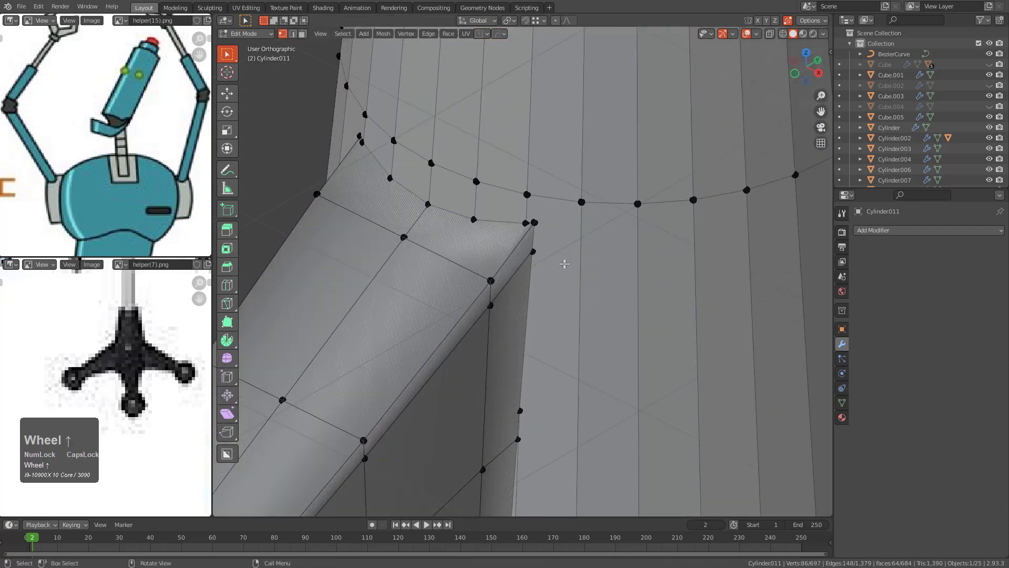
scroll(561, 231, down, 5)
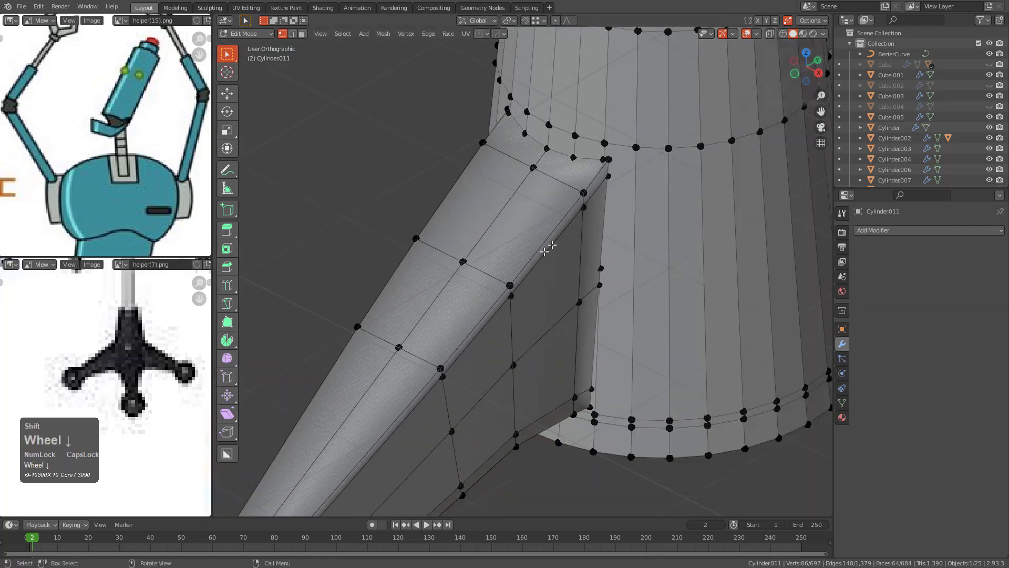
middle_drag(534, 239, 509, 299)
shift+middle_drag(529, 152, 584, 218)
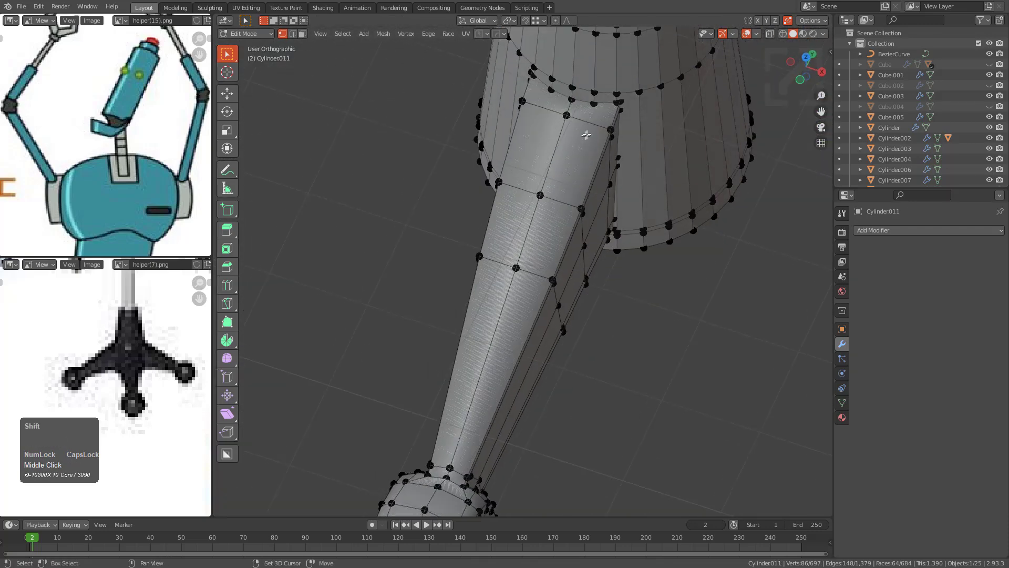
scroll(584, 218, up, 5)
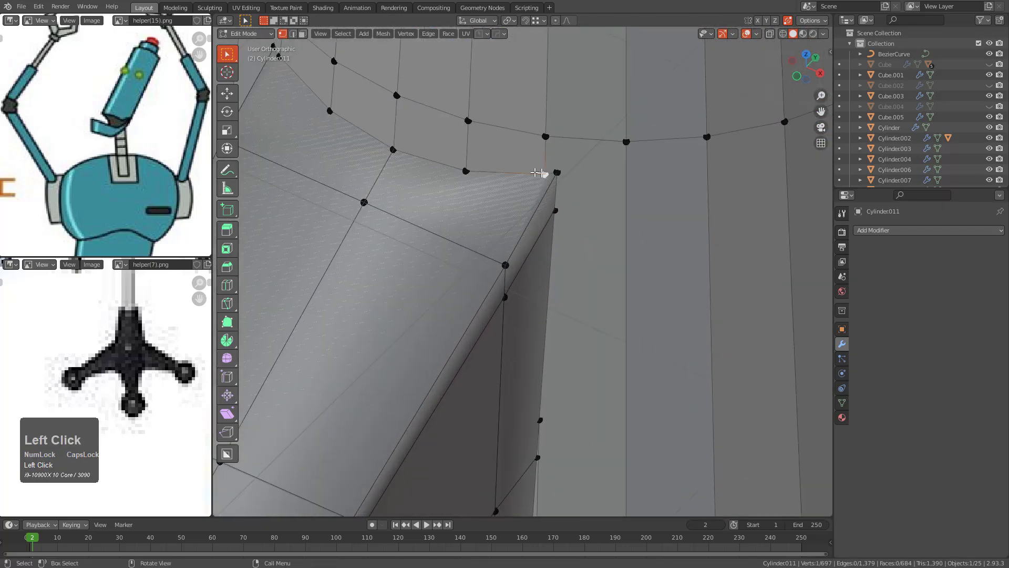
scroll(532, 172, down, 2)
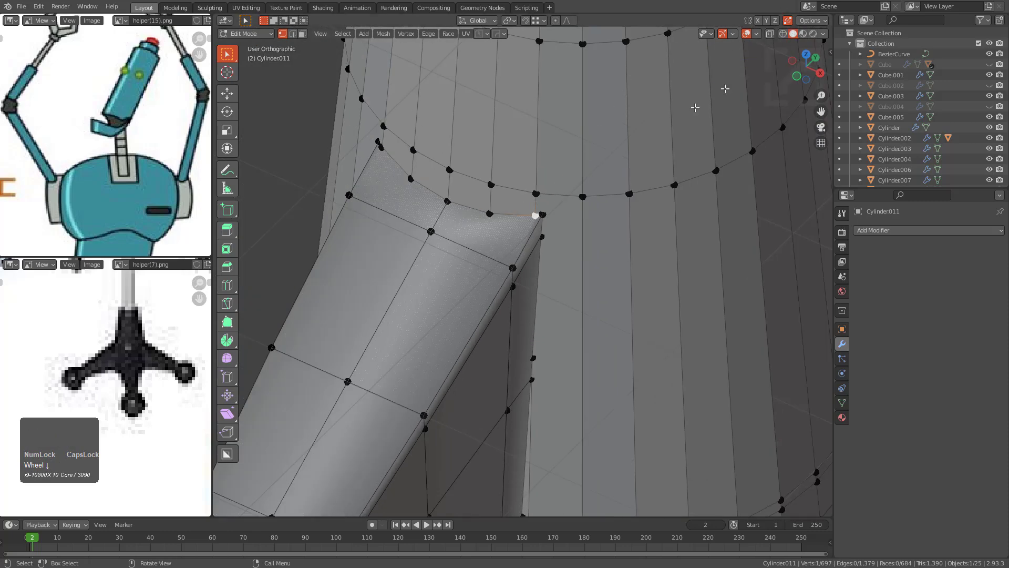
scroll(520, 271, down, 3)
scroll(554, 275, up, 2)
shift+middle_drag(514, 324, 594, 263)
scroll(575, 209, down, 3)
Step: Bisect and mirror the joined base and leg across X with HardOps, and isolate the object for mesh editing
key(Tab)
key(alt+x)
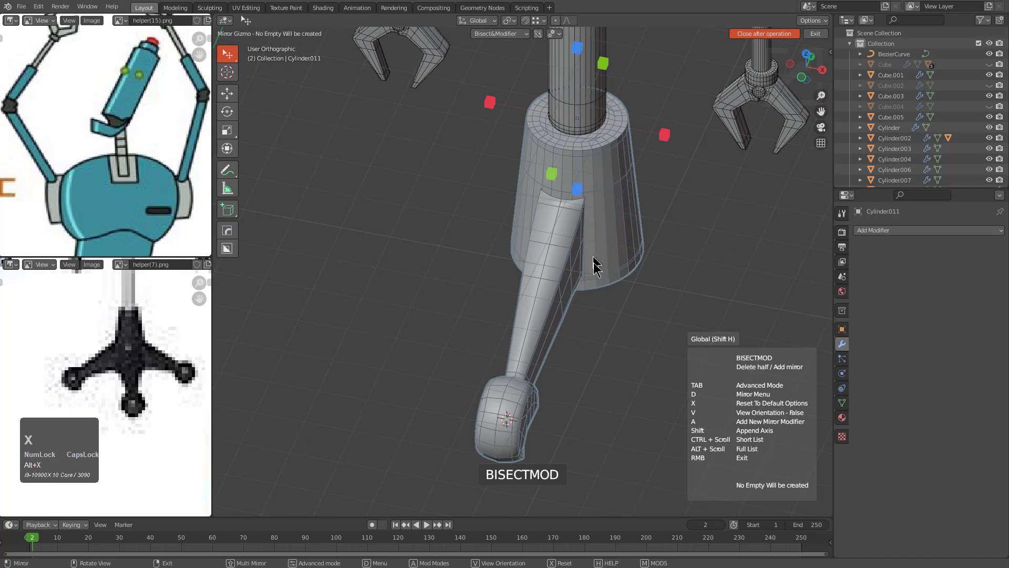
click(664, 134)
middle_drag(666, 139, 560, 274)
scroll(601, 257, up, 2)
key(KP_Divide)
key(Tab)
Step: Try to slide the vertex beside the leg's upper corner on the base joint, and undo the slide
scroll(602, 254, up, 3)
key(a)
shift+middle_drag(589, 329, 539, 256)
scroll(560, 303, up, 4)
click(558, 289)
key(g)
key(g)
click(555, 285)
key(ctrl+z)
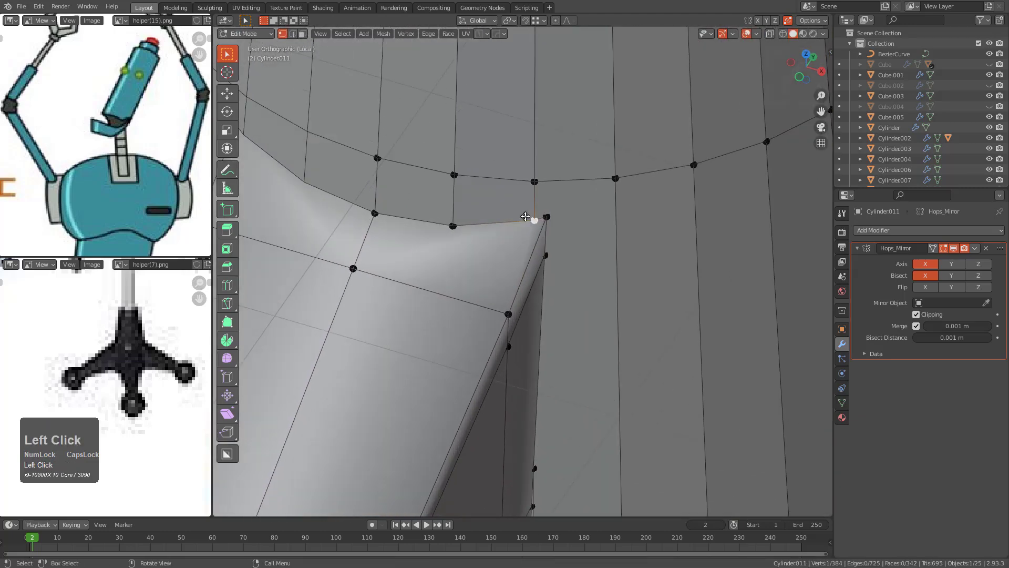
Step: Slide the vertex beside the leg's upper corner along the base joint onto the corner vertex, merging them
key(g)
key(g)
click(566, 215)
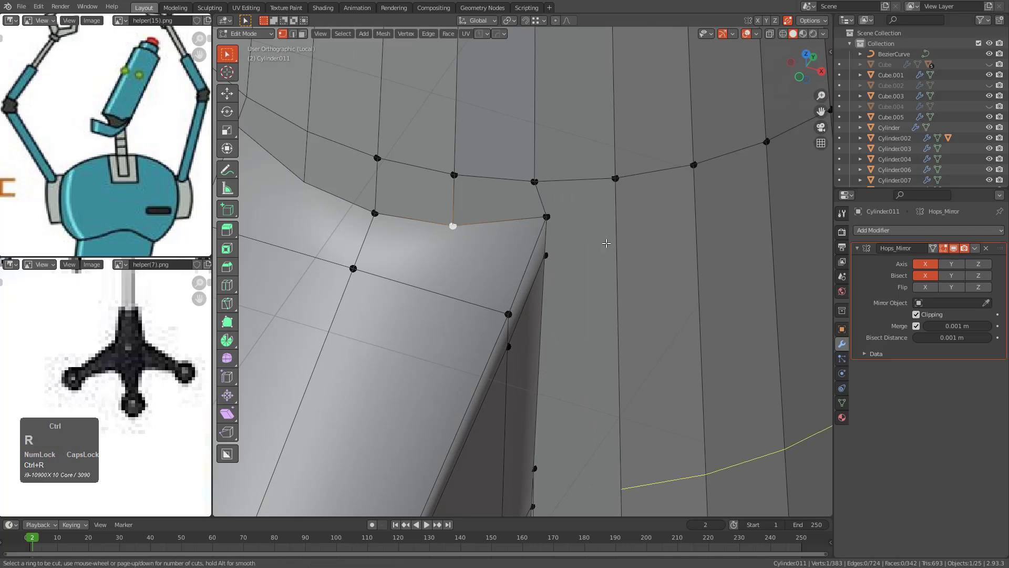
Step: Cut an edge loop around the base just below the leg's upper corner and connect its end to the joint vertices
click(606, 243)
click(618, 501)
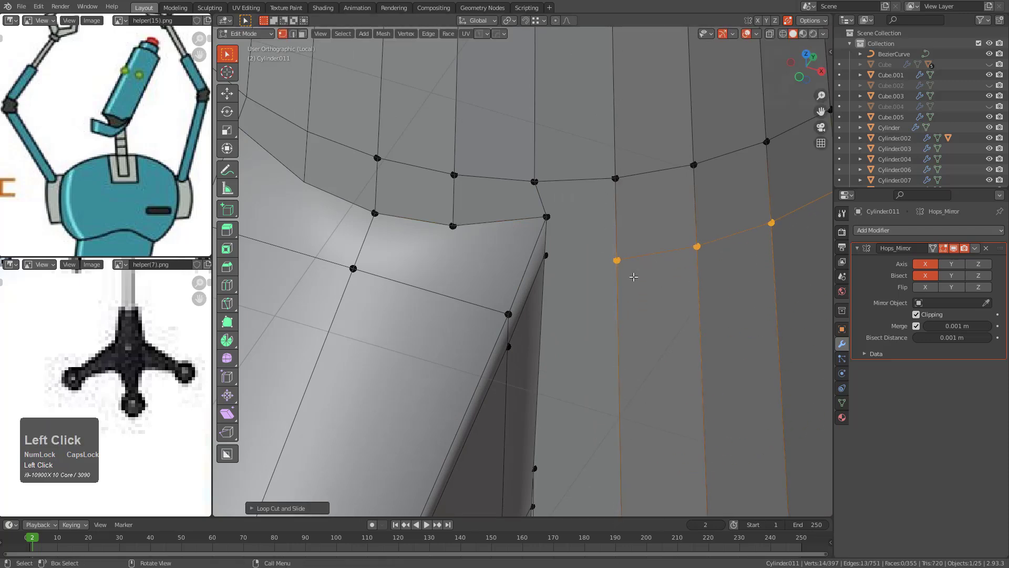
middle_drag(555, 325, 635, 383)
ctrl+scroll(473, 306, up, 3)
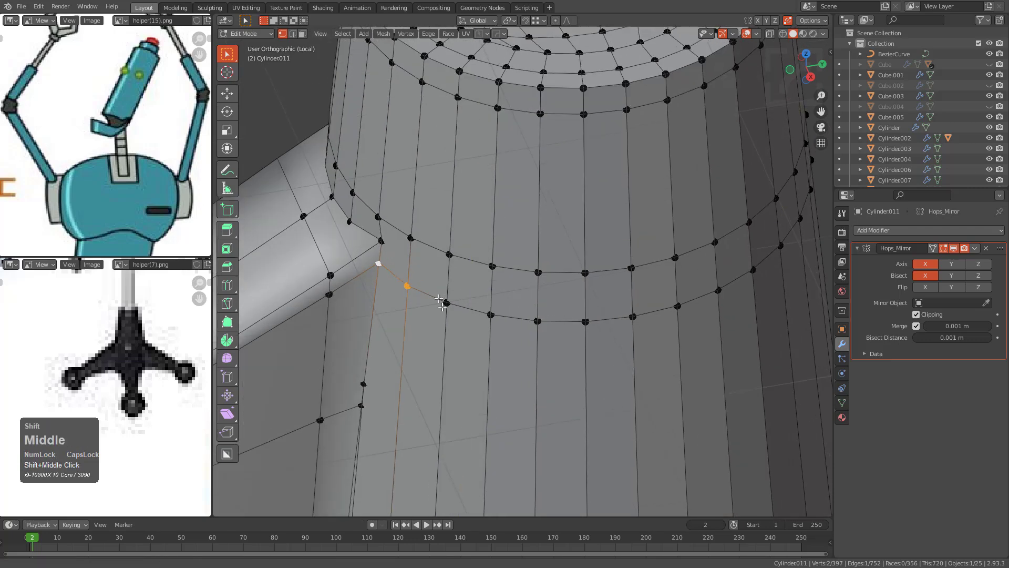
scroll(475, 327, up, 2)
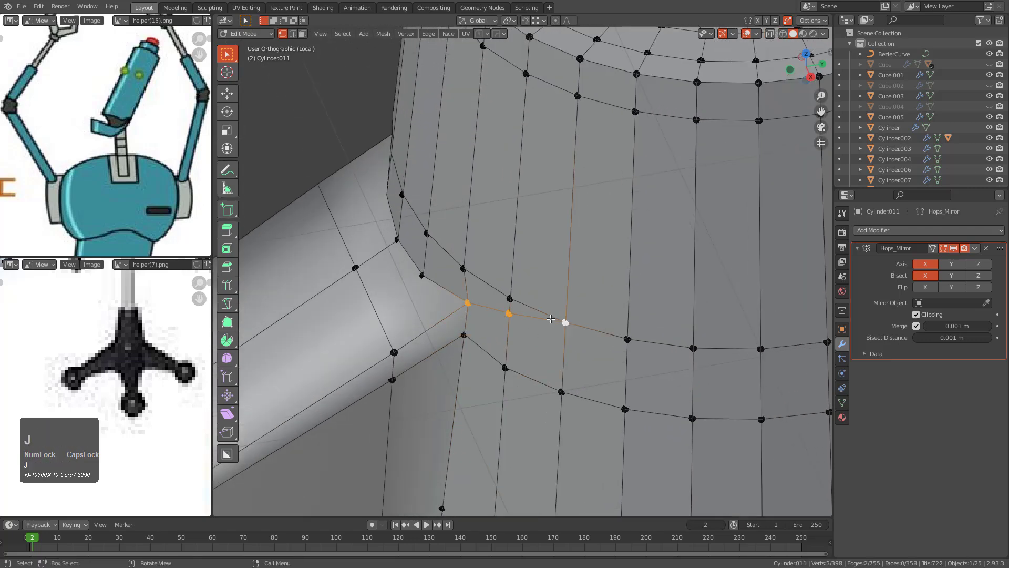
Step: Slide the two ring vertices above the leg's upper corner upward along the base
key(g)
key(g)
click(513, 266)
click(463, 268)
key(g)
key(g)
click(473, 257)
scroll(473, 257, down, 3)
key(alt+a)
Step: Slide the vertex partway down the leg's side joint further down along its edge
middle_drag(516, 348, 553, 337)
shift+middle_drag(553, 336, 520, 326)
middle_drag(521, 326, 510, 244)
scroll(510, 244, up, 2)
click(500, 239)
key(g)
key(g)
click(496, 268)
key(g)
key(g)
right_click(498, 281)
Step: Add an edge loop around the middle of the base and connect its end to the leg's side-joint vertex
key(ctrl+r)
ctrl+click(553, 278)
click(536, 276)
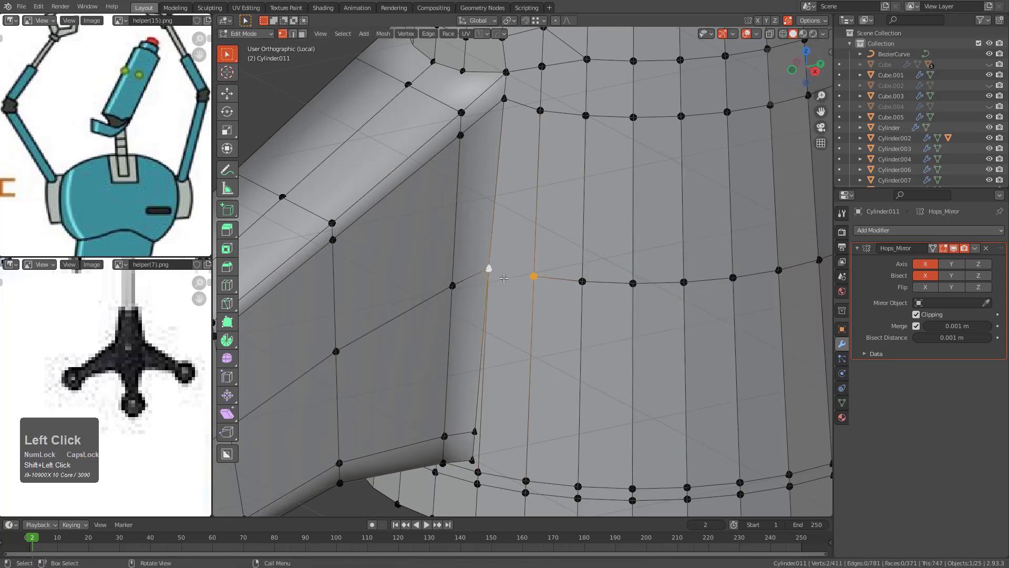
key(KP_Decimal)
scroll(503, 278, down, 2)
middle_drag(504, 277, 543, 295)
scroll(542, 295, up, 2)
shift+middle_drag(501, 387, 533, 263)
scroll(557, 276, up, 3)
key(j)
key(ctrl+r)
double_click(543, 223)
right_click(544, 224)
key(ctrl+z)
Step: Subdivide the steep edge beside the leg joint and add an edge loop around the lower part of the base
right_click(534, 215)
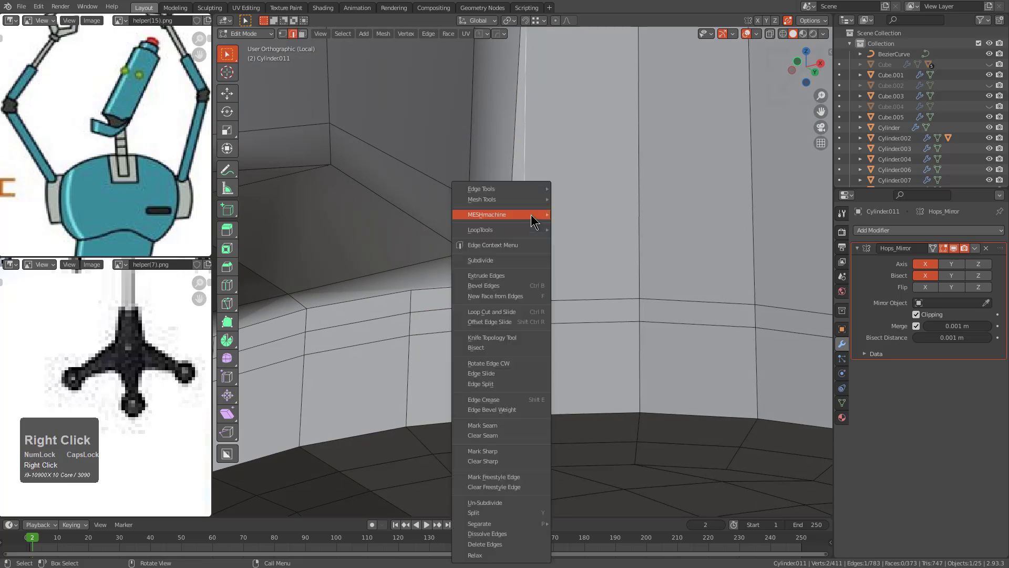
click(494, 214)
click(631, 162)
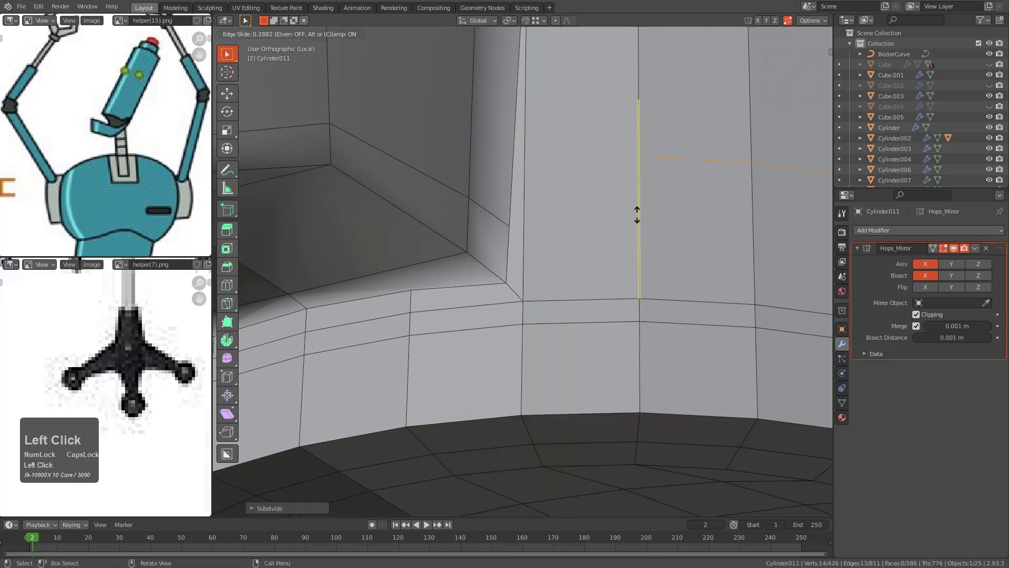
click(638, 221)
Step: Connect the end of the lower edge loop to the joint vertex just above the leg's bottom corner
key(1)
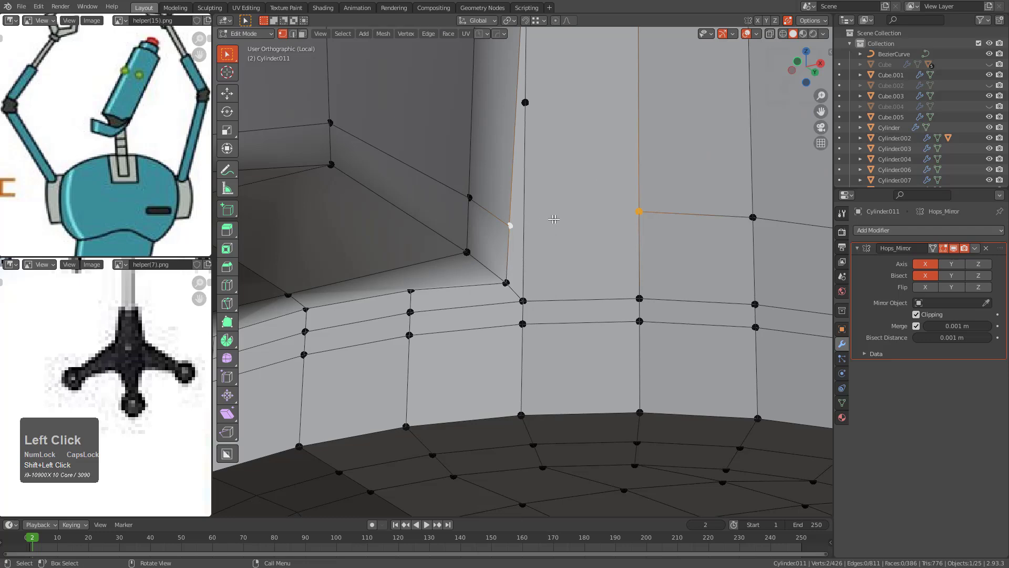
scroll(549, 219, down, 3)
key(j)
shift+scroll(558, 207, up, 2)
scroll(558, 207, up, 3)
Step: Slide the vertices beside the leg's lower joint along their edges to line up with the new lower edge loop
click(533, 287)
scroll(542, 257, down, 1)
middle_drag(543, 257, 552, 360)
key(g)
key(g)
click(547, 306)
scroll(548, 310, up, 2)
middle_drag(548, 311, 572, 337)
key(g)
key(g)
click(564, 379)
key(g)
key(g)
click(569, 341)
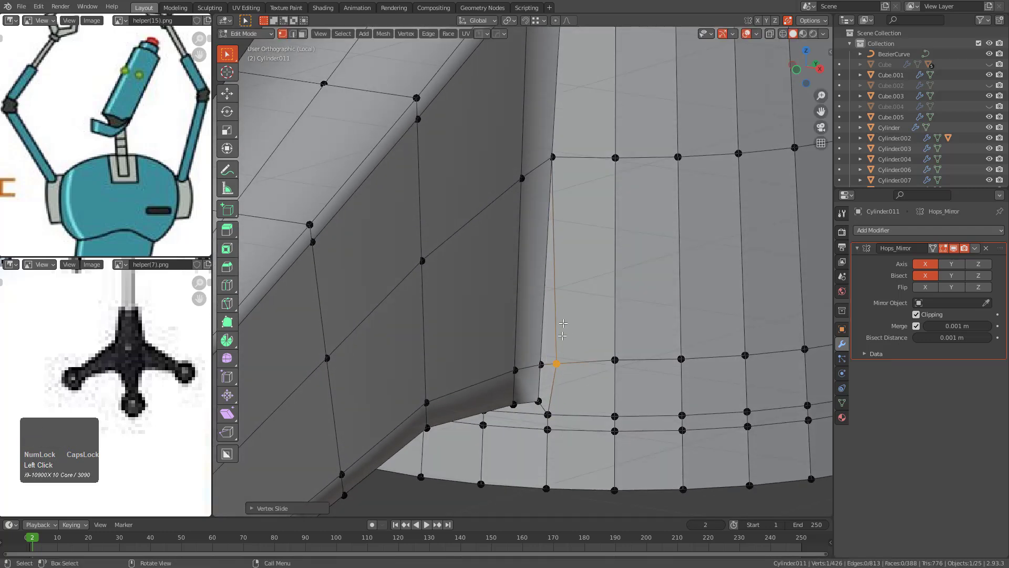
Step: Knife-cut an edge along the leg joint from the lower loop up to the ring above the leg's upper corner
shift+scroll(560, 343, up, 3)
scroll(549, 362, up, 2)
right_click(542, 268)
scroll(551, 367, down, 4)
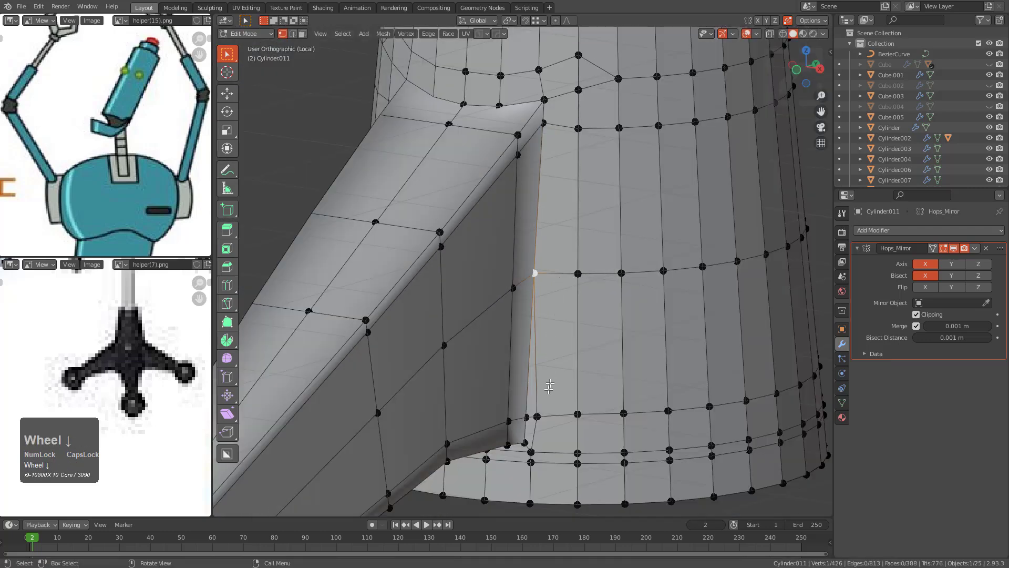
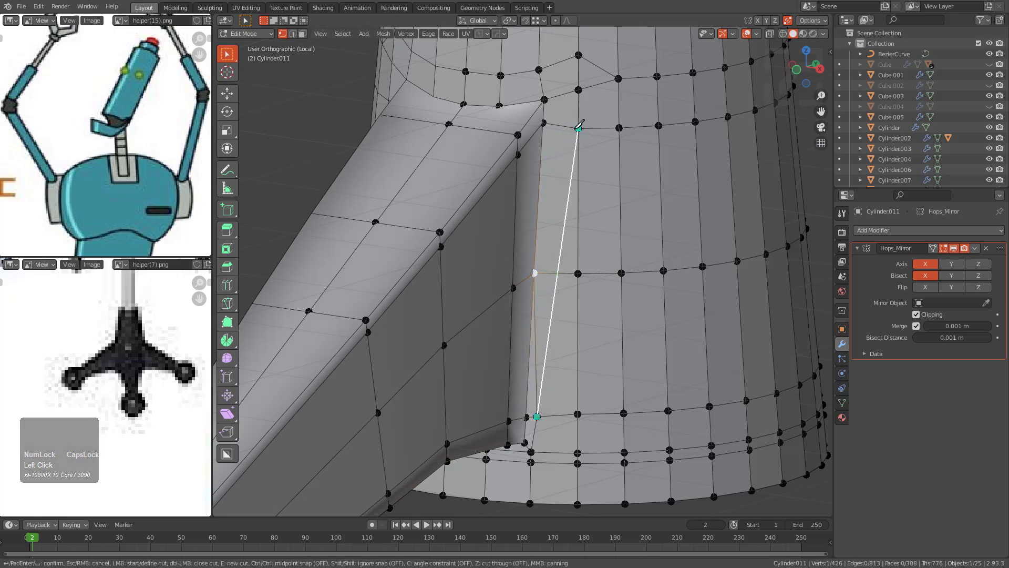
click(561, 95)
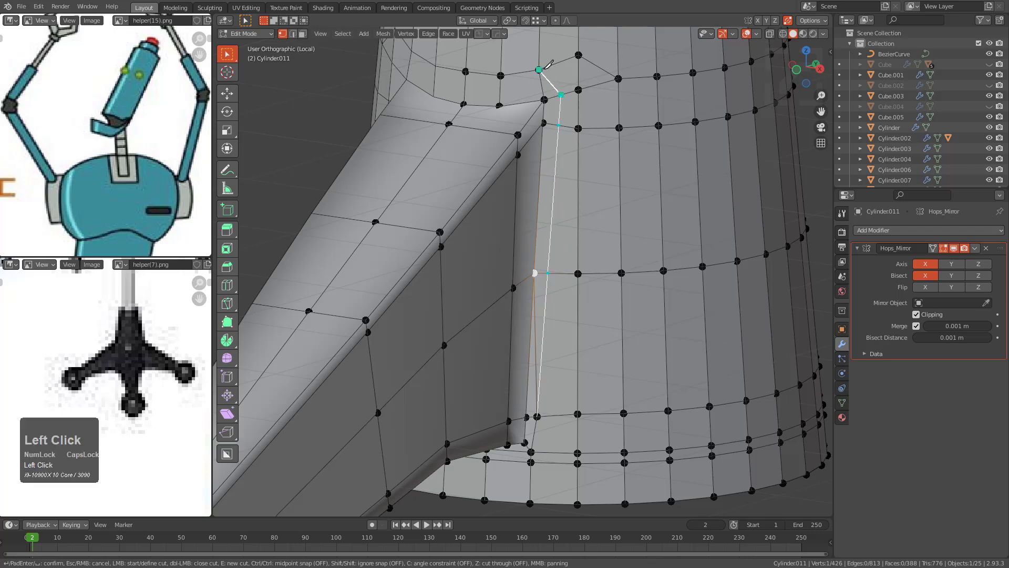
key(Return)
Step: Dissolve the diagonal edge between the new cut and the leg joint, and slide the lower vertex to tidy the spacing
key(KP_Add)
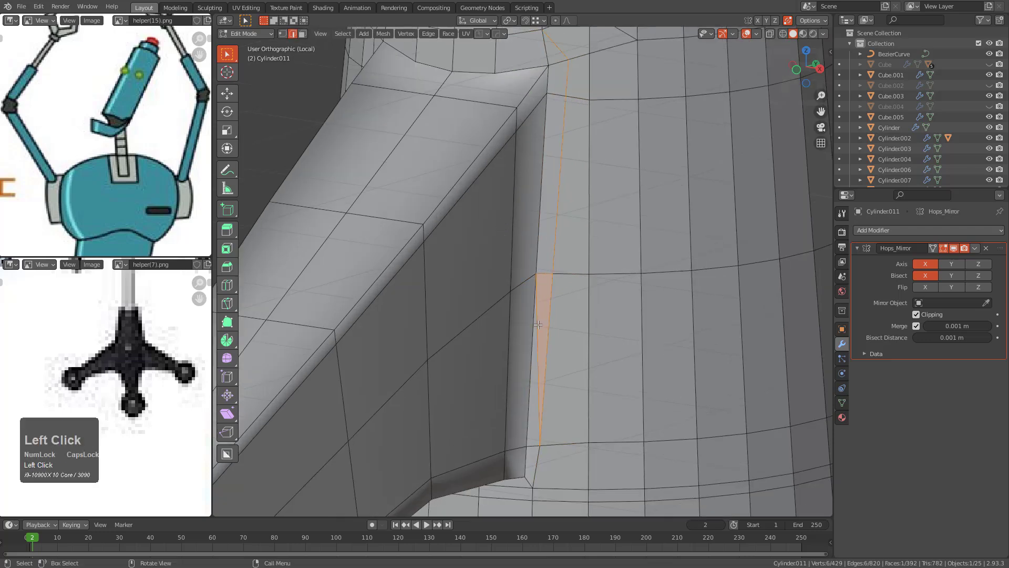
shift+middle_drag(536, 398, 538, 229)
scroll(539, 315, up, 3)
key(1)
scroll(552, 352, down, 2)
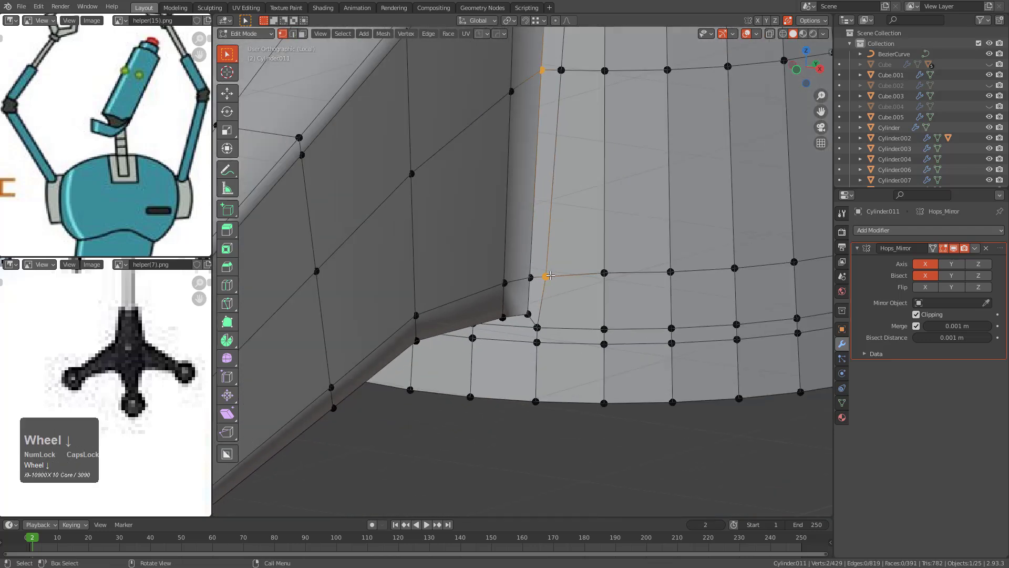
click(548, 276)
key(g)
key(g)
click(546, 274)
key(alt+z)
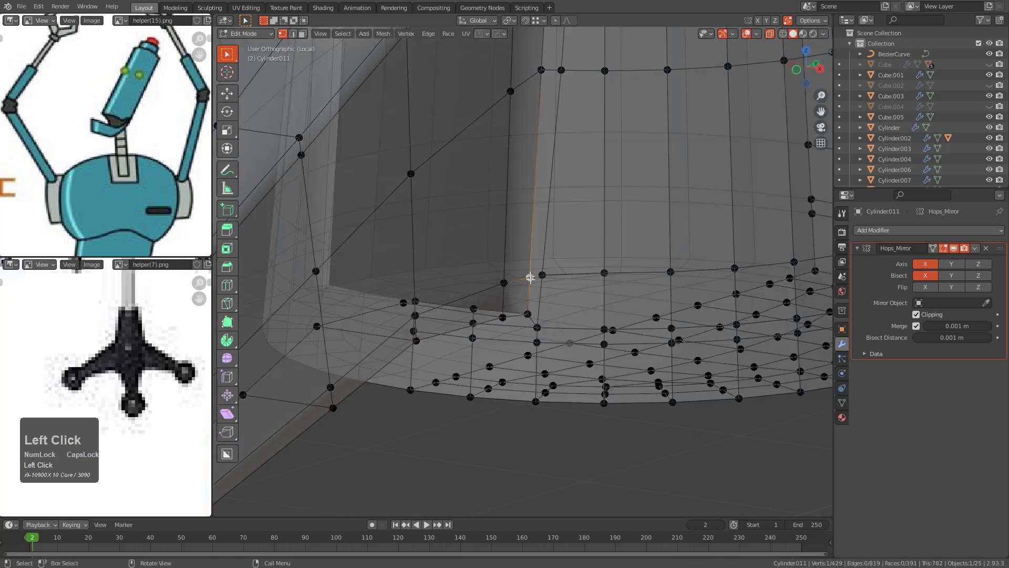
middle_drag(530, 276, 539, 275)
Step: Add a Catmull-Clark Subdivision modifier at viewport level 2 to the joined base and leg, and shade it smooth
key(Tab)
key(alt+z)
key(ctrl+1)
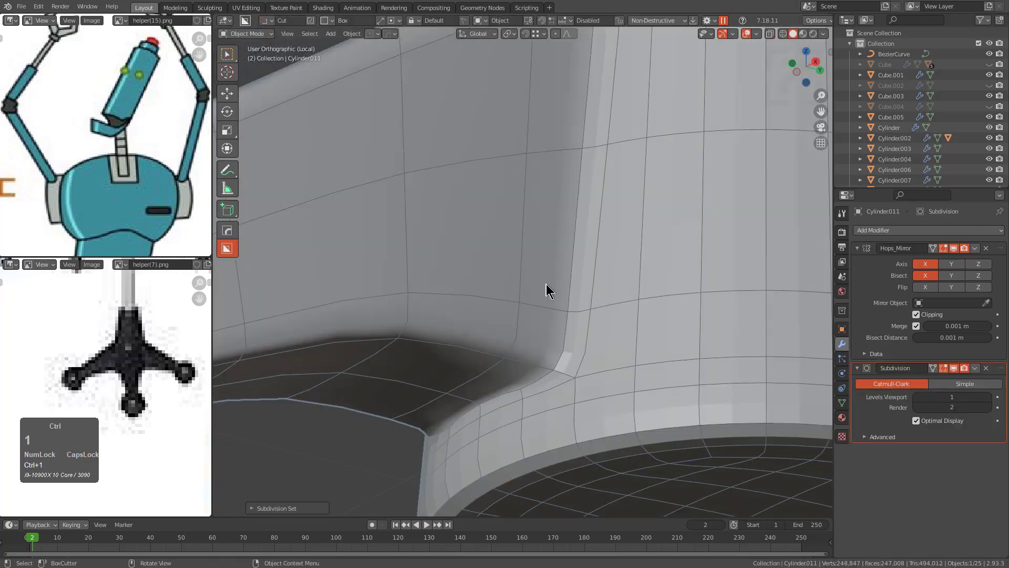
scroll(546, 286, down, 2)
key(ctrl+2)
key(ctrl+grave)
click(595, 263)
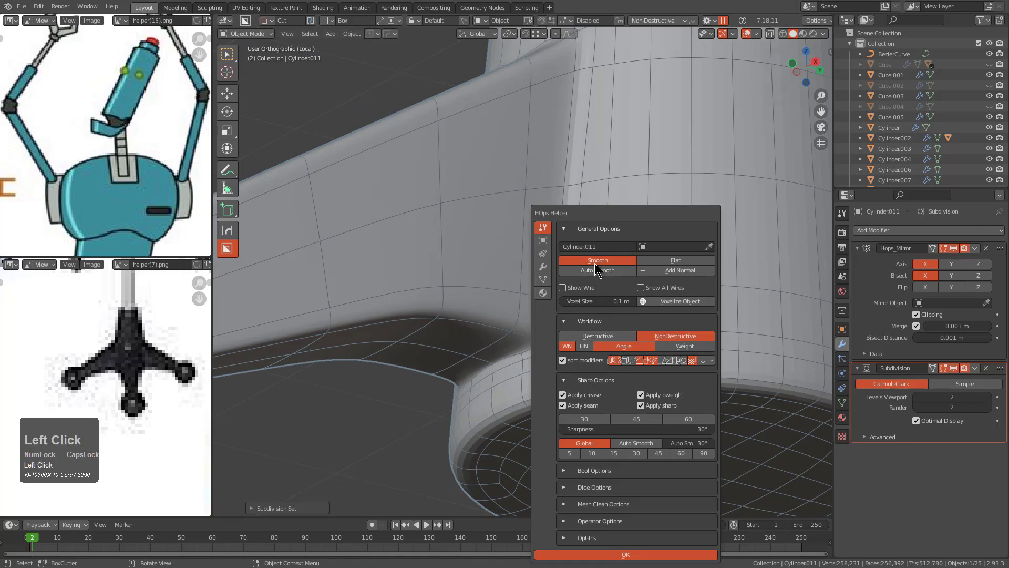
Step: Hide the wireframe overlay and inspect the smoothed joint between the leg and the tapered base
alt+middle_click(583, 358)
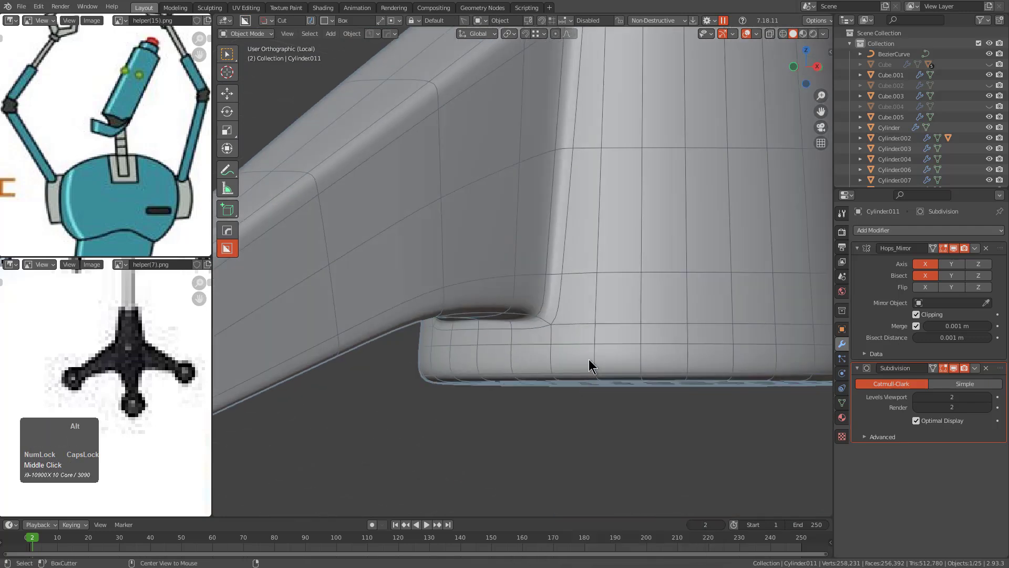
key(alt+v)
click(510, 384)
scroll(568, 273, down, 5)
scroll(567, 272, up, 1)
middle_drag(568, 272, 536, 374)
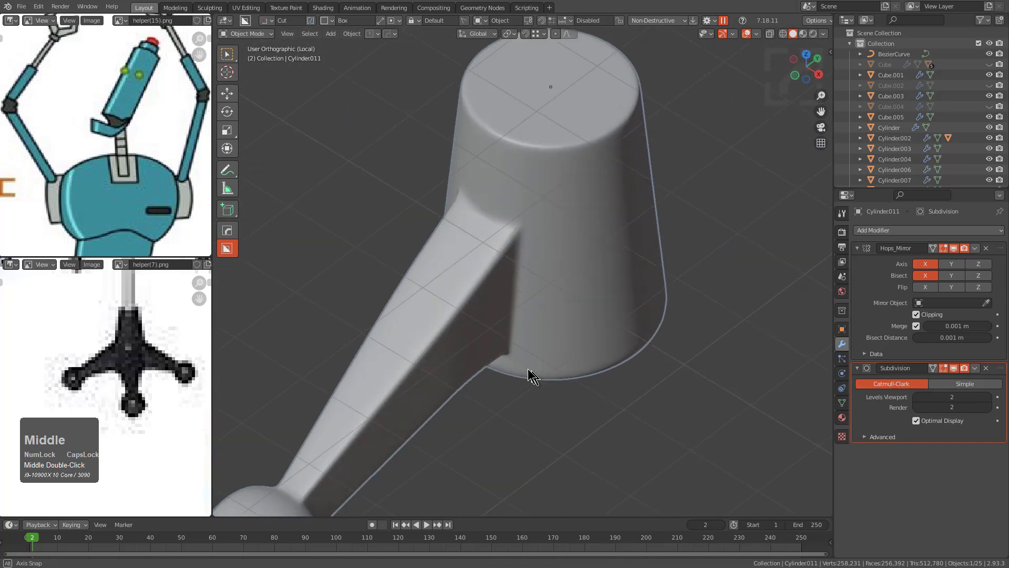
Step: Edit the mesh with X-ray on and merge the extra vertex beside the leg's upper corner into its neighbour by sliding it
scroll(536, 373, up, 3)
key(Tab)
scroll(536, 210, up, 2)
shift+middle_drag(542, 173, 565, 300)
middle_drag(565, 300, 565, 313)
scroll(565, 313, up, 2)
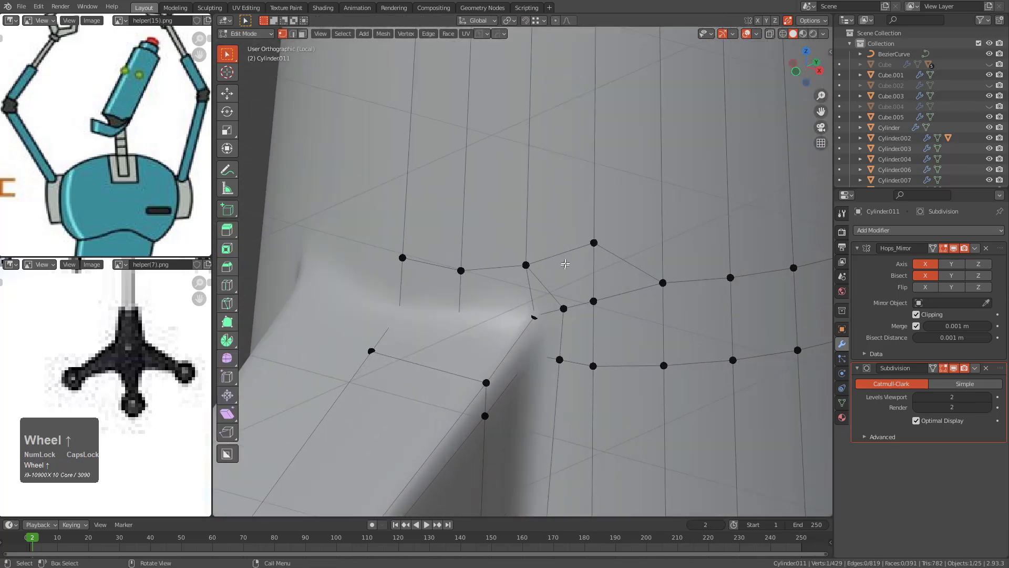
key(alt+z)
scroll(541, 354, down, 2)
scroll(543, 363, up, 3)
key(g)
key(g)
click(571, 303)
Step: Try to merge the raised ring vertex above the leg's upper corner into its neighbours by sliding, and undo it
key(g)
key(g)
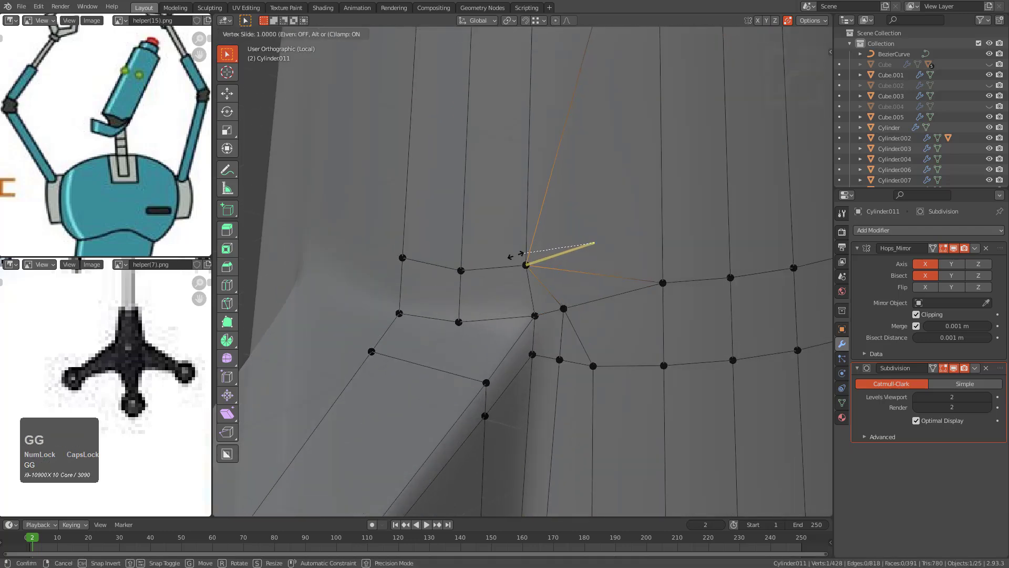
click(516, 255)
key(g)
key(g)
click(561, 255)
scroll(571, 284, down, 2)
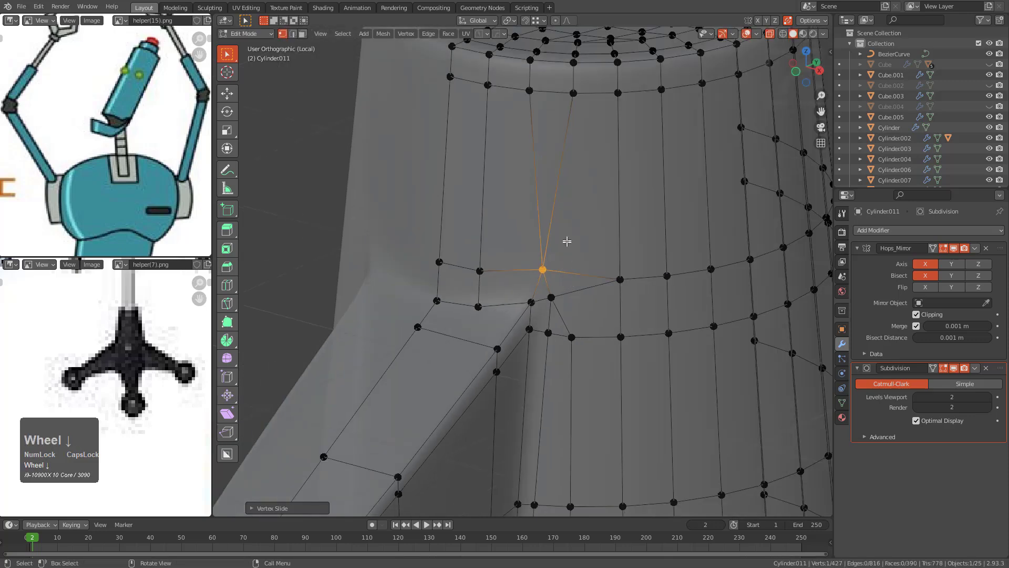
key(ctrl+z)
Step: Dissolve the diagonal edge between the upper ring and the vertex beside the leg's upper corner
scroll(563, 270, up, 2)
key(g)
key(g)
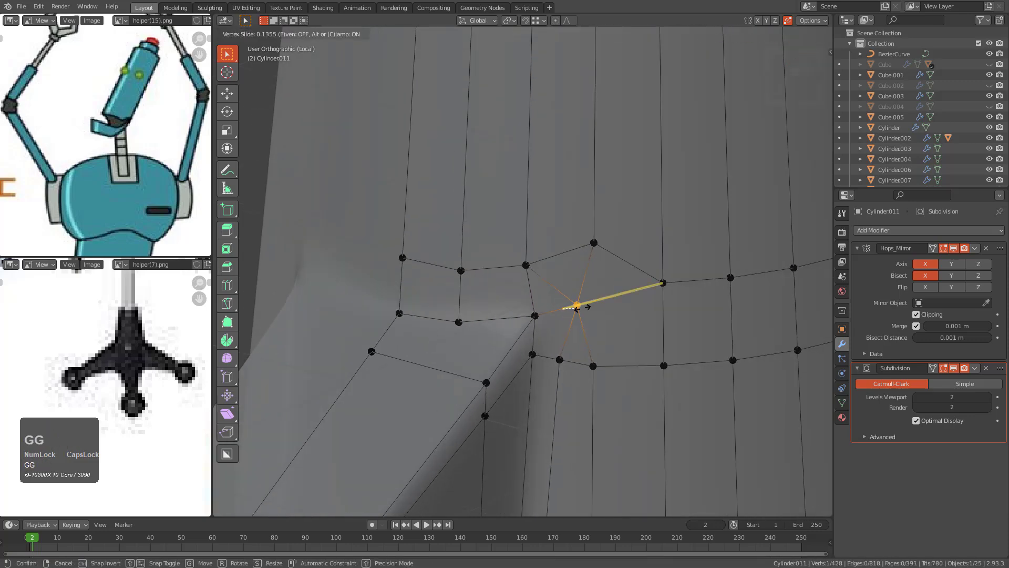
right_click(566, 298)
key(2)
key(ctrl+z)
key(1)
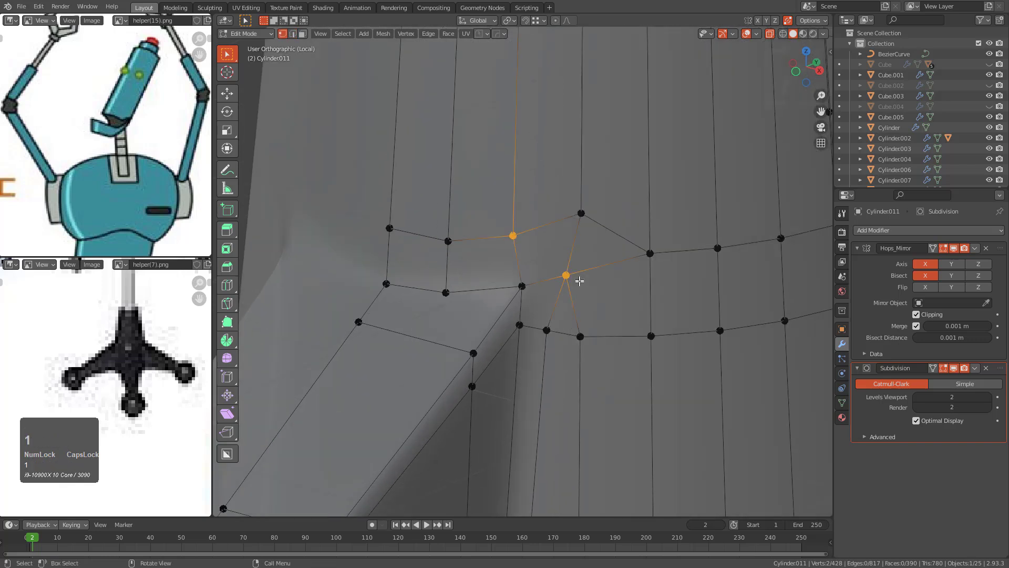
Step: Connect the upper ring diagonally to the ring below, and slide the vertex beside the leg's upper corner along its edge
key(g)
key(g)
click(622, 258)
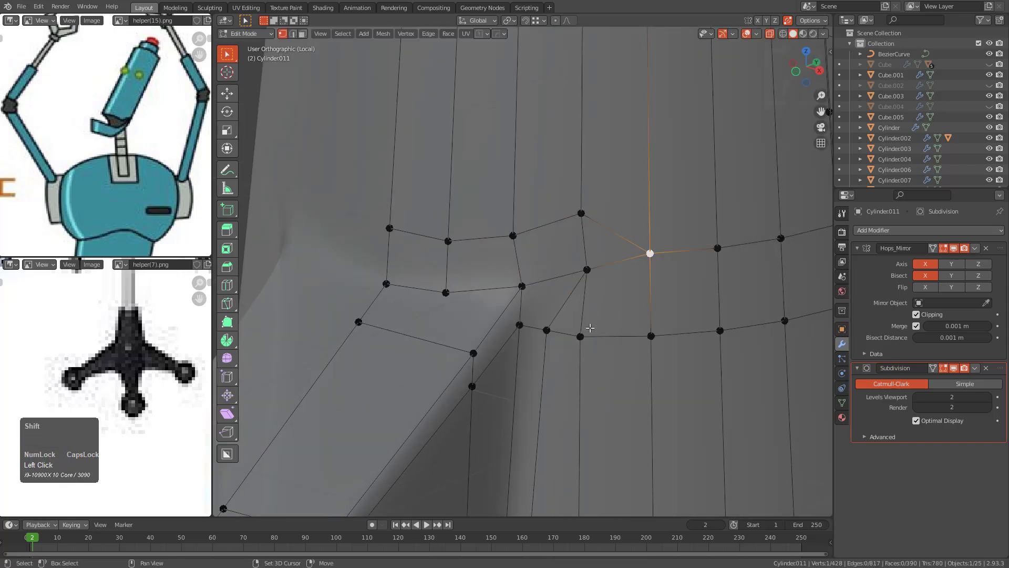
click(587, 269)
key(g)
key(g)
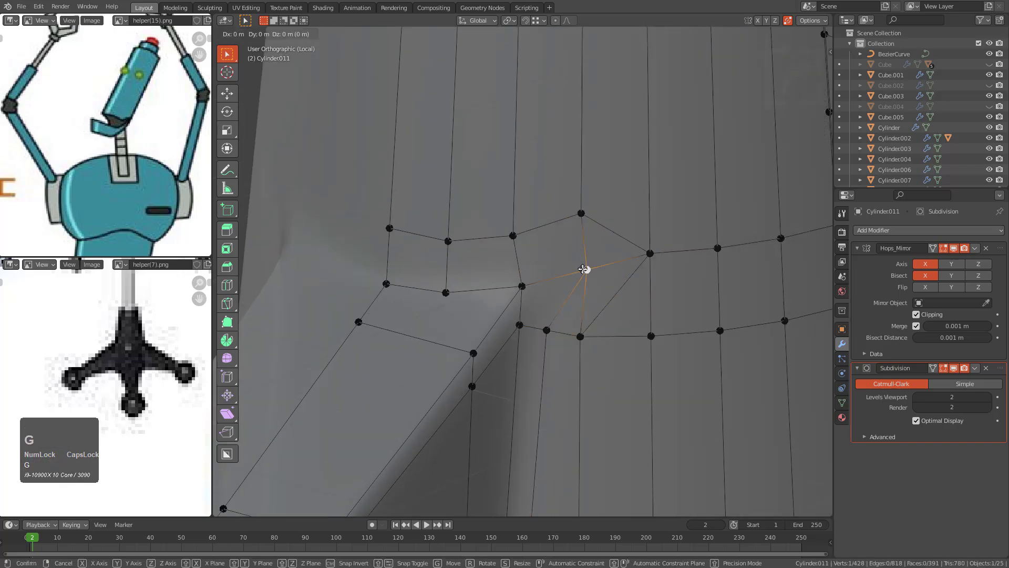
click(575, 287)
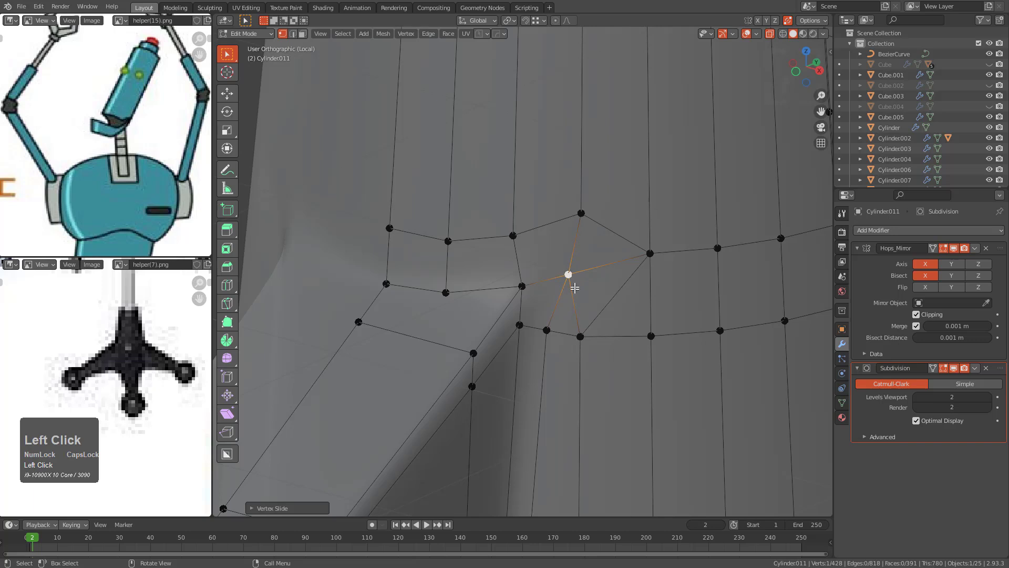
Step: Slide the two lower-ring vertices beside the leg's upper corner to even their spacing, and dissolve the extra edge above them
click(579, 340)
key(g)
key(g)
click(592, 337)
key(g)
key(g)
click(565, 279)
click(546, 330)
key(g)
key(g)
click(567, 310)
Step: Slide the upper-ring vertices and the vertex beside the leg's upper corner to even out the surrounding faces
click(580, 226)
key(g)
key(g)
click(578, 268)
click(566, 283)
key(g)
key(g)
click(570, 284)
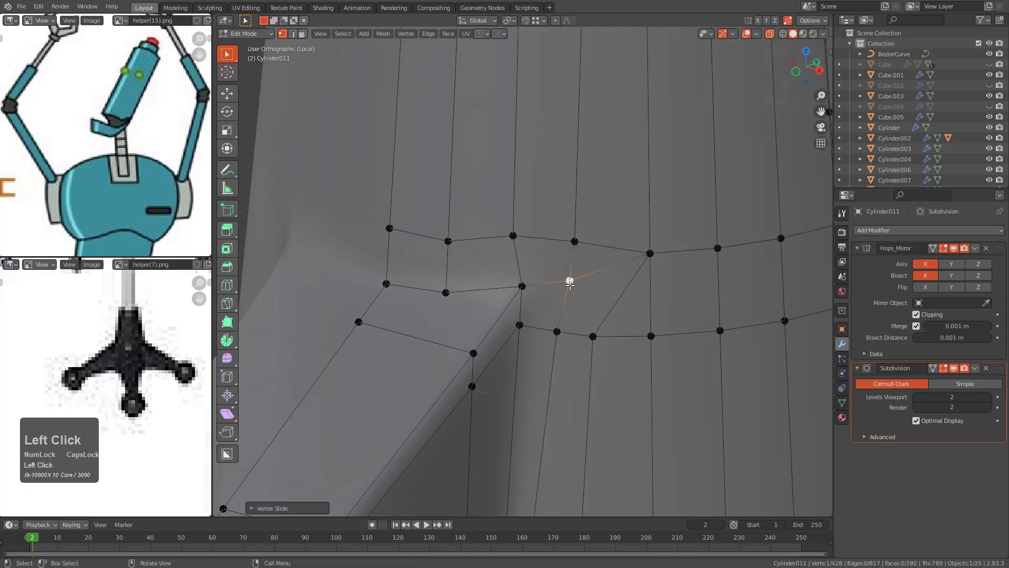
click(512, 235)
key(g)
key(g)
click(596, 258)
Step: Add an edge loop around the tapered base just above the ring over the leg joint
middle_drag(596, 258, 599, 233)
key(ctrl+r)
click(602, 233)
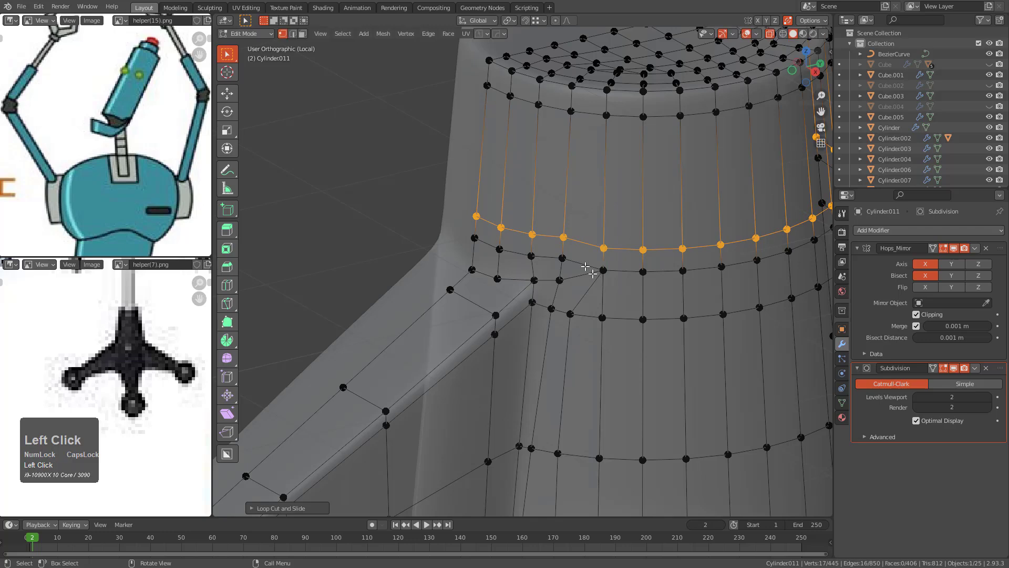
Step: Slide the new loop's section above the leg joint downward, and dissolve the redundant ring section just beneath it
scroll(597, 278, up, 1)
ctrl+click(467, 205)
key(g)
key(g)
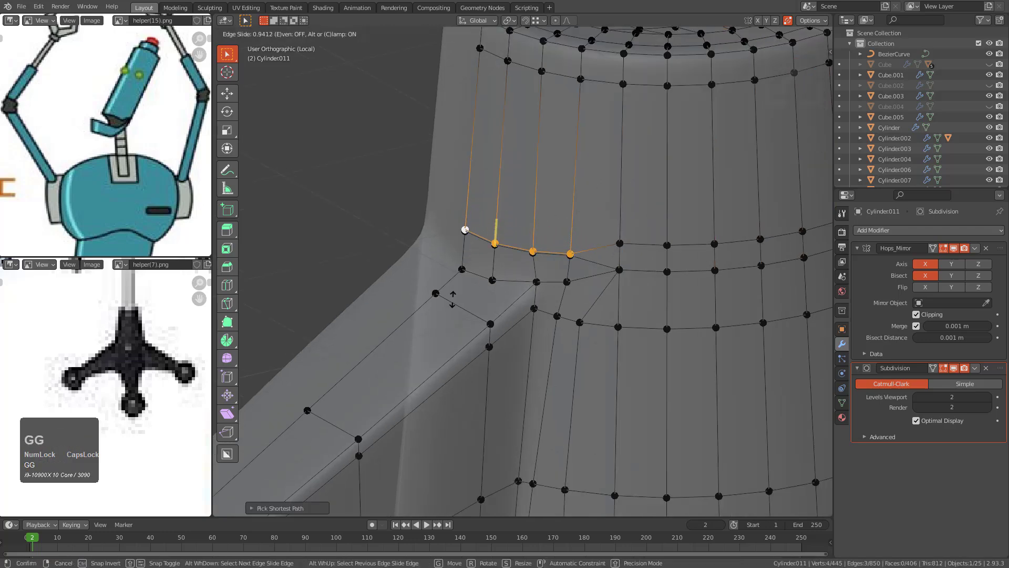
click(439, 360)
scroll(585, 263, up, 1)
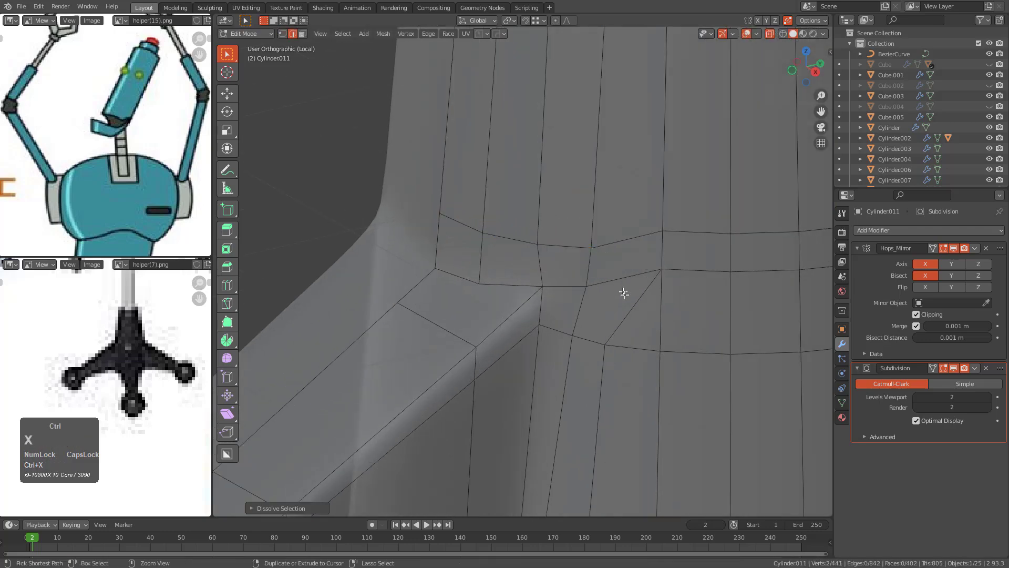
Step: Slide the two base vertices on the lower rings beside the leg's upper corner to even the face spacing
scroll(621, 286, down, 4)
middle_drag(525, 317, 541, 327)
key(alt+z)
scroll(530, 298, up, 2)
key(alt+z)
shift+middle_drag(523, 232, 528, 298)
scroll(545, 219, up, 2)
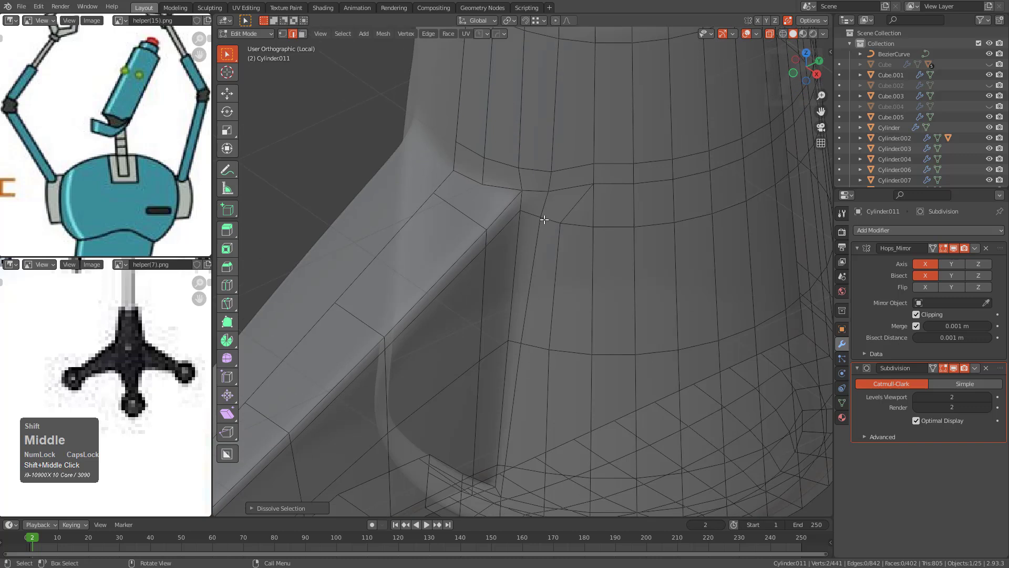
key(1)
click(563, 214)
key(g)
key(g)
click(568, 252)
click(555, 364)
key(g)
key(g)
click(551, 362)
Step: Dissolve the diagonal edge beside the leg's upper corner
key(2)
click(574, 190)
key(ctrl+x)
key(alt+z)
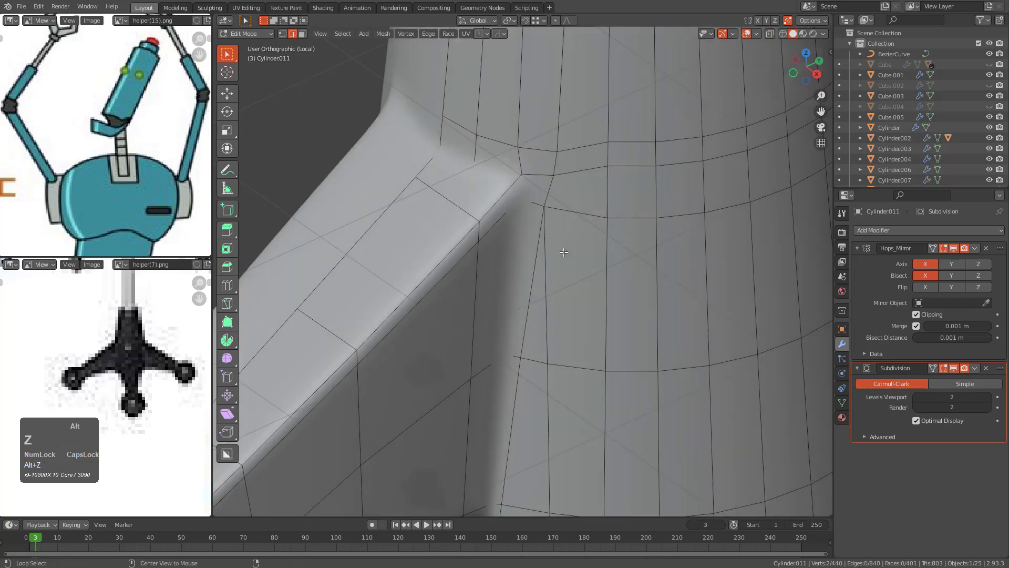
scroll(564, 252, down, 3)
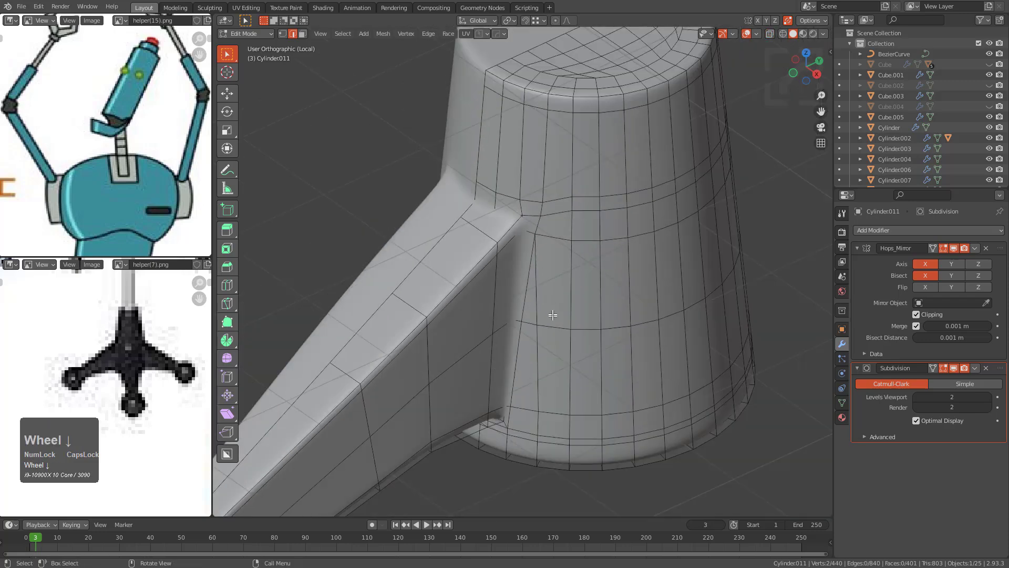
Step: Slide the edge above the leg's top face and the neighbouring ring vertex to smooth the base's flow over the joint
scroll(554, 277, up, 5)
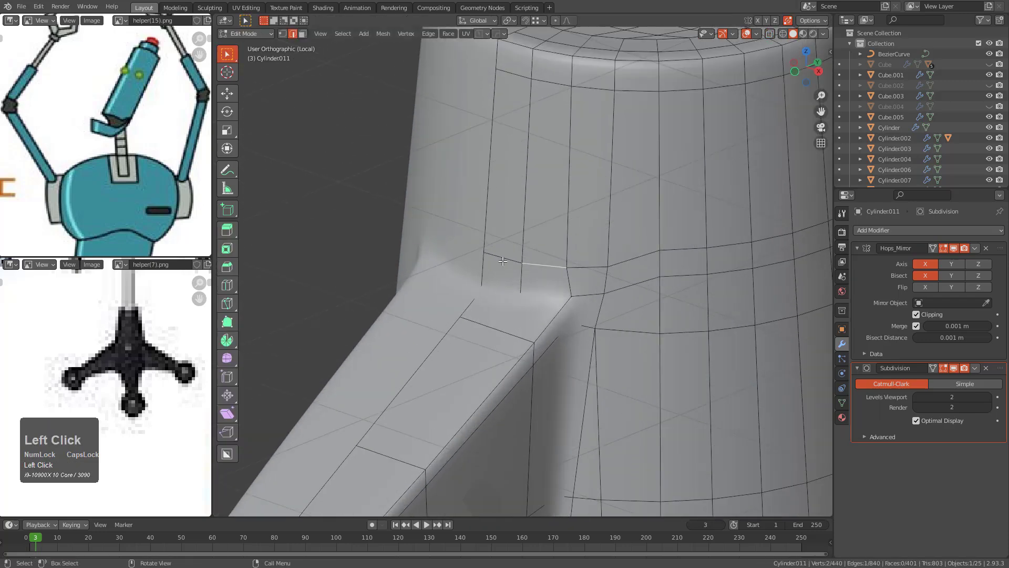
key(g)
click(559, 257)
key(1)
click(603, 263)
key(g)
key(g)
click(603, 261)
scroll(616, 284, down, 4)
Step: Examine the smoothed leg joint in object mode, both with the rest of the robot and isolated
key(Tab)
middle_drag(620, 299, 552, 263)
key(KP_Divide)
key(Tab)
key(Tab)
key(KP_Divide)
key(Tab)
scroll(525, 307, up, 2)
key(alt+z)
scroll(548, 263, up, 1)
scroll(389, 386, down, 5)
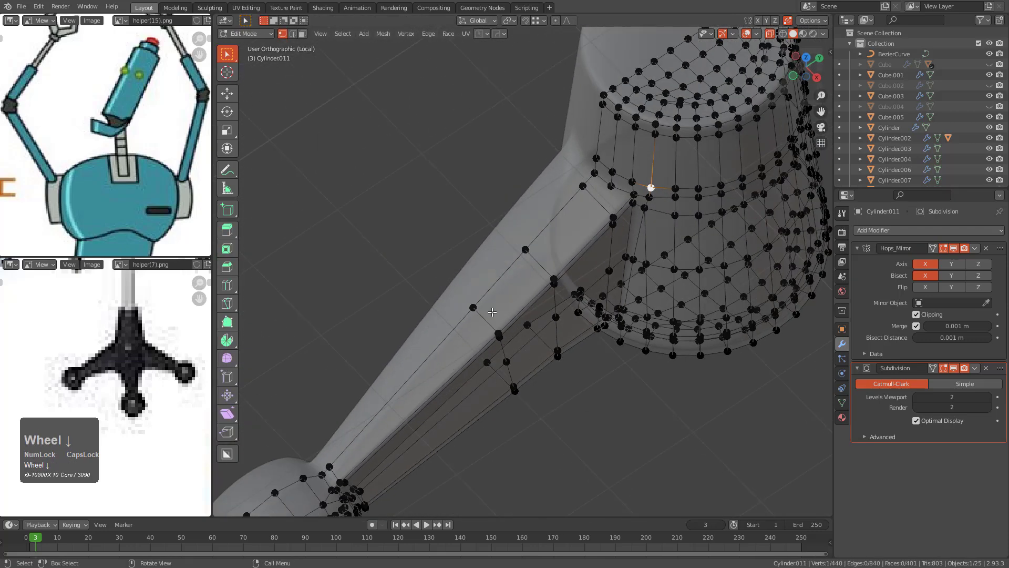
Step: Subdivide the two cross edges on the leg's top face and slide the outer new vertex onto the existing corner vertex
key(2)
shift+click(541, 257)
right_click(542, 258)
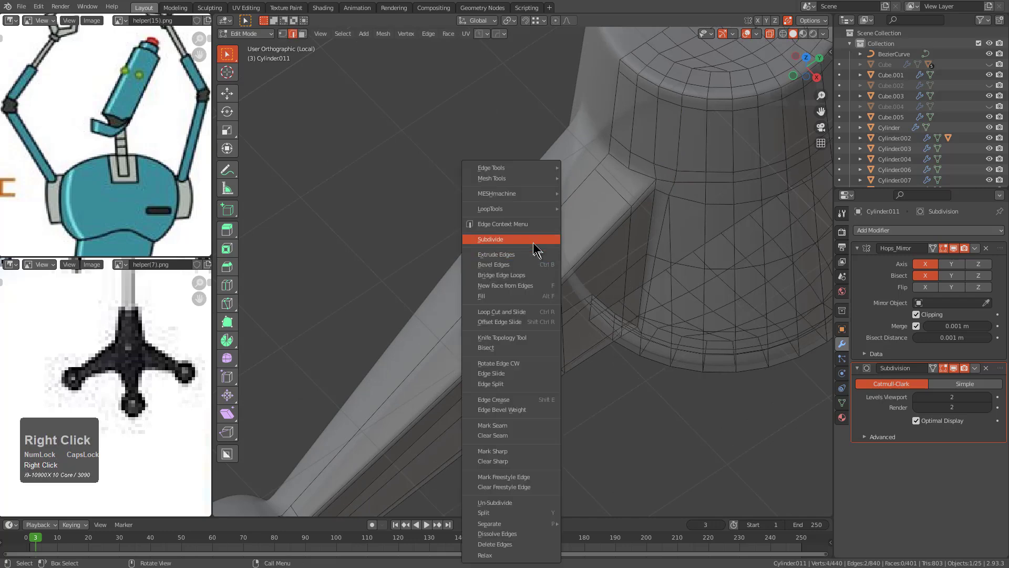
click(532, 239)
key(1)
click(484, 341)
key(g)
key(g)
click(453, 301)
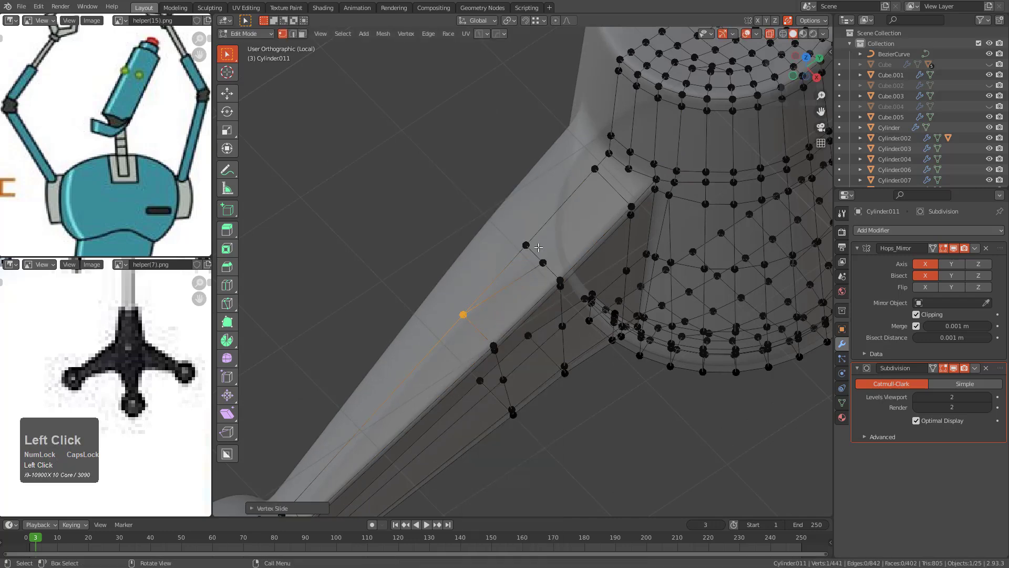
Step: Connect the new midpoint vertex along the leg's top face to the base ring vertex above the joint
click(539, 247)
scroll(589, 241, up, 1)
middle_drag(650, 150, 652, 191)
key(j)
scroll(561, 253, up, 3)
key(ctrl+z)
click(445, 302)
scroll(627, 215, down, 3)
Step: Subdivide the two matching cross edges on the leg's underside
middle_drag(627, 215, 574, 305)
key(alt+z)
key(2)
click(555, 259)
key(alt+z)
shift+click(577, 305)
right_click(576, 308)
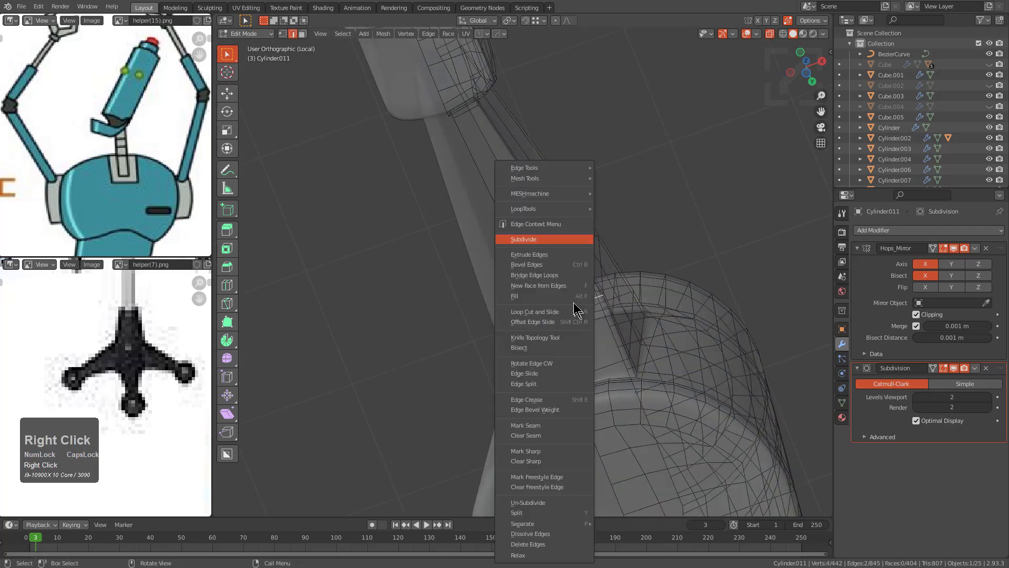
click(546, 241)
scroll(550, 293, up, 3)
Step: Slide the outer new underside vertex to the leg's existing corner, and connect the remaining midpoint vertex to the base
key(1)
click(572, 251)
key(g)
key(g)
click(503, 281)
shift+middle_drag(583, 325, 549, 357)
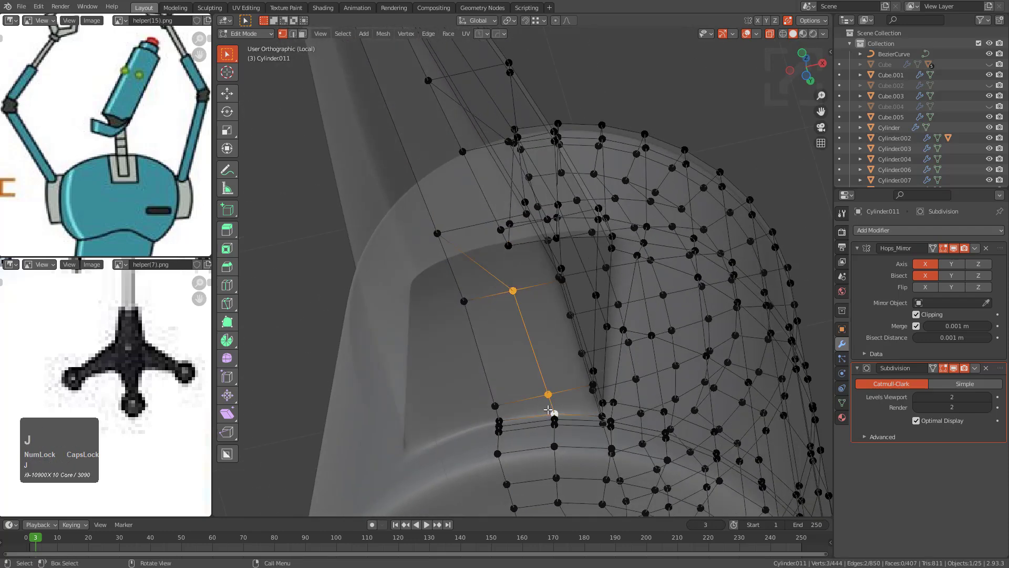
Step: Bevel the edge loop around the leg at the bend in its underside
key(alt+z)
scroll(552, 337, down, 2)
key(Tab)
middle_drag(571, 289, 493, 314)
shift+middle_drag(493, 314, 553, 304)
key(Tab)
key(alt+z)
scroll(553, 294, up, 1)
middle_drag(565, 262, 550, 294)
middle_drag(539, 260, 552, 270)
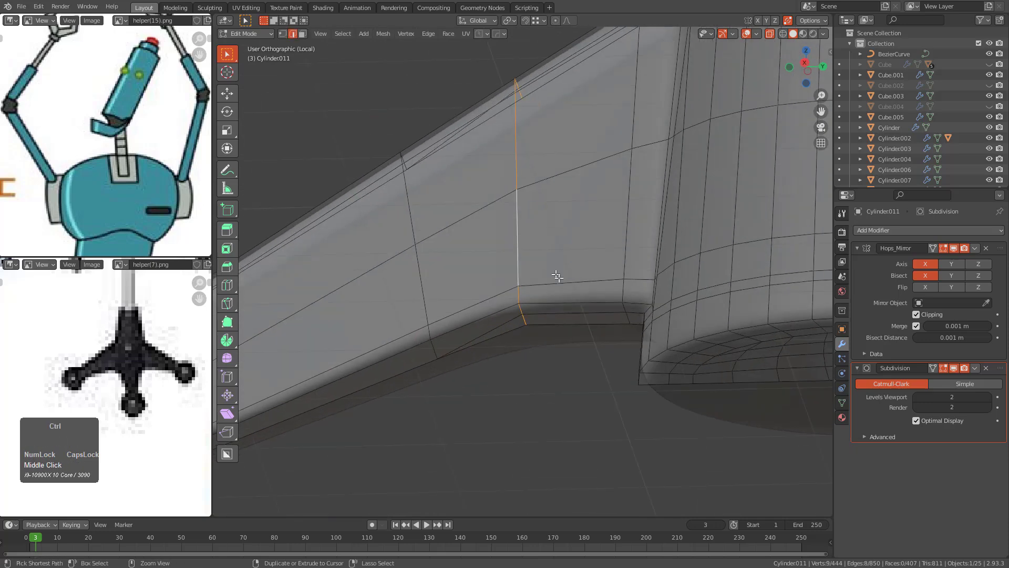
key(ctrl+b)
click(626, 320)
Step: Slide a vertex by the bevelled leg loops along its edge
middle_drag(627, 320, 536, 286)
scroll(525, 286, up, 3)
key(1)
click(493, 297)
key(g)
key(g)
click(497, 276)
scroll(563, 275, down, 2)
Step: Select the lower vertices of the middle bevelled loop and move them to round the bend under the leg
key(Tab)
key(Tab)
scroll(514, 261, down, 3)
key(alt+z)
key(Tab)
key(alt+z)
key(Tab)
scroll(561, 282, up, 2)
key(alt+a)
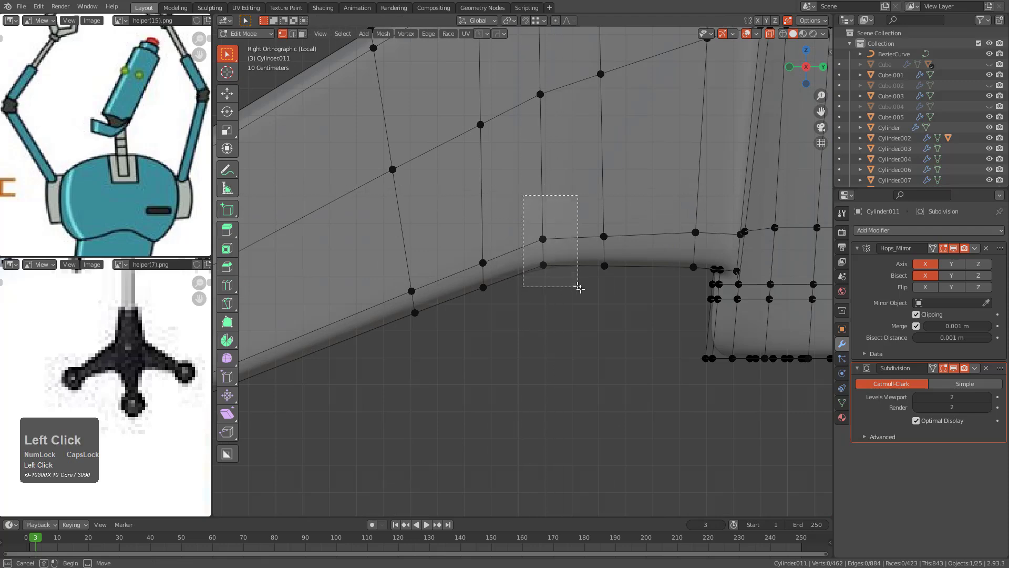
drag(571, 279, 573, 281)
key(g)
click(582, 294)
key(alt+a)
scroll(584, 248, down, 4)
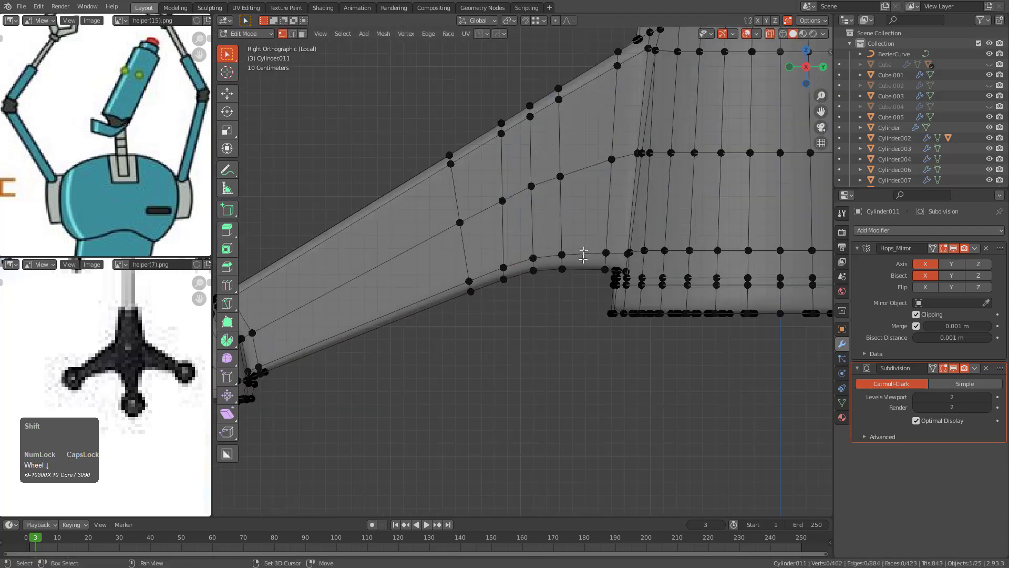
Step: Examine the leg's underside bend and overall smoothed shape in object mode
shift+middle_drag(584, 248, 583, 278)
scroll(551, 257, down, 2)
shift+middle_drag(522, 268, 538, 299)
key(Tab)
scroll(557, 273, down, 3)
scroll(537, 298, up, 4)
key(Tab)
scroll(567, 308, up, 2)
Step: Select the middle ring section around the base beside the leg joint and slide it to even the ring spacing
middle_drag(610, 273, 633, 264)
click(572, 264)
scroll(576, 264, down, 2)
ctrl+click(703, 282)
key(g)
key(g)
click(700, 289)
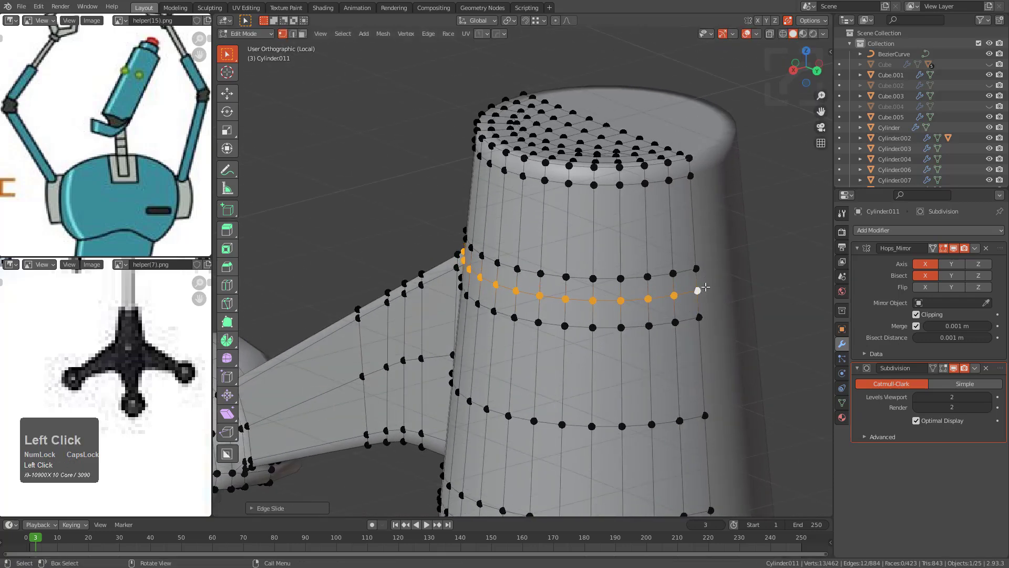
middle_drag(701, 288, 652, 276)
scroll(634, 269, up, 4)
key(g)
key(g)
click(574, 190)
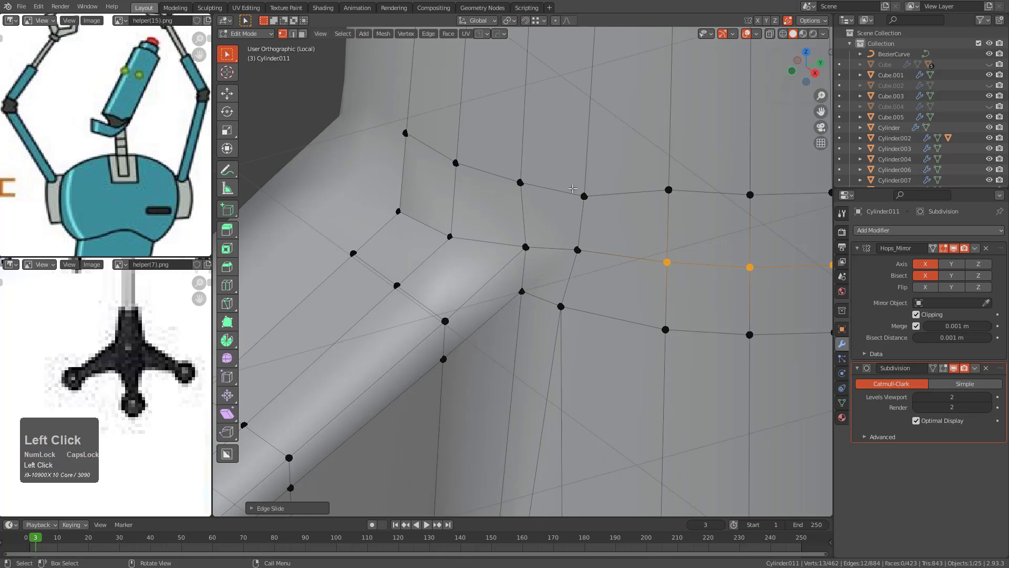
Step: Slide the middle-ring vertex beside the leg's upper corner along its edge
shift+click(578, 251)
key(g)
key(g)
click(576, 251)
Step: Slide the row of vertices crossing the leg's top face closer to the base to tighten the joint
middle_drag(576, 252, 518, 253)
scroll(456, 153, up, 1)
ctrl+click(512, 295)
key(g)
key(g)
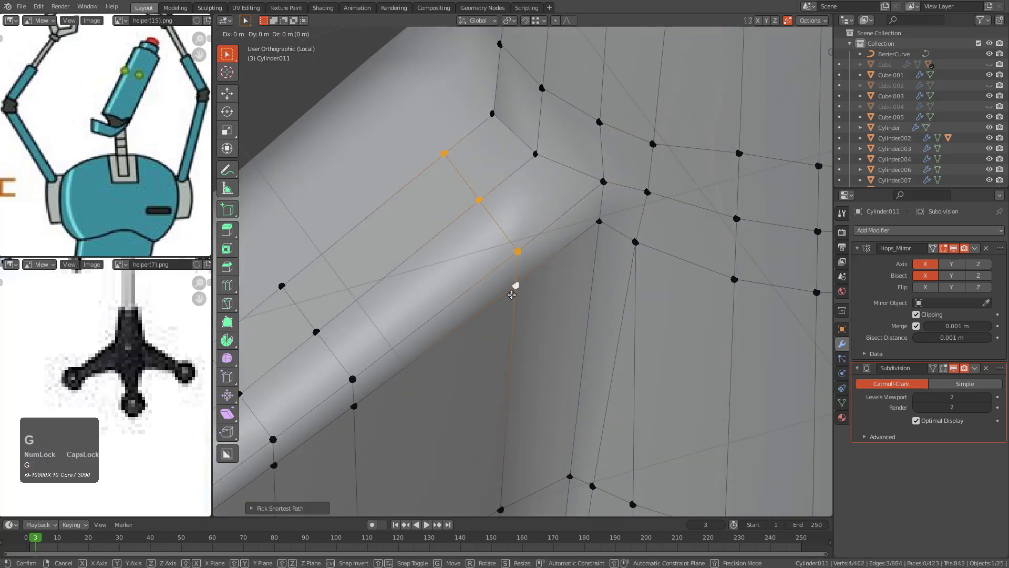
click(557, 254)
scroll(512, 300, down, 3)
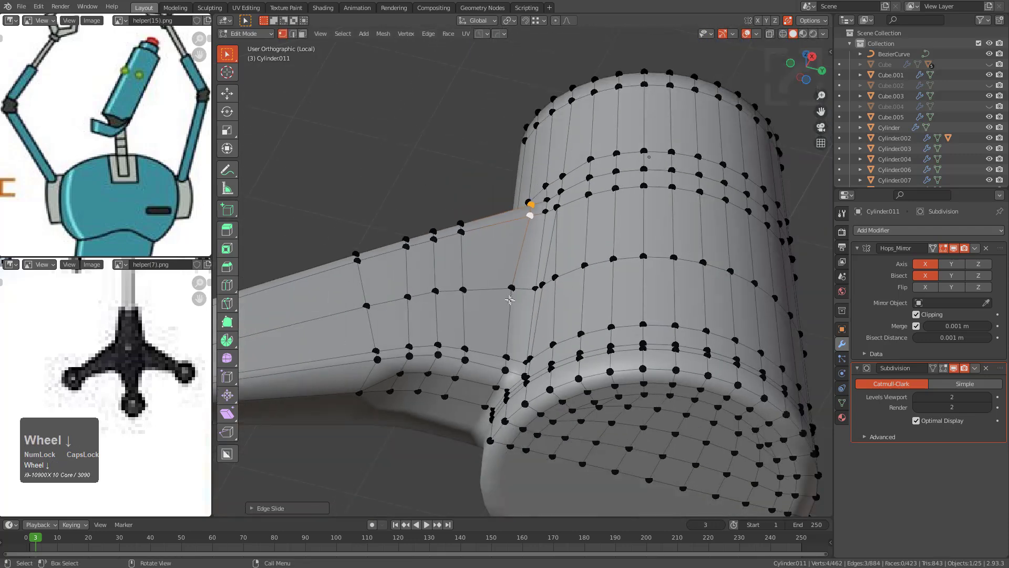
Step: Slide the lower vertical edge on the leg's side toward the base, and adjust its bottom vertex along its edge
scroll(513, 322, up, 2)
ctrl+click(500, 390)
key(g)
key(g)
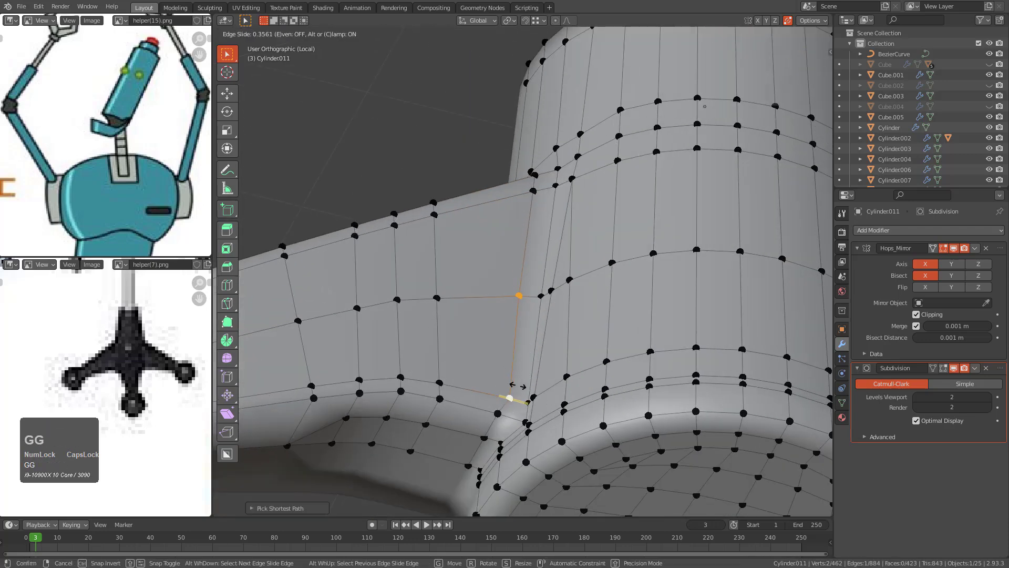
click(520, 384)
click(511, 399)
key(g)
key(g)
click(507, 398)
Step: Leave edit mode and examine the whole smoothed leg and base against the stand's reference image
key(Tab)
scroll(507, 368, down, 3)
middle_drag(509, 310, 308, 331)
scroll(563, 367, down, 3)
scroll(105, 366, down, 2)
middle_click(107, 366)
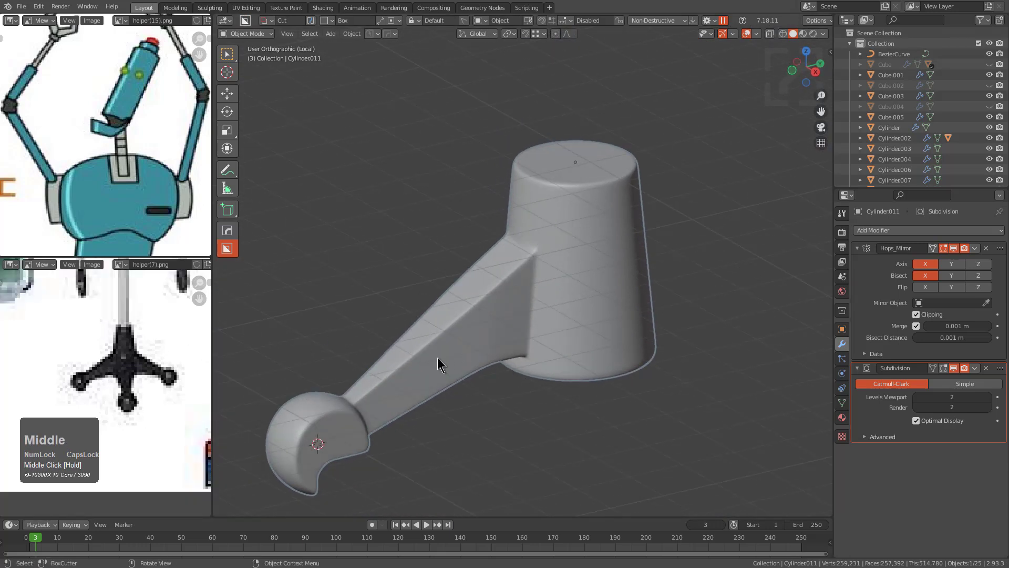
Step: Examine the smoothed leg and base from above and from an angle, with and without the mesh wireframe shown
scroll(439, 363, down, 2)
key(KP_8)
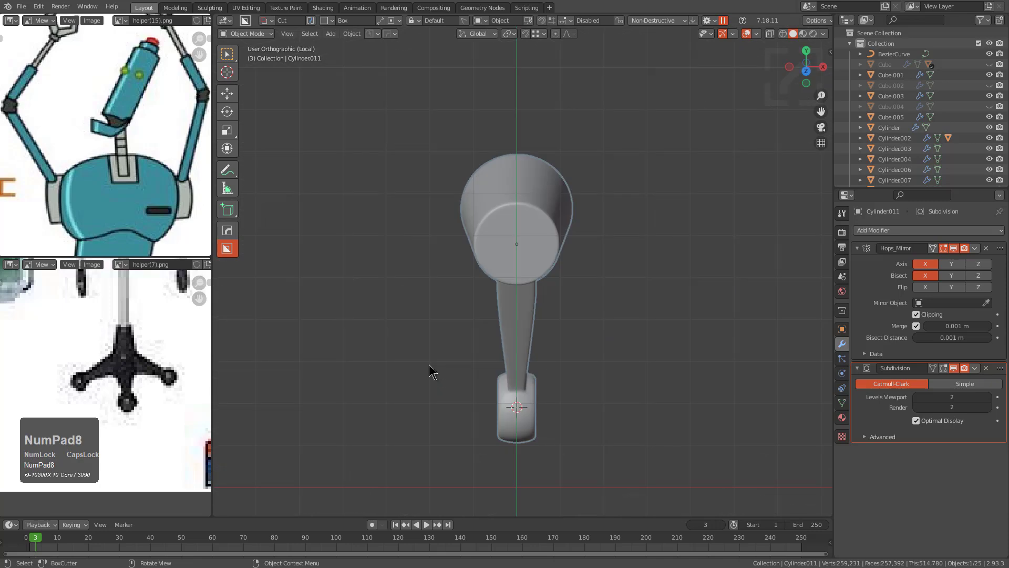
key(KP_7)
ctrl+middle_drag(541, 282, 480, 305)
key(Tab)
scroll(537, 305, down, 2)
key(Tab)
key(KP_7)
key(Tab)
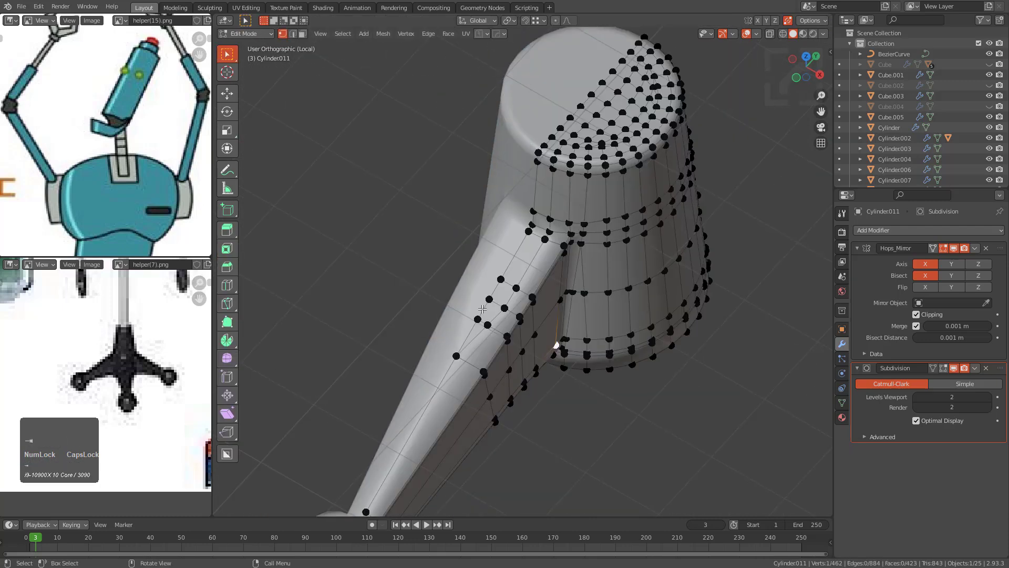
Step: Hide the outer ring of faces on the base's top cap and delete the connected faces inside it
key(KP_7)
scroll(532, 375, up, 2)
scroll(521, 274, up, 2)
key(2)
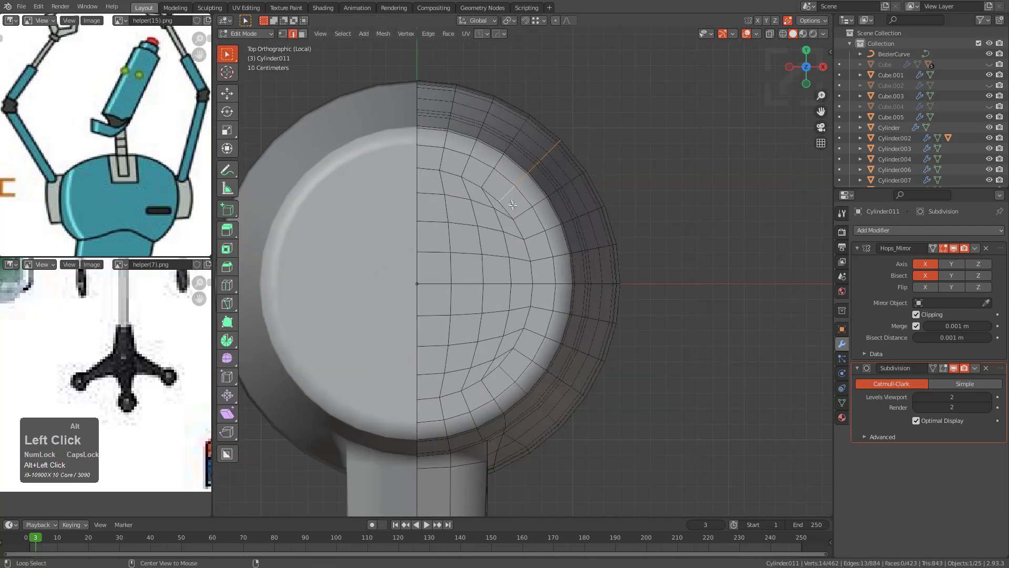
alt+click(509, 199)
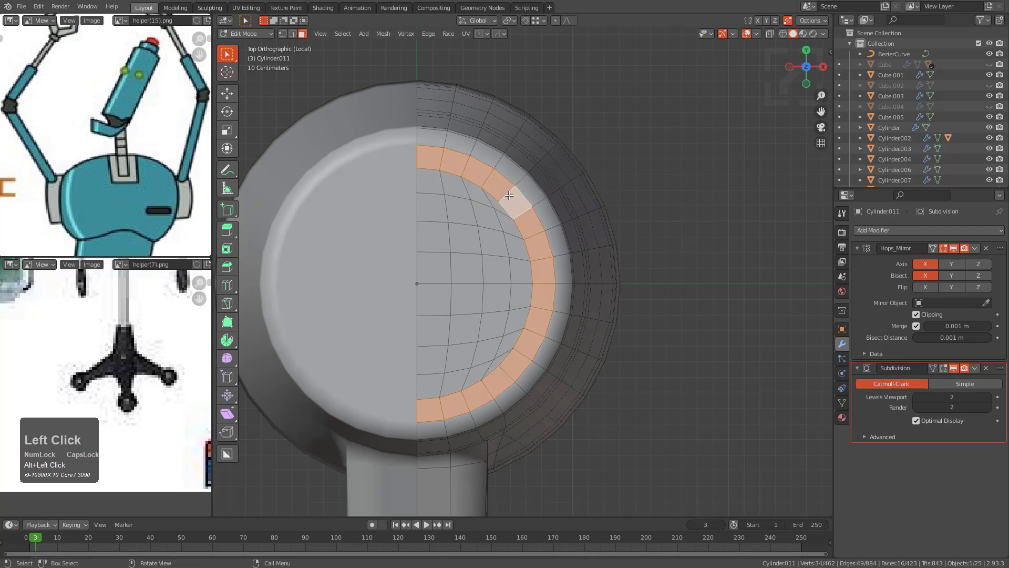
key(h)
key(l)
key(x)
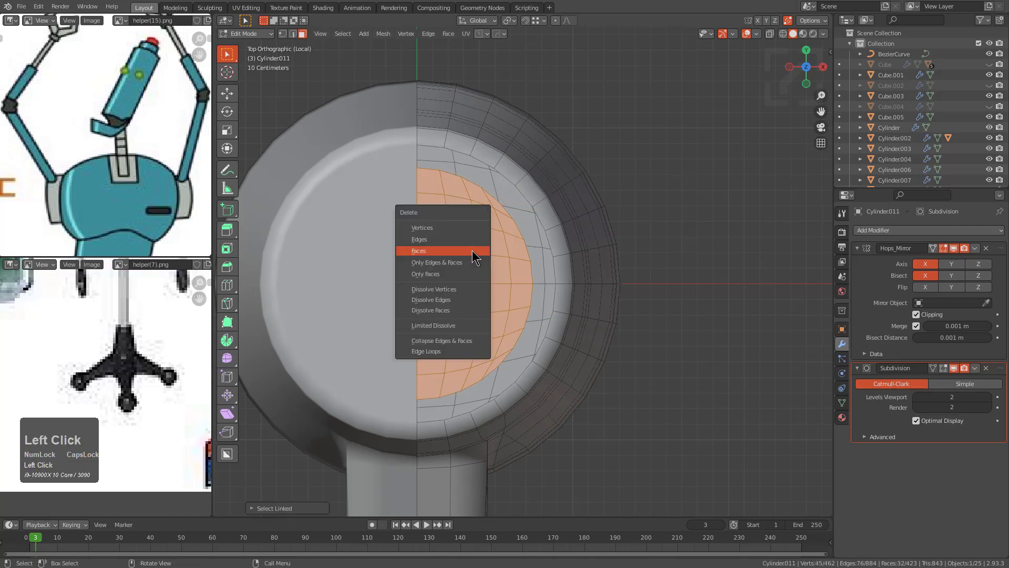
click(466, 250)
Step: Hide the outer ring of faces on the base's underside cap and delete the connected faces inside it
middle_drag(466, 250, 525, 266)
scroll(480, 415, down, 2)
middle_drag(480, 415, 500, 303)
scroll(500, 303, up, 2)
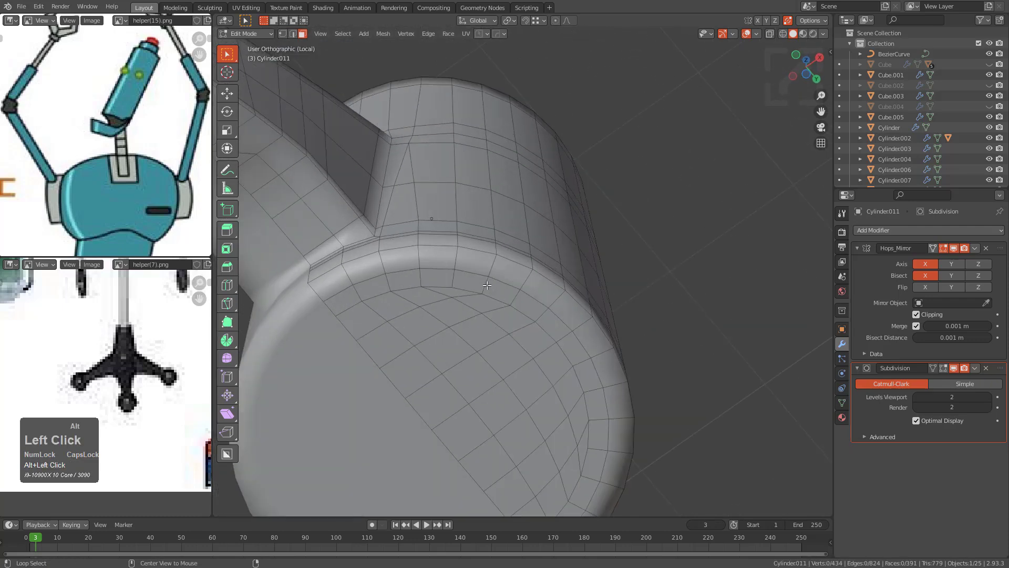
alt+click(488, 285)
key(h)
key(l)
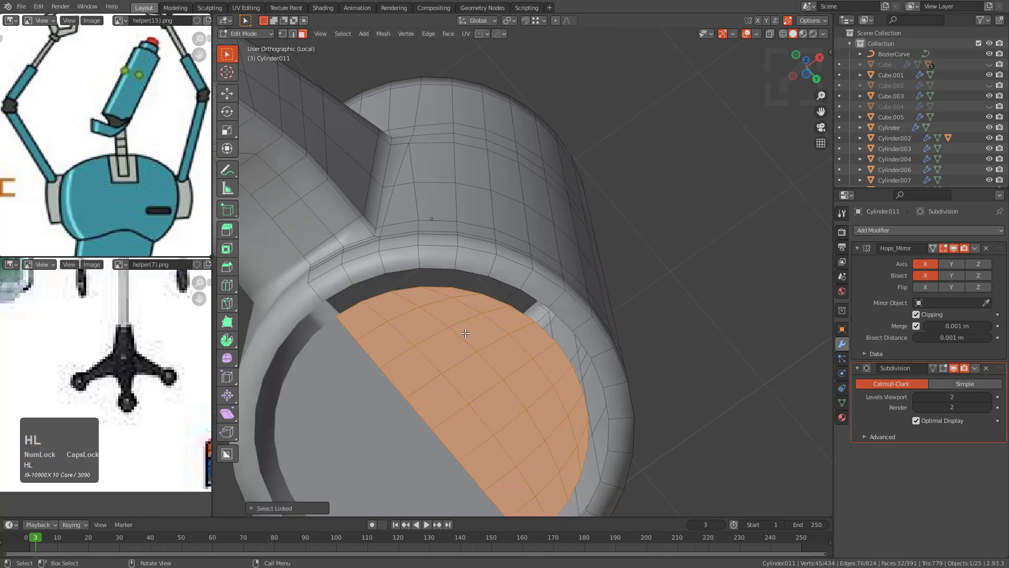
key(x)
click(467, 334)
Step: Reveal the hidden rings, rip the base along its diagonal edge loop, and delete everything but the section attached to the leg
scroll(462, 326, down, 3)
key(KP_7)
alt+click(462, 330)
key(alt+a)
scroll(517, 362, up, 2)
key(KP_2)
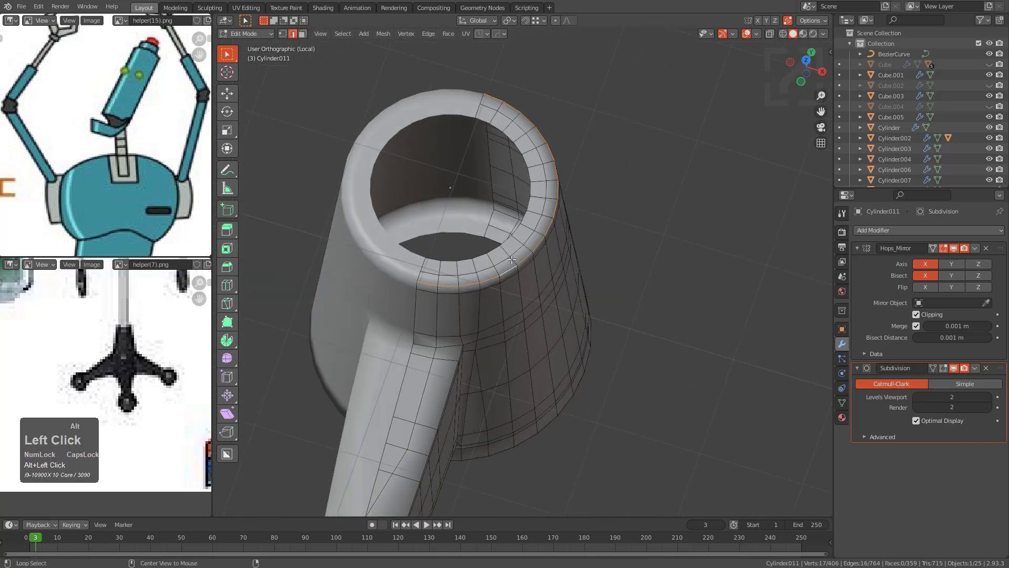
key(v)
key(alt+a)
key(l)
key(x)
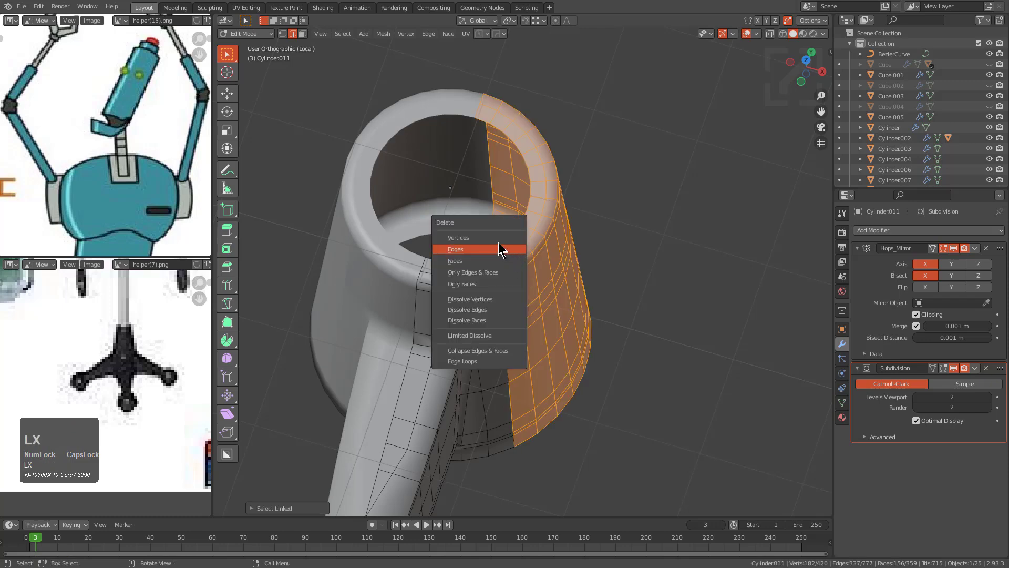
click(501, 254)
key(Tab)
Step: Repeat the leg section around the Z axis with a HardOps radial array of 4 segments
middle_drag(500, 252, 518, 323)
key(q)
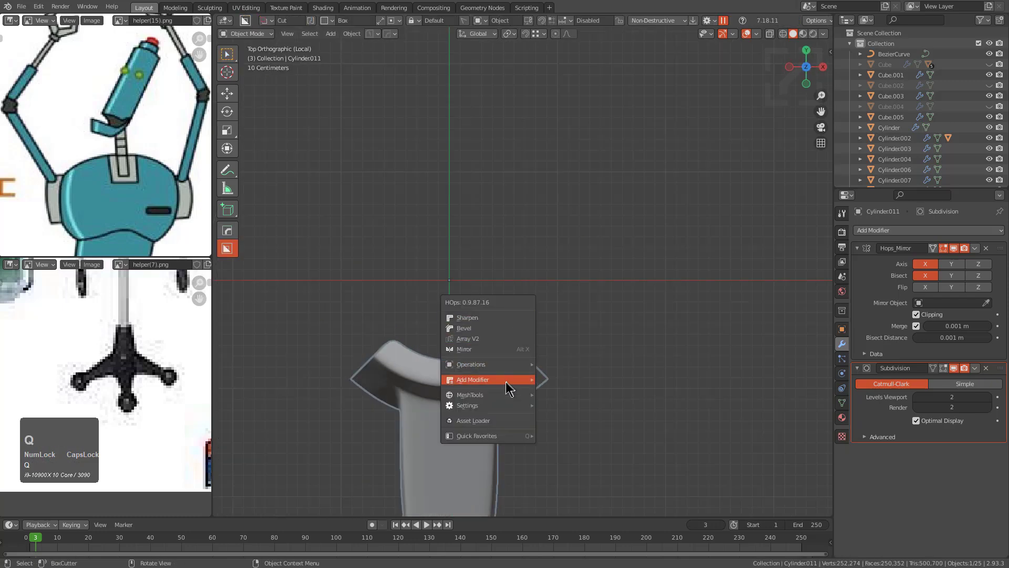
mouse_move(505, 402)
click(581, 445)
scroll(581, 446, down, 4)
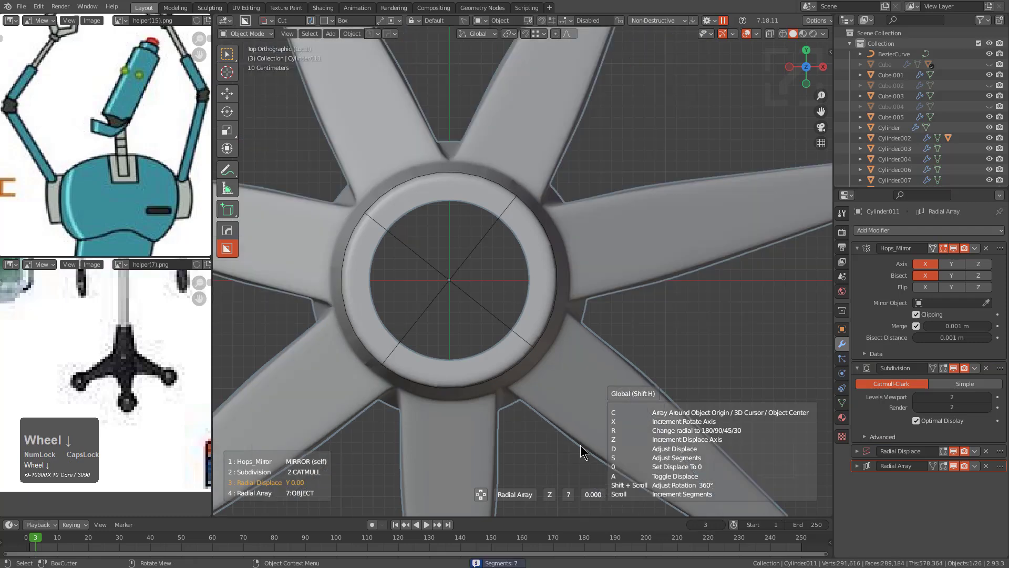
click(581, 444)
Step: Add a Weld modifier with a 0.0051 m distance to the legs, and place the Subdivision modifier last in the stack
middle_drag(546, 423, 534, 366)
key(q)
mouse_move(513, 348)
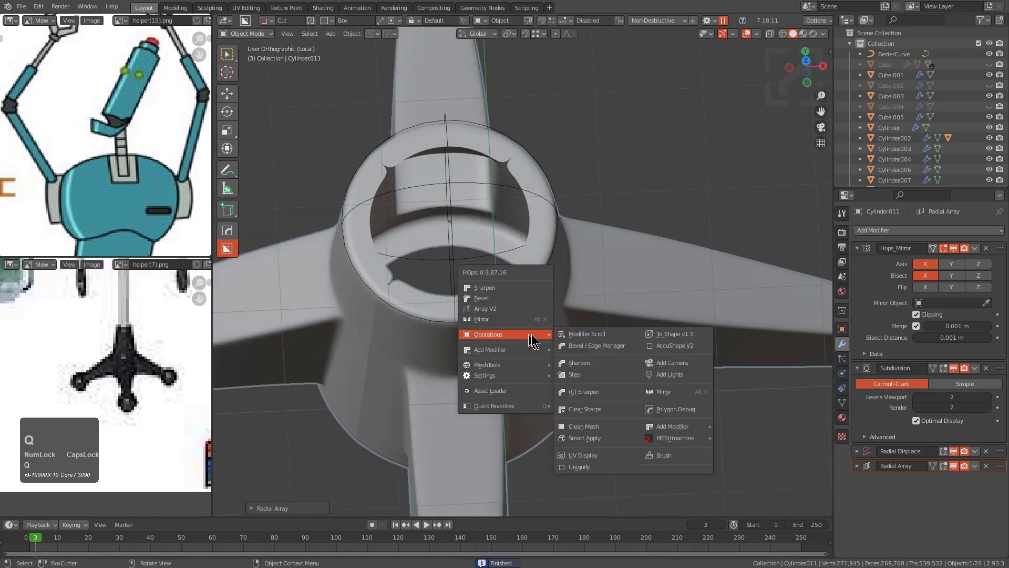
click(668, 372)
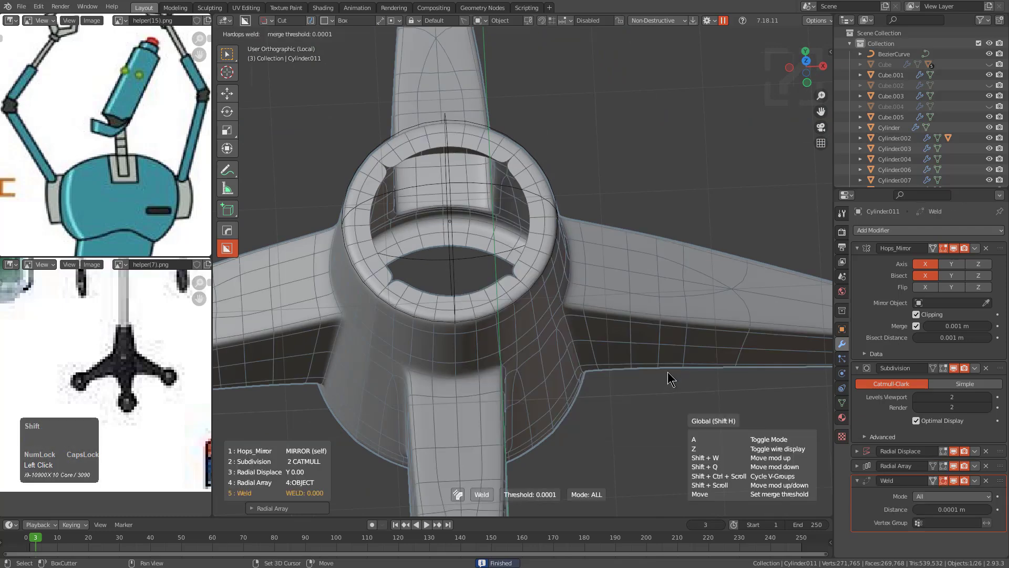
click(668, 372)
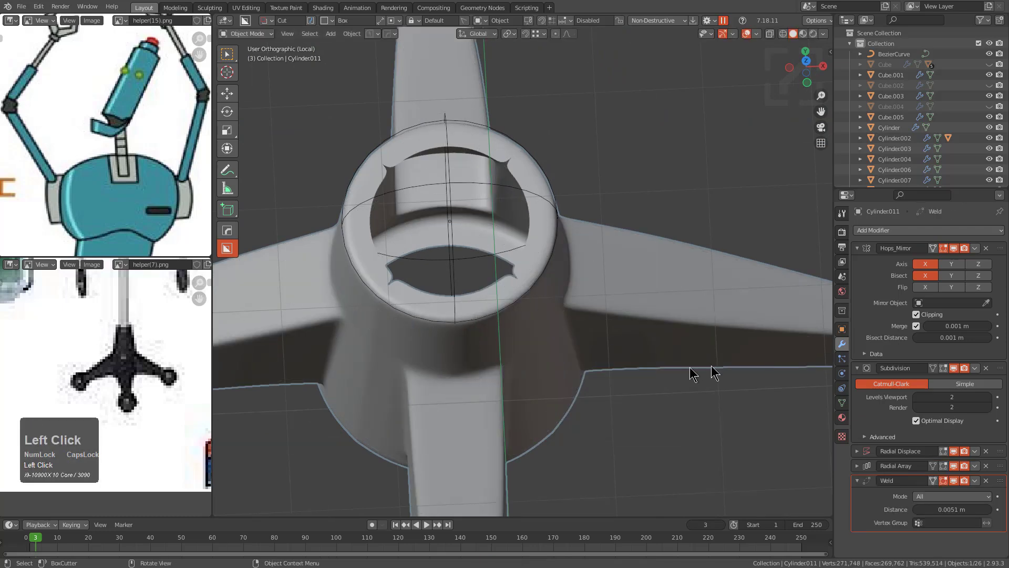
drag(1000, 368, 973, 489)
middle_drag(577, 360, 489, 261)
key(1)
click(478, 164)
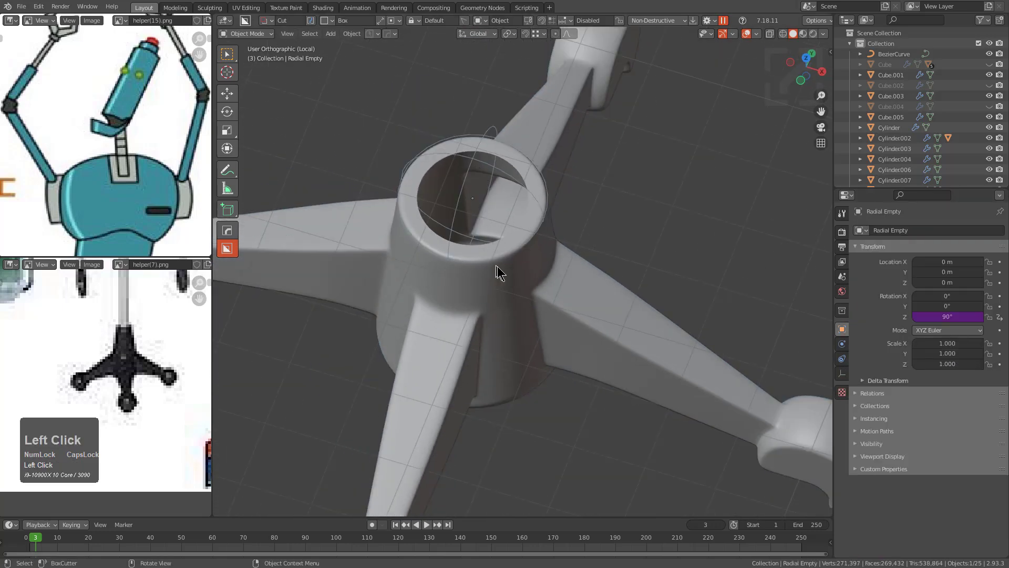
Step: Apply the legs' Hops_Mirror, Radial Array and Weld modifiers, and remove the Radial Displace modifier
click(888, 284)
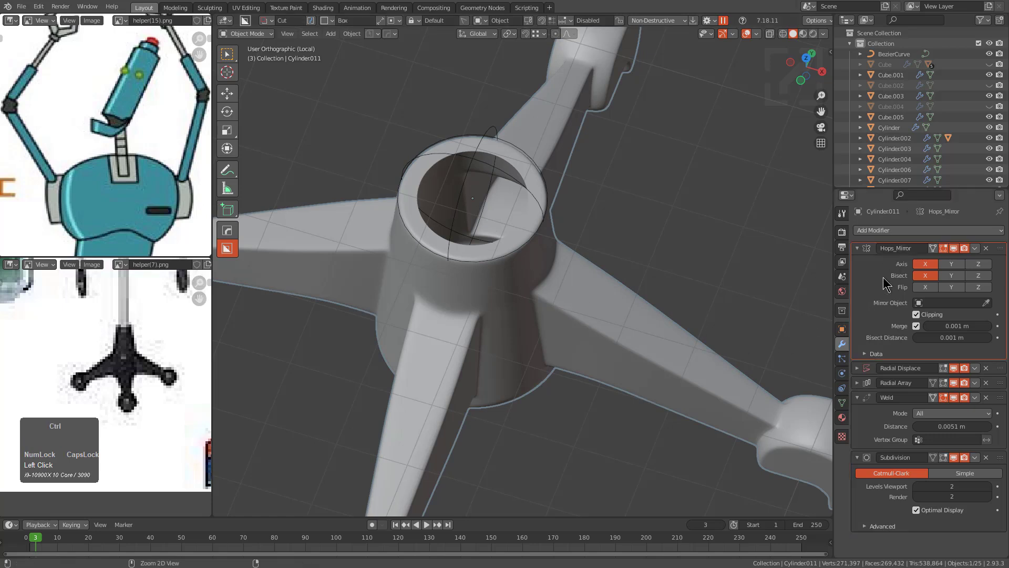
key(ctrl+a)
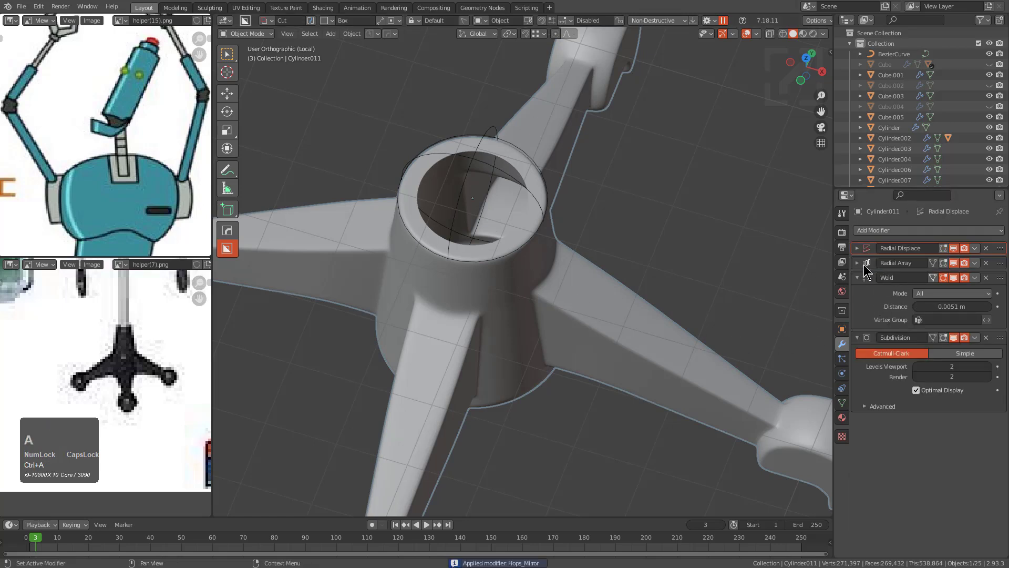
click(987, 248)
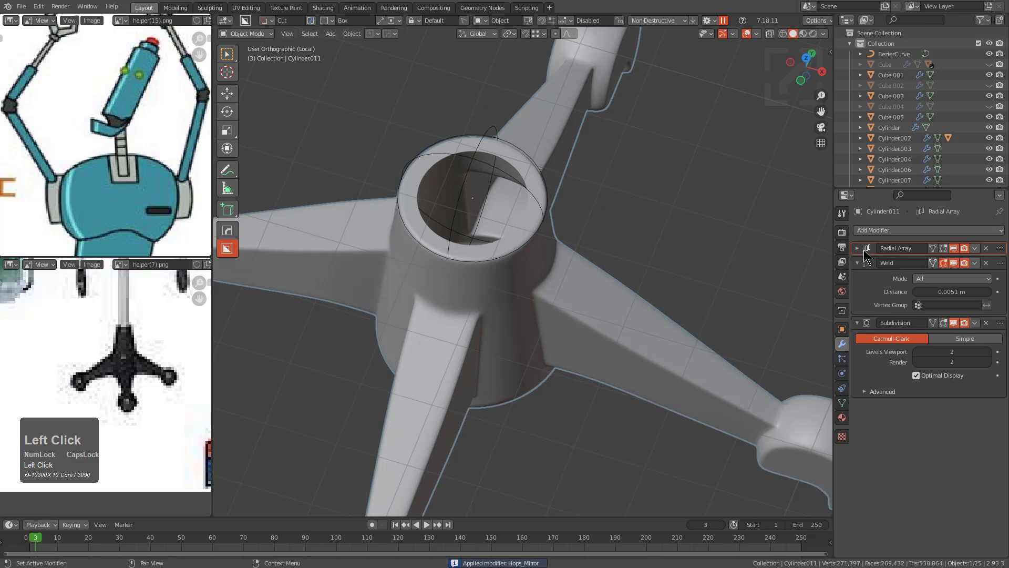
key(ctrl+a)
key(ctrl+a)
Step: Grid-fill the open hole on top of the base with a span of 8 and adjust the offset to align the grid
key(Tab)
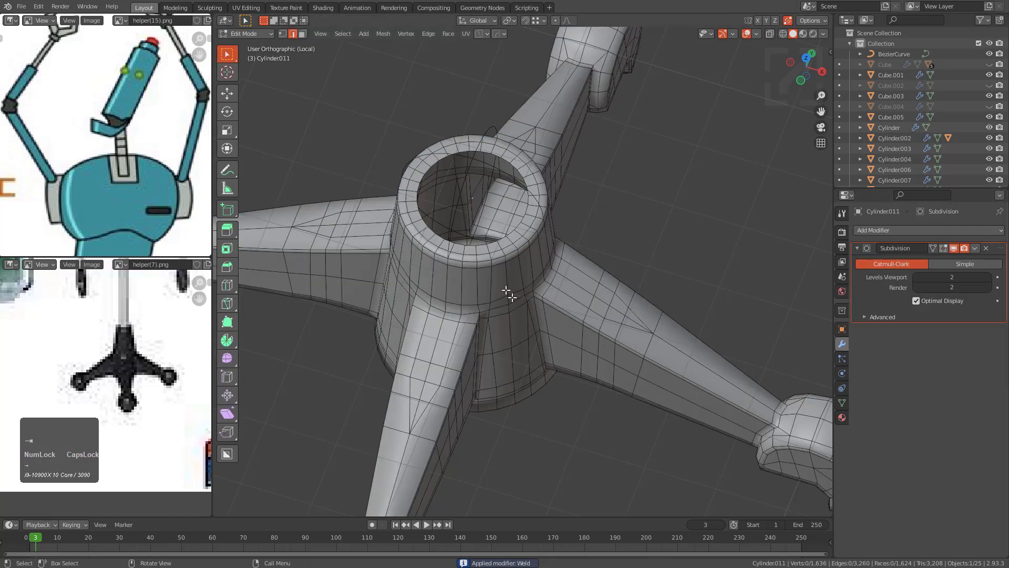
alt+middle_drag(516, 300, 500, 220)
key(1)
scroll(499, 217, up, 1)
alt+click(496, 219)
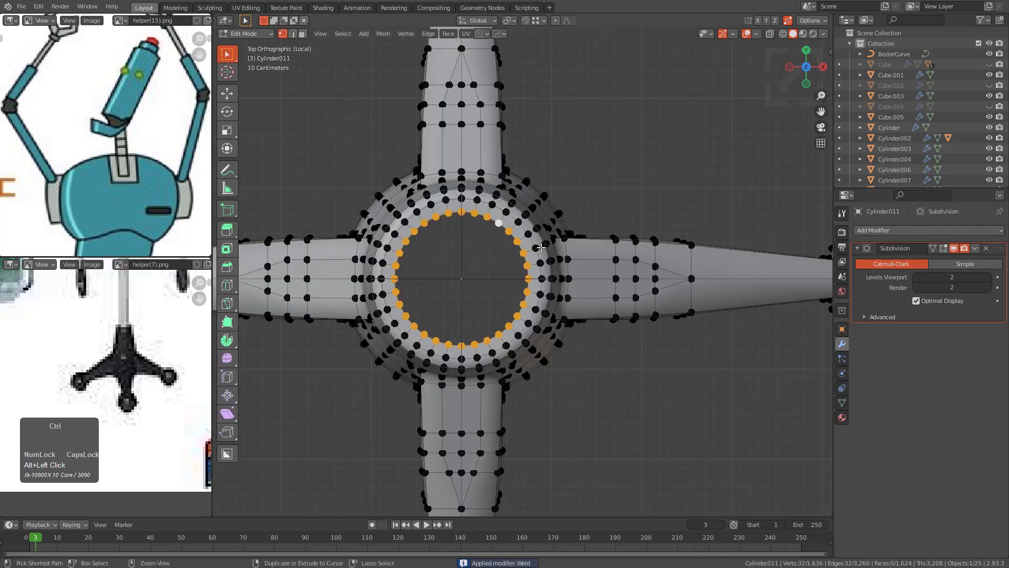
key(ctrl+f)
click(543, 253)
scroll(543, 252, down, 1)
middle_drag(568, 349, 572, 337)
scroll(572, 337, up, 2)
key(F9)
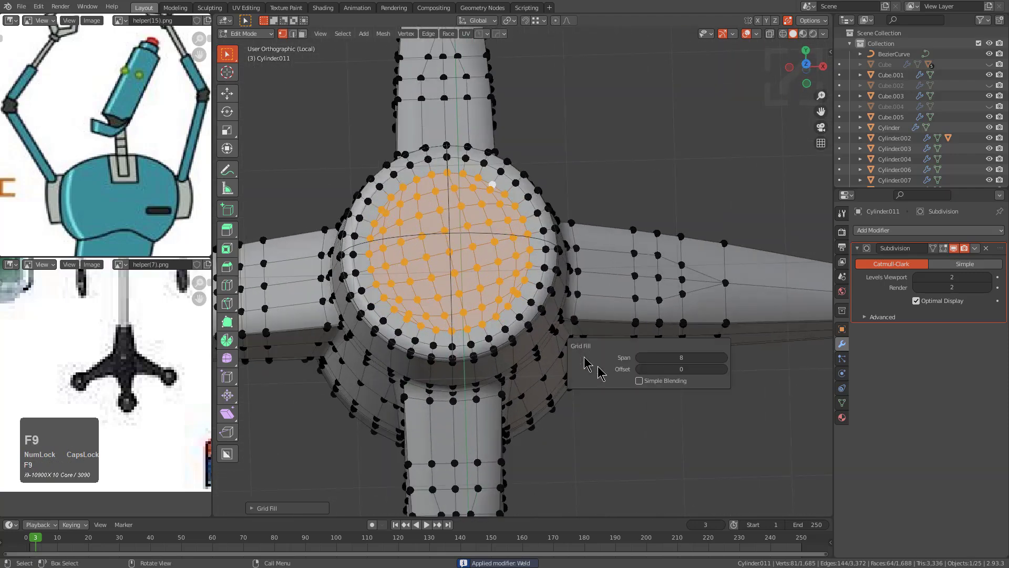
ctrl+scroll(669, 370, down, 1)
ctrl+scroll(668, 370, up, 2)
Step: Grid-fill the open hole on the base's underside with a span of 8, align its offset, and leave edit mode
middle_drag(494, 414, 466, 230)
alt+click(459, 232)
key(F9)
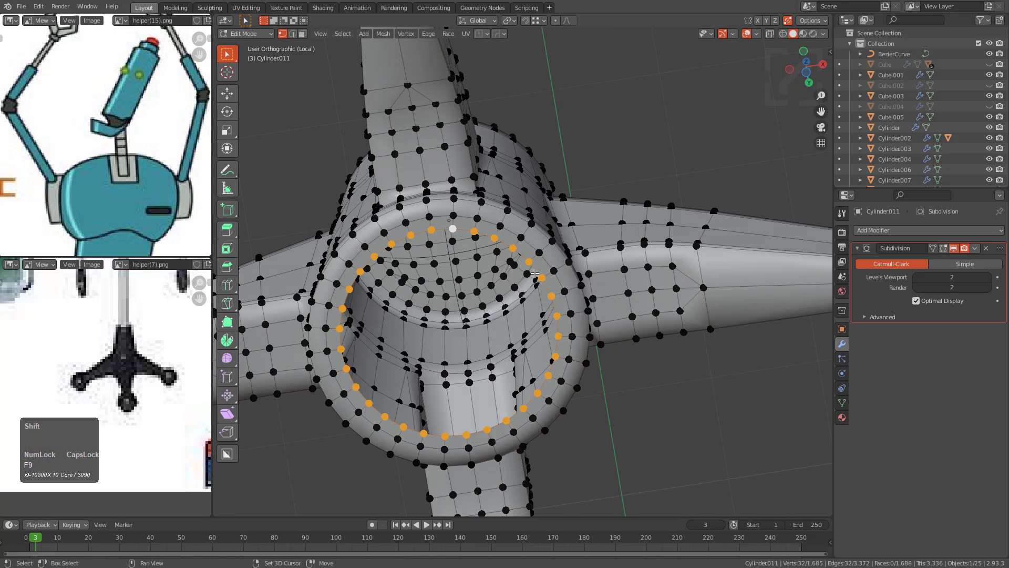
key(shift+r)
key(F9)
scroll(557, 253, down, 3)
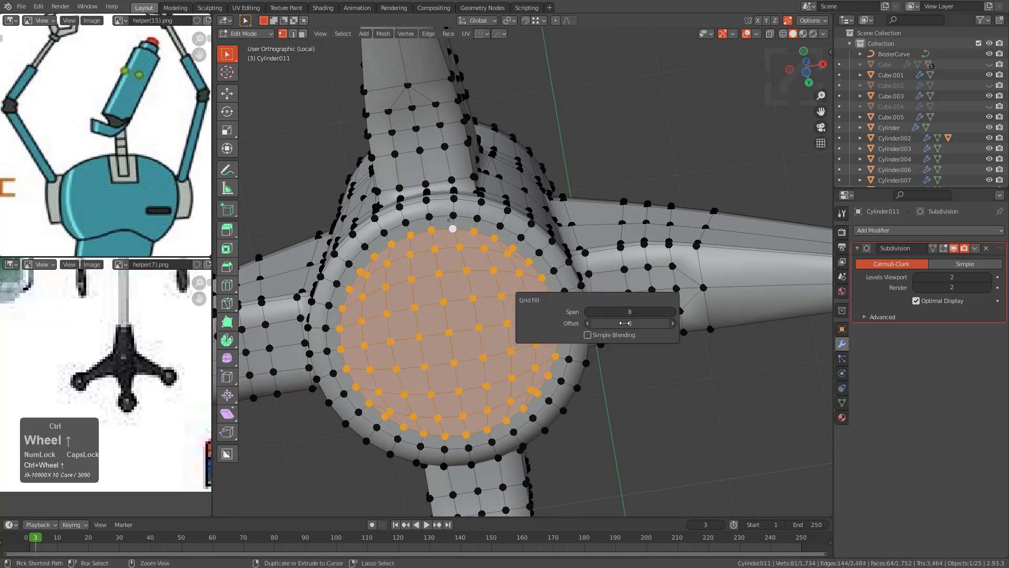
key(Tab)
Step: Hide the leftover Radial Empty and exit local view to show the whole robot
scroll(527, 182, down, 3)
scroll(525, 175, down, 3)
mouse_move(526, 176)
middle_down()
mouse_move(457, 323)
mouse_move(510, 168)
middle_up()
click(509, 172)
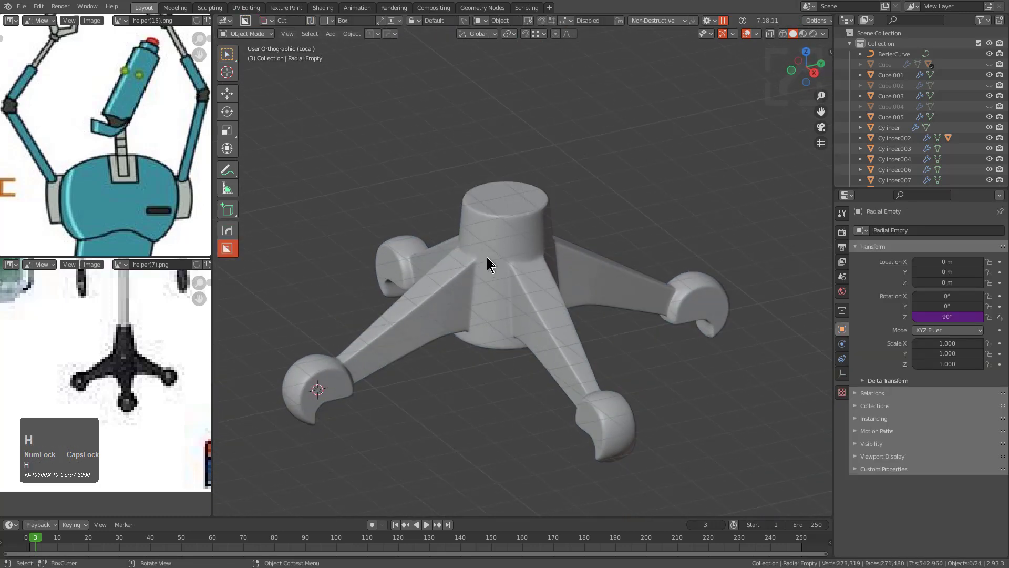
key(KP_Divide)
Step: Compare the whole robot's waist and stand proportions with both reference images
scroll(499, 311, down, 6)
shift+middle_drag(500, 313, 570, 311)
scroll(545, 323, down, 3)
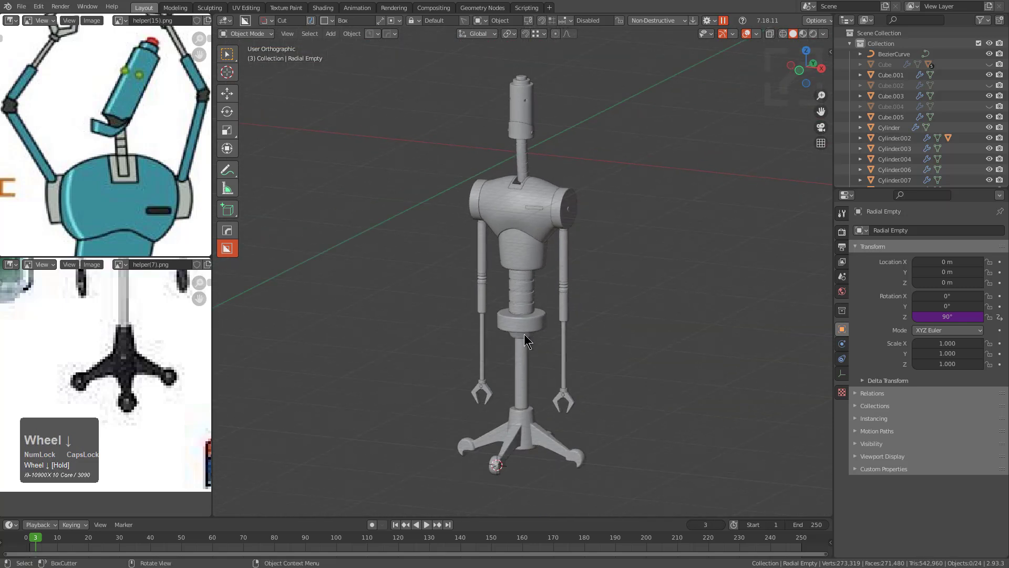
middle_drag(544, 346, 546, 348)
scroll(138, 174, down, 2)
middle_drag(141, 226, 149, 192)
scroll(177, 197, up, 2)
scroll(126, 289, down, 3)
middle_drag(127, 292, 143, 351)
scroll(174, 329, up, 2)
shift+middle_drag(482, 333, 475, 348)
scroll(474, 348, up, 1)
middle_drag(80, 341, 103, 373)
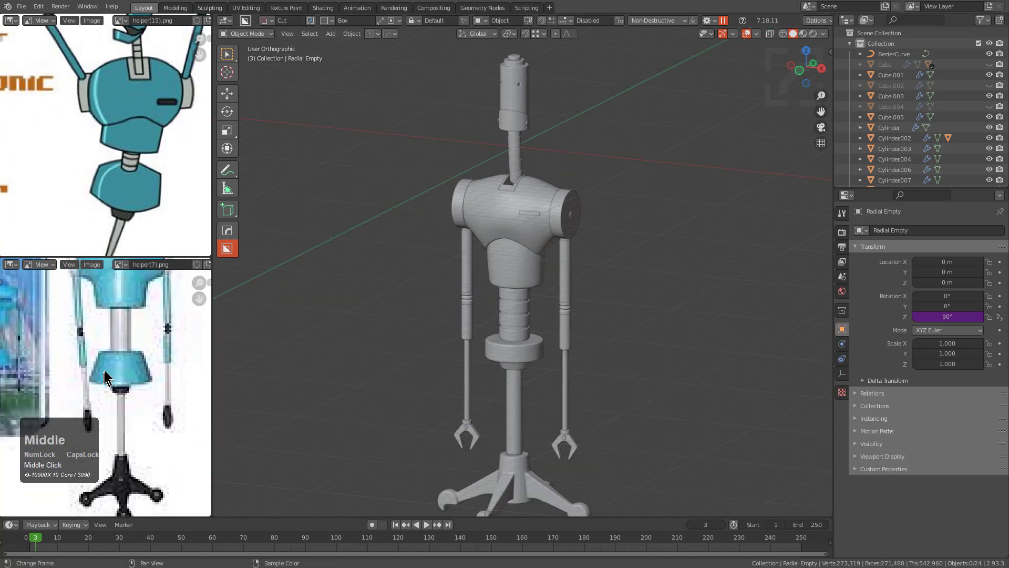
scroll(531, 363, up, 1)
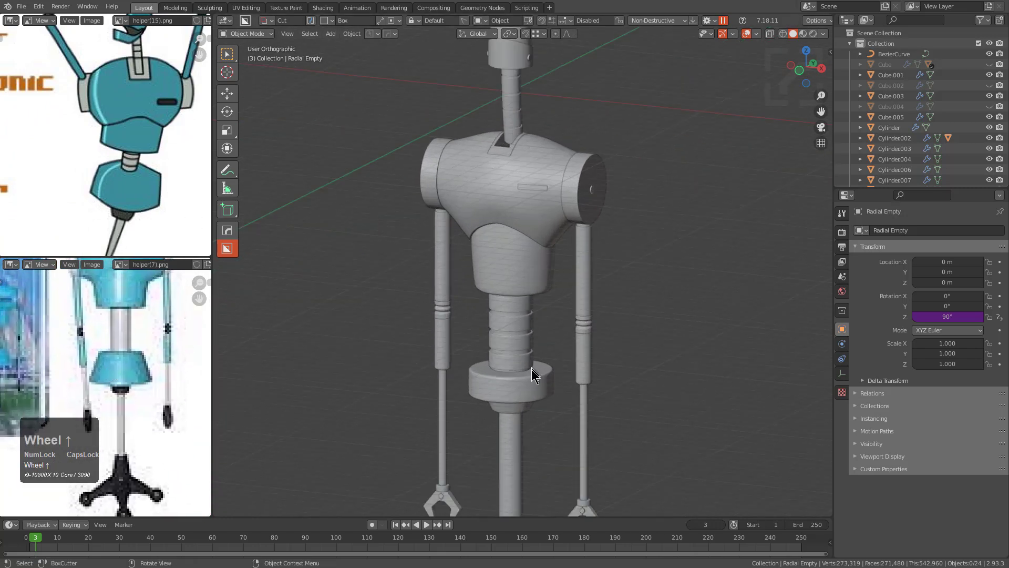
Step: Dissolve the three intermediate horizontal edge loops around the side of the waist disc
click(525, 385)
key(KP_Decimal)
alt+middle_drag(538, 341, 559, 327)
key(Tab)
key(alt+z)
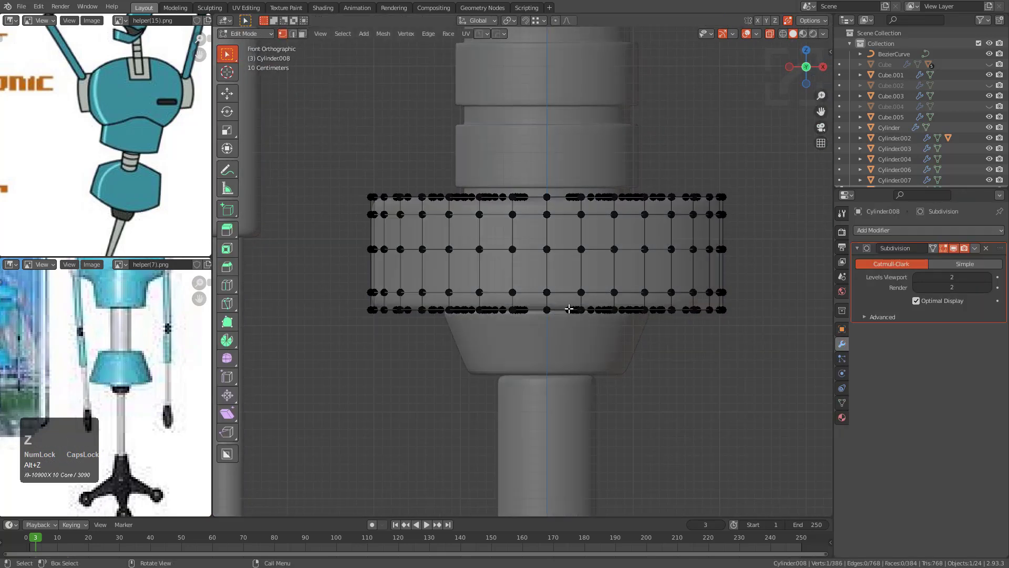
key(2)
scroll(566, 301, up, 1)
alt+click(576, 245)
key(ctrl+x)
alt+click(576, 245)
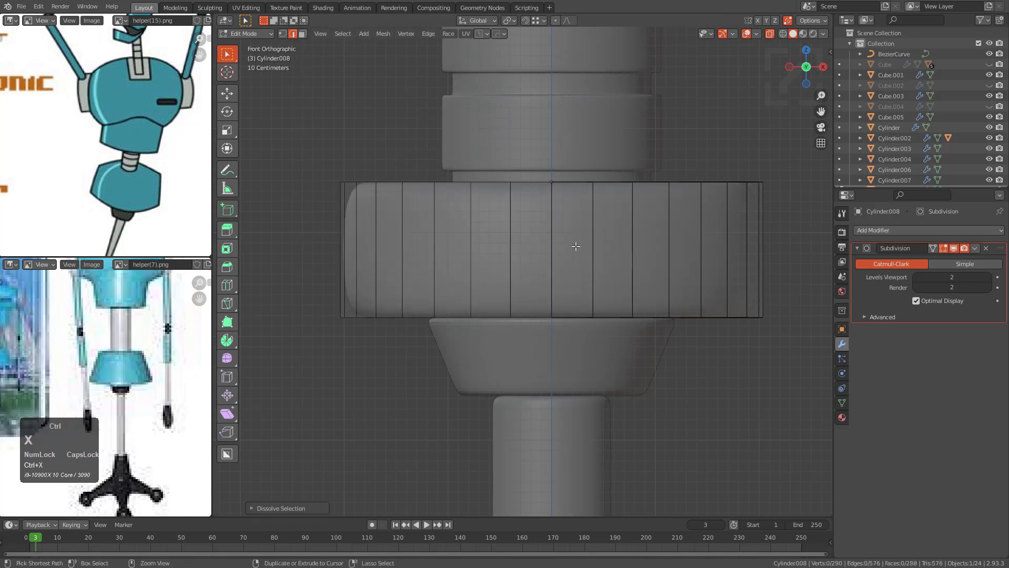
key(ctrl+x)
key(1)
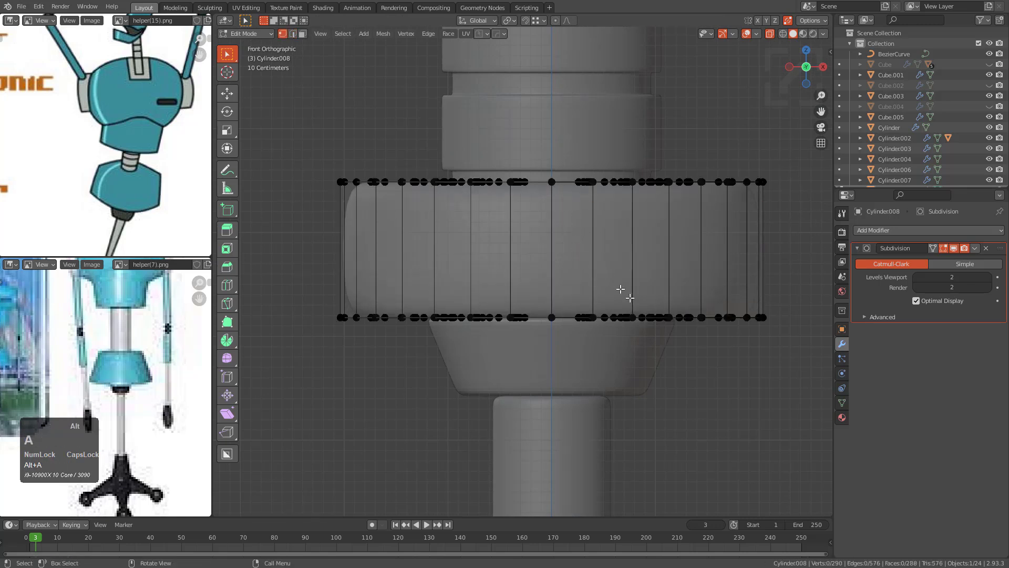
Step: Scale up the waist disc's bottom ring of vertices to flare the shape outward, and leave edit mode
scroll(631, 298, down, 2)
drag(716, 282, 371, 347)
key(s)
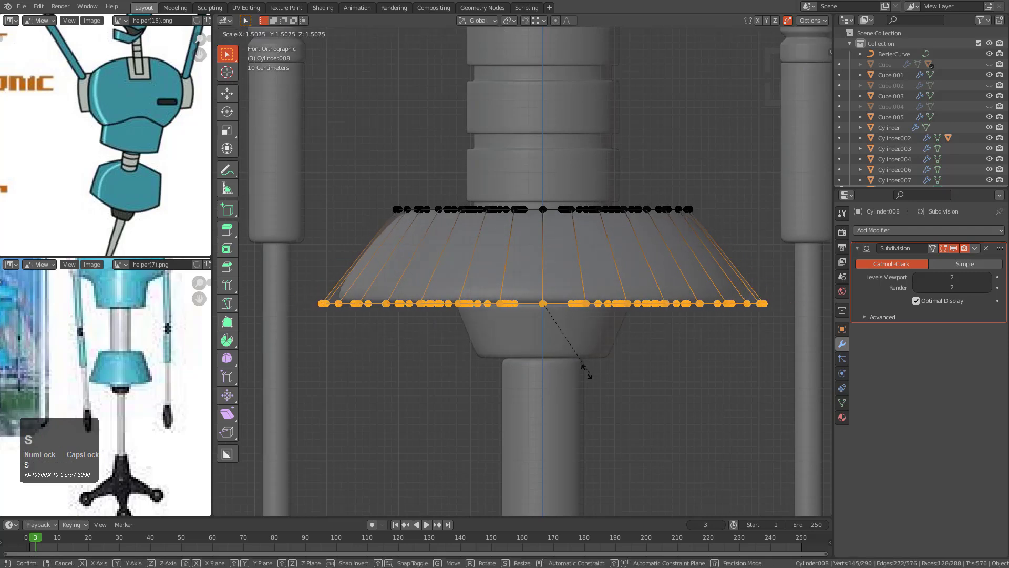
click(581, 361)
scroll(579, 368, down, 1)
scroll(580, 368, down, 3)
key(Tab)
Step: Move the collar, pole and leg base together down the Z axis, leaving room below the waist piece
scroll(548, 345, up, 1)
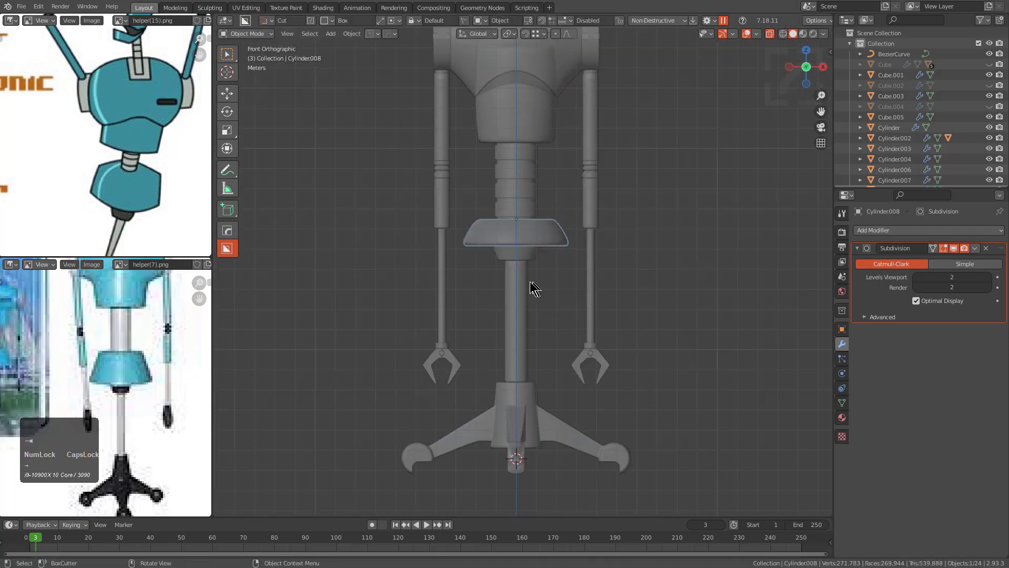
click(514, 311)
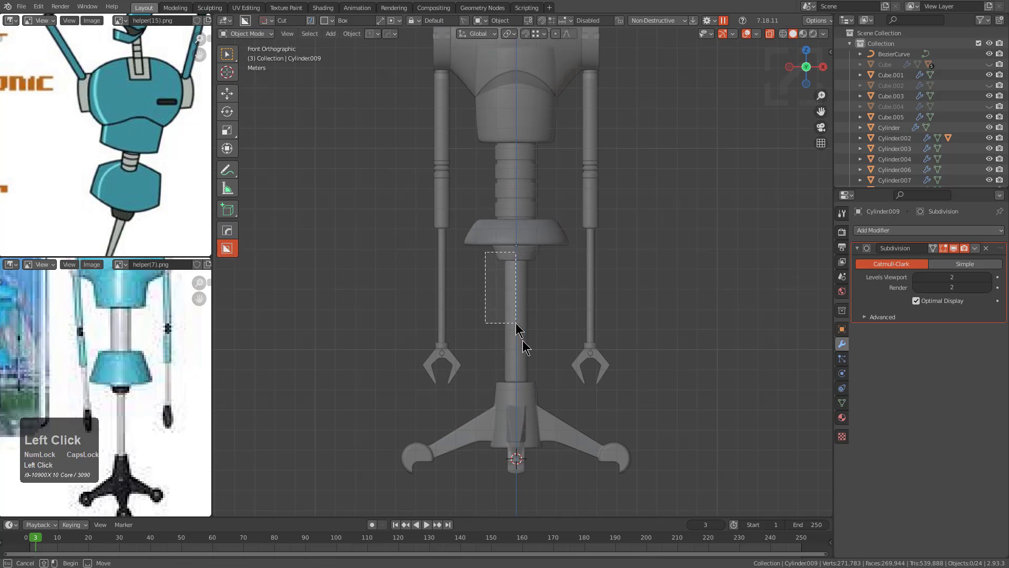
key(g)
key(z)
click(546, 374)
key(g)
key(z)
click(539, 321)
Step: Move the waist disc's bottom ring of vertices down about 0.7 m along Z to make the piece taller, leaving edit mode
click(534, 256)
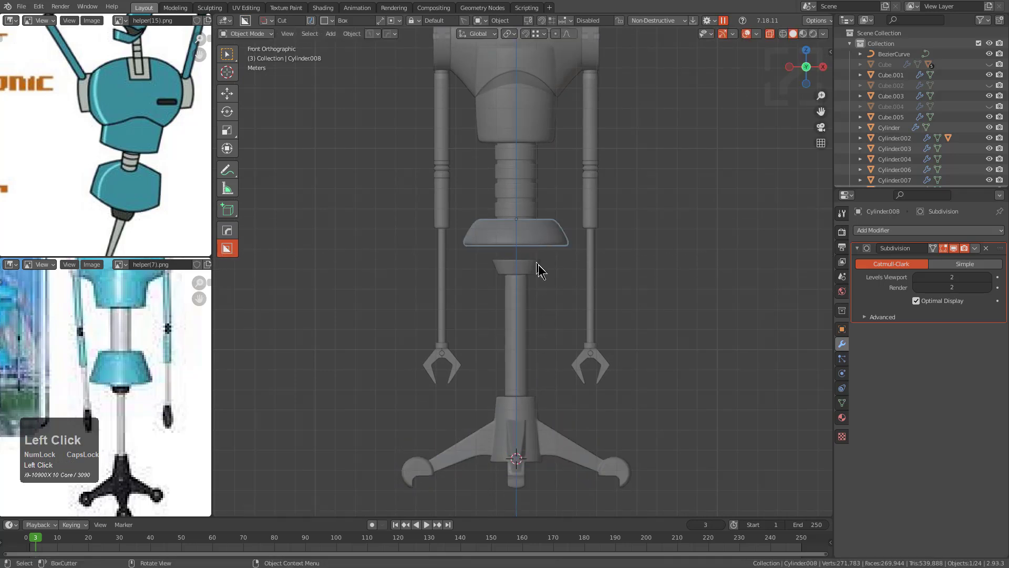
key(Tab)
scroll(534, 261, up, 3)
key(g)
key(z)
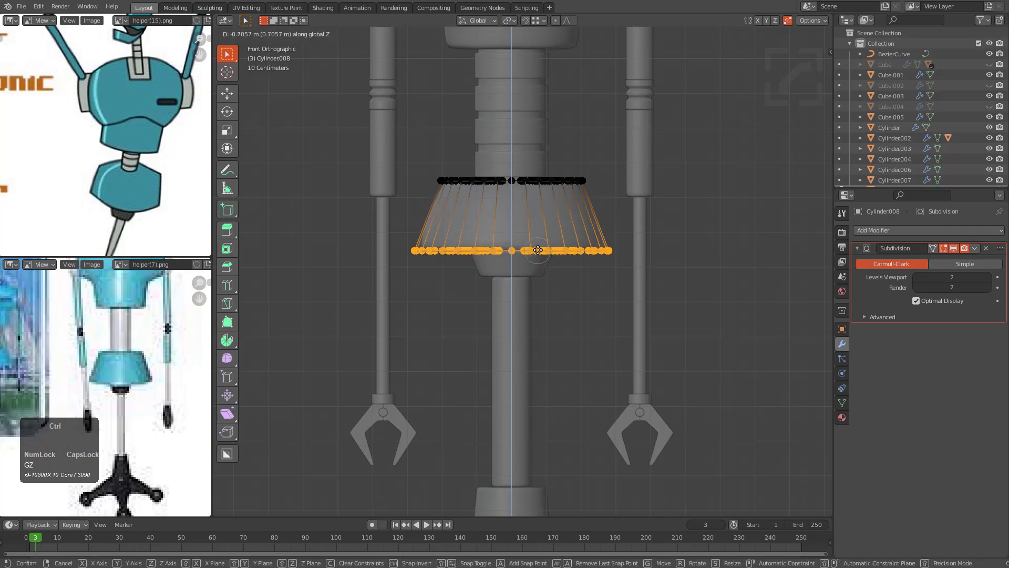
click(538, 247)
key(Tab)
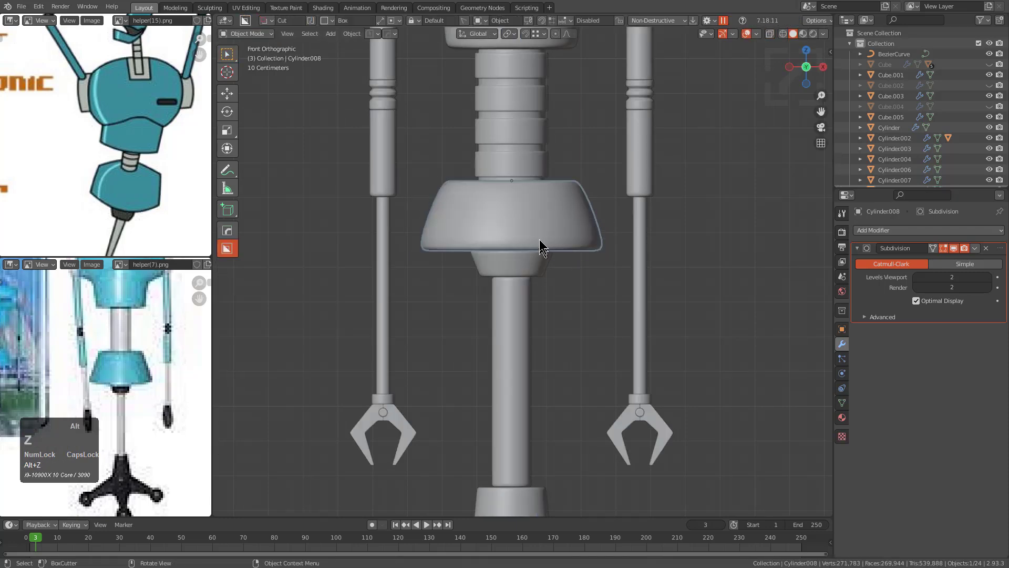
Step: Add two supporting edge loops to the waist piece, one close to its bottom edge and one close to its top edge
key(Tab)
scroll(534, 262, up, 2)
scroll(533, 263, up, 3)
key(ctrl+r)
click(500, 251)
click(501, 332)
key(ctrl+r)
click(500, 246)
click(500, 173)
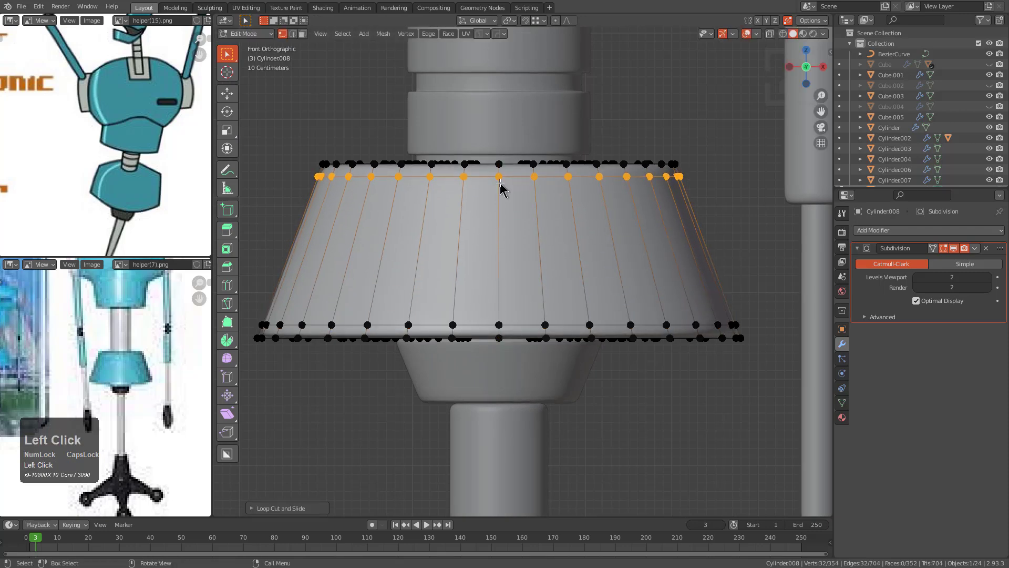
Step: Insert one more edge loop around the middle of the waist piece's side, then leave edit mode and deselect everything
key(Tab)
scroll(504, 246, down, 2)
key(Tab)
key(ctrl+r)
click(513, 246)
click(531, 245)
key(Tab)
scroll(537, 273, down, 7)
key(alt+a)
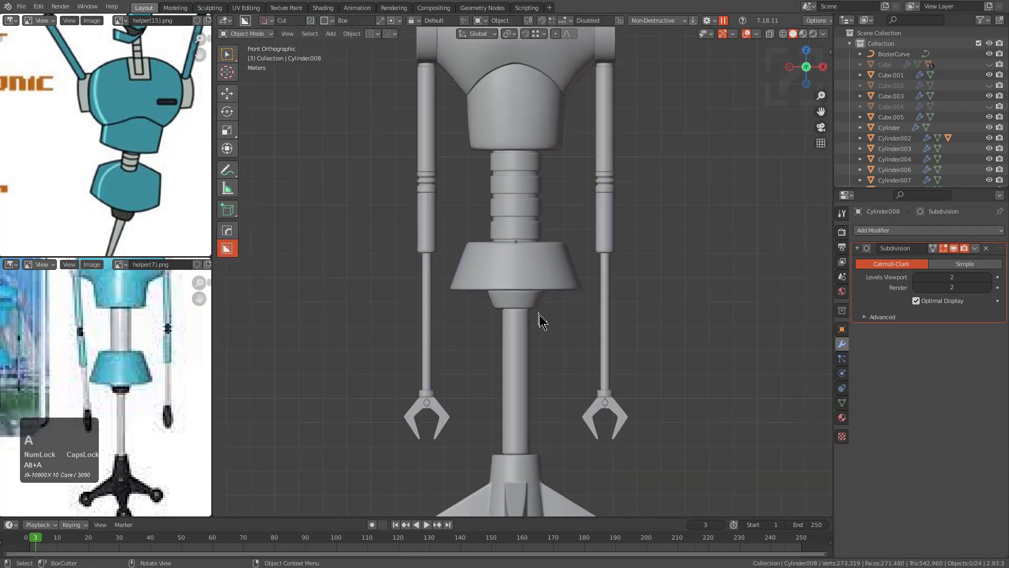
Step: Compare the whole robot's waist, stand and arm proportions with the full-body reference image in perspective and front view
shift+scroll(549, 273, down, 2)
scroll(560, 350, down, 2)
middle_drag(560, 350, 546, 327)
scroll(561, 184, up, 2)
key(KP_1)
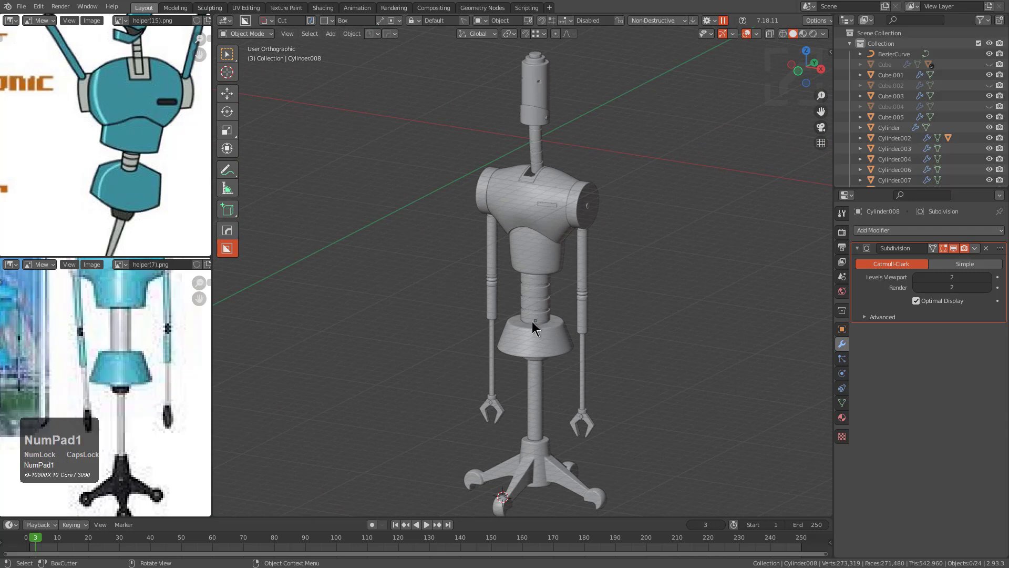
key(KP_5)
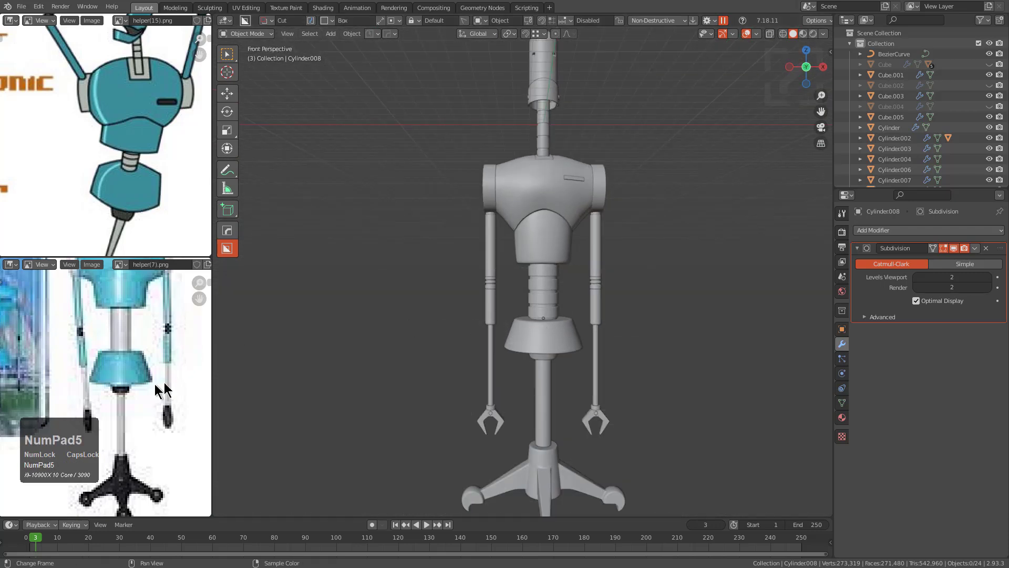
scroll(103, 405, up, 1)
middle_drag(118, 378, 121, 400)
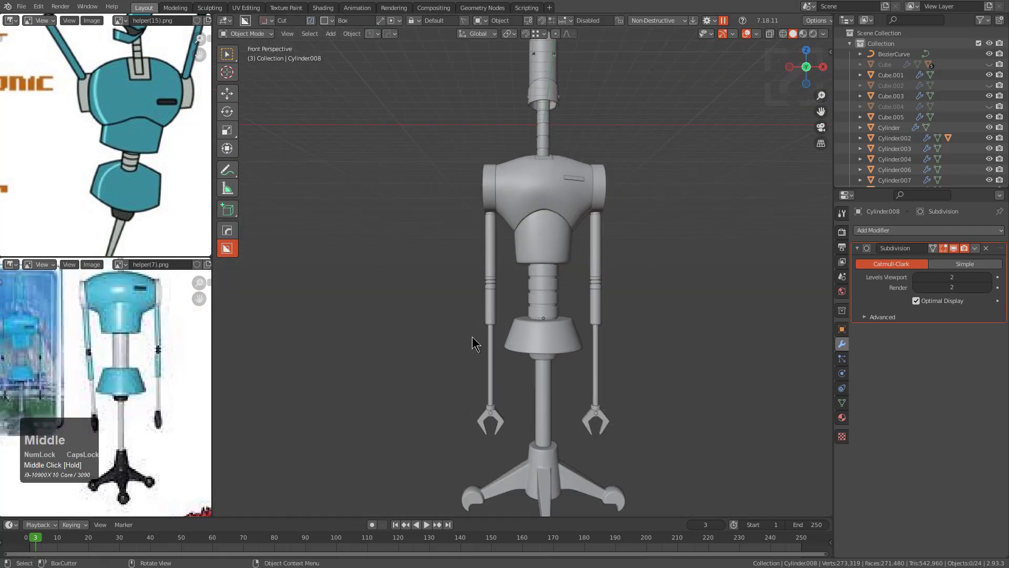
key(KP_5)
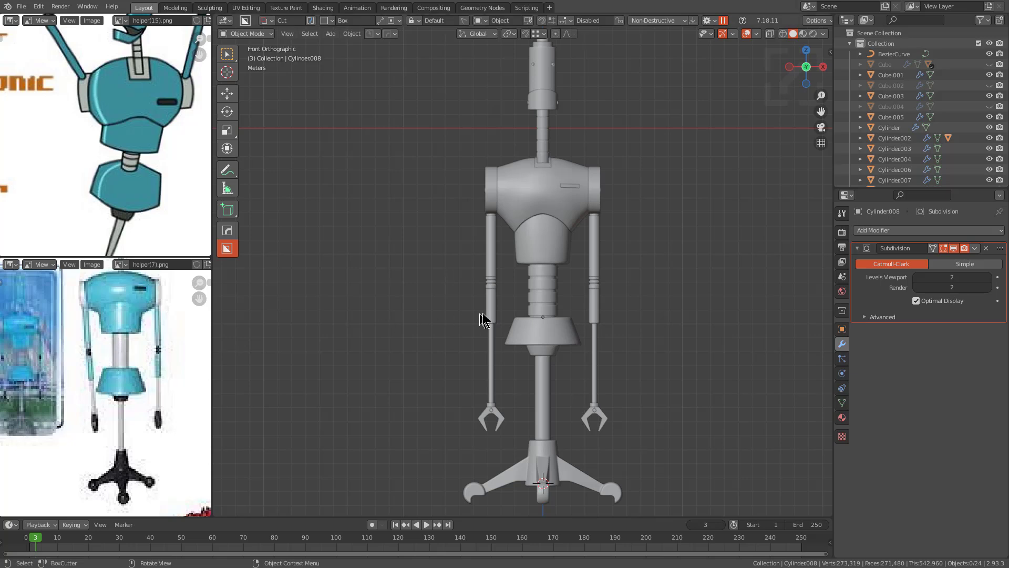
Step: Shorten the mirrored forearm rods by moving the rod's lower end vertices up about 1.2 m along Z
click(490, 390)
key(Tab)
scroll(529, 354, up, 2)
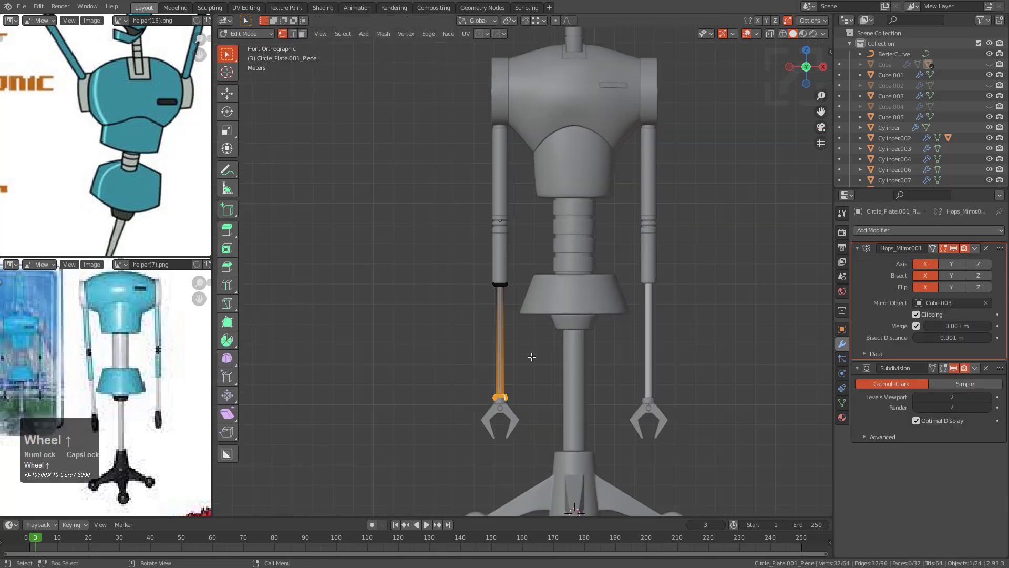
key(g)
key(z)
key(z)
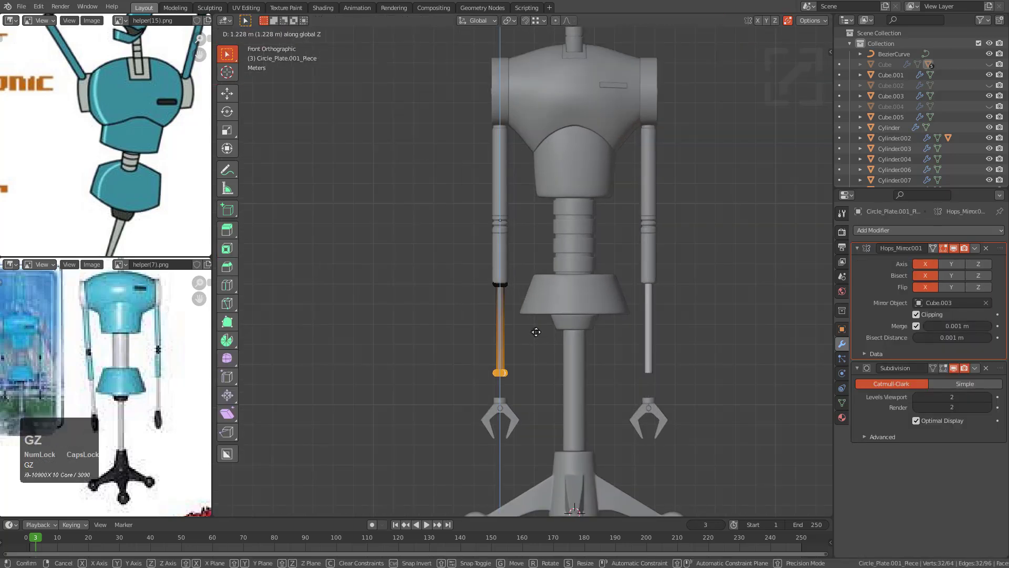
click(538, 336)
key(Tab)
Step: Select the claw hand's parts and move them up along Z to meet the end of the shortened forearm rod
key(alt+a)
key(b)
drag(526, 390, 453, 458)
scroll(478, 421, up, 4)
shift+middle_drag(479, 414, 553, 229)
scroll(553, 234, up, 4)
scroll(593, 357, up, 3)
key(g)
key(z)
click(610, 369)
scroll(624, 361, down, 6)
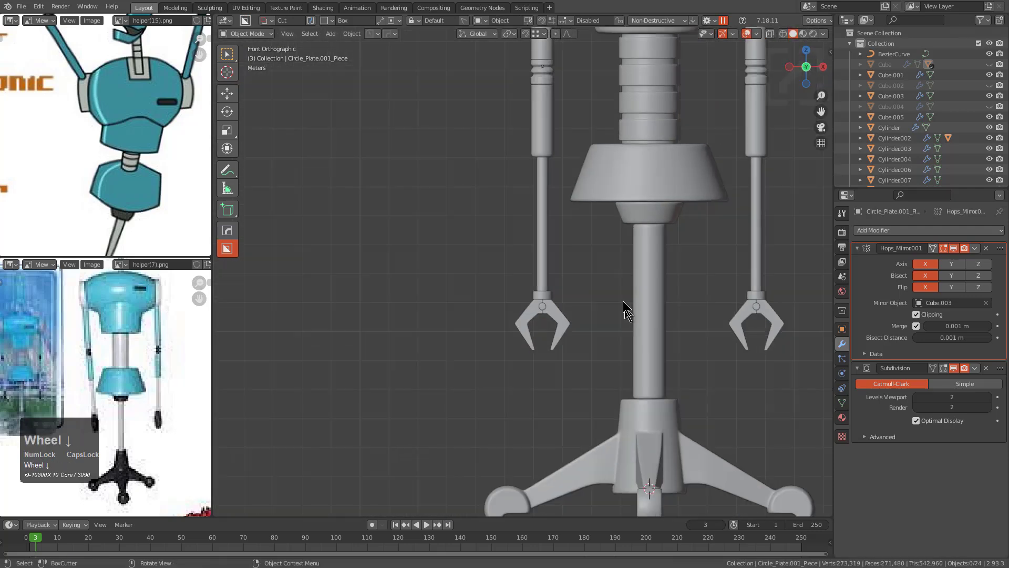
Step: Examine the robot's overall proportions in front view and its torso up close
scroll(537, 339, down, 1)
shift+middle_drag(554, 286, 552, 351)
shift+middle_drag(554, 308, 552, 332)
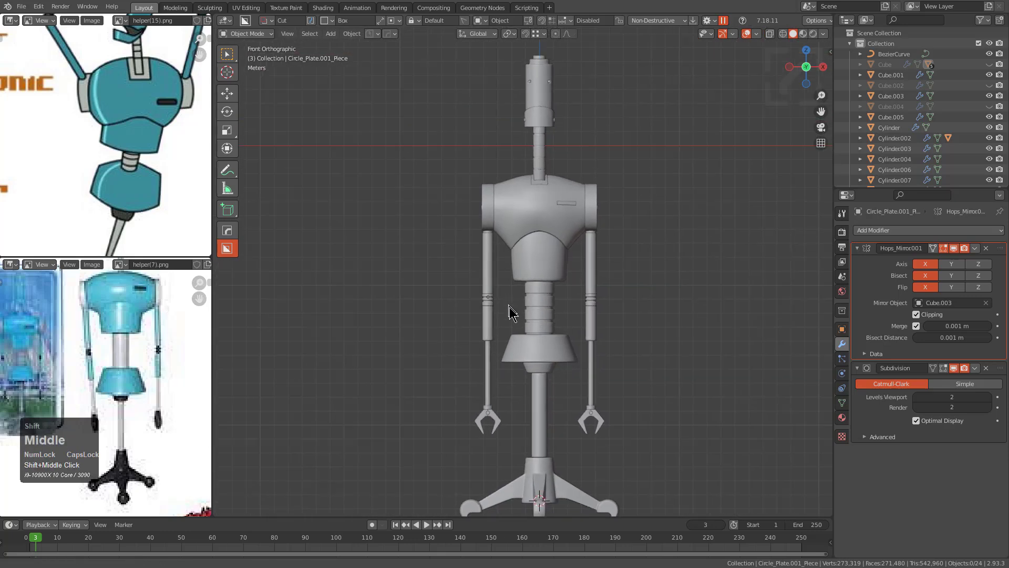
shift+middle_drag(509, 304, 510, 317)
shift+middle_drag(555, 286, 564, 314)
mouse_move(560, 265)
shift+middle_down()
mouse_move(575, 333)
mouse_move(631, 322)
mouse_move(529, 315)
mouse_move(594, 323)
mouse_move(557, 316)
shift+middle_up()
scroll(560, 305, up, 4)
click(572, 307)
key(KP_Decimal)
scroll(529, 315, down, 2)
scroll(557, 315, up, 3)
scroll(171, 292, down, 2)
scroll(156, 190, down, 2)
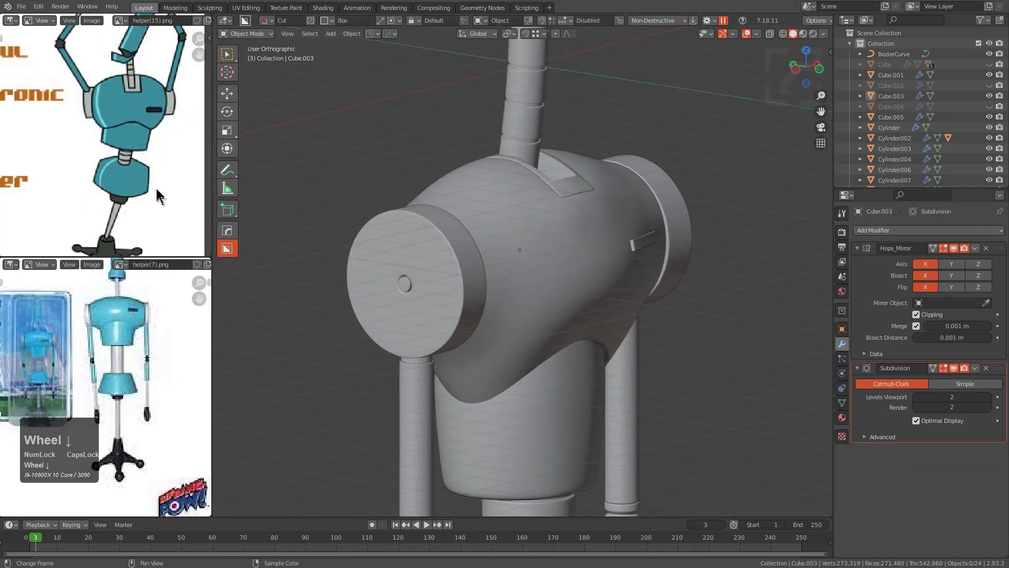
Step: Examine the torso and the hooked feet of the leg base against the reference images
middle_drag(156, 162, 163, 176)
mouse_move(481, 290)
alt+middle_down()
mouse_move(424, 282)
mouse_move(494, 291)
alt+middle_up()
scroll(497, 294, down, 5)
shift+middle_drag(552, 309, 549, 218)
scroll(453, 374, up, 3)
middle_drag(568, 304, 461, 333)
click(387, 350)
key(KP_Decimal)
alt+middle_drag(399, 345, 536, 289)
scroll(543, 295, up, 4)
scroll(543, 287, down, 3)
scroll(544, 292, down, 4)
middle_drag(532, 329, 419, 174)
Step: Duplicate the shoulder disc and place the copy down beside the hooked foot of the leg base
click(490, 146)
key(shift+d)
click(499, 382)
scroll(513, 304, up, 5)
scroll(525, 294, up, 4)
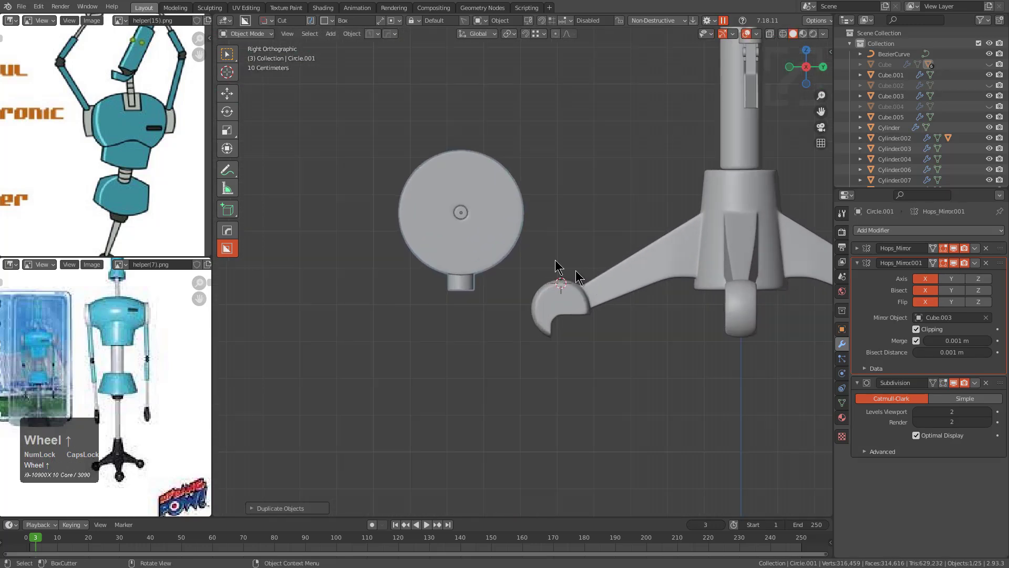
Step: Remove the duplicated disc's Hops_Mirror001 modifier and reset its X axis position to centre it on the stand
click(986, 264)
middle_drag(420, 253, 452, 264)
key(q)
mouse_move(447, 281)
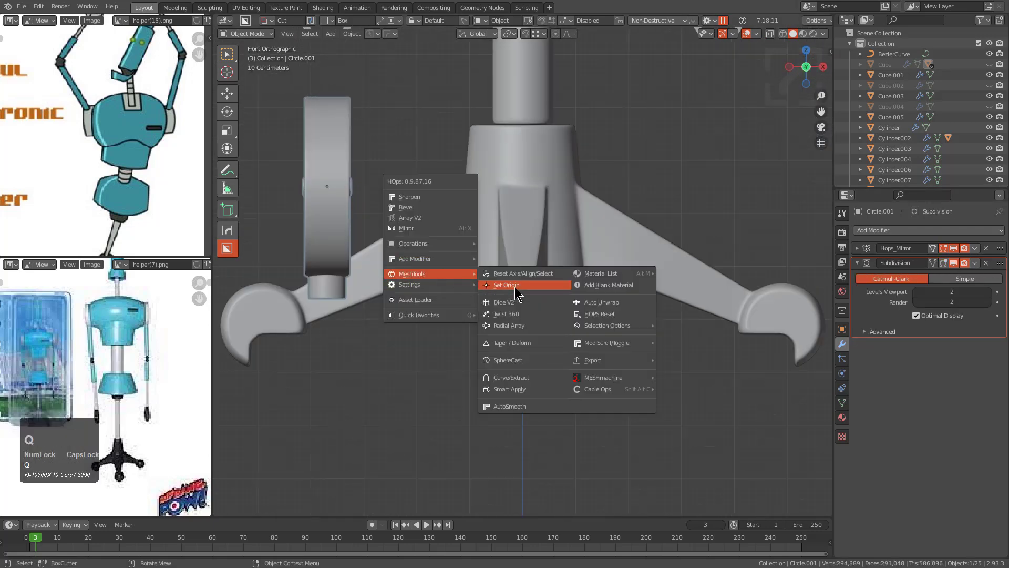
click(515, 287)
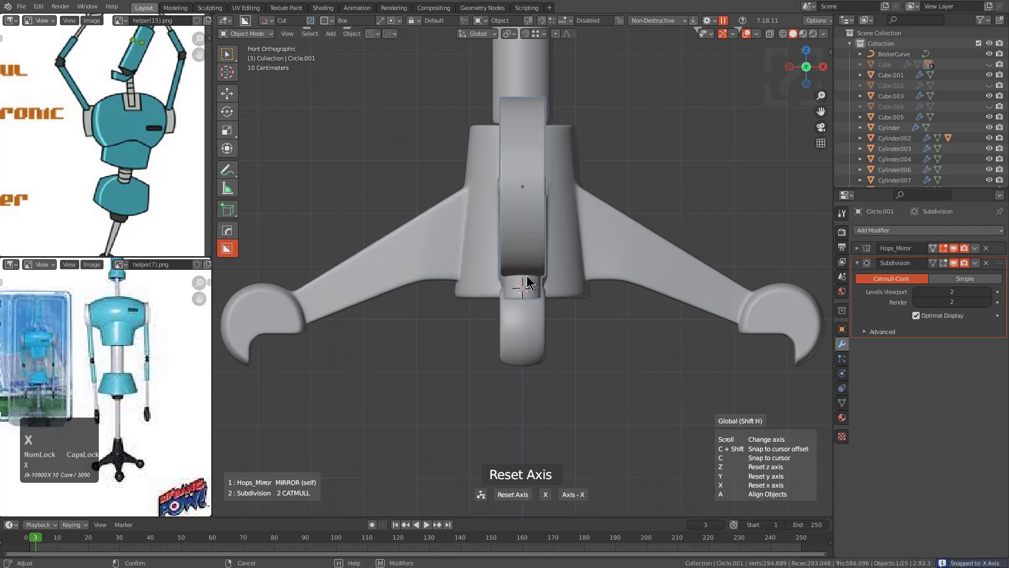
click(531, 278)
Step: Move the duplicated disc onto the hooked foot in the side view
alt+middle_drag(609, 270, 496, 277)
key(g)
click(629, 408)
key(KP_Decimal)
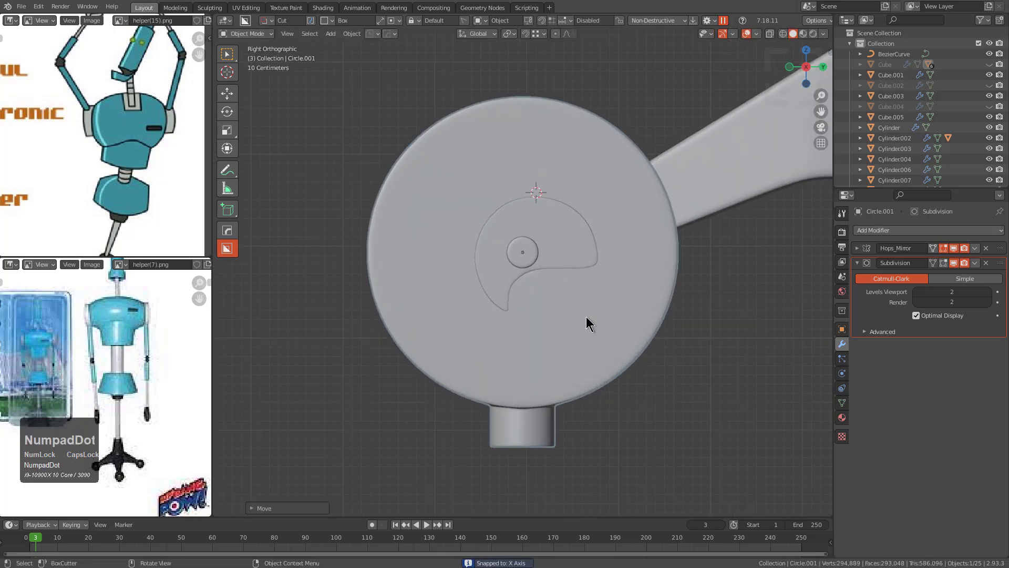
Step: Mirror the disc's upper half downward so that the stem on its lower side is removed
key(alt+x)
click(522, 163)
middle_drag(522, 165, 566, 271)
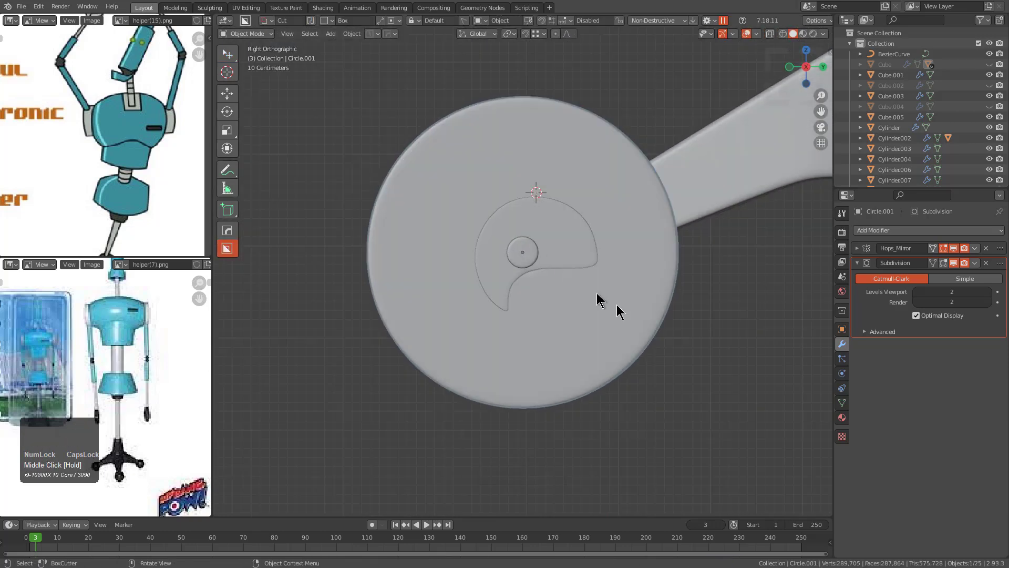
Step: Scale down and position the disc so that it fits inside the rounded hook of the foot as a caster wheel
key(s)
click(569, 280)
key(g)
click(594, 295)
key(KP_Decimal)
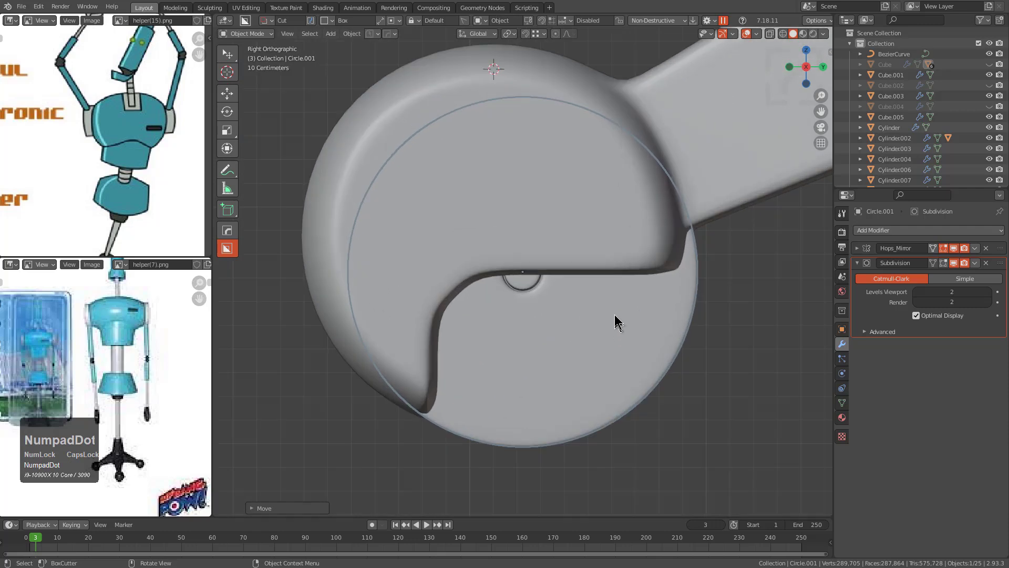
key(s)
click(681, 339)
middle_drag(685, 343, 678, 318)
key(s)
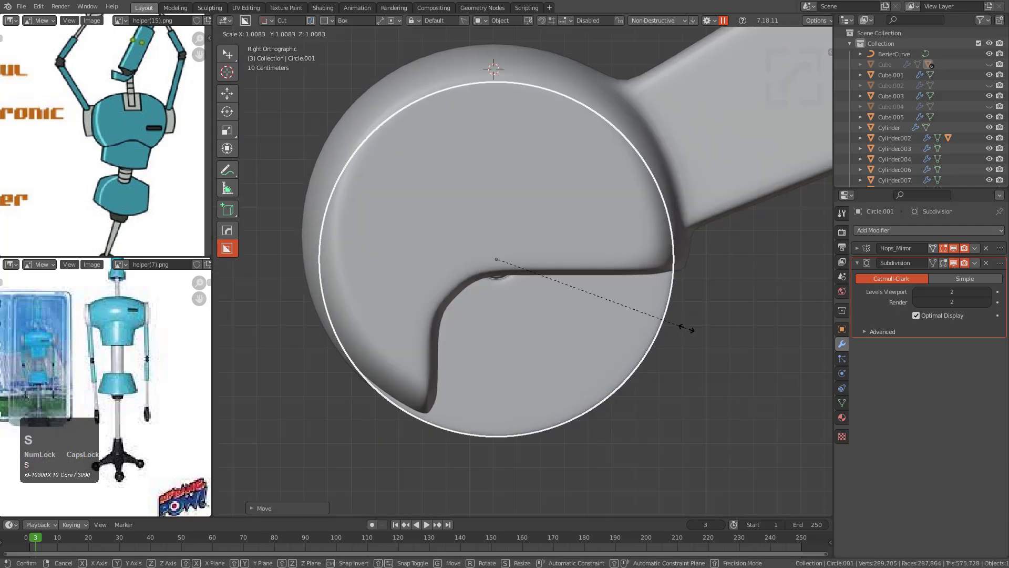
click(677, 305)
Step: Isolate the wheel disc in edit mode and snap the 3D cursor to its centre vertex
key(Tab)
key(KP_Divide)
scroll(503, 277, up, 2)
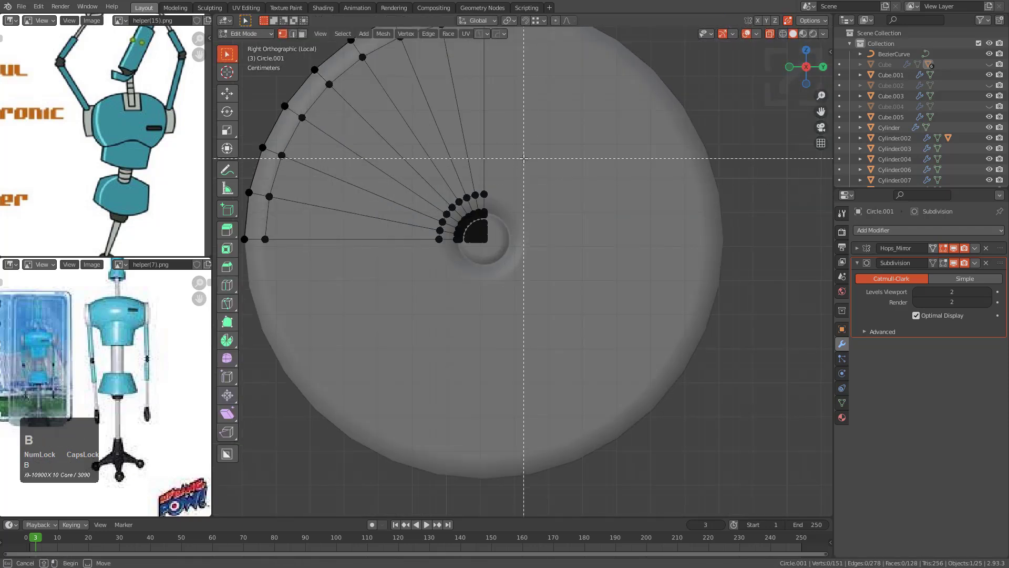
scroll(489, 252, up, 6)
click(576, 329)
key(shift+s)
click(678, 328)
Step: Select all of the wheel's central hub vertices and use the 3D cursor as the pivot point
scroll(625, 286, down, 3)
key(b)
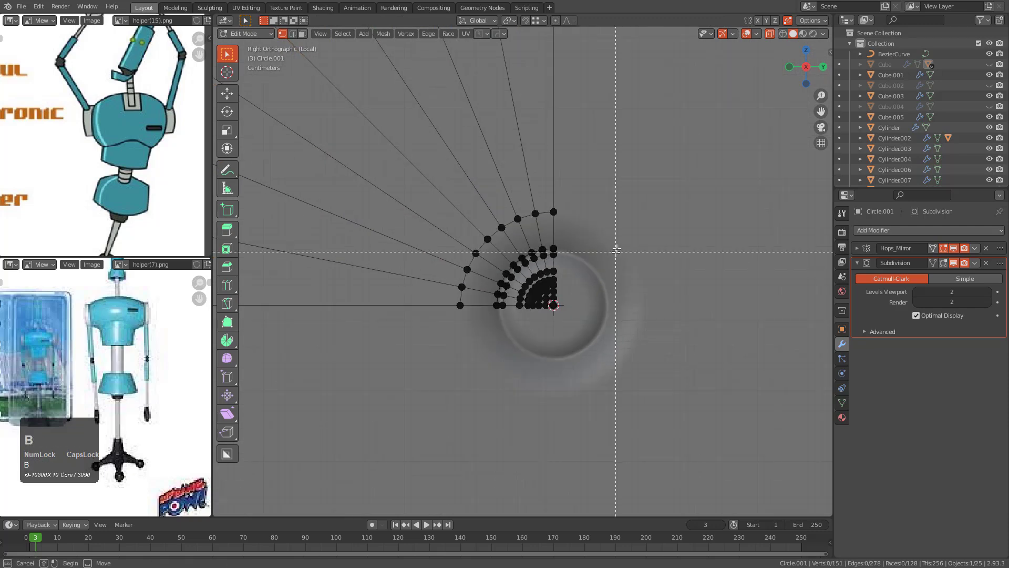
drag(507, 283, 460, 311)
scroll(547, 299, down, 2)
key(period)
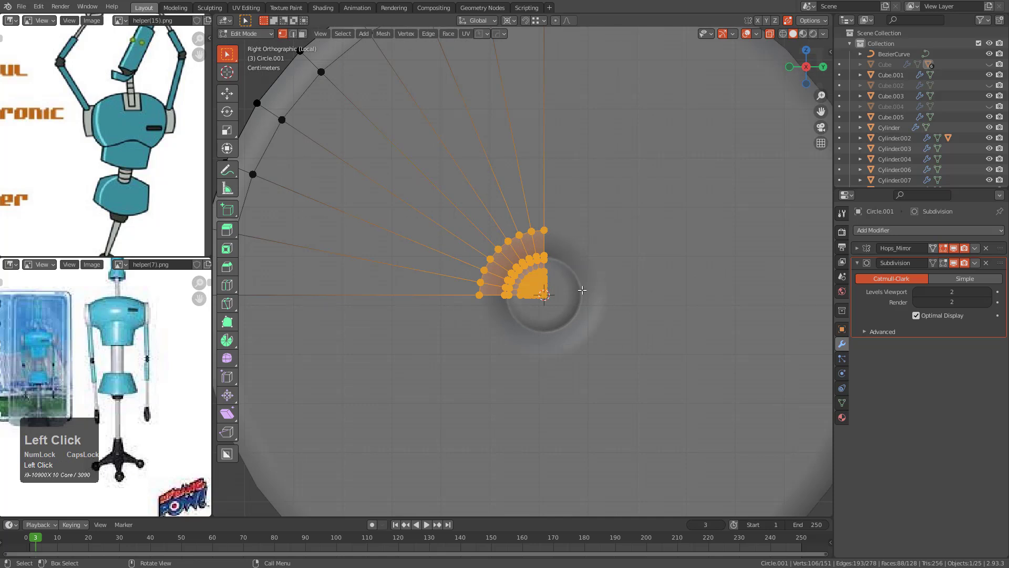
key(s)
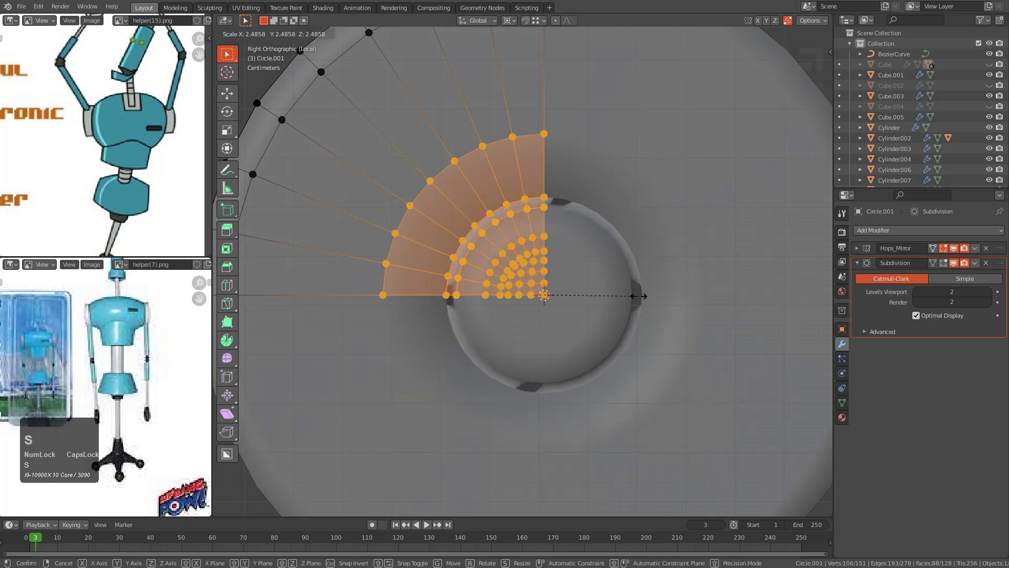
right_click(639, 296)
scroll(615, 294, down, 2)
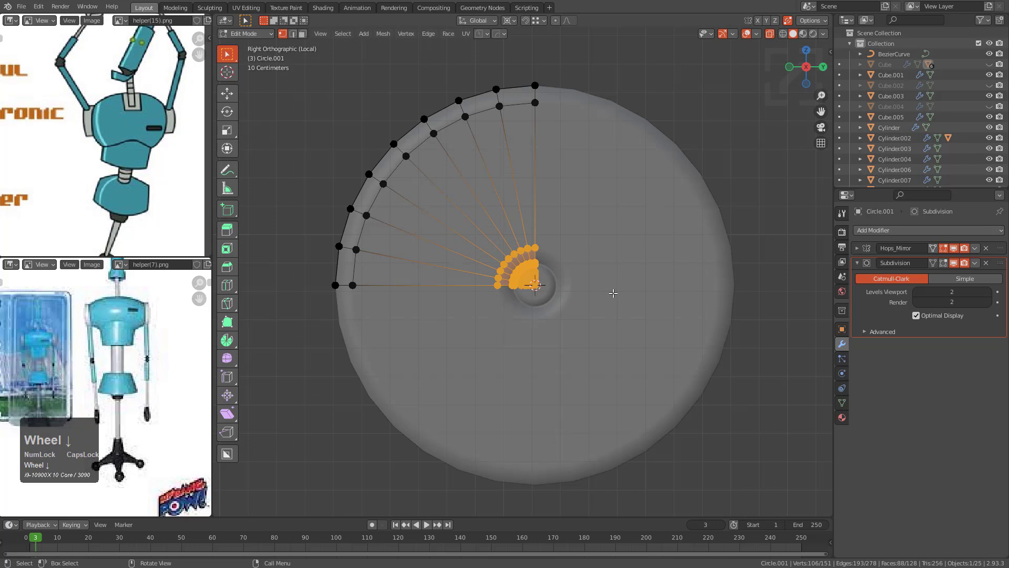
key(s)
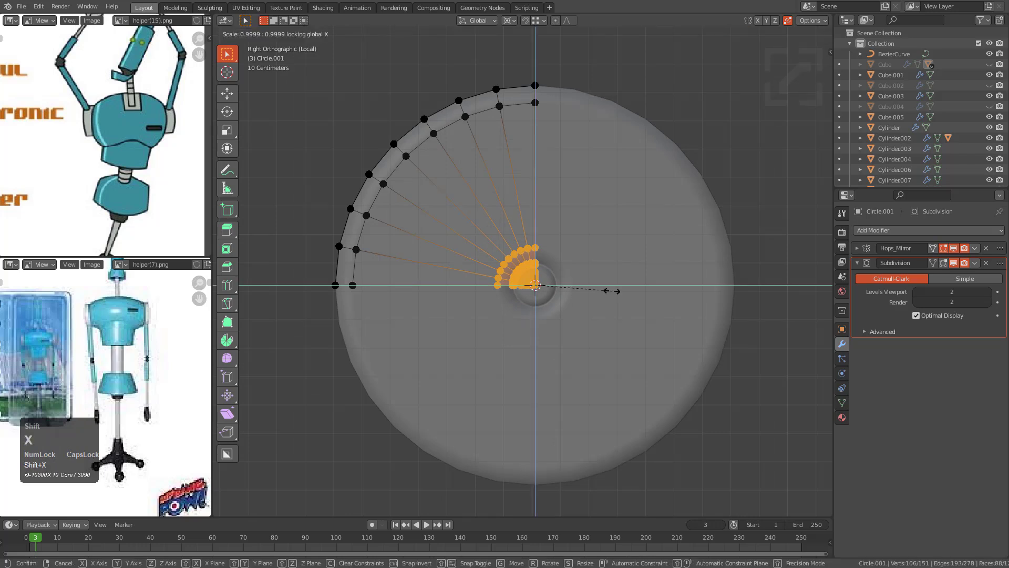
click(613, 291)
Step: Enlarge the wheel's hub by scaling its vertices on Y and Z only, then leave edit mode and the isolated view
key(s)
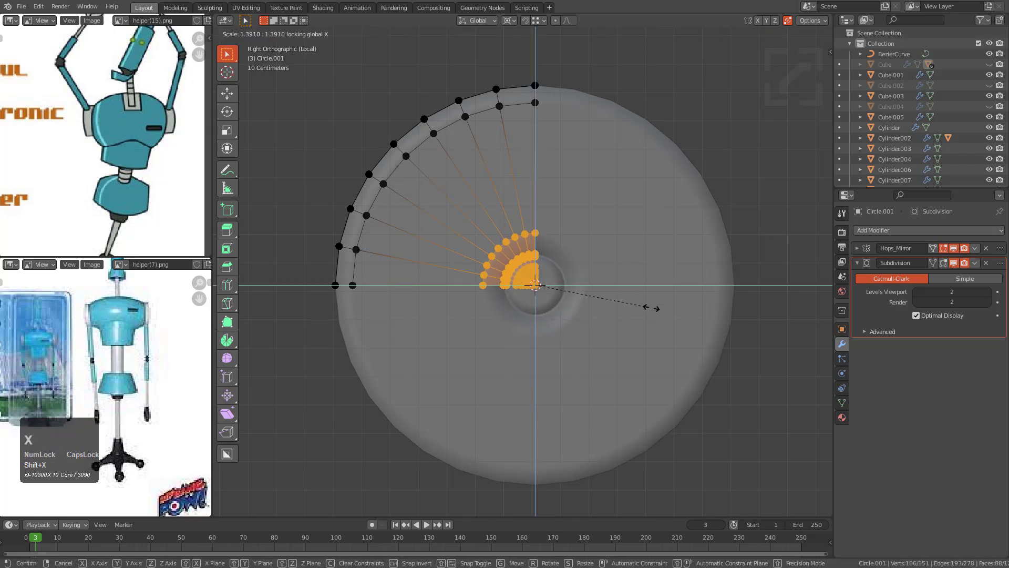
click(782, 363)
key(Tab)
scroll(556, 273, up, 6)
mouse_move(556, 270)
middle_down()
mouse_move(579, 241)
mouse_move(550, 286)
middle_up()
key(KP_Decimal)
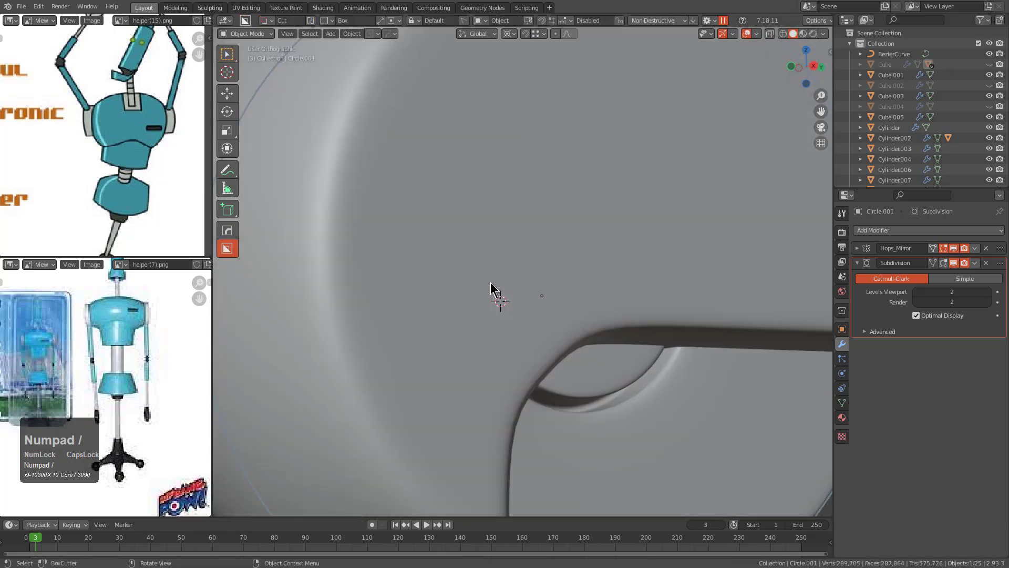
Step: Move all of the wheel's vertices along the X axis in edit mode to adjust its thickness within the foot
key(KP_1)
key(KP_3)
scroll(526, 351, down, 2)
scroll(473, 294, up, 3)
middle_drag(521, 345, 530, 282)
key(Tab)
scroll(553, 294, down, 2)
key(a)
key(alt+z)
key(g)
key(x)
click(579, 301)
Step: Slide the edge loop beside the wheel's rim to adjust its edge, and leave edit mode
key(alt+z)
scroll(551, 290, up, 1)
key(alt+z)
scroll(531, 282, up, 3)
alt+click(518, 263)
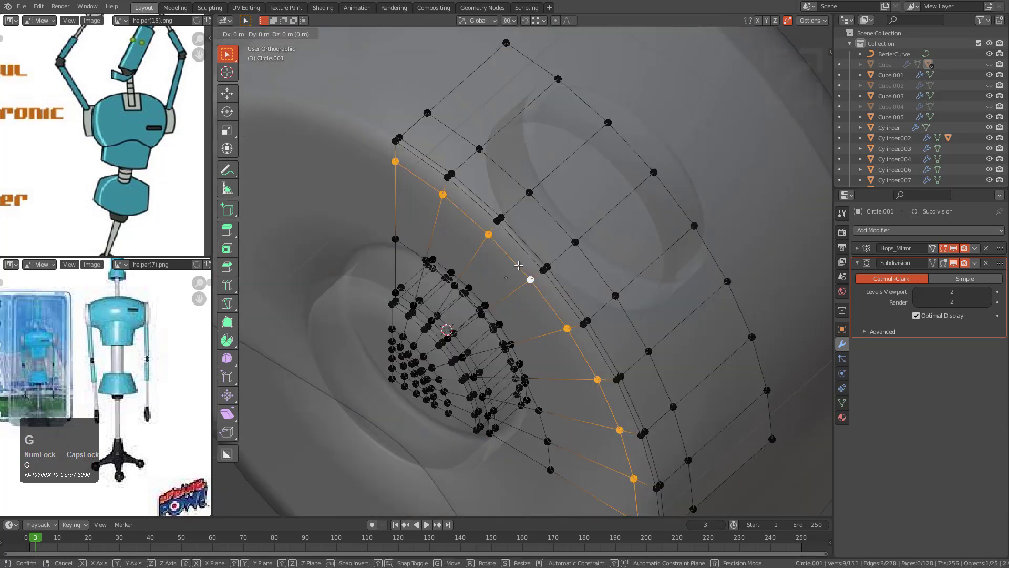
middle_drag(517, 263, 525, 247)
scroll(526, 248, up, 2)
key(g)
key(g)
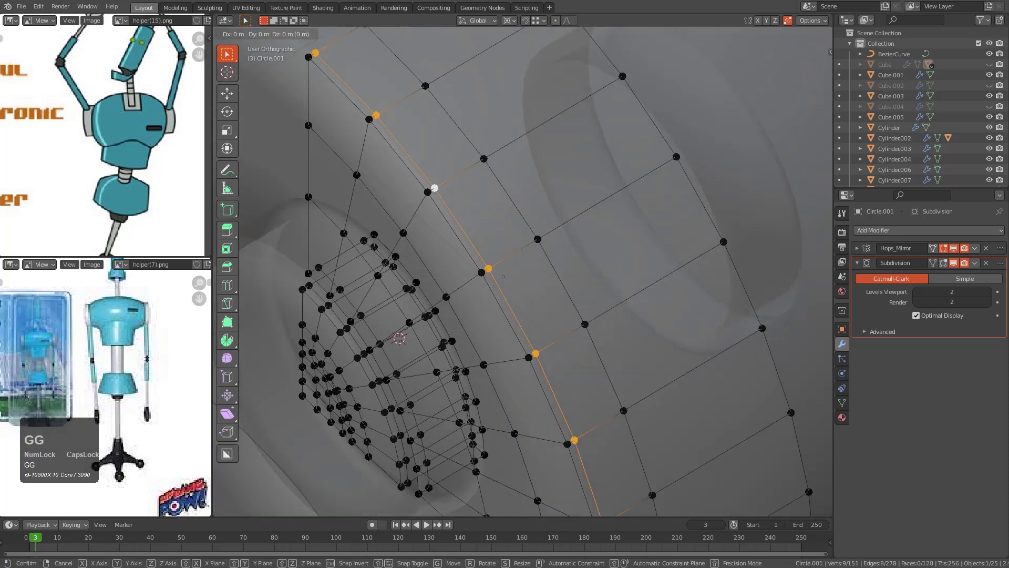
click(541, 240)
key(2)
key(Tab)
Step: Deselect the wheel and turn the wireframe overlay off while checking the wheel inside its foot
middle_drag(550, 284, 421, 286)
key(alt+a)
scroll(549, 263, down, 4)
scroll(422, 286, down, 3)
middle_drag(594, 282, 594, 273)
scroll(538, 308, up, 2)
middle_drag(538, 308, 467, 301)
key(alt+v)
click(429, 332)
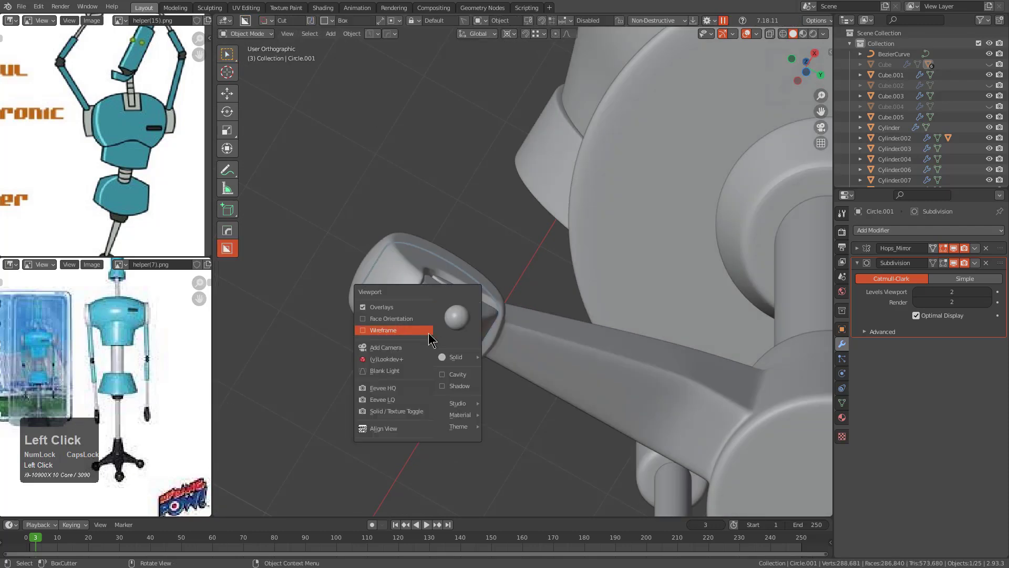
Step: Apply the wheel's Hops_Mirror modifier and add the four-legged base to the selection
scroll(526, 273, down, 2)
middle_drag(525, 273, 657, 255)
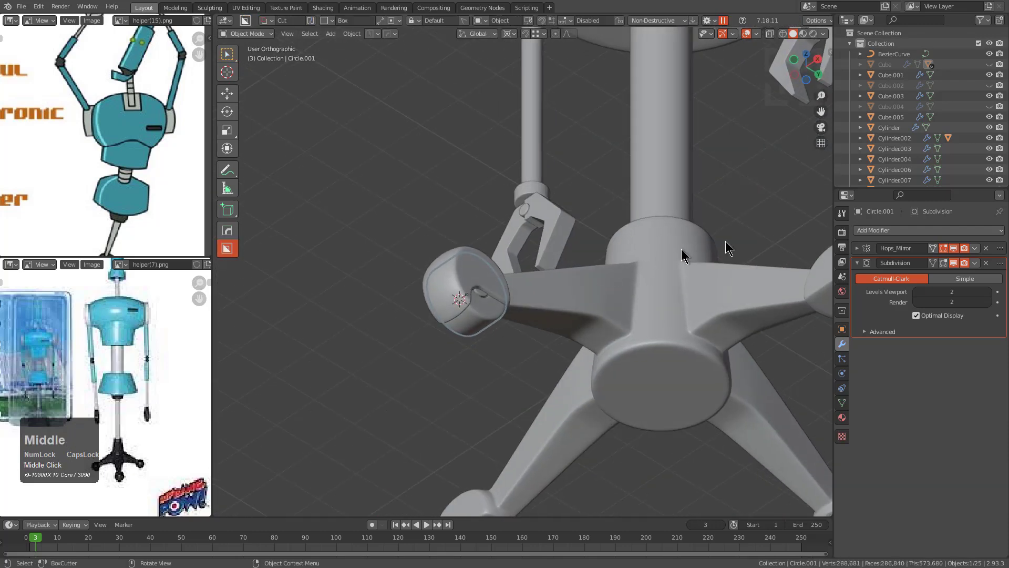
key(ctrl+a)
middle_drag(762, 255, 452, 347)
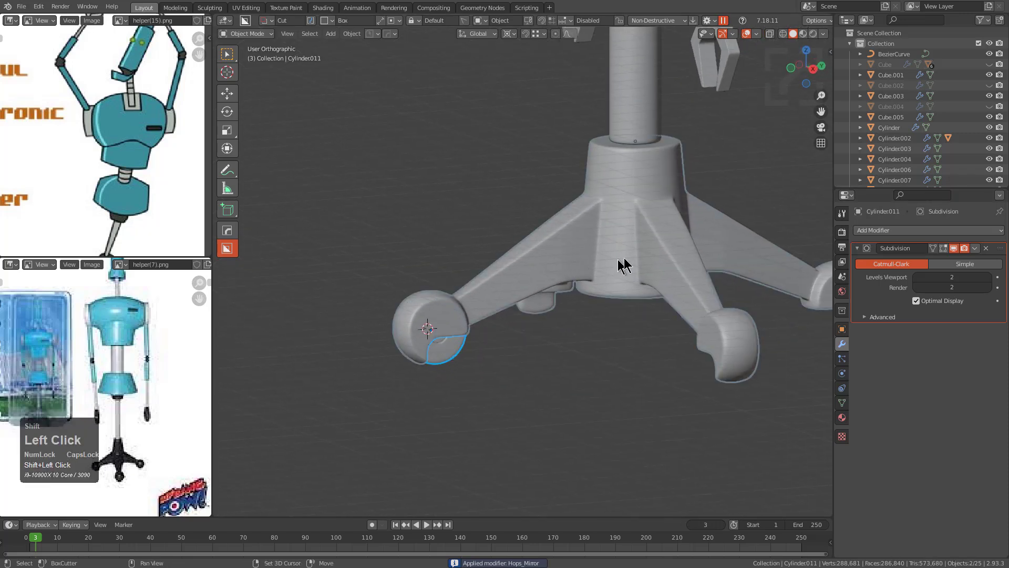
Step: Create a Radial Array of the wheel around the base with 4 segments on the Z axis and zero displacement
key(q)
mouse_move(635, 266)
click(687, 311)
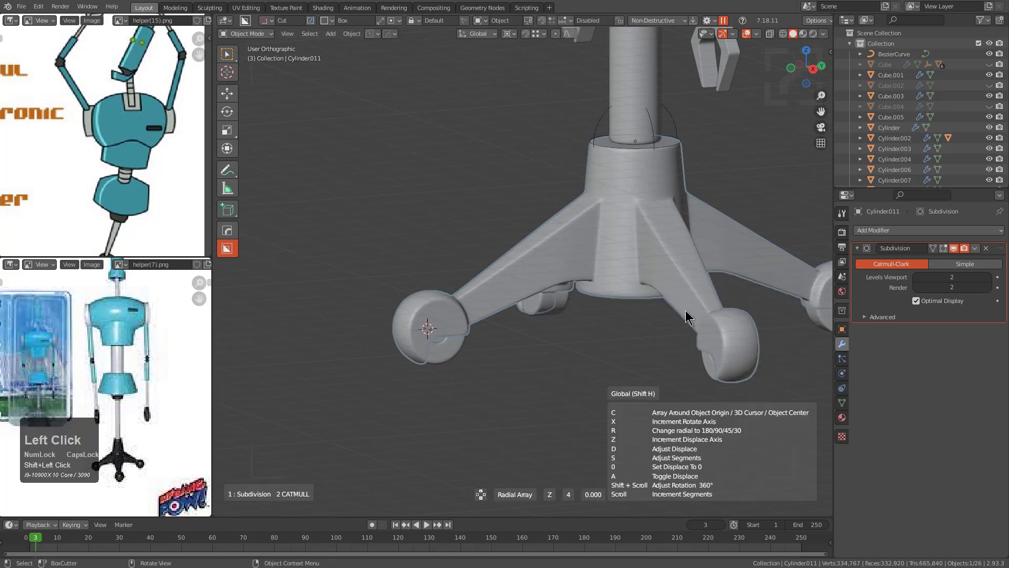
click(686, 318)
middle_drag(572, 326, 527, 270)
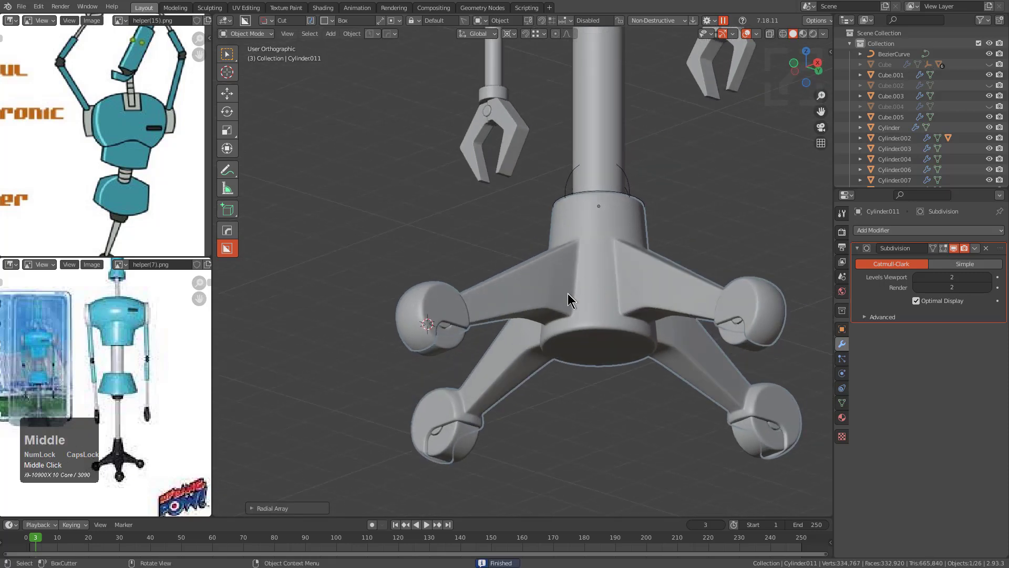
Step: Enter edit mode on the base and cut two edge loops near the rim of the hub's flat underside
middle_drag(565, 313, 545, 278)
scroll(573, 316, up, 3)
click(578, 318)
key(KP_Decimal)
scroll(552, 281, up, 3)
key(Tab)
scroll(545, 278, up, 5)
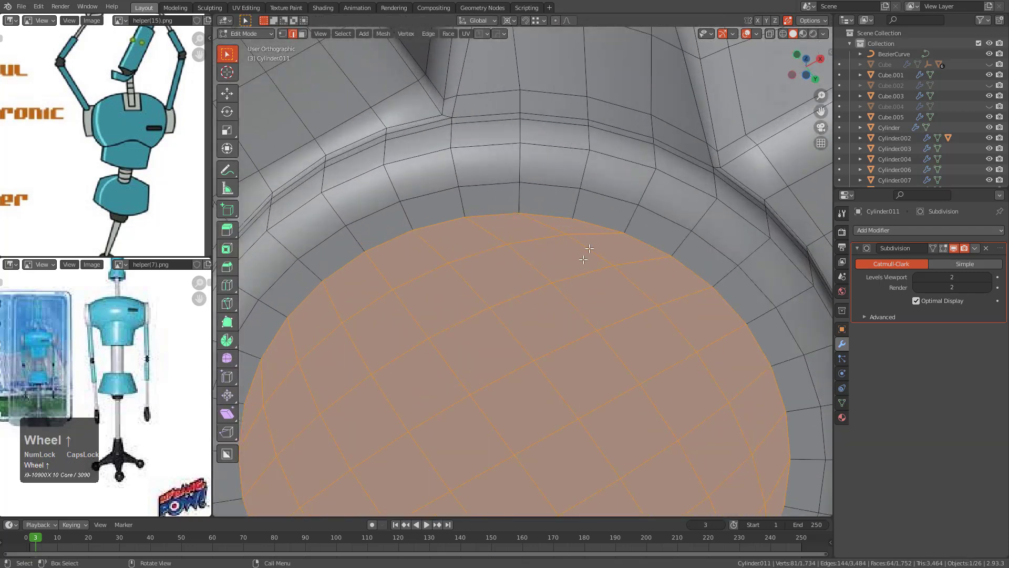
click(575, 201)
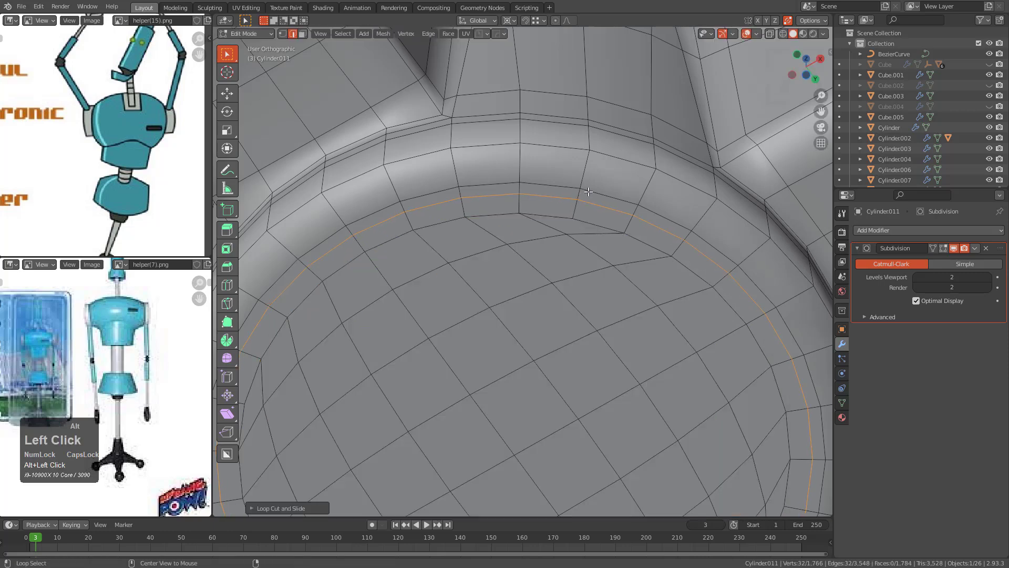
key(3)
key(ctrl+r)
click(583, 184)
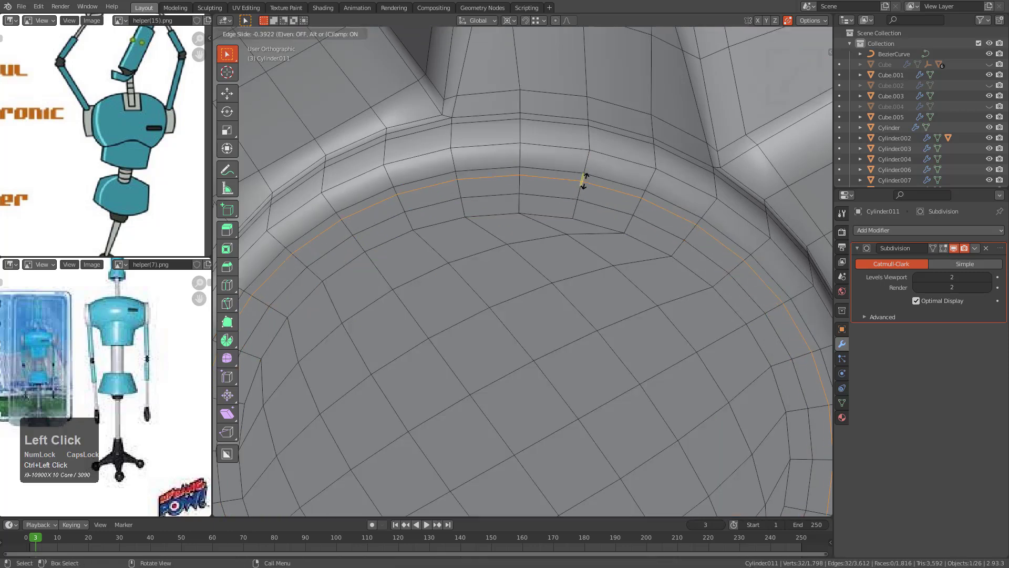
Step: Extrude the face ring between the two loops into the hub along Z as a groove, and inset its floor faces
alt+click(580, 192)
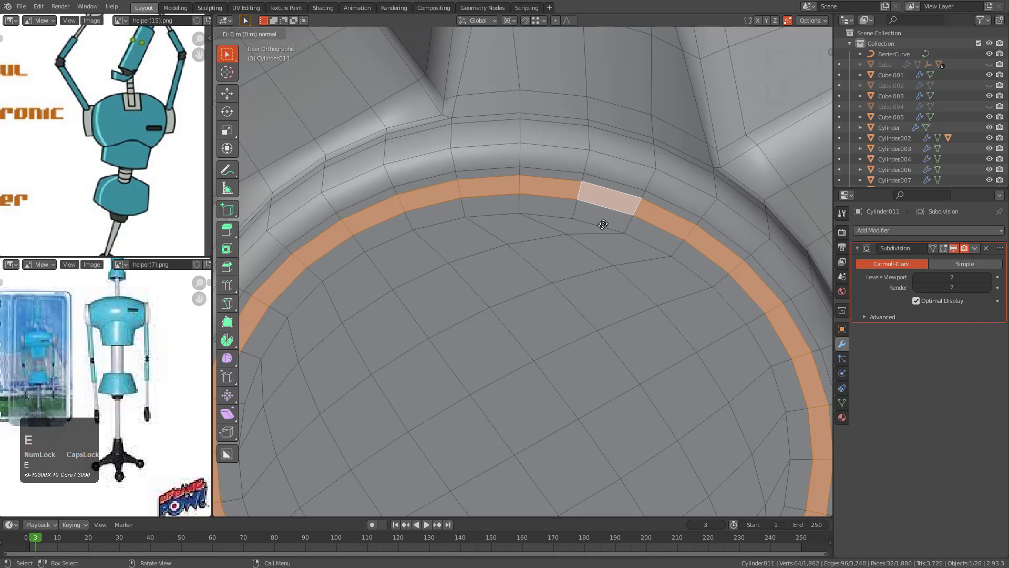
key(e)
key(z)
key(z)
scroll(600, 209, down, 3)
middle_drag(600, 209, 565, 339)
scroll(552, 343, up, 1)
scroll(558, 305, up, 1)
scroll(573, 339, up, 5)
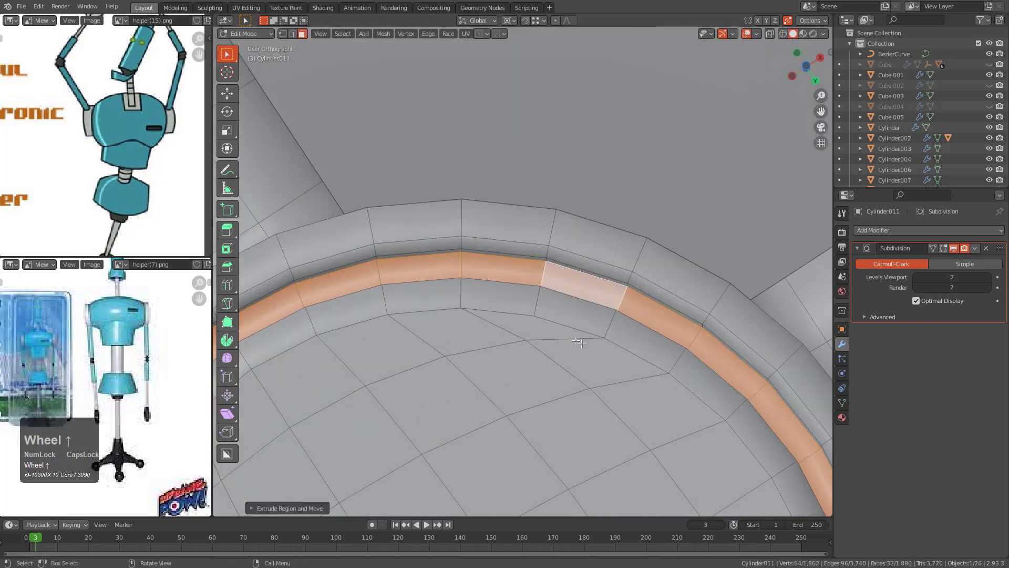
key(i)
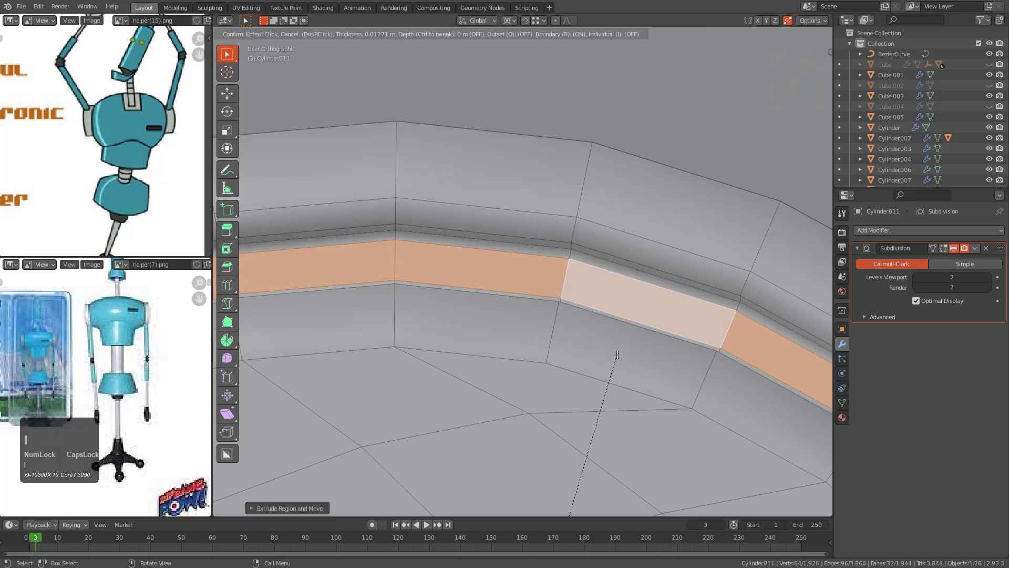
Step: Add supporting edge loops along both walls and edges of the underside groove, and leave edit mode
middle_drag(599, 305, 538, 309)
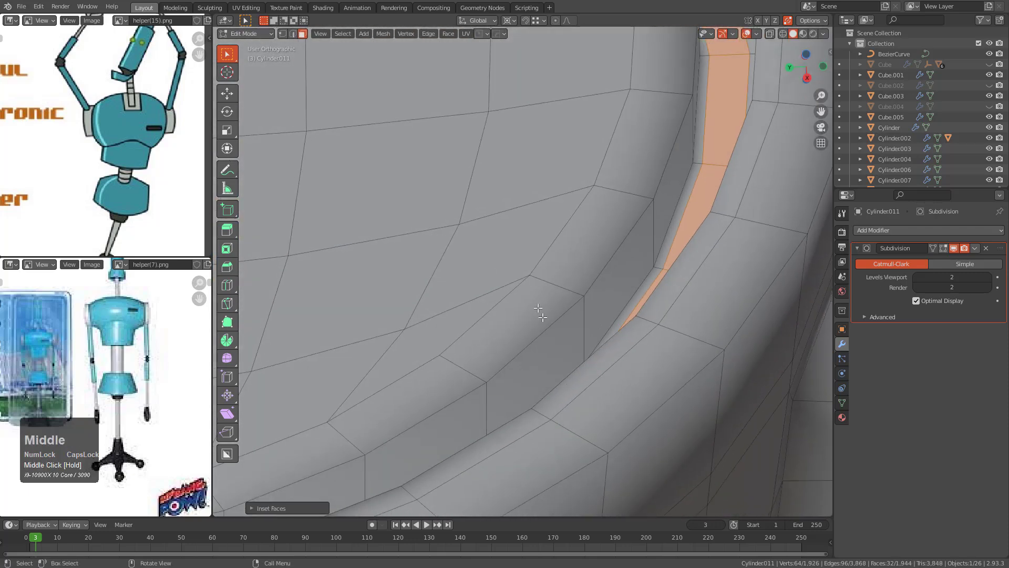
key(ctrl+r)
click(583, 339)
key(ctrl+r)
click(578, 314)
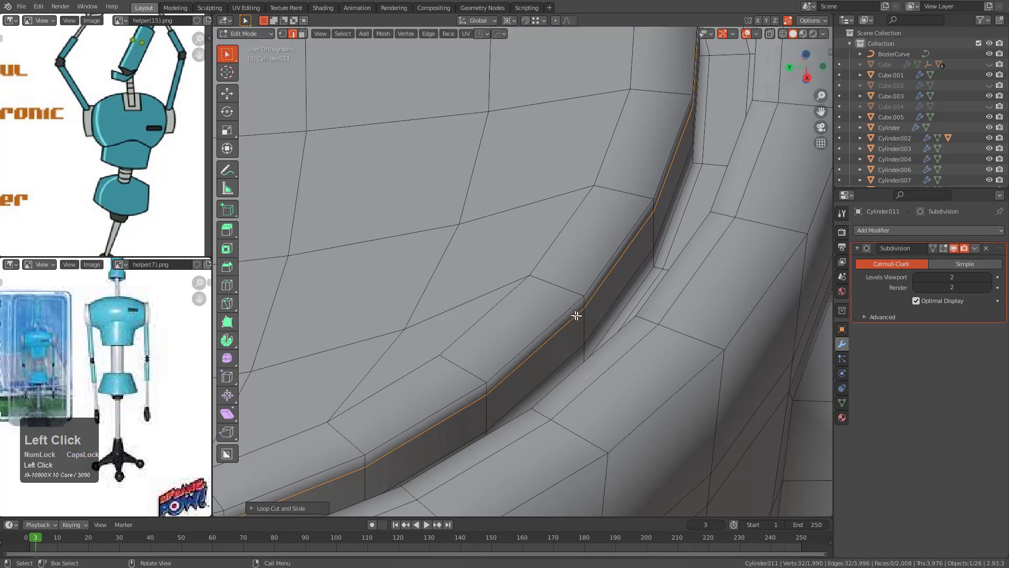
middle_drag(575, 315, 662, 313)
click(484, 311)
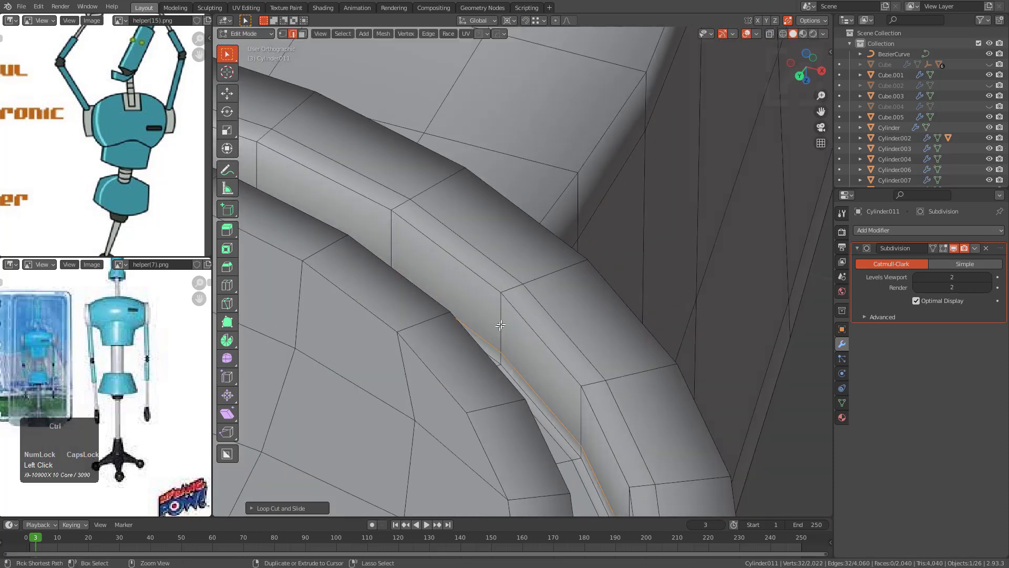
click(499, 328)
middle_drag(500, 315, 532, 289)
scroll(561, 300, up, 2)
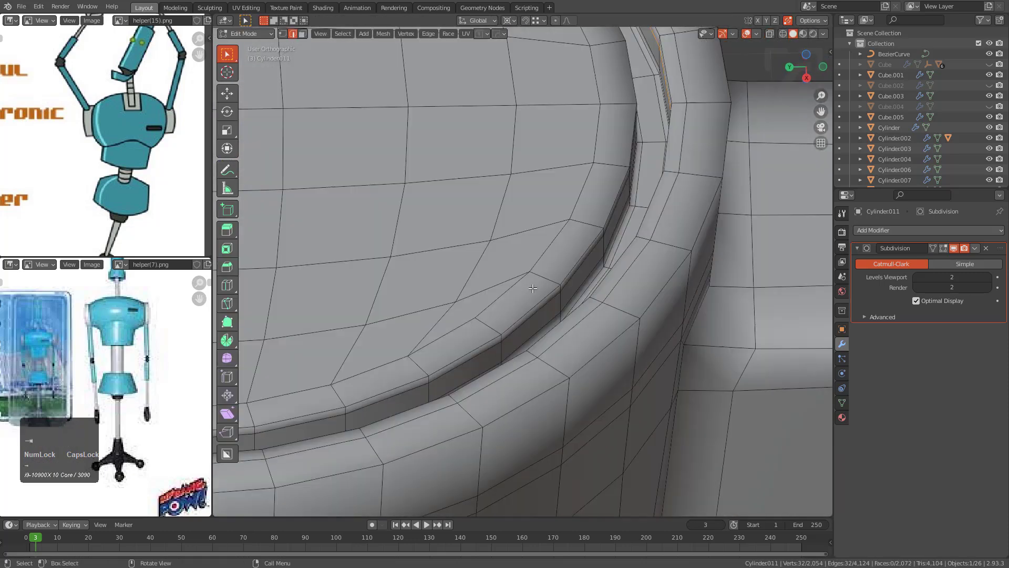
click(546, 279)
click(547, 288)
key(Tab)
Step: Examine the grooved hub underside, the wheels in the feet and the lower body's overall proportions
scroll(514, 293, down, 11)
key(KP_7)
key(KP_8)
key(KP_8)
middle_drag(484, 289, 501, 226)
scroll(480, 270, up, 5)
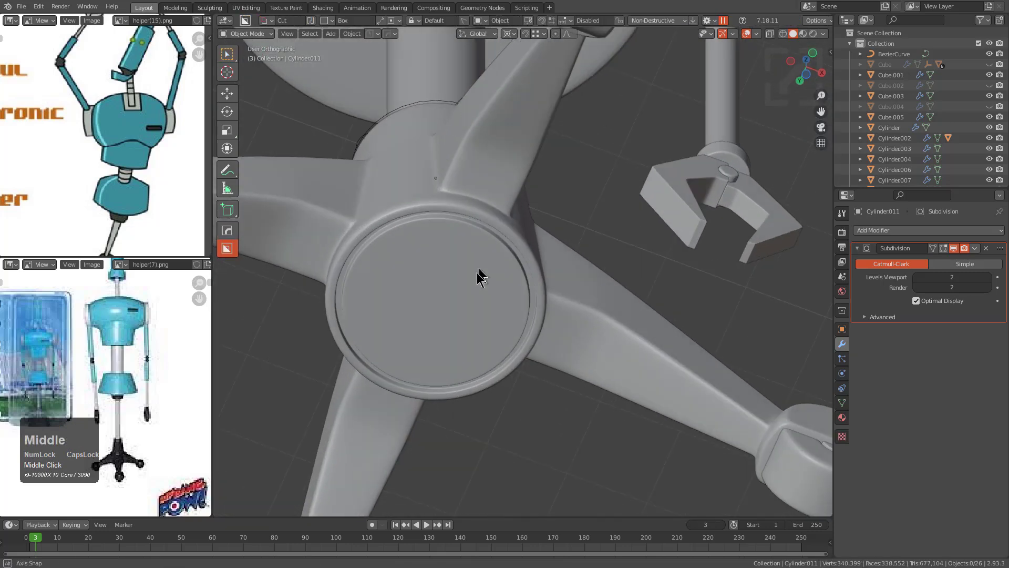
scroll(472, 278, down, 4)
middle_drag(472, 278, 513, 254)
scroll(496, 320, down, 4)
scroll(455, 342, down, 2)
scroll(511, 237, down, 2)
scroll(514, 304, up, 2)
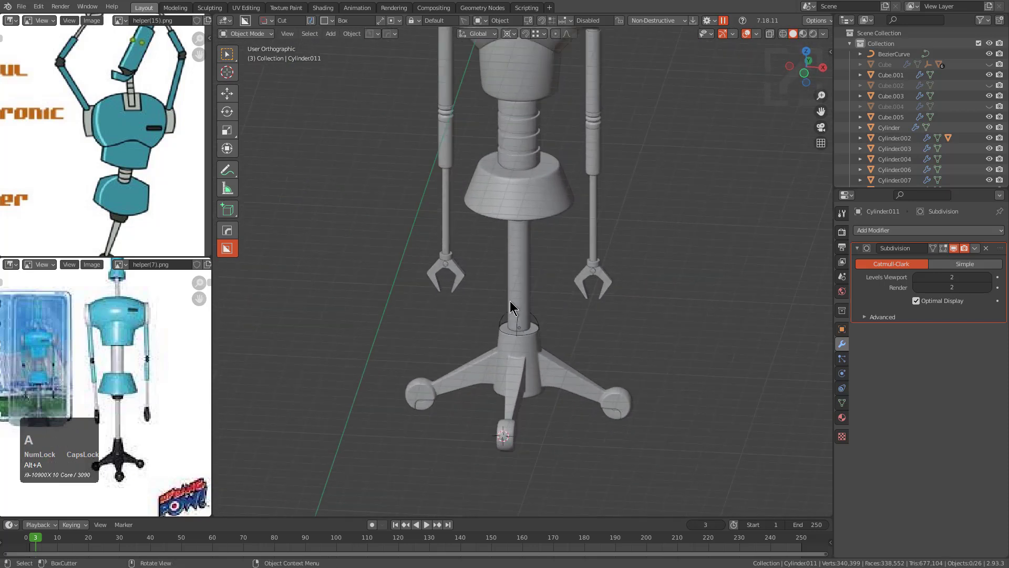
Step: Hide the radial array's empty around the top of the base hub
key(KP_1)
key(KP_8)
key(KP_2)
scroll(503, 316, up, 3)
middle_drag(503, 309, 541, 319)
scroll(530, 297, up, 5)
click(532, 295)
scroll(506, 323, up, 3)
scroll(543, 327, up, 1)
click(582, 316)
key(h)
Step: Cut an edge loop around the top rim of the base hub and move it along Z to form a recess
scroll(573, 347, down, 3)
click(568, 365)
key(Tab)
scroll(567, 364, up, 4)
scroll(547, 313, up, 5)
key(ctrl+r)
click(544, 327)
right_click(544, 327)
key(g)
key(z)
click(550, 349)
Step: Add supporting edge loops on either side of the hub's top recess, and leave edit mode
key(ctrl+r)
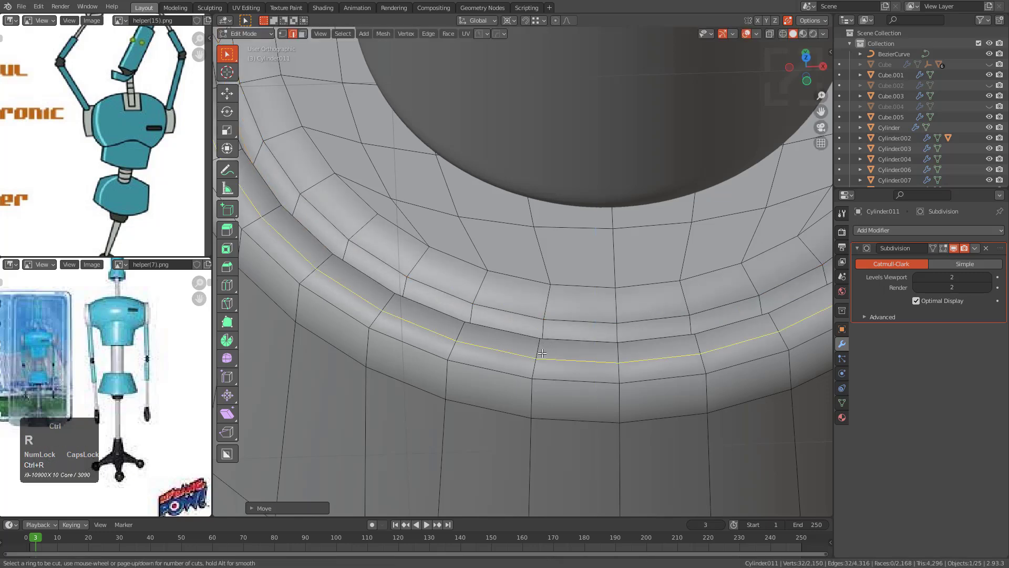
click(544, 295)
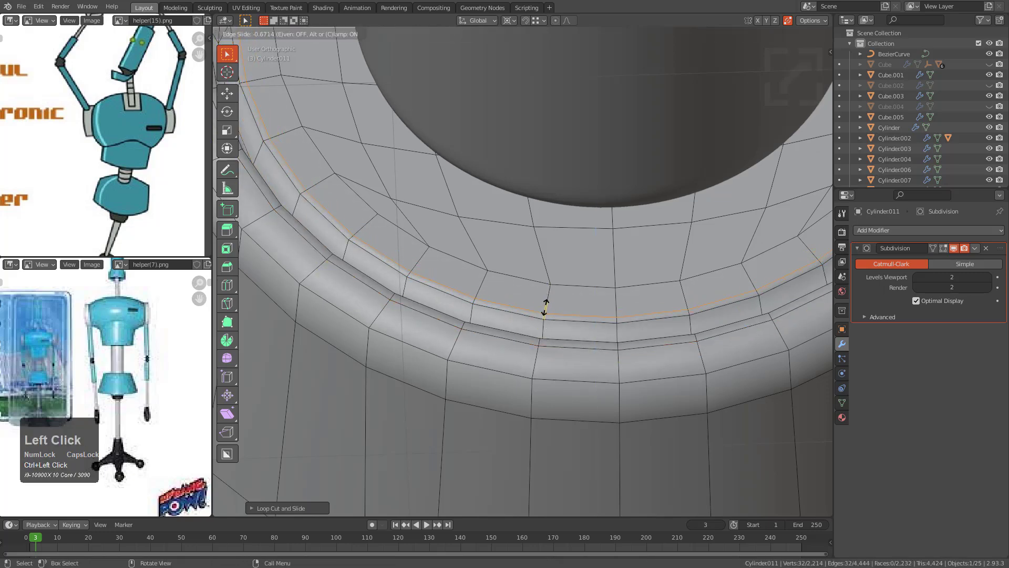
key(Tab)
Step: Show the whole robot from the front with the wireframe overlay turned on
scroll(547, 314, down, 10)
alt+middle_drag(557, 295, 532, 266)
scroll(529, 258, down, 2)
shift+middle_drag(523, 193, 547, 269)
key(alt+v)
click(497, 286)
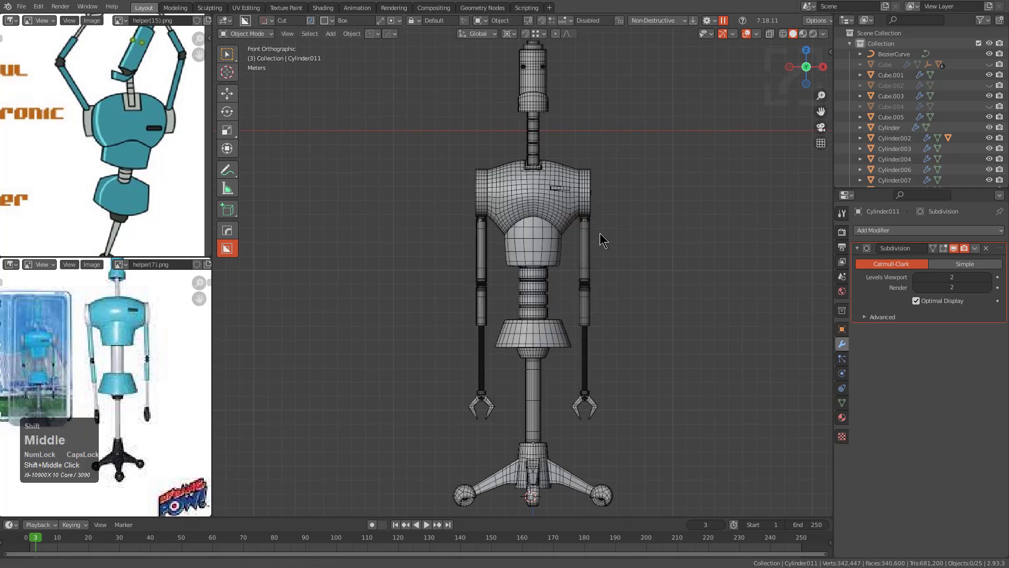
Step: Cut five edge loops along the thin lower arm rod, clear the selection and leave edit mode
scroll(556, 341, up, 7)
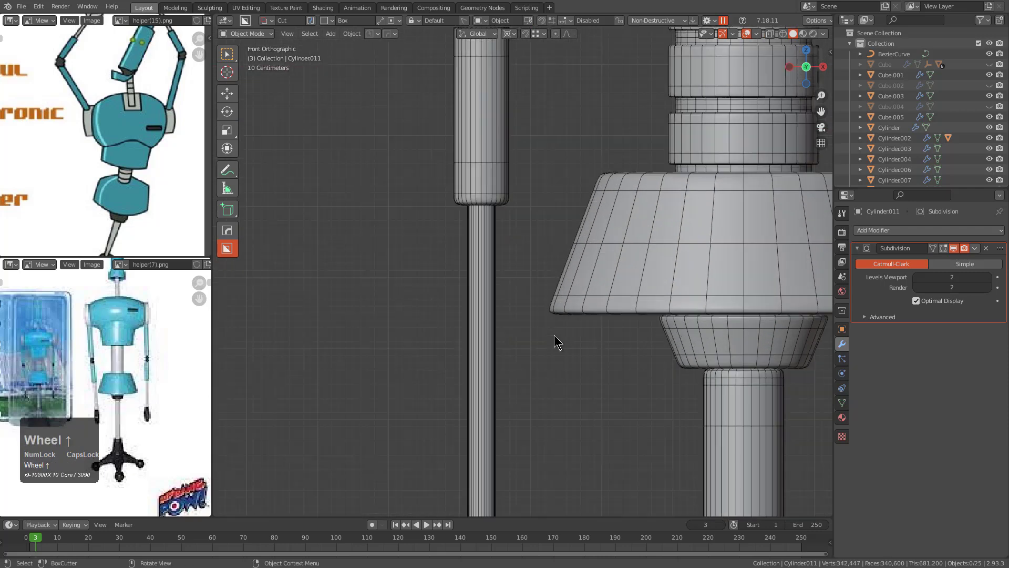
click(491, 373)
key(Tab)
key(ctrl+r)
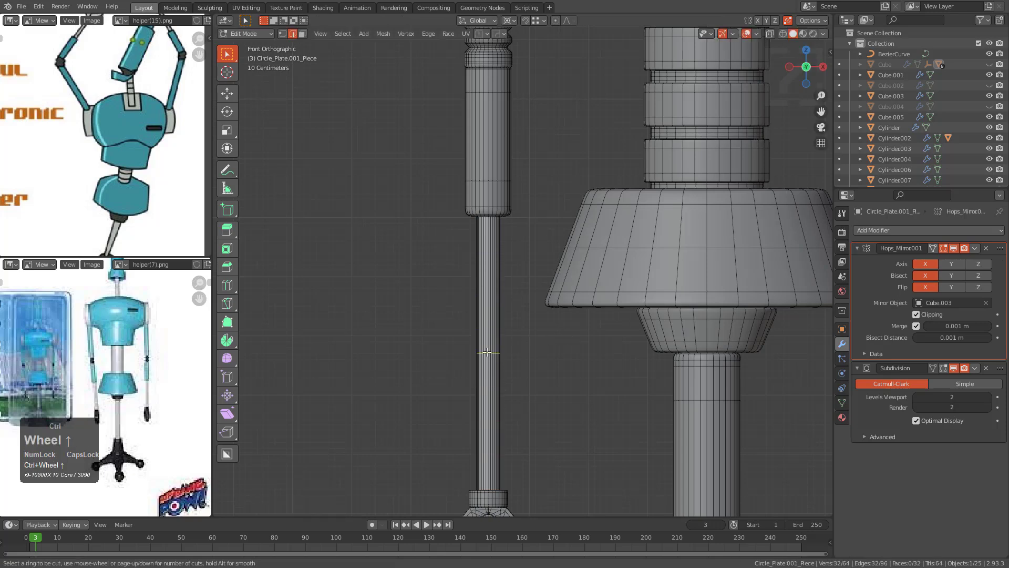
key(alt+a)
scroll(561, 332, down, 4)
shift+middle_drag(609, 343, 552, 300)
shift+middle_drag(562, 335, 612, 315)
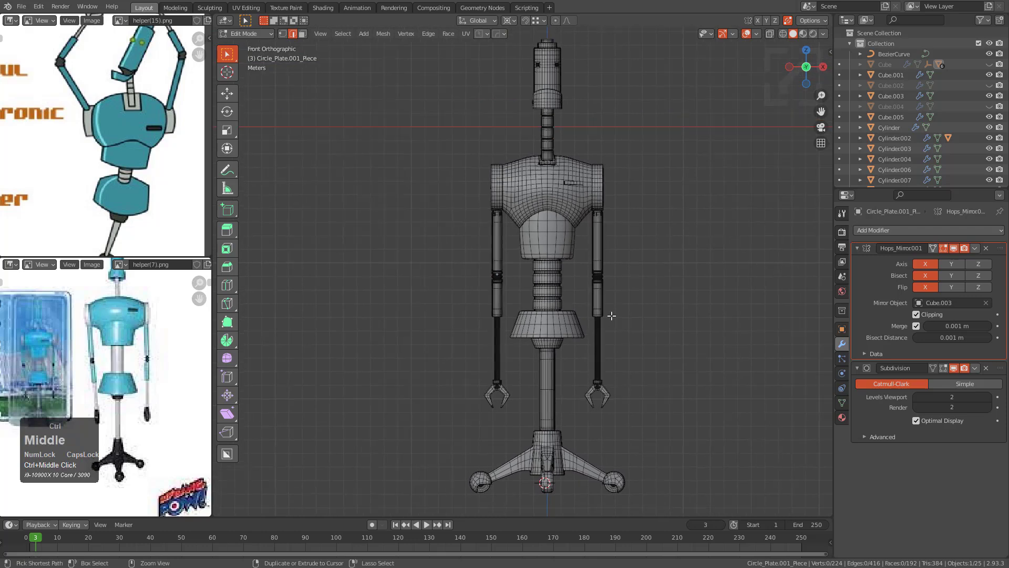
key(Tab)
Step: Turn off the viewport overlays and view the finished robot from an angle
click(746, 35)
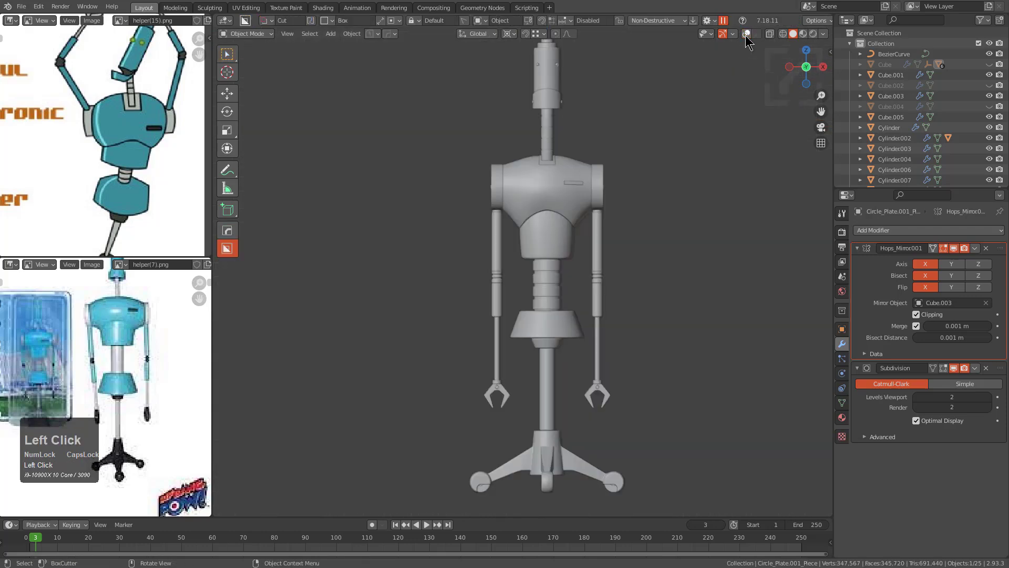
middle_drag(703, 184, 399, 222)
middle_drag(307, 234, 246, 222)
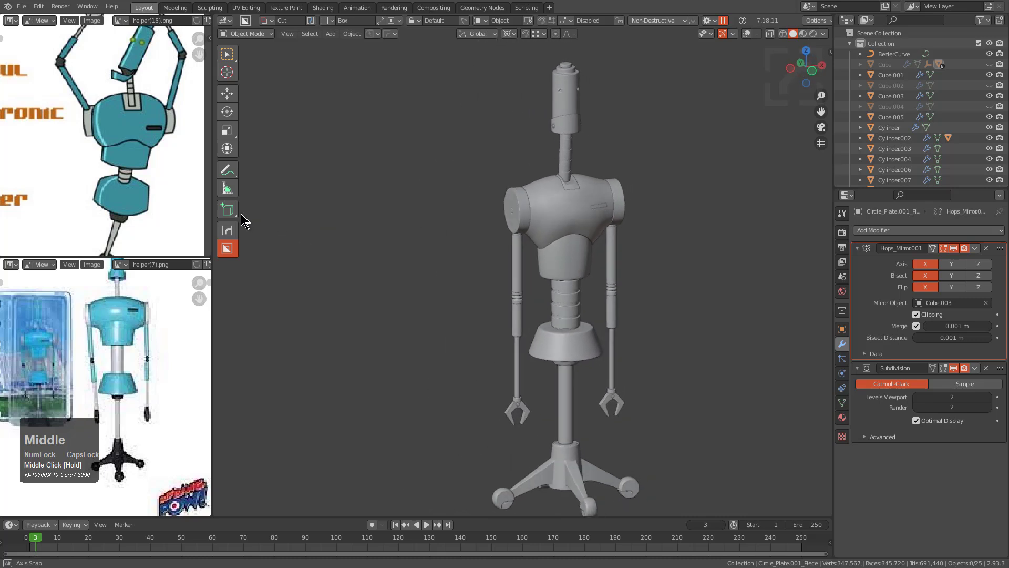